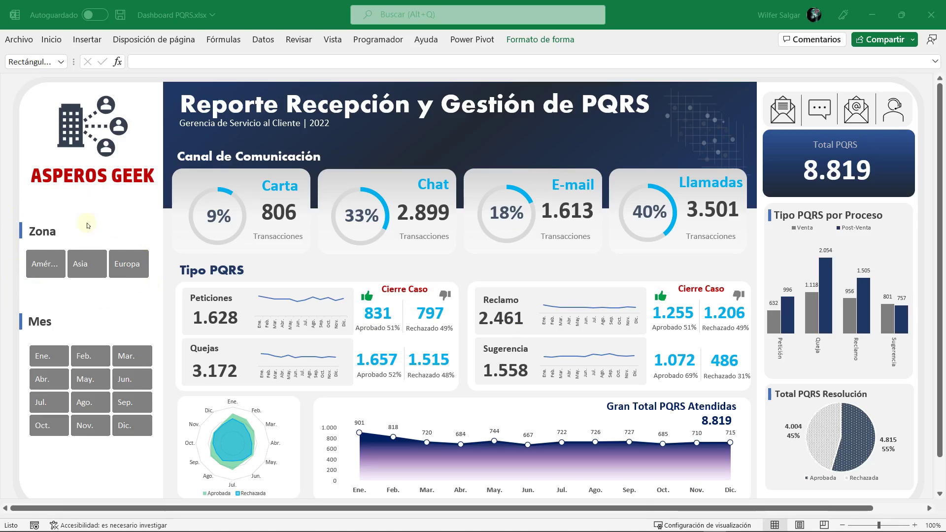
# Step: Filter the finished dashboard to the Asia and Europa zones, then January through March
pyautogui.click(44, 266)
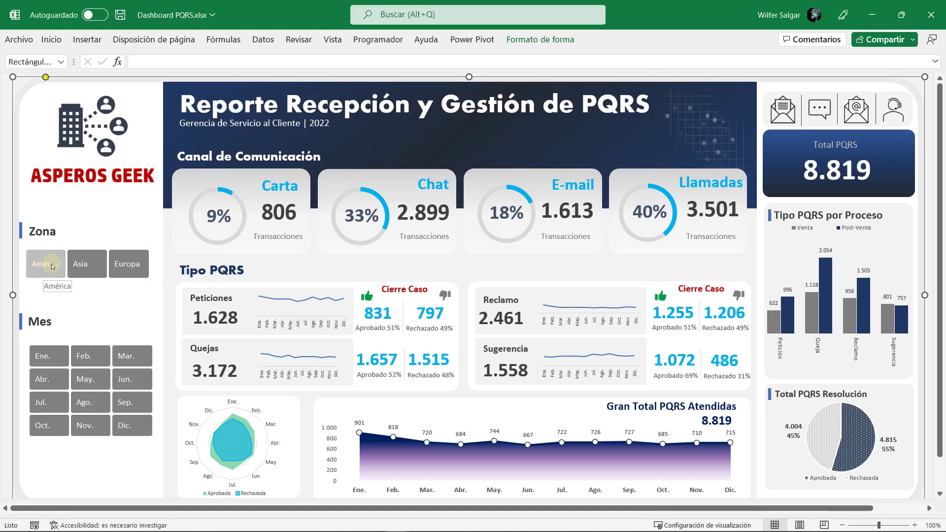
pyautogui.click(87, 265)
pyautogui.click(129, 267)
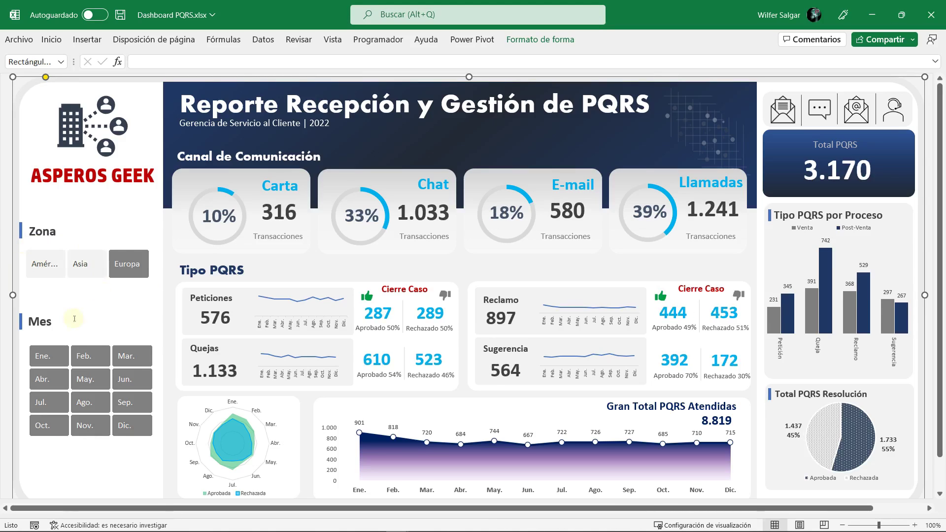
pyautogui.click(67, 357)
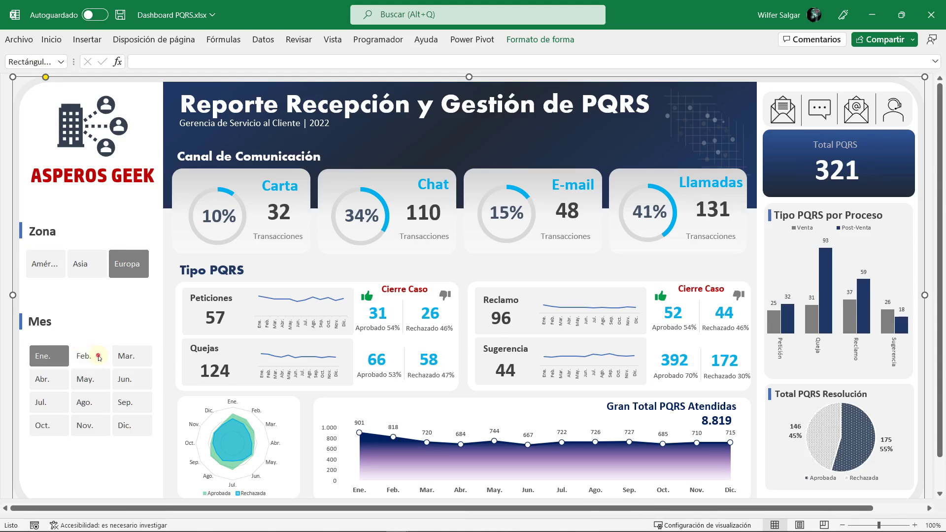
pyautogui.click(90, 356)
pyautogui.click(131, 356)
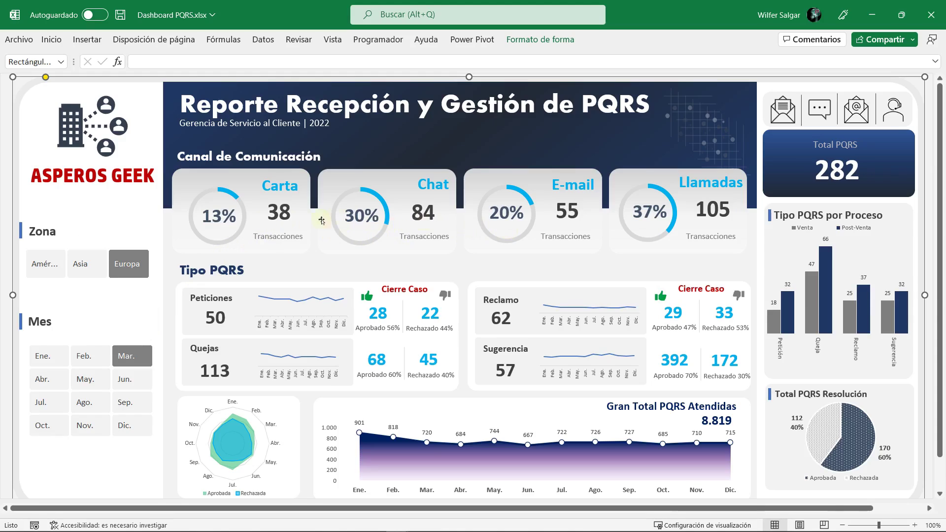
# Step: Refilter the dashboard to the Asia and América zones and April, December, September and August
pyautogui.click(87, 263)
pyautogui.click(49, 265)
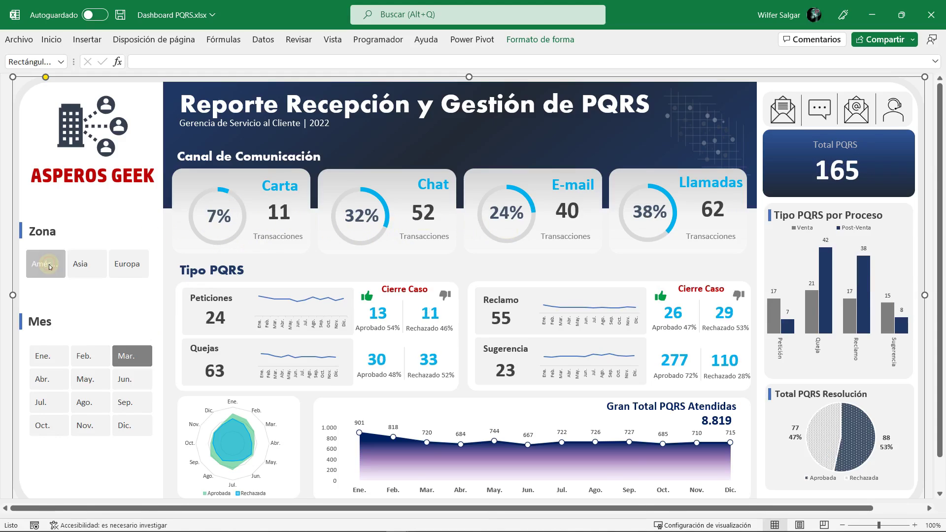
pyautogui.click(48, 381)
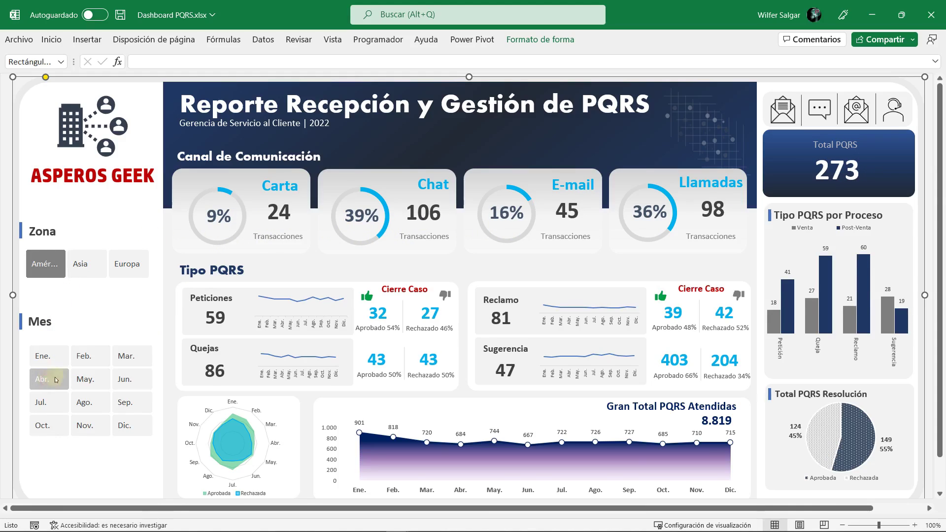
pyautogui.click(132, 426)
pyautogui.click(122, 401)
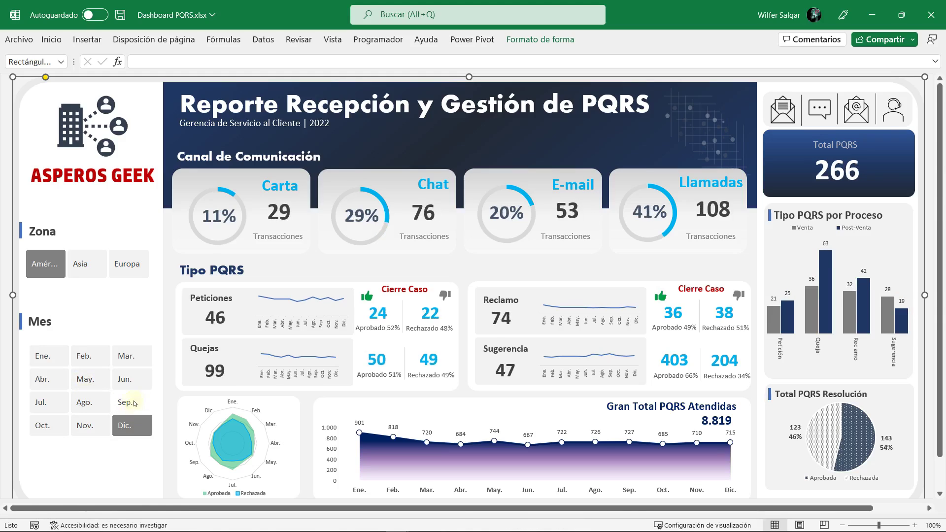
pyautogui.click(81, 406)
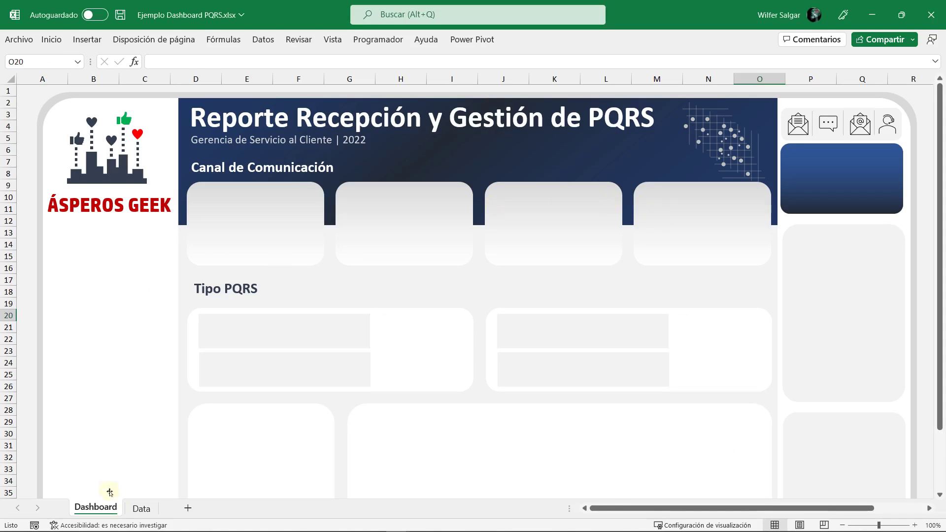
# Step: On the Data sheet, review the Canal, Tipo PQRS, Proceso and Solución columns with the ribbon expanded
pyautogui.click(135, 509)
pyautogui.click(113, 221)
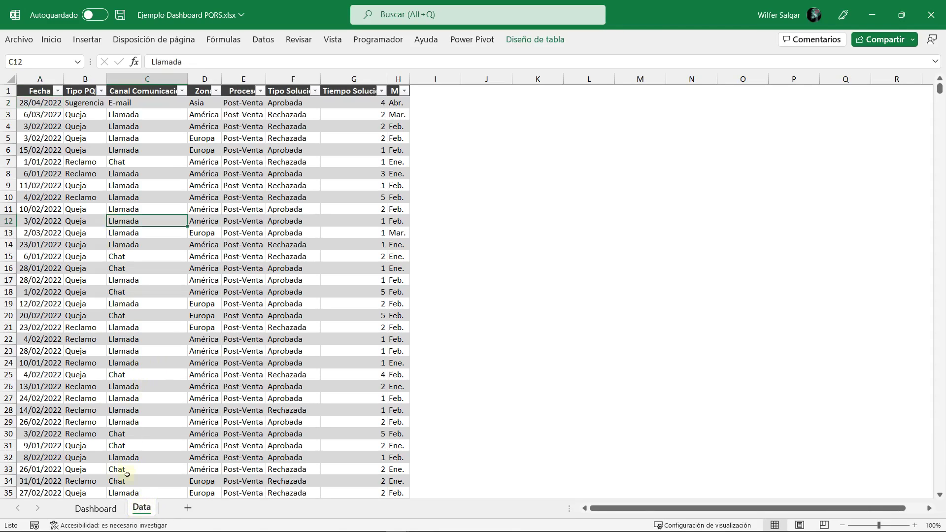
pyautogui.click(104, 234)
pyautogui.click(79, 150)
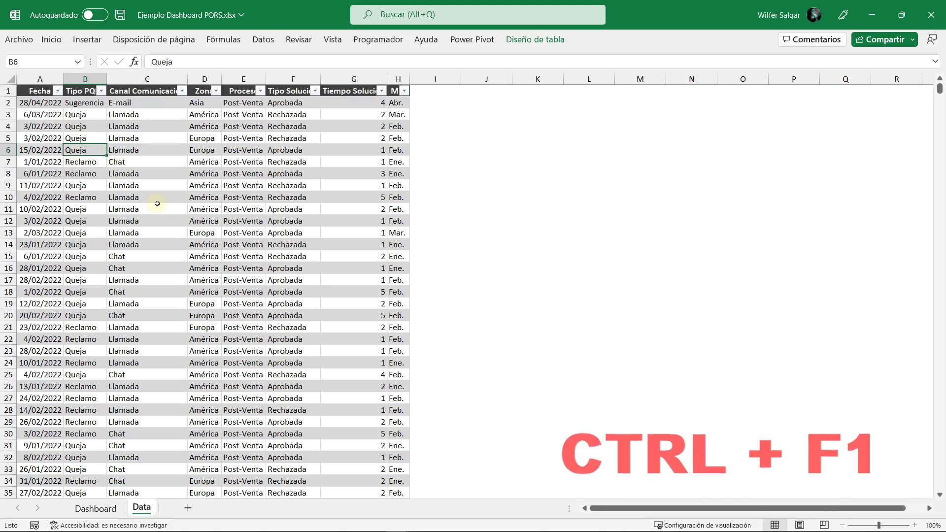
pyautogui.hotkey('ctrl', 'F1')
pyautogui.click(240, 165)
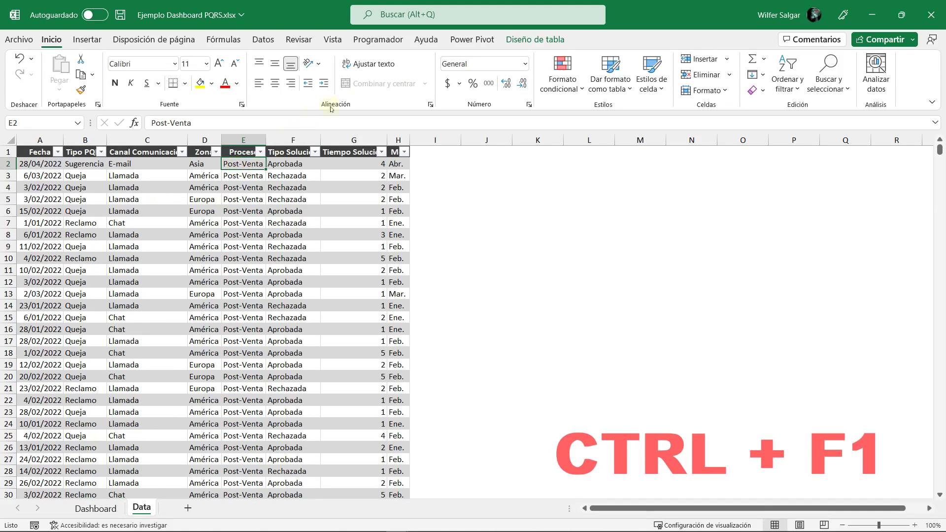
pyautogui.click(329, 179)
pyautogui.click(287, 234)
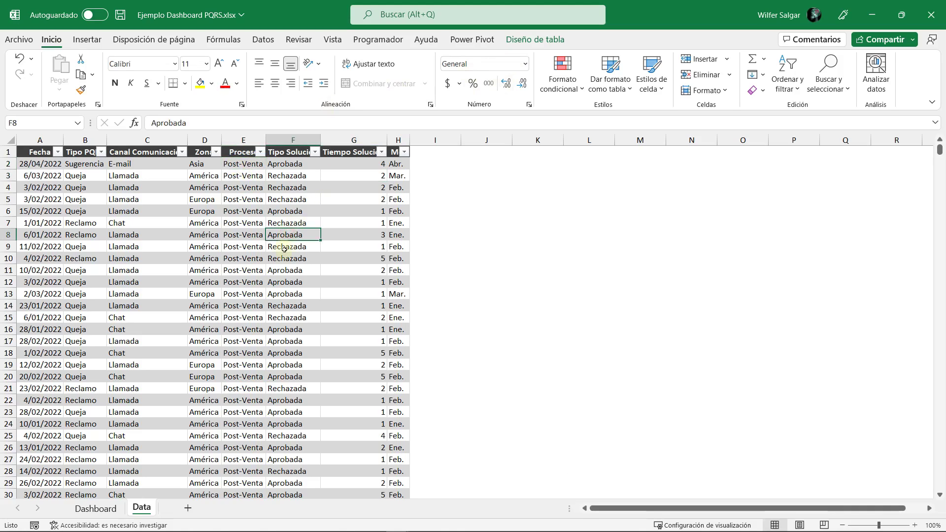
# Step: Jump to the last record near row 8820, back to the top, then return to Dashboard
pyautogui.press('Home')
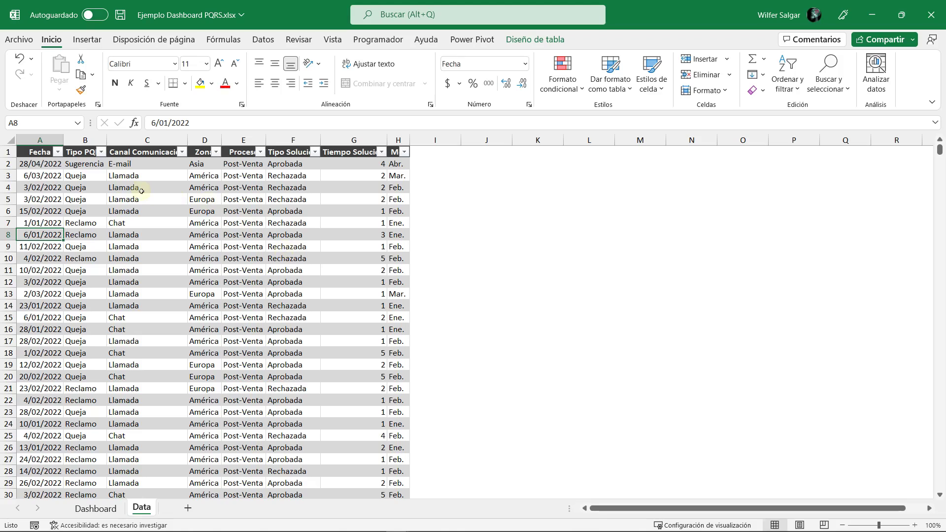
pyautogui.hotkey('ctrl', 'Down')
pyautogui.press('Down')
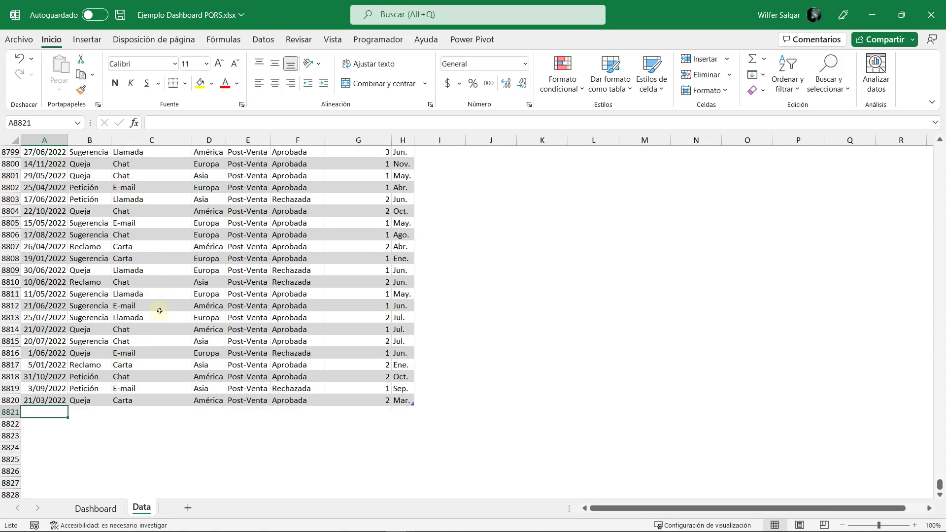
pyautogui.scroll(-2, 142, 403)
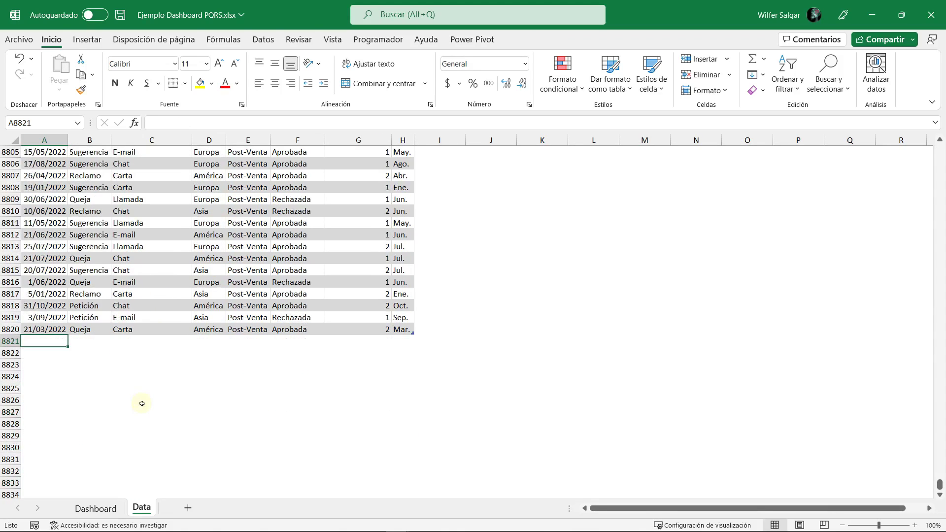
pyautogui.click(185, 306)
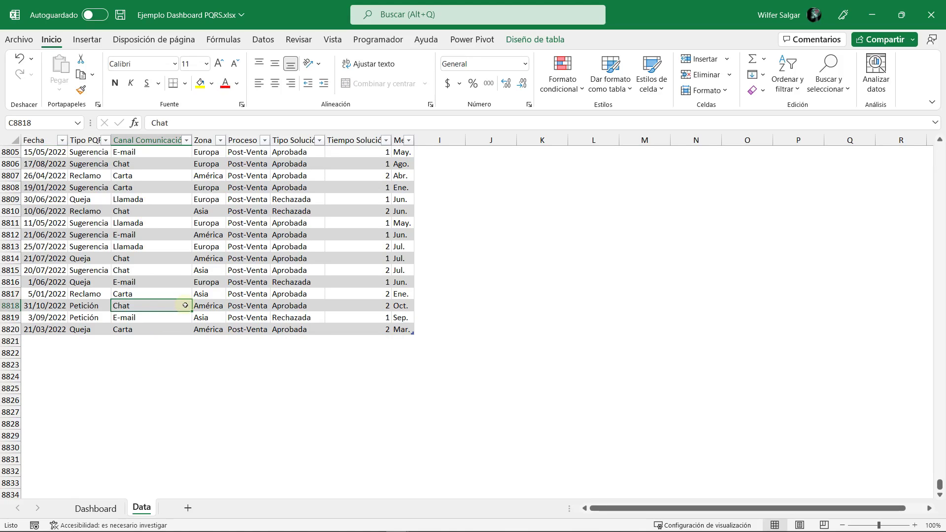
pyautogui.hotkey('ctrl', 'Up')
pyautogui.press('Left')
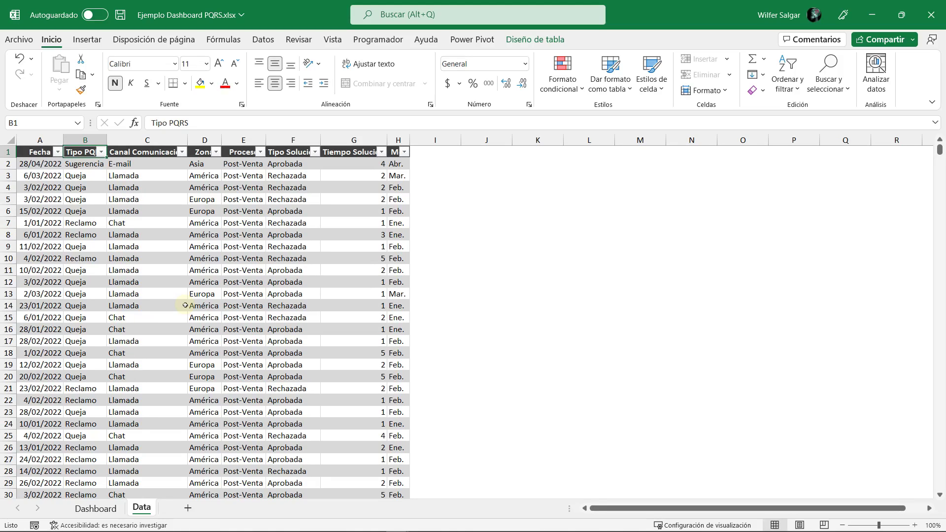
pyautogui.click(95, 508)
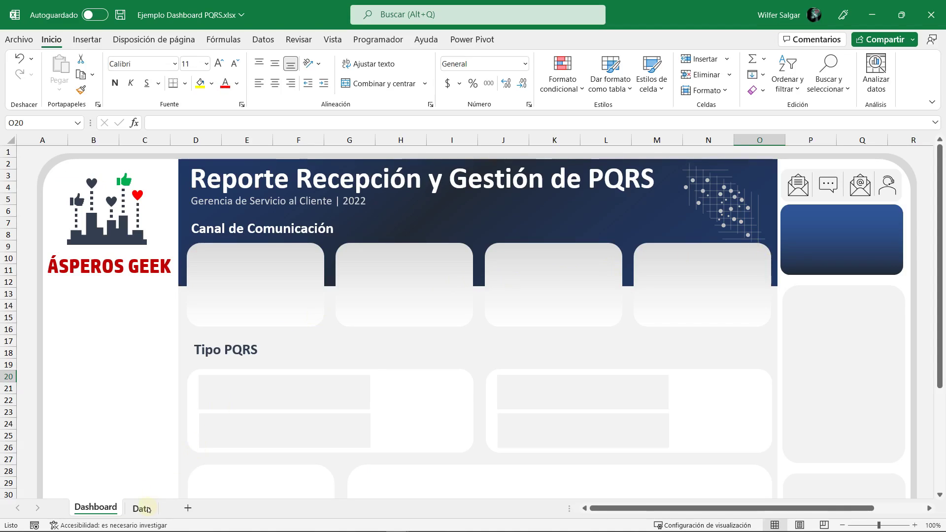
# Step: Collapse the ribbon, switch to the Data sheet, re-expand the ribbon and select cell B2 in the table
pyautogui.hotkey('ctrl', 'F1')
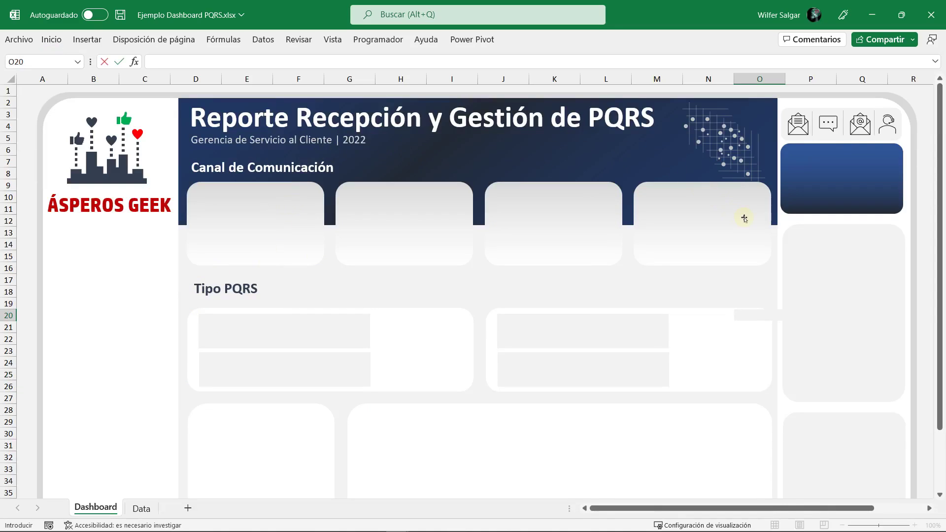
pyautogui.press('Escape')
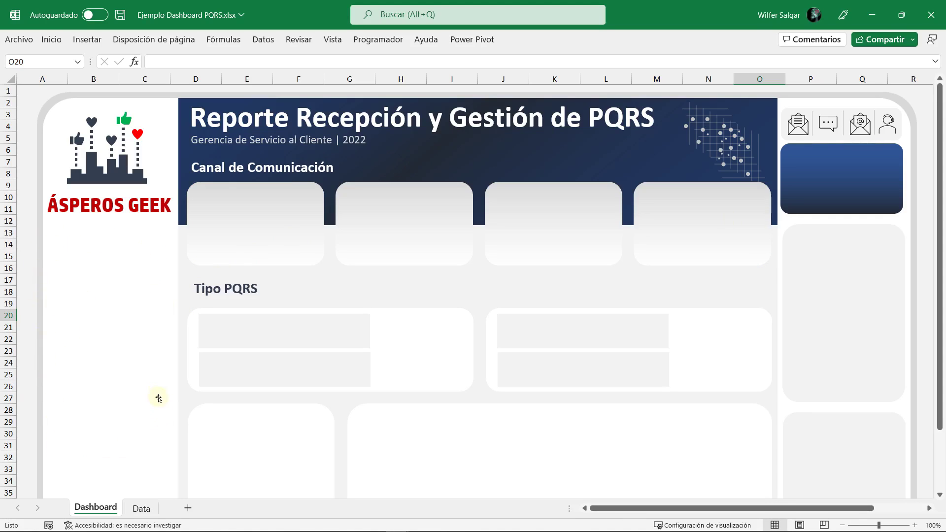
pyautogui.click(142, 509)
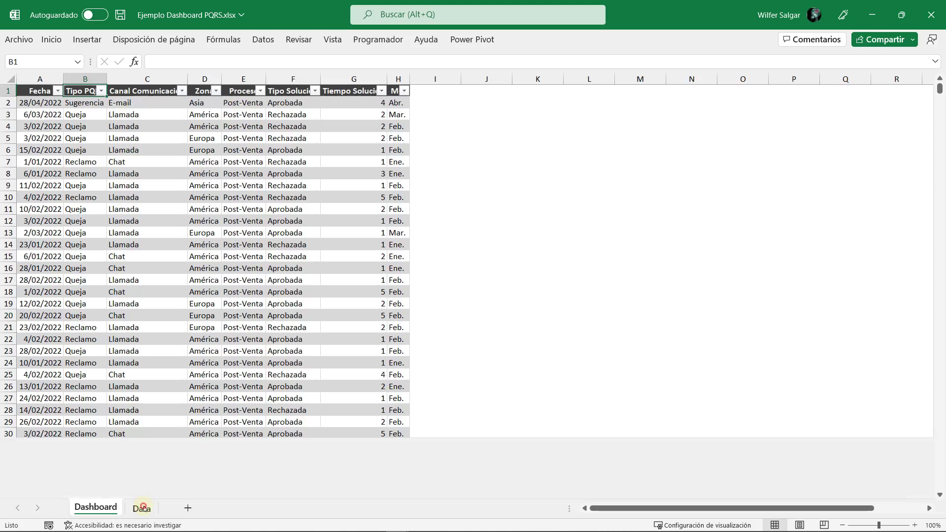
pyautogui.click(32, 91)
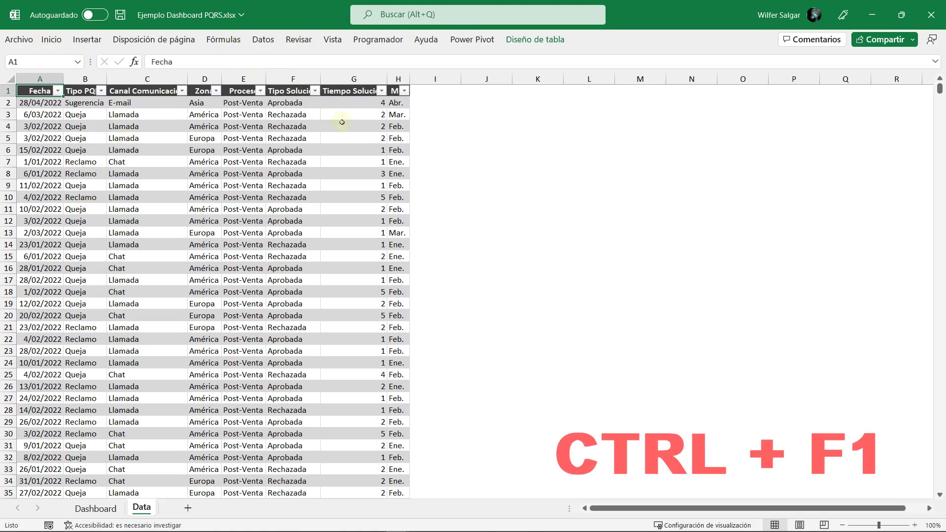
pyautogui.hotkey('ctrl', 'F1')
pyautogui.click(99, 164)
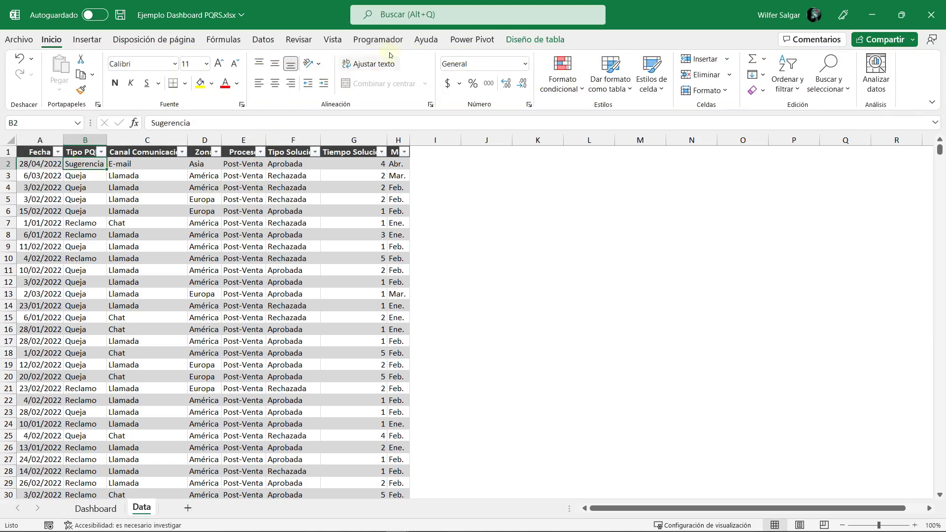
# Step: Insert a pivot table from the Tb_Data table on a new worksheet
pyautogui.click(86, 43)
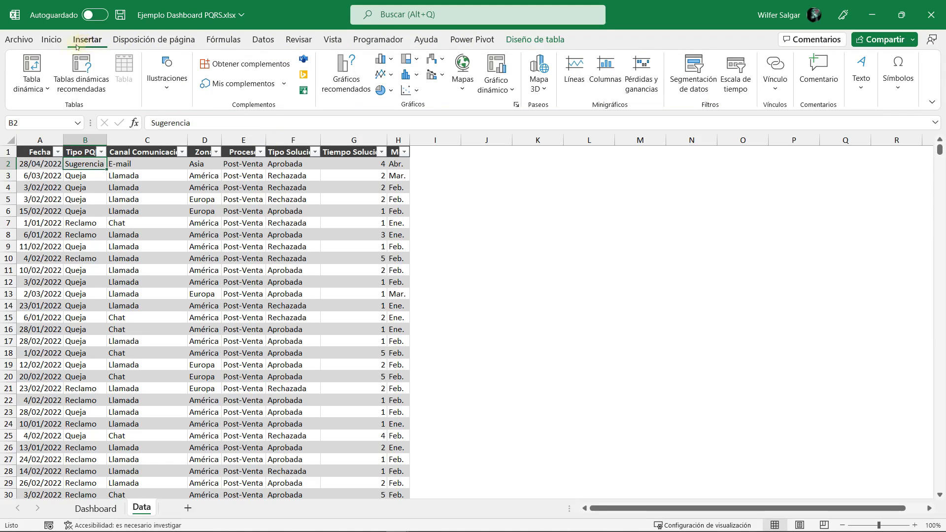
pyautogui.click(40, 88)
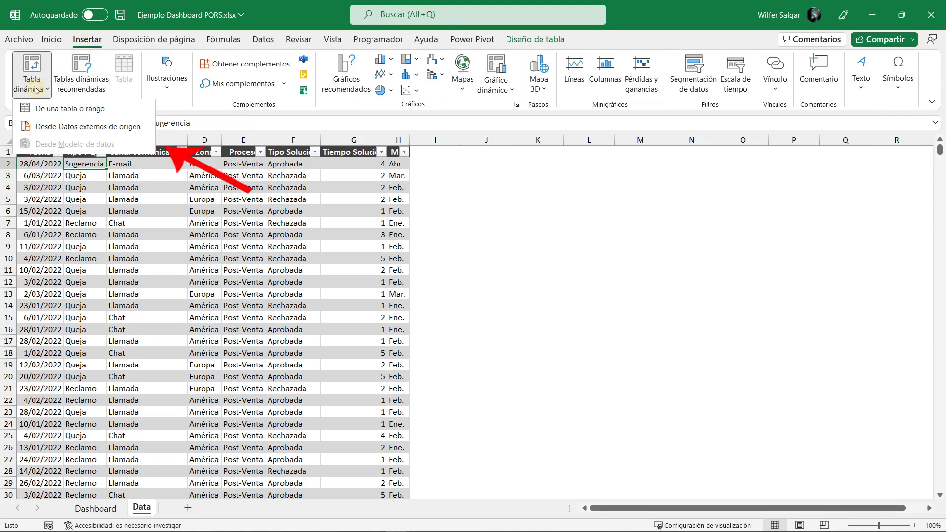
pyautogui.click(53, 108)
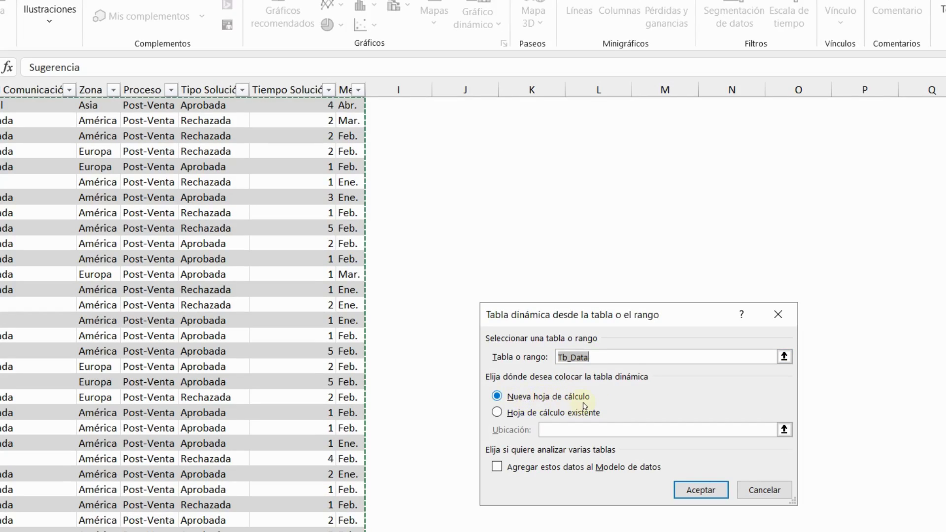
pyautogui.click(688, 490)
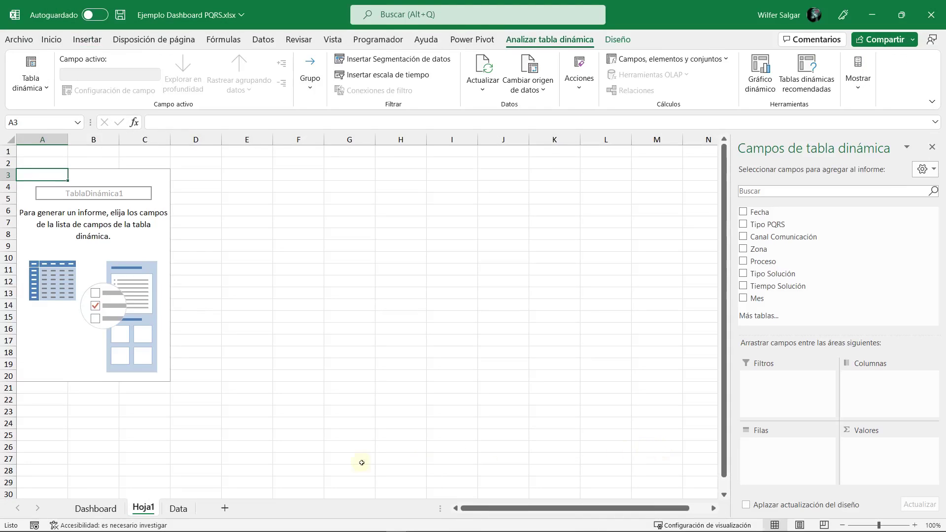
# Step: Rename the new pivot sheet to TD
pyautogui.doubleClick(144, 509)
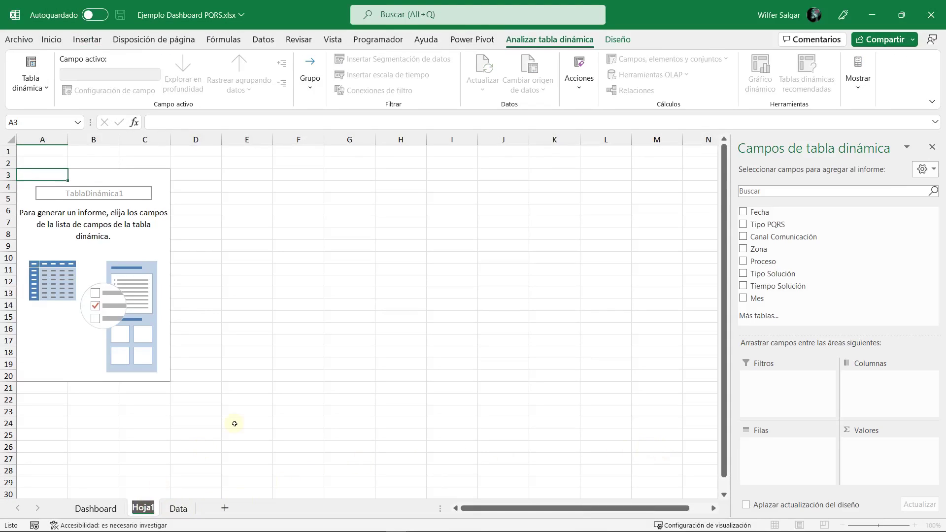
pyautogui.write('TD')
pyautogui.press('Return')
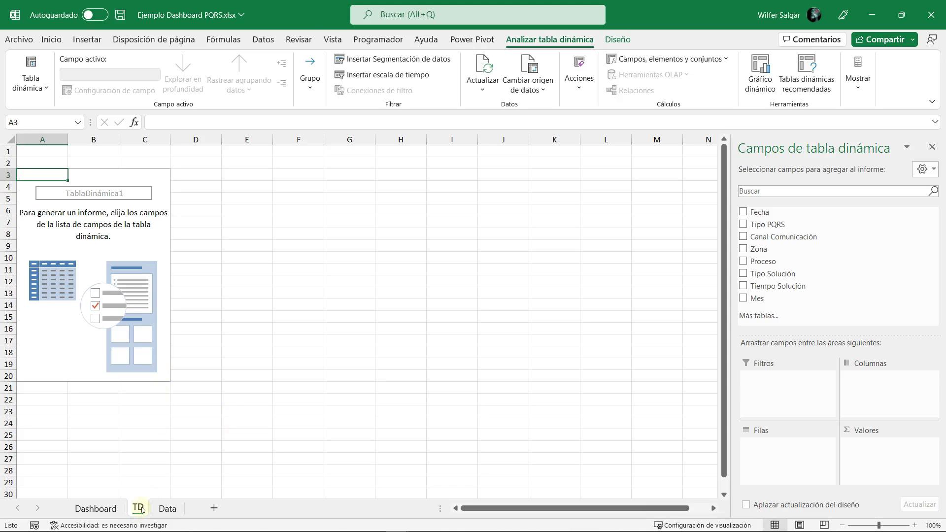
# Step: Cycle through the Dashboard, Data and TD sheets, glance at the finished dashboard, and return to TD
pyautogui.click(98, 508)
pyautogui.hotkey('ctrl', 'pagedown')
pyautogui.hotkey('ctrl', 'pagedown')
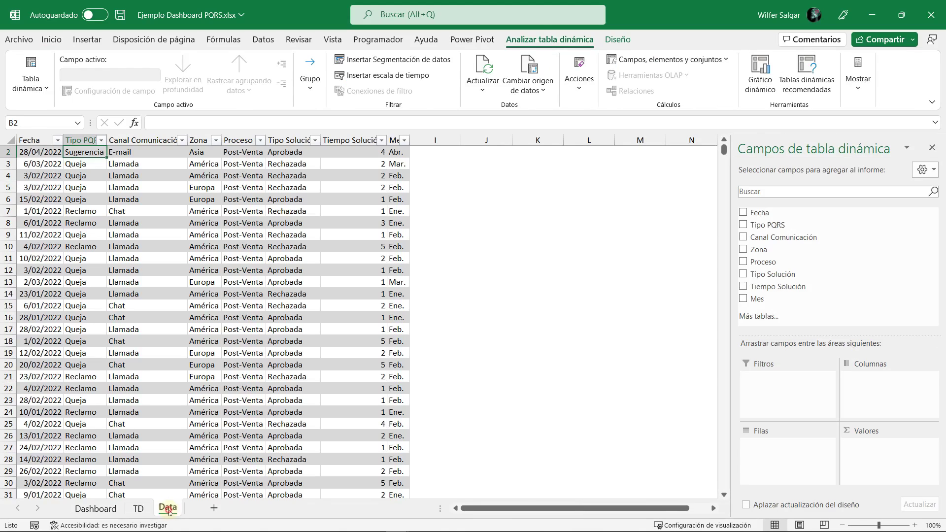
pyautogui.hotkey('ctrl', 'pageup')
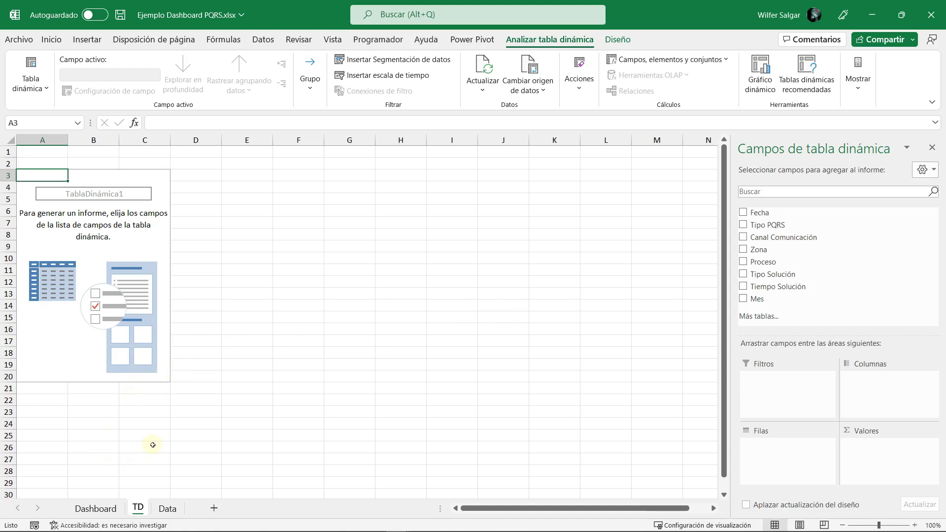
pyautogui.hotkey('alt', 'Tab')
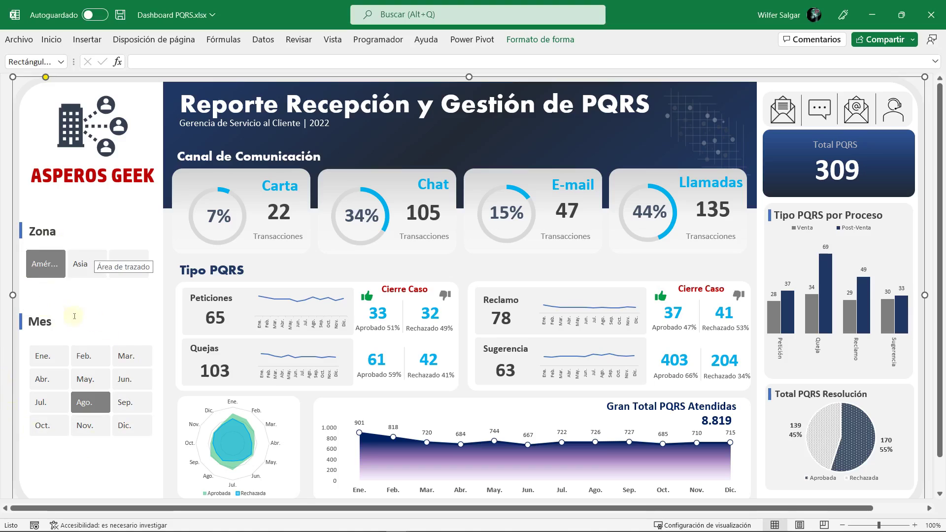
pyautogui.hotkey('alt', 'Tab')
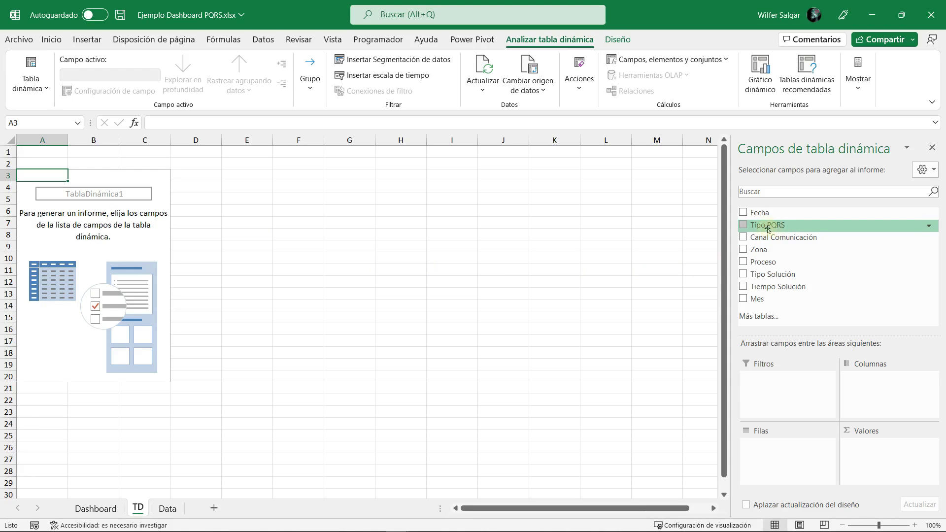
# Step: Add Tipo PQRS to the pivot's Valores area so it counts 8819 records
pyautogui.moveTo(767, 229); pyautogui.dragTo(880, 451)
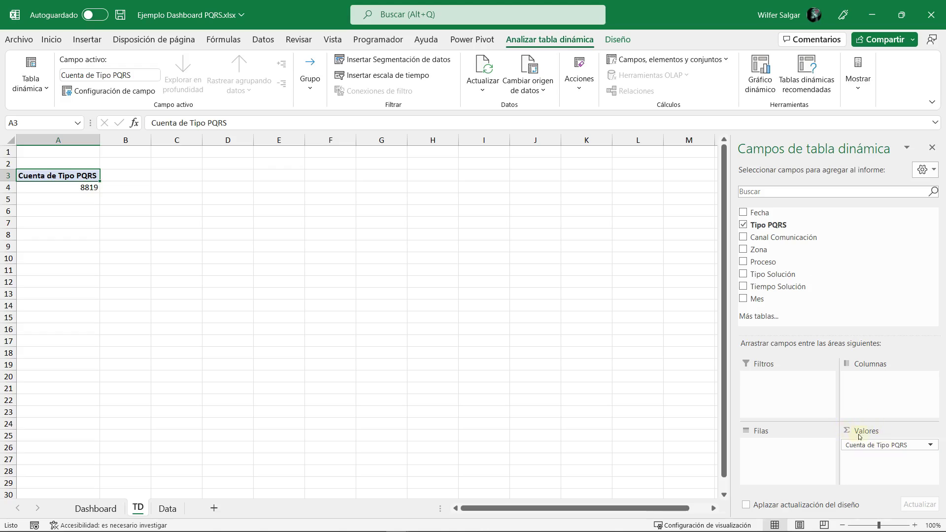
pyautogui.click(74, 190)
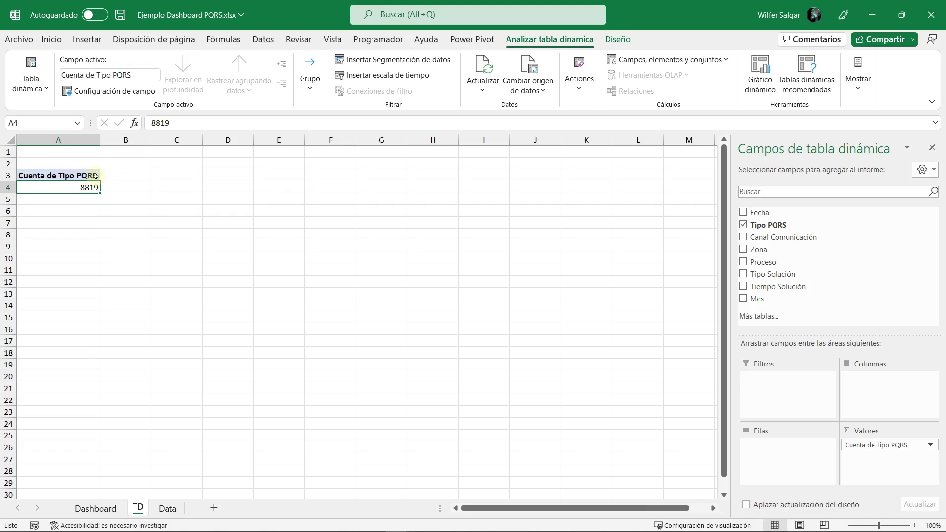
pyautogui.click(89, 175)
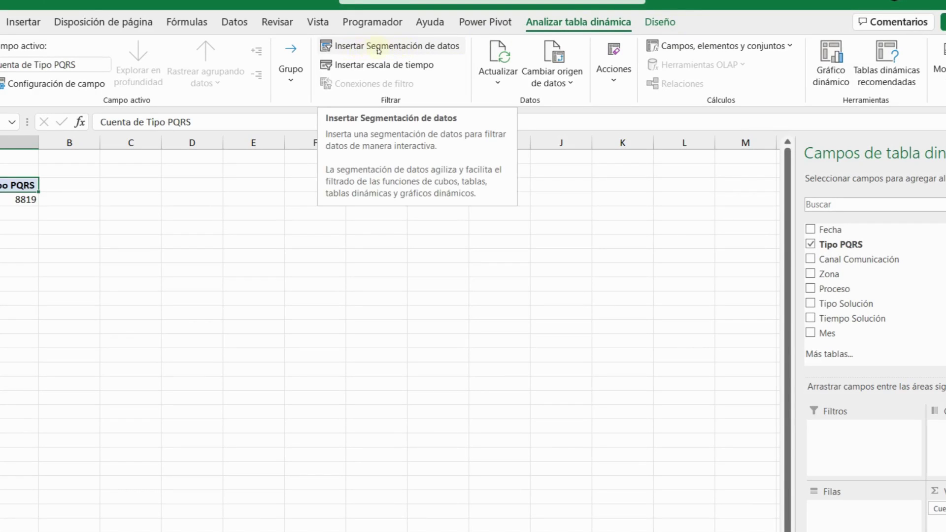
# Step: Insert Zona and Mes slicers via Segmentación de datos and place them beside the 8819 count
pyautogui.click(401, 50)
pyautogui.click(406, 48)
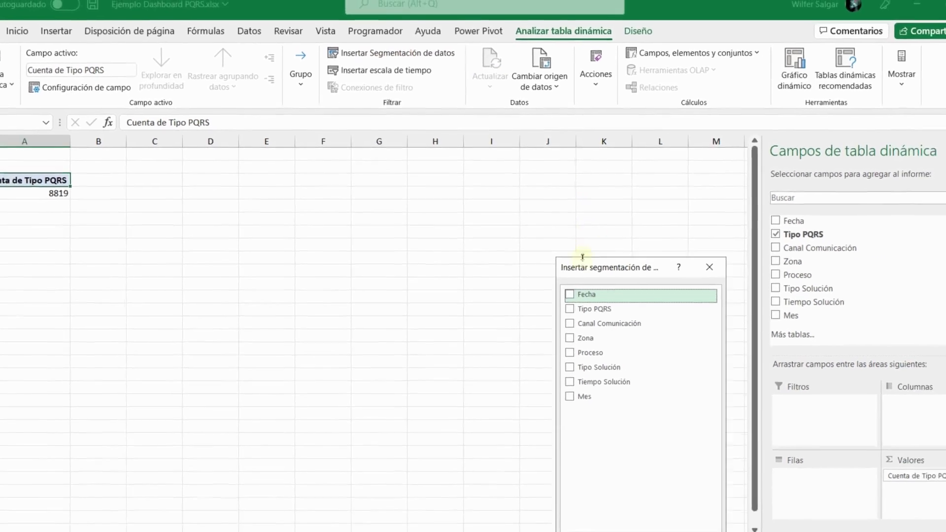
pyautogui.moveTo(583, 250)
pyautogui.mouseDown()
pyautogui.moveTo(544, 248)
pyautogui.moveTo(283, 157)
pyautogui.mouseUp()
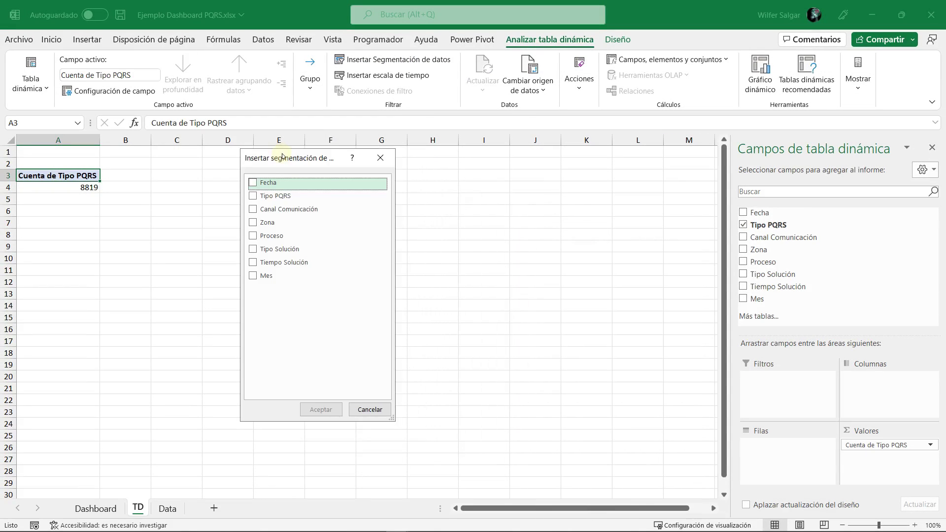
pyautogui.click(253, 223)
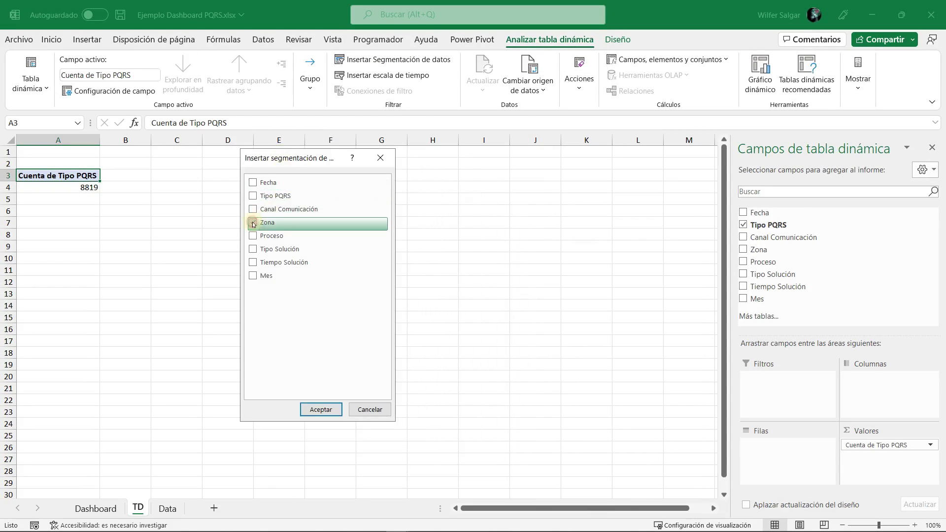
pyautogui.click(253, 276)
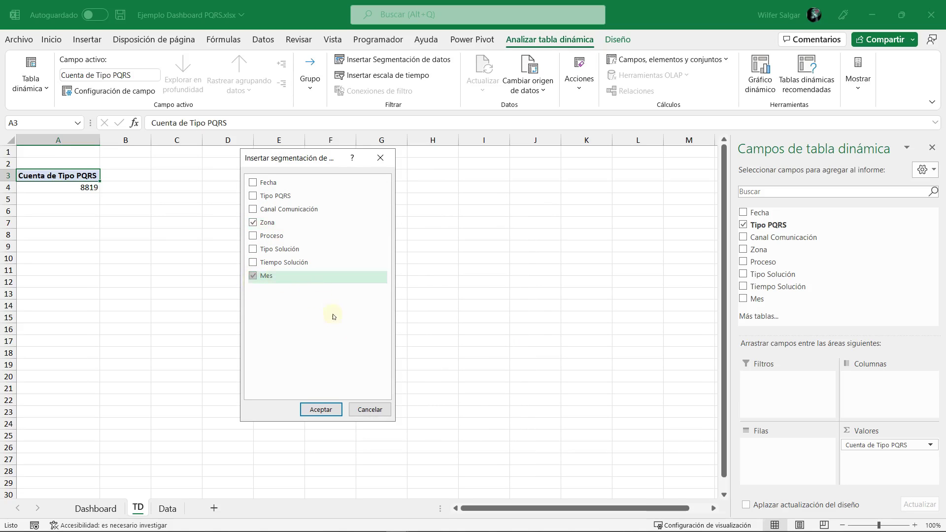
pyautogui.click(320, 409)
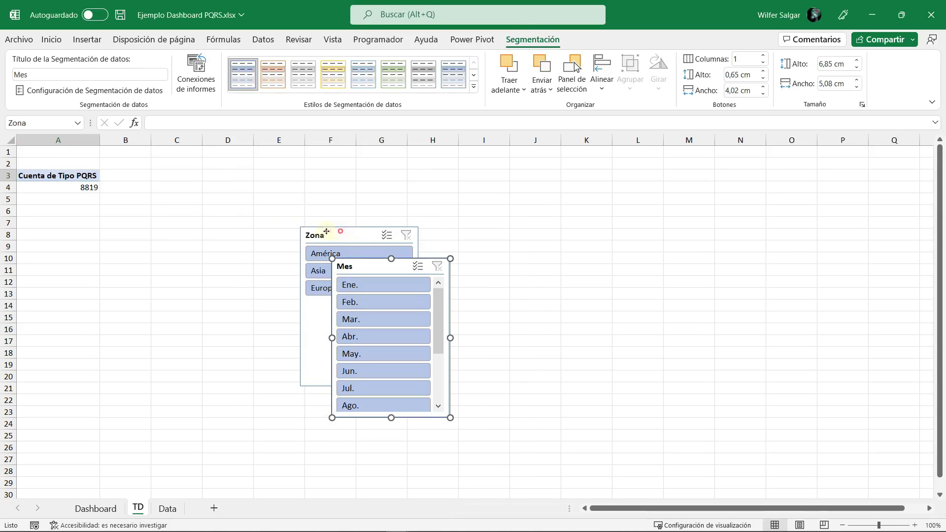
pyautogui.moveTo(353, 235); pyautogui.dragTo(180, 199)
pyautogui.moveTo(362, 258)
pyautogui.mouseDown()
pyautogui.moveTo(312, 224)
pyautogui.moveTo(295, 190)
pyautogui.mouseUp()
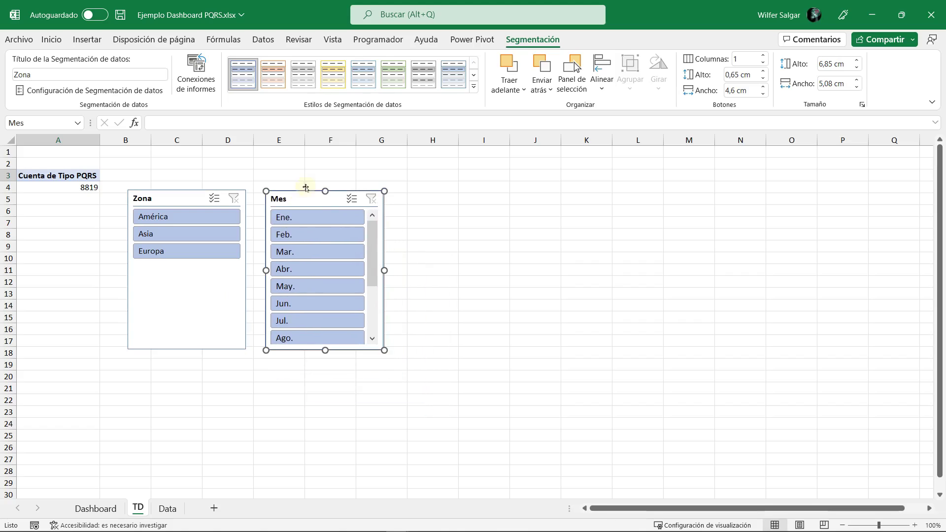
# Step: Rename pivot table TablaDinámica1 to TD_Segmentacion under Analizar tabla dinámica
pyautogui.click(59, 187)
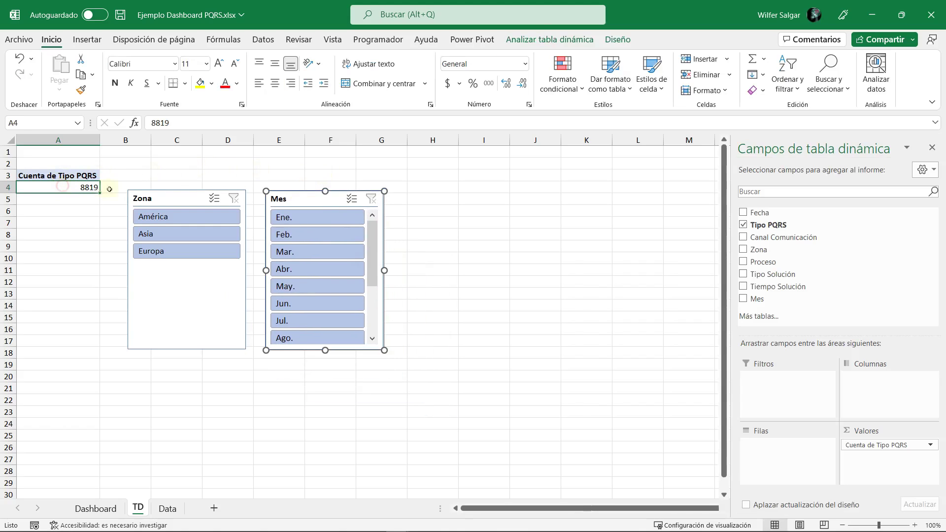
pyautogui.click(549, 40)
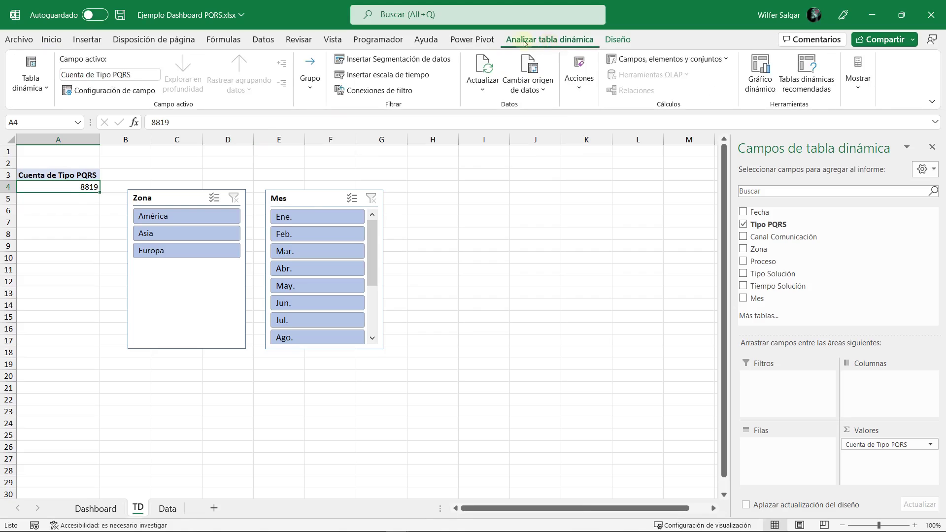
pyautogui.click(45, 92)
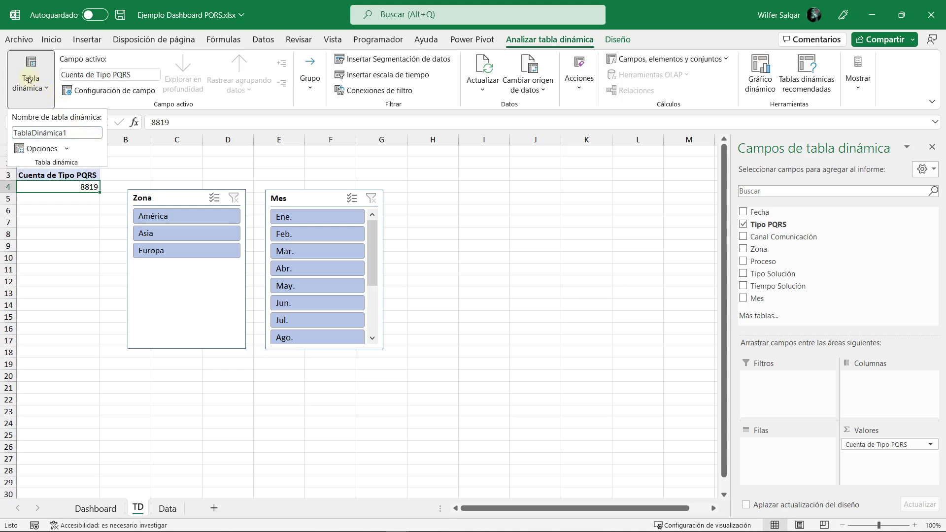
pyautogui.click(86, 133)
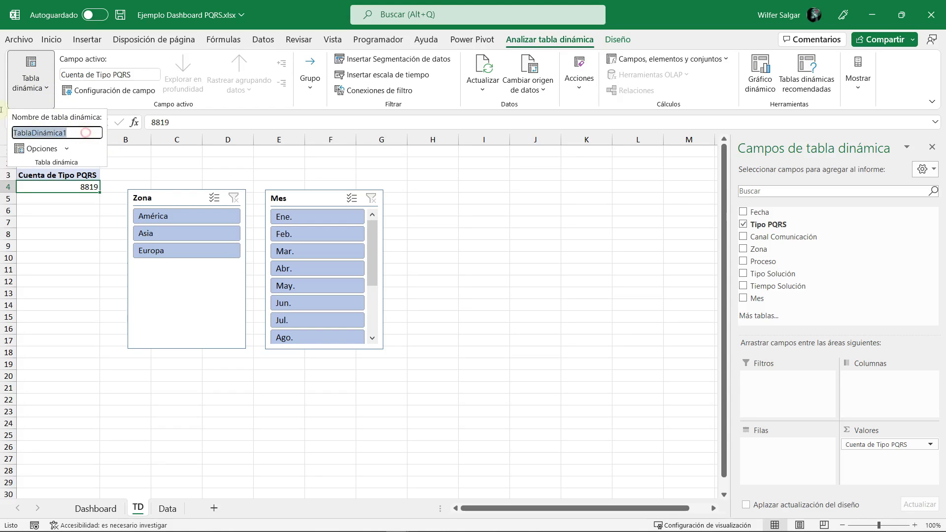
pyautogui.write('t')
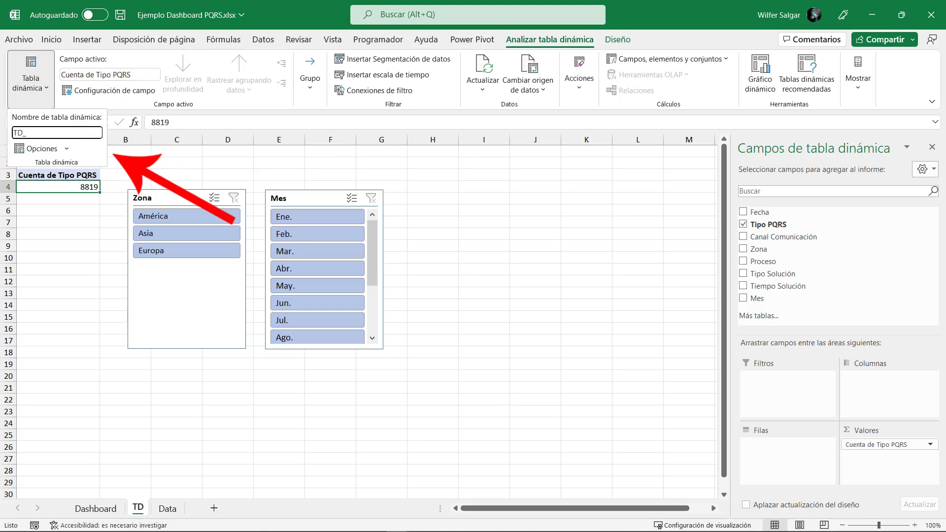
pyautogui.write('sEG')
pyautogui.press('BackSpace')
pyautogui.press('BackSpace')
pyautogui.press('BackSpace')
pyautogui.write('S')
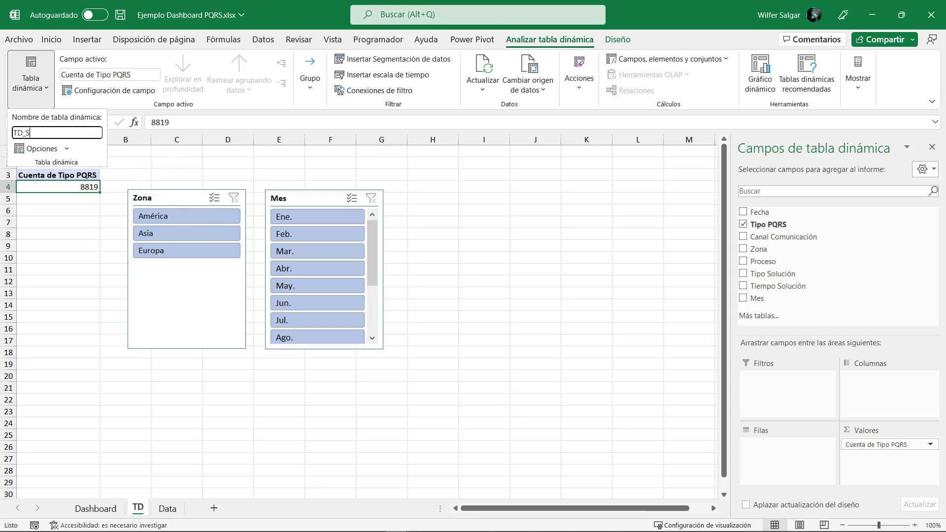
pyautogui.write('egm')
pyautogui.write('m')
pyautogui.write('entaci')
pyautogui.write('on')
pyautogui.press('Return')
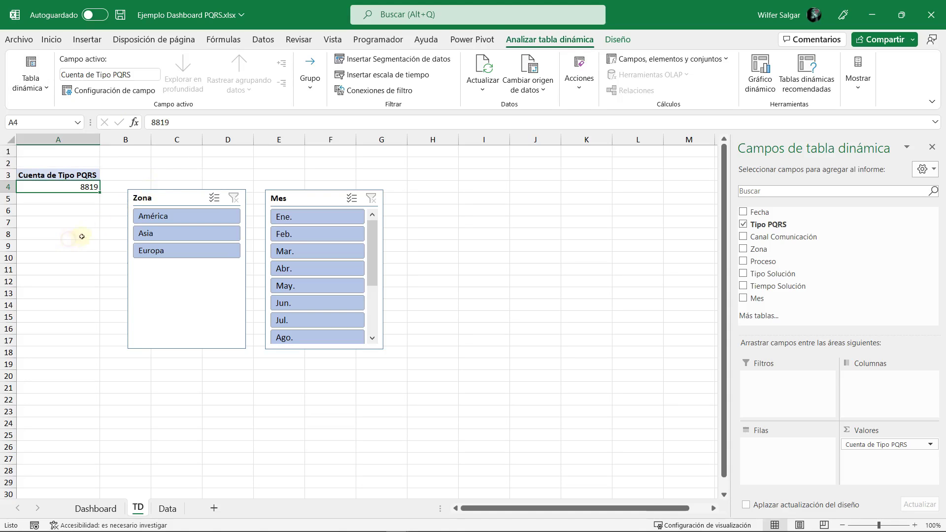
# Step: Move both the Zona and Mes slicers from the TD sheet onto the Dashboard sheet
pyautogui.click(154, 197)
pyautogui.keyDown('ctrl'); pyautogui.click(312, 197); pyautogui.keyUp('ctrl')
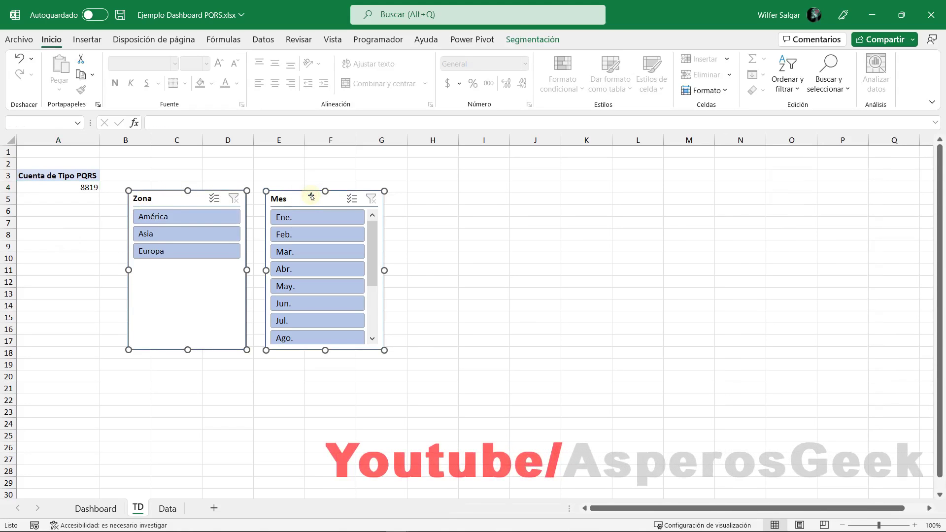
pyautogui.press('Delete')
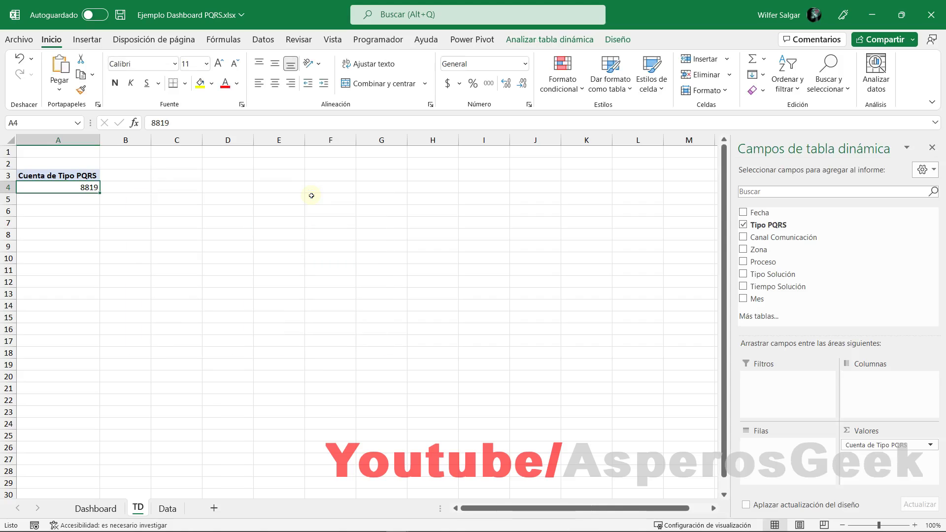
pyautogui.click(93, 505)
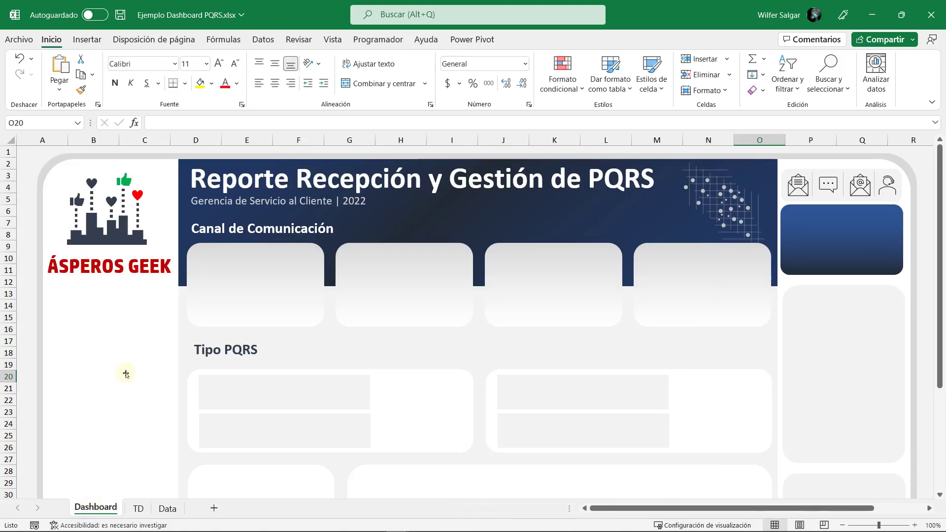
pyautogui.scroll(-1, 128, 358)
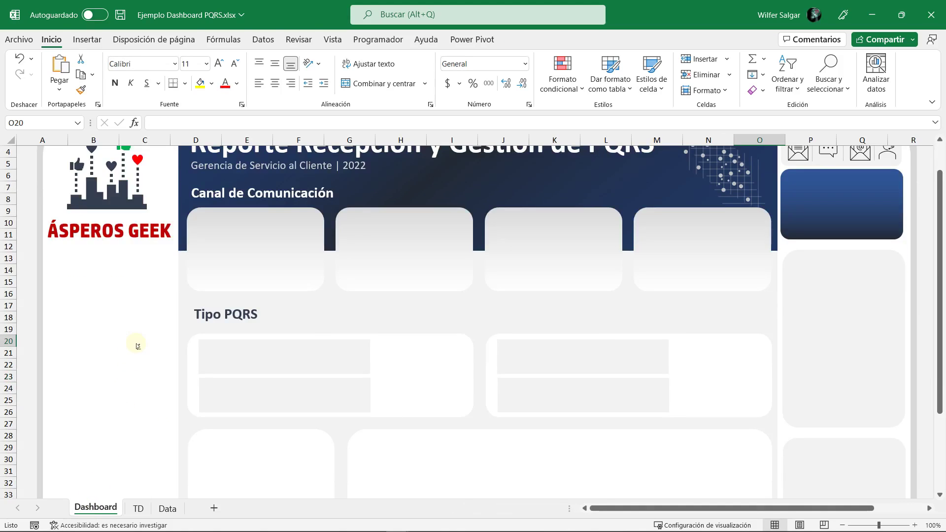
pyautogui.hotkey('ctrl', 'v')
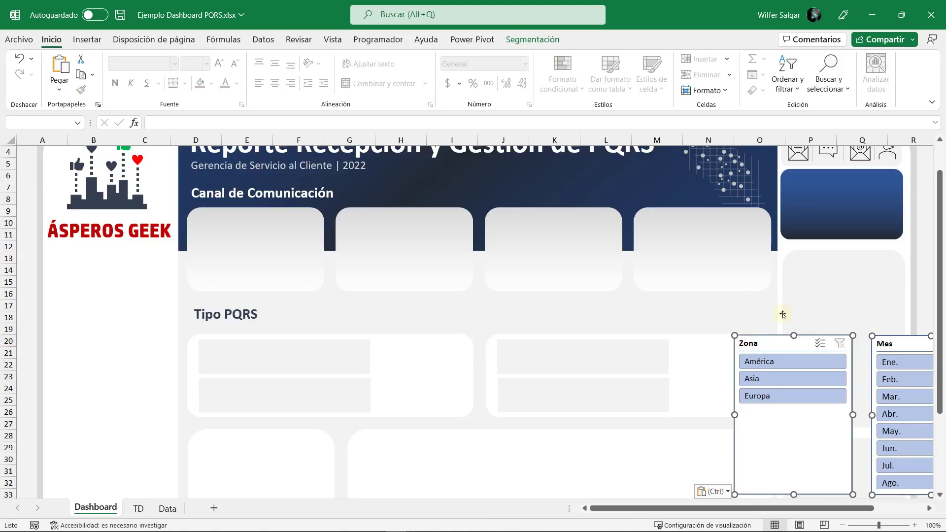
# Step: Stack the slicers in the dashboard's left panel below the logo, with Mes under Zona
pyautogui.moveTo(783, 335)
pyautogui.mouseDown()
pyautogui.moveTo(726, 336)
pyautogui.moveTo(108, 262)
pyautogui.mouseUp()
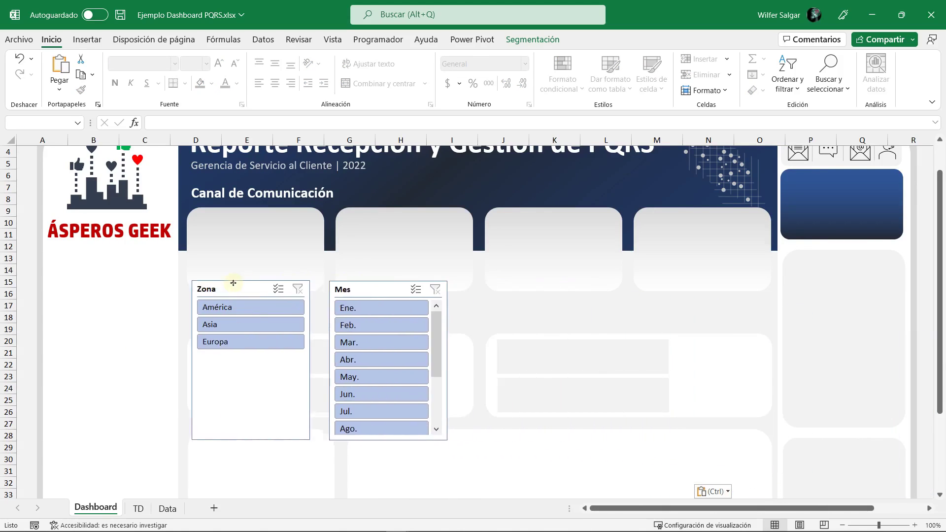
pyautogui.scroll(-2, 264, 250)
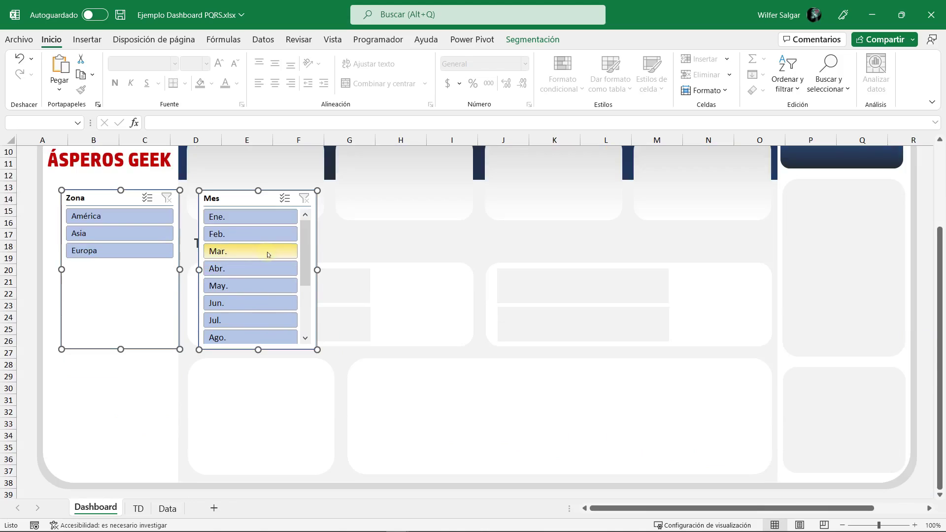
pyautogui.click(142, 386)
pyautogui.moveTo(238, 198); pyautogui.dragTo(104, 362)
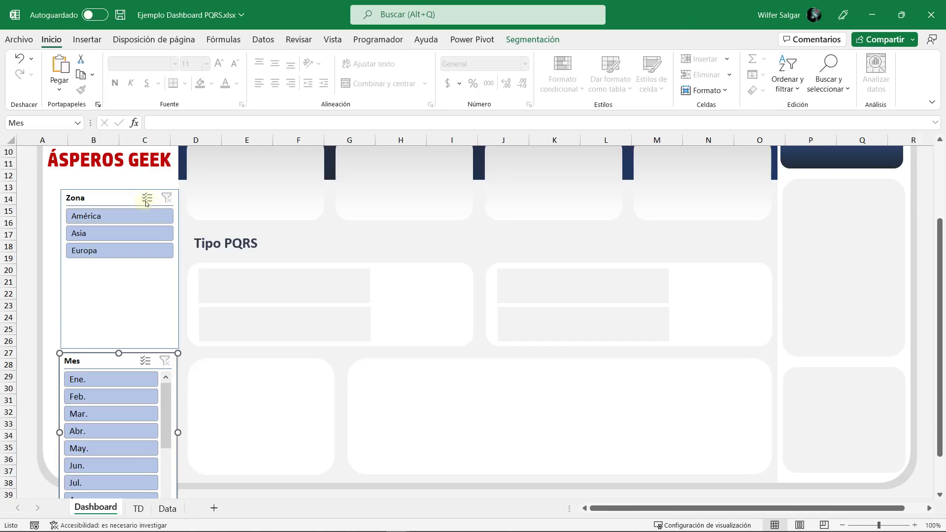
# Step: Select the Zona slicer and expand the Estilos de Segmentación de datos gallery
pyautogui.click(120, 196)
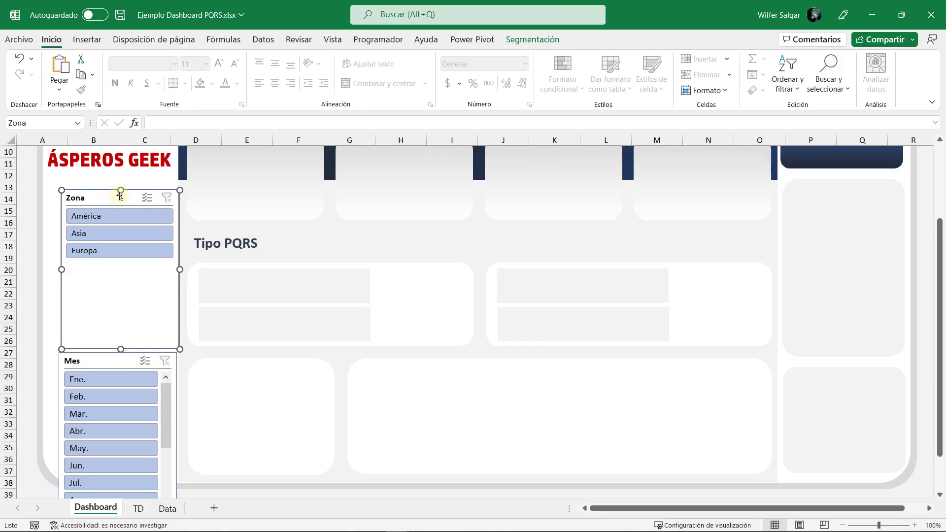
pyautogui.click(534, 40)
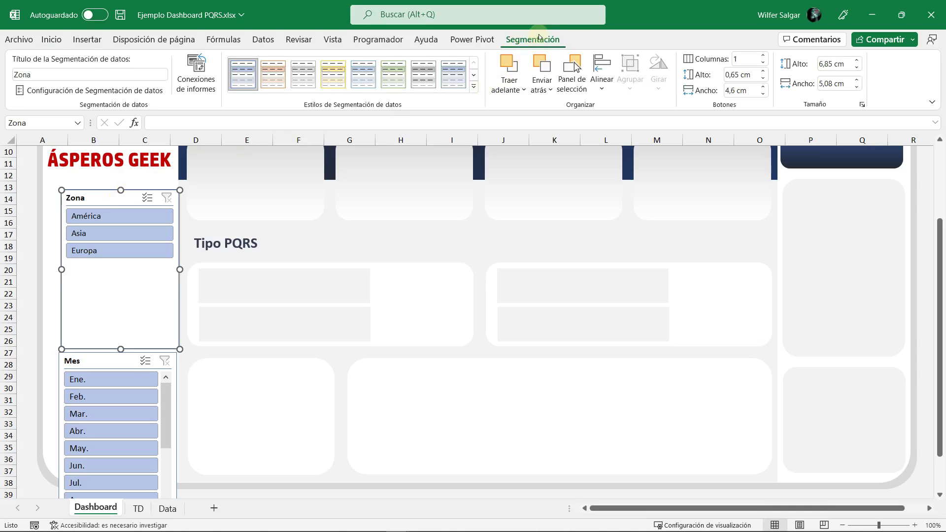
pyautogui.click(474, 87)
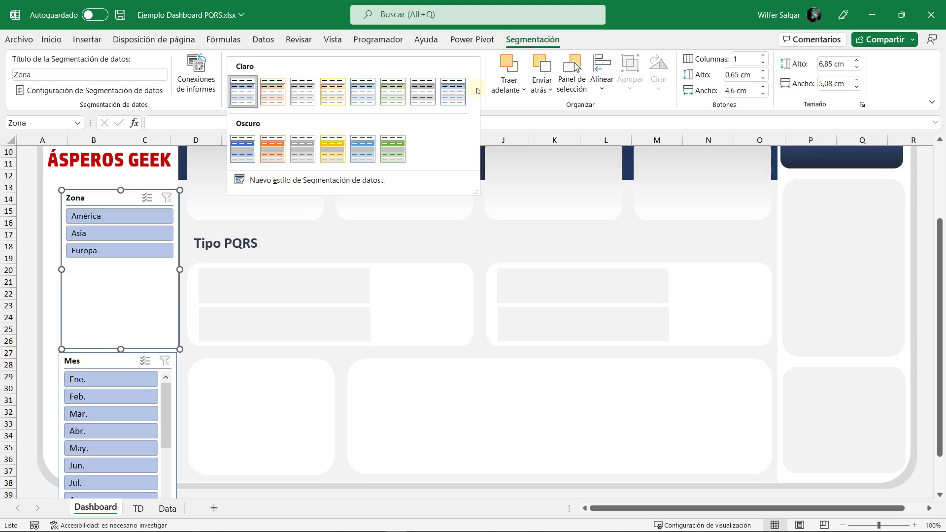
# Step: Create a new custom slicer style named MiDiseño and save it
pyautogui.click(298, 180)
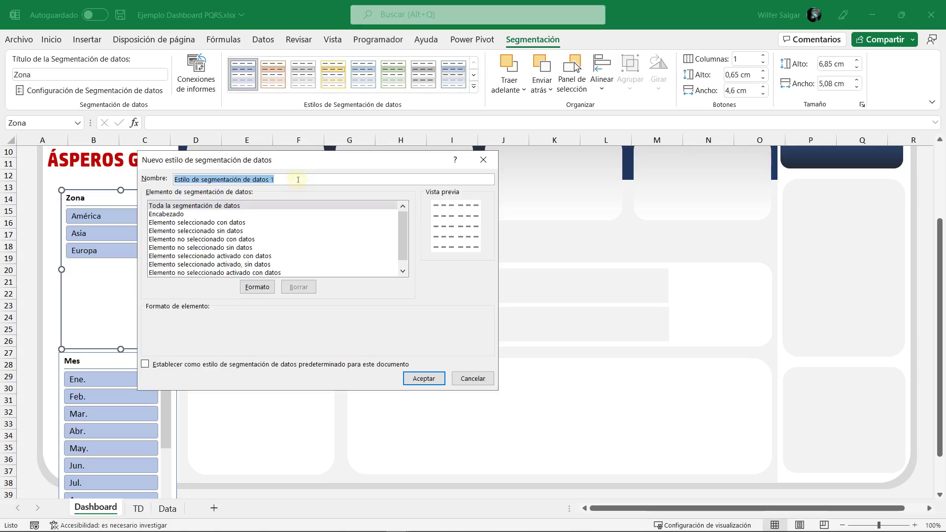
pyautogui.moveTo(296, 159); pyautogui.dragTo(460, 127)
pyautogui.click(462, 147)
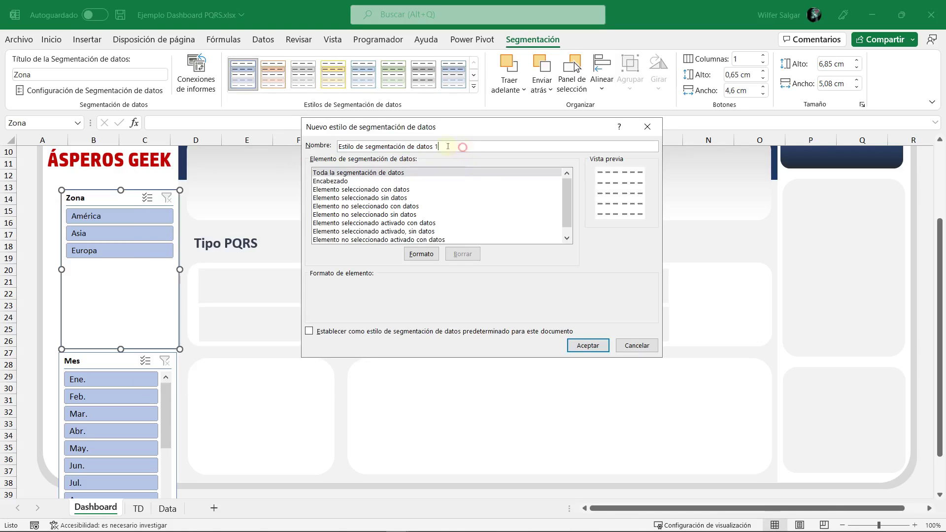
pyautogui.hotkey('ctrl', 'a')
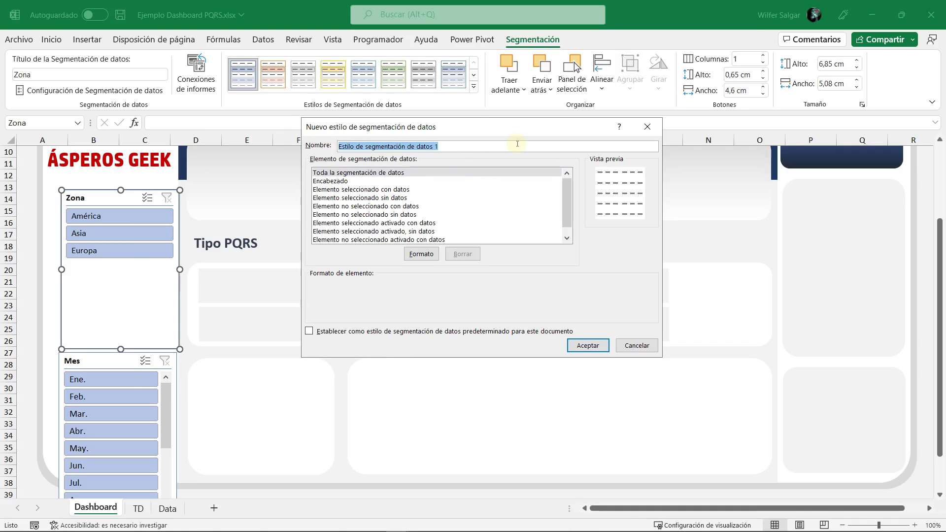
pyautogui.write('MiDiseño')
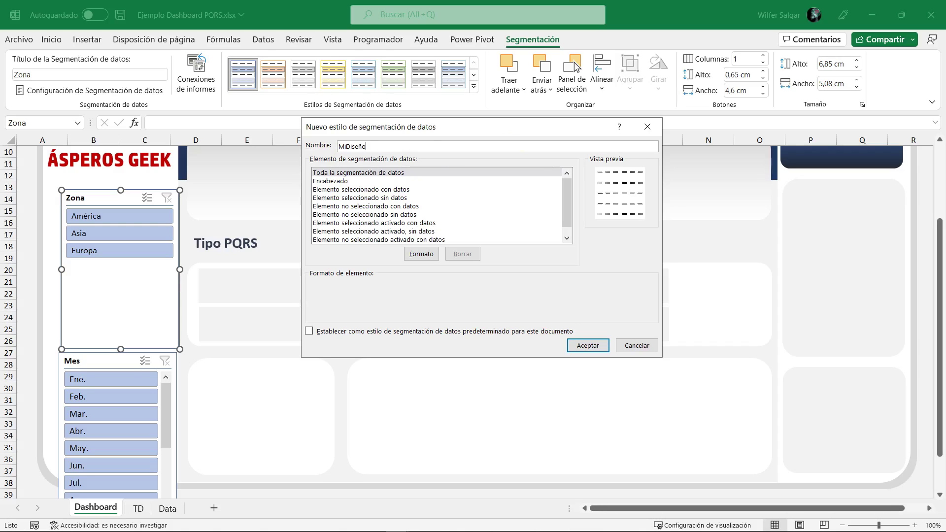
pyautogui.click(582, 346)
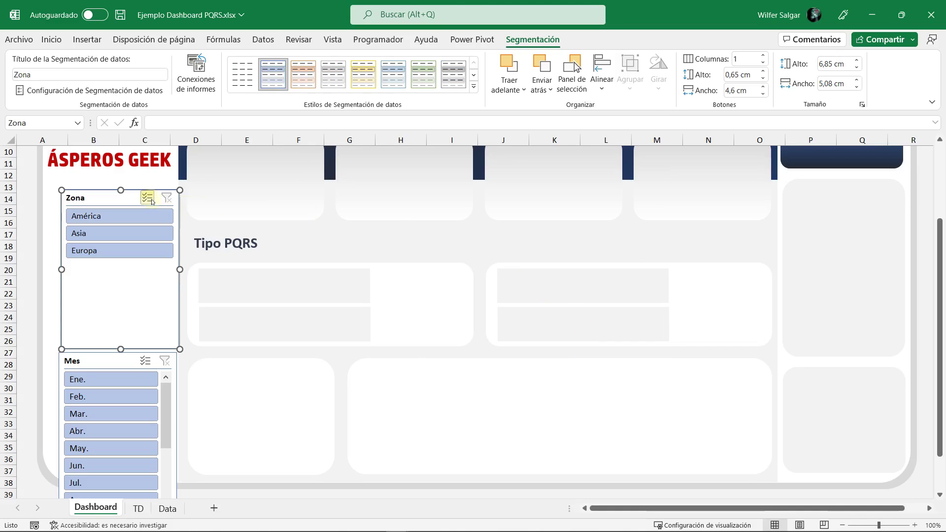
# Step: Apply the MiDiseño style from the Personalizada gallery to the Zona slicer
pyautogui.moveTo(132, 194); pyautogui.dragTo(124, 189)
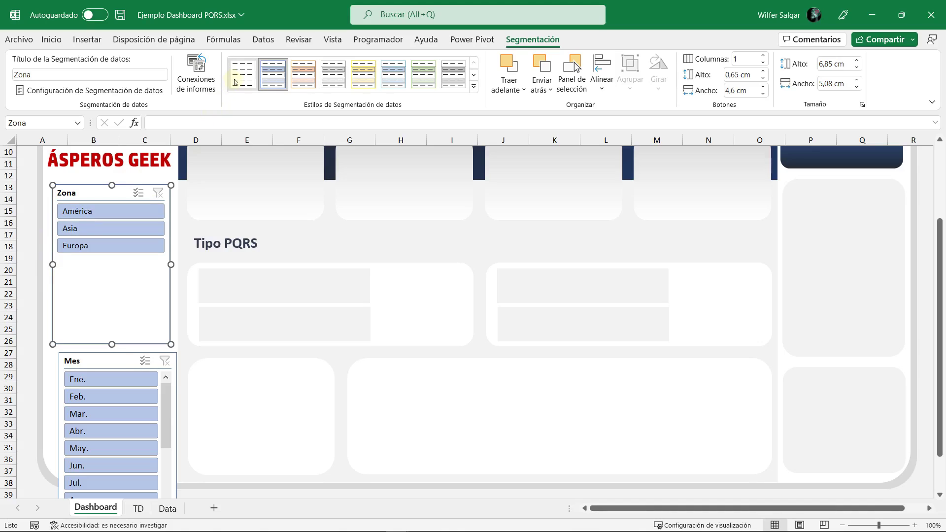
pyautogui.click(474, 87)
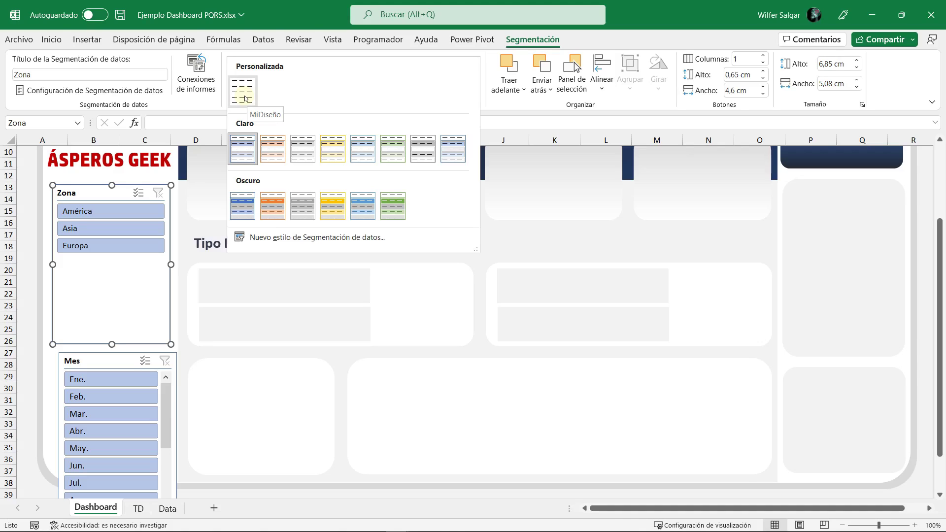
pyautogui.click(245, 98)
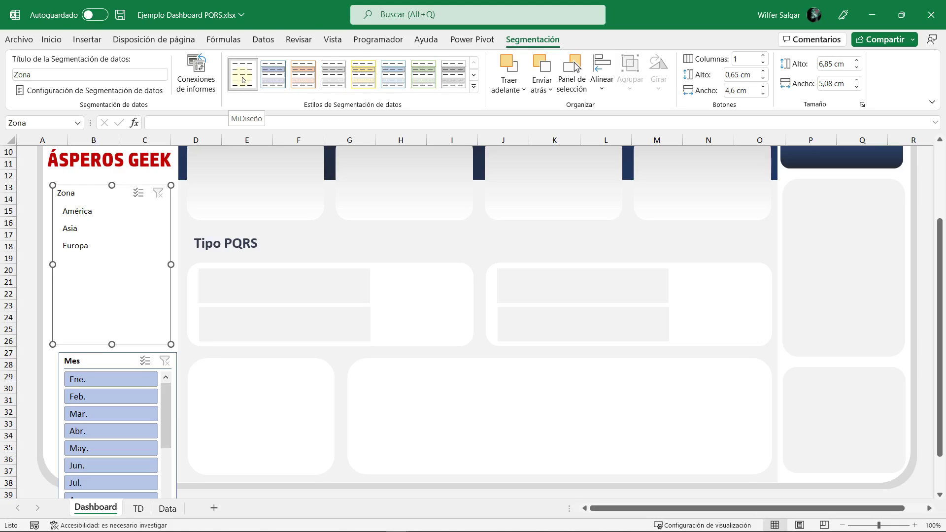
# Step: Modify MiDiseño and start formatting its Elemento seleccionado con datos element
pyautogui.rightClick(243, 79)
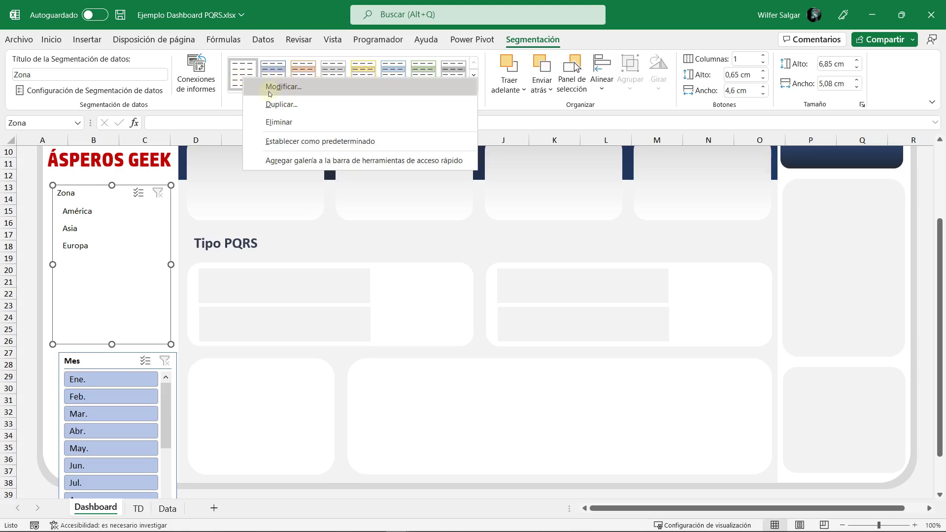
pyautogui.click(295, 87)
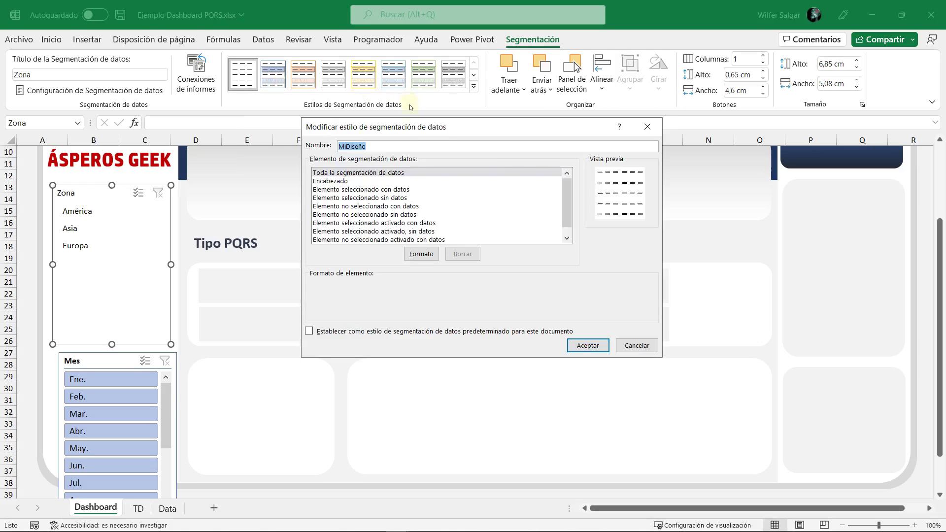
pyautogui.moveTo(447, 135); pyautogui.dragTo(513, 134)
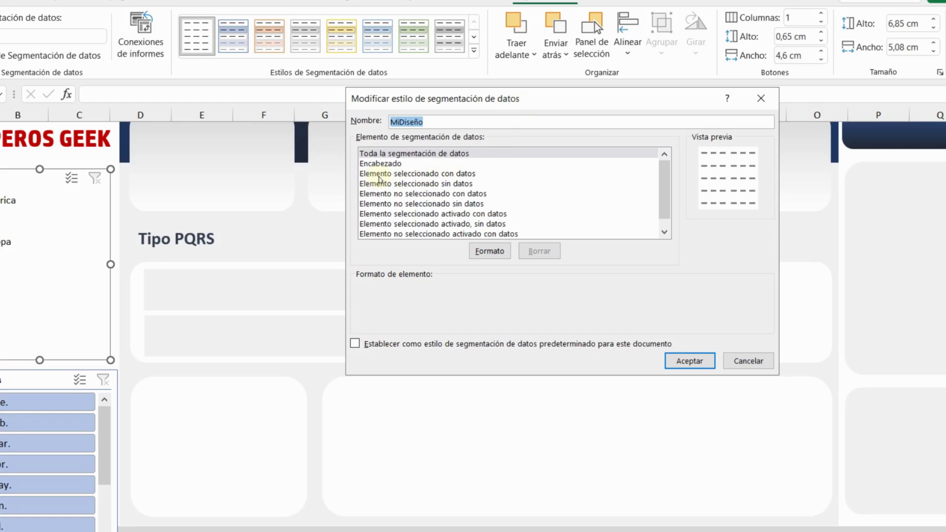
pyautogui.click(380, 175)
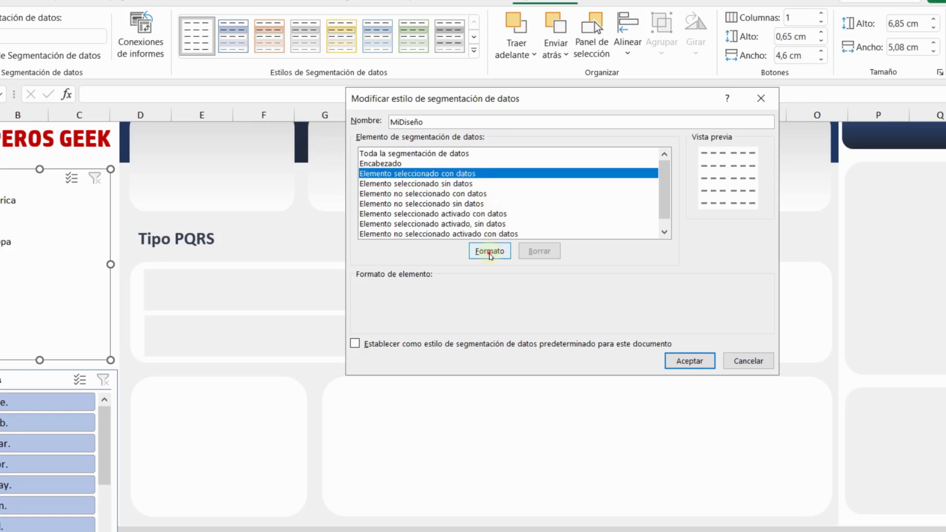
pyautogui.click(490, 253)
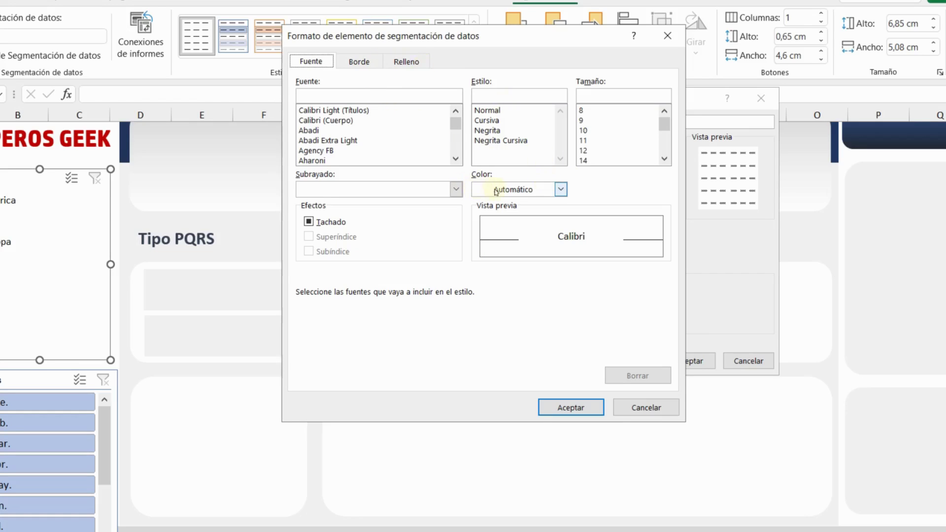
# Step: Give Elemento seleccionado con datos a dark grey fill and a light font colour
pyautogui.click(561, 190)
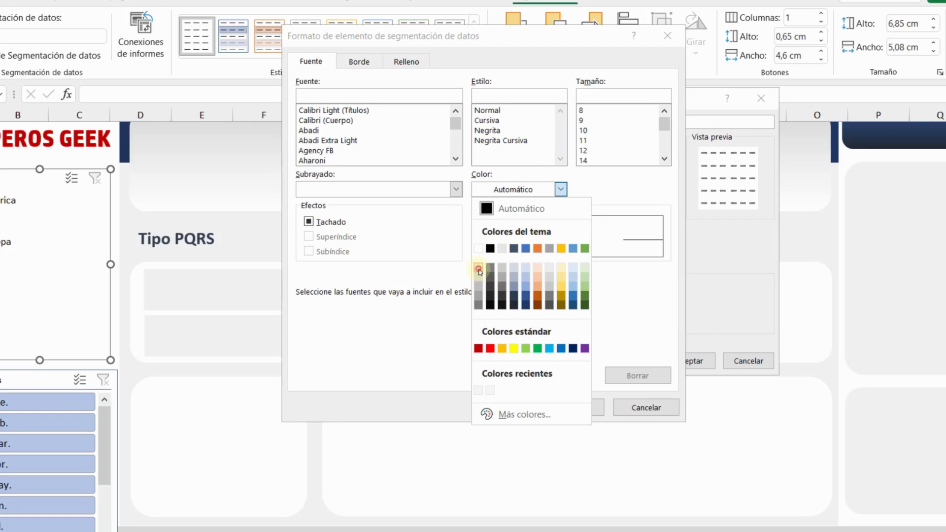
pyautogui.click(479, 269)
pyautogui.click(397, 63)
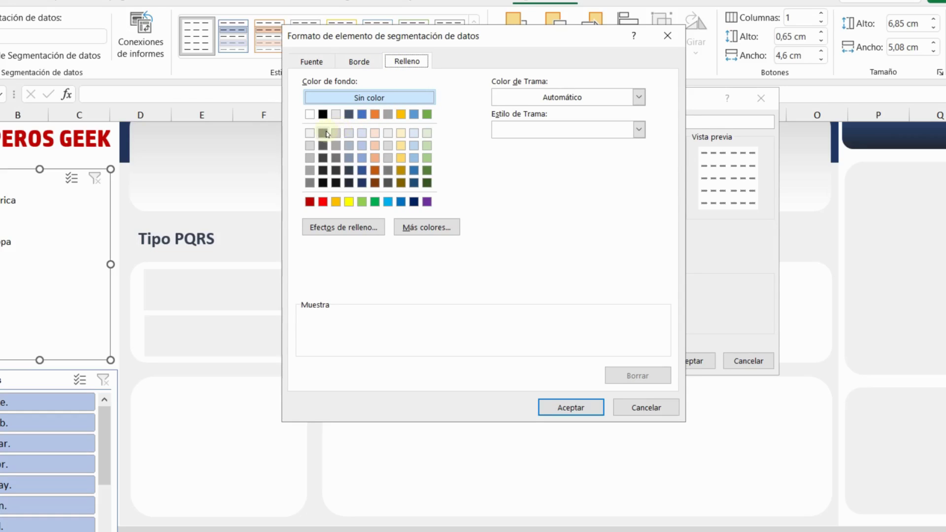
pyautogui.click(310, 184)
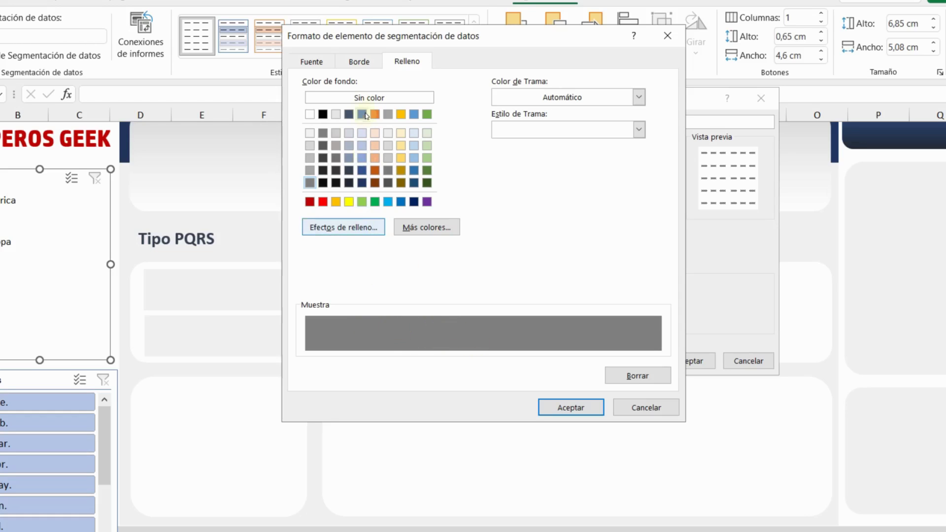
pyautogui.click(313, 60)
pyautogui.click(551, 192)
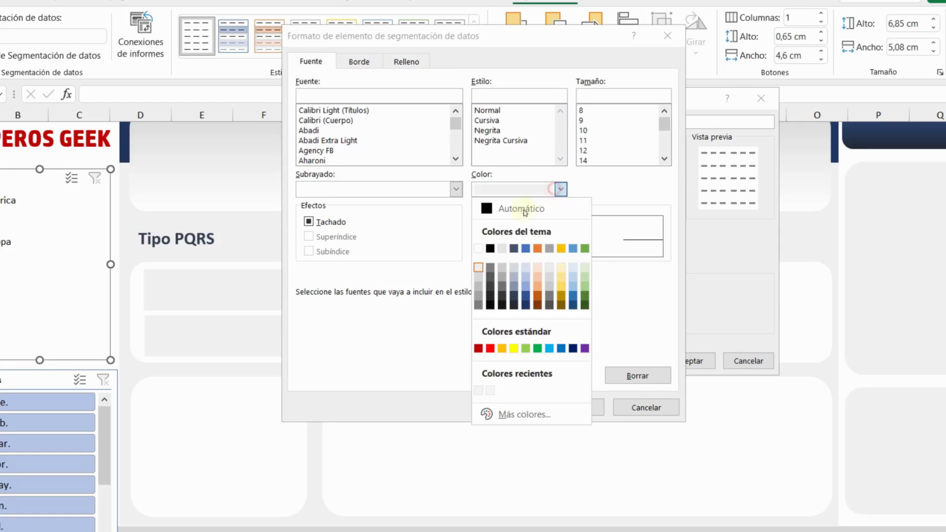
pyautogui.click(459, 231)
pyautogui.click(406, 62)
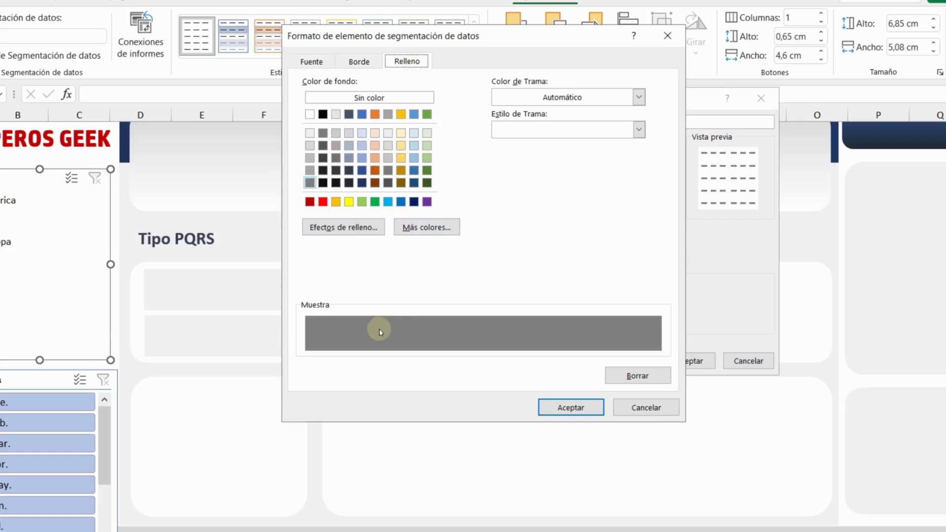
pyautogui.click(570, 407)
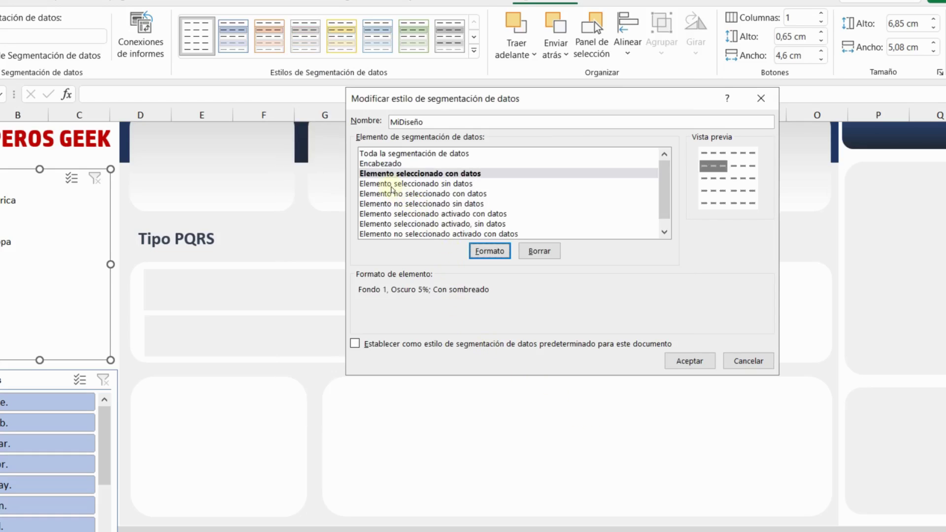
# Step: Give Elemento seleccionado sin datos a grey fill with Automático font colour
pyautogui.click(407, 184)
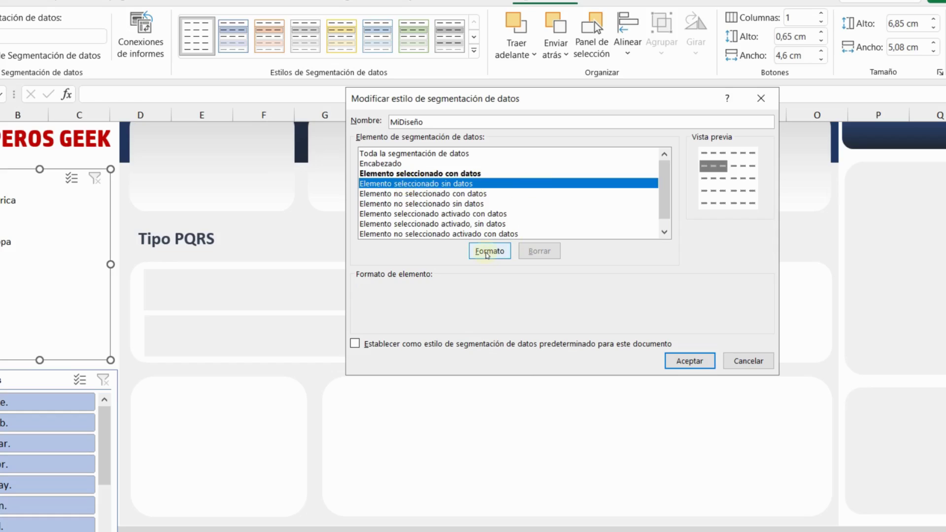
pyautogui.click(487, 252)
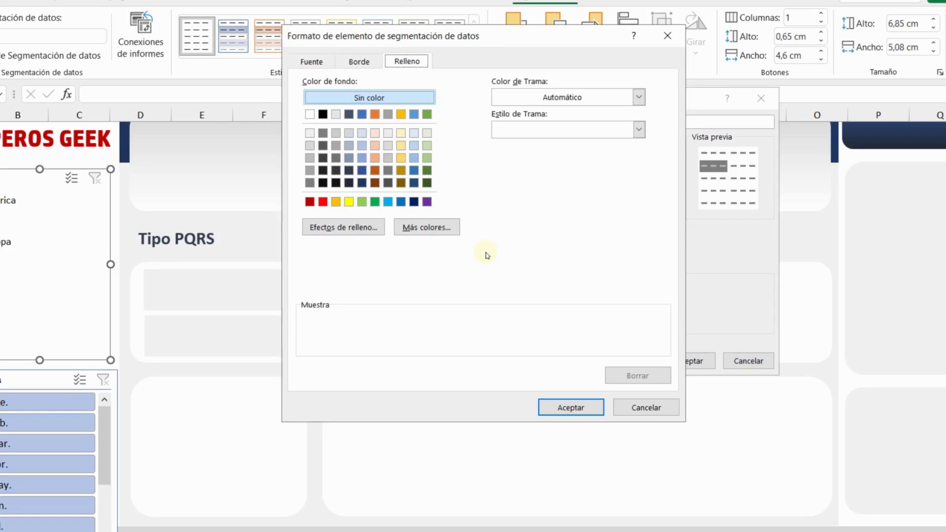
pyautogui.click(311, 158)
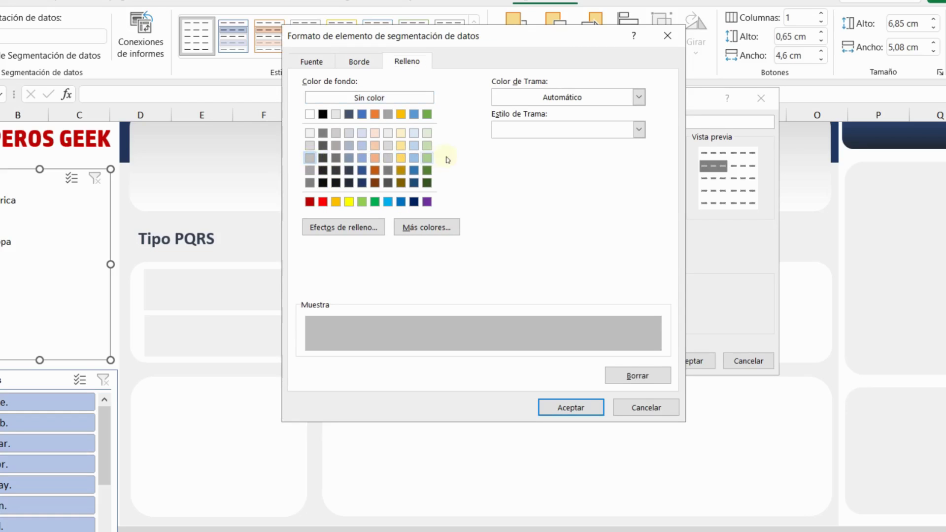
pyautogui.click(311, 61)
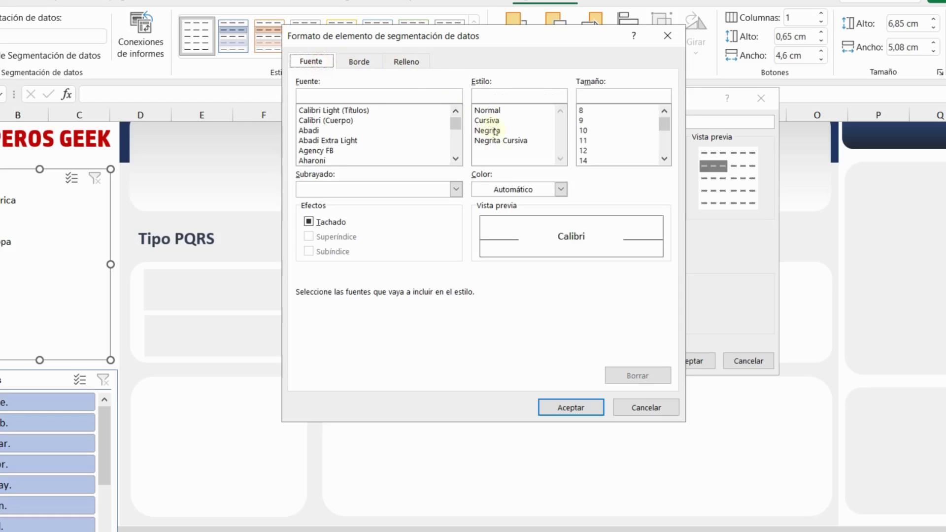
pyautogui.click(562, 190)
pyautogui.click(502, 210)
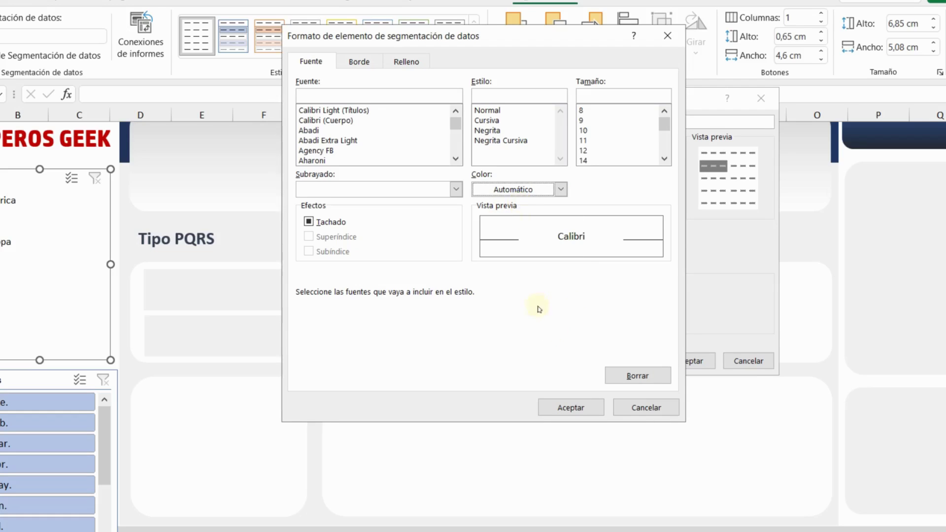
pyautogui.click(574, 408)
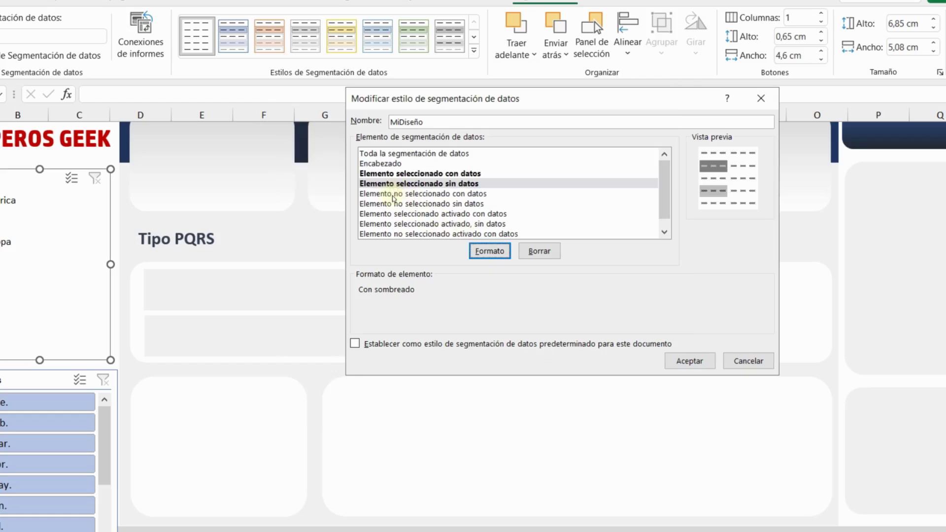
# Step: Give Elemento no seleccionado con datos a light grey fill with Automático font colour
pyautogui.click(404, 193)
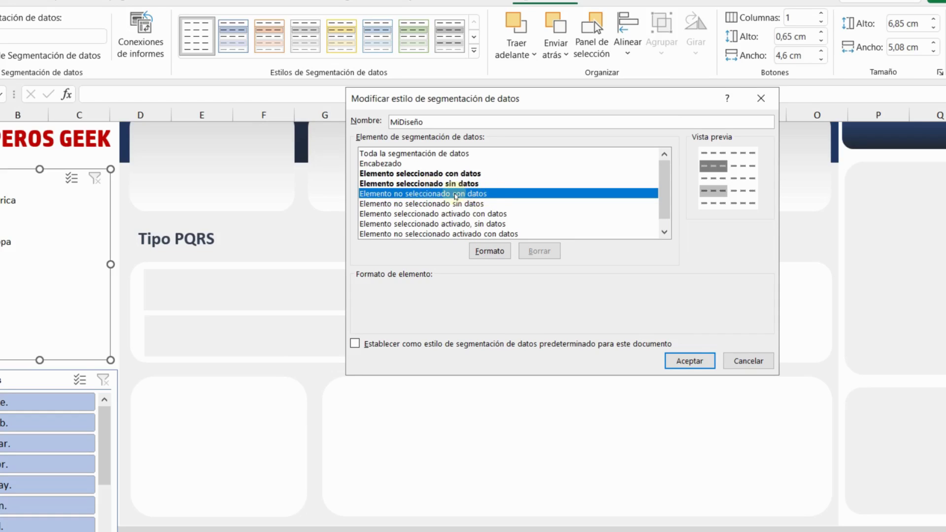
pyautogui.click(496, 252)
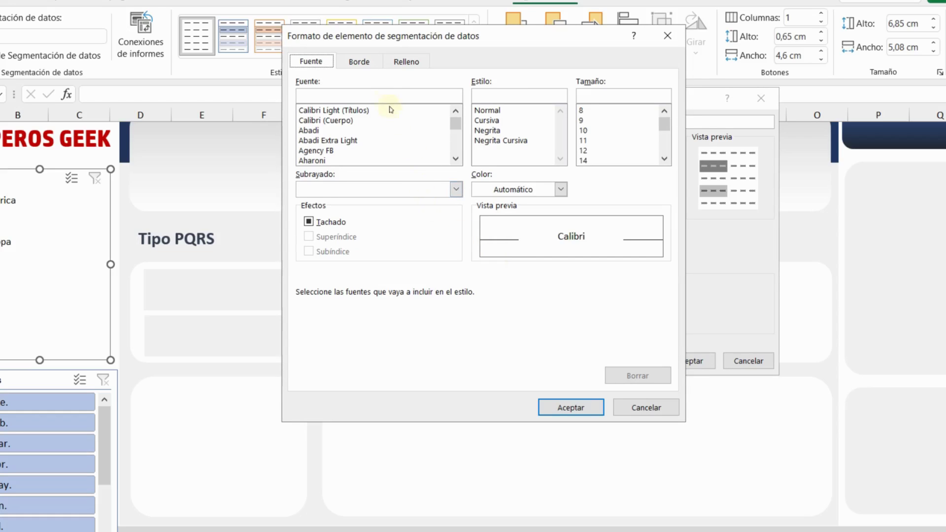
pyautogui.click(403, 65)
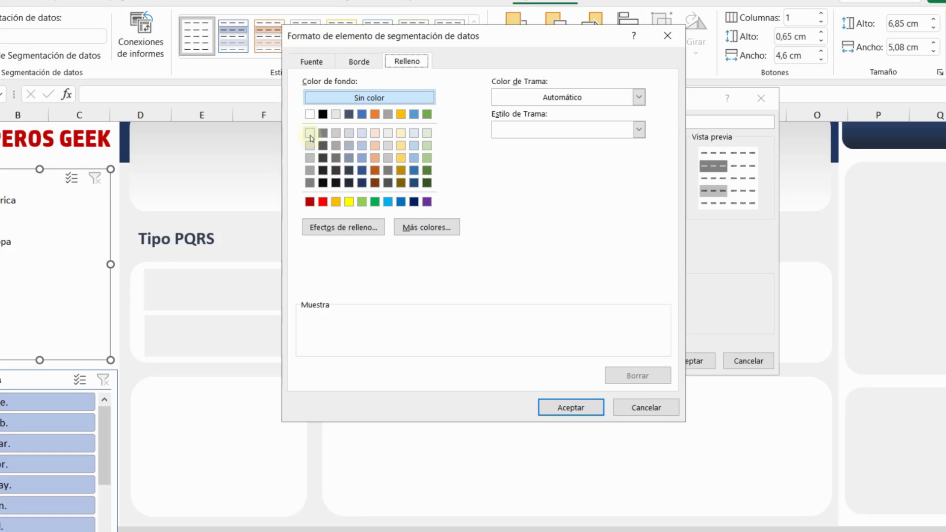
pyautogui.click(310, 134)
pyautogui.click(313, 62)
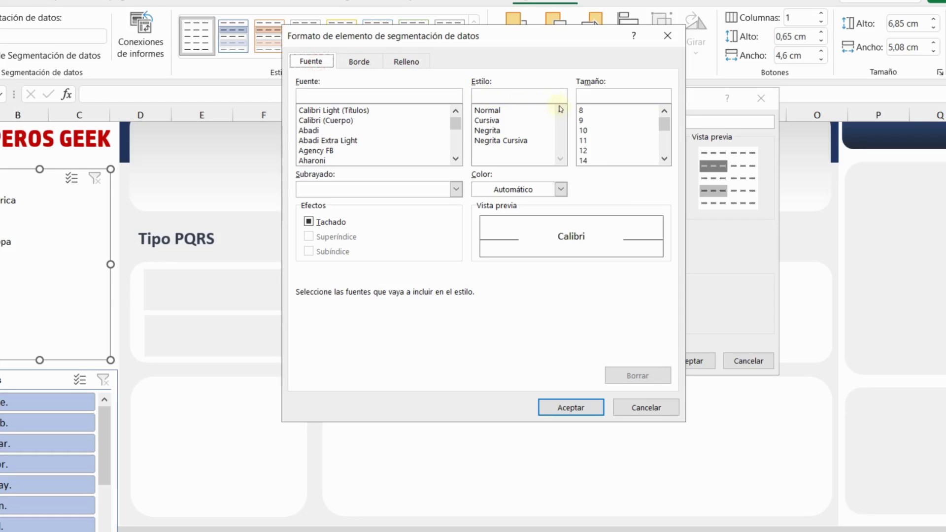
pyautogui.click(561, 189)
pyautogui.click(513, 208)
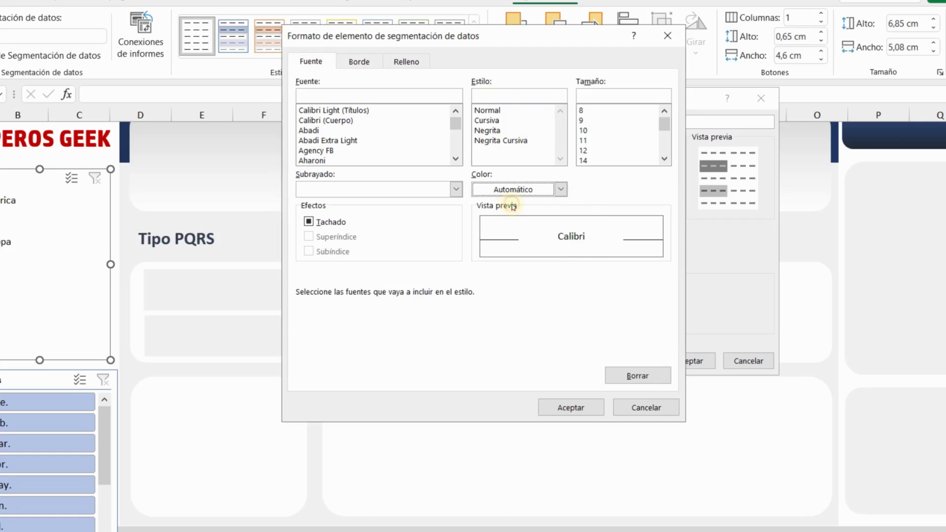
pyautogui.click(571, 407)
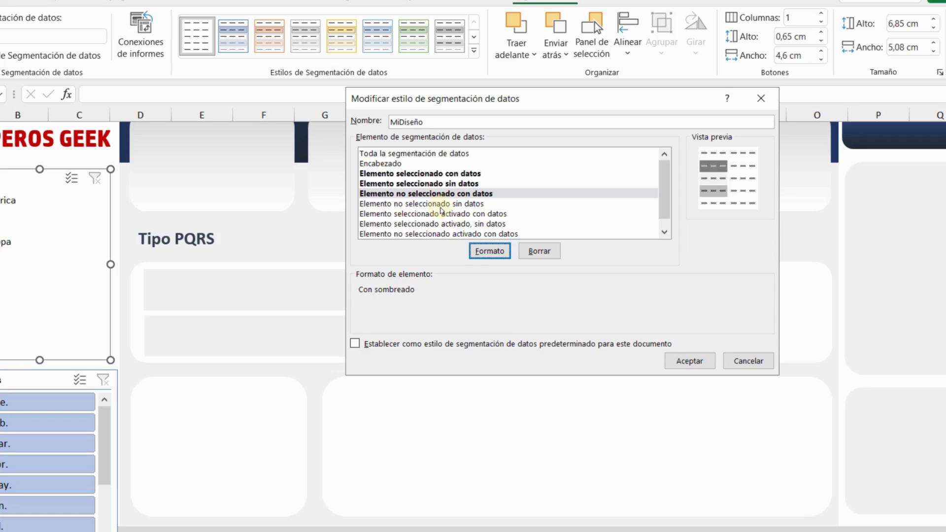
# Step: Fill Elemento no seleccionado sin datos with light grey and save the MiDiseño style
pyautogui.click(440, 204)
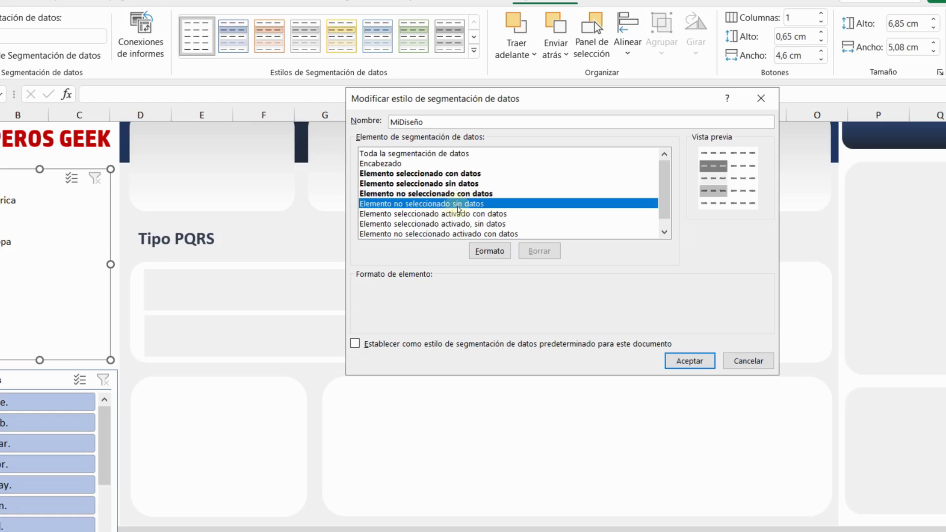
pyautogui.click(490, 251)
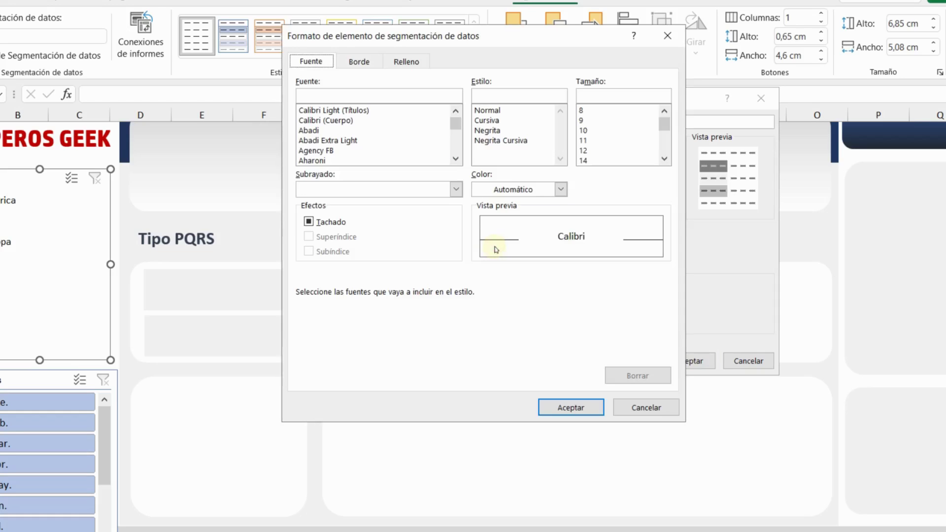
pyautogui.click(405, 62)
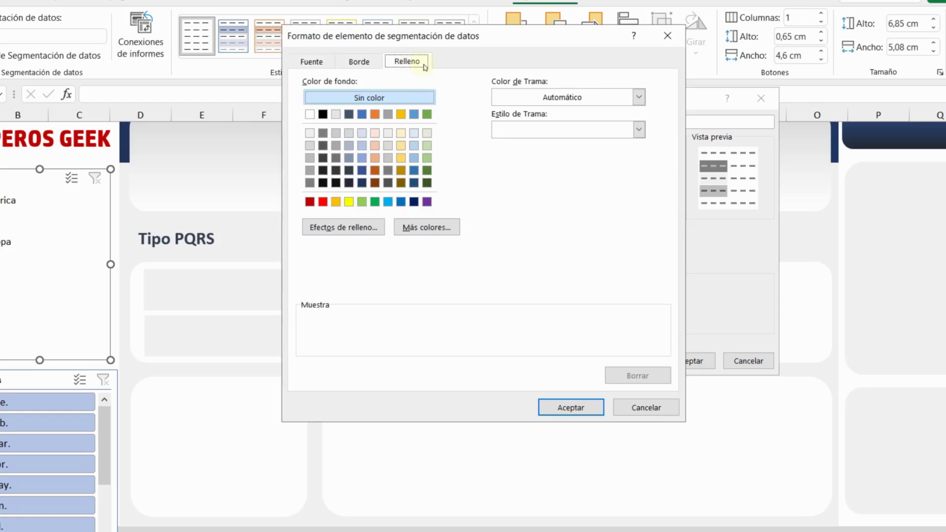
pyautogui.click(310, 146)
pyautogui.click(570, 408)
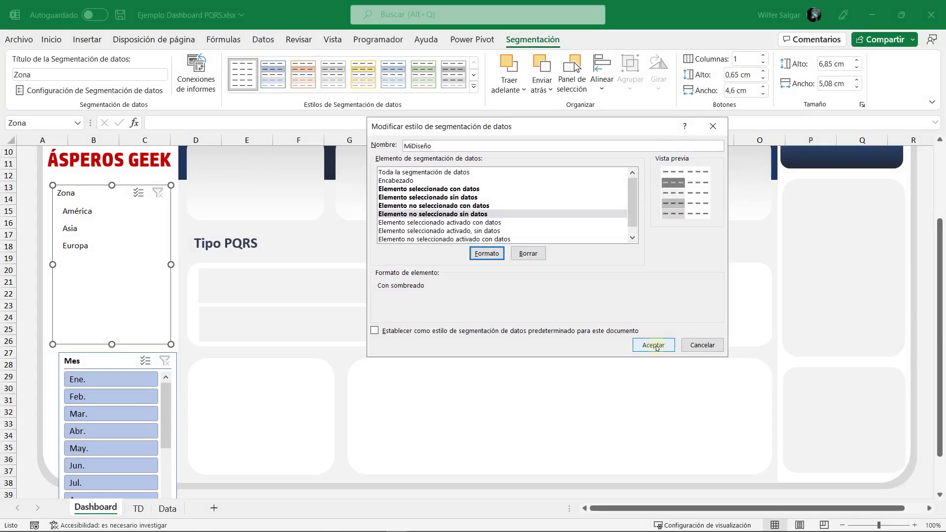
pyautogui.click(700, 360)
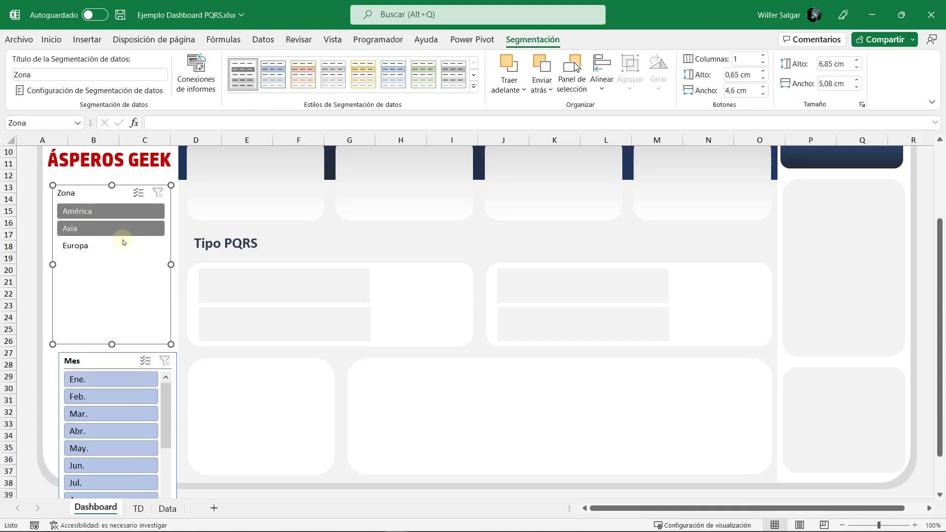
# Step: Uncheck Mostrar encabezado in the Zona slicer's settings to hide its heading
pyautogui.moveTo(123, 242); pyautogui.dragTo(87, 194)
pyautogui.rightClick(90, 187)
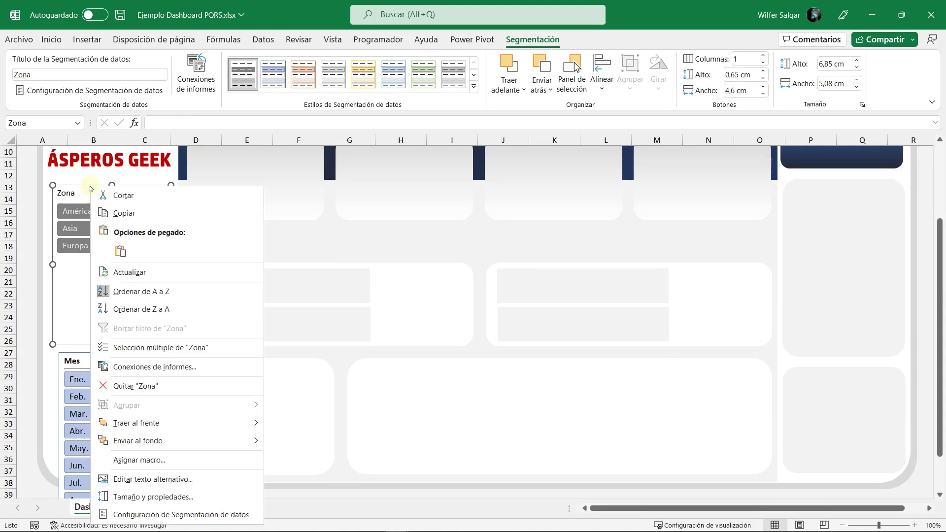
pyautogui.click(91, 187)
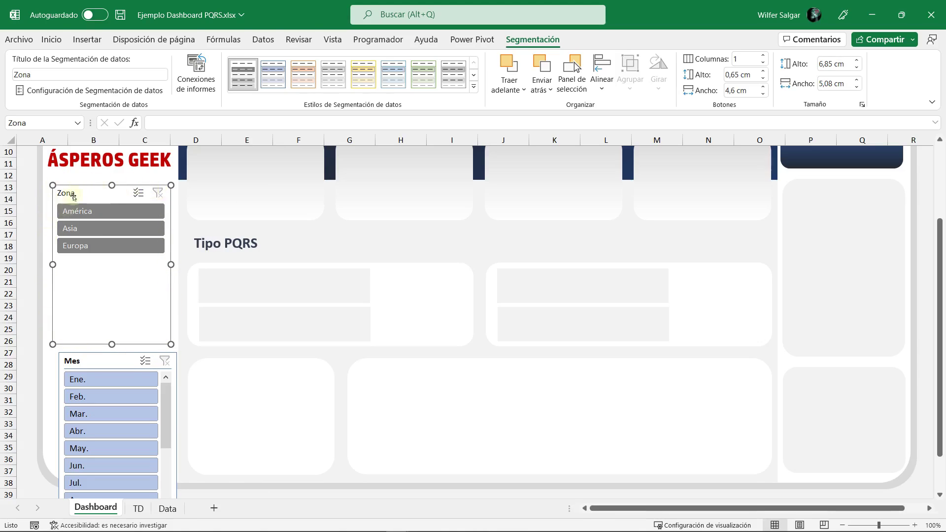
pyautogui.rightClick(84, 187)
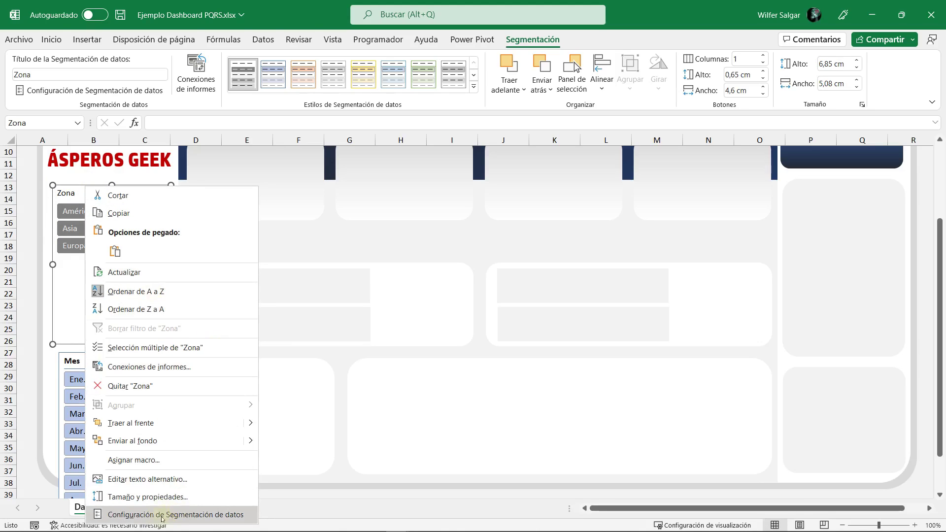
pyautogui.click(199, 515)
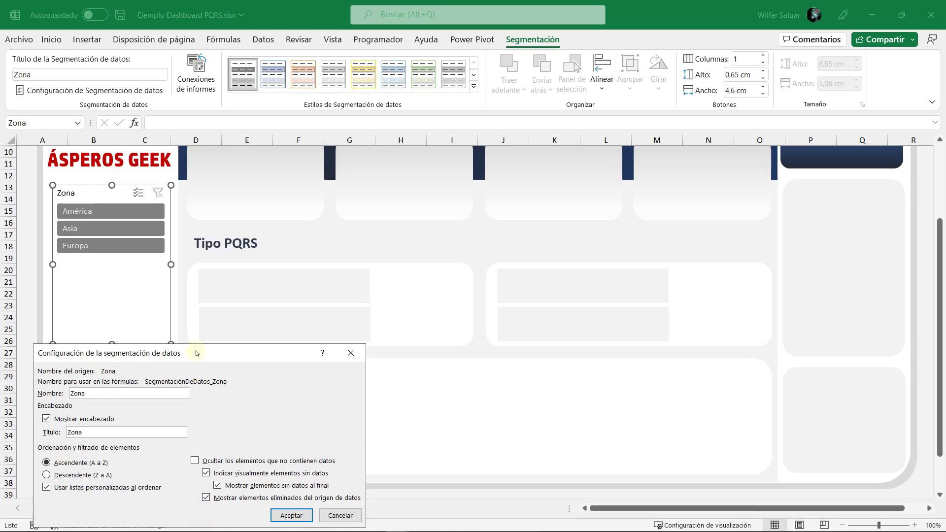
pyautogui.moveTo(196, 353); pyautogui.dragTo(446, 205)
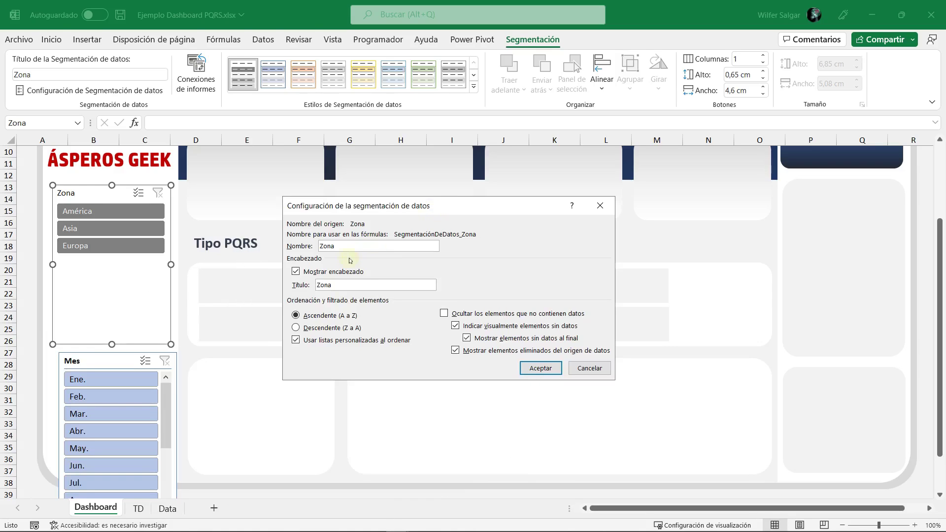
pyautogui.click(296, 272)
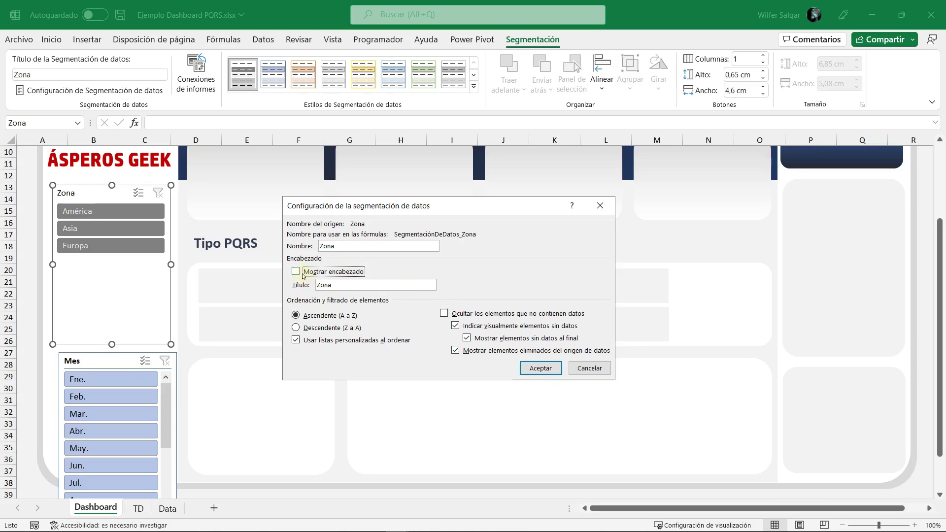
pyautogui.click(536, 368)
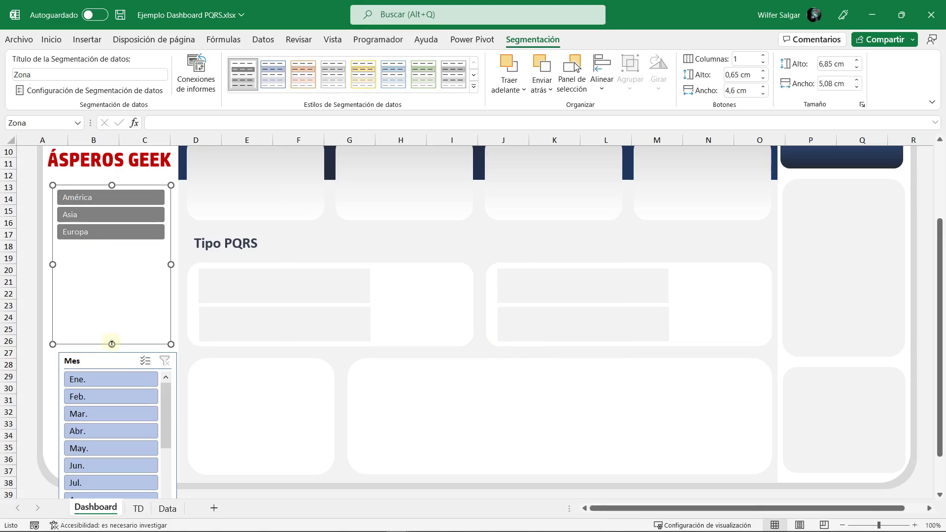
# Step: Shrink the Zona slicer and set its buttons to 3 columns, 1,3 cm tall
pyautogui.moveTo(112, 344); pyautogui.dragTo(112, 267)
pyautogui.moveTo(79, 186); pyautogui.dragTo(77, 200)
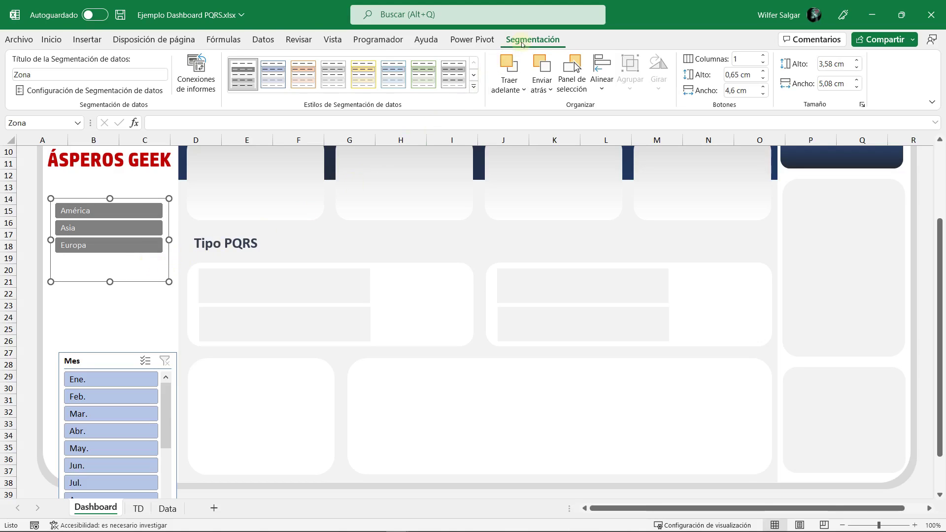
pyautogui.doubleClick(746, 60)
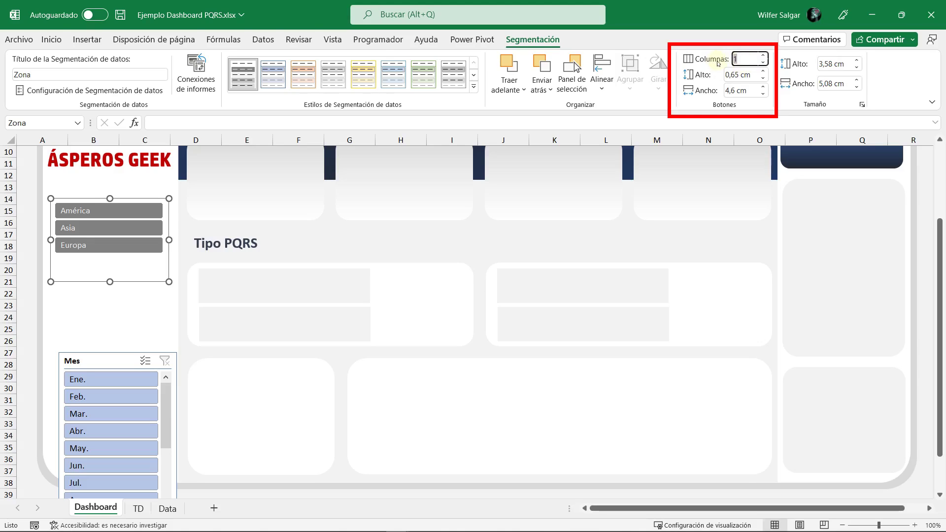
pyautogui.write('3')
pyautogui.press('Return')
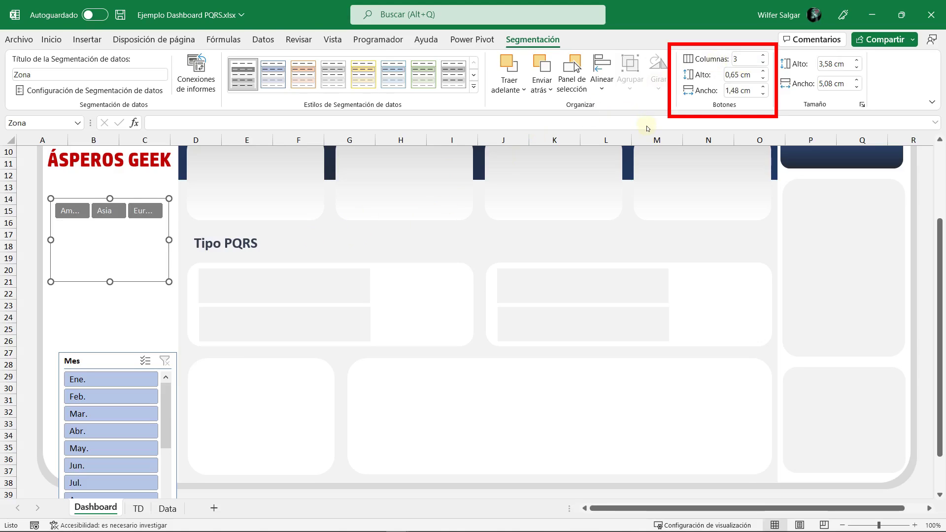
pyautogui.click(762, 72)
pyautogui.click(762, 73)
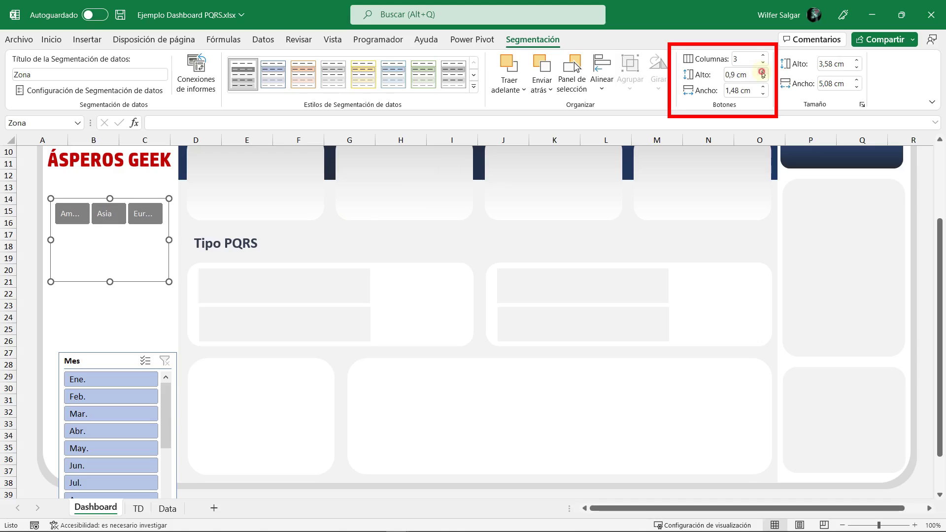
pyautogui.click(763, 72)
pyautogui.click(762, 73)
pyautogui.click(763, 72)
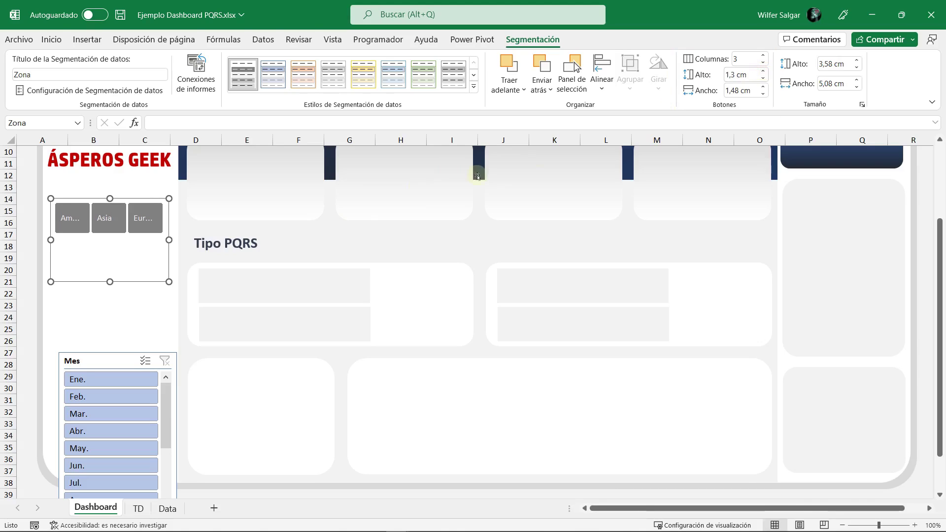
# Step: Widen the Zona slicer so Europa shows fully, and move the Mes slicer beneath it
pyautogui.moveTo(51, 240); pyautogui.dragTo(47, 240)
pyautogui.moveTo(168, 240); pyautogui.dragTo(175, 240)
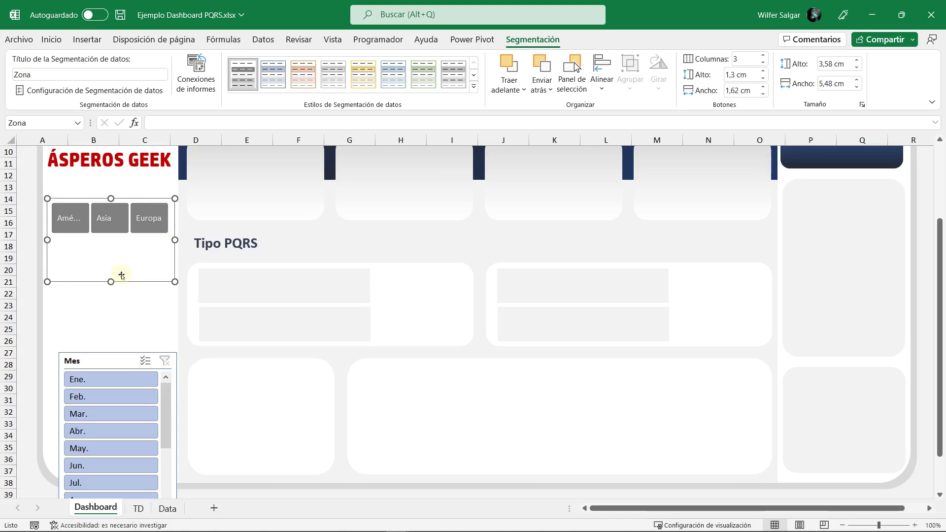
pyautogui.moveTo(111, 282)
pyautogui.mouseDown()
pyautogui.moveTo(110, 247)
pyautogui.moveTo(124, 256)
pyautogui.moveTo(125, 272)
pyautogui.mouseUp()
pyautogui.moveTo(116, 356); pyautogui.dragTo(106, 286)
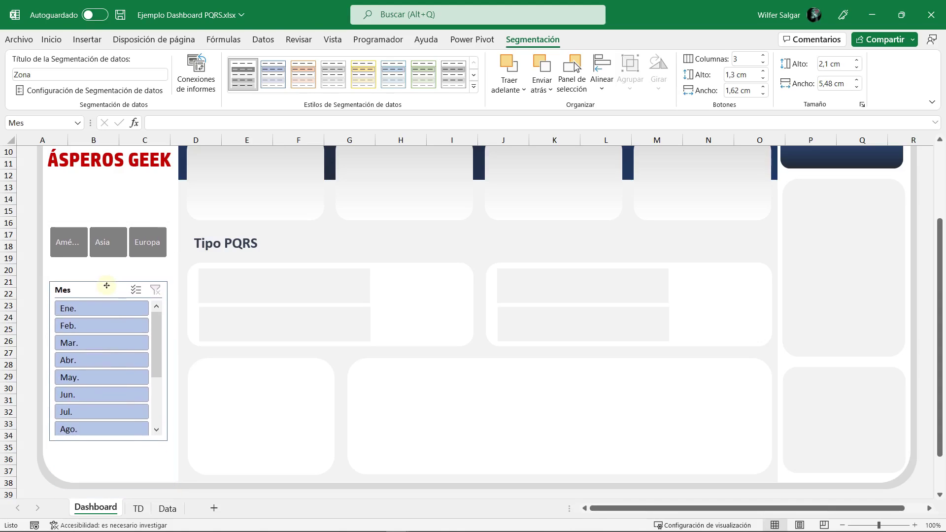
# Step: Apply the custom MiDiseño grey style to the Mes slicer
pyautogui.click(120, 219)
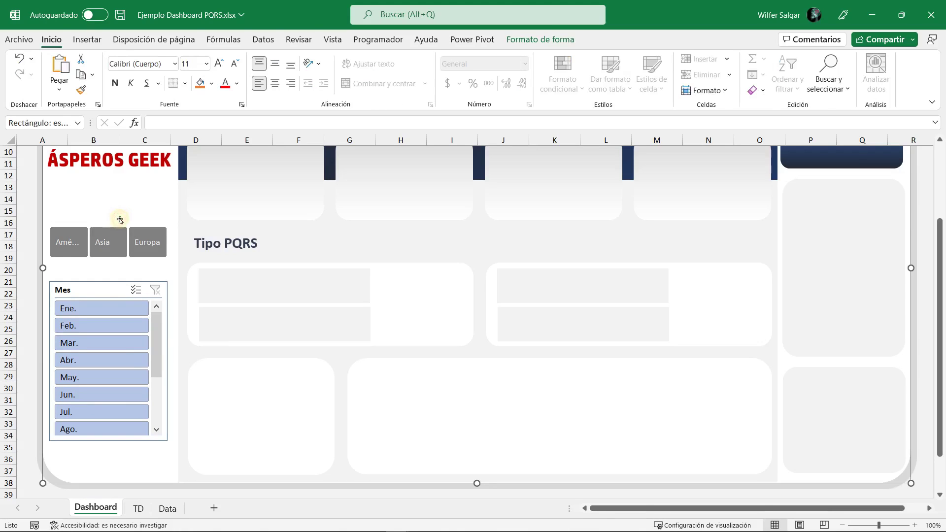
pyautogui.click(108, 289)
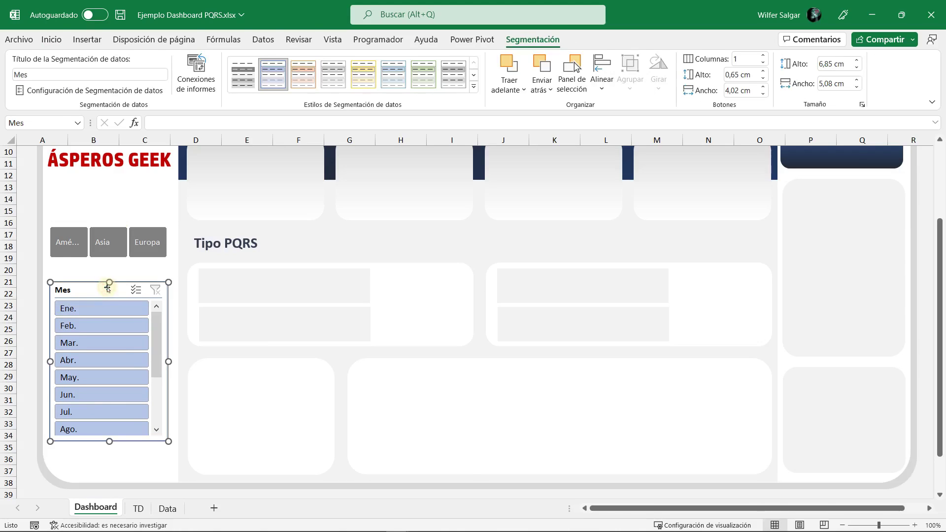
pyautogui.click(474, 88)
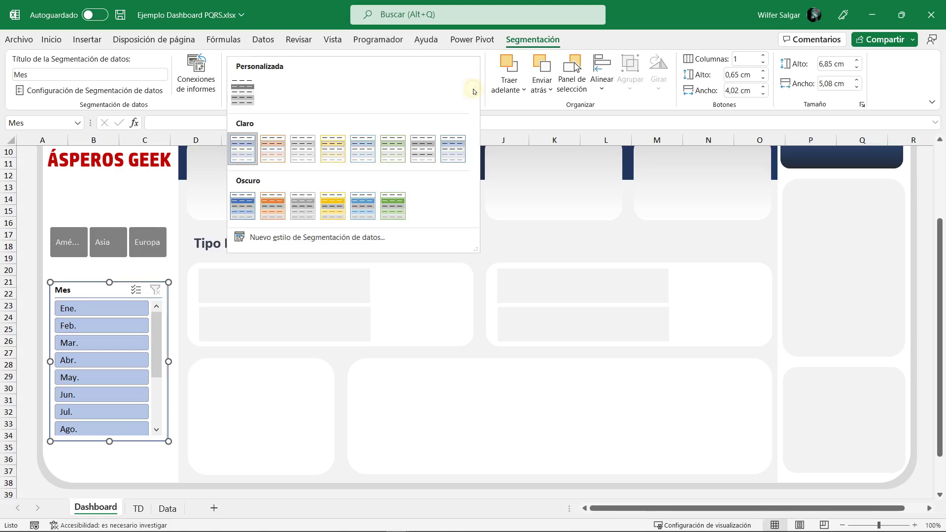
pyautogui.click(243, 97)
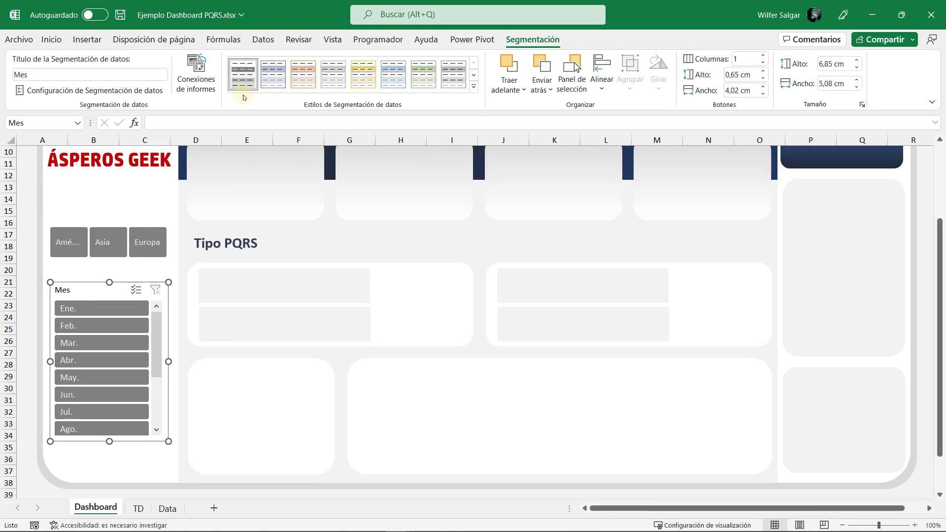
# Step: Uncheck Mostrar encabezado in the Mes slicer's settings to hide its heading
pyautogui.rightClick(96, 285)
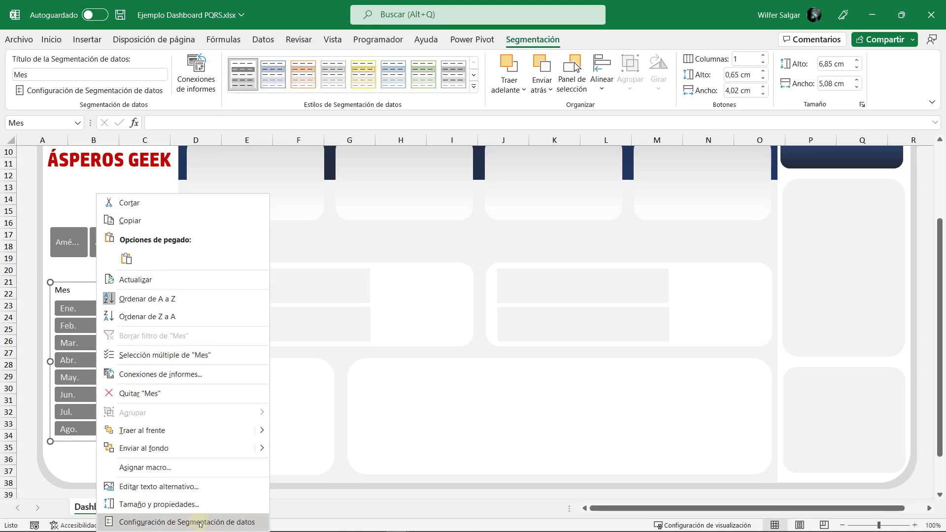
pyautogui.click(239, 522)
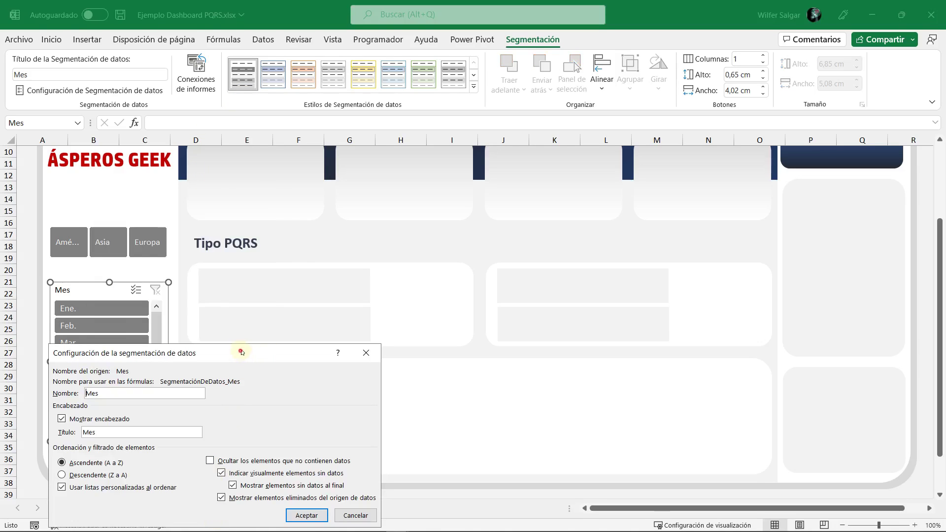
pyautogui.moveTo(242, 354); pyautogui.dragTo(398, 207)
pyautogui.click(255, 273)
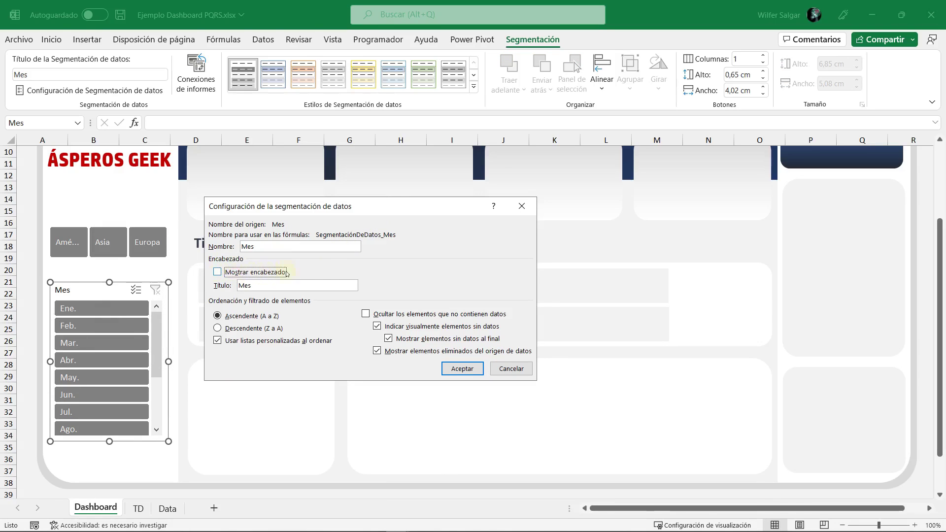
pyautogui.click(458, 370)
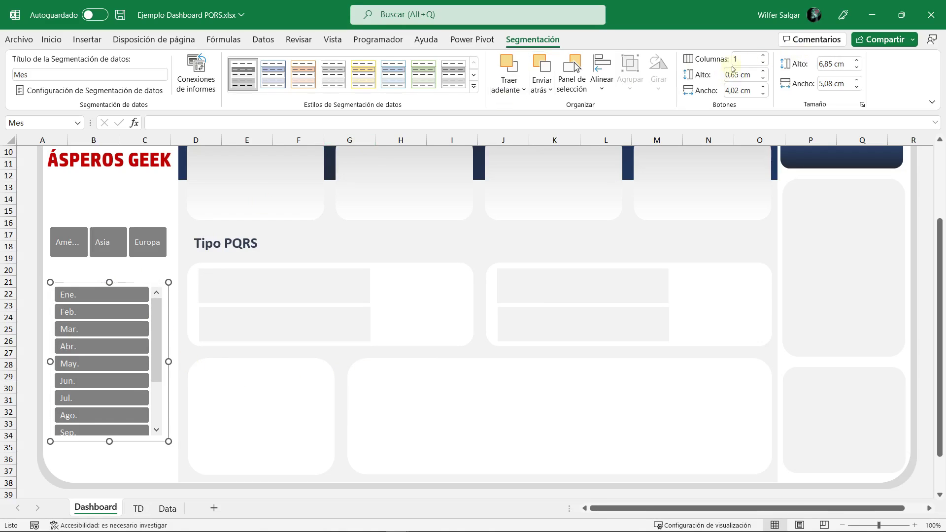
# Step: Set the Mes slicer to 3 columns with 1,2 cm tall month buttons
pyautogui.click(747, 61)
pyautogui.moveTo(744, 59); pyautogui.dragTo(732, 60)
pyautogui.write('3')
pyautogui.press('Return')
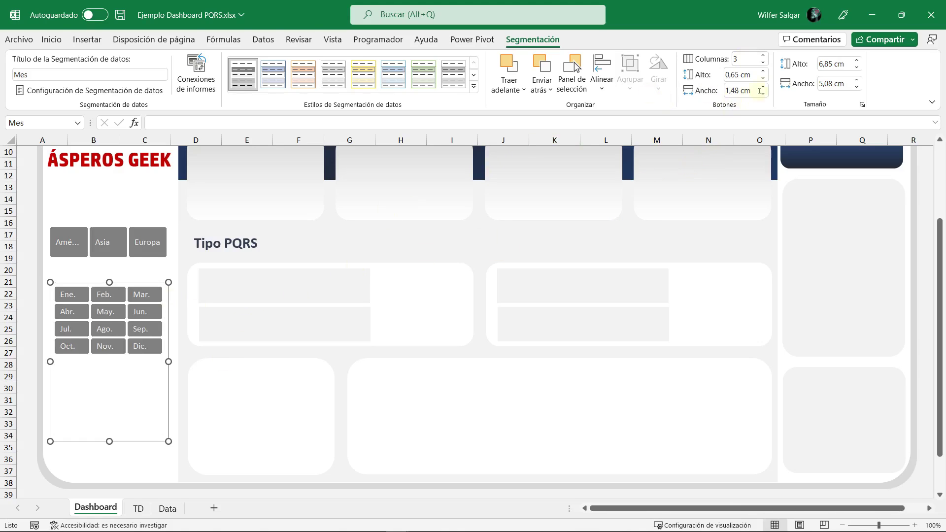
pyautogui.click(763, 71)
pyautogui.click(763, 70)
pyautogui.click(764, 70)
pyautogui.click(764, 70)
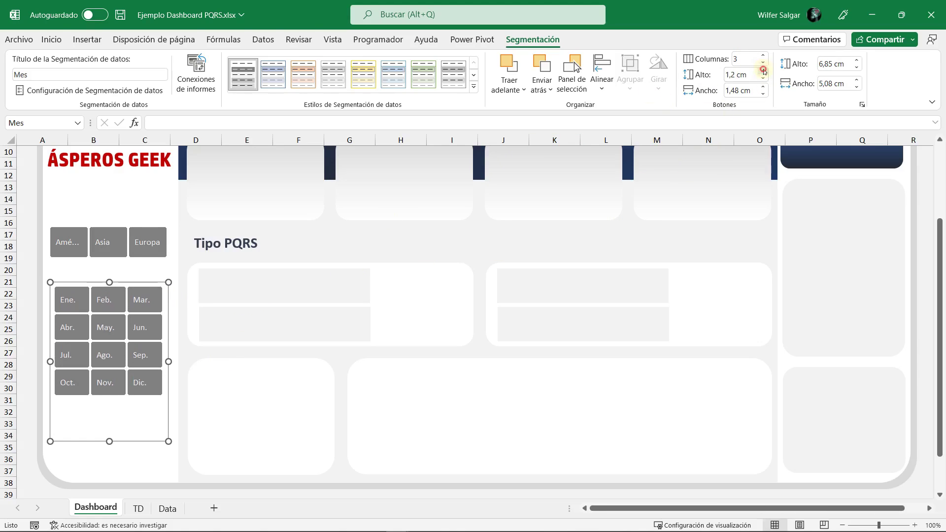
pyautogui.click(764, 71)
pyautogui.click(764, 70)
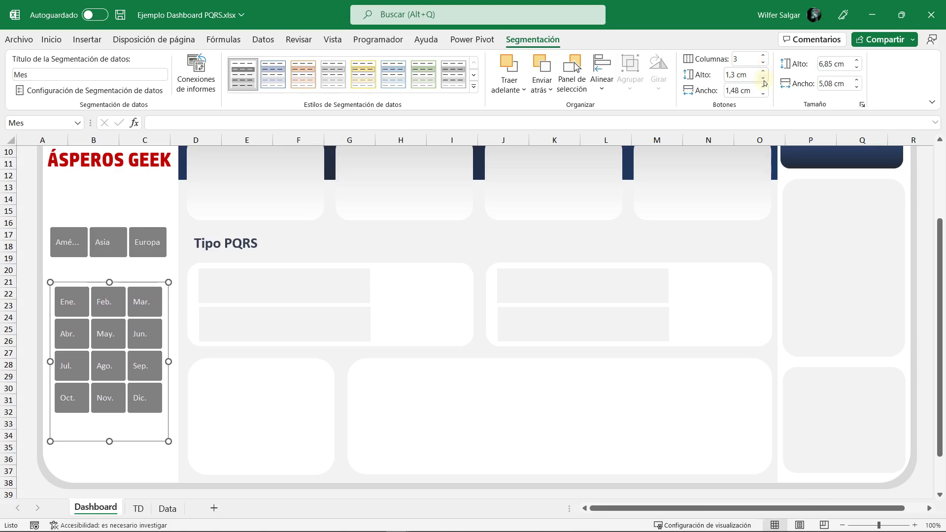
pyautogui.click(763, 79)
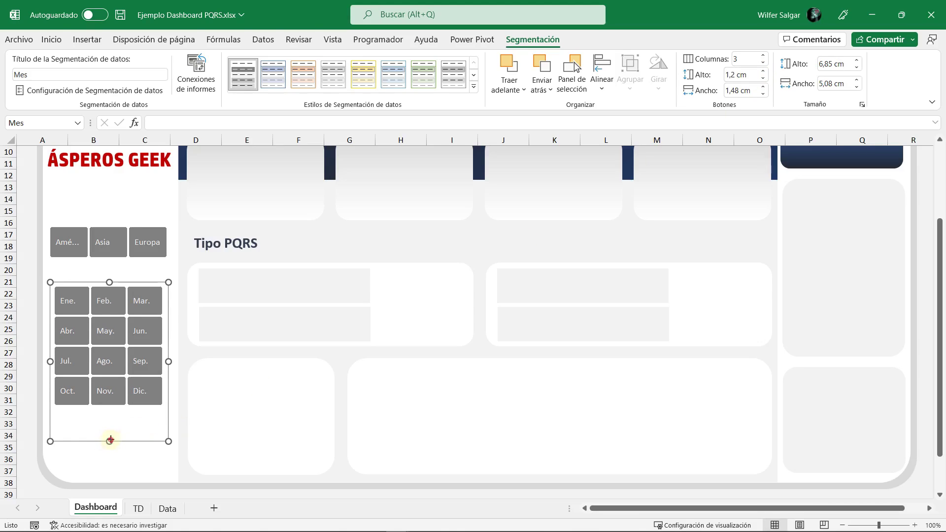
# Step: Resize the Mes slicer to fit its grid and widen both slicers to matching widths
pyautogui.moveTo(110, 441)
pyautogui.mouseDown()
pyautogui.moveTo(110, 417)
pyautogui.moveTo(122, 452)
pyautogui.mouseUp()
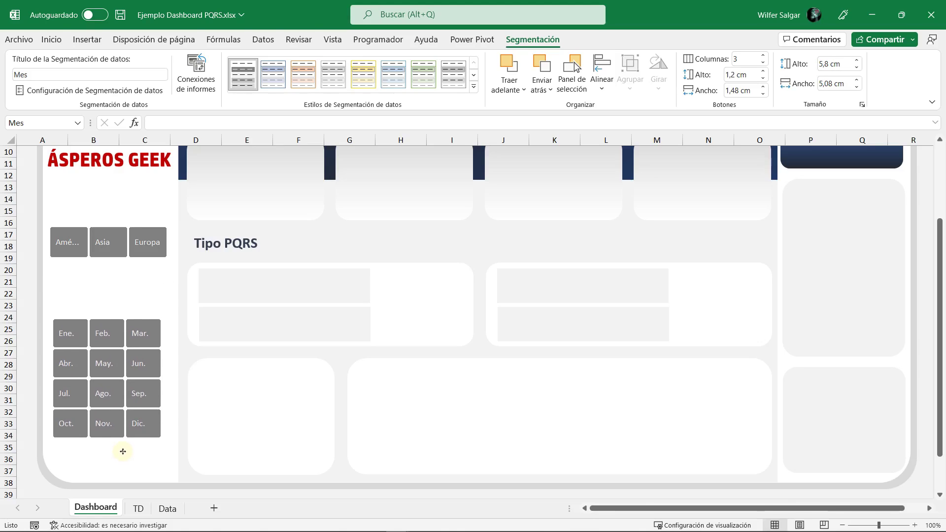
pyautogui.moveTo(123, 451); pyautogui.dragTo(120, 452)
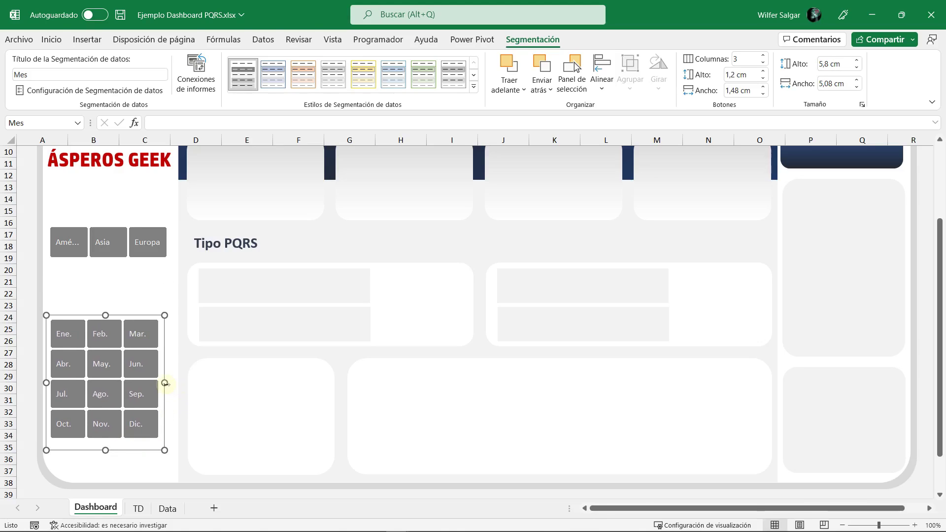
pyautogui.moveTo(165, 382); pyautogui.dragTo(176, 383)
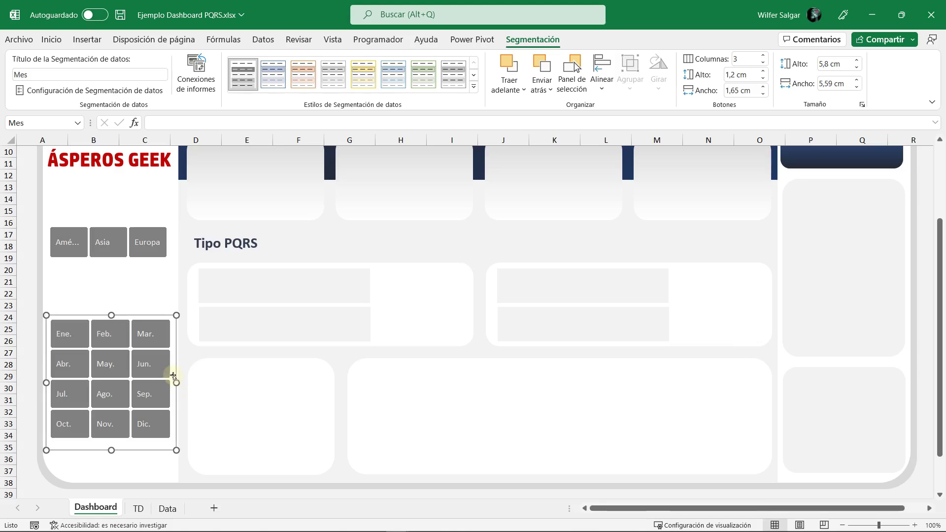
pyautogui.click(171, 250)
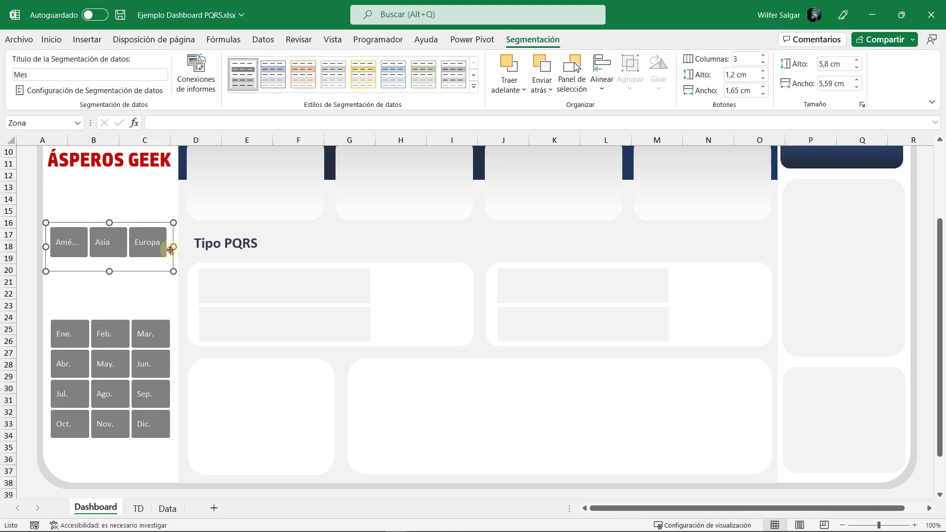
pyautogui.moveTo(174, 247); pyautogui.dragTo(177, 247)
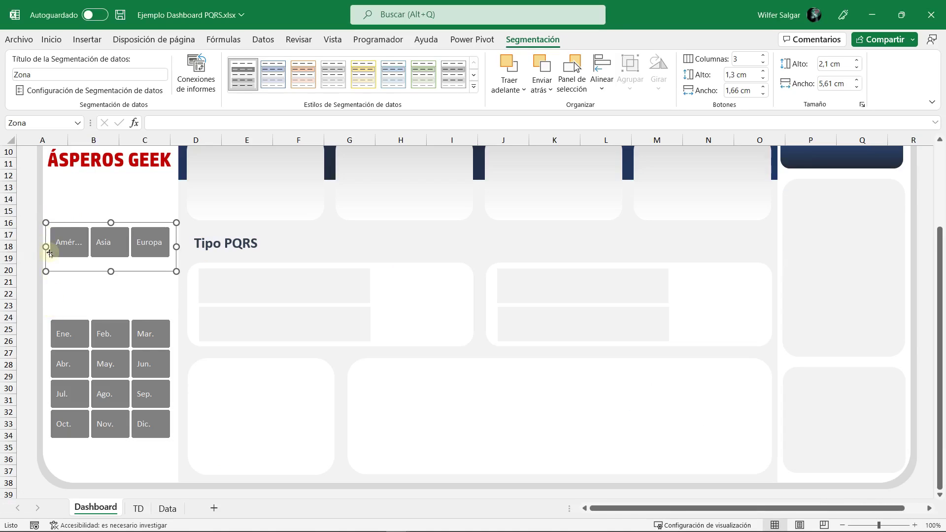
# Step: Draw a thin rectangle bar at the sidebar's left edge above the region buttons
pyautogui.click(31, 201)
pyautogui.scroll(3, 32, 201)
pyautogui.click(80, 41)
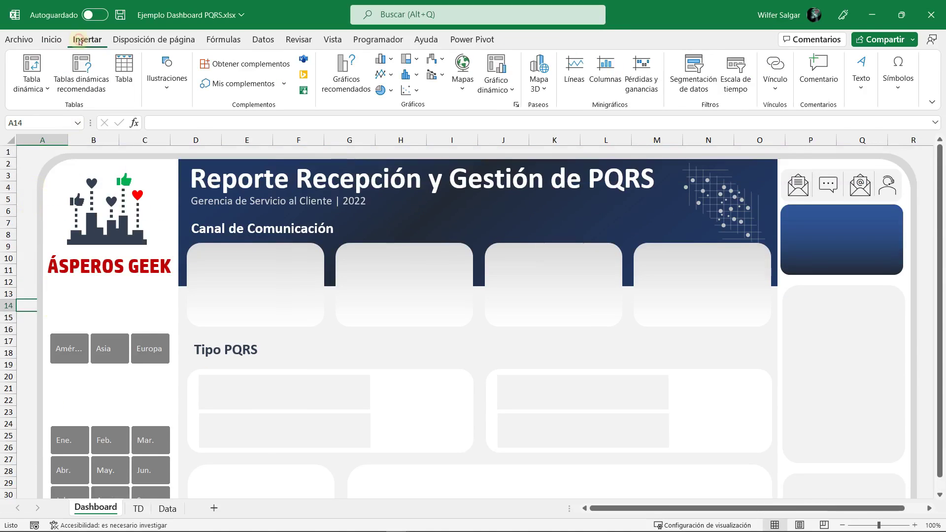
pyautogui.click(167, 74)
pyautogui.click(194, 131)
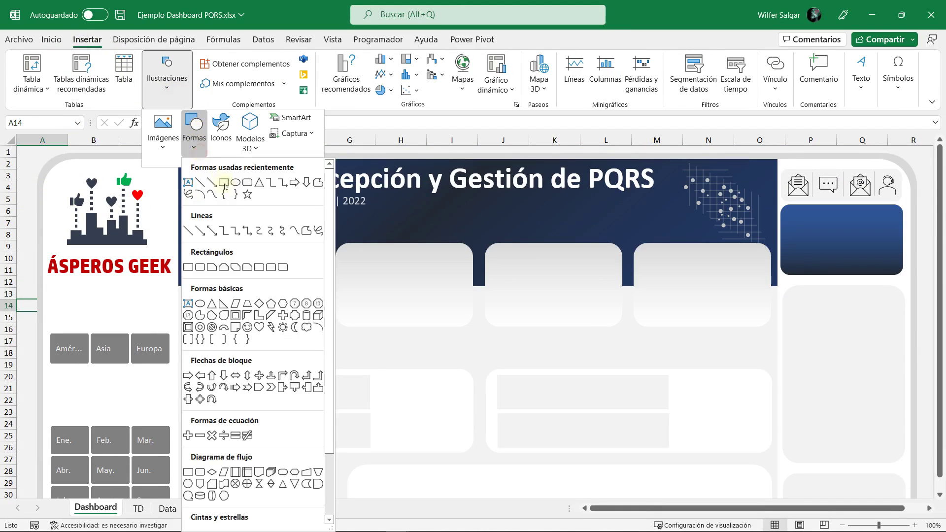
pyautogui.click(224, 184)
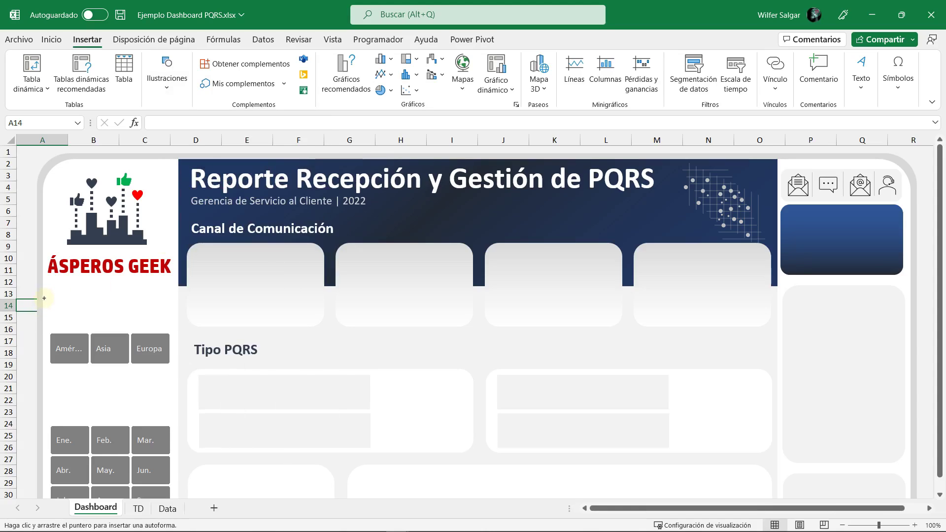
pyautogui.moveTo(44, 298); pyautogui.dragTo(47, 318)
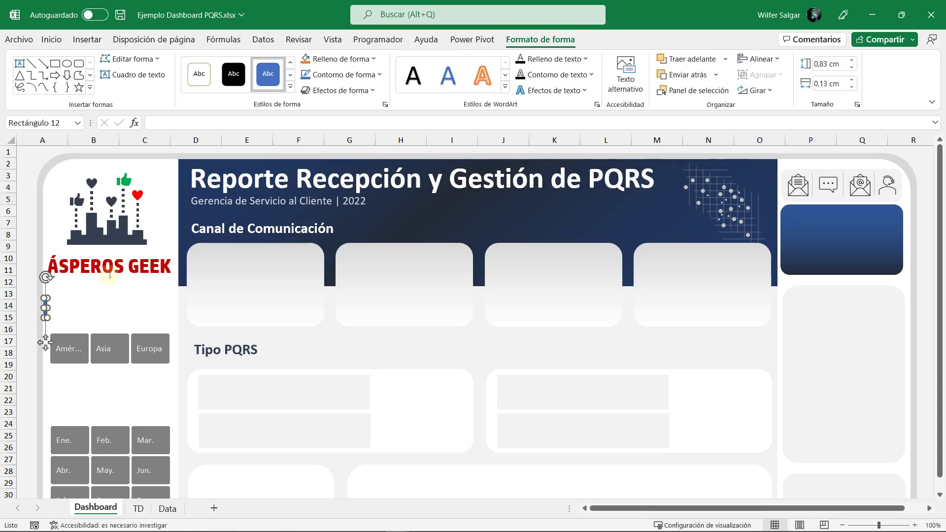
# Step: Give the bar a blue fill and no outline
pyautogui.click(25, 304)
pyautogui.click(45, 315)
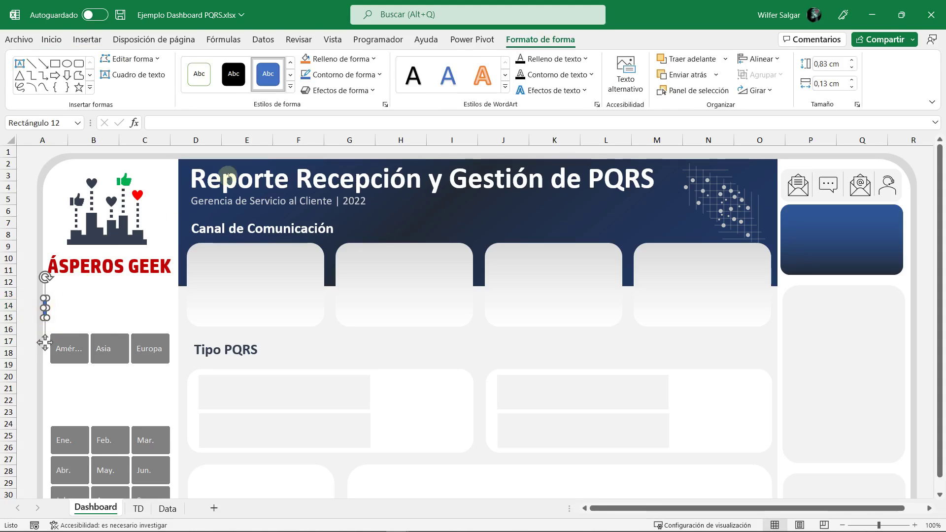
pyautogui.click(340, 59)
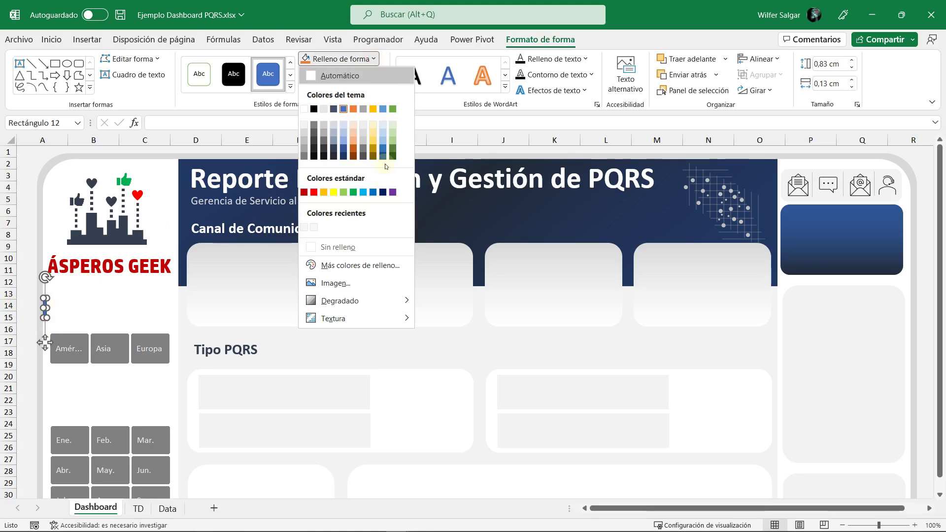
pyautogui.click(374, 194)
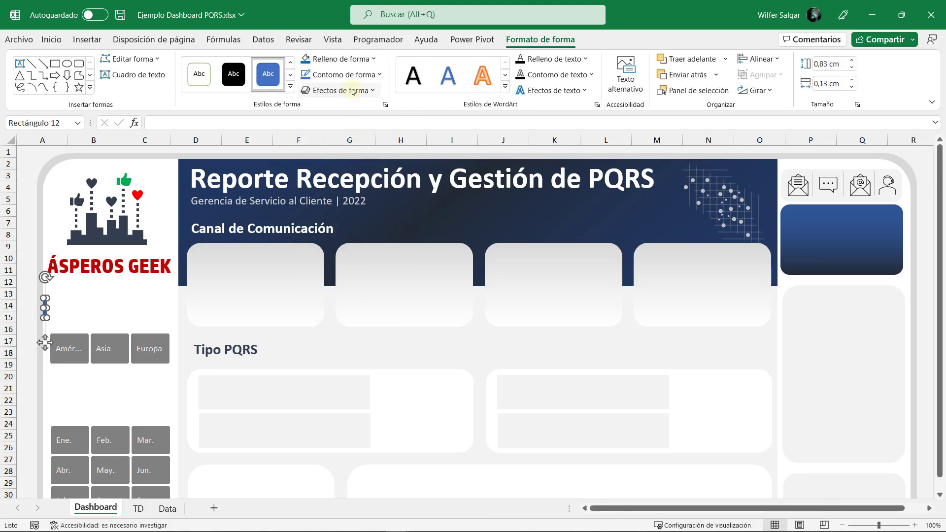
pyautogui.click(364, 76)
pyautogui.click(340, 262)
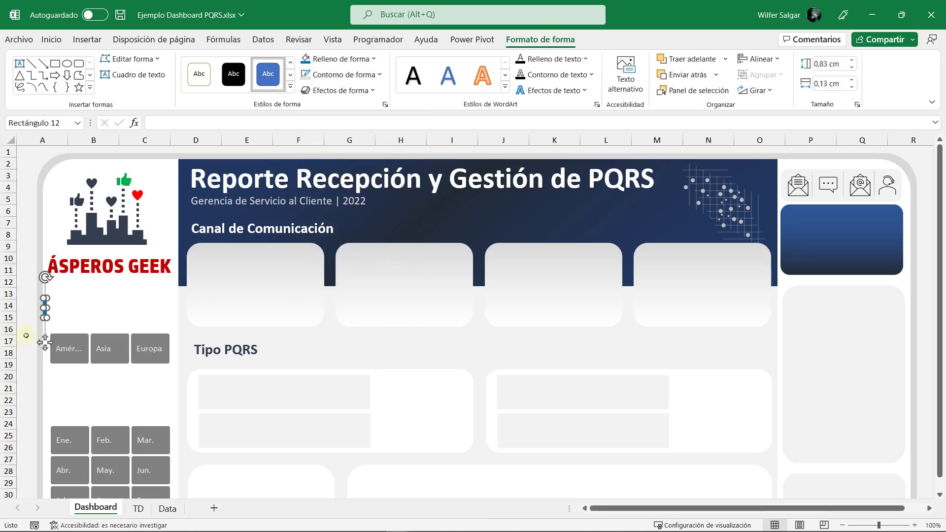
# Step: Nudge the blue bar into its final position at the sidebar's left edge
pyautogui.click(64, 329)
pyautogui.click(45, 308)
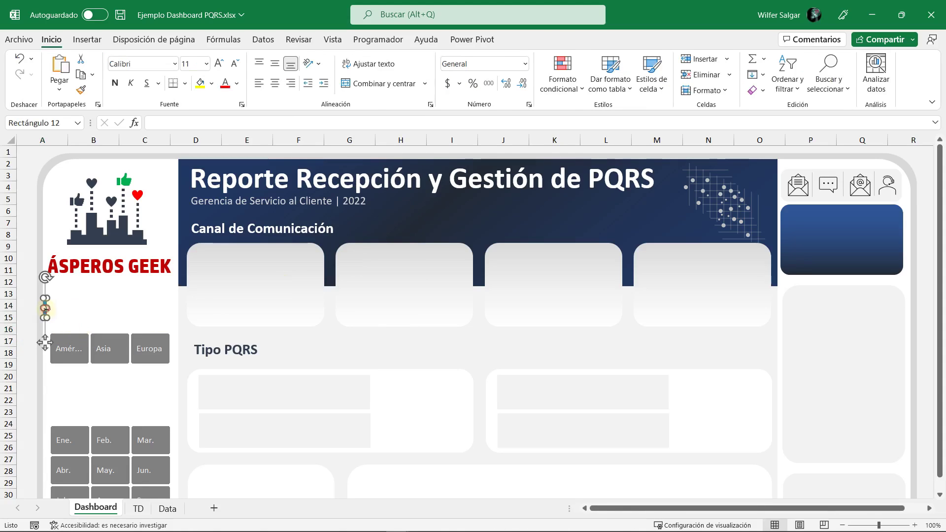
pyautogui.scroll(2, 114, 312)
pyautogui.scroll(1, 116, 312)
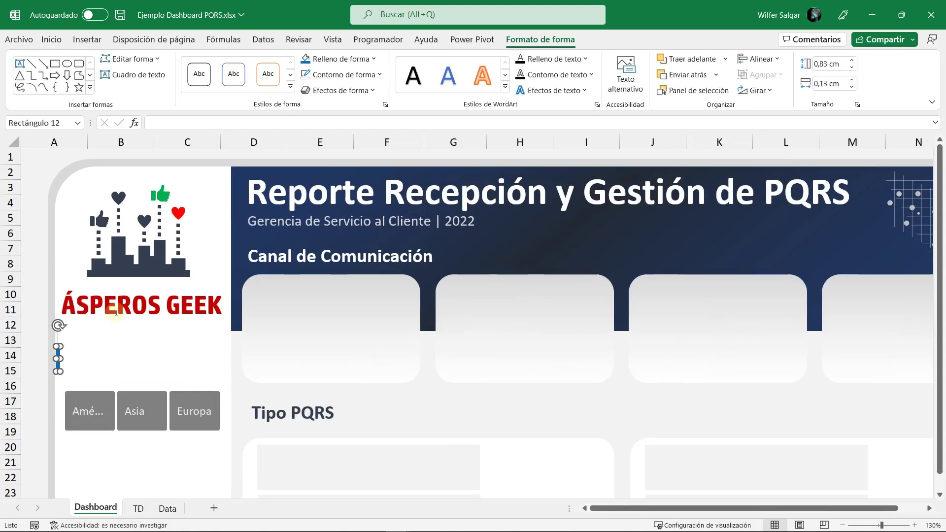
pyautogui.click(55, 359)
pyautogui.click(58, 359)
pyautogui.press('Left')
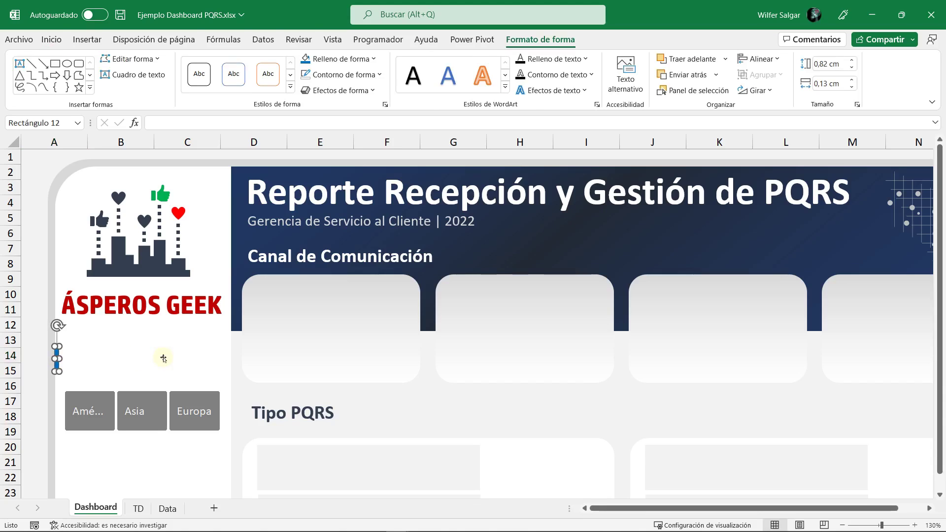
pyautogui.press('Right')
pyautogui.click(44, 344)
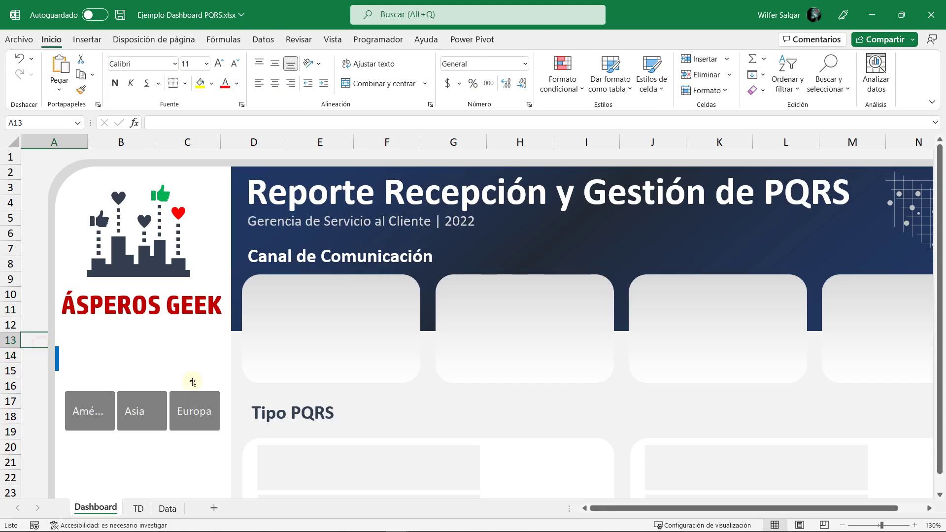
pyautogui.keyDown('ctrl'); pyautogui.scroll(-1, 233, 351); pyautogui.keyUp('ctrl')
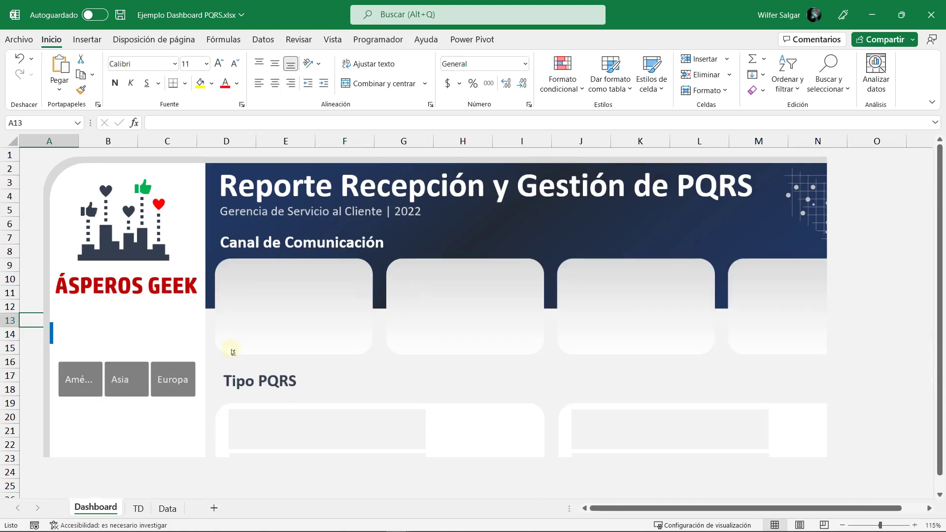
pyautogui.keyDown('ctrl'); pyautogui.scroll(-1, 233, 352); pyautogui.keyUp('ctrl')
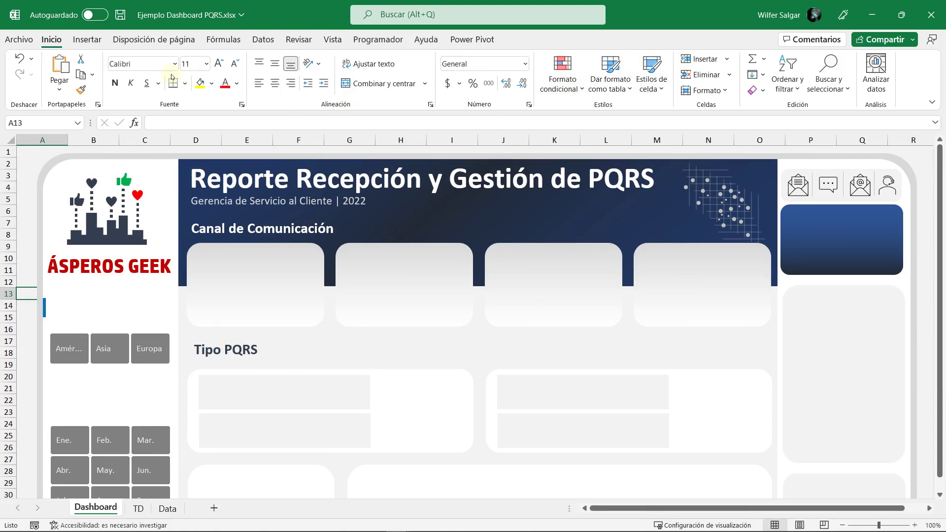
# Step: Draw a text box beside the blue bar holding the Zona label
pyautogui.click(87, 40)
pyautogui.click(861, 74)
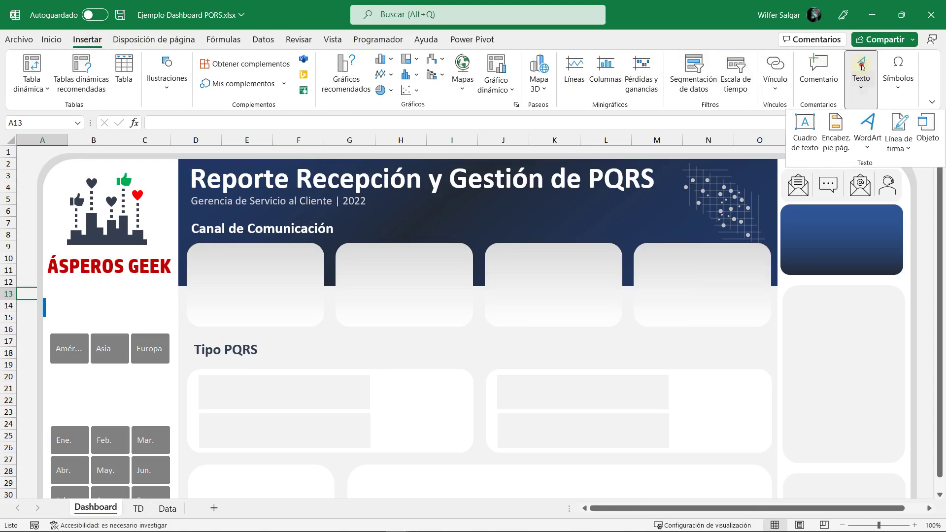
pyautogui.click(799, 132)
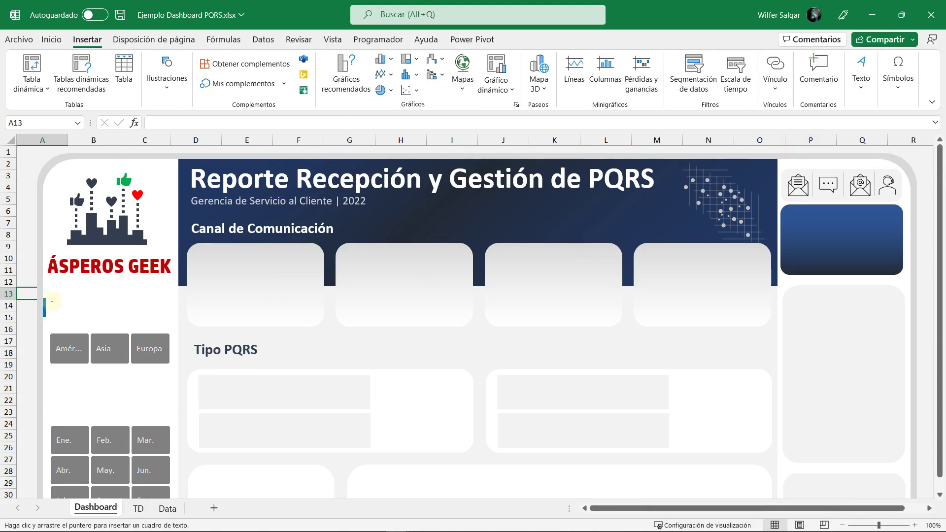
pyautogui.moveTo(52, 300); pyautogui.dragTo(131, 317)
pyautogui.write('Zon')
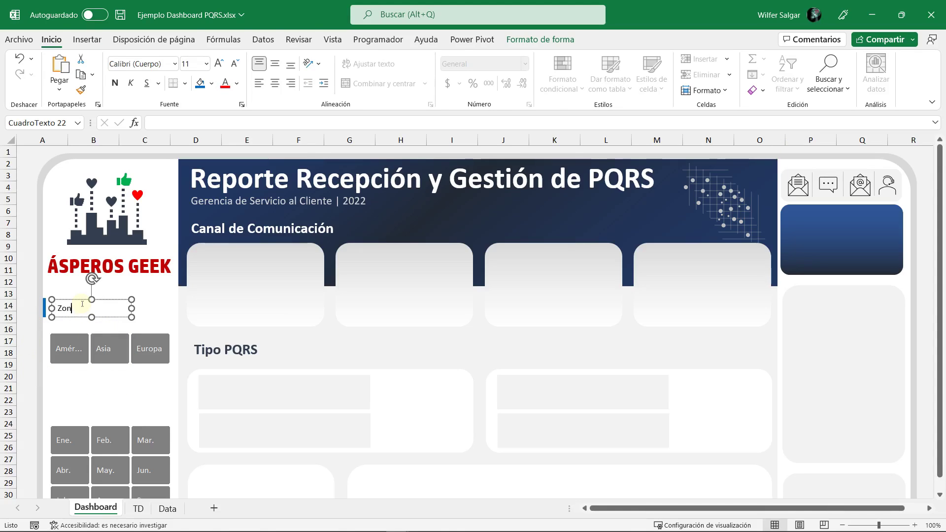
pyautogui.write('a')
pyautogui.moveTo(131, 310); pyautogui.dragTo(108, 309)
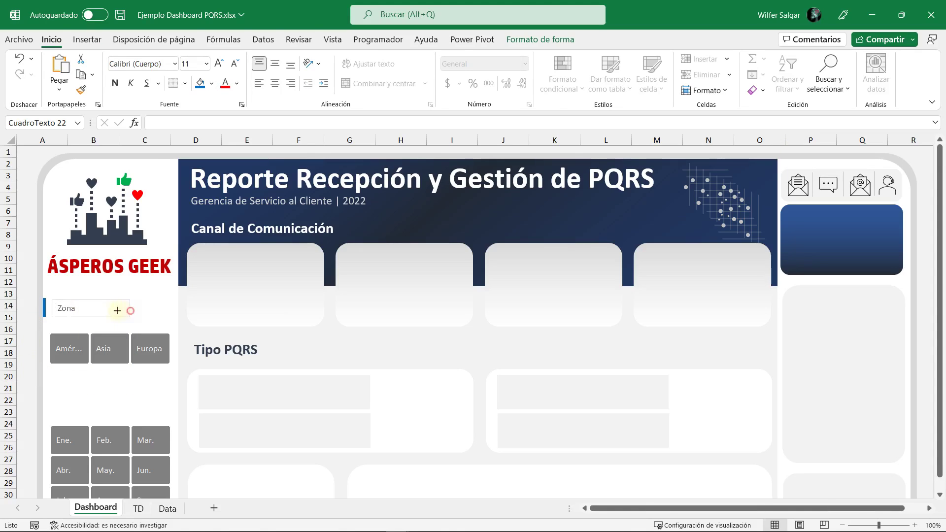
# Step: Make the Zona text bold, dark and 14 pt, aligned next to the blue bar
pyautogui.click(237, 83)
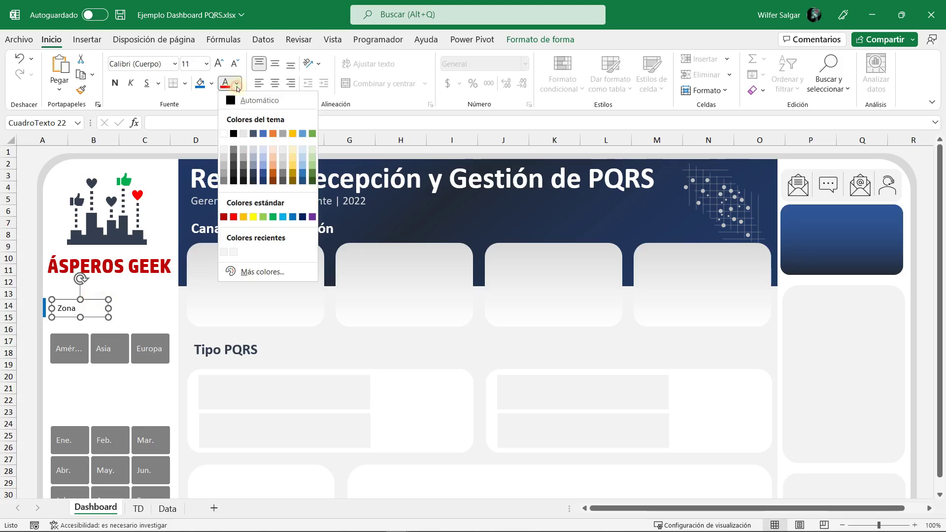
pyautogui.click(233, 167)
pyautogui.click(114, 83)
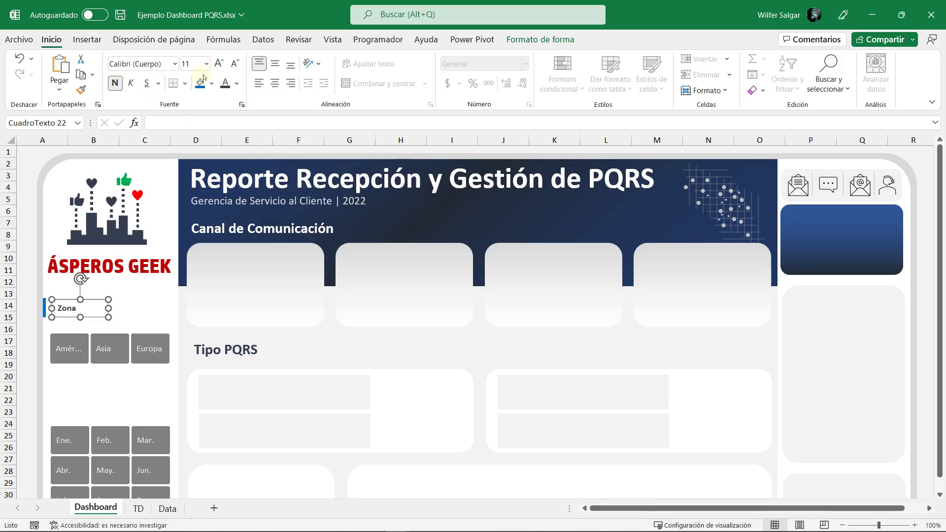
pyautogui.click(219, 63)
pyautogui.click(219, 63)
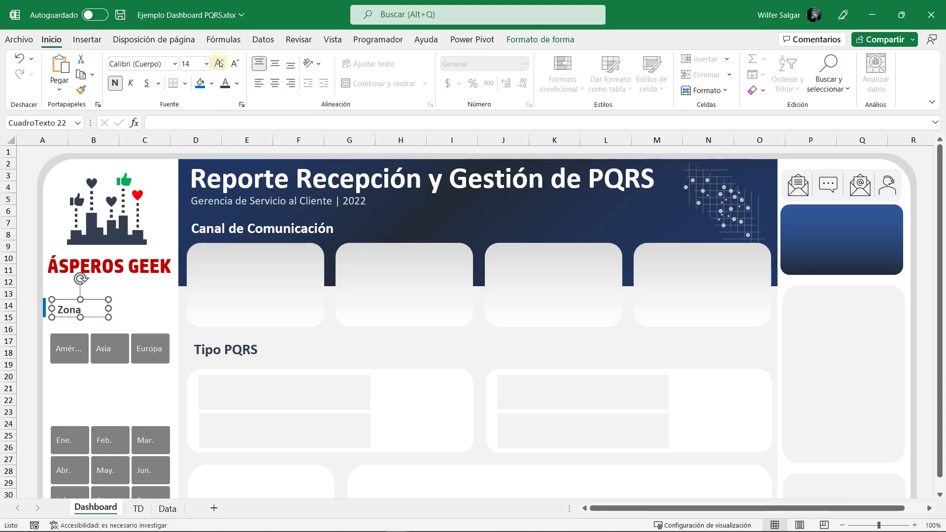
pyautogui.click(219, 63)
pyautogui.click(235, 63)
pyautogui.moveTo(91, 302); pyautogui.dragTo(88, 299)
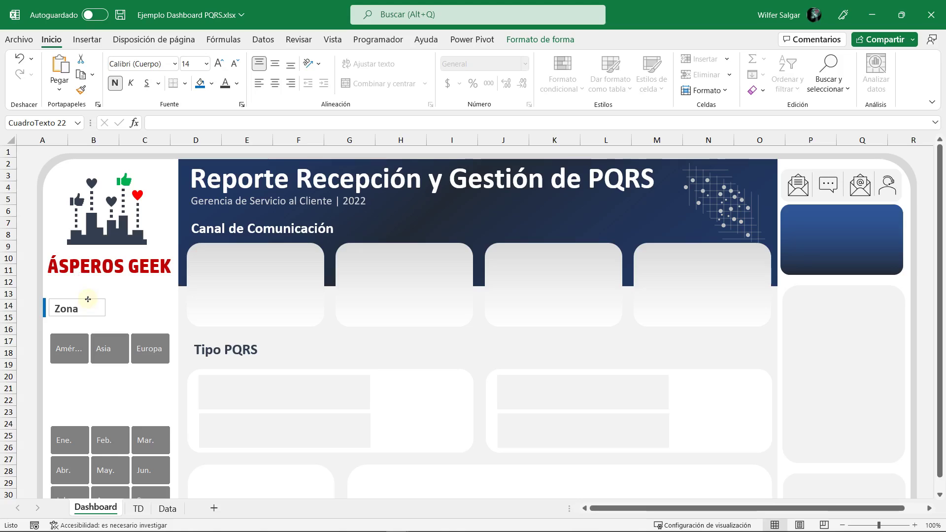
# Step: Remove the Zona text box's outline and fill
pyautogui.click(525, 39)
pyautogui.click(344, 75)
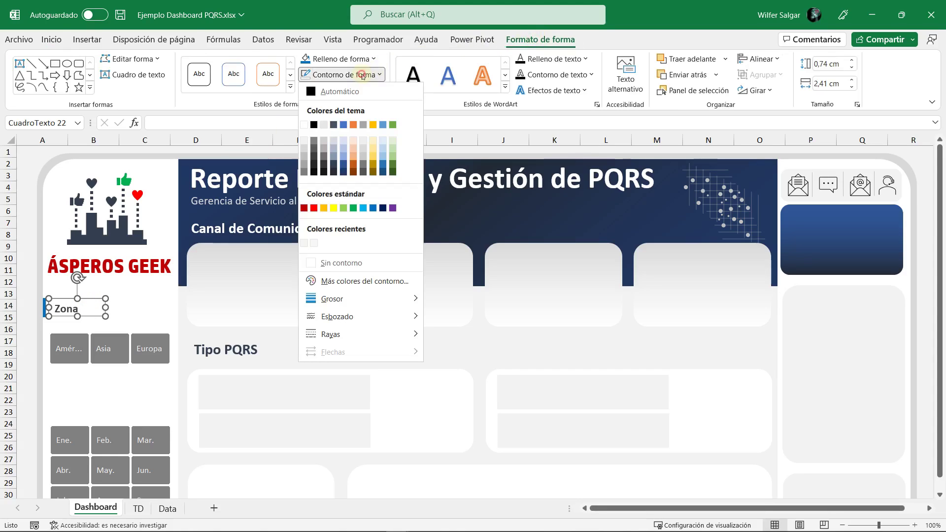
pyautogui.click(333, 266)
pyautogui.click(352, 58)
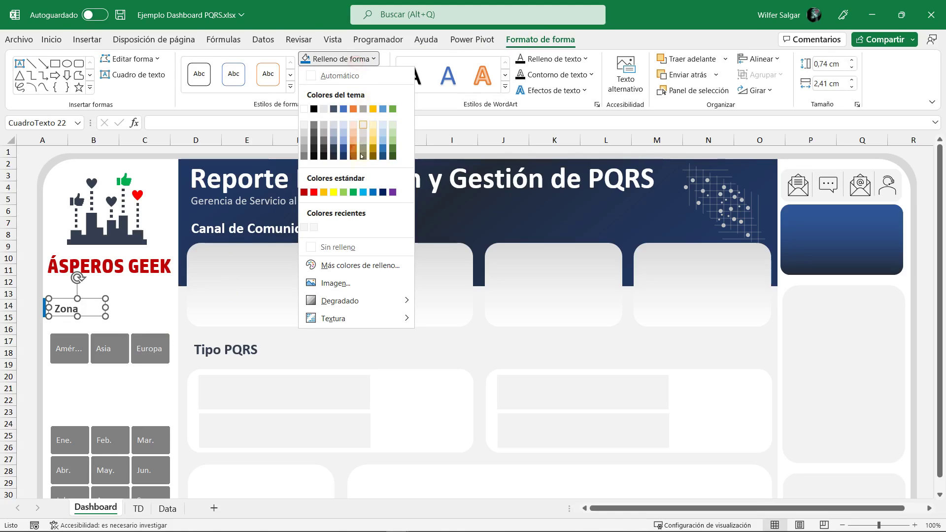
pyautogui.click(333, 247)
# Step: Align the Zona heading with its blue accent bar and group the two shapes
pyautogui.click(33, 334)
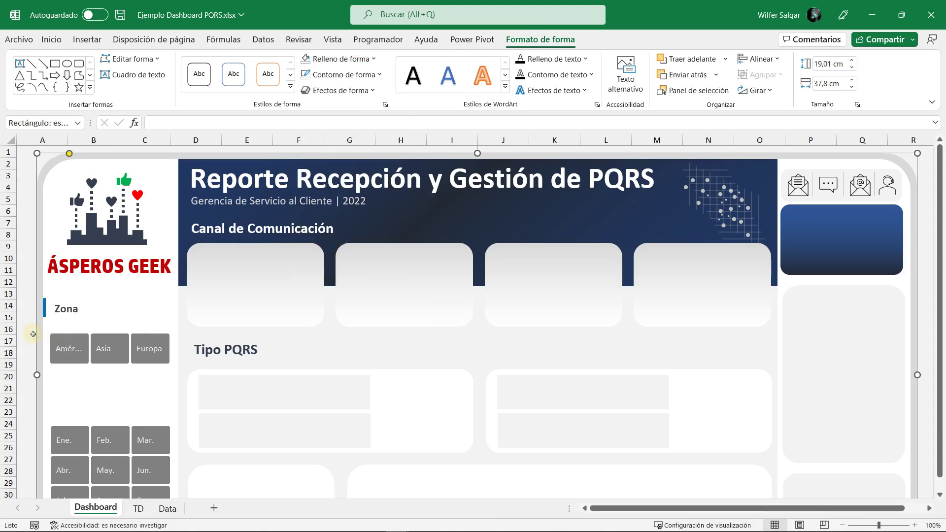
pyautogui.click(67, 306)
pyautogui.moveTo(72, 299); pyautogui.dragTo(67, 299)
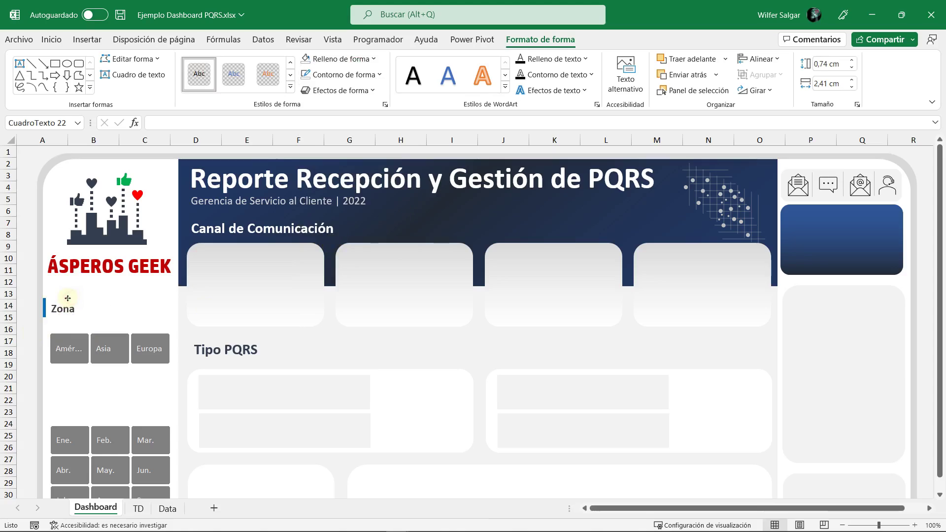
pyautogui.click(51, 39)
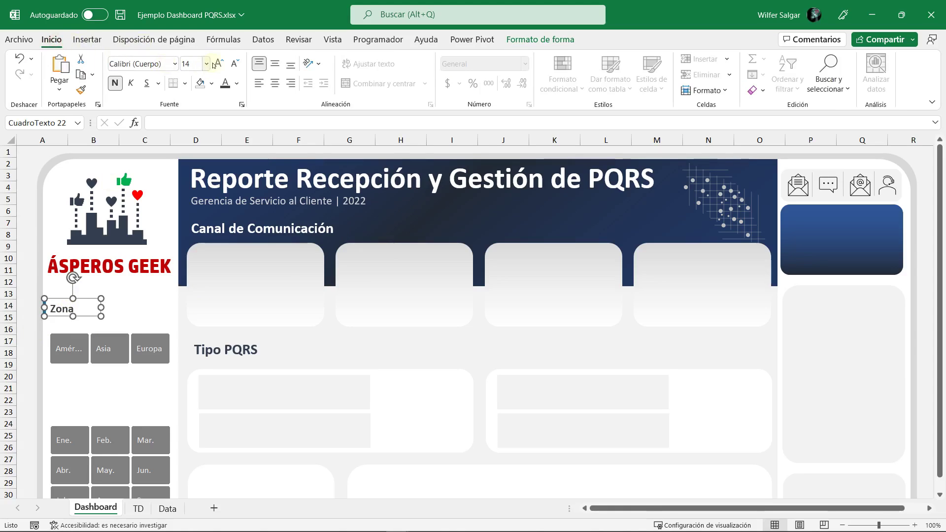
pyautogui.click(29, 326)
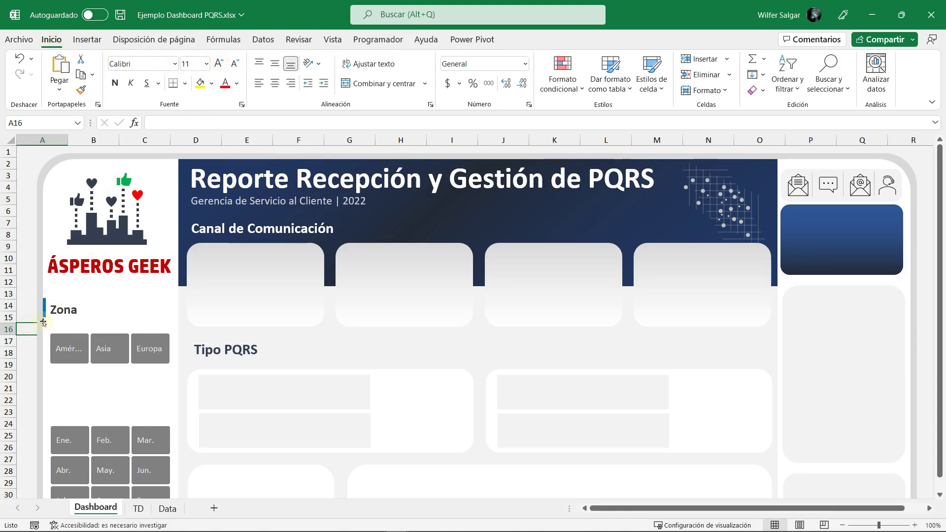
pyautogui.moveTo(84, 296); pyautogui.dragTo(85, 296)
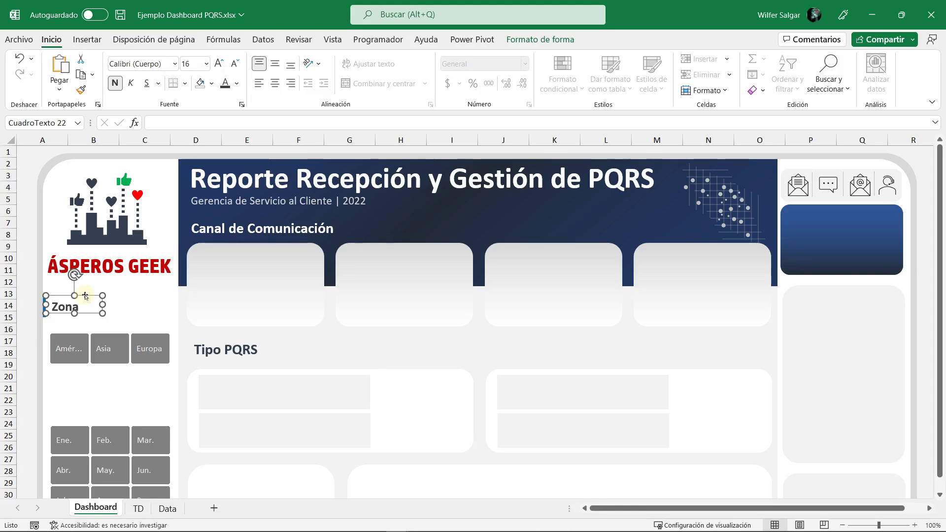
pyautogui.keyDown('ctrl'); pyautogui.click(43, 307); pyautogui.keyUp('ctrl')
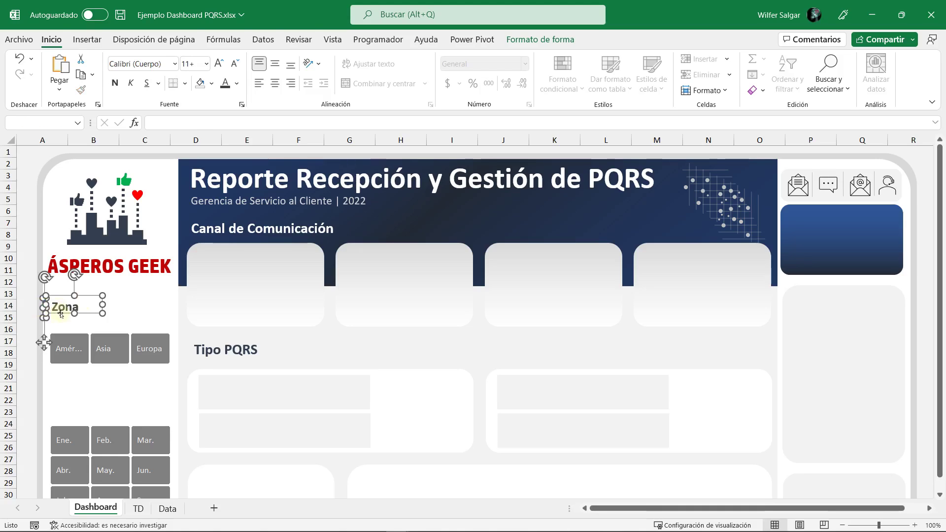
pyautogui.rightClick(61, 314)
pyautogui.moveTo(130, 155)
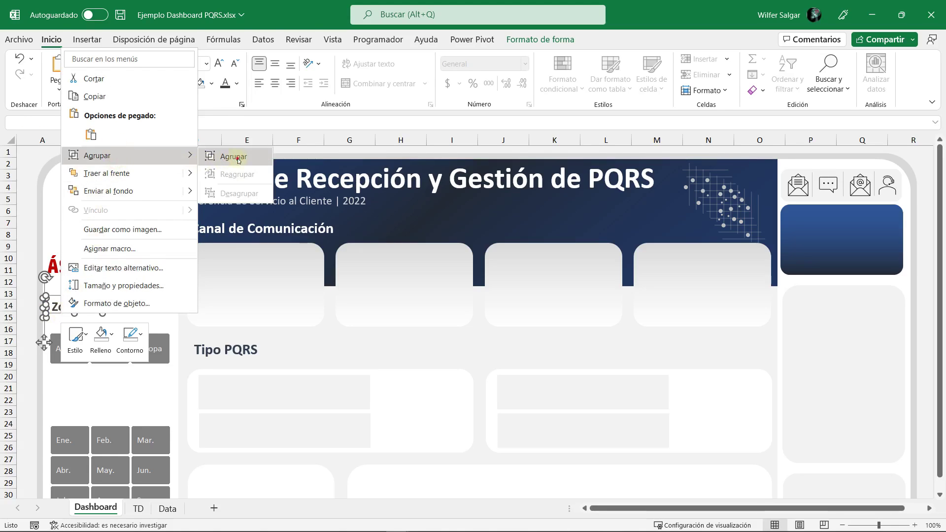
pyautogui.click(239, 157)
# Step: Duplicate the Zona heading group above the month buttons and change its text to Mes
pyautogui.scroll(-2, 158, 306)
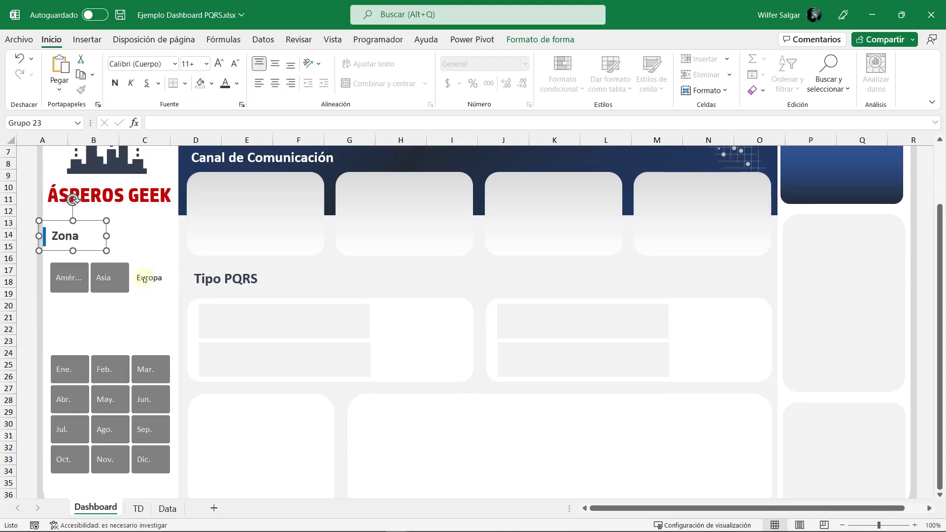
pyautogui.hotkey('ctrl', 'd')
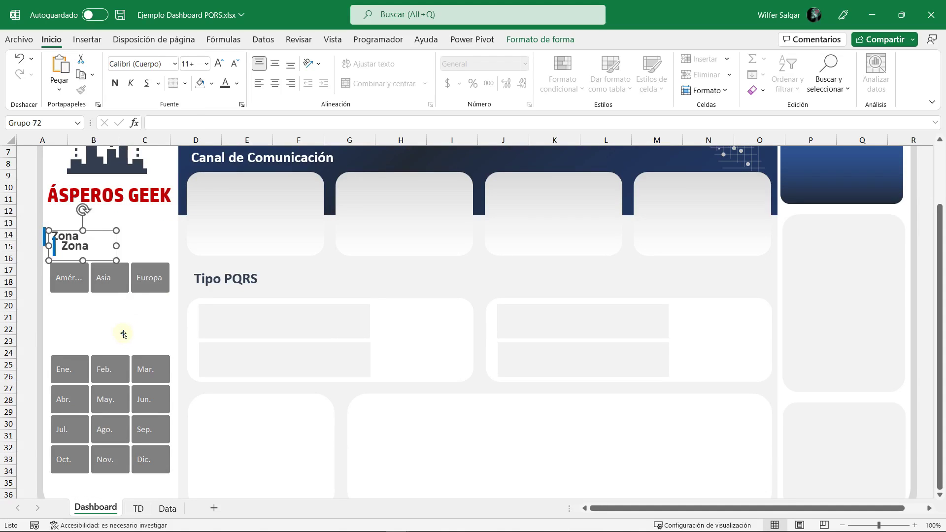
pyautogui.moveTo(101, 232); pyautogui.dragTo(92, 321)
pyautogui.click(71, 335)
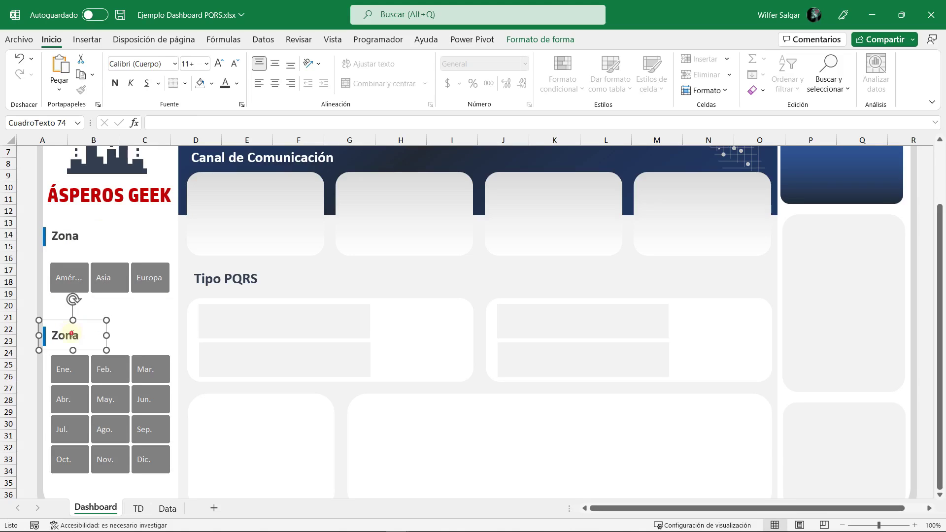
pyautogui.hotkey('ctrl', 'a')
pyautogui.write('M')
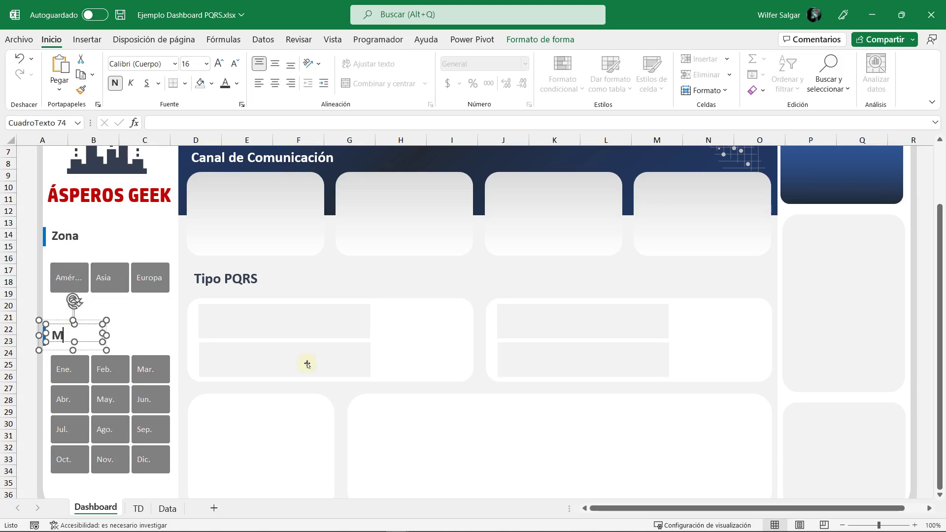
pyautogui.click(21, 264)
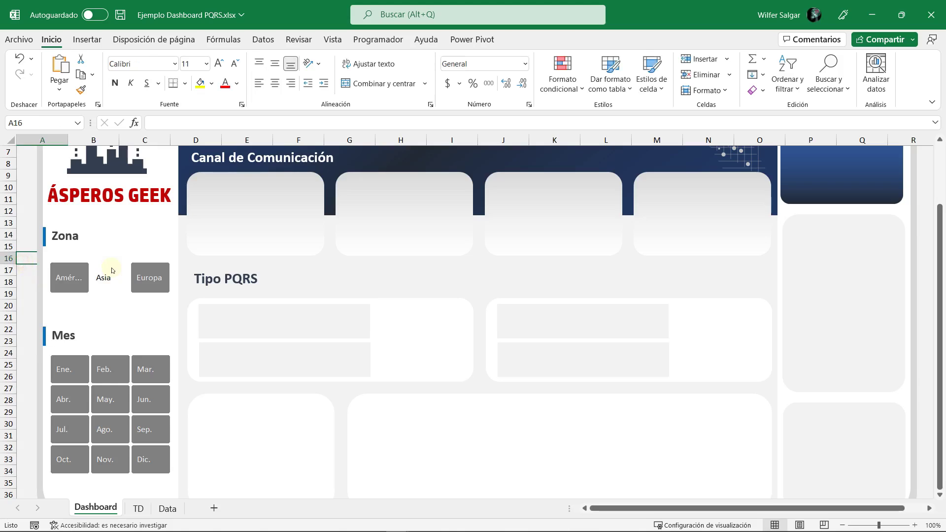
pyautogui.press('Right')
pyautogui.press('Right')
pyautogui.scroll(2, 242, 309)
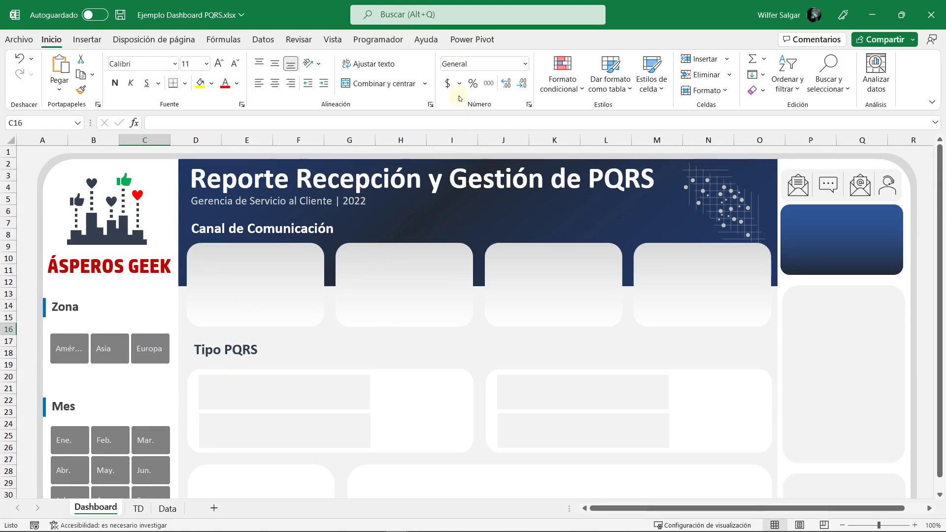
# Step: Collapse the ribbon and compare the Zona heading font in Dashboard PQRS.xlsx with the template's
pyautogui.hotkey('ctrl', 'F1')
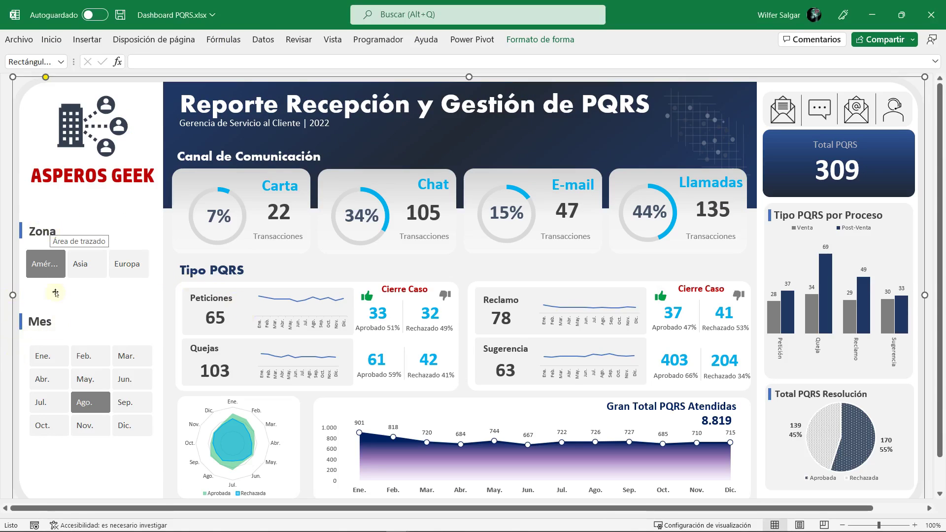
pyautogui.click(49, 232)
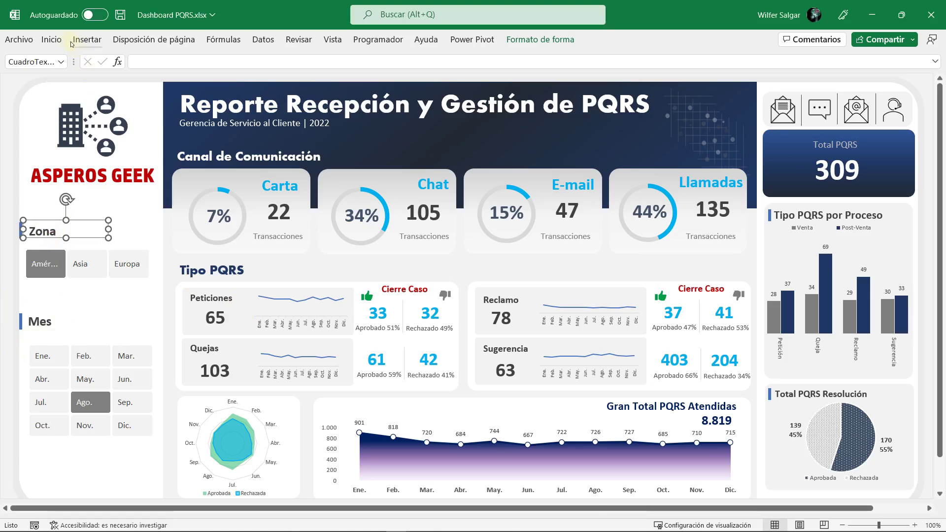
pyautogui.click(51, 40)
pyautogui.click(8, 236)
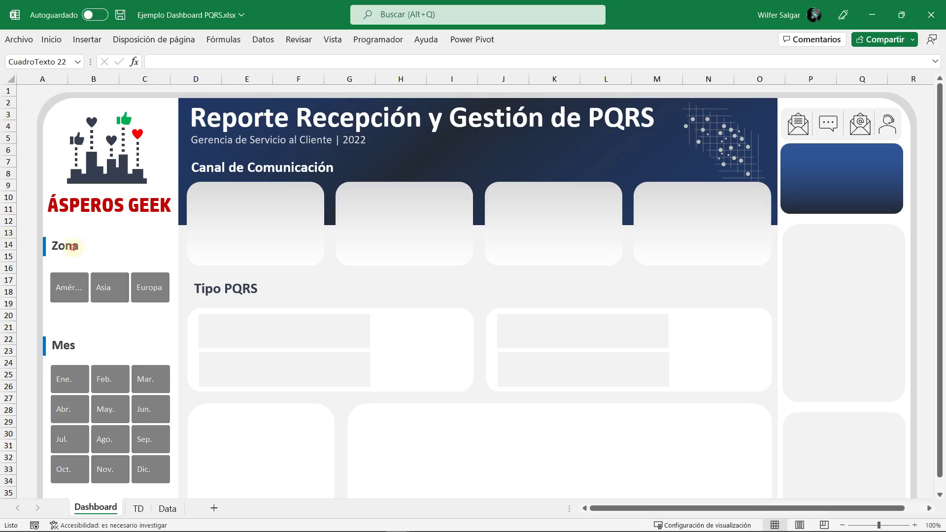
pyautogui.click(92, 236)
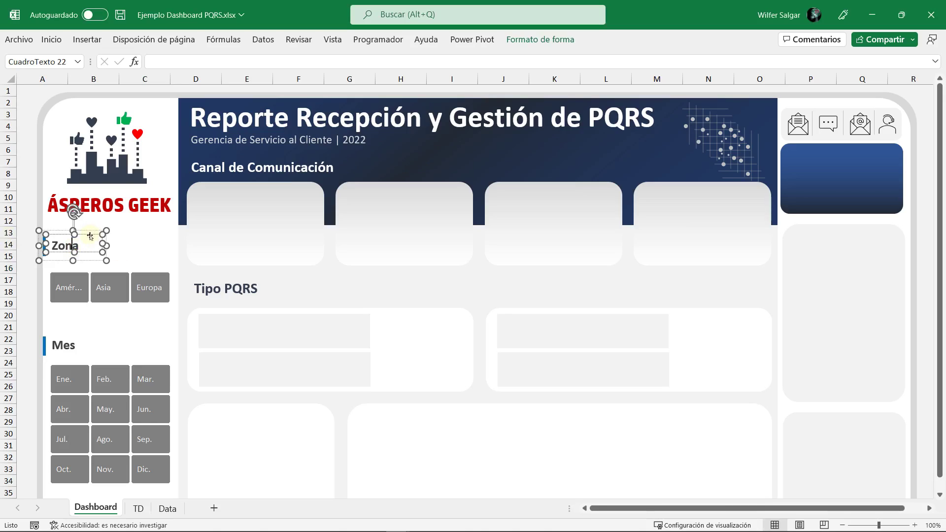
pyautogui.click(51, 40)
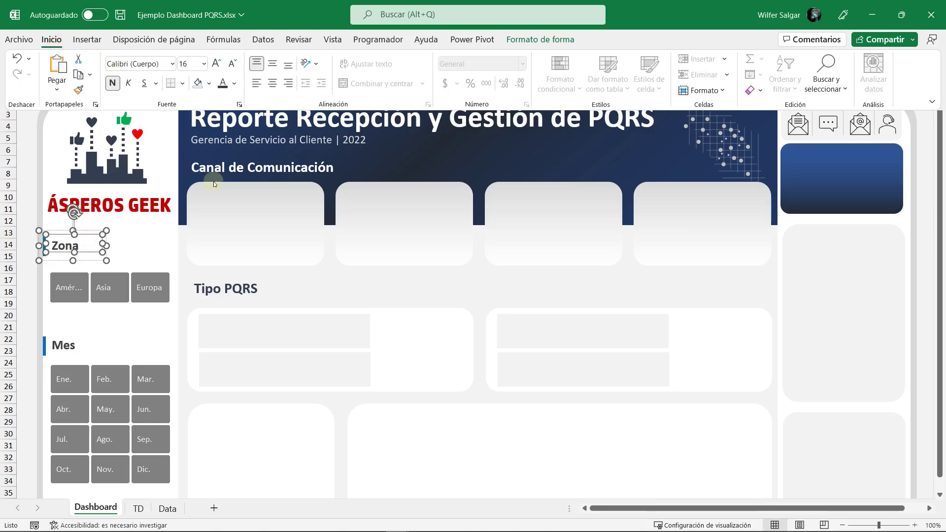
pyautogui.click(89, 235)
pyautogui.click(38, 219)
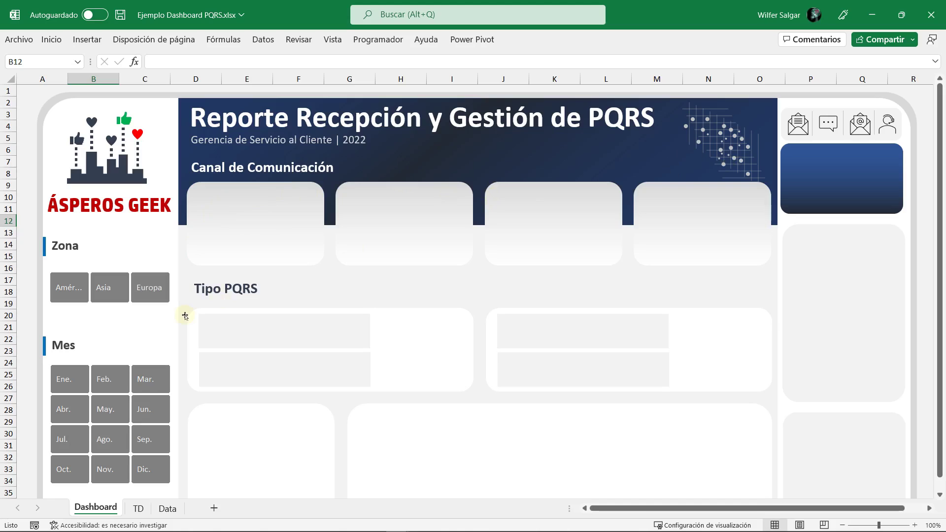
pyautogui.hotkey('alt', 'Tab')
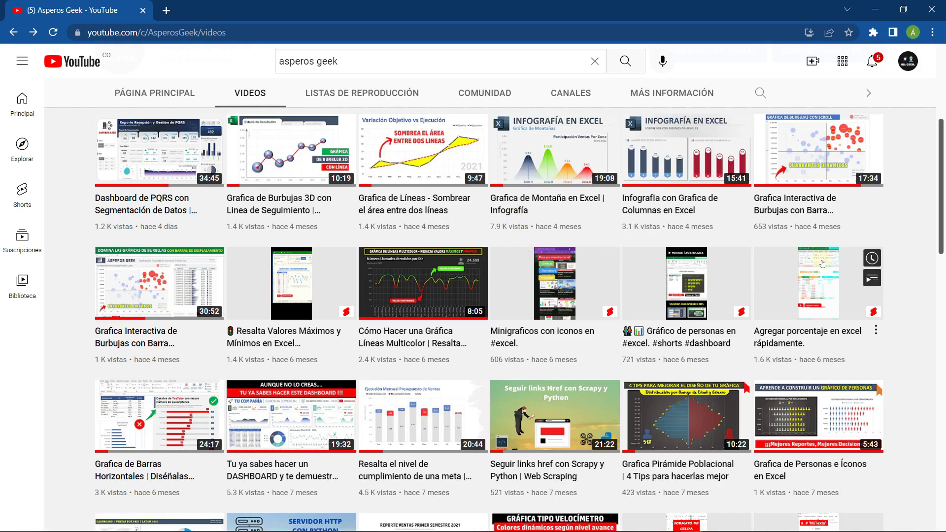
pyautogui.scroll(-1, 896, 271)
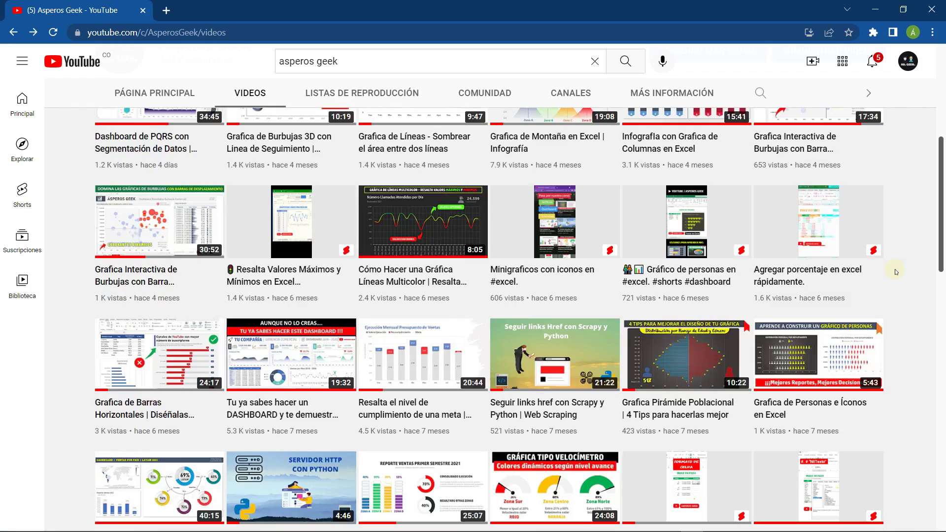
pyautogui.scroll(-1, 896, 270)
pyautogui.scroll(-1, 896, 270)
pyautogui.scroll(-1, 867, 276)
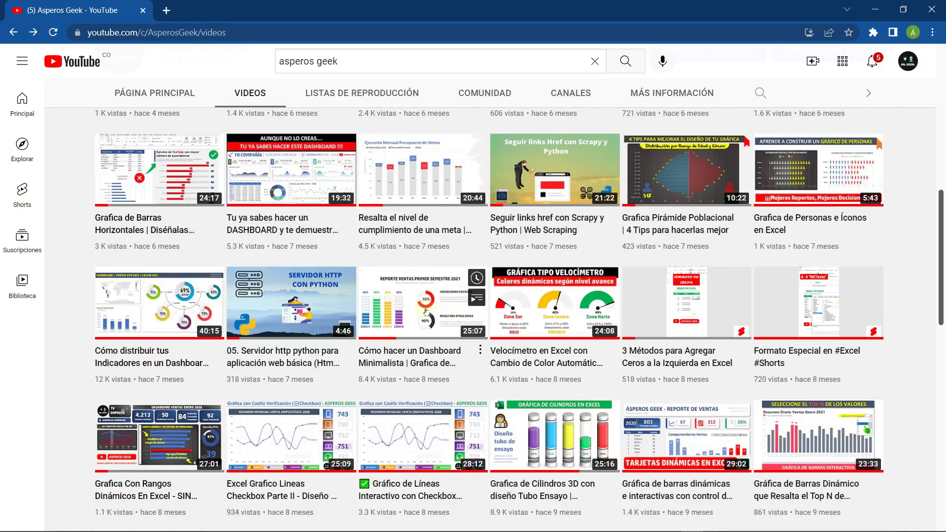
pyautogui.scroll(-2, 792, 373)
pyautogui.scroll(-5, 792, 373)
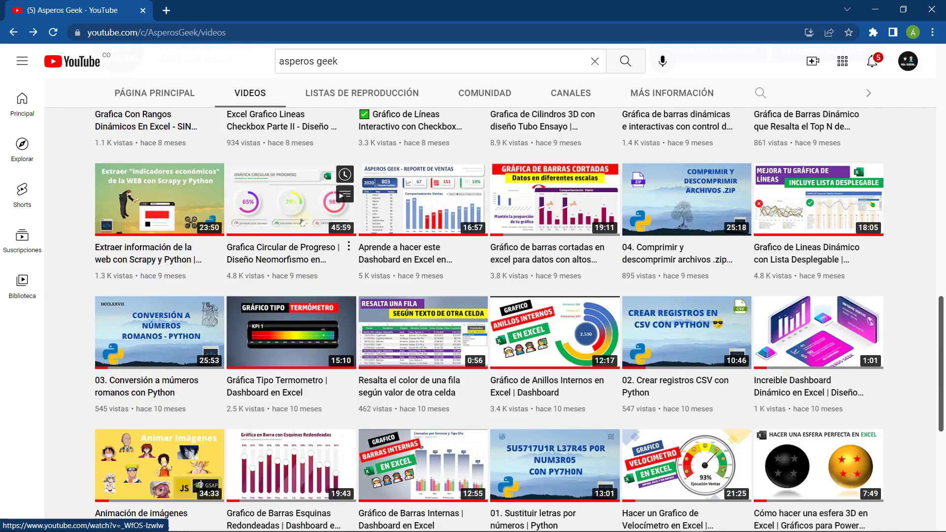
pyautogui.scroll(-1, 299, 225)
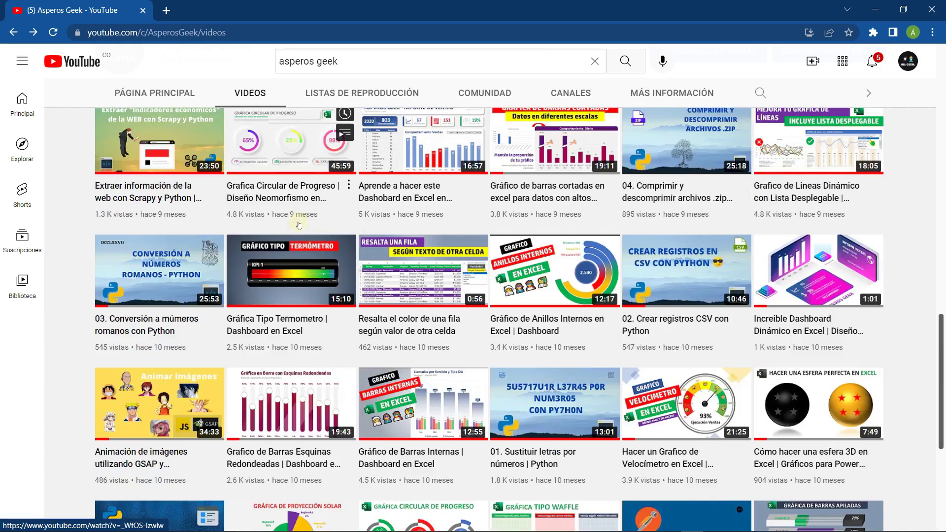
pyautogui.scroll(-2, 298, 225)
pyautogui.scroll(-2, 299, 226)
pyautogui.moveTo(818, 291)
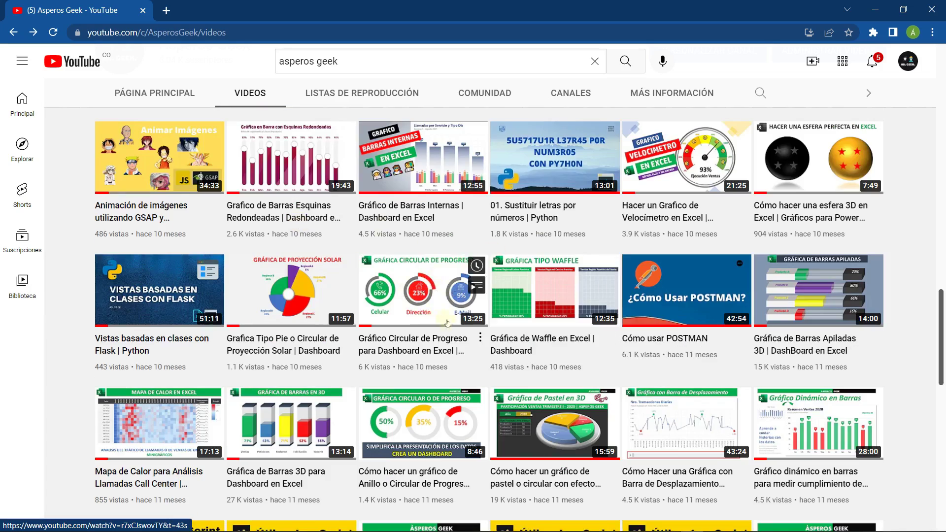
pyautogui.scroll(-1, 436, 280)
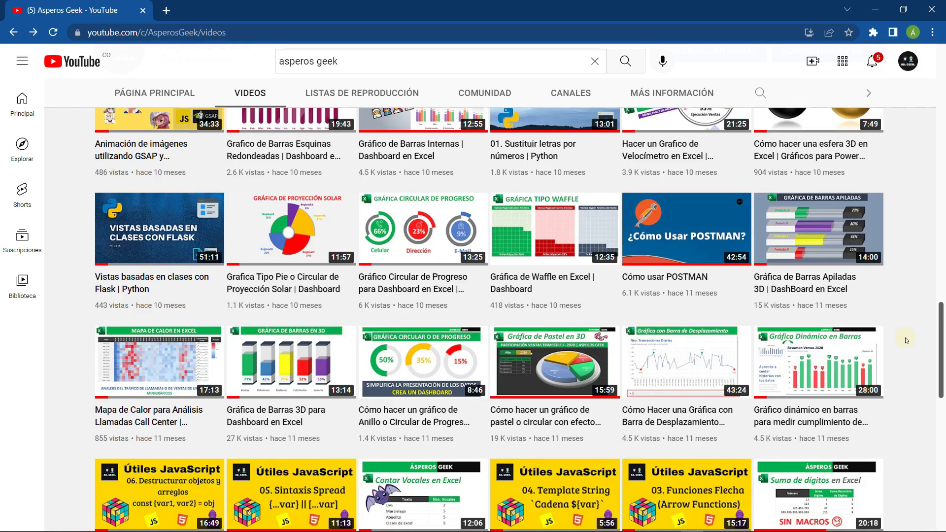
pyautogui.scroll(3, 907, 340)
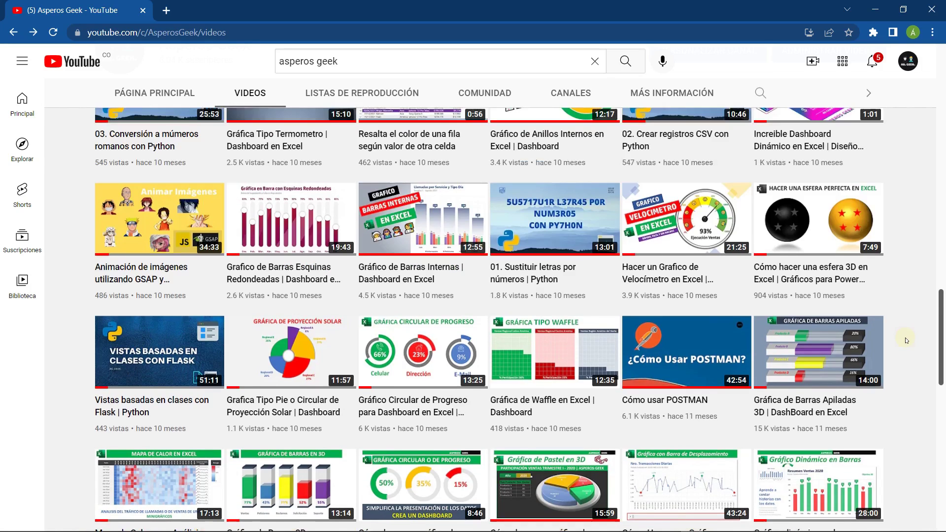
pyautogui.scroll(3, 907, 340)
pyautogui.scroll(1, 907, 340)
pyautogui.scroll(1, 906, 340)
pyautogui.scroll(1, 906, 340)
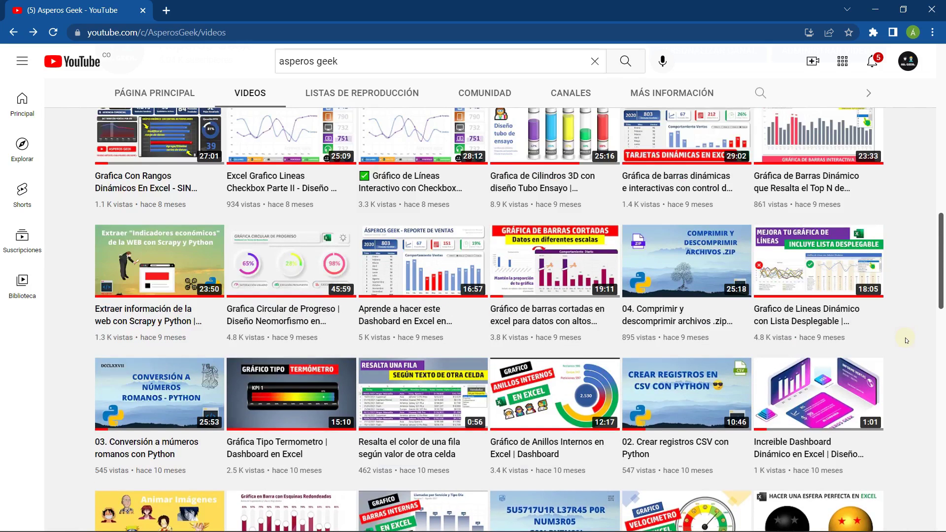
pyautogui.scroll(1, 907, 340)
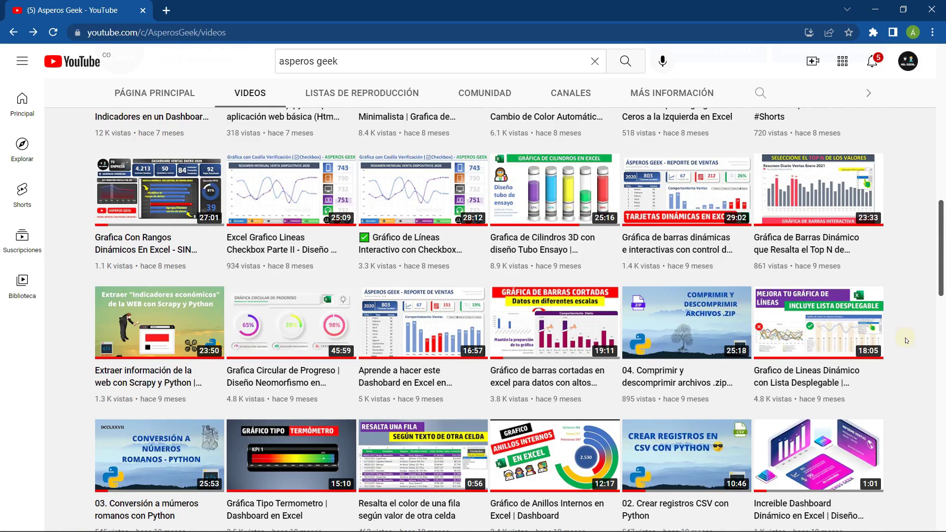
pyautogui.scroll(1, 906, 340)
pyautogui.scroll(1, 907, 340)
pyautogui.scroll(1, 906, 340)
pyautogui.scroll(1, 907, 340)
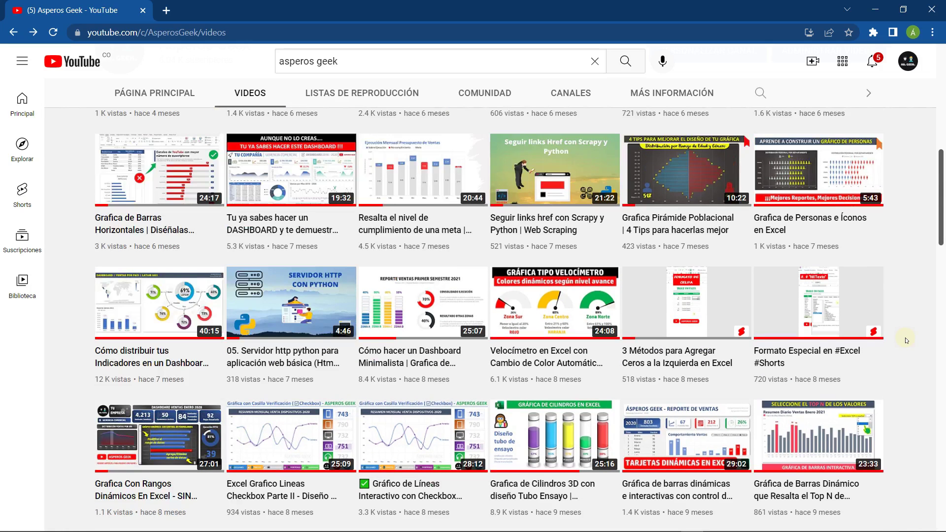
pyautogui.scroll(1, 907, 340)
pyautogui.scroll(1, 907, 340)
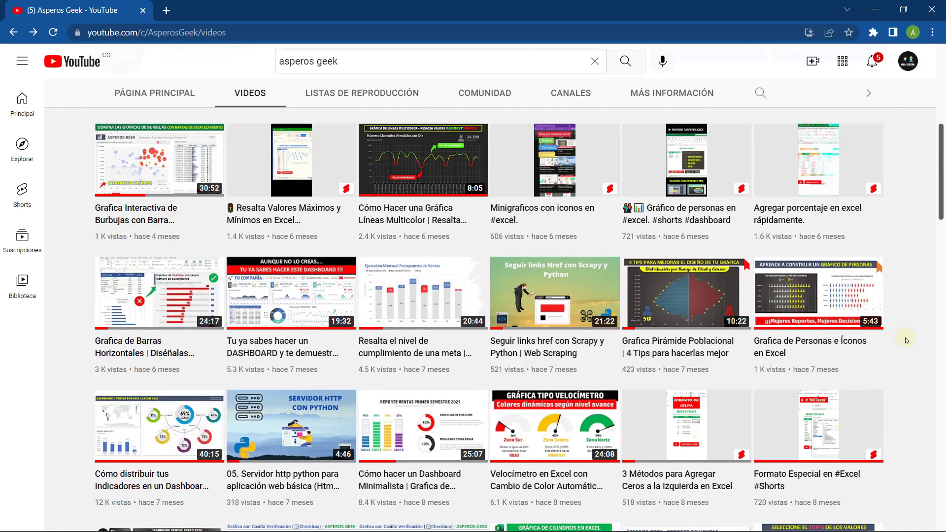
pyautogui.scroll(1, 906, 340)
pyautogui.scroll(2, 907, 340)
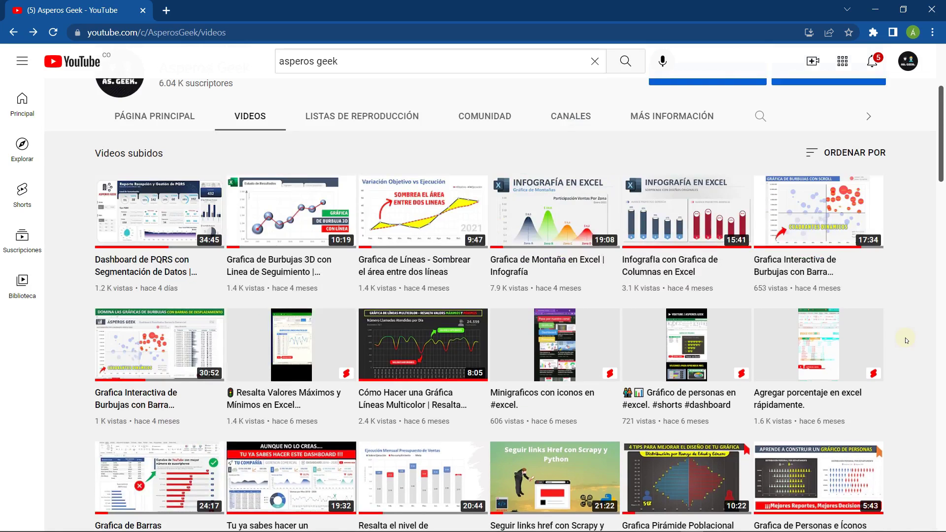
pyautogui.scroll(-1, 909, 340)
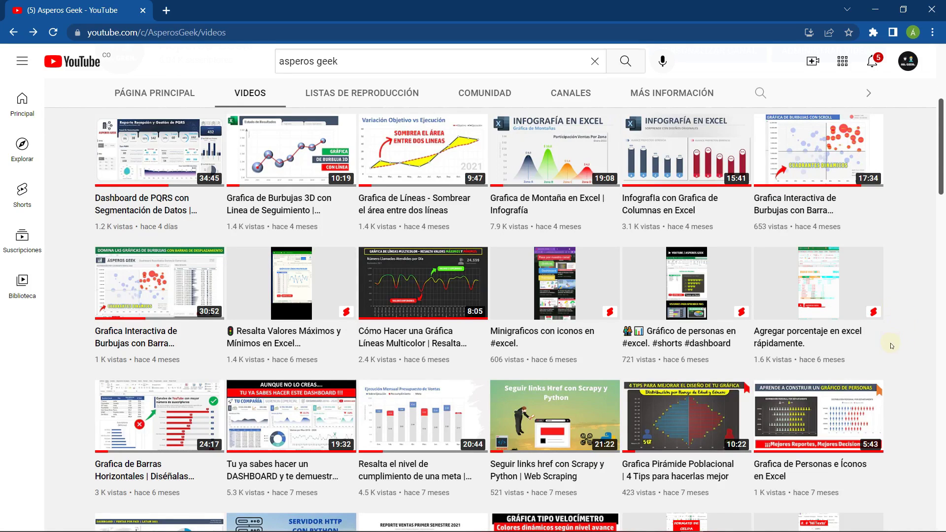
pyautogui.scroll(-1, 911, 361)
pyautogui.scroll(-2, 910, 361)
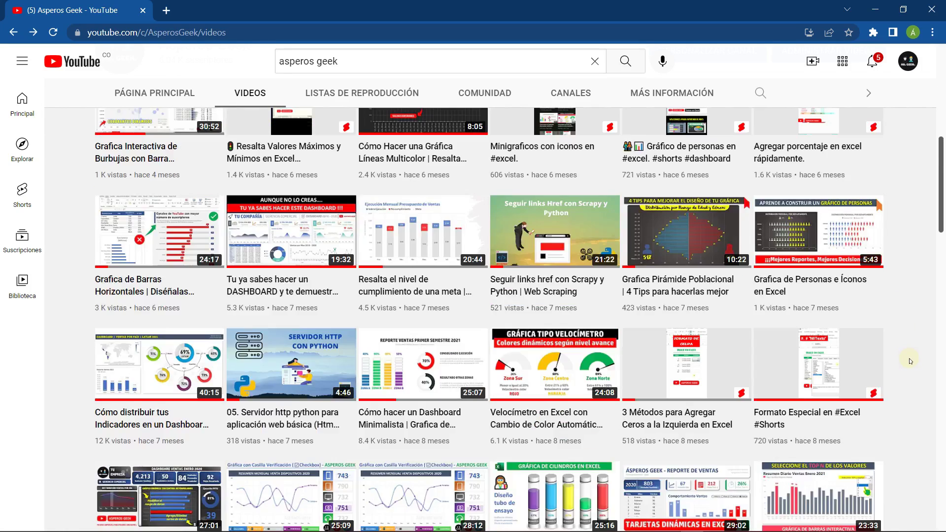
pyautogui.scroll(-2, 911, 361)
pyautogui.scroll(-1, 910, 361)
pyautogui.scroll(-3, 910, 361)
pyautogui.scroll(-1, 911, 361)
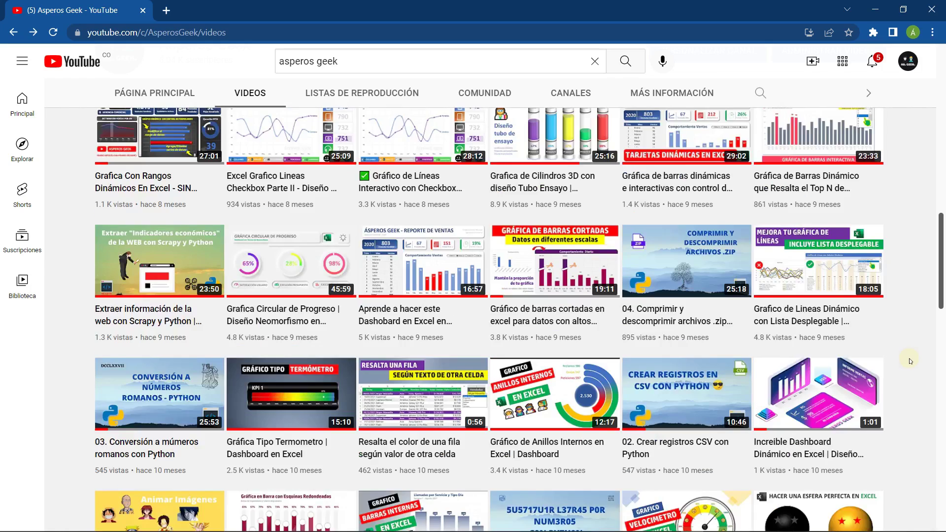
pyautogui.scroll(-2, 910, 361)
pyautogui.scroll(-1, 910, 362)
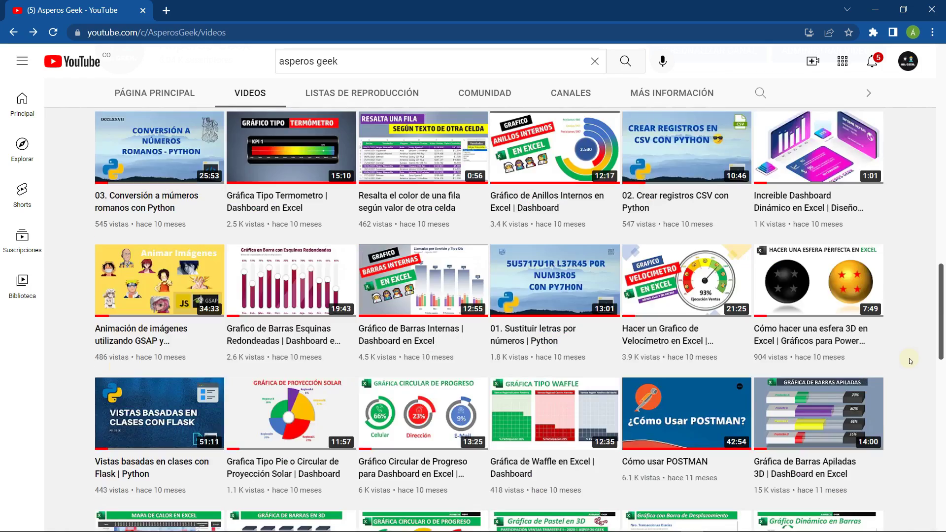
pyautogui.scroll(-1, 910, 361)
pyautogui.scroll(-2, 910, 361)
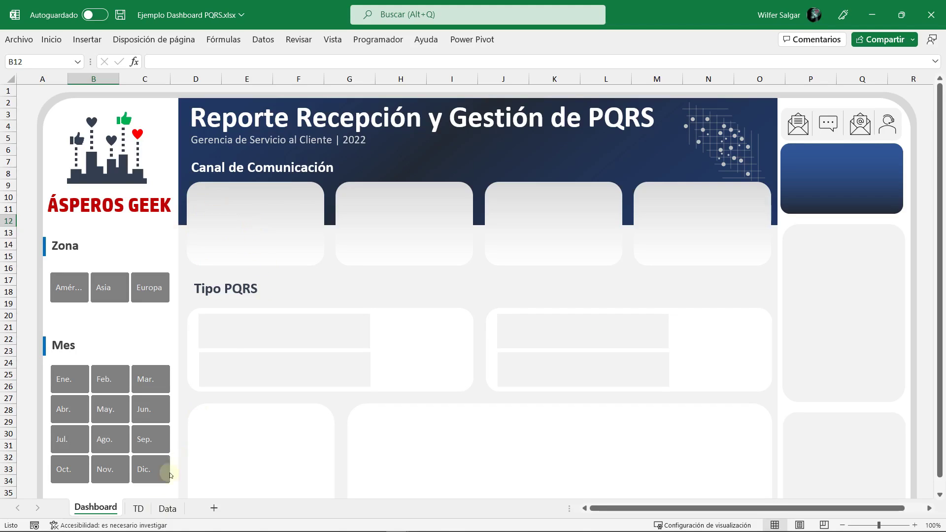
# Step: On the TD sheet, copy the column A pivot table into column C
pyautogui.click(138, 509)
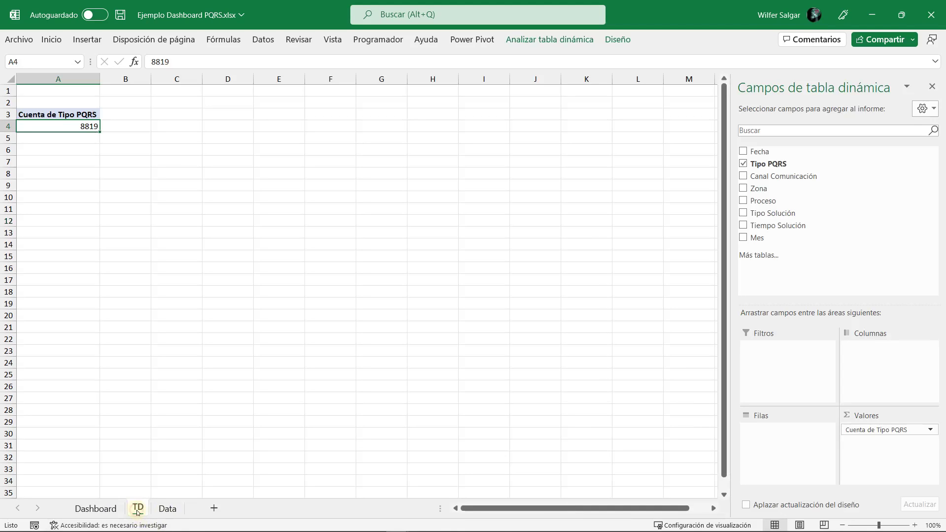
pyautogui.click(98, 116)
pyautogui.doubleClick(51, 40)
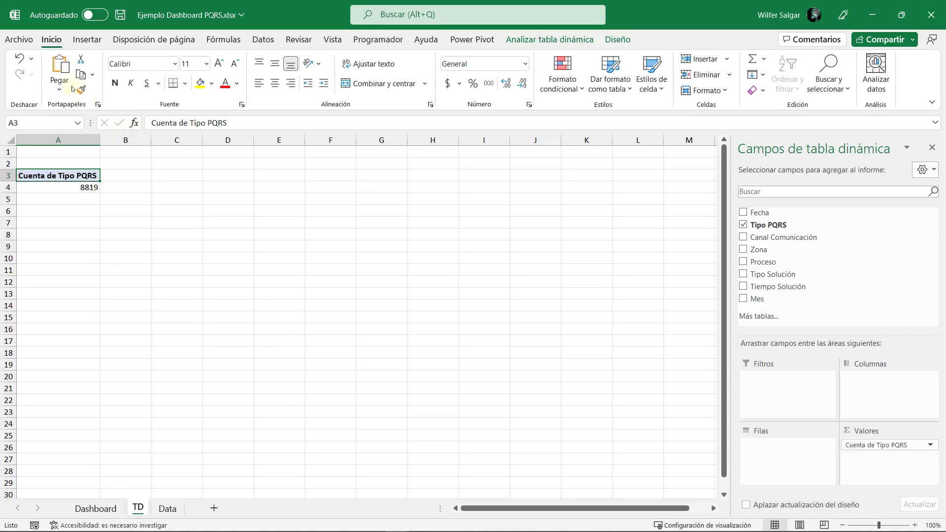
pyautogui.click(73, 140)
pyautogui.hotkey('ctrl', 'c')
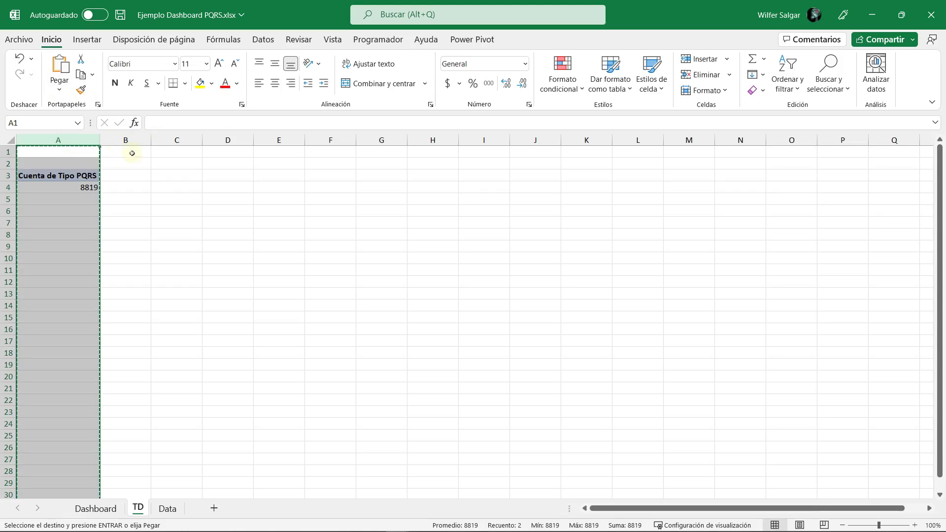
pyautogui.click(195, 152)
pyautogui.click(66, 136)
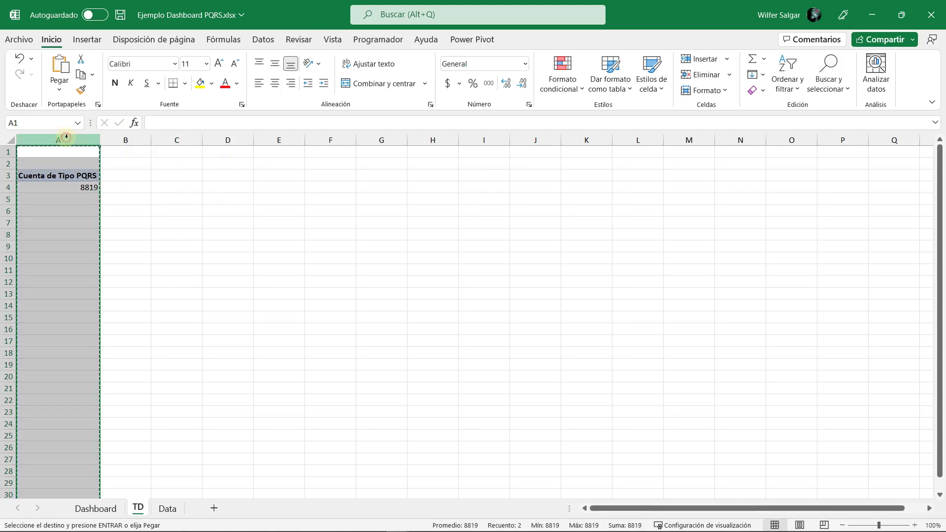
pyautogui.click(191, 152)
pyautogui.hotkey('ctrl', 'space')
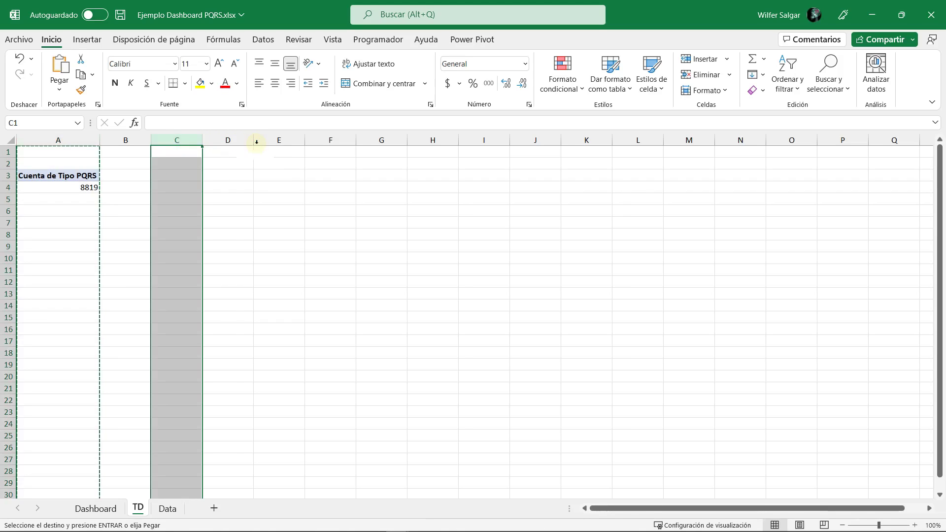
pyautogui.hotkey('ctrl', 'v')
pyautogui.click(202, 172)
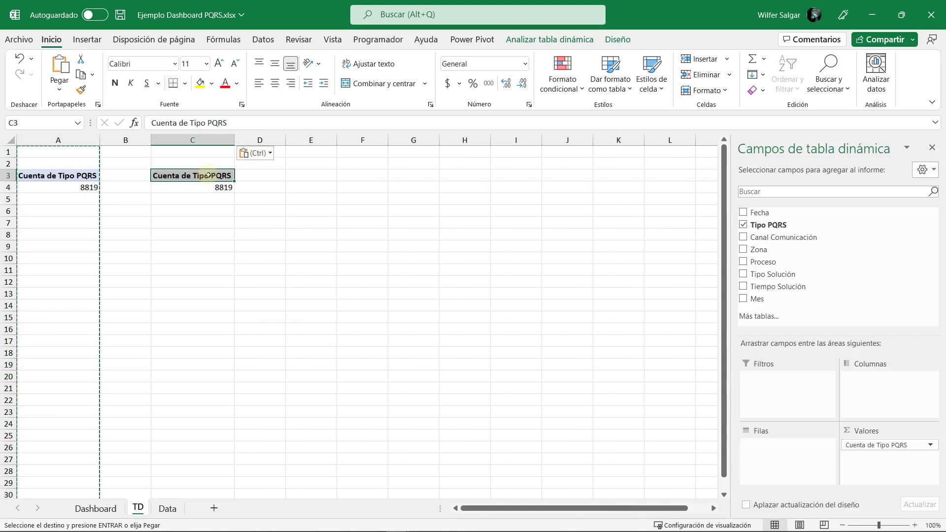
pyautogui.click(94, 176)
pyautogui.click(189, 176)
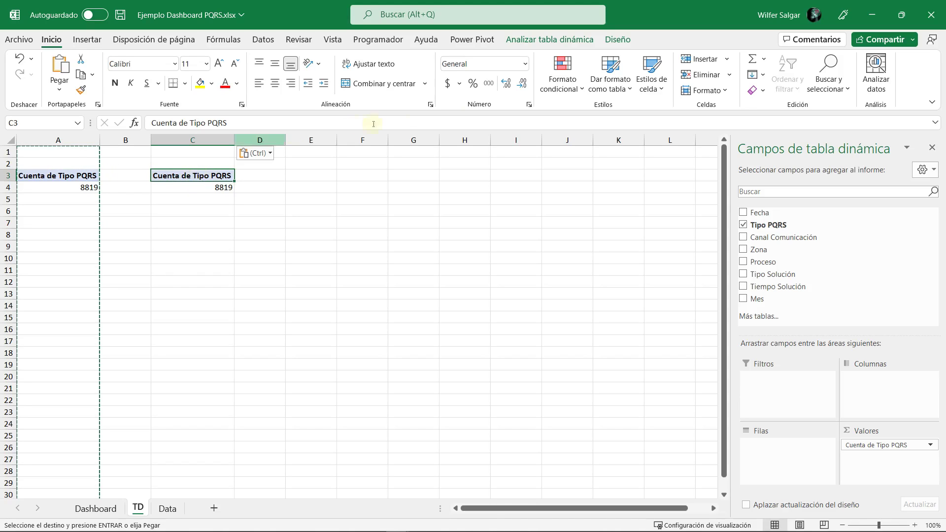
# Step: Rename the copied pivot table from TablaDinámica2 to TD_Cana
pyautogui.click(618, 39)
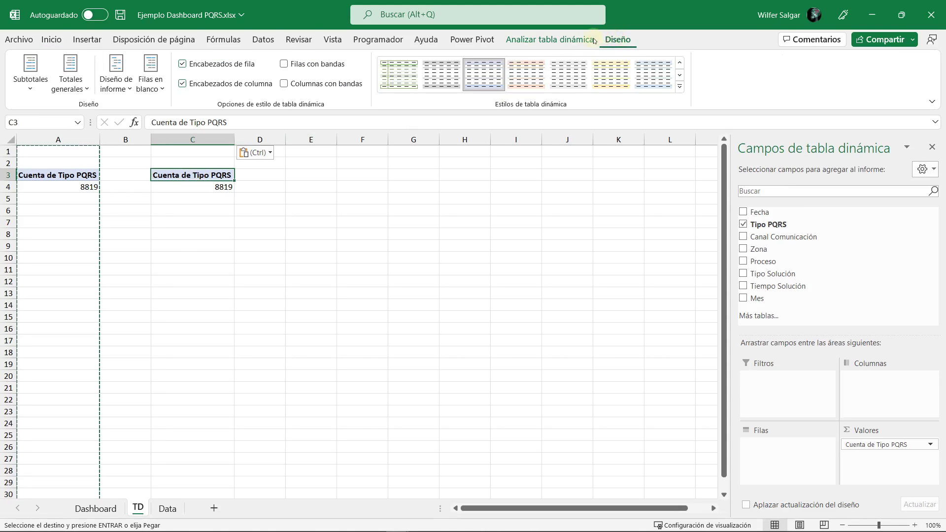
pyautogui.click(584, 39)
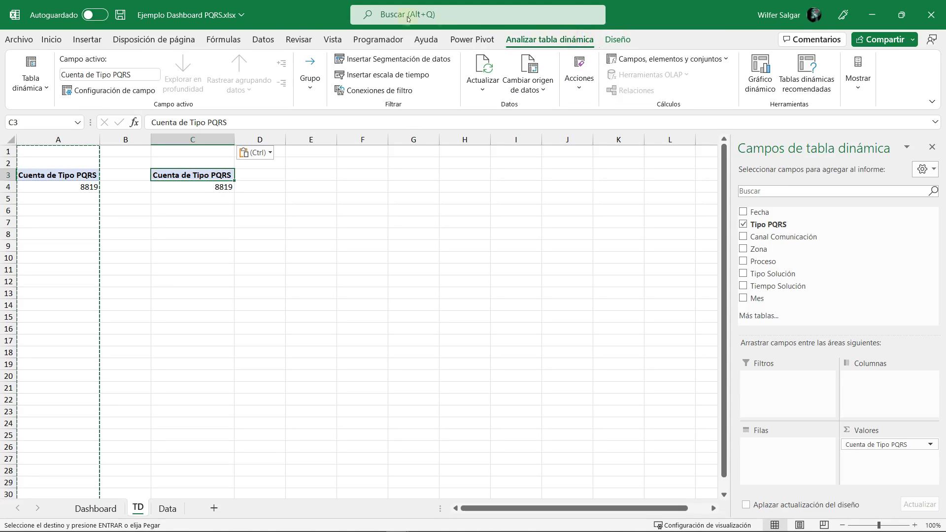
pyautogui.click(46, 87)
pyautogui.click(62, 132)
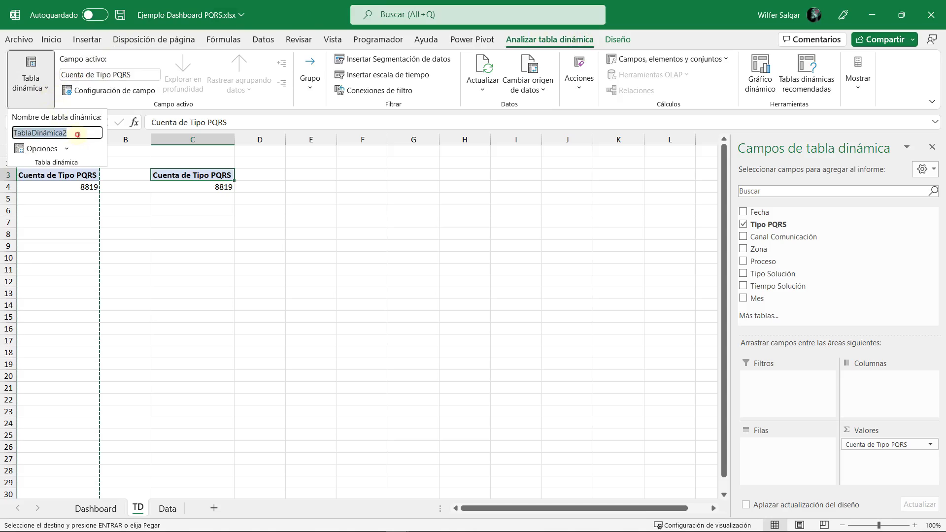
pyautogui.write('TD_')
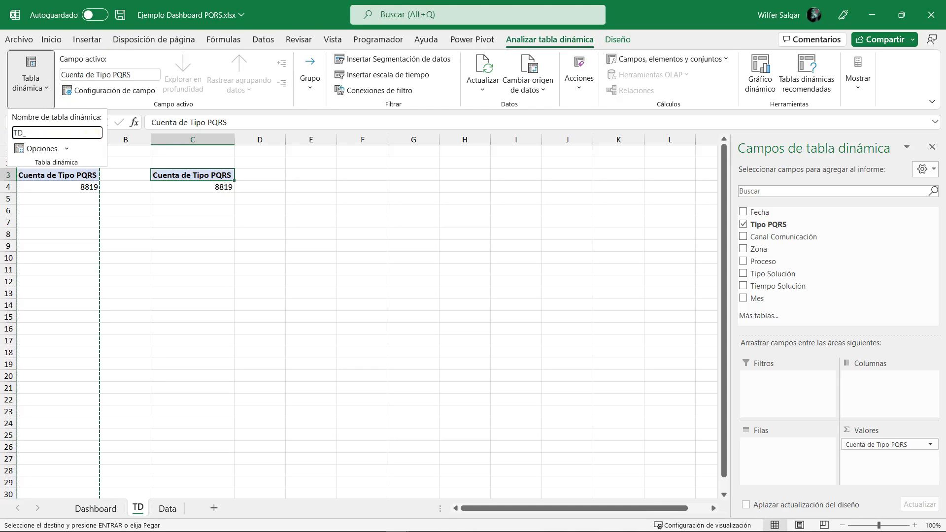
pyautogui.write('Cana')
pyautogui.press('Return')
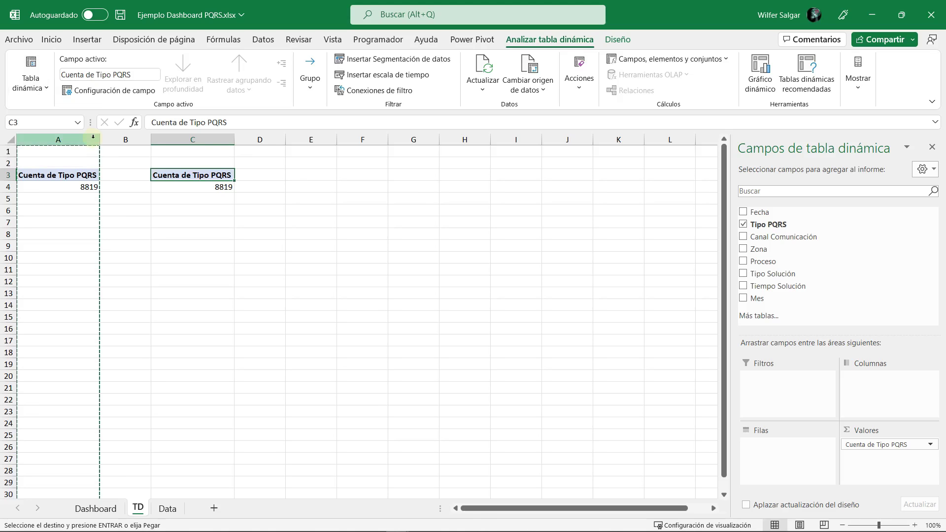
pyautogui.hotkey('alt', 'Tab')
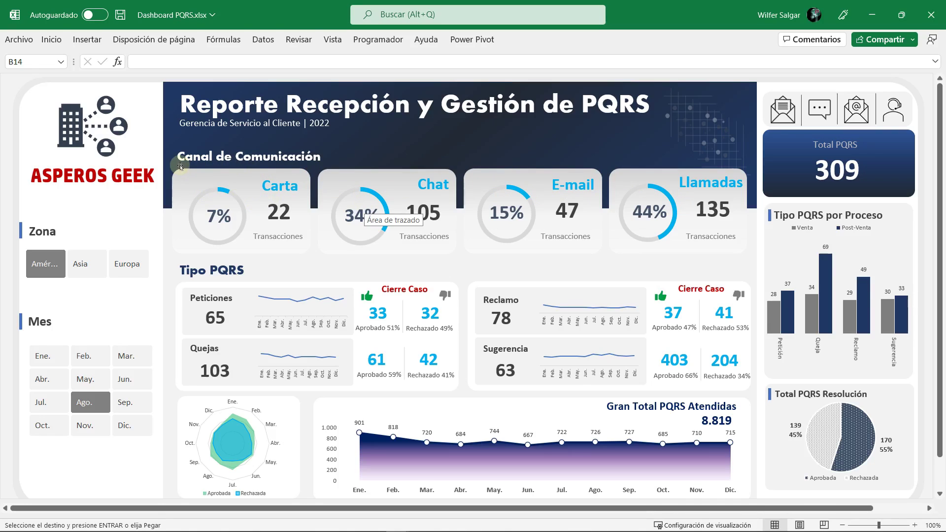
pyautogui.hotkey('alt', 'Tab')
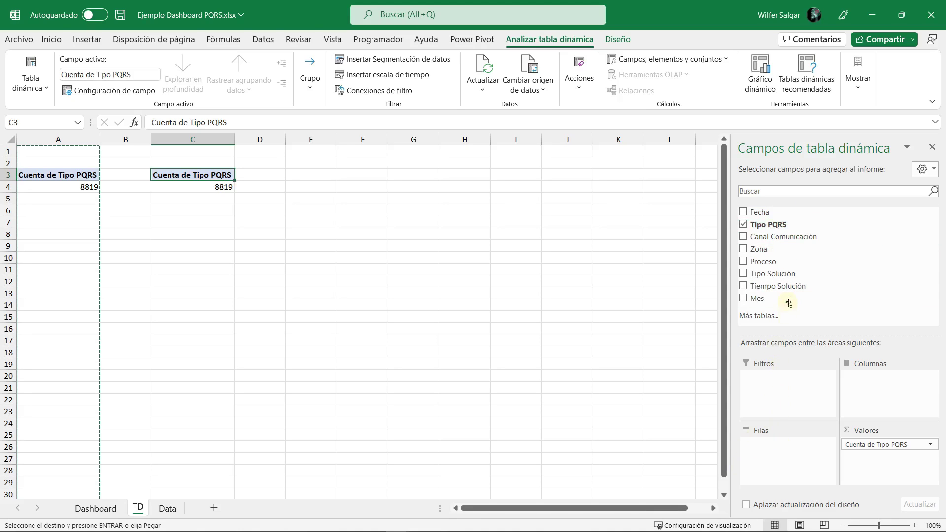
# Step: Add Canal Comunicación to the pivot rows and copy the four channel names
pyautogui.moveTo(776, 237); pyautogui.dragTo(792, 446)
pyautogui.click(176, 256)
pyautogui.moveTo(173, 187); pyautogui.dragTo(168, 223)
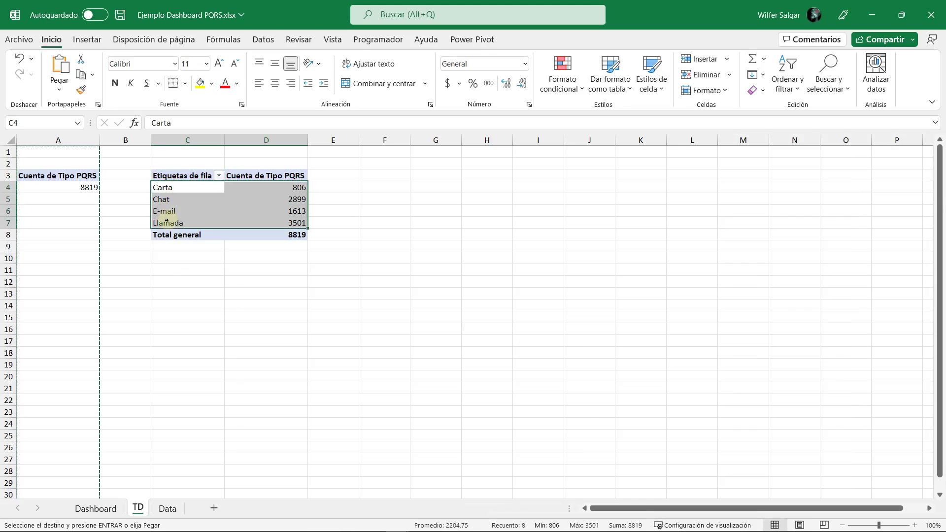
pyautogui.click(169, 188)
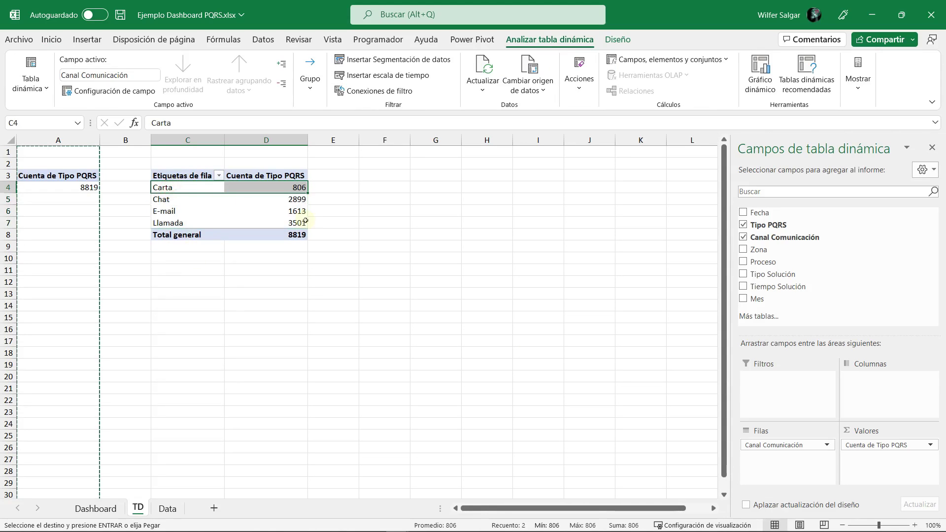
pyautogui.press('Left')
pyautogui.press('Right')
pyautogui.hotkey('shift', 'Down')
pyautogui.hotkey('shift', 'Down')
pyautogui.hotkey('shift', 'Down')
pyautogui.hotkey('ctrl', 'c')
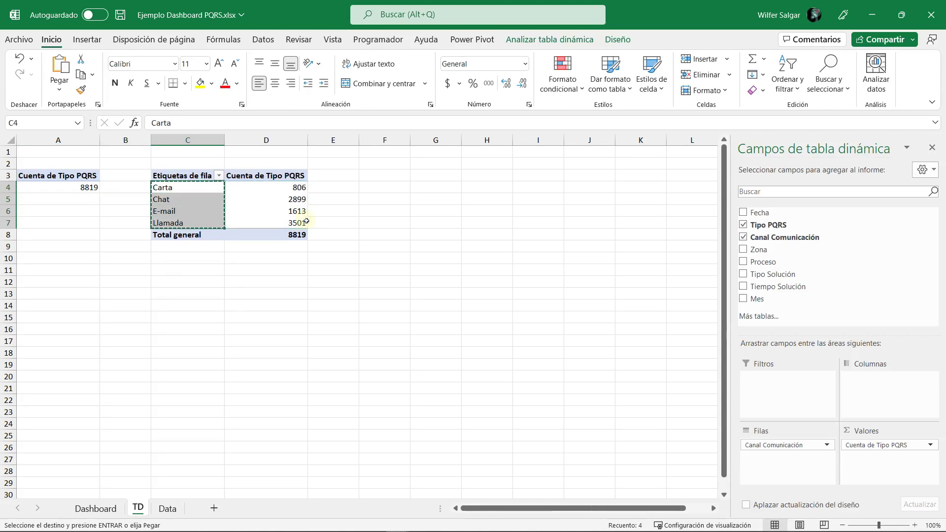
# Step: Paste the channel names as values into C15:C18, then select D15
pyautogui.click(185, 295)
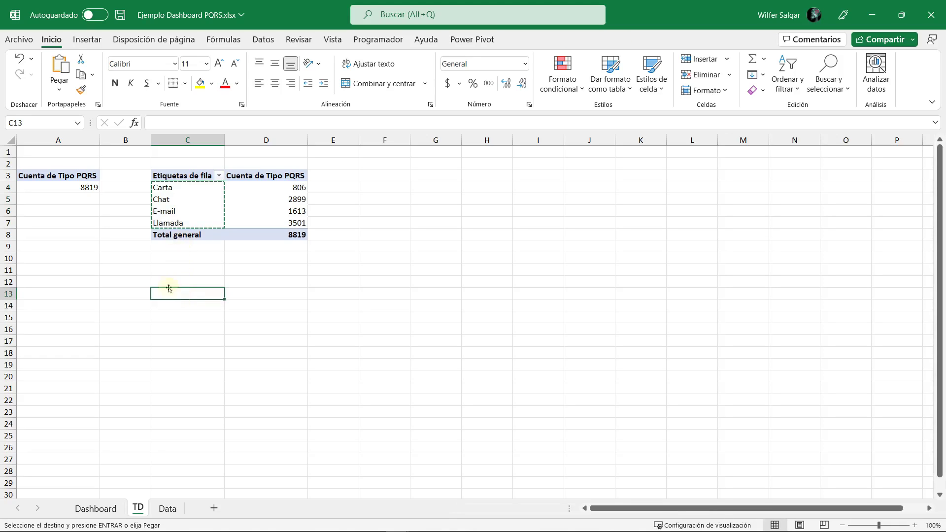
pyautogui.click(184, 318)
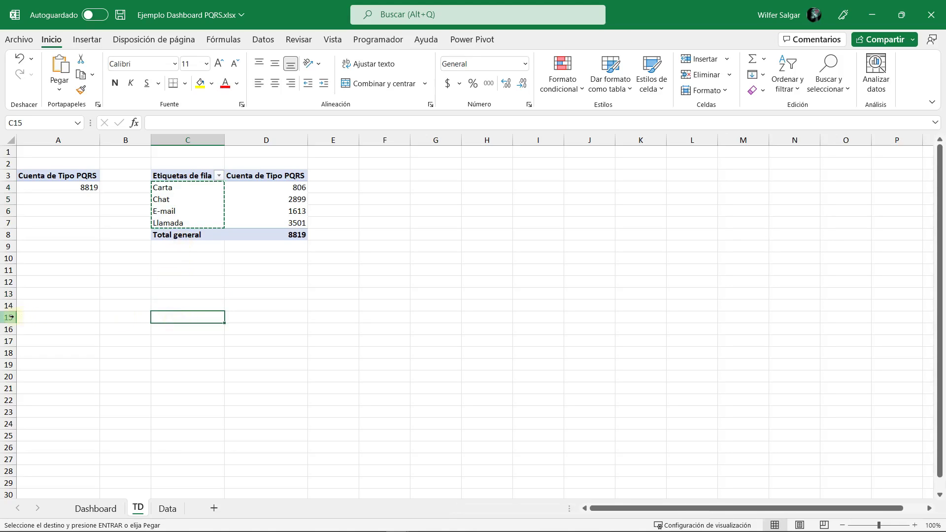
pyautogui.hotkey('ctrl', 'alt', 'v')
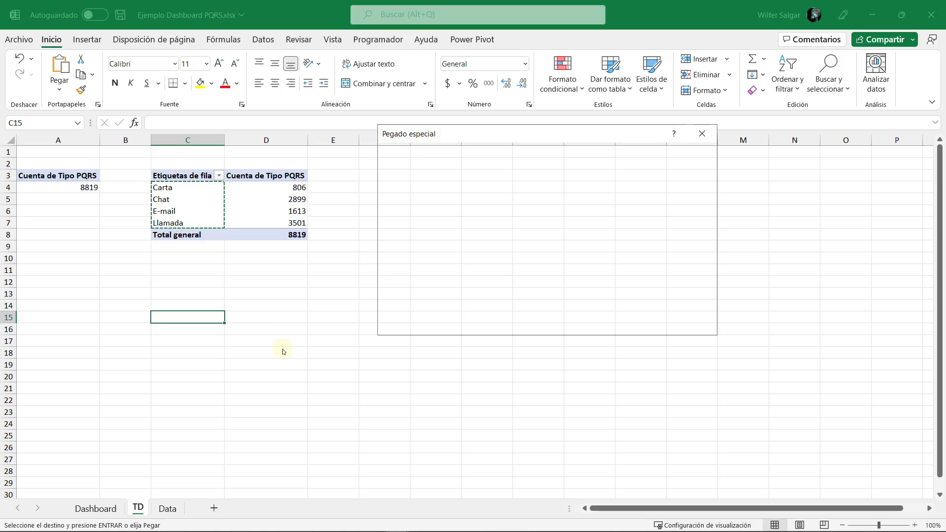
pyautogui.press('v')
pyautogui.press('Return')
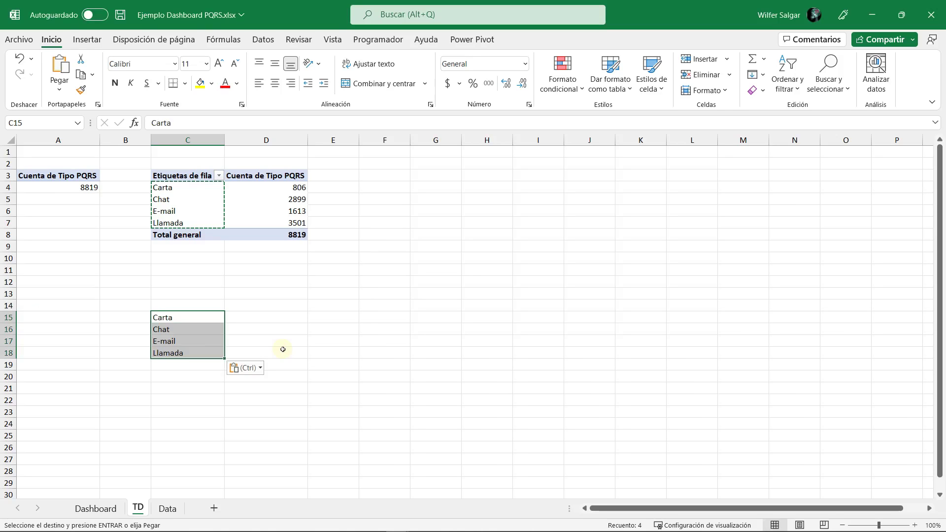
pyautogui.click(257, 316)
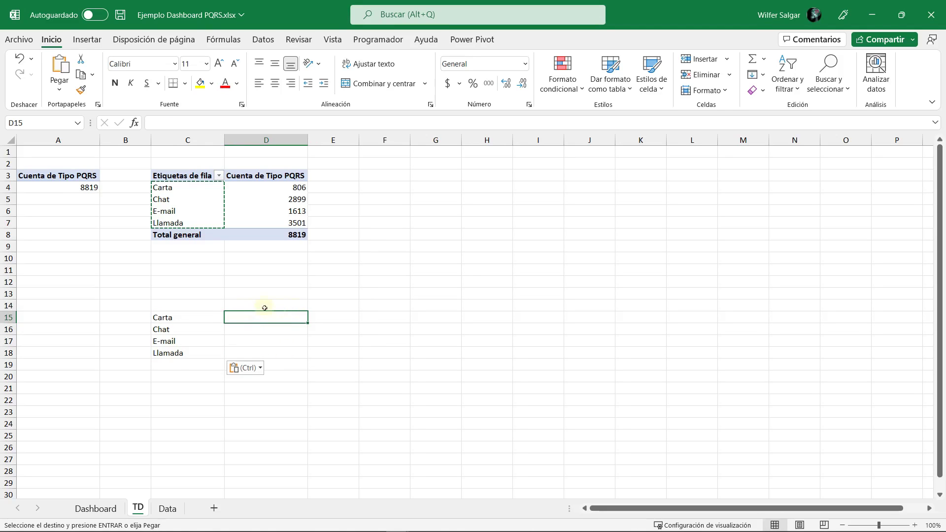
pyautogui.moveTo(187, 315); pyautogui.dragTo(187, 353)
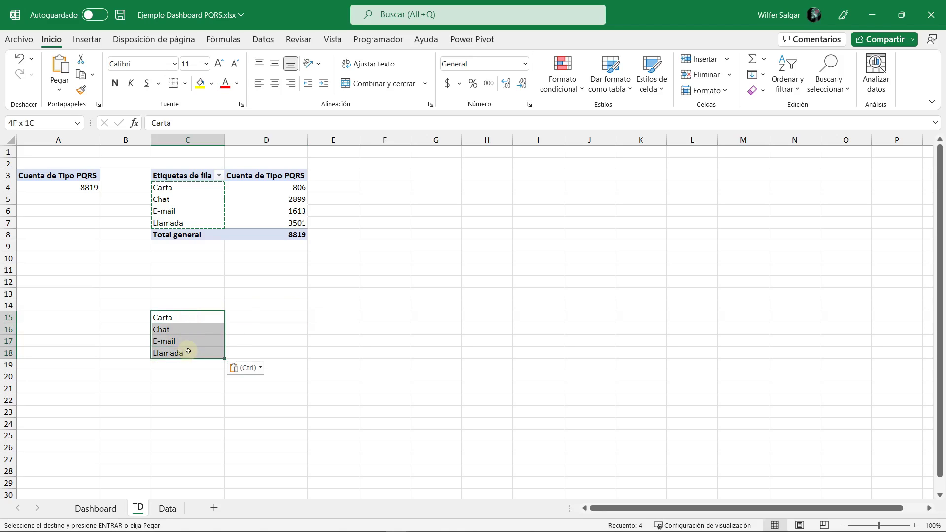
pyautogui.click(248, 316)
# Step: Start a BUSCARV function in D15 through the Insert Function window
pyautogui.hotkey('alt', 'i')
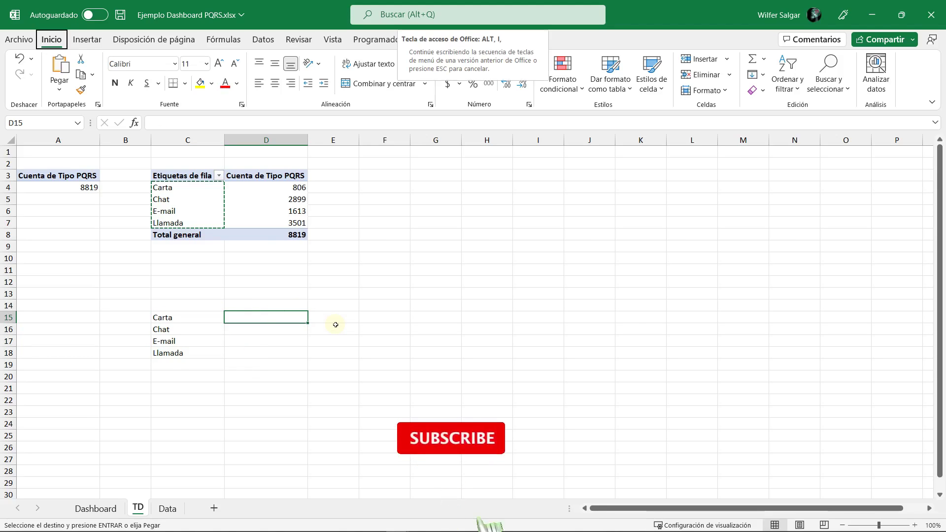
pyautogui.press('f')
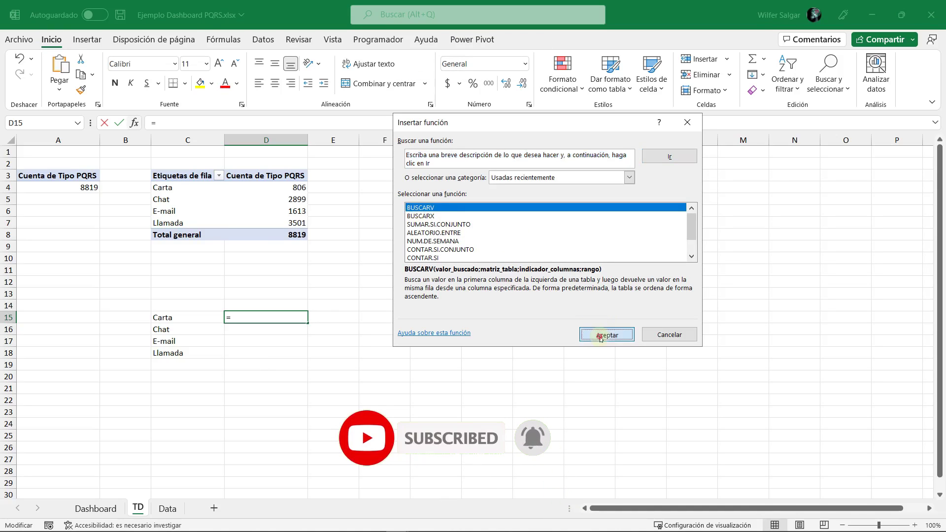
pyautogui.click(607, 335)
pyautogui.press('Escape')
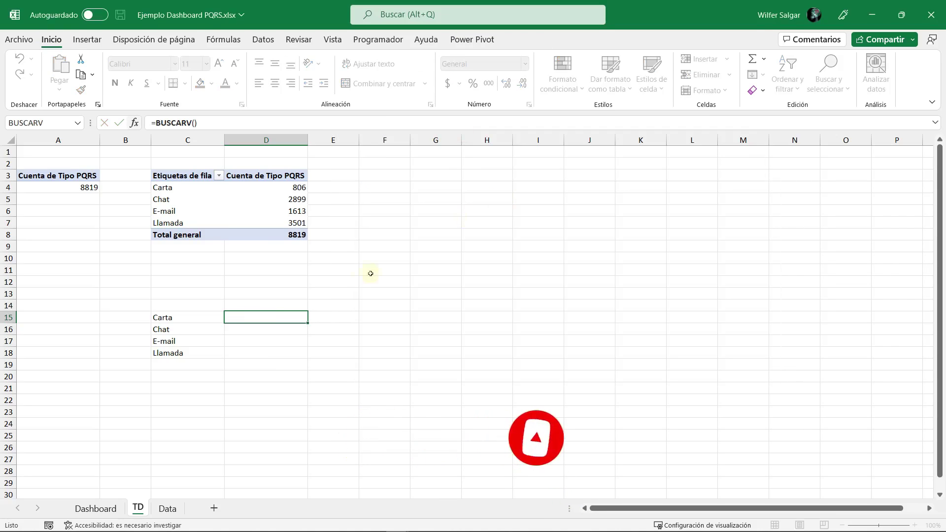
pyautogui.click(134, 124)
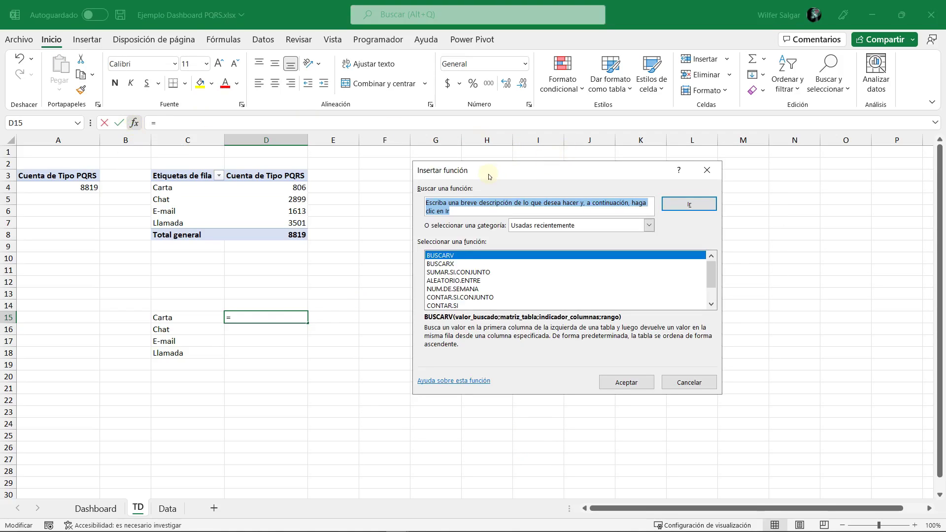
pyautogui.press('Escape')
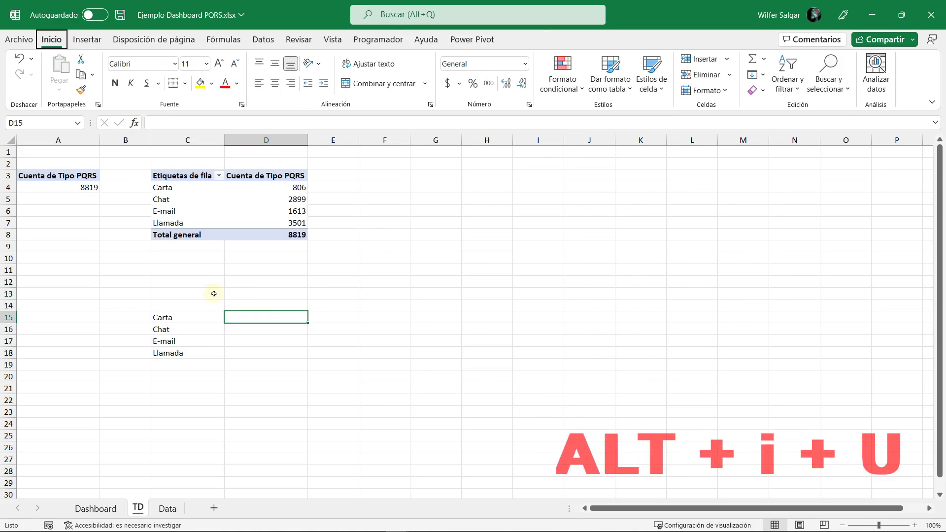
pyautogui.hotkey('alt', 'i')
pyautogui.press('u')
pyautogui.moveTo(468, 170); pyautogui.dragTo(458, 186)
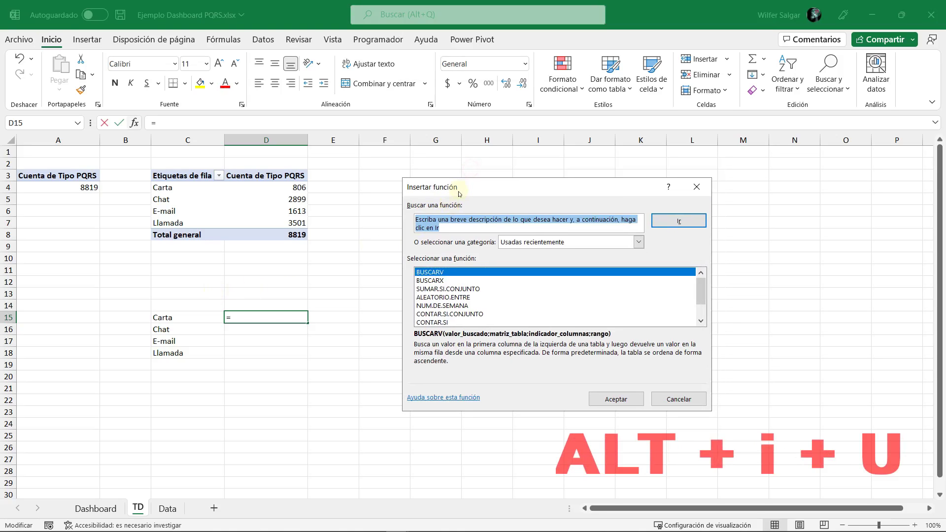
pyautogui.click(641, 405)
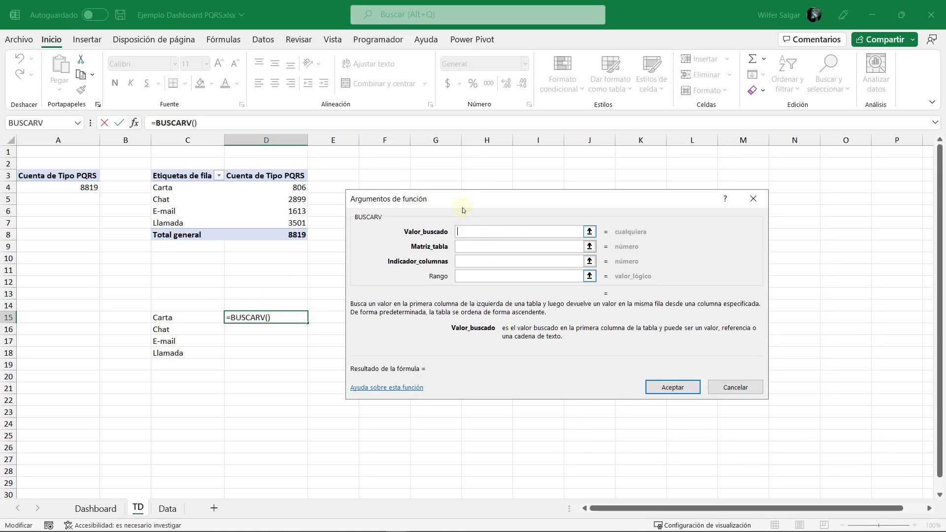
pyautogui.moveTo(469, 205); pyautogui.dragTo(491, 222)
# Step: Set BUSCARV arguments to C15, $C$3:$D$13, 2 and 0, returning 806 for Carta
pyautogui.click(176, 318)
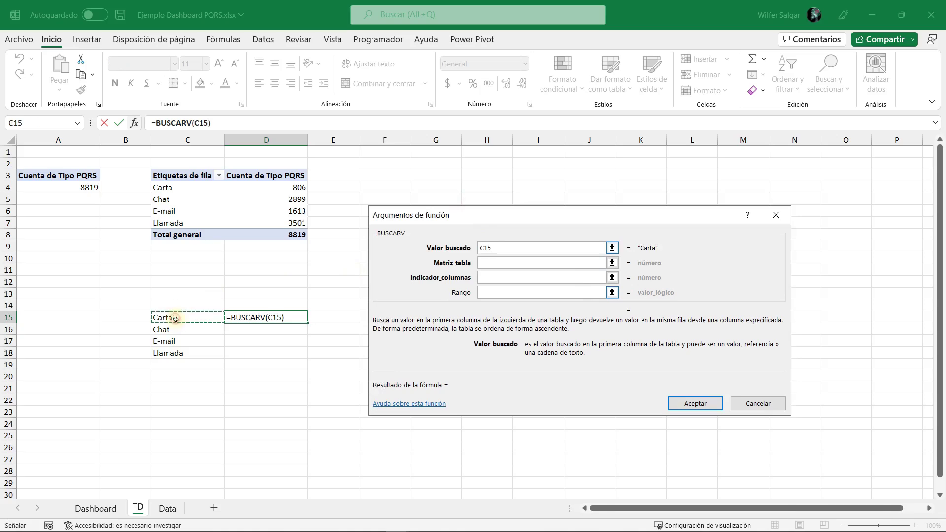
pyautogui.click(504, 262)
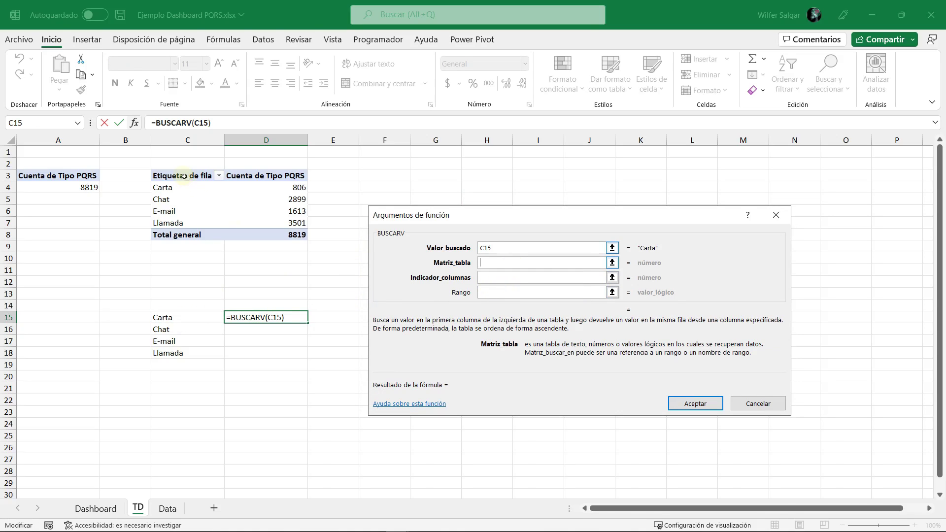
pyautogui.moveTo(183, 175)
pyautogui.mouseDown()
pyautogui.moveTo(272, 231)
pyautogui.moveTo(288, 294)
pyautogui.mouseUp()
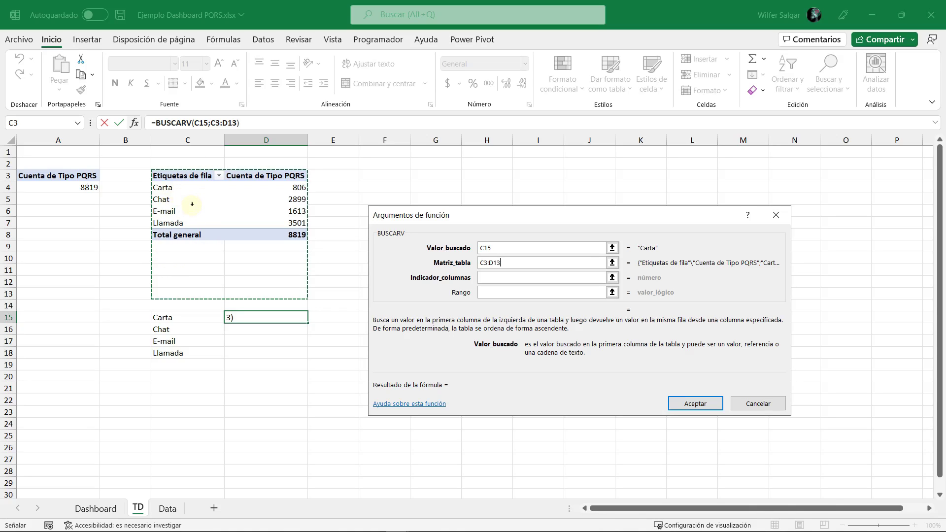
pyautogui.click(604, 218)
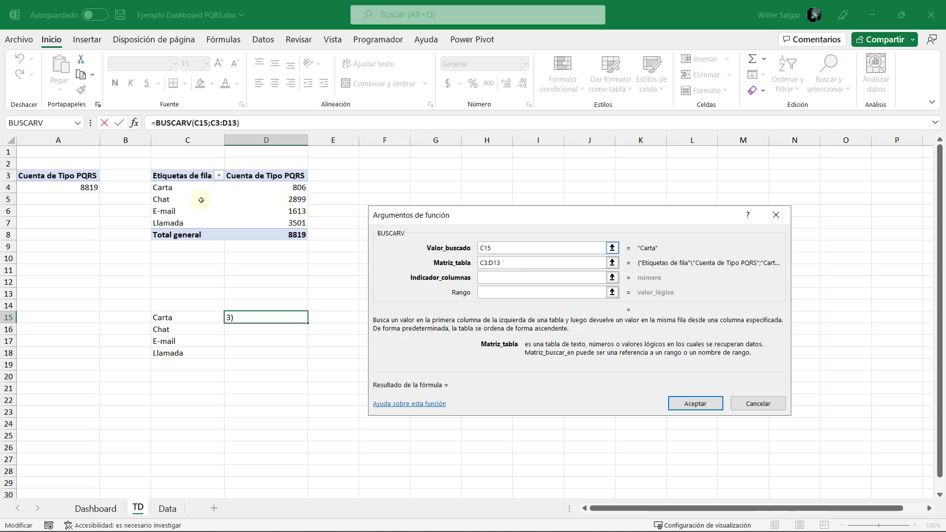
pyautogui.click(507, 263)
pyautogui.press('F4')
pyautogui.click(484, 262)
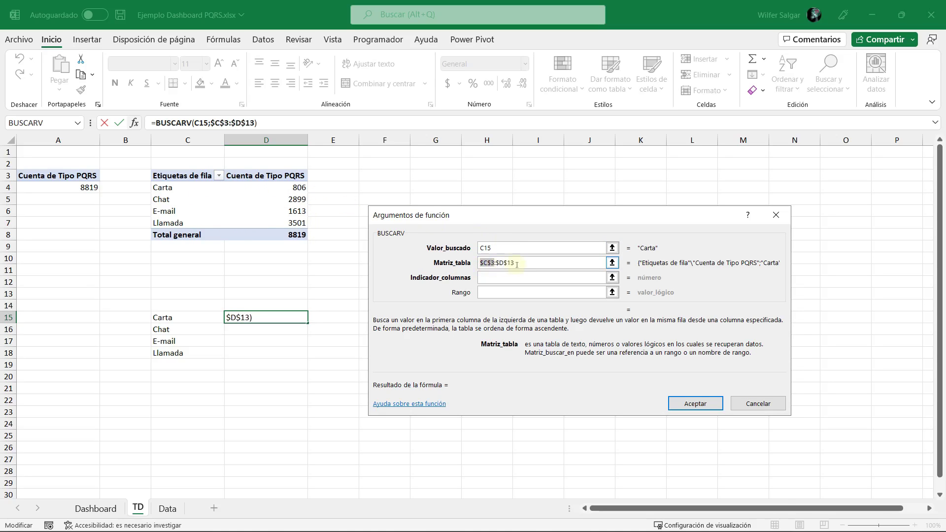
pyautogui.press('F4')
pyautogui.click(500, 277)
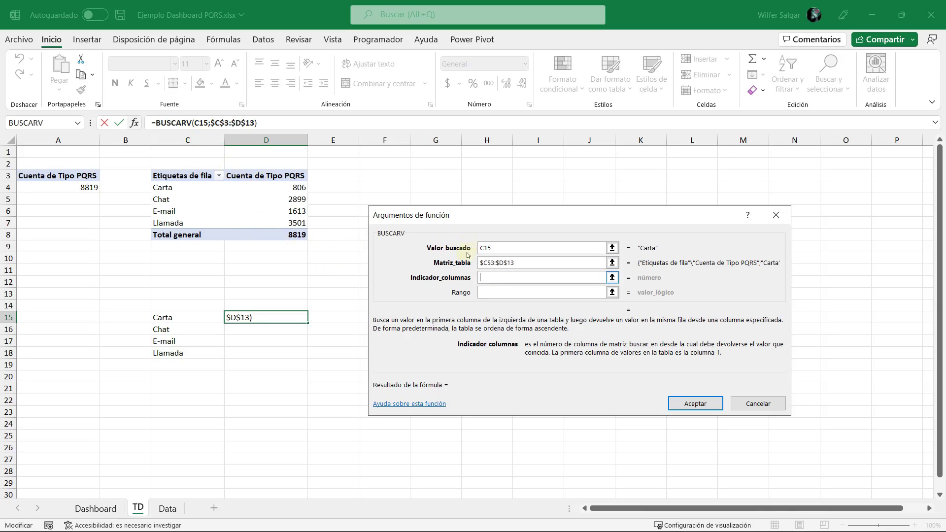
pyautogui.write('2')
pyautogui.press('Tab')
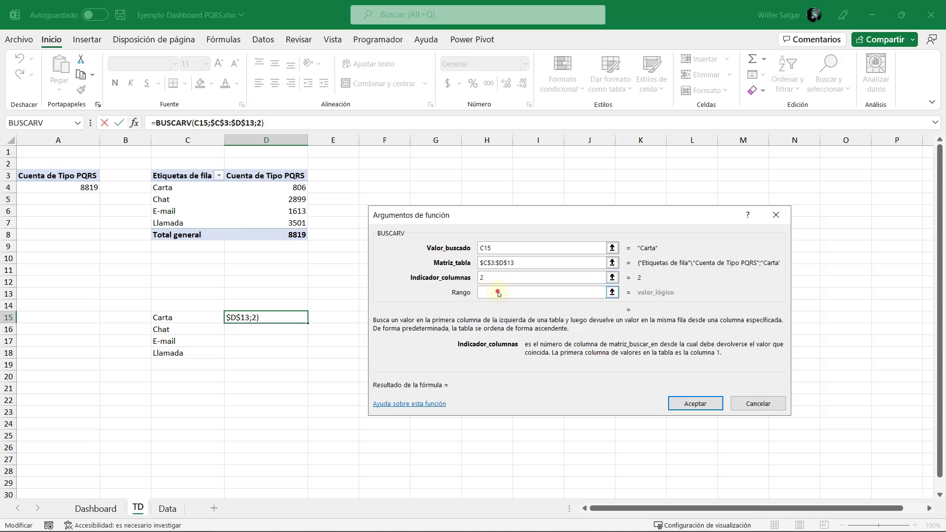
pyautogui.write('0')
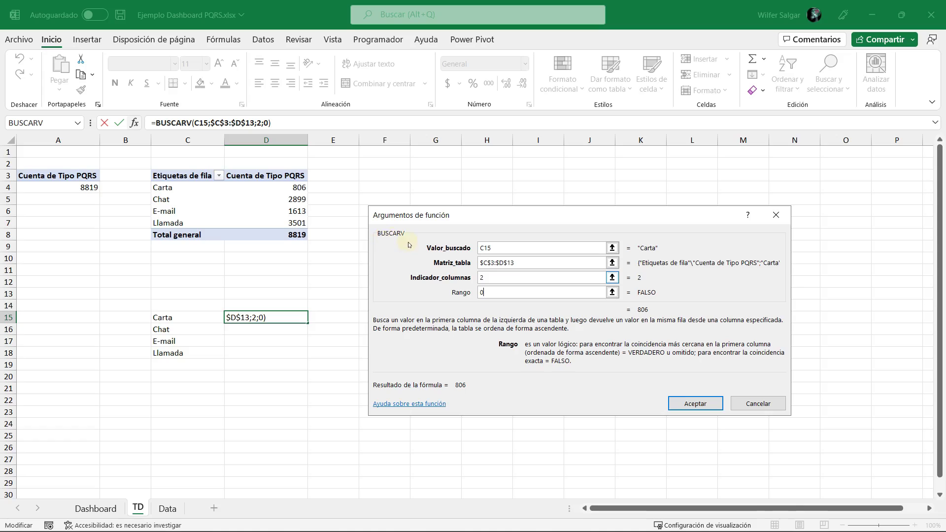
pyautogui.click(688, 404)
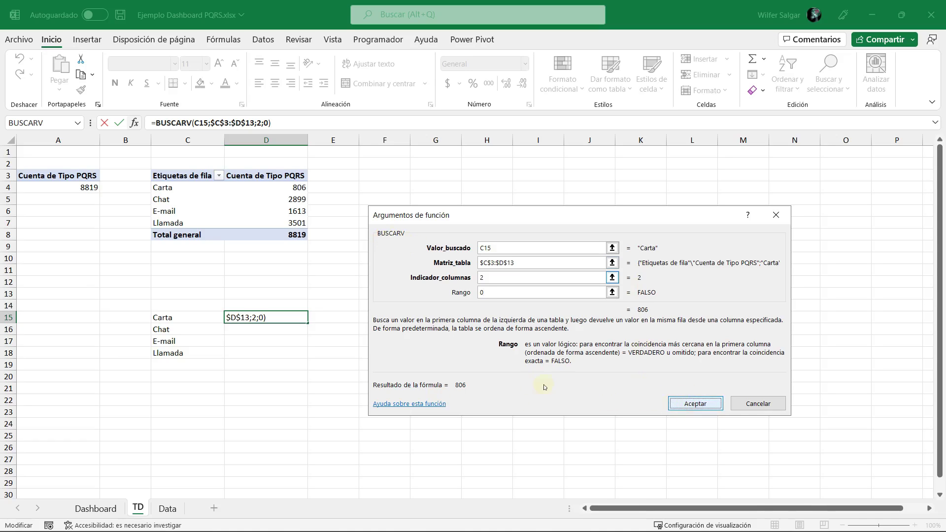
pyautogui.click(692, 405)
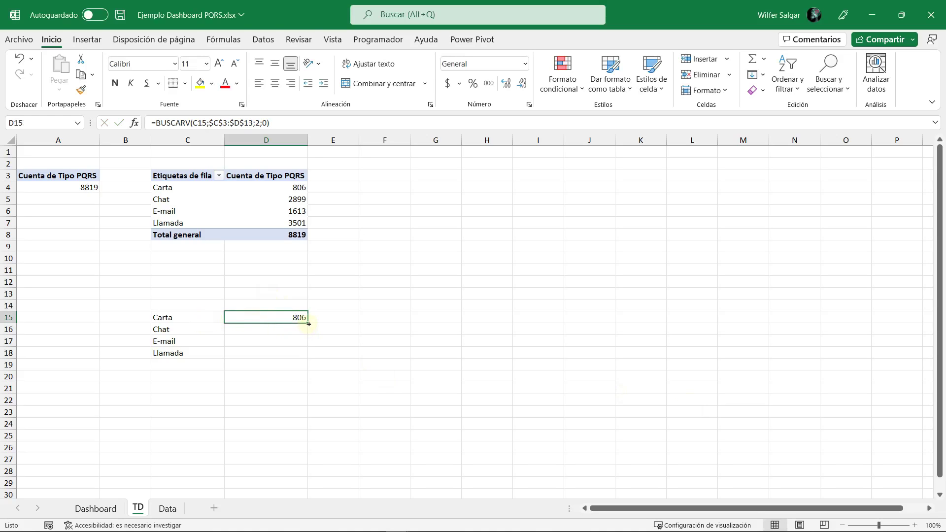
# Step: Fill the lookup down to D18, then filter Carta out of the pivot to test it
pyautogui.moveTo(307, 323); pyautogui.dragTo(310, 357)
pyautogui.click(289, 318)
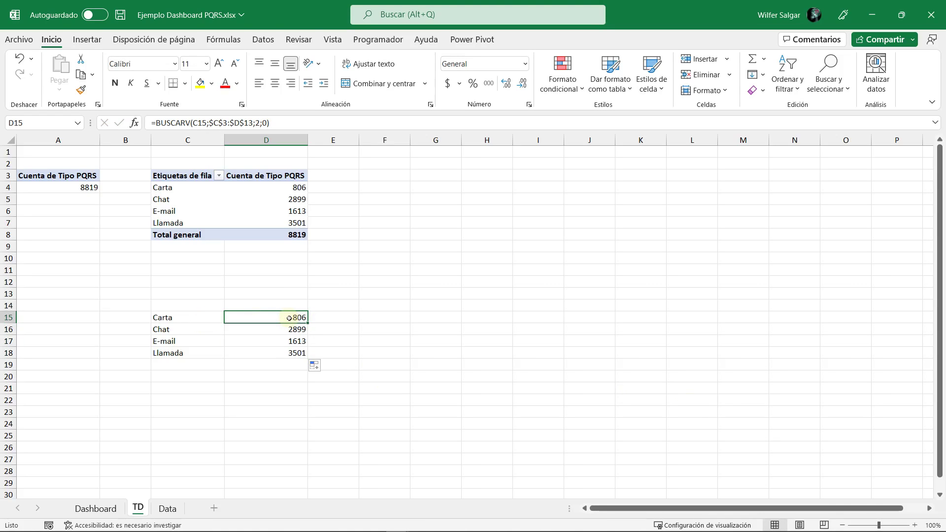
pyautogui.click(219, 177)
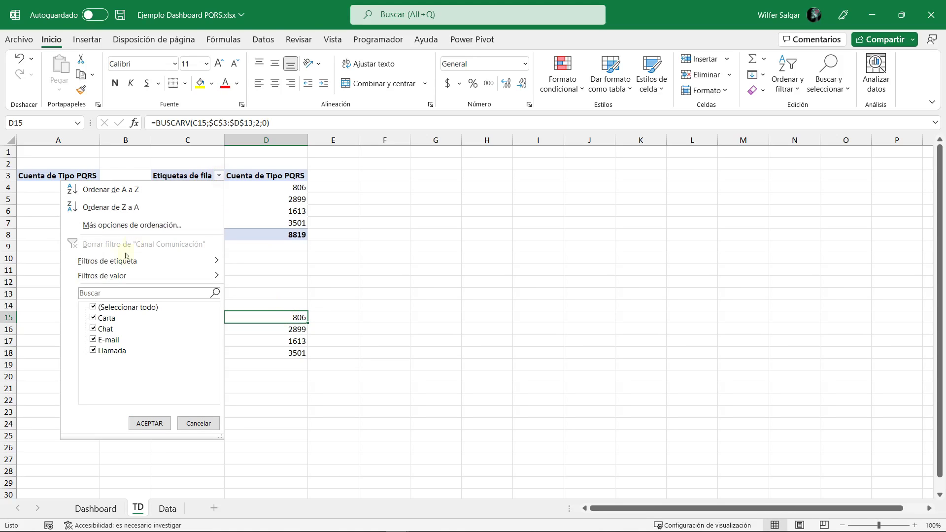
pyautogui.click(93, 318)
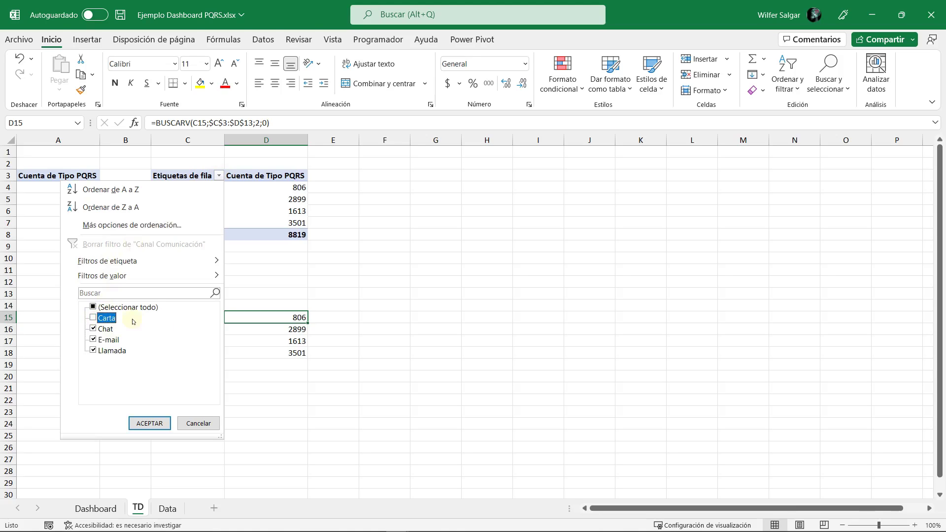
pyautogui.click(152, 426)
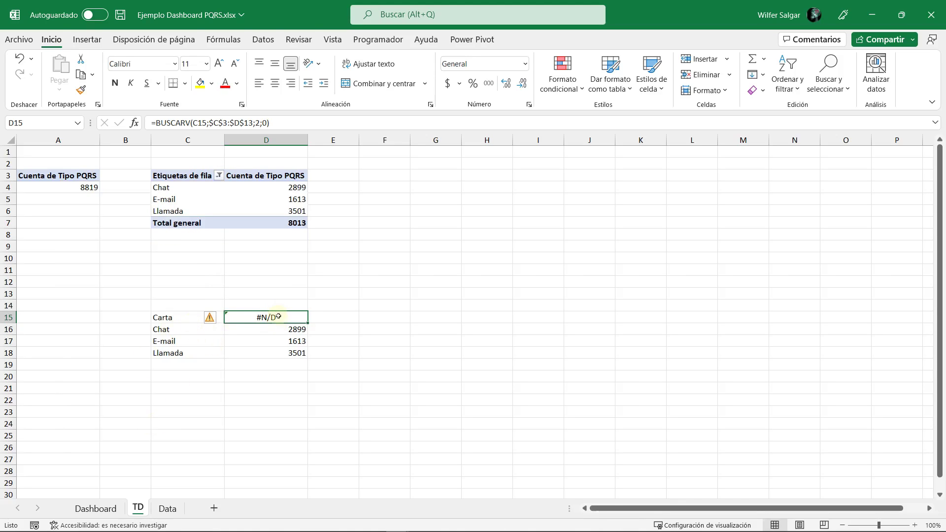
# Step: Restore Carta in the pivot filter and begin re-editing D15's formula
pyautogui.click(219, 176)
pyautogui.click(93, 319)
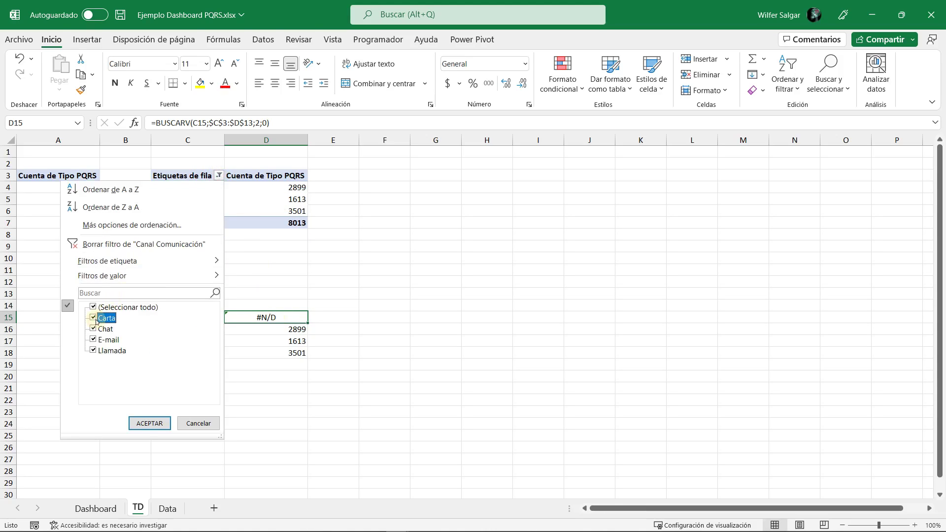
pyautogui.click(150, 423)
pyautogui.click(156, 122)
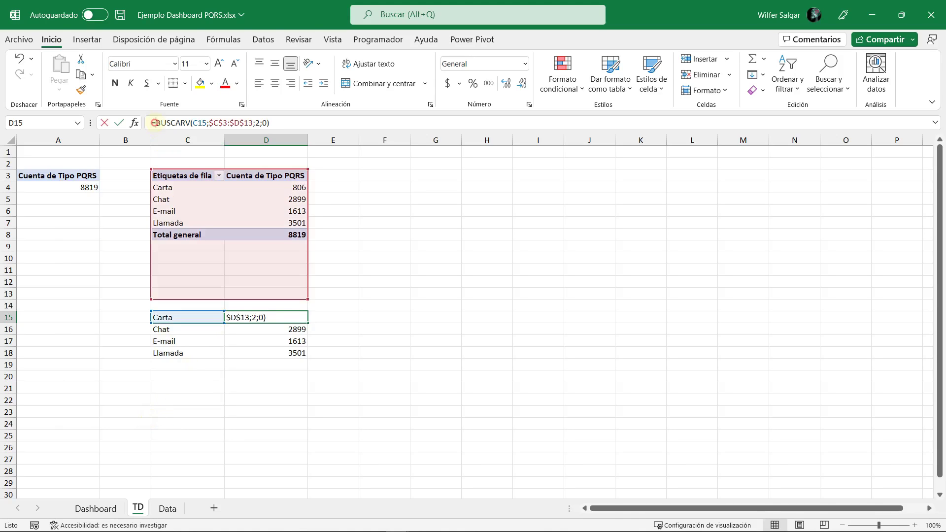
# Step: Wrap D15's lookup as =SI.ERROR(BUSCARV(C15;$C$3:$D$13;2;0);0)
pyautogui.write('SI.')
pyautogui.press('Down')
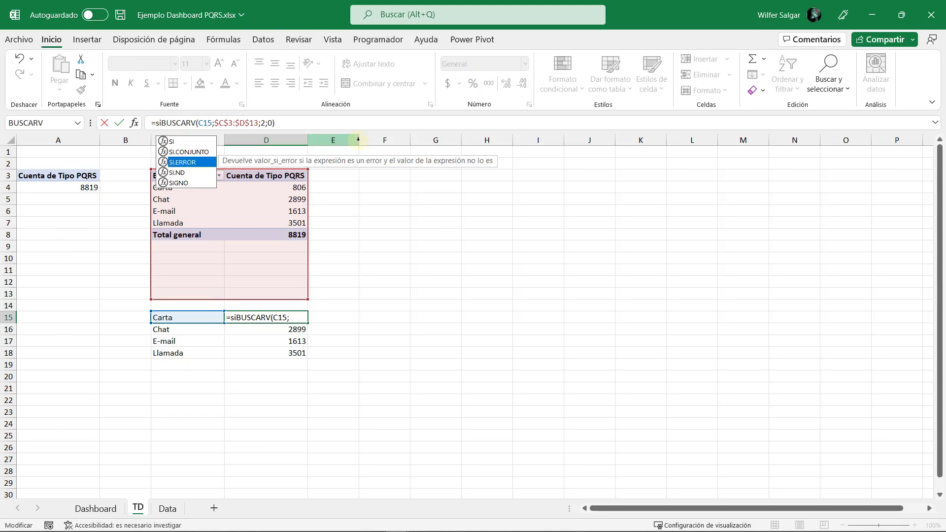
pyautogui.press('Tab')
pyautogui.press('End')
pyautogui.write(';')
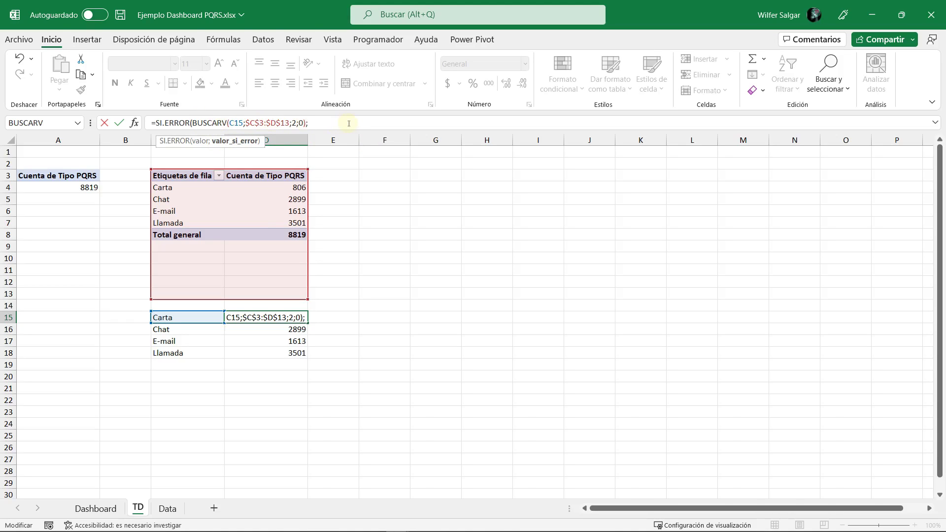
pyautogui.write('0)')
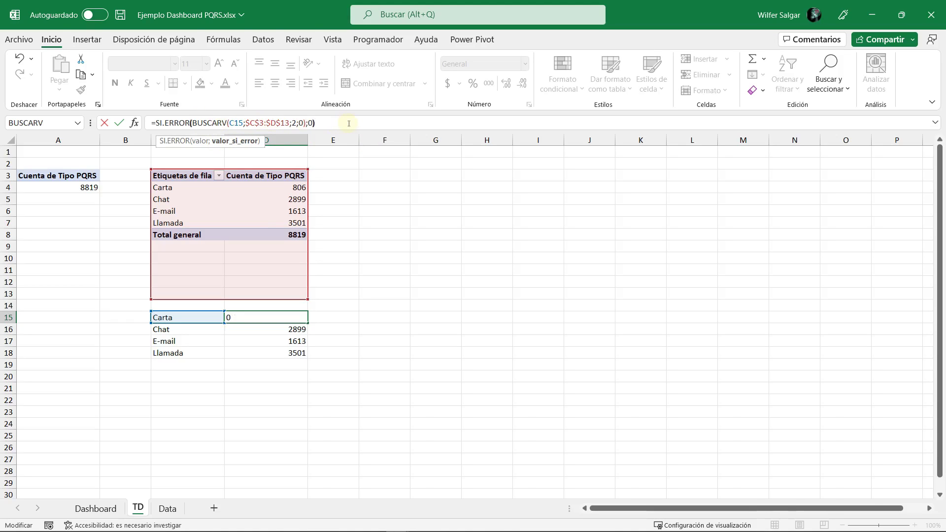
pyautogui.press('Return')
# Step: Copy the SI.ERROR formula from D15 down through D18
pyautogui.click(297, 313)
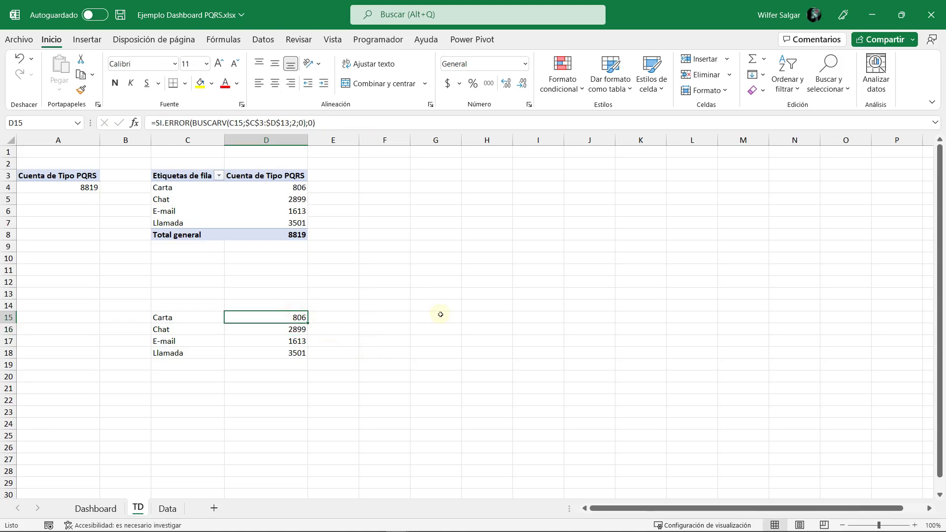
pyautogui.hotkey('ctrl', 'c')
pyautogui.hotkey('shift', 'Down')
pyautogui.hotkey('shift', 'Down')
pyautogui.hotkey('shift', 'Down')
pyautogui.hotkey('ctrl', 'v')
pyautogui.press('Left')
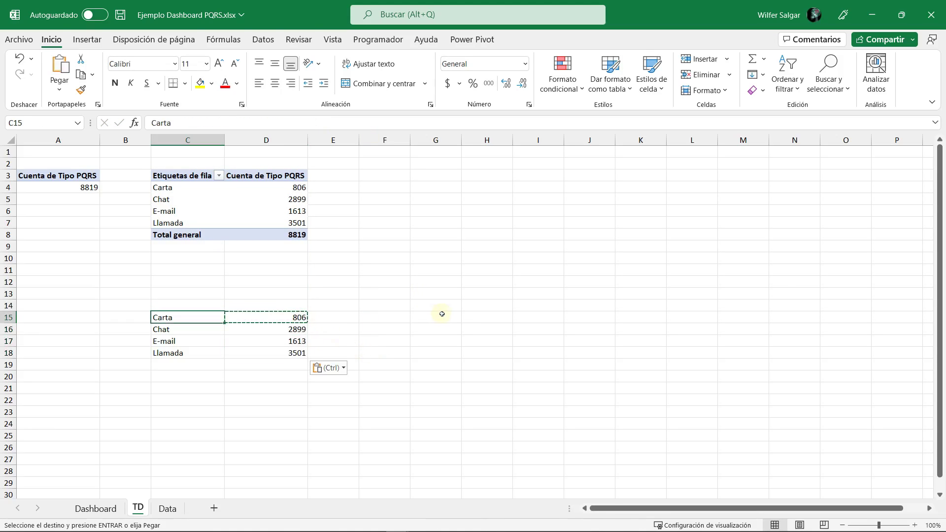
# Step: Filter Chat out of the pivot to confirm its lookup shows 0, then restore all channels
pyautogui.click(218, 175)
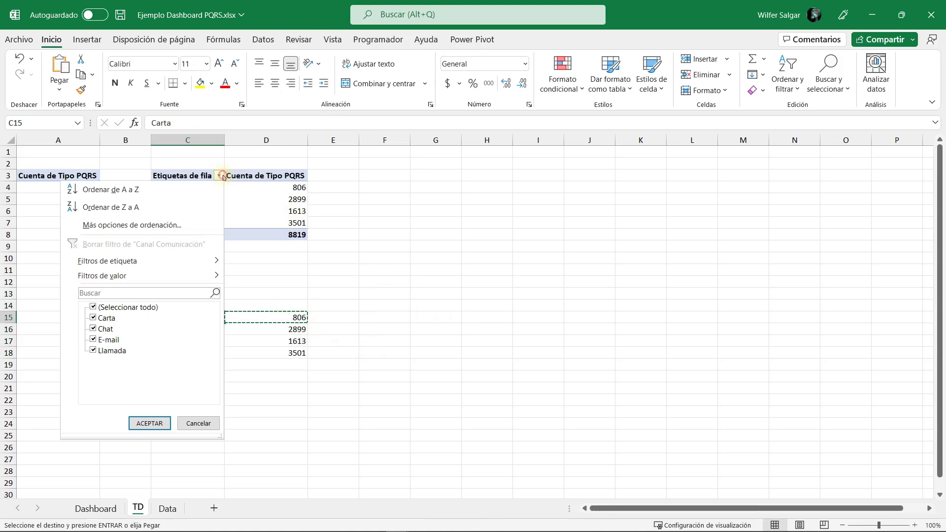
pyautogui.click(93, 328)
pyautogui.click(150, 424)
pyautogui.click(269, 330)
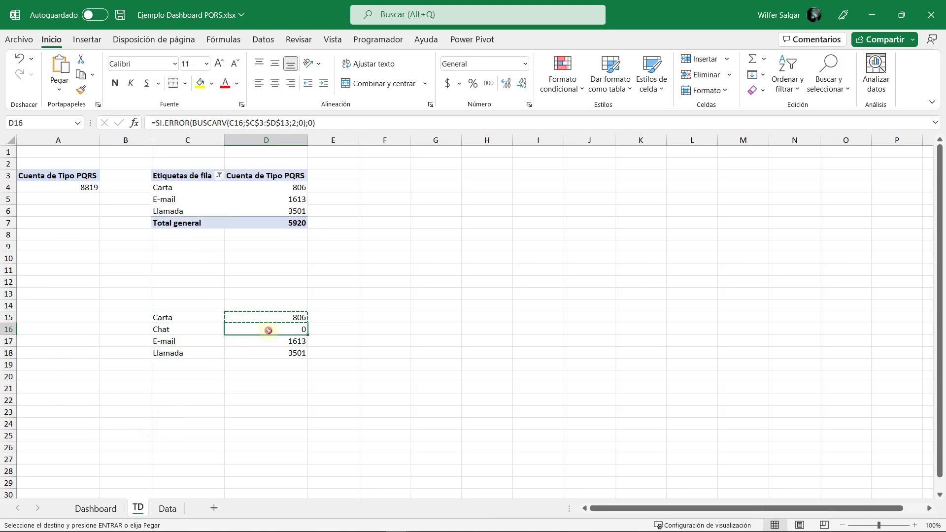
pyautogui.click(219, 176)
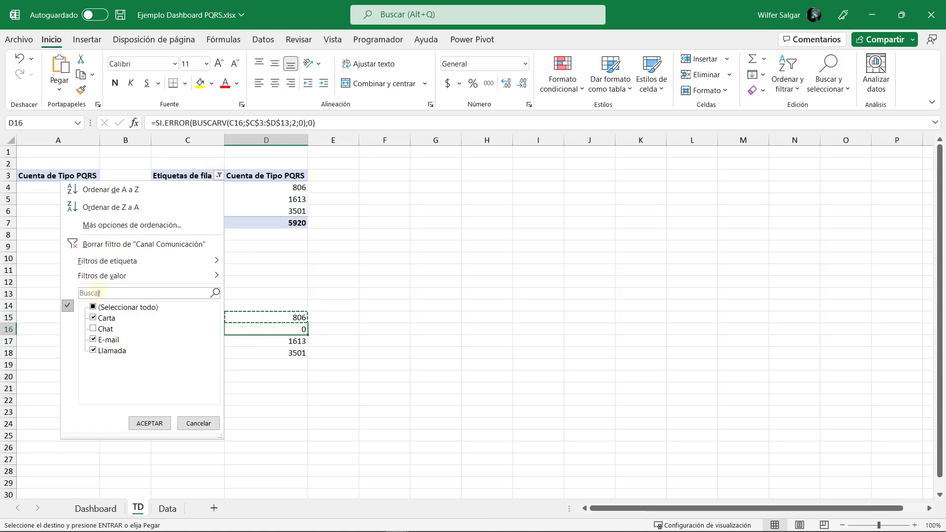
pyautogui.click(94, 307)
pyautogui.click(93, 307)
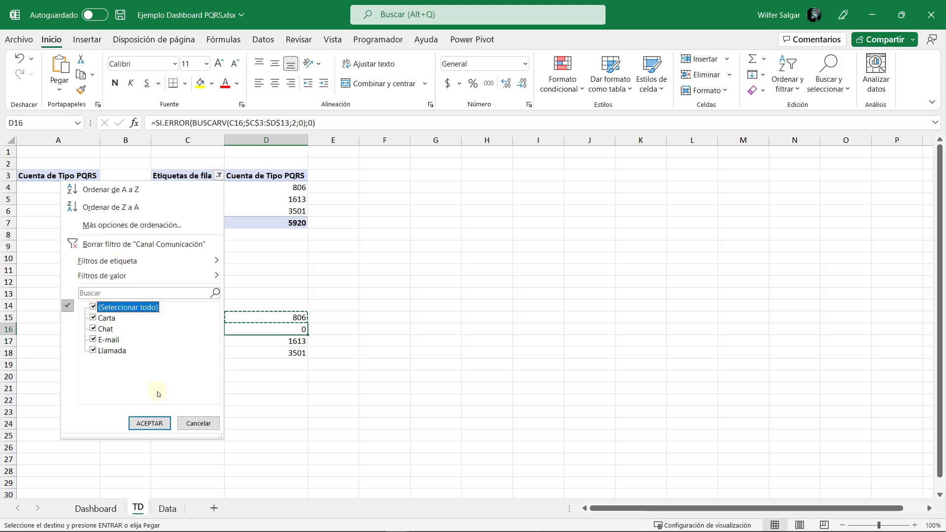
pyautogui.click(159, 424)
pyautogui.click(276, 317)
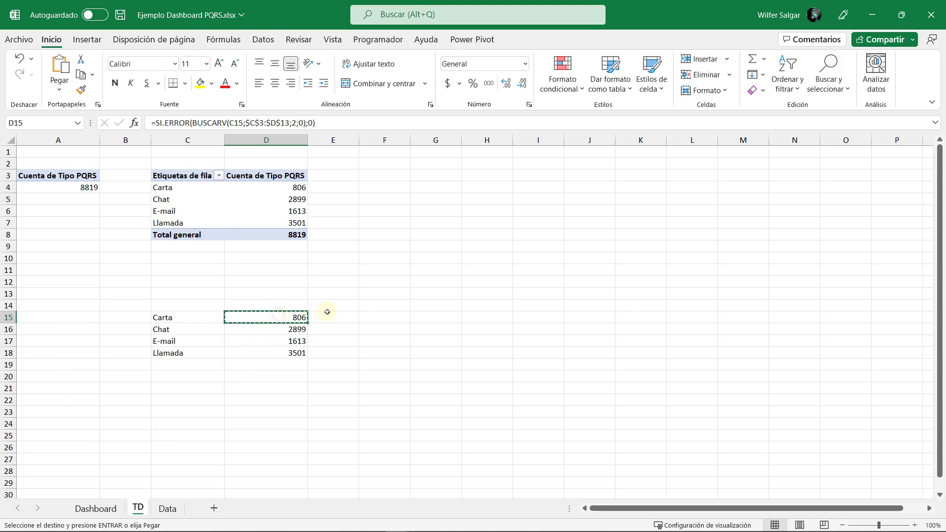
pyautogui.press('Escape')
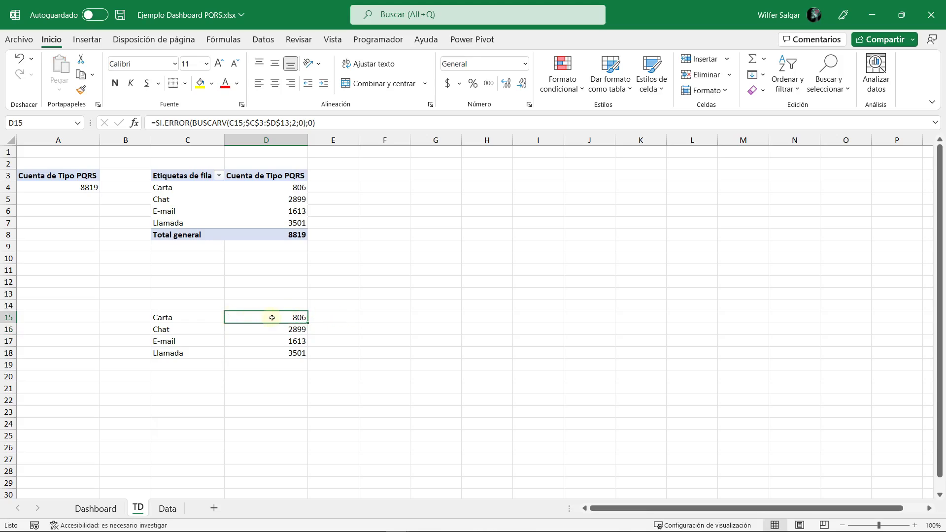
# Step: Add a bold Total row in C19:D19 summing D15:D18 to 8819
pyautogui.moveTo(272, 317); pyautogui.dragTo(275, 353)
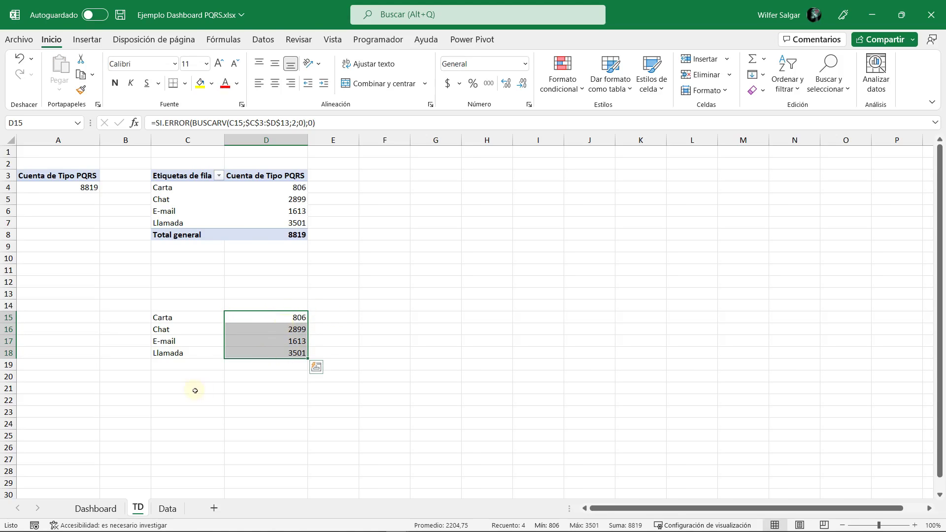
pyautogui.click(187, 365)
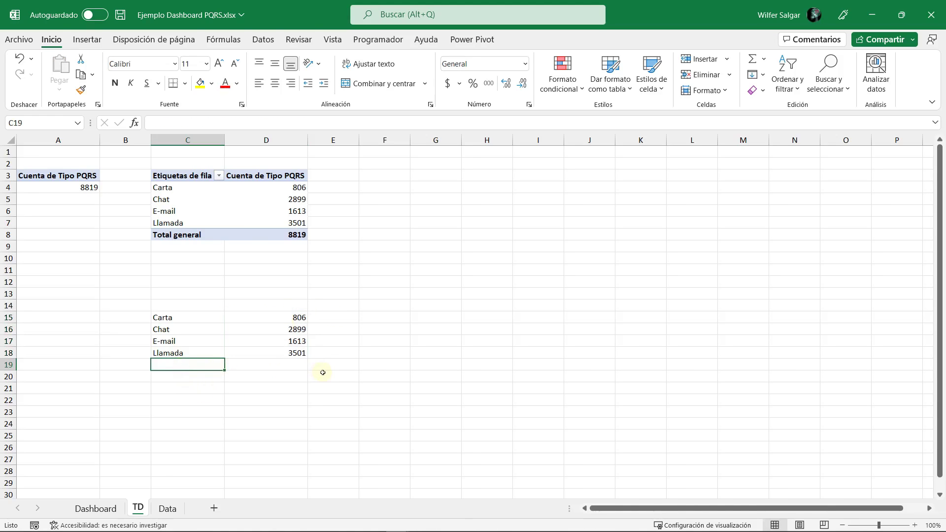
pyautogui.write('Total')
pyautogui.press('Return')
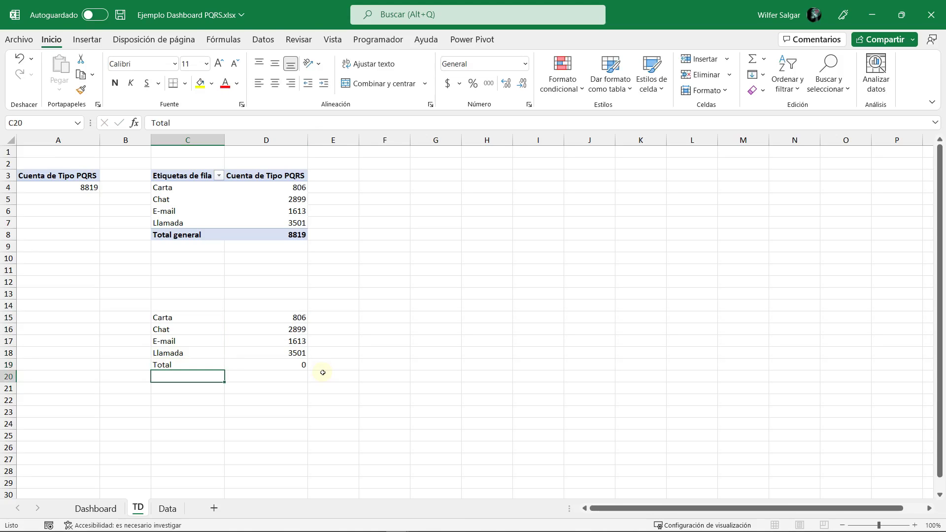
pyautogui.press('Up')
pyautogui.press('Right')
pyautogui.hotkey('alt', '=')
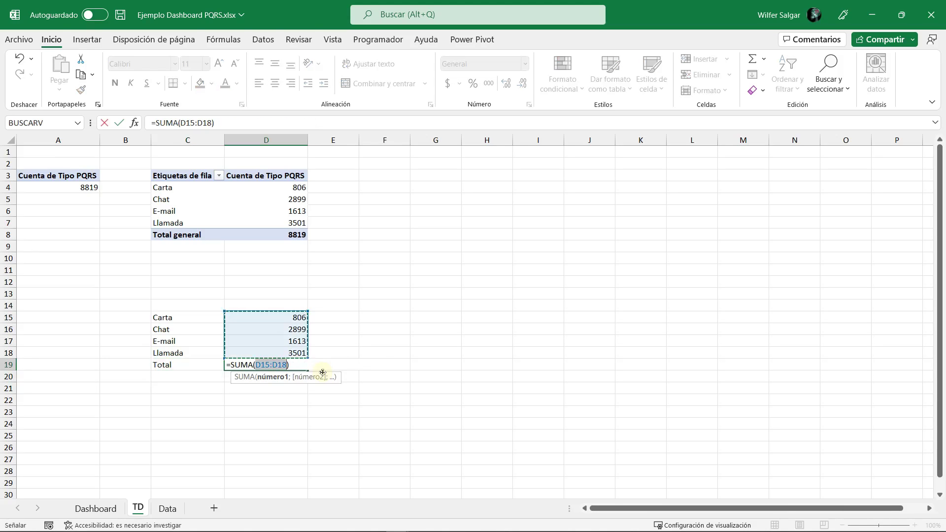
pyautogui.hotkey('alt', '=')
pyautogui.hotkey('shift', 'Left')
pyautogui.hotkey('ctrl', 'n')
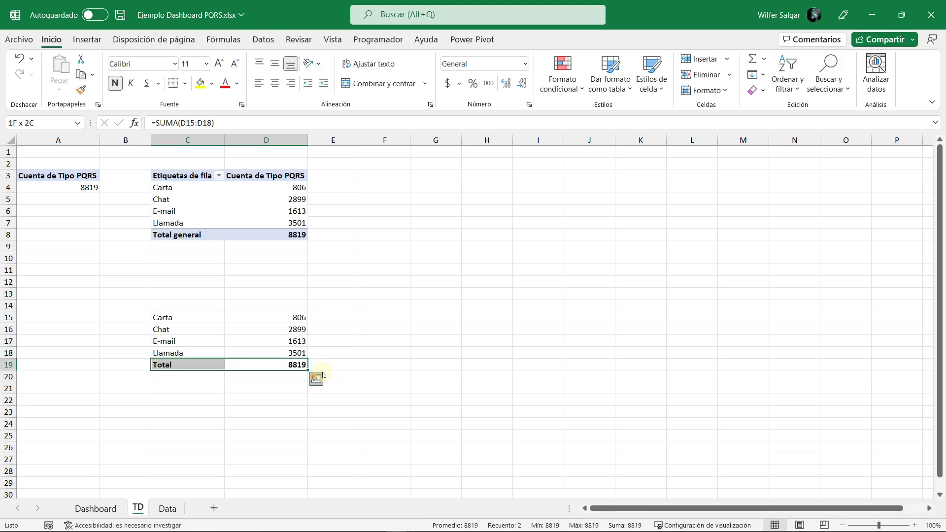
# Step: Format D15:D19 as Número with thousands separators
pyautogui.moveTo(295, 317); pyautogui.dragTo(292, 364)
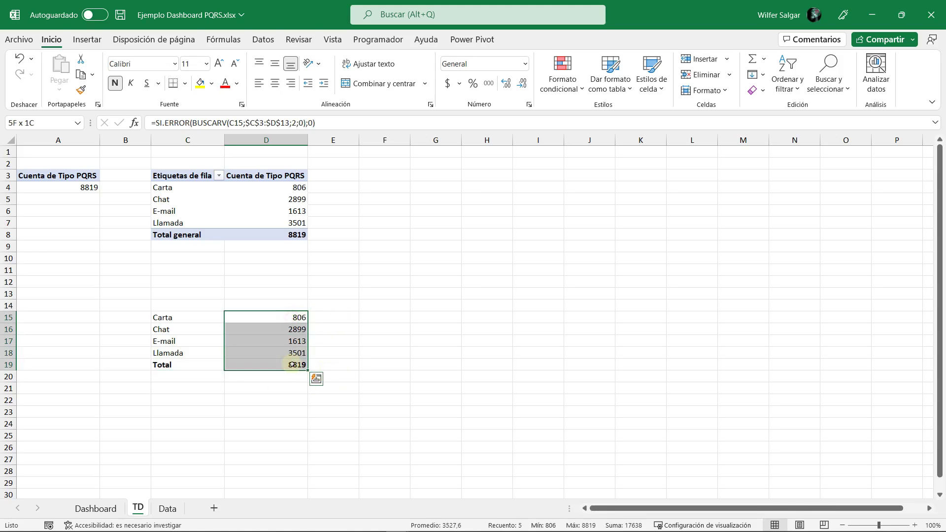
pyautogui.hotkey('ctrl', '1')
pyautogui.click(437, 223)
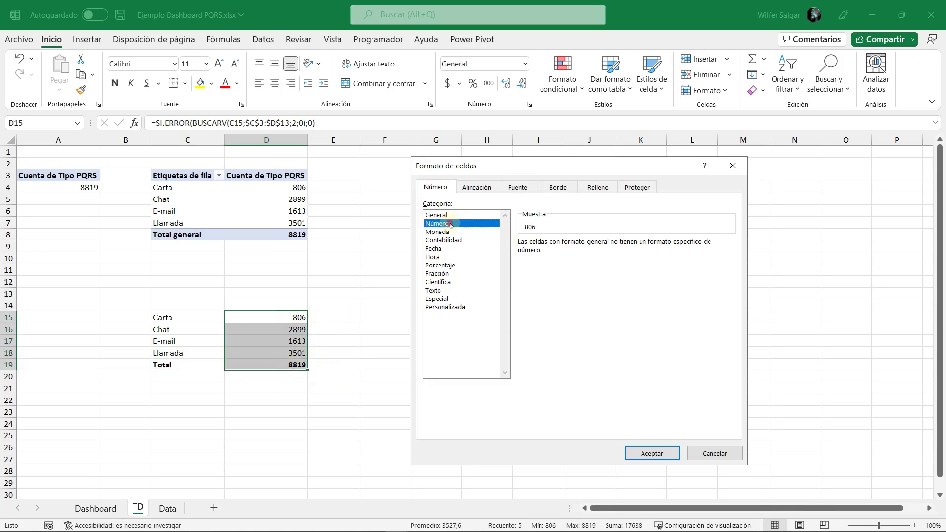
pyautogui.click(522, 258)
pyautogui.click(641, 451)
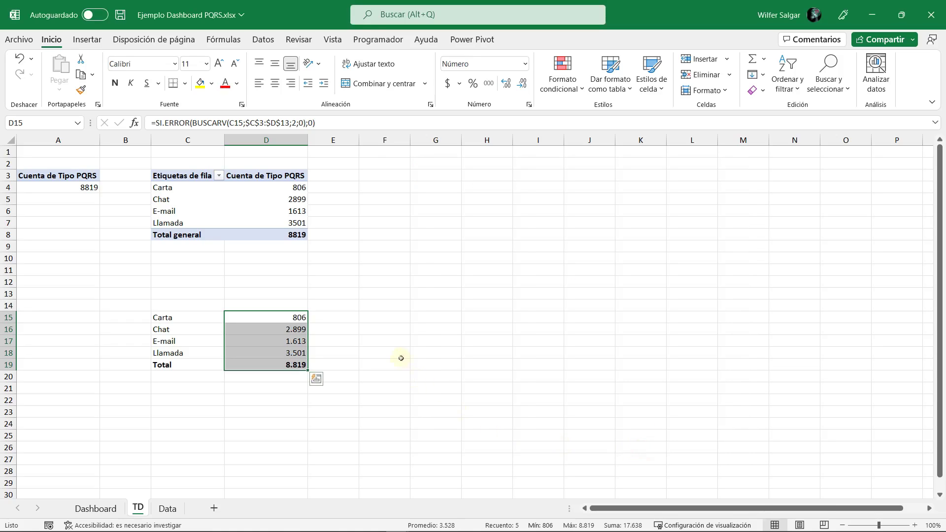
pyautogui.click(336, 324)
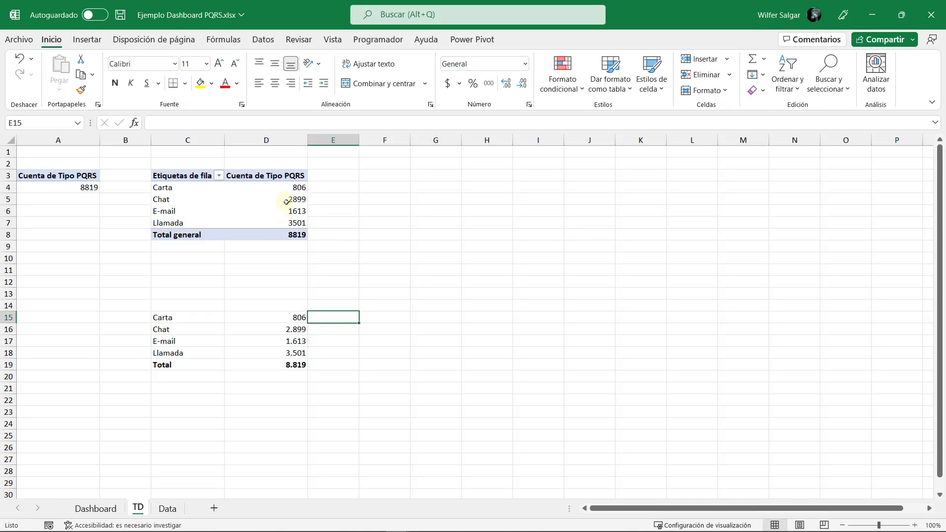
# Step: Enter =D15/$D$19 in E15 and format it as a percentage
pyautogui.click(286, 201)
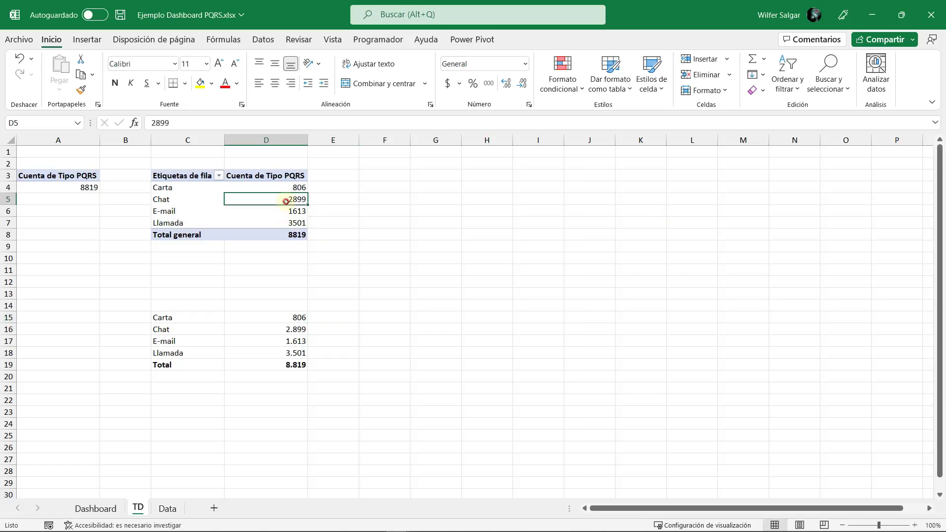
pyautogui.click(340, 317)
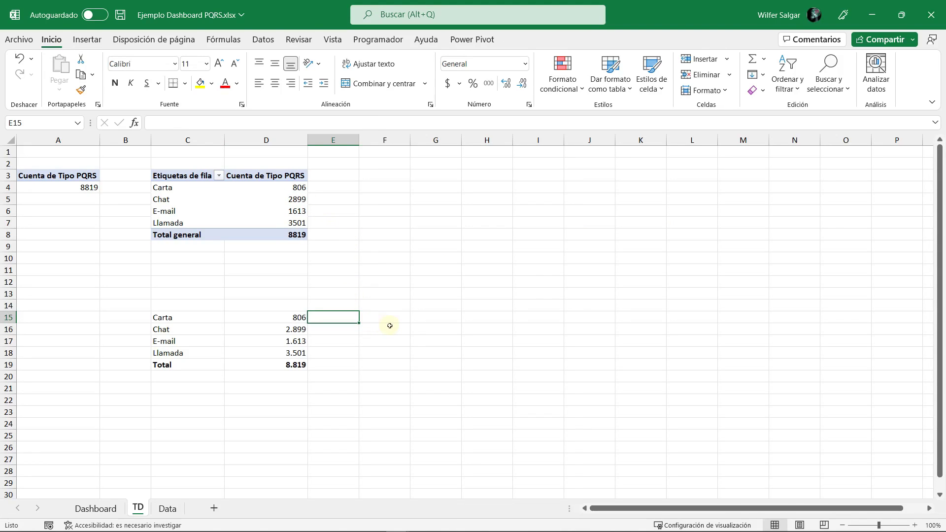
pyautogui.write('=')
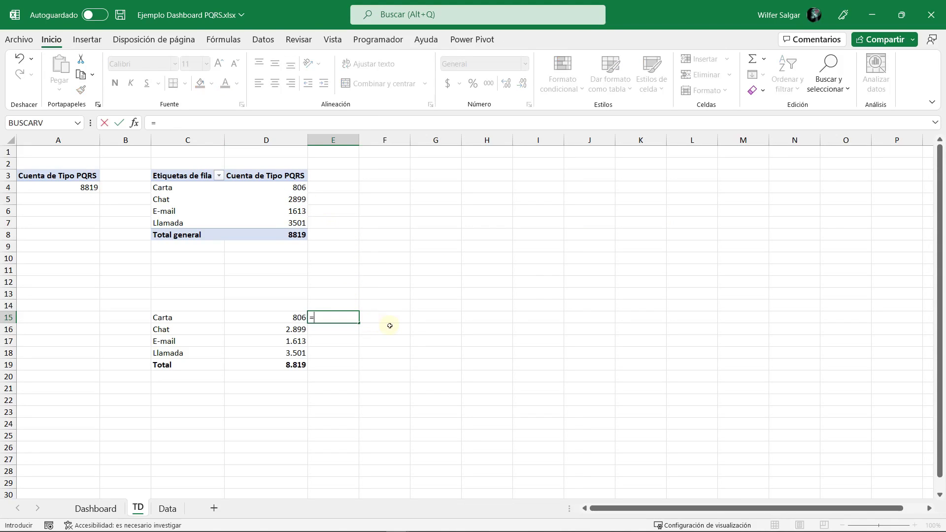
pyautogui.press('Left')
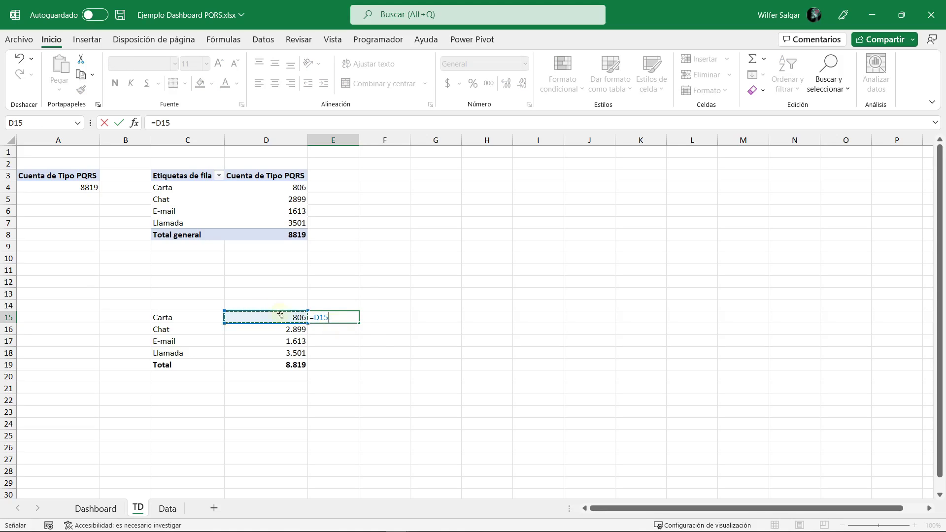
pyautogui.write('/')
pyautogui.click(296, 366)
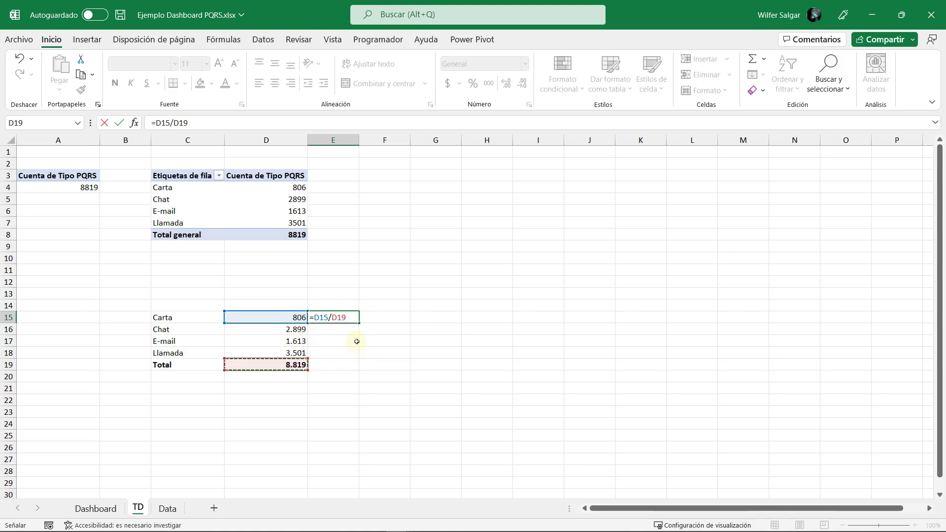
pyautogui.press('F4')
pyautogui.hotkey('ctrl', 'Return')
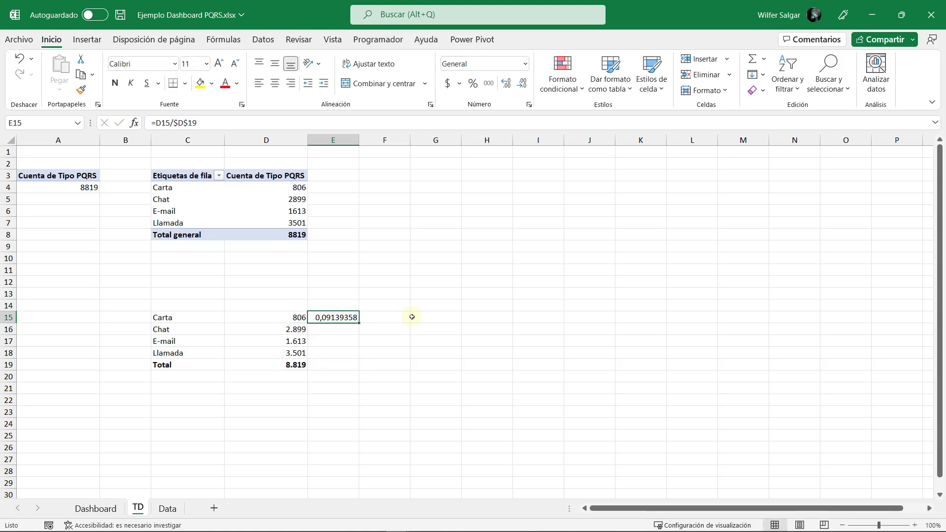
pyautogui.hotkey('ctrl', 'shift', '%')
# Step: Copy the share formula down to E16:E18 for the other channels
pyautogui.hotkey('ctrl', 'c')
pyautogui.press('Left')
pyautogui.press('Down')
pyautogui.press('Down')
pyautogui.press('Down')
pyautogui.press('Right')
pyautogui.hotkey('shift', 'Up')
pyautogui.hotkey('shift', 'Up')
pyautogui.hotkey('shift', 'Up')
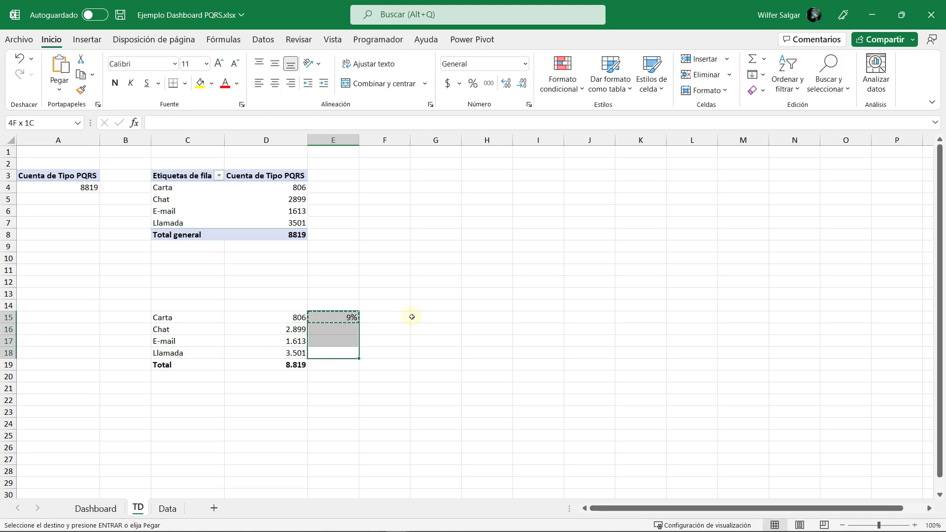
pyautogui.hotkey('ctrl', 'v')
pyautogui.press('Down')
pyautogui.press('Down')
pyautogui.press('Escape')
# Step: Add an AutoSum total of the shares in E19, giving 100%
pyautogui.press('Up')
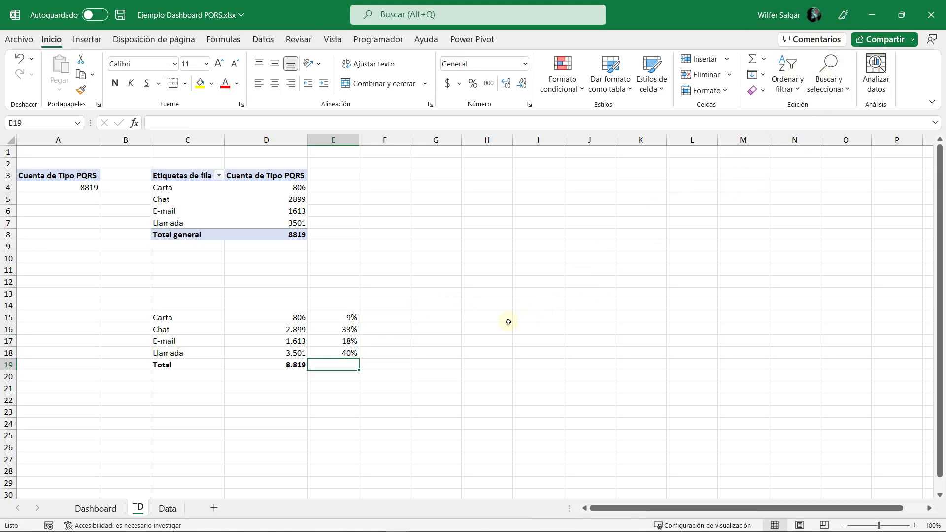
pyautogui.hotkey('alt', '=')
pyautogui.hotkey('ctrl', 'Return')
pyautogui.hotkey('ctrl', 'n')
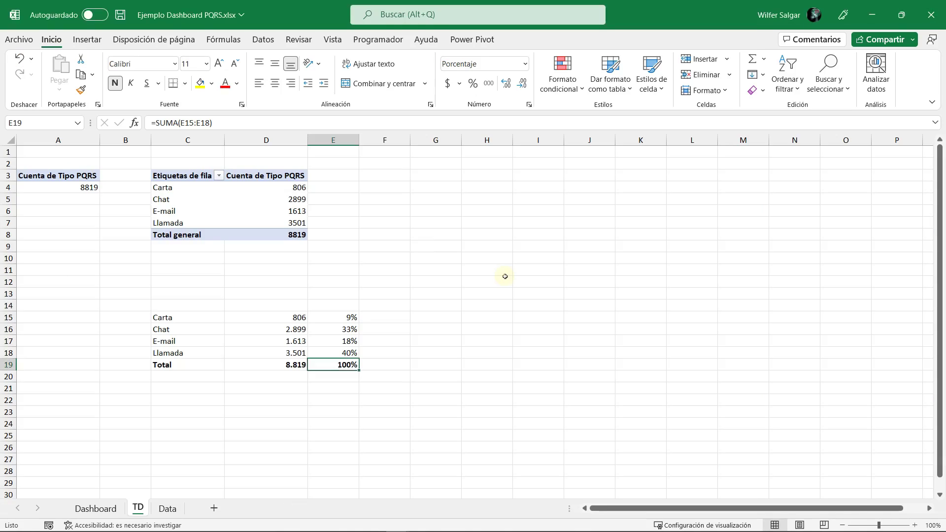
# Step: Enter the remainder formula =1-E15 in F15
pyautogui.press('Up')
pyautogui.press('Up')
pyautogui.press('Up')
pyautogui.press('Up')
pyautogui.press('Right')
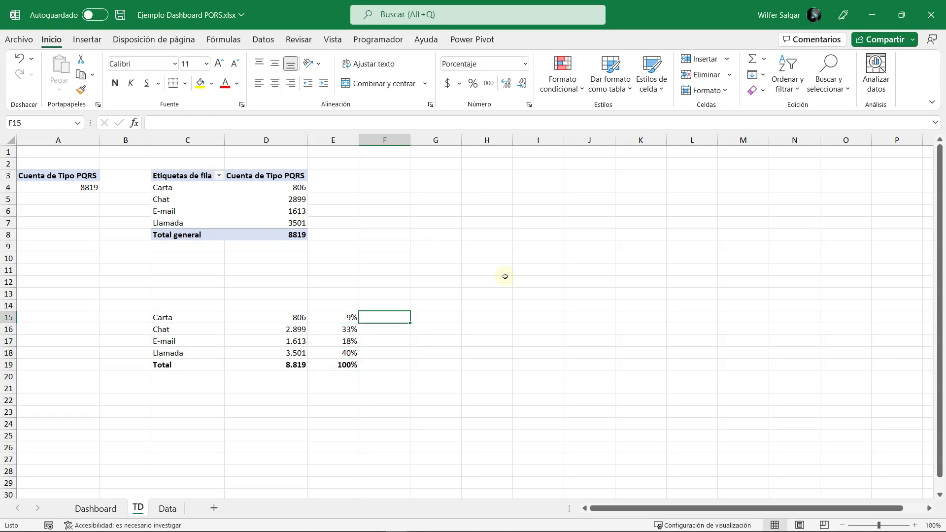
pyautogui.write('=')
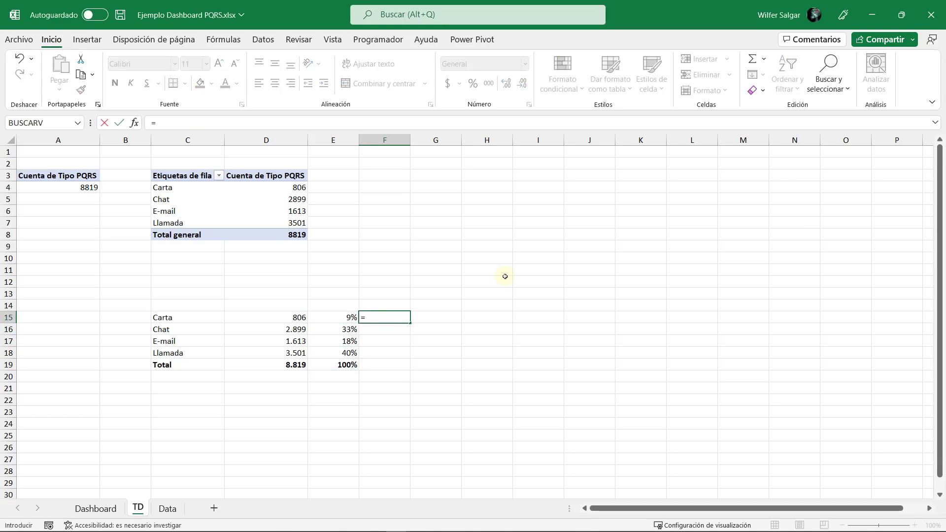
pyautogui.write('100-')
pyautogui.press('Left')
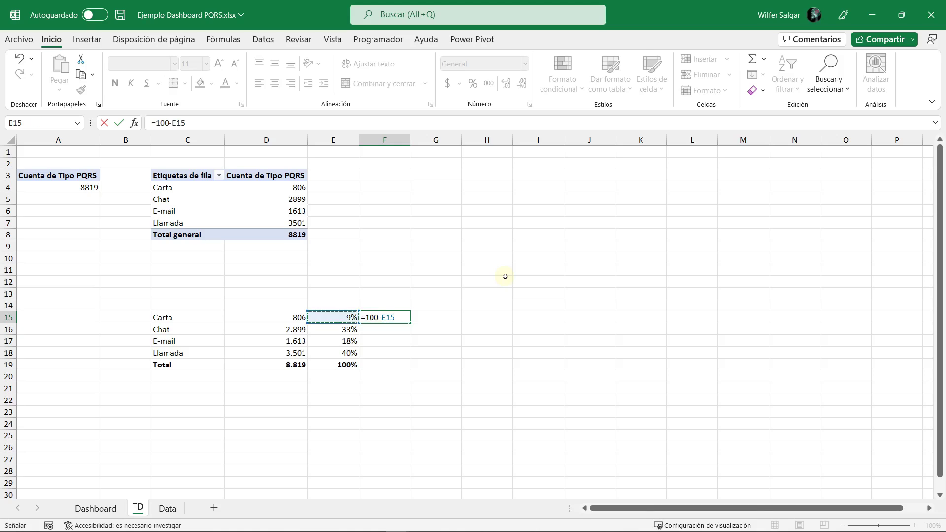
pyautogui.press('Return')
pyautogui.press('Up')
pyautogui.press('F2')
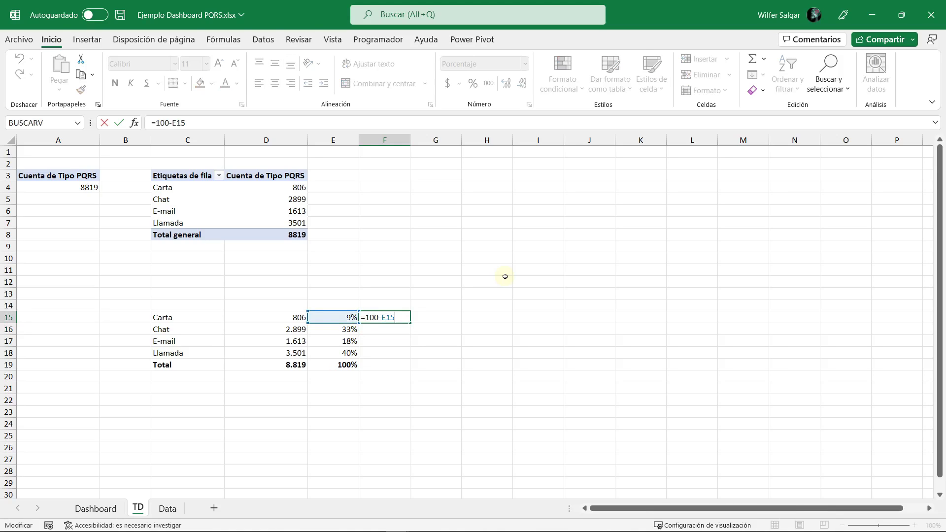
pyautogui.press('Delete')
pyautogui.press('Delete')
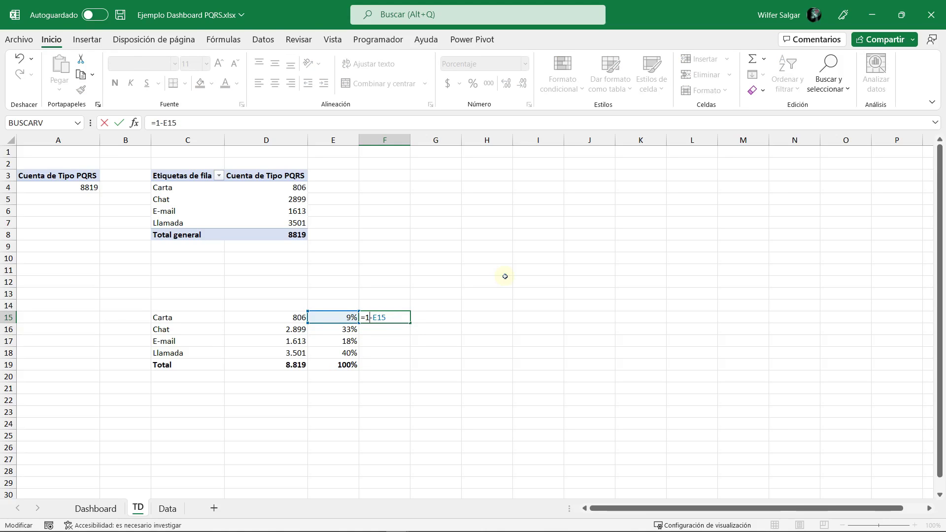
pyautogui.press('Return')
pyautogui.press('Up')
# Step: Copy the remainder formula down to F16:F18
pyautogui.hotkey('ctrl', 'c')
pyautogui.press('Left')
pyautogui.press('Down')
pyautogui.press('Right')
pyautogui.press('Down')
pyautogui.press('Down')
pyautogui.hotkey('shift', 'Up')
pyautogui.hotkey('shift', 'Up')
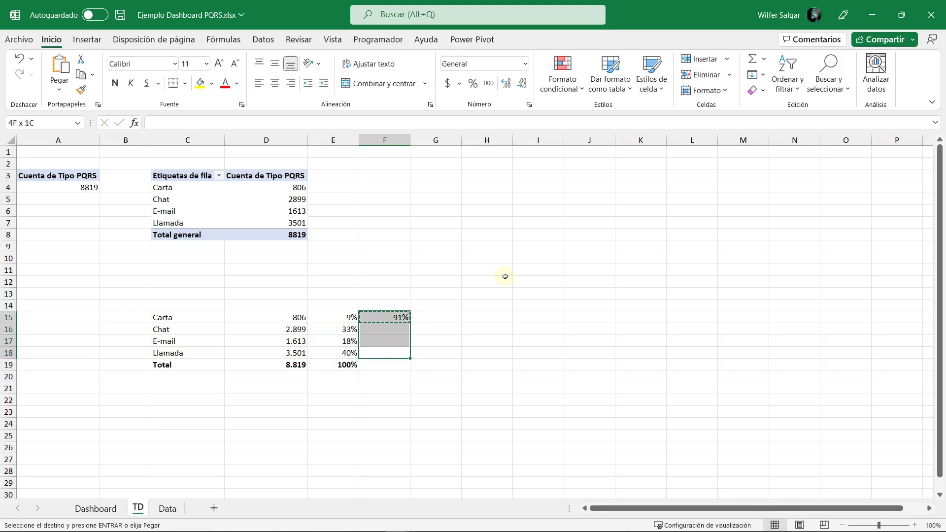
pyautogui.press('Return')
pyautogui.press('Down')
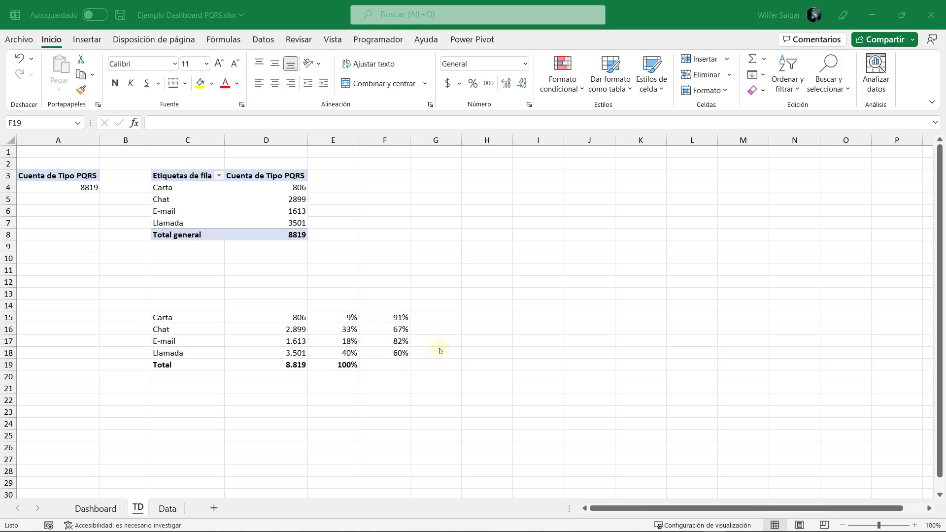
pyautogui.click(411, 334)
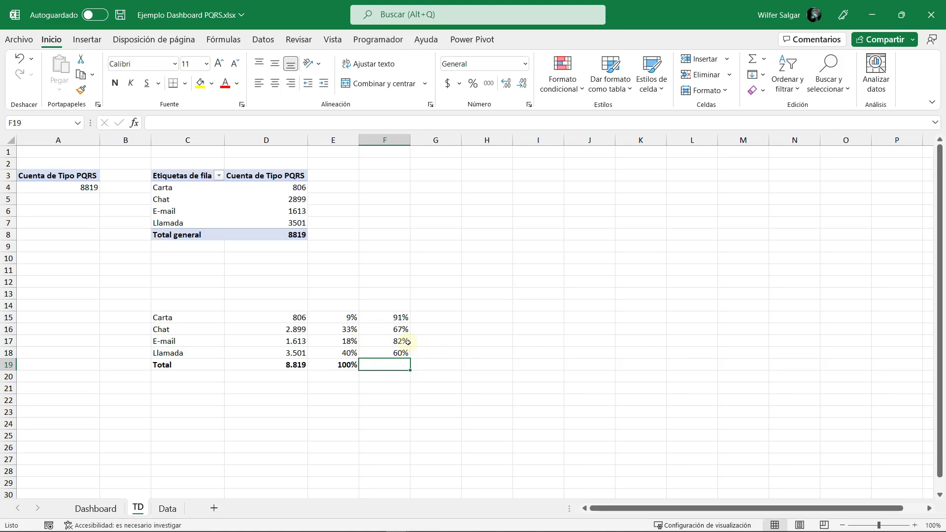
pyautogui.click(197, 318)
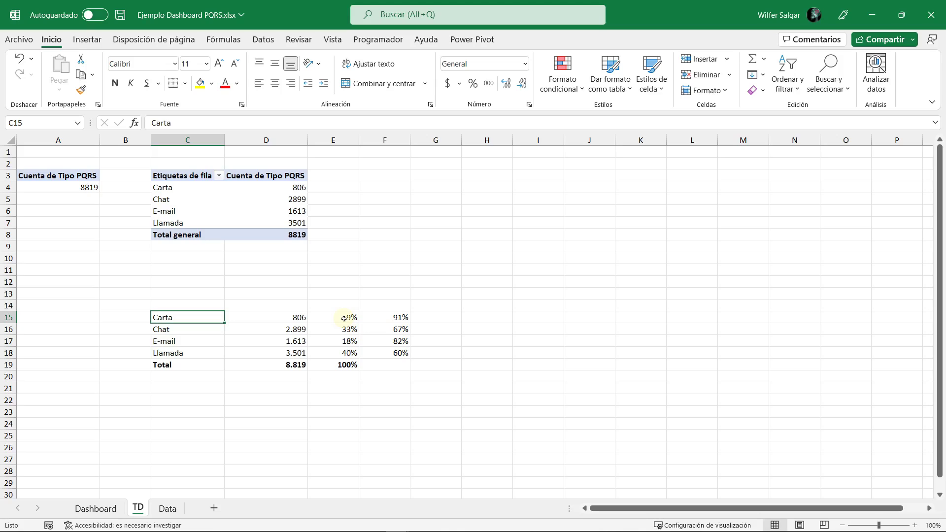
# Step: Insert a doughnut chart of Carta's share and remainder (E15:F15) and paste it onto Dashboard
pyautogui.keyDown('ctrl'); pyautogui.moveTo(344, 319); pyautogui.dragTo(388, 316); pyautogui.keyUp('ctrl')
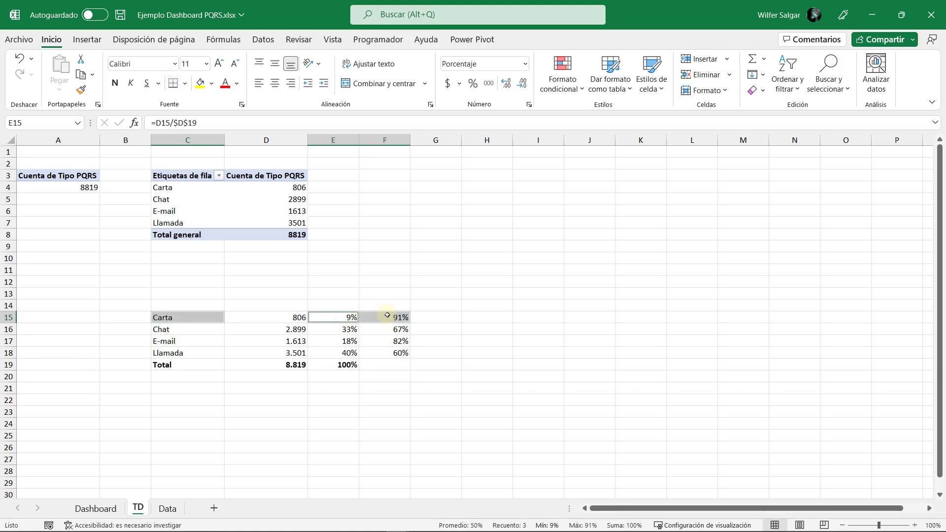
pyautogui.click(87, 39)
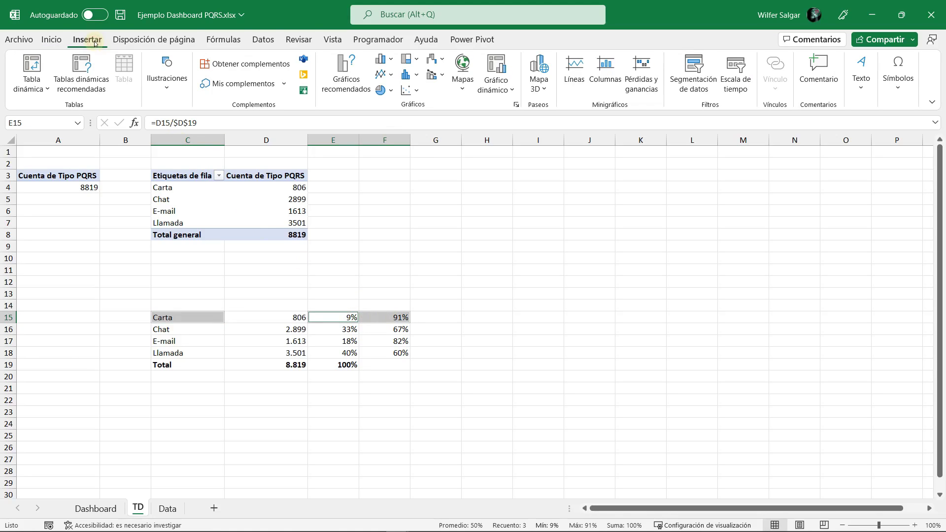
pyautogui.click(389, 90)
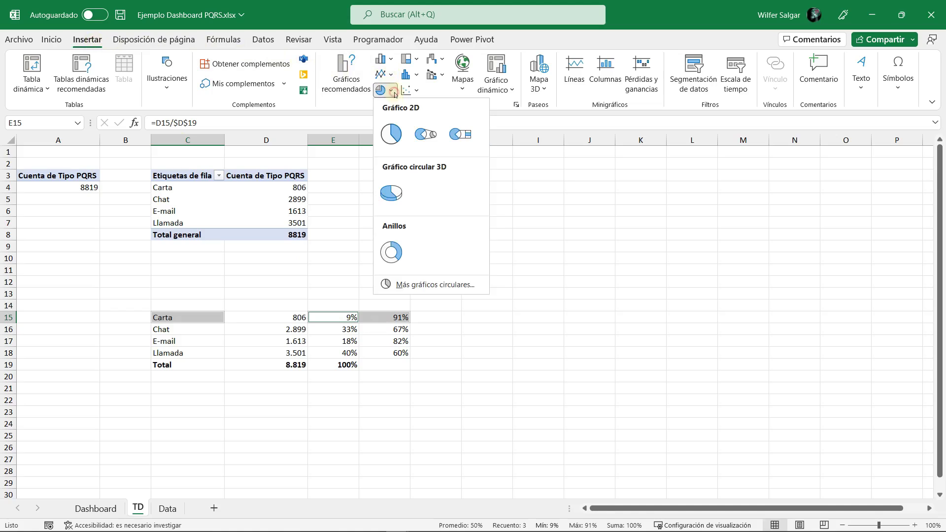
pyautogui.click(389, 246)
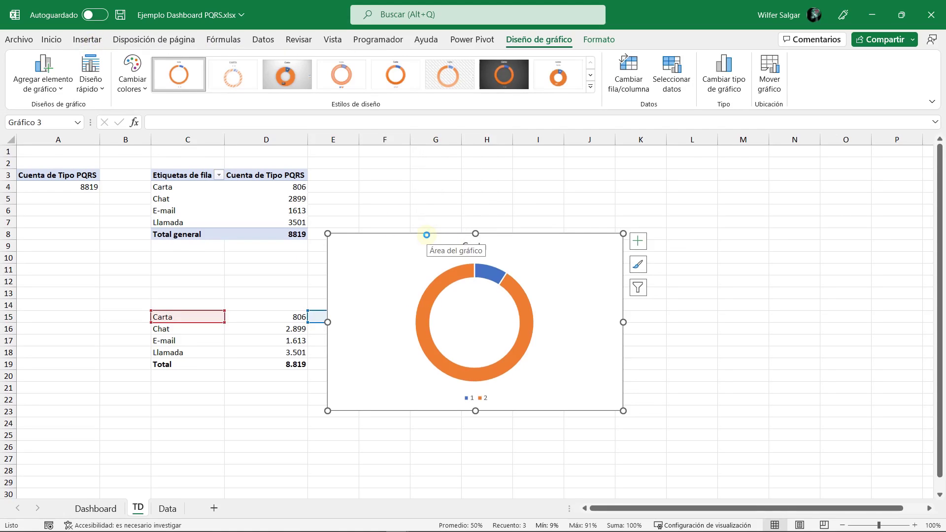
pyautogui.press('Delete')
pyautogui.click(96, 508)
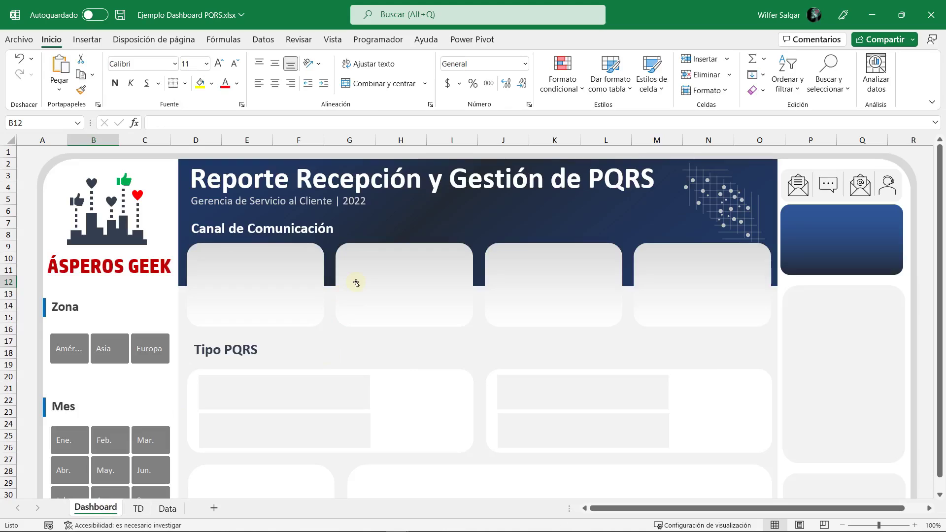
pyautogui.hotkey('ctrl', 'v')
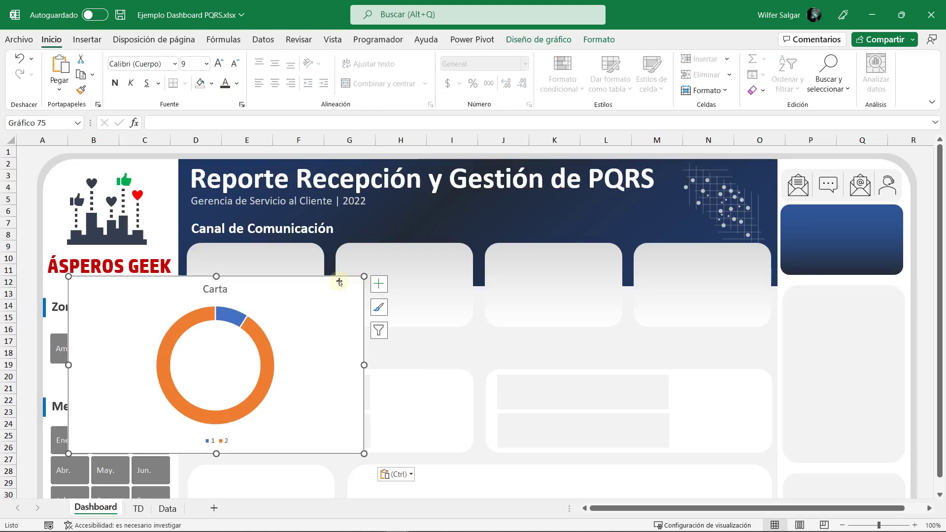
# Step: Move the Carta chart right, remove its fill and outline, and delete its title and legend
pyautogui.moveTo(334, 279); pyautogui.dragTo(583, 279)
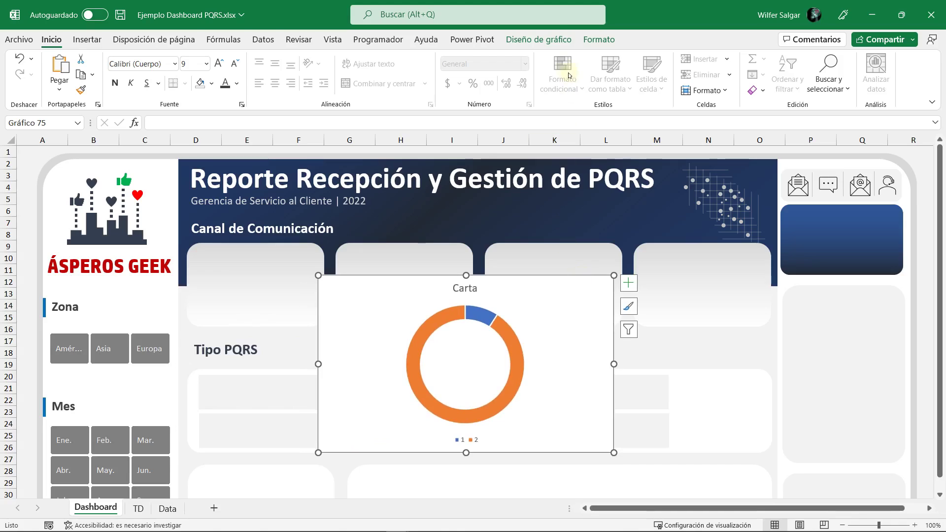
pyautogui.click(599, 40)
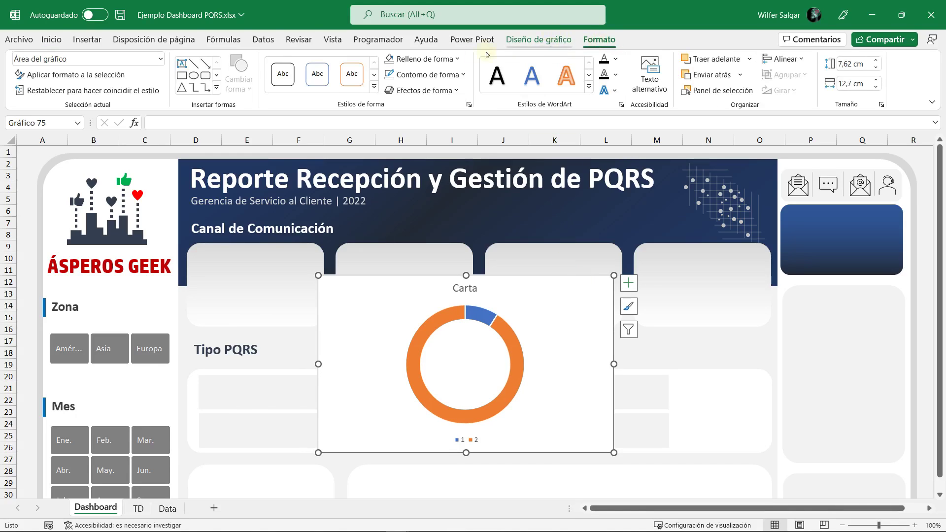
pyautogui.click(422, 59)
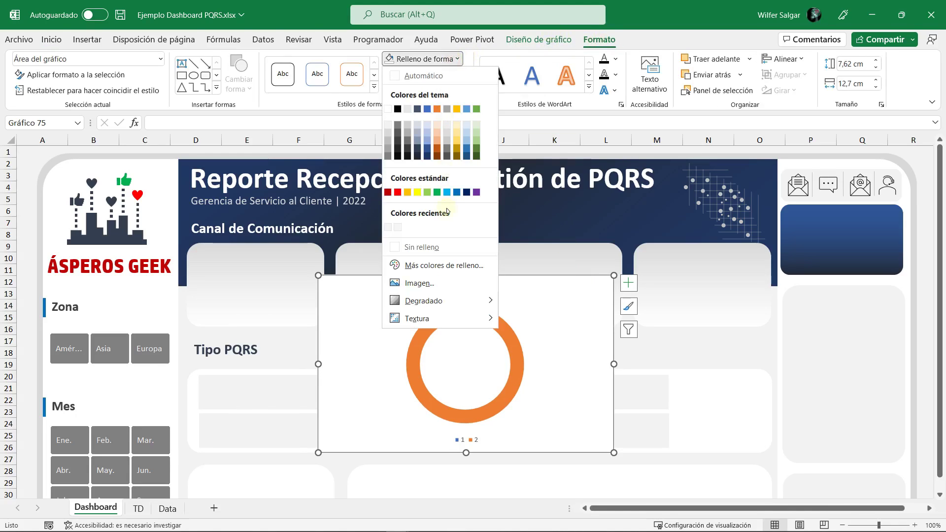
pyautogui.click(431, 247)
pyautogui.click(427, 74)
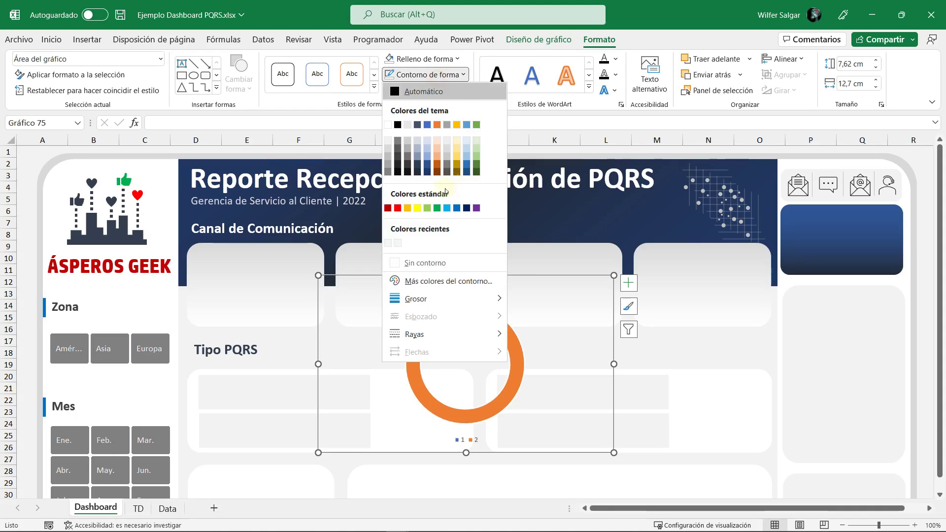
pyautogui.click(423, 263)
pyautogui.click(471, 292)
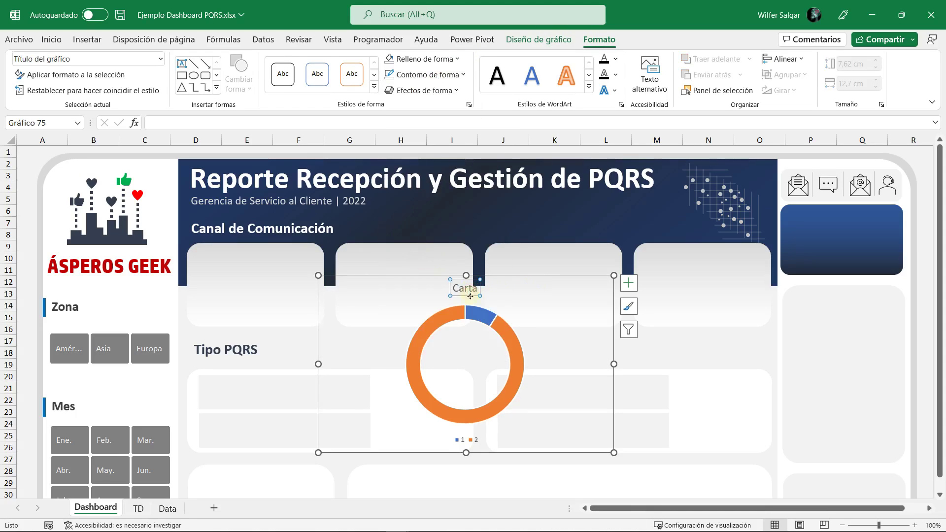
pyautogui.press('Delete')
pyautogui.click(472, 440)
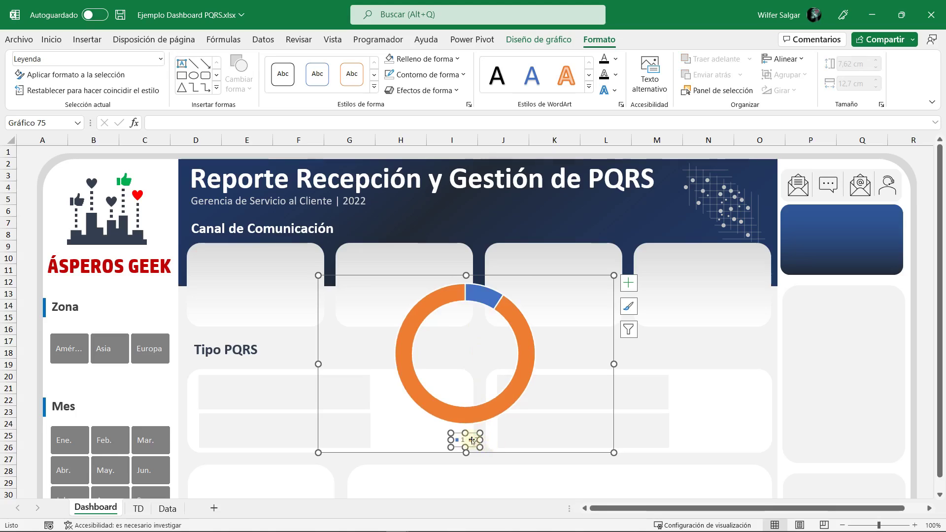
pyautogui.press('Delete')
# Step: Enlarge the donut's plot area and open formatting for the blue Carta segment
pyautogui.click(531, 306)
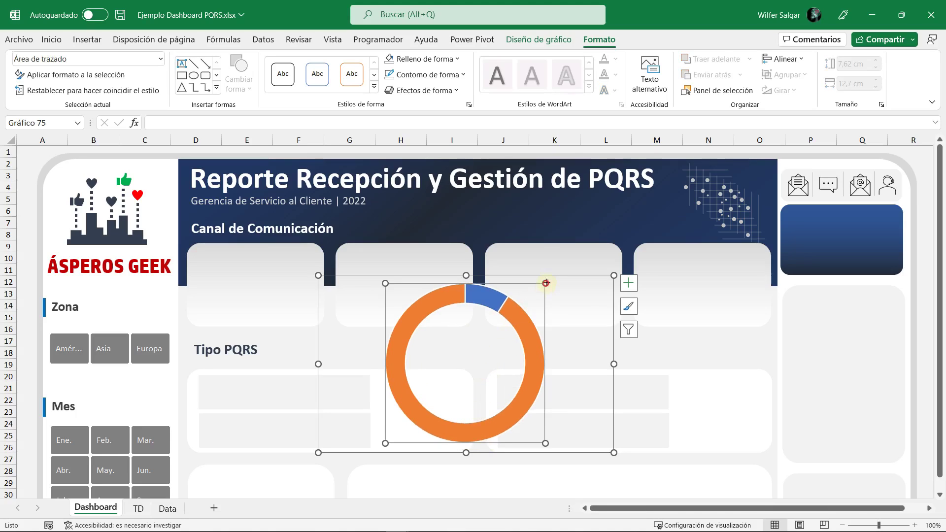
pyautogui.moveTo(546, 283); pyautogui.dragTo(552, 276)
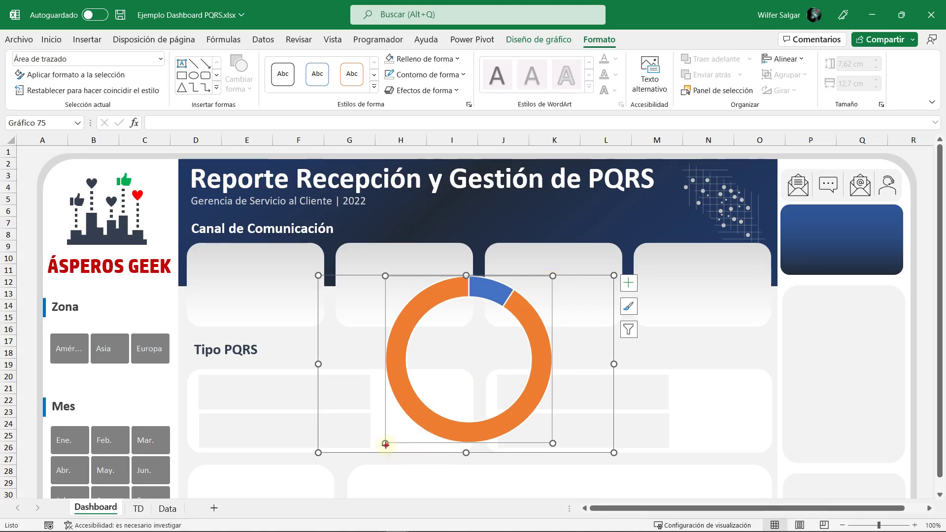
pyautogui.moveTo(386, 444); pyautogui.dragTo(378, 451)
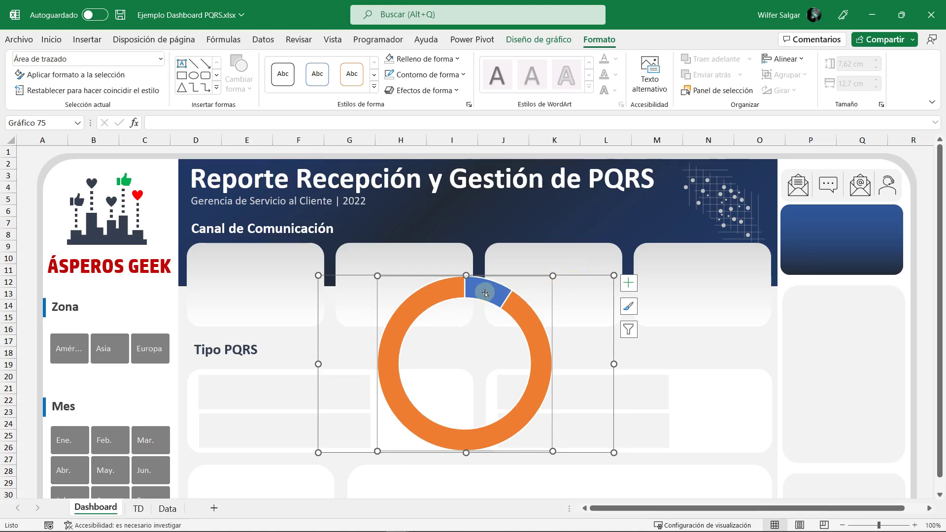
pyautogui.click(485, 294)
pyautogui.click(487, 295)
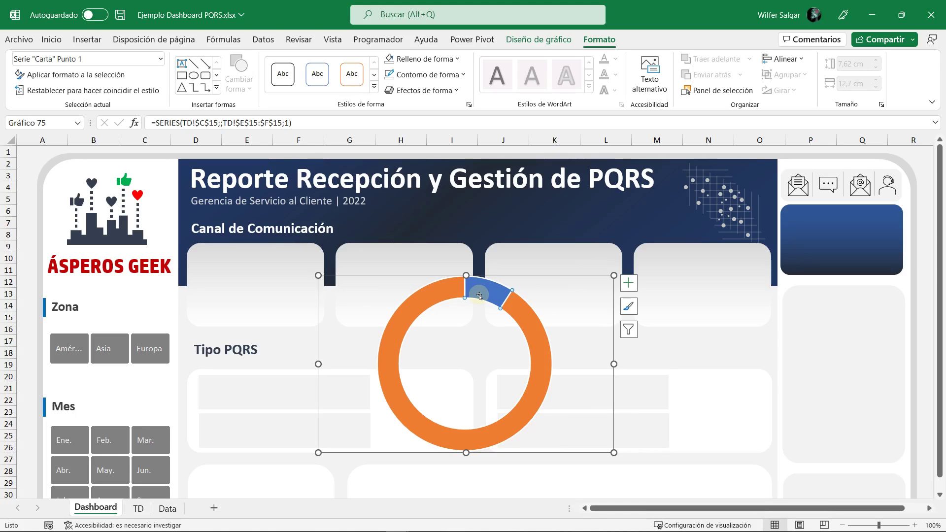
pyautogui.doubleClick(479, 295)
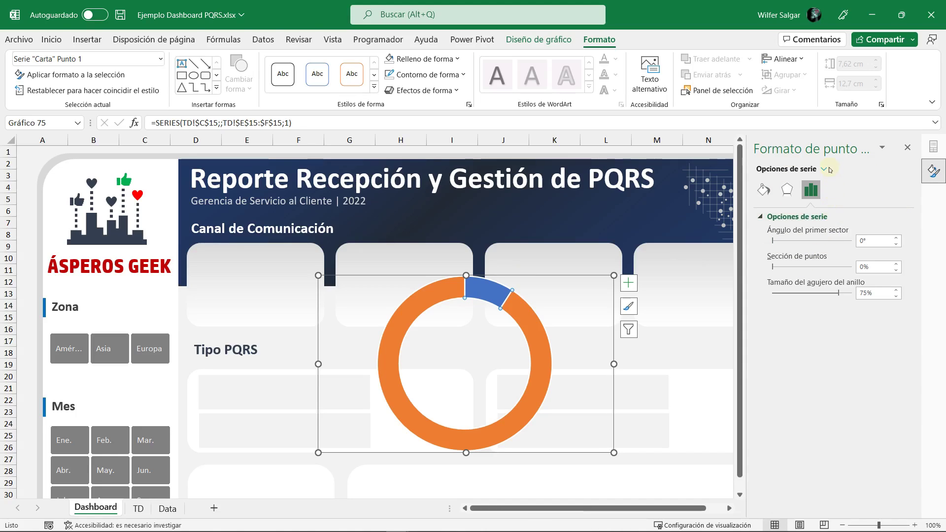
# Step: Give the Carta share segment a solid light blue fill
pyautogui.click(764, 190)
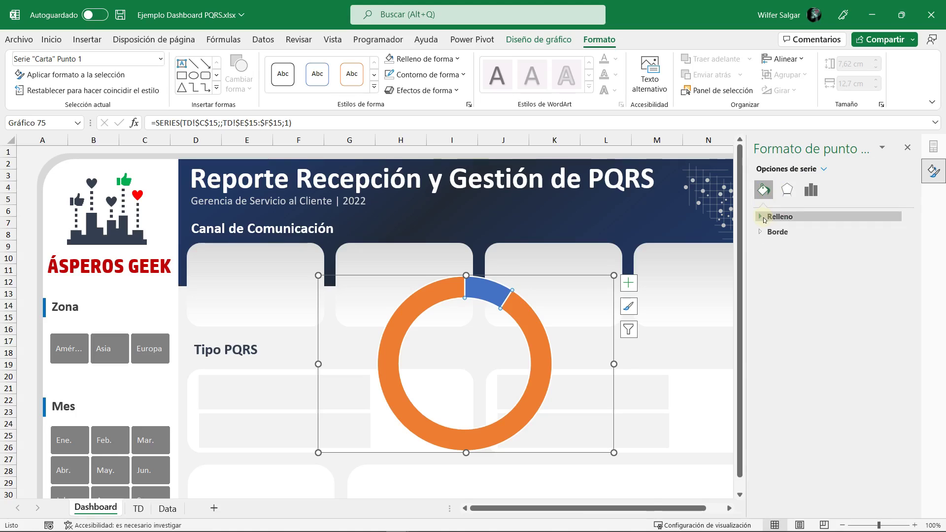
pyautogui.click(764, 217)
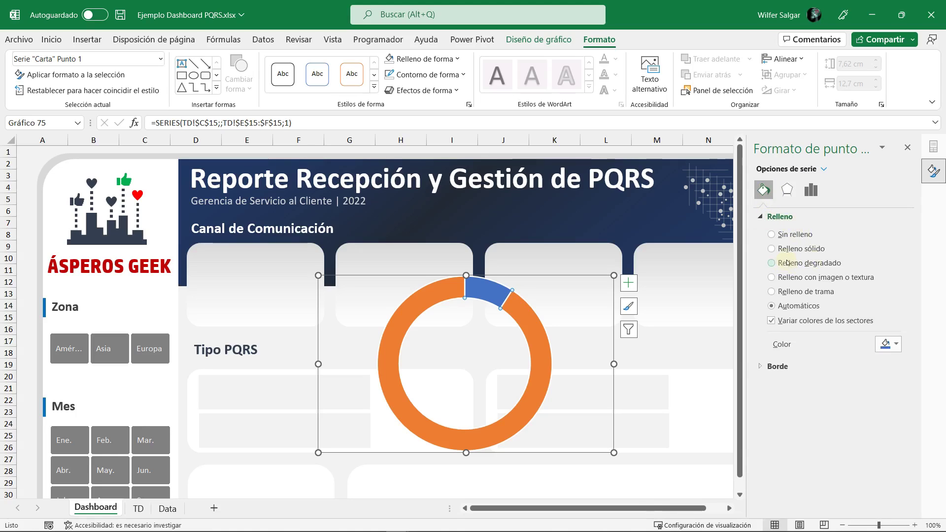
pyautogui.click(893, 344)
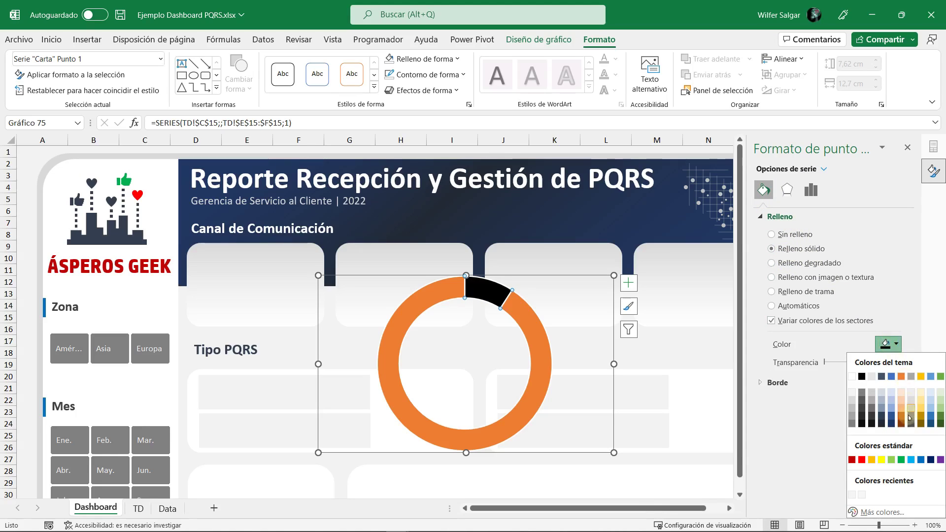
pyautogui.click(912, 460)
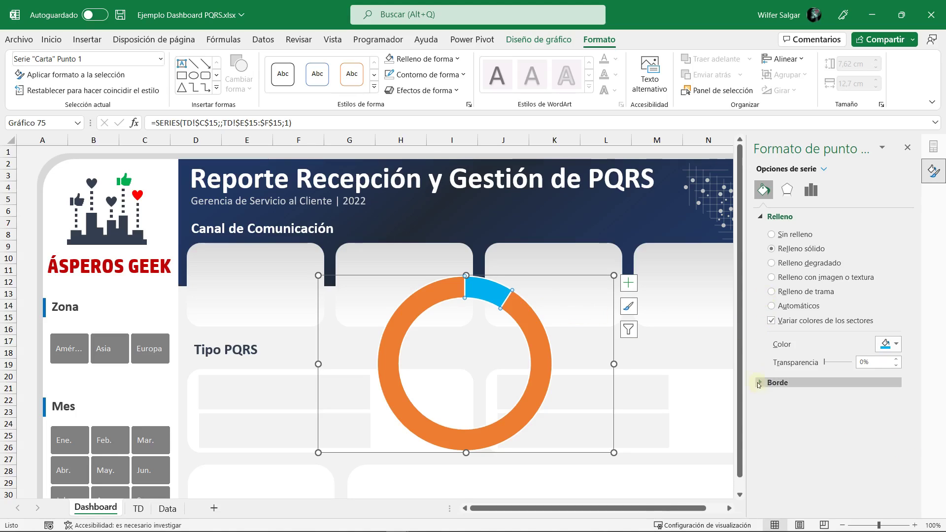
pyautogui.click(778, 383)
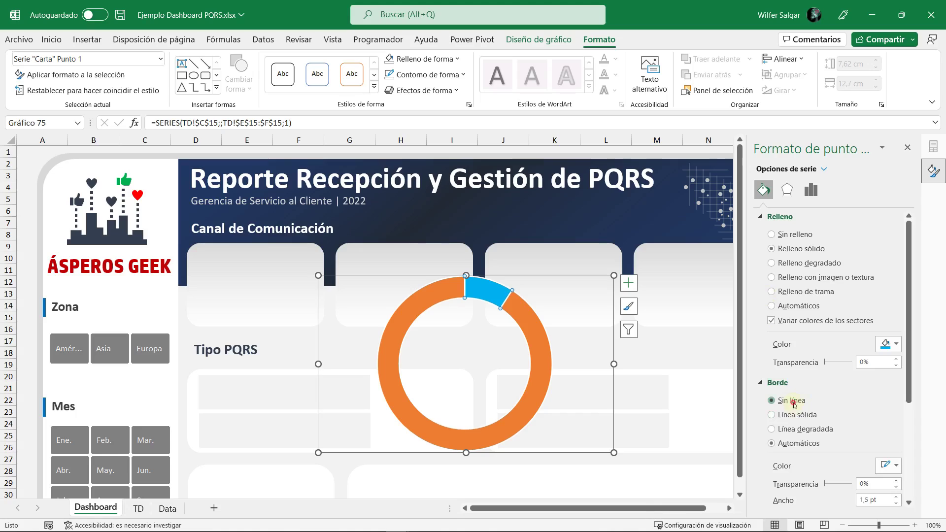
# Step: Make the remainder segment solid light grey with no border, and shrink the chart onto the Carta card
pyautogui.click(532, 321)
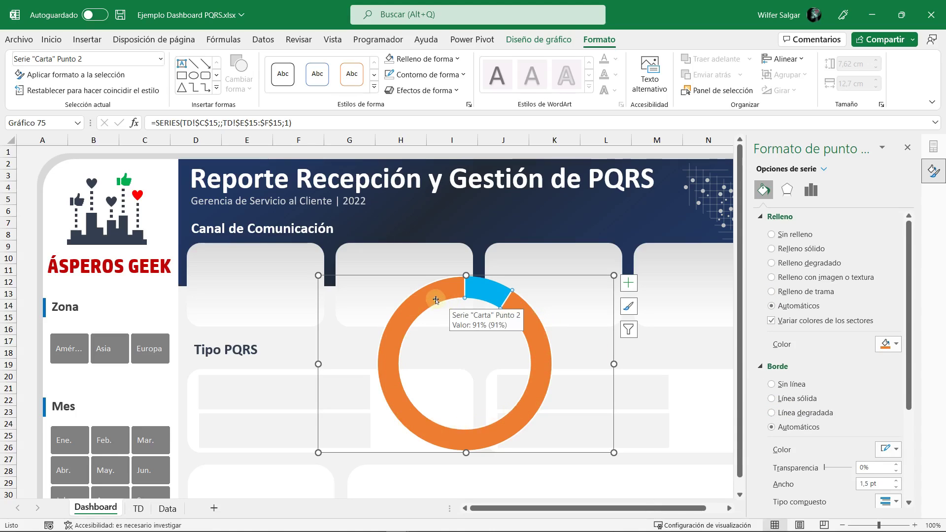
pyautogui.click(792, 249)
pyautogui.click(897, 345)
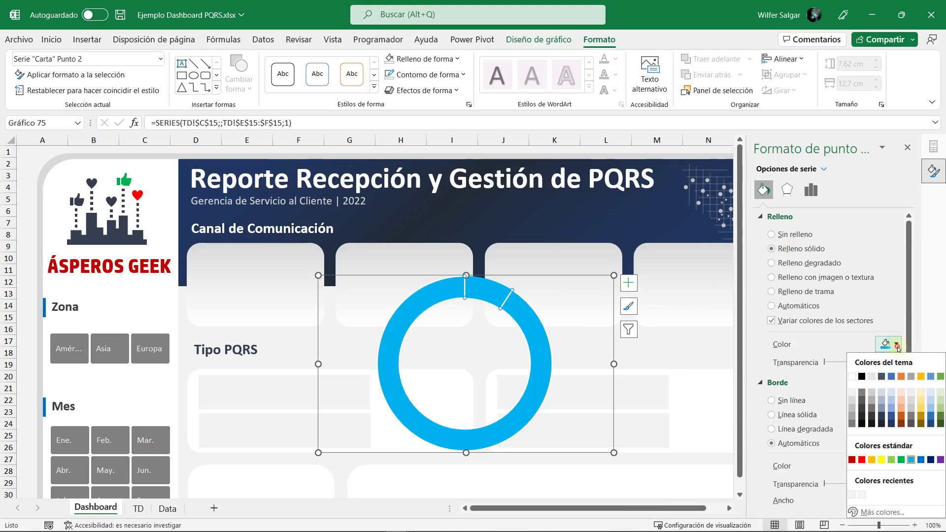
pyautogui.click(852, 410)
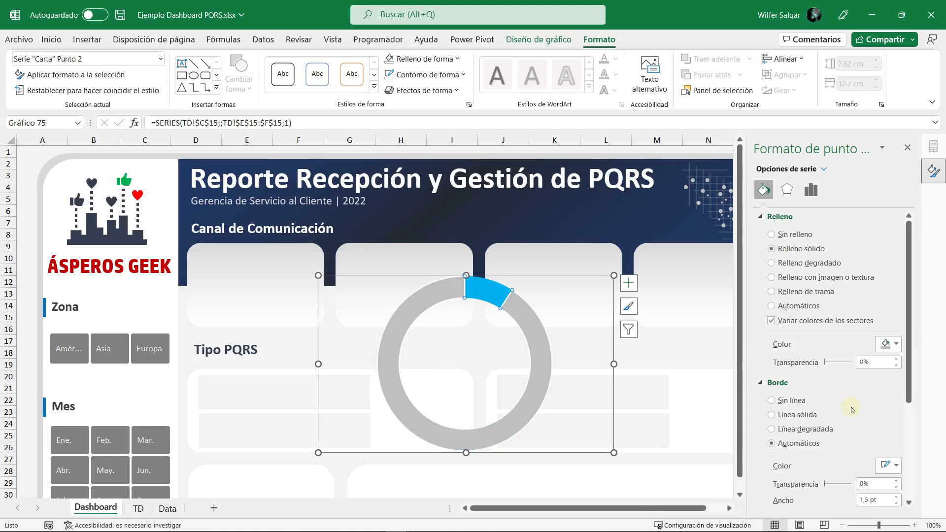
pyautogui.click(790, 402)
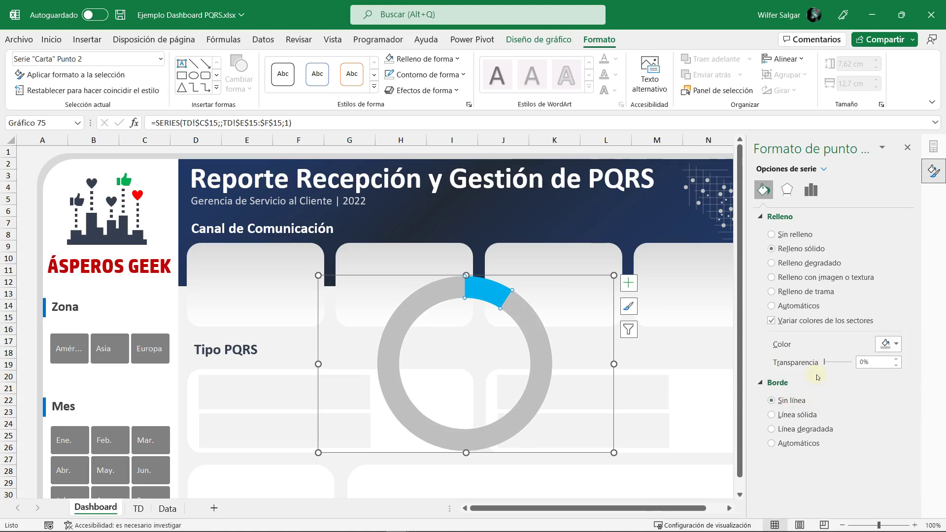
pyautogui.click(889, 344)
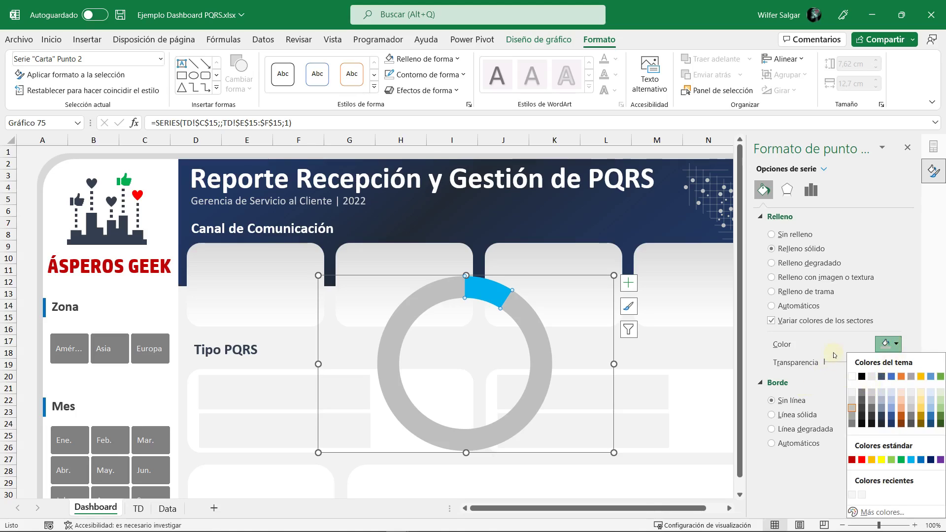
pyautogui.click(853, 401)
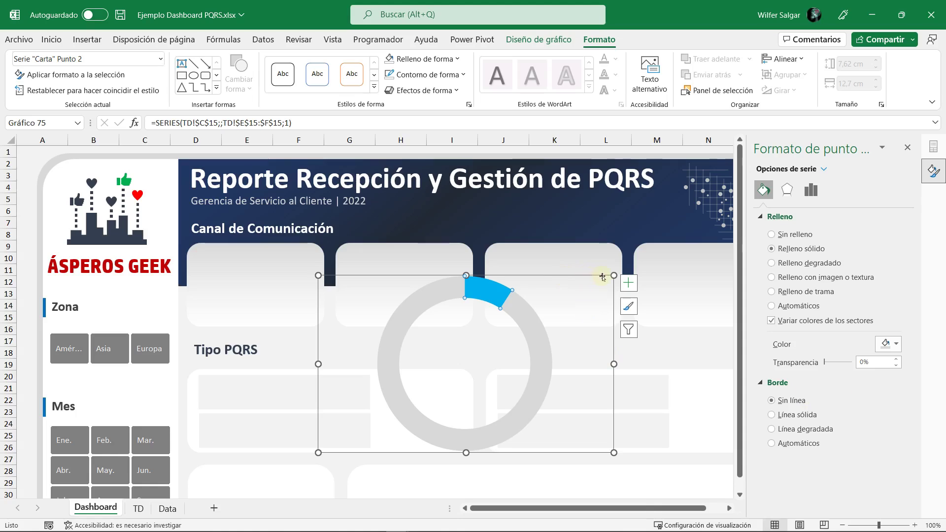
pyautogui.moveTo(614, 275)
pyautogui.mouseDown()
pyautogui.moveTo(519, 341)
pyautogui.moveTo(300, 245)
pyautogui.mouseUp()
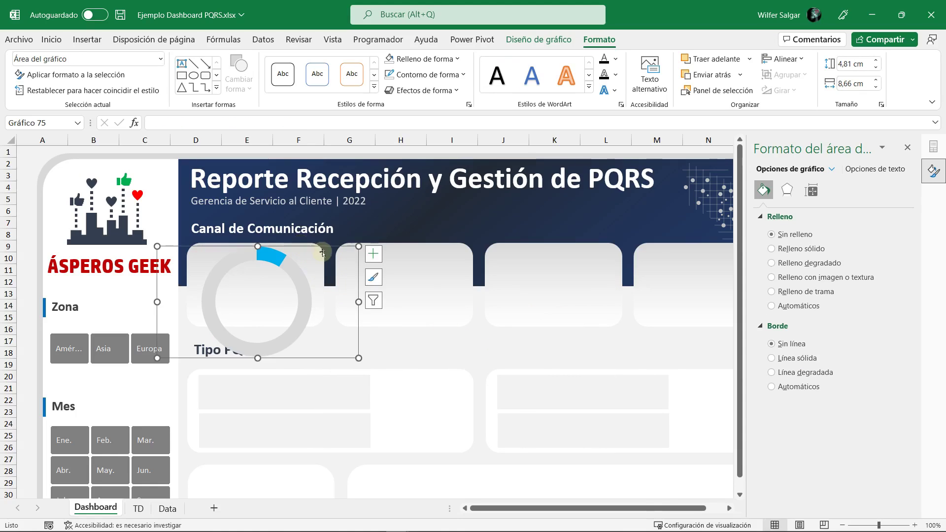
pyautogui.click(301, 323)
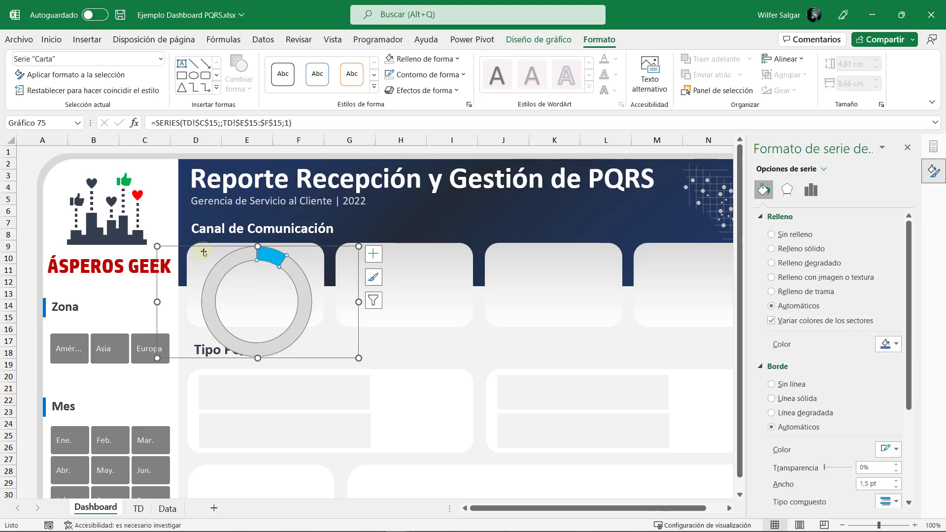
# Step: Set the doughnut hole size to 85% and shrink the chart to fit inside the card
pyautogui.click(811, 189)
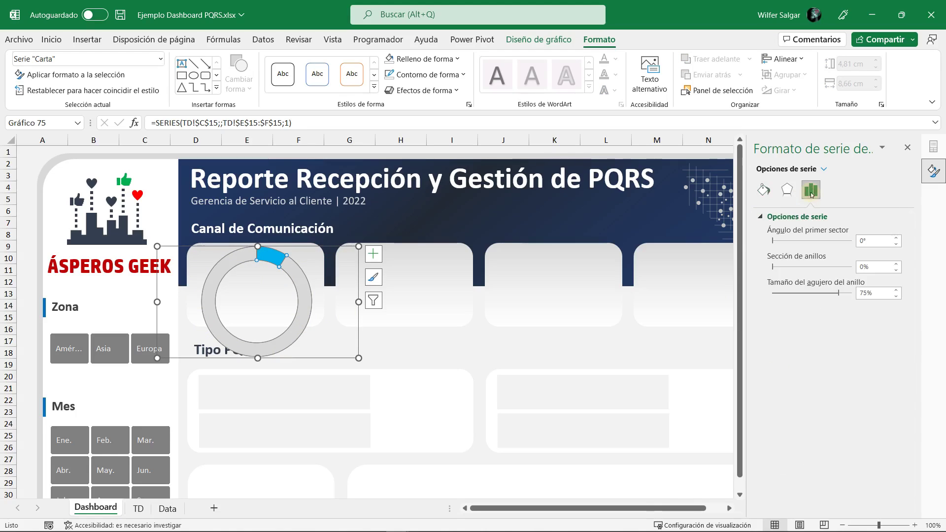
pyautogui.click(878, 295)
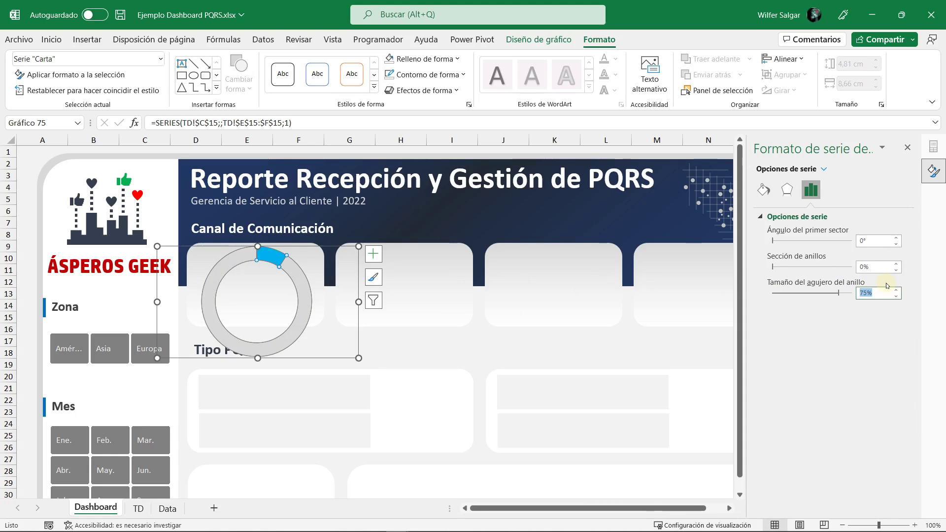
pyautogui.write('85')
pyautogui.press('Return')
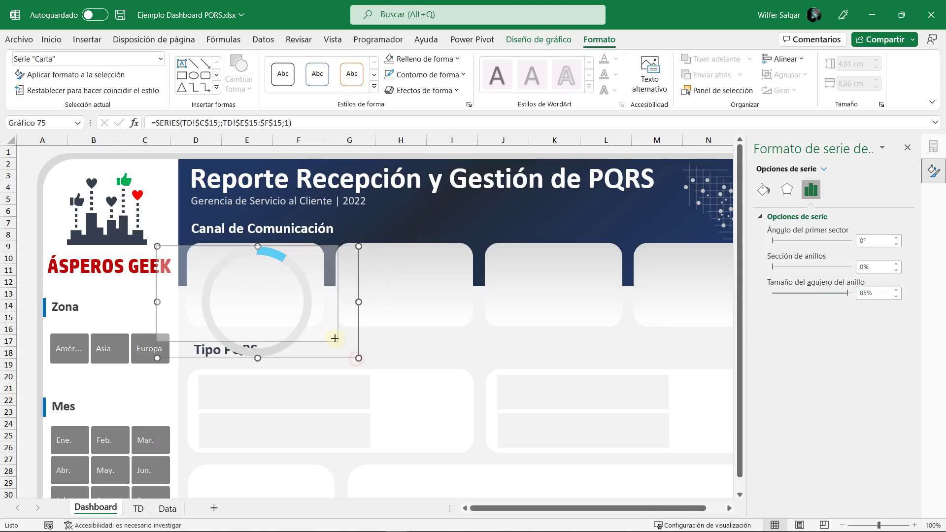
pyautogui.moveTo(359, 359)
pyautogui.mouseDown()
pyautogui.moveTo(302, 321)
pyautogui.moveTo(297, 300)
pyautogui.mouseUp()
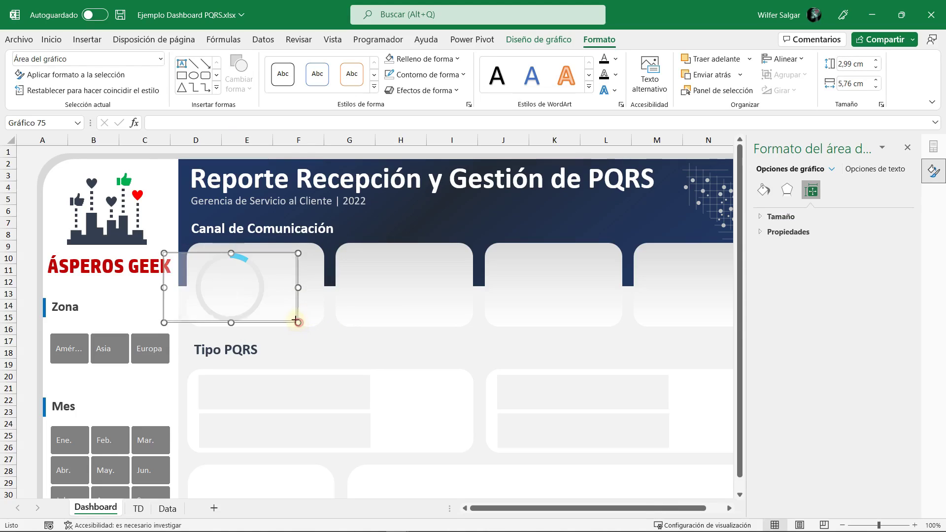
pyautogui.moveTo(299, 323); pyautogui.dragTo(293, 317)
# Step: Change the hole size to 80%, check the card, and return to the TD sheet
pyautogui.click(252, 306)
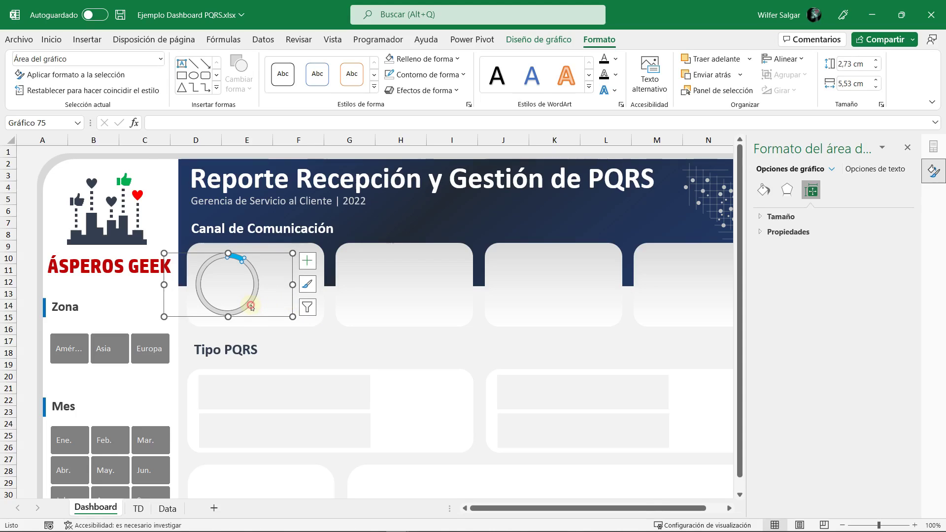
pyautogui.doubleClick(875, 293)
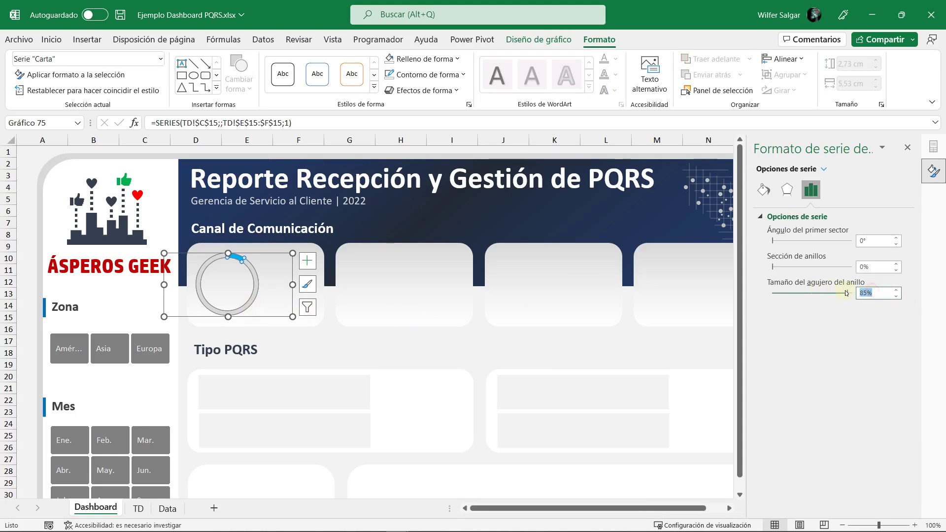
pyautogui.write('80')
pyautogui.press('Return')
pyautogui.click(296, 375)
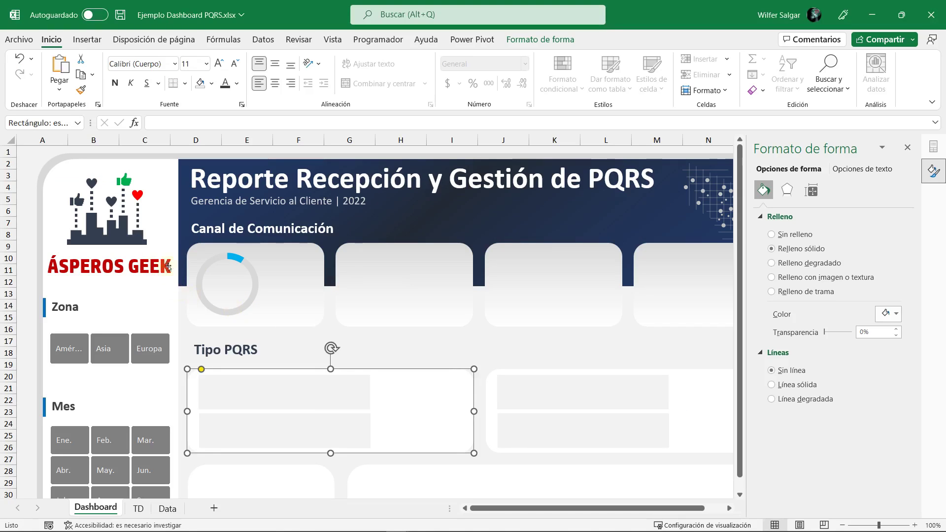
pyautogui.click(260, 270)
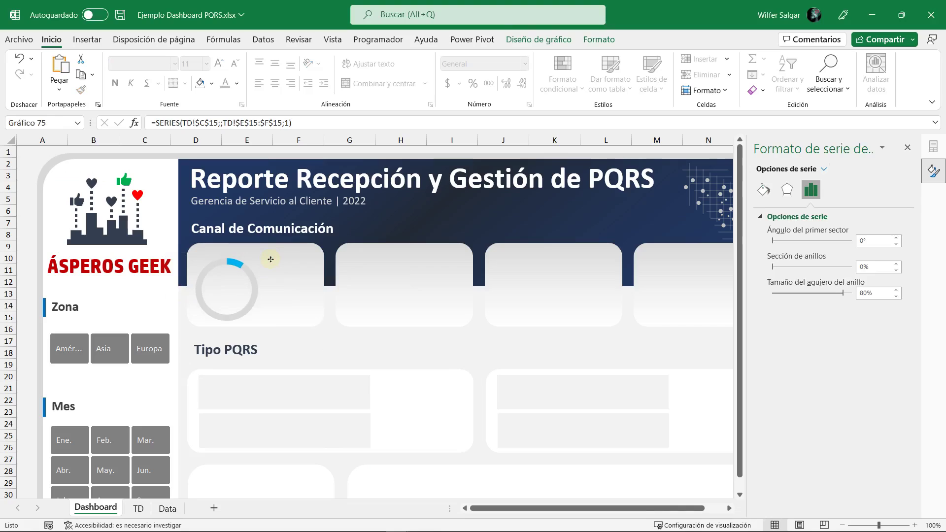
pyautogui.click(272, 260)
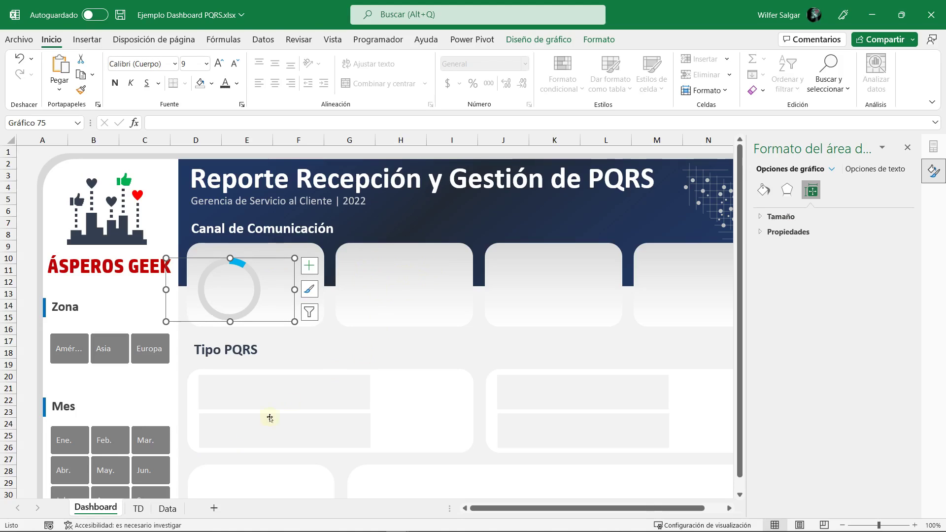
pyautogui.click(138, 508)
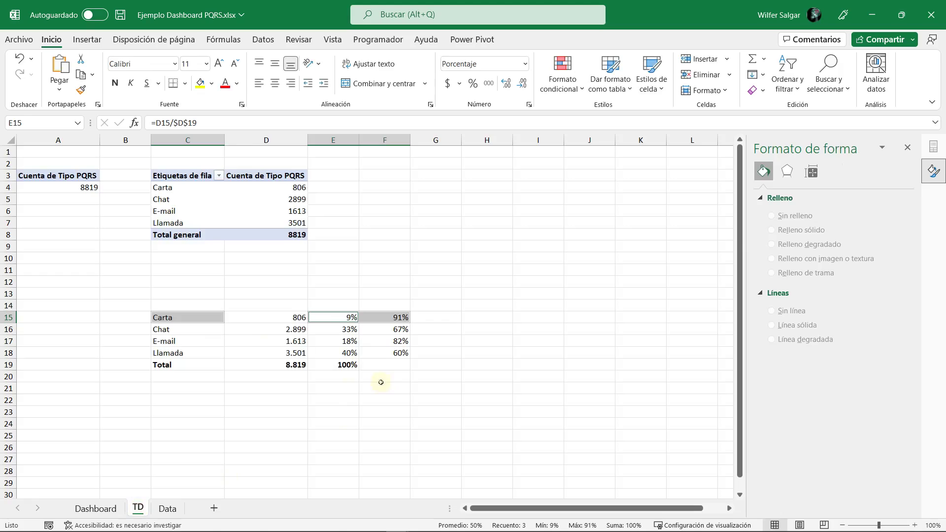
# Step: Create a doughnut chart of Chat's percentages (C16, E16:F16) and paste it onto Dashboard
pyautogui.click(169, 330)
pyautogui.moveTo(341, 331); pyautogui.dragTo(394, 332)
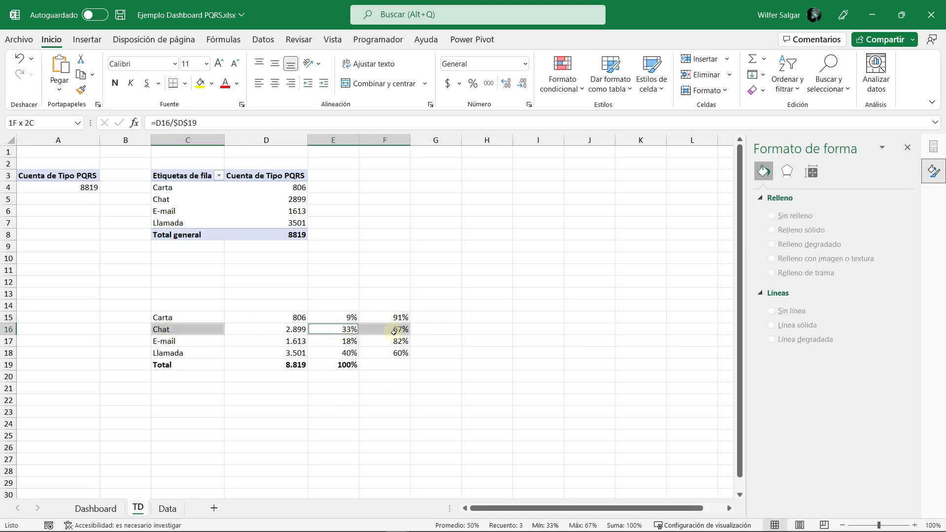
pyautogui.click(212, 330)
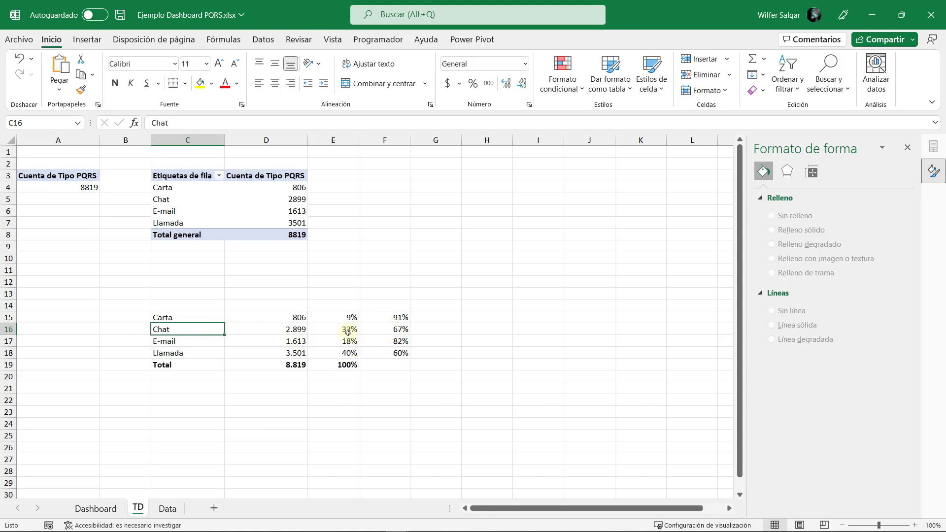
pyautogui.moveTo(339, 330); pyautogui.dragTo(392, 331)
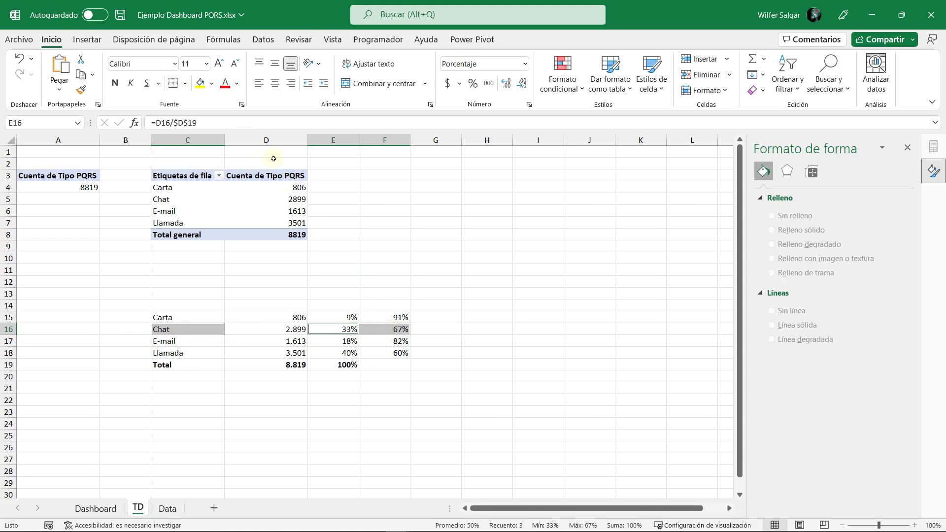
pyautogui.click(87, 40)
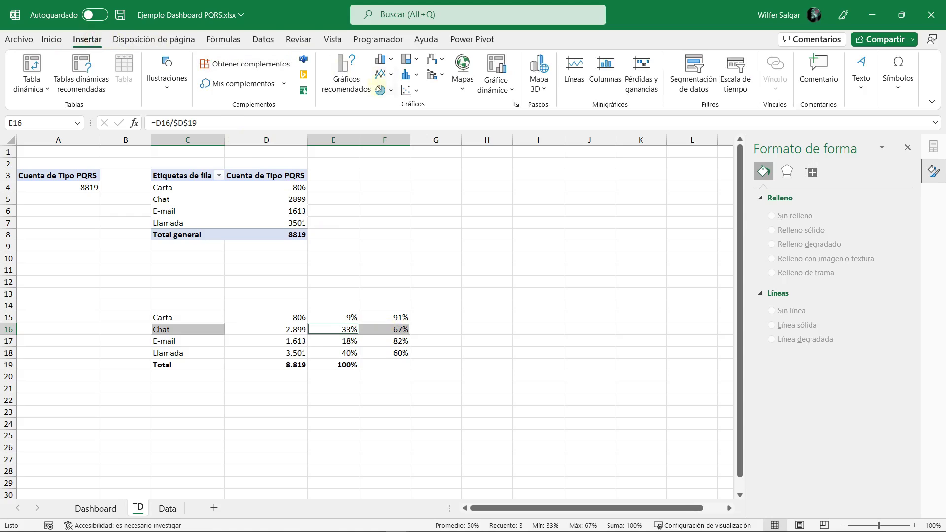
pyautogui.click(394, 94)
pyautogui.click(394, 252)
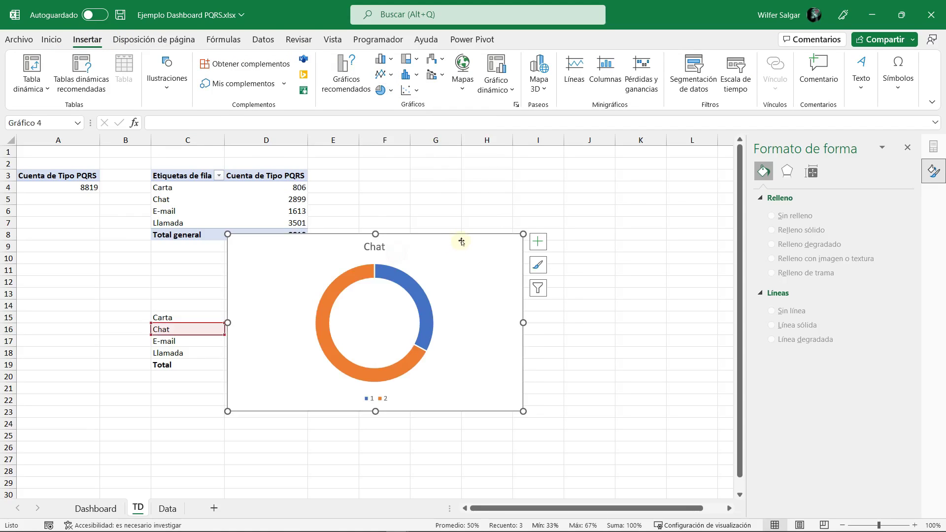
pyautogui.hotkey('ctrl', 'z')
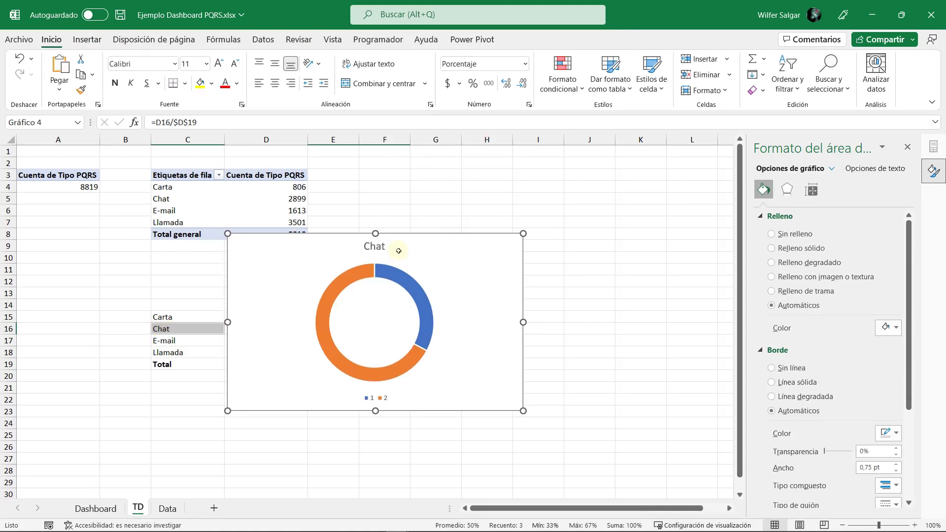
pyautogui.click(96, 509)
pyautogui.hotkey('ctrl', 'v')
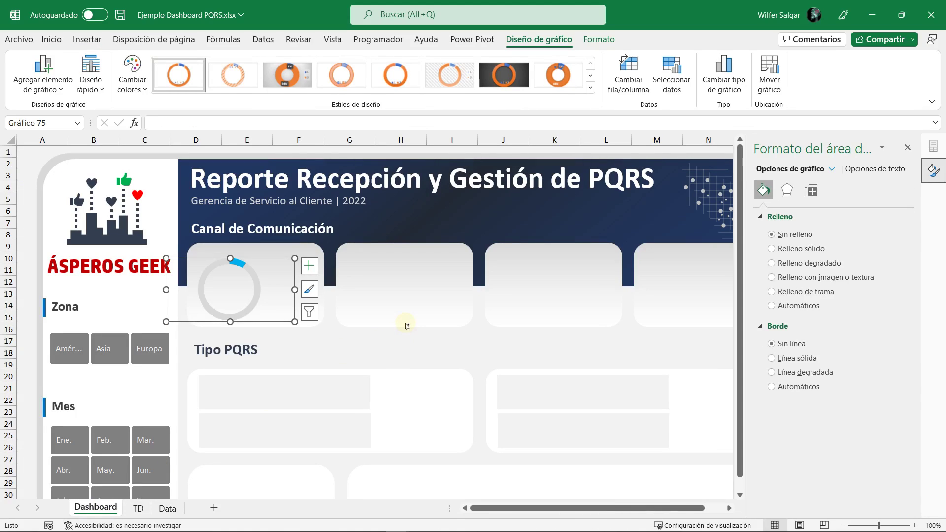
pyautogui.click(405, 324)
pyautogui.hotkey('ctrl', 'v')
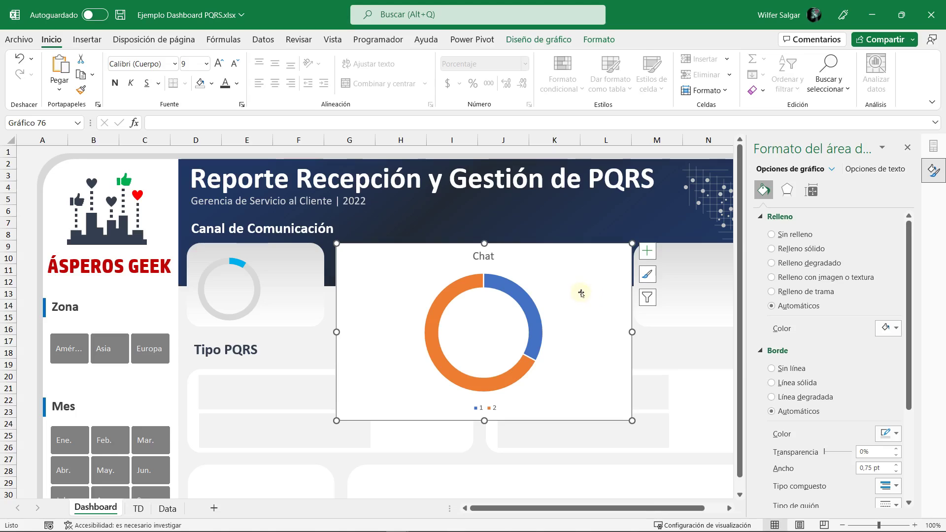
# Step: Apply the Carta donut's formatting to the Chat chart via Paste Special > Formats
pyautogui.click(262, 290)
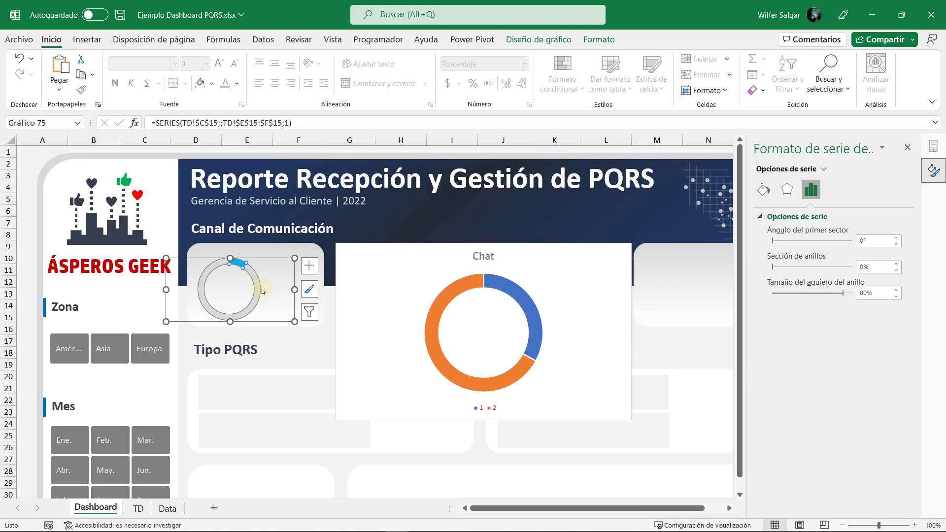
pyautogui.click(265, 261)
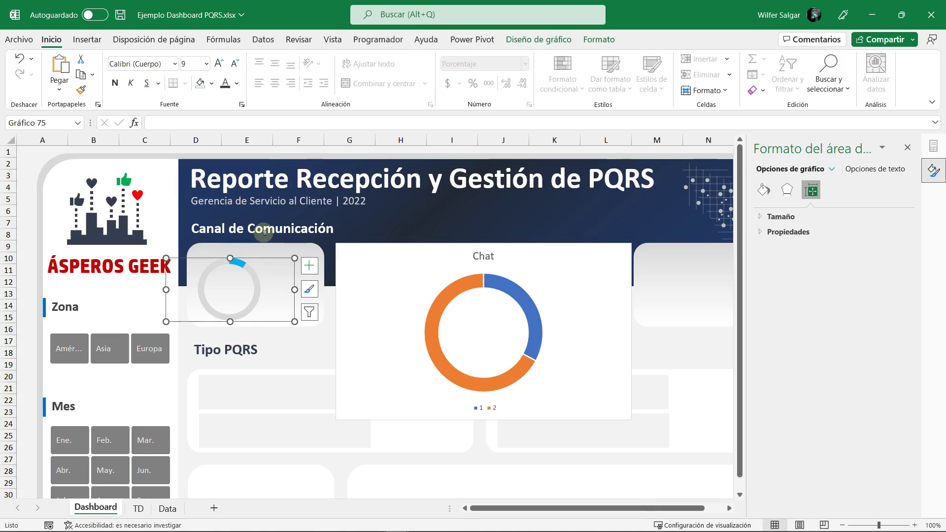
pyautogui.click(394, 259)
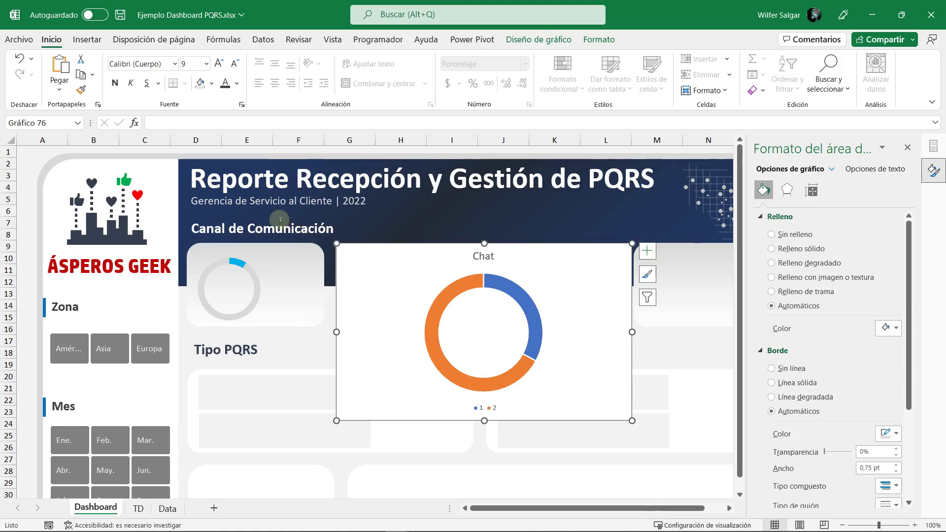
pyautogui.click(59, 90)
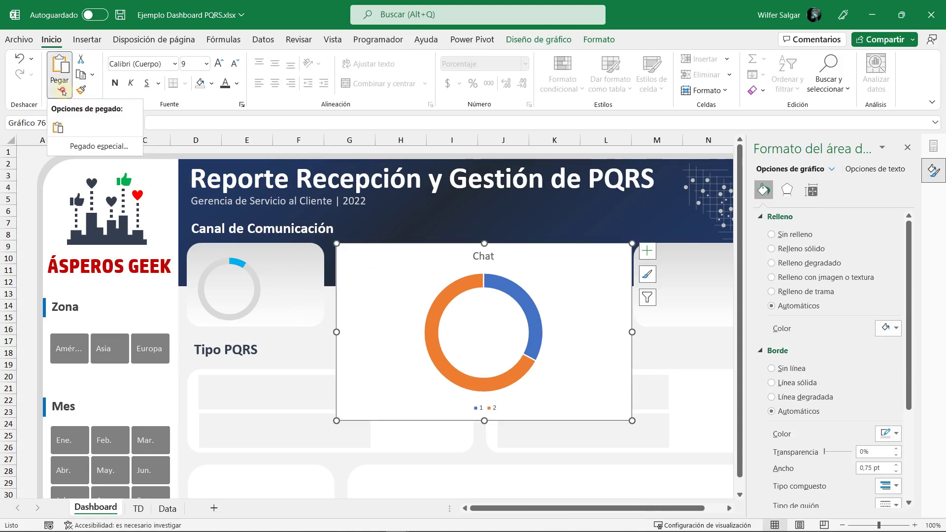
pyautogui.click(83, 146)
pyautogui.click(551, 316)
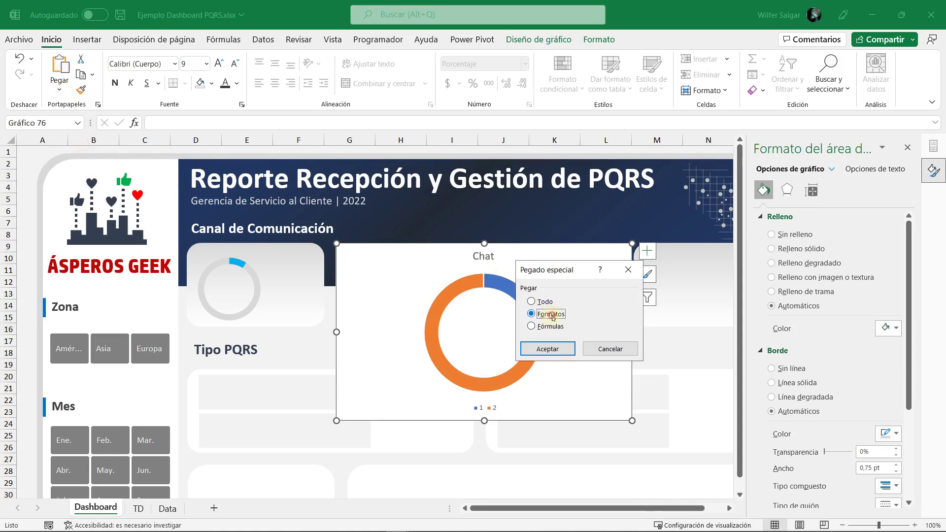
pyautogui.click(547, 349)
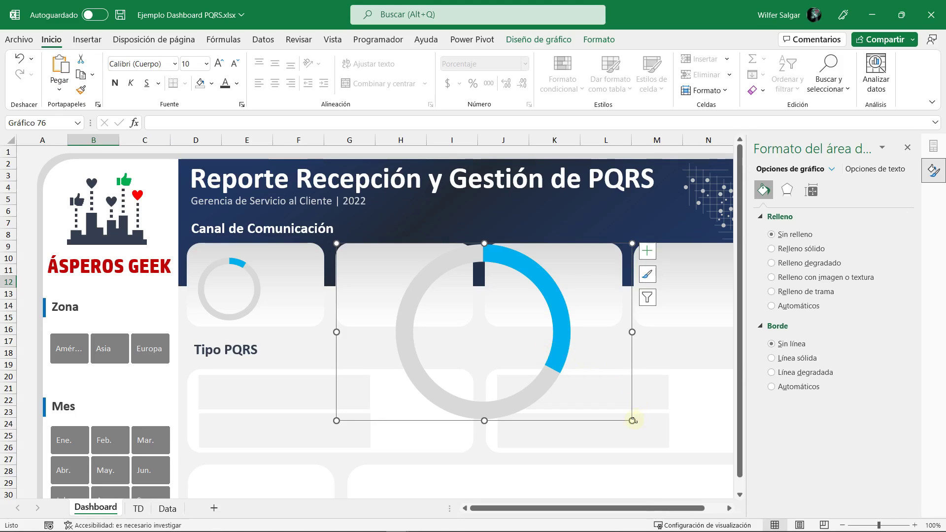
# Step: Resize the Chat donut chart to 2,73 cm high by 5,53 cm wide
pyautogui.moveTo(632, 420); pyautogui.dragTo(451, 321)
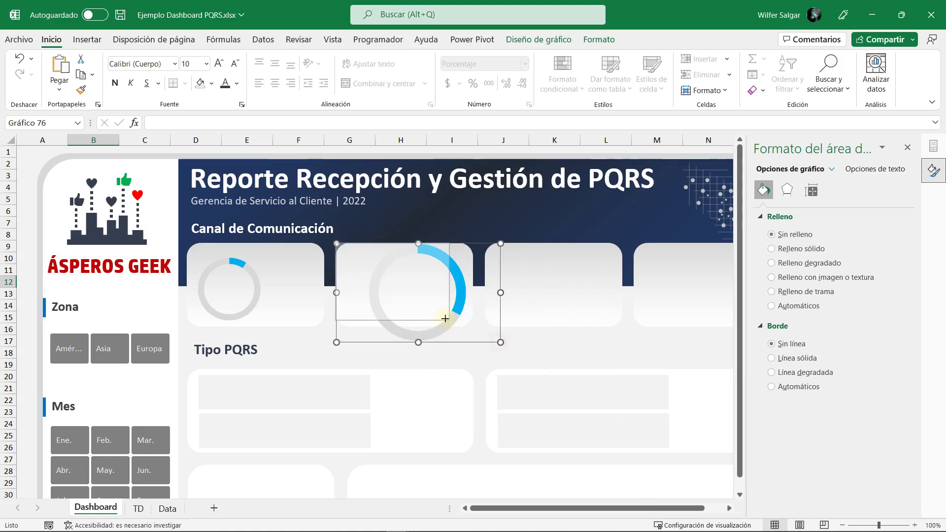
pyautogui.click(277, 265)
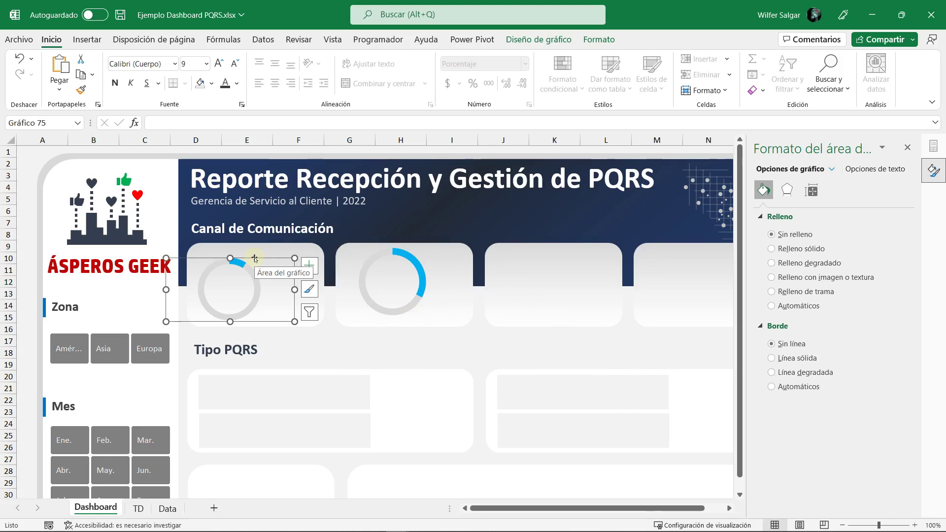
pyautogui.click(542, 39)
pyautogui.click(599, 39)
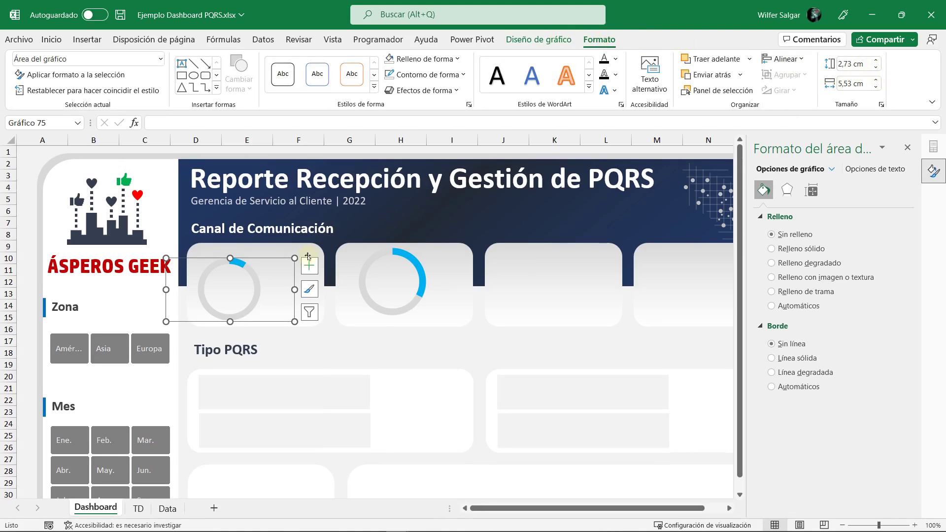
pyautogui.click(427, 277)
pyautogui.click(864, 64)
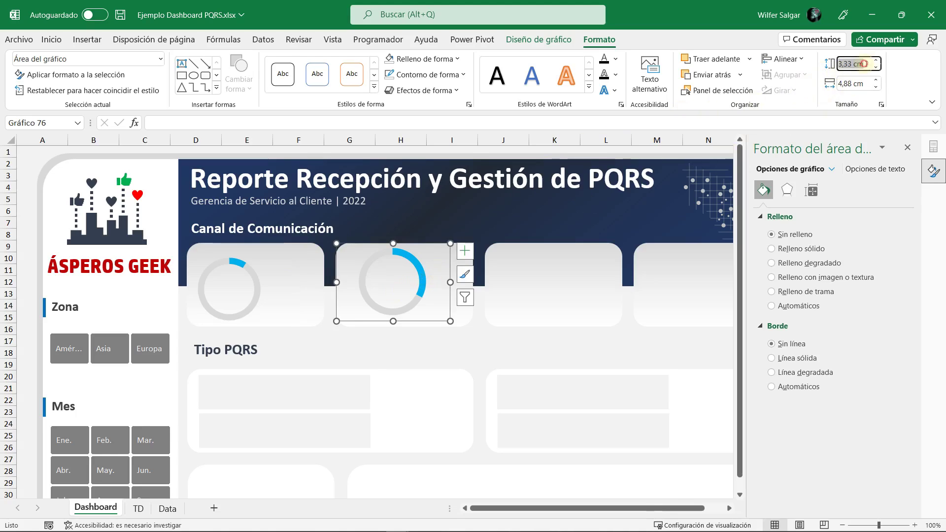
pyautogui.write('2,73')
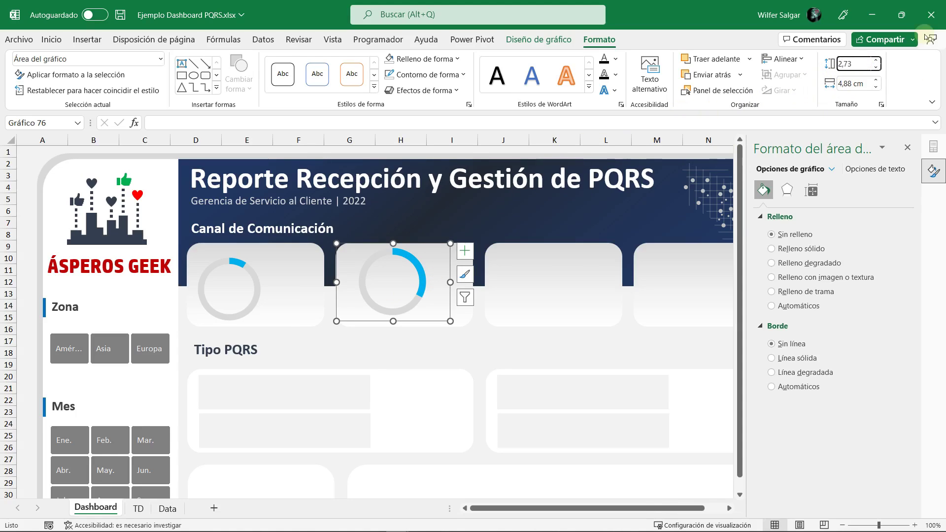
pyautogui.press('Tab')
pyautogui.write('5')
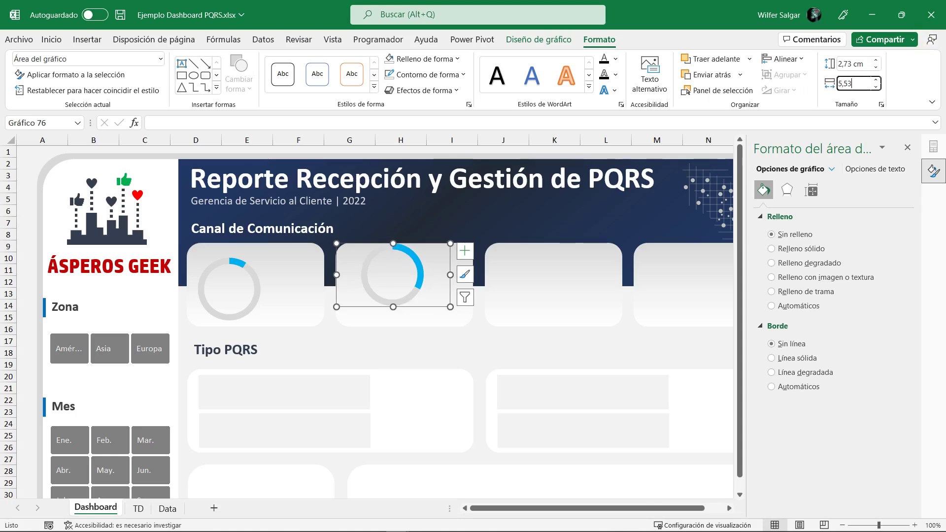
pyautogui.press('Return')
# Step: Move the Chat donut into the second card, close the formatting pane, and return to TD
pyautogui.click(420, 306)
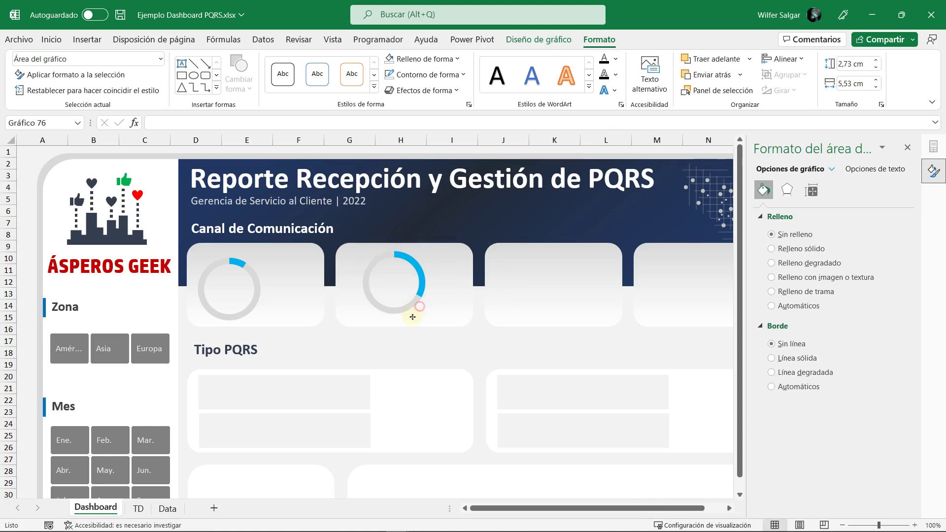
pyautogui.moveTo(412, 316); pyautogui.dragTo(400, 323)
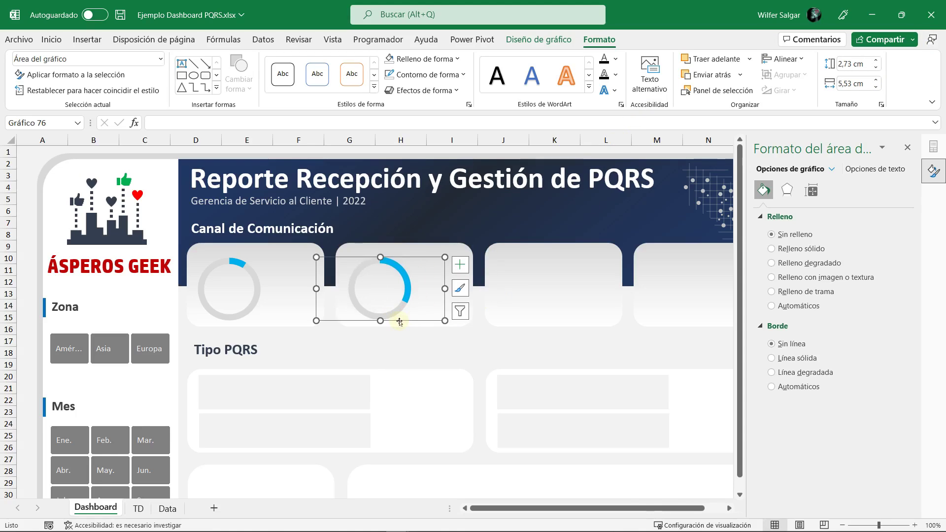
pyautogui.click(907, 148)
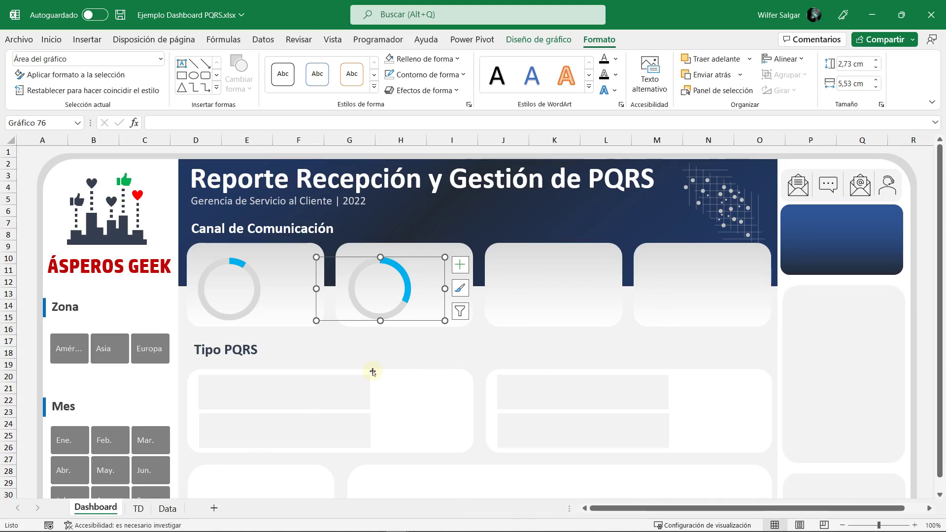
pyautogui.click(138, 508)
# Step: Insert an E-mail donut chart onto the Dashboard and apply the donut styling via Pegado especial > Formatos
pyautogui.click(98, 39)
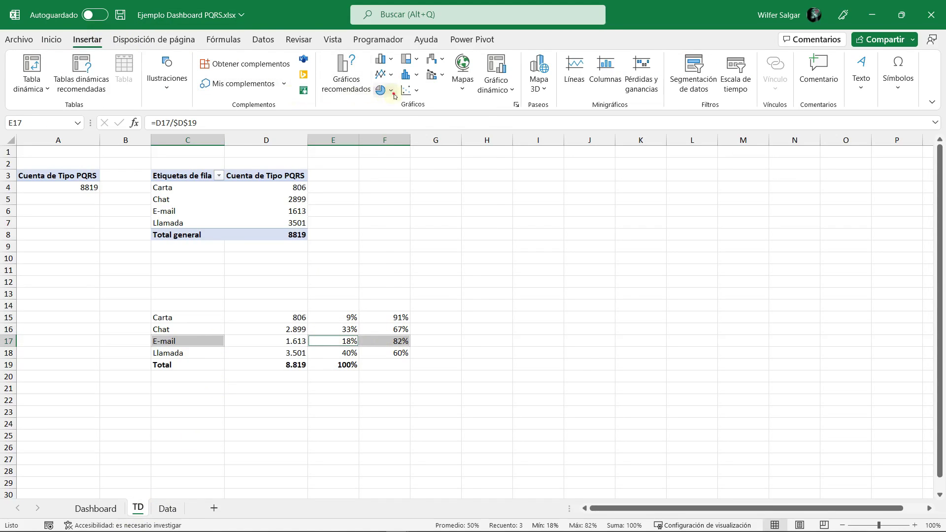
pyautogui.click(391, 94)
pyautogui.hotkey('ctrl', 'v')
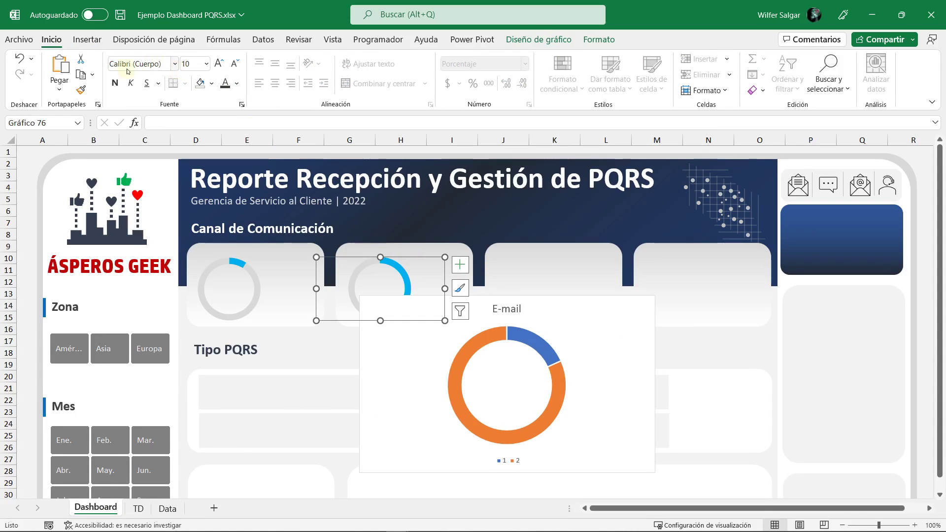
pyautogui.click(60, 90)
pyautogui.click(74, 150)
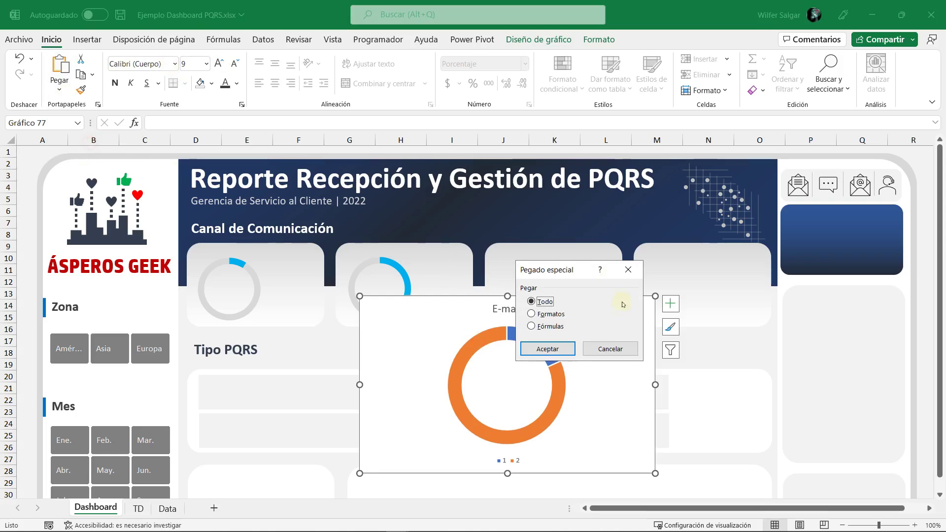
pyautogui.click(533, 312)
pyautogui.click(545, 347)
pyautogui.moveTo(555, 295); pyautogui.dragTo(507, 295)
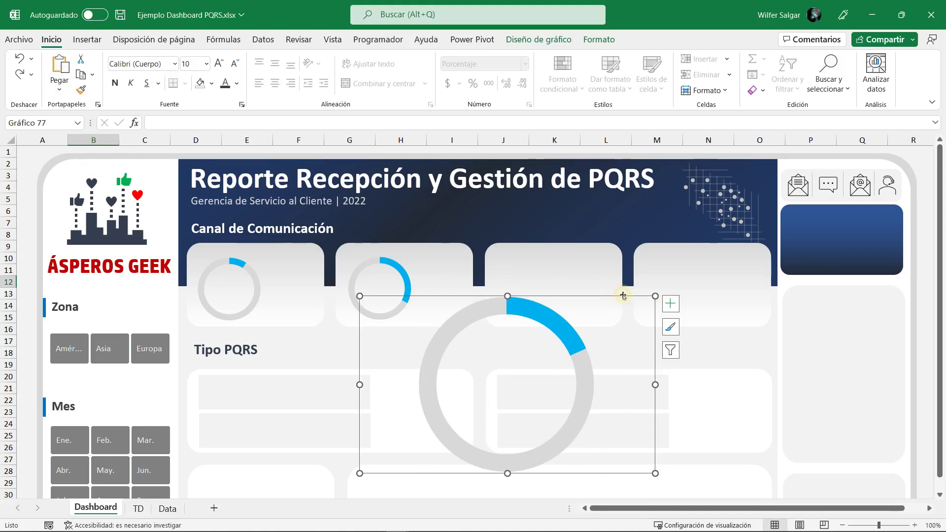
# Step: Size the E-mail donut to 2 × 5,5 cm and move it into the third card
pyautogui.click(600, 39)
pyautogui.tripleClick(857, 64)
pyautogui.write('2')
pyautogui.press('Return')
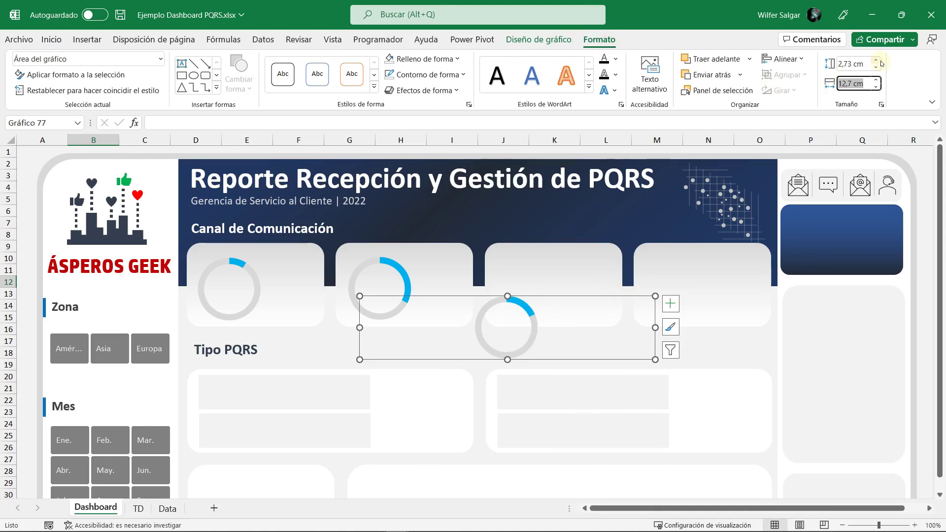
pyautogui.press('Tab')
pyautogui.write('5,5')
pyautogui.press('Return')
pyautogui.moveTo(451, 359); pyautogui.dragTo(543, 318)
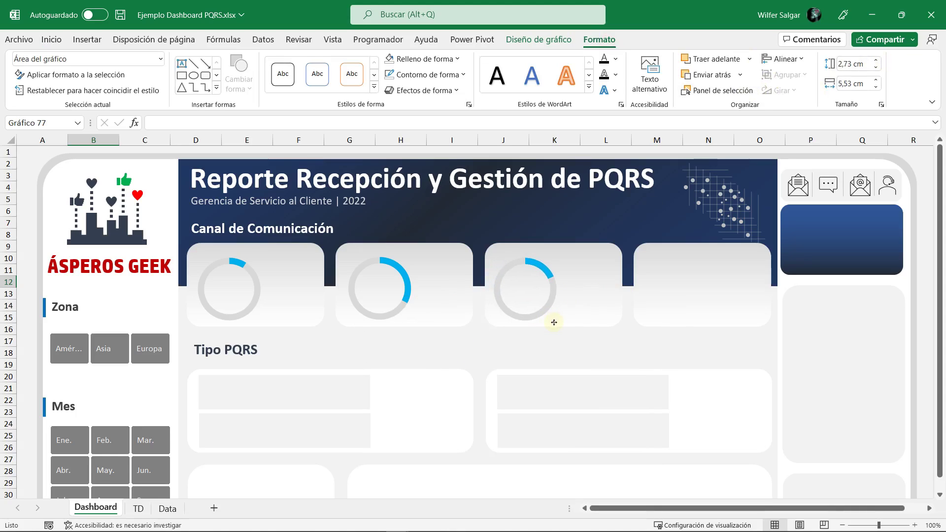
# Step: Create a Llamada donut from TD row 18 (40%, 60%) and move it to the Dashboard
pyautogui.click(138, 508)
pyautogui.click(187, 353)
pyautogui.moveTo(333, 352); pyautogui.dragTo(393, 354)
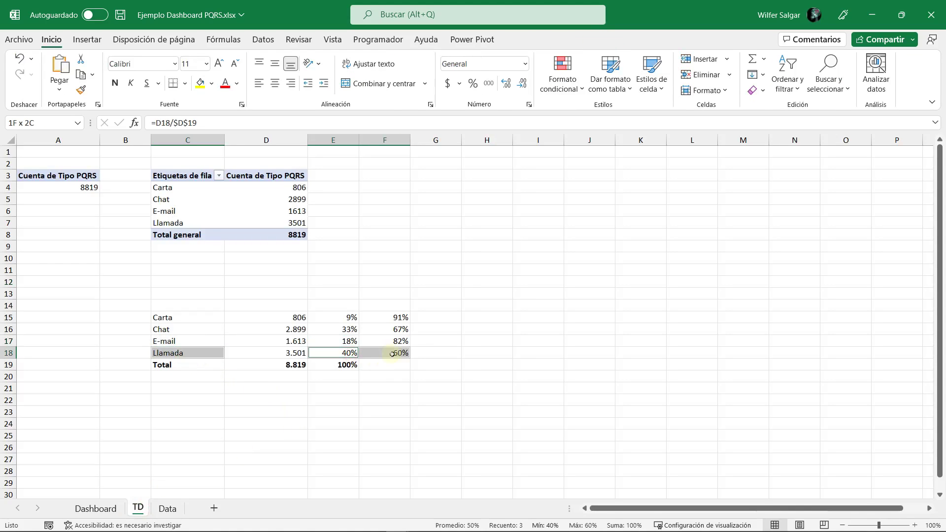
pyautogui.click(87, 40)
pyautogui.click(380, 90)
pyautogui.click(391, 249)
pyautogui.hotkey('ctrl', 'x')
pyautogui.hotkey('ctrl', 'pageup')
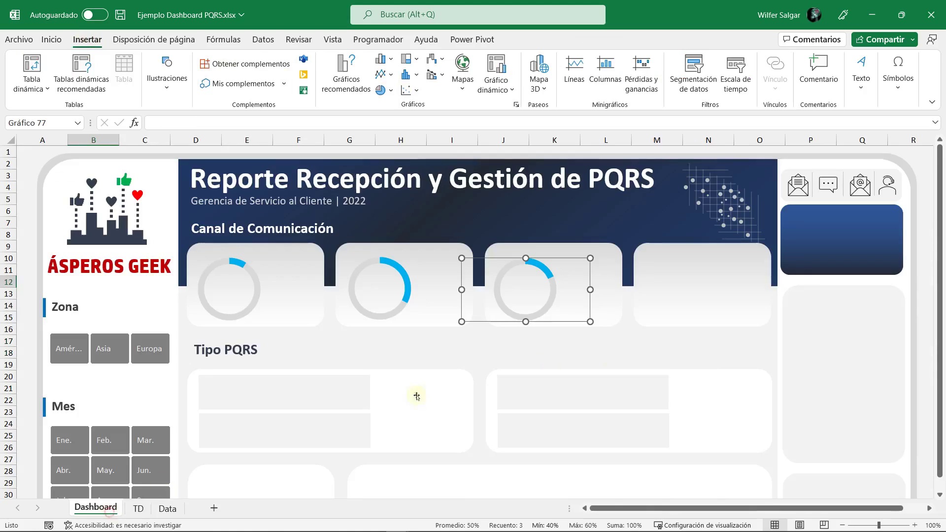
pyautogui.hotkey('ctrl', 'v')
pyautogui.moveTo(579, 269); pyautogui.dragTo(579, 270)
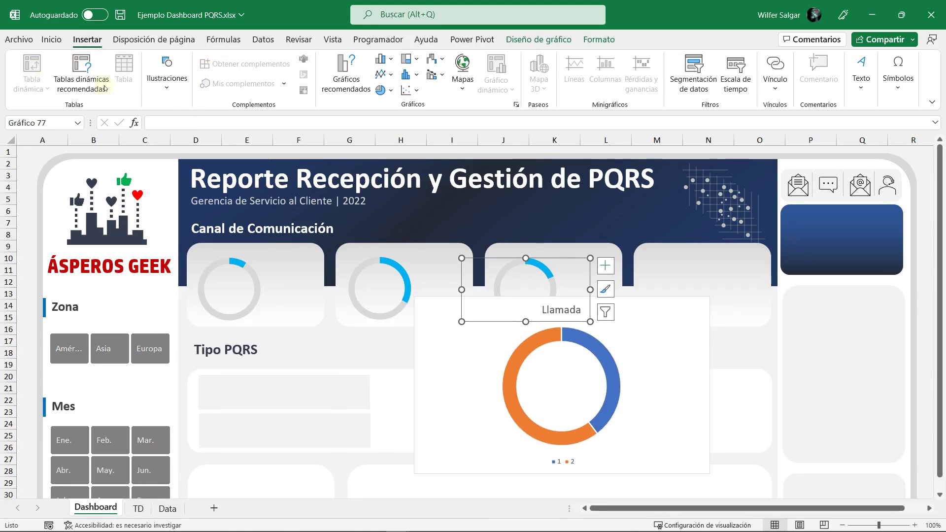
# Step: Paste the donut formats onto the Llamada chart, size it 2,73 × 5,53 cm, and place it in card four
pyautogui.click(49, 39)
pyautogui.click(59, 89)
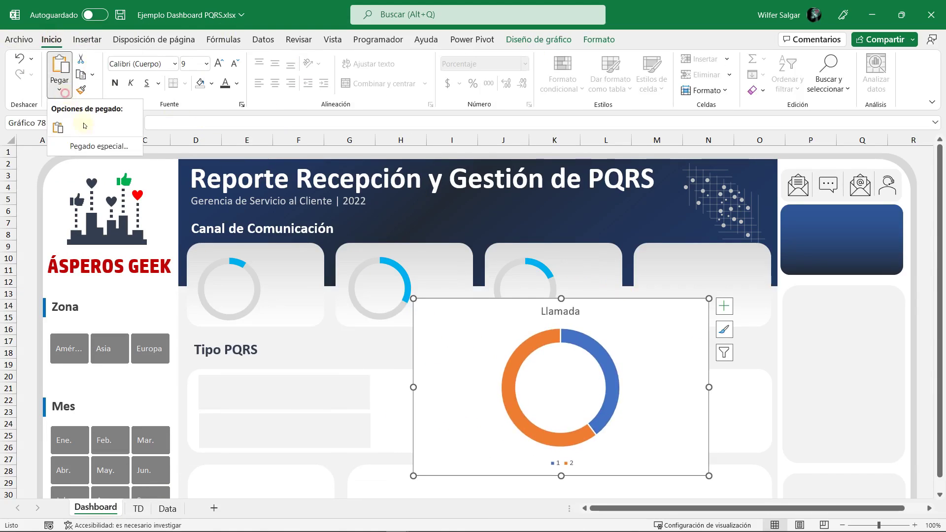
pyautogui.click(98, 145)
pyautogui.click(498, 317)
pyautogui.click(545, 349)
pyautogui.click(599, 39)
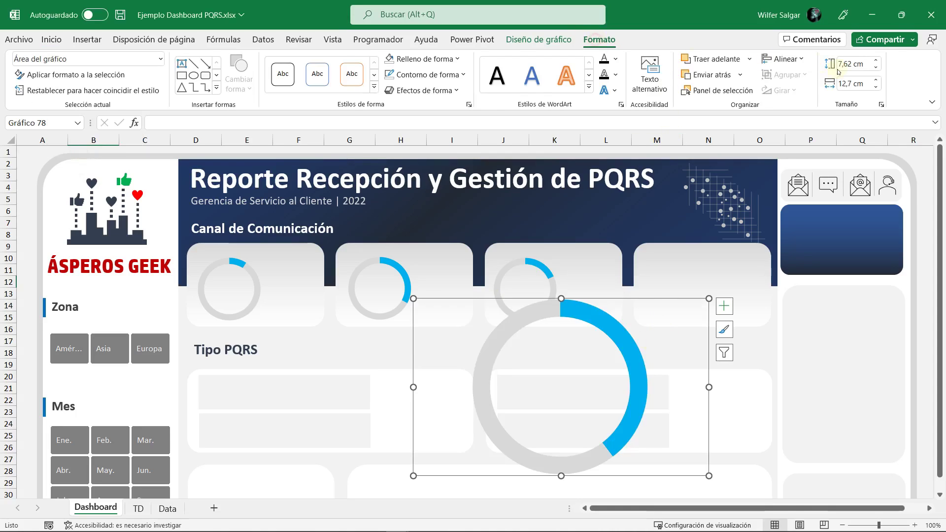
pyautogui.click(855, 64)
pyautogui.write('2,73')
pyautogui.press('Tab')
pyautogui.write('5,53')
pyautogui.press('Return')
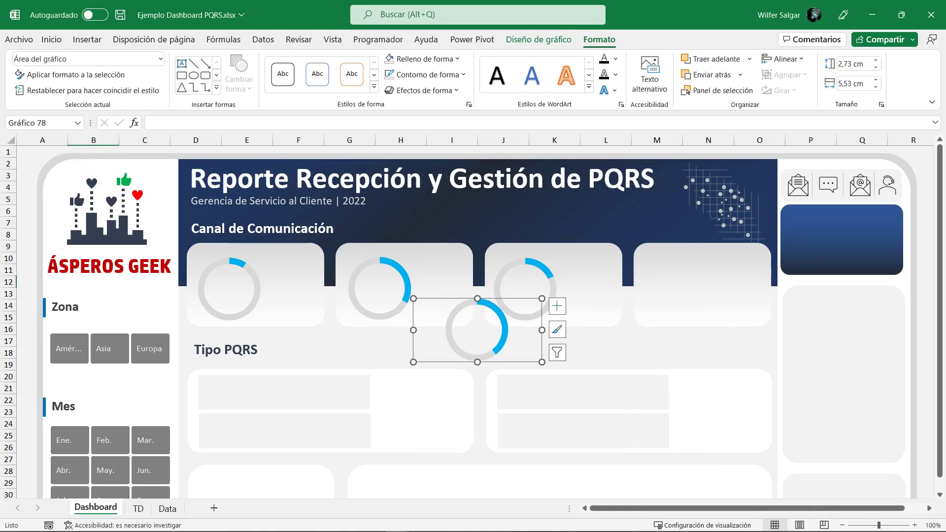
pyautogui.moveTo(515, 361); pyautogui.dragTo(714, 321)
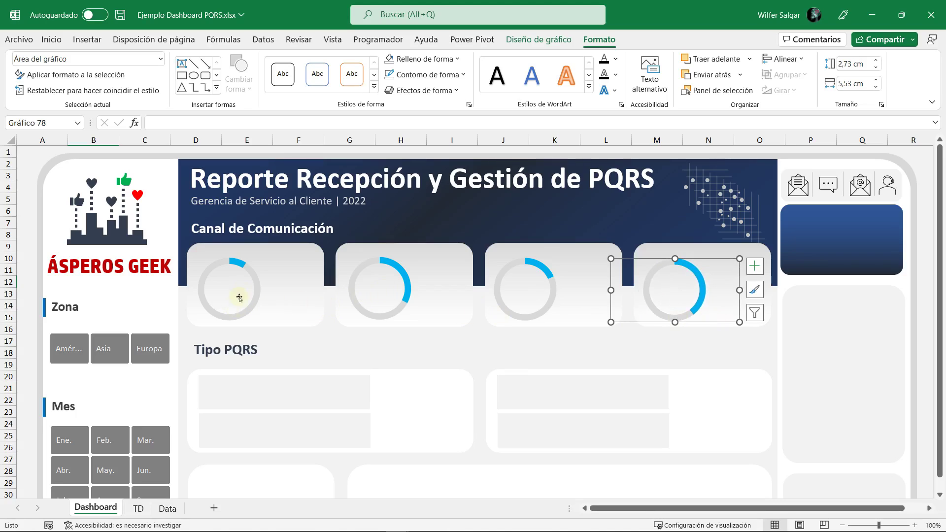
# Step: Select all four donut charts together for alignment
pyautogui.click(268, 284)
pyautogui.keyDown('ctrl'); pyautogui.click(431, 280); pyautogui.keyUp('ctrl')
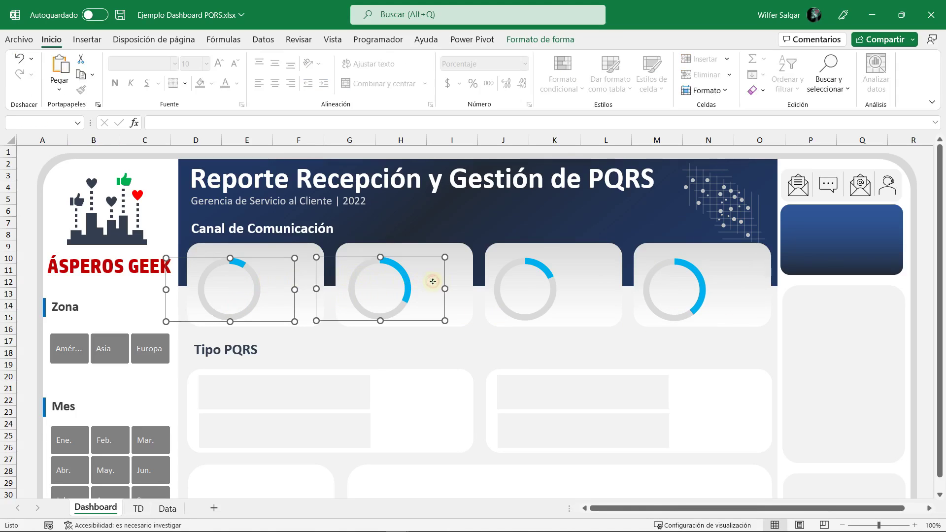
pyautogui.keyDown('ctrl'); pyautogui.click(579, 294); pyautogui.keyUp('ctrl')
pyautogui.keyDown('ctrl'); pyautogui.click(729, 292); pyautogui.keyUp('ctrl')
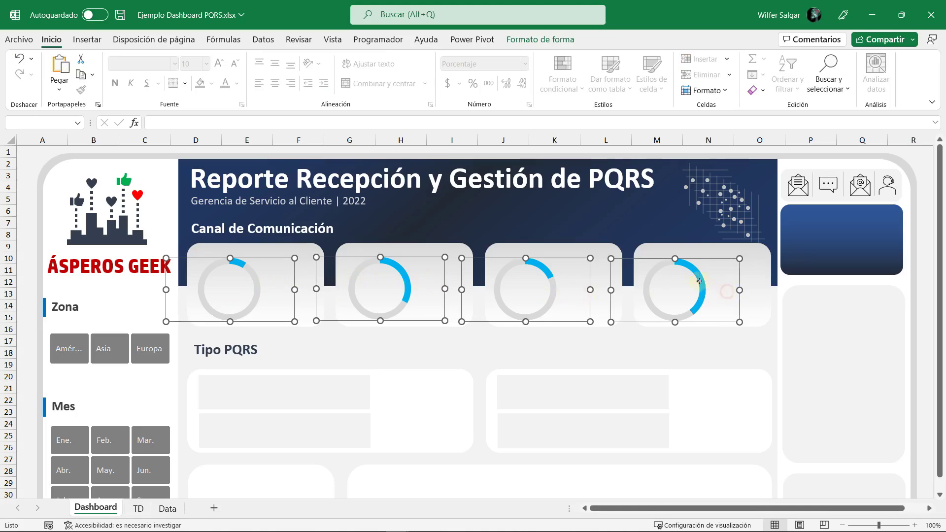
pyautogui.click(547, 39)
pyautogui.click(760, 59)
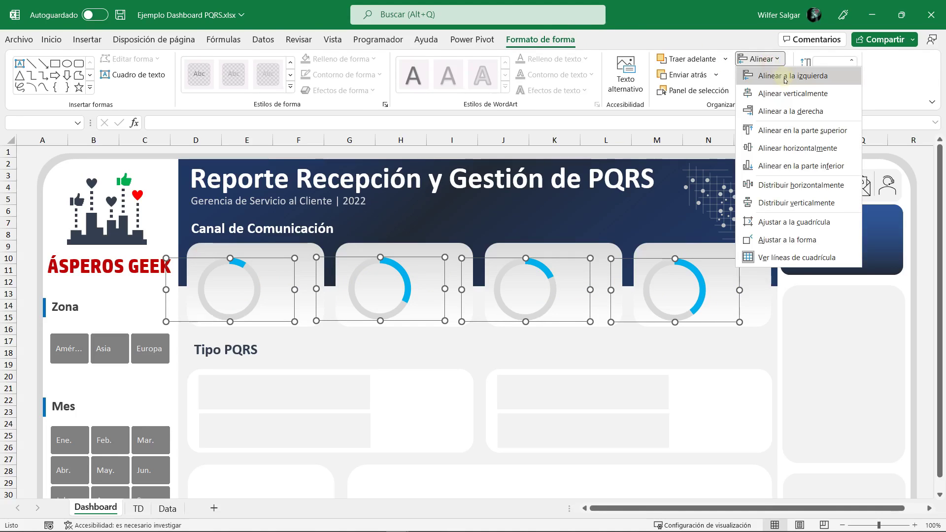
# Step: Align the four donut charts horizontally with Alinear horizontalmente
pyautogui.click(787, 149)
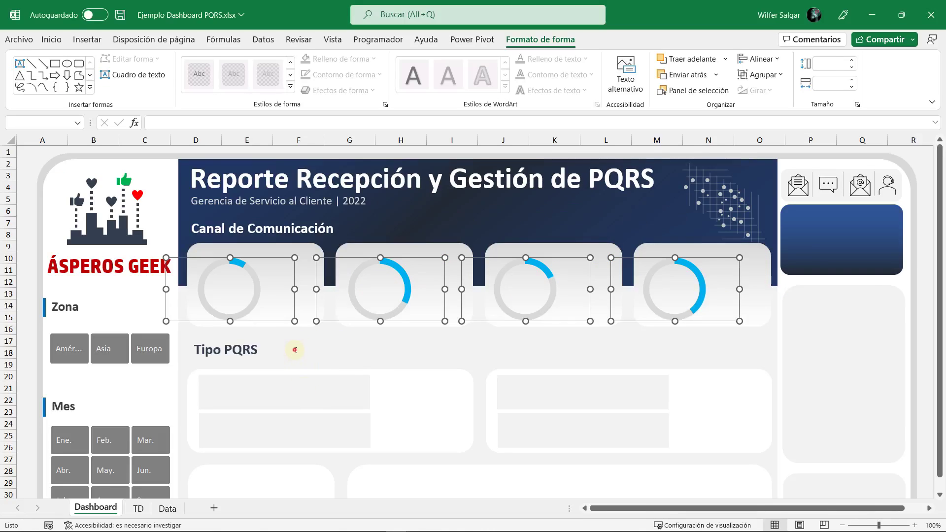
pyautogui.click(295, 350)
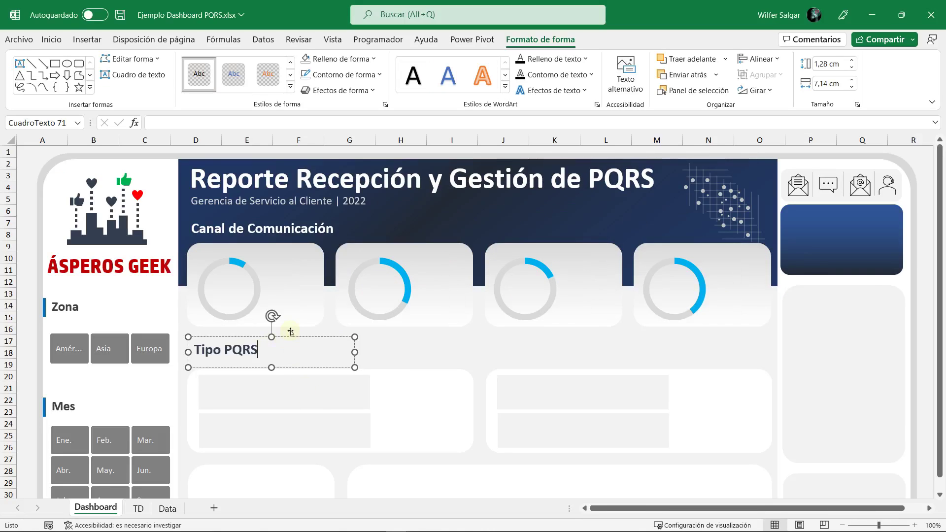
pyautogui.click(296, 332)
# Step: Start a new text box from Insertar > Texto > Cuadro de texto
pyautogui.click(97, 39)
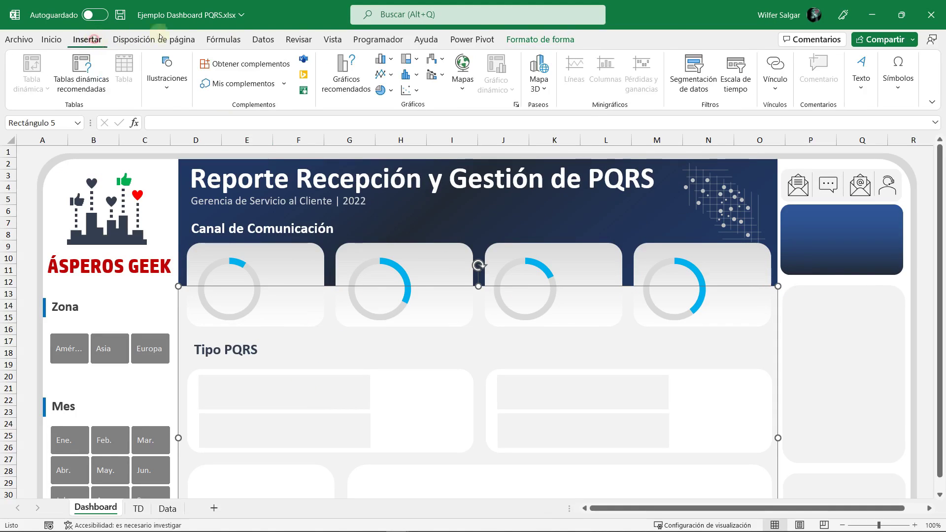
pyautogui.click(861, 77)
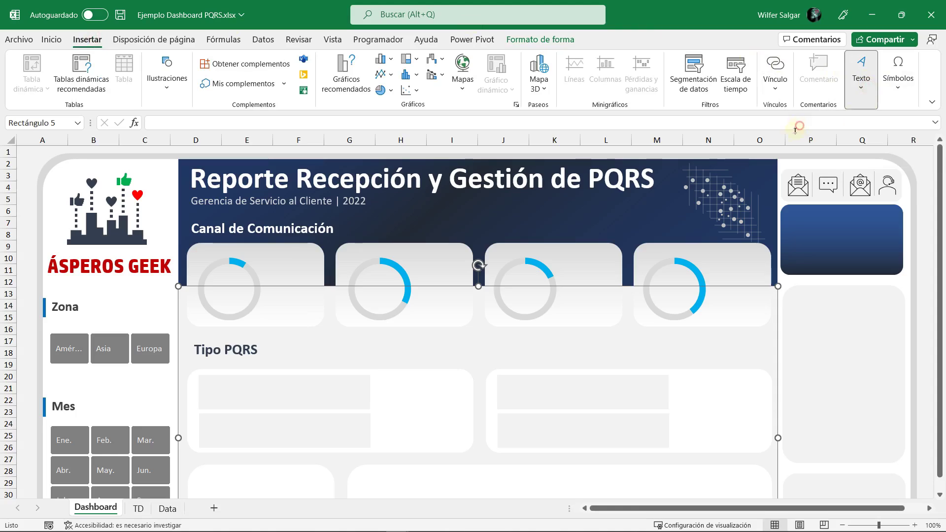
pyautogui.click(805, 129)
# Step: Draw a text box in the Carta donut linked to =TD!D15 so it displays 806
pyautogui.moveTo(213, 275); pyautogui.dragTo(248, 304)
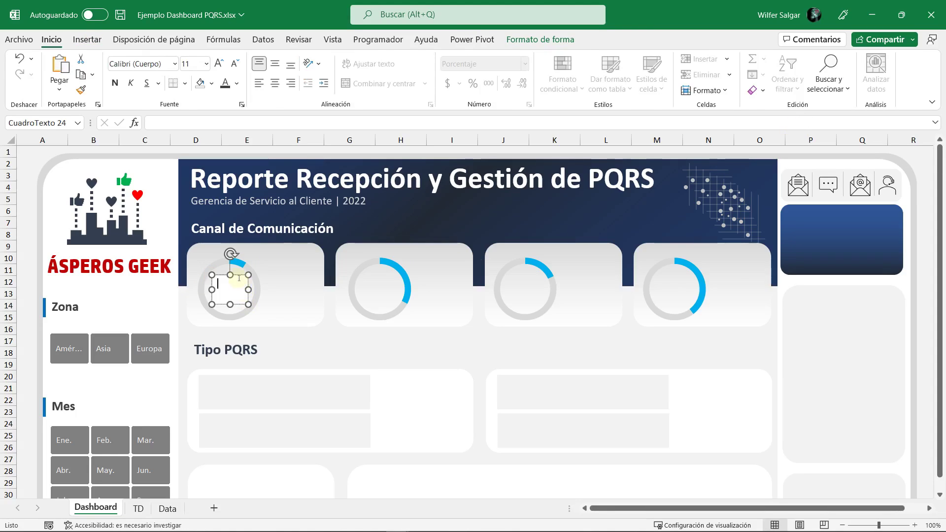
pyautogui.click(178, 124)
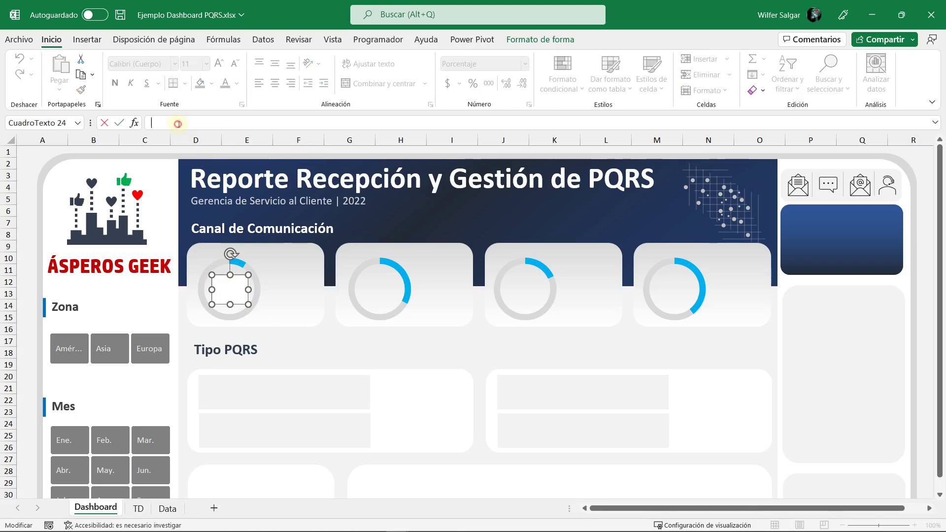
pyautogui.write('=')
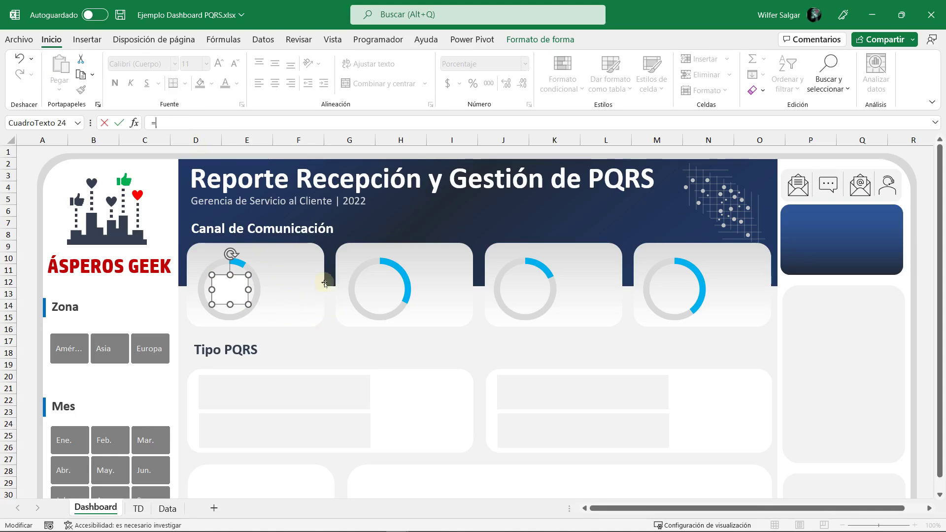
pyautogui.click(138, 509)
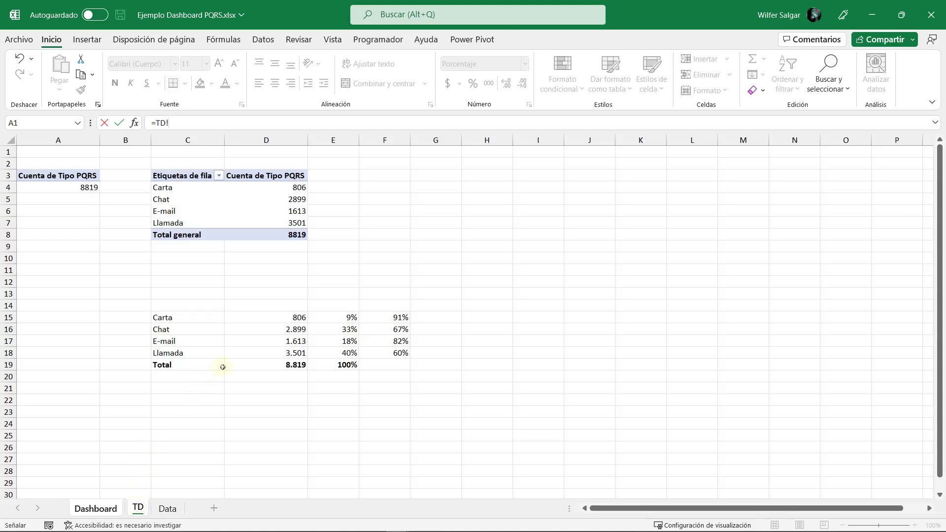
pyautogui.click(266, 317)
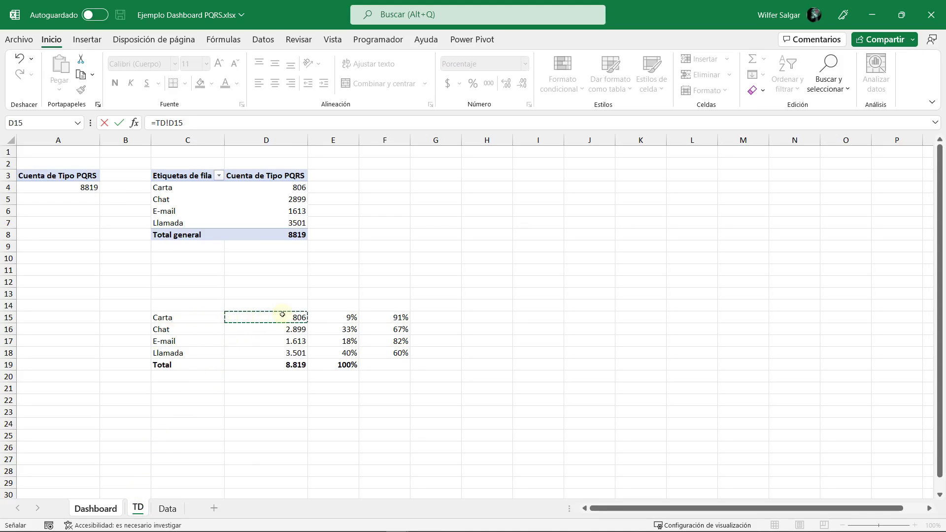
pyautogui.press('Return')
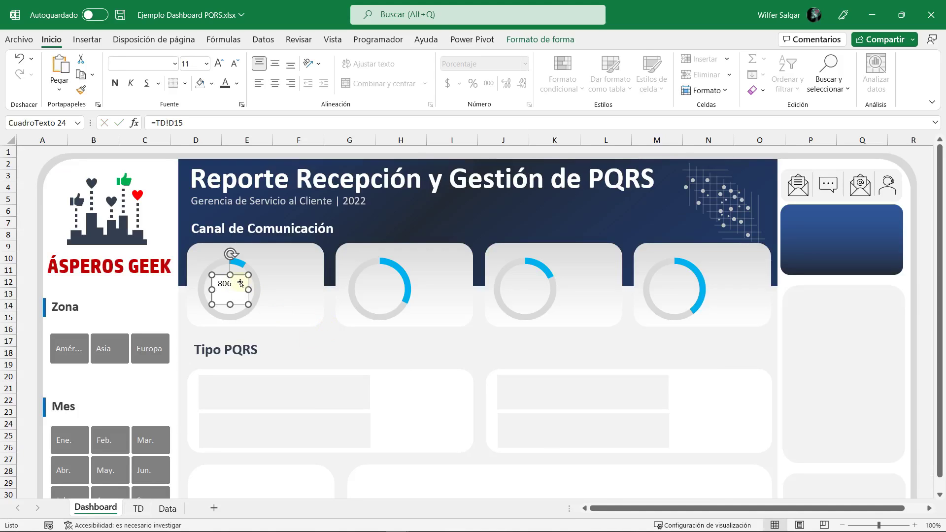
pyautogui.click(539, 39)
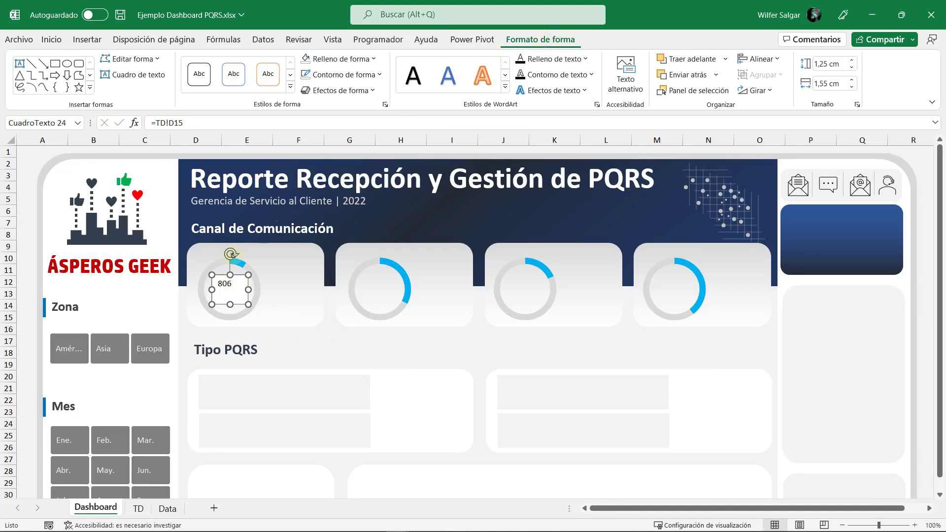
# Step: Give the 806 text box no outline, middle vertical alignment, bold dark grey text
pyautogui.click(365, 59)
pyautogui.click(341, 75)
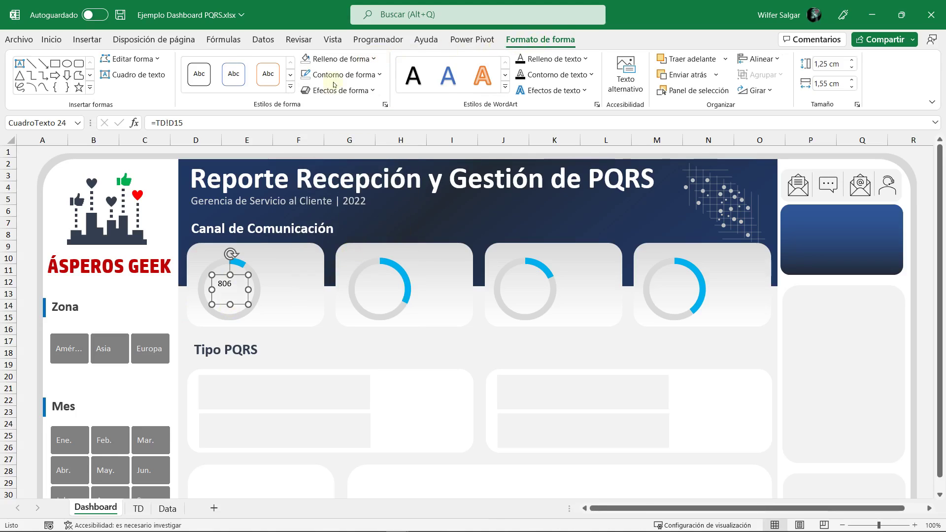
pyautogui.click(342, 74)
pyautogui.click(340, 261)
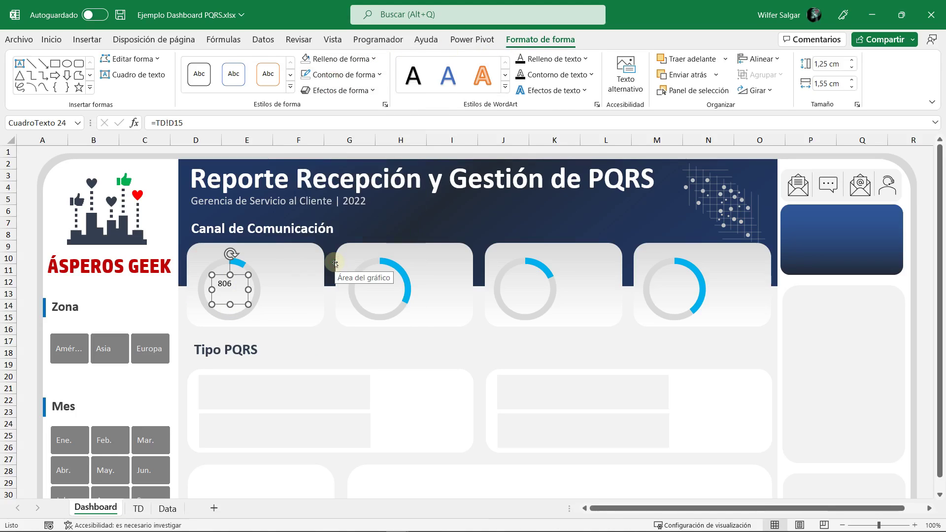
pyautogui.click(56, 38)
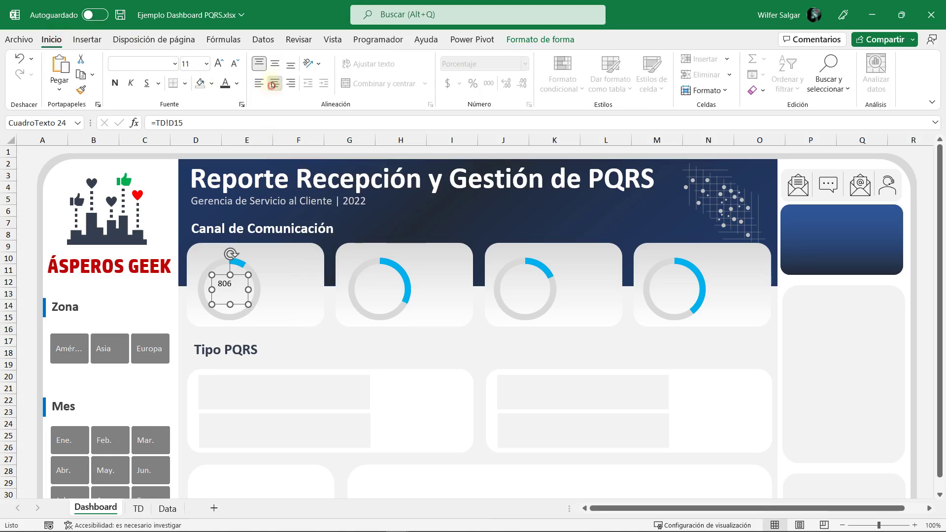
pyautogui.click(275, 63)
pyautogui.click(115, 83)
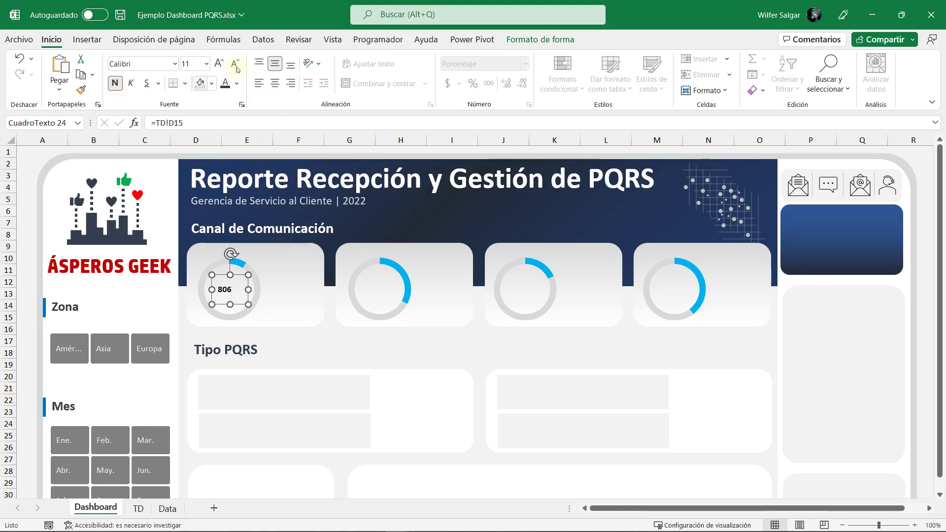
pyautogui.click(236, 83)
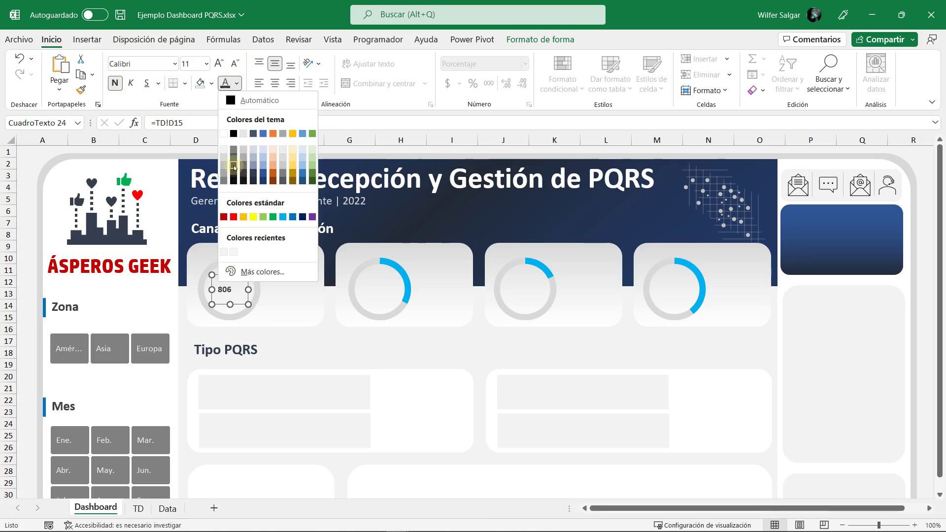
pyautogui.click(234, 168)
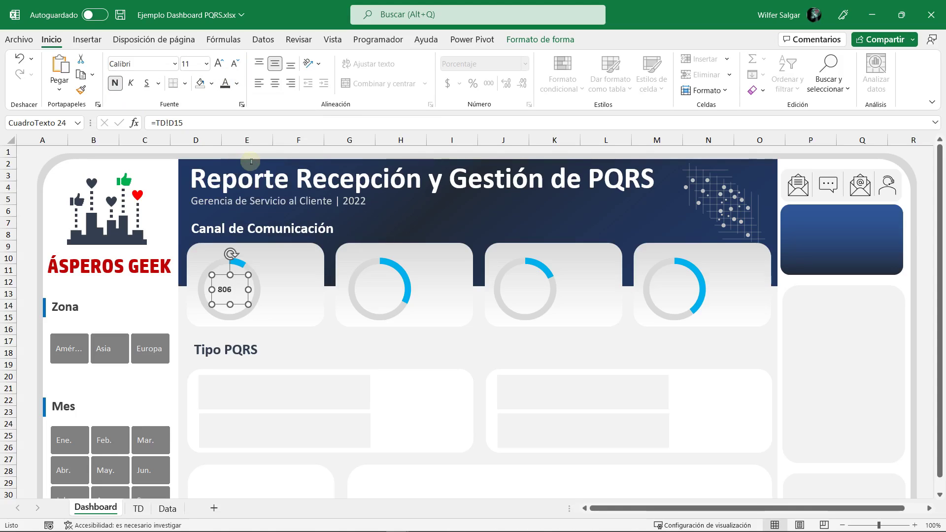
# Step: Set the 806 to 18 pt, widen and centre the box in the donut's middle
pyautogui.click(221, 63)
pyautogui.click(220, 63)
pyautogui.click(221, 63)
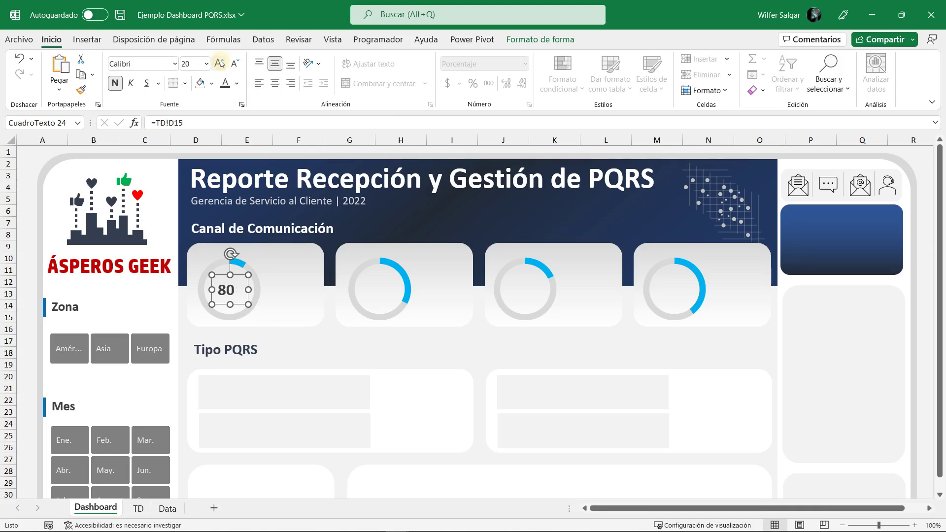
pyautogui.click(234, 65)
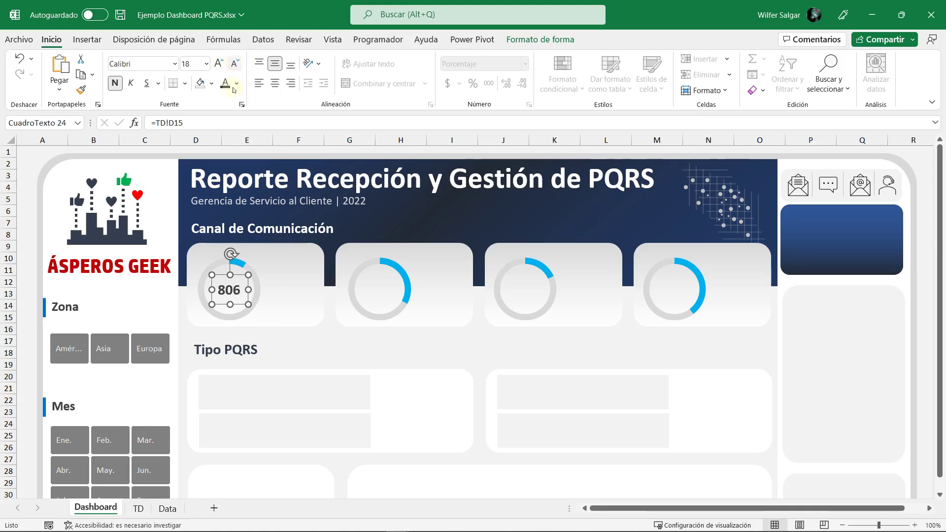
pyautogui.moveTo(211, 304); pyautogui.dragTo(202, 308)
pyautogui.click(274, 84)
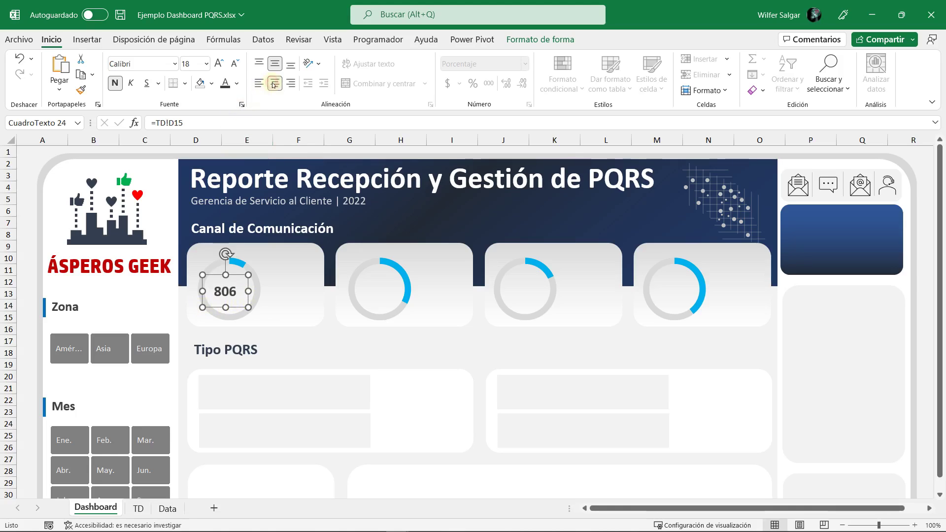
pyautogui.moveTo(247, 289); pyautogui.dragTo(250, 283)
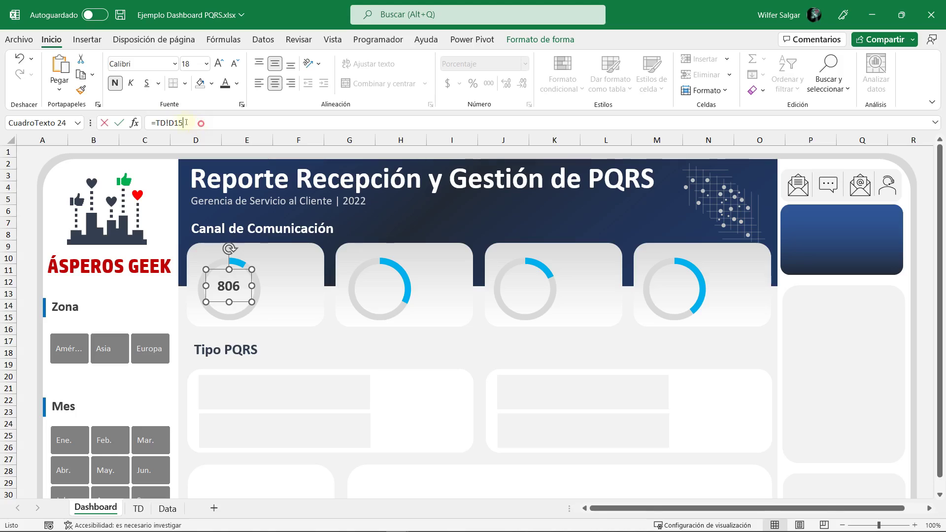
pyautogui.click(266, 128)
# Step: Relink the first donut's text box to =TD!E15 so it shows 9%
pyautogui.write('=')
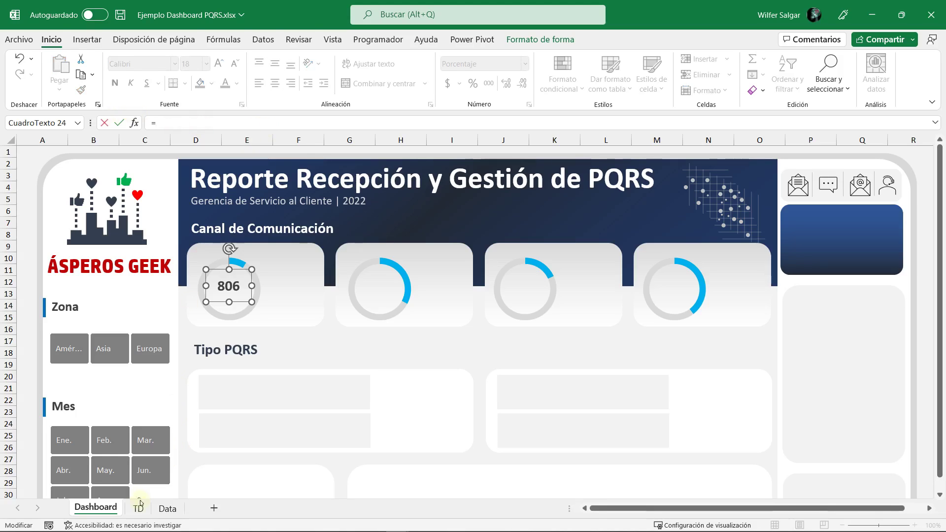
pyautogui.click(138, 507)
pyautogui.click(344, 321)
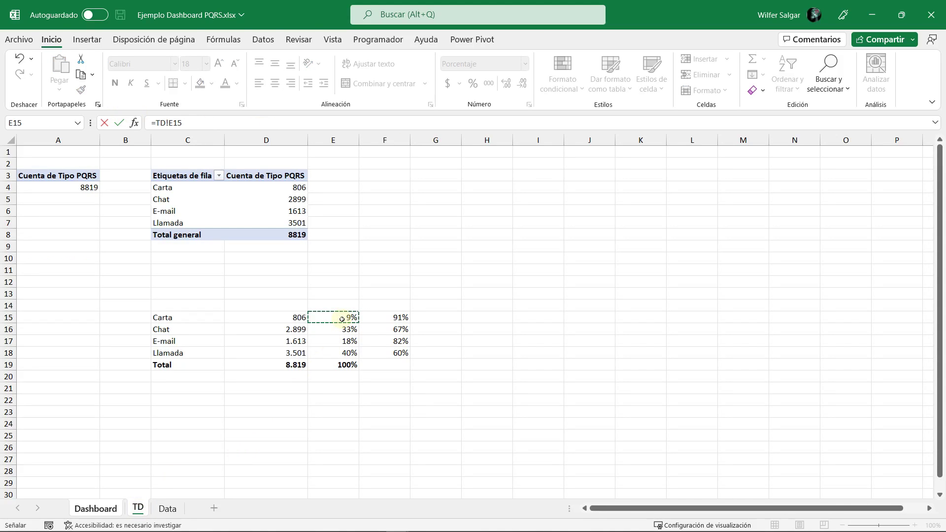
pyautogui.press('Return')
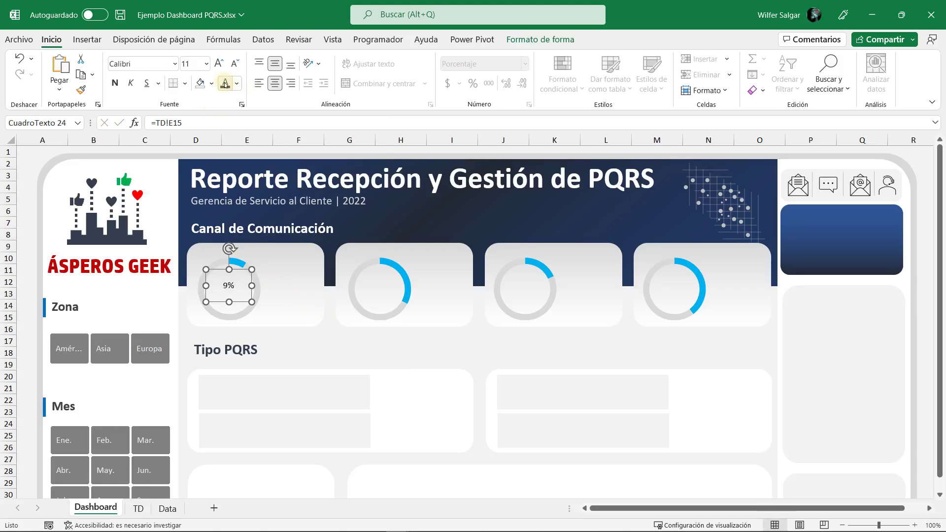
# Step: Make the 9% bold 20-pt Azul grisáceo text and duplicate it onto the second donut
pyautogui.click(115, 83)
pyautogui.click(217, 64)
pyautogui.click(218, 64)
pyautogui.click(218, 64)
pyautogui.click(218, 64)
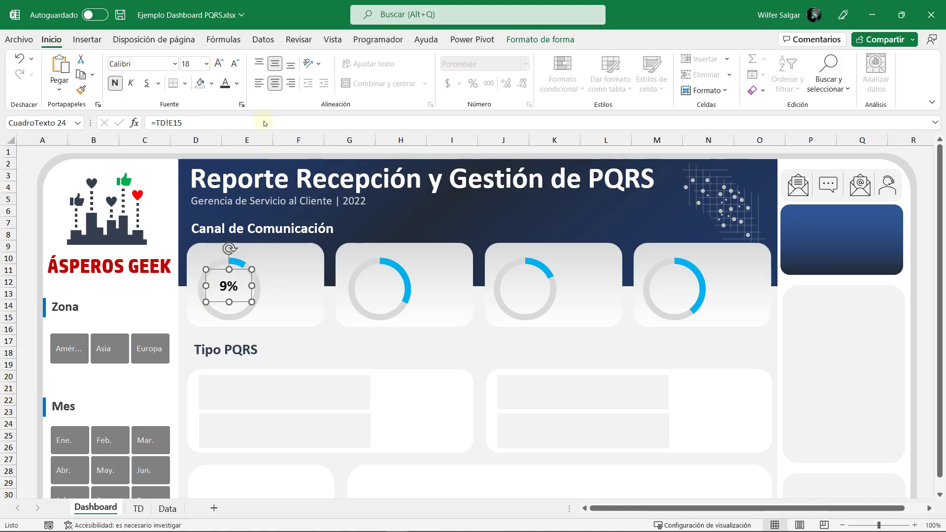
pyautogui.click(237, 83)
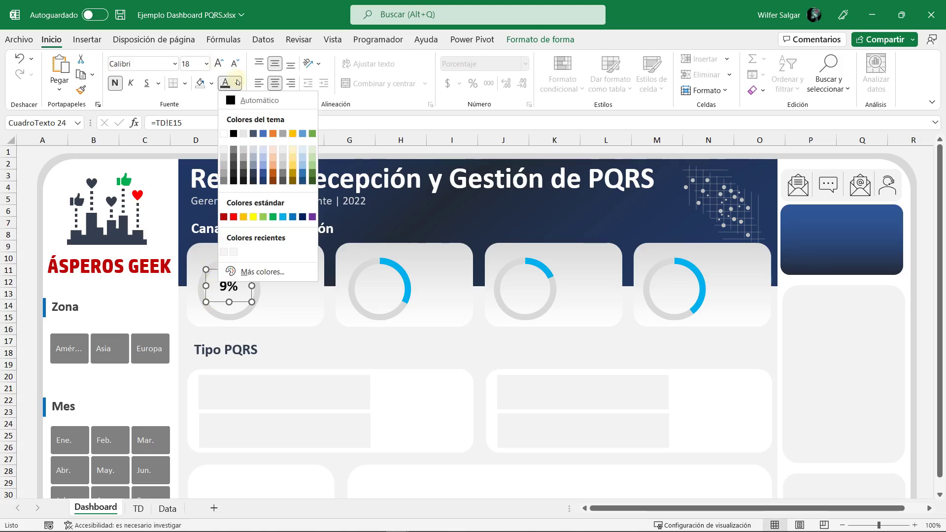
pyautogui.click(254, 134)
pyautogui.moveTo(240, 302); pyautogui.dragTo(241, 305)
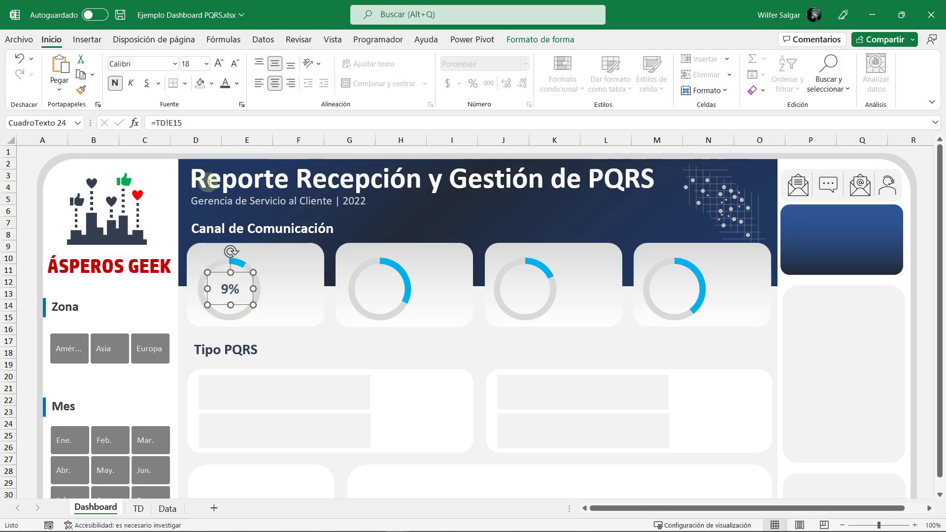
pyautogui.click(217, 63)
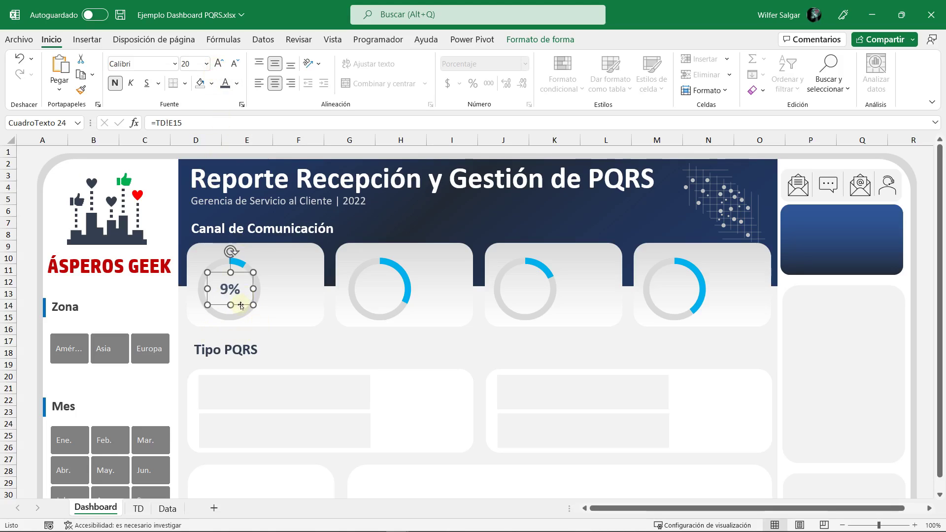
pyautogui.hotkey('ctrl', 'd')
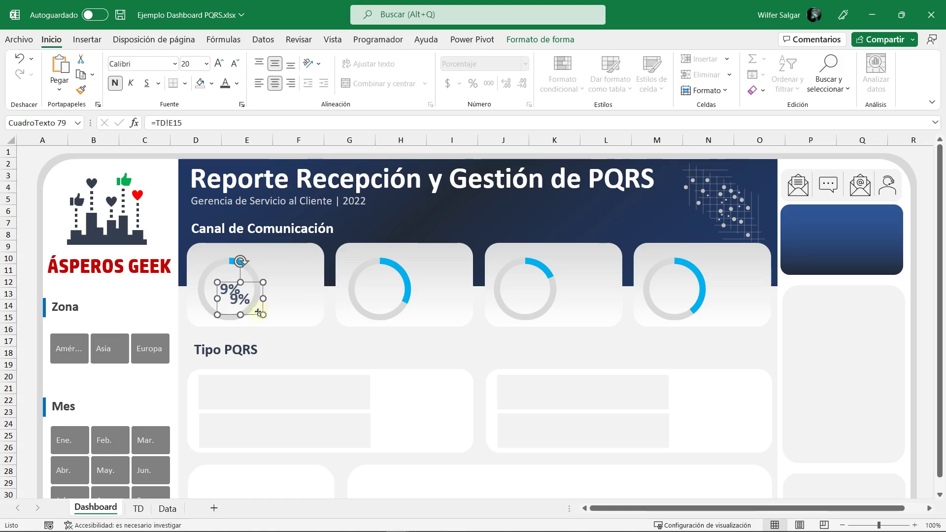
pyautogui.moveTo(254, 314); pyautogui.dragTo(393, 304)
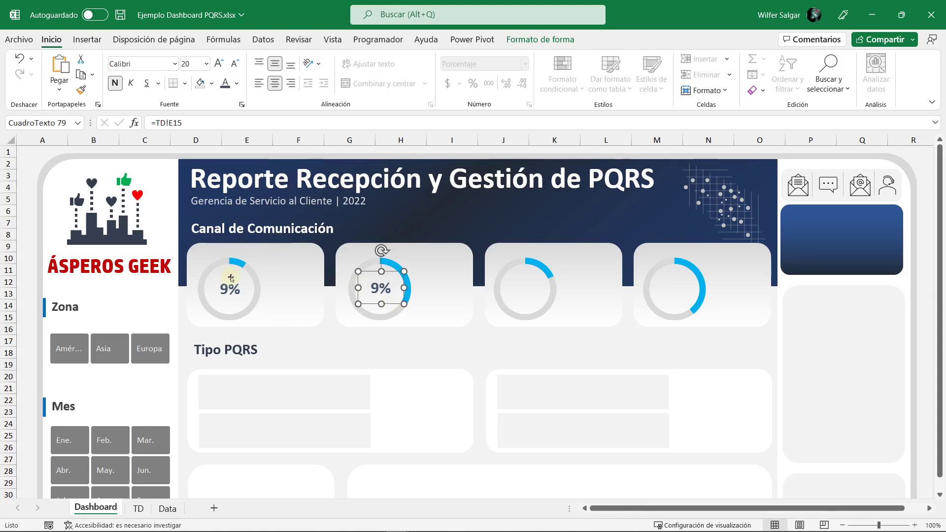
# Step: Relink the second donut's label to =TD!E16 so it shows the Chat share of 33%
pyautogui.click(138, 509)
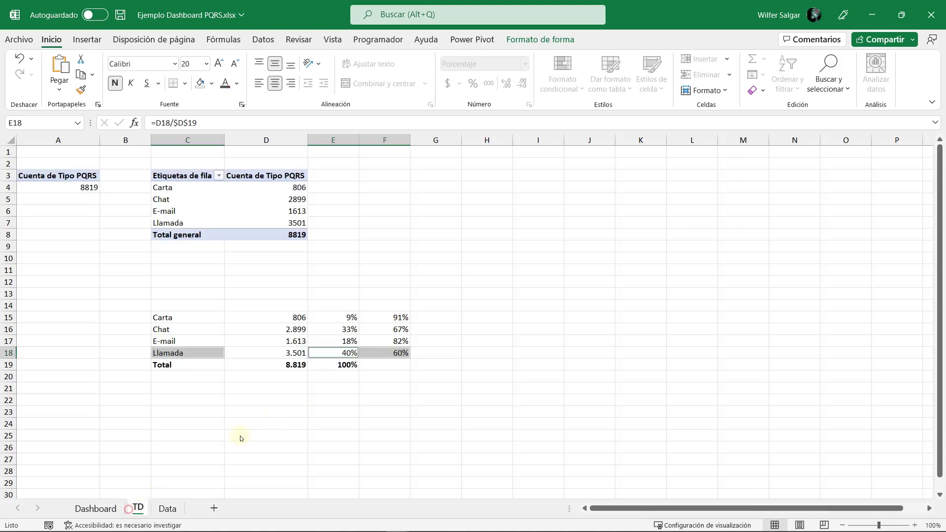
pyautogui.click(333, 316)
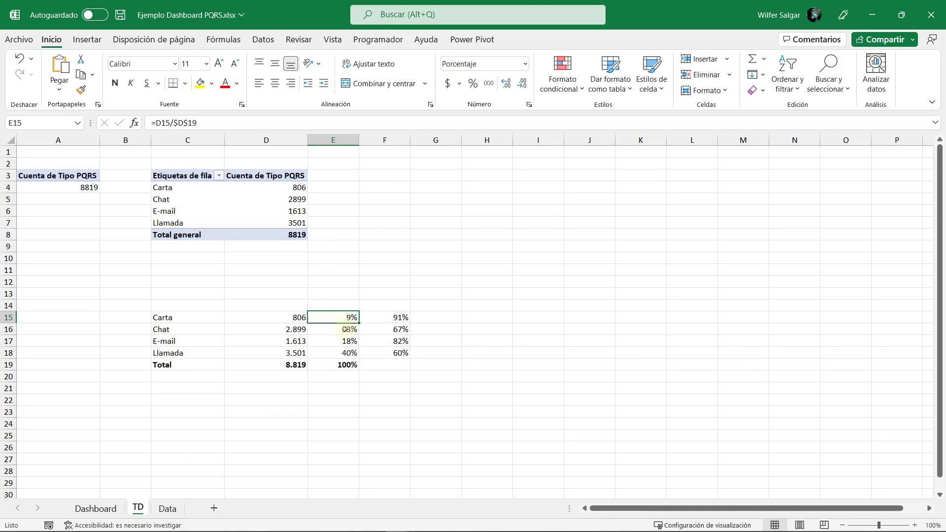
pyautogui.click(345, 329)
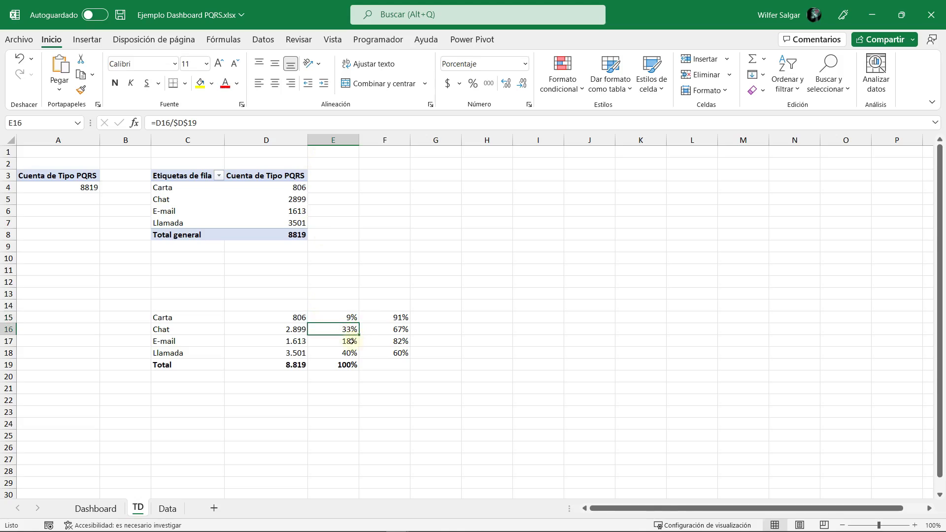
pyautogui.click(350, 341)
pyautogui.click(96, 508)
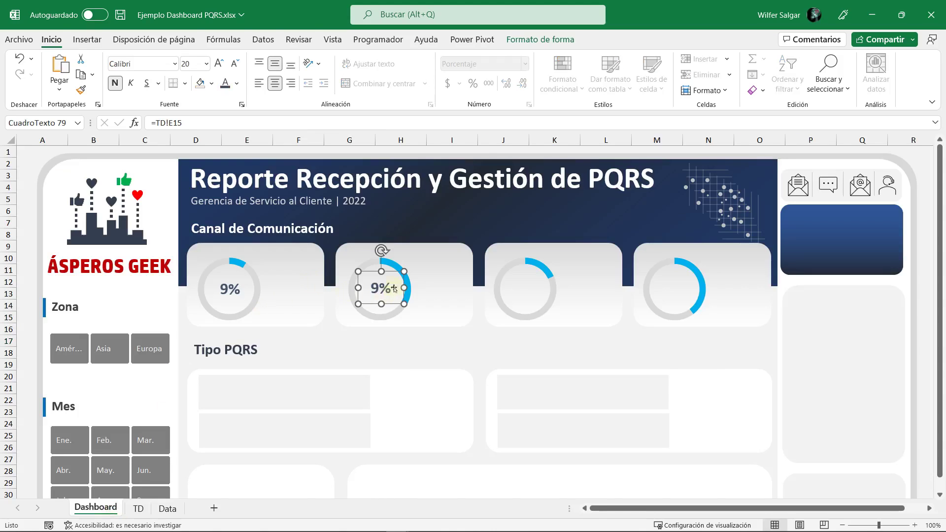
pyautogui.click(209, 123)
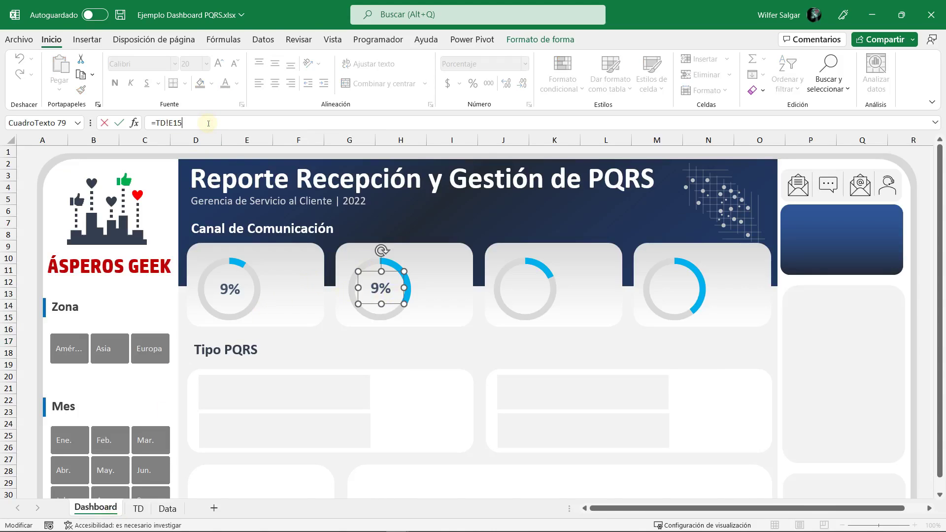
pyautogui.press('BackSpace')
pyautogui.write('6')
pyautogui.press('Return')
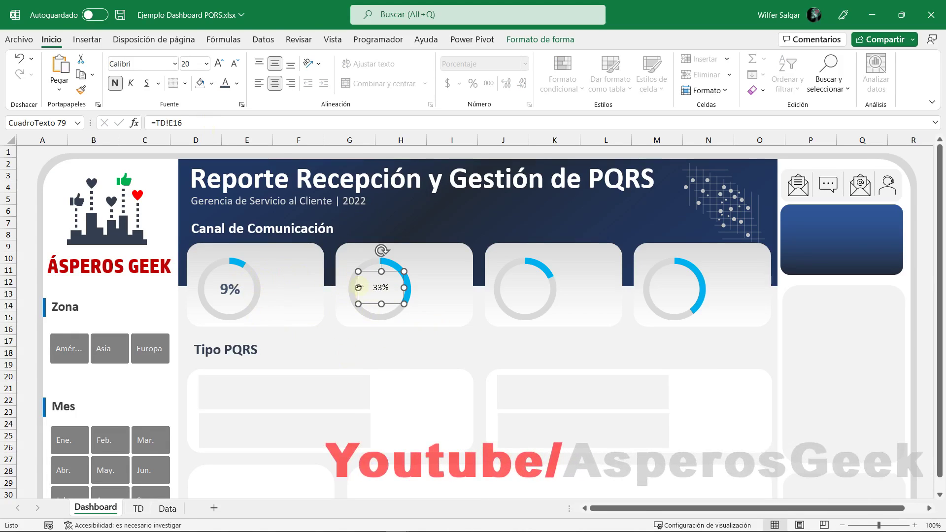
# Step: Format-paint the 9% label's bold style onto the 33% label and copy it onto the third donut
pyautogui.click(237, 289)
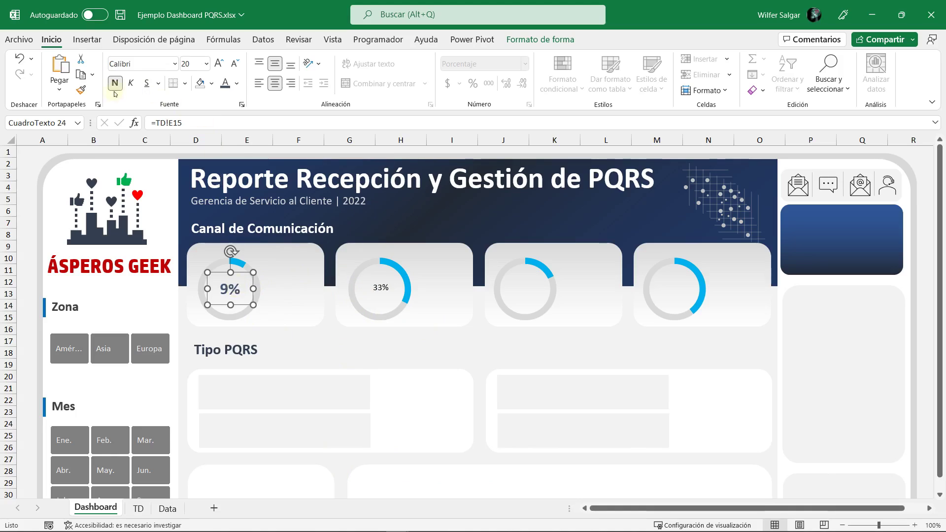
pyautogui.click(81, 90)
pyautogui.click(226, 291)
pyautogui.click(82, 90)
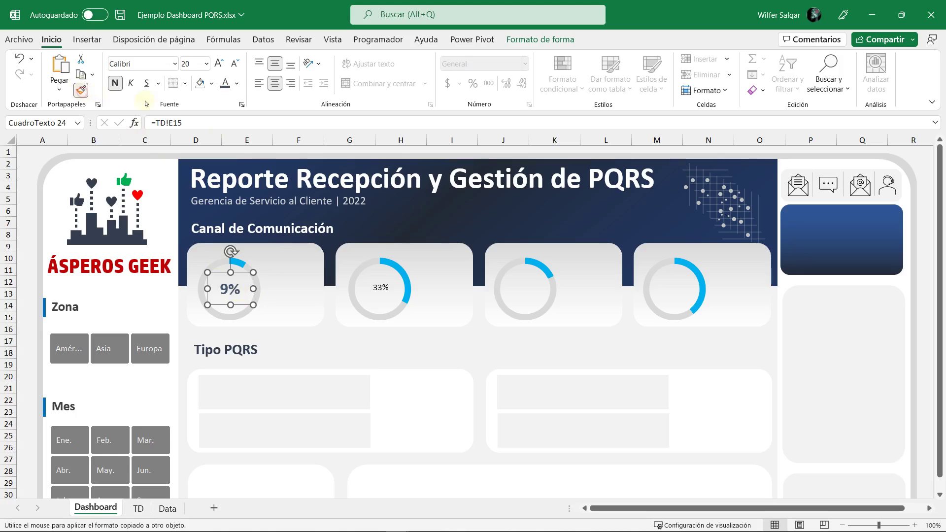
pyautogui.click(380, 289)
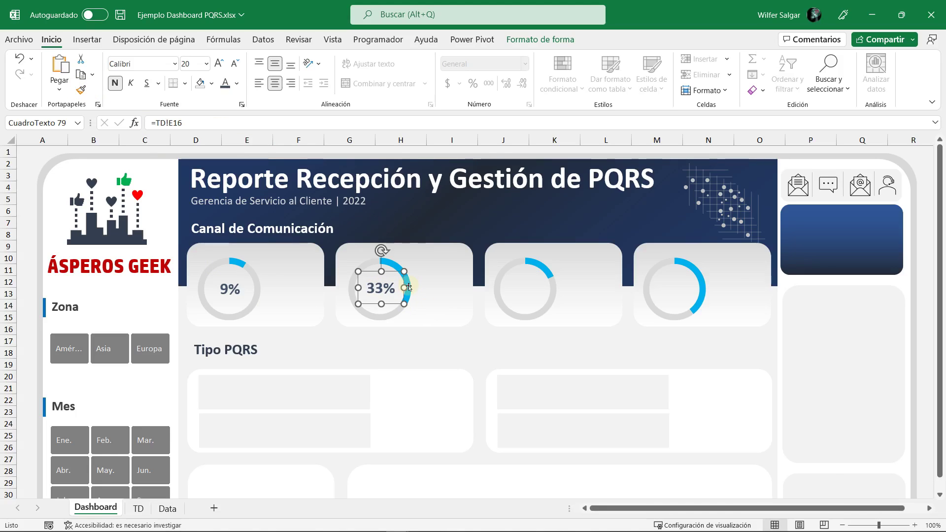
pyautogui.moveTo(409, 287); pyautogui.dragTo(550, 286)
pyautogui.click(243, 122)
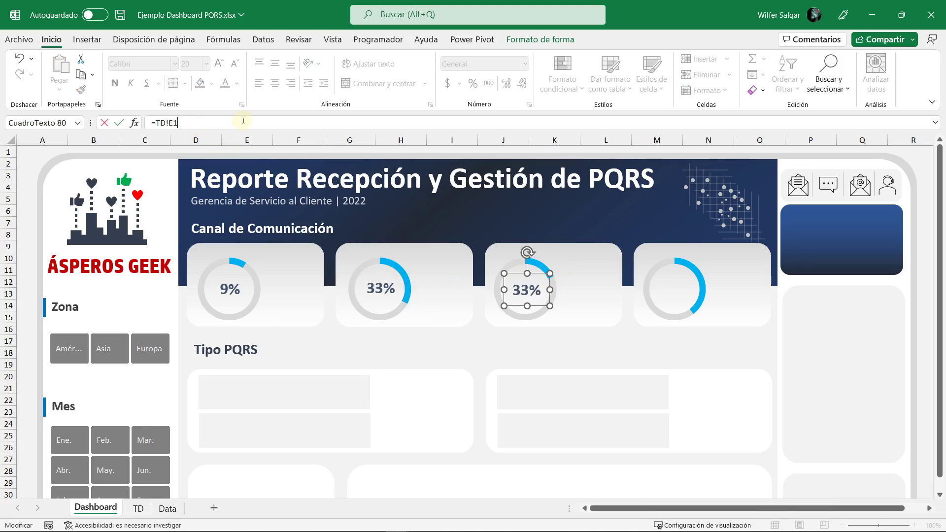
# Step: Link the third label to =TD!E17 (18%) and a copy on the fourth donut to =TD!E18 (40%)
pyautogui.write('7')
pyautogui.press('Return')
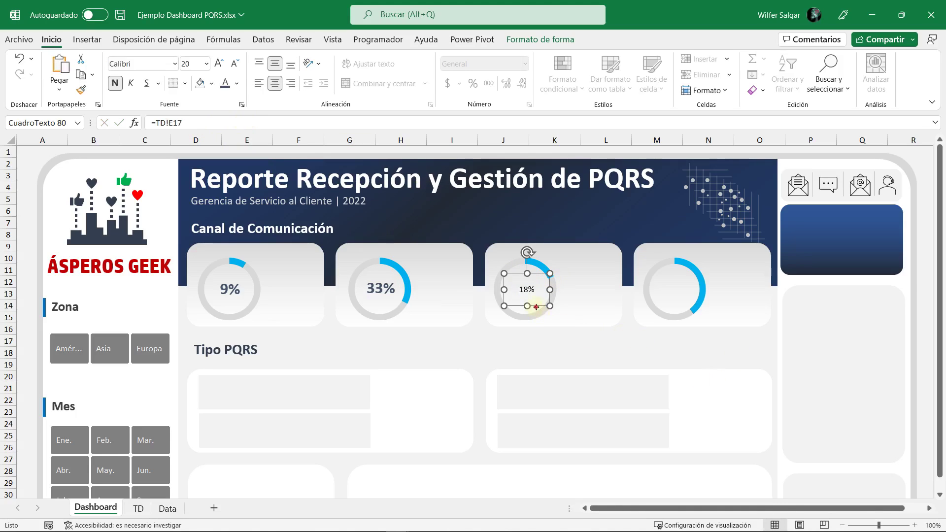
pyautogui.moveTo(536, 306); pyautogui.dragTo(686, 306)
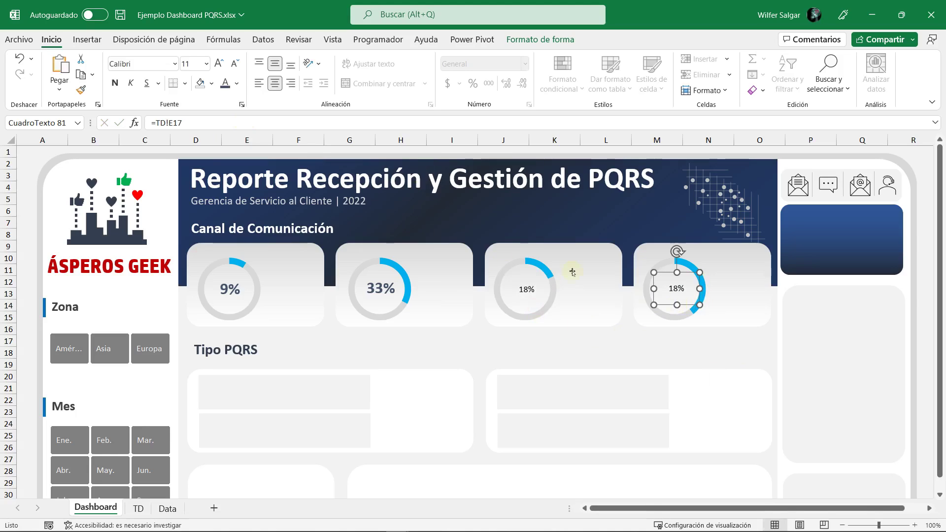
pyautogui.click(236, 122)
pyautogui.write('8')
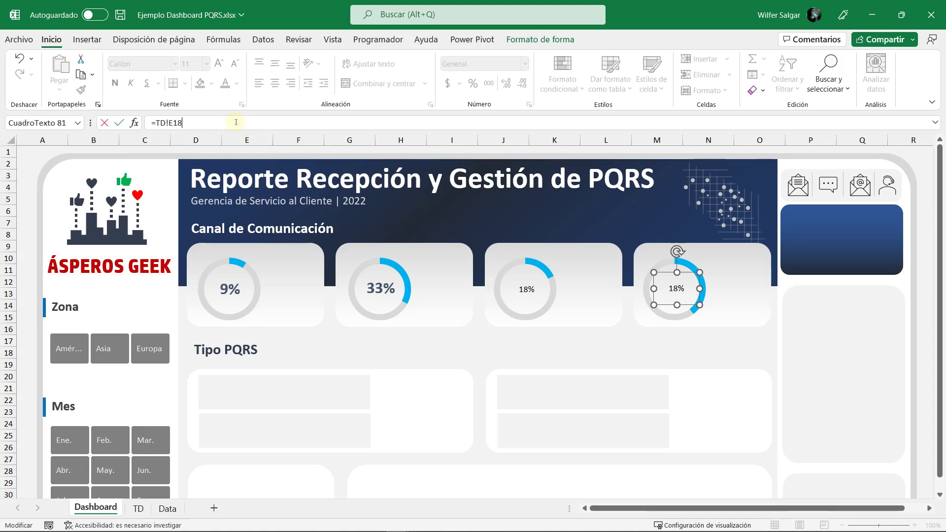
pyautogui.press('Return')
# Step: Format-paint the bold 20-pt style from the 33% label onto the 18% and 40% labels
pyautogui.click(382, 290)
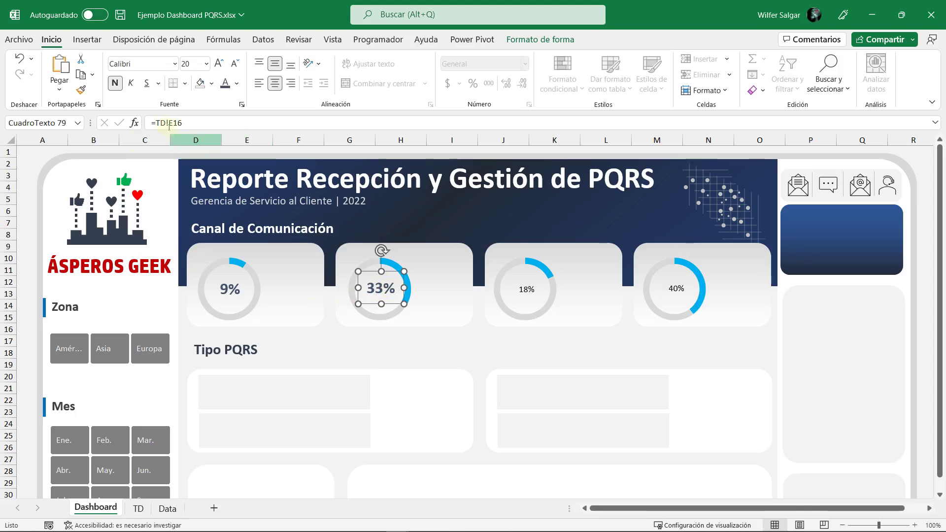
pyautogui.click(81, 90)
pyautogui.click(526, 289)
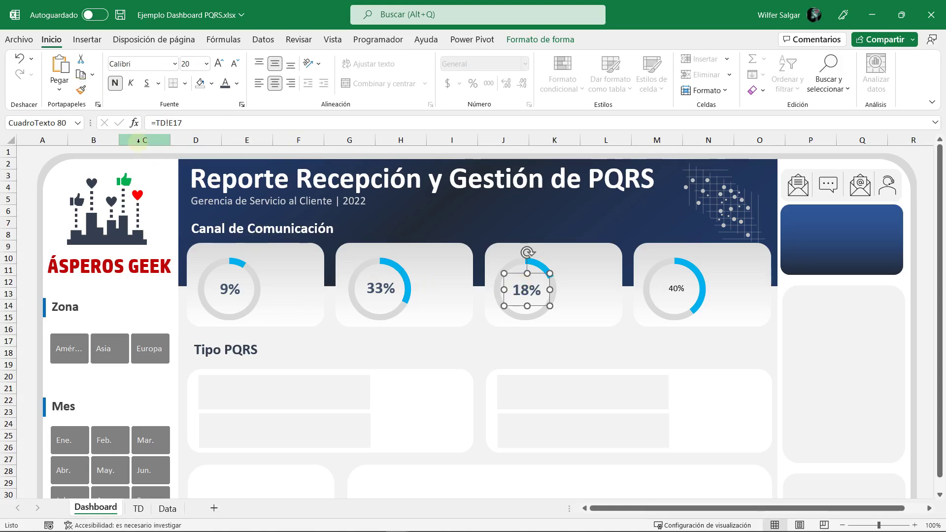
pyautogui.click(81, 89)
pyautogui.click(674, 288)
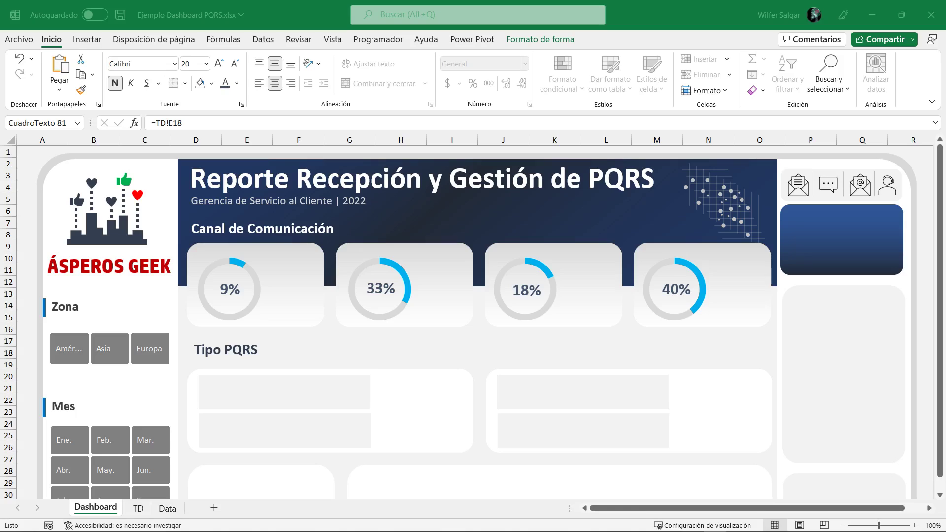
pyautogui.click(676, 291)
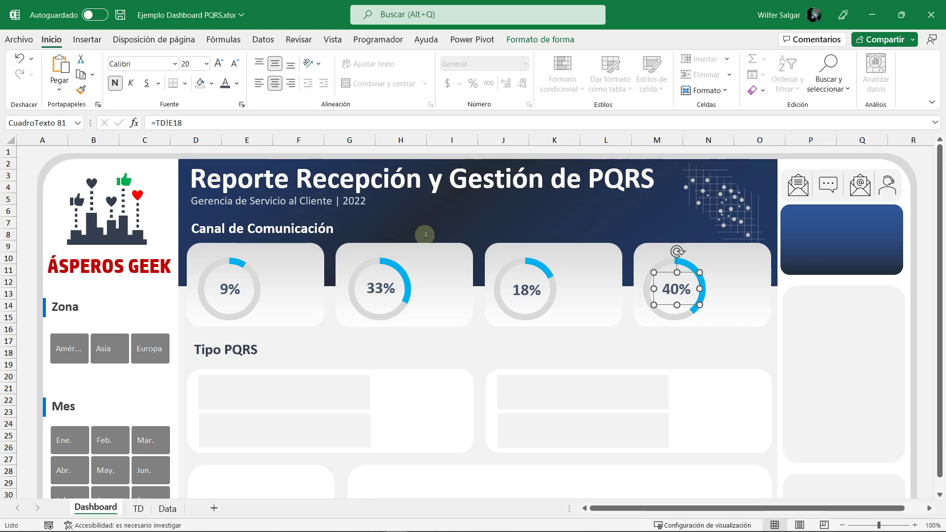
pyautogui.click(232, 288)
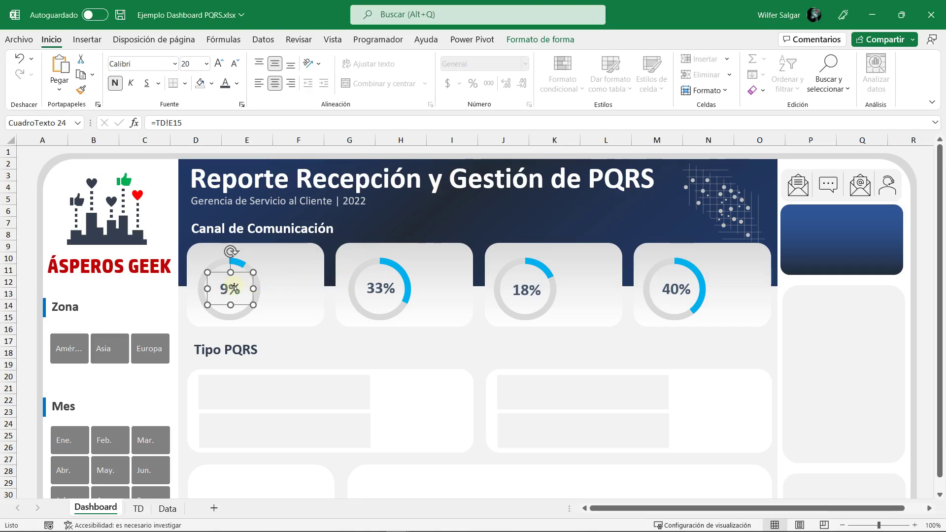
# Step: Add a count label beside the first donut linked to =TD!D15, showing 806
pyautogui.moveTo(237, 290); pyautogui.dragTo(294, 287)
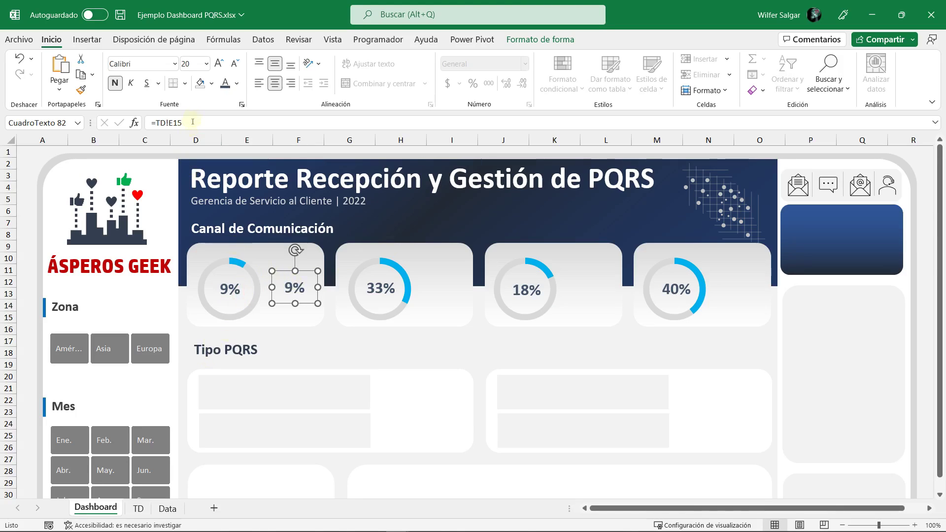
pyautogui.click(275, 118)
pyautogui.write('=')
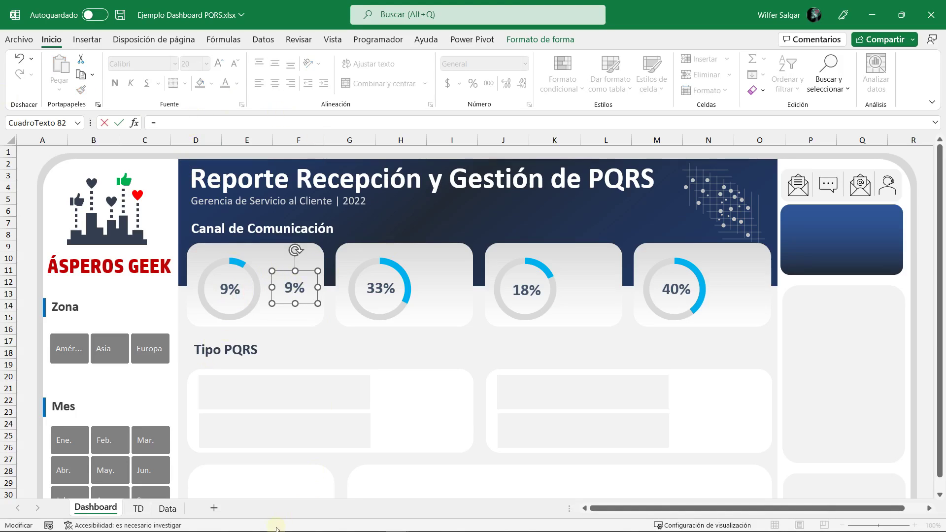
pyautogui.click(138, 508)
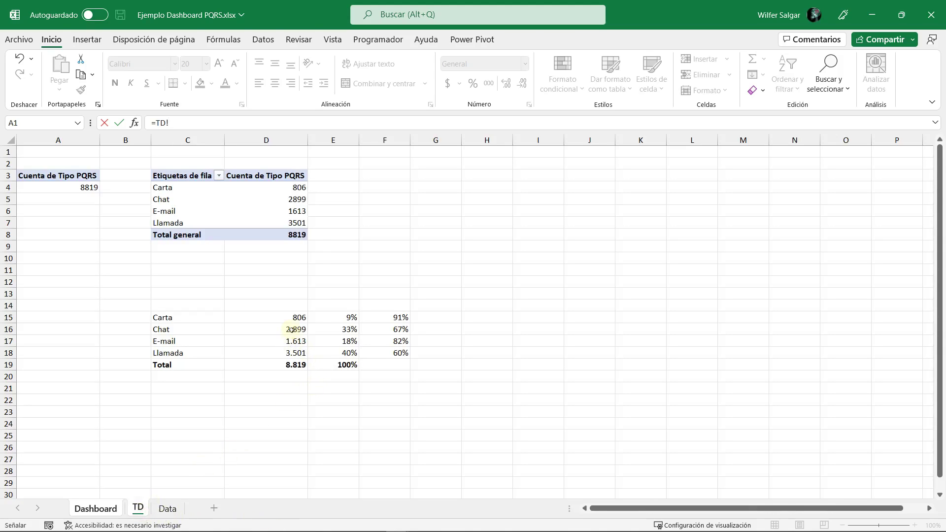
pyautogui.click(275, 317)
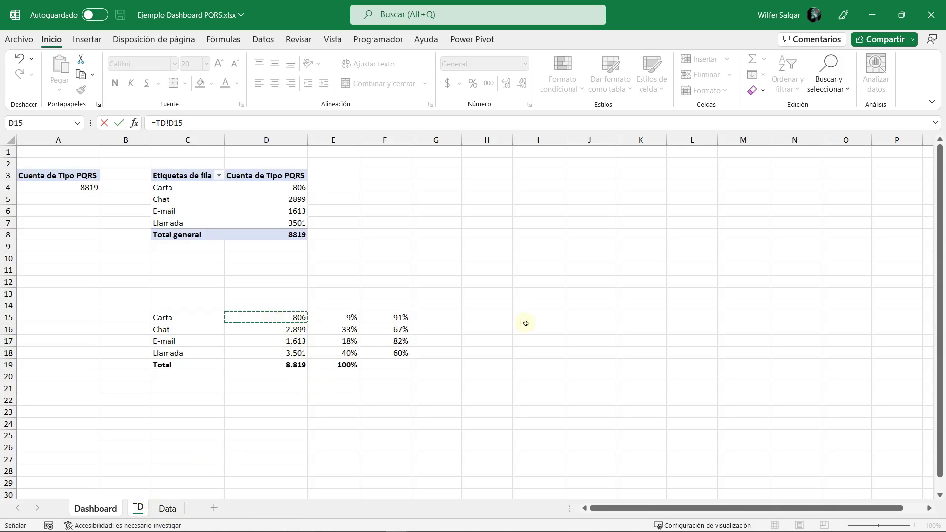
pyautogui.press('Return')
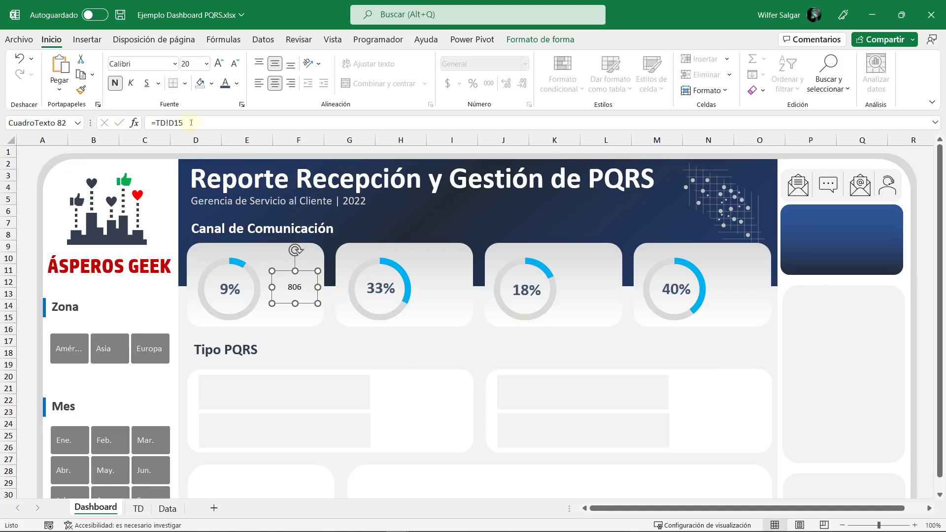
# Step: Copy the count label into the second card and link it to =TD!D16, showing 2.899
pyautogui.moveTo(321, 278); pyautogui.dragTo(467, 282)
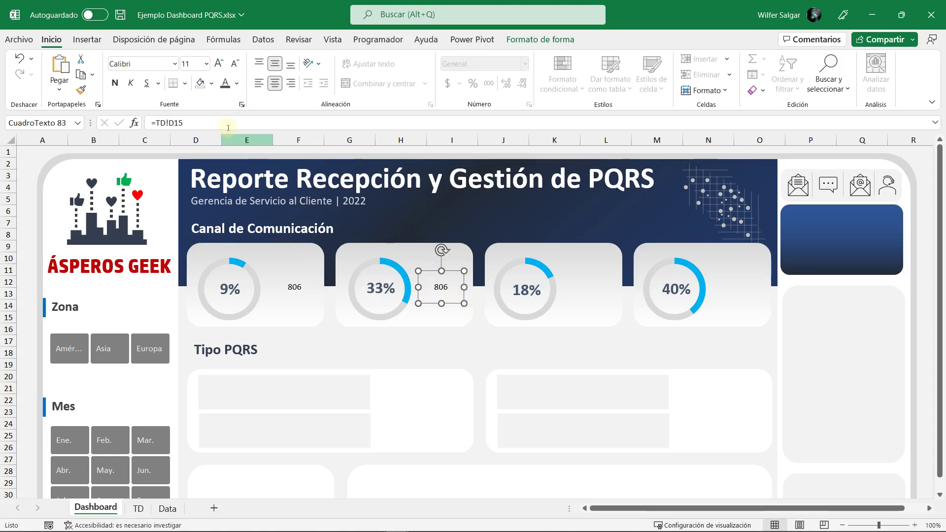
pyautogui.click(199, 123)
pyautogui.press('BackSpace')
pyautogui.write('6')
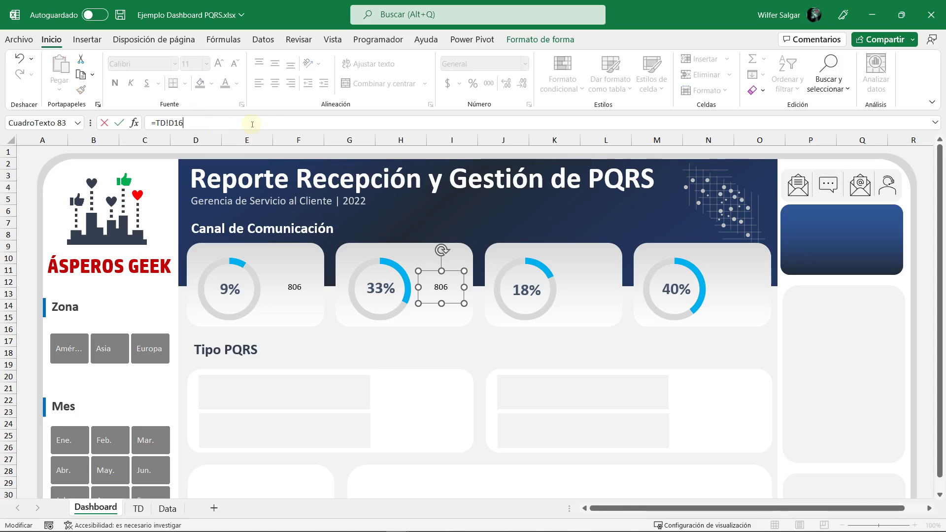
pyautogui.press('Return')
pyautogui.click(138, 509)
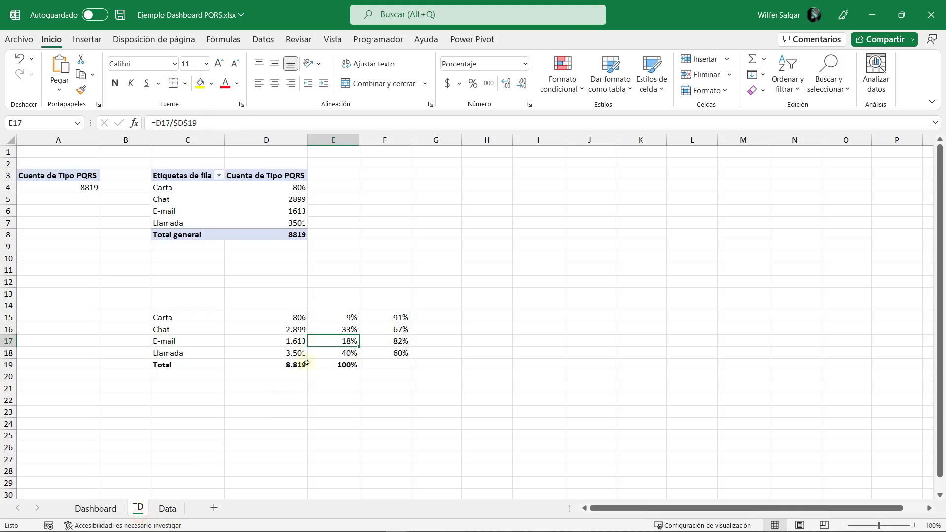
pyautogui.click(289, 333)
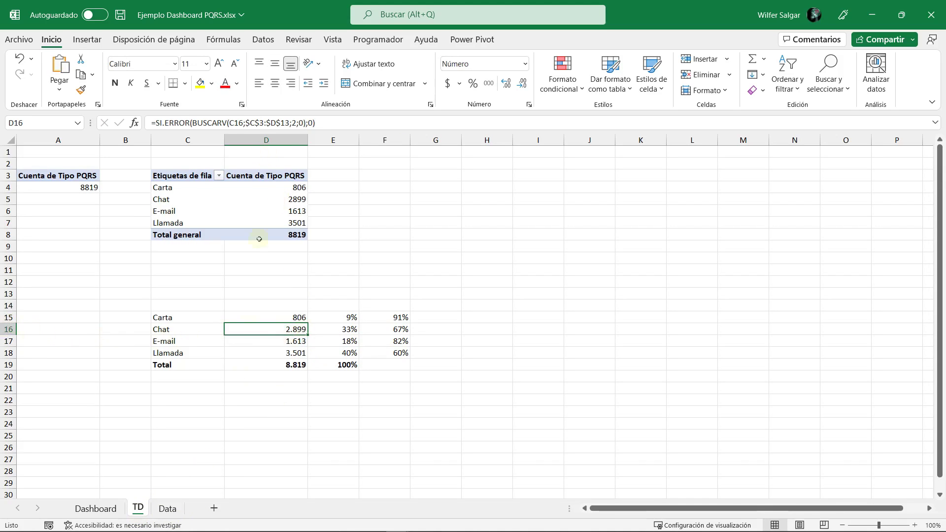
pyautogui.click(96, 508)
# Step: Add count labels in cards three and four linked to =TD!D17 (1.613) and =TD!D18 (3.501)
pyautogui.keyDown('ctrl'); pyautogui.moveTo(465, 286); pyautogui.dragTo(613, 286); pyautogui.keyUp('ctrl')
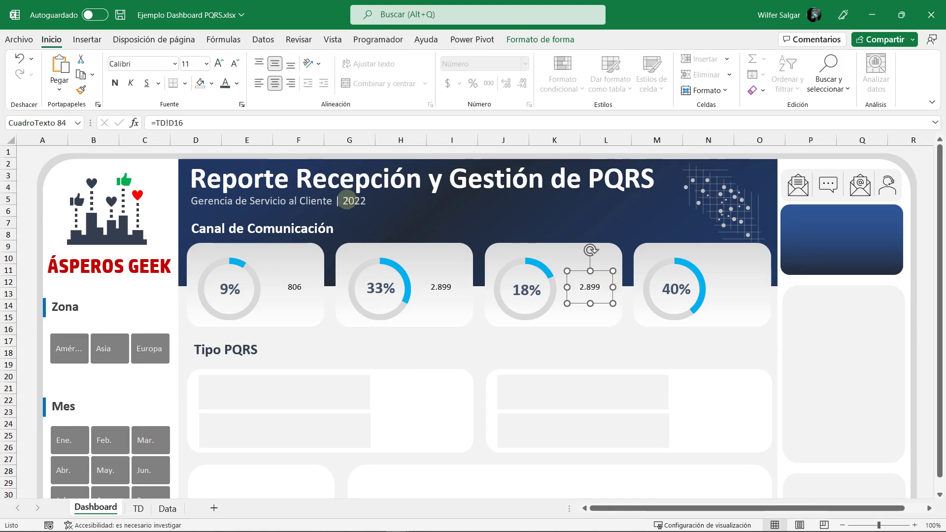
pyautogui.click(230, 124)
pyautogui.write('7')
pyautogui.press('Return')
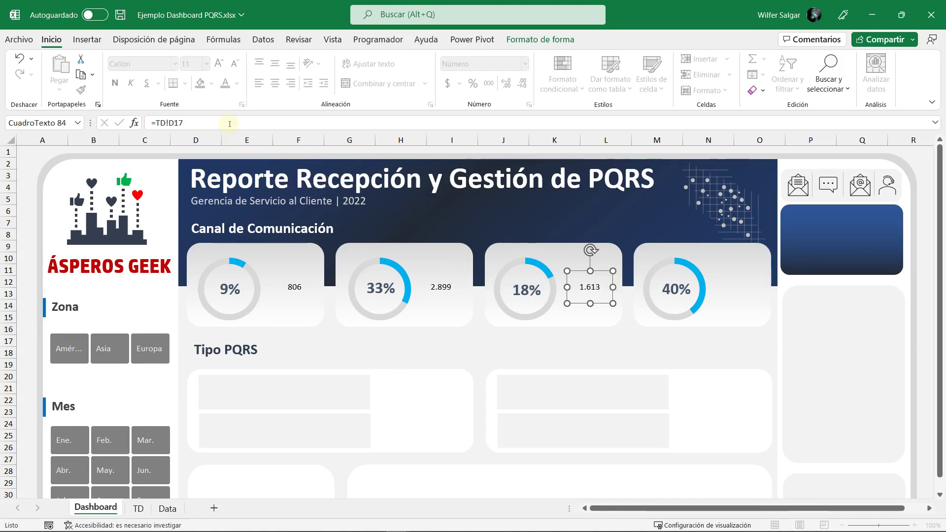
pyautogui.click(601, 303)
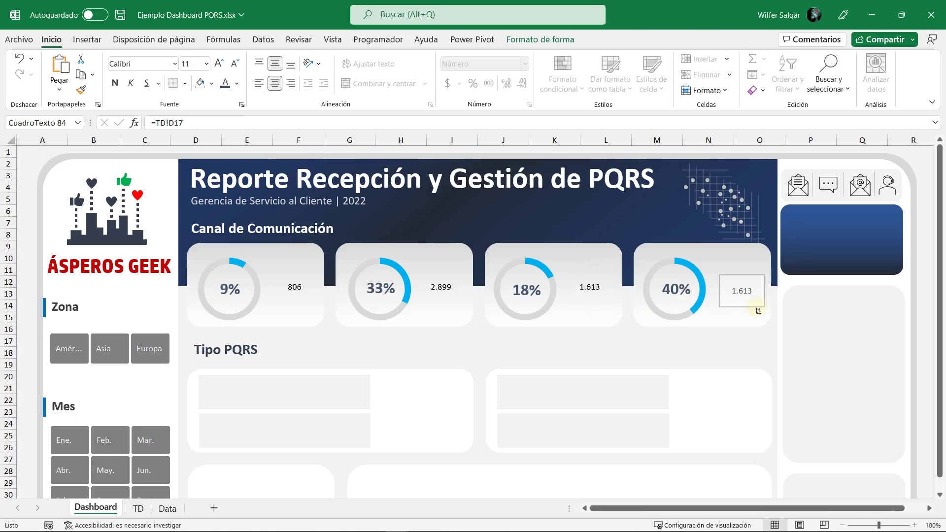
pyautogui.keyDown('ctrl'); pyautogui.moveTo(642, 305); pyautogui.dragTo(749, 304); pyautogui.keyUp('ctrl')
pyautogui.click(215, 124)
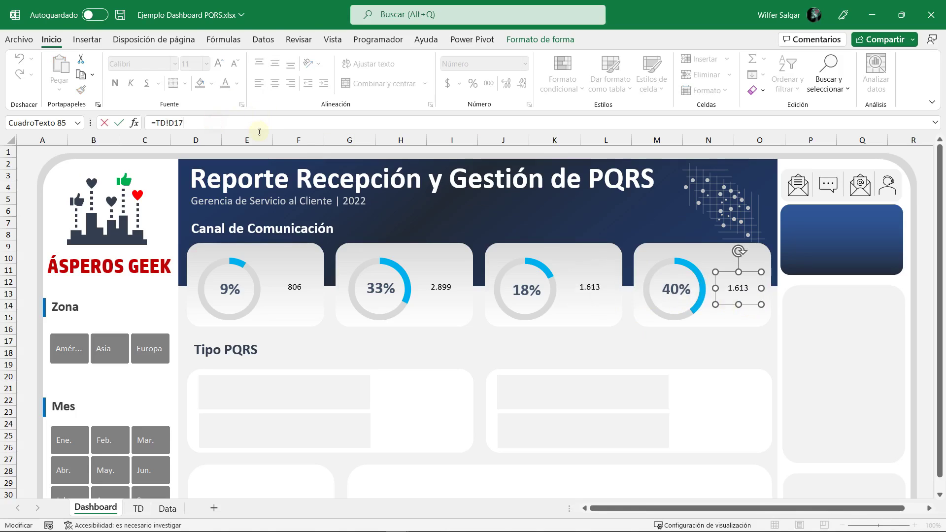
pyautogui.write('8')
pyautogui.press('Return')
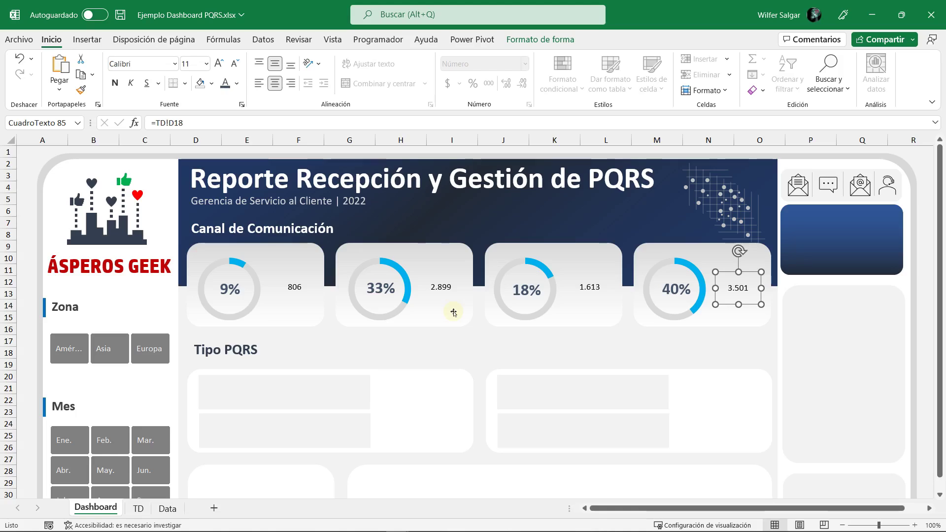
# Step: Verify the 806, 2.899, 1.613 and 3.501 count boxes link to TD!D15 through TD!D18
pyautogui.click(442, 295)
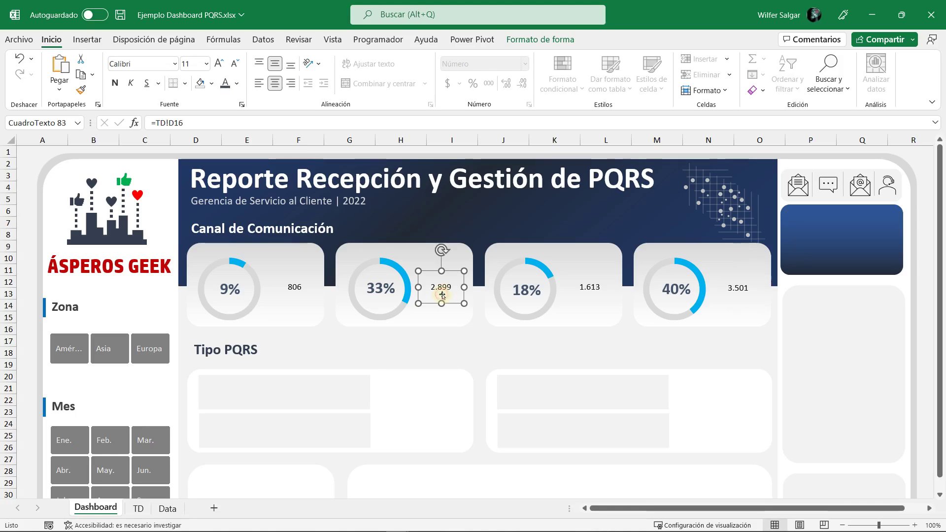
pyautogui.click(577, 283)
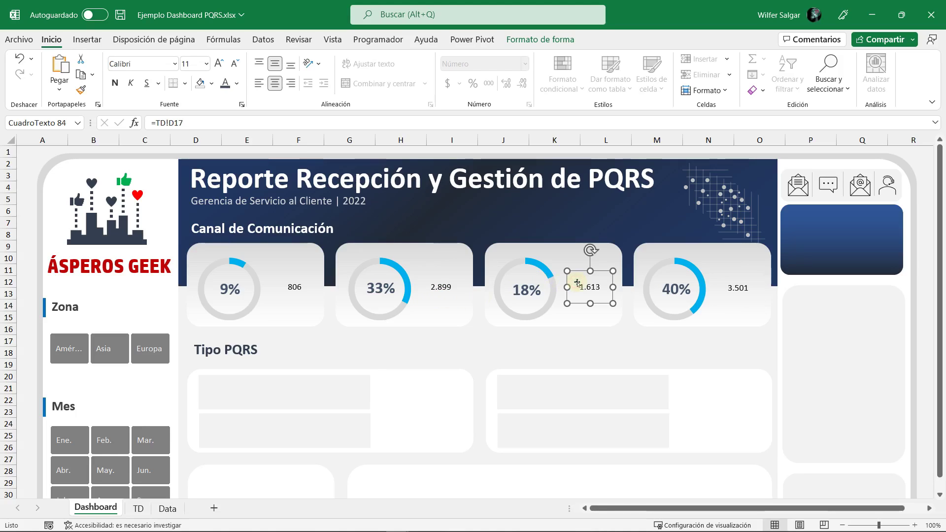
pyautogui.click(724, 290)
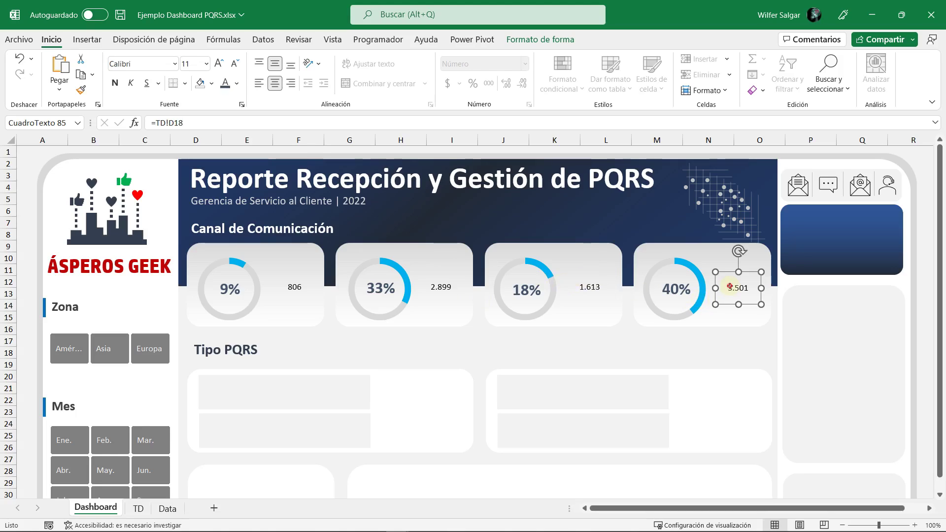
pyautogui.click(587, 288)
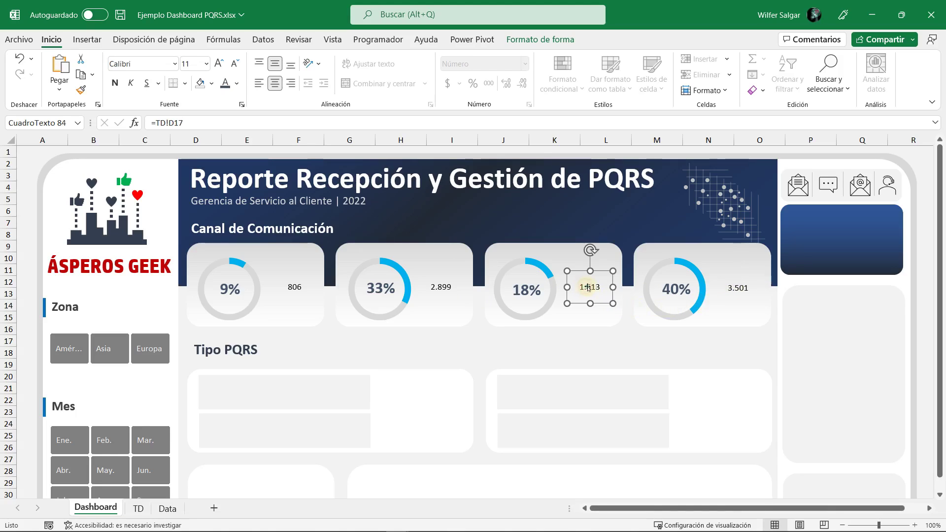
pyautogui.click(446, 285)
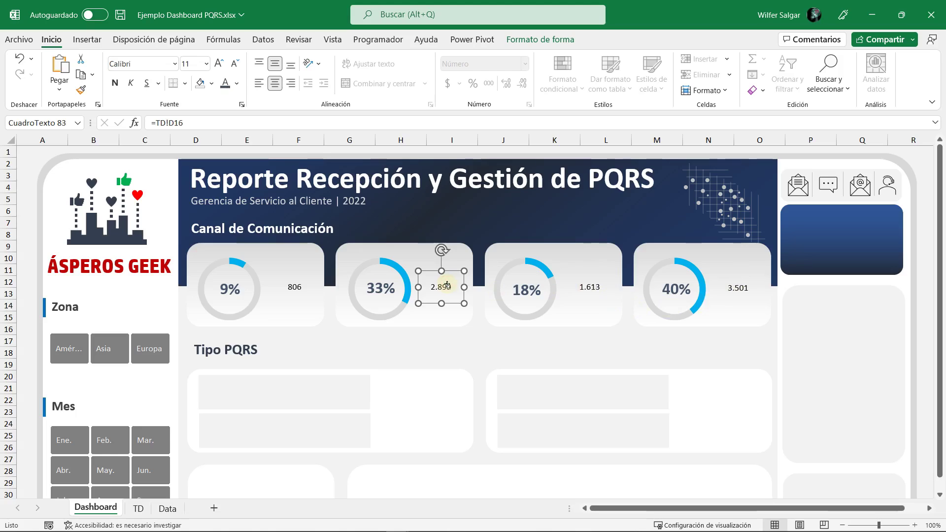
pyautogui.click(295, 287)
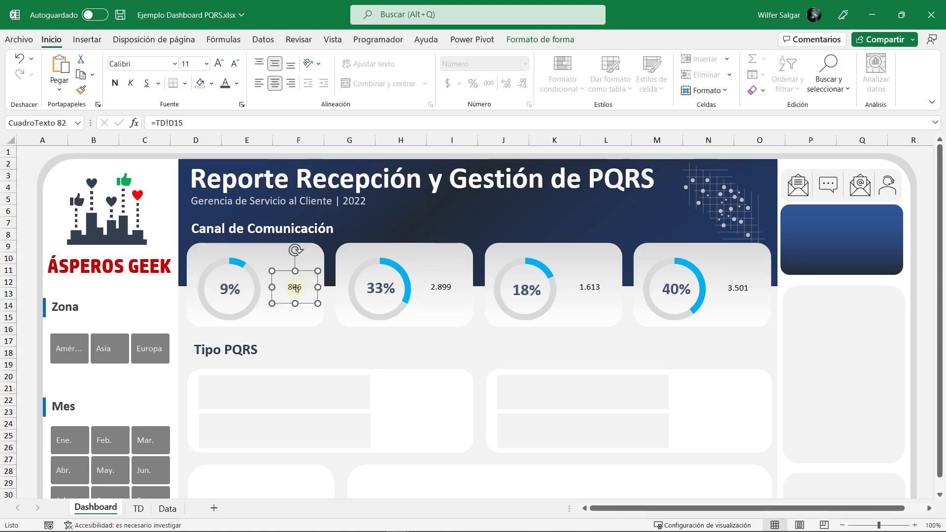
pyautogui.click(434, 287)
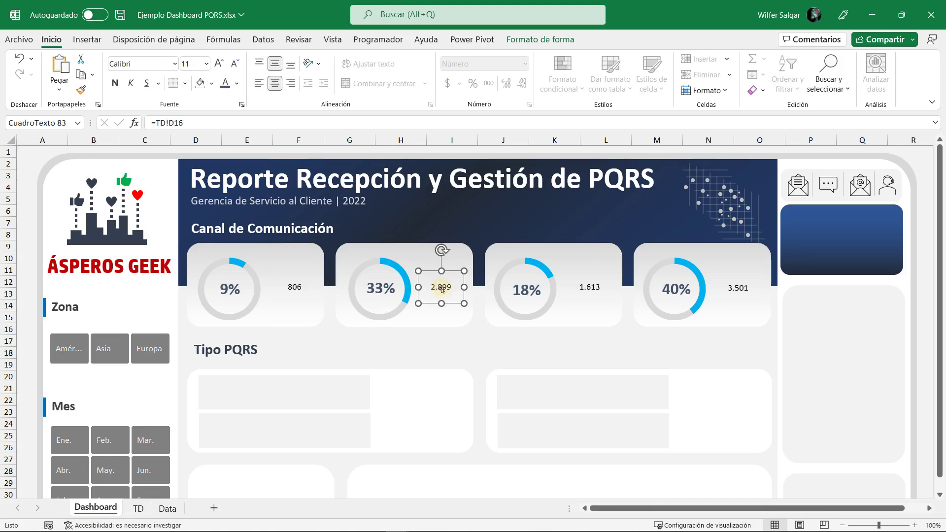
pyautogui.click(596, 289)
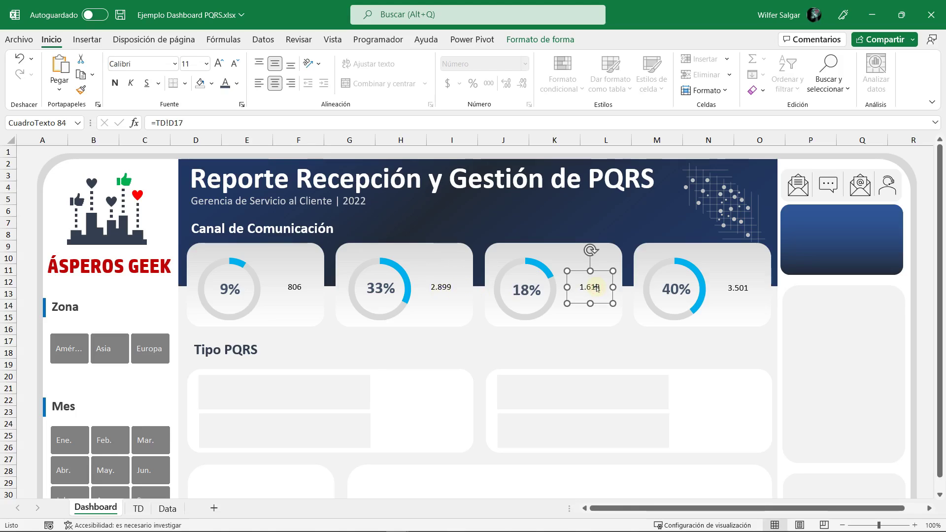
pyautogui.click(753, 292)
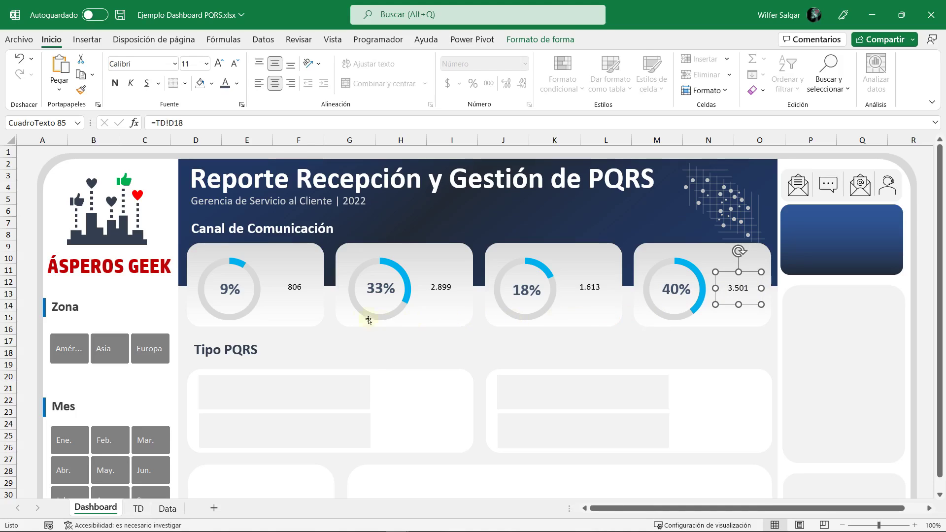
pyautogui.click(291, 287)
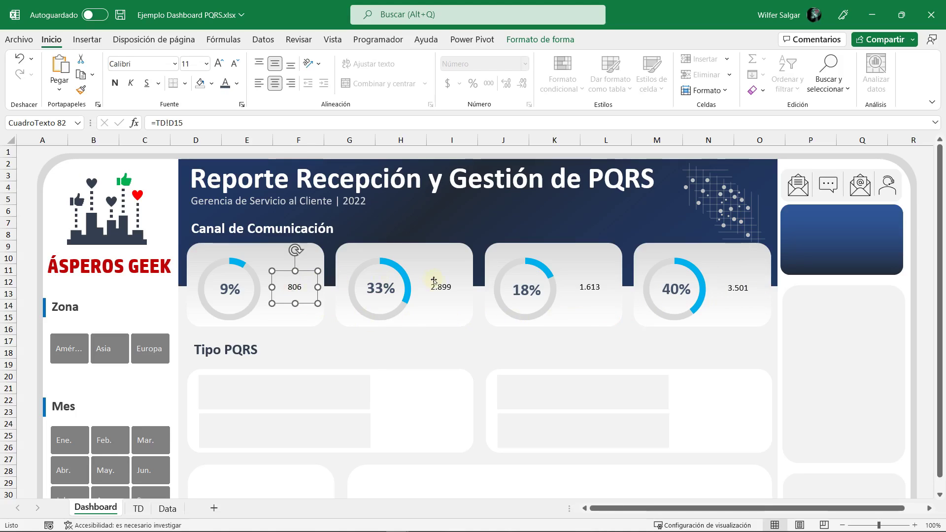
# Step: Make the four count boxes bold at size 24 and widen them to show full values
pyautogui.keyDown('ctrl'); pyautogui.click(449, 290); pyautogui.keyUp('ctrl')
pyautogui.keyDown('ctrl'); pyautogui.click(587, 288); pyautogui.keyUp('ctrl')
pyautogui.keyDown('ctrl'); pyautogui.click(741, 290); pyautogui.keyUp('ctrl')
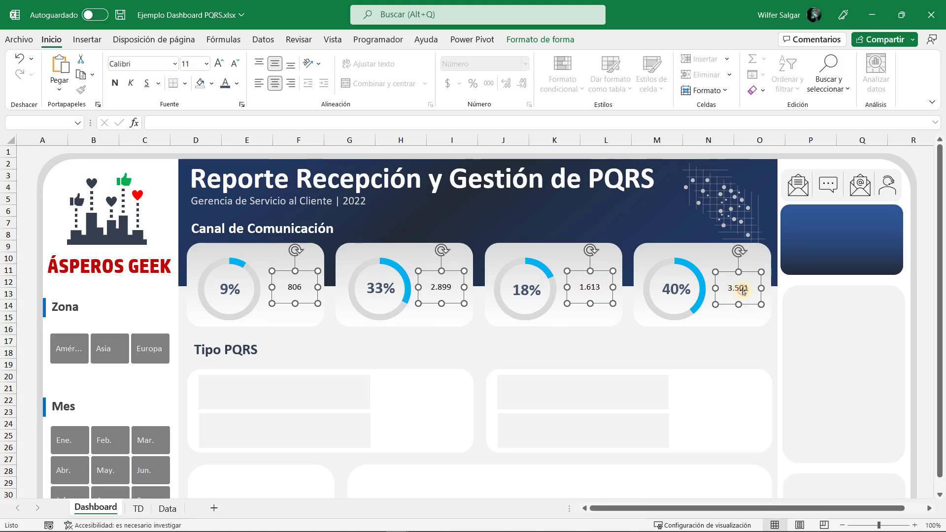
pyautogui.click(238, 83)
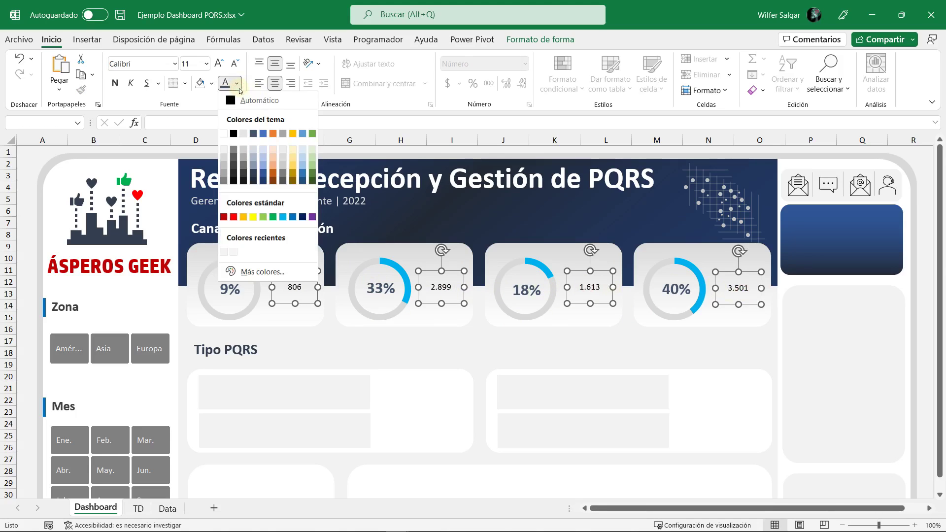
pyautogui.click(243, 134)
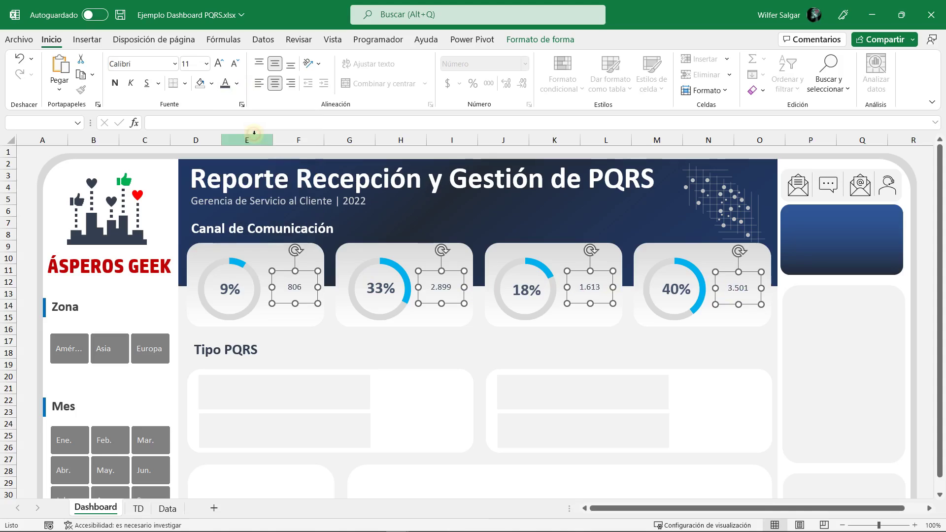
pyautogui.click(115, 83)
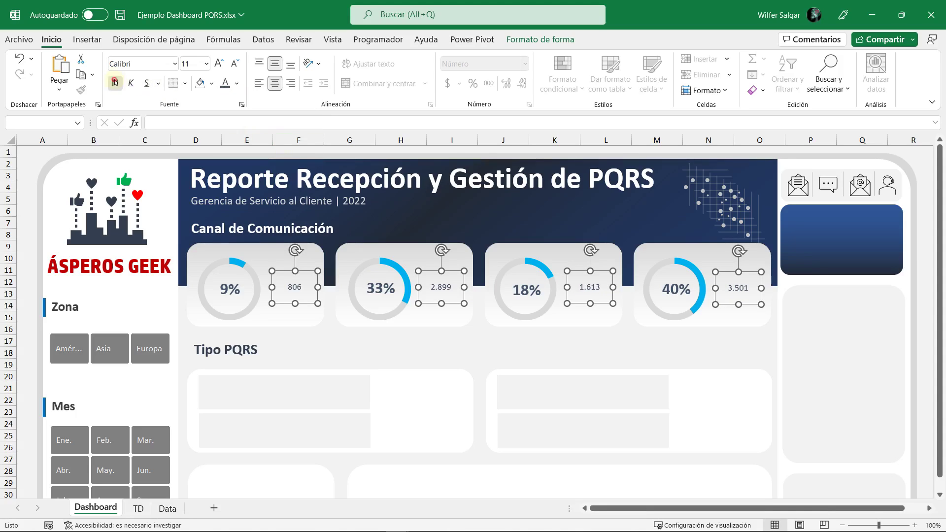
pyautogui.click(219, 64)
pyautogui.doubleClick(220, 63)
pyautogui.doubleClick(219, 64)
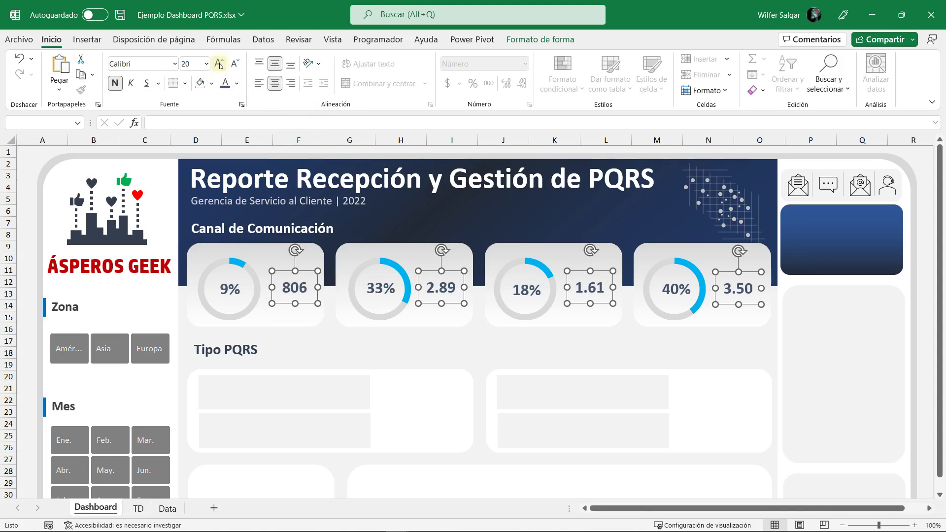
pyautogui.doubleClick(220, 64)
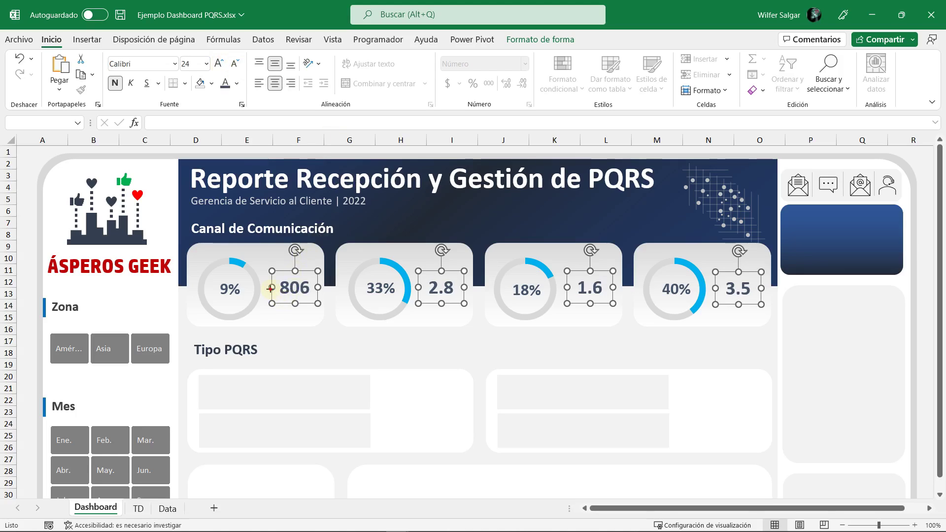
pyautogui.moveTo(271, 287); pyautogui.dragTo(258, 288)
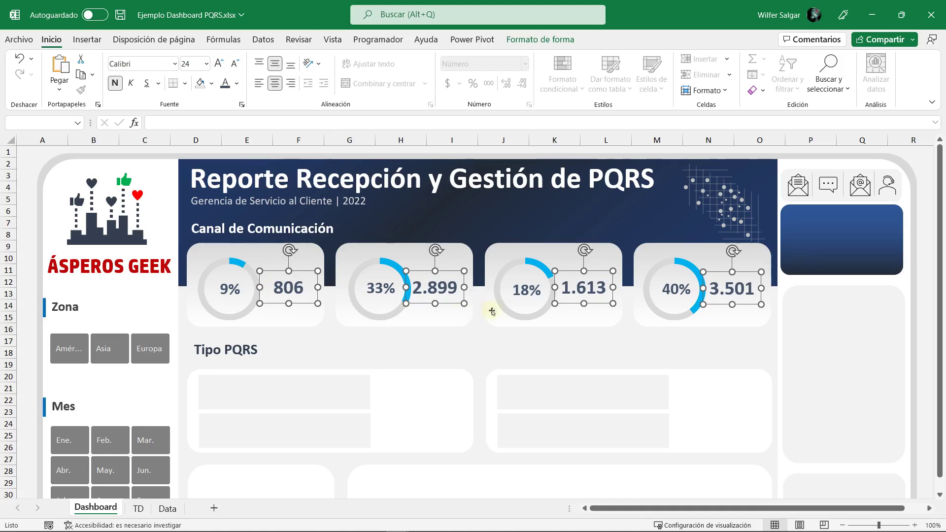
pyautogui.click(294, 313)
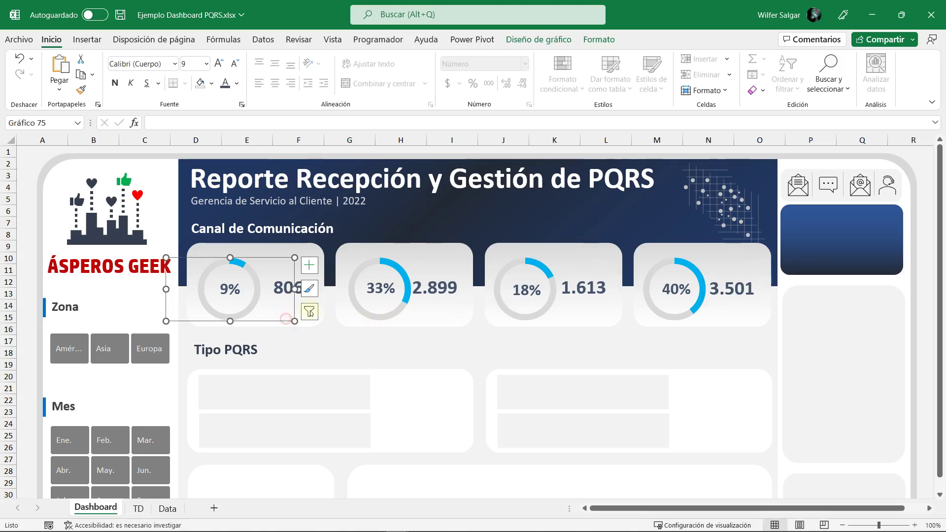
# Step: Nudge the 2.899, 1.613 and 3.501 counts slightly right beside their donuts
pyautogui.click(444, 298)
pyautogui.moveTo(445, 304); pyautogui.dragTo(453, 303)
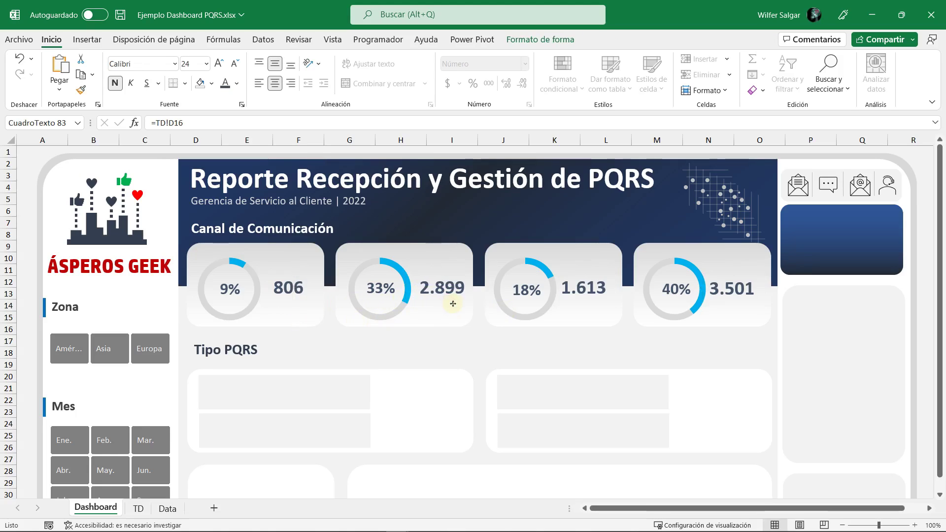
pyautogui.click(586, 293)
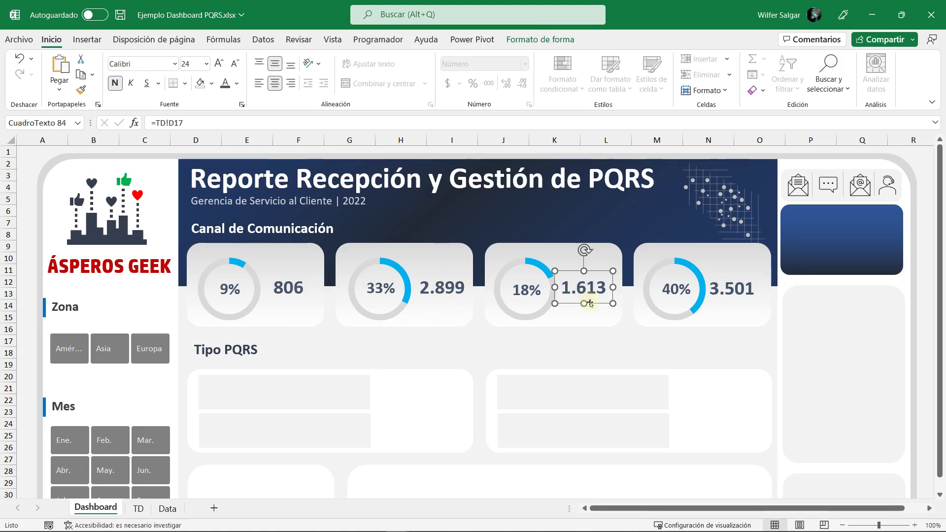
pyautogui.moveTo(590, 303); pyautogui.dragTo(594, 303)
pyautogui.click(745, 301)
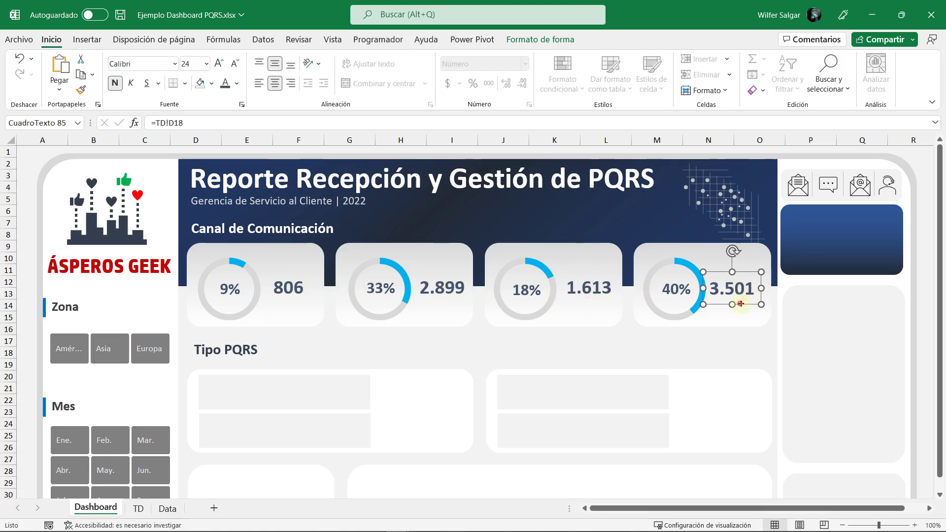
pyautogui.moveTo(740, 303); pyautogui.dragTo(749, 303)
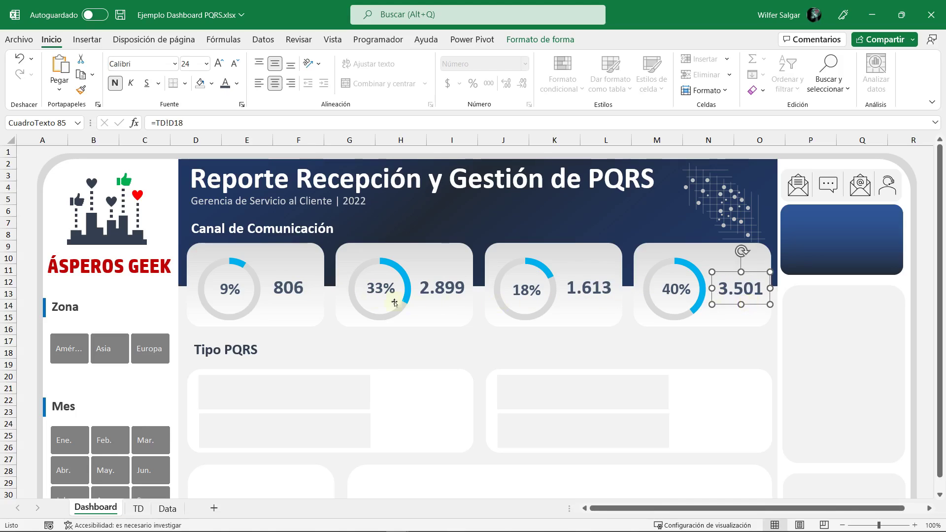
# Step: Align the 9%, 33%, 18% and 40% labels on their donut centres
pyautogui.click(228, 290)
pyautogui.keyDown('shift'); pyautogui.click(382, 290); pyautogui.keyUp('shift')
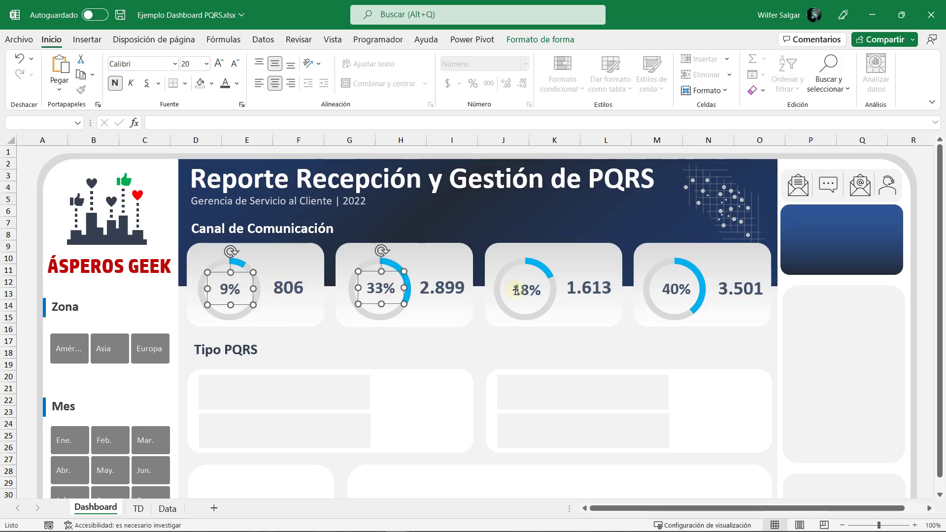
pyautogui.keyDown('shift'); pyautogui.click(516, 290); pyautogui.keyUp('shift')
pyautogui.keyDown('shift'); pyautogui.click(676, 290); pyautogui.keyUp('shift')
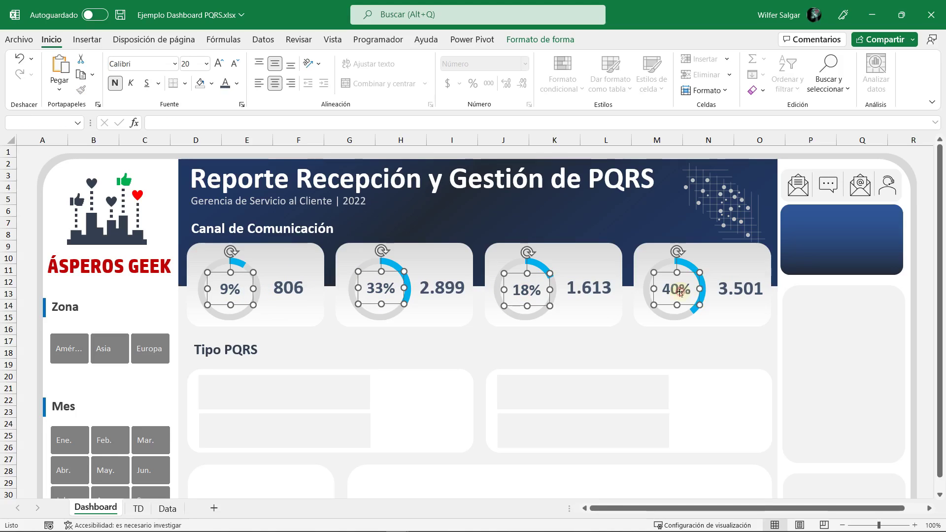
pyautogui.click(541, 39)
pyautogui.click(759, 59)
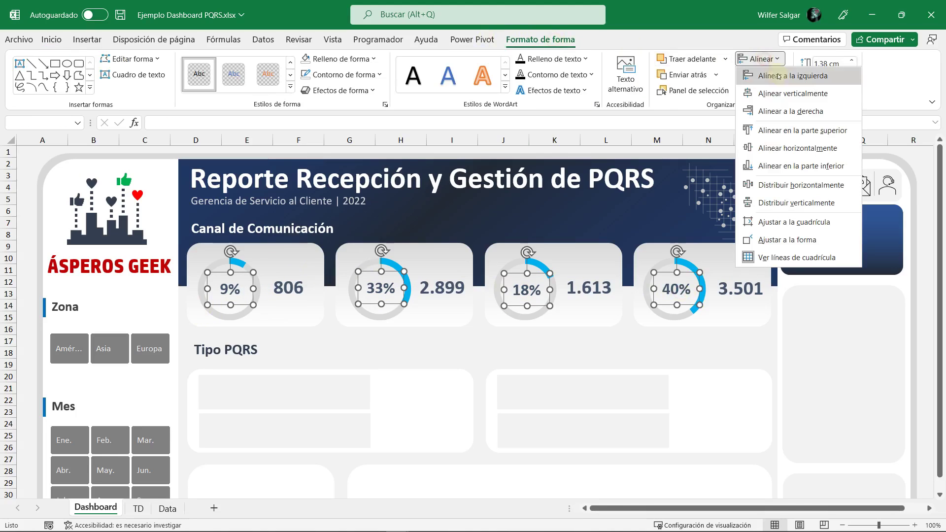
pyautogui.click(785, 153)
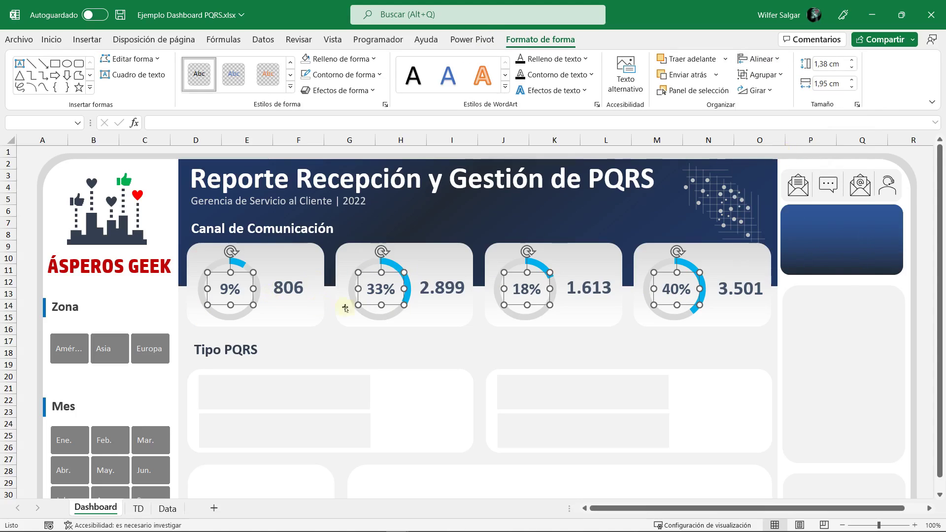
# Step: Set the four percentage labels to font size 18
pyautogui.click(52, 39)
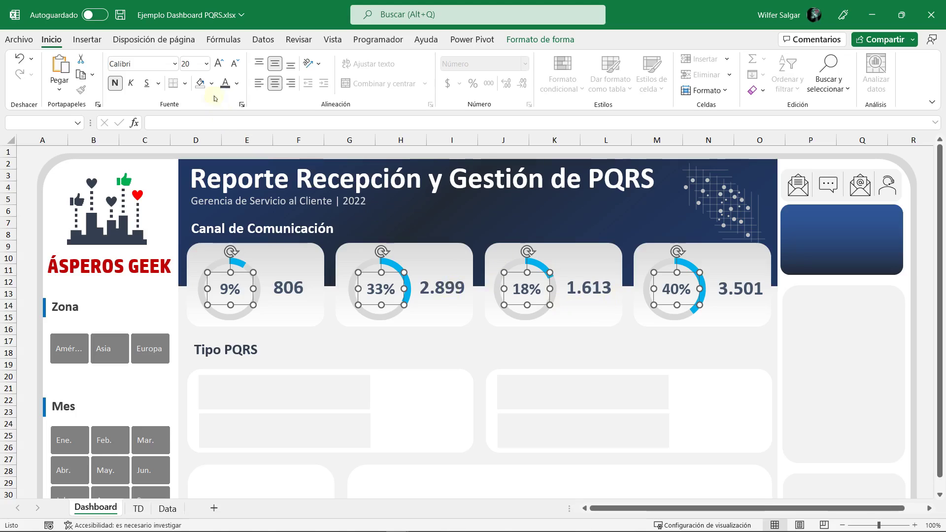
pyautogui.click(234, 64)
pyautogui.click(233, 63)
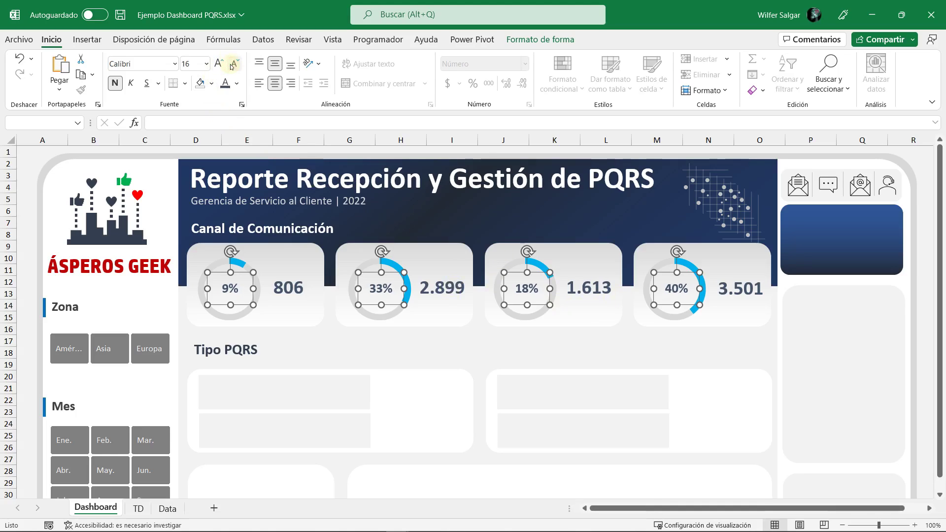
pyautogui.click(218, 64)
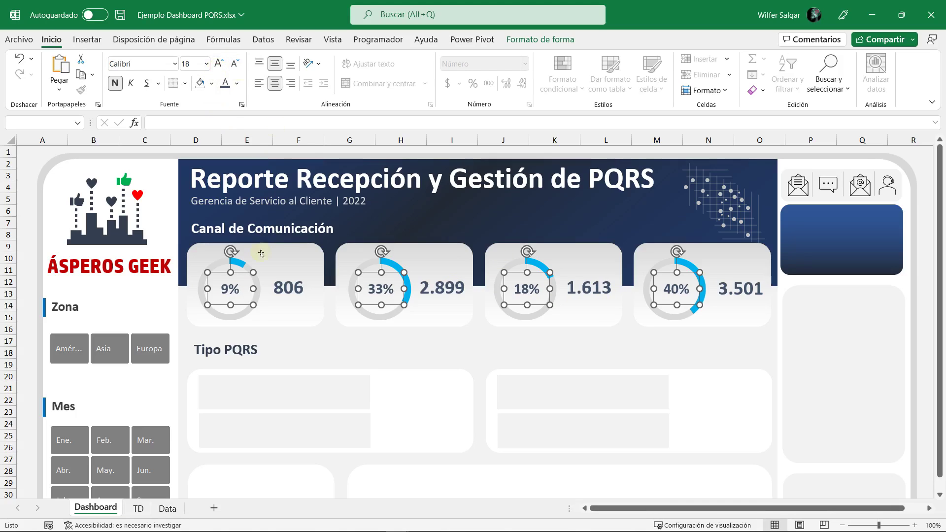
pyautogui.click(289, 291)
# Step: Enlarge the four count figures to size 28 and widen their boxes
pyautogui.keyDown('shift'); pyautogui.click(437, 291); pyautogui.keyUp('shift')
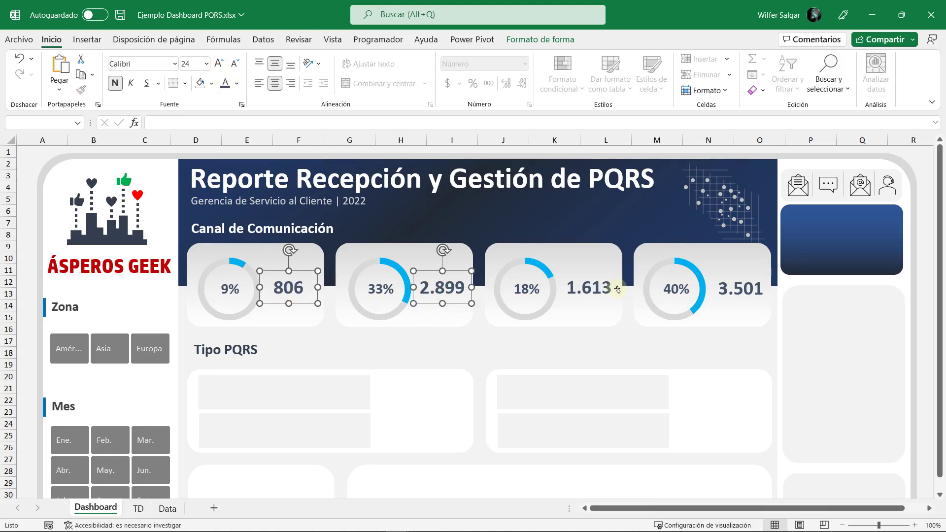
pyautogui.keyDown('shift'); pyautogui.click(604, 289); pyautogui.keyUp('shift')
pyautogui.keyDown('shift'); pyautogui.click(734, 290); pyautogui.keyUp('shift')
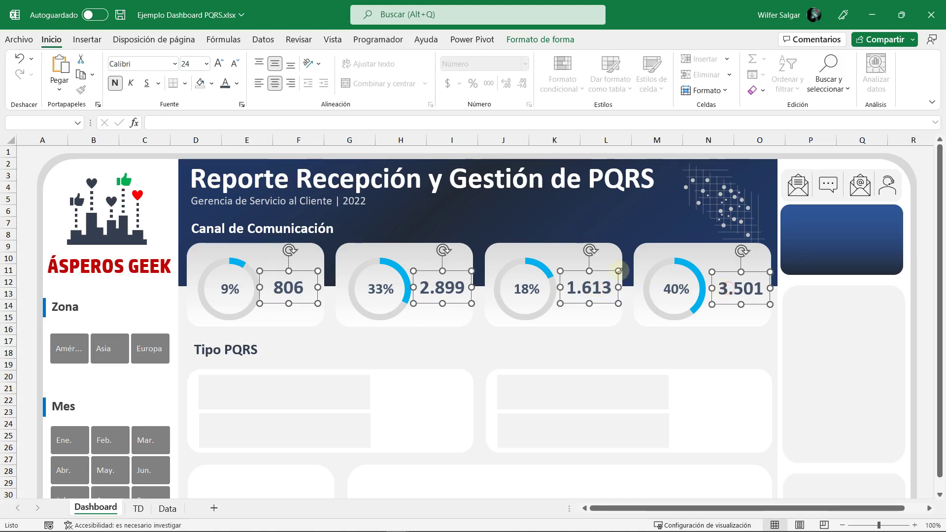
pyautogui.click(220, 64)
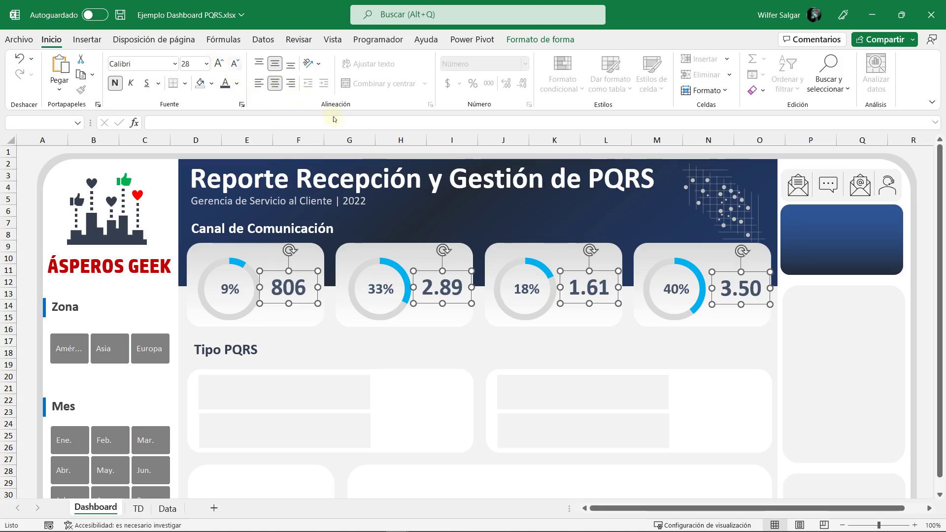
pyautogui.click(408, 284)
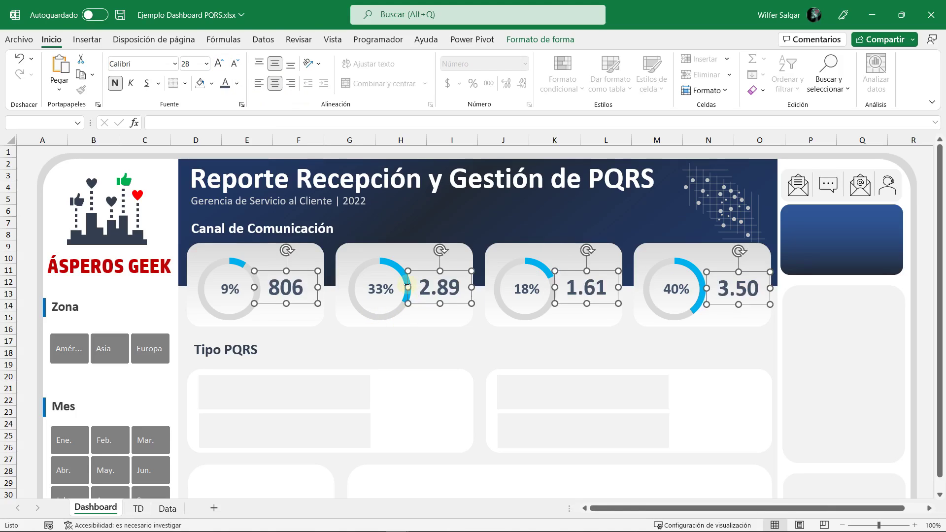
pyautogui.moveTo(407, 287); pyautogui.dragTo(401, 287)
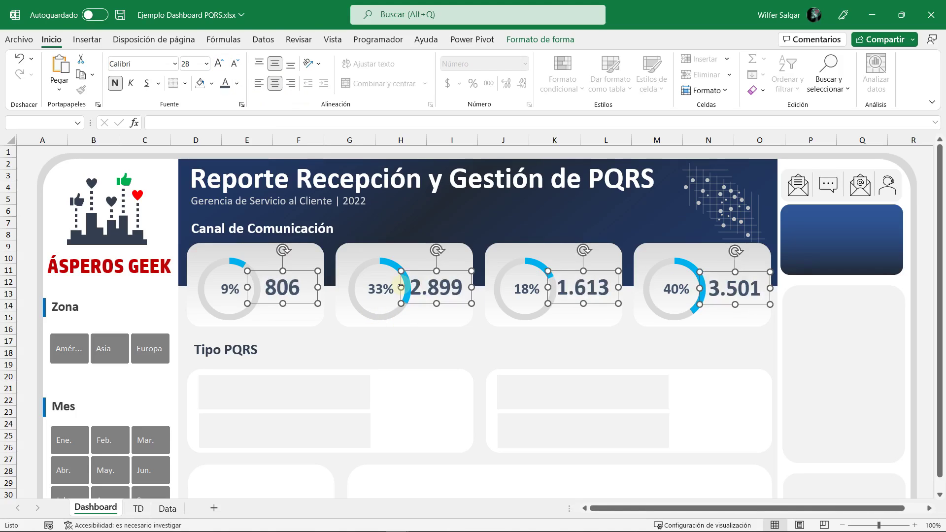
# Step: Shift the 806, 2.899, 1.613 and 3.501 figures slightly right in their cards
pyautogui.click(301, 317)
pyautogui.click(288, 291)
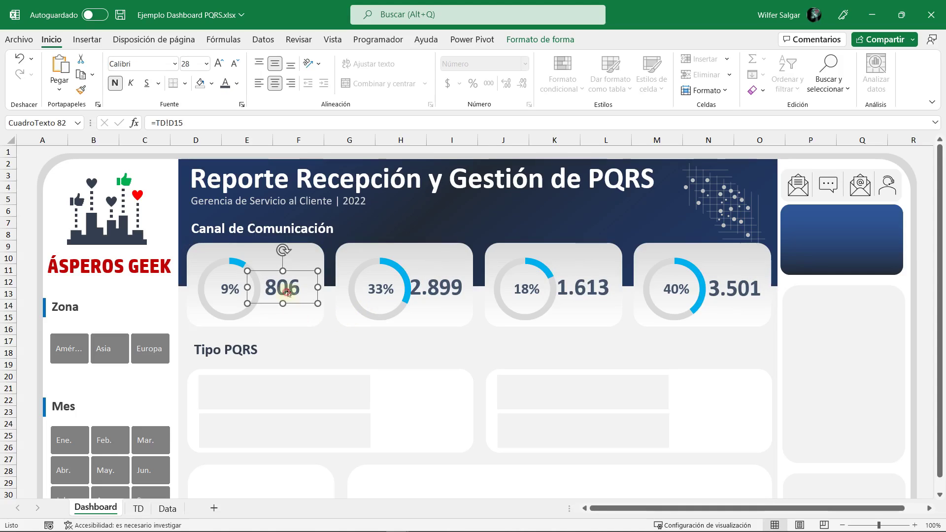
pyautogui.moveTo(302, 304); pyautogui.dragTo(310, 304)
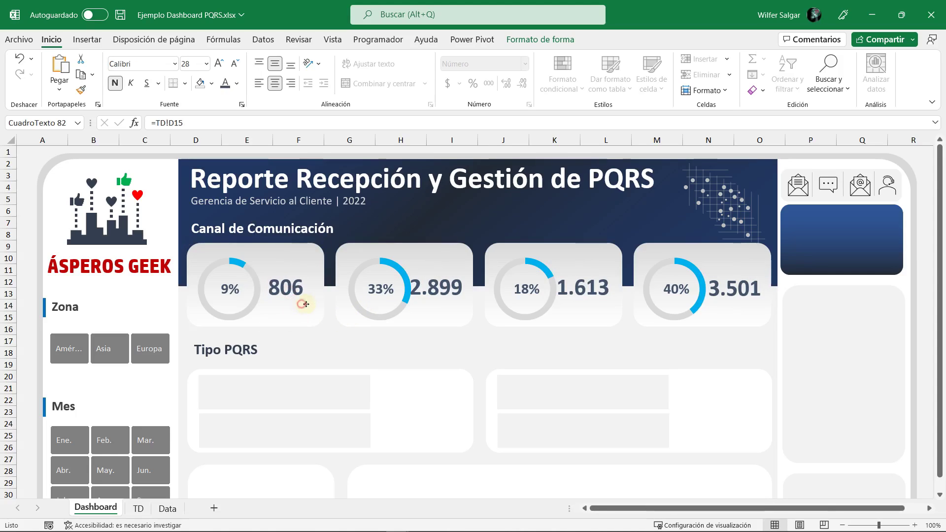
pyautogui.click(449, 304)
pyautogui.moveTo(450, 304); pyautogui.dragTo(454, 304)
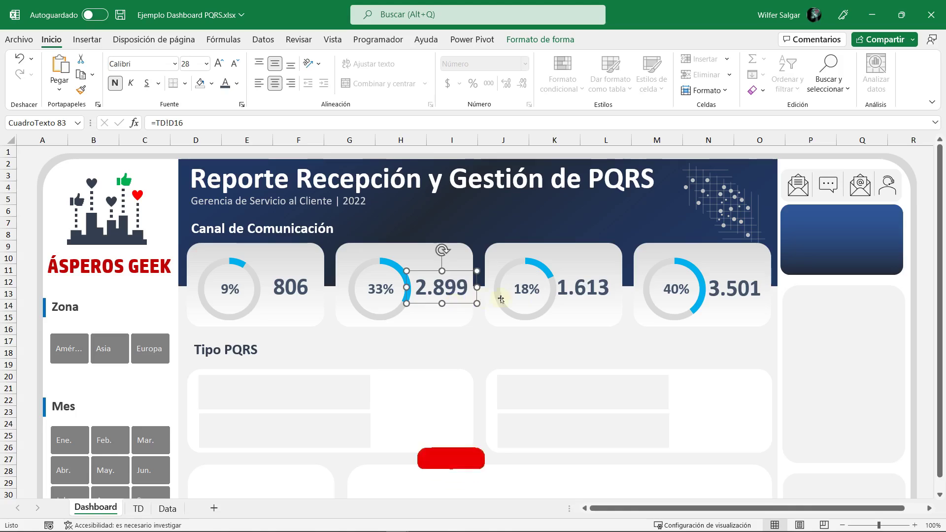
pyautogui.click(595, 298)
pyautogui.moveTo(595, 298); pyautogui.dragTo(600, 298)
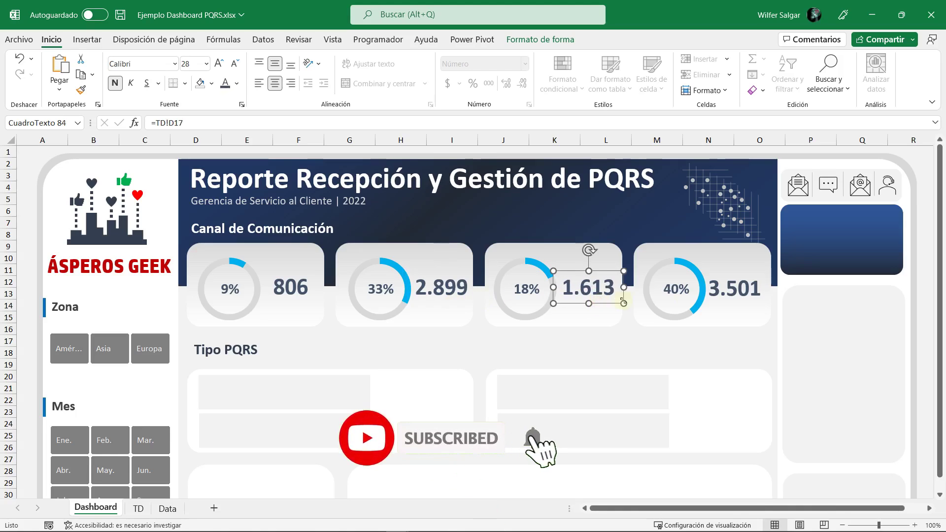
pyautogui.click(754, 296)
pyautogui.moveTo(754, 296); pyautogui.dragTo(757, 305)
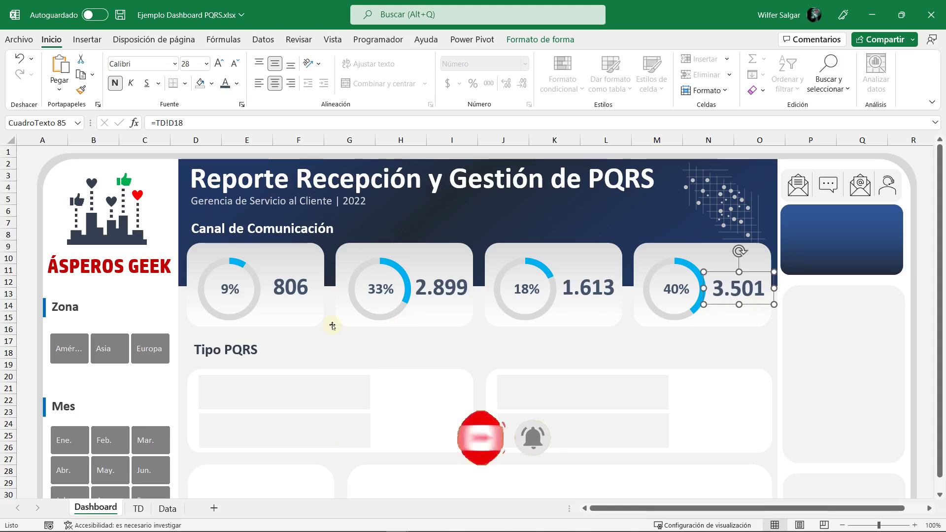
# Step: Align the four count figures horizontally so they sit at one height
pyautogui.click(284, 286)
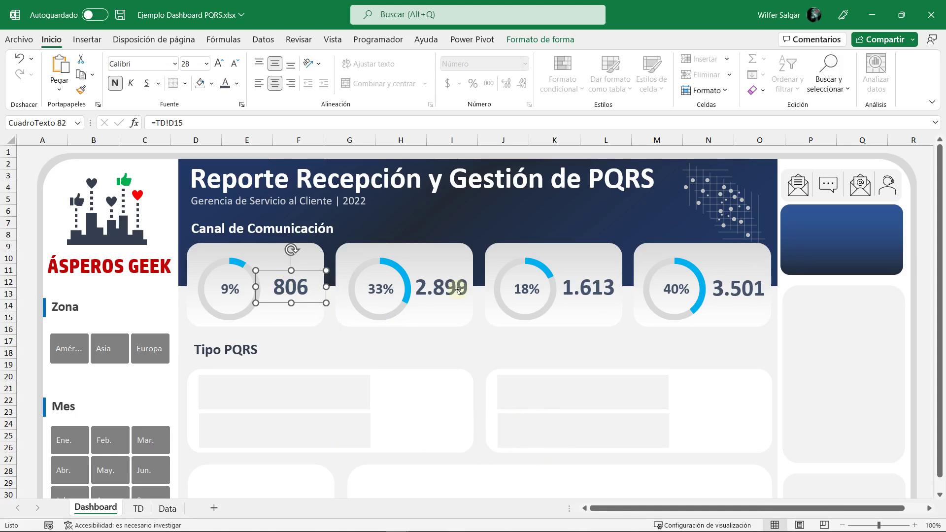
pyautogui.keyDown('shift'); pyautogui.click(458, 287); pyautogui.keyUp('shift')
pyautogui.keyDown('shift'); pyautogui.click(577, 288); pyautogui.keyUp('shift')
pyautogui.keyDown('shift'); pyautogui.click(738, 292); pyautogui.keyUp('shift')
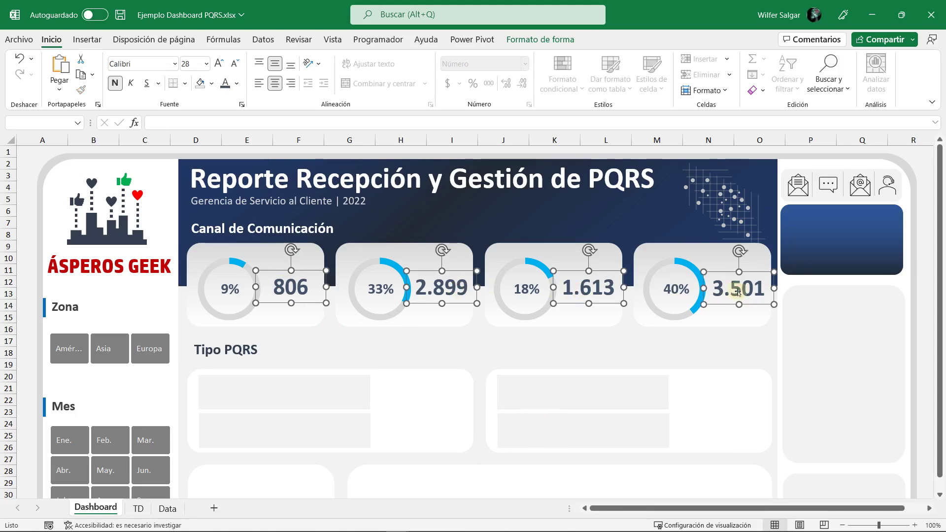
pyautogui.click(516, 39)
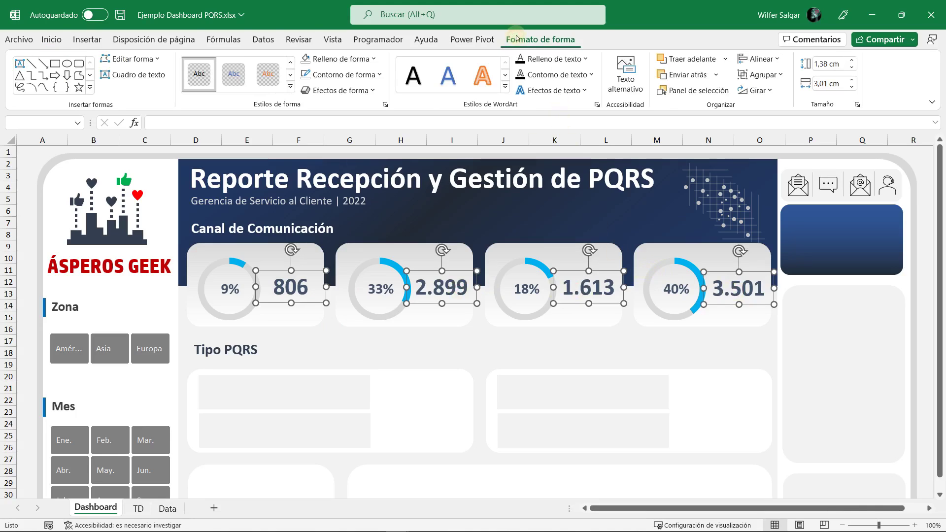
pyautogui.click(758, 58)
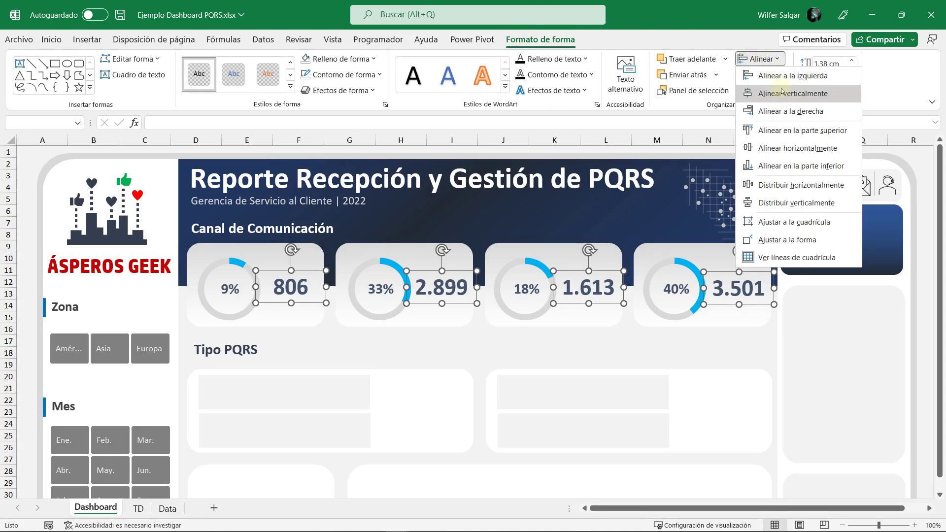
pyautogui.click(785, 149)
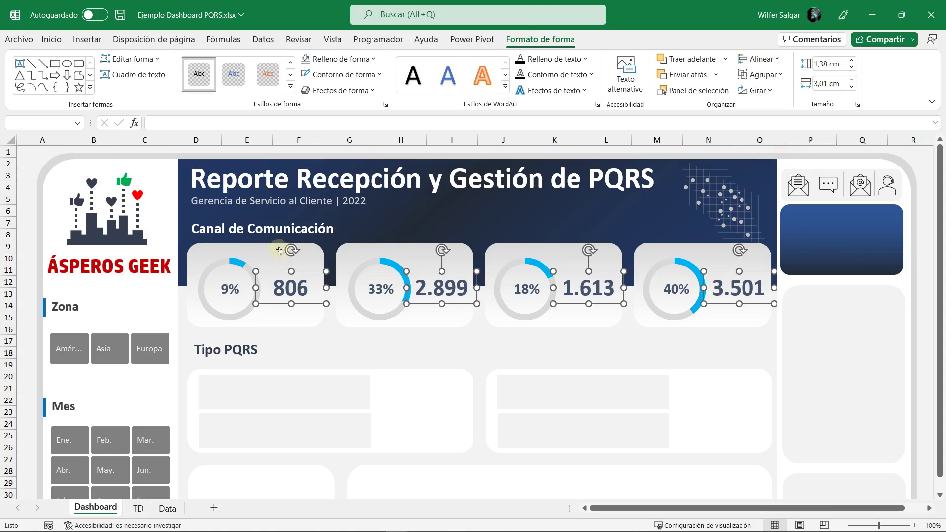
pyautogui.click(304, 255)
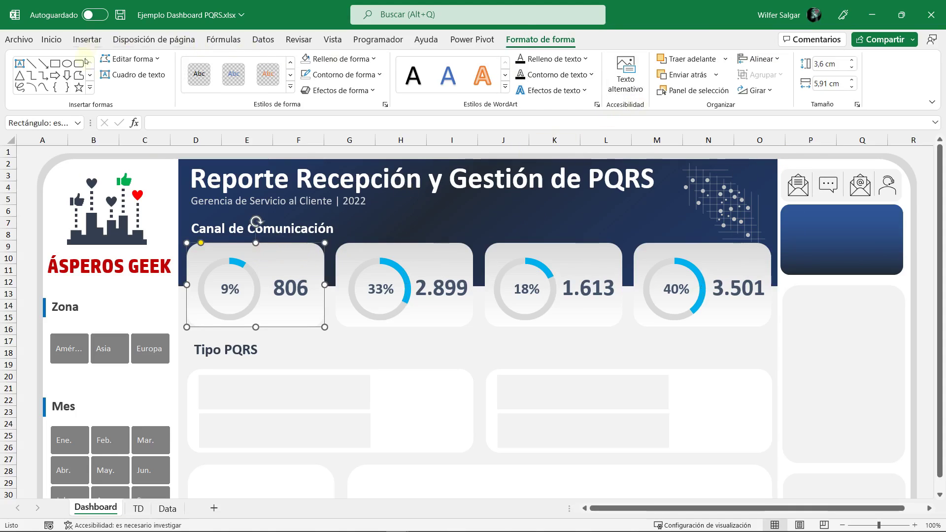
# Step: Add a text box reading 'Carta' on the first donut card
pyautogui.click(53, 41)
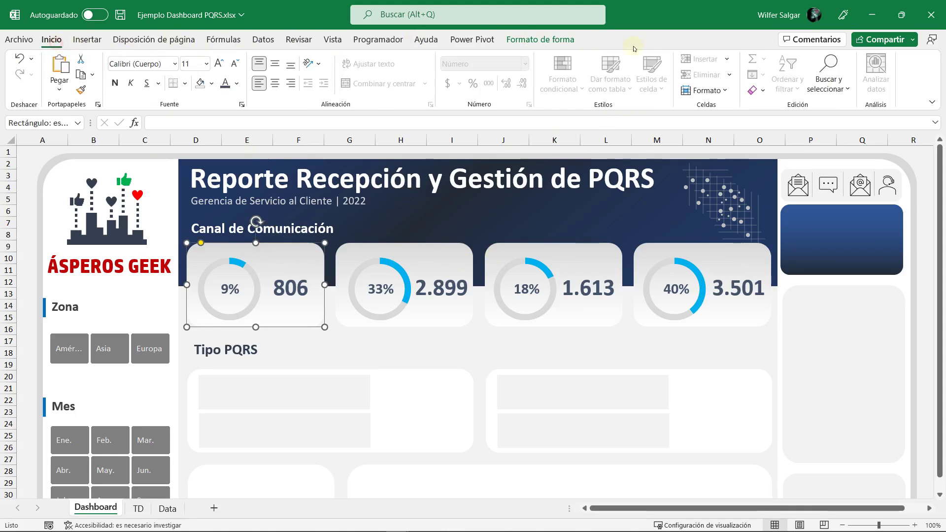
pyautogui.click(79, 39)
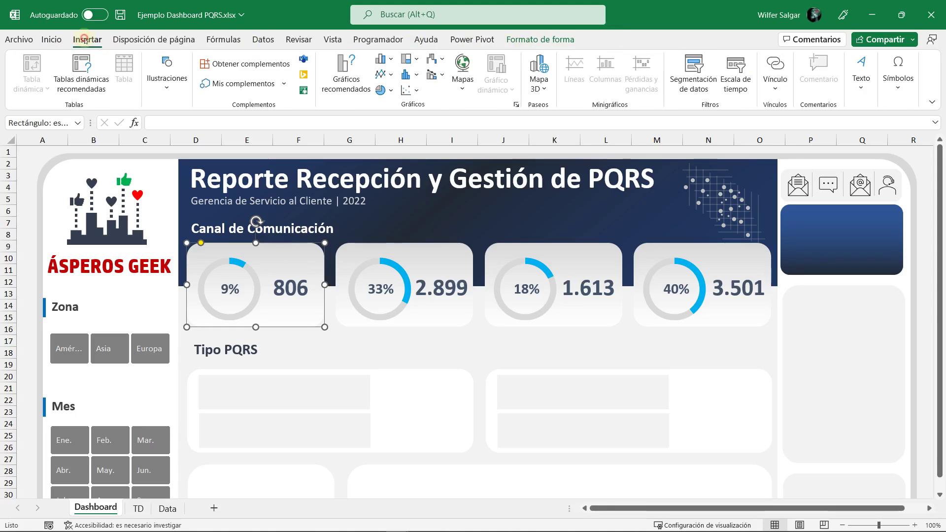
pyautogui.click(872, 88)
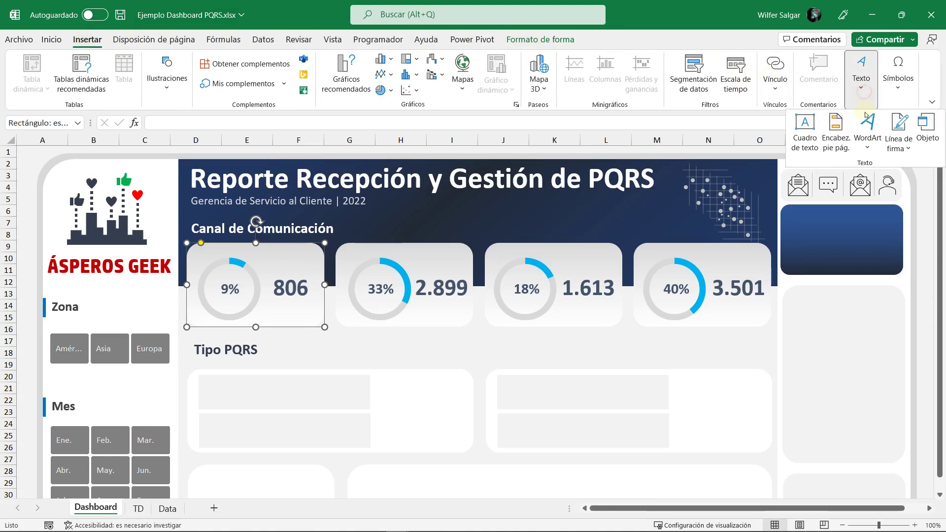
pyautogui.click(805, 130)
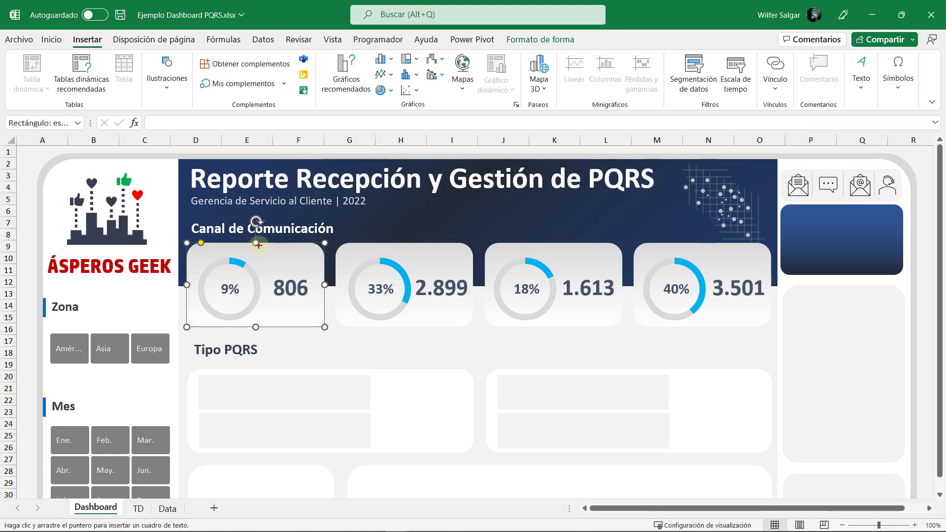
pyautogui.moveTo(258, 245); pyautogui.dragTo(313, 263)
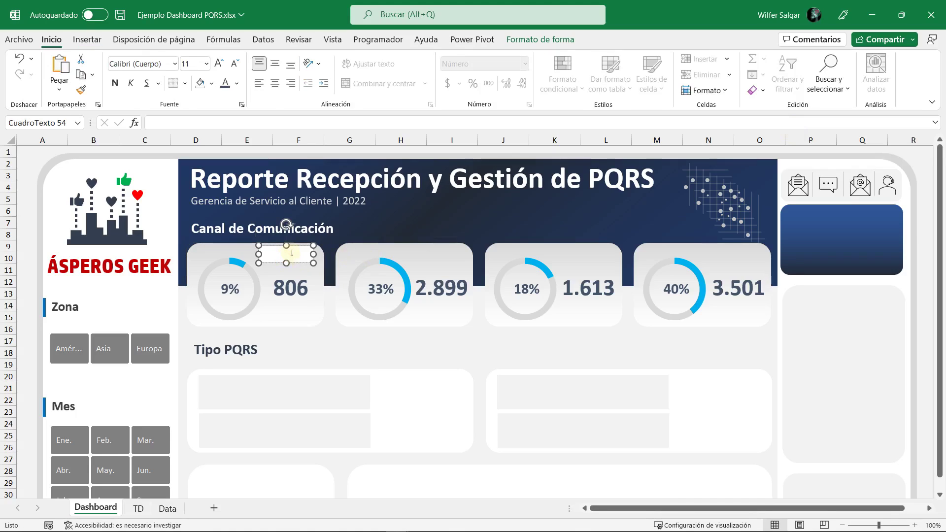
pyautogui.write('Carta')
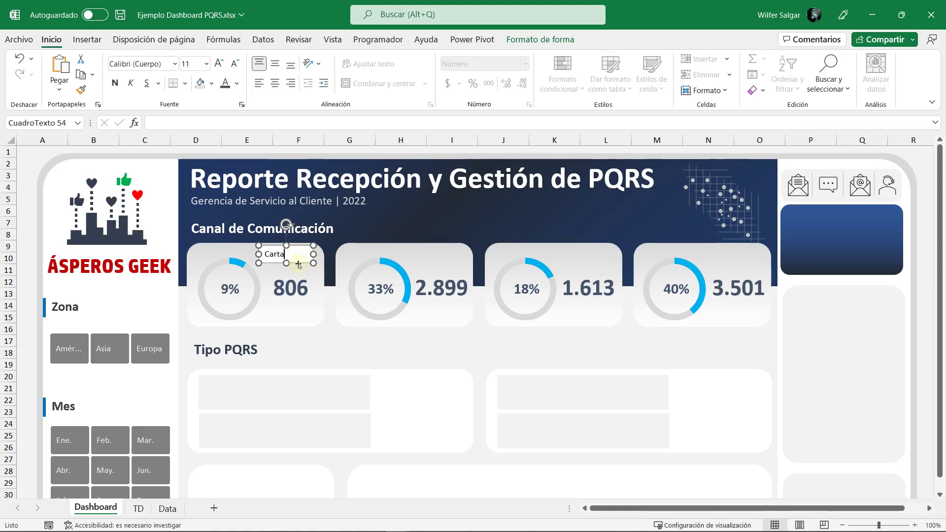
pyautogui.moveTo(298, 265); pyautogui.dragTo(449, 270)
# Step: Duplicate the Carta label with Ctrl+D and move the copy onto the 33% card
pyautogui.hotkey('ctrl', 'z')
pyautogui.click(306, 267)
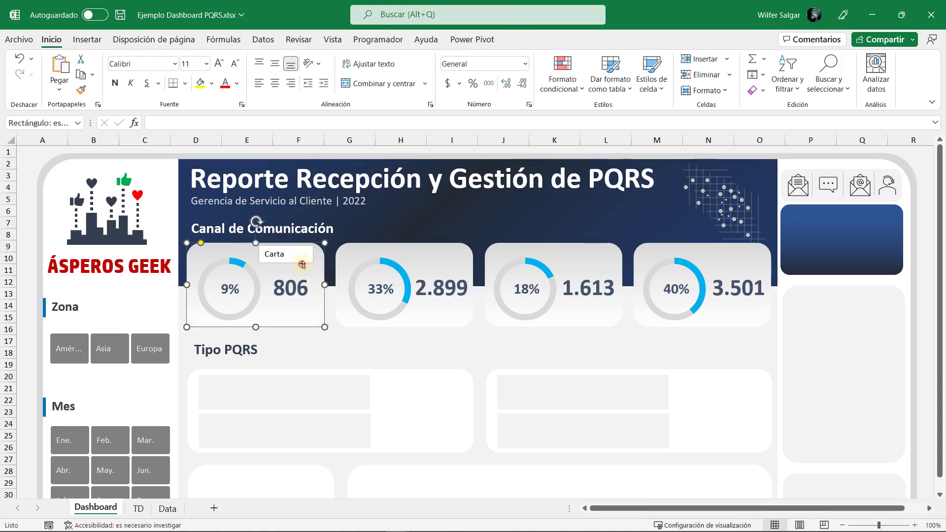
pyautogui.click(297, 264)
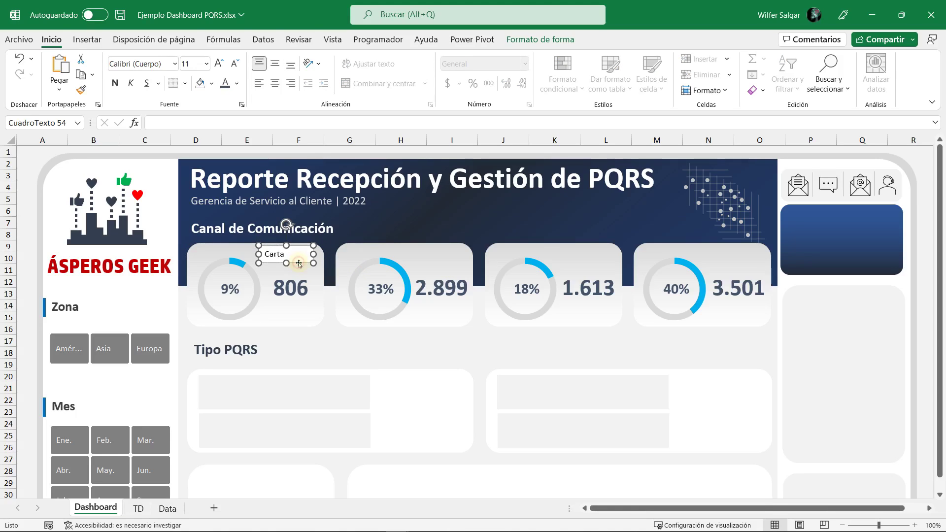
pyautogui.hotkey('ctrl', 'd')
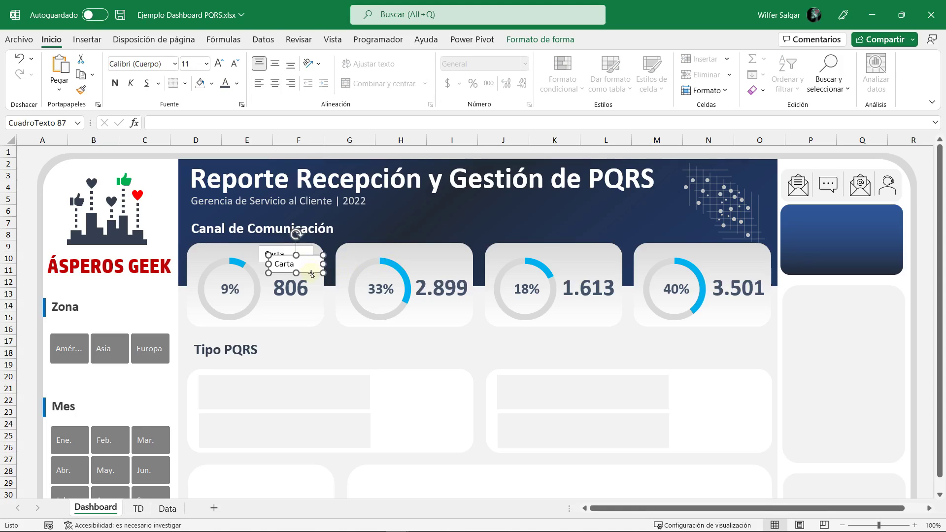
pyautogui.moveTo(310, 272); pyautogui.dragTo(453, 264)
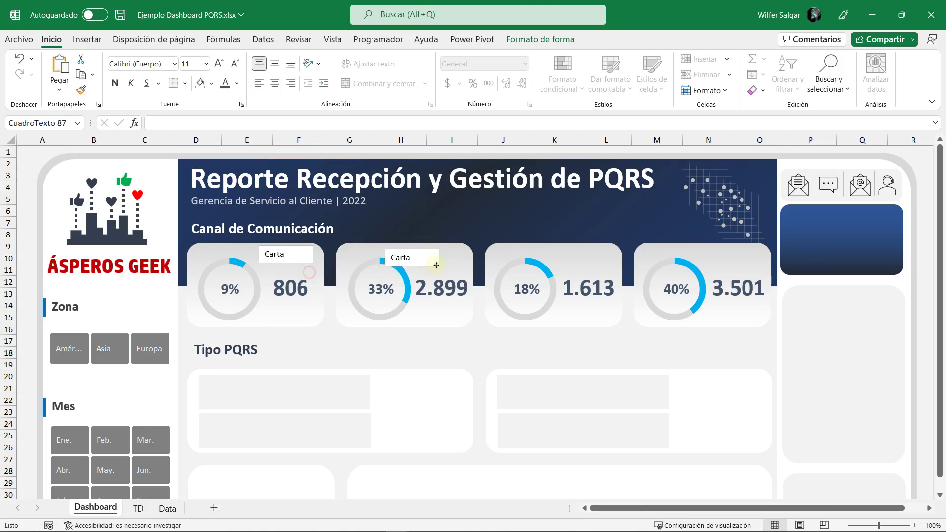
# Step: Check the channel names on TD and retype the second card's label as 'Chat'
pyautogui.click(138, 508)
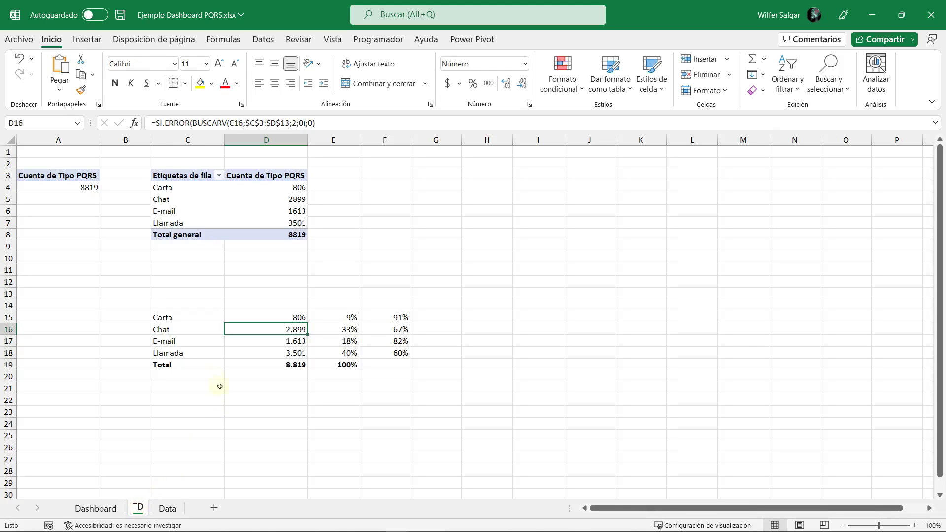
pyautogui.click(168, 330)
pyautogui.click(168, 341)
pyautogui.click(95, 508)
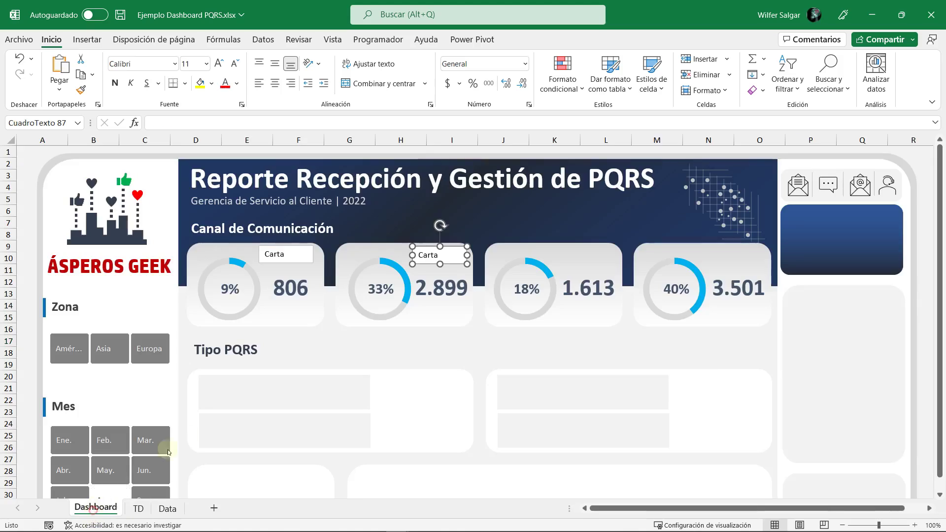
pyautogui.write('c')
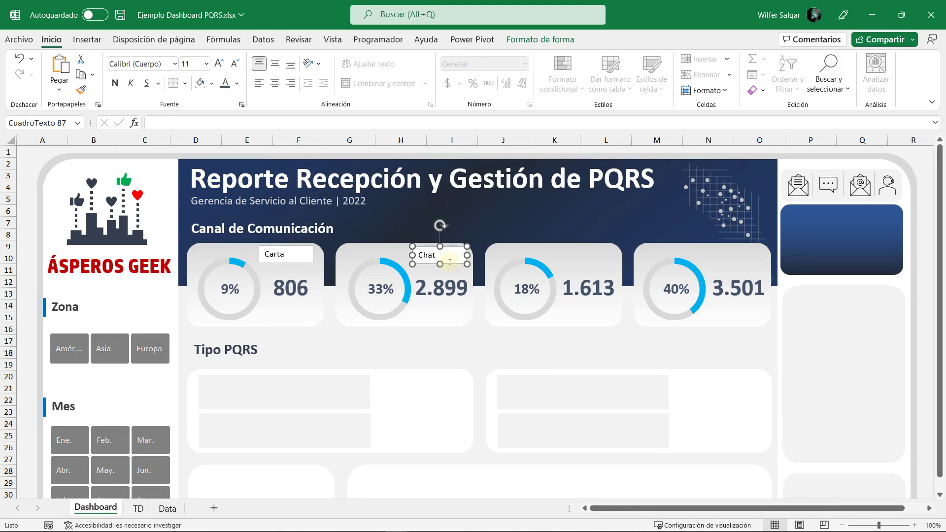
# Step: Copy the label onto the third and fourth cards as 'E-Mail' and 'Llamada'
pyautogui.moveTo(454, 264); pyautogui.dragTo(603, 265)
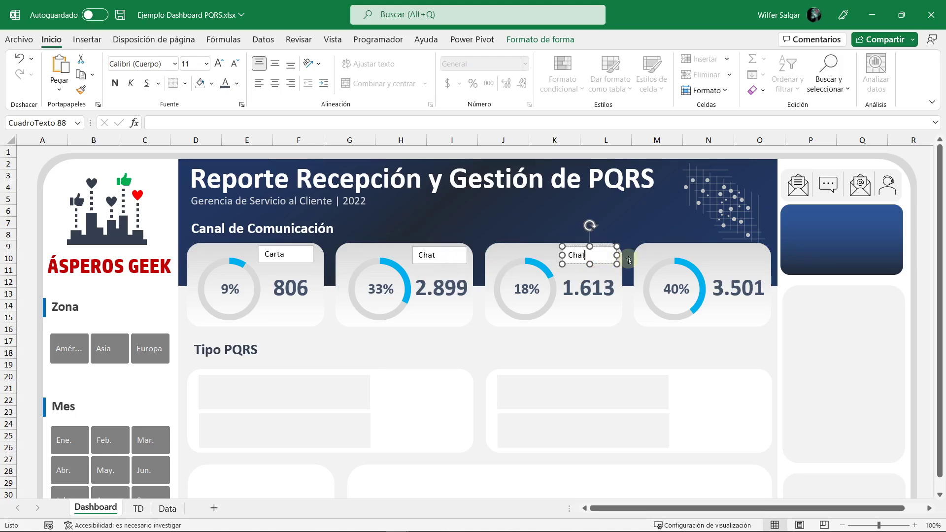
pyautogui.write('E-Mail')
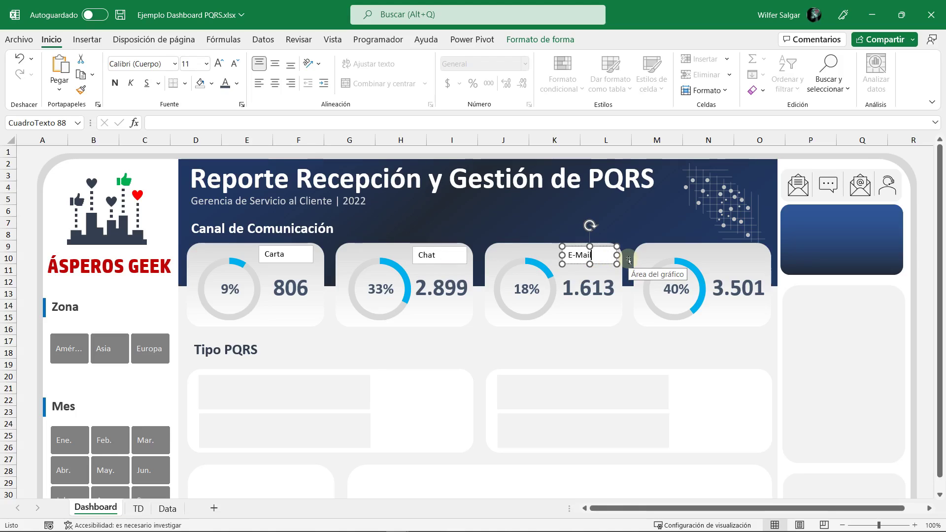
pyautogui.moveTo(630, 260); pyautogui.dragTo(751, 263)
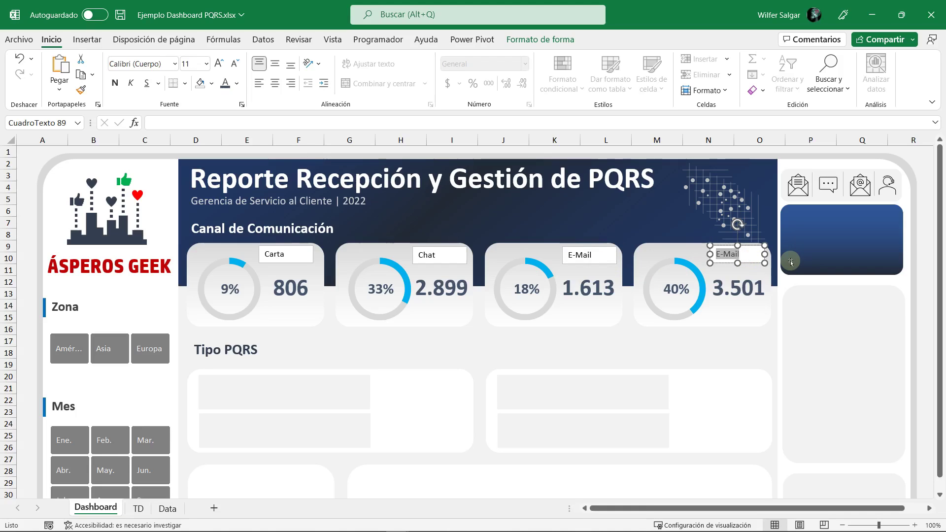
pyautogui.write('Llamada')
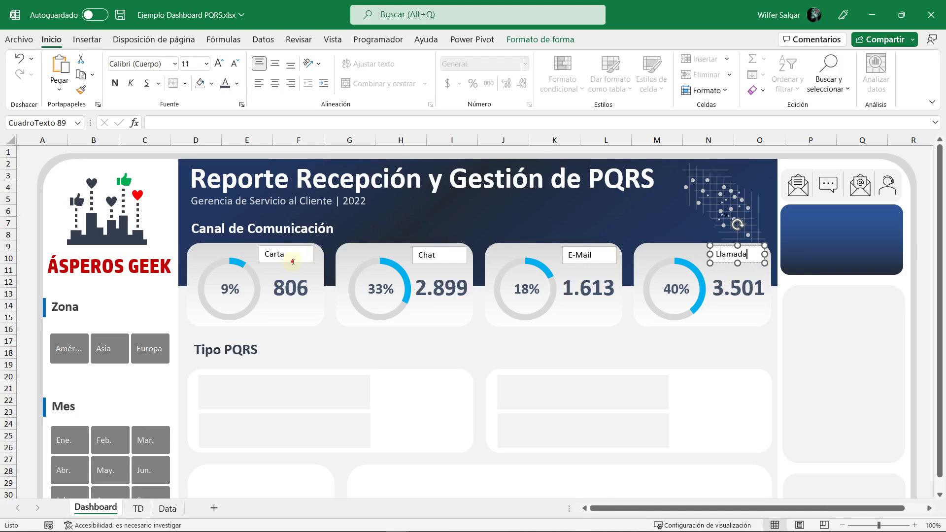
pyautogui.click(299, 261)
# Step: Set the fill and remove the outline on the Carta, Chat, E-Mail and Llamada boxes
pyautogui.keyDown('ctrl'); pyautogui.click(437, 260); pyautogui.keyUp('ctrl')
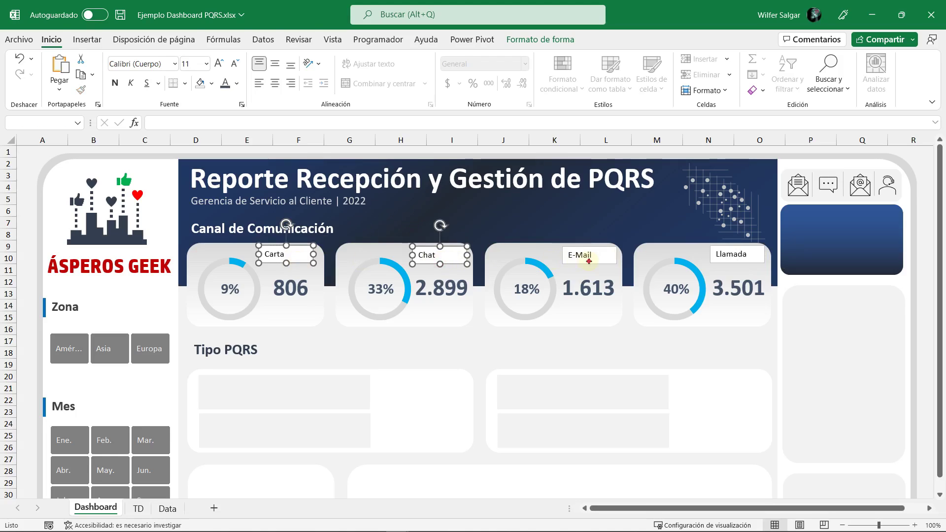
pyautogui.keyDown('ctrl'); pyautogui.click(589, 259); pyautogui.keyUp('ctrl')
pyautogui.keyDown('ctrl'); pyautogui.click(732, 259); pyautogui.keyUp('ctrl')
pyautogui.click(540, 40)
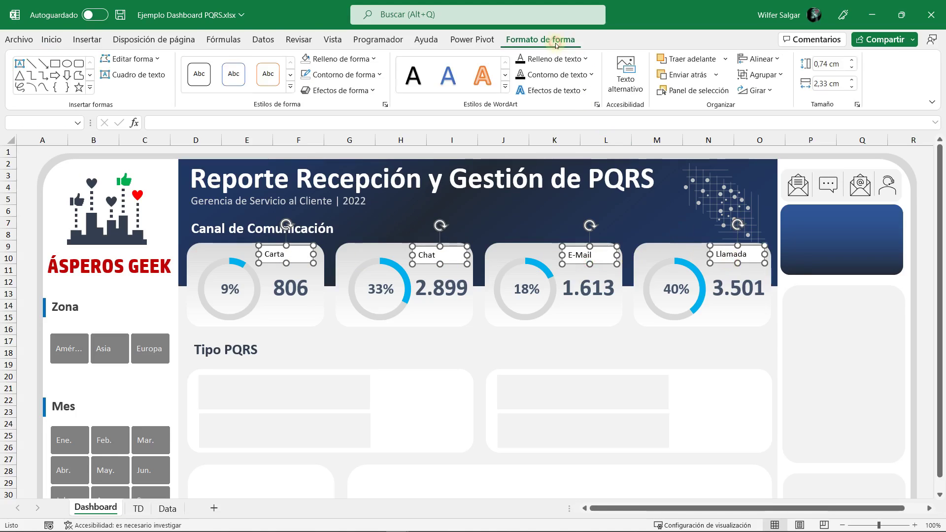
pyautogui.click(356, 58)
pyautogui.click(337, 247)
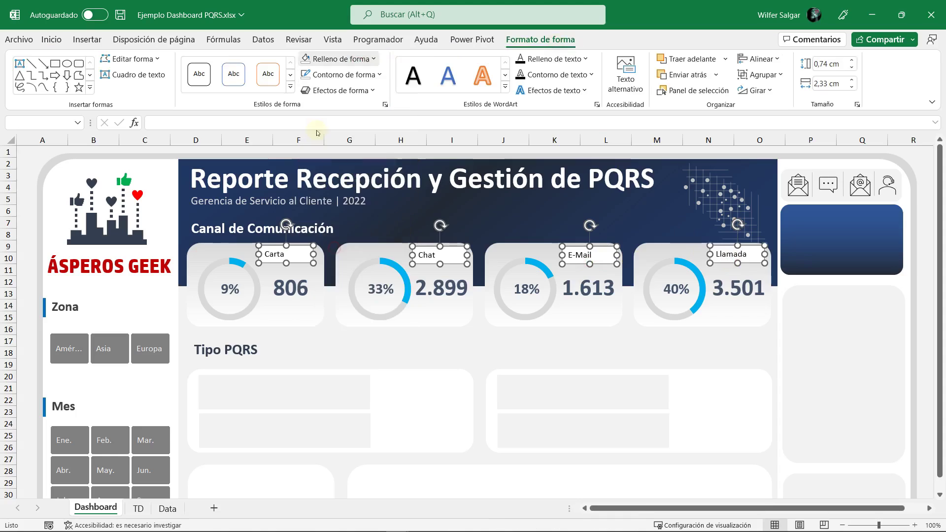
pyautogui.click(343, 75)
pyautogui.click(340, 263)
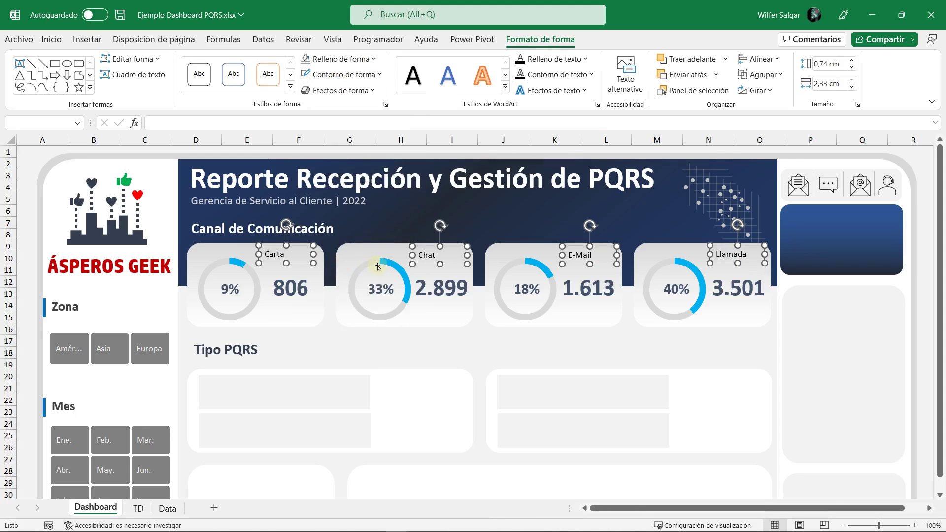
pyautogui.click(53, 40)
# Step: Make the channel titles light blue, bold, size 16, with boxes widened to fit Llamada
pyautogui.click(237, 83)
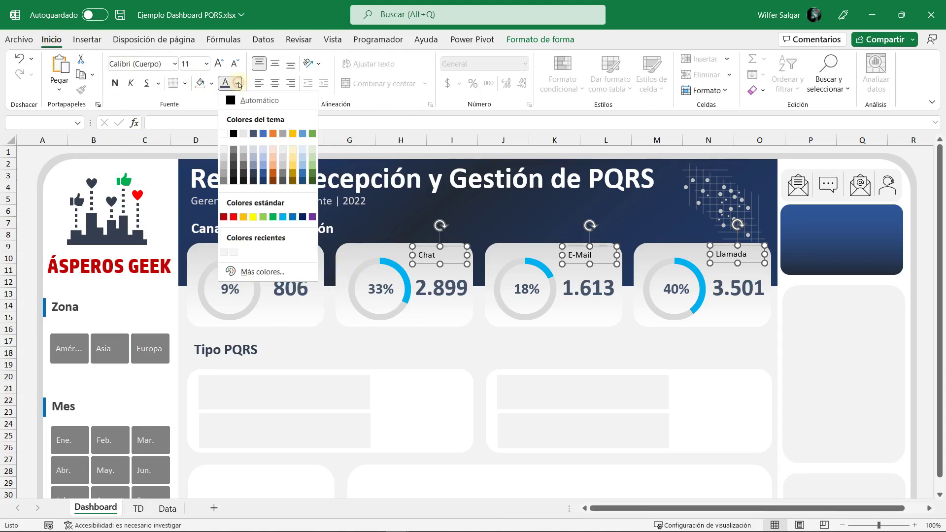
pyautogui.click(282, 217)
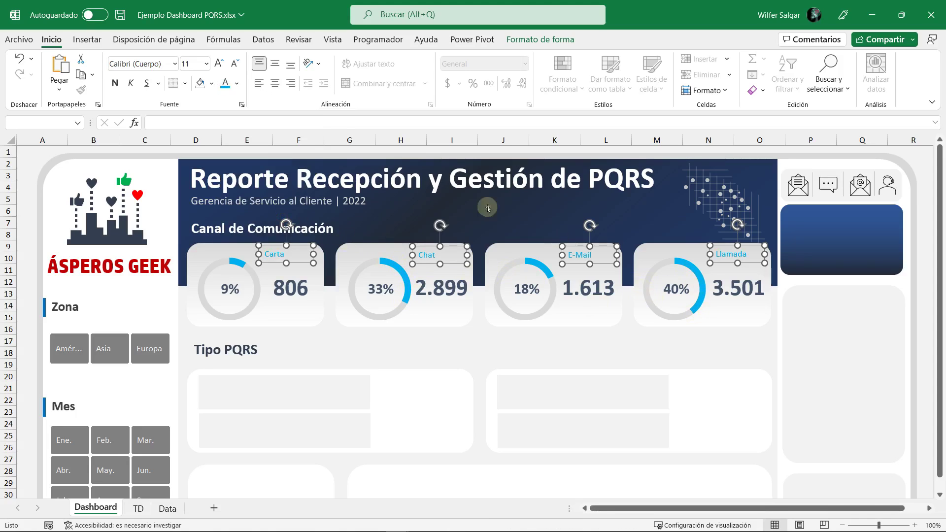
pyautogui.click(114, 84)
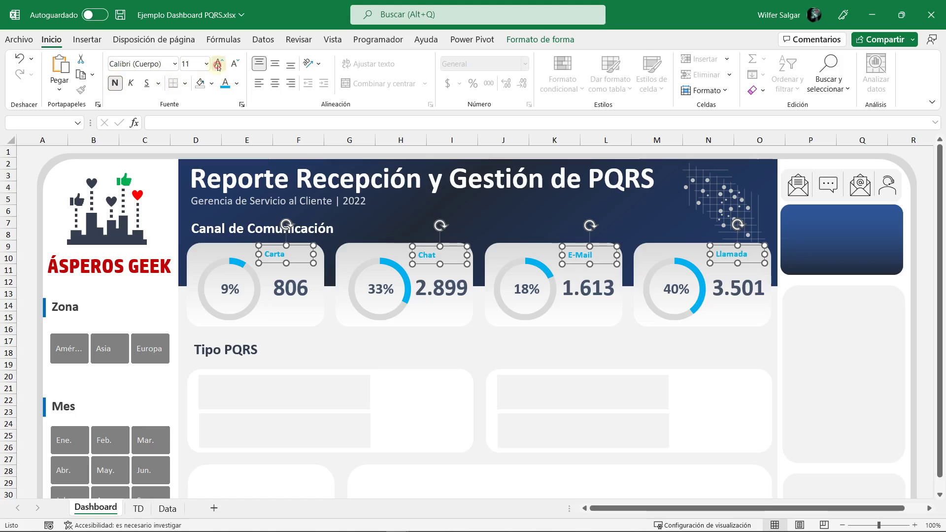
pyautogui.click(218, 64)
pyautogui.click(218, 64)
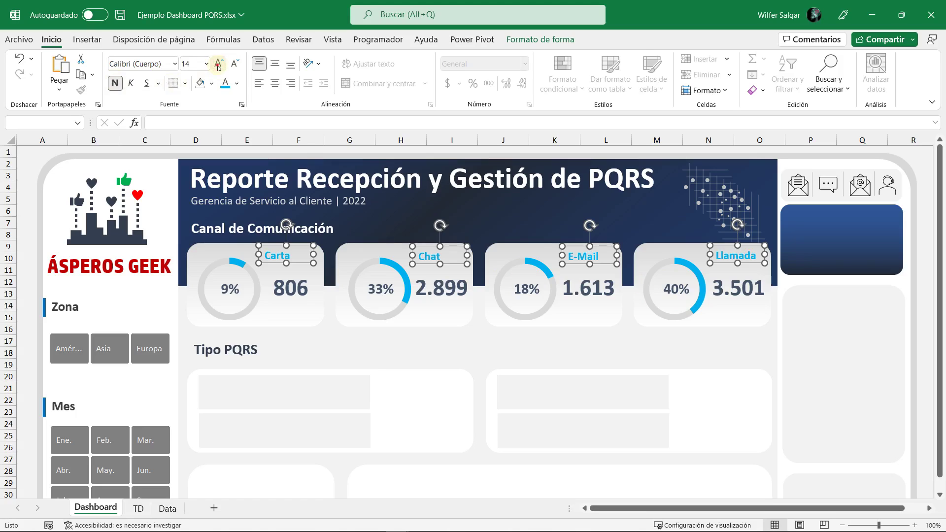
pyautogui.click(218, 64)
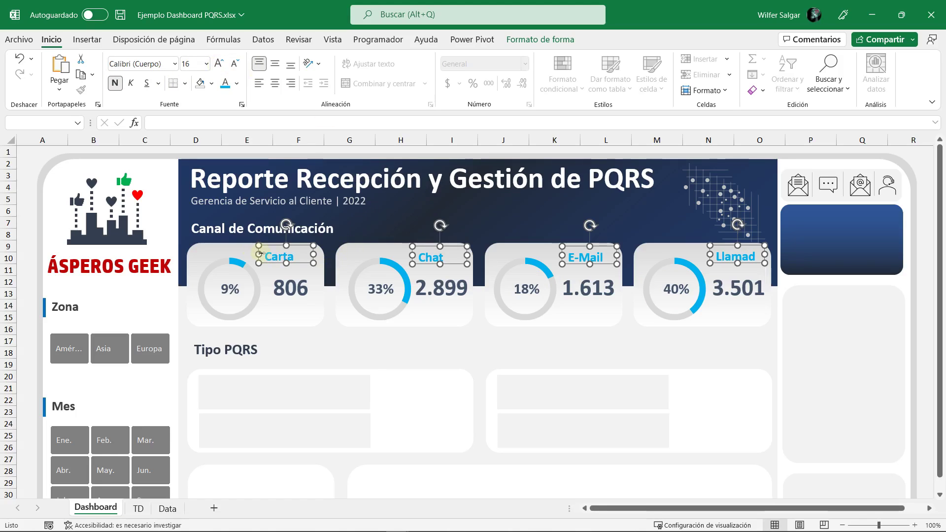
pyautogui.moveTo(260, 253); pyautogui.dragTo(249, 253)
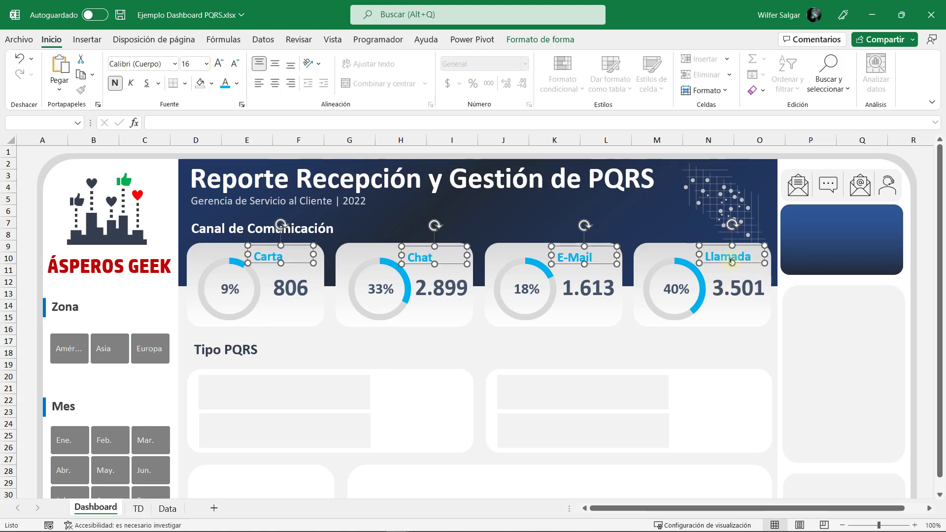
pyautogui.click(753, 259)
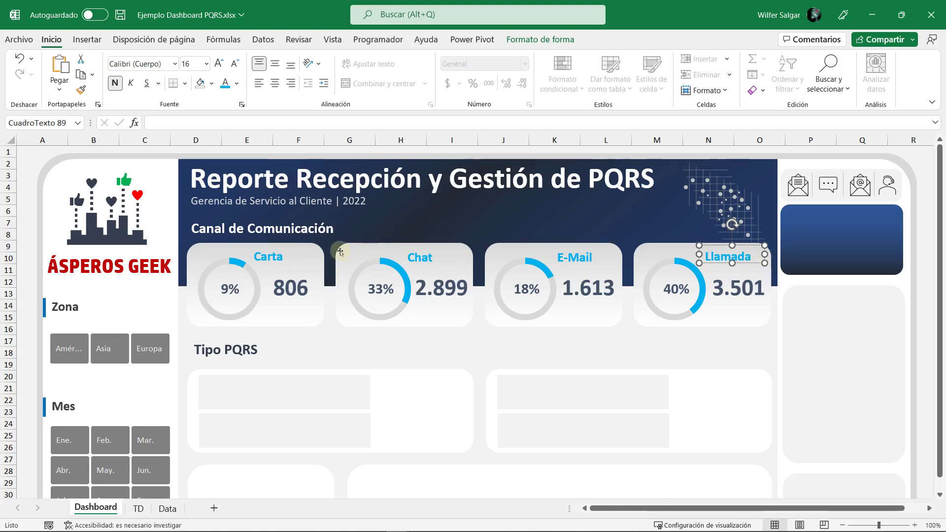
pyautogui.click(287, 255)
# Step: Right-align the four channel titles' text and align the titles at the same height
pyautogui.moveTo(288, 262); pyautogui.dragTo(296, 262)
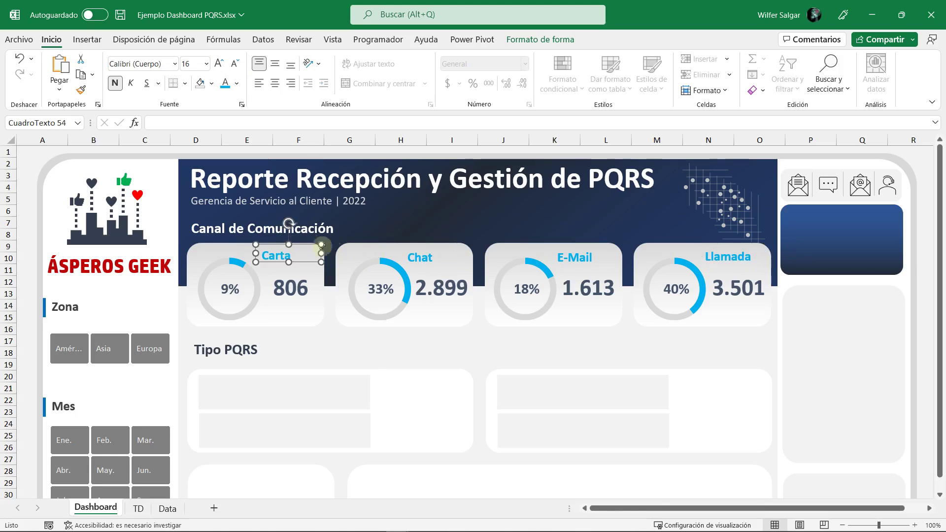
pyautogui.keyDown('ctrl'); pyautogui.click(426, 257); pyautogui.keyUp('ctrl')
pyautogui.keyDown('ctrl'); pyautogui.click(568, 259); pyautogui.keyUp('ctrl')
pyautogui.keyDown('ctrl'); pyautogui.click(737, 254); pyautogui.keyUp('ctrl')
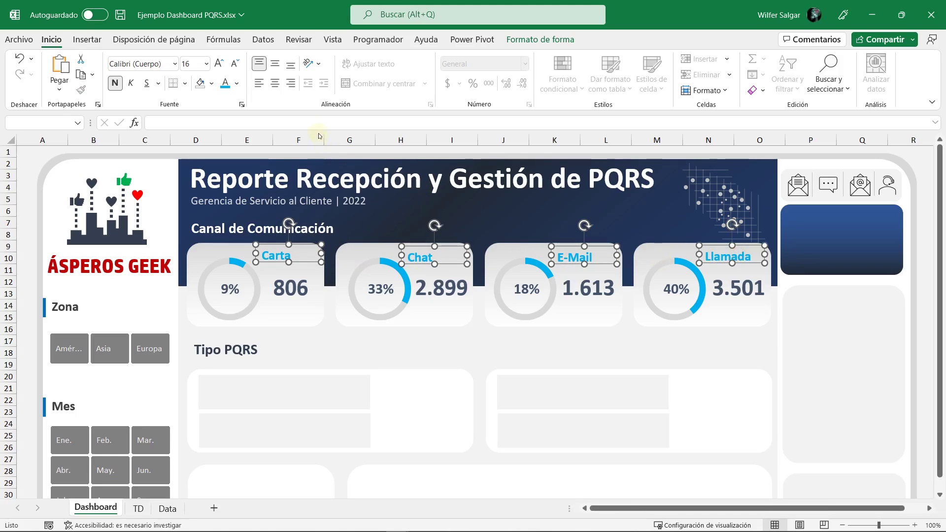
pyautogui.click(290, 84)
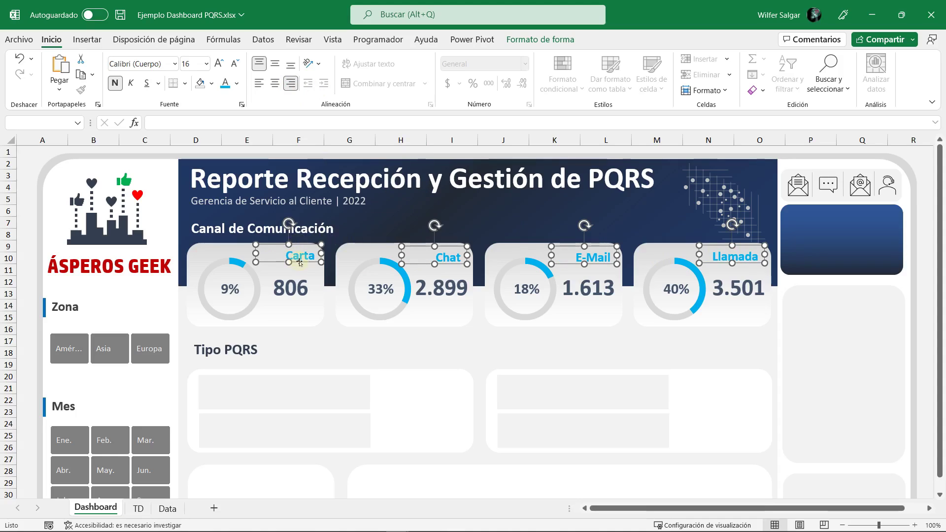
pyautogui.click(547, 39)
pyautogui.click(768, 59)
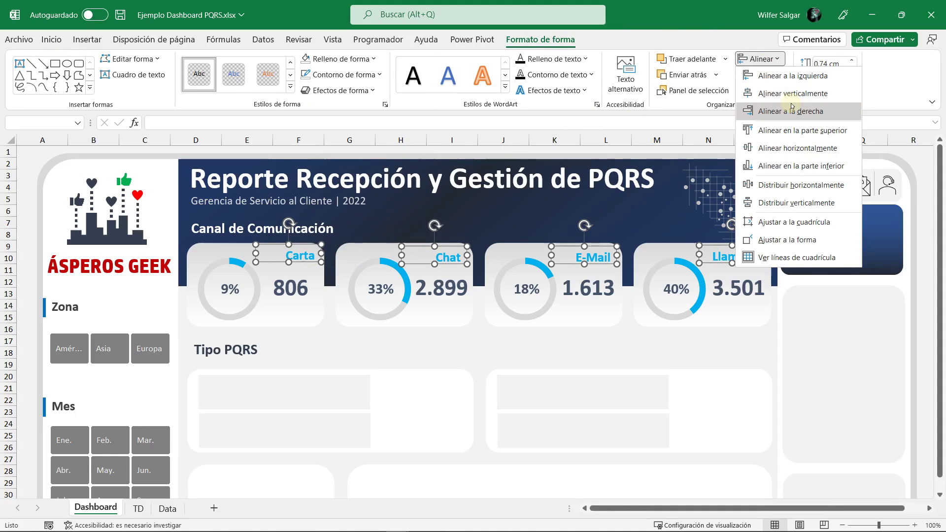
pyautogui.click(784, 147)
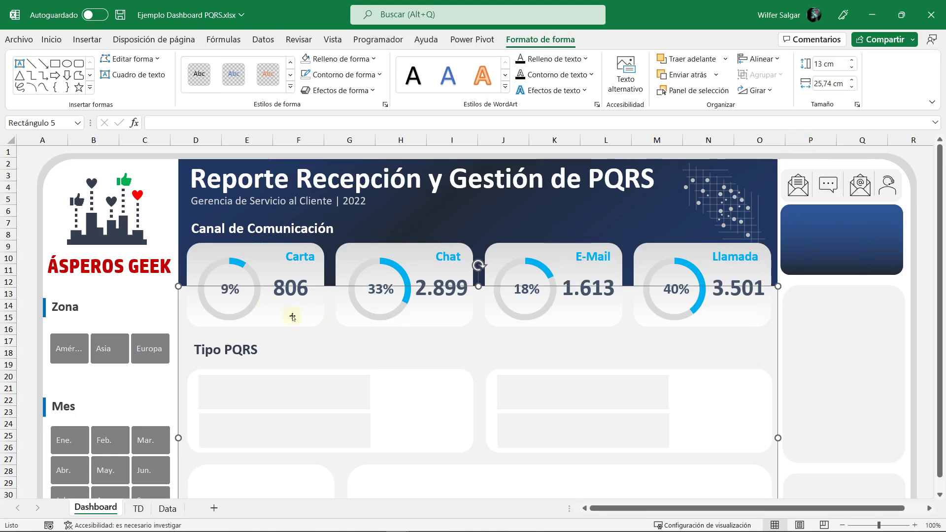
pyautogui.click(34, 158)
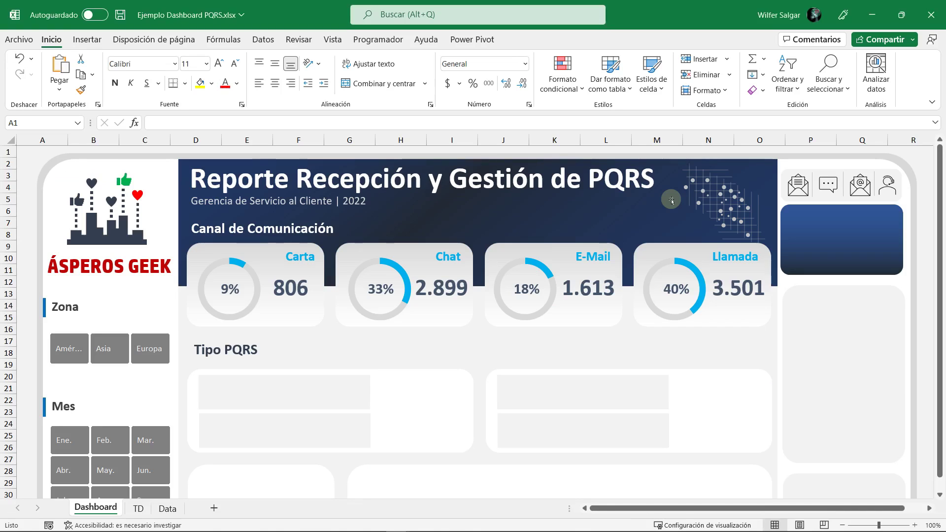
# Step: Enlarge the Carta, Chat, E-Mail and Llamada titles to size 18
pyautogui.click(301, 260)
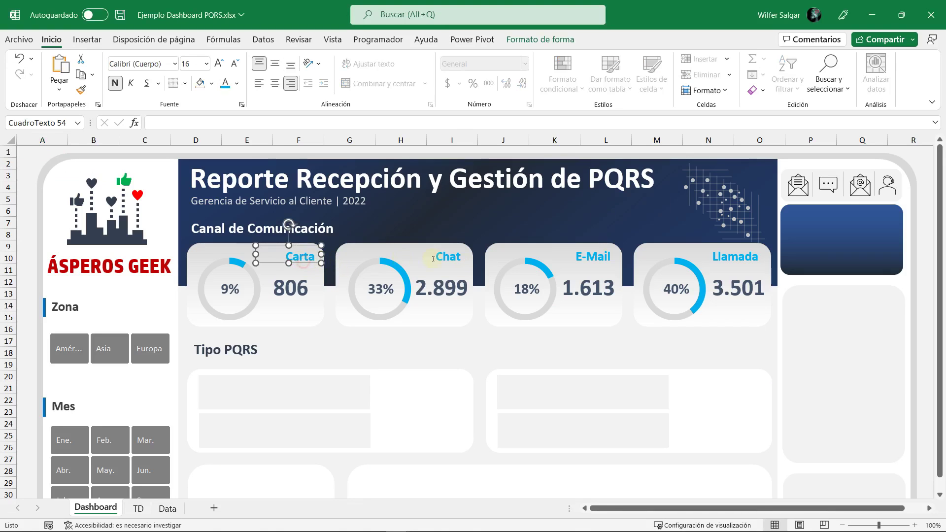
pyautogui.keyDown('shift'); pyautogui.click(435, 260); pyautogui.keyUp('shift')
pyautogui.keyDown('shift'); pyautogui.click(580, 256); pyautogui.keyUp('shift')
pyautogui.keyDown('shift'); pyautogui.click(719, 257); pyautogui.keyUp('shift')
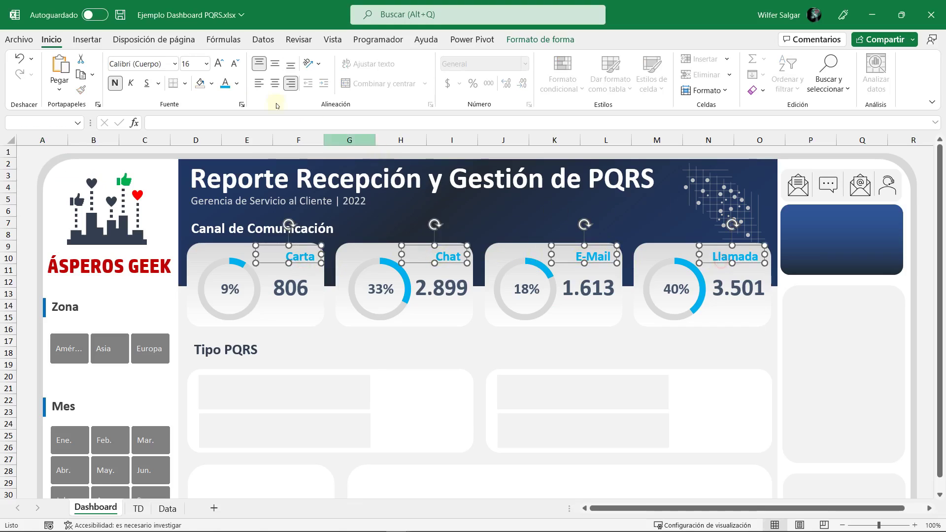
pyautogui.click(217, 63)
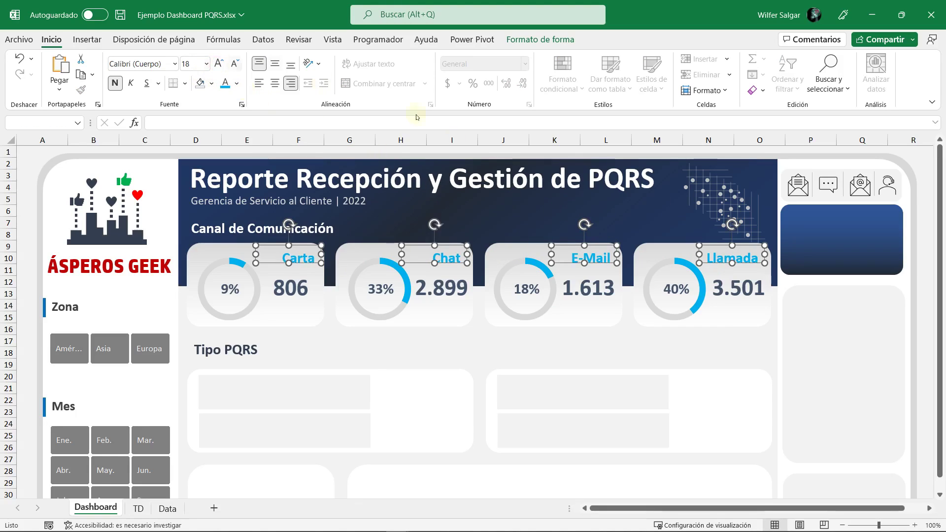
pyautogui.click(304, 343)
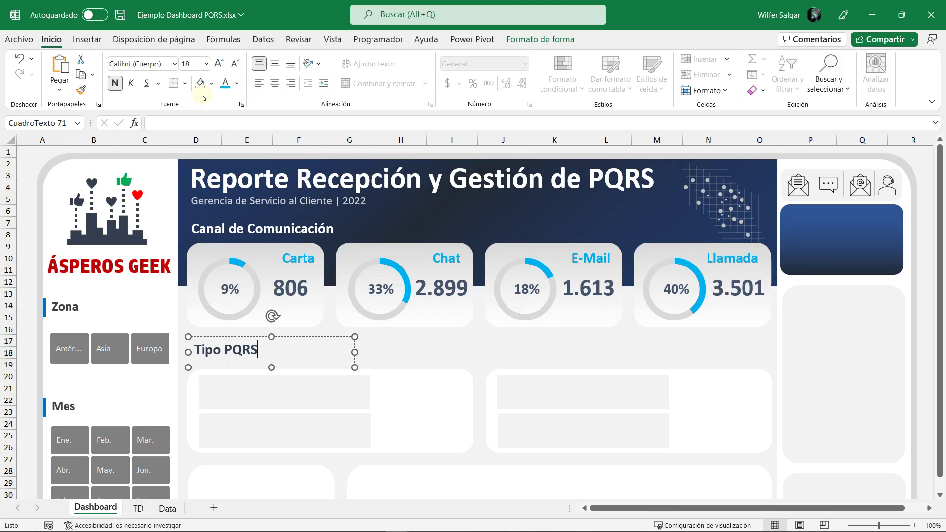
# Step: Add a 'Transacciones' text box beneath the 806 count on the Carta card
pyautogui.click(296, 262)
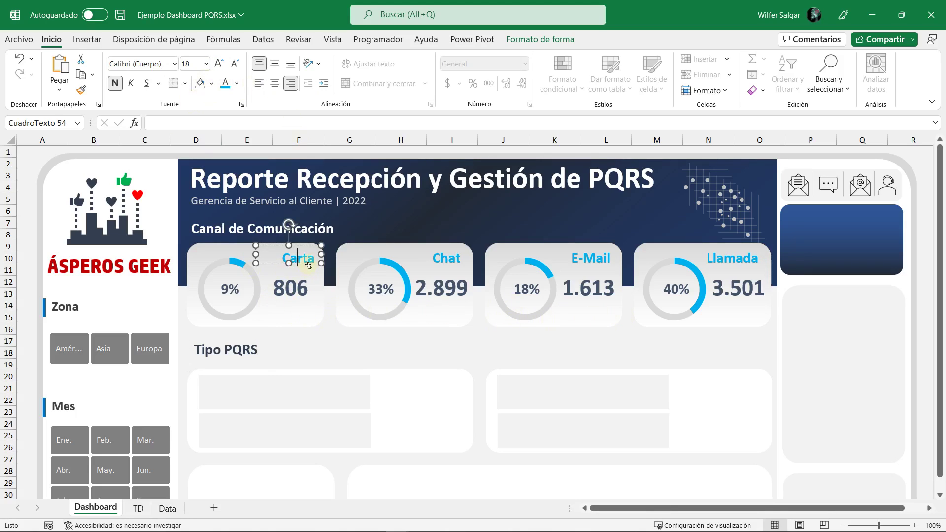
pyautogui.click(86, 40)
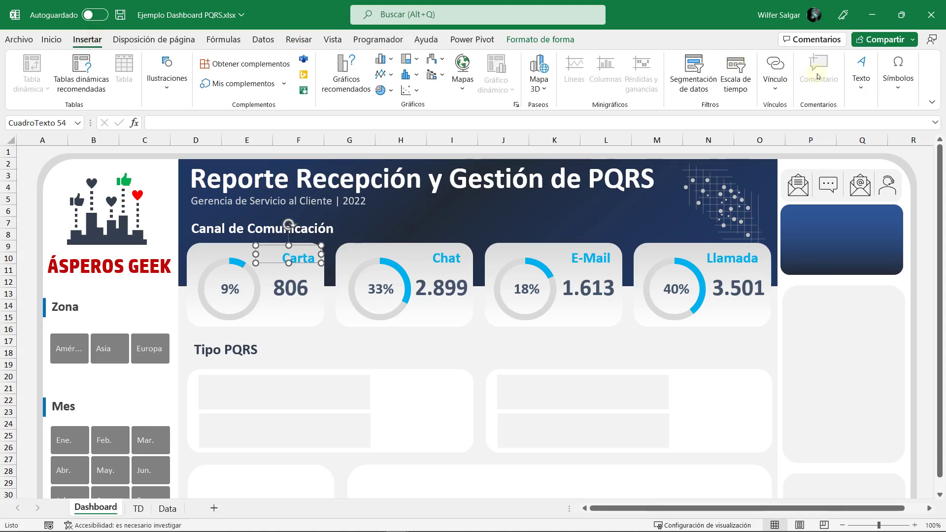
pyautogui.click(862, 74)
pyautogui.click(807, 127)
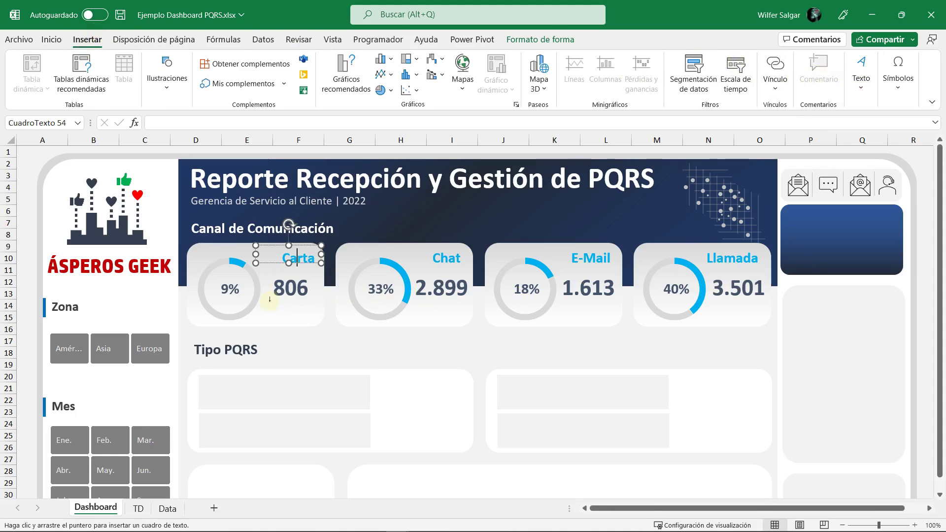
pyautogui.moveTo(265, 303); pyautogui.dragTo(316, 318)
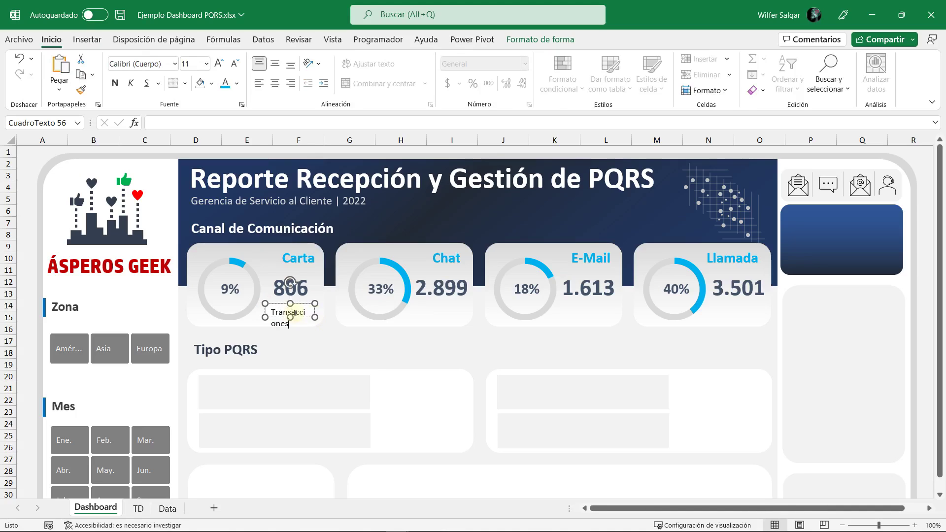
pyautogui.moveTo(314, 318)
pyautogui.mouseDown()
pyautogui.moveTo(328, 318)
pyautogui.moveTo(304, 314)
pyautogui.mouseUp()
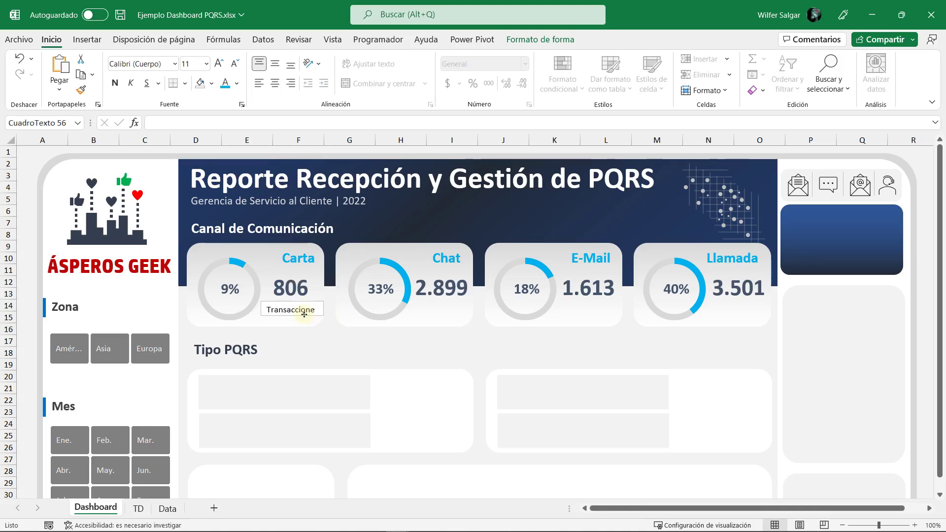
# Step: Format the Transacciones caption at size 9, centred, in grey
pyautogui.click(239, 72)
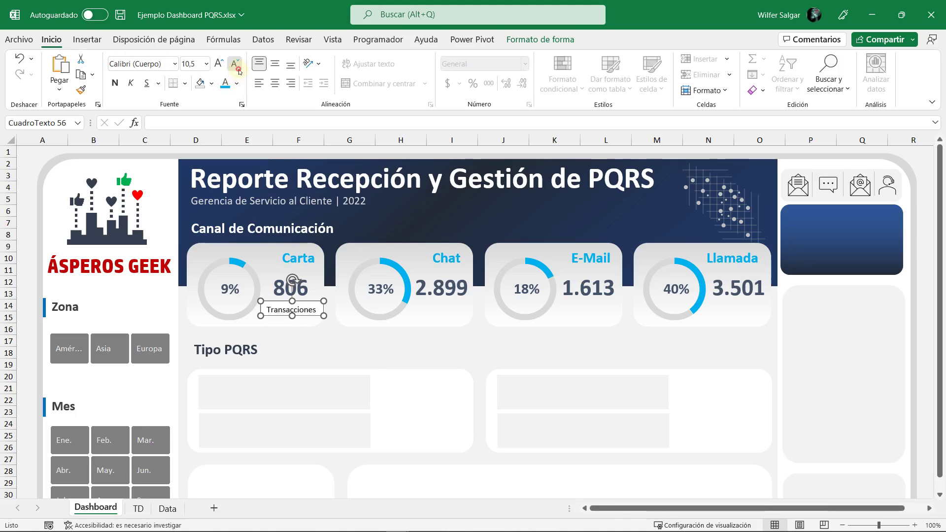
pyautogui.click(239, 72)
pyautogui.click(239, 72)
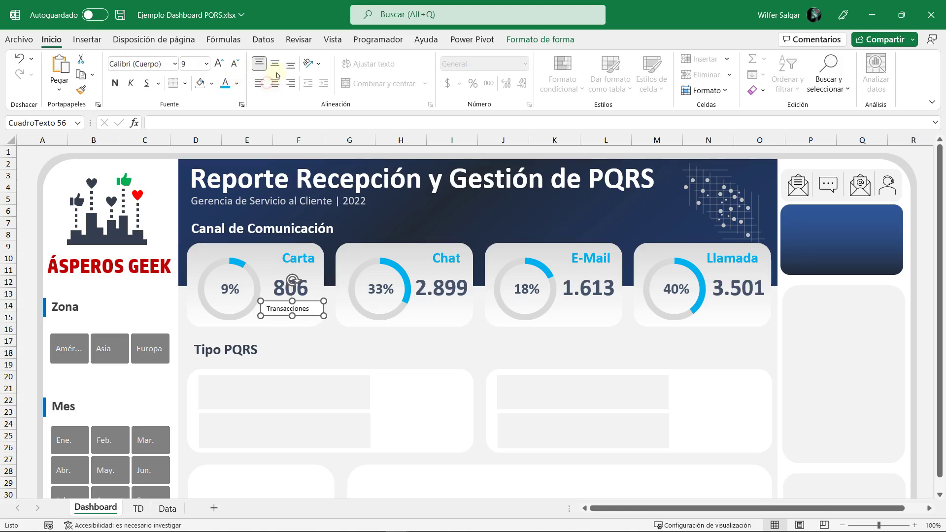
pyautogui.click(275, 83)
pyautogui.click(275, 64)
pyautogui.click(237, 83)
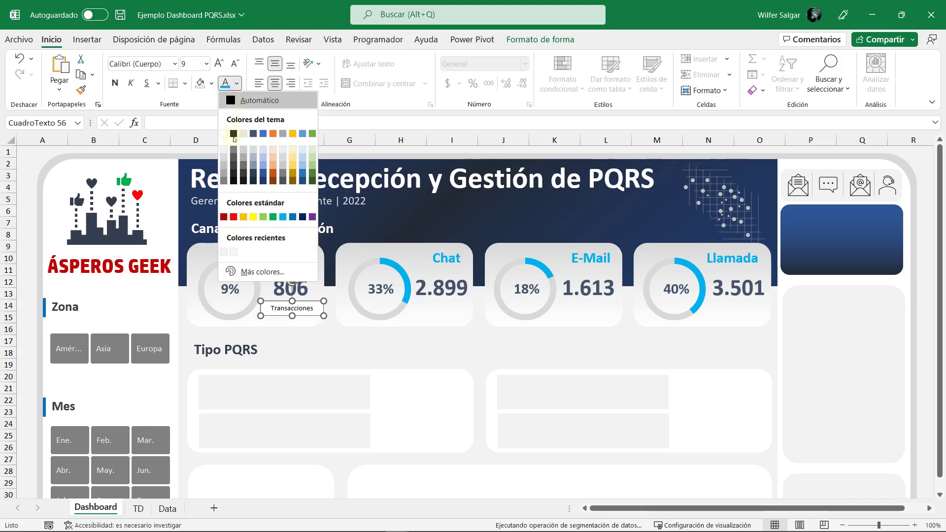
pyautogui.click(224, 182)
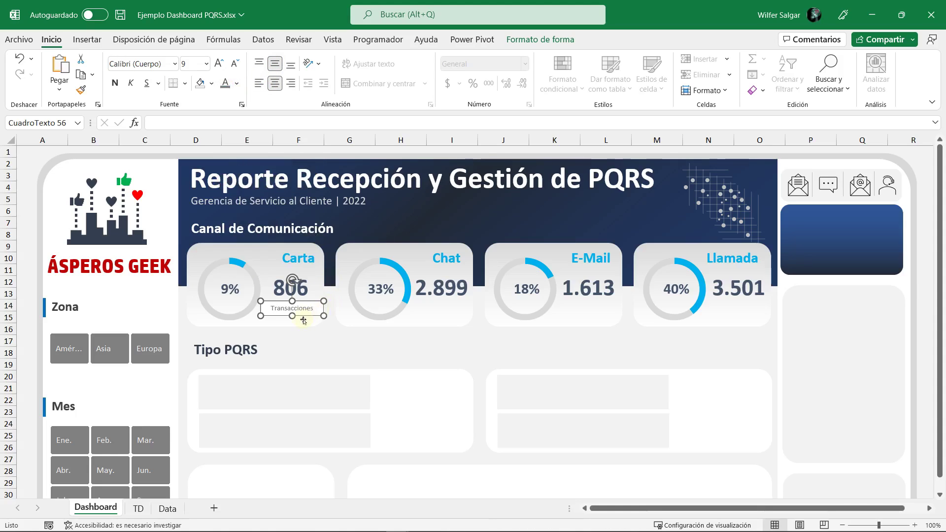
pyautogui.moveTo(305, 318); pyautogui.dragTo(303, 314)
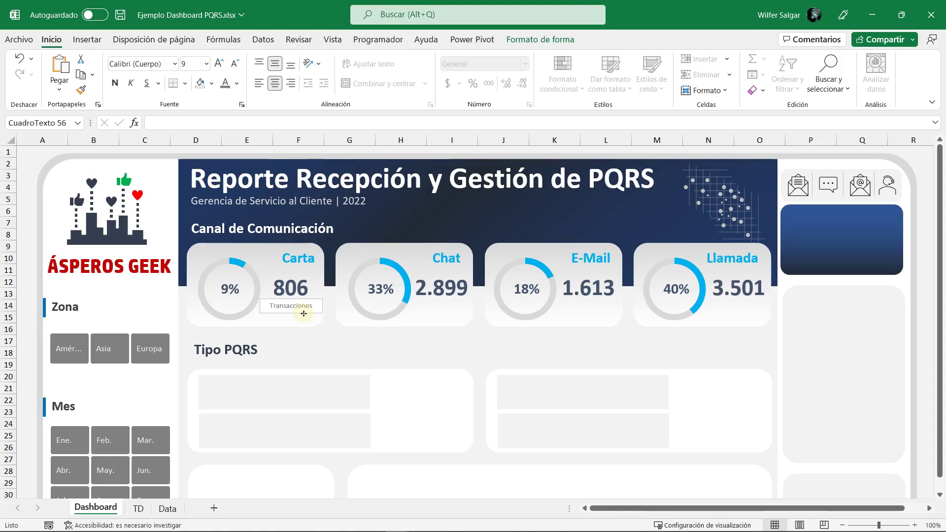
# Step: Give the caption no fill and no outline, then place a copy under 2.899
pyautogui.click(540, 39)
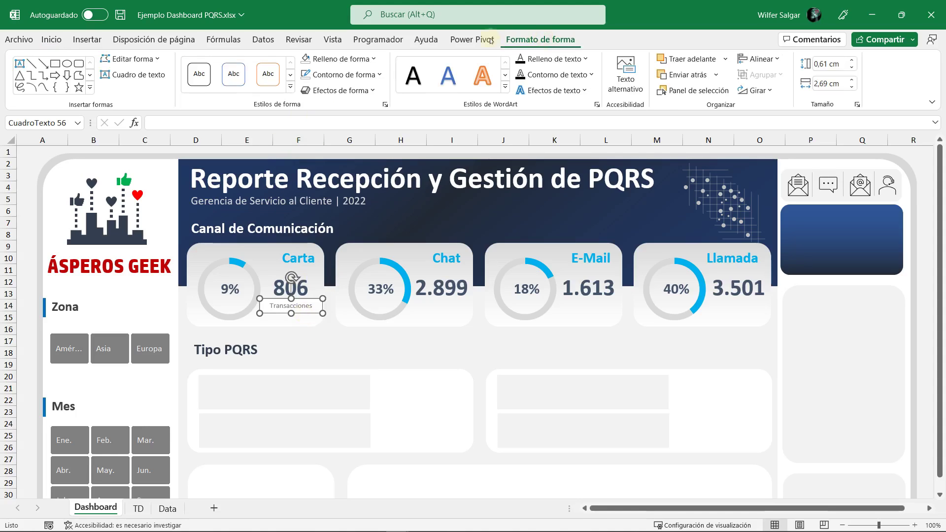
pyautogui.click(363, 59)
pyautogui.click(335, 238)
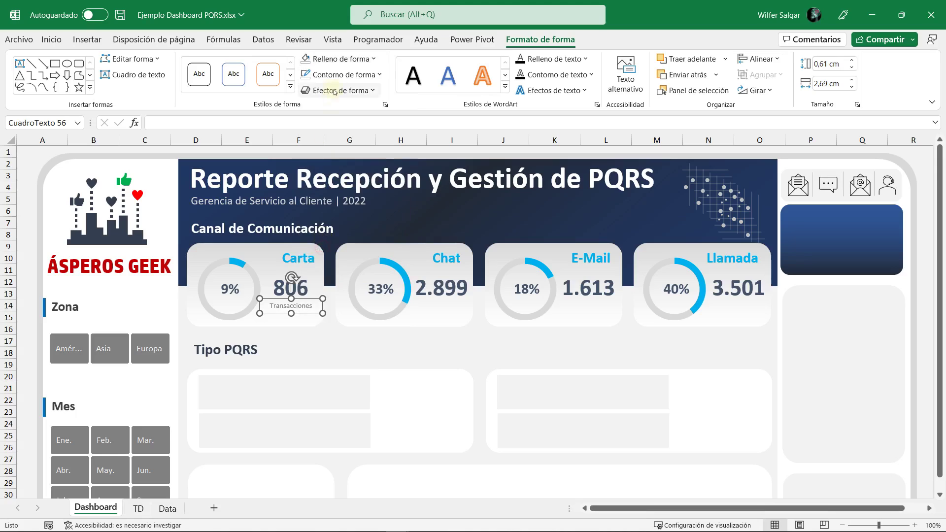
pyautogui.click(345, 75)
pyautogui.click(364, 281)
pyautogui.press('Escape')
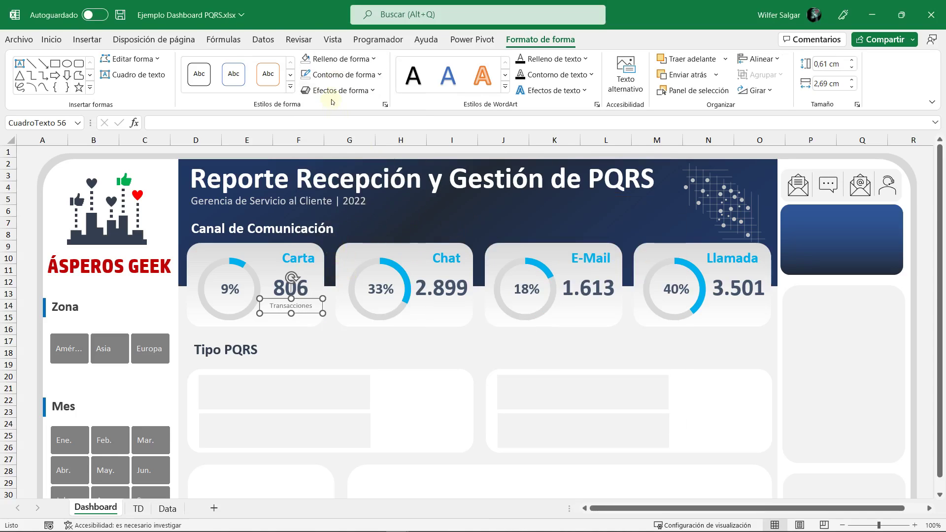
pyautogui.click(324, 75)
pyautogui.click(328, 262)
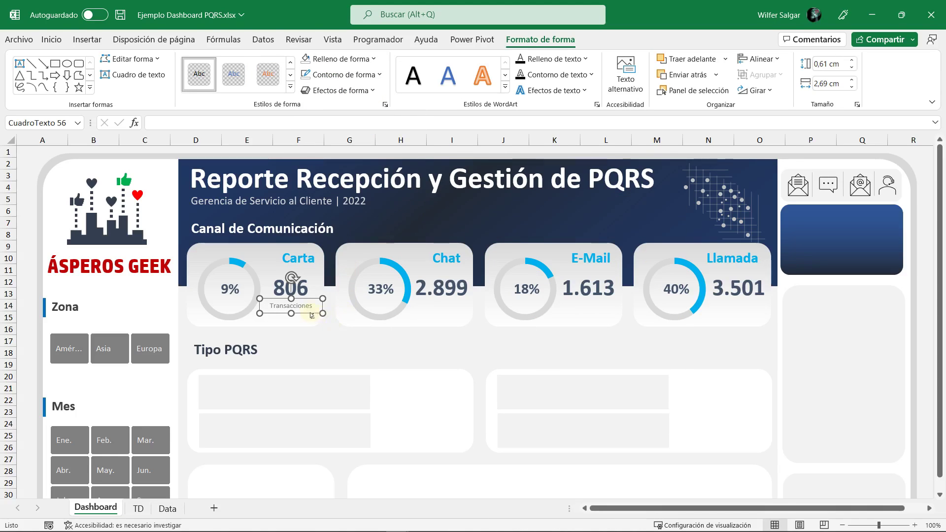
pyautogui.moveTo(310, 312); pyautogui.dragTo(759, 312)
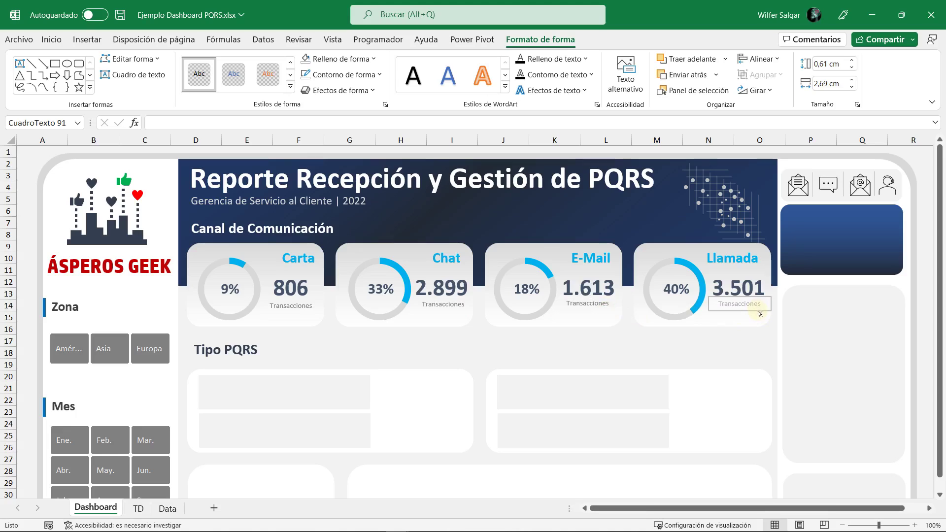
# Step: Align the Chat, E-Mail, Carta and fourth Transacciones labels vertically, then clear the selection
pyautogui.keyDown('shift'); pyautogui.click(616, 302); pyautogui.keyUp('shift')
pyautogui.keyDown('shift'); pyautogui.click(455, 304); pyautogui.keyUp('shift')
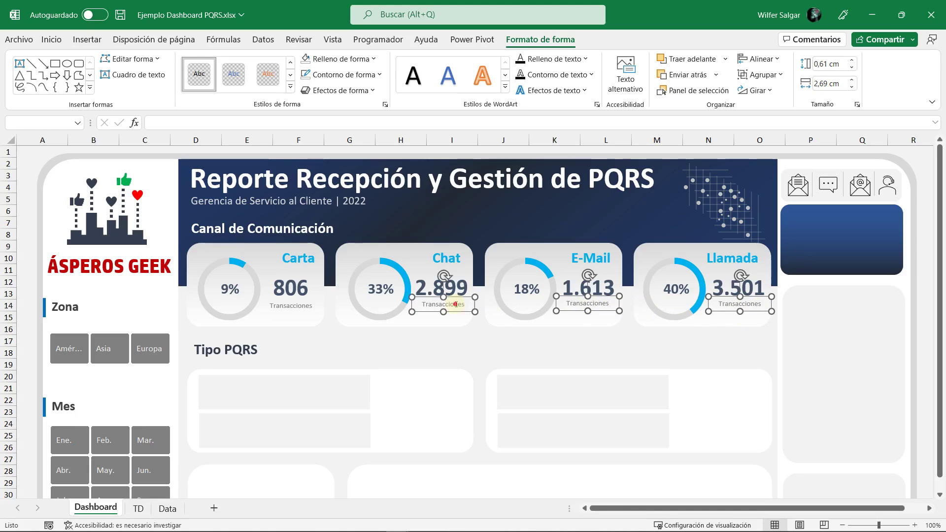
pyautogui.keyDown('shift'); pyautogui.click(301, 306); pyautogui.keyUp('shift')
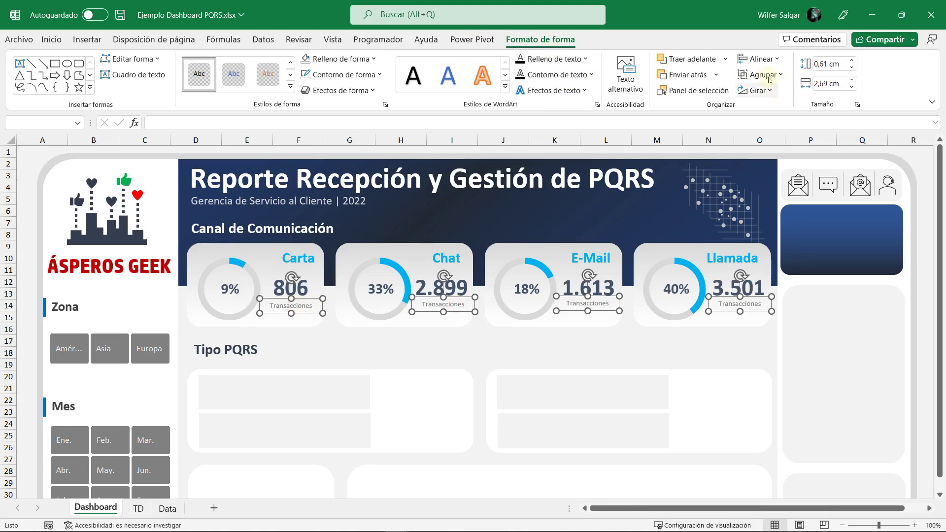
pyautogui.click(766, 62)
pyautogui.click(797, 147)
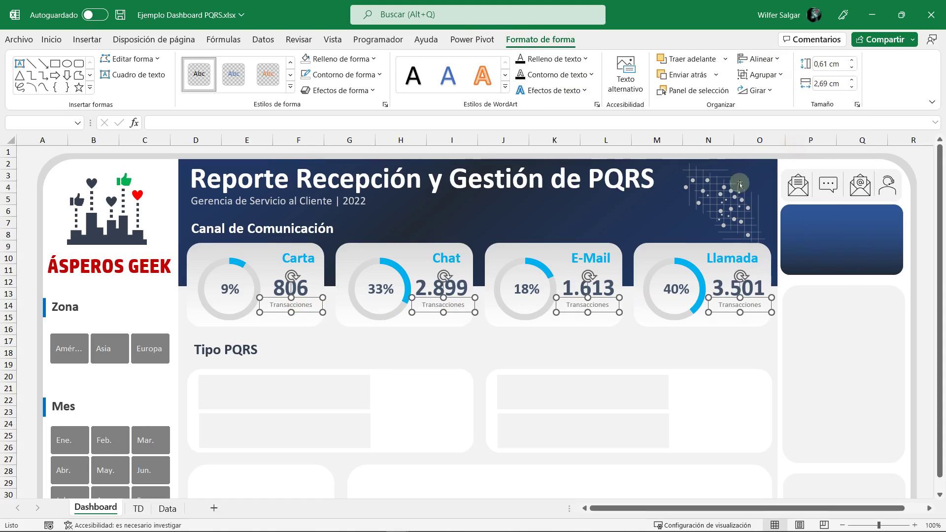
pyautogui.click(450, 328)
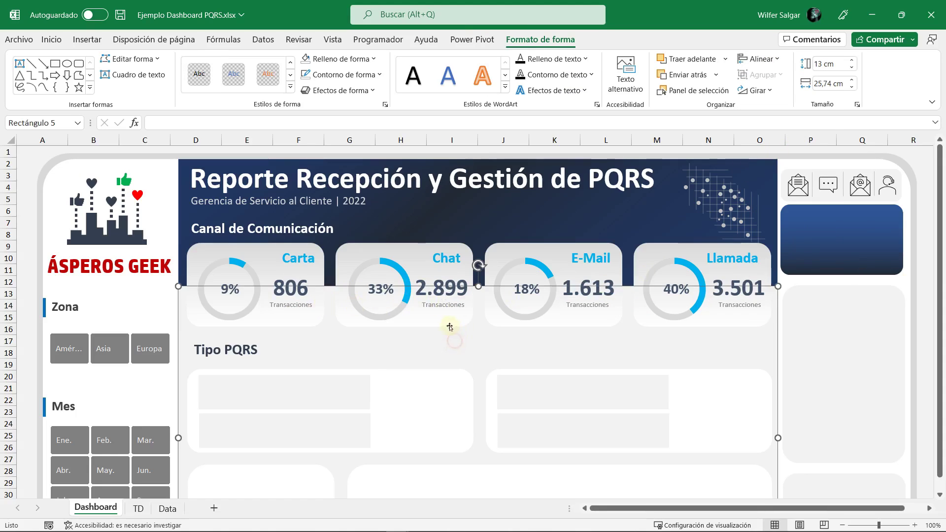
pyautogui.click(905, 344)
pyautogui.click(887, 342)
pyautogui.press('Left')
pyautogui.press('Left')
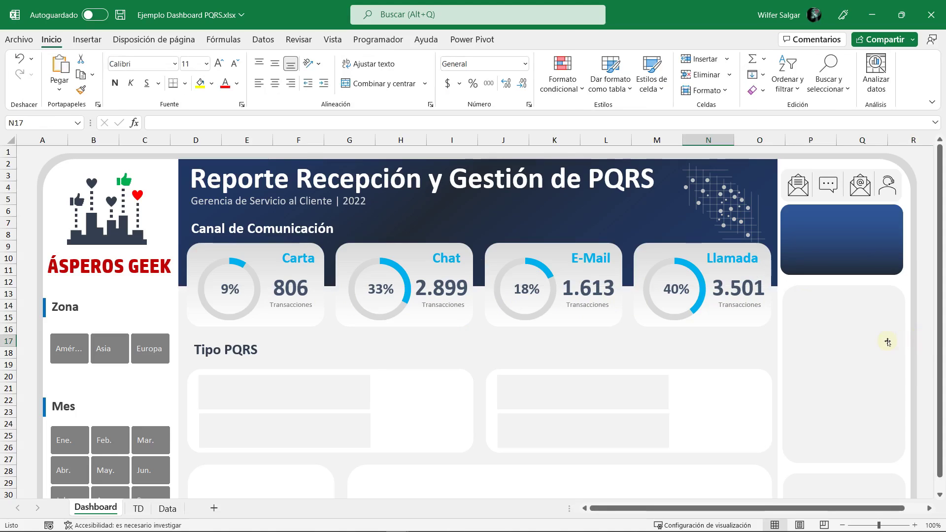
pyautogui.press('Left')
pyautogui.press('Left')
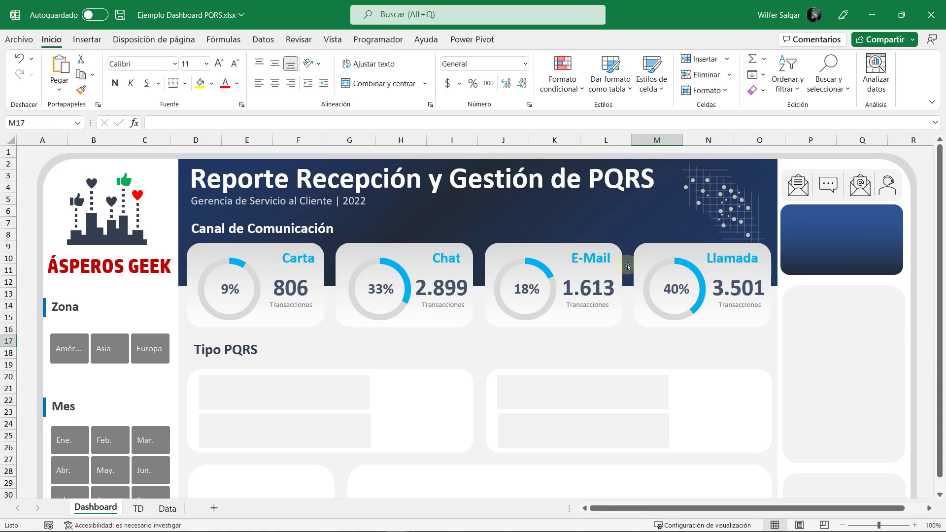
# Step: Compare with the reference dashboard and check the 806, 2.899, 1.613 and 3.501 count boxes' font colour, leaving it unchanged
pyautogui.hotkey('alt', 'Tab')
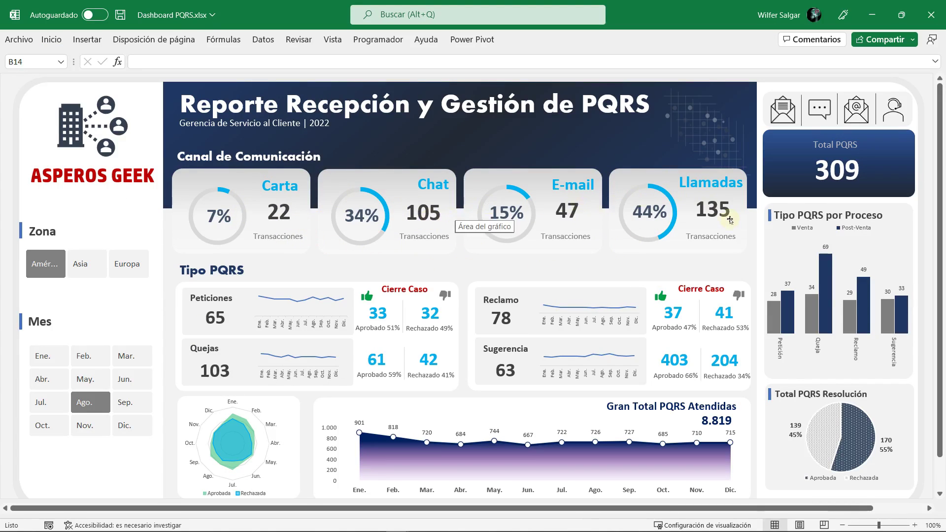
pyautogui.hotkey('alt', 'Tab')
pyautogui.click(301, 288)
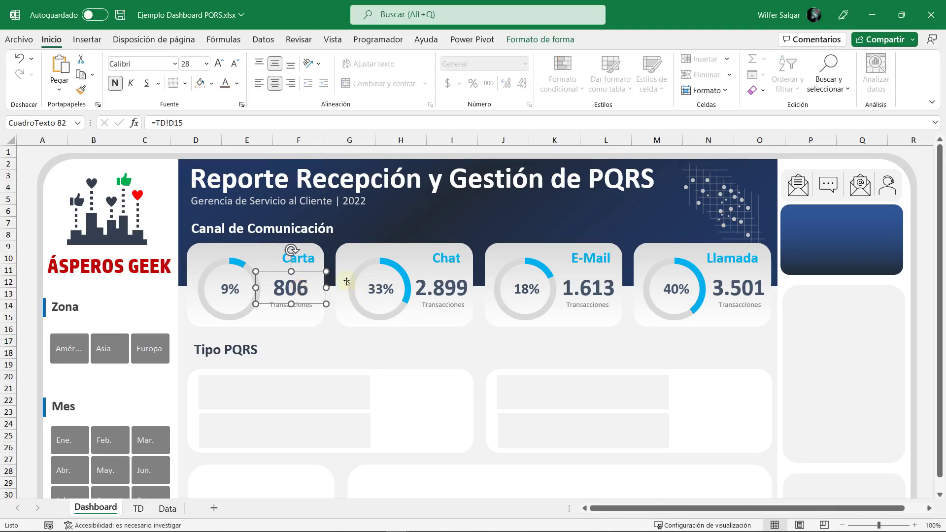
pyautogui.keyDown('ctrl'); pyautogui.click(439, 288); pyautogui.keyUp('ctrl')
pyautogui.keyDown('ctrl'); pyautogui.click(581, 289); pyautogui.keyUp('ctrl')
pyautogui.keyDown('ctrl'); pyautogui.click(746, 293); pyautogui.keyUp('ctrl')
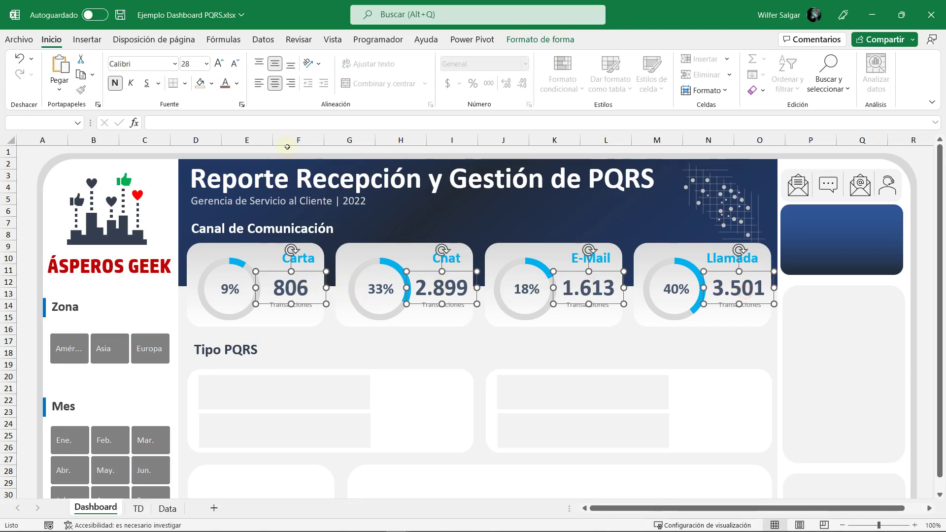
pyautogui.click(237, 83)
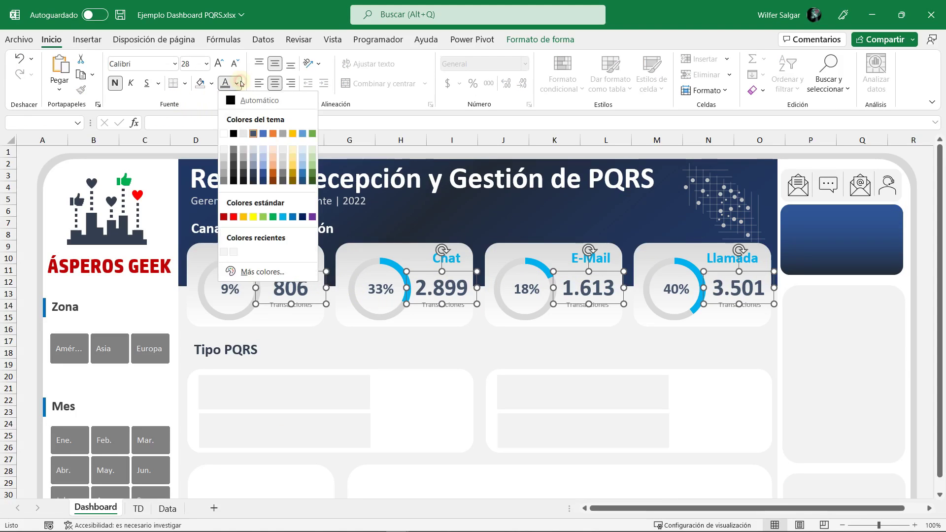
pyautogui.click(253, 172)
# Step: Deselect the count boxes and save Ejemplo Dashboard PQRS.xlsx
pyautogui.click(24, 230)
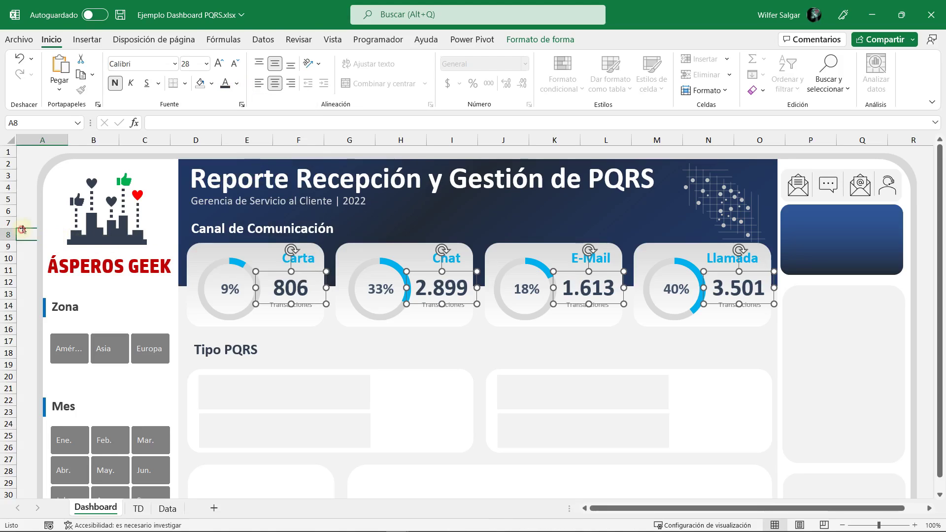
pyautogui.press('Right')
pyautogui.press('Right')
pyautogui.press('Right')
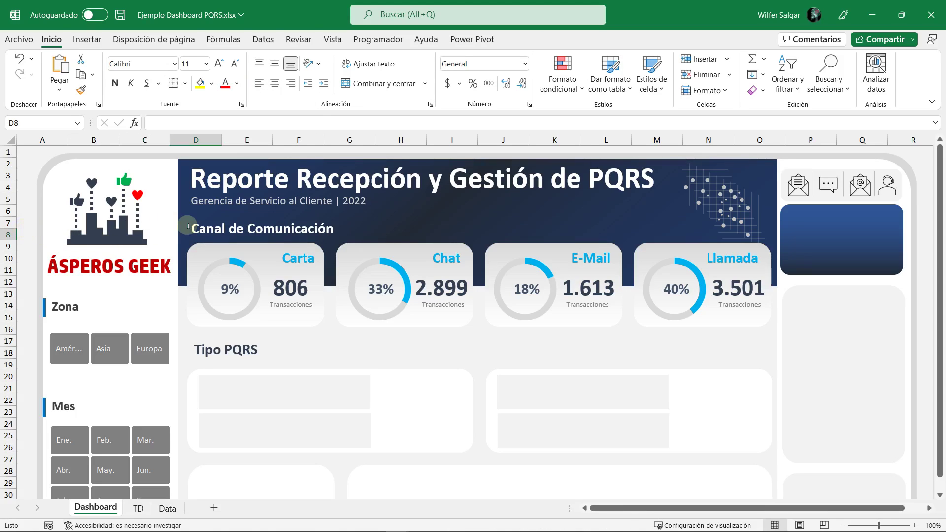
pyautogui.hotkey('ctrl', 's')
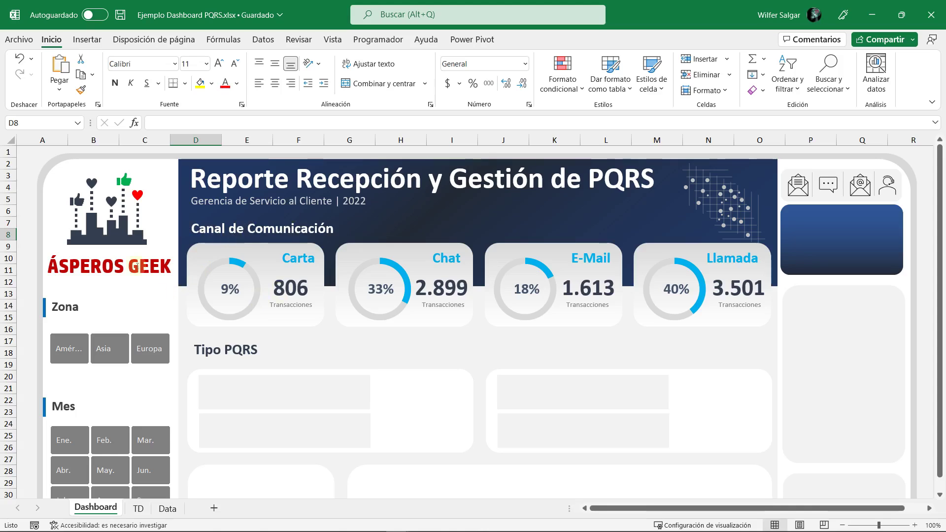
# Step: Try the Asia and Europa zones, then set the Zona slicer to América
pyautogui.click(121, 355)
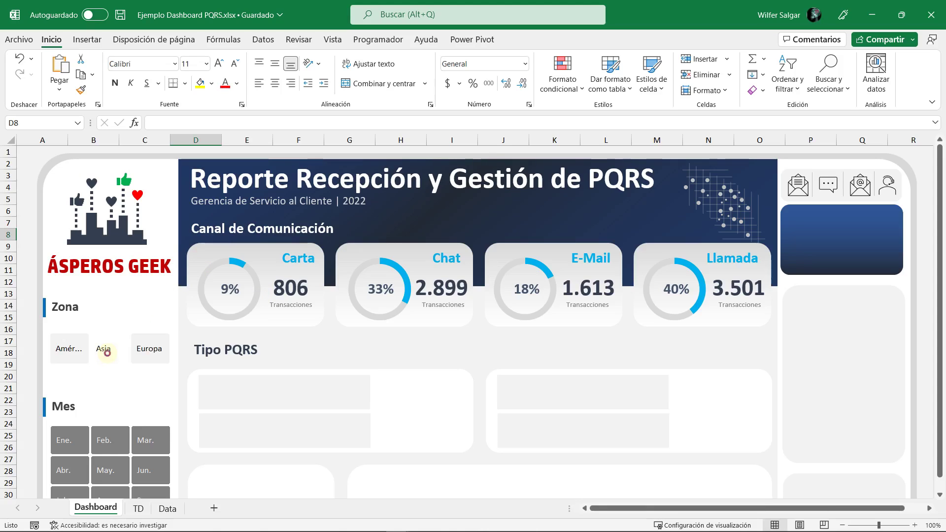
pyautogui.click(162, 352)
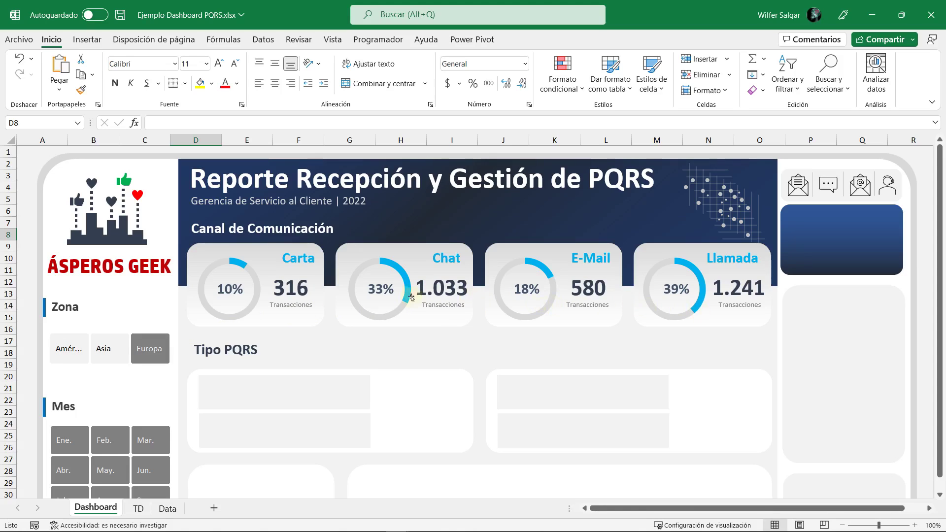
pyautogui.click(75, 340)
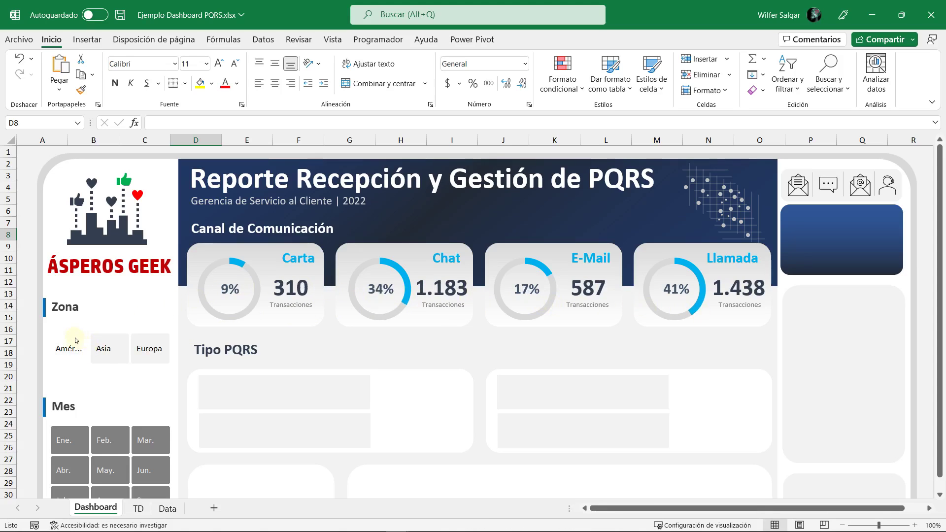
pyautogui.click(126, 439)
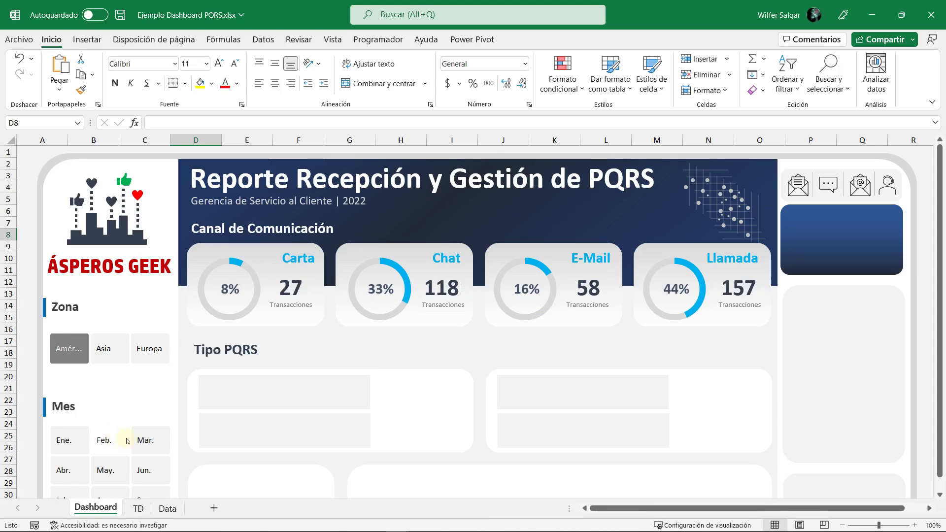
# Step: Step through several months in the Mes slicer, ending on March
pyautogui.scroll(-1, 127, 440)
pyautogui.click(106, 436)
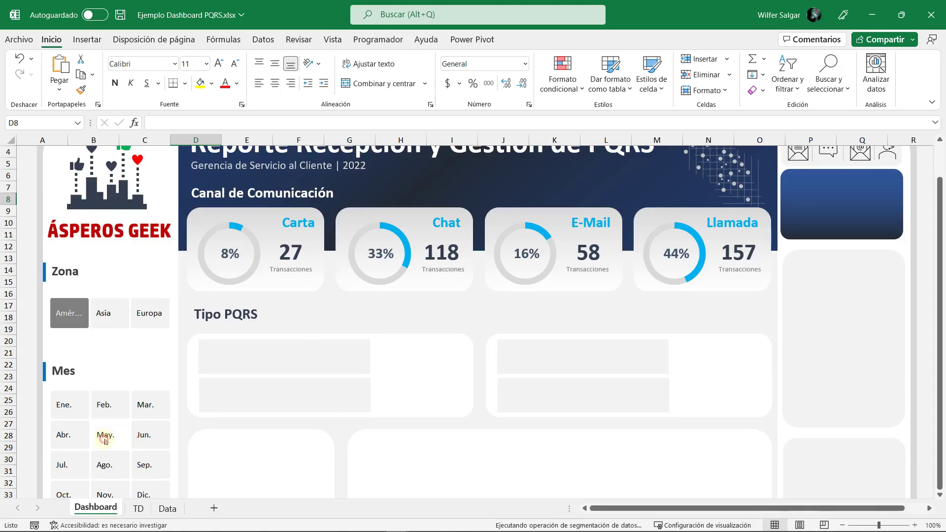
pyautogui.click(63, 415)
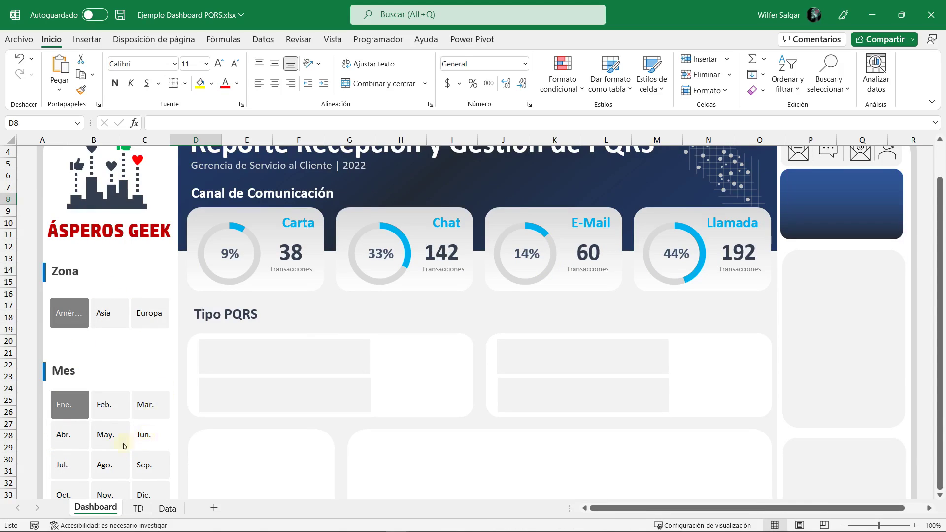
pyautogui.click(104, 465)
pyautogui.click(55, 465)
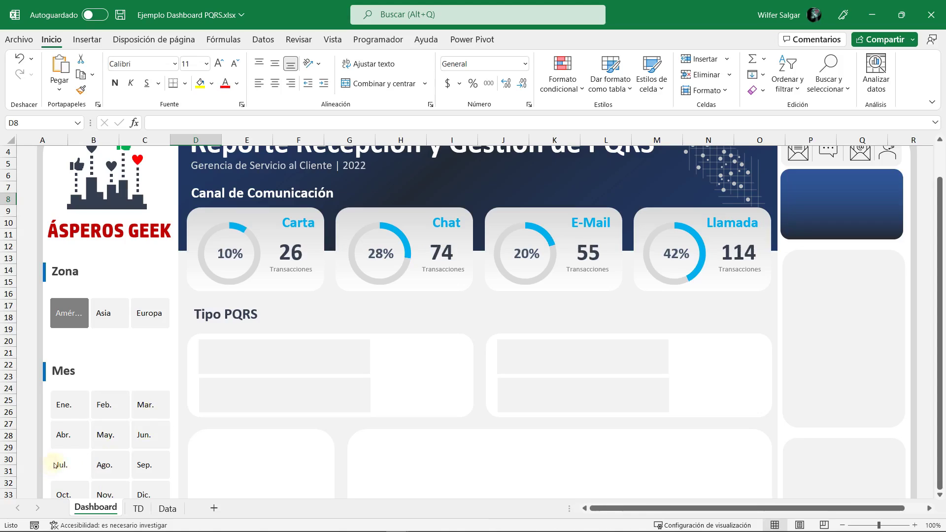
pyautogui.click(62, 435)
pyautogui.click(63, 405)
pyautogui.click(104, 404)
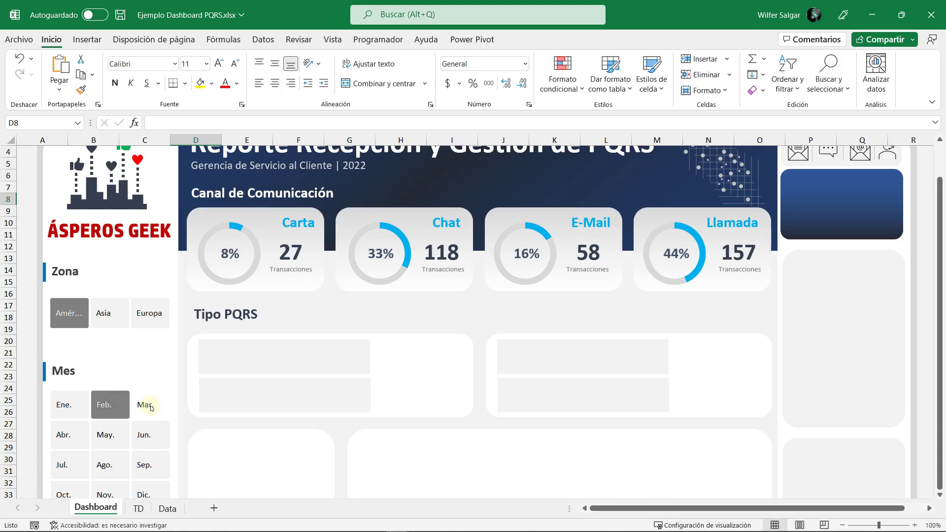
pyautogui.click(151, 407)
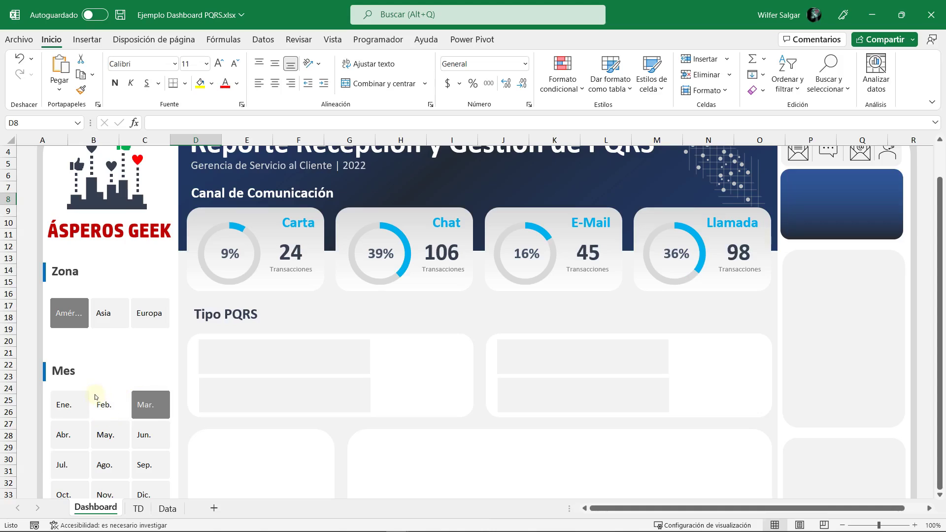
# Step: On the TD sheet, read the TD_Canal and TD_Segmentacion pivot table names, then return to the Dashboard sheet
pyautogui.click(138, 508)
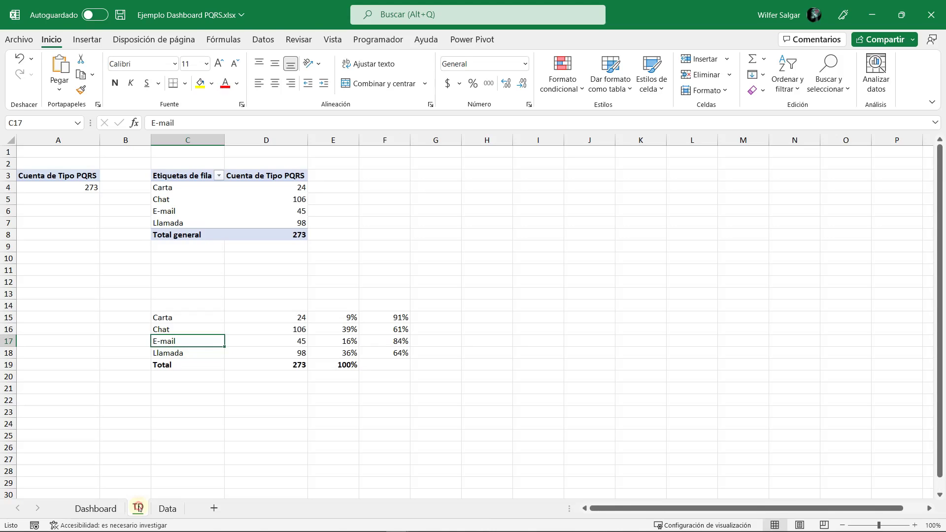
pyautogui.click(221, 199)
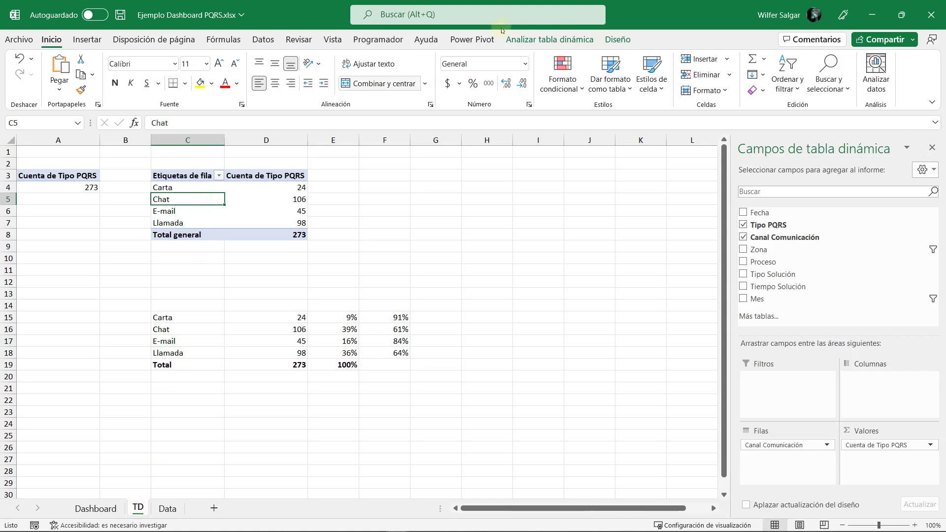
pyautogui.click(559, 38)
pyautogui.click(45, 90)
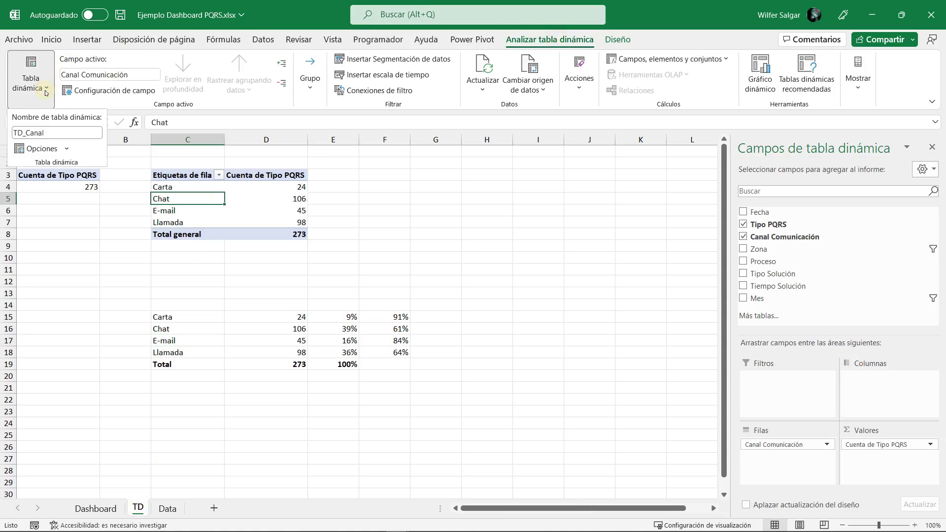
pyautogui.click(51, 176)
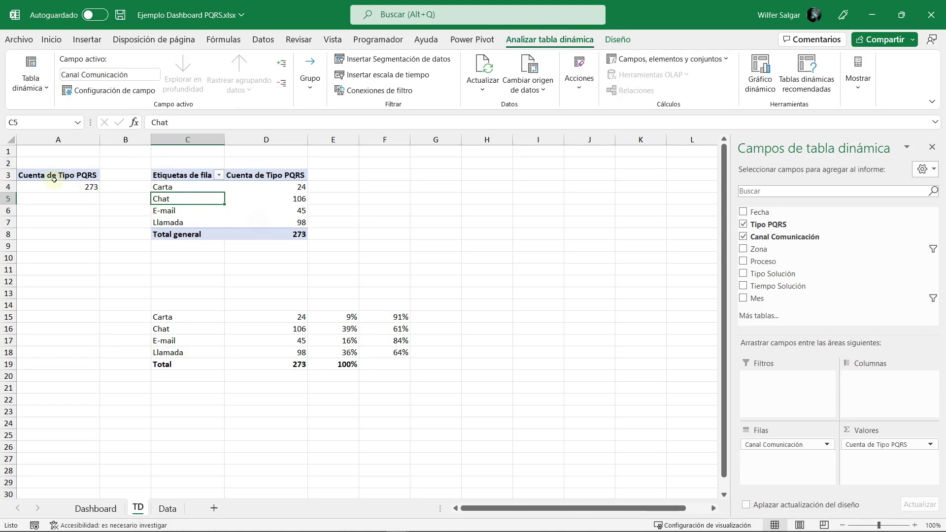
pyautogui.click(45, 103)
pyautogui.click(204, 191)
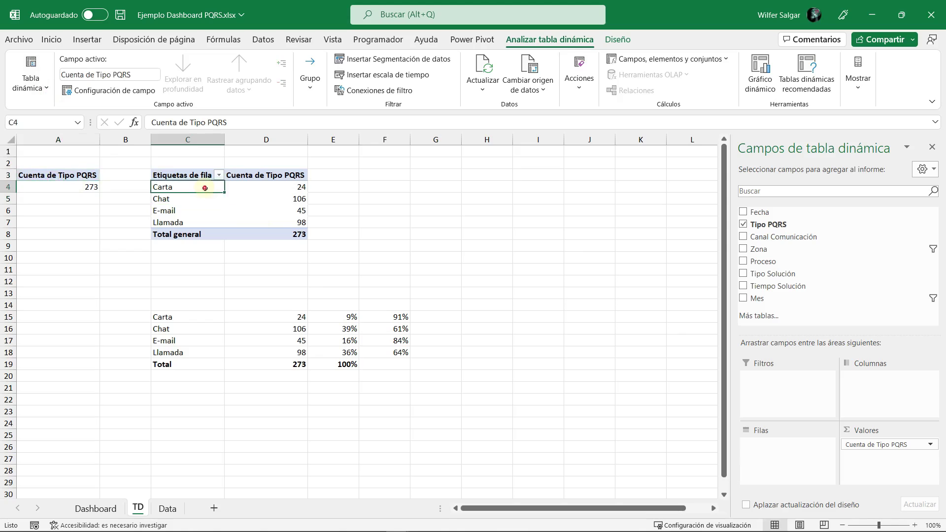
pyautogui.click(96, 509)
pyautogui.scroll(1, 575, 224)
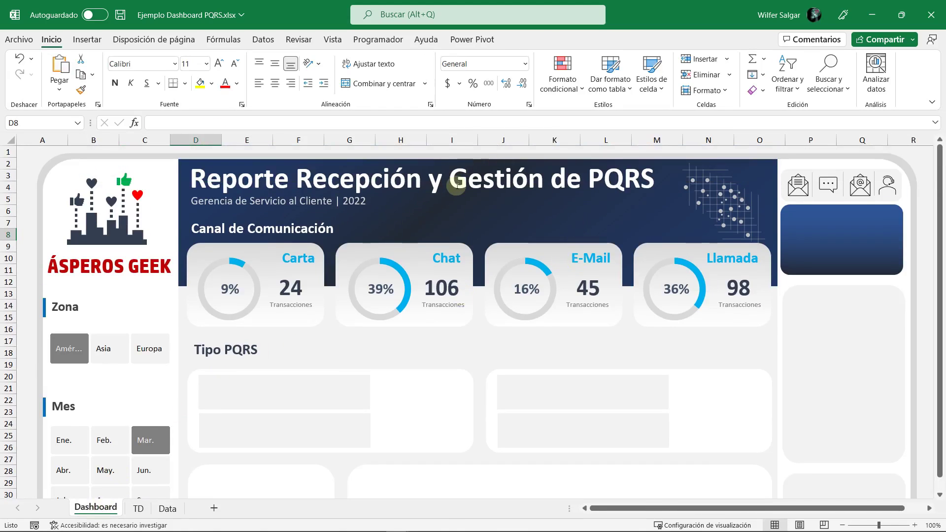
# Step: Collapse the ribbon, set the Zona slicer to Europa, and show its report connections
pyautogui.hotkey('ctrl', 'F1')
pyautogui.click(144, 294)
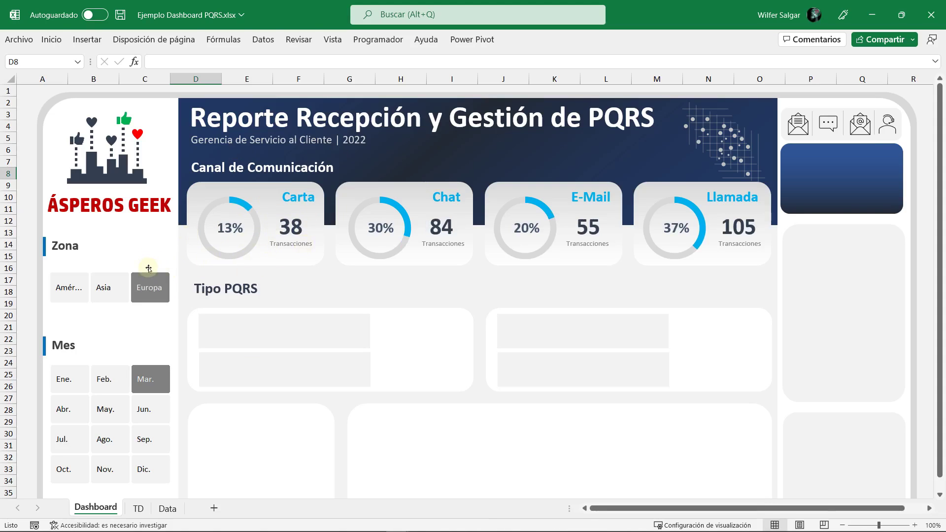
pyautogui.click(148, 268)
pyautogui.rightClick(149, 269)
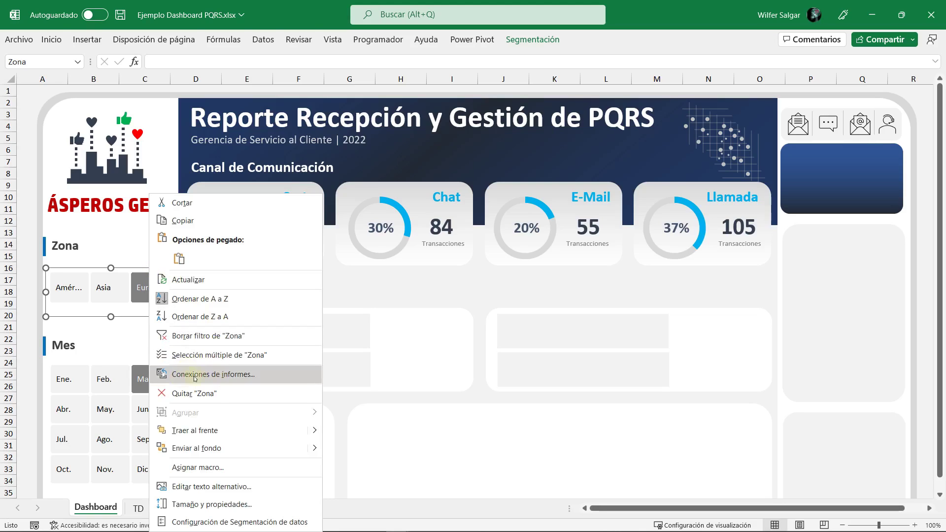
pyautogui.click(223, 375)
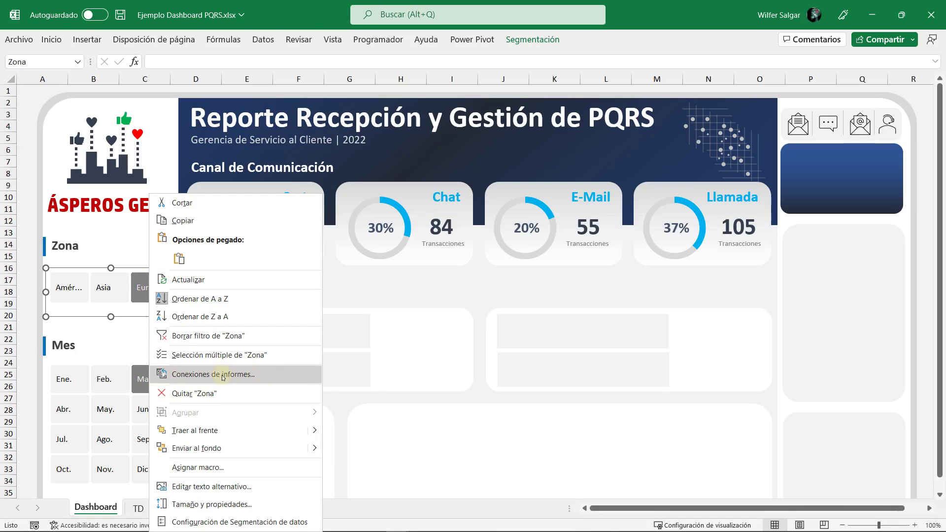
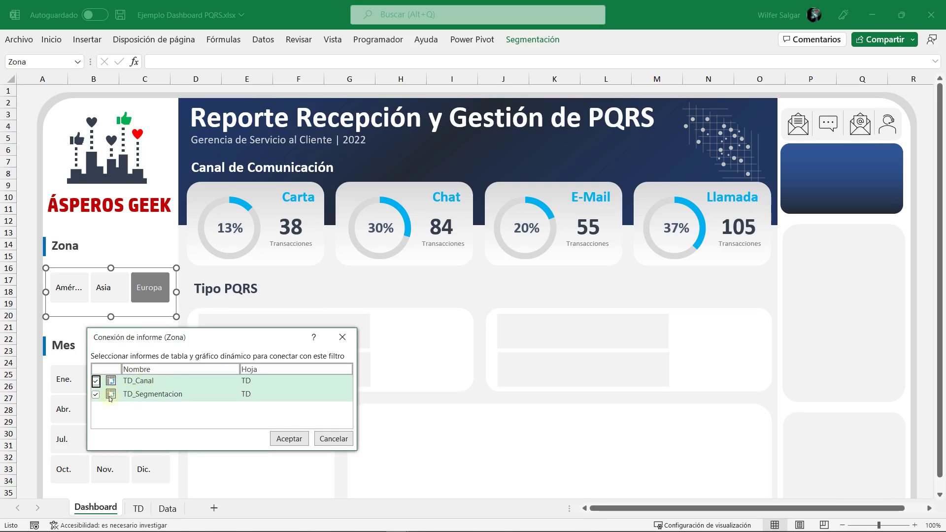
# Step: Confirm the Zona slicer's report connections and leave the dashboard filtered to Europa
pyautogui.click(289, 438)
pyautogui.click(30, 268)
pyautogui.press('Right')
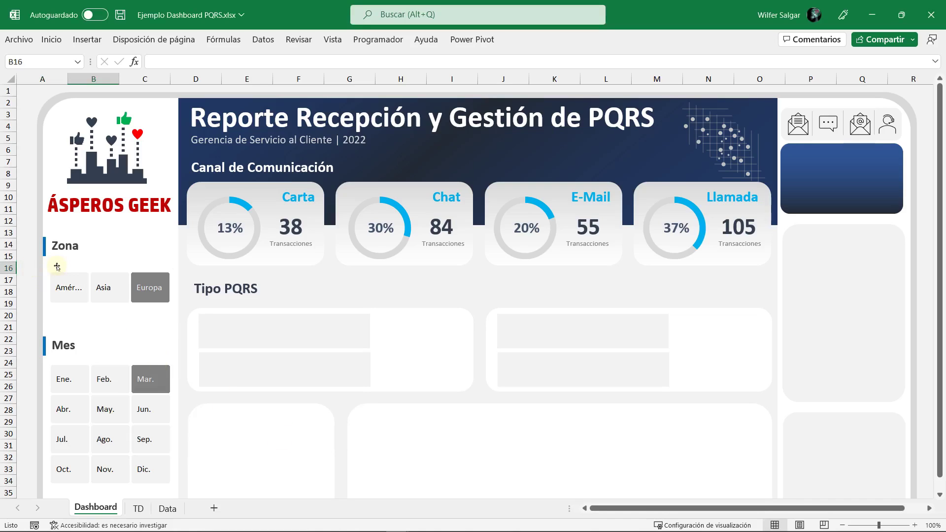
pyautogui.press('Right')
pyautogui.click(142, 279)
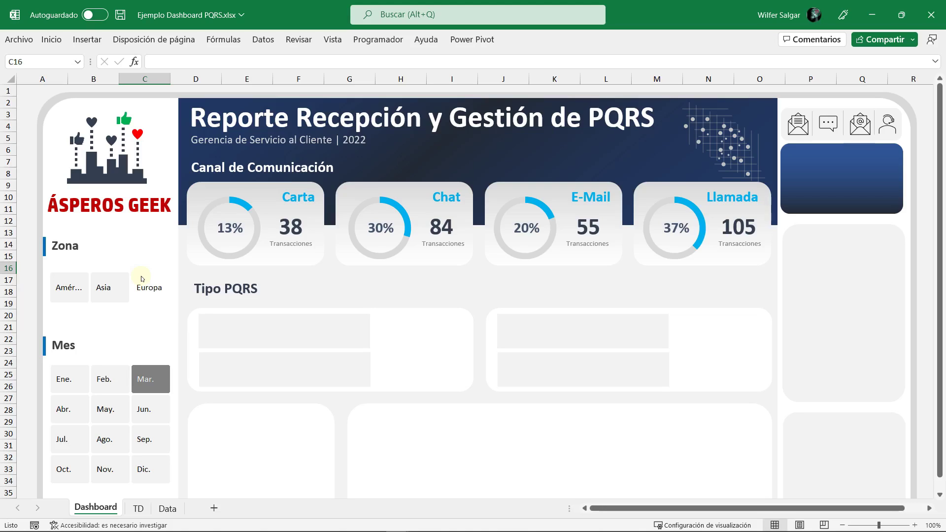
pyautogui.click(141, 278)
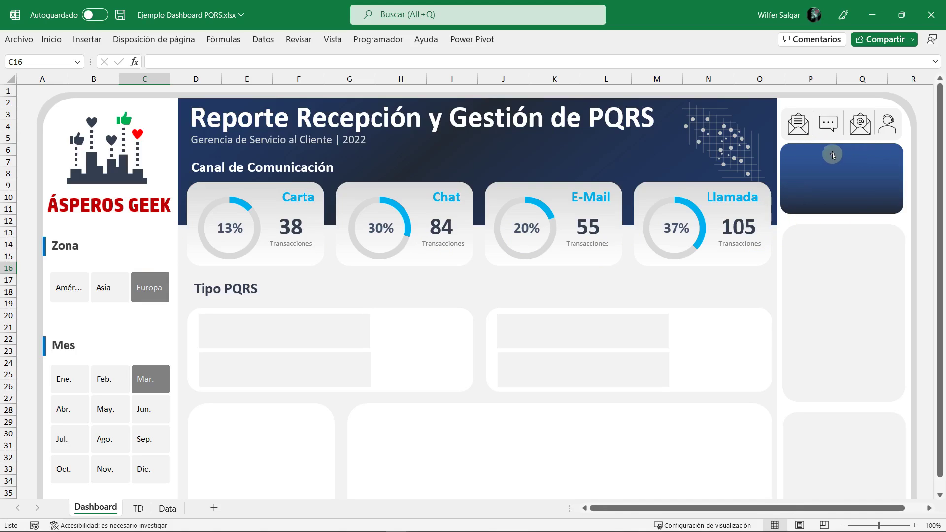
# Step: Clear the Zona and Mes slicer filters so all zones and months are included
pyautogui.rightClick(149, 268)
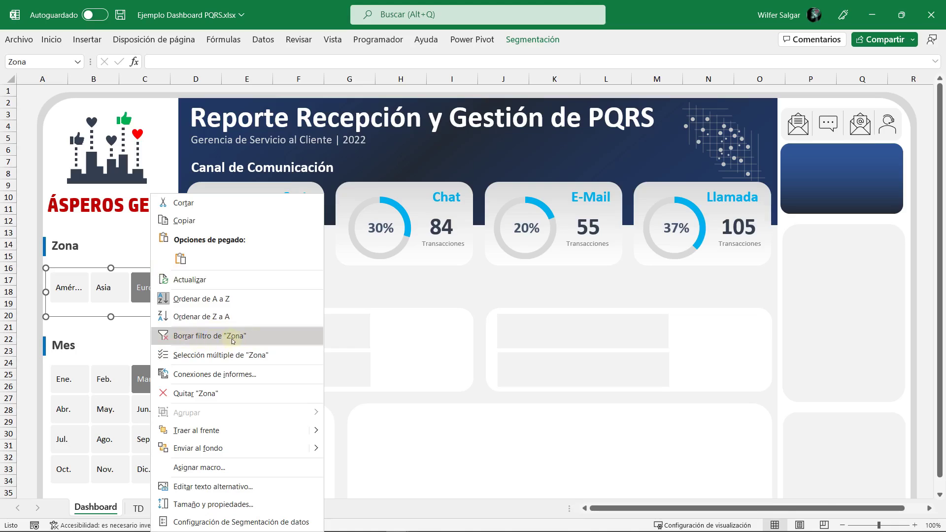
pyautogui.click(232, 340)
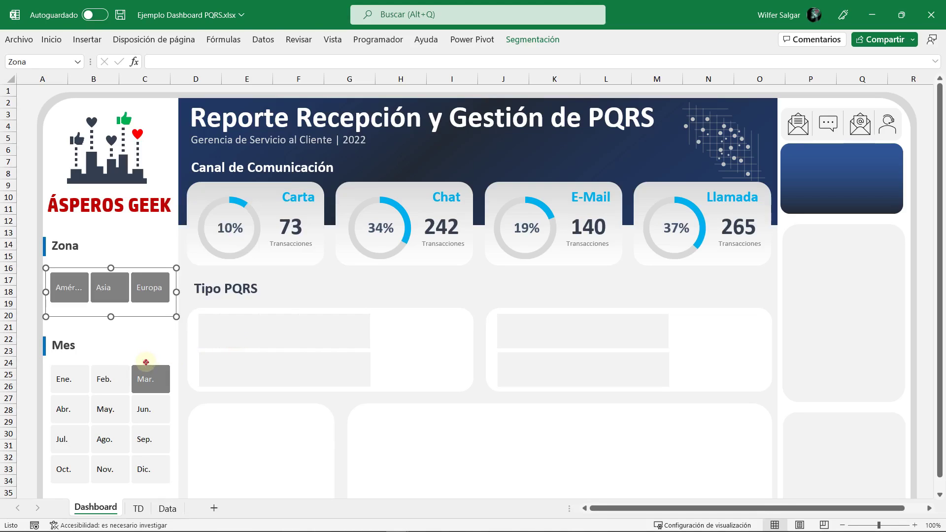
pyautogui.rightClick(148, 363)
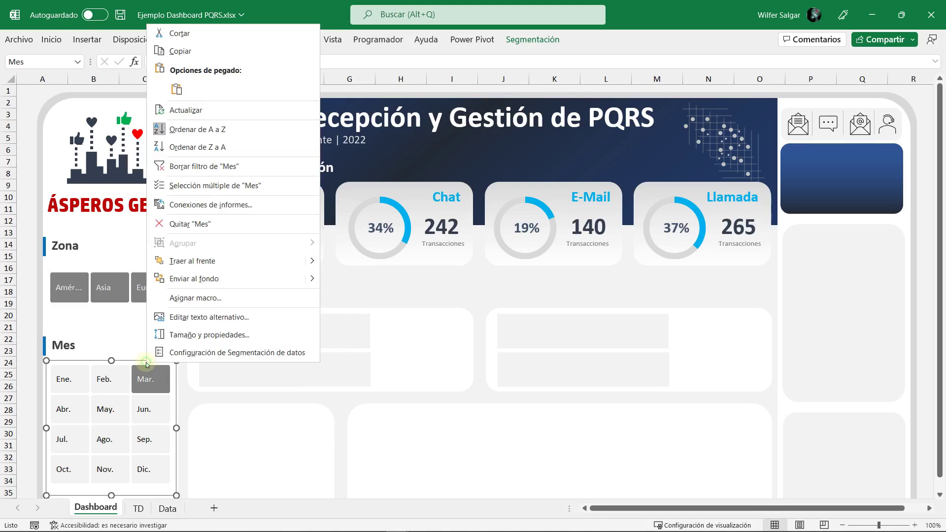
pyautogui.click(210, 166)
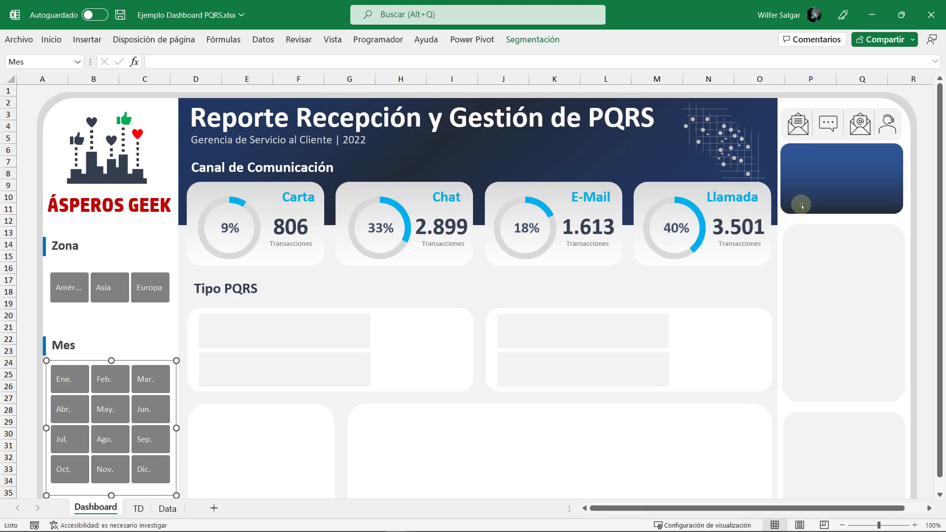
pyautogui.click(763, 215)
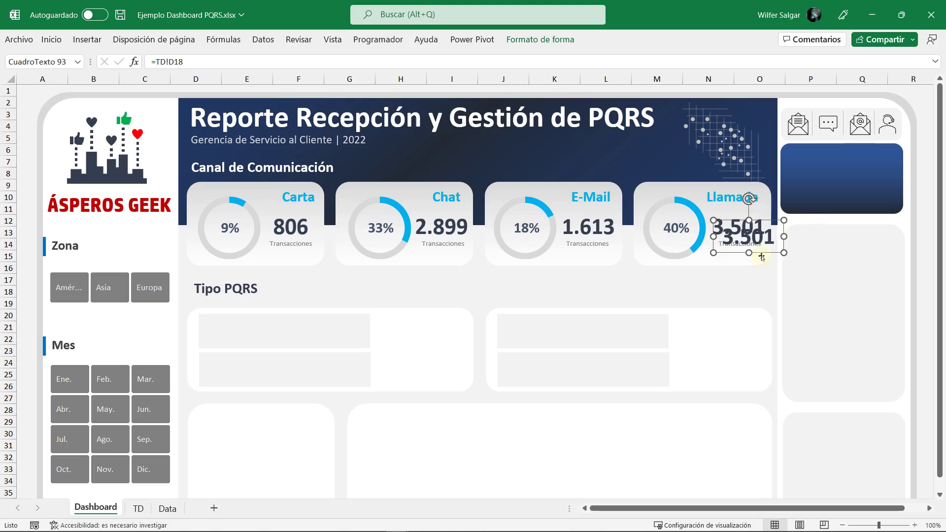
# Step: Place a copy of the Llamada 3.501 count box inside the blue side panel
pyautogui.moveTo(762, 255); pyautogui.dragTo(828, 204)
pyautogui.press('Escape')
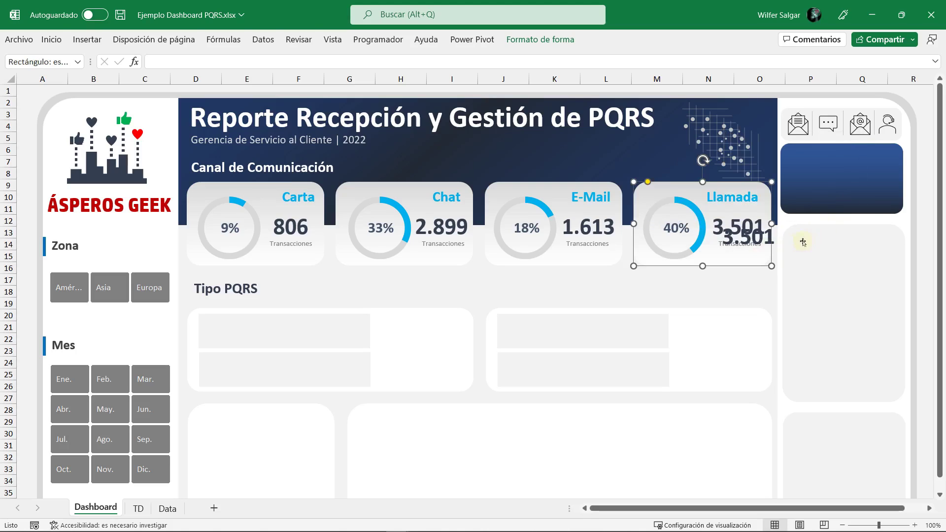
pyautogui.click(756, 249)
pyautogui.moveTo(767, 255); pyautogui.dragTo(858, 210)
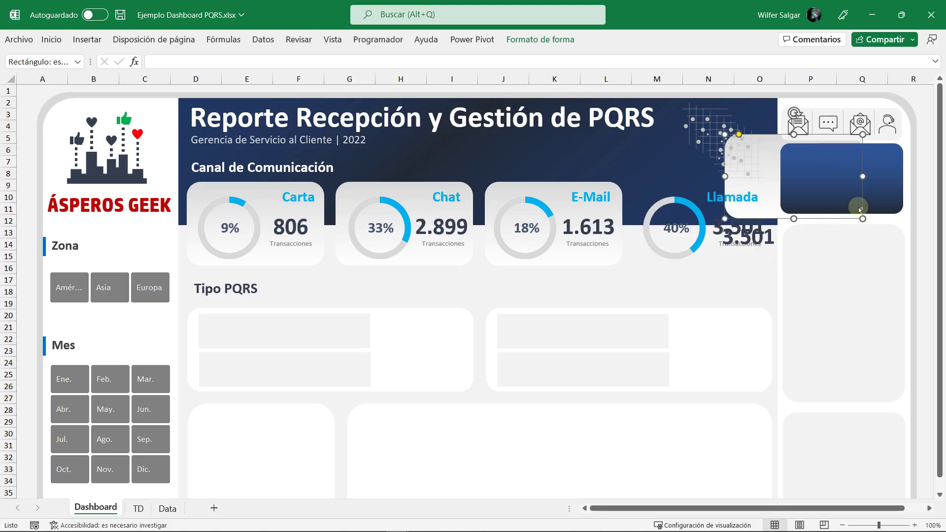
pyautogui.press('Escape')
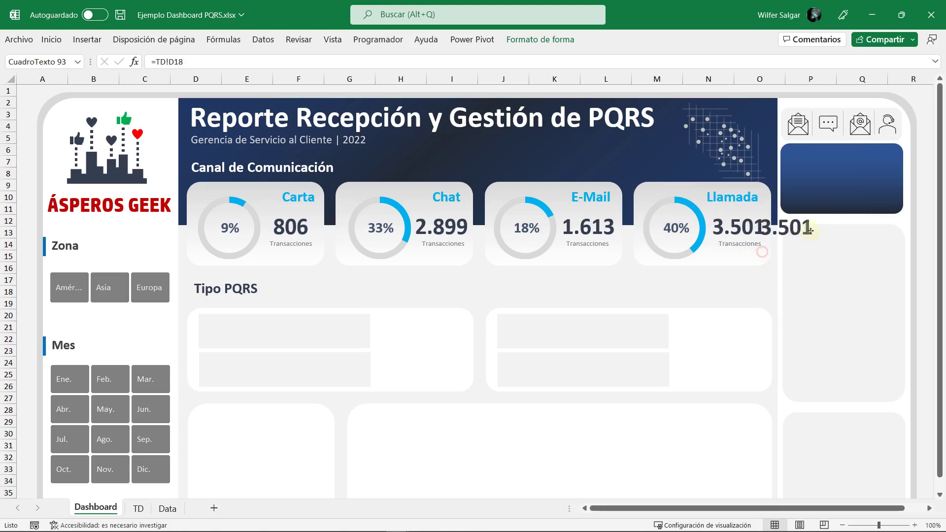
pyautogui.moveTo(749, 238)
pyautogui.mouseDown()
pyautogui.moveTo(851, 192)
pyautogui.moveTo(836, 187)
pyautogui.mouseUp()
# Step: Link the copied box to =TD!D19 so it shows the grand total 8.819
pyautogui.tripleClick(167, 62)
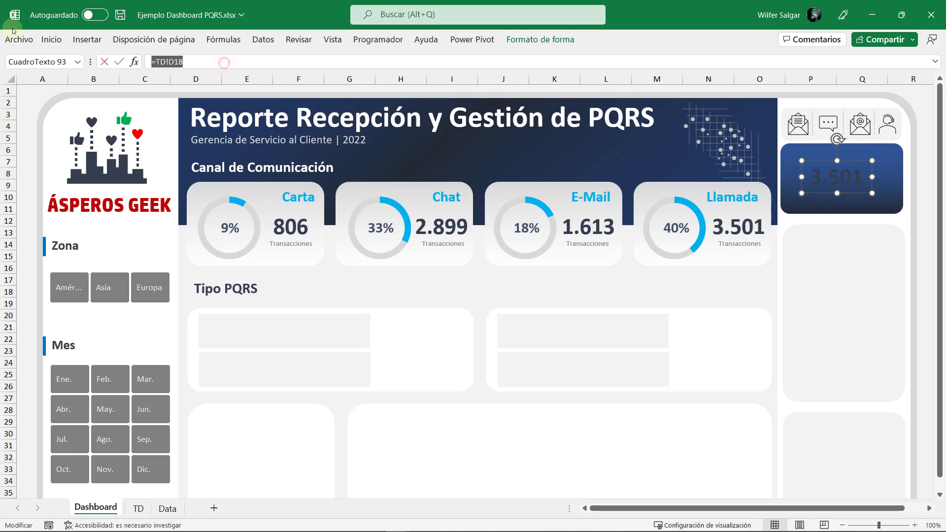
pyautogui.write('=')
pyautogui.hotkey('ctrl', 'pagedown')
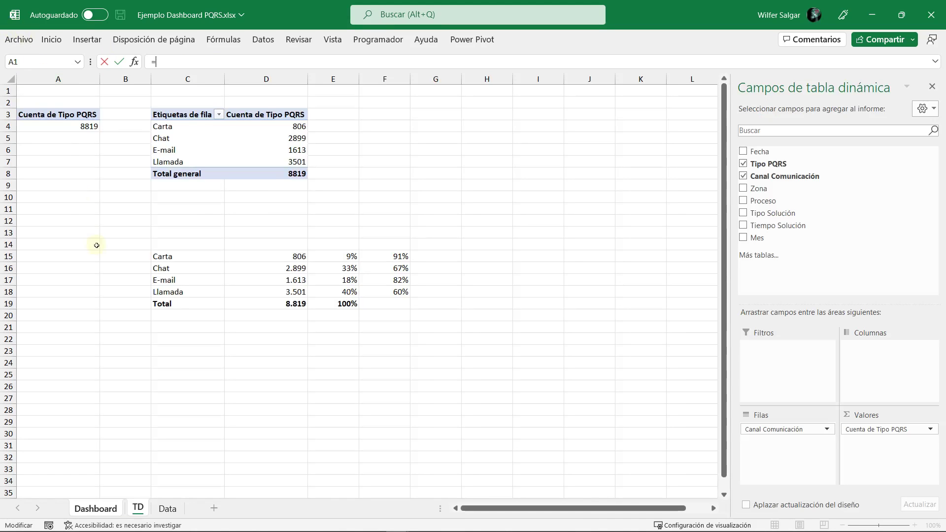
pyautogui.click(299, 301)
pyautogui.press('Return')
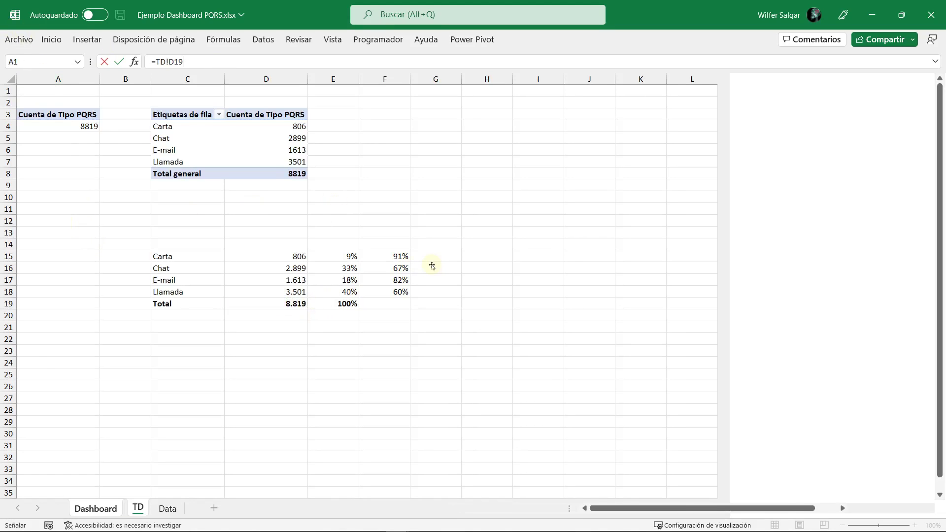
pyautogui.doubleClick(69, 47)
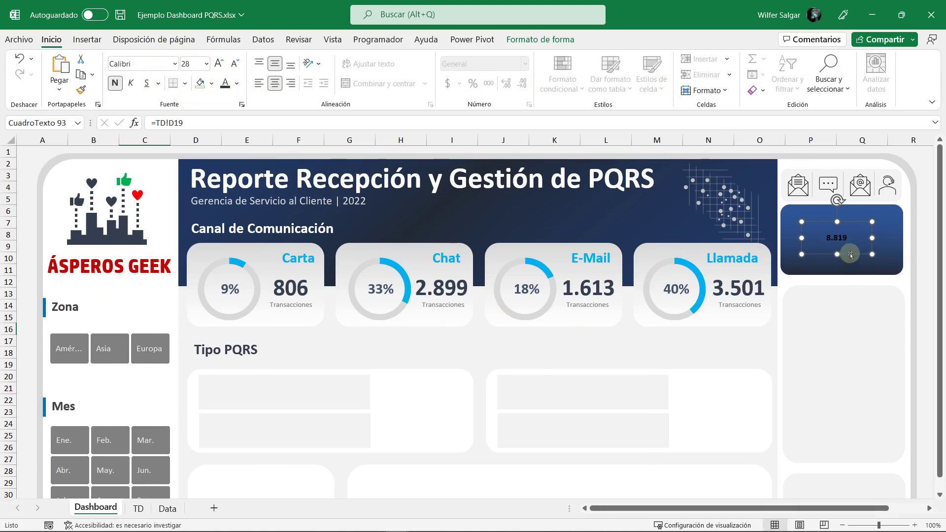
# Step: Make the 8.819 total's text white and step up its font size
pyautogui.click(237, 83)
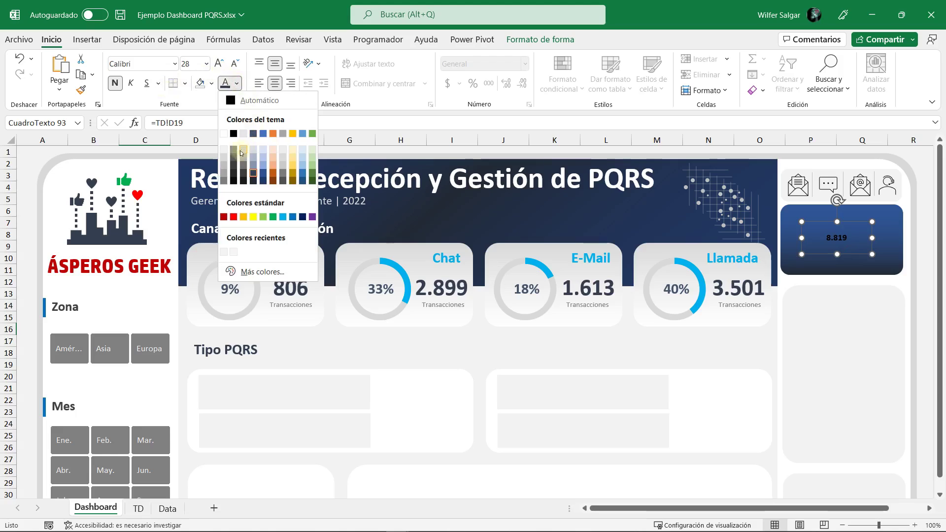
pyautogui.click(225, 134)
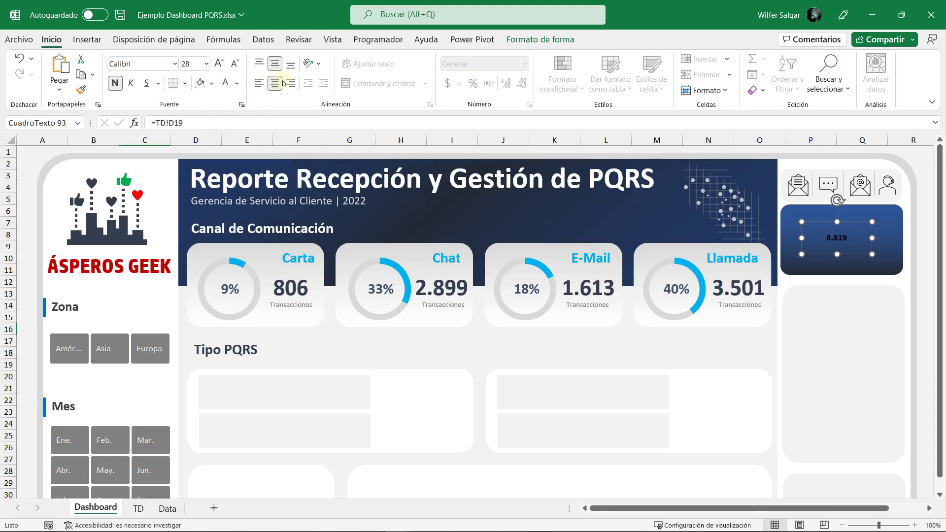
pyautogui.click(226, 84)
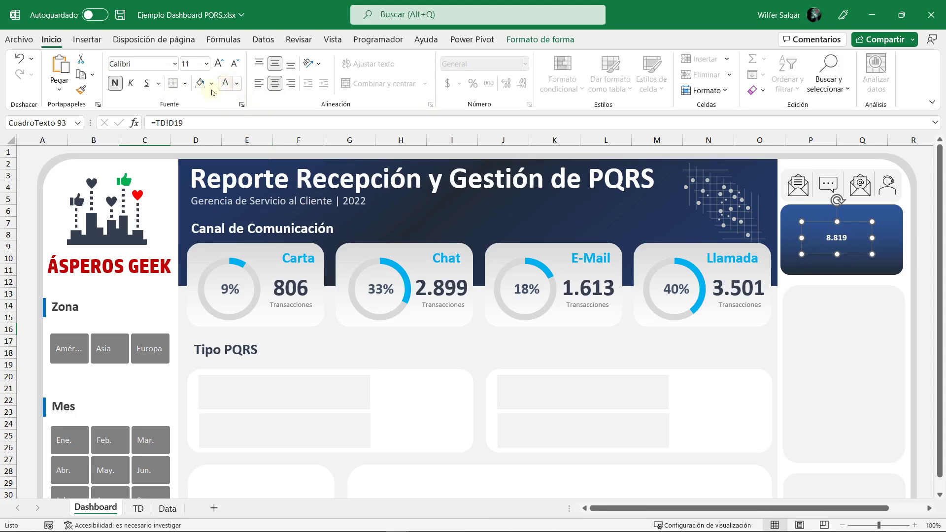
pyautogui.click(217, 63)
pyautogui.click(217, 64)
pyautogui.click(216, 63)
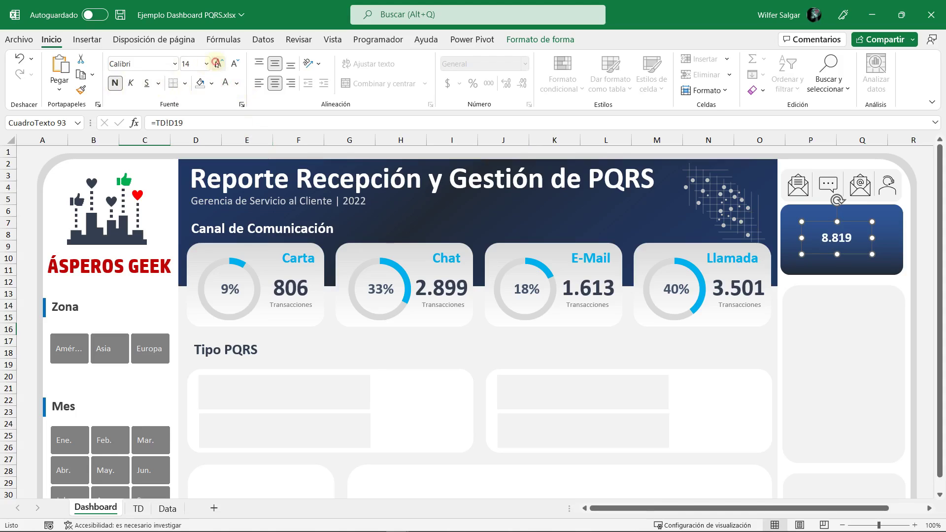
pyautogui.click(217, 63)
pyautogui.click(216, 63)
pyautogui.click(217, 64)
pyautogui.click(217, 63)
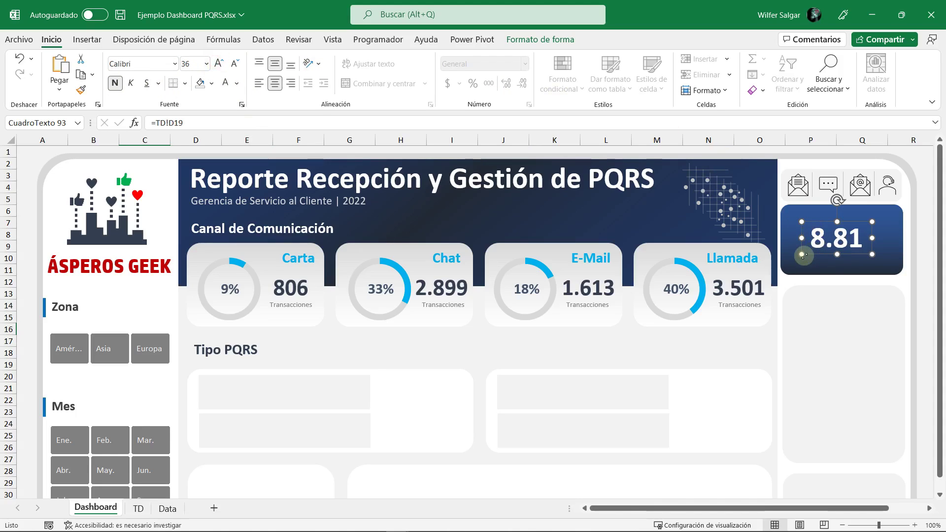
# Step: Bring the total to 40 pt and widen and shift its box so 8.819 fully shows
pyautogui.moveTo(810, 236)
pyautogui.mouseDown()
pyautogui.moveTo(797, 238)
pyautogui.moveTo(817, 270)
pyautogui.mouseUp()
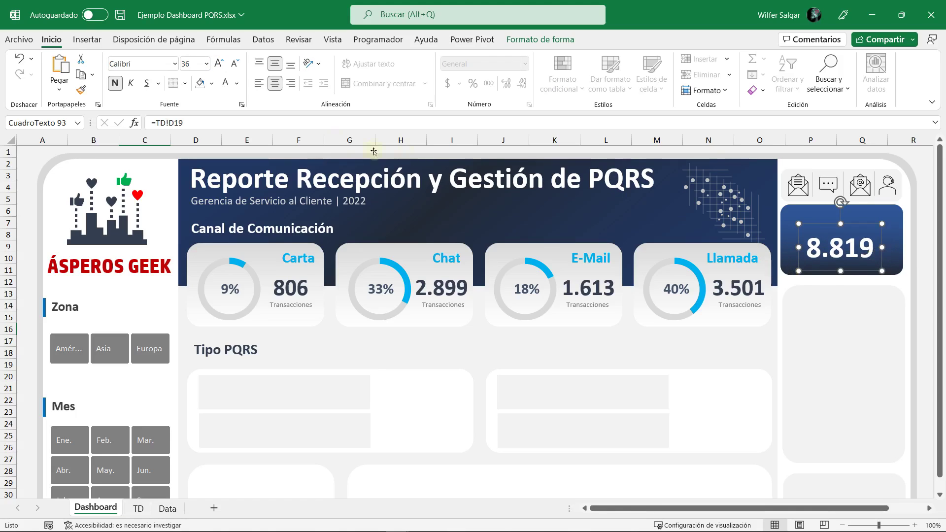
pyautogui.click(219, 63)
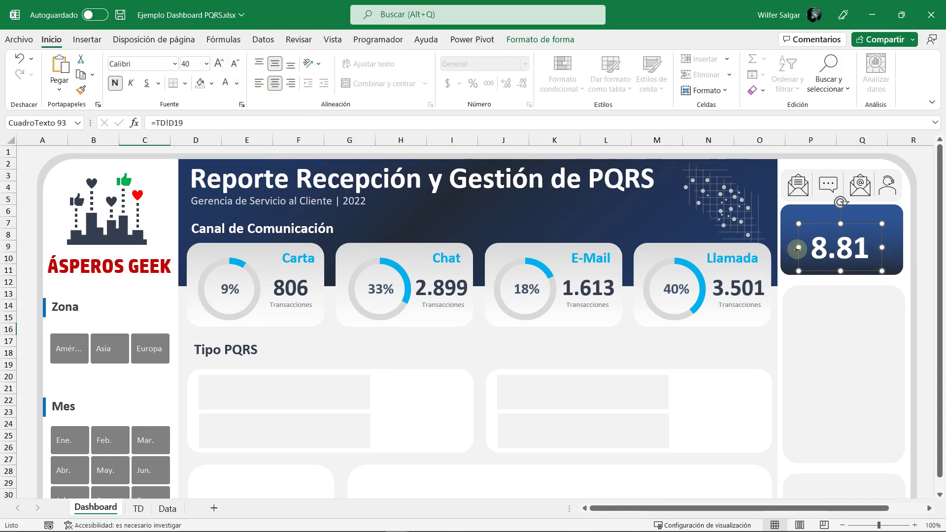
pyautogui.moveTo(799, 248); pyautogui.dragTo(784, 247)
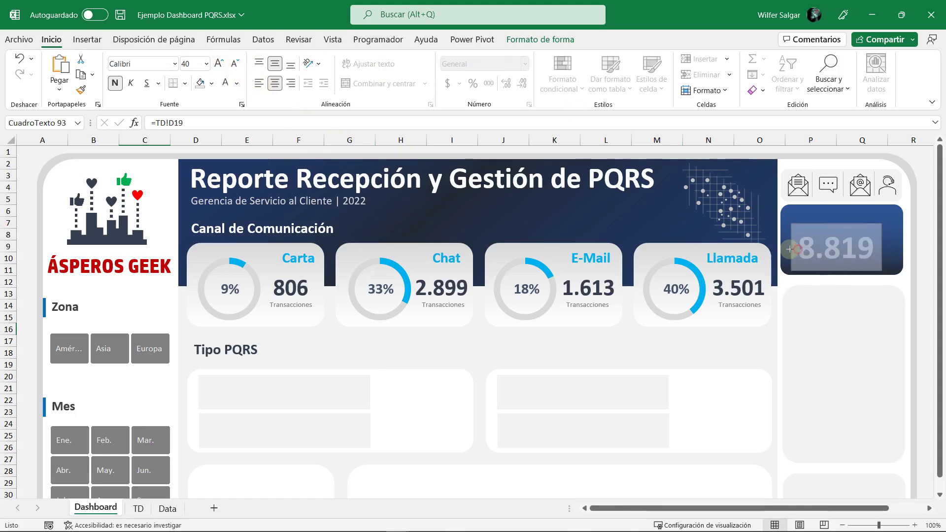
pyautogui.moveTo(882, 261); pyautogui.dragTo(895, 260)
pyautogui.click(894, 260)
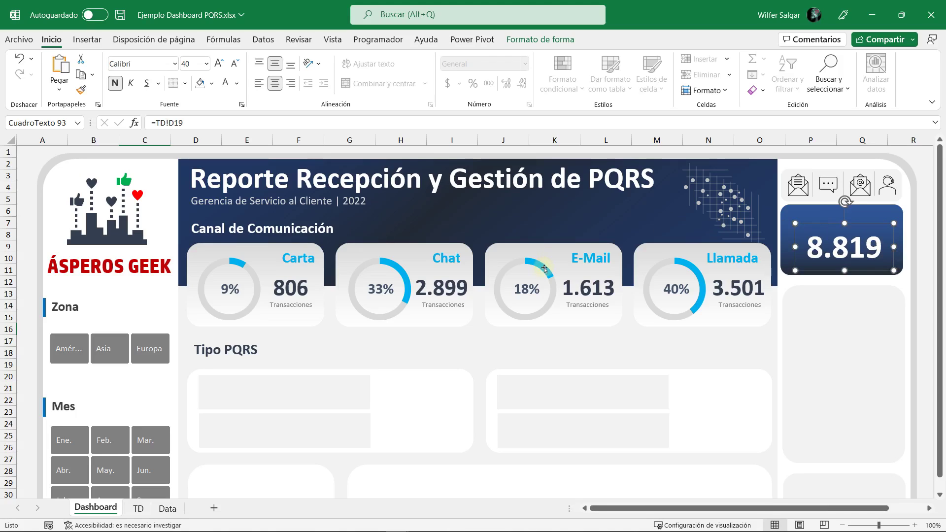
pyautogui.click(86, 40)
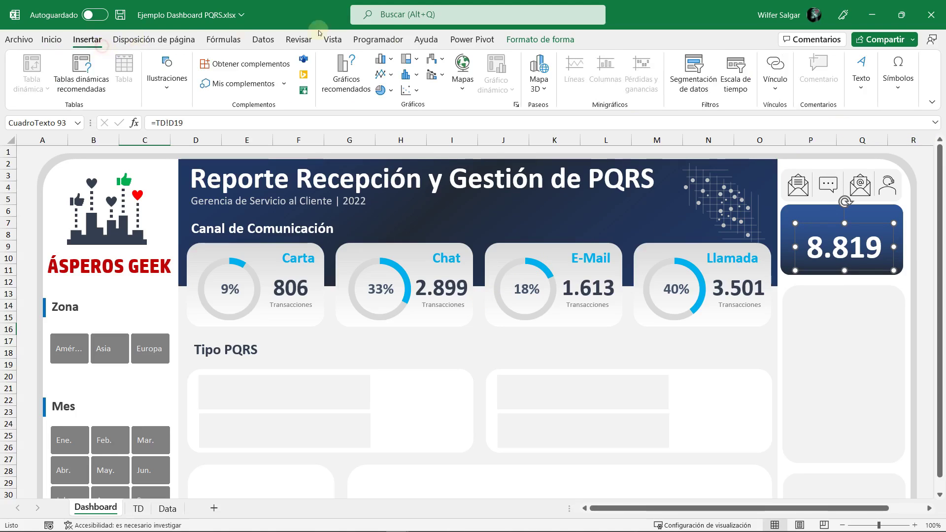
# Step: Draw a 'Total PQRS' text box above the 8.819 figure
pyautogui.click(861, 74)
pyautogui.click(813, 120)
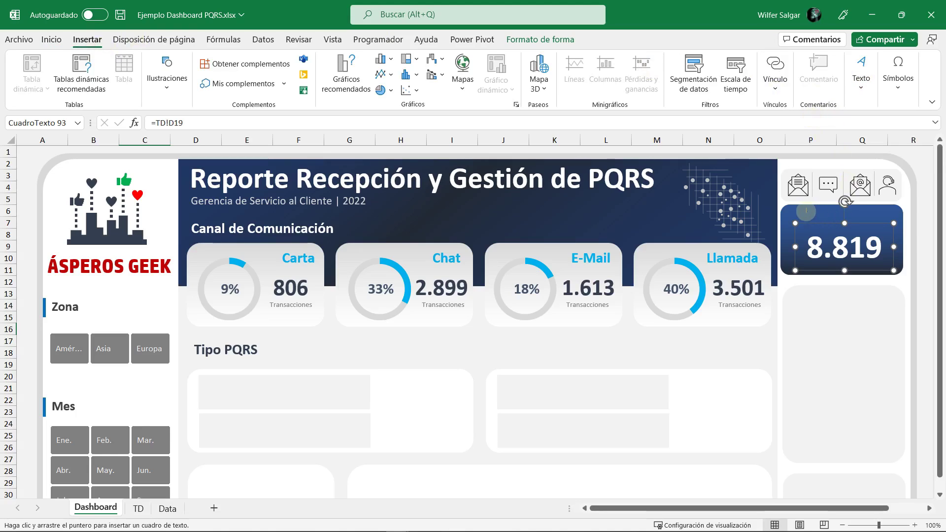
pyautogui.moveTo(806, 211); pyautogui.dragTo(876, 229)
pyautogui.write('Total PQRS')
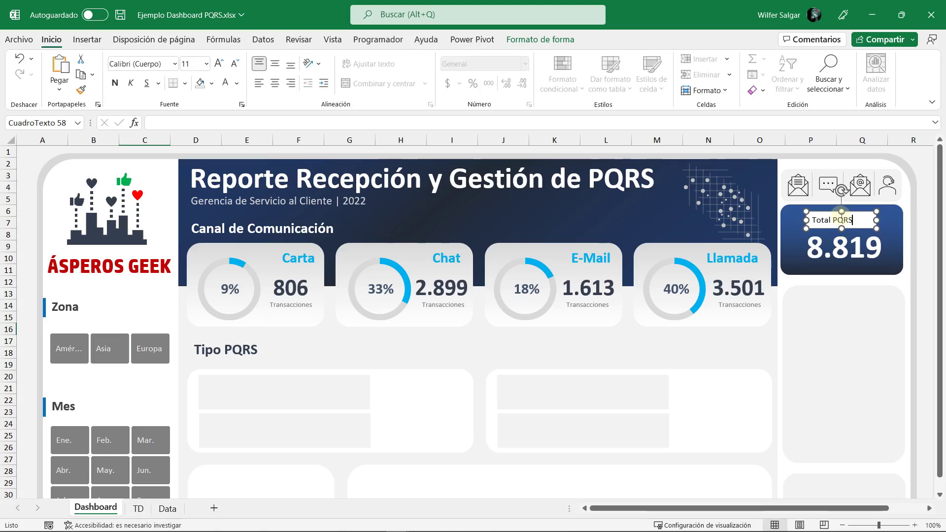
pyautogui.click(864, 229)
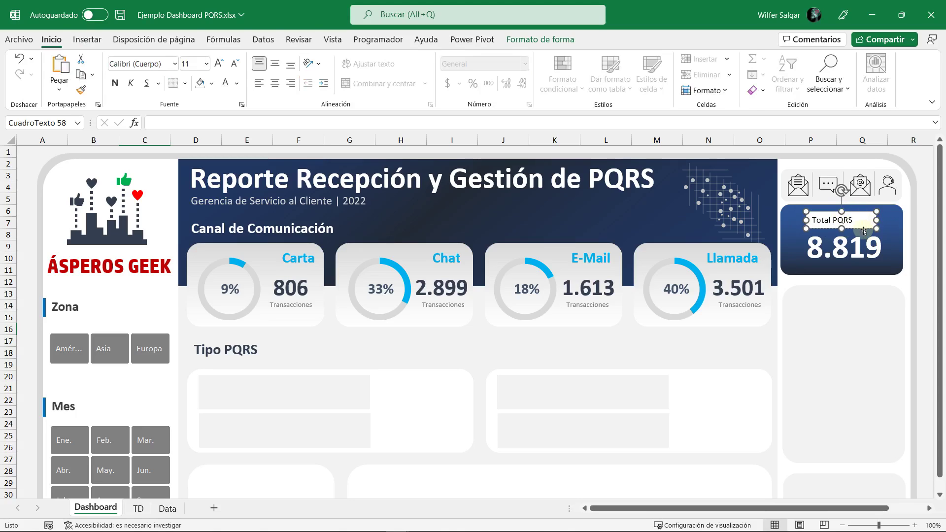
# Step: Remove the Total PQRS label's background fill and outline
pyautogui.click(540, 39)
pyautogui.click(339, 58)
pyautogui.click(338, 247)
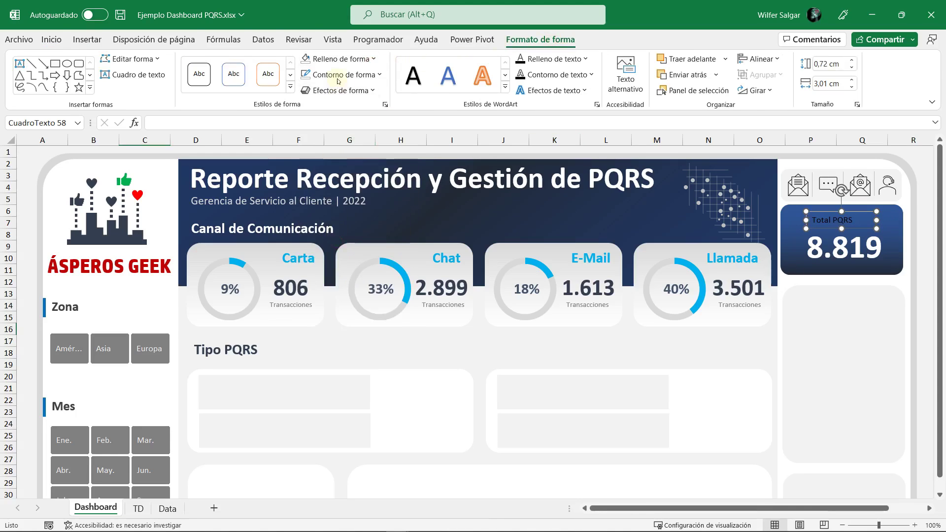
pyautogui.click(343, 75)
pyautogui.click(337, 259)
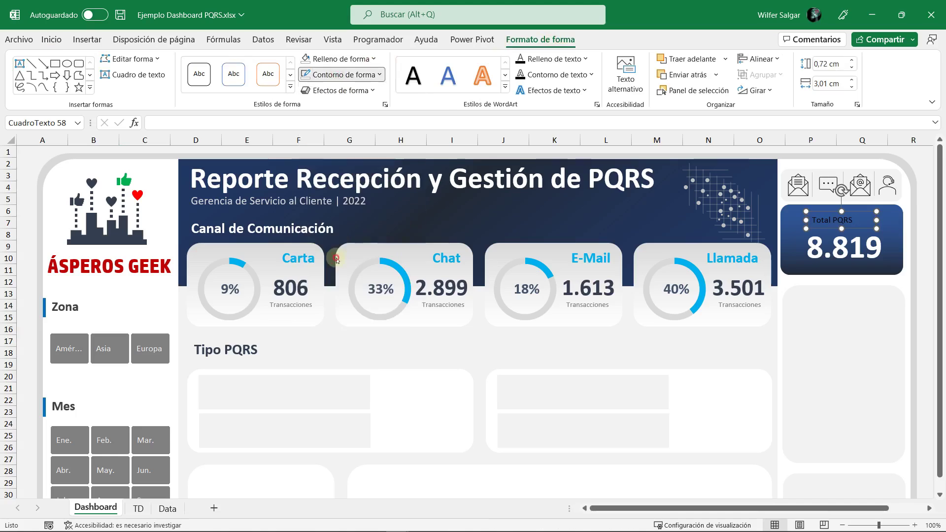
# Step: Centre the label horizontally and vertically, and make it light grey and bold
pyautogui.click(52, 40)
pyautogui.click(275, 82)
pyautogui.click(275, 64)
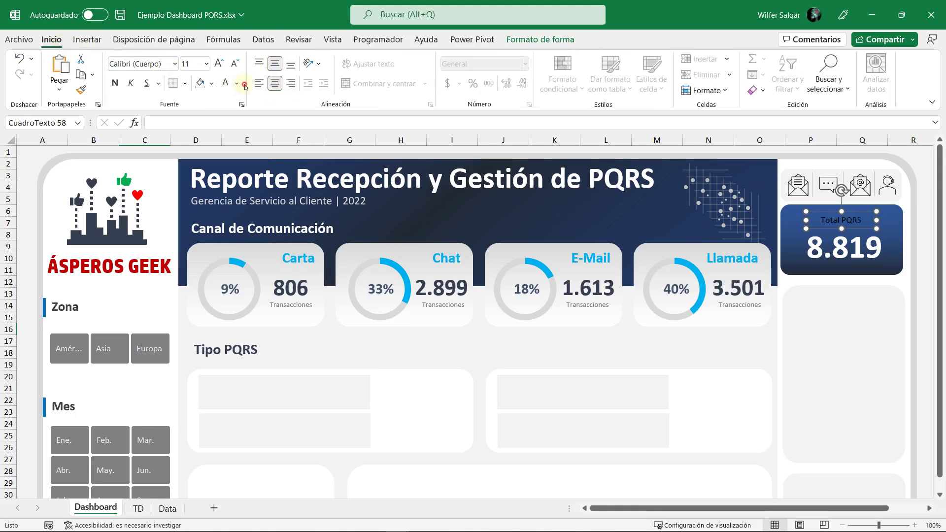
pyautogui.click(237, 83)
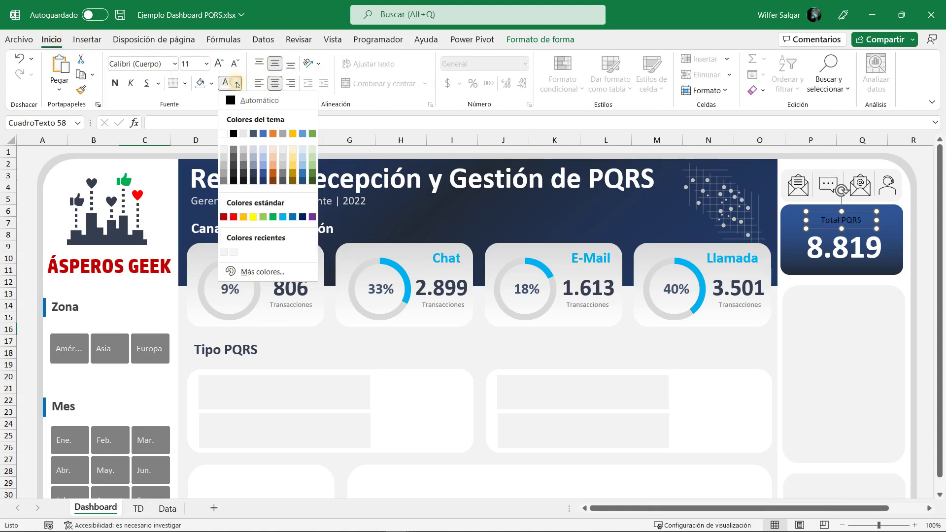
pyautogui.click(223, 158)
pyautogui.click(113, 83)
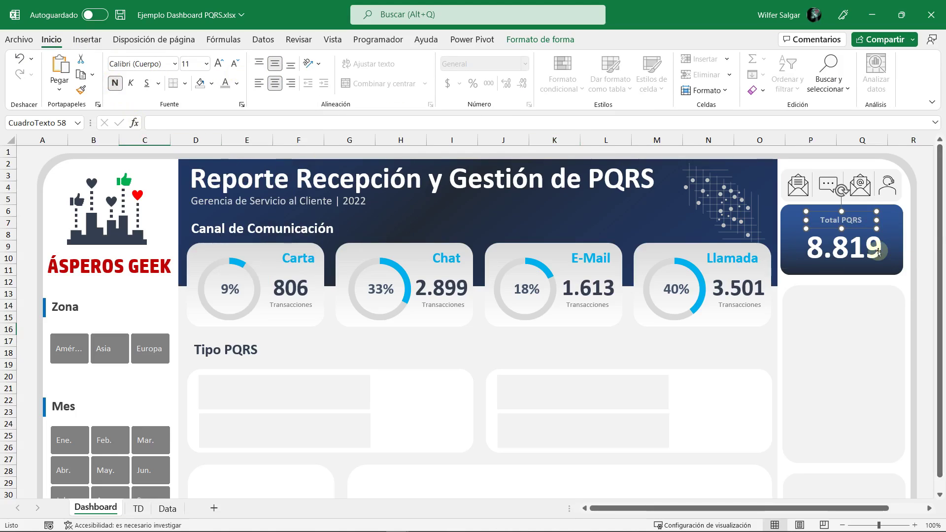
# Step: Set the Total PQRS label's font size to 12
pyautogui.click(899, 281)
pyautogui.click(862, 212)
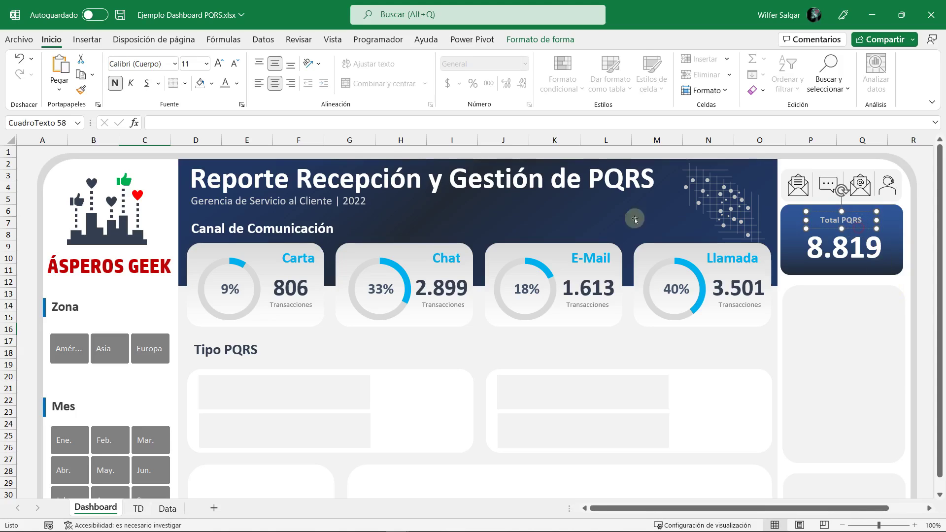
pyautogui.click(218, 64)
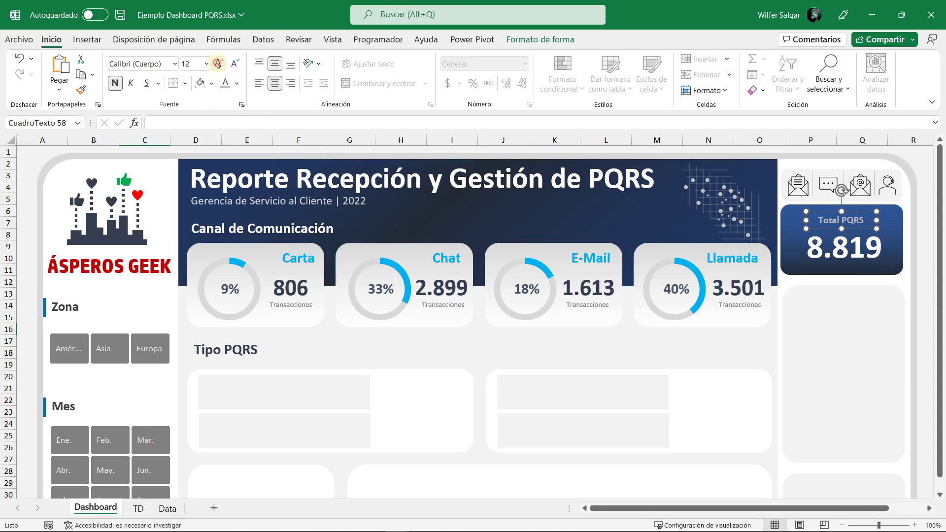
pyautogui.click(218, 64)
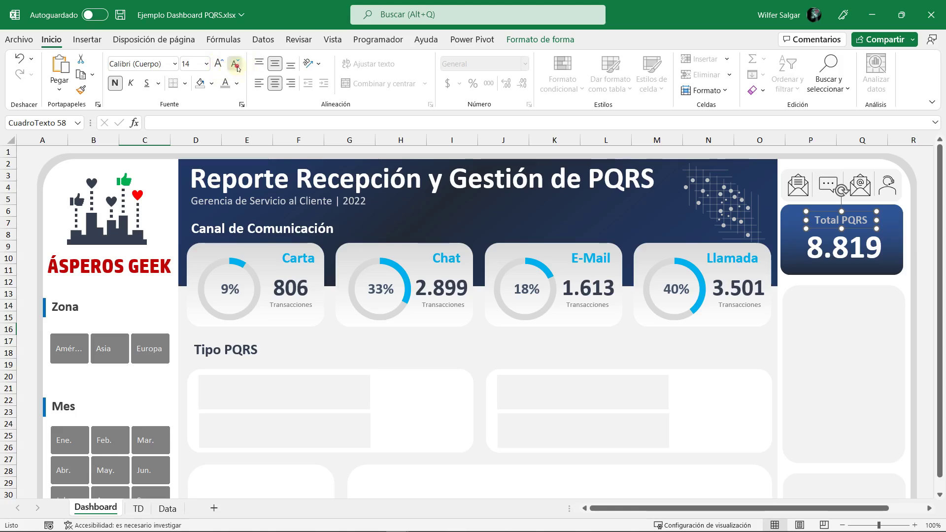
pyautogui.click(236, 63)
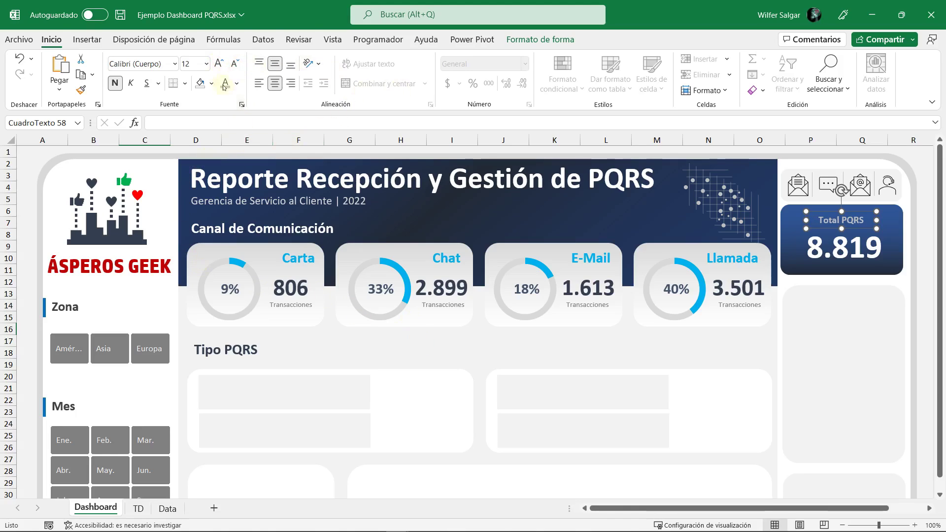
pyautogui.click(45, 212)
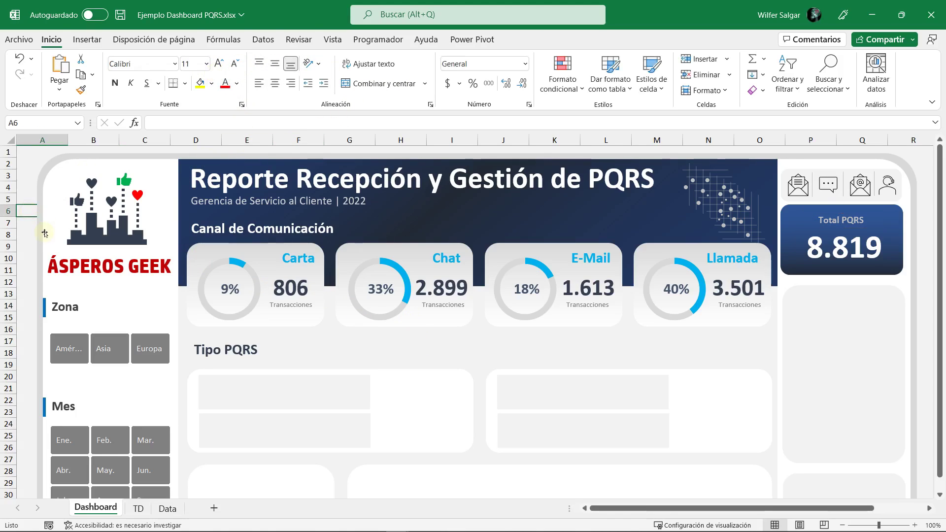
# Step: Duplicate the Total PQRS label with Ctrl+D and move the copy into the first Tipo PQRS box
pyautogui.scroll(-2, 311, 345)
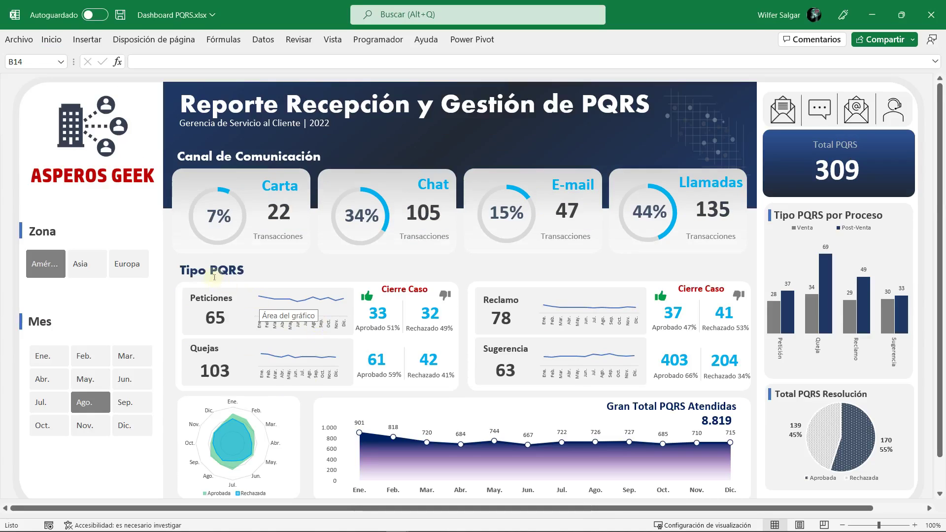
pyautogui.scroll(-1, 514, 302)
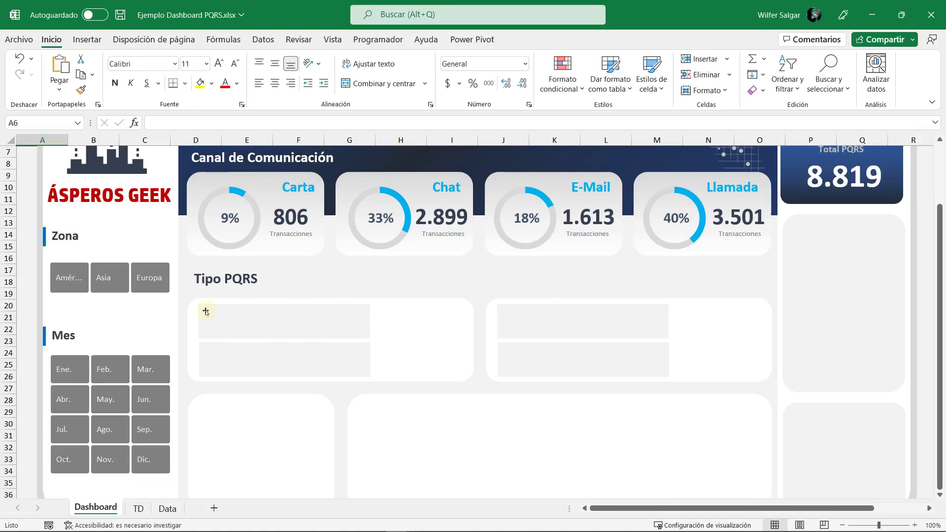
pyautogui.scroll(1, 828, 274)
pyautogui.click(850, 194)
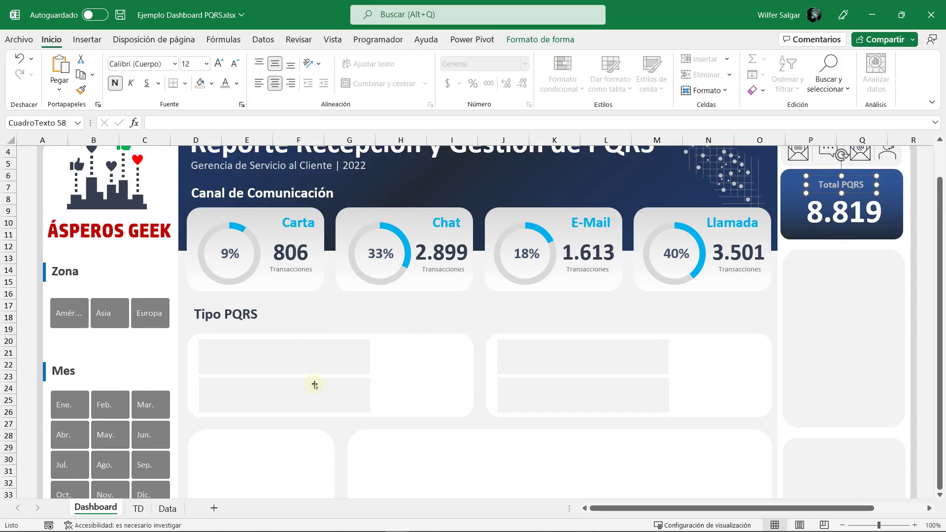
pyautogui.hotkey('ctrl', 'd')
pyautogui.moveTo(832, 219); pyautogui.dragTo(219, 361)
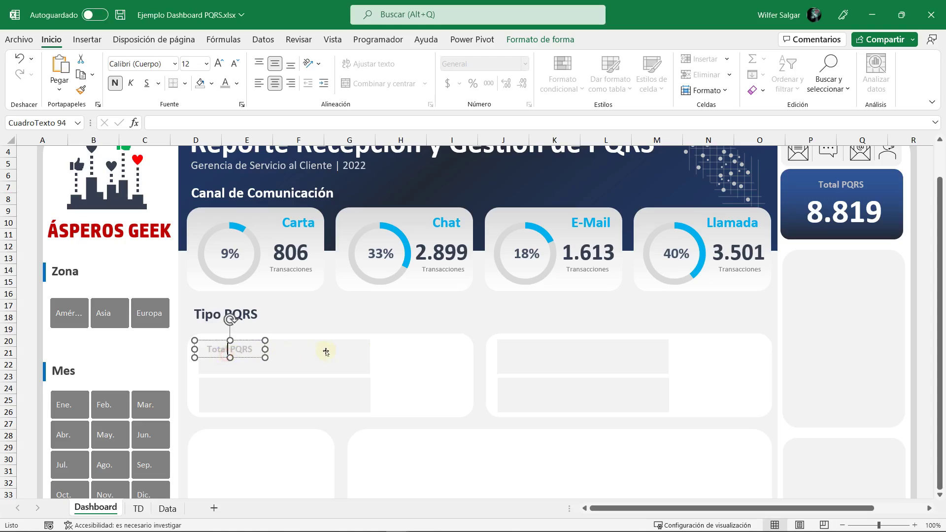
# Step: Retype the copied label as Peticiones and add a Quejas copy in the lower box
pyautogui.hotkey('ctrl', 'a')
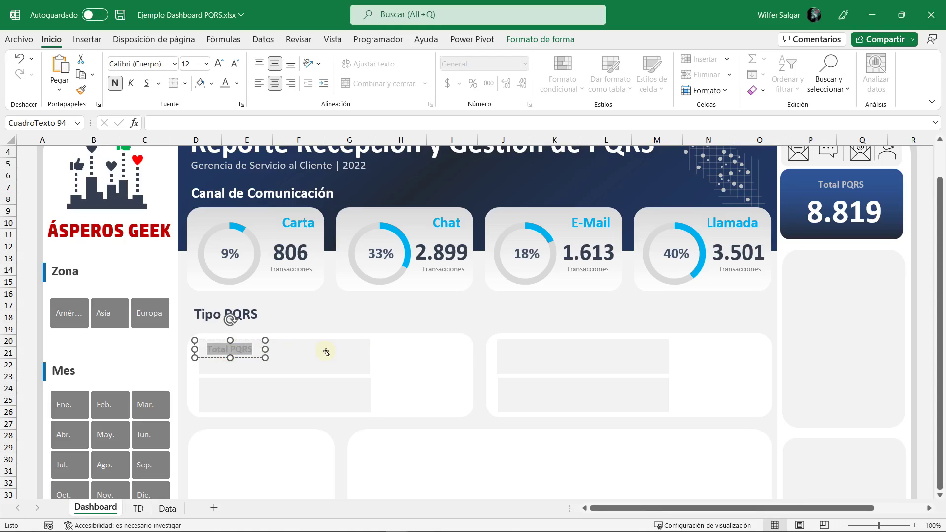
pyautogui.write('pET')
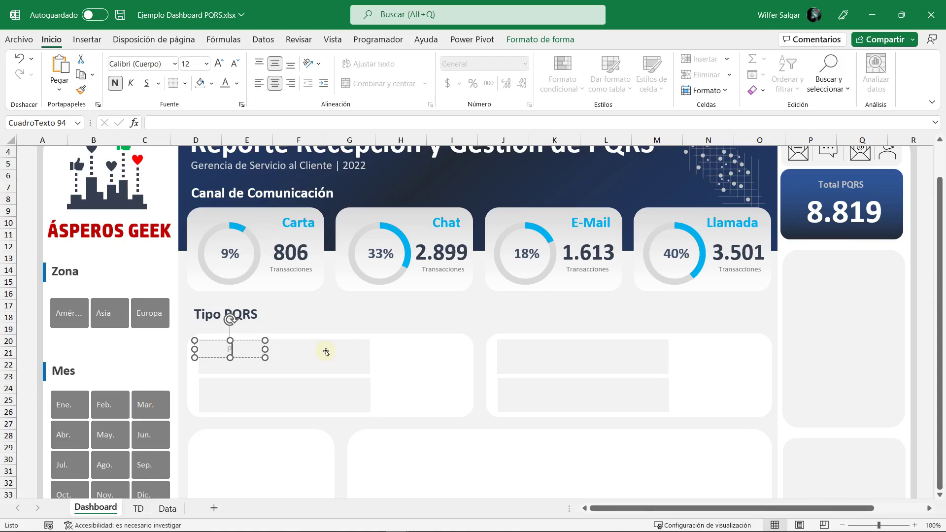
pyautogui.write('eticiones')
pyautogui.click(245, 358)
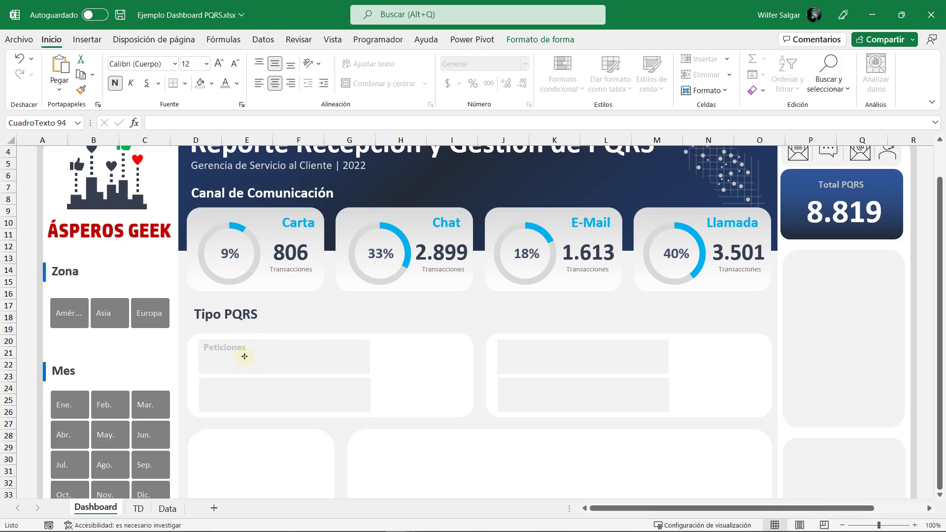
pyautogui.moveTo(245, 357); pyautogui.dragTo(247, 397)
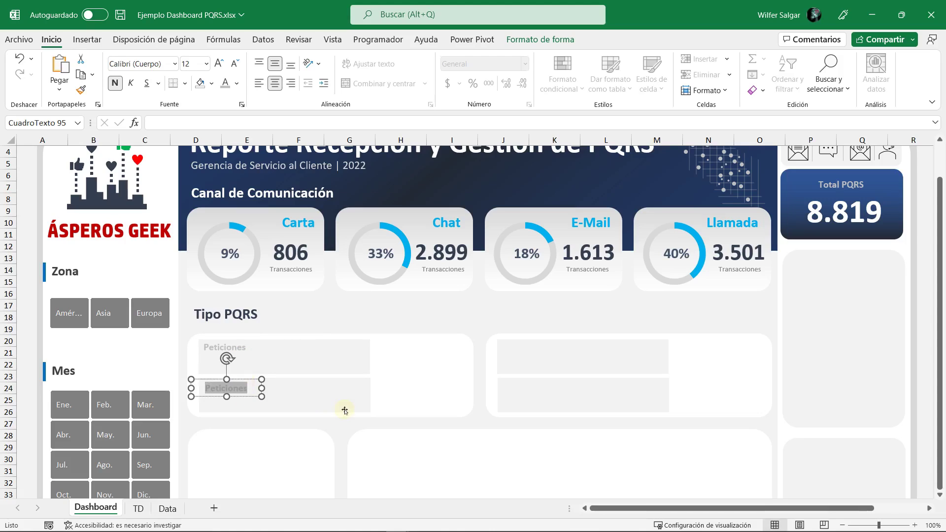
pyautogui.write('Quejas')
# Step: Add Reclamos and Sugerencias labels in the right card and select the labels together
pyautogui.moveTo(241, 397)
pyautogui.mouseDown()
pyautogui.moveTo(542, 362)
pyautogui.moveTo(544, 402)
pyautogui.mouseUp()
pyautogui.write('Reclamos')
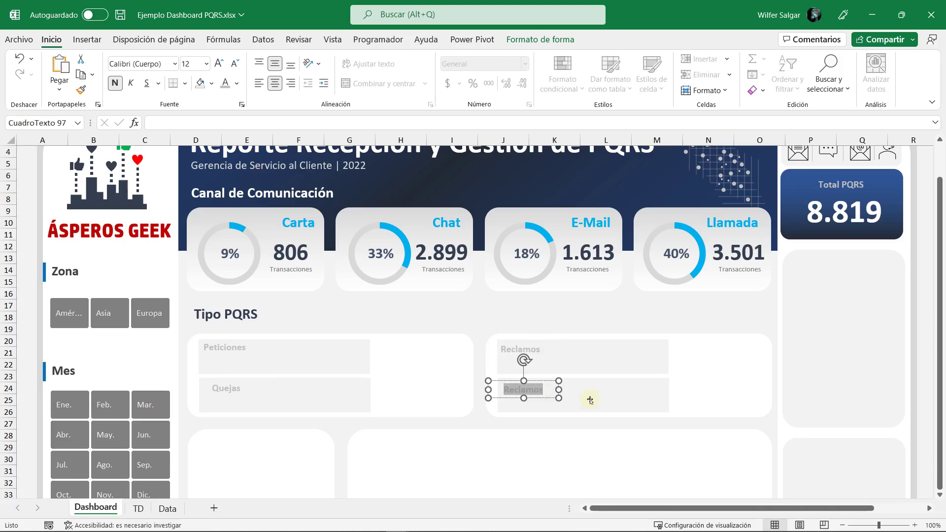
pyautogui.write('As')
pyautogui.write('rencias')
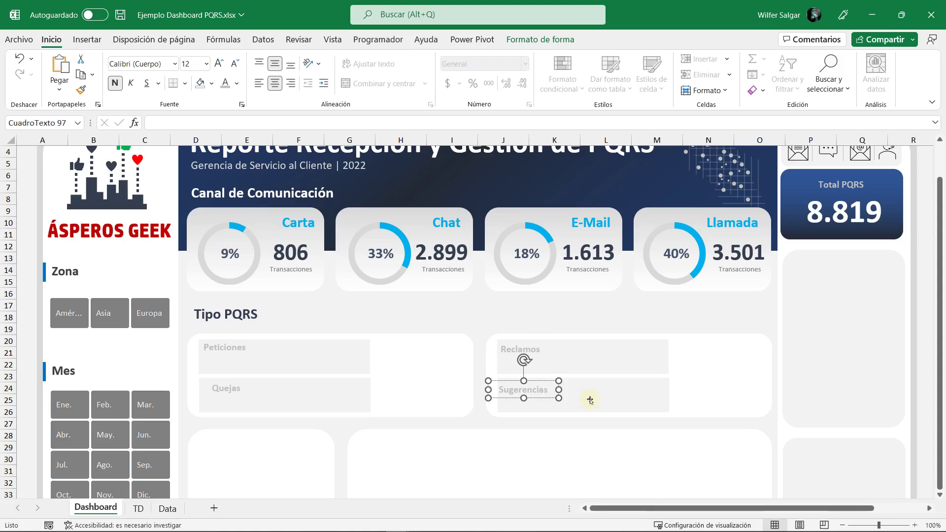
pyautogui.keyDown('ctrl'); pyautogui.click(224, 388); pyautogui.keyUp('ctrl')
pyautogui.keyDown('ctrl'); pyautogui.click(225, 347); pyautogui.keyUp('ctrl')
# Step: Make the four labels left-aligned, dark blue-grey and size 11, nudged inside their boxes
pyautogui.keyDown('ctrl'); pyautogui.click(520, 349); pyautogui.keyUp('ctrl')
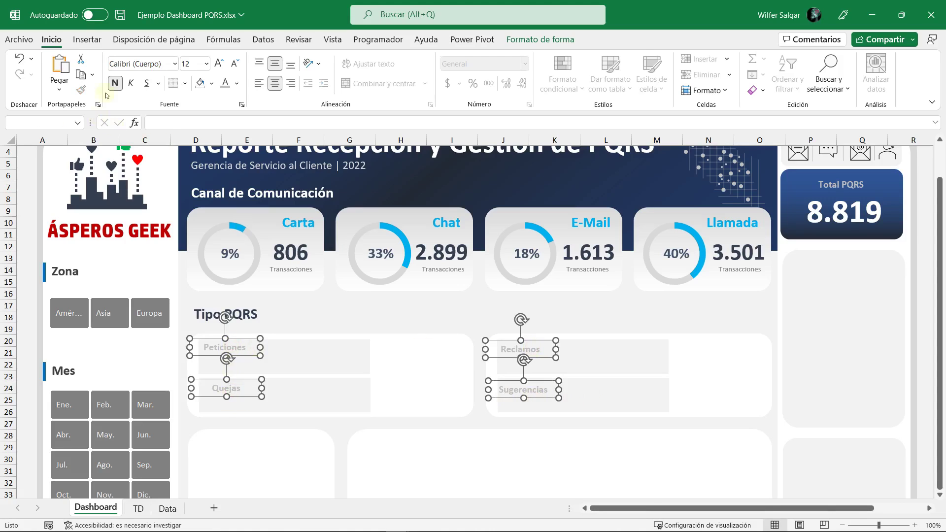
pyautogui.click(260, 87)
pyautogui.click(237, 83)
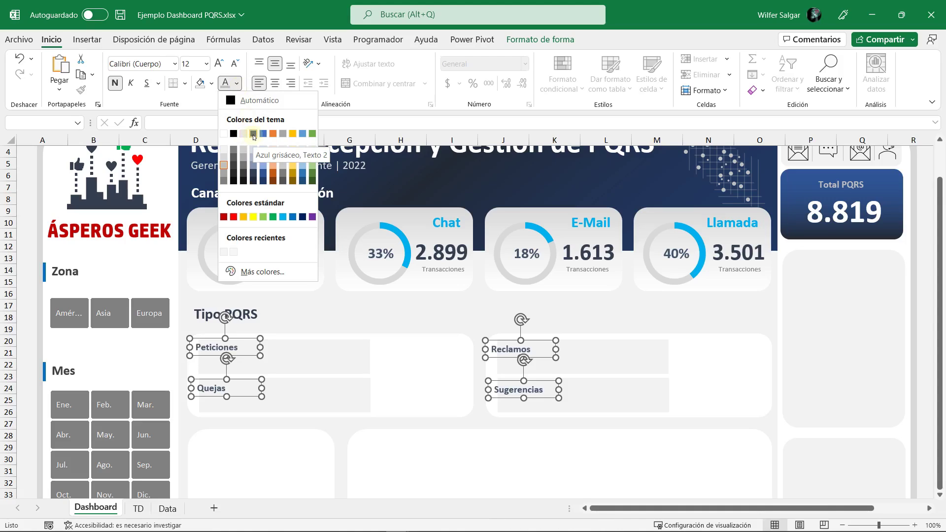
pyautogui.click(253, 134)
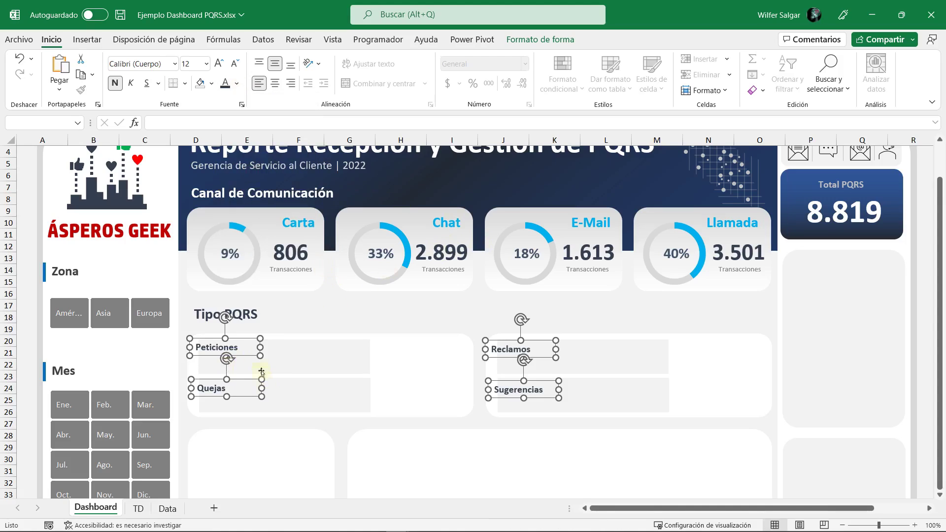
pyautogui.click(235, 63)
pyautogui.moveTo(243, 358); pyautogui.dragTo(252, 357)
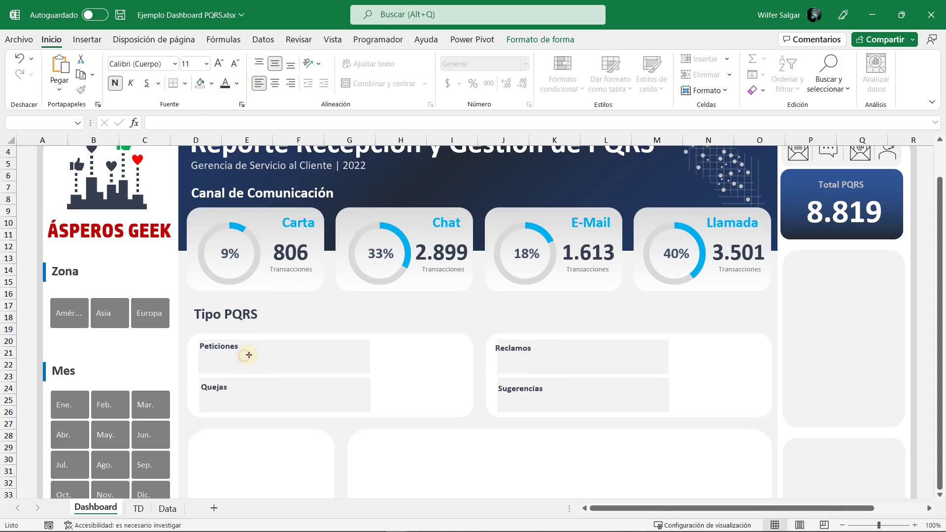
# Step: Align Peticiones and Reclamos on the same middle line
pyautogui.click(289, 369)
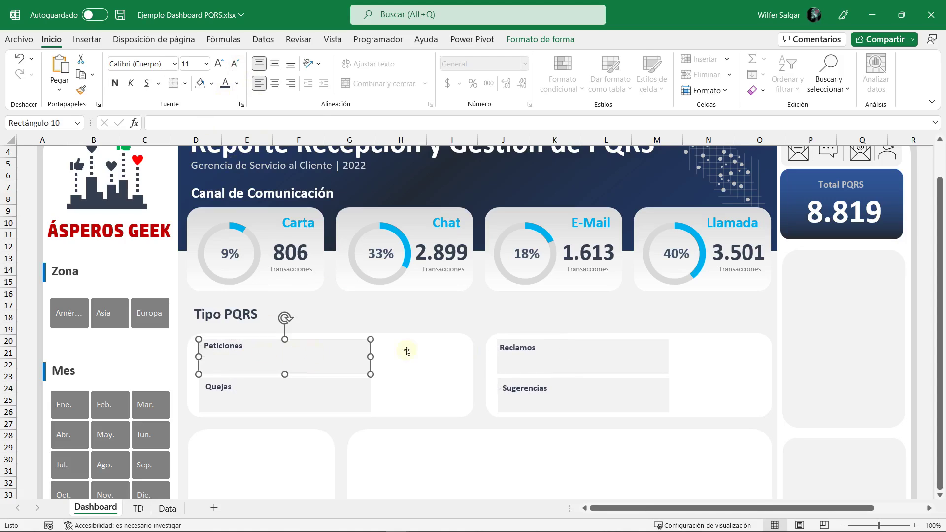
pyautogui.click(406, 348)
pyautogui.click(249, 351)
pyautogui.click(526, 355)
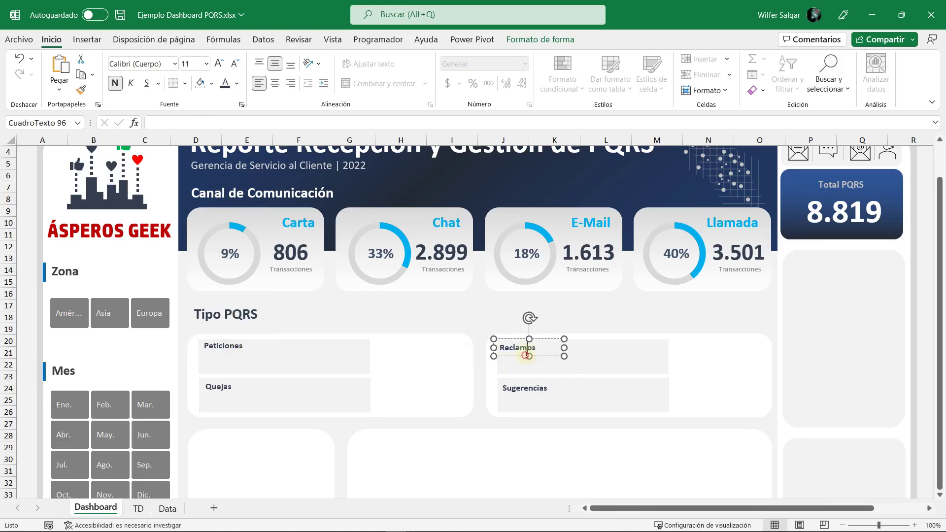
pyautogui.click(233, 348)
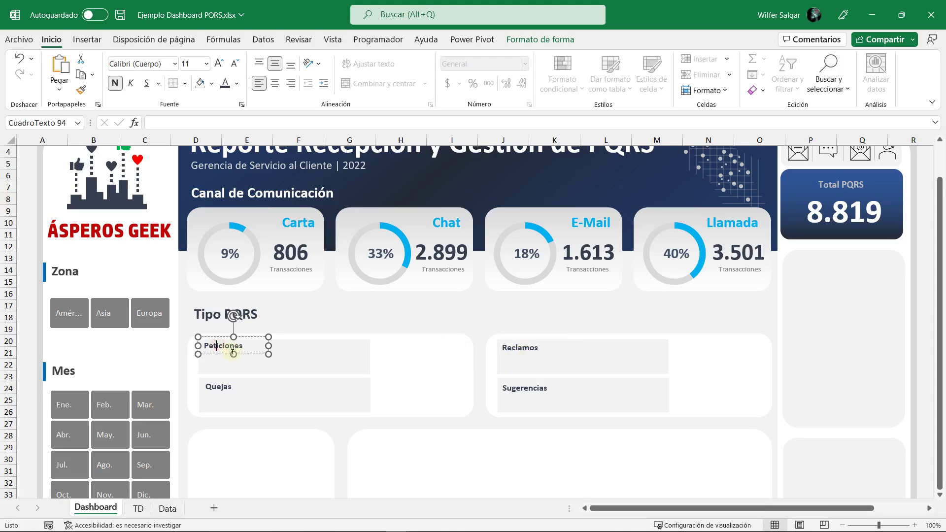
pyautogui.keyDown('ctrl'); pyautogui.click(522, 349); pyautogui.keyUp('ctrl')
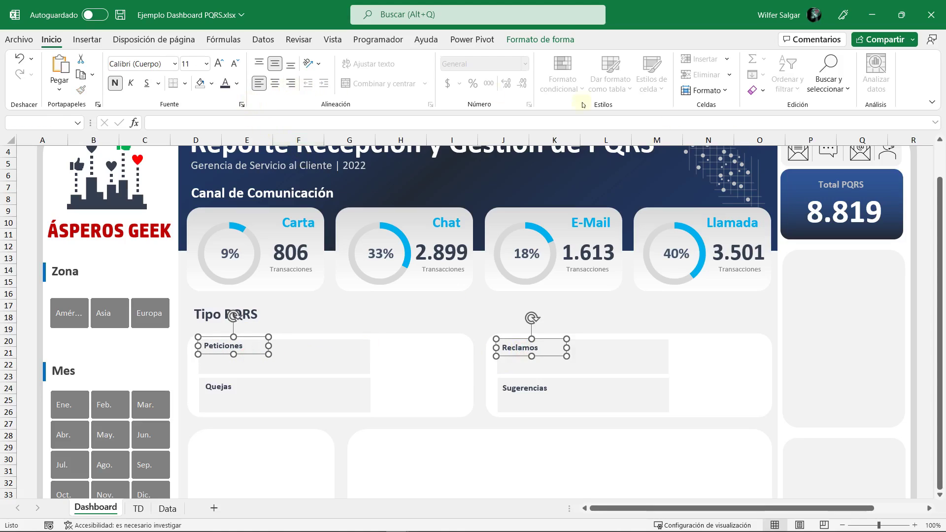
pyautogui.click(540, 39)
pyautogui.click(760, 59)
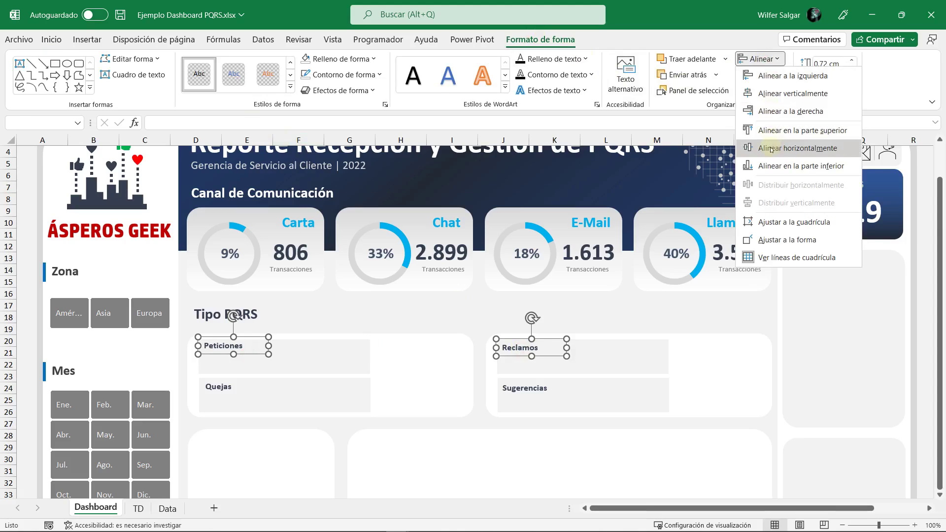
pyautogui.click(771, 149)
# Step: Align Quejas and Sugerencias on one middle line and compare with the reference workbook
pyautogui.click(221, 387)
pyautogui.keyDown('ctrl'); pyautogui.click(522, 388); pyautogui.keyUp('ctrl')
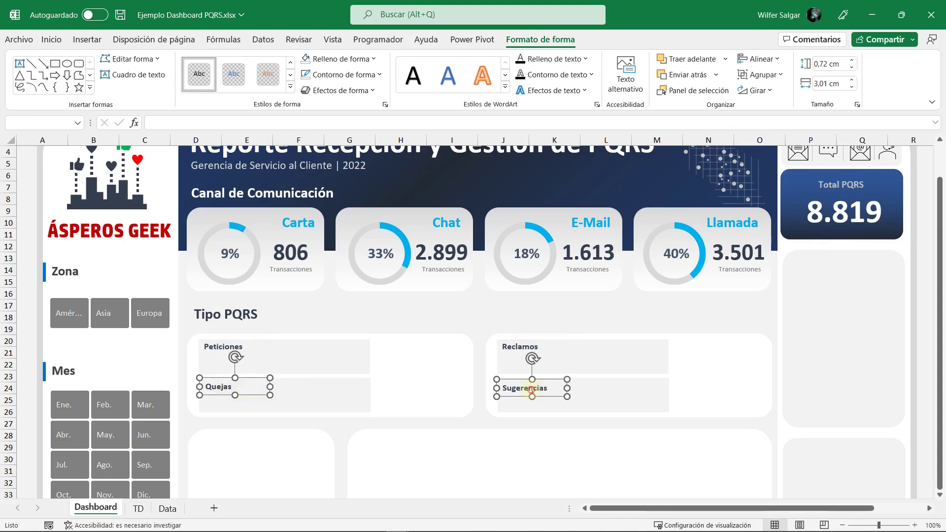
pyautogui.click(768, 64)
pyautogui.click(772, 149)
pyautogui.click(192, 346)
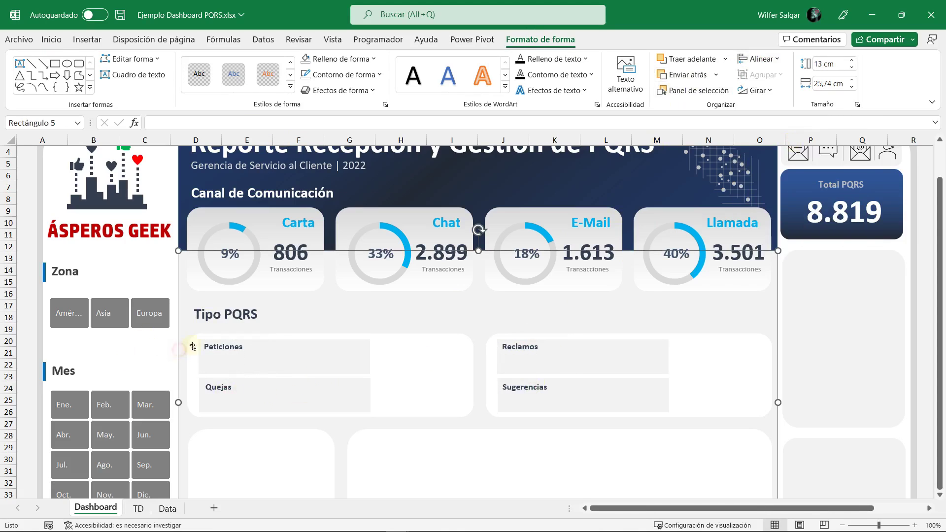
pyautogui.hotkey('alt', 'Tab')
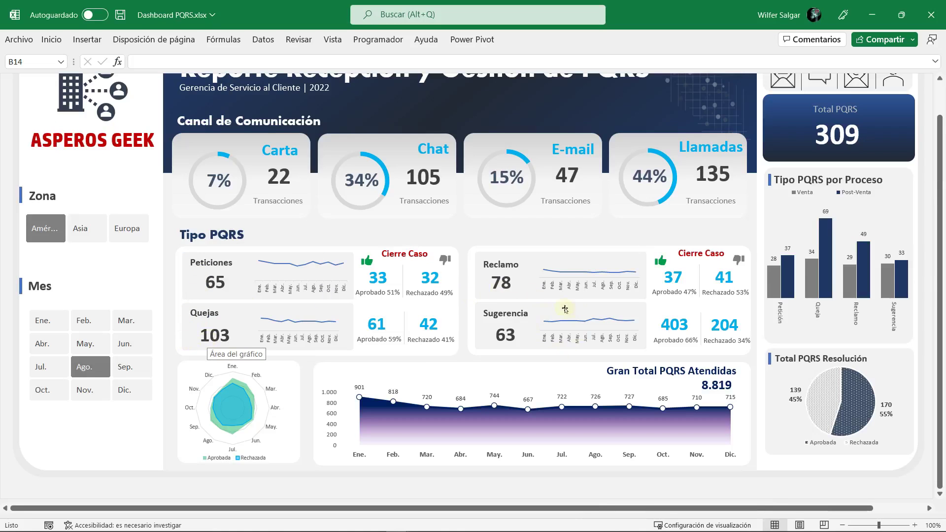
pyautogui.hotkey('alt', 'Tab')
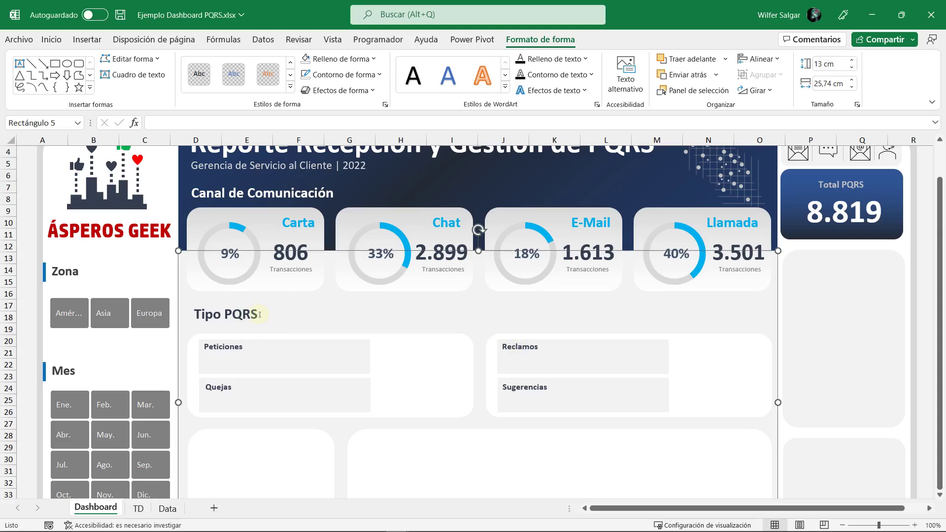
# Step: Copy the TD sheet's C3:D8 channel pivot table to H3, then select row 1
pyautogui.click(138, 508)
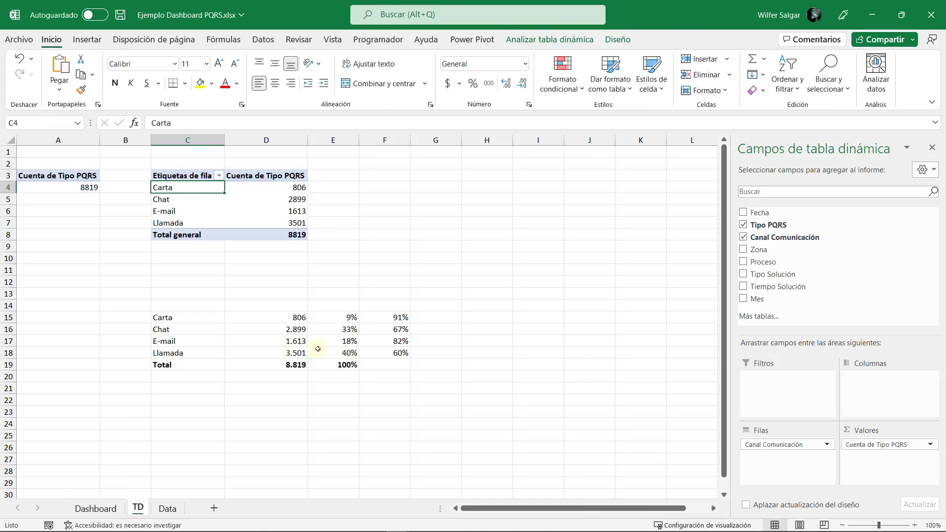
pyautogui.moveTo(189, 173); pyautogui.dragTo(306, 232)
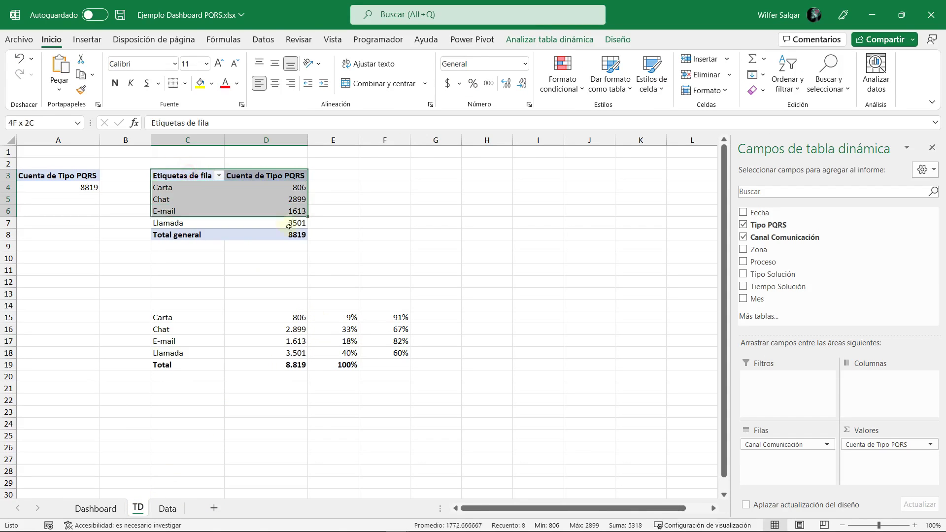
pyautogui.hotkey('ctrl', 'v')
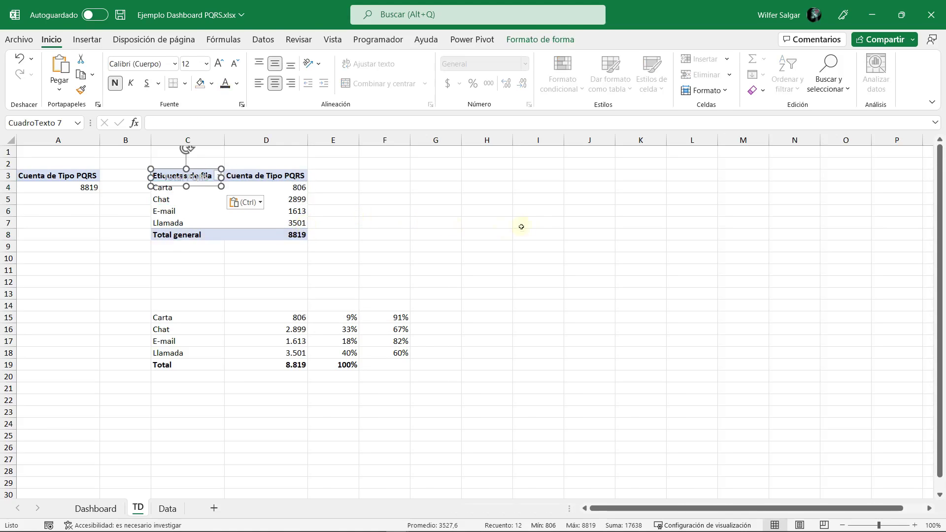
pyautogui.hotkey('ctrl', 'z')
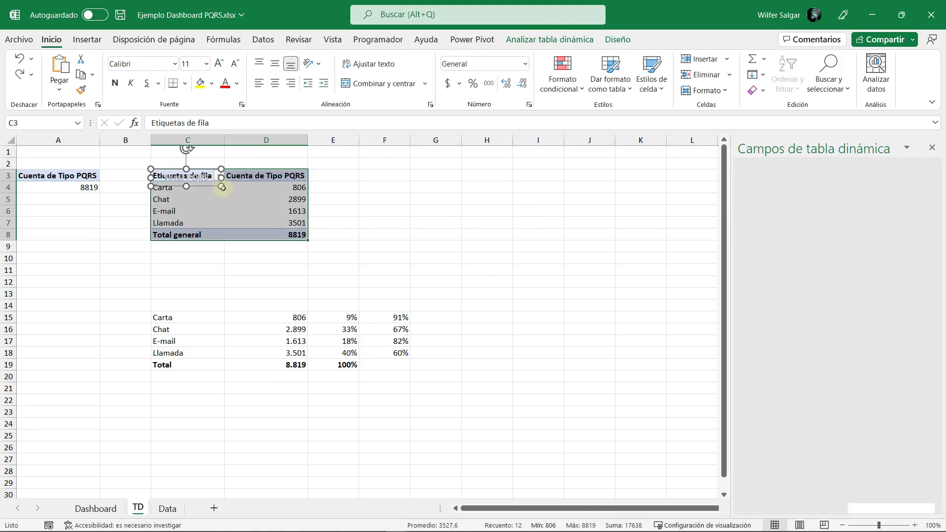
pyautogui.hotkey('ctrl', 'c')
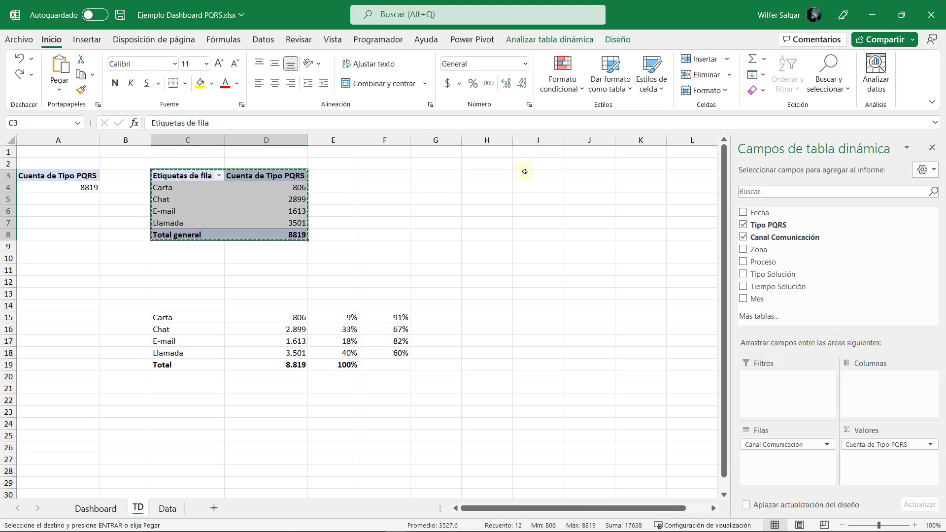
pyautogui.click(525, 171)
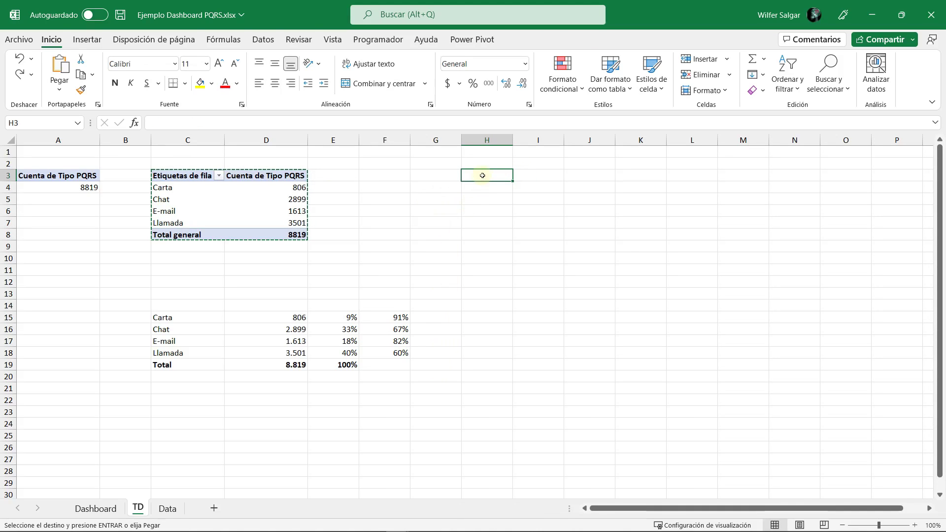
pyautogui.hotkey('ctrl', 'v')
pyautogui.click(228, 155)
pyautogui.hotkey('ctrl', 'Home')
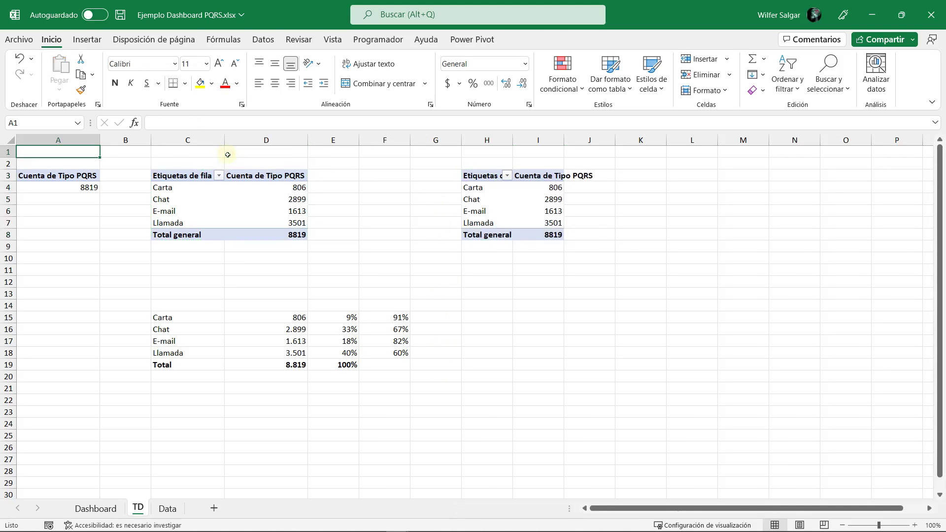
pyautogui.hotkey('shift', 'space')
# Step: Insert a row and title A2 'Tabla Segmentación' and C2 'Tabla Canal de Comunicación'
pyautogui.hotkey('ctrl', '+')
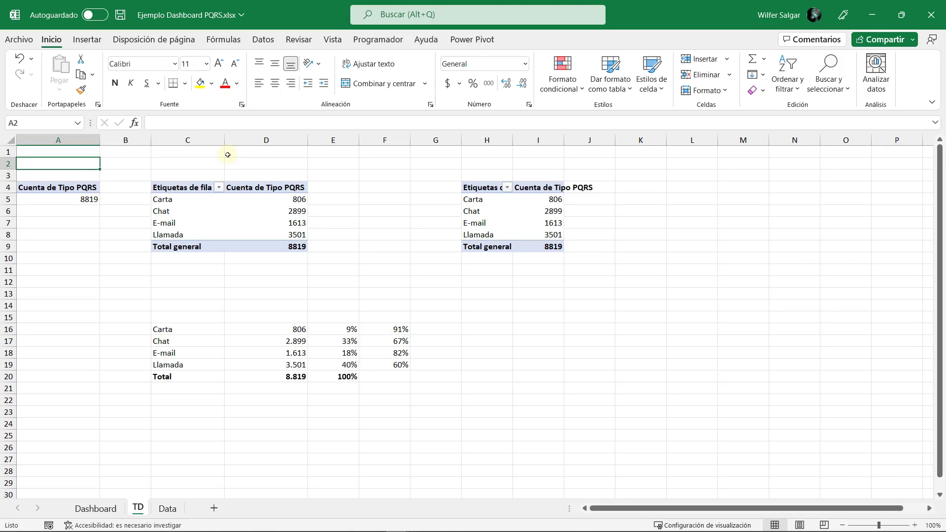
pyautogui.write('Tabla Segmenta')
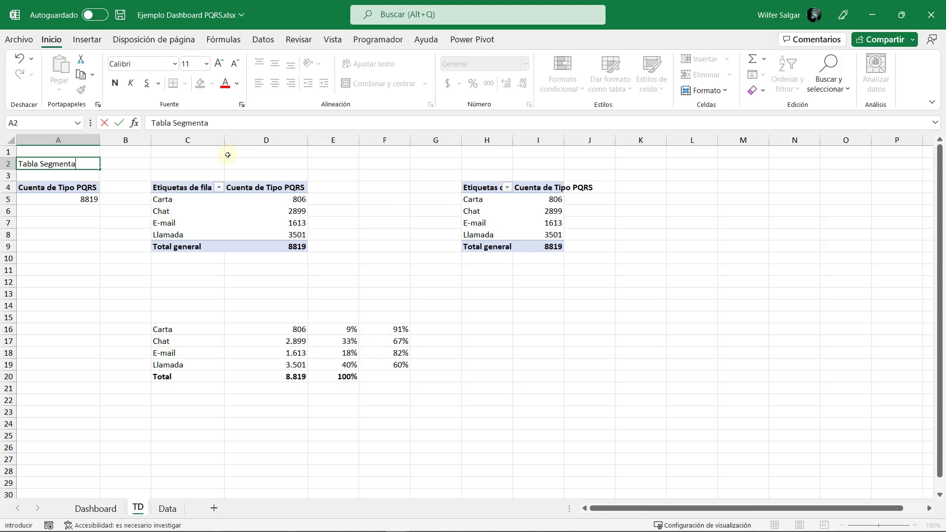
pyautogui.write('n')
pyautogui.press('Tab')
pyautogui.press('Tab')
pyautogui.write('T')
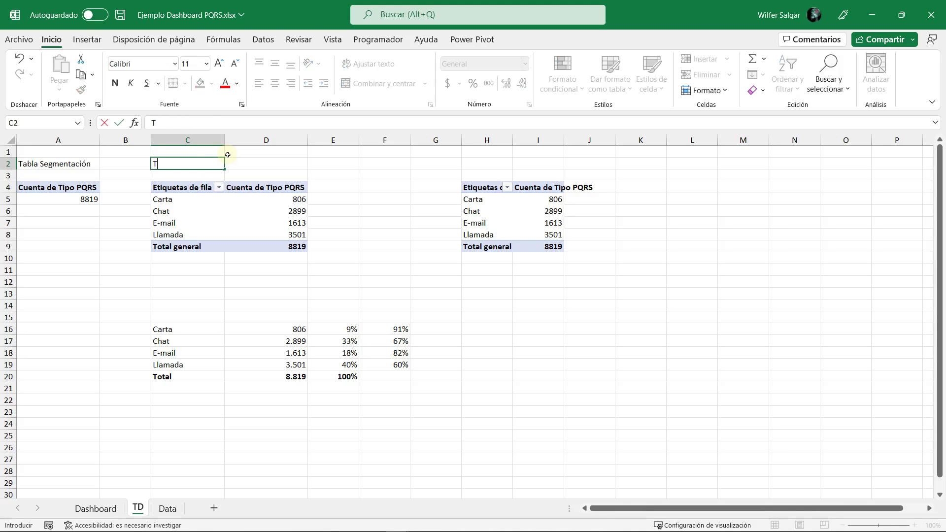
pyautogui.write('C')
pyautogui.write('l d')
pyautogui.write('uni')
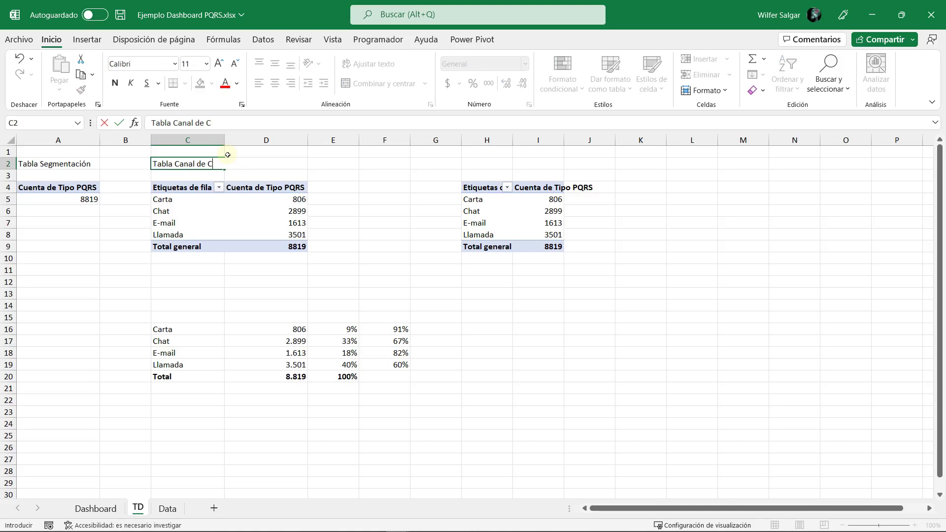
pyautogui.write('ó')
pyautogui.write('n')
pyautogui.press('Return')
pyautogui.press('Up')
pyautogui.press('Right')
pyautogui.press('Right')
pyautogui.press('Right')
pyautogui.press('Right')
pyautogui.press('Right')
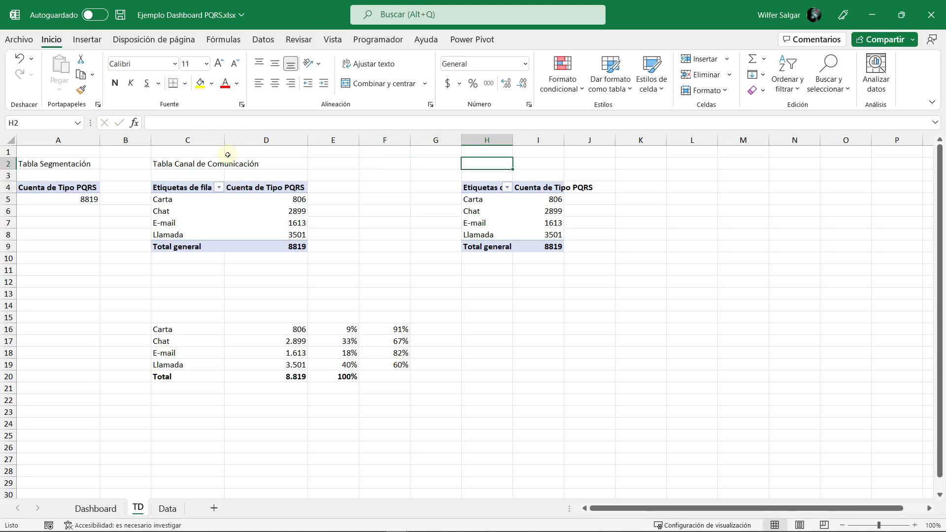
# Step: Enter the title 'Tabla Tipo PQRS' in H2
pyautogui.write('TA')
pyautogui.press('BackSpace')
pyautogui.write('abla Tio')
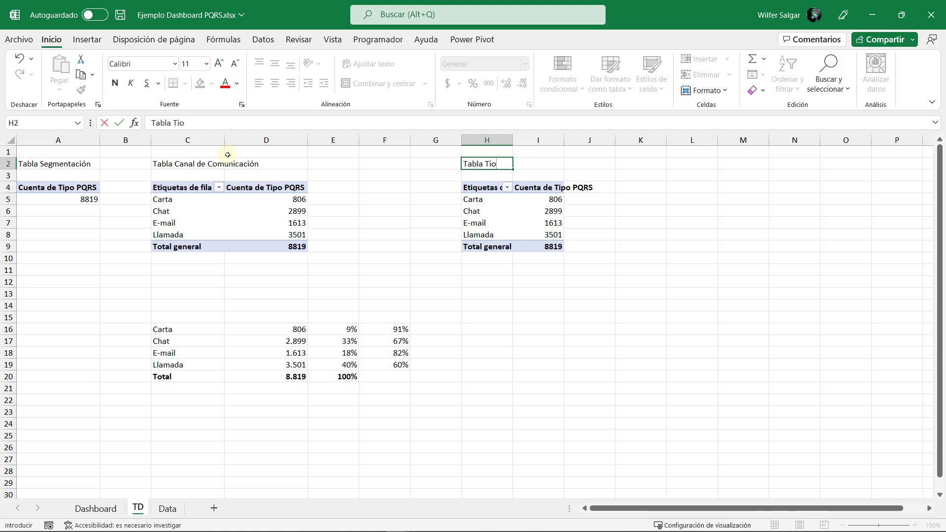
pyautogui.press('BackSpace')
pyautogui.write('po PQRS')
pyautogui.press('Return')
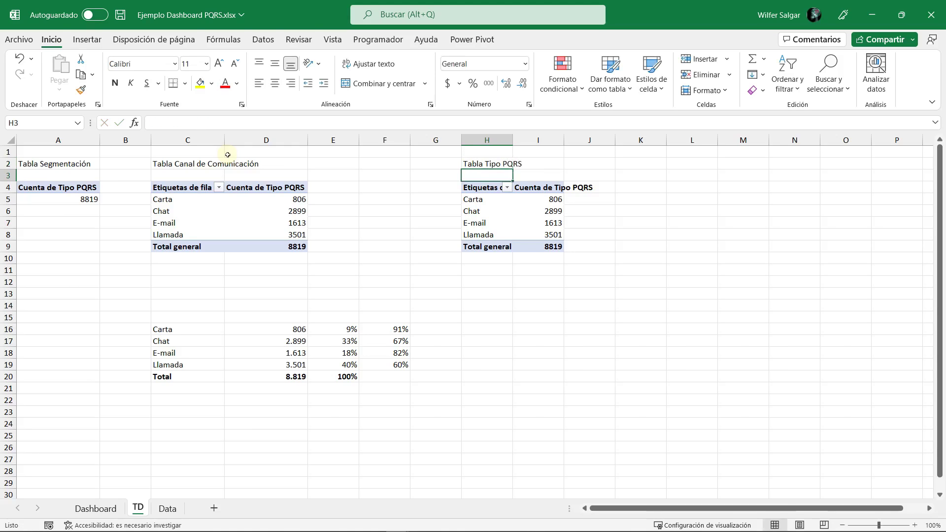
# Step: Bold the title row and autofit columns H and I
pyautogui.press('Up')
pyautogui.hotkey('shift', 'space')
pyautogui.hotkey('ctrl', 'n')
pyautogui.click(400, 233)
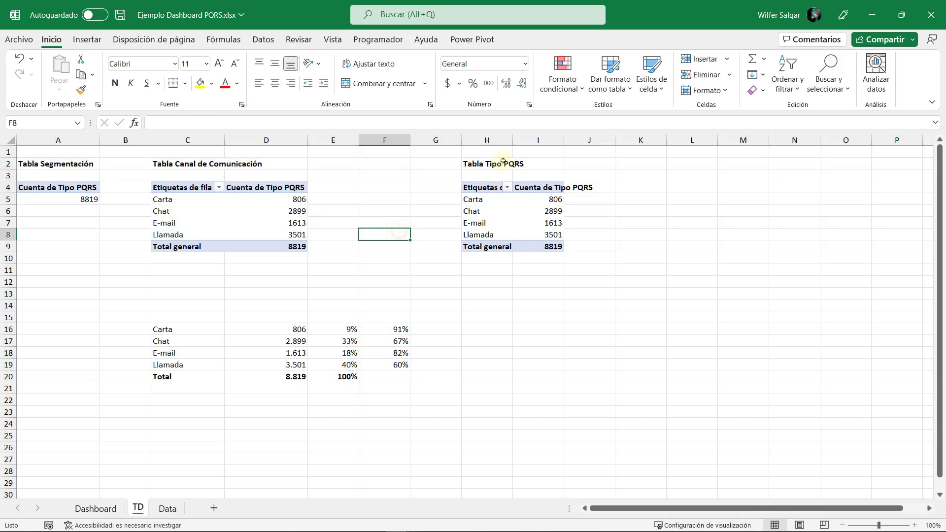
pyautogui.doubleClick(515, 135)
pyautogui.doubleClick(592, 140)
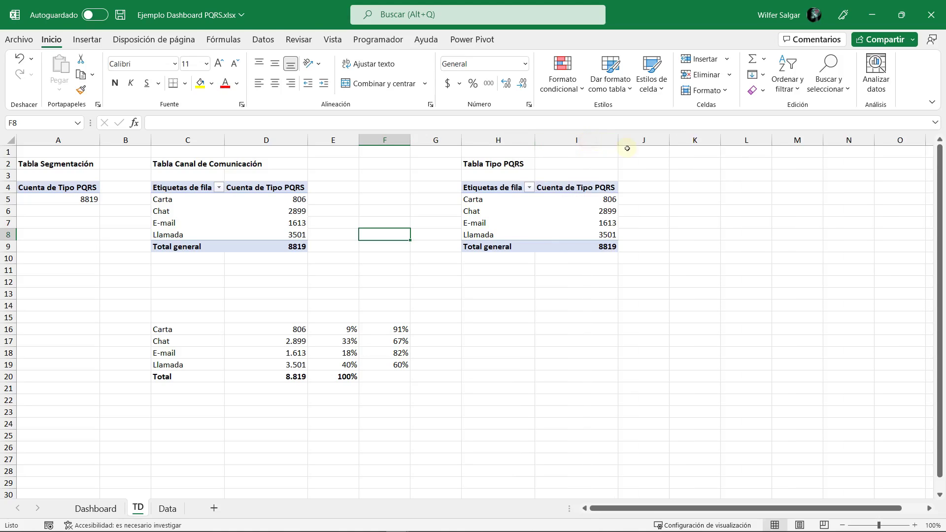
# Step: Replace Canal Comunicación with Tipo PQRS in the copied pivot's rows
pyautogui.click(604, 191)
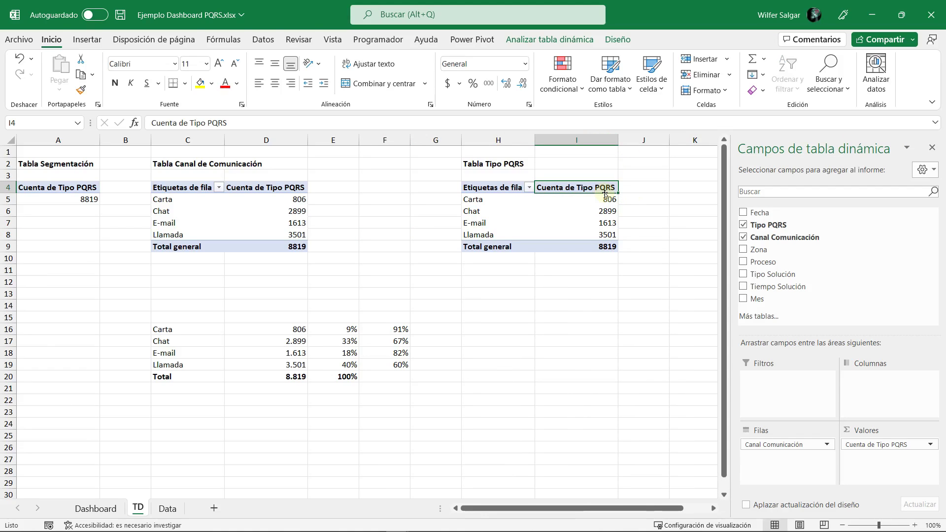
pyautogui.click(489, 201)
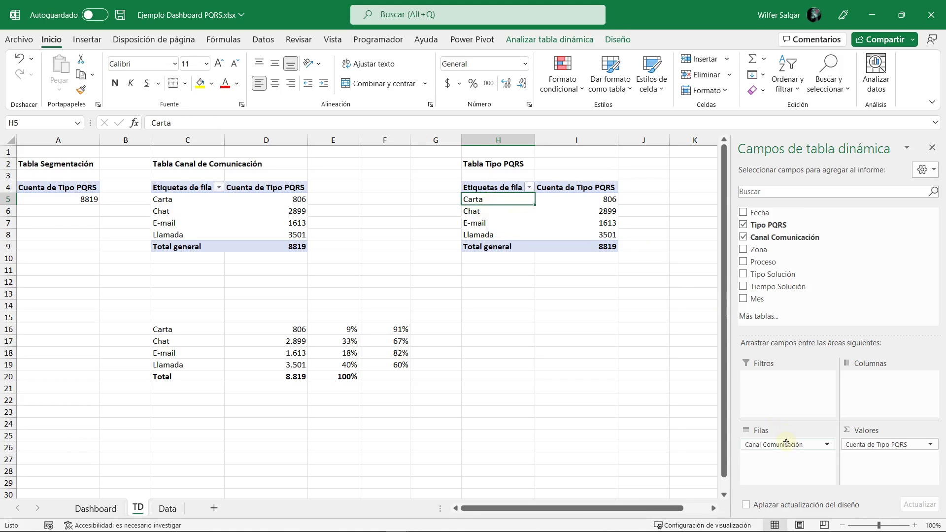
pyautogui.moveTo(789, 444); pyautogui.dragTo(803, 286)
pyautogui.moveTo(771, 225); pyautogui.dragTo(799, 441)
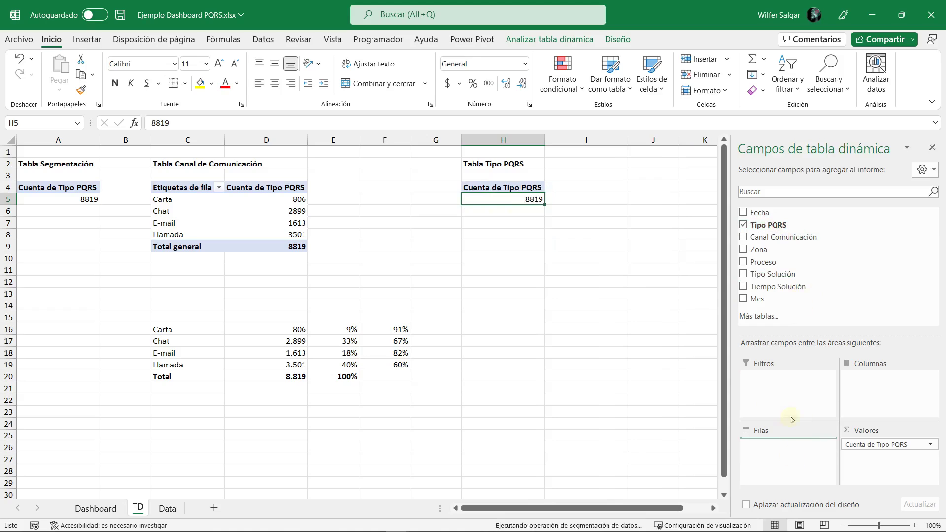
pyautogui.click(932, 147)
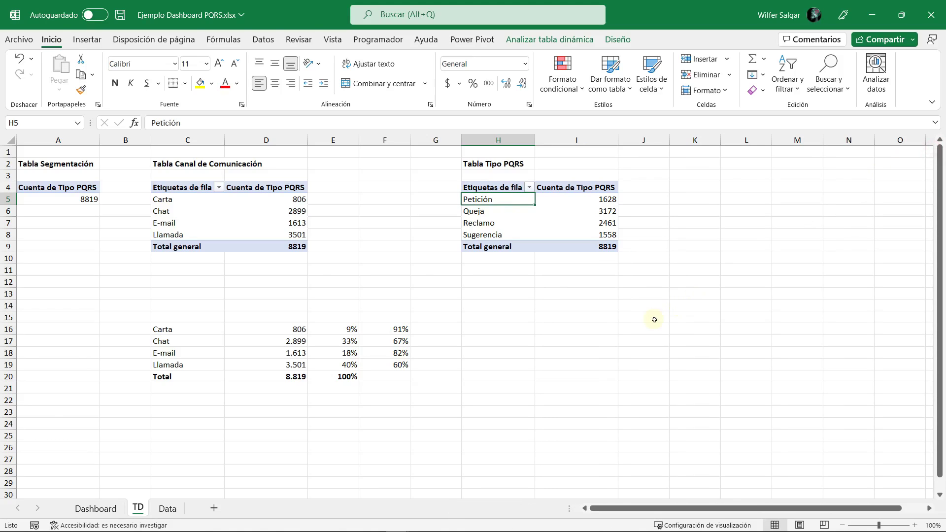
# Step: Paste the type labels from H5:H8 into H16:H19 as values
pyautogui.click(495, 319)
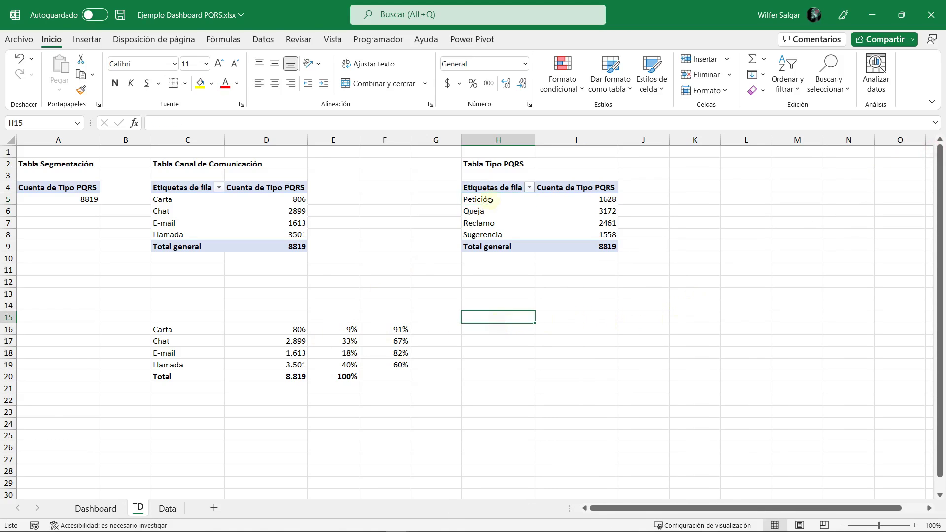
pyautogui.moveTo(488, 199); pyautogui.dragTo(490, 232)
pyautogui.hotkey('ctrl', 'c')
pyautogui.click(494, 323)
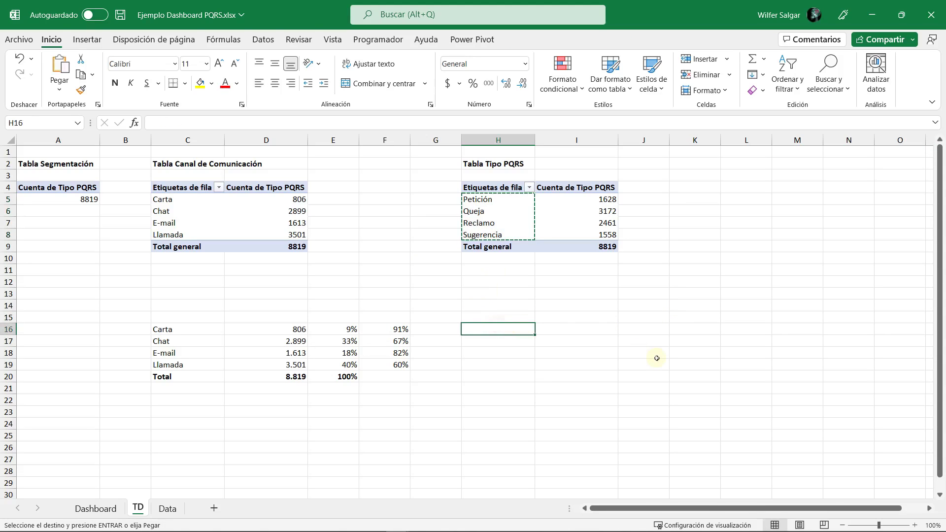
pyautogui.hotkey('ctrl', 'alt', 'v')
pyautogui.press('Return')
pyautogui.press('Right')
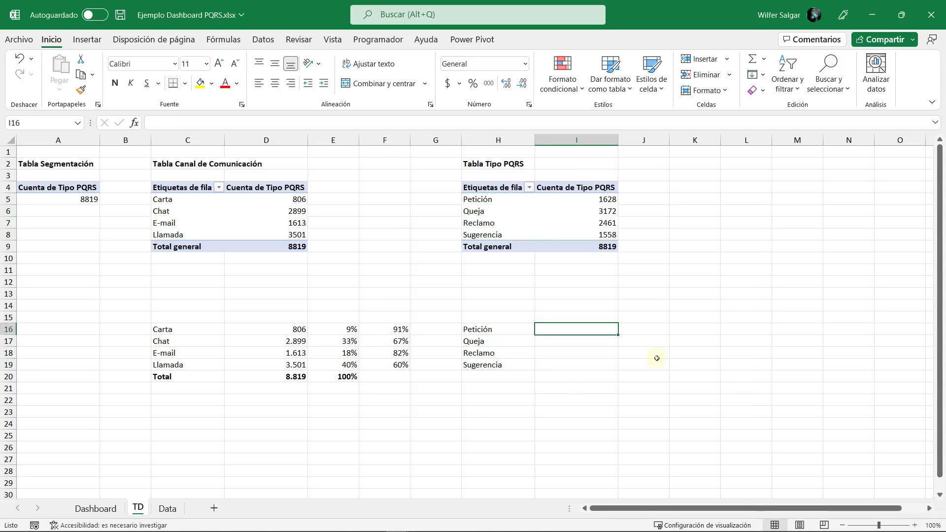
# Step: In I16, build BUSCARV looking up H16 in $H$5:$I$14, column 2, exact match 0
pyautogui.write('=i')
pyautogui.press('Escape')
pyautogui.hotkey('alt', 'i')
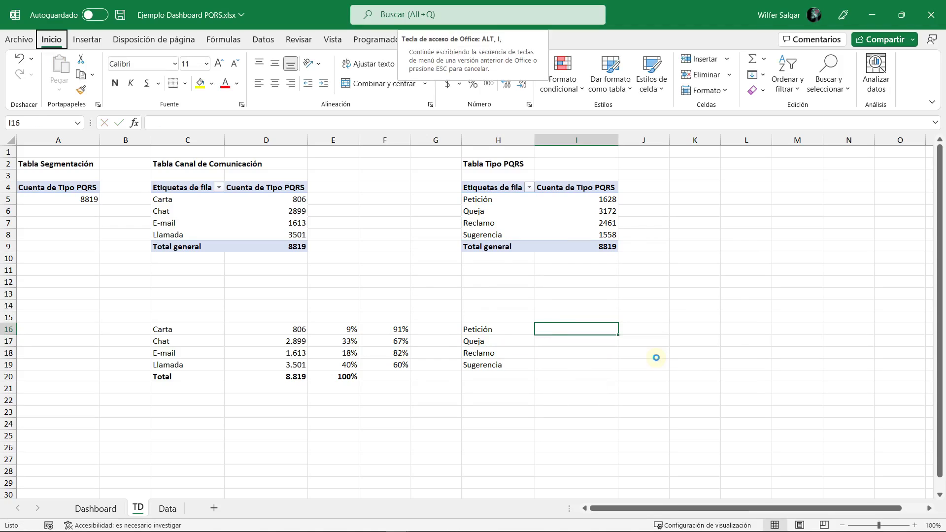
pyautogui.press('f')
pyautogui.click(636, 416)
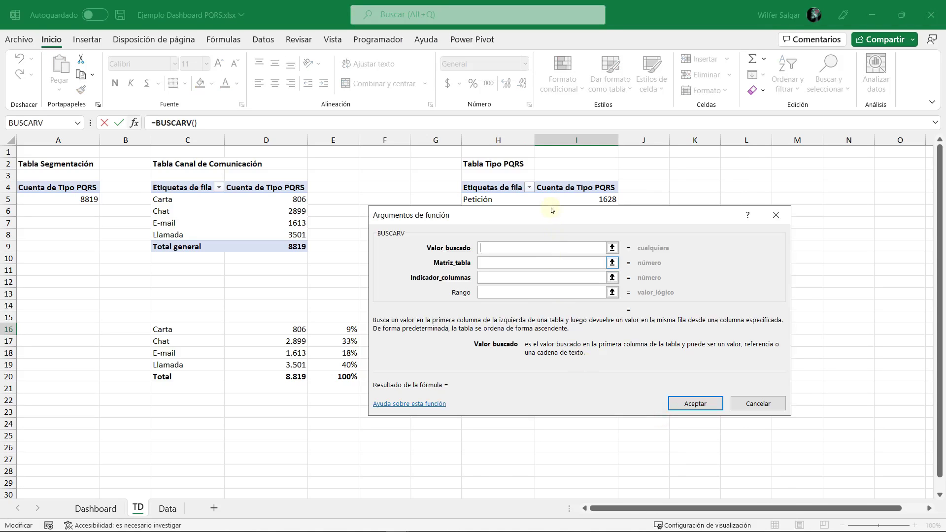
pyautogui.moveTo(552, 210); pyautogui.dragTo(721, 251)
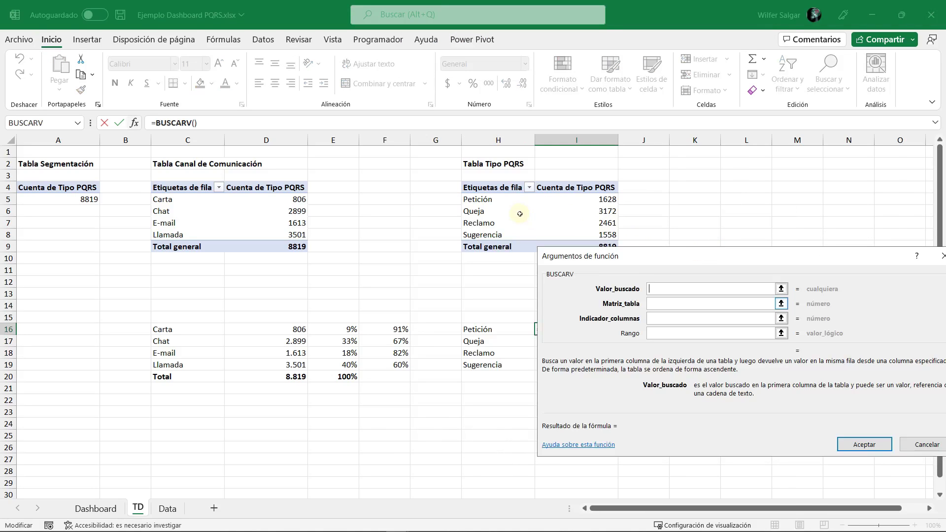
pyautogui.click(490, 329)
pyautogui.press('Tab')
pyautogui.click(492, 201)
pyautogui.hotkey('shift', 'Right')
pyautogui.hotkey('shift', 'Down')
pyautogui.hotkey('shift', 'Down')
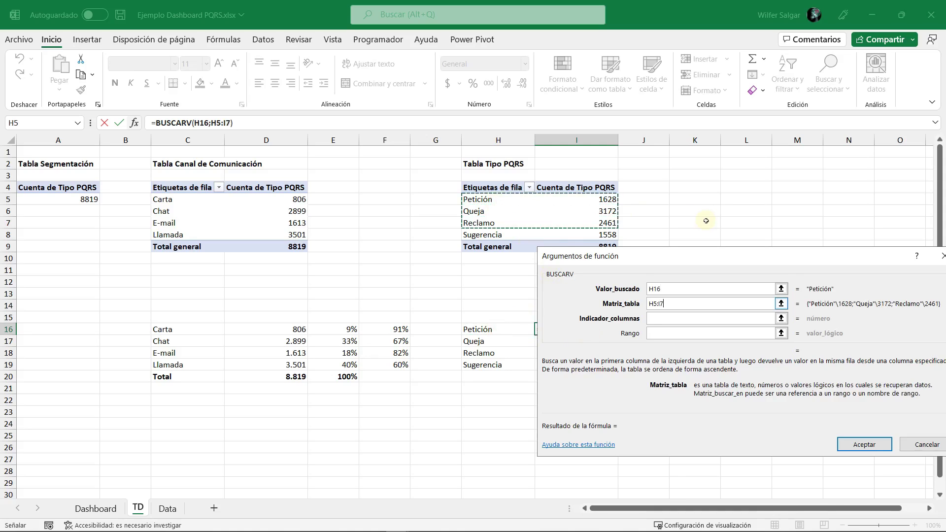
pyautogui.hotkey('shift', 'Down')
pyautogui.hotkey('shift', 'Down')
pyautogui.hotkey('shift', 'Down')
pyautogui.hotkey('shift', 'Down')
pyautogui.hotkey('shift', 'Down')
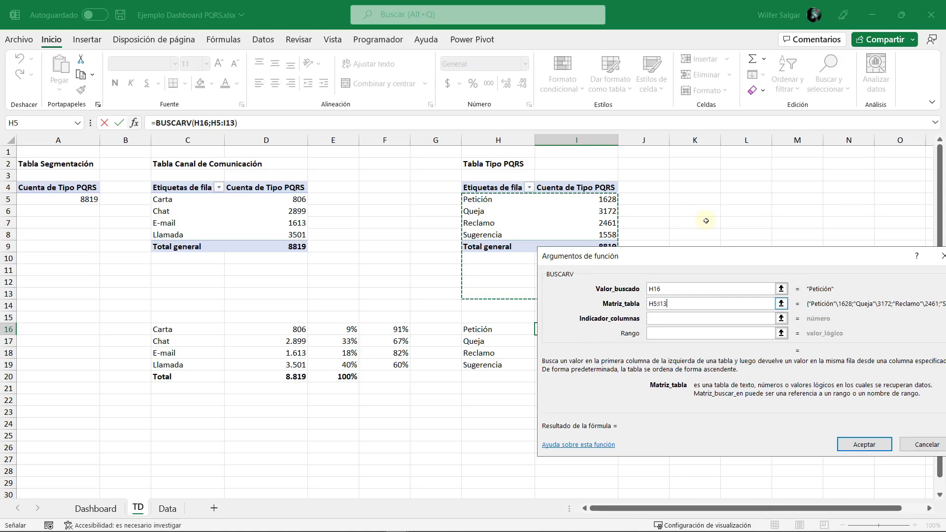
pyautogui.hotkey('shift', 'Down')
pyautogui.press('F4')
pyautogui.press('Tab')
pyautogui.write('2')
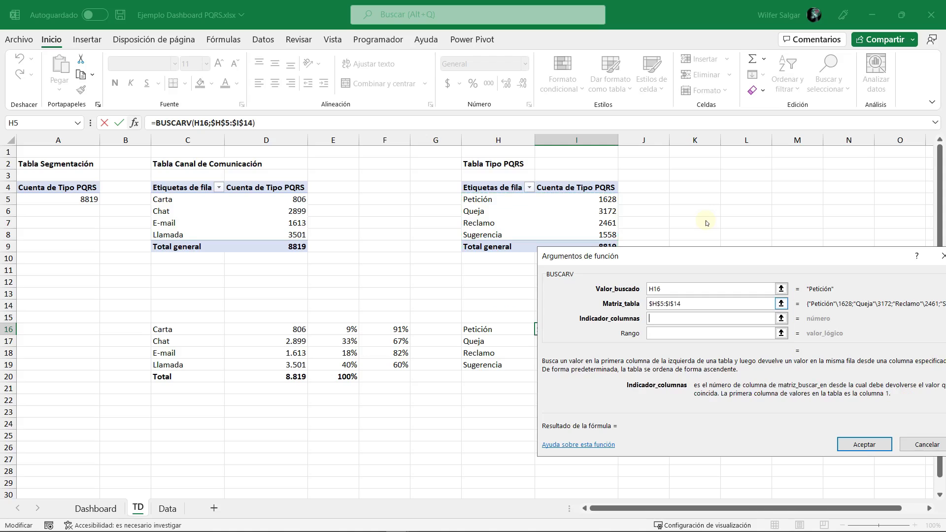
pyautogui.press('Tab')
pyautogui.write('0')
pyautogui.press('Return')
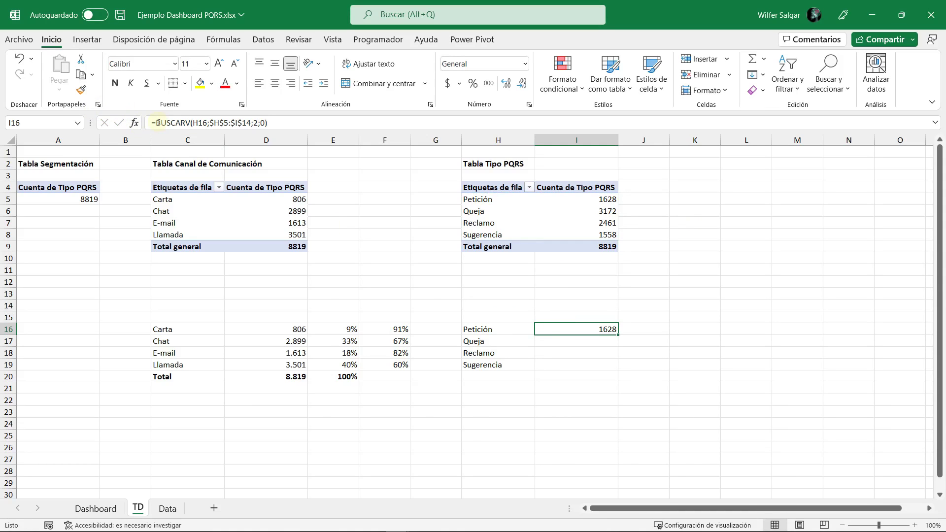
# Step: Wrap the I16 lookup in SI.ERROR so errors return 0, giving 1628
pyautogui.click(158, 122)
pyautogui.write('SI')
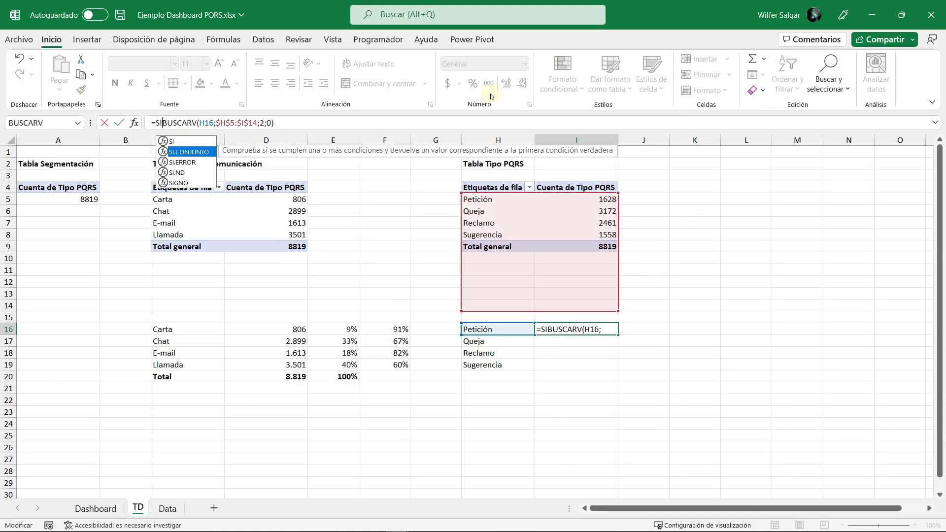
pyautogui.press('Down')
pyautogui.press('Tab')
pyautogui.press('End')
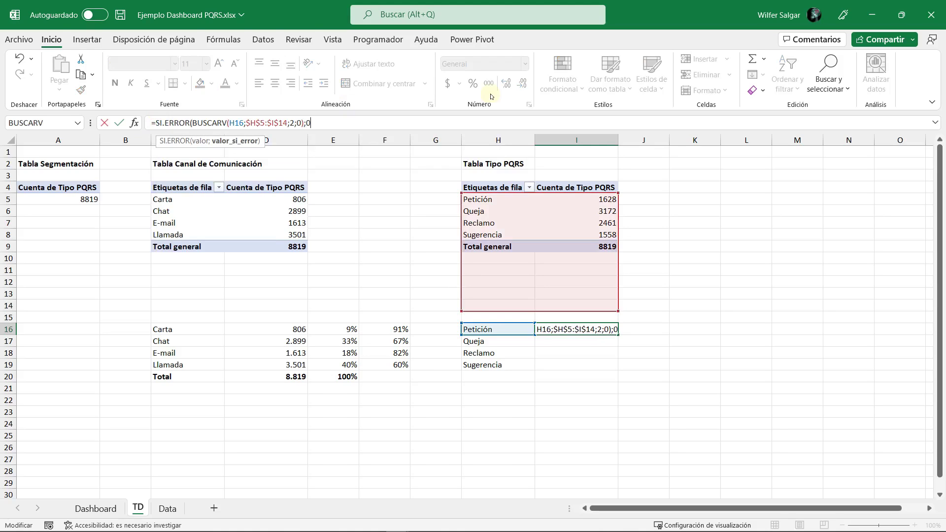
pyautogui.write(')')
pyautogui.hotkey('ctrl', 'Return')
# Step: Copy the I16 lookup formula down to I17:I19 for Queja, Reclamo and Sugerencia
pyautogui.hotkey('ctrl', 'c')
pyautogui.press('Left')
pyautogui.press('Down')
pyautogui.press('Down')
pyautogui.press('Down')
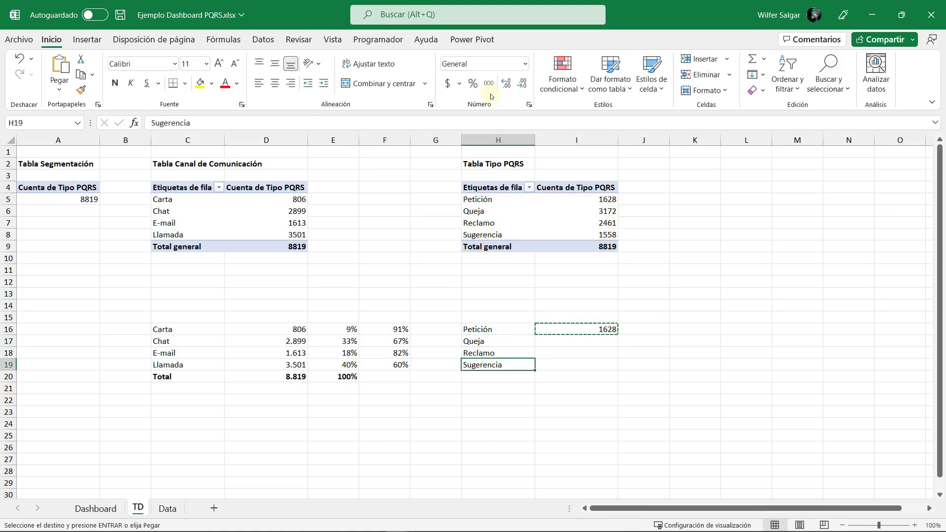
pyautogui.press('Right')
pyautogui.hotkey('shift', 'Up')
pyautogui.hotkey('shift', 'Up')
pyautogui.hotkey('shift', 'Up')
# Step: Add a bold Total row in H20:I20 with an AutoSum of I16:I19
pyautogui.press('Return')
pyautogui.press('Left')
pyautogui.press('Down')
pyautogui.write('tOtal')
pyautogui.press('Return')
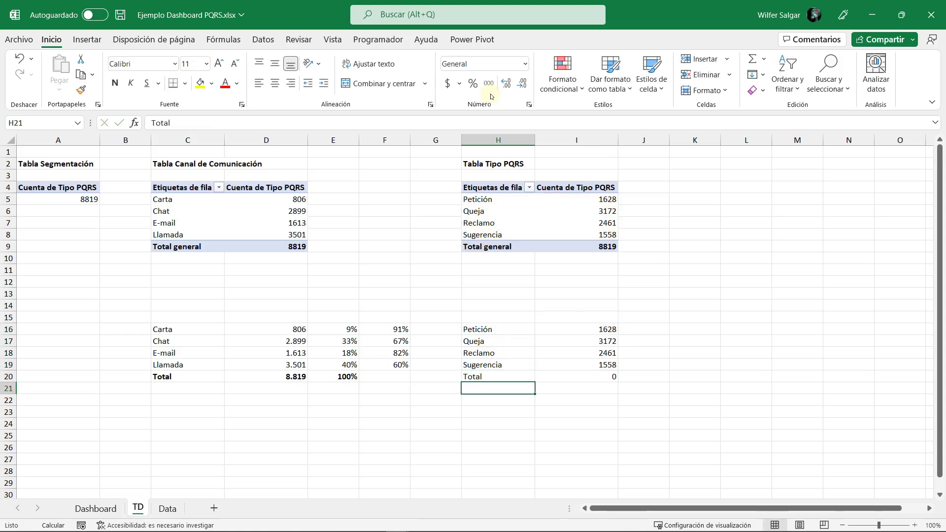
pyautogui.press('Up')
pyautogui.press('Right')
pyautogui.hotkey('alt', '=')
pyautogui.press('Return')
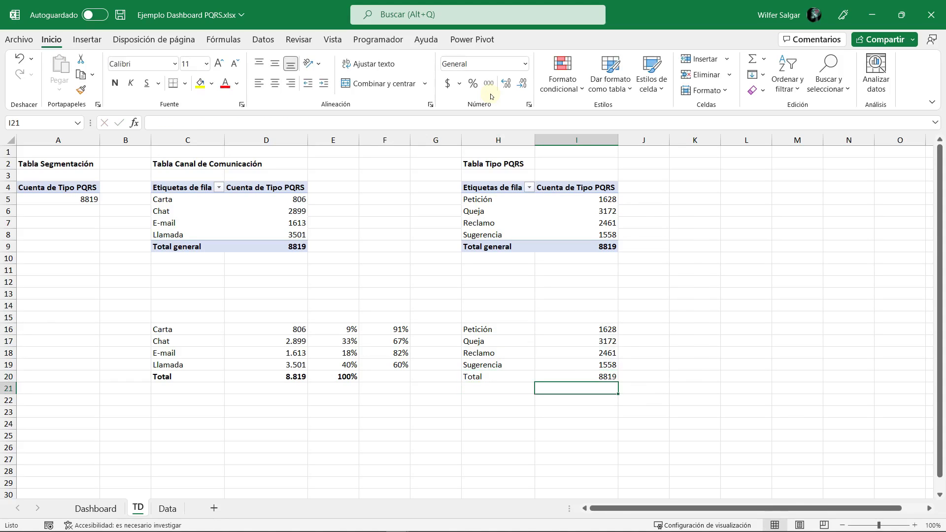
pyautogui.press('Up')
pyautogui.hotkey('shift', 'Left')
pyautogui.hotkey('ctrl', 'n')
# Step: Format I16:I20 as Número with 0 decimals and a thousands separator
pyautogui.press('Up')
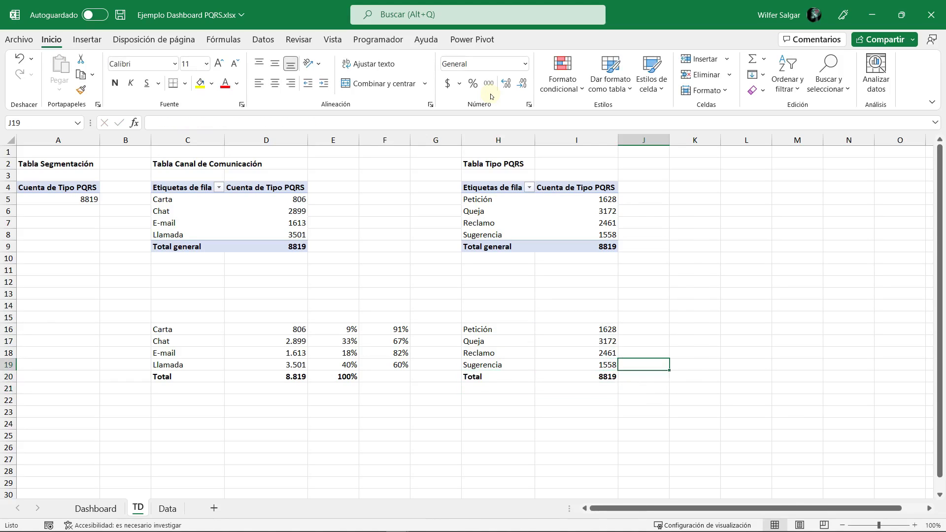
pyautogui.hotkey('ctrl', 'Up')
pyautogui.hotkey('ctrl', 'Up')
pyautogui.hotkey('ctrl', 'Up')
pyautogui.hotkey('ctrl', 'Down')
pyautogui.hotkey('ctrl', 'Down')
pyautogui.hotkey('ctrl', 'Down')
pyautogui.hotkey('ctrl', 'shift', 'Down')
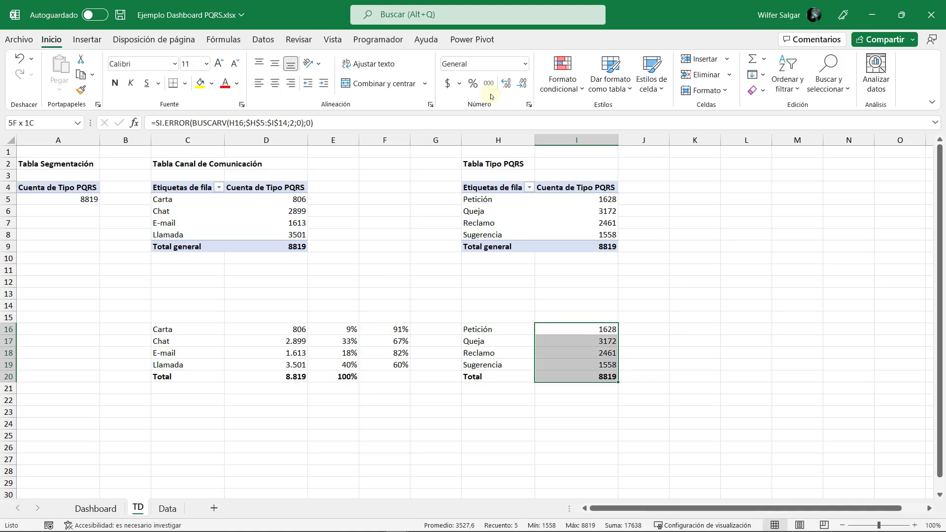
pyautogui.hotkey('ctrl', '1')
pyautogui.press('Down')
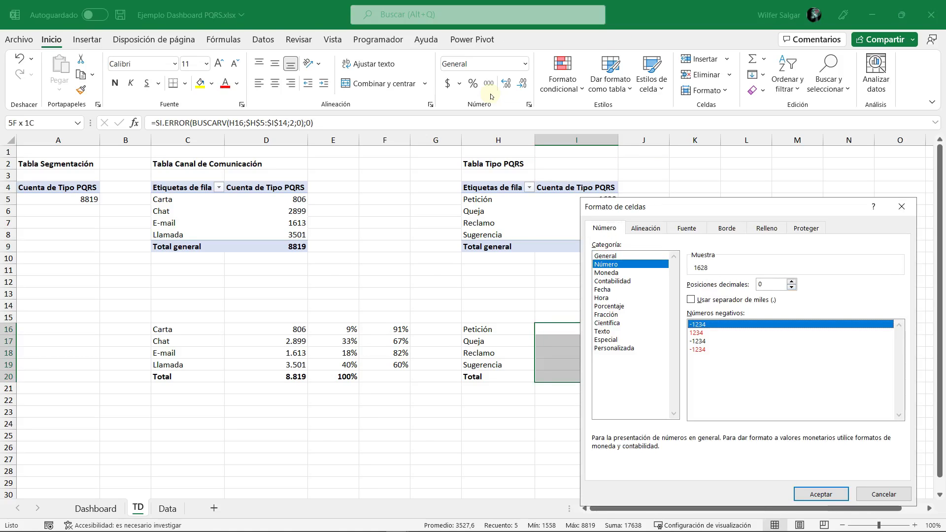
pyautogui.hotkey('alt', 'u')
pyautogui.press('Return')
pyautogui.hotkey('ctrl', 'shift', 'Up')
pyautogui.hotkey('ctrl', 'Down')
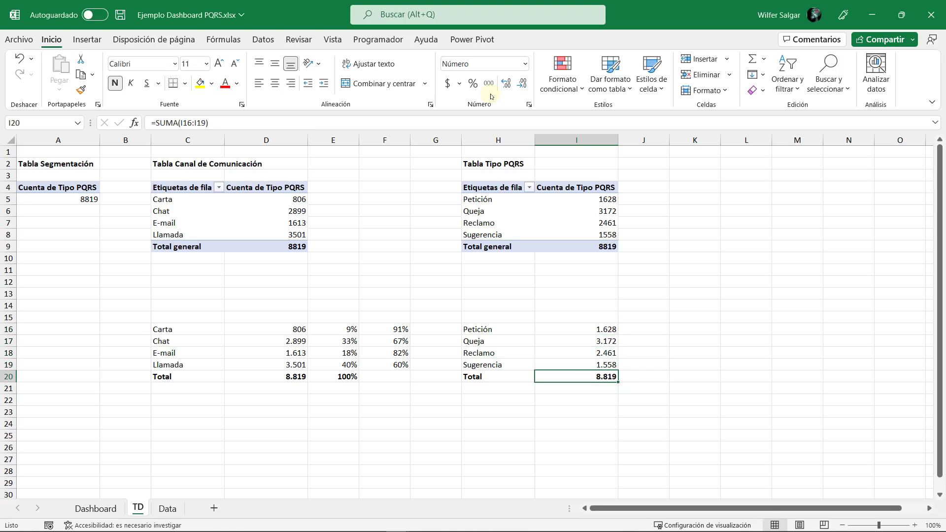
pyautogui.click(590, 320)
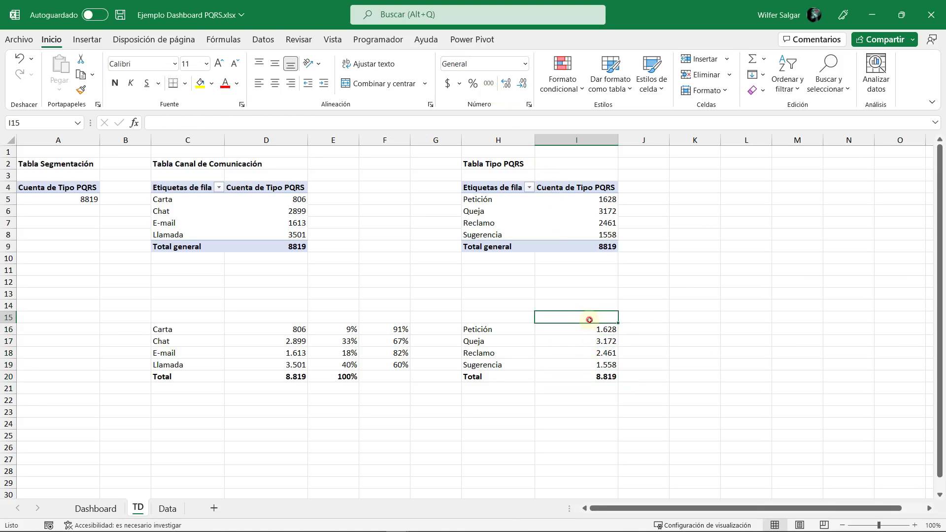
# Step: On the Dashboard, copy the Carta card's 806 value box into the Peticiones card
pyautogui.press('Down')
pyautogui.hotkey('ctrl', 'pageup')
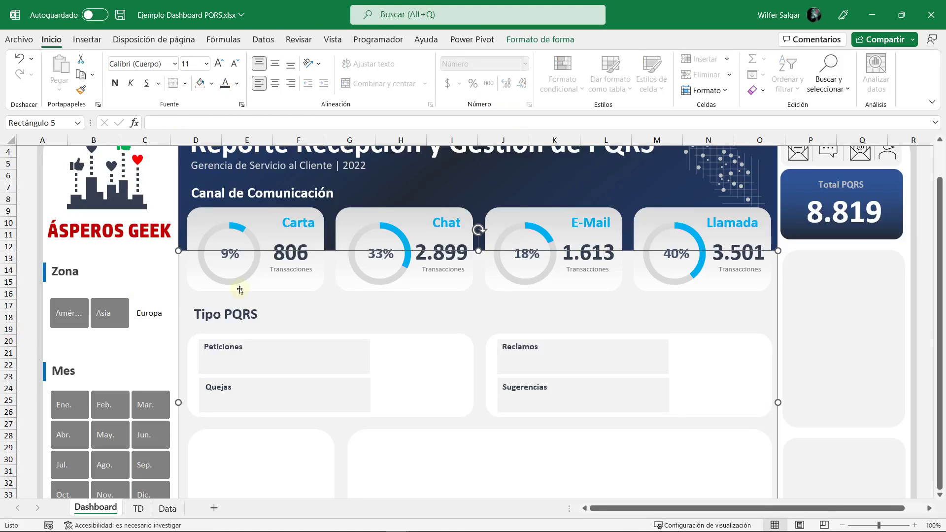
pyautogui.click(296, 244)
pyautogui.click(304, 237)
pyautogui.click(304, 236)
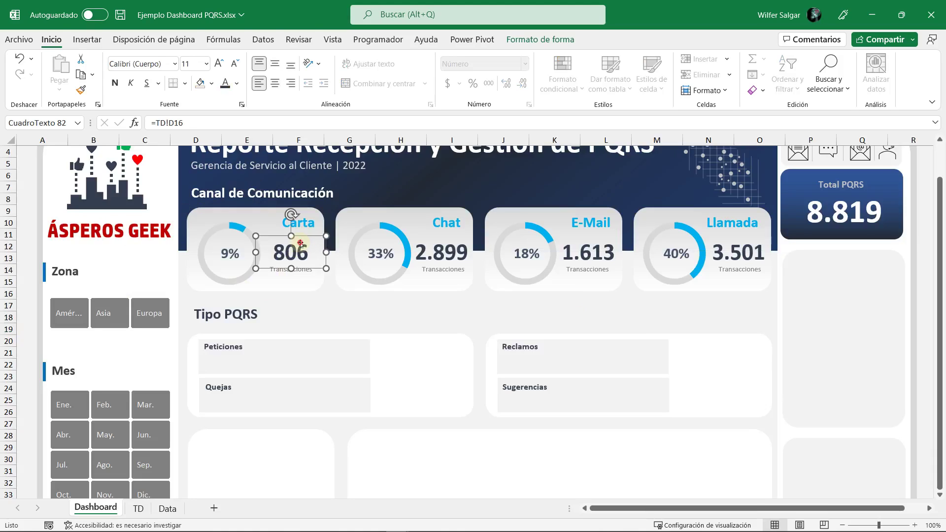
pyautogui.moveTo(305, 237); pyautogui.dragTo(242, 346)
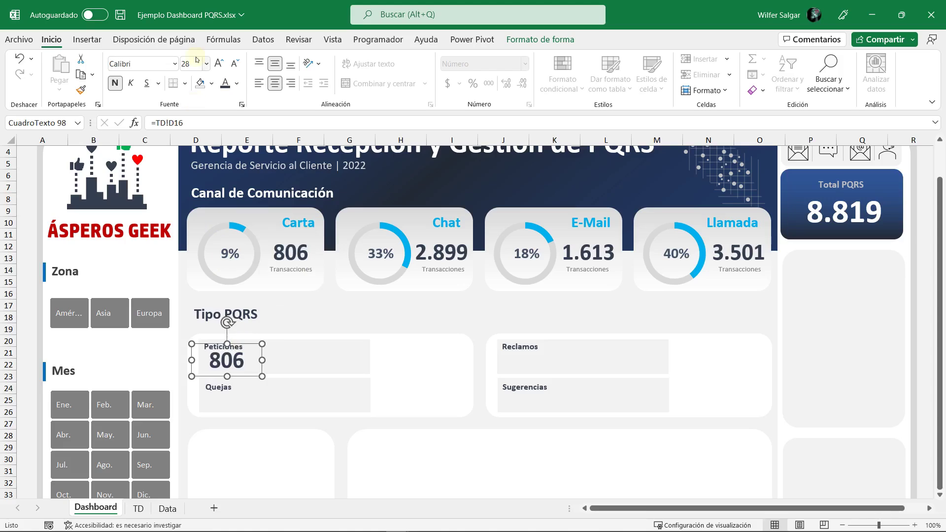
# Step: Set the copied Peticiones number's font size to 22
pyautogui.click(237, 65)
pyautogui.click(237, 66)
pyautogui.click(237, 66)
pyautogui.click(237, 65)
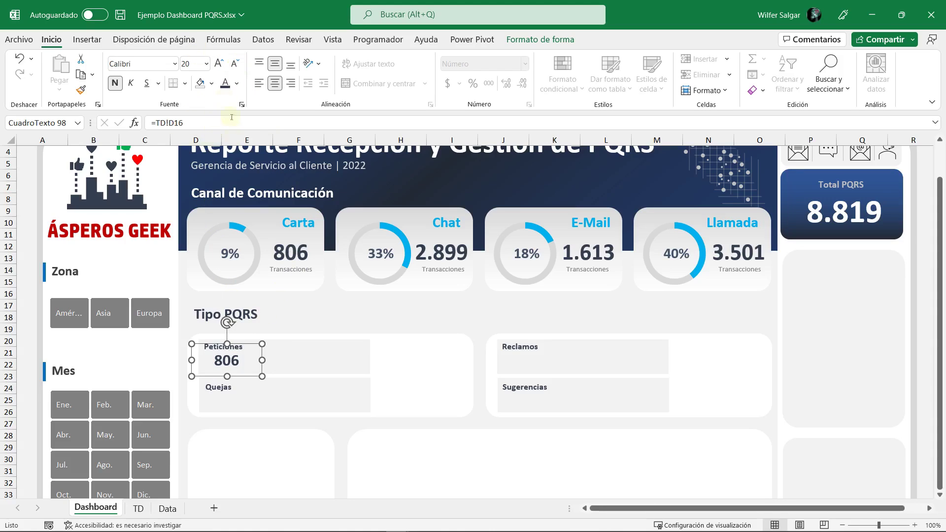
pyautogui.click(219, 63)
pyautogui.click(220, 63)
pyautogui.click(206, 66)
pyautogui.press('Return')
# Step: Link the Peticiones box to =TD!I16 so it shows 1.628
pyautogui.moveTo(198, 122); pyautogui.dragTo(57, 118)
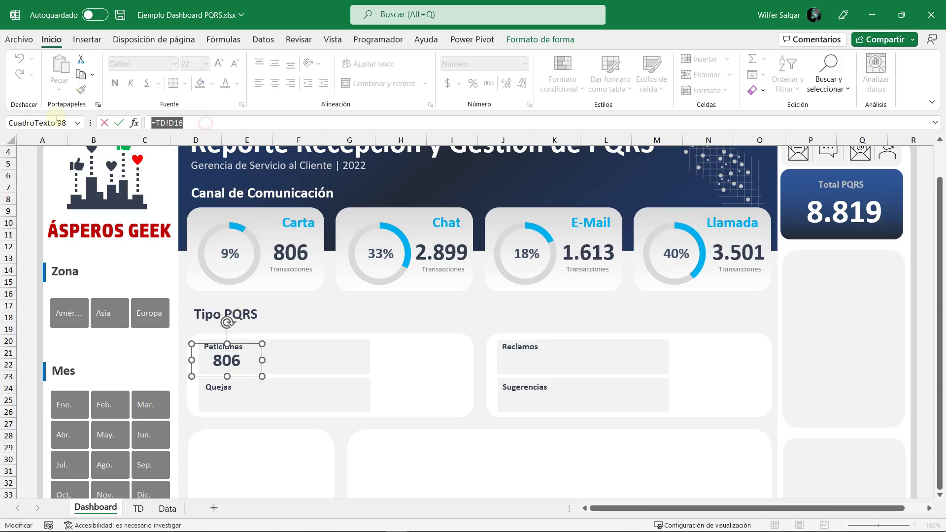
pyautogui.write('=')
pyautogui.hotkey('ctrl', 'pagedown')
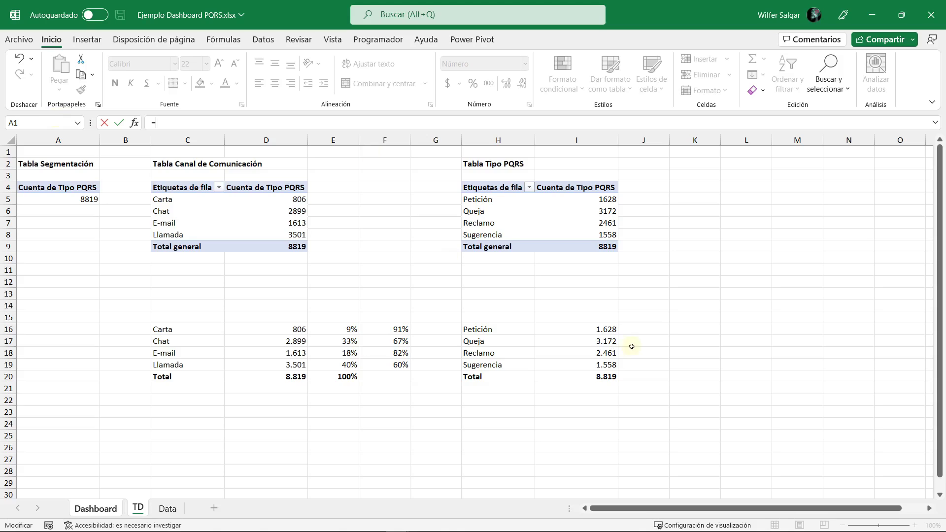
pyautogui.click(608, 329)
pyautogui.press('Return')
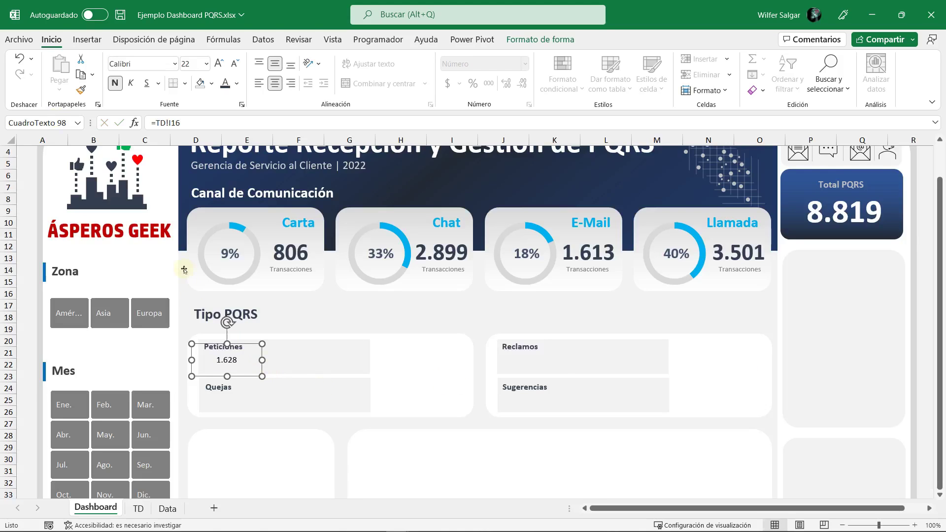
# Step: Copy the Peticiones box into Quejas, link it to =TD!I17, and check the Queja row on TD
pyautogui.moveTo(263, 368); pyautogui.dragTo(266, 409)
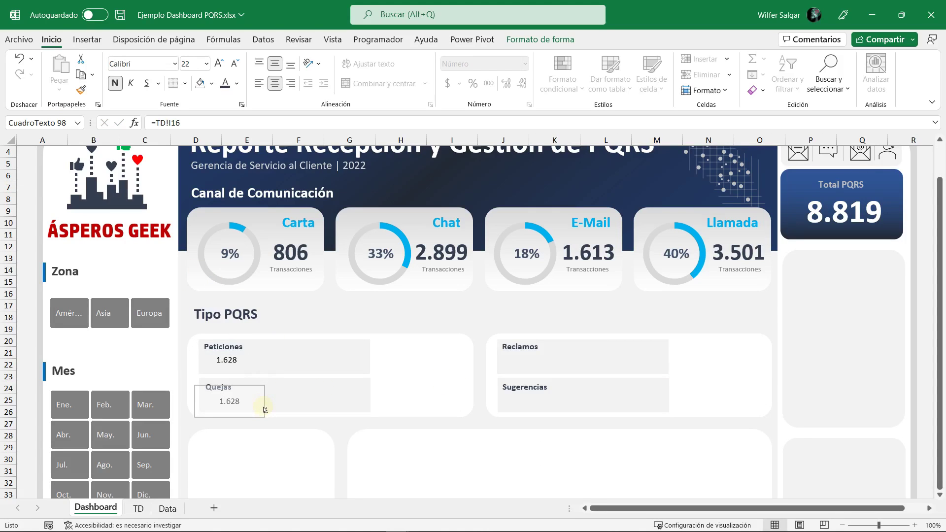
pyautogui.click(184, 124)
pyautogui.press('BackSpace')
pyautogui.write('7')
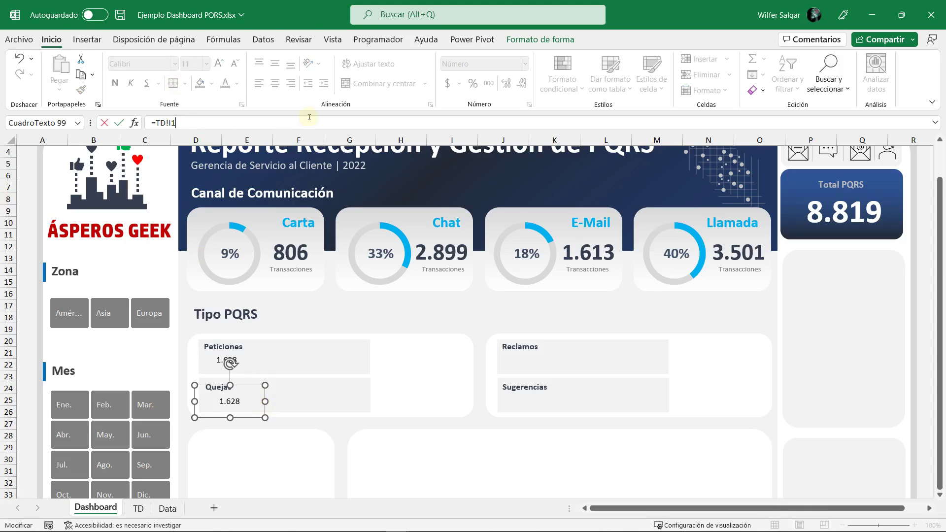
pyautogui.press('Return')
pyautogui.click(138, 507)
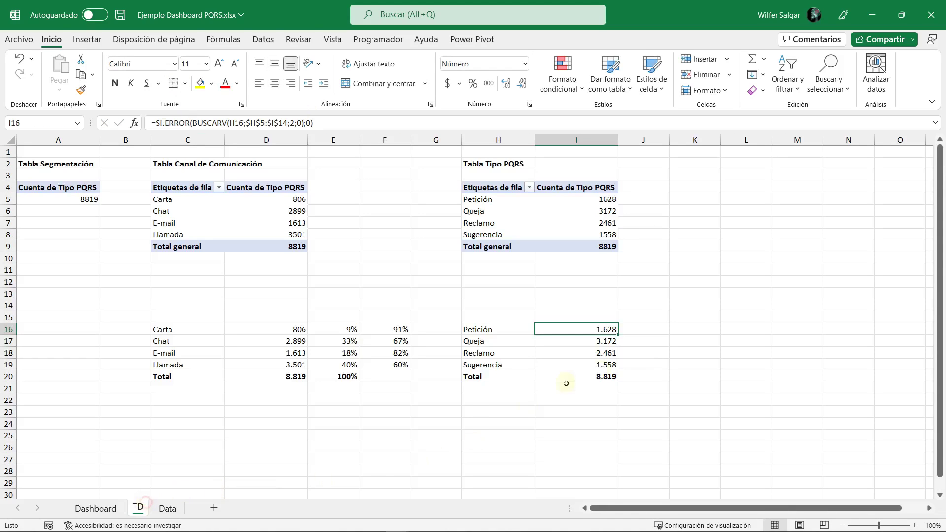
pyautogui.moveTo(480, 341); pyautogui.dragTo(577, 341)
pyautogui.click(96, 509)
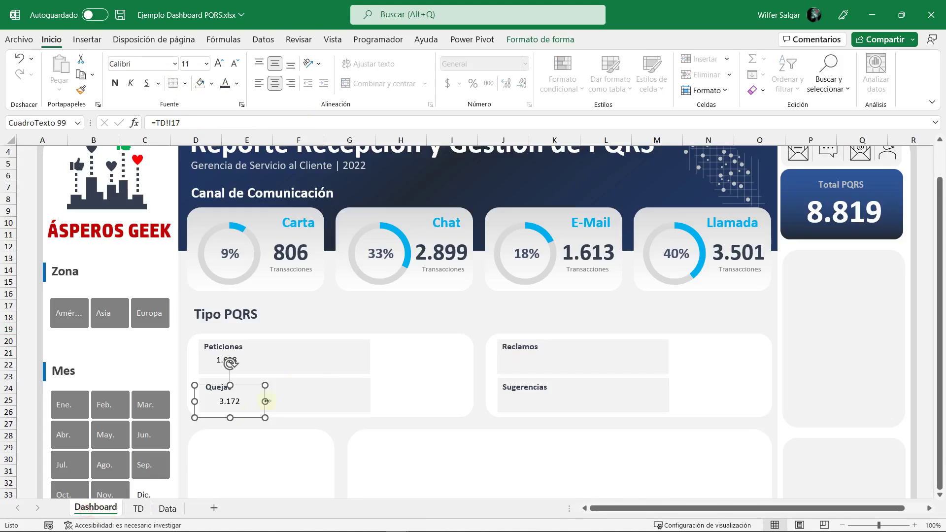
# Step: Copy the Quejas box into Reclamos and link it to =TD!I18
pyautogui.moveTo(267, 398); pyautogui.dragTo(559, 360)
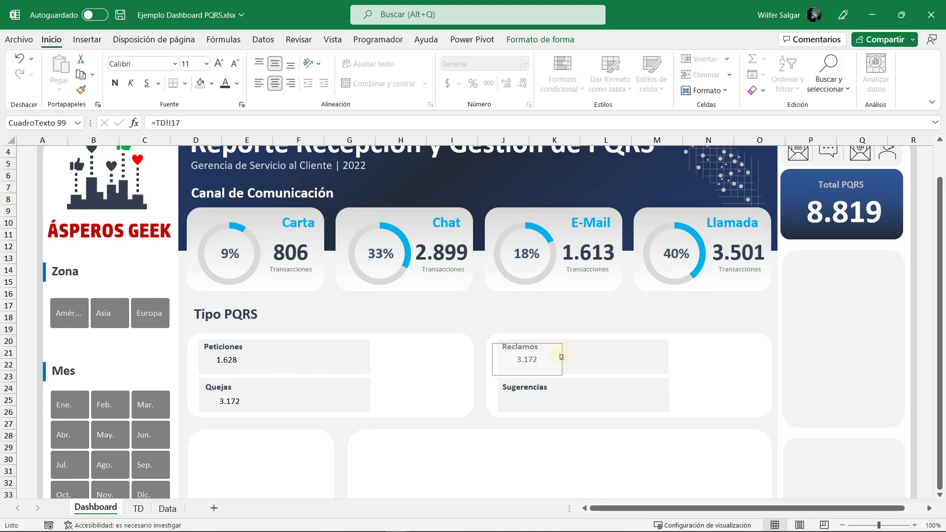
pyautogui.click(201, 123)
pyautogui.press('BackSpace')
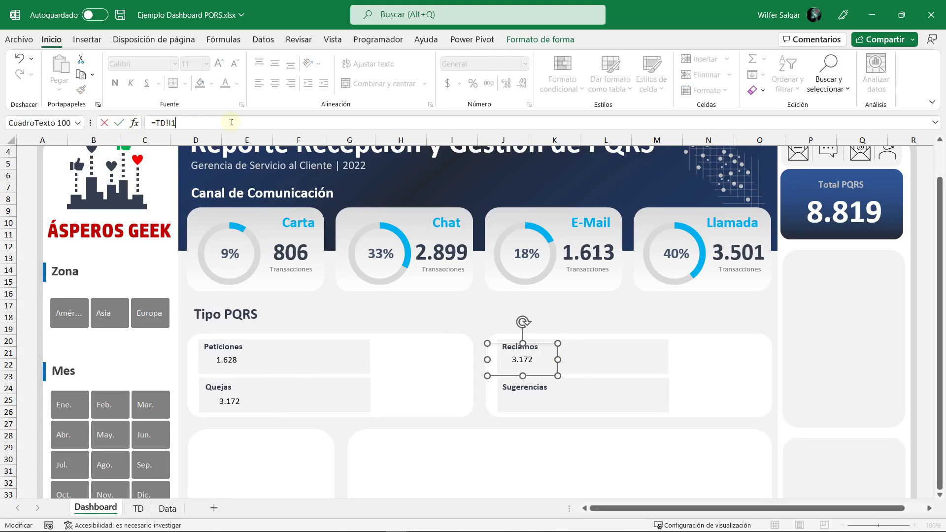
pyautogui.write('8')
pyautogui.press('Return')
# Step: Copy the Reclamos box into Sugerencias and link it to =TD!I19
pyautogui.moveTo(536, 376); pyautogui.dragTo(537, 417)
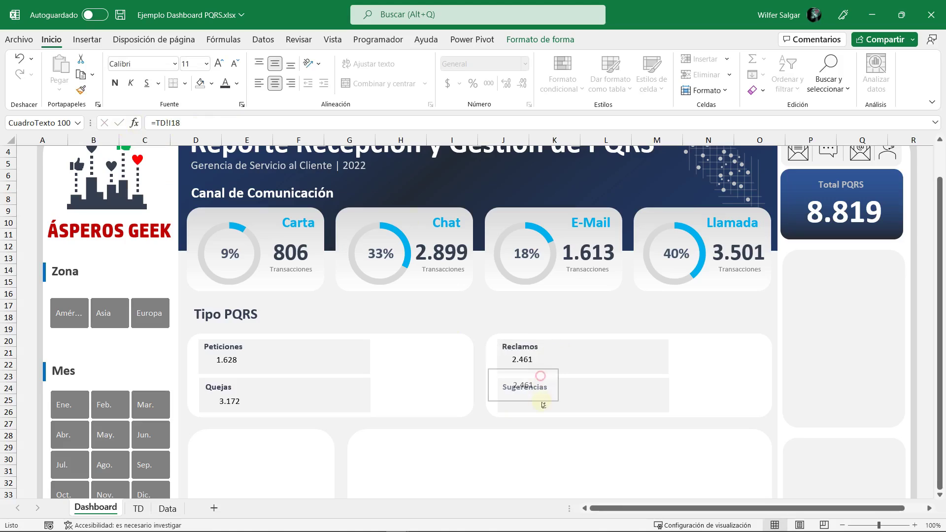
pyautogui.click(213, 123)
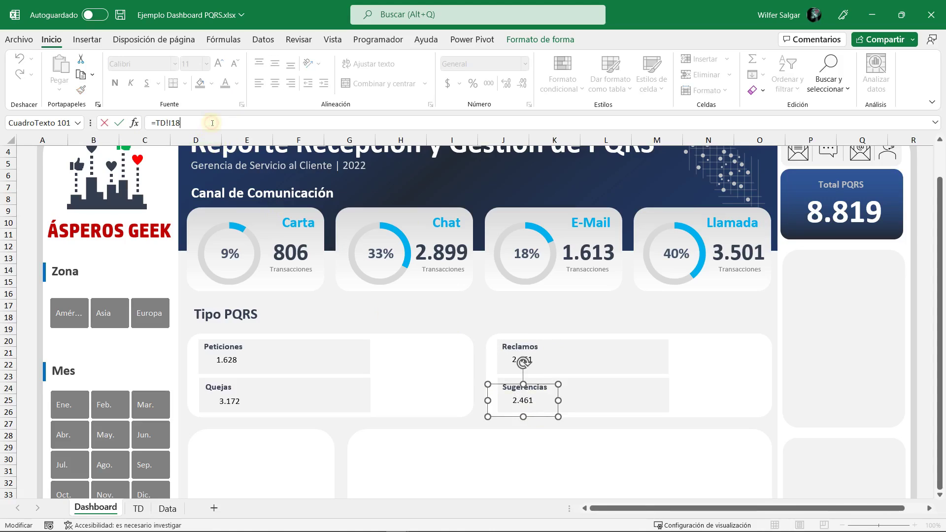
pyautogui.press('BackSpace')
pyautogui.write('9')
pyautogui.press('Return')
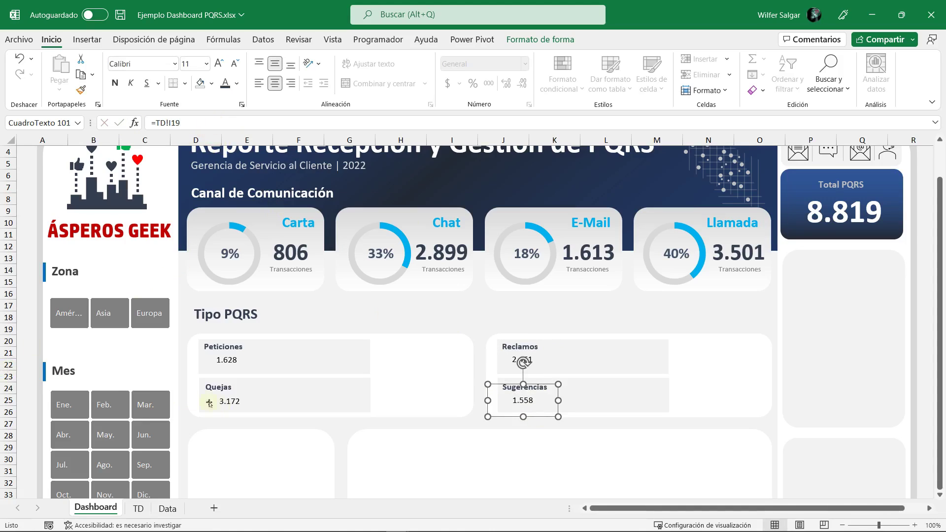
pyautogui.click(238, 369)
pyautogui.keyDown('shift'); pyautogui.click(526, 359); pyautogui.keyUp('shift')
# Step: Make the four Tipo PQRS value boxes bold with a larger font
pyautogui.keyDown('shift'); pyautogui.click(230, 401); pyautogui.keyUp('shift')
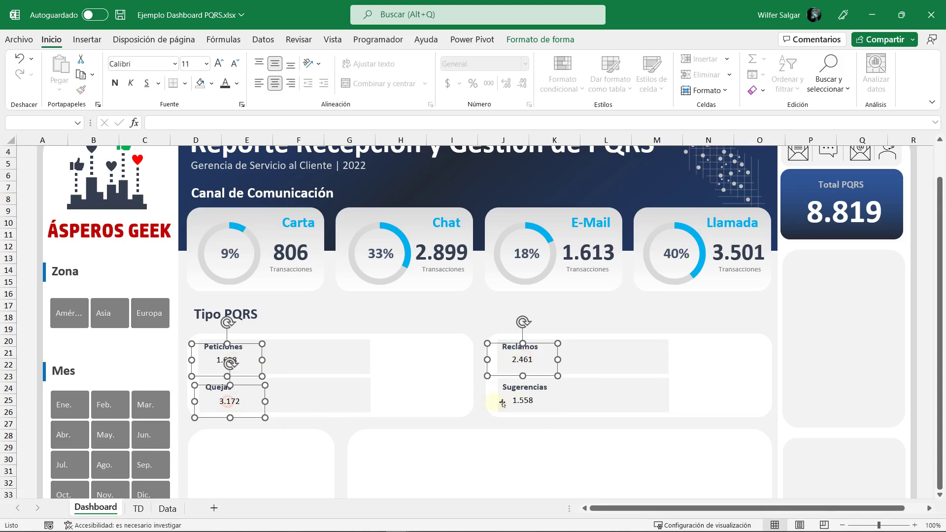
pyautogui.keyDown('shift'); pyautogui.click(522, 400); pyautogui.keyUp('shift')
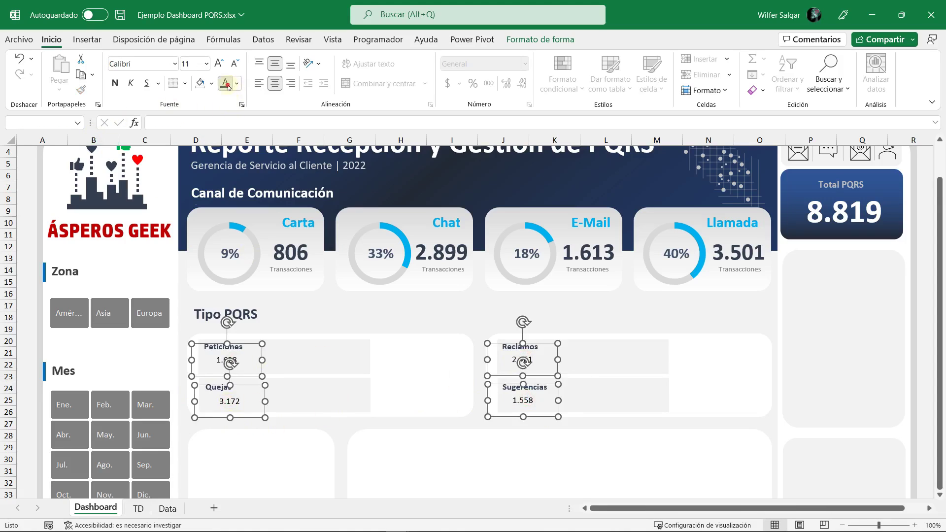
pyautogui.click(114, 83)
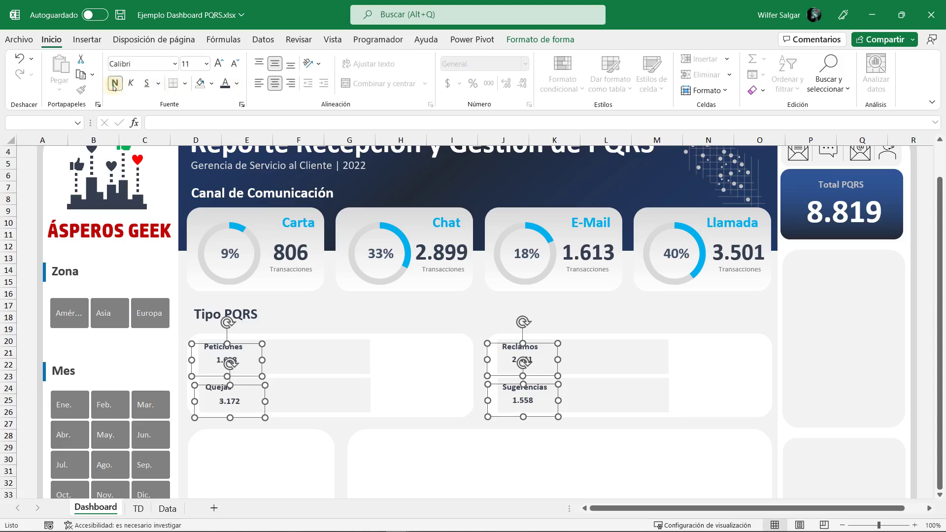
pyautogui.click(220, 63)
pyautogui.click(220, 63)
pyautogui.click(219, 63)
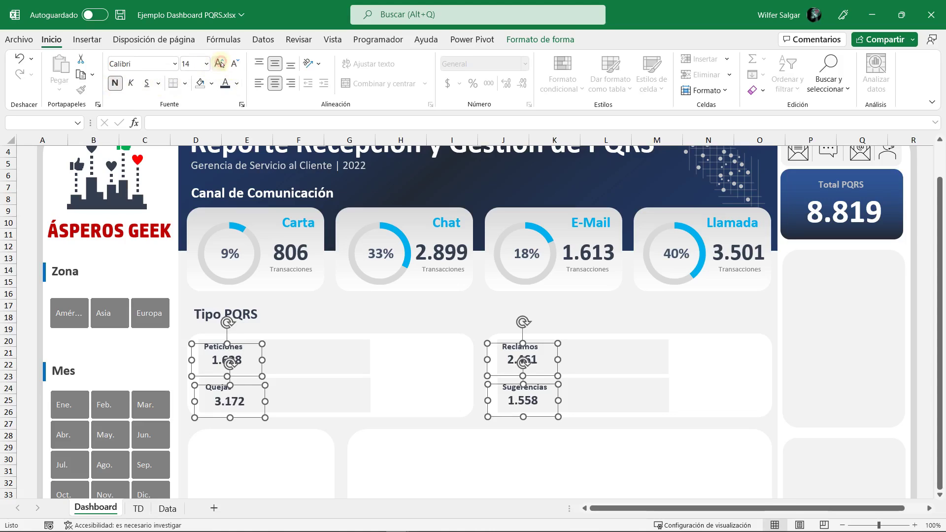
pyautogui.click(220, 63)
pyautogui.click(489, 225)
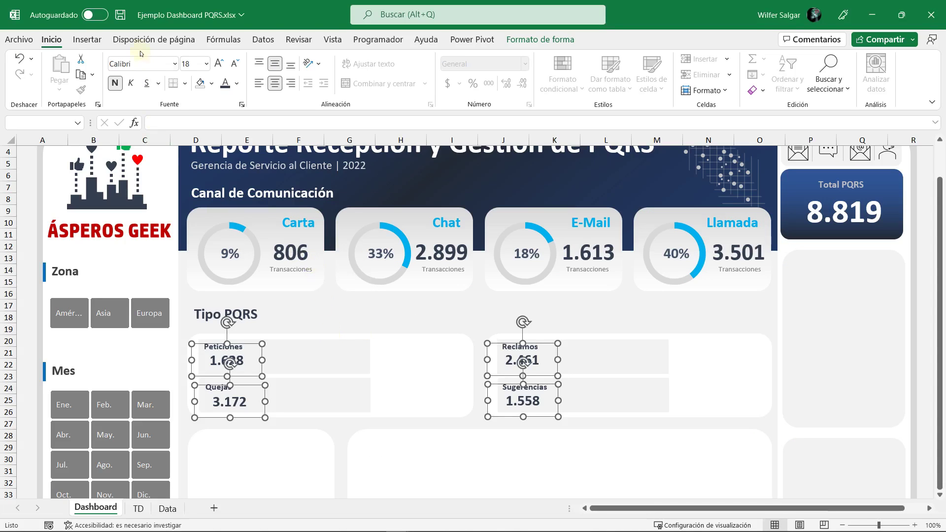
pyautogui.click(238, 87)
pyautogui.click(256, 179)
# Step: Top-align the Peticiones and Reclamos boxes, and align the Quejas and Sugerencias boxes likewise
pyautogui.click(715, 370)
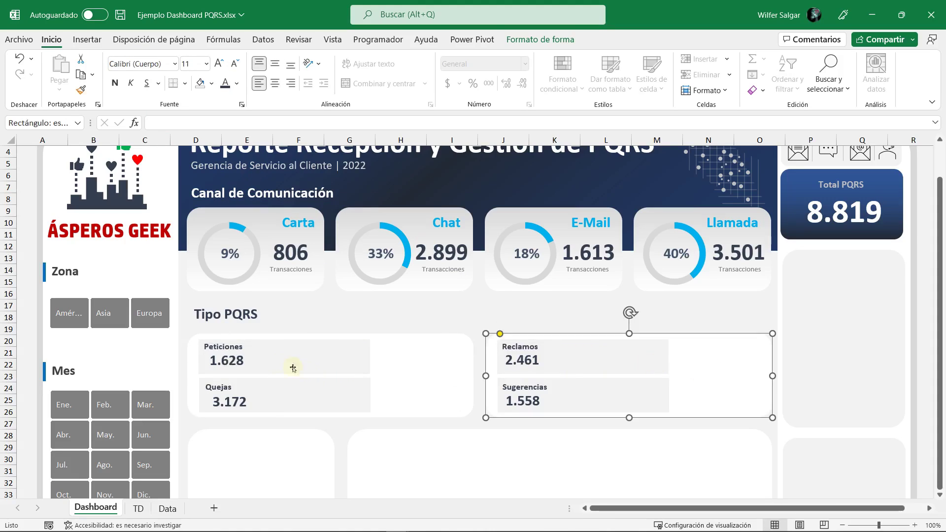
pyautogui.click(240, 363)
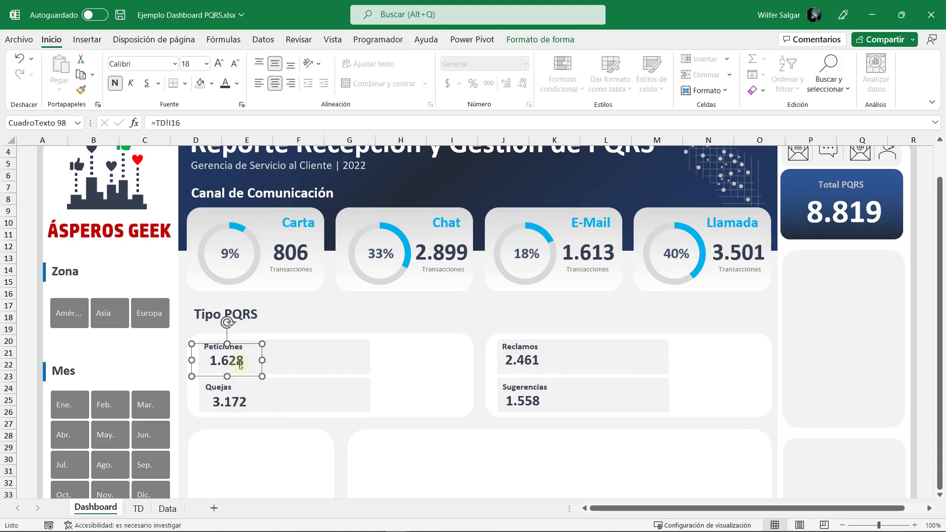
pyautogui.click(520, 344)
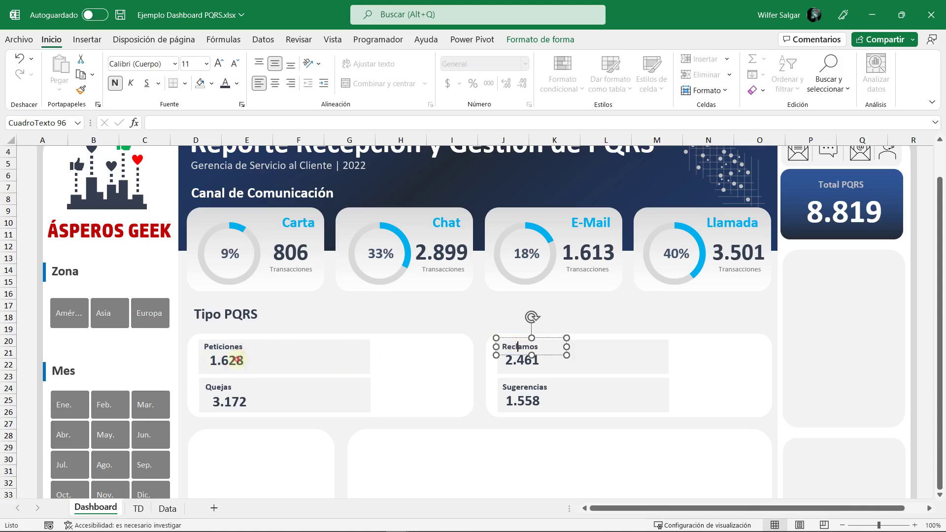
pyautogui.click(236, 359)
pyautogui.keyDown('shift'); pyautogui.click(522, 357); pyautogui.keyUp('shift')
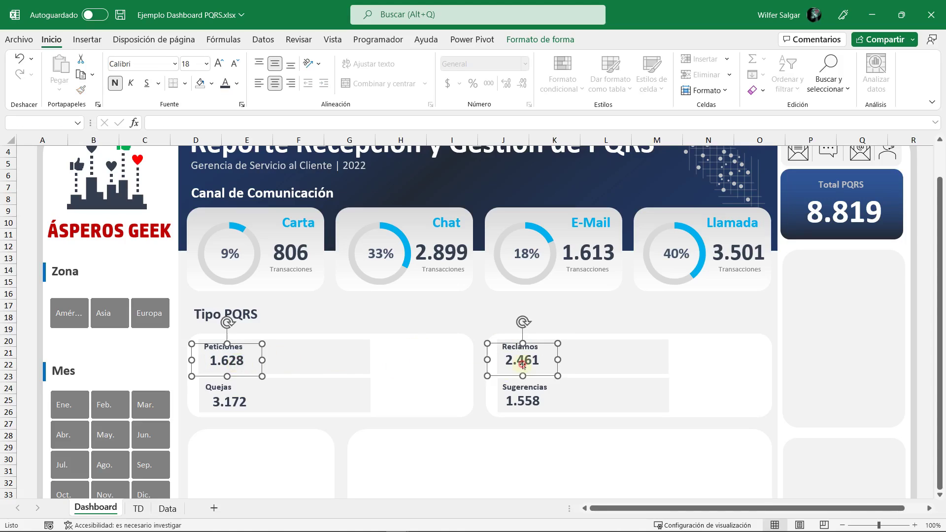
pyautogui.click(540, 39)
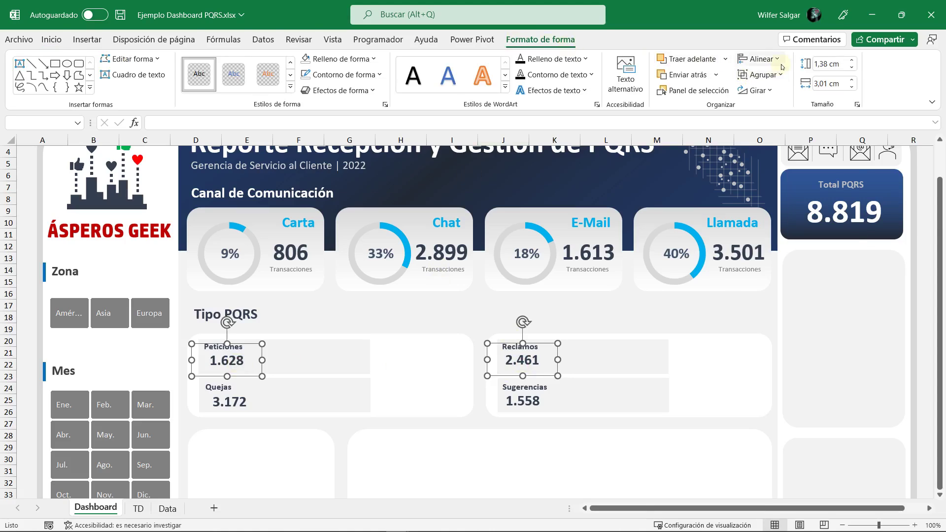
pyautogui.click(759, 58)
pyautogui.click(783, 131)
pyautogui.click(237, 400)
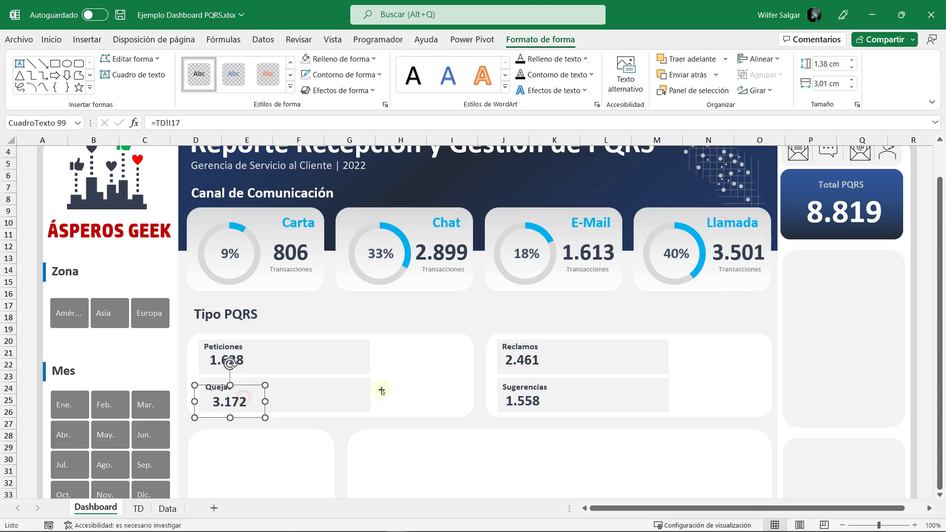
pyautogui.keyDown('shift'); pyautogui.click(509, 400); pyautogui.keyUp('shift')
pyautogui.click(759, 59)
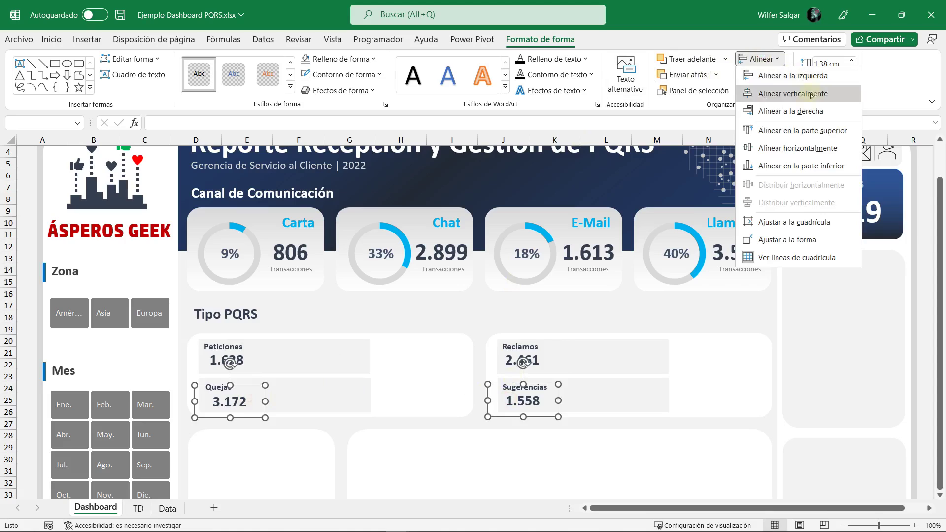
pyautogui.click(783, 147)
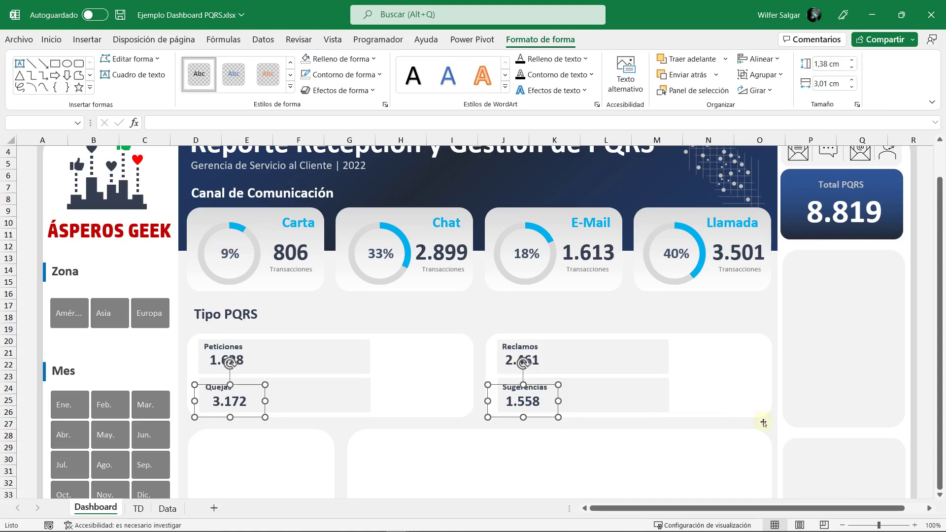
pyautogui.click(763, 422)
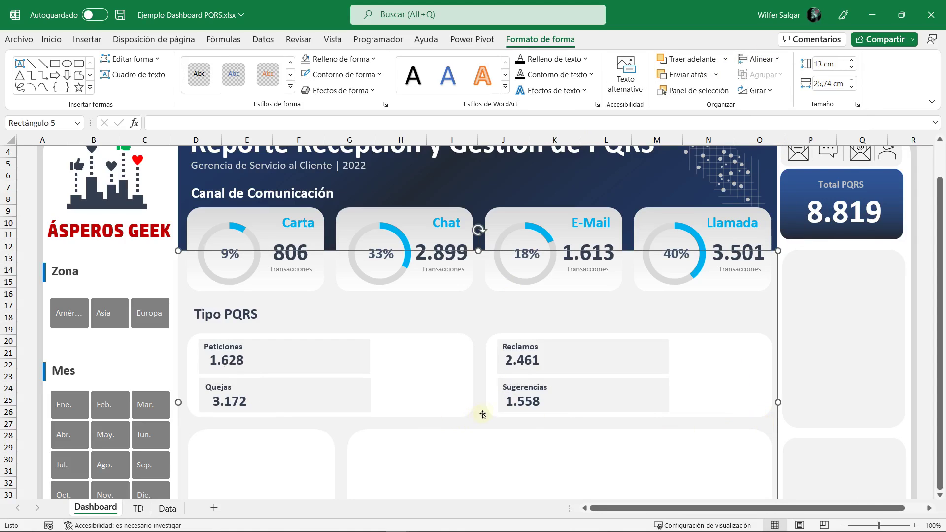
# Step: Set the font size of all four number boxes to 20
pyautogui.click(247, 360)
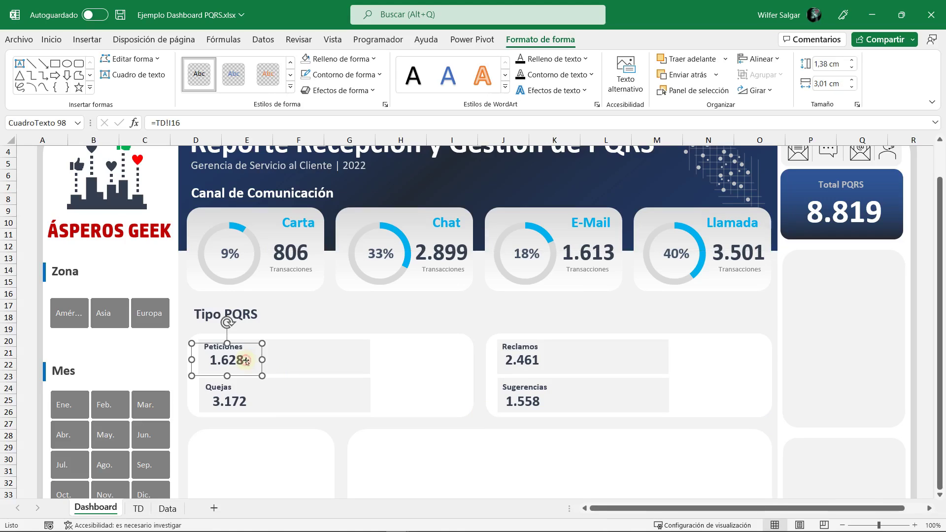
pyautogui.keyDown('shift'); pyautogui.click(246, 400); pyautogui.keyUp('shift')
pyautogui.keyDown('shift'); pyautogui.click(521, 356); pyautogui.keyUp('shift')
pyautogui.keyDown('shift'); pyautogui.click(523, 400); pyautogui.keyUp('shift')
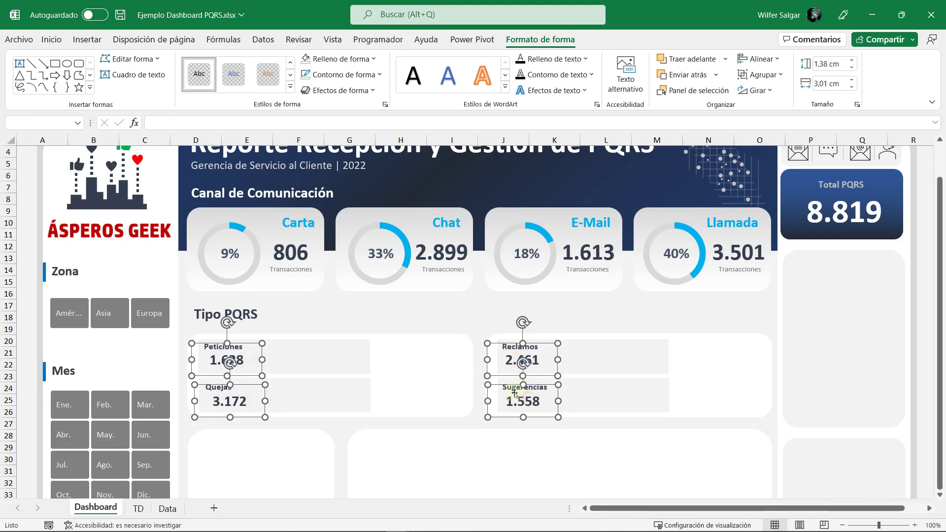
pyautogui.click(53, 39)
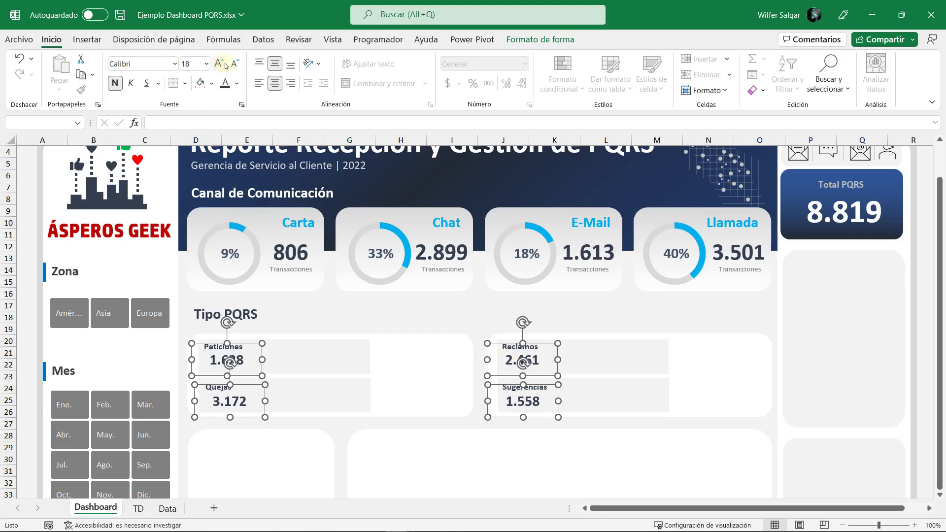
pyautogui.click(224, 64)
pyautogui.click(481, 417)
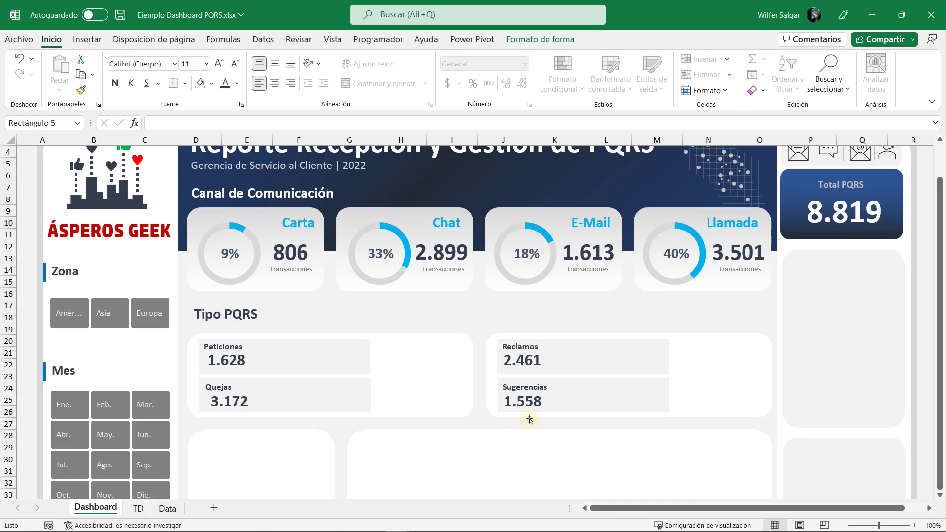
# Step: Nudge the four number boxes down slightly to sit under their captions
pyautogui.click(240, 364)
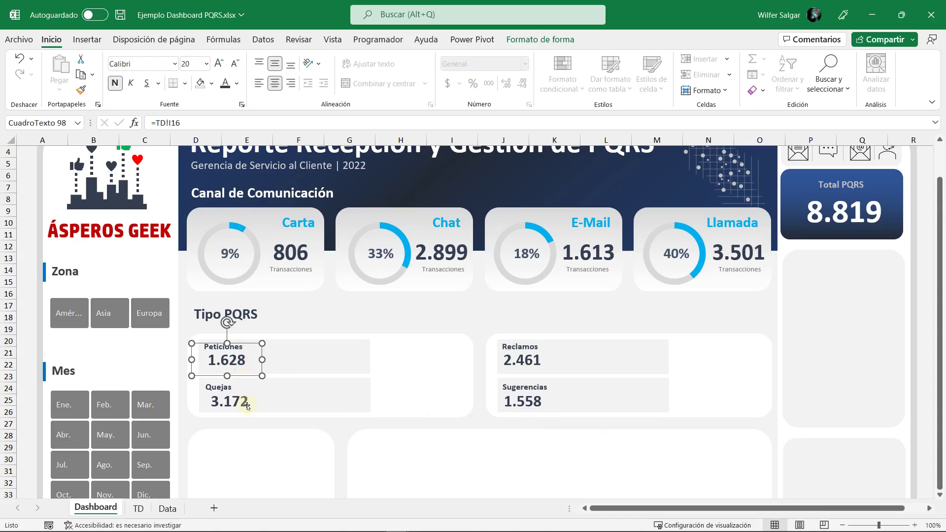
pyautogui.keyDown('ctrl'); pyautogui.click(243, 401); pyautogui.keyUp('ctrl')
pyautogui.keyDown('ctrl'); pyautogui.click(520, 360); pyautogui.keyUp('ctrl')
pyautogui.keyDown('ctrl'); pyautogui.click(524, 402); pyautogui.keyUp('ctrl')
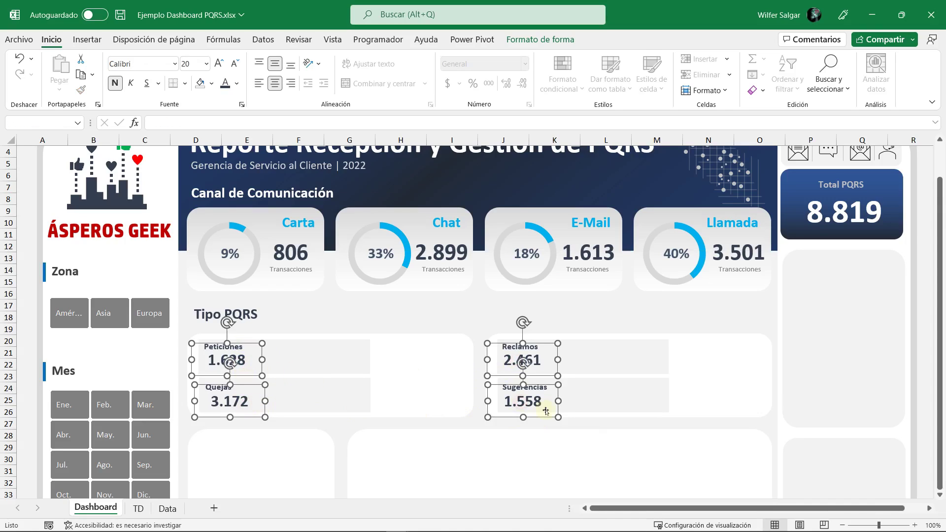
pyautogui.press('Down')
pyautogui.press('Down')
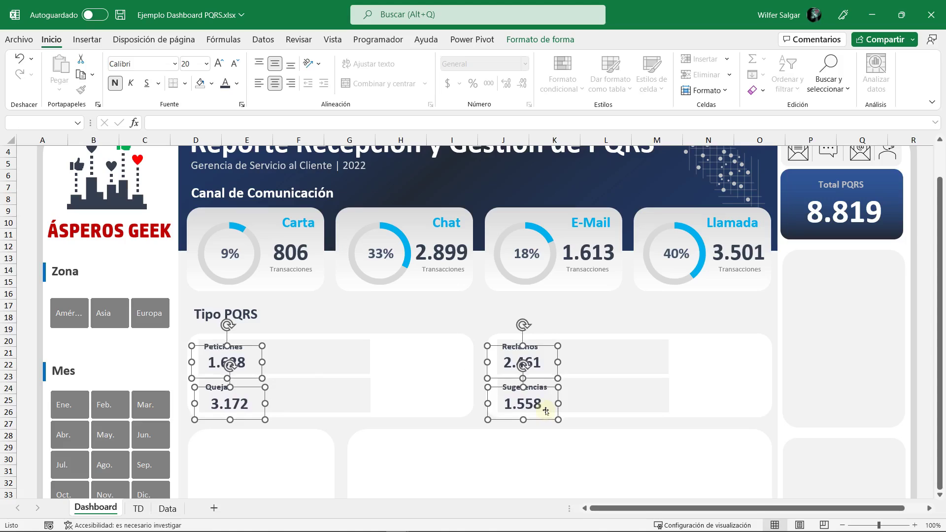
pyautogui.press('Down')
pyautogui.press('Down')
pyautogui.press('Up')
pyautogui.press('Up')
pyautogui.click(345, 388)
# Step: Review the Tipo PQRS pivot counts on the TD sheet, starting with Petición
pyautogui.press('Escape')
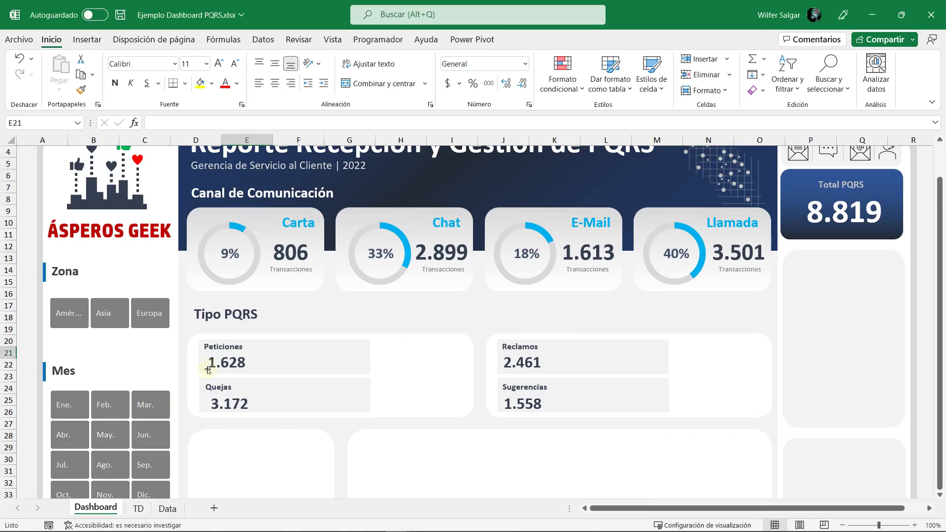
pyautogui.click(138, 510)
pyautogui.click(607, 196)
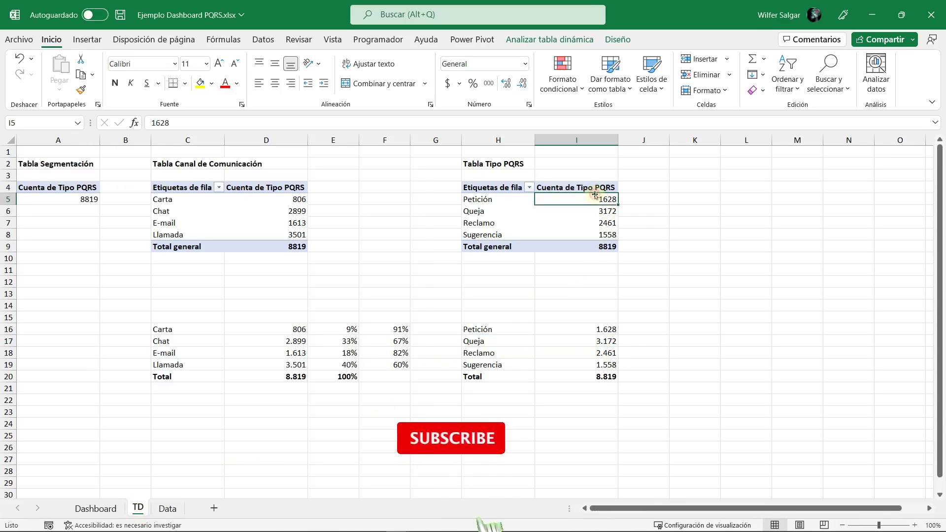
pyautogui.press('Right')
pyautogui.press('Right')
pyautogui.press('Right')
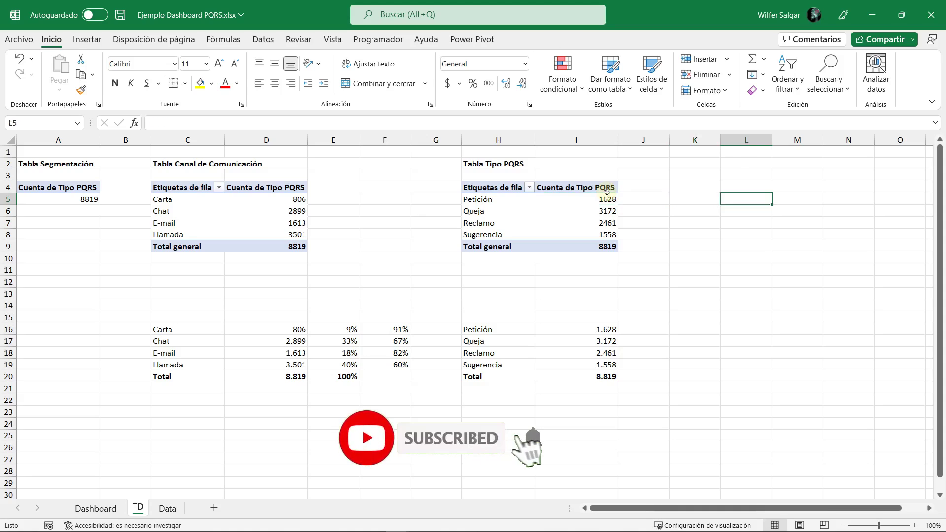
pyautogui.press('Right')
pyautogui.press('Right')
pyautogui.press('Right')
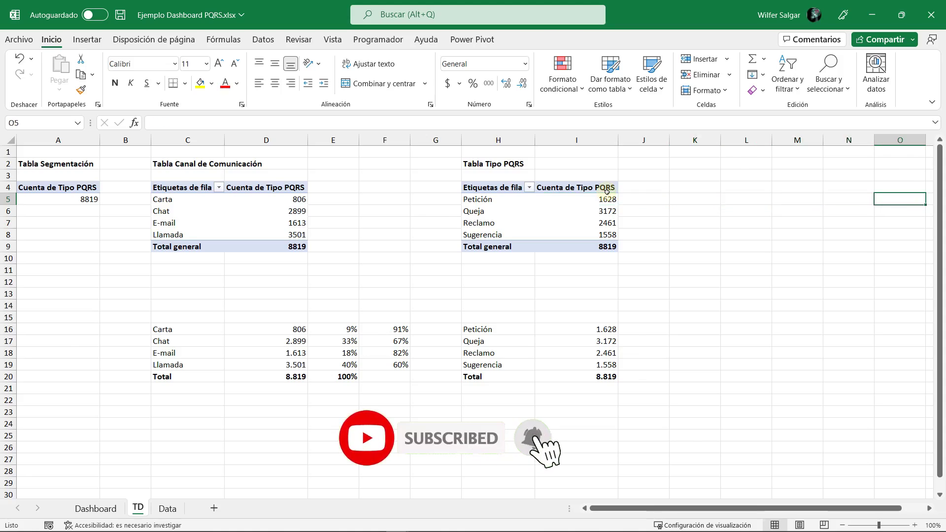
pyautogui.press('Right')
pyautogui.press('Right')
pyautogui.press('Left')
pyautogui.press('Left')
pyautogui.press('Left')
pyautogui.press('Left')
pyautogui.press('Left')
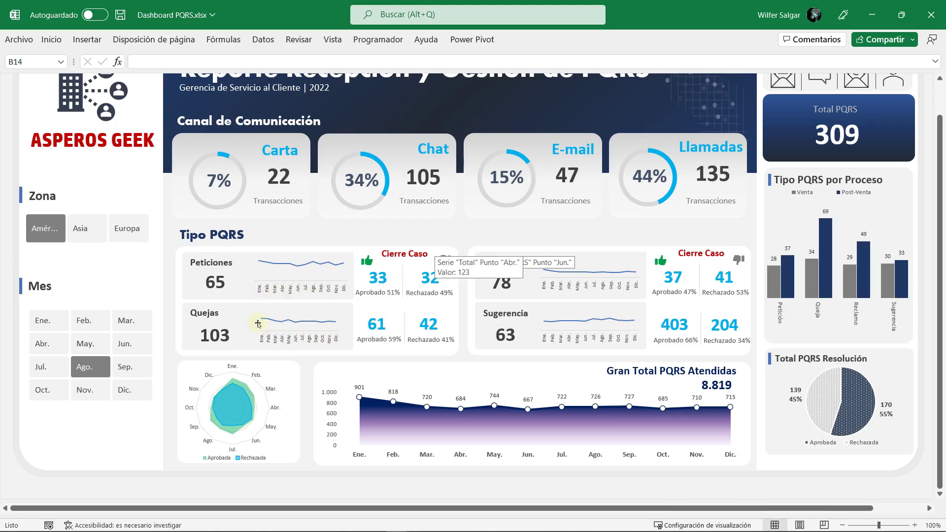
# Step: Filter the dashboard to Asia and step through months from June to May
pyautogui.click(87, 228)
pyautogui.click(140, 344)
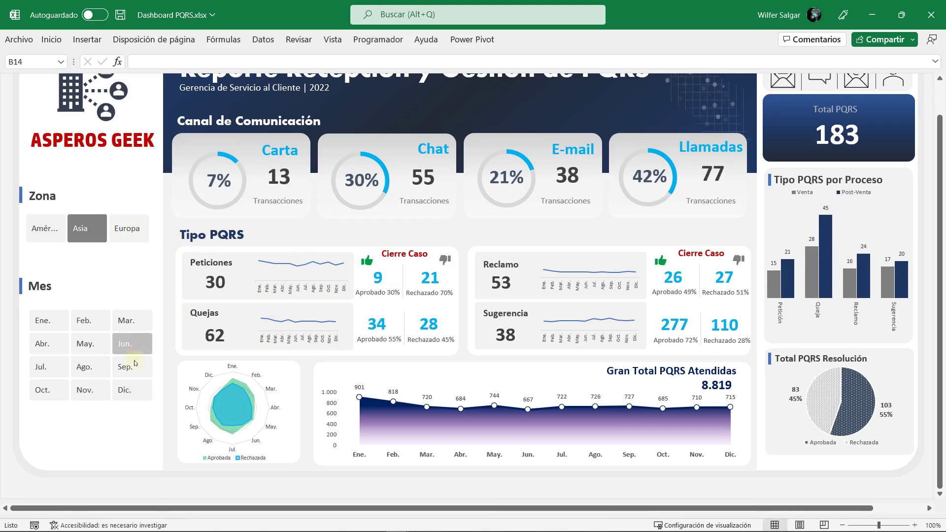
pyautogui.click(132, 367)
pyautogui.click(132, 391)
pyautogui.click(91, 391)
pyautogui.click(51, 371)
pyautogui.click(48, 344)
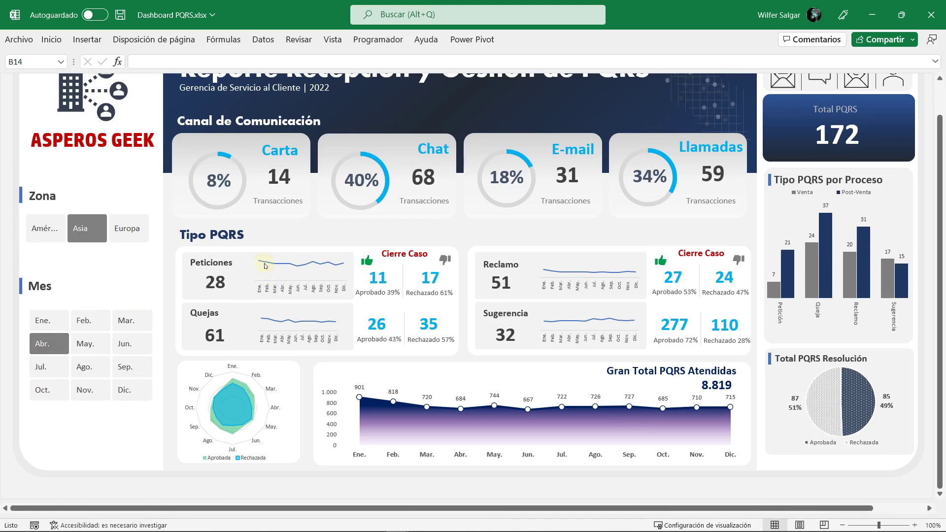
pyautogui.click(131, 322)
pyautogui.click(83, 323)
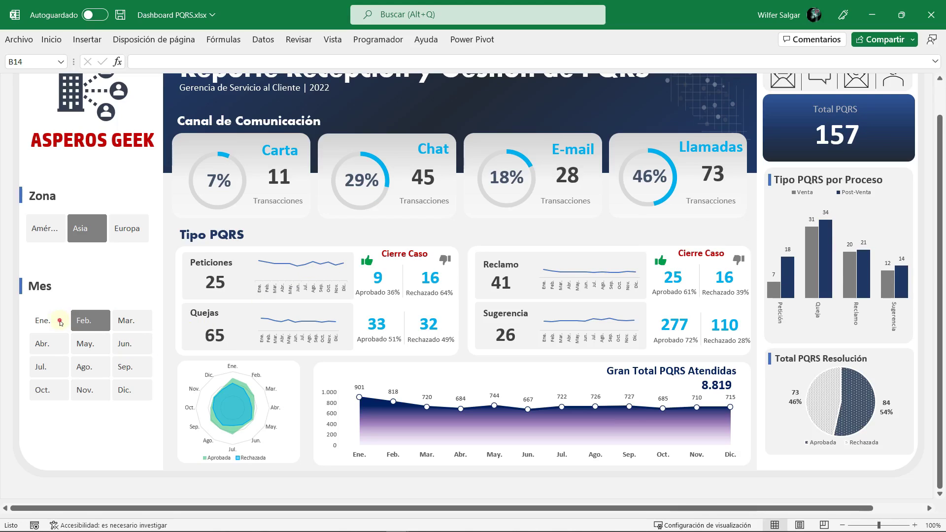
pyautogui.click(60, 322)
pyautogui.click(87, 344)
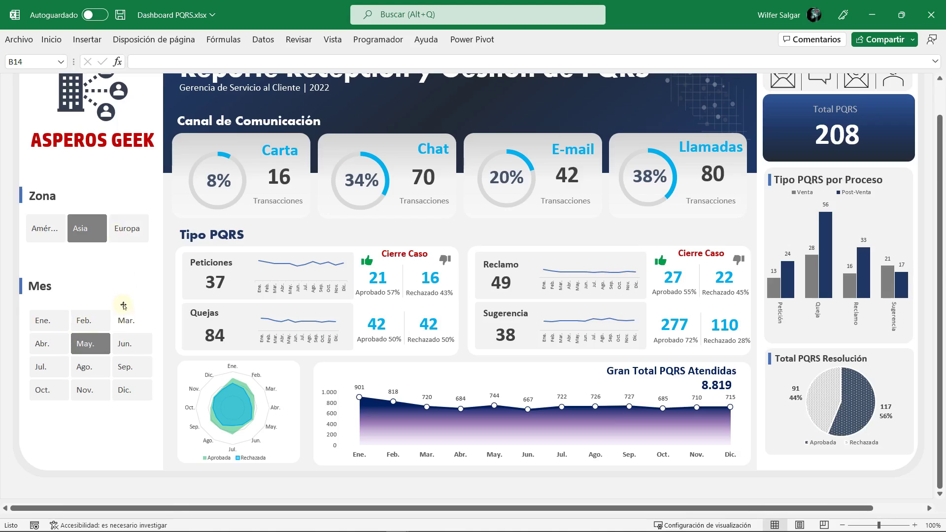
# Step: Filter to Europa with March, September, May and November, then return to Ejemplo Dashboard PQRS.xlsx
pyautogui.click(139, 241)
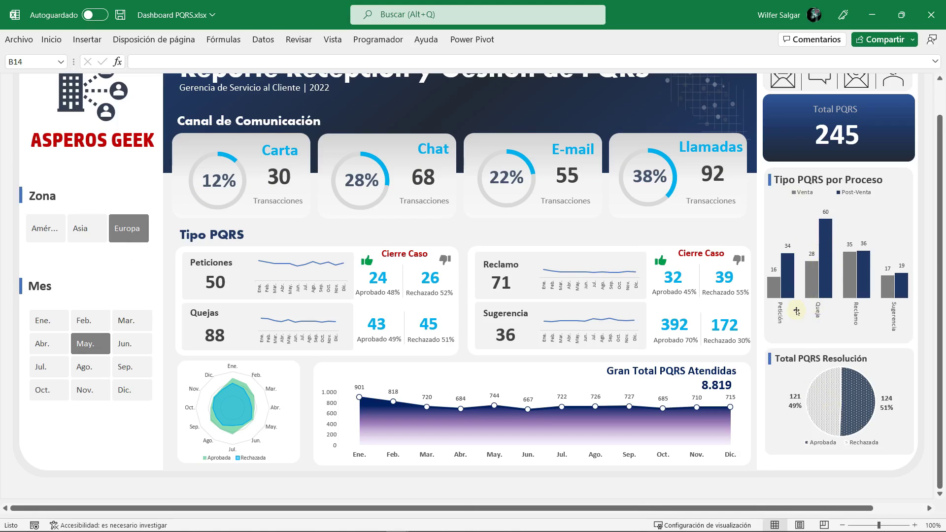
pyautogui.click(132, 320)
pyautogui.click(132, 367)
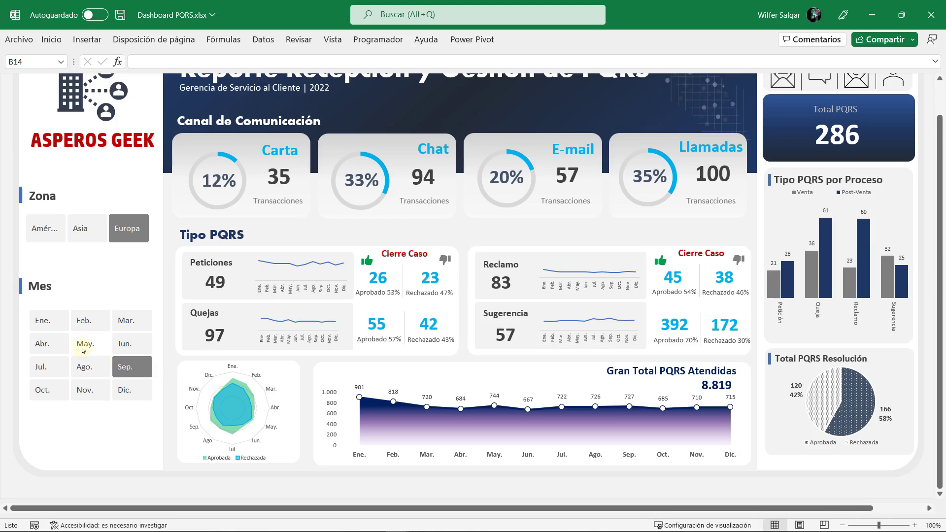
pyautogui.click(91, 343)
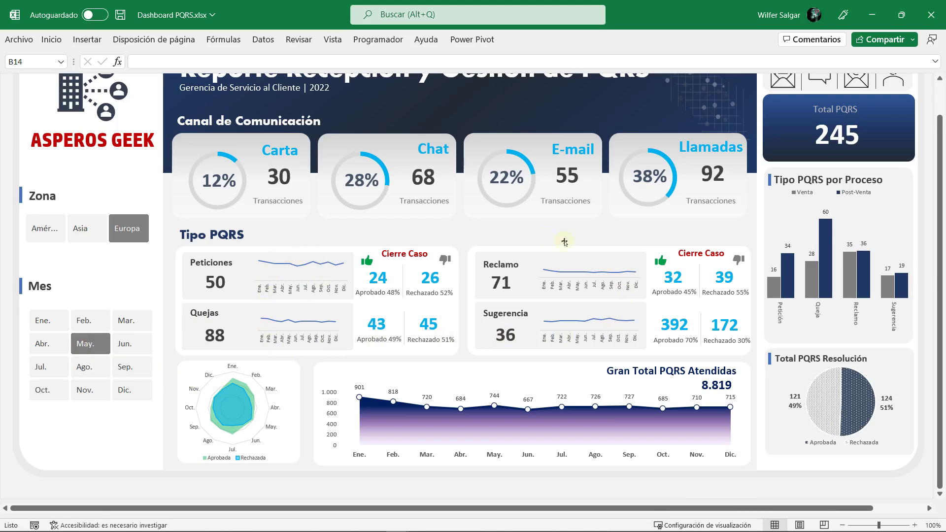
pyautogui.click(88, 390)
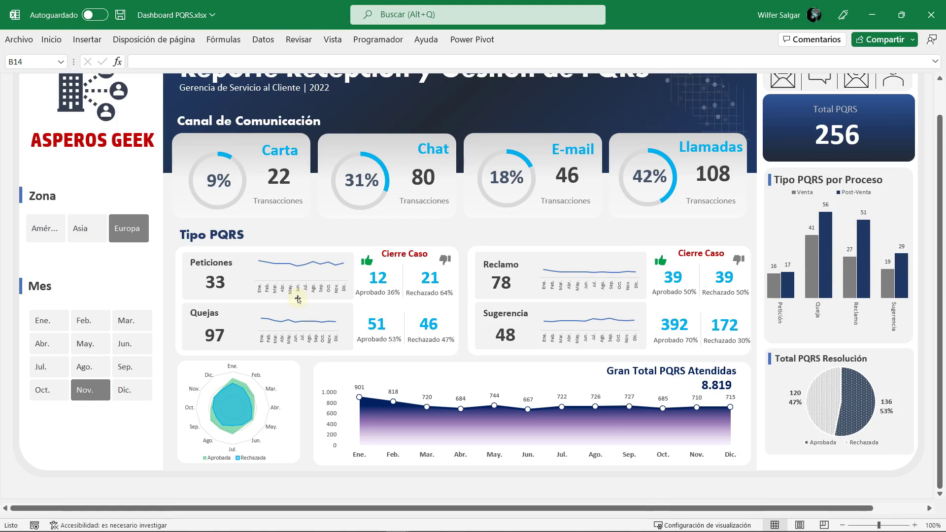
pyautogui.hotkey('alt', 'Tab')
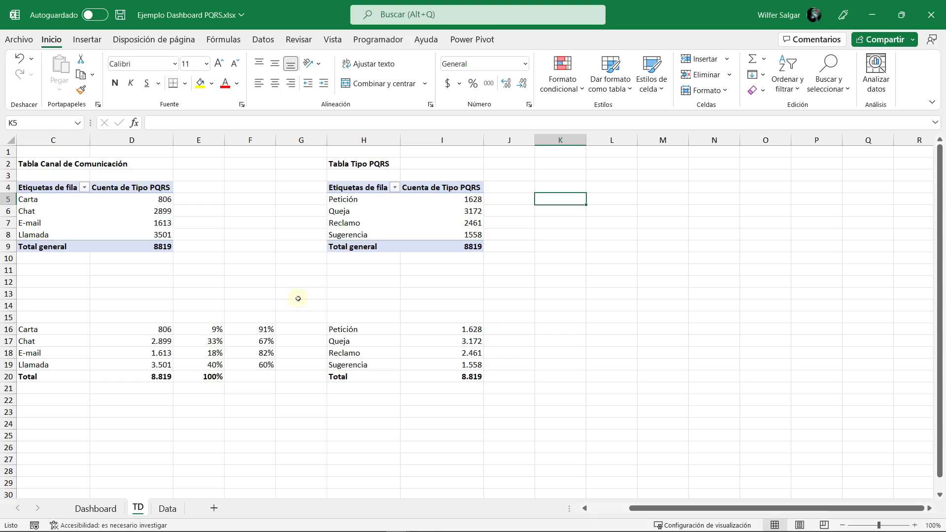
# Step: Copy the Tipo PQRS pivot table and paste the duplicate at K4
pyautogui.moveTo(369, 187); pyautogui.dragTo(471, 247)
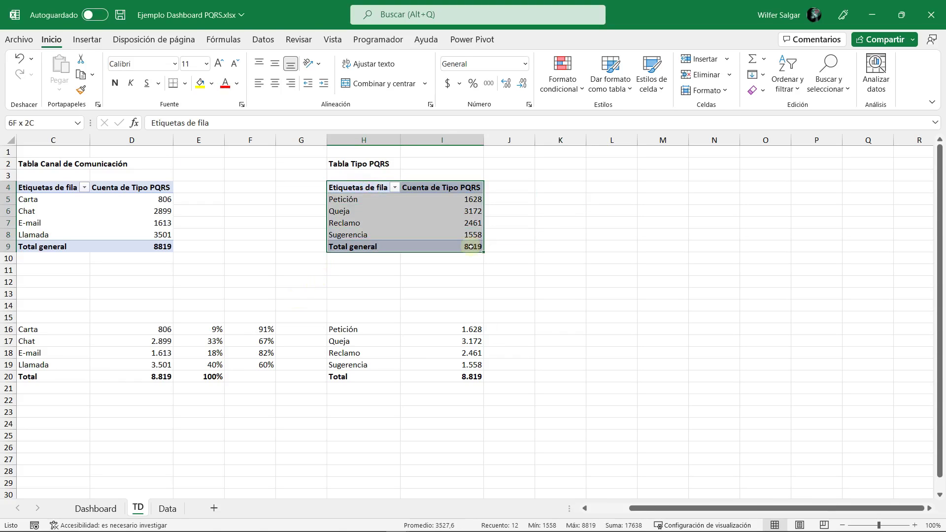
pyautogui.hotkey('ctrl', 'c')
pyautogui.click(571, 188)
pyautogui.hotkey('ctrl', 'v')
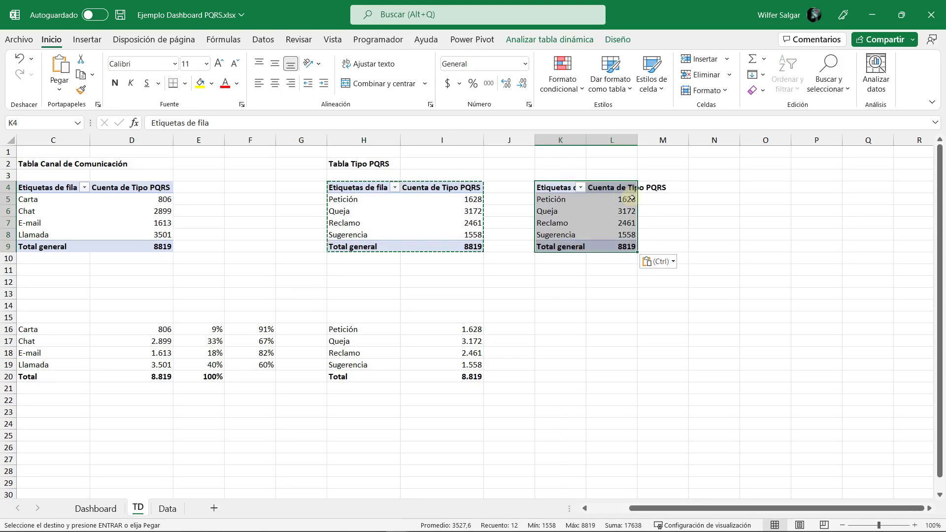
pyautogui.click(95, 508)
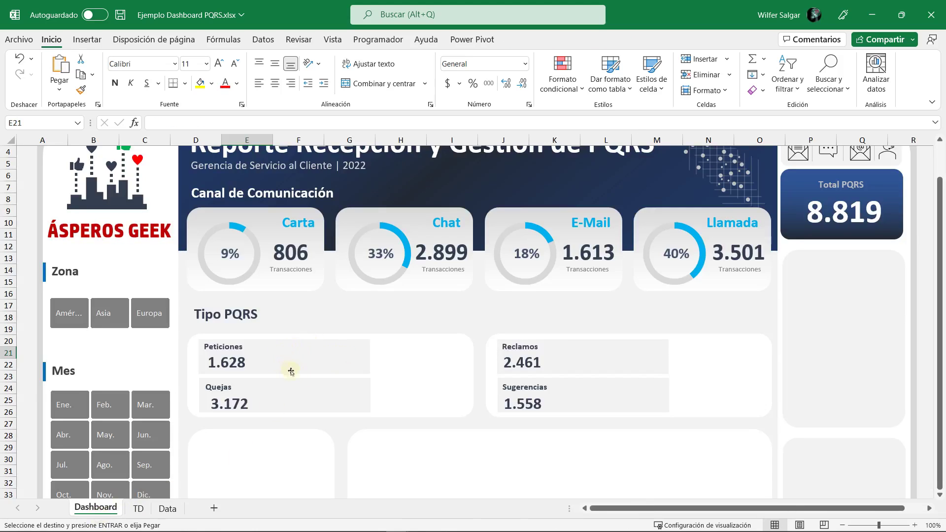
pyautogui.click(138, 509)
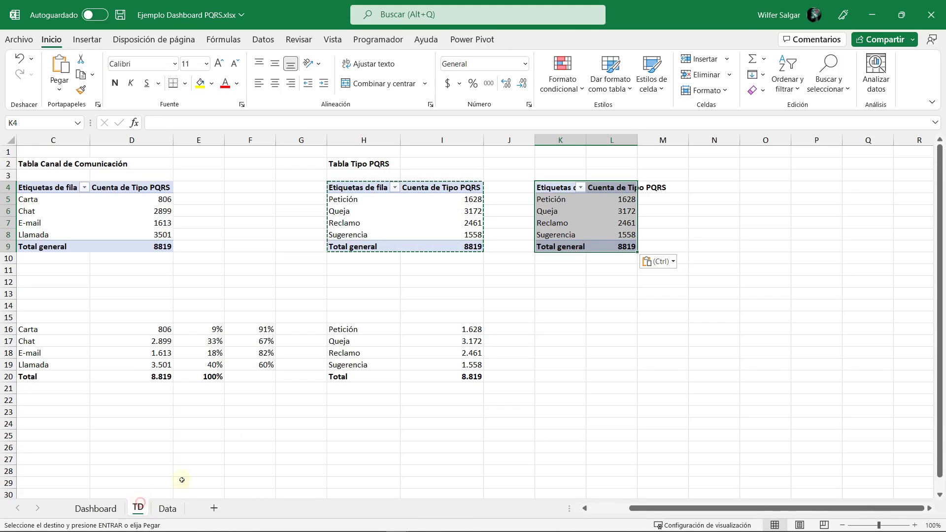
# Step: Make the copied pivot filter by Tipo PQRS = Petición with Mes as rows
pyautogui.click(590, 210)
pyautogui.rightClick(608, 210)
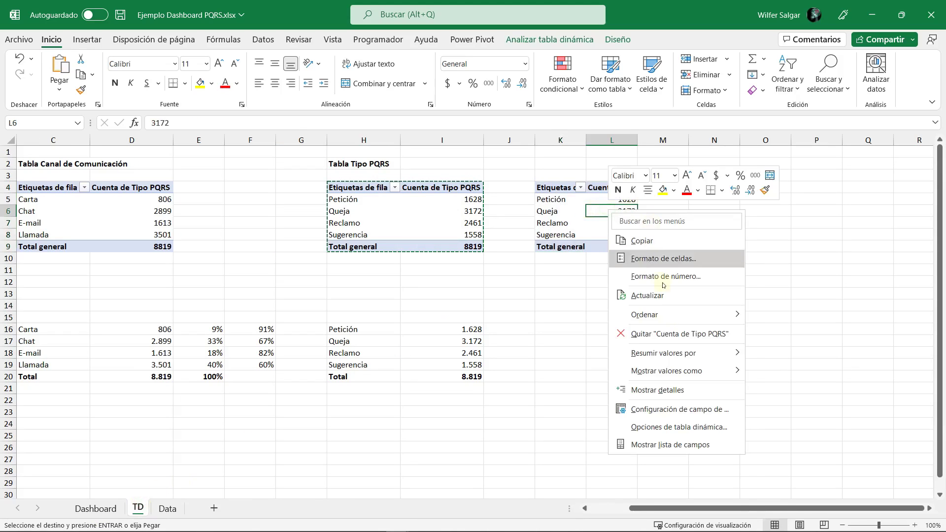
pyautogui.click(660, 448)
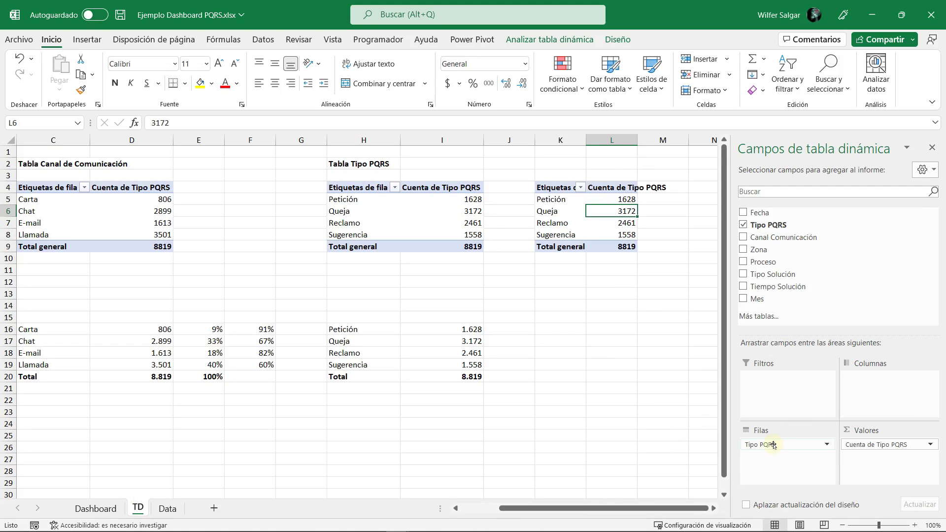
pyautogui.moveTo(772, 444); pyautogui.dragTo(787, 390)
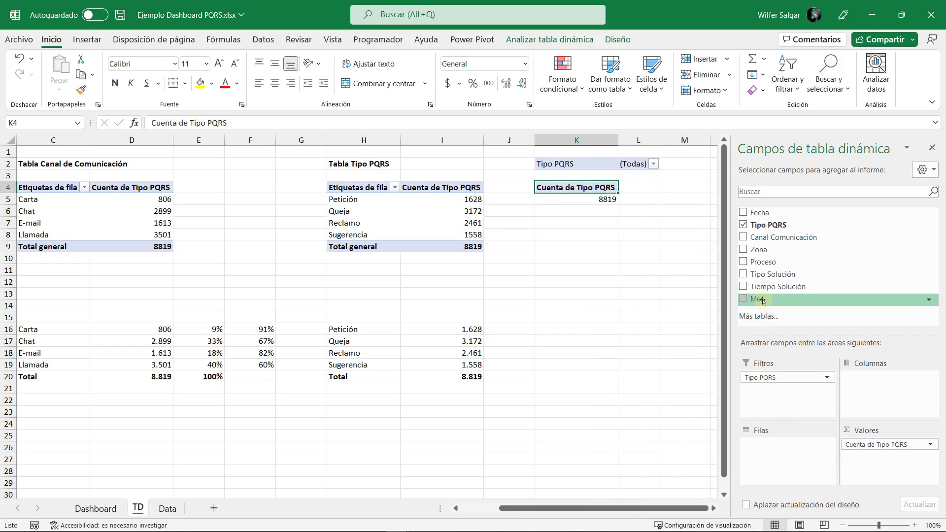
pyautogui.moveTo(762, 301); pyautogui.dragTo(775, 460)
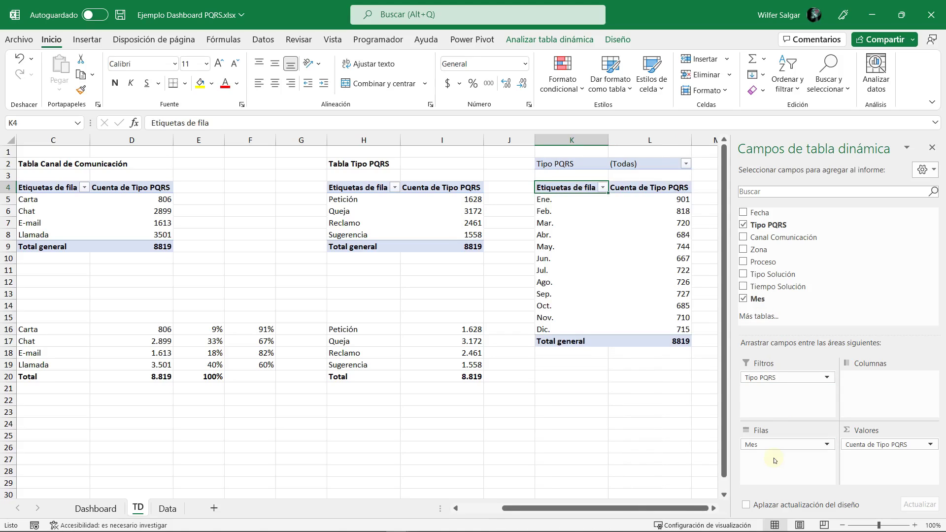
pyautogui.click(685, 164)
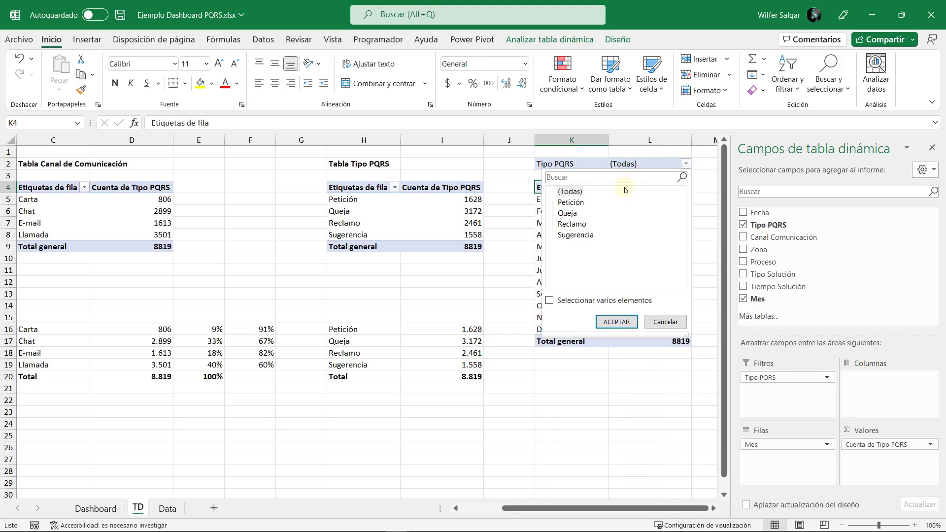
pyautogui.click(579, 205)
pyautogui.click(616, 322)
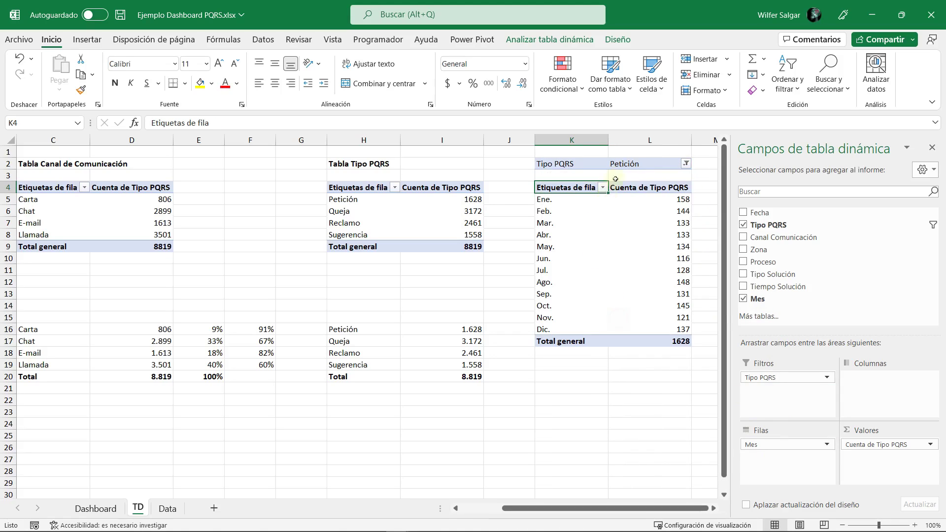
# Step: Move the Petición pivot table two rows lower on the sheet
pyautogui.moveTo(588, 158); pyautogui.dragTo(640, 176)
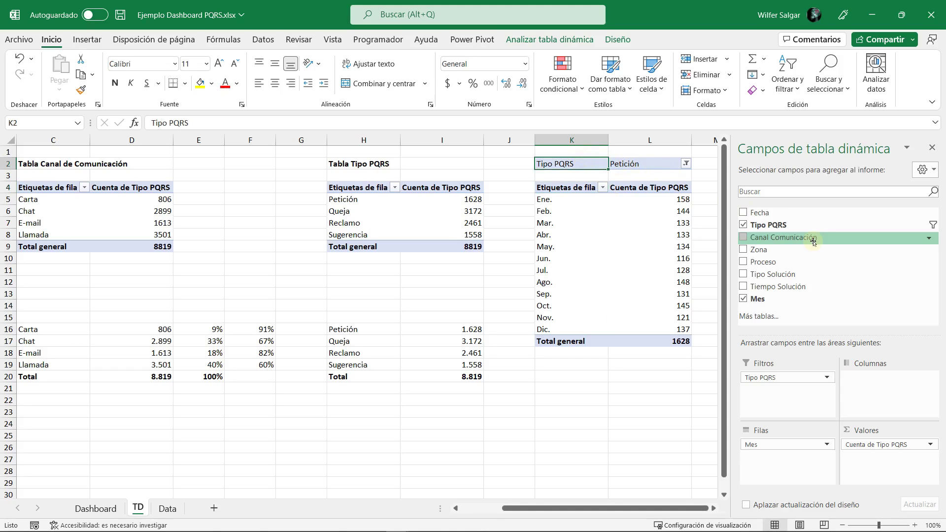
pyautogui.hotkey('shift', 'Down')
pyautogui.hotkey('shift', 'Down')
pyautogui.hotkey('shift', 'Down')
pyautogui.hotkey('shift', 'Down')
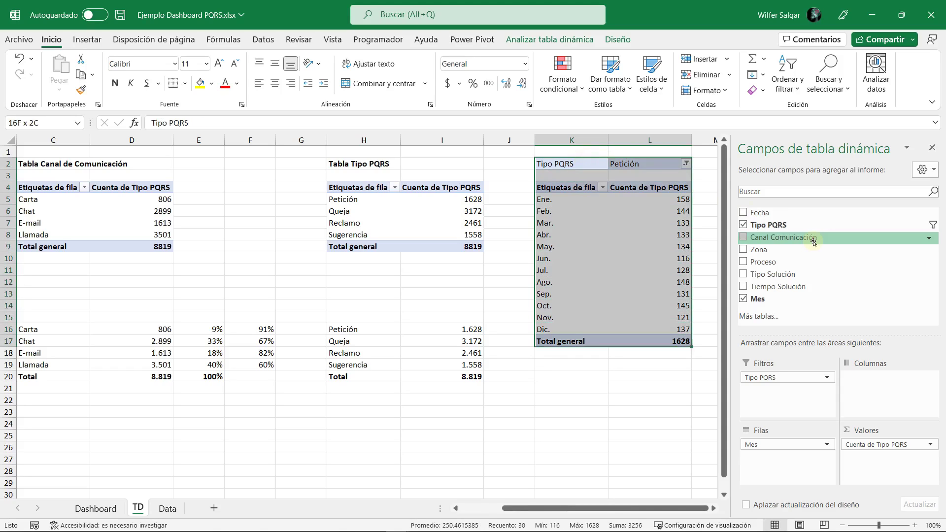
pyautogui.hotkey('ctrl', 'c')
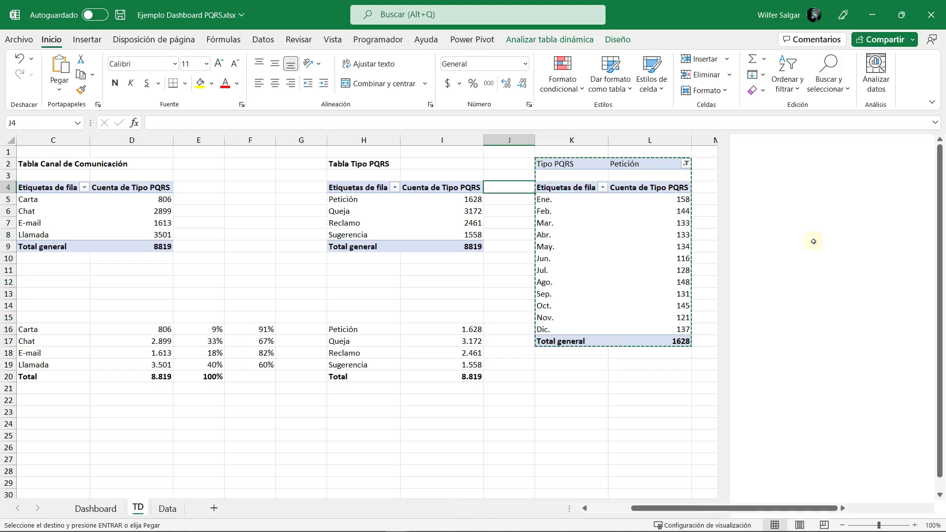
pyautogui.press('Left')
pyautogui.press('Left')
pyautogui.press('Down')
pyautogui.press('Down')
pyautogui.press('Right')
pyautogui.press('Right')
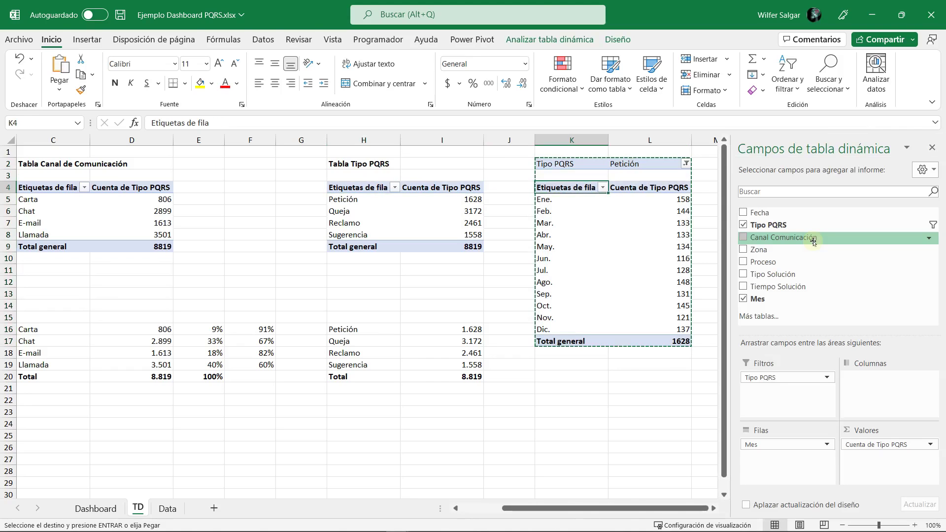
pyautogui.hotkey('ctrl', 'v')
pyautogui.press('Up')
pyautogui.press('Up')
# Step: Title cell K2 'Tabla Petición' by adapting the Tabla Tipo PQRS heading
pyautogui.press('Left')
pyautogui.press('Left')
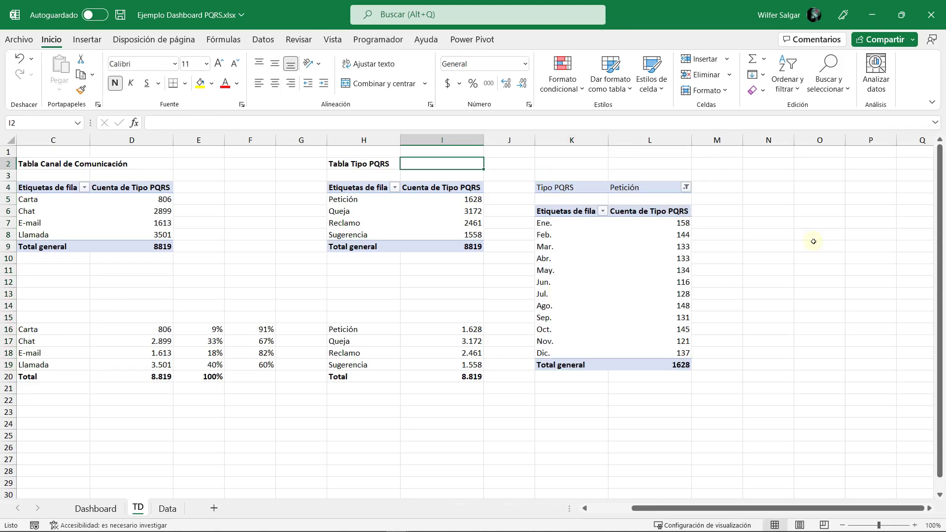
pyautogui.press('Left')
pyautogui.hotkey('ctrl', 'c')
pyautogui.press('Right')
pyautogui.press('Right')
pyautogui.press('Right')
pyautogui.hotkey('ctrl', 'v')
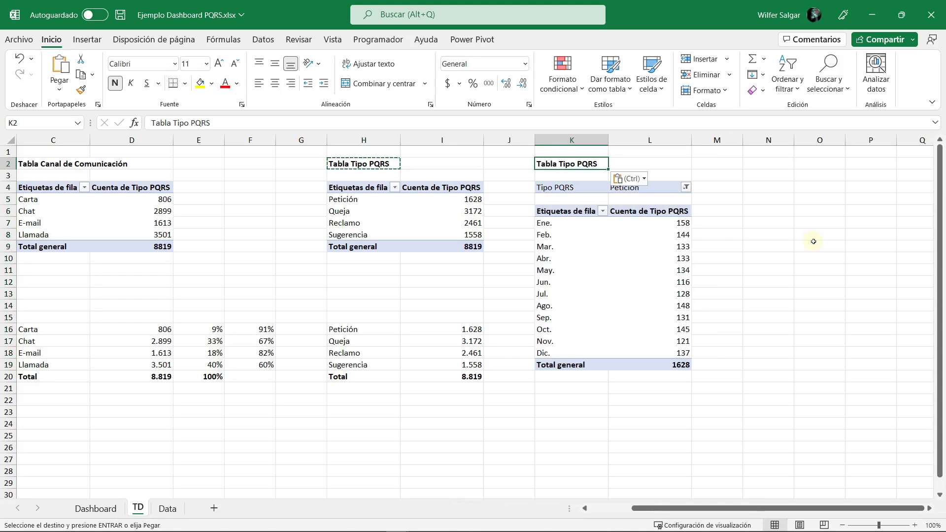
pyautogui.press('F2')
pyautogui.hotkey('ctrl', 'shift', 'Left')
pyautogui.hotkey('ctrl', 'shift', 'Left')
pyautogui.write('Petición')
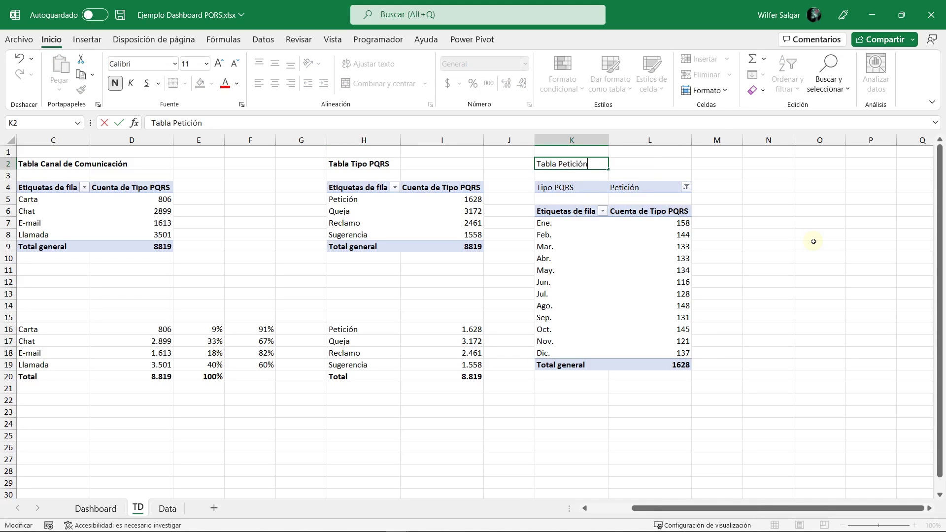
pyautogui.press('Return')
# Step: Rename the Petición pivot table to TD_Peticion
pyautogui.click(638, 226)
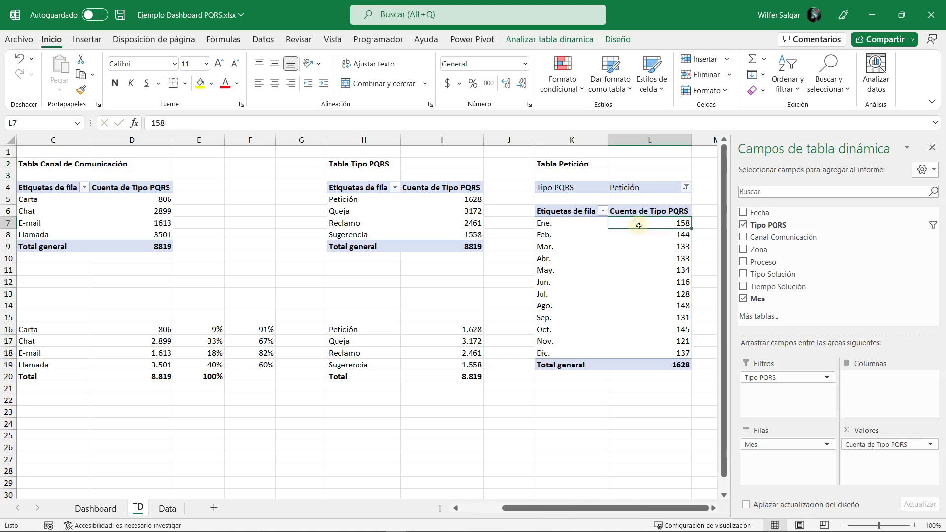
pyautogui.click(549, 40)
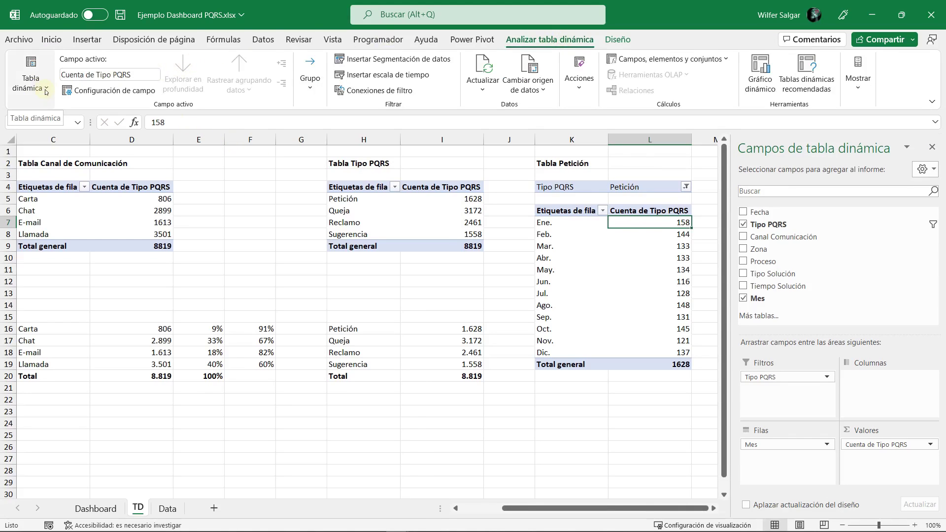
pyautogui.click(46, 91)
pyautogui.click(81, 131)
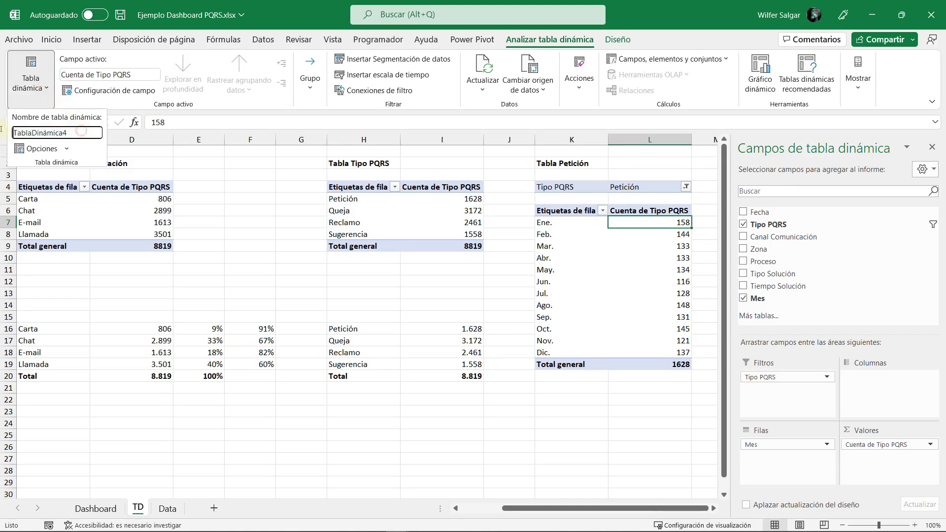
pyautogui.moveTo(79, 132); pyautogui.dragTo(14, 132)
pyautogui.write('TD')
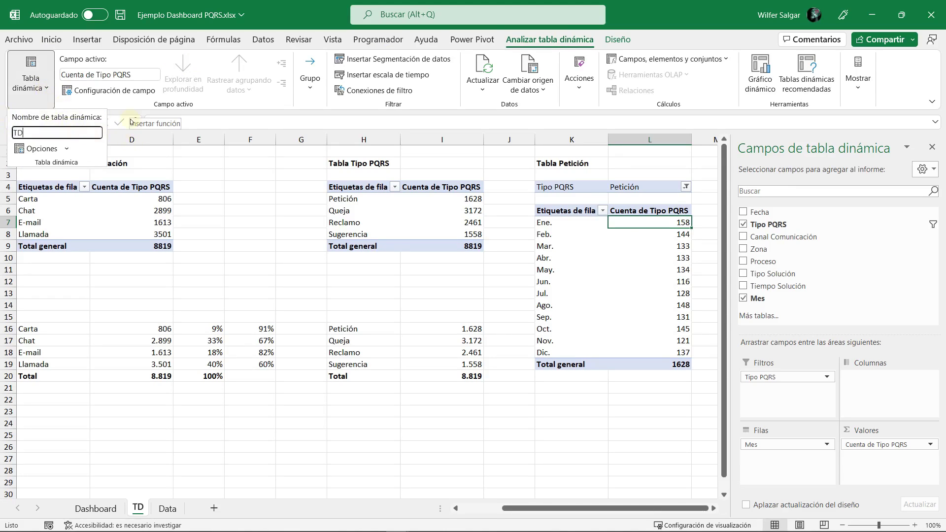
pyautogui.write('cion')
pyautogui.press('Return')
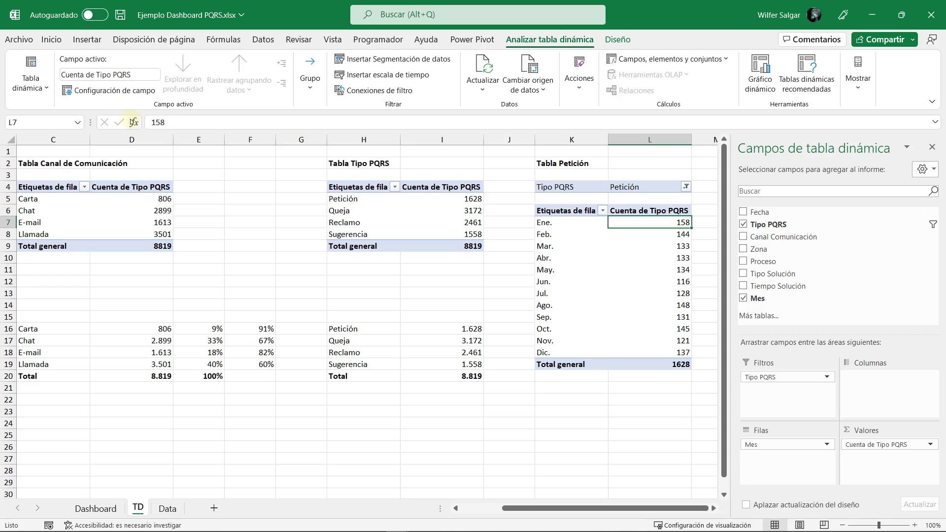
pyautogui.click(675, 259)
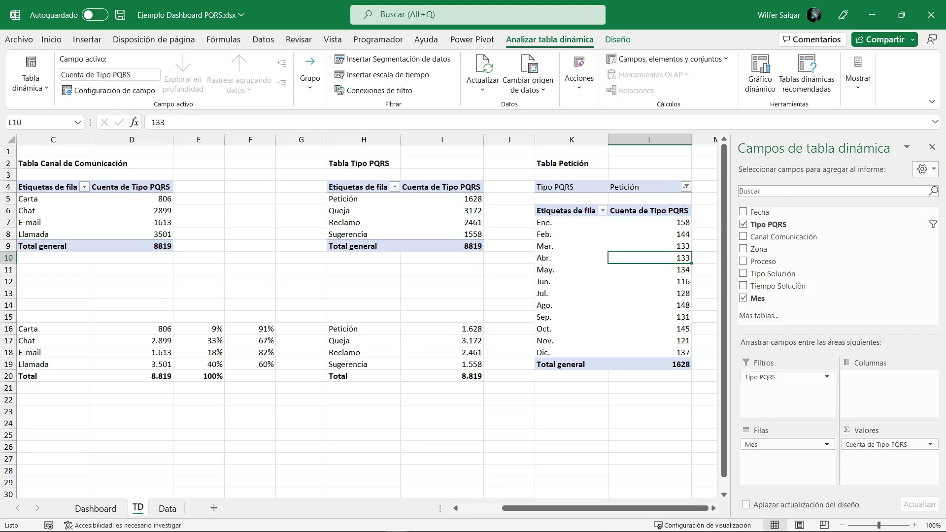
pyautogui.click(931, 148)
# Step: Disconnect the Zona slicer from the TD_Peticion pivot in its report connections
pyautogui.click(95, 509)
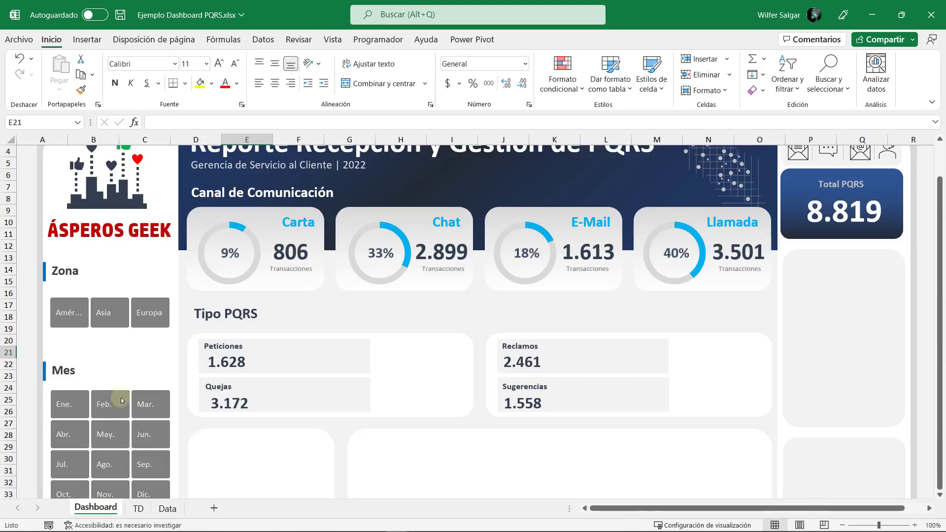
pyautogui.click(138, 292)
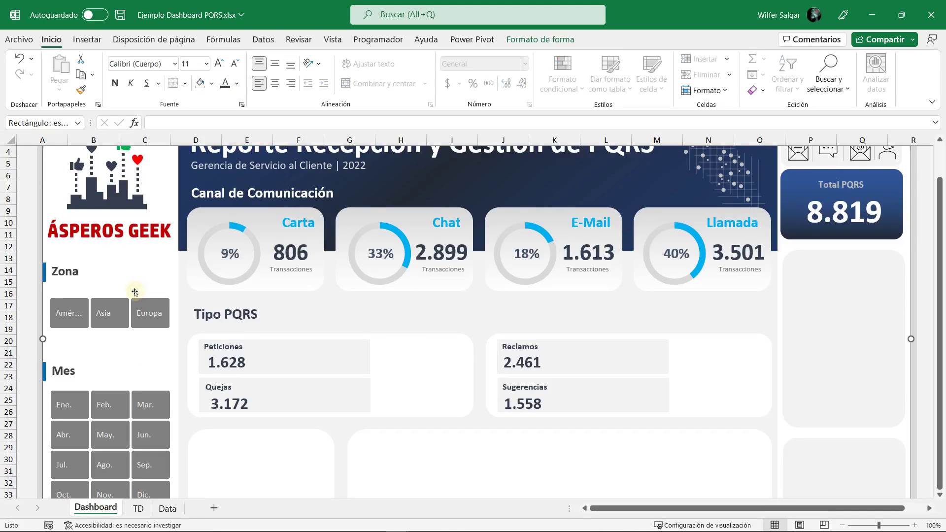
pyautogui.click(134, 294)
pyautogui.rightClick(137, 295)
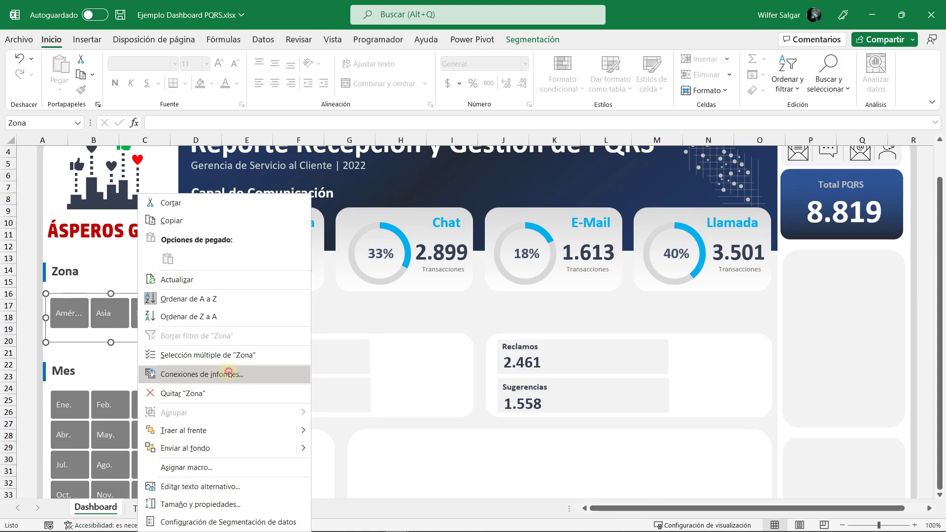
pyautogui.click(225, 374)
pyautogui.moveTo(224, 334); pyautogui.dragTo(331, 259)
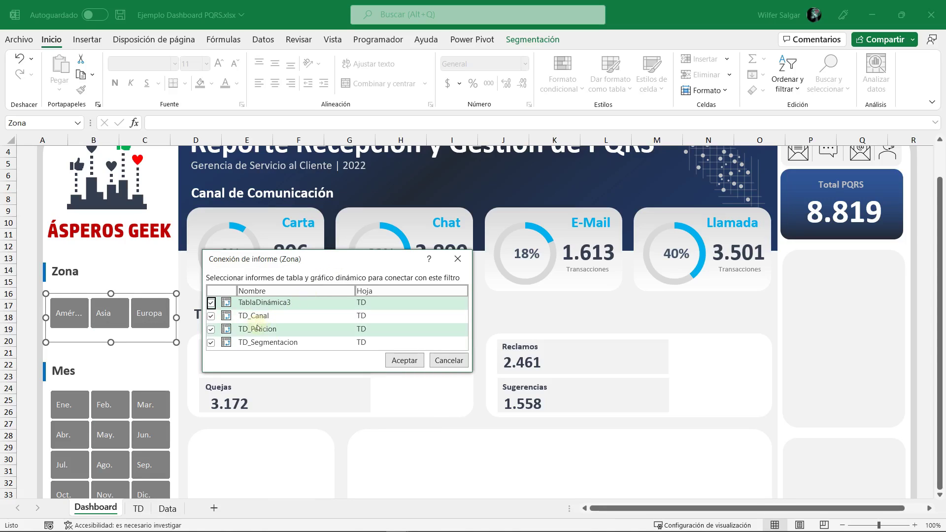
pyautogui.click(212, 329)
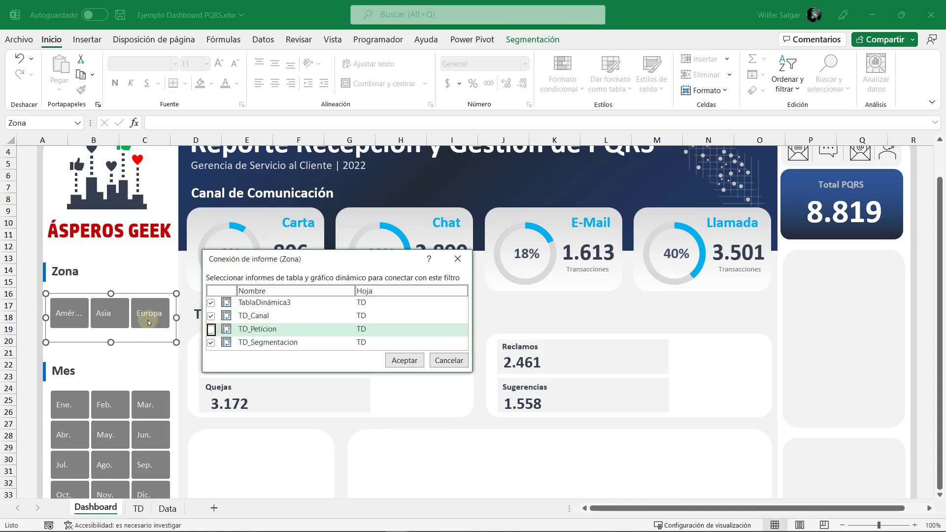
pyautogui.click(137, 320)
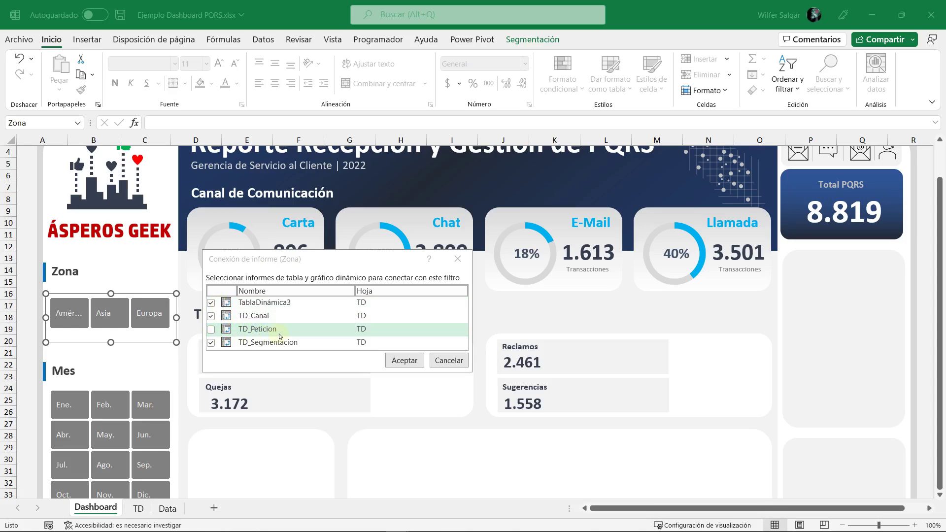
pyautogui.click(280, 335)
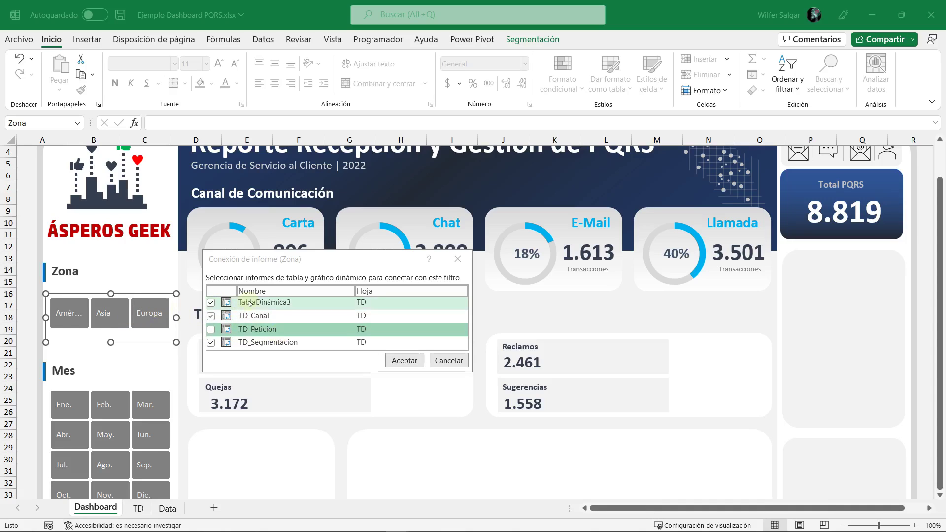
pyautogui.click(403, 360)
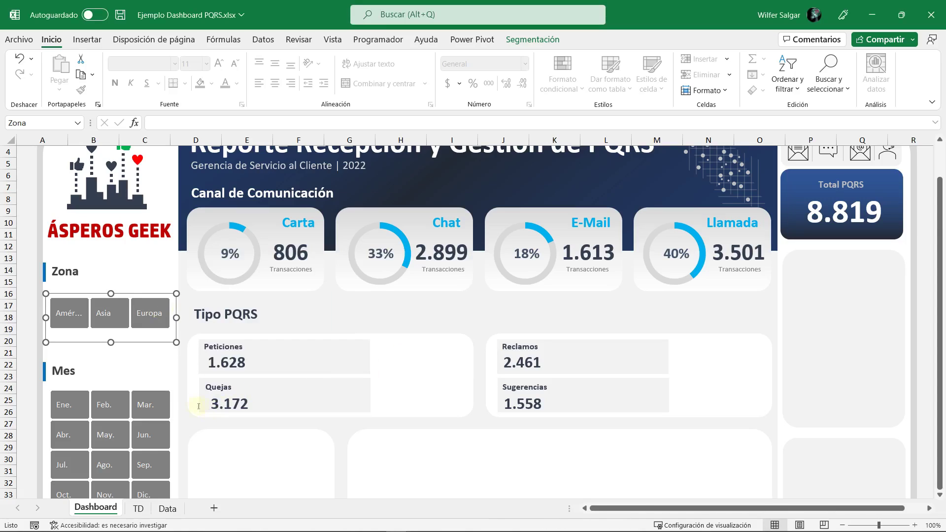
# Step: Disconnect the Mes slicer from TD_Peticion too, then go to the TD sheet
pyautogui.click(148, 376)
pyautogui.click(150, 387)
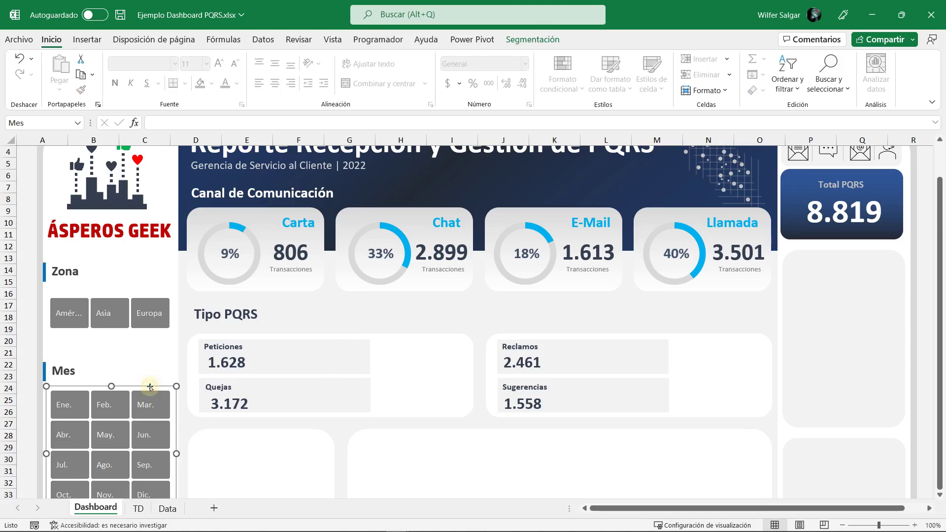
pyautogui.rightClick(150, 387)
pyautogui.click(197, 232)
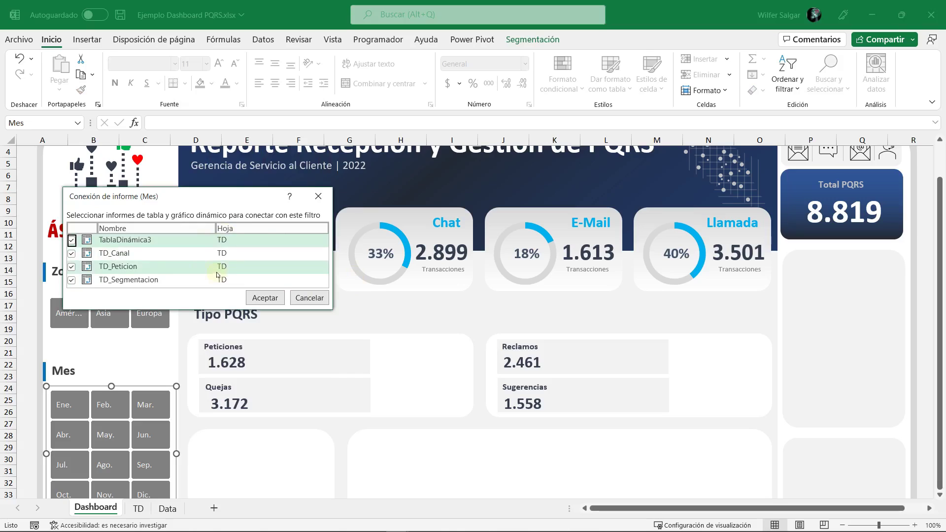
pyautogui.click(217, 268)
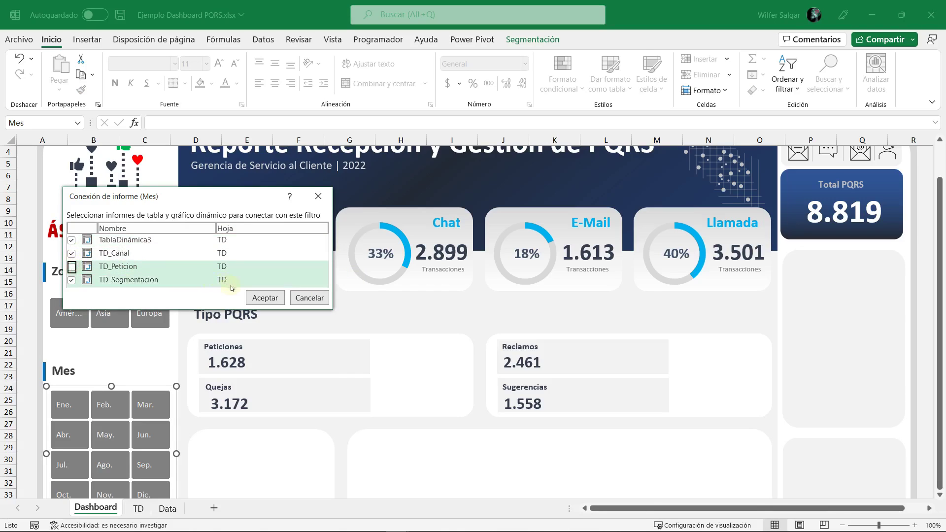
pyautogui.click(249, 300)
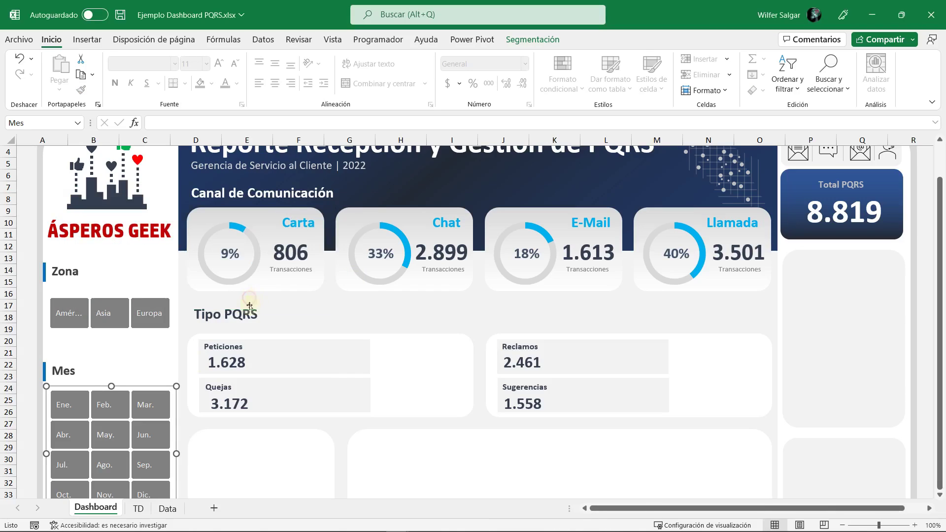
pyautogui.click(139, 509)
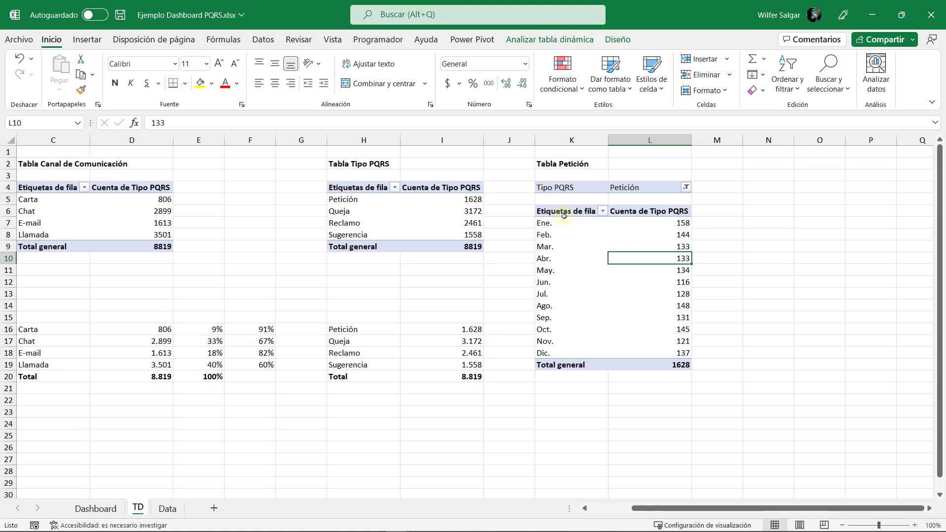
# Step: Insert a line chart from the Tabla Petición pivot and move it onto the Dashboard sheet
pyautogui.click(563, 217)
pyautogui.click(560, 224)
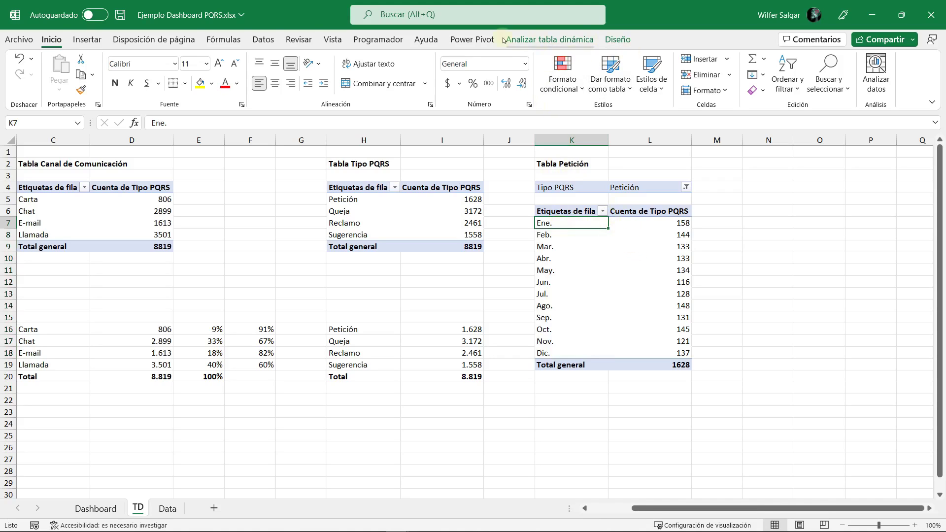
pyautogui.click(99, 42)
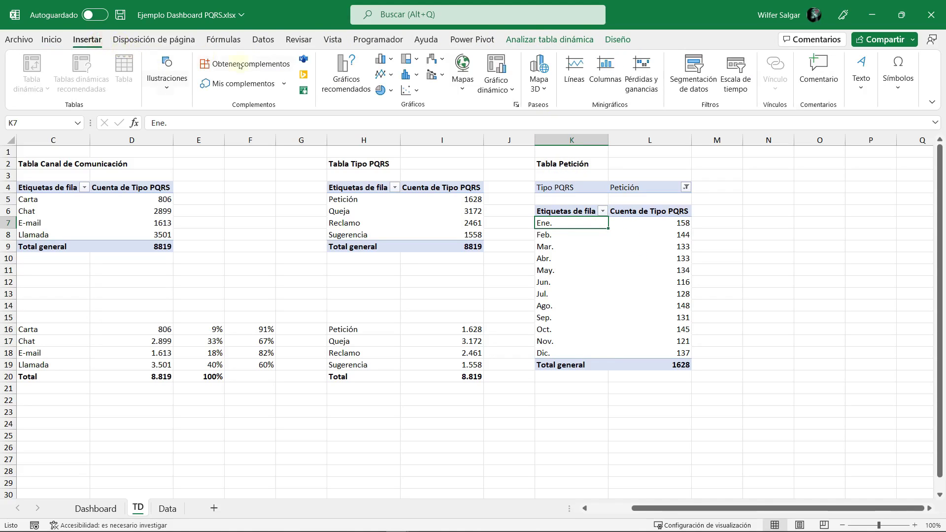
pyautogui.click(390, 74)
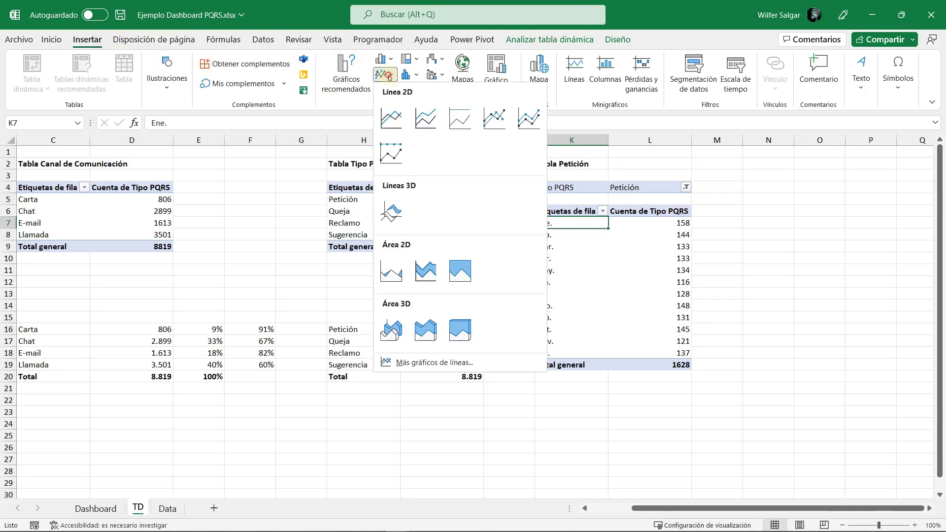
pyautogui.click(389, 120)
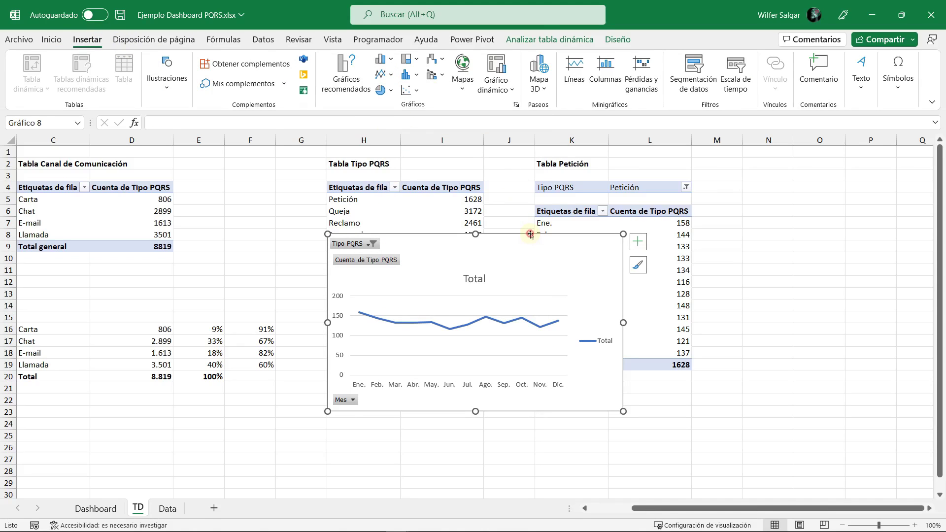
pyautogui.hotkey('ctrl', 'x')
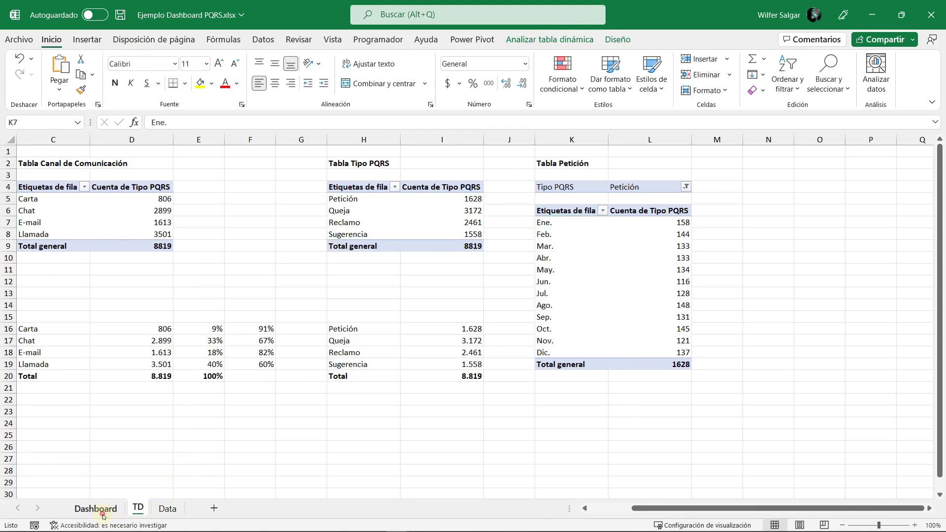
pyautogui.click(96, 509)
pyautogui.hotkey('ctrl', 'v')
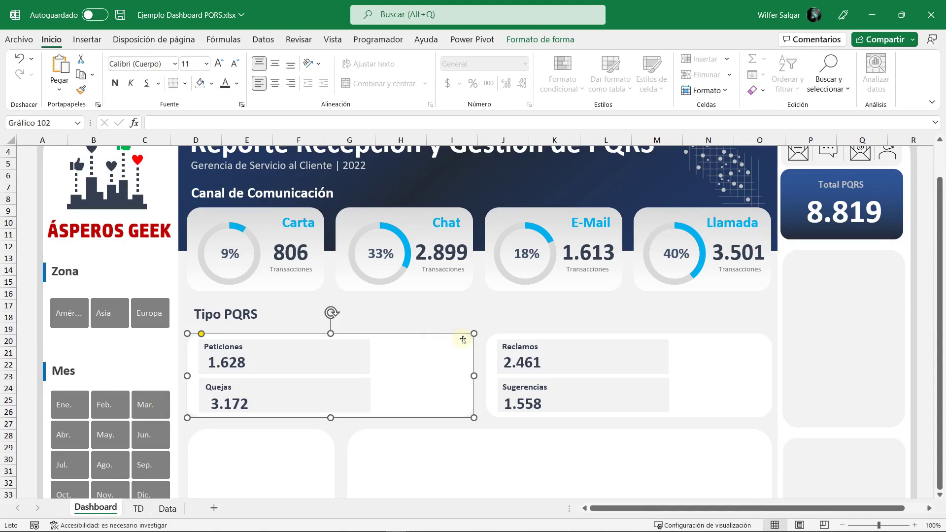
pyautogui.scroll(-4, 469, 245)
pyautogui.scroll(3, 469, 245)
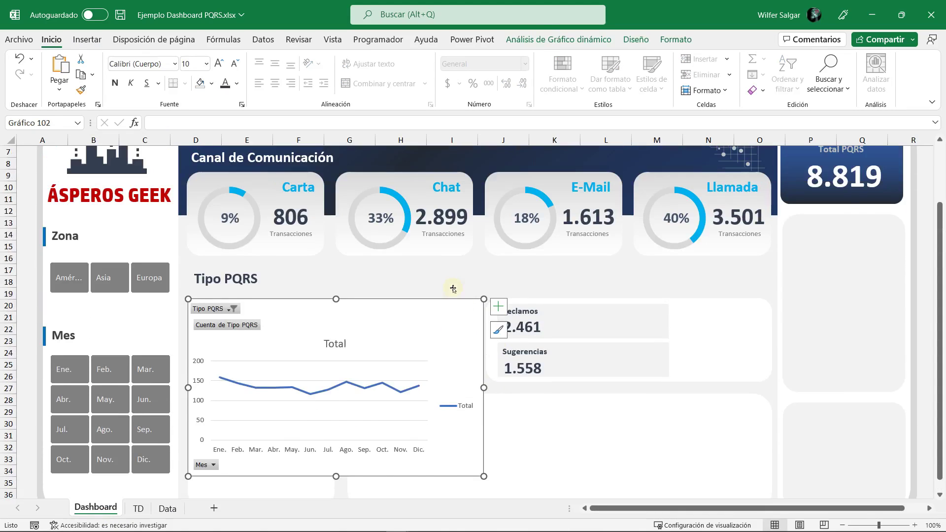
# Step: Select Asia in the Zona slicer and cycle through months, ending on March (165 total PQRS)
pyautogui.click(106, 279)
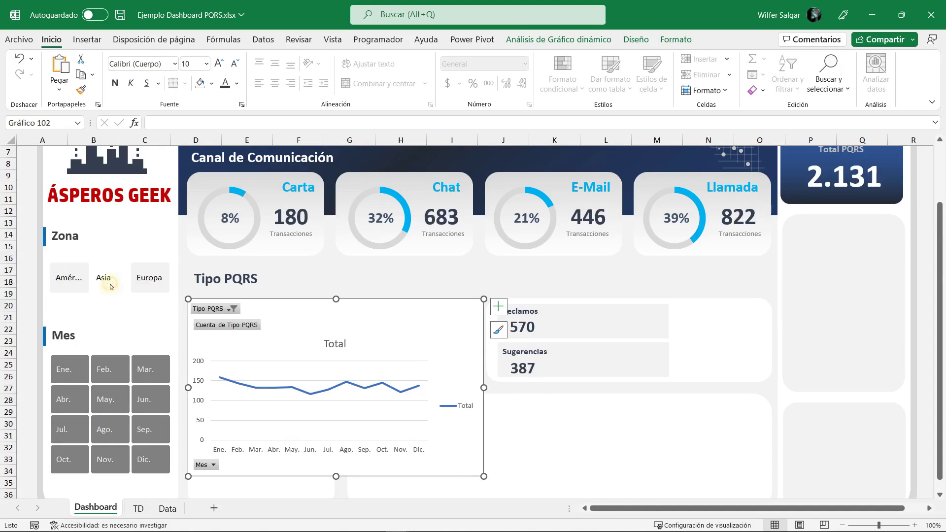
pyautogui.click(141, 399)
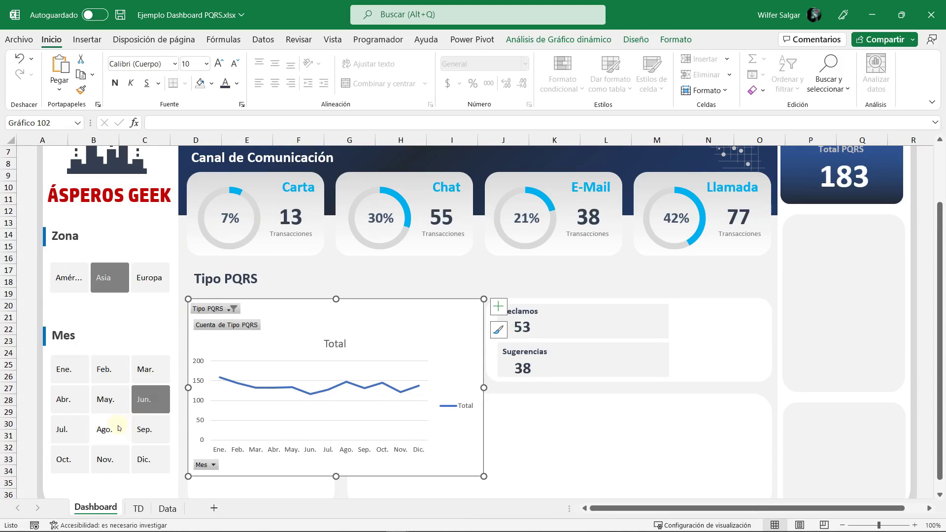
pyautogui.click(64, 434)
pyautogui.click(54, 400)
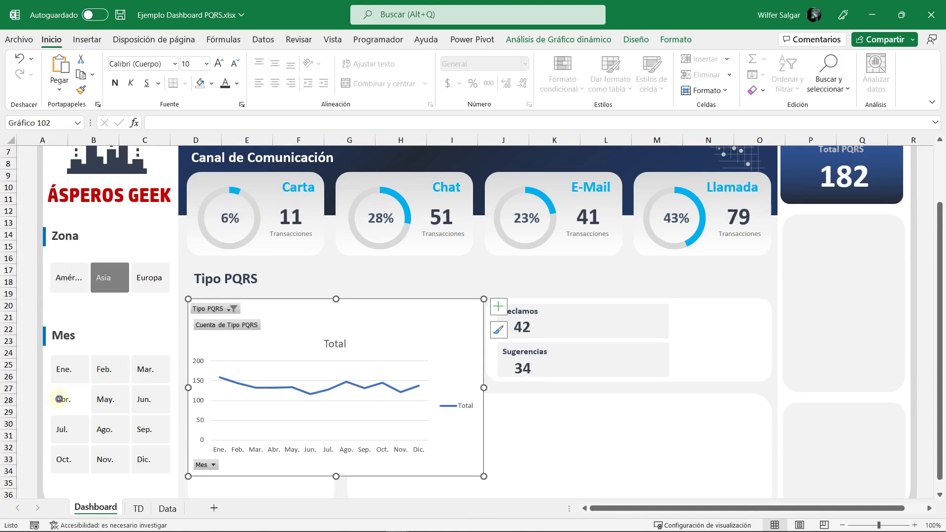
pyautogui.click(64, 369)
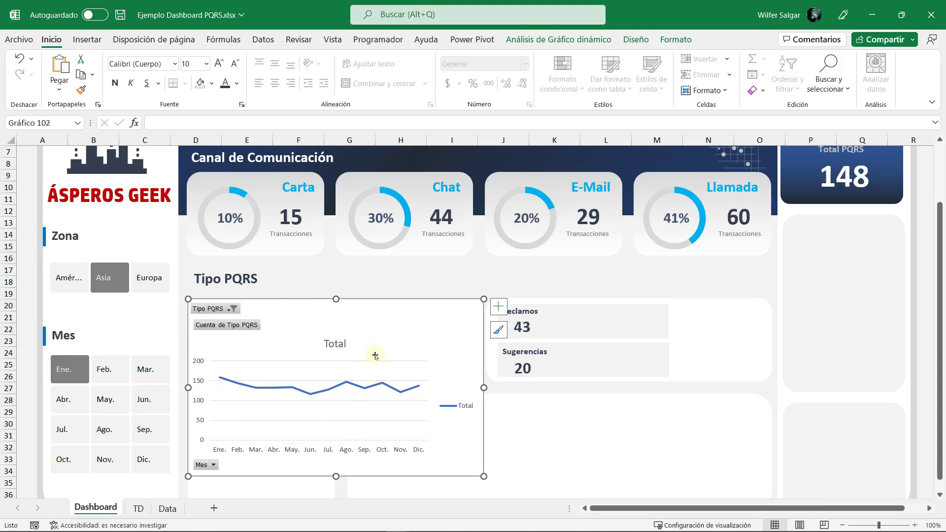
pyautogui.click(144, 399)
pyautogui.click(144, 429)
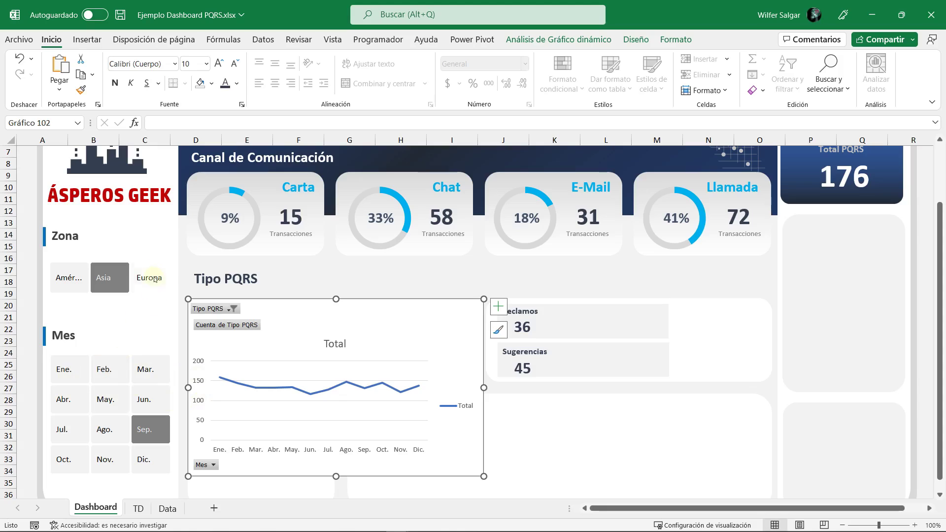
pyautogui.click(105, 369)
pyautogui.click(113, 438)
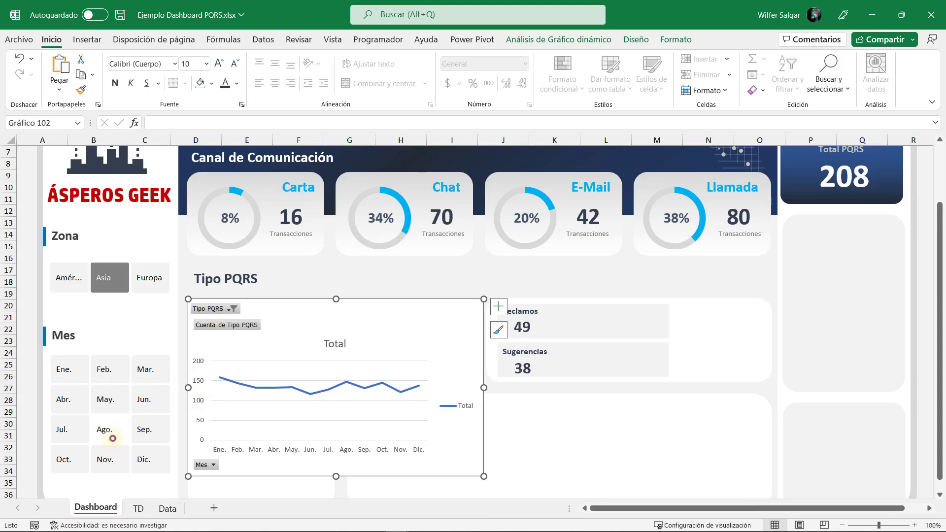
pyautogui.click(105, 458)
pyautogui.click(144, 460)
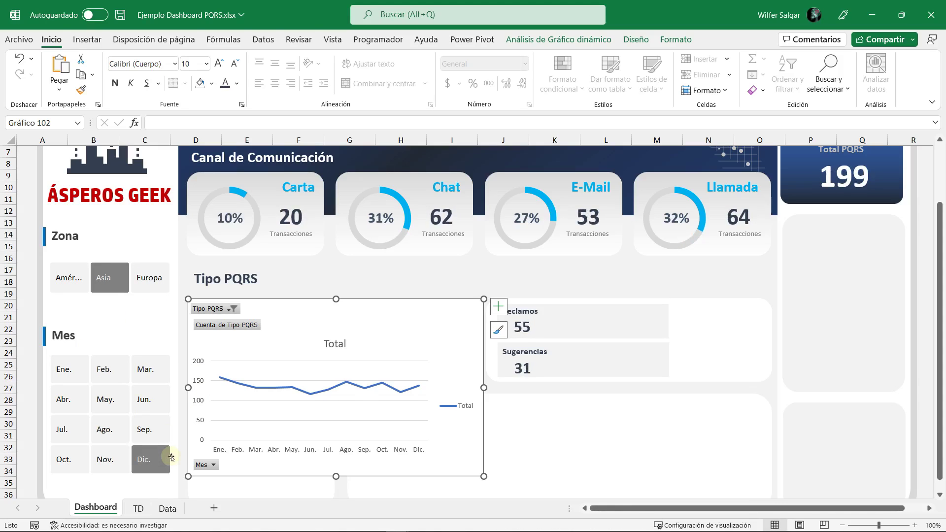
pyautogui.click(150, 369)
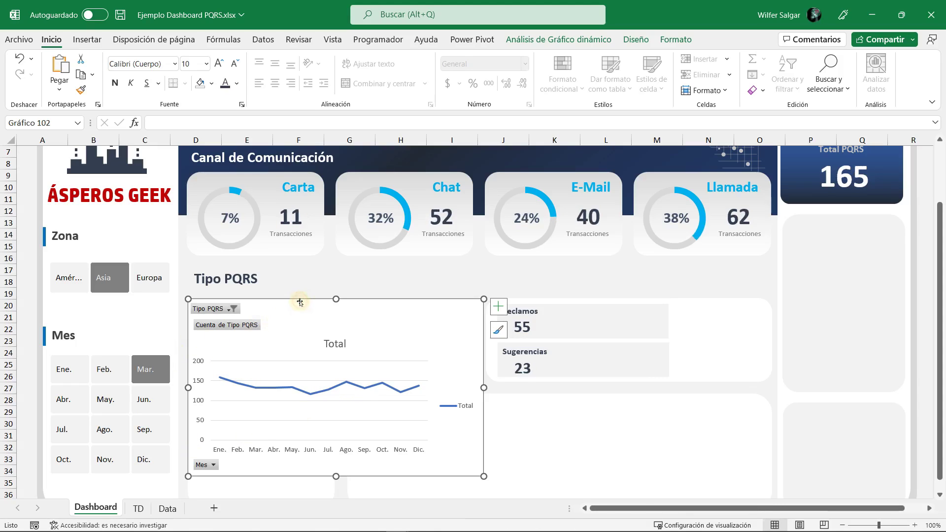
# Step: Move the line chart aside and give it no fill and no outline
pyautogui.moveTo(301, 302); pyautogui.dragTo(402, 288)
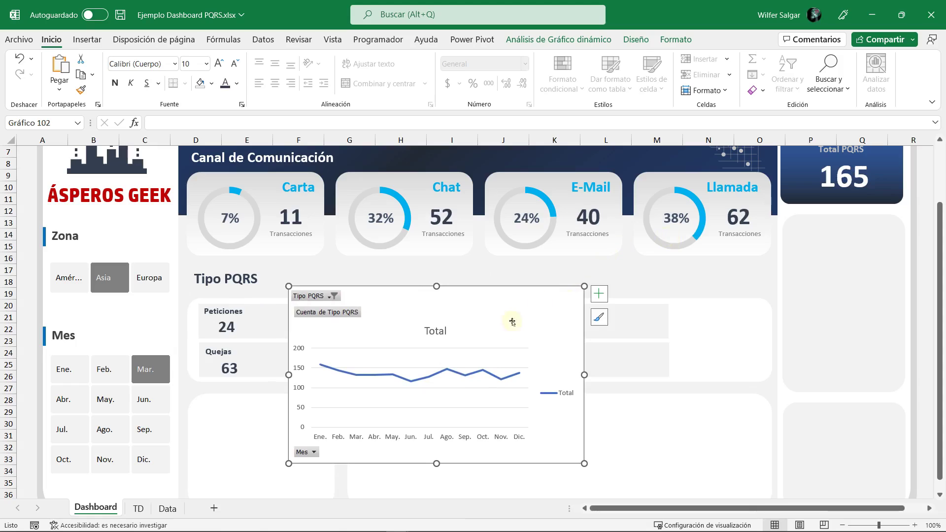
pyautogui.click(671, 42)
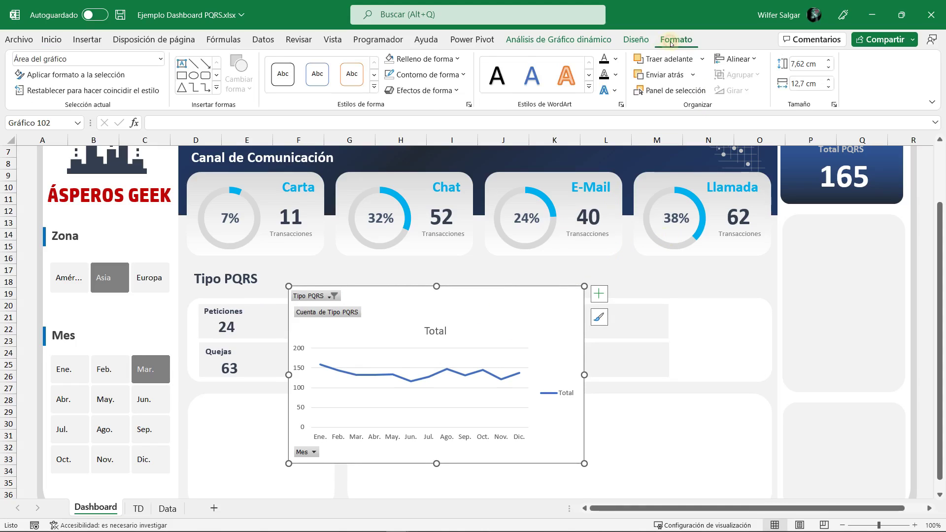
pyautogui.click(424, 59)
pyautogui.click(419, 249)
pyautogui.click(426, 74)
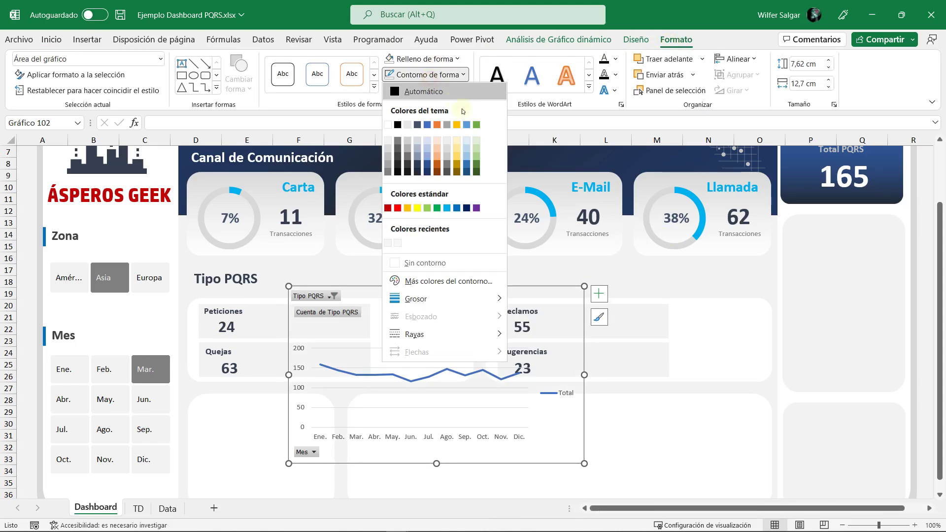
pyautogui.click(446, 261)
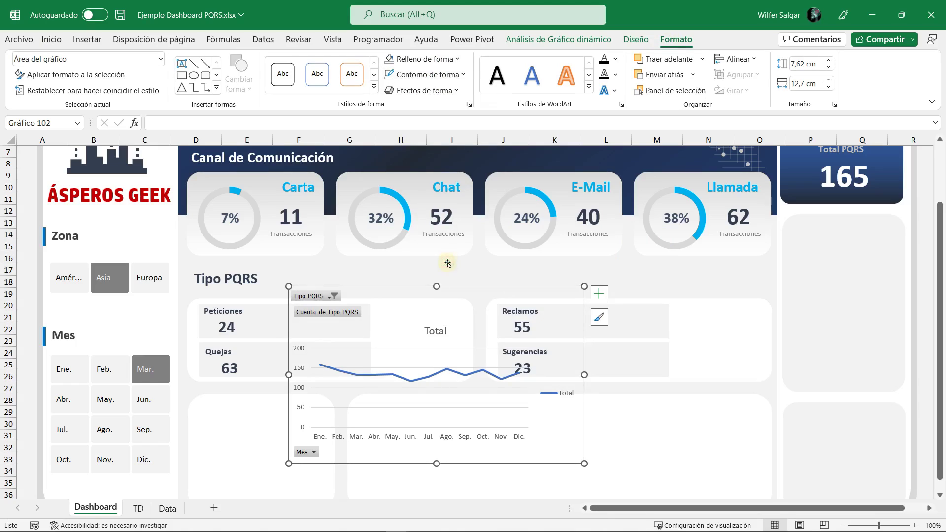
# Step: Hide all the chart's field buttons and delete its legend and gridlines
pyautogui.rightClick(344, 312)
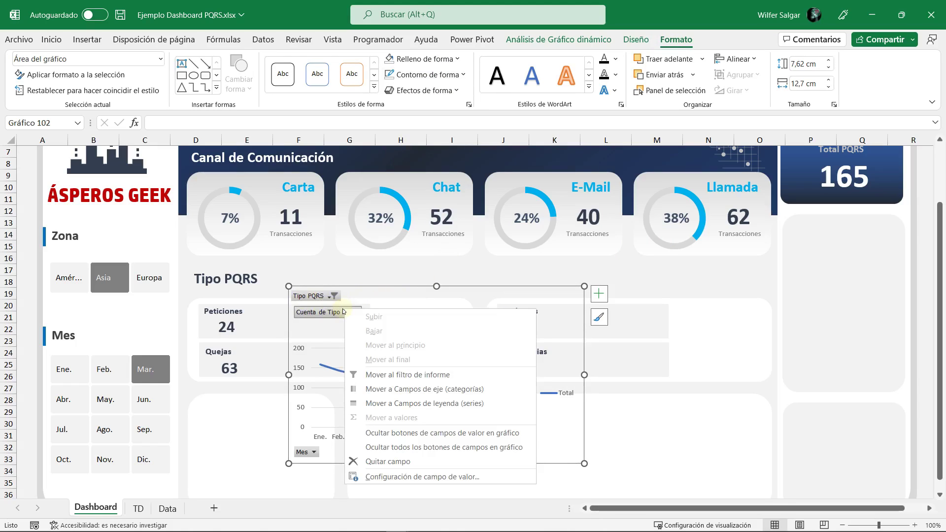
pyautogui.click(476, 451)
pyautogui.click(564, 391)
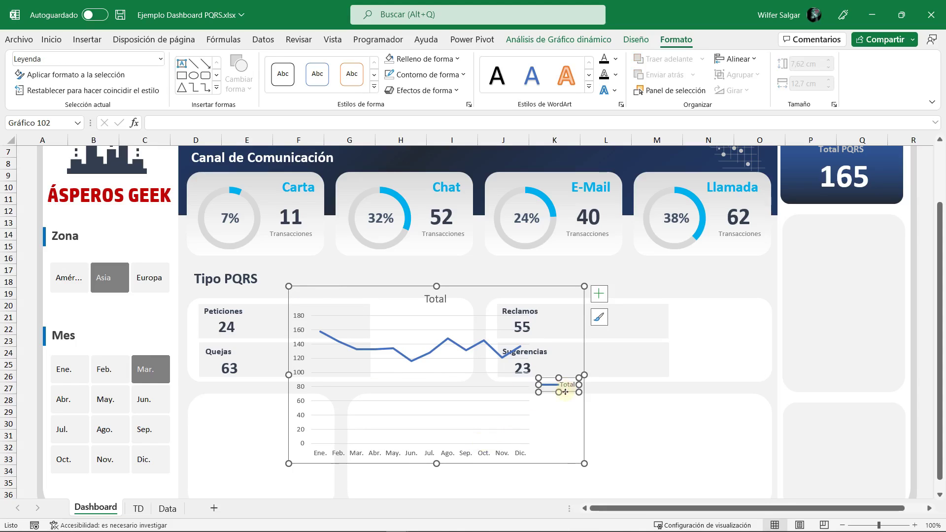
pyautogui.press('Delete')
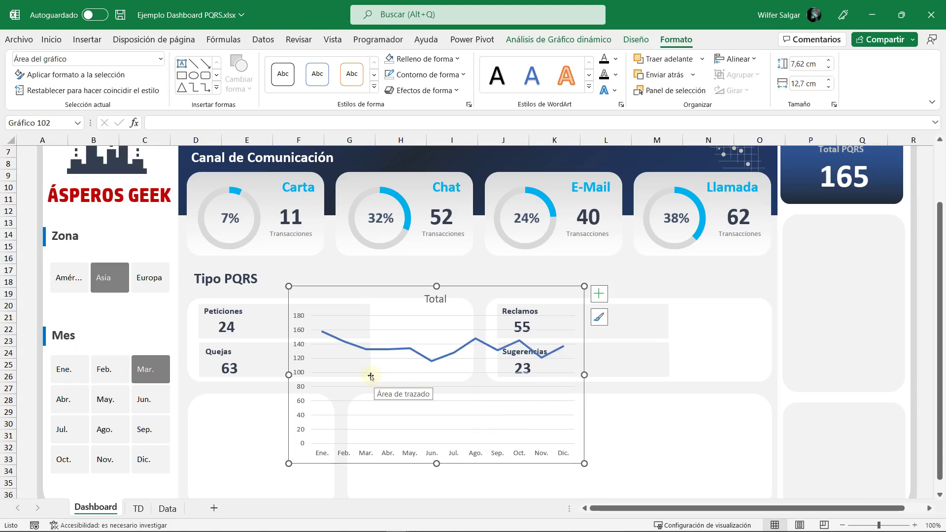
pyautogui.press('Delete')
# Step: Delete the chart's vertical value axis and its Total title
pyautogui.click(302, 347)
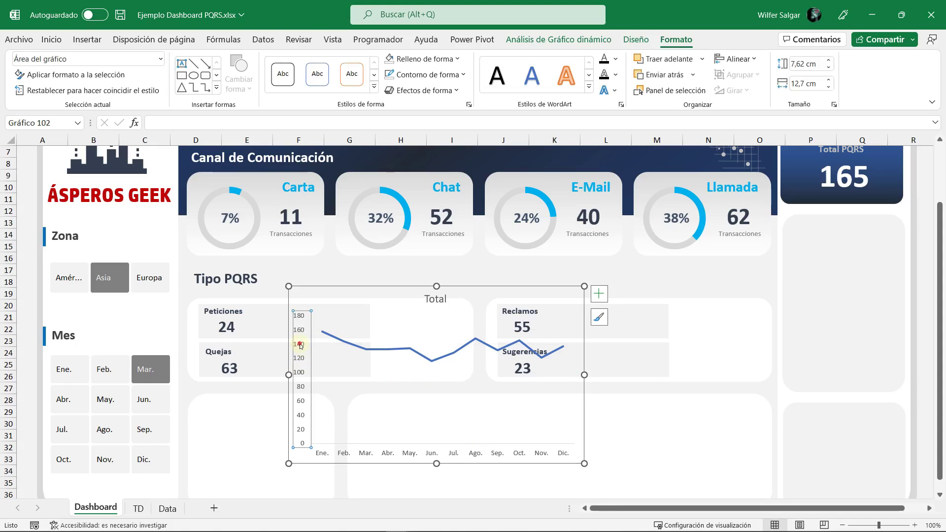
pyautogui.press('Delete')
pyautogui.click(438, 306)
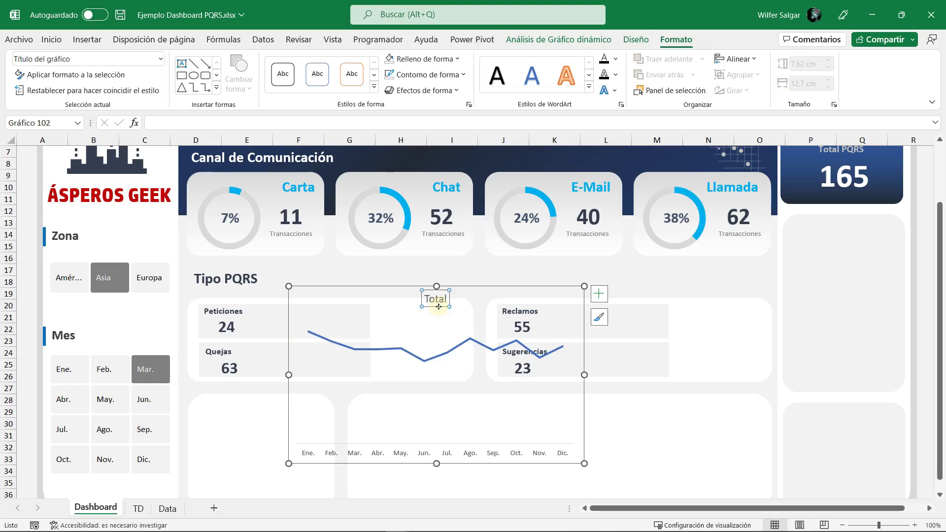
pyautogui.press('Delete')
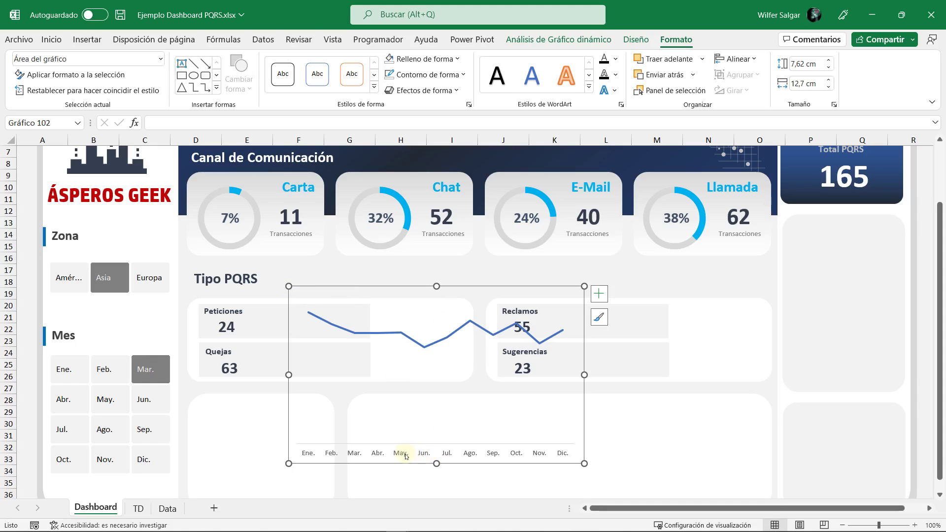
# Step: Rotate the month axis labels 270° to run vertically
pyautogui.doubleClick(423, 456)
pyautogui.click(818, 404)
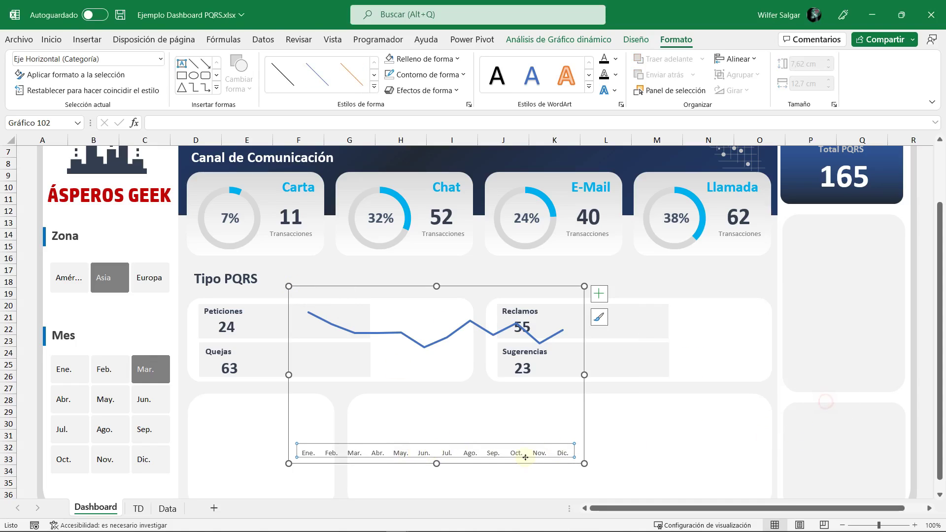
pyautogui.doubleClick(525, 457)
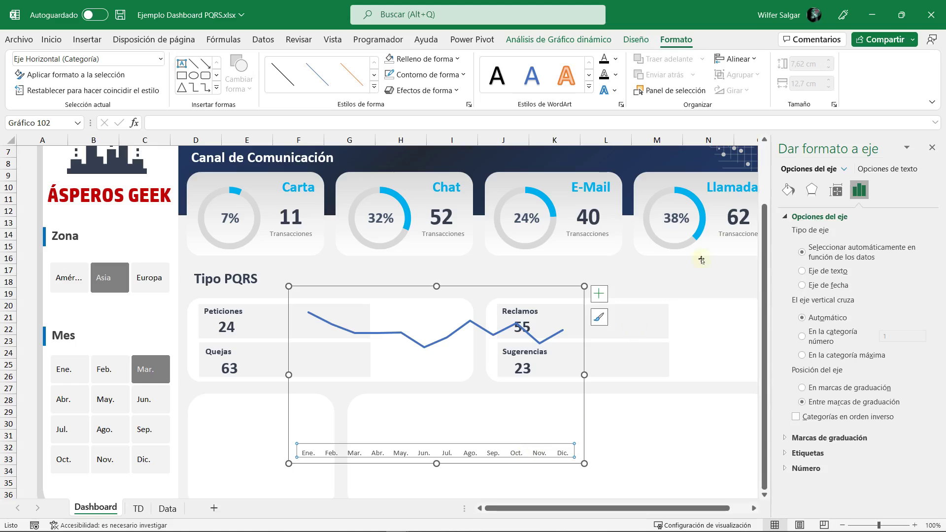
pyautogui.click(836, 190)
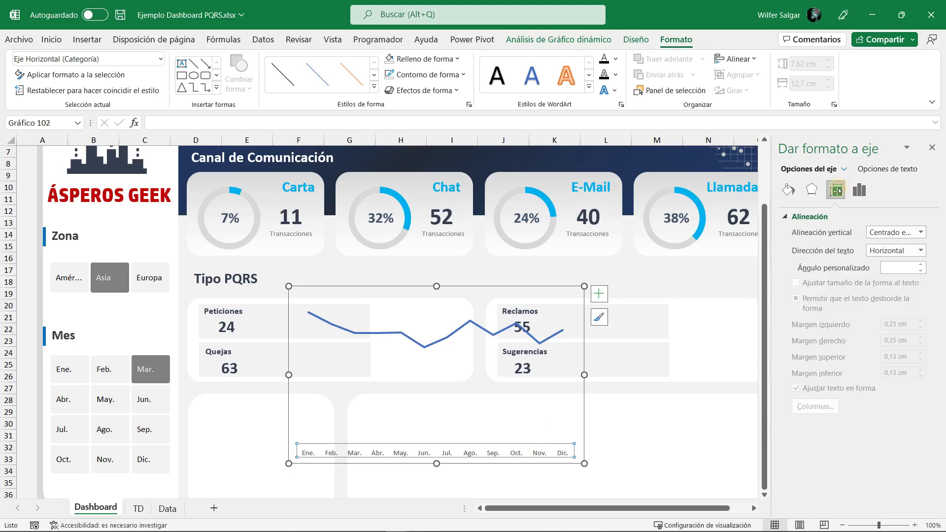
pyautogui.click(921, 251)
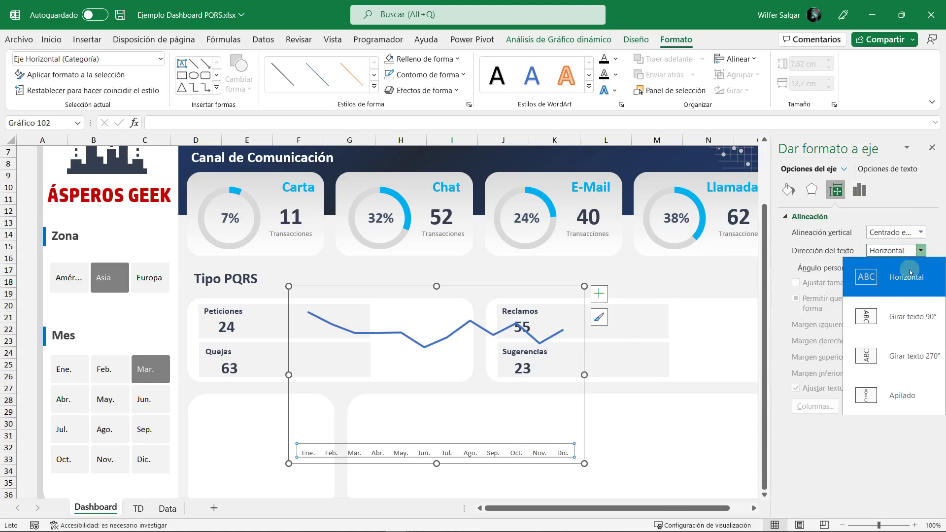
pyautogui.click(929, 366)
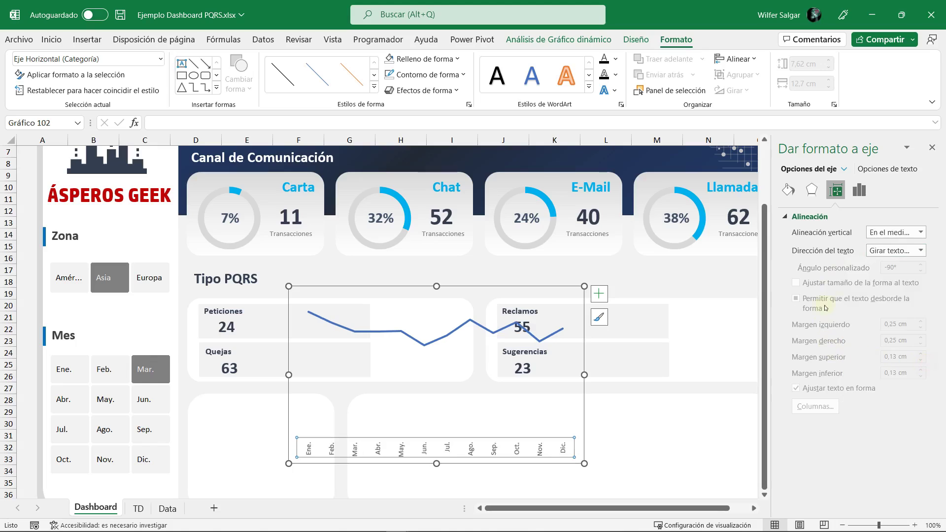
pyautogui.click(932, 147)
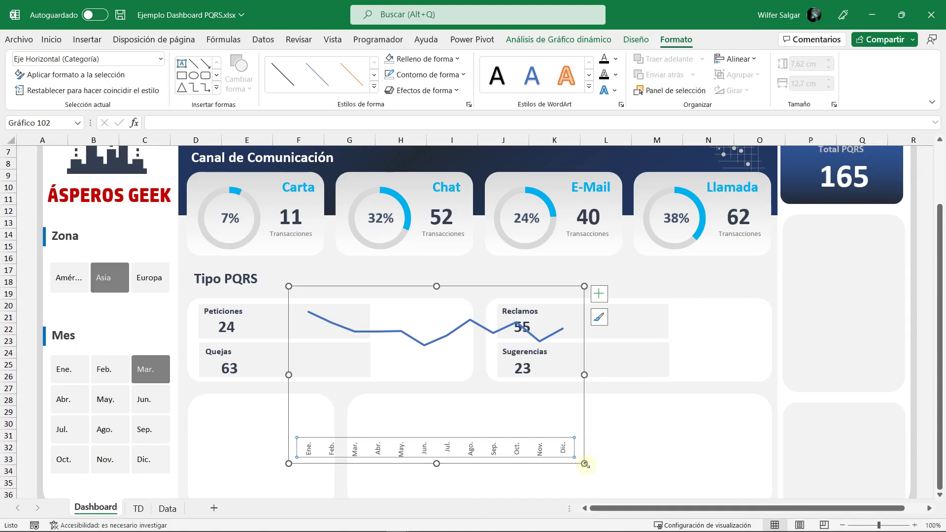
# Step: Shrink the chart to card size and set the month labels to font size 6
pyautogui.moveTo(587, 464)
pyautogui.mouseDown()
pyautogui.moveTo(447, 372)
pyautogui.moveTo(375, 342)
pyautogui.mouseUp()
pyautogui.click(331, 328)
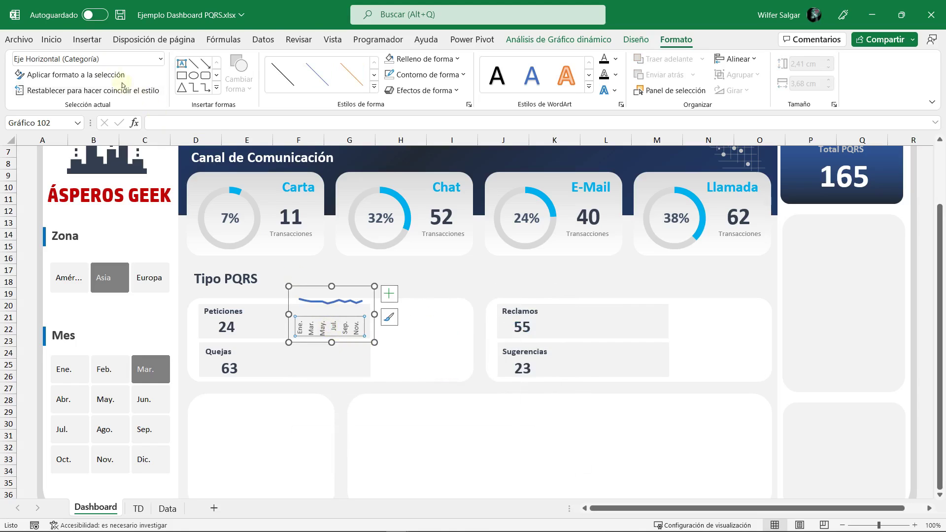
pyautogui.click(51, 39)
pyautogui.click(236, 64)
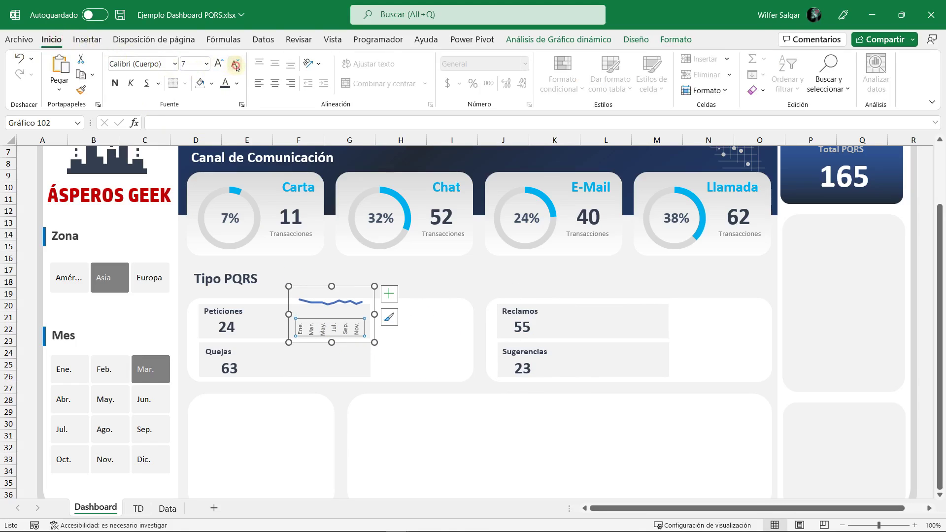
pyautogui.click(236, 65)
# Step: Fit the mini chart inside the Peticiones card beside the 24 count
pyautogui.click(289, 308)
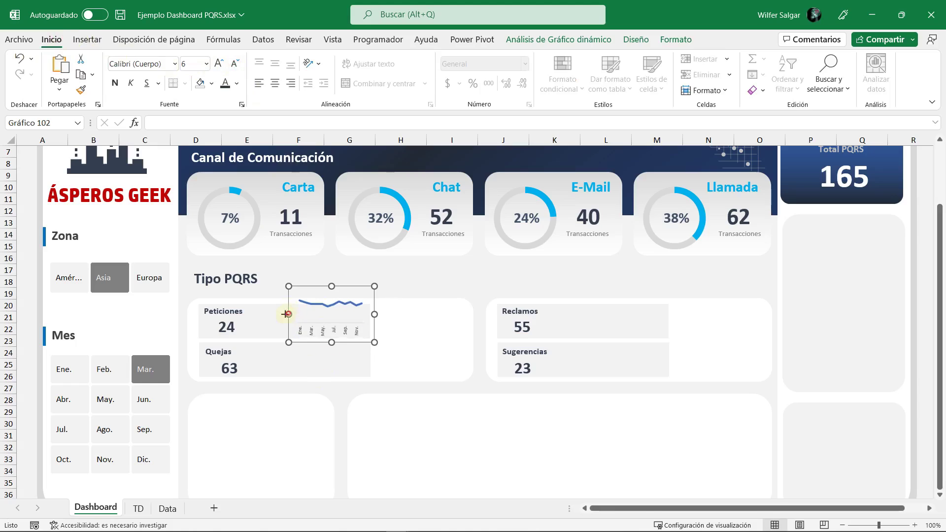
pyautogui.moveTo(289, 314); pyautogui.dragTo(253, 314)
pyautogui.moveTo(318, 288); pyautogui.dragTo(312, 309)
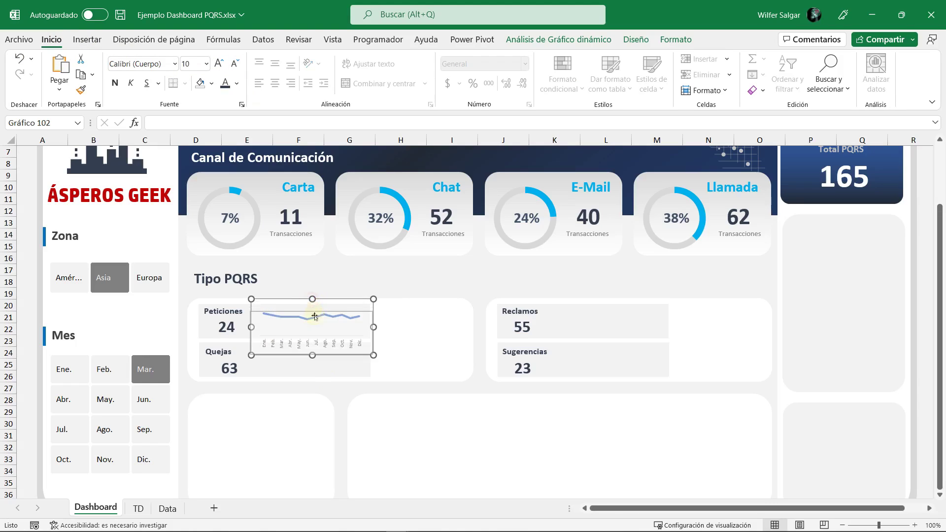
pyautogui.moveTo(313, 355); pyautogui.dragTo(327, 343)
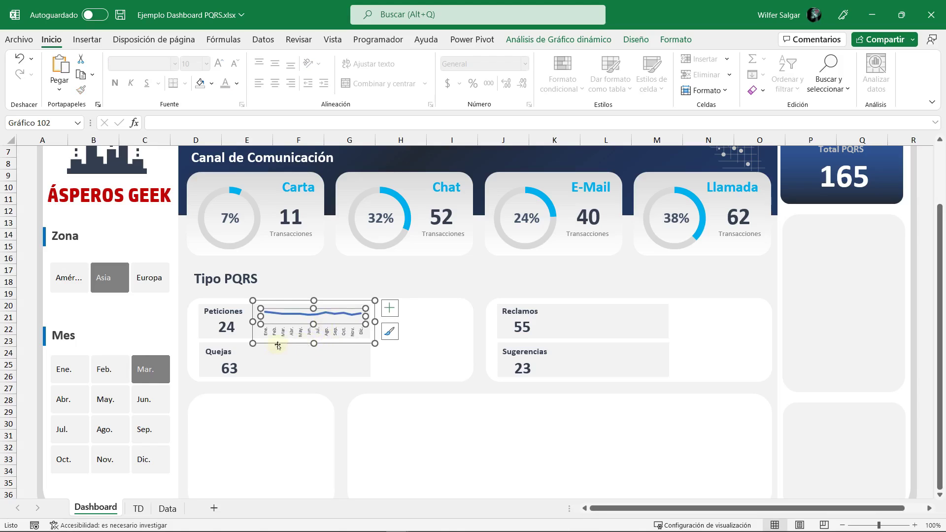
pyautogui.moveTo(339, 343); pyautogui.dragTo(336, 340)
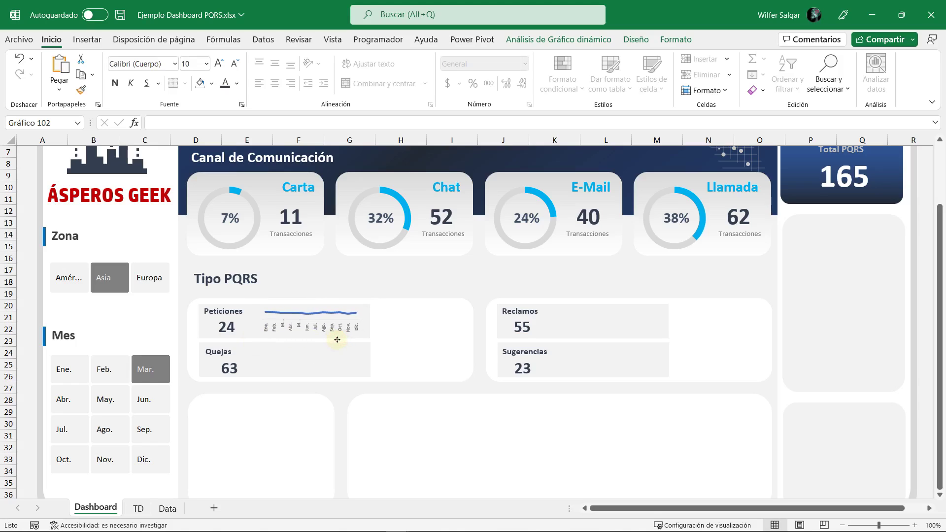
pyautogui.moveTo(337, 339); pyautogui.dragTo(337, 339)
# Step: Make the chart's data line a solid 1,5 pt line
pyautogui.click(328, 314)
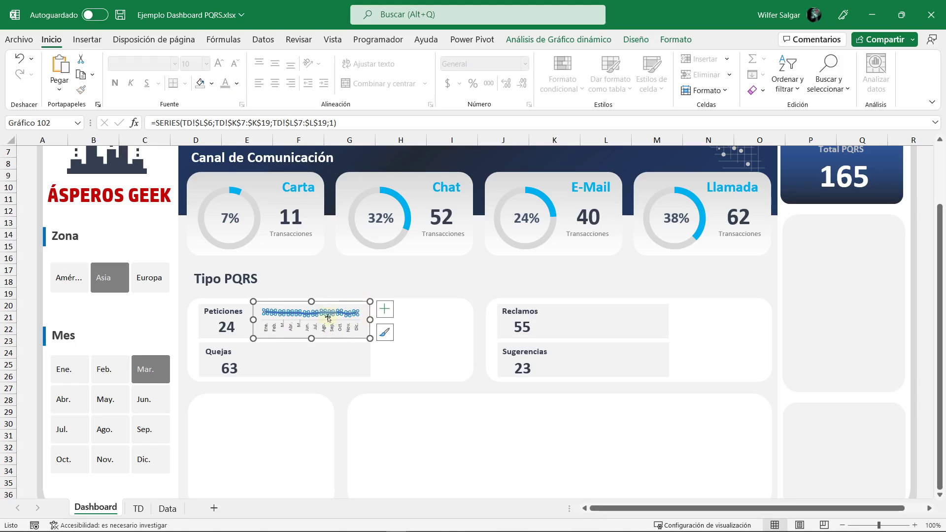
pyautogui.doubleClick(332, 313)
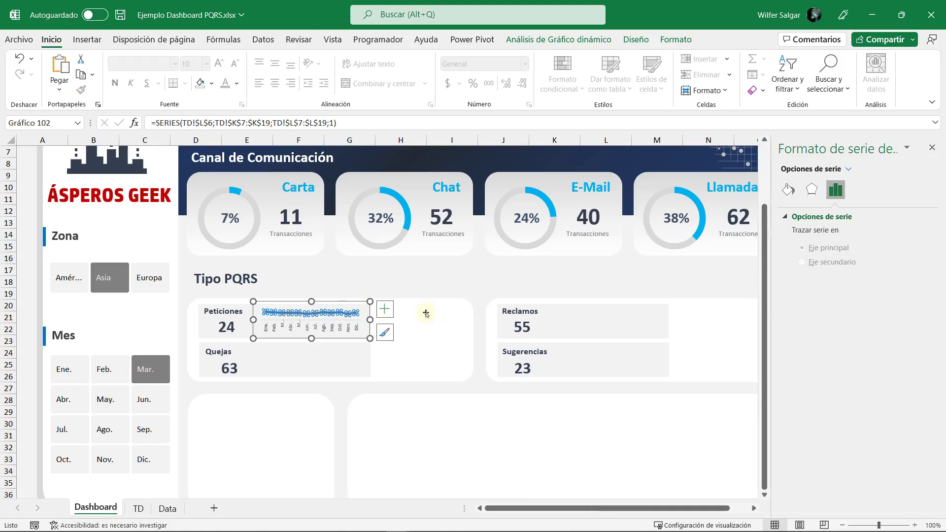
pyautogui.click(788, 190)
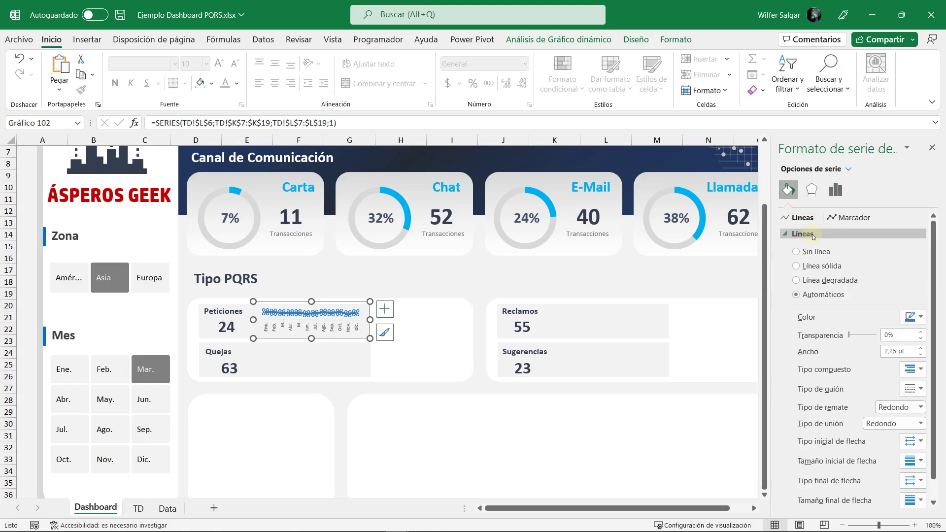
pyautogui.click(921, 355)
pyautogui.click(921, 354)
pyautogui.click(921, 355)
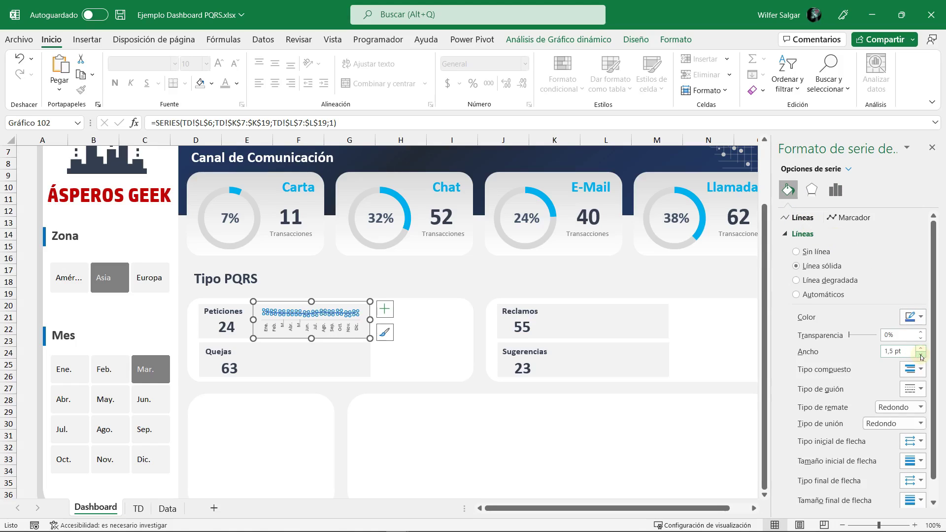
pyautogui.click(468, 385)
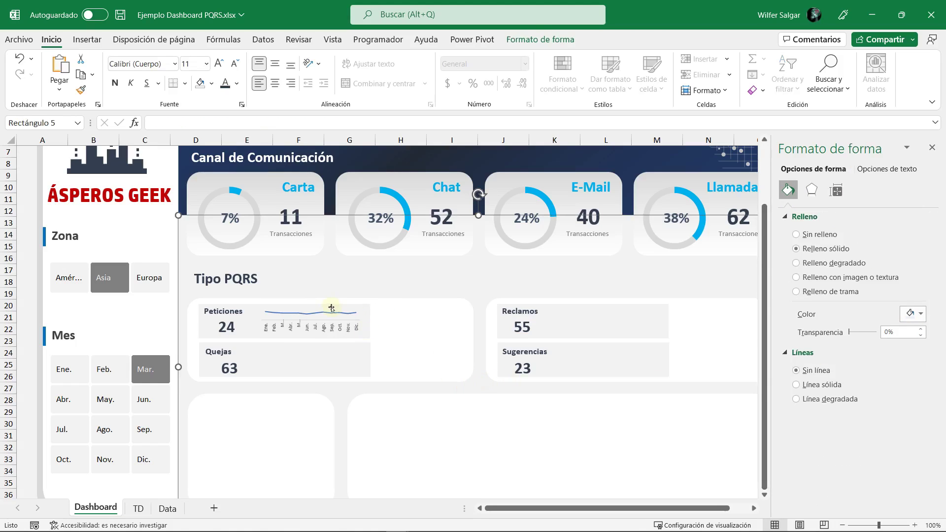
# Step: Extend the mini chart's bottom edge slightly, then go to the TD sheet
pyautogui.click(338, 325)
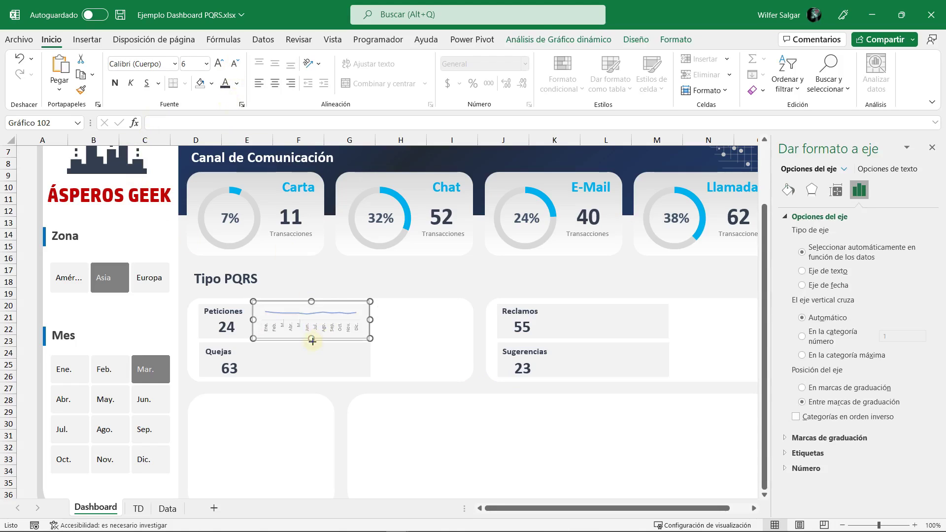
pyautogui.moveTo(312, 339); pyautogui.dragTo(311, 343)
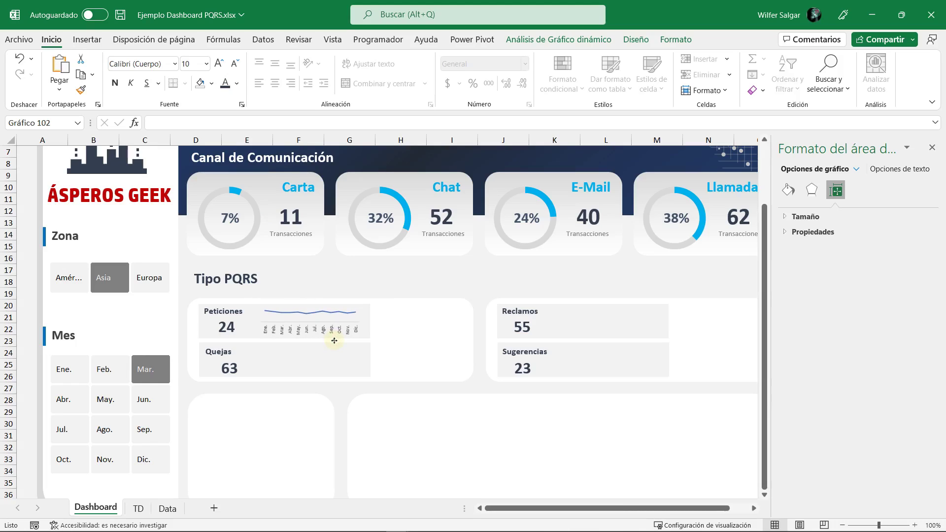
pyautogui.click(334, 340)
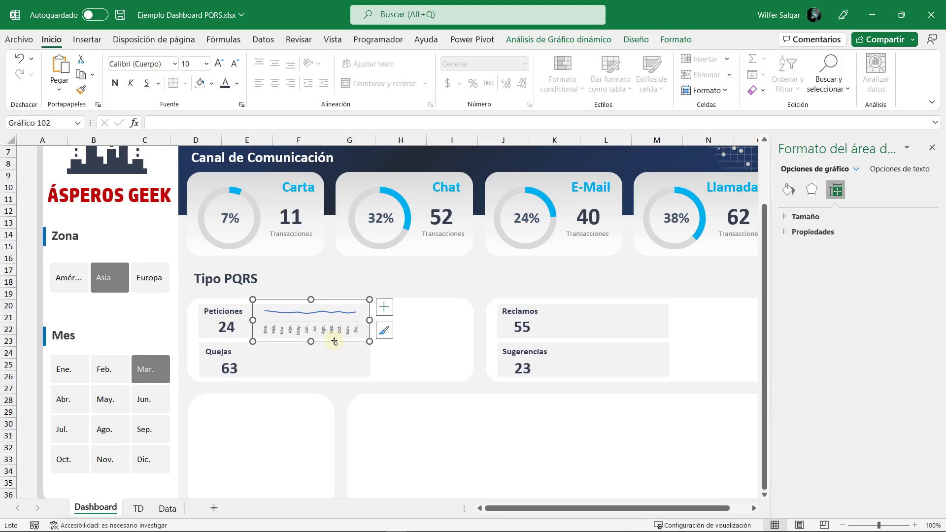
pyautogui.click(158, 512)
pyautogui.click(96, 507)
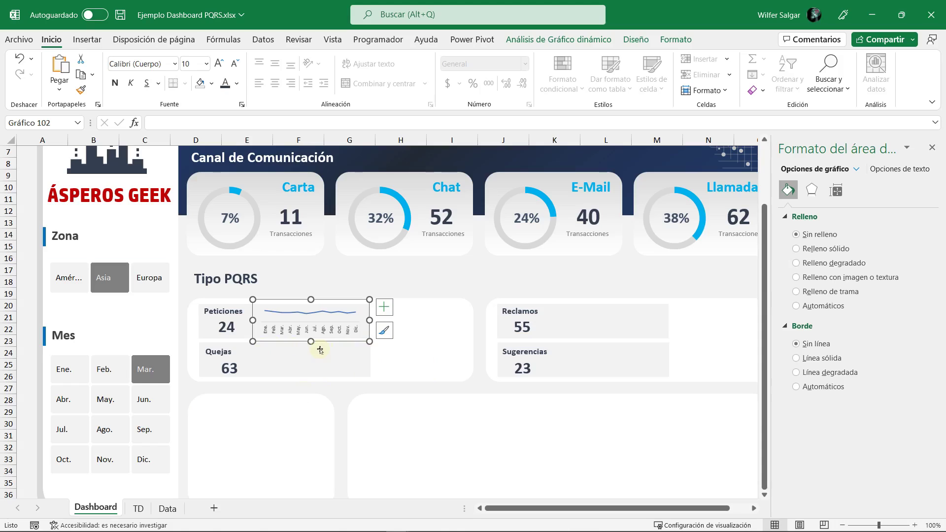
pyautogui.click(138, 508)
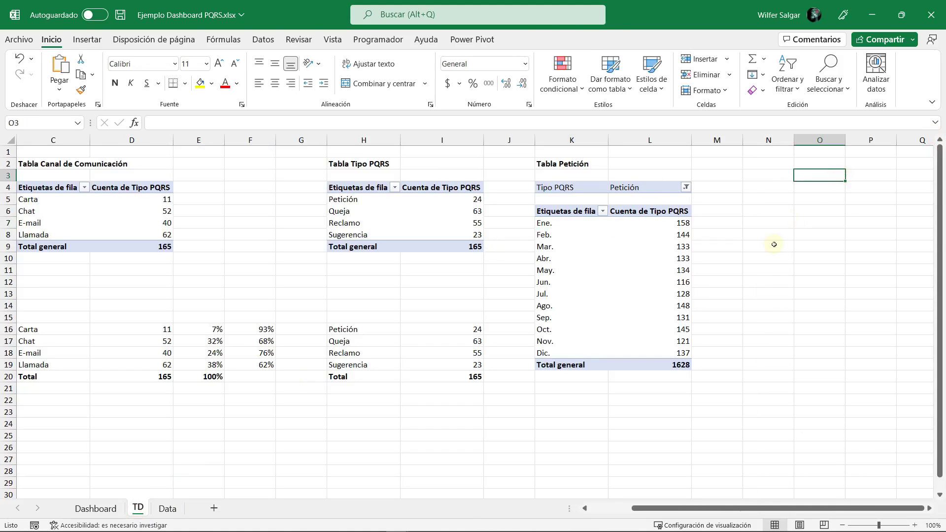
# Step: Copy the Tabla Petición pivot table (K2:L19) and paste it at N2 on TD
pyautogui.press('Left')
pyautogui.press('Left')
pyautogui.press('Left')
pyautogui.press('Left')
pyautogui.hotkey('shift', 'Down')
pyautogui.hotkey('shift', 'Down')
pyautogui.hotkey('shift', 'Down')
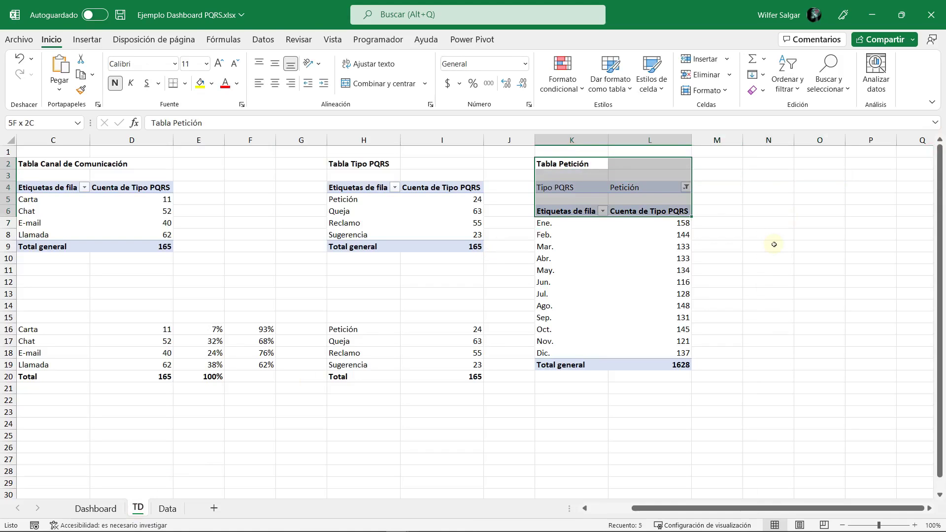
pyautogui.hotkey('shift', 'Down')
pyautogui.hotkey('shift', 'Down')
pyautogui.hotkey('shift', 'Down')
pyautogui.hotkey('shift', 'Down')
pyautogui.hotkey('shift', 'Down')
pyautogui.hotkey('shift', 'Down')
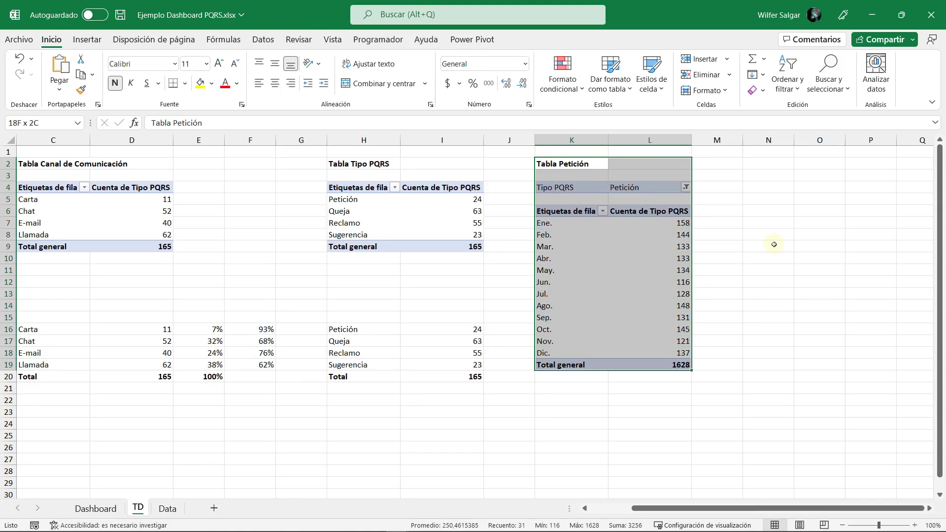
pyautogui.hotkey('ctrl', 'c')
pyautogui.press('Right')
pyautogui.press('Right')
pyautogui.press('Right')
pyautogui.hotkey('ctrl', 'v')
pyautogui.press('Left')
pyautogui.press('Right')
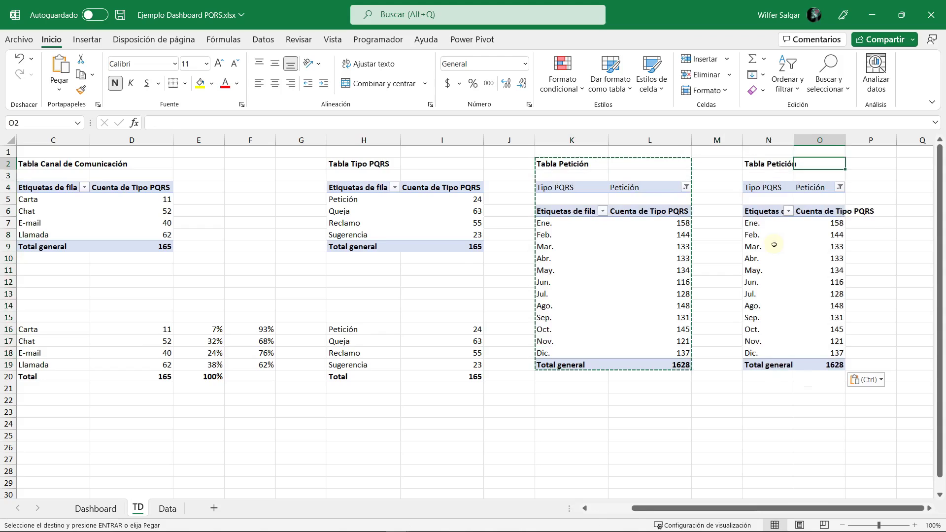
pyautogui.hscroll(2, 774, 244)
# Step: Retitle the copied table to 'Tabla Quejas'
pyautogui.press('F2')
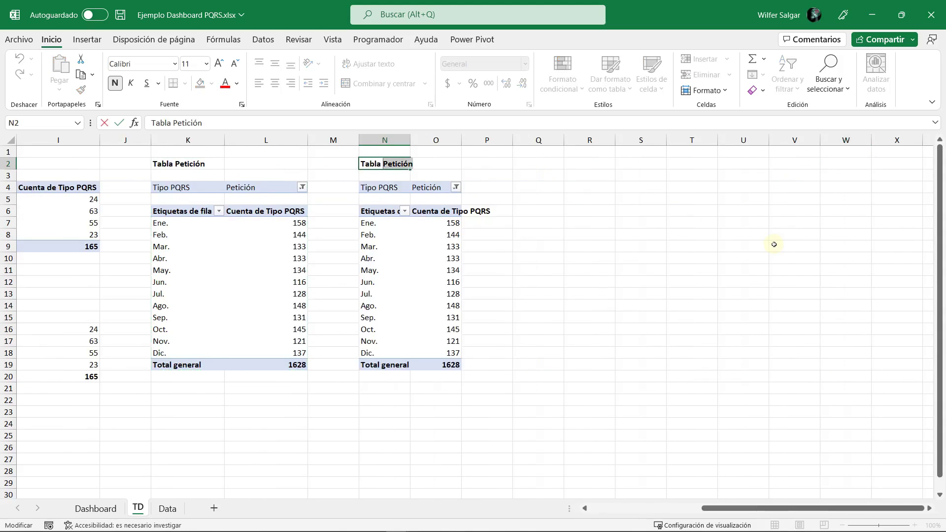
pyautogui.press('BackSpace')
pyautogui.press('BackSpace')
pyautogui.press('BackSpace')
pyautogui.write('Quejas')
pyautogui.press('Return')
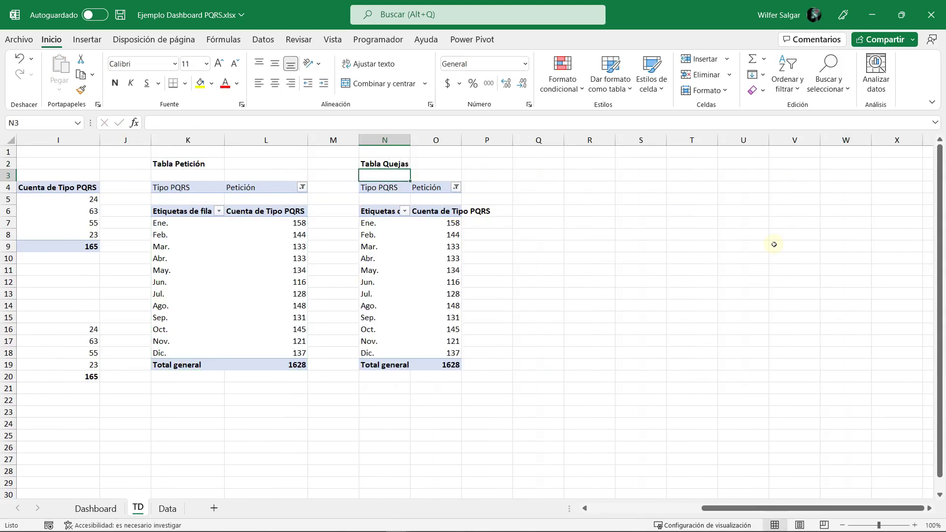
# Step: Filter the copy's Tipo PQRS field to Queja, giving a total of 3172
pyautogui.press('Down')
pyautogui.press('Right')
pyautogui.hotkey('alt', 'Down')
pyautogui.press('Down')
pyautogui.press('Return')
pyautogui.press('Down')
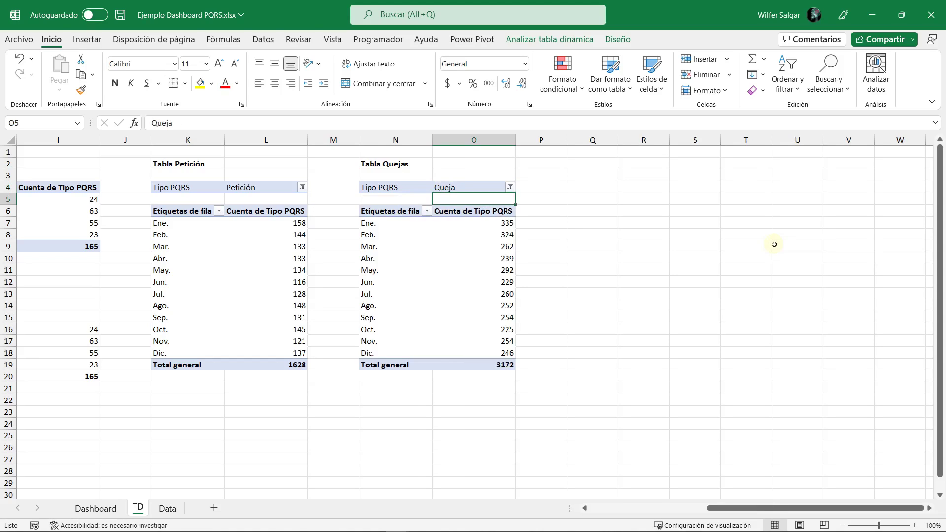
pyautogui.press('Down')
pyautogui.press('Down')
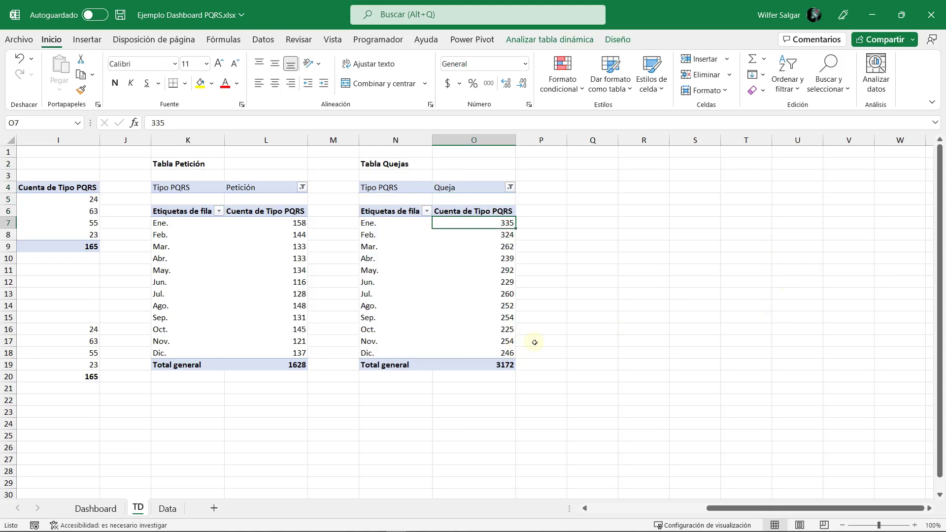
# Step: Rename the new pivot table to TD_Quejas
pyautogui.click(562, 40)
pyautogui.click(48, 88)
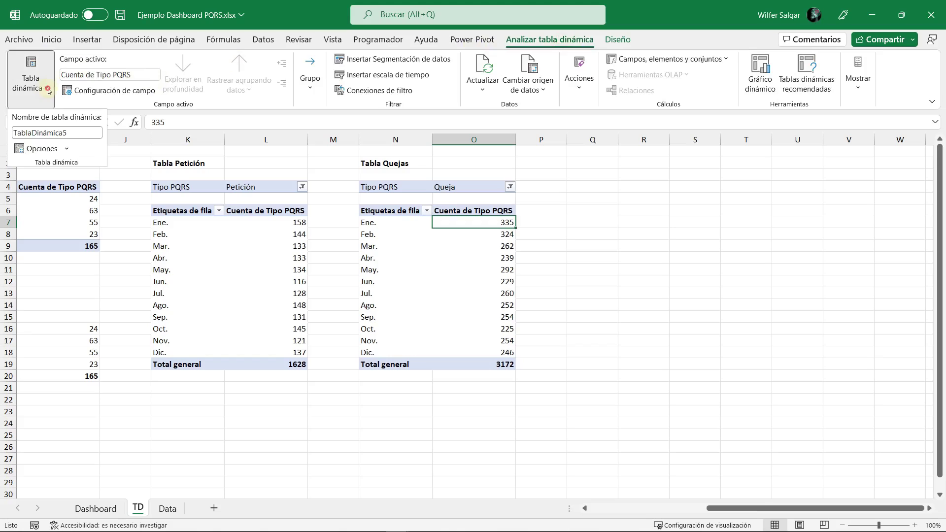
pyautogui.click(78, 132)
pyautogui.write('TD_Quej')
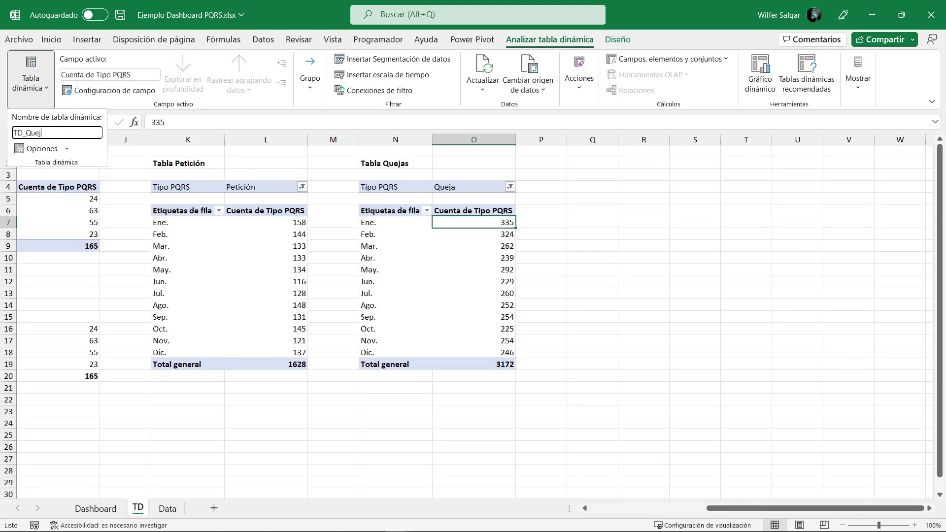
pyautogui.click(79, 133)
pyautogui.click(218, 211)
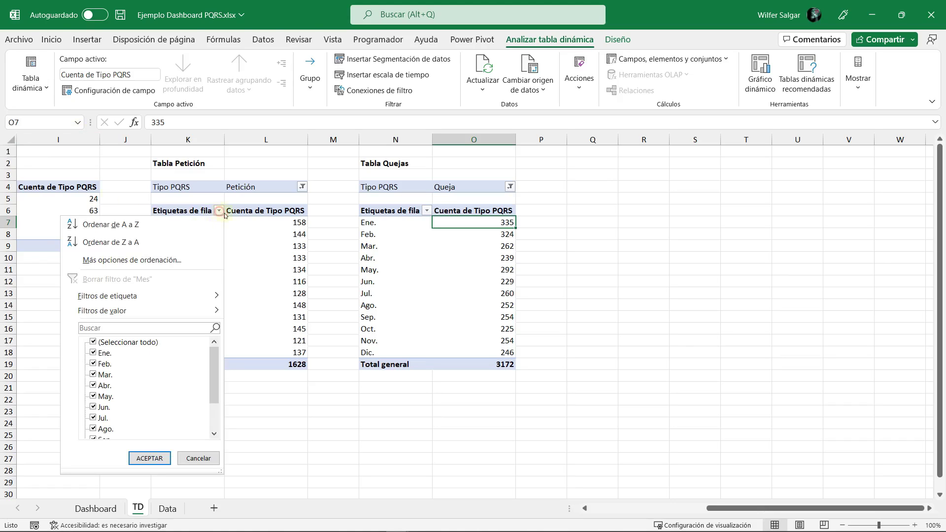
pyautogui.click(405, 225)
pyautogui.click(405, 224)
# Step: On the Dashboard sheet, open Report Connections for the Mes slicer
pyautogui.click(101, 509)
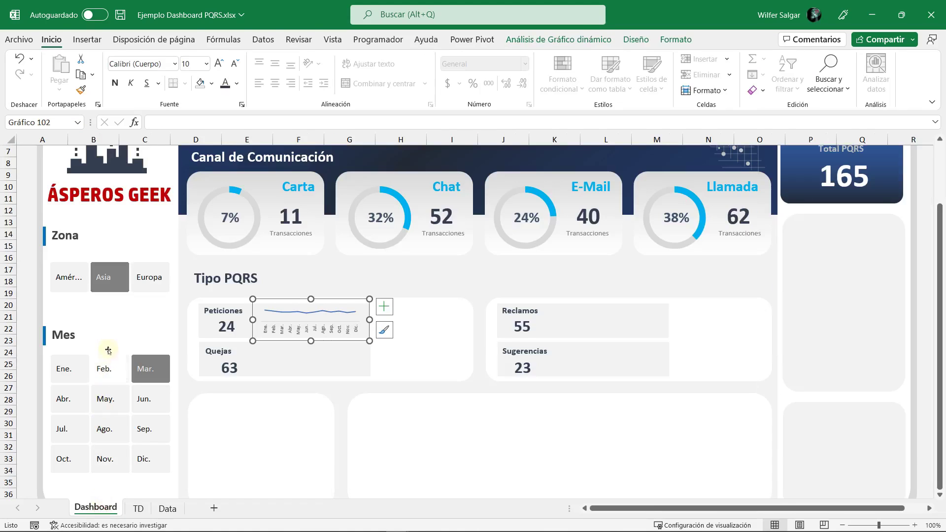
pyautogui.click(113, 349)
pyautogui.click(113, 350)
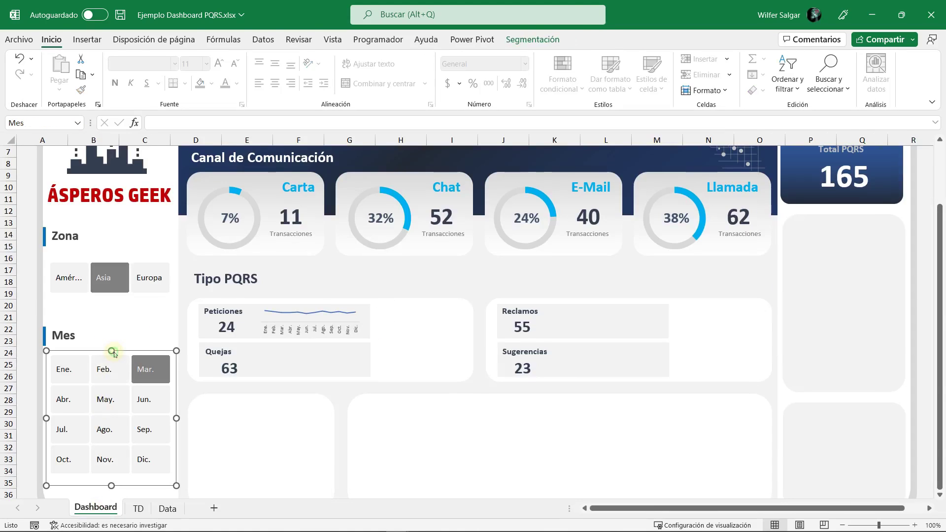
pyautogui.rightClick(113, 350)
pyautogui.click(172, 195)
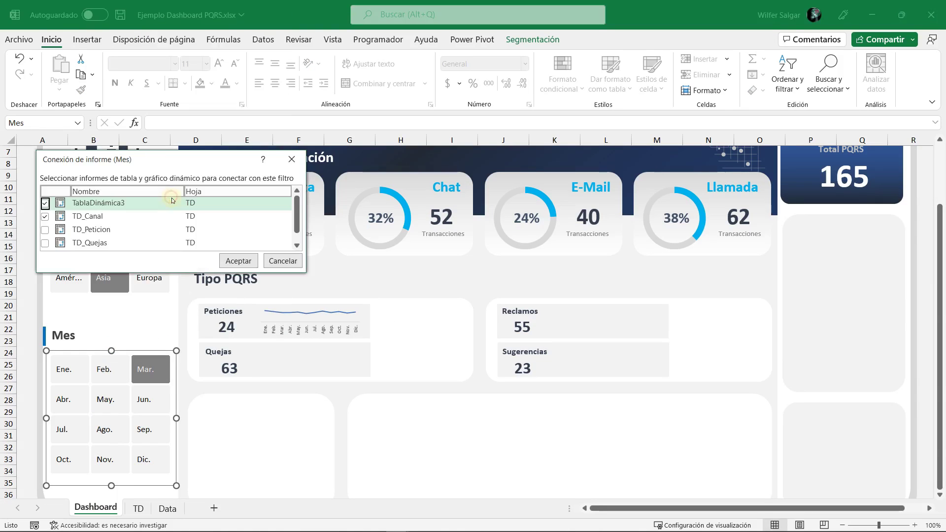
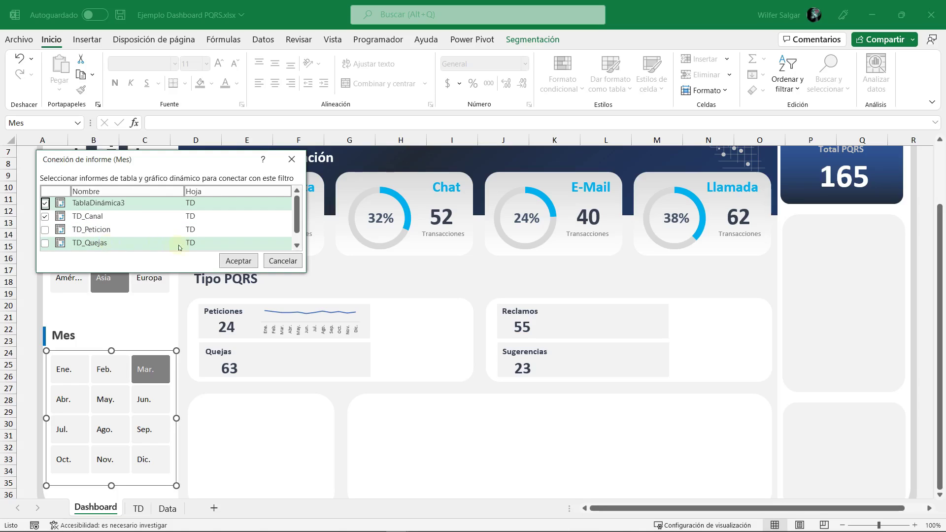
# Step: Confirm the Mes filter connections and insert a line chart of the Quejas pivot on TD
pyautogui.click(239, 261)
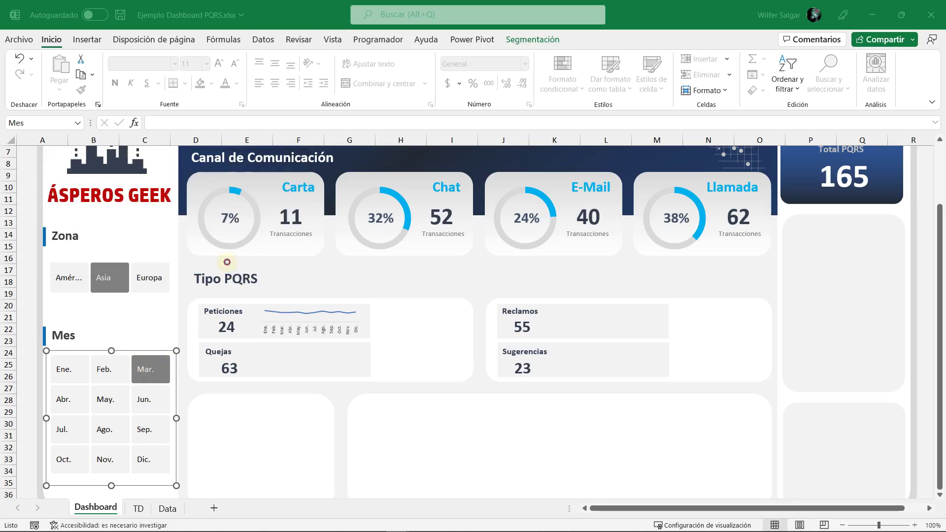
pyautogui.click(138, 509)
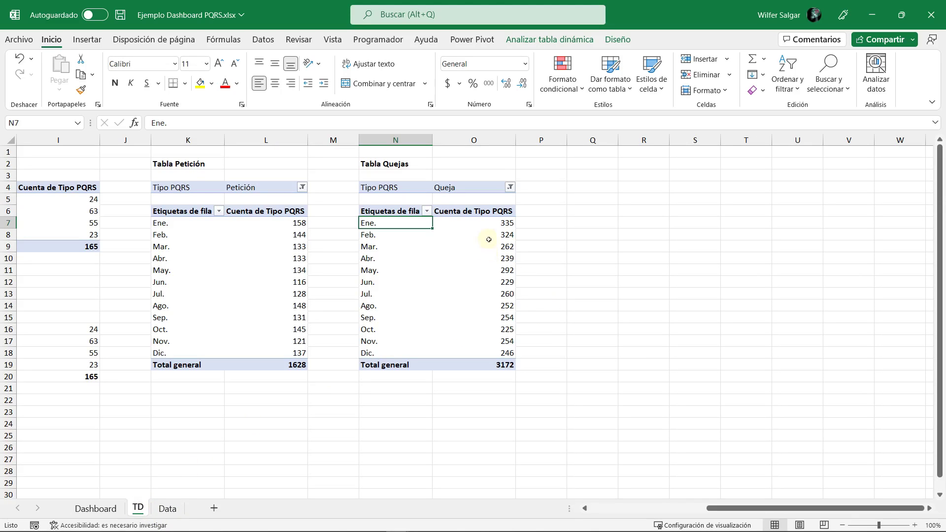
pyautogui.click(87, 40)
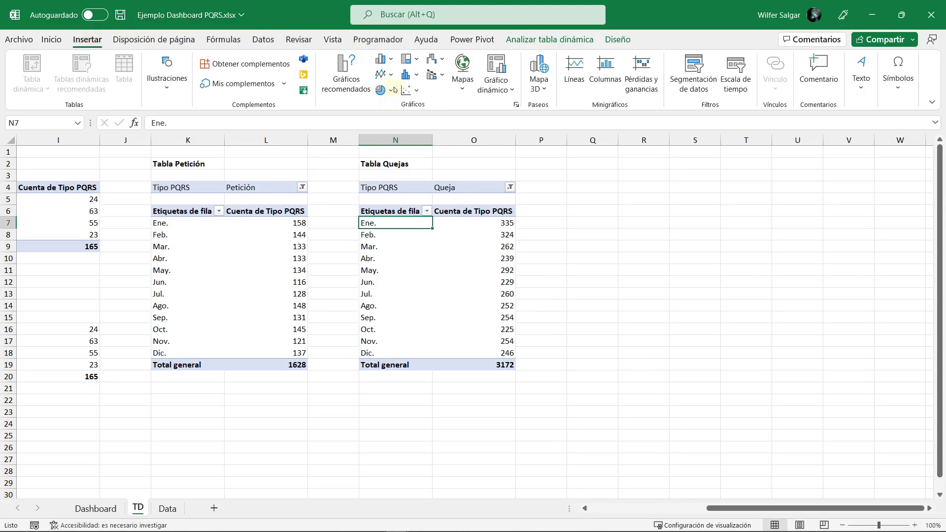
pyautogui.click(384, 73)
pyautogui.click(394, 154)
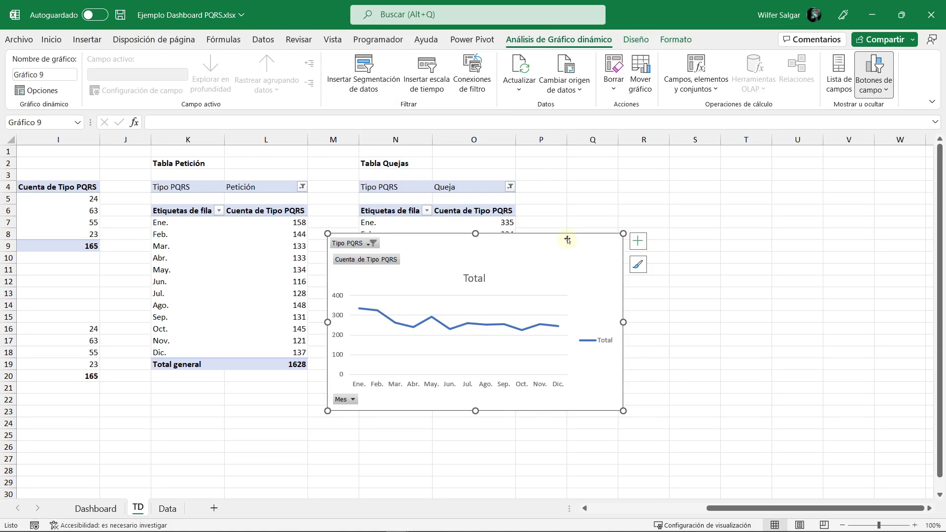
# Step: Move the Quejas line chart to the Dashboard beside the Tipo PQRS cards
pyautogui.hotkey('ctrl', 'x')
pyautogui.click(95, 508)
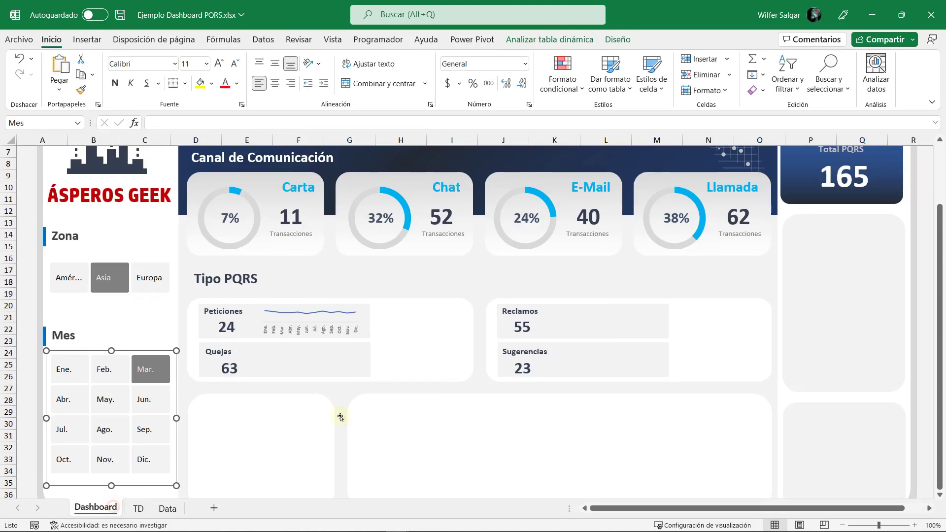
pyautogui.hotkey('ctrl', 'v')
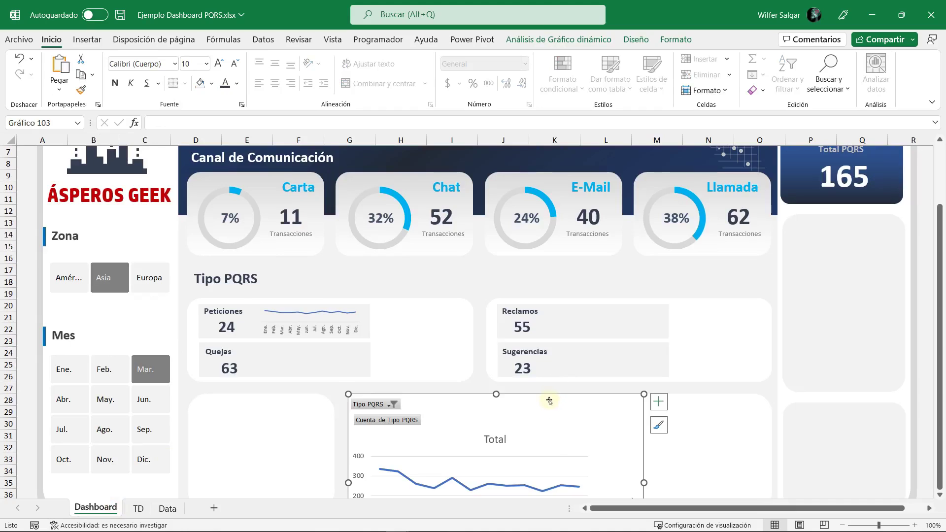
pyautogui.moveTo(549, 397); pyautogui.dragTo(571, 291)
# Step: Try copying the Peticiones mini chart's look onto the Quejas chart via paste options
pyautogui.click(348, 307)
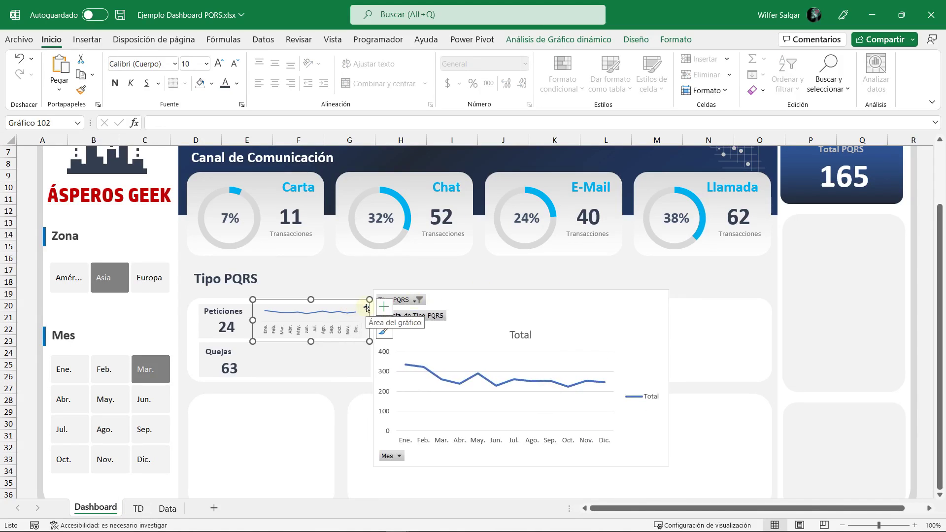
pyautogui.click(541, 316)
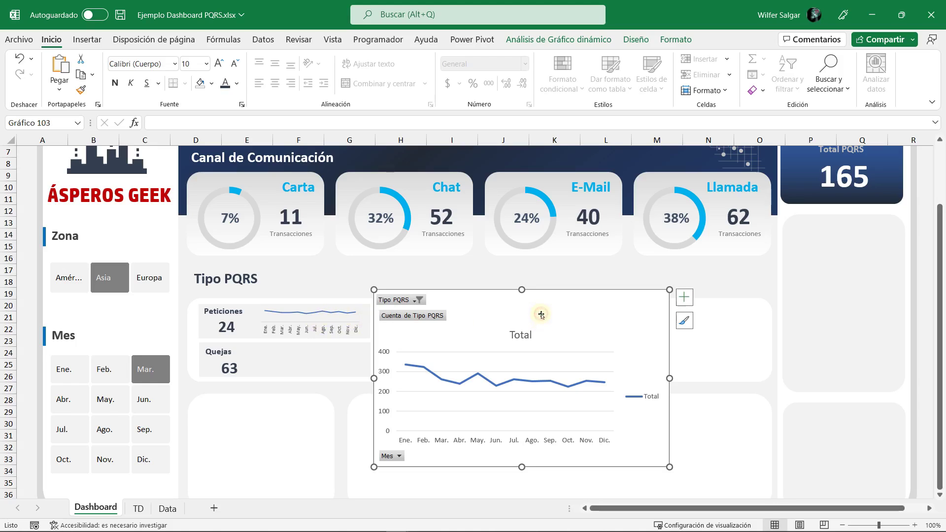
pyautogui.click(59, 89)
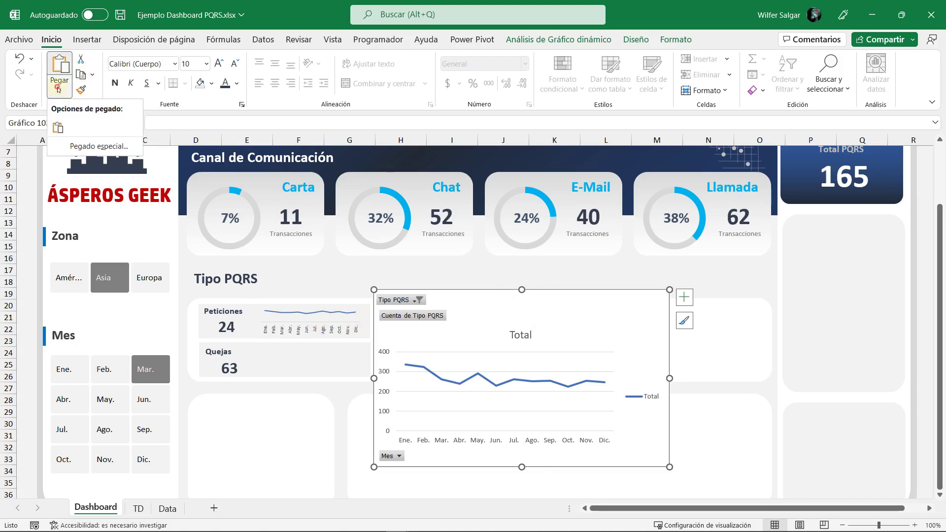
pyautogui.click(97, 146)
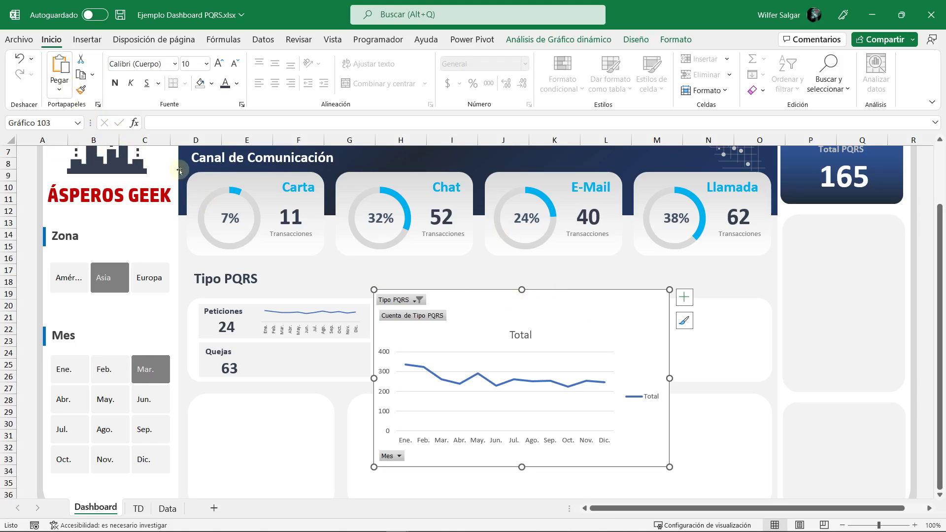
pyautogui.click(316, 307)
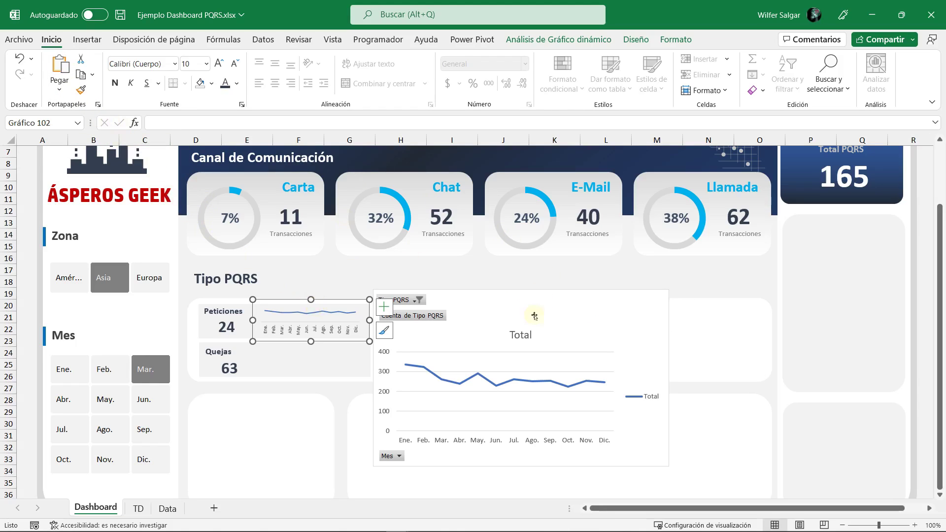
pyautogui.click(580, 318)
pyautogui.click(70, 96)
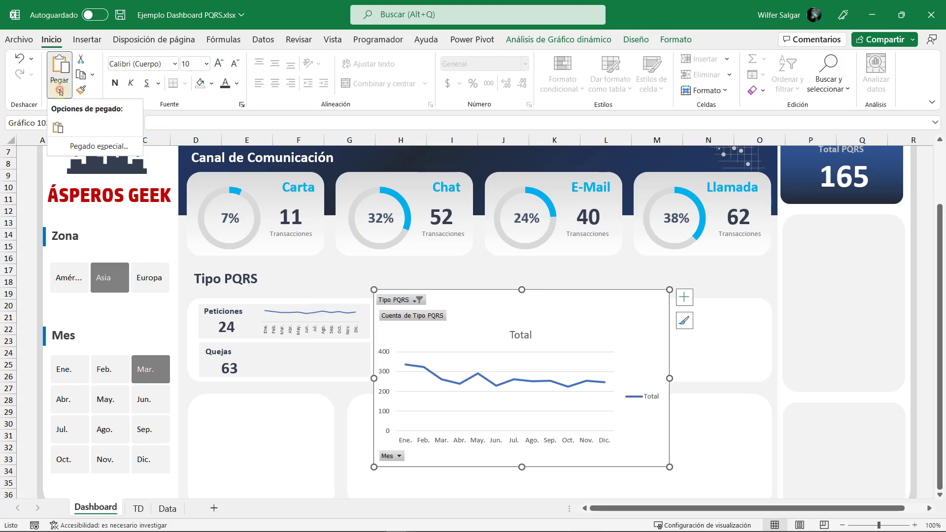
pyautogui.click(97, 143)
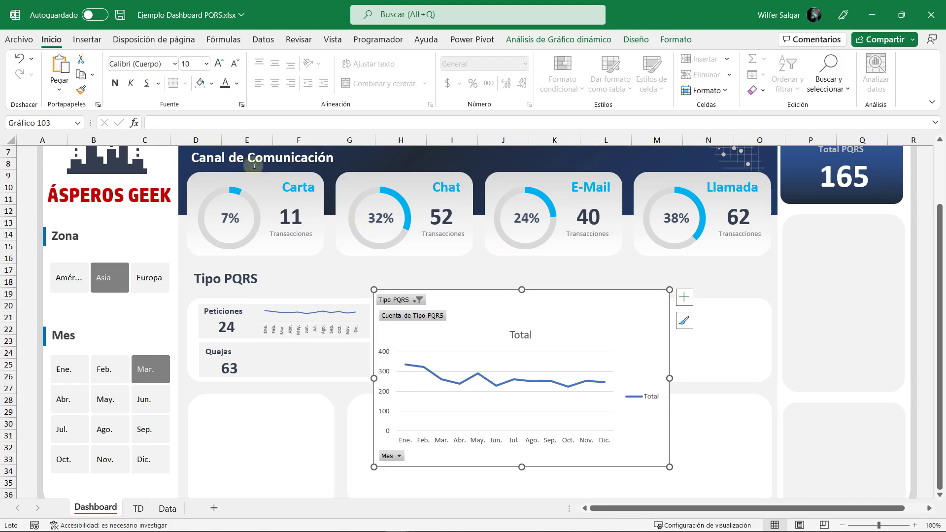
pyautogui.click(340, 310)
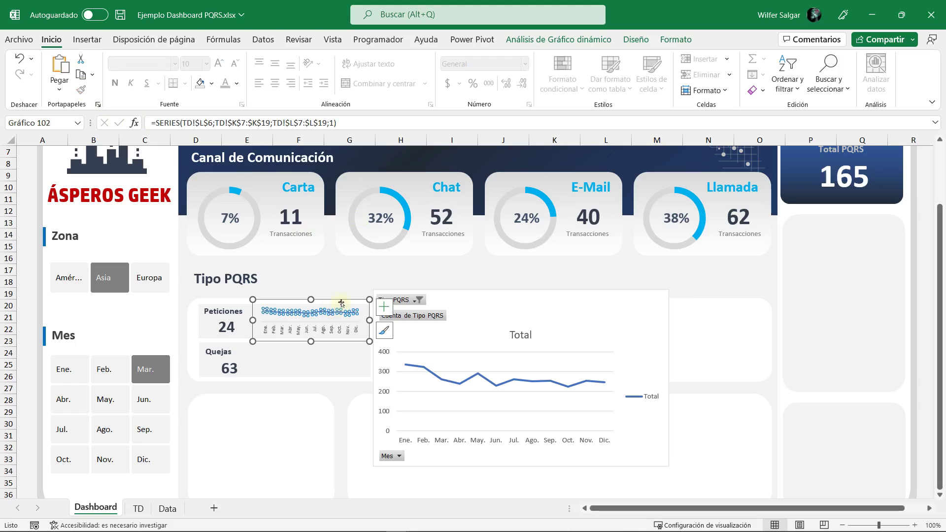
pyautogui.click(587, 316)
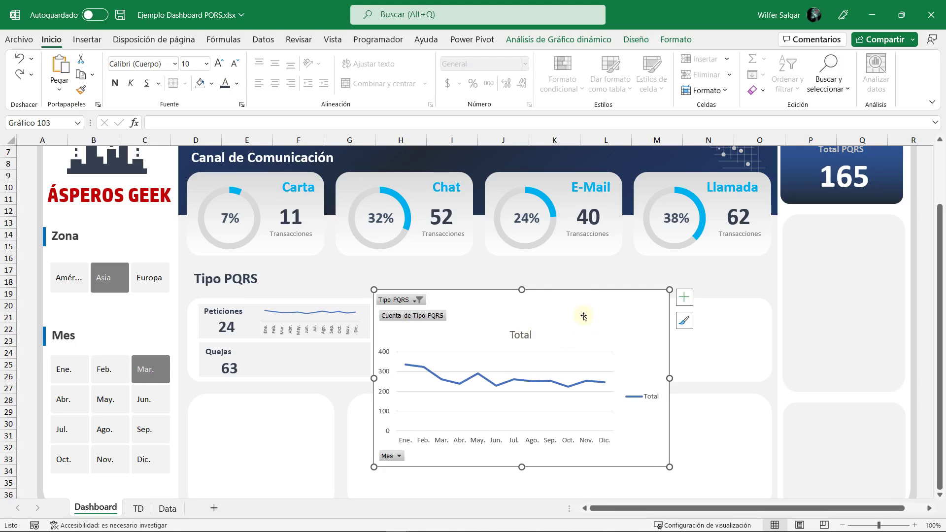
# Step: Give the Quejas chart no fill and no outline, and hide all pivot field buttons
pyautogui.click(676, 40)
pyautogui.click(421, 59)
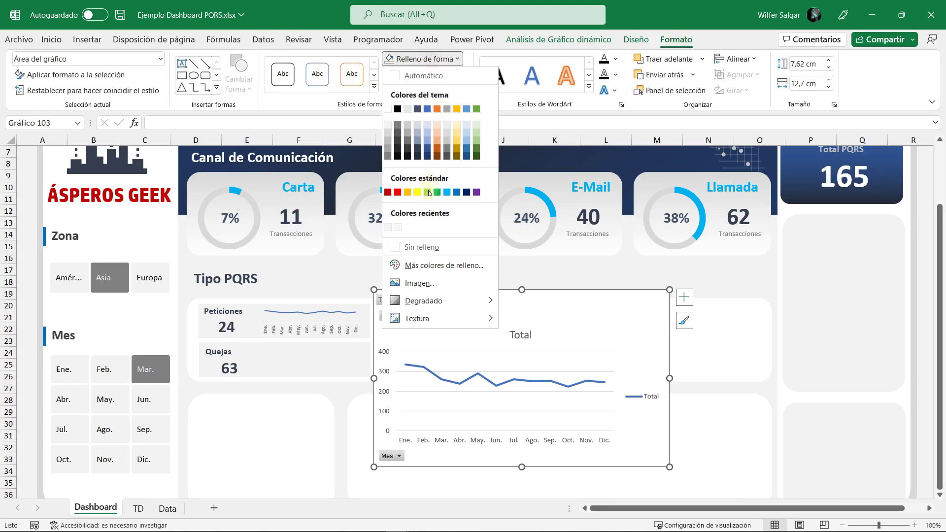
pyautogui.click(421, 247)
pyautogui.click(426, 75)
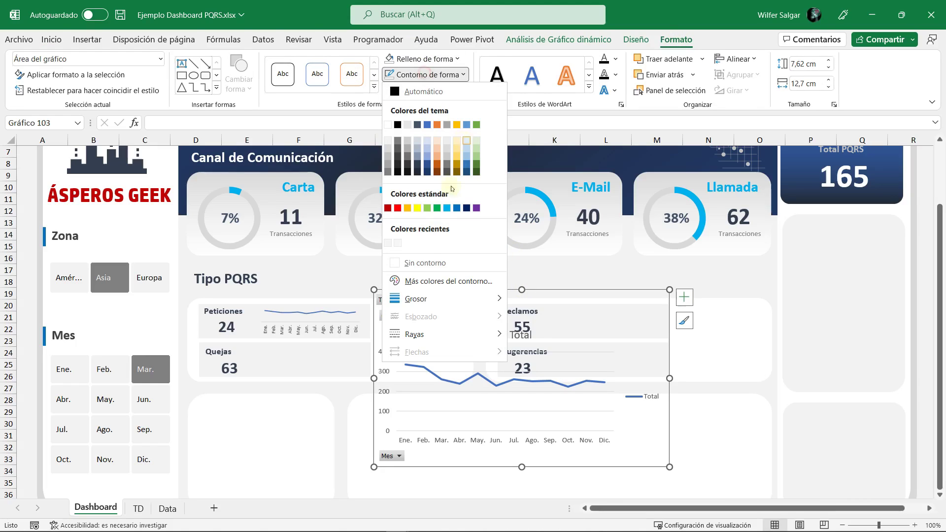
pyautogui.click(426, 261)
pyautogui.rightClick(415, 320)
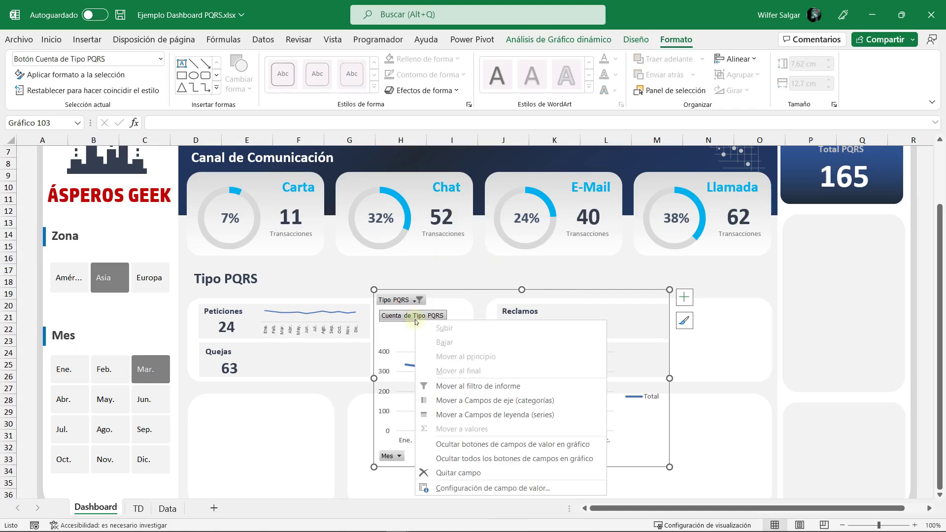
pyautogui.click(500, 459)
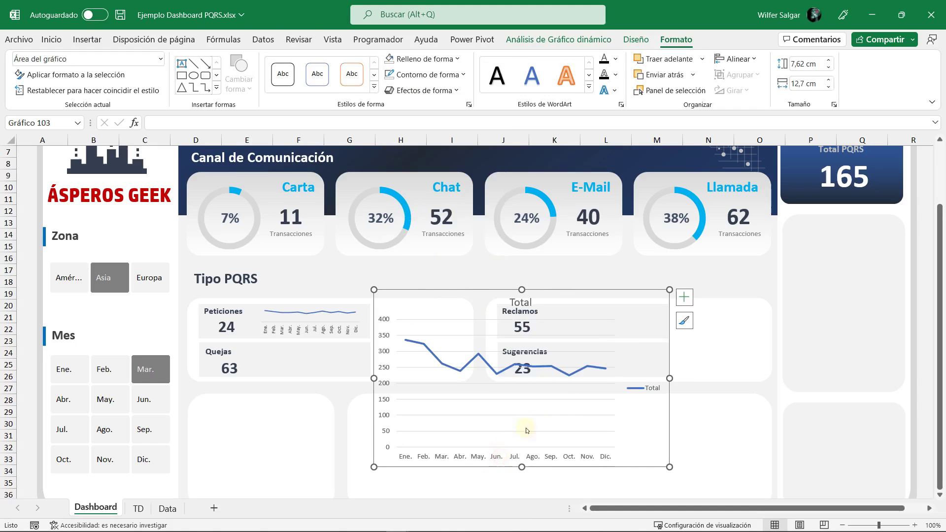
# Step: Rotate the month axis labels to read vertically
pyautogui.doubleClick(553, 454)
pyautogui.press('Escape')
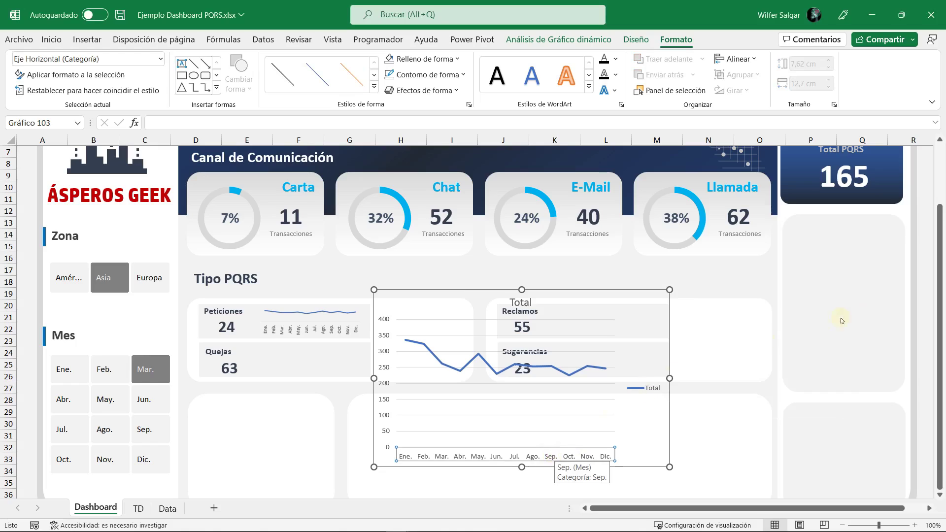
pyautogui.click(843, 196)
pyautogui.click(897, 251)
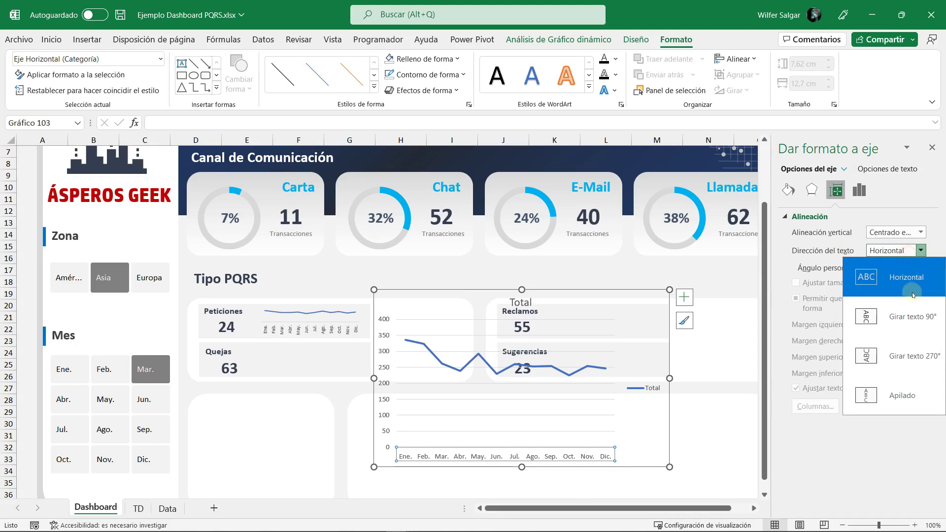
pyautogui.click(882, 363)
# Step: Delete the value axis, Total title, legend and gridlines from the Quejas chart
pyautogui.click(389, 361)
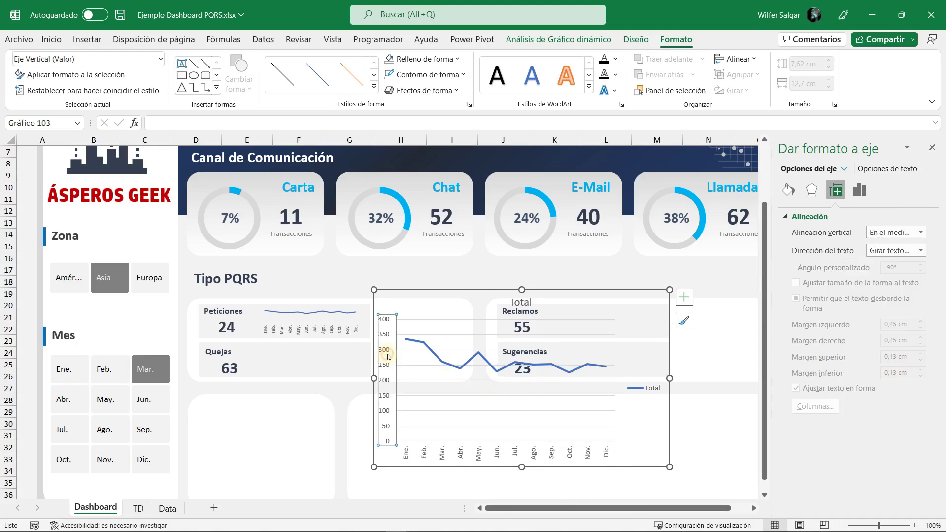
pyautogui.press('Delete')
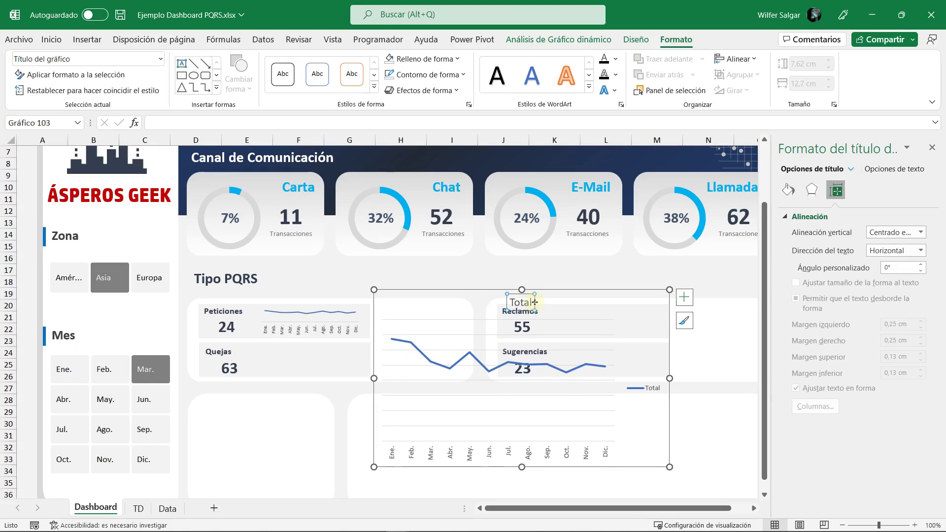
pyautogui.press('Delete')
pyautogui.click(646, 379)
pyautogui.press('Delete')
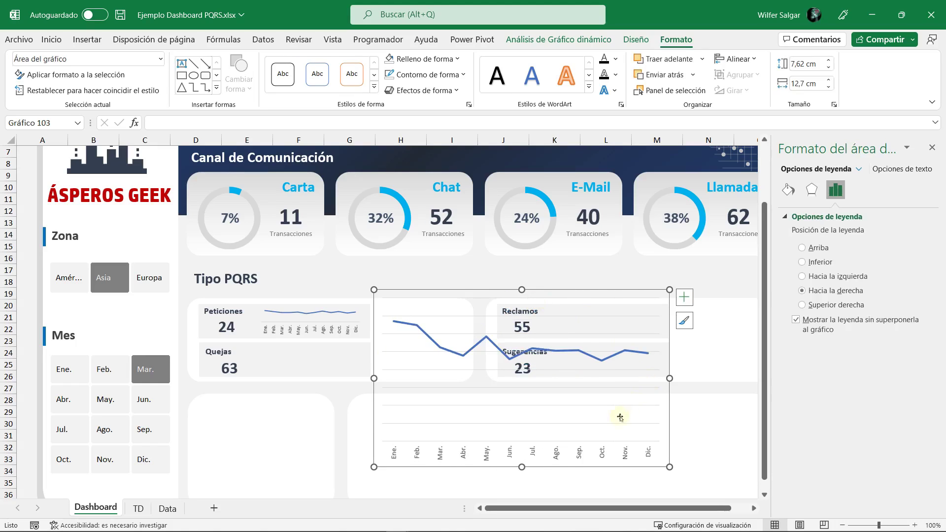
pyautogui.click(584, 423)
pyautogui.press('Delete')
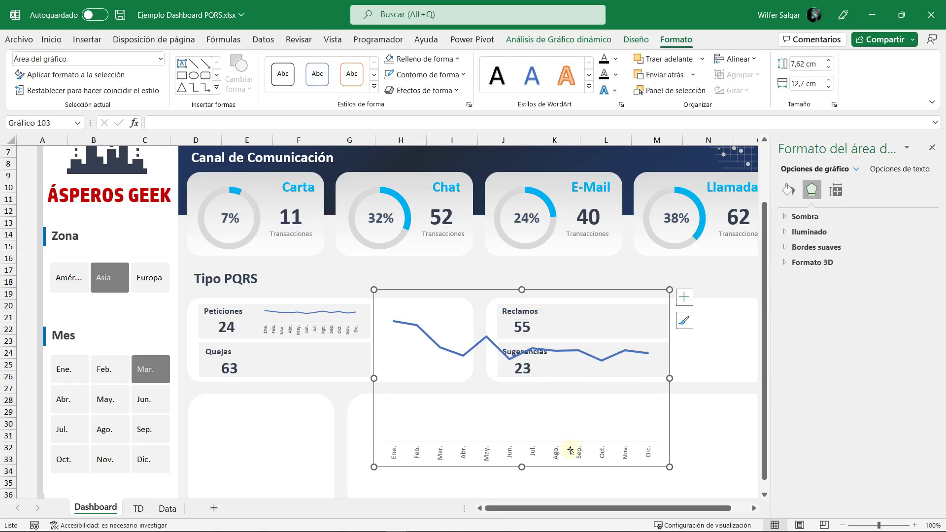
# Step: Shrink the month label font, thin the line to 1 pt, and fit the chart inside the Quejas card
pyautogui.click(639, 457)
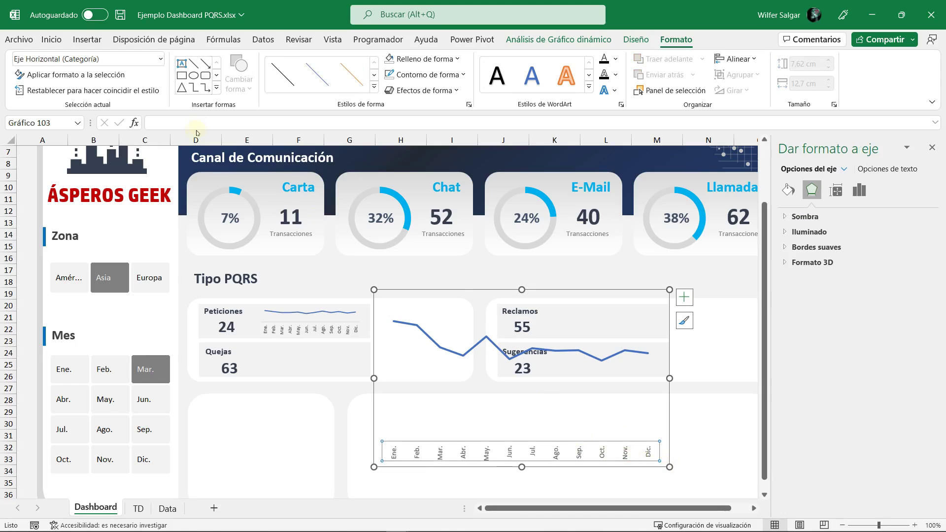
pyautogui.click(51, 39)
pyautogui.doubleClick(237, 65)
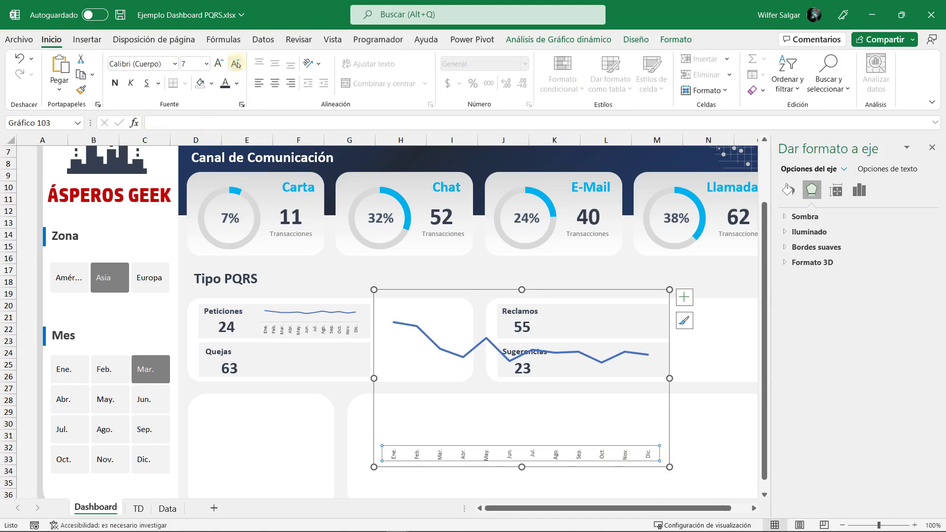
pyautogui.click(631, 359)
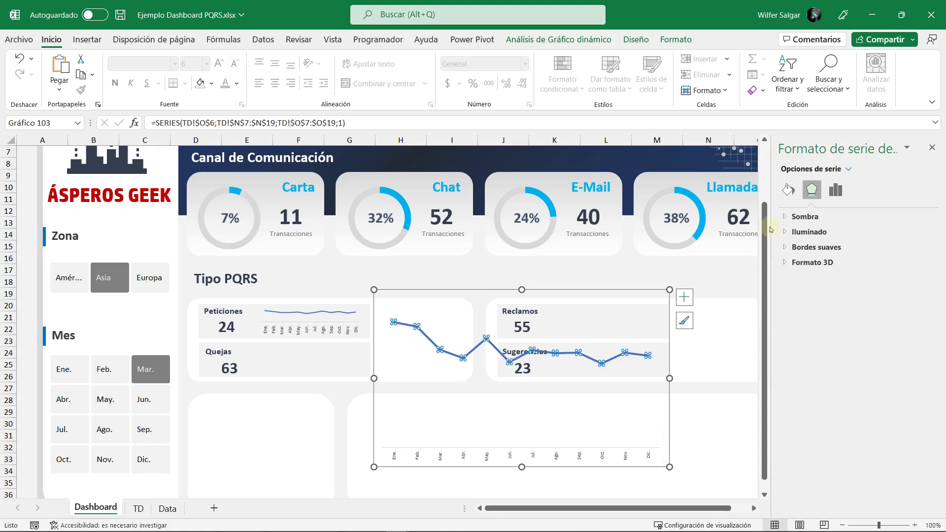
pyautogui.click(788, 190)
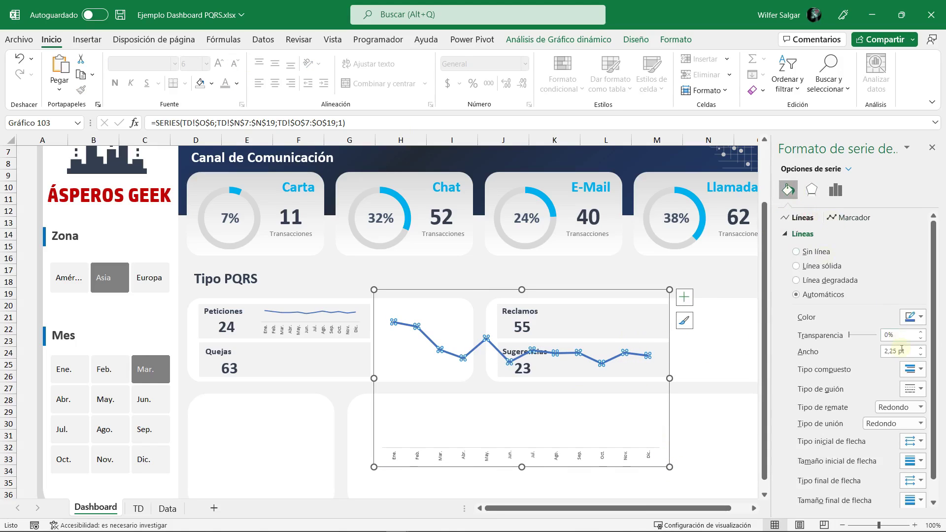
pyautogui.click(921, 355)
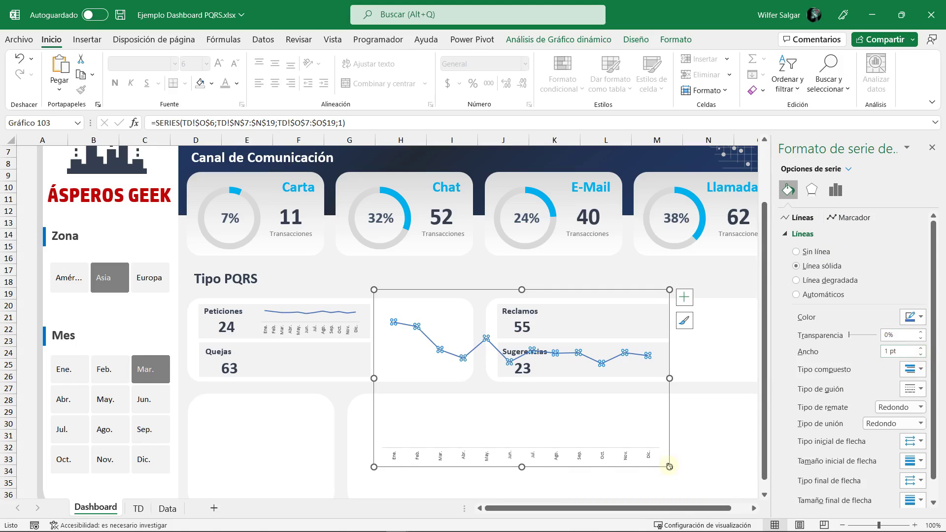
pyautogui.moveTo(669, 467)
pyautogui.mouseDown()
pyautogui.moveTo(521, 355)
pyautogui.moveTo(392, 385)
pyautogui.mouseUp()
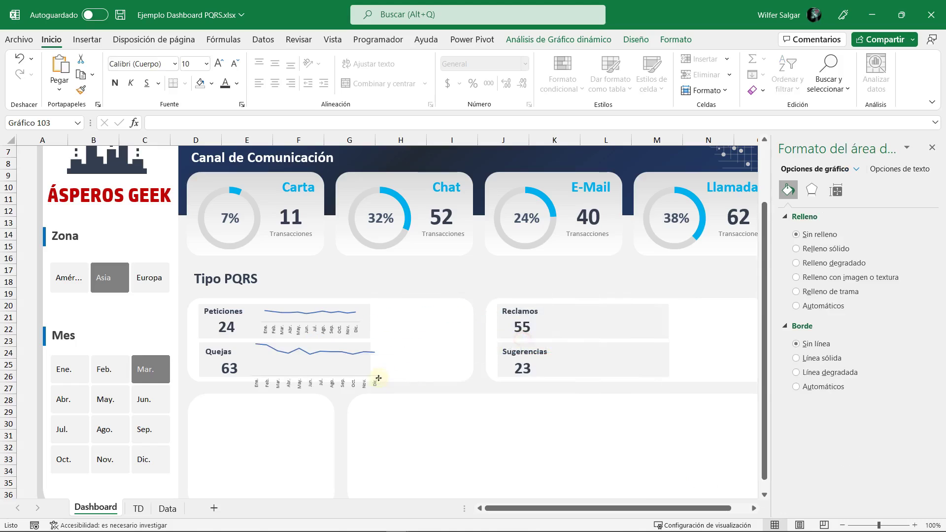
# Step: Resize the Quejas trend chart, trying a height of 7,62 cm
pyautogui.click(331, 371)
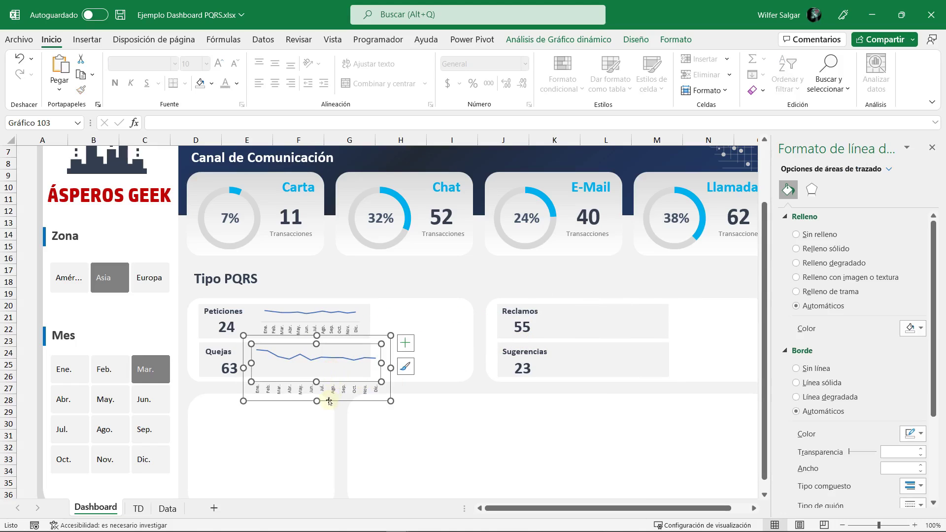
pyautogui.moveTo(391, 402); pyautogui.dragTo(358, 381)
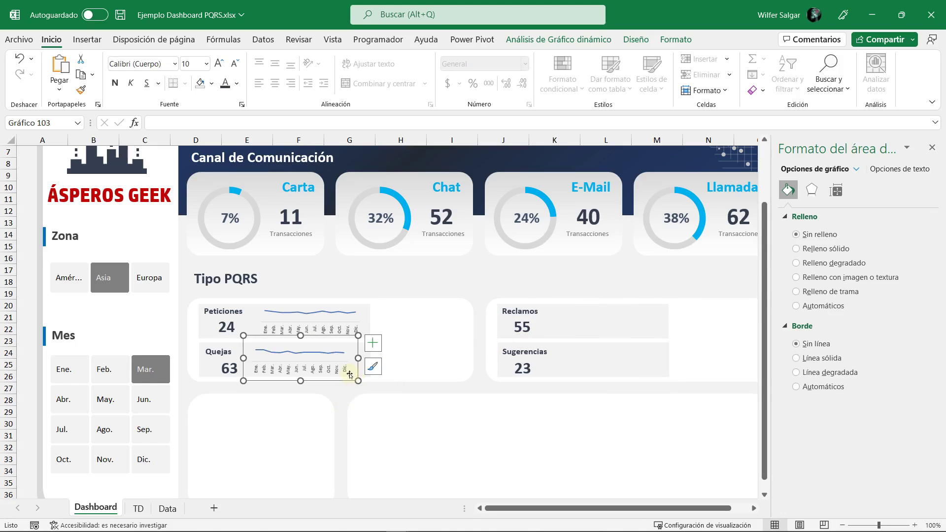
pyautogui.click(349, 326)
pyautogui.click(675, 40)
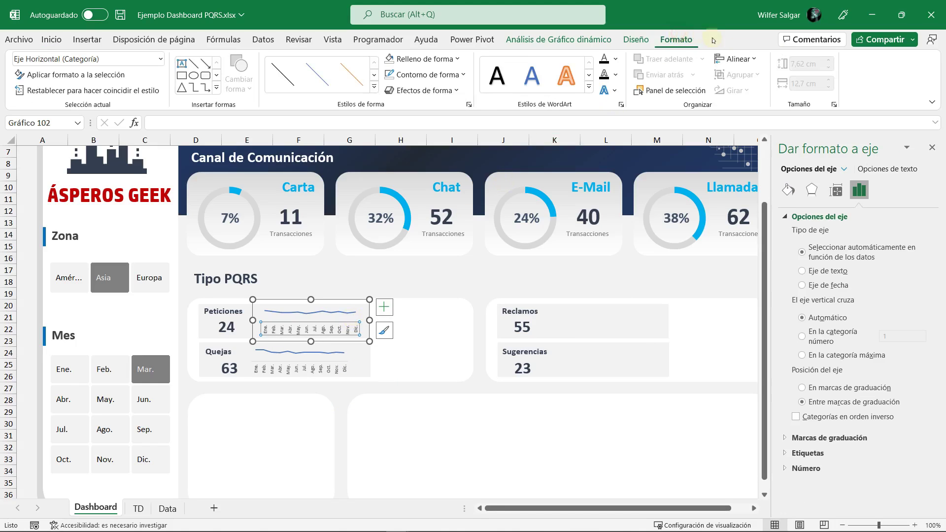
pyautogui.click(359, 359)
pyautogui.click(345, 353)
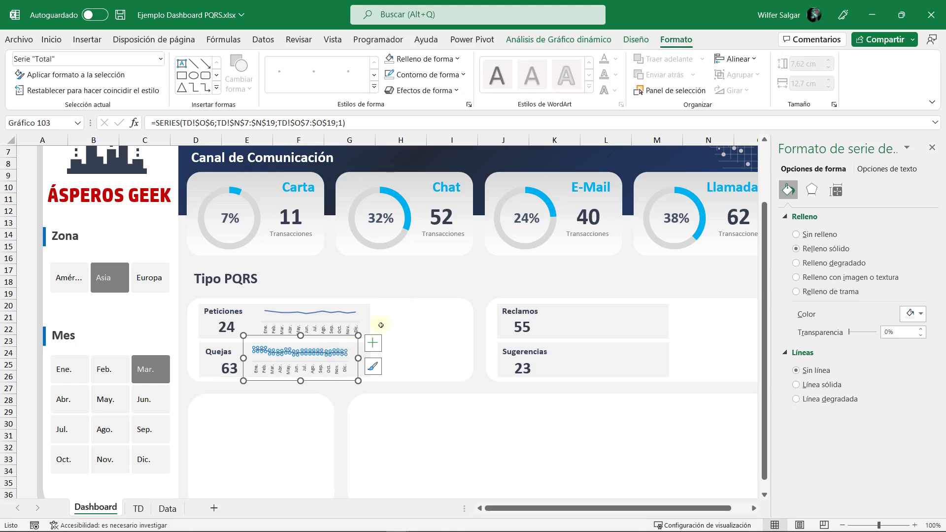
pyautogui.click(360, 353)
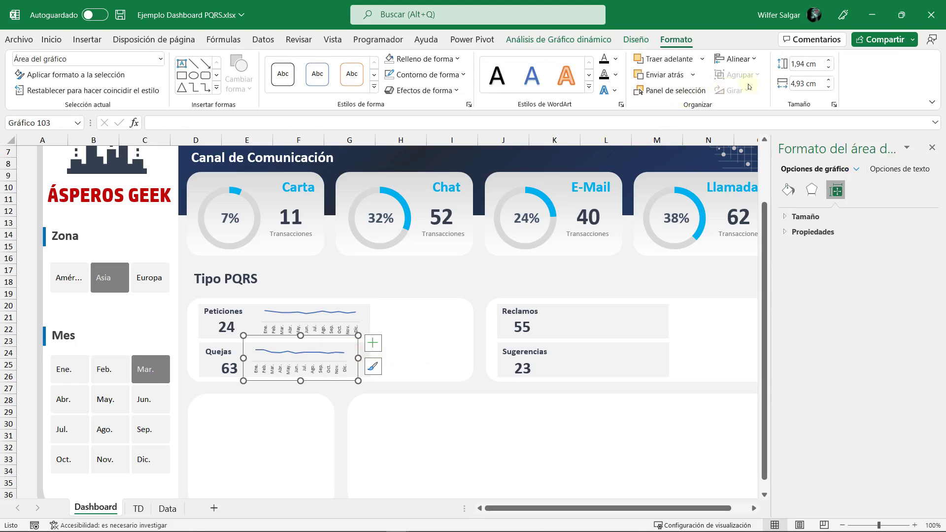
pyautogui.click(820, 68)
pyautogui.write('7,62')
pyautogui.press('Tab')
pyautogui.write('12')
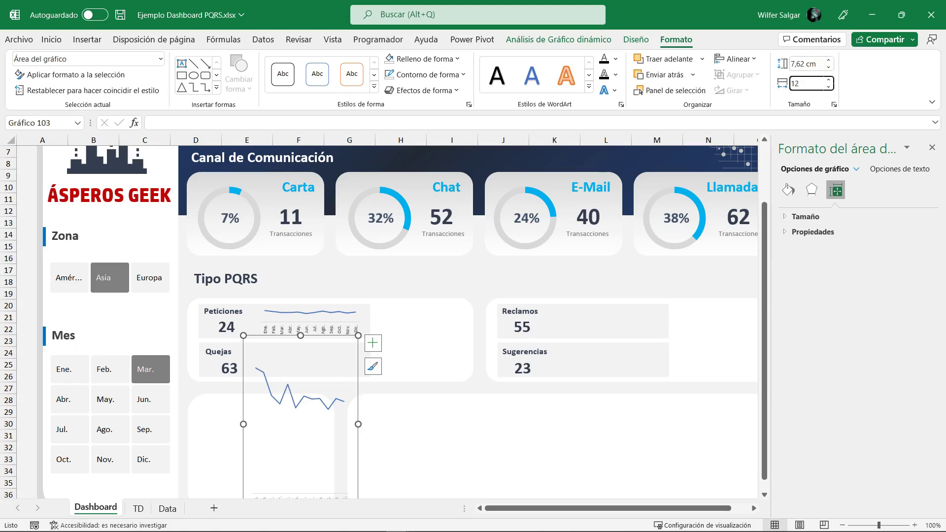
pyautogui.press('Return')
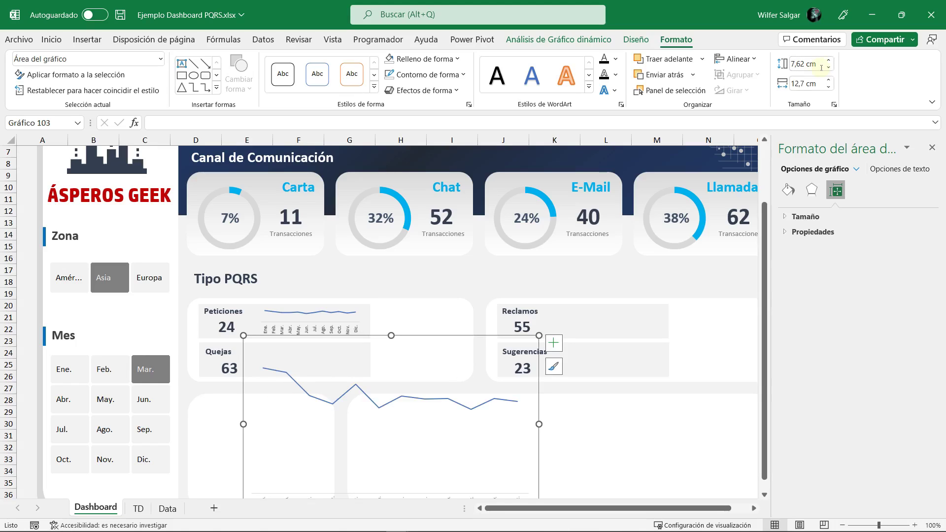
# Step: Shrink the oversized Quejas chart back to sparkline size beside the Quejas count
pyautogui.click(348, 312)
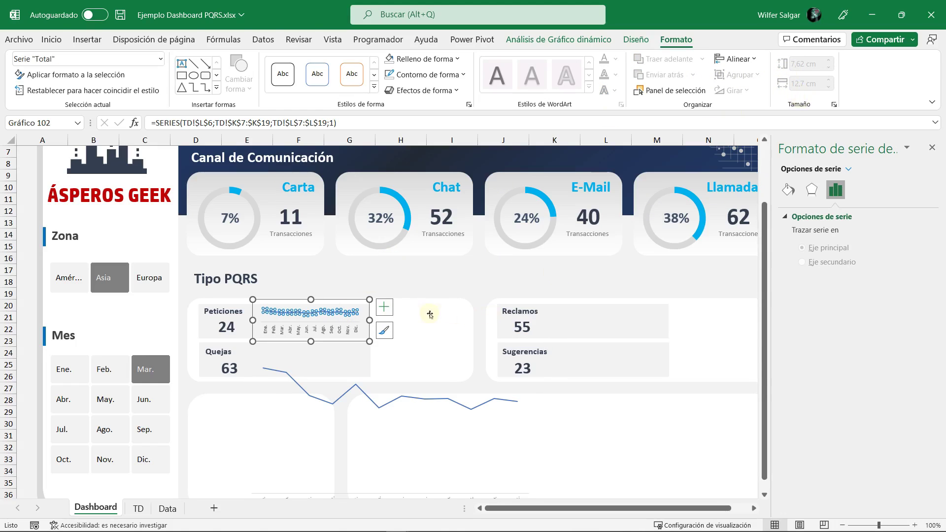
pyautogui.click(458, 395)
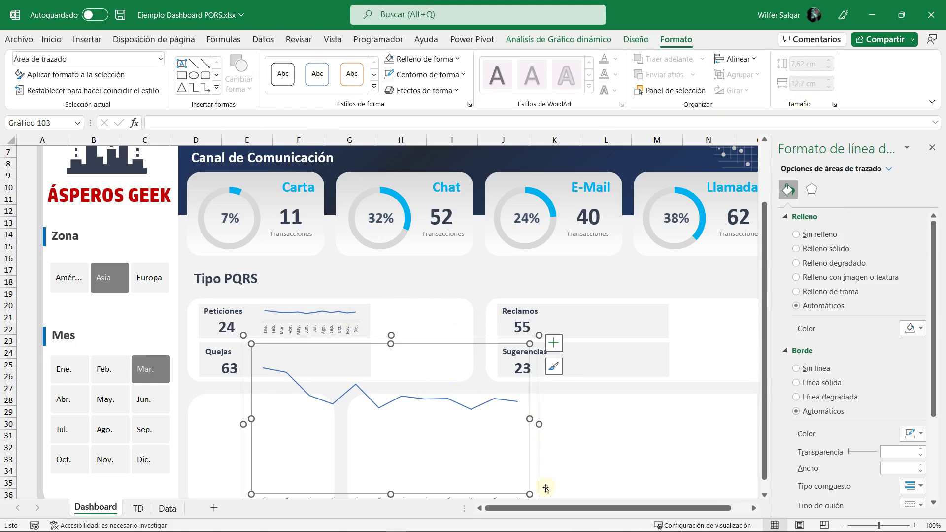
pyautogui.scroll(-2, 549, 445)
pyautogui.moveTo(541, 442)
pyautogui.mouseDown()
pyautogui.moveTo(344, 335)
pyautogui.moveTo(308, 299)
pyautogui.moveTo(332, 279)
pyautogui.moveTo(365, 286)
pyautogui.mouseUp()
pyautogui.moveTo(310, 309); pyautogui.dragTo(310, 306)
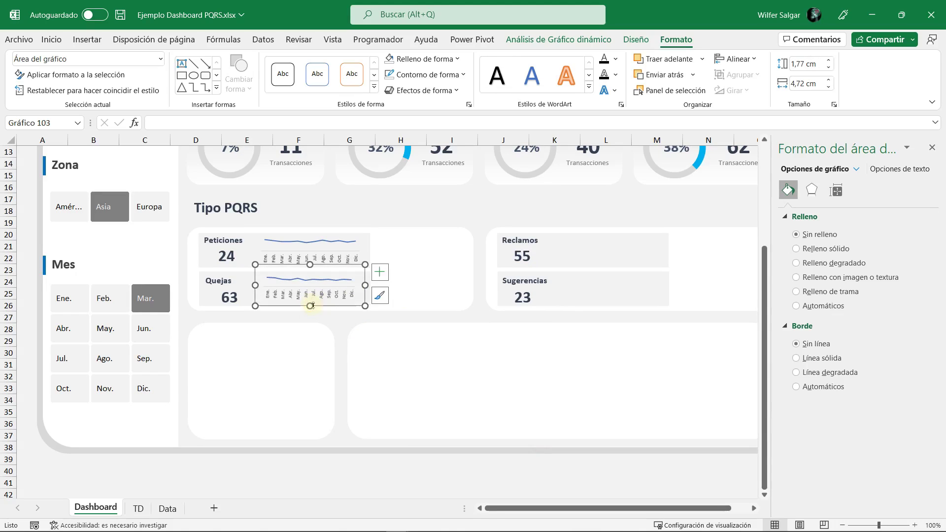
pyautogui.moveTo(338, 266); pyautogui.dragTo(334, 269)
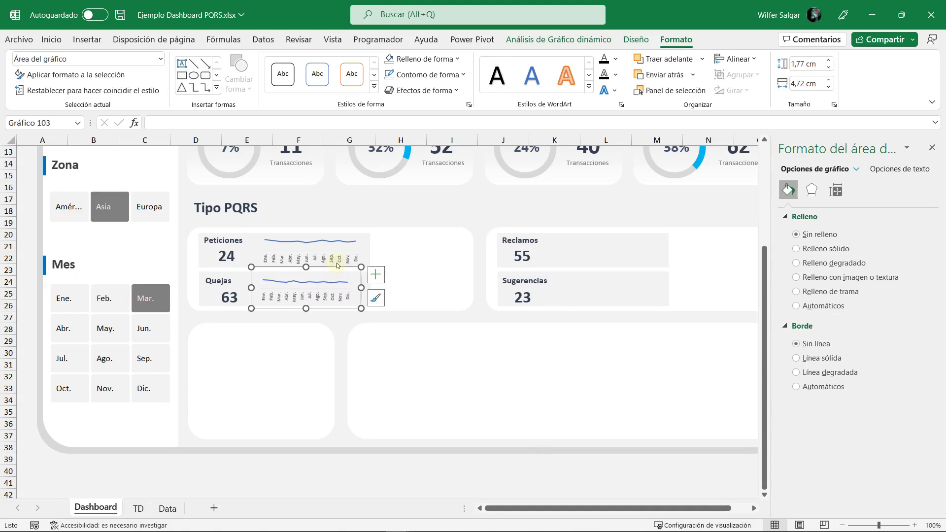
# Step: Check the Peticiones chart size and set the Quejas chart to 1,8 × 5,02 cm
pyautogui.click(350, 248)
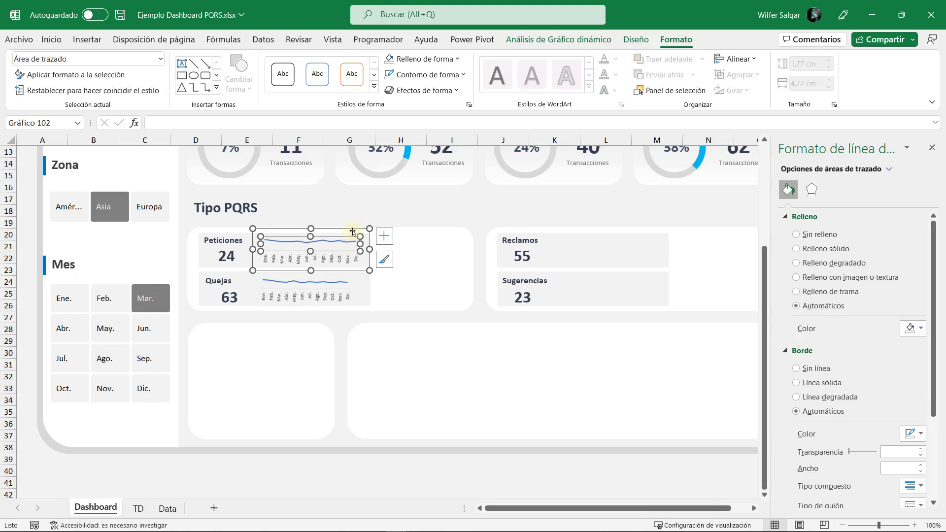
pyautogui.click(353, 231)
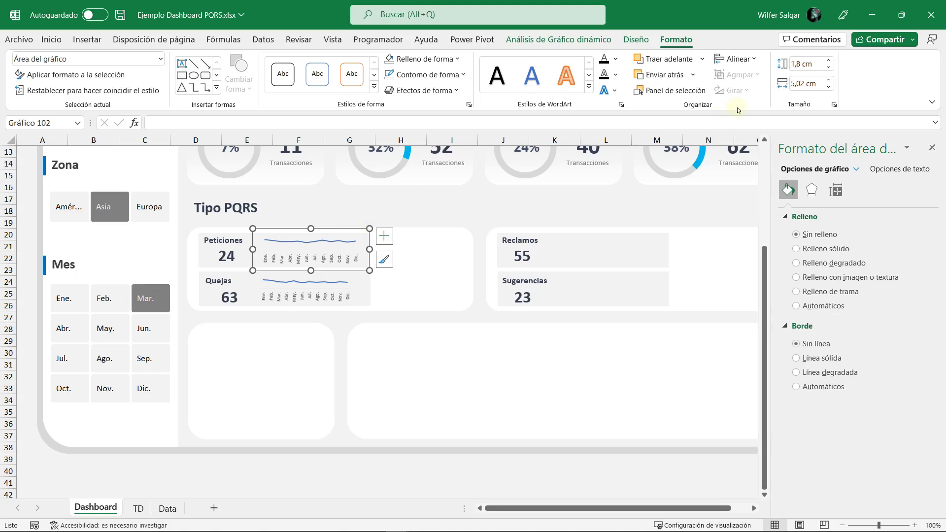
pyautogui.click(362, 290)
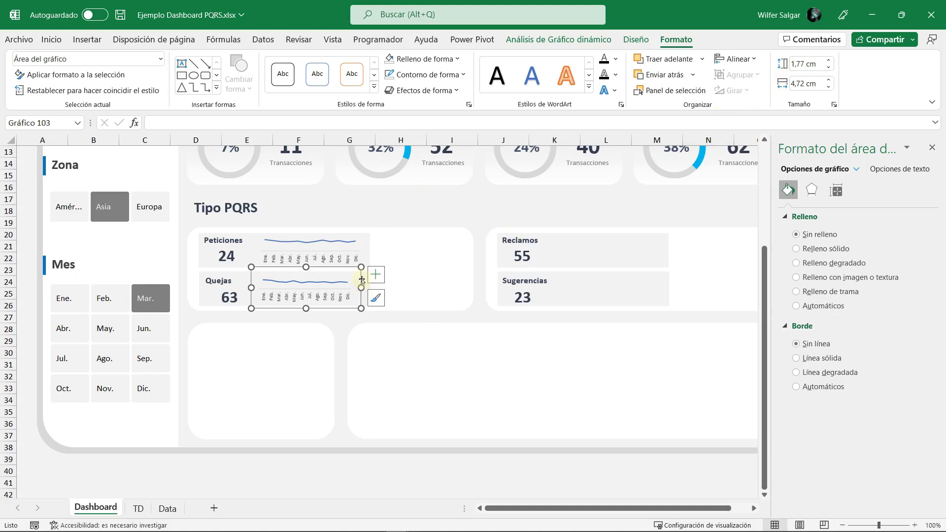
pyautogui.click(819, 66)
pyautogui.write('1.8')
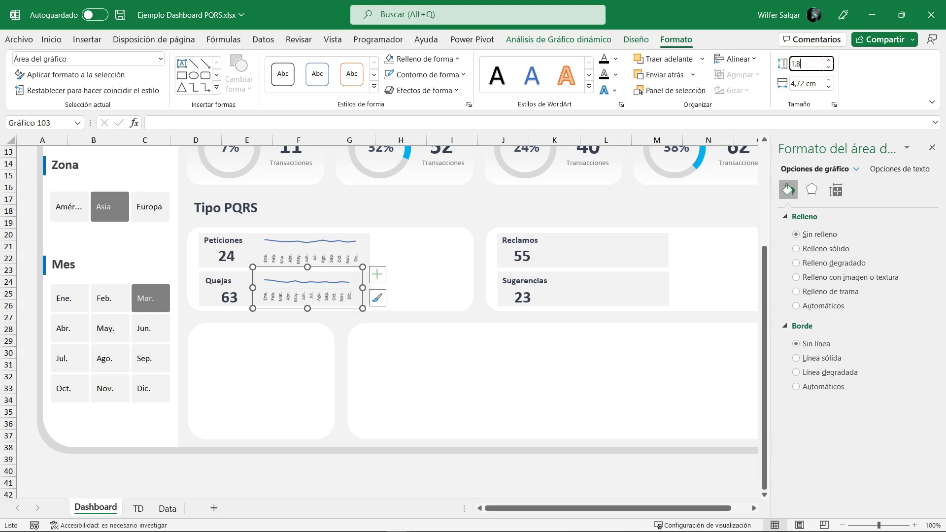
pyautogui.press('Tab')
pyautogui.write('5,02')
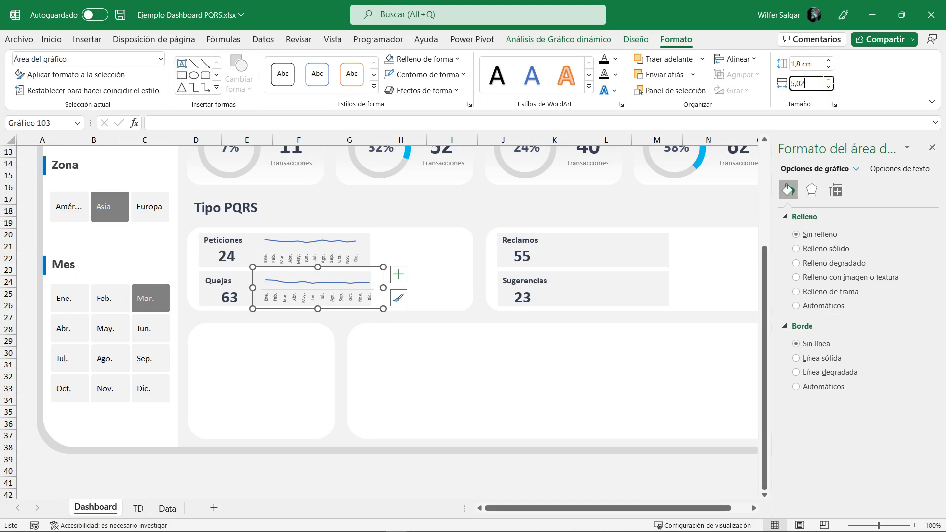
pyautogui.press('Return')
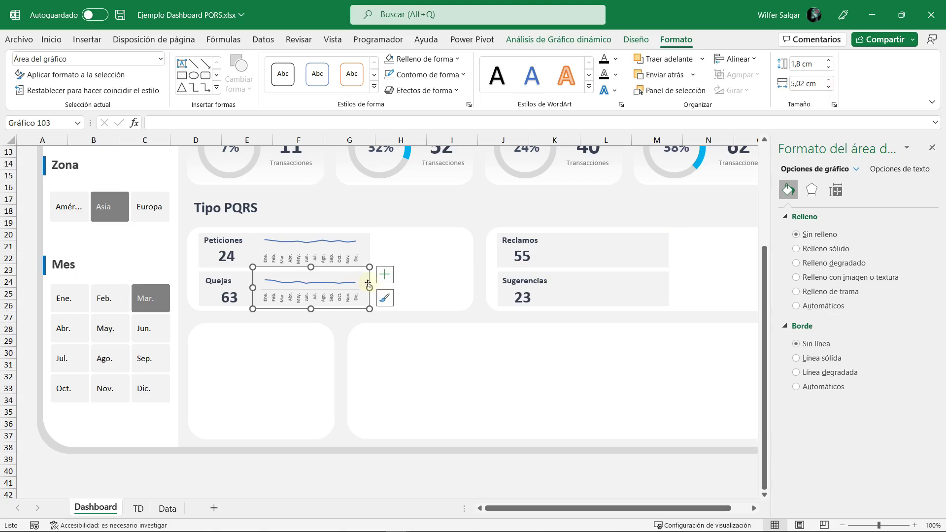
pyautogui.click(435, 308)
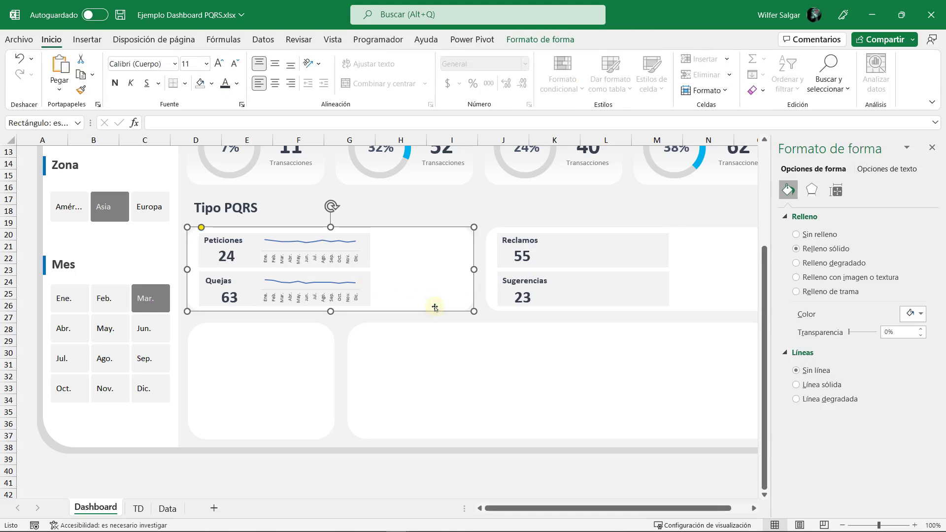
# Step: Copy the Tabla Quejas pivot table on the TD sheet to cell Q2
pyautogui.click(482, 314)
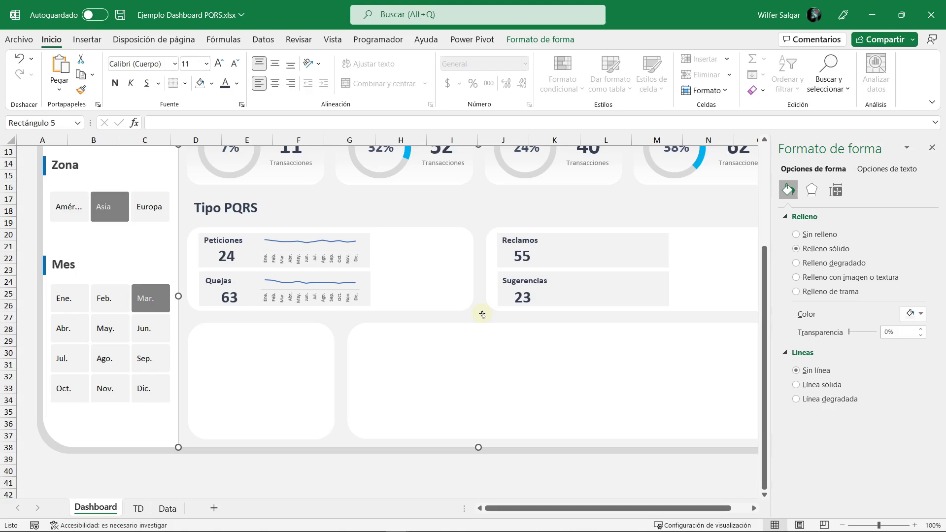
pyautogui.hotkey('ctrl', 'pagedown')
pyautogui.moveTo(385, 164); pyautogui.dragTo(492, 377)
pyautogui.hotkey('ctrl', 'c')
pyautogui.click(591, 163)
pyautogui.hotkey('ctrl', 'v')
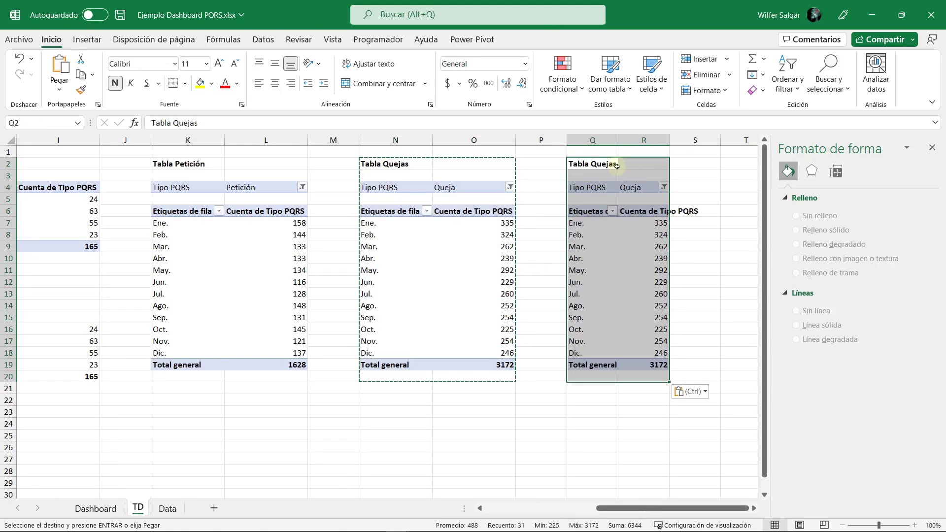
# Step: Filter the copy's Tipo PQRS to Reclamo and retitle it 'Tabla Reclamo'
pyautogui.click(664, 187)
pyautogui.click(550, 247)
pyautogui.click(594, 345)
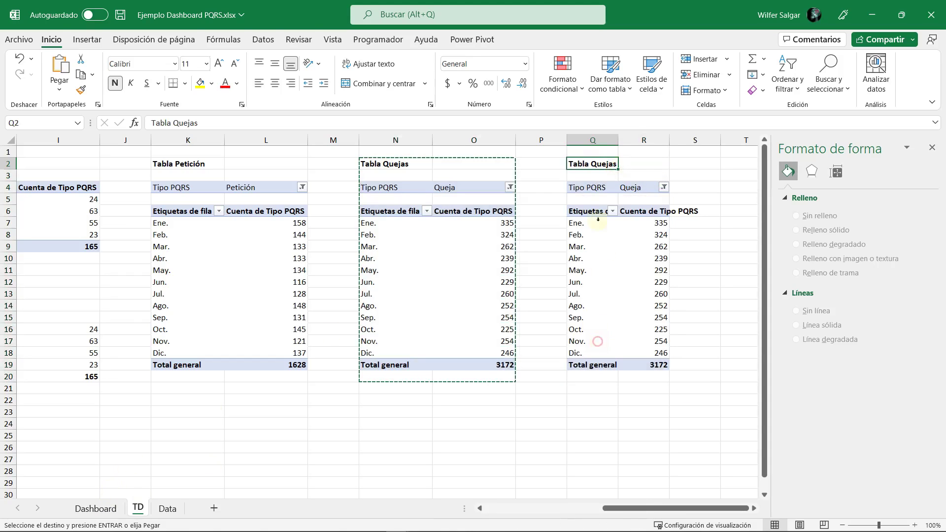
pyautogui.write('Tabla Reclamo')
pyautogui.press('Return')
# Step: Rename the Reclamo pivot table to 'TDamo'
pyautogui.click(663, 188)
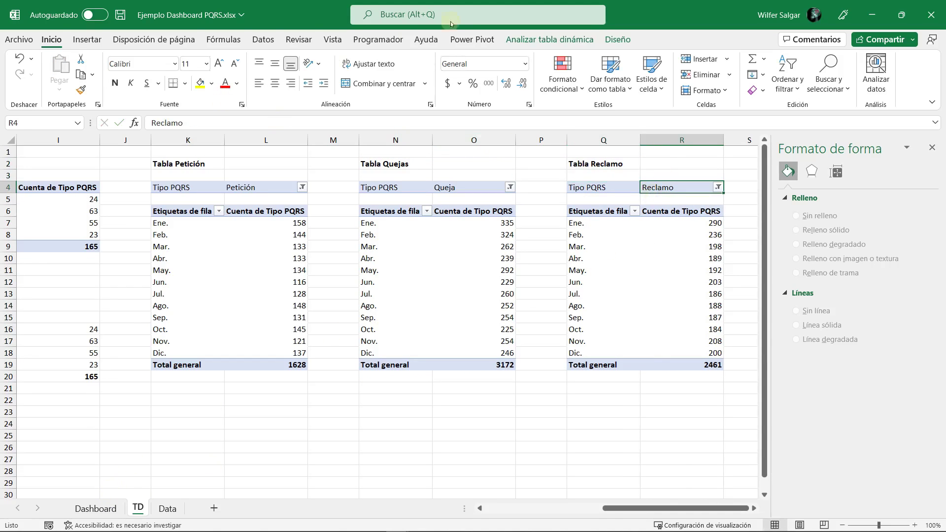
pyautogui.click(549, 39)
pyautogui.click(31, 81)
pyautogui.click(75, 132)
pyautogui.write('TD_Recl')
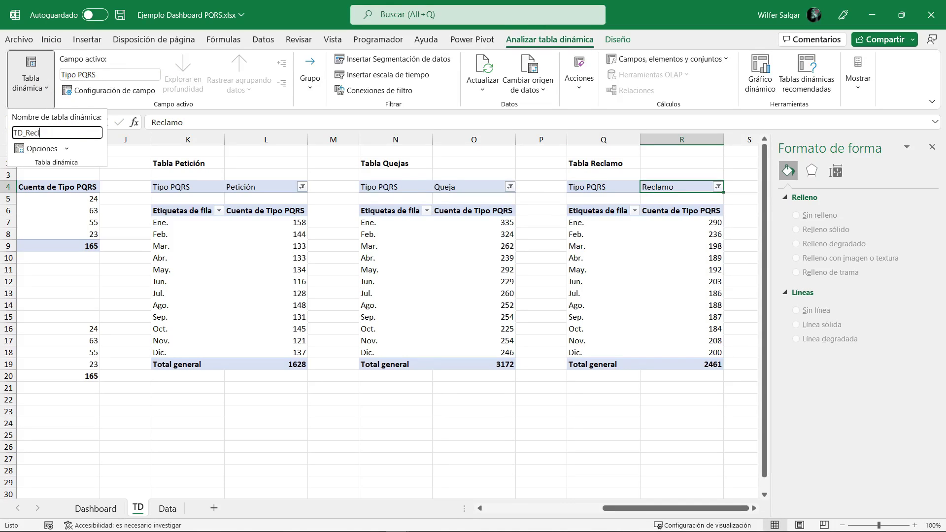
pyautogui.write('amo')
pyautogui.press('Return')
# Step: Insert a line pivot chart of the Reclamo data and cut it for the Dashboard
pyautogui.click(660, 260)
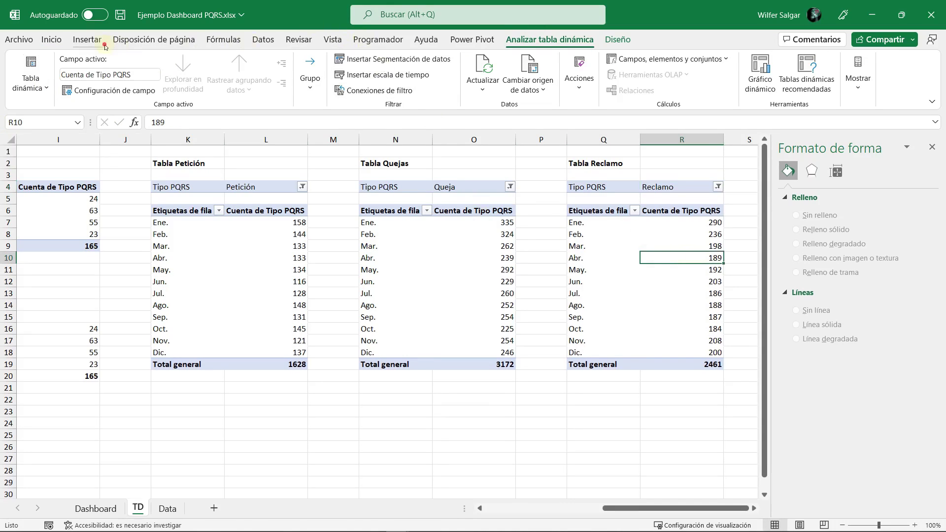
pyautogui.click(87, 40)
pyautogui.click(383, 74)
pyautogui.click(393, 118)
pyautogui.hotkey('ctrl', 'x')
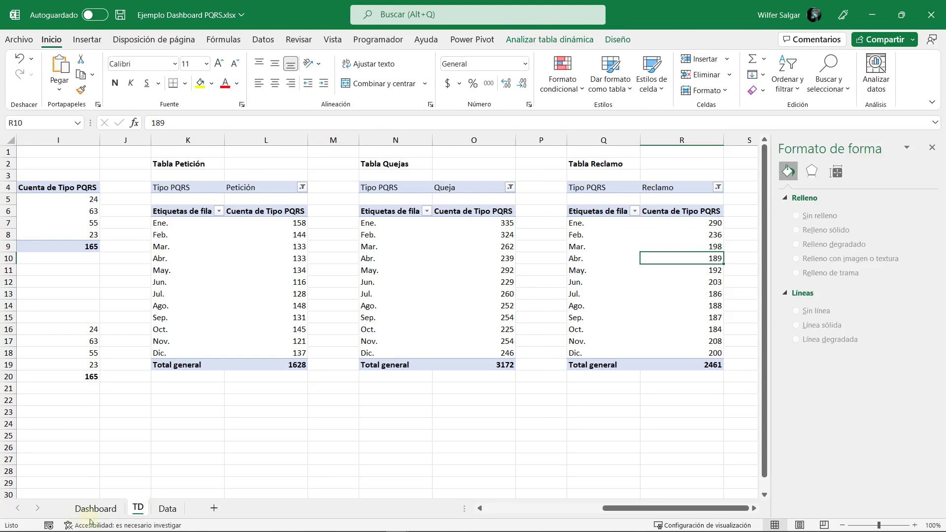
pyautogui.click(95, 508)
# Step: Paste the Reclamo chart on the Dashboard and give it no fill and no outline
pyautogui.hotkey('ctrl', 'v')
pyautogui.moveTo(448, 319); pyautogui.dragTo(663, 439)
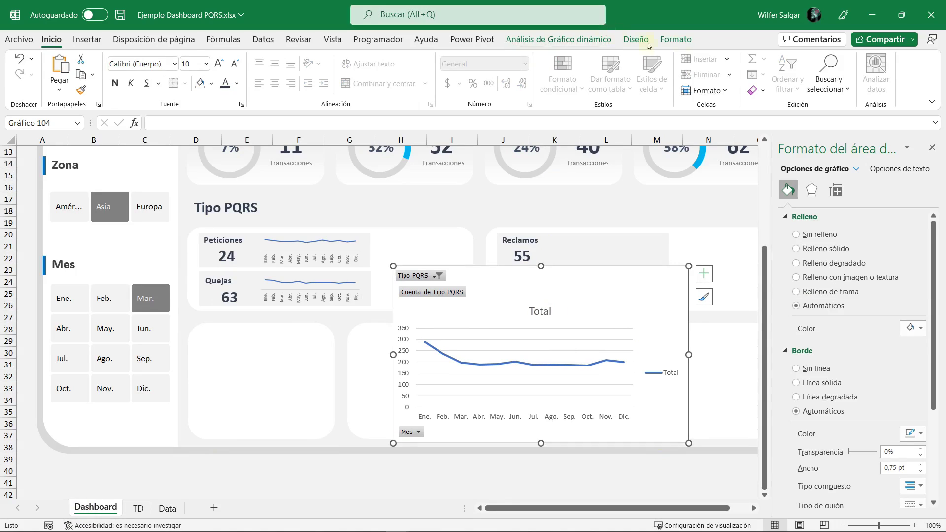
pyautogui.click(675, 40)
pyautogui.click(422, 58)
pyautogui.click(422, 246)
pyautogui.click(426, 74)
pyautogui.click(423, 262)
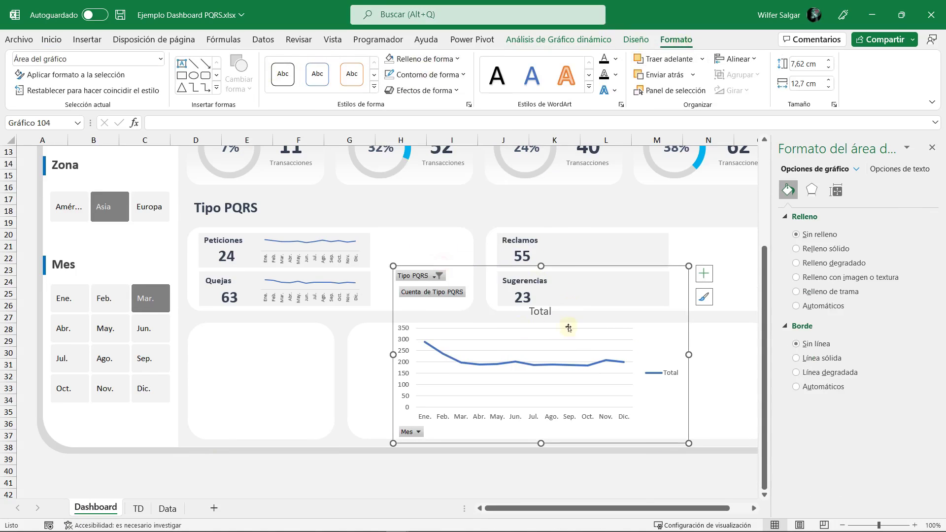
# Step: Delete the legend, value axis and gridlines, and hide all field buttons
pyautogui.click(662, 376)
pyautogui.press('Delete')
pyautogui.rightClick(432, 294)
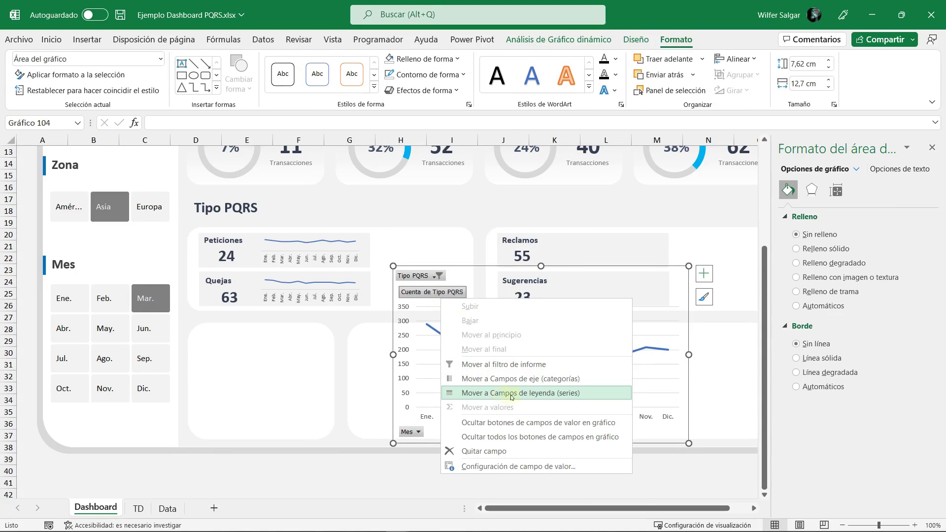
pyautogui.click(500, 406)
pyautogui.click(403, 355)
pyautogui.press('Delete')
pyautogui.click(443, 360)
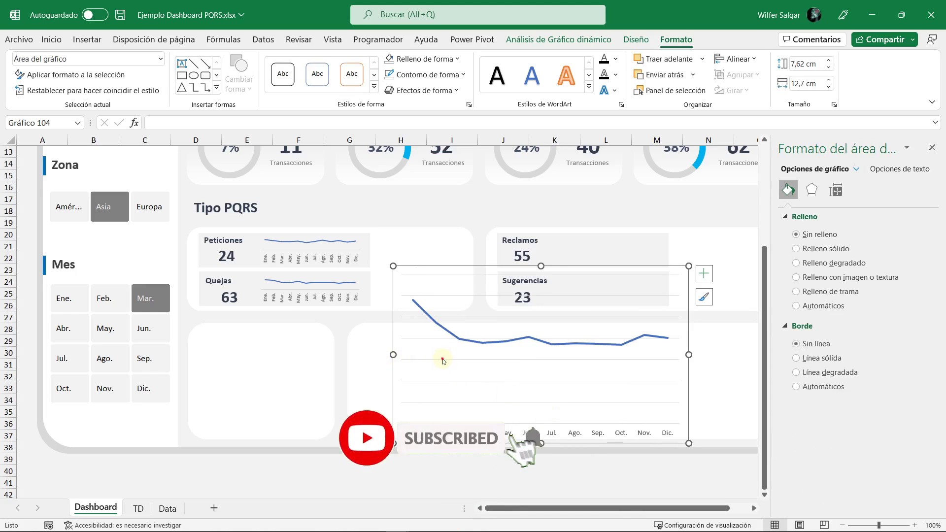
pyautogui.press('Delete')
# Step: Rotate the month labels 270° and make their font smaller
pyautogui.click(533, 434)
pyautogui.click(836, 190)
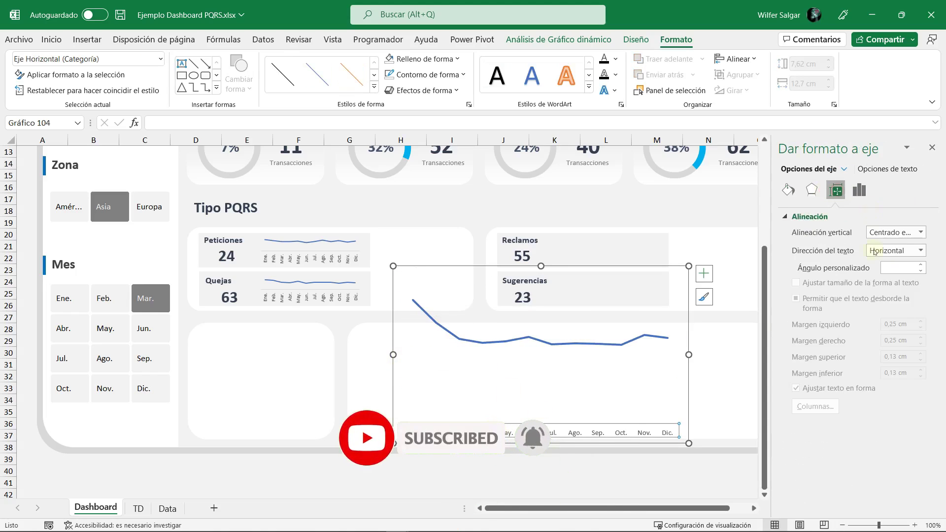
pyautogui.click(896, 251)
pyautogui.click(837, 354)
pyautogui.click(51, 39)
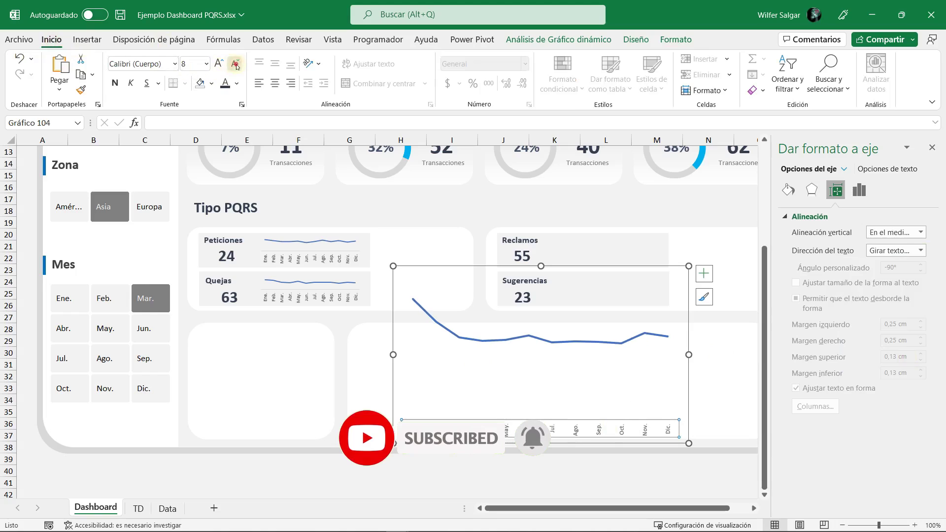
# Step: Thin the Reclamo chart's data line
pyautogui.click(634, 268)
pyautogui.click(590, 344)
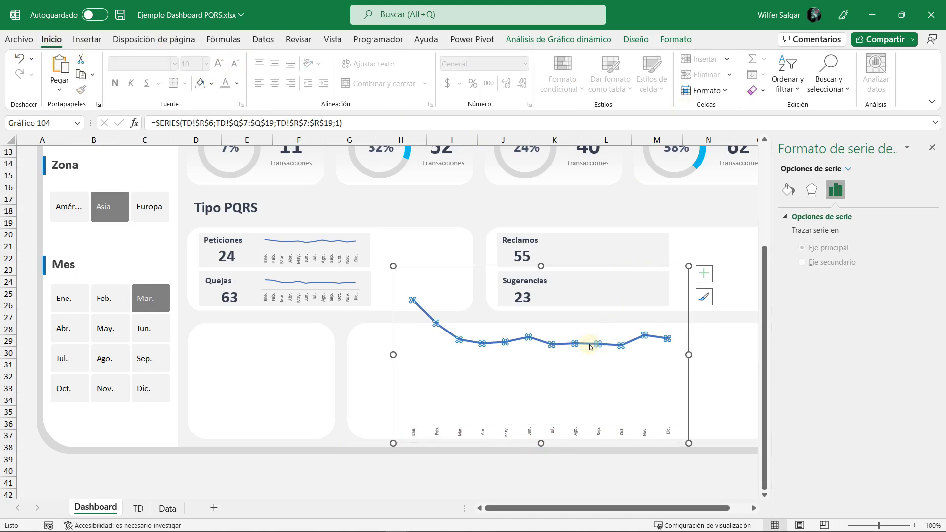
pyautogui.click(920, 354)
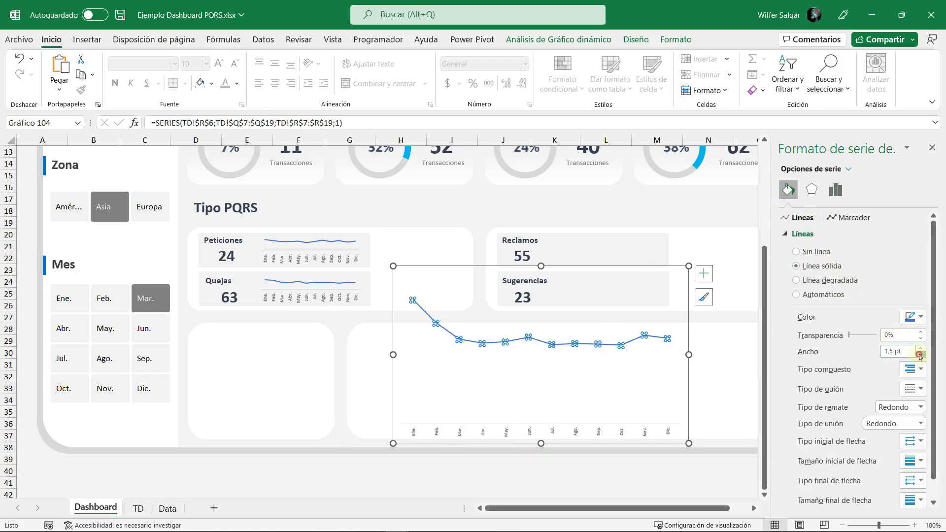
pyautogui.click(921, 354)
pyautogui.click(628, 265)
# Step: Size the chart to 1,8 × 5,02 cm and place it in the Reclamos card
pyautogui.click(675, 39)
pyautogui.click(808, 63)
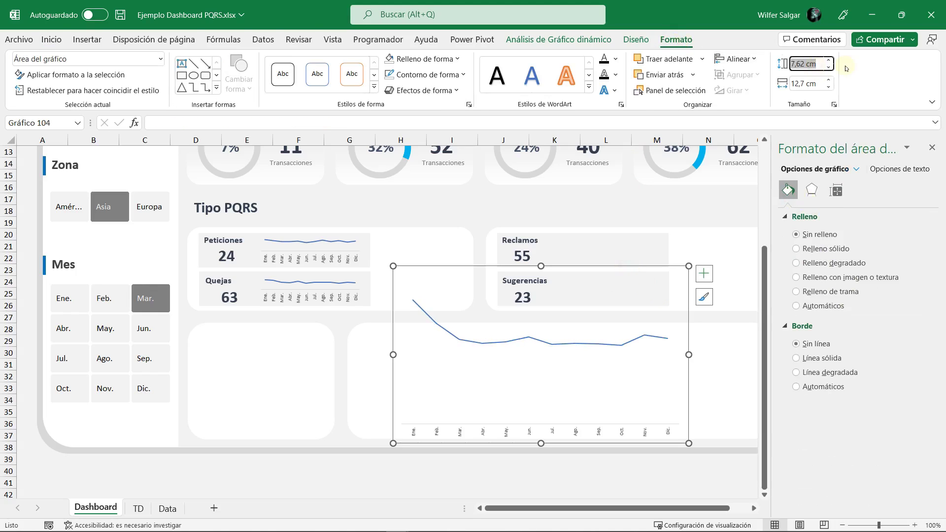
pyautogui.write('1,8')
pyautogui.press('Tab')
pyautogui.write('5,02')
pyautogui.press('Return')
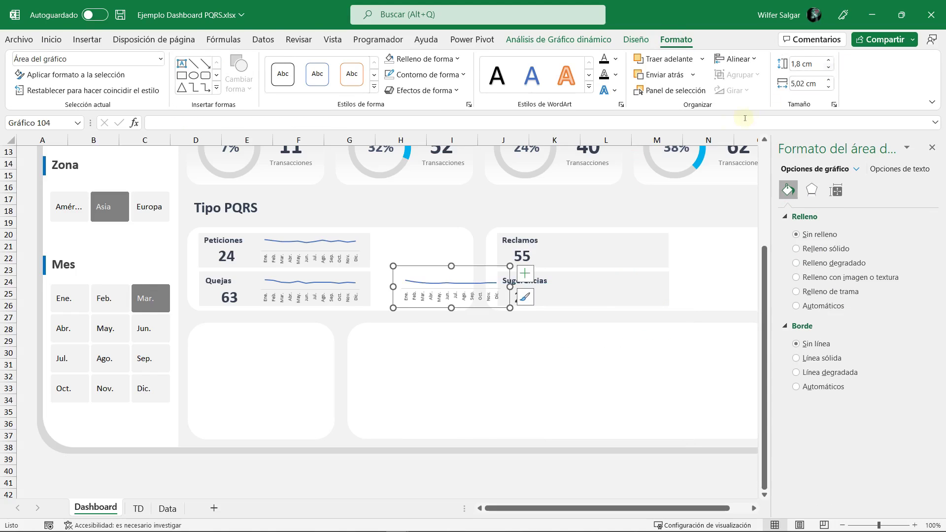
pyautogui.moveTo(487, 310); pyautogui.dragTo(644, 264)
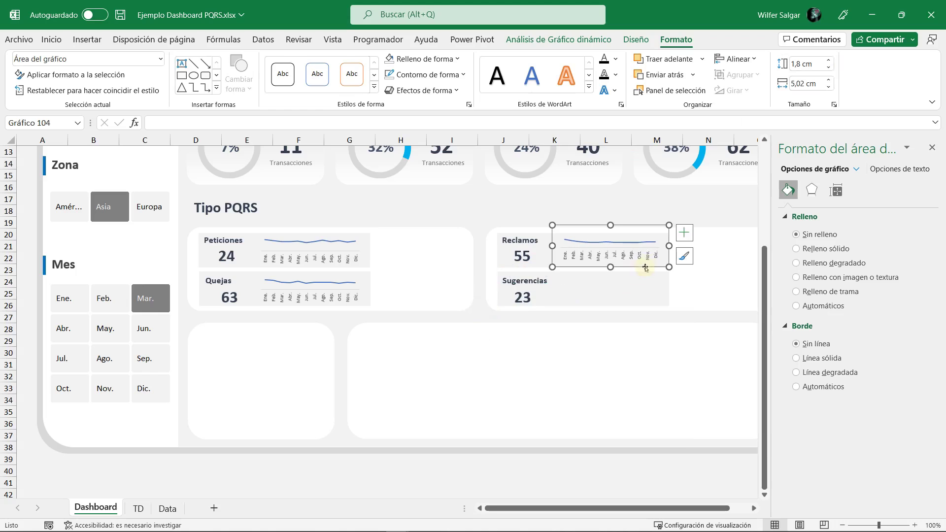
pyautogui.click(148, 512)
# Step: Paste a copy of the Reclamo pivot into columns T:U and filter it to Sugerencia
pyautogui.hscroll(2, 384, 316)
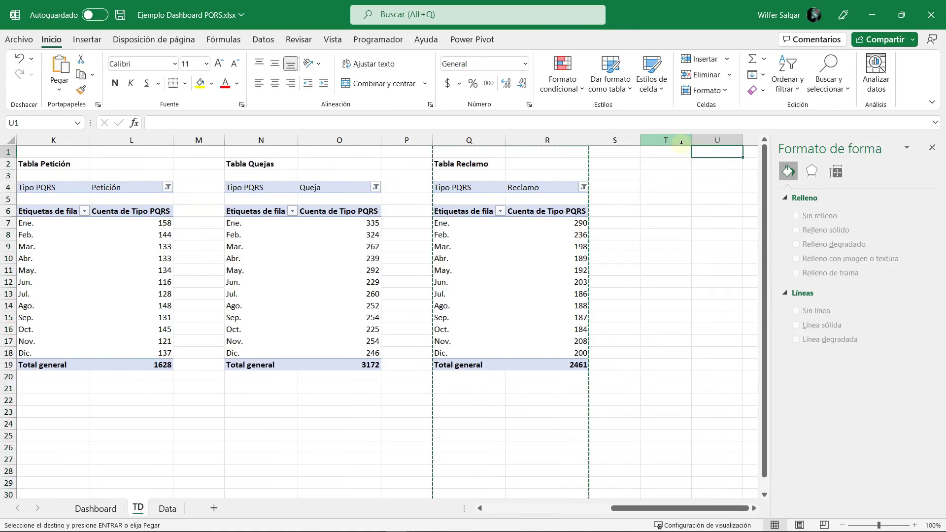
pyautogui.click(682, 143)
pyautogui.hotkey('ctrl', 'v')
pyautogui.hscroll(2, 681, 142)
pyautogui.click(634, 187)
pyautogui.click(518, 264)
pyautogui.click(565, 346)
# Step: Retitle the copy 'Tabla Sugerencia' and rename the pivot table to Sugerencia
pyautogui.click(520, 164)
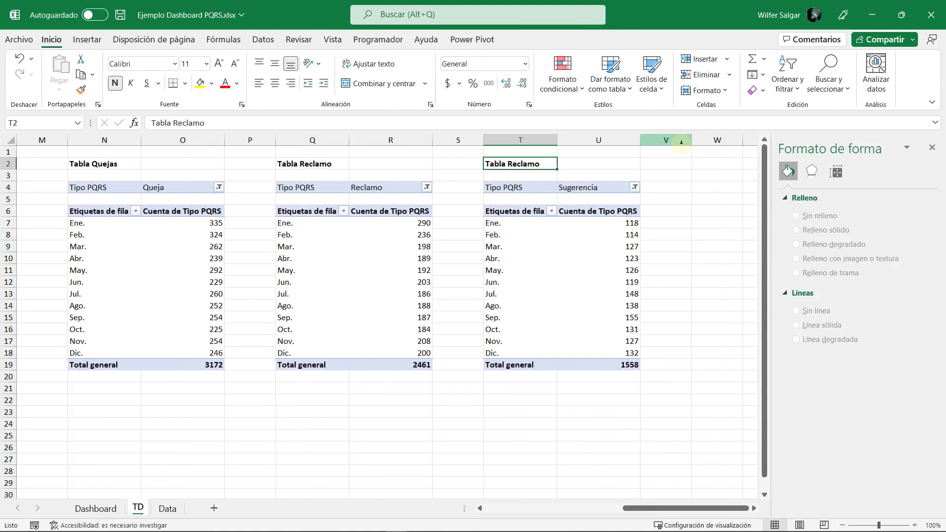
pyautogui.doubleClick(524, 164)
pyautogui.write('Sugerenci')
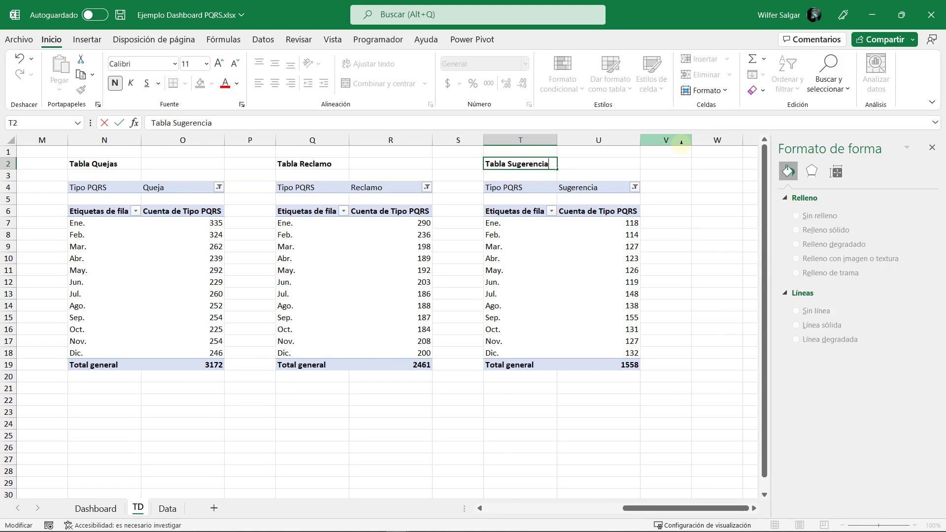
pyautogui.press('Return')
pyautogui.click(599, 293)
pyautogui.click(550, 40)
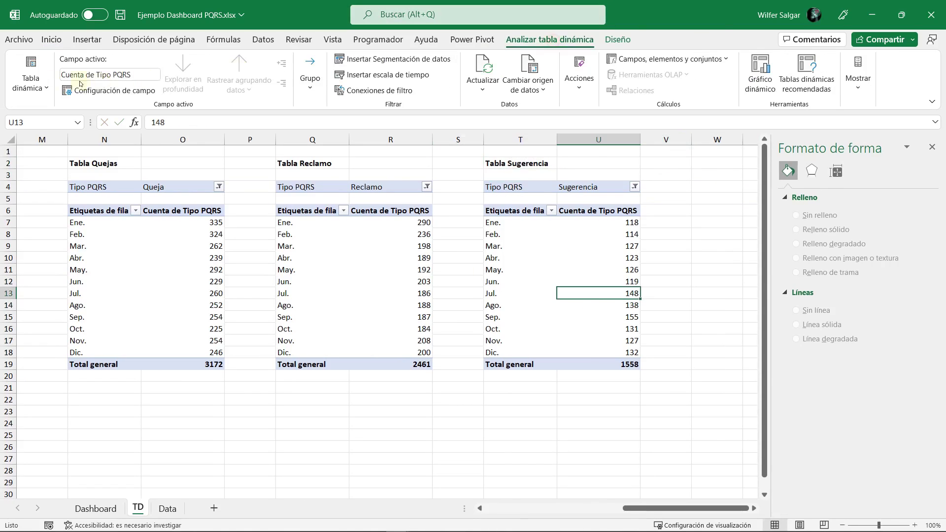
pyautogui.click(31, 79)
pyautogui.doubleClick(87, 133)
pyautogui.write('Sugerencia')
pyautogui.press('Return')
# Step: Insert a line chart of the Sugerencia monthly counts and cut it for the Dashboard sheet
pyautogui.click(576, 234)
pyautogui.click(87, 39)
pyautogui.click(384, 73)
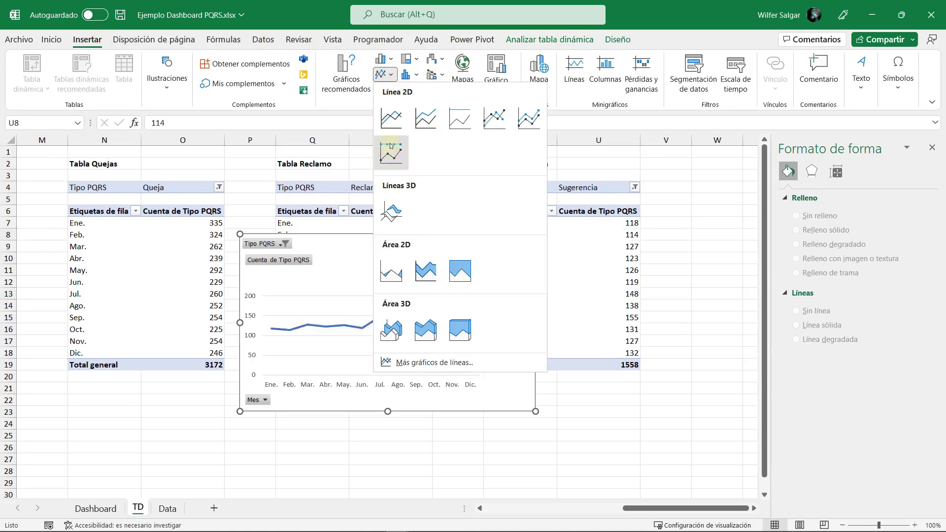
pyautogui.click(391, 119)
pyautogui.press('Delete')
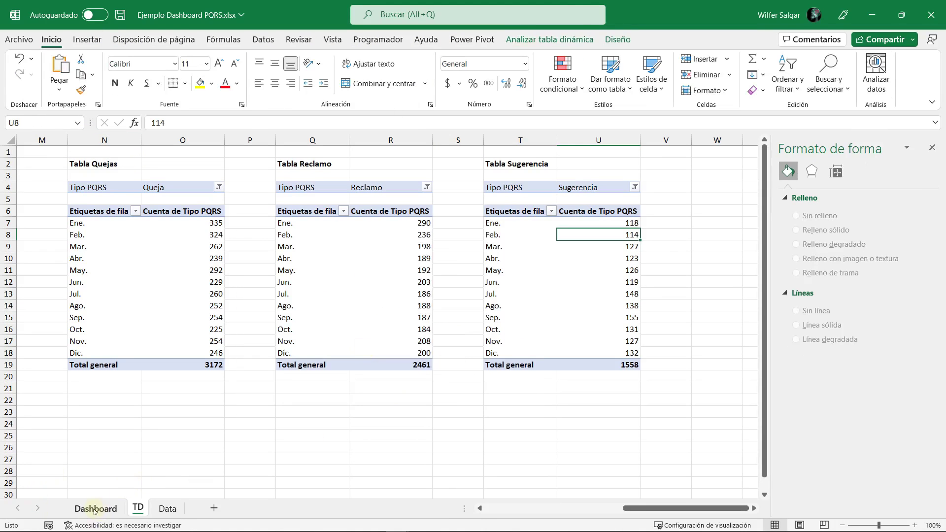
pyautogui.click(95, 511)
# Step: Paste the Sugerencia chart on the Dashboard with no fill, no border and hidden field buttons
pyautogui.hotkey('ctrl', 'v')
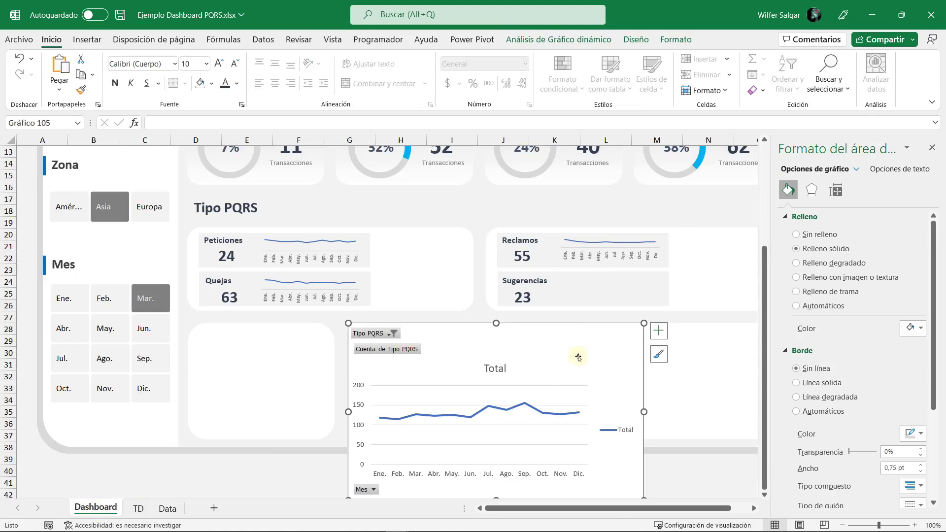
pyautogui.click(676, 40)
pyautogui.click(422, 59)
pyautogui.click(423, 246)
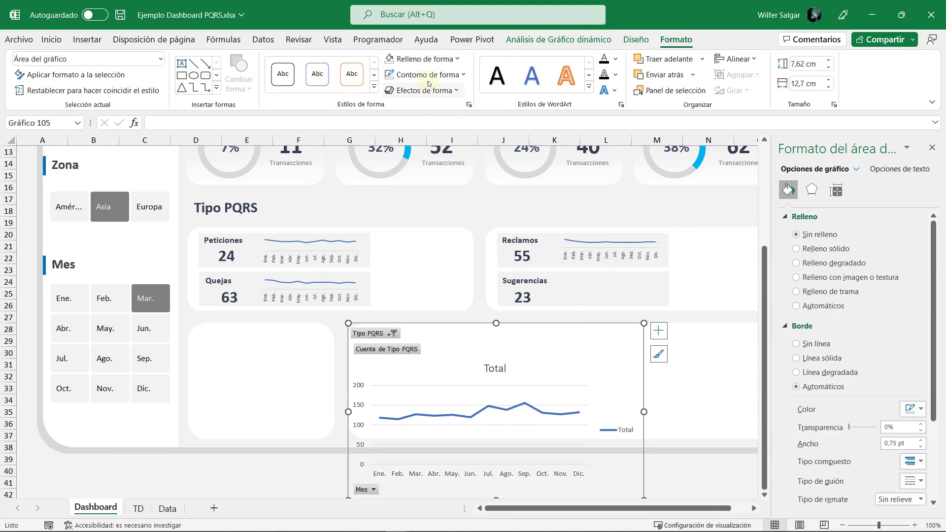
pyautogui.click(427, 74)
pyautogui.click(423, 261)
pyautogui.rightClick(404, 349)
pyautogui.click(493, 489)
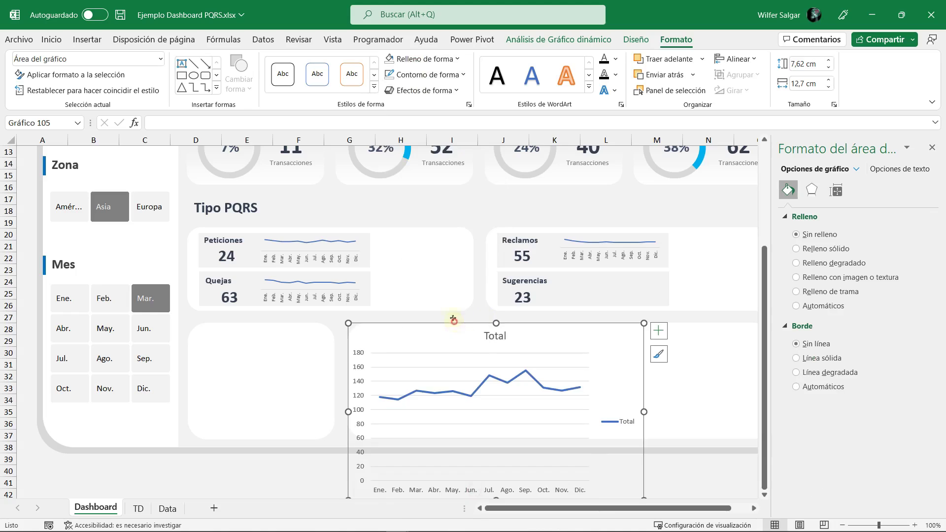
pyautogui.moveTo(453, 321); pyautogui.dragTo(443, 243)
# Step: Delete the chart's title, legend, vertical value axis and gridlines
pyautogui.click(545, 259)
pyautogui.press('Delete')
pyautogui.press('Delete')
pyautogui.click(344, 302)
pyautogui.press('Delete')
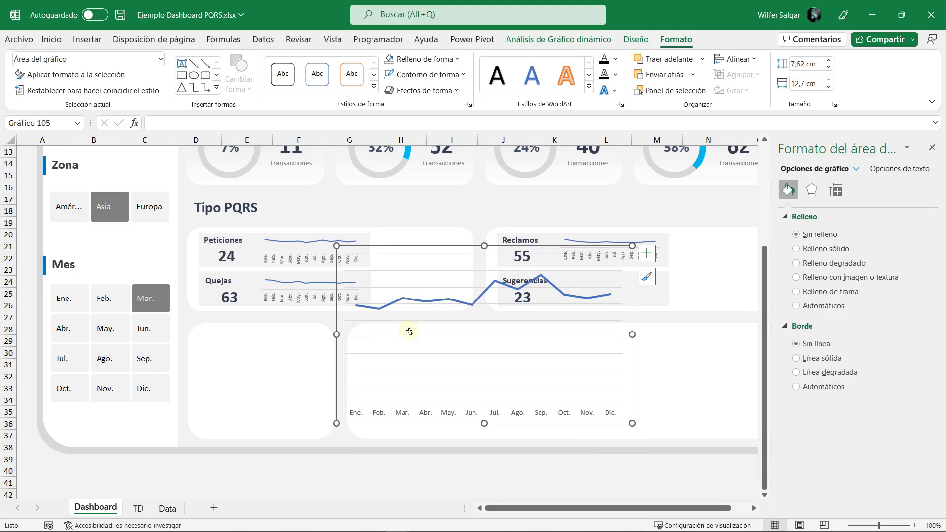
pyautogui.click(410, 333)
pyautogui.press('Delete')
# Step: Turn the month axis labels to vertical text direction
pyautogui.click(516, 415)
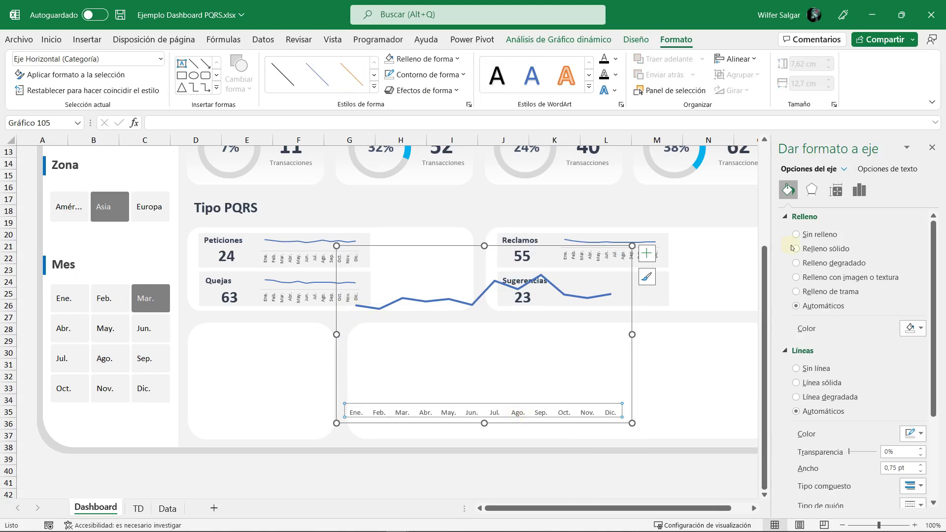
pyautogui.click(836, 191)
pyautogui.click(833, 249)
pyautogui.click(887, 354)
# Step: Make the data line a solid 1 pt line and shrink the month labels to size 6
pyautogui.click(587, 297)
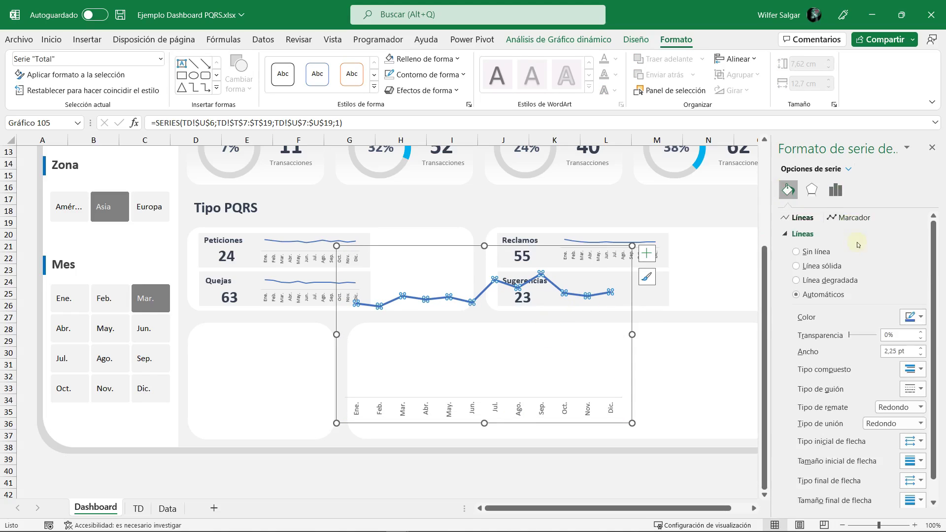
pyautogui.click(921, 354)
pyautogui.click(921, 354)
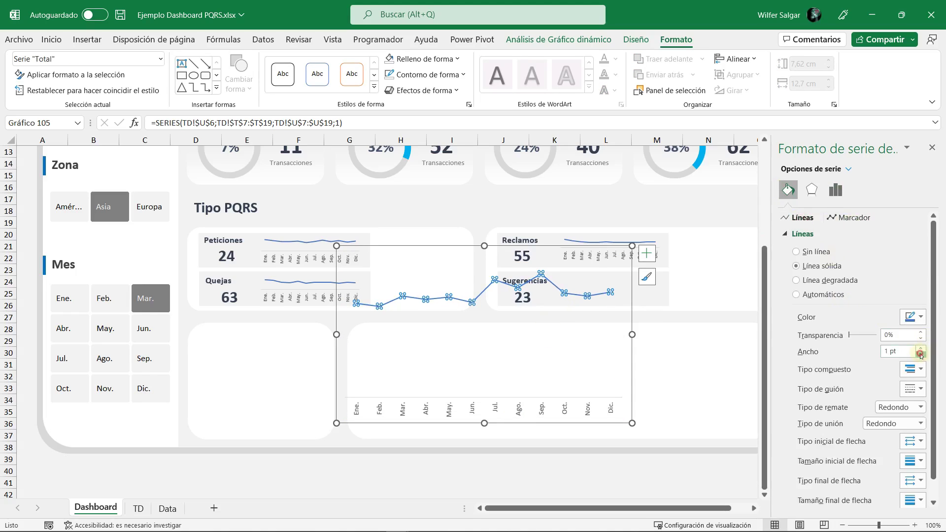
pyautogui.click(635, 305)
pyautogui.click(513, 409)
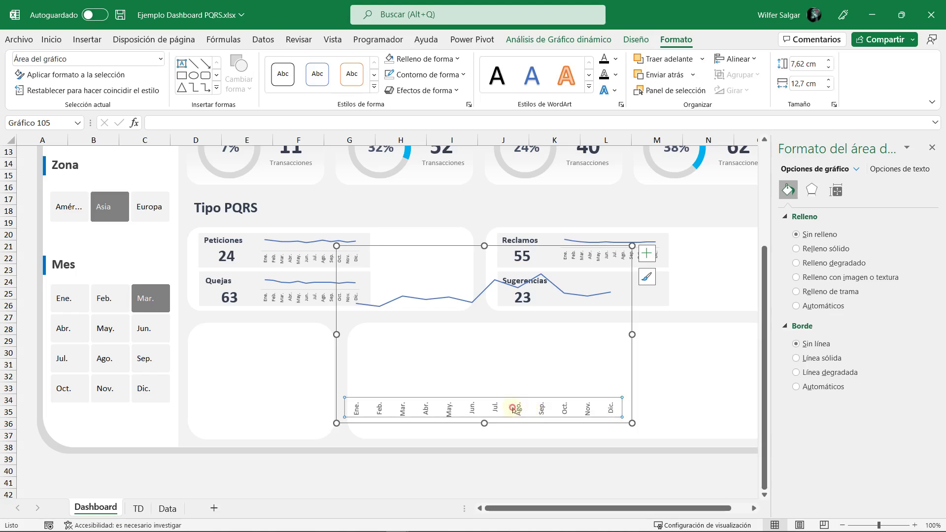
pyautogui.click(52, 40)
pyautogui.click(235, 64)
pyautogui.click(235, 64)
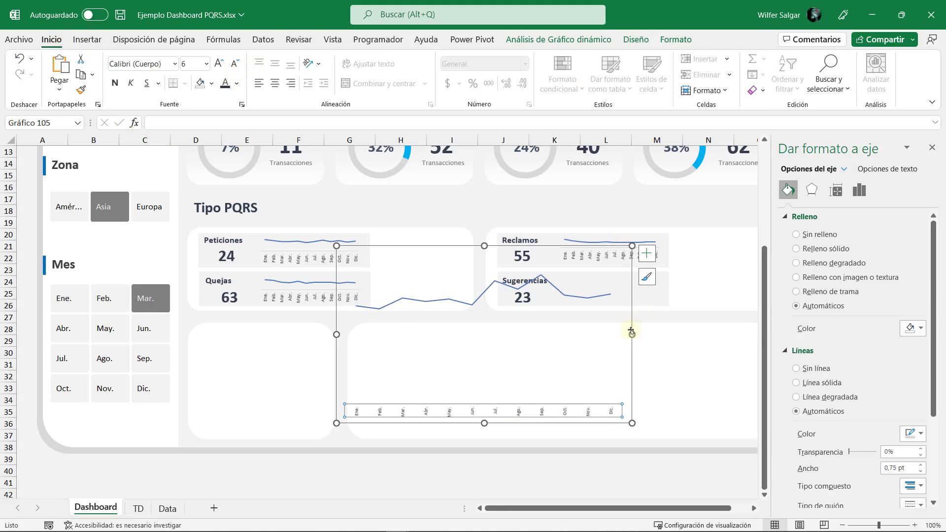
# Step: Set the chart height to 1,8 cm and move it into the Sugerencias card
pyautogui.click(631, 332)
pyautogui.click(677, 40)
pyautogui.click(809, 63)
pyautogui.write('1')
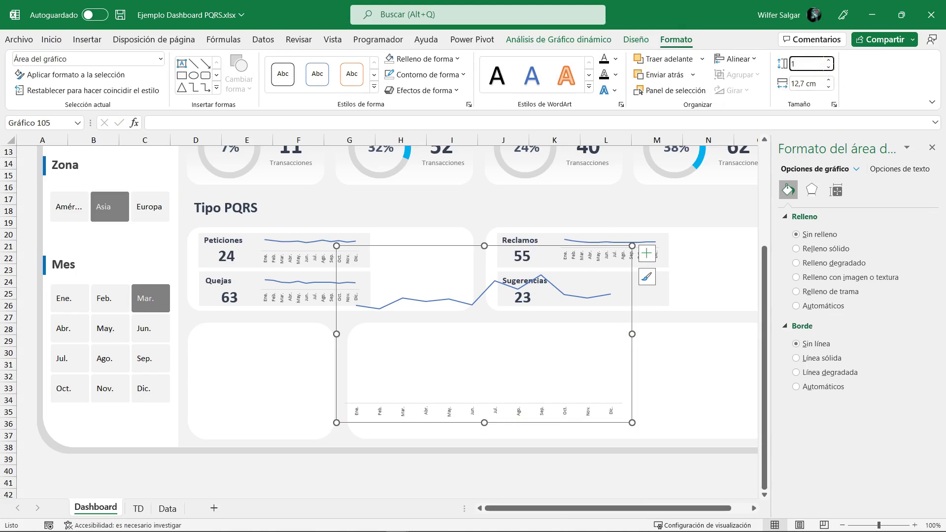
pyautogui.write(',8')
pyautogui.press('Return')
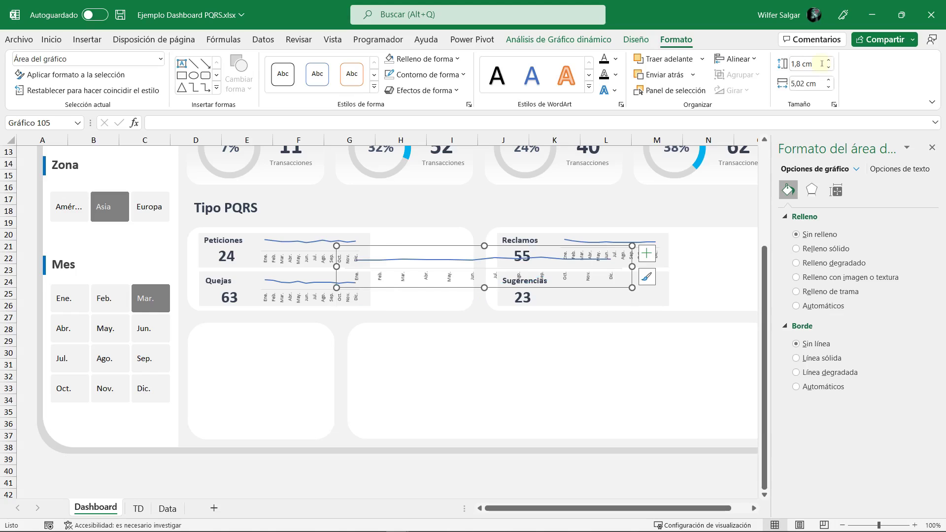
pyautogui.moveTo(418, 291); pyautogui.dragTo(635, 305)
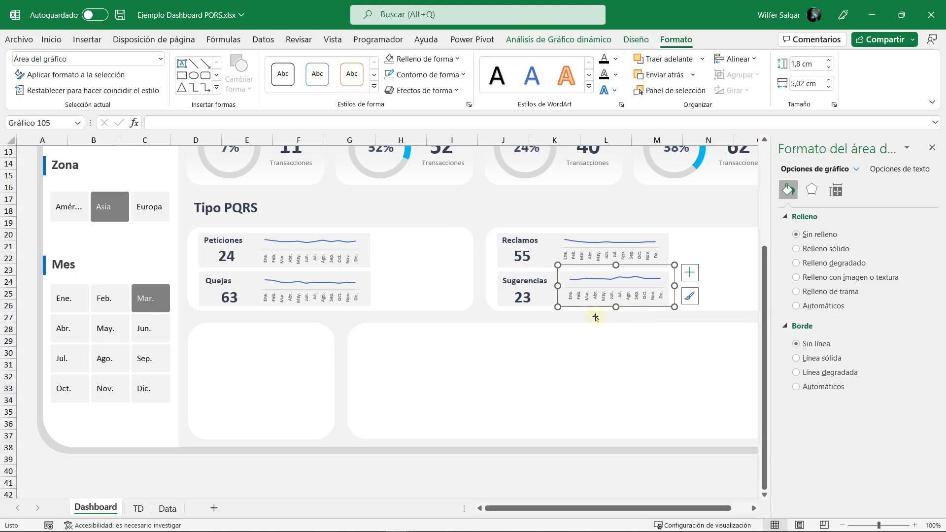
# Step: Align the Peticiones and Reclamos sparklines horizontally at the same height
pyautogui.click(345, 283)
pyautogui.click(355, 241)
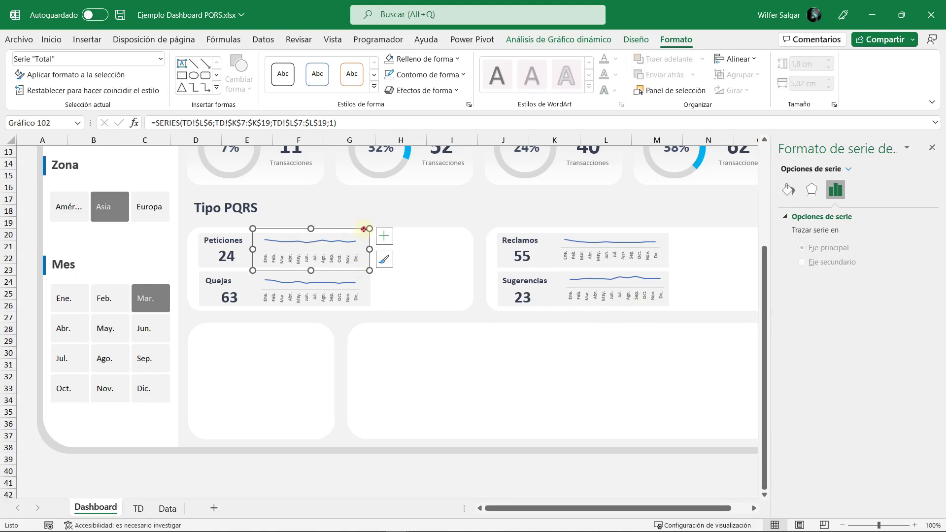
pyautogui.click(364, 228)
pyautogui.keyDown('ctrl'); pyautogui.click(661, 243); pyautogui.keyUp('ctrl')
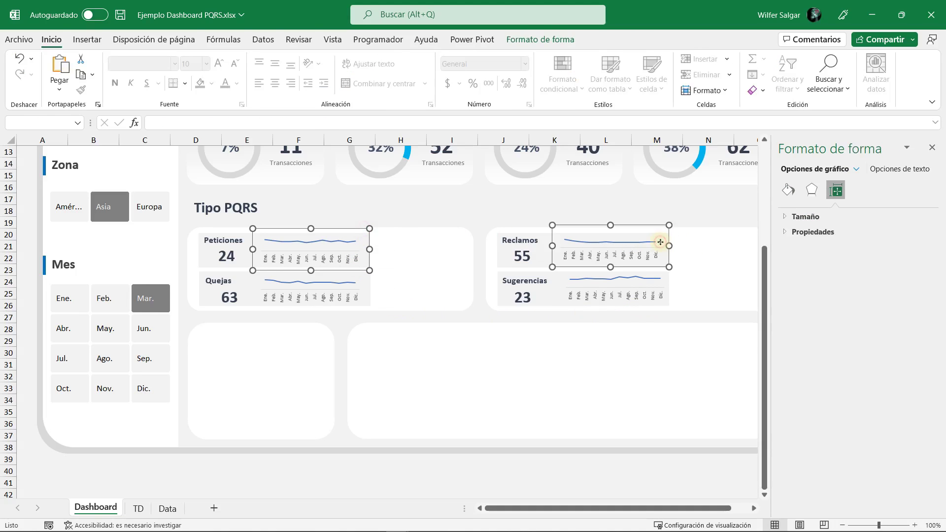
pyautogui.click(552, 40)
pyautogui.click(760, 59)
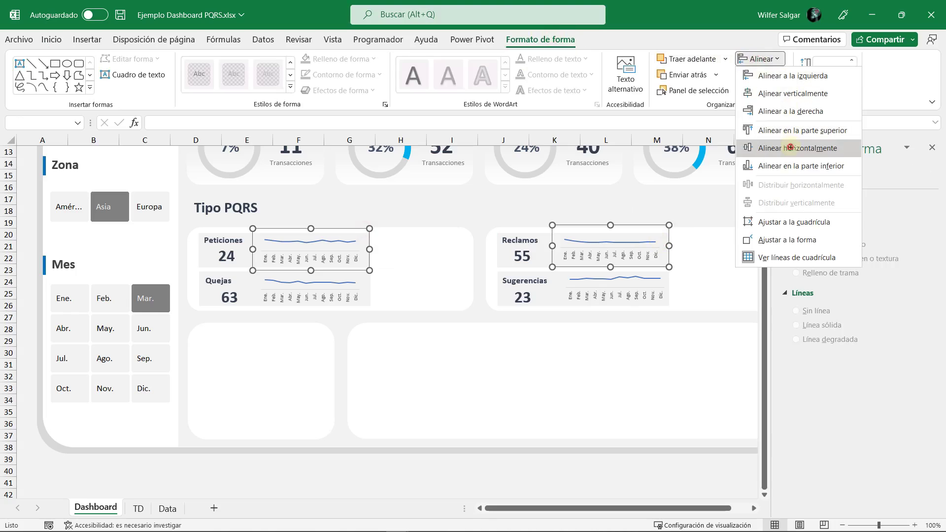
pyautogui.click(790, 147)
# Step: Align the Quejas and Sugerencias sparklines horizontally, then close the formatting pane
pyautogui.click(339, 283)
pyautogui.click(366, 282)
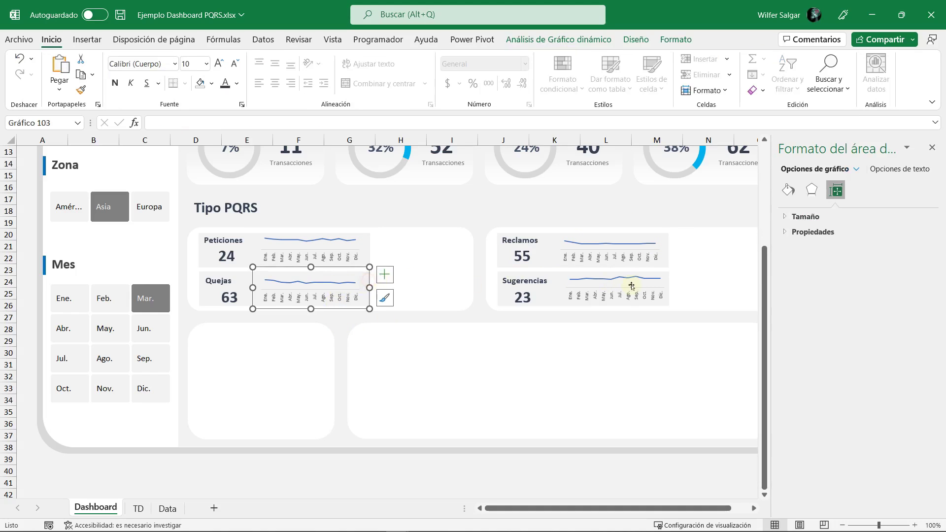
pyautogui.keyDown('ctrl'); pyautogui.click(631, 286); pyautogui.keyUp('ctrl')
pyautogui.click(520, 39)
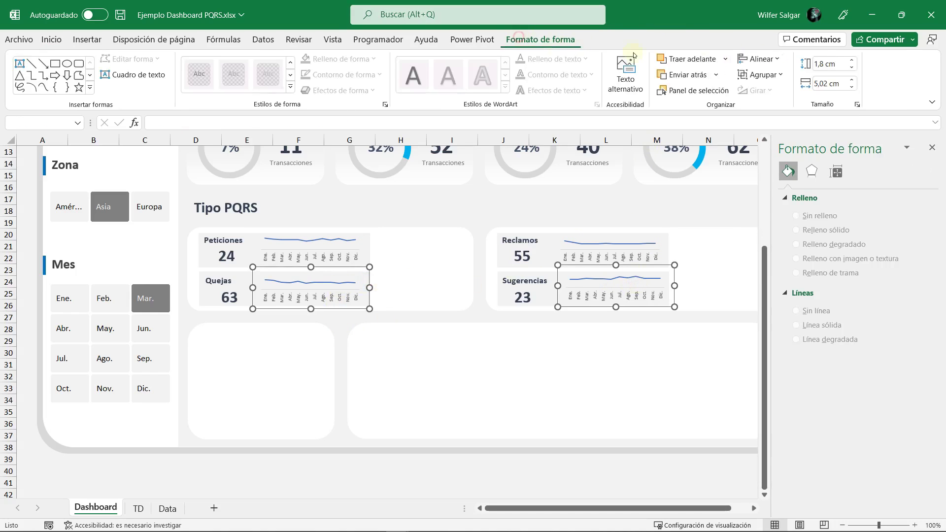
pyautogui.click(761, 59)
pyautogui.click(790, 147)
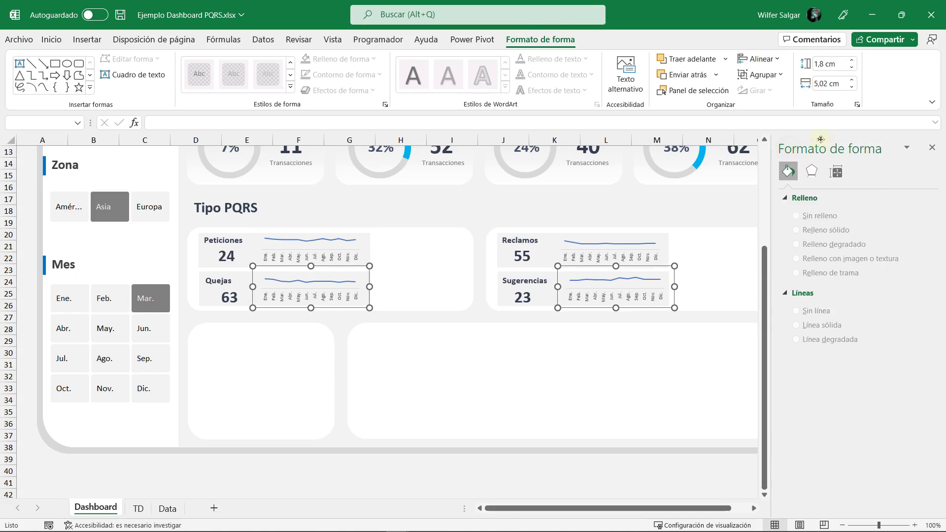
pyautogui.click(932, 148)
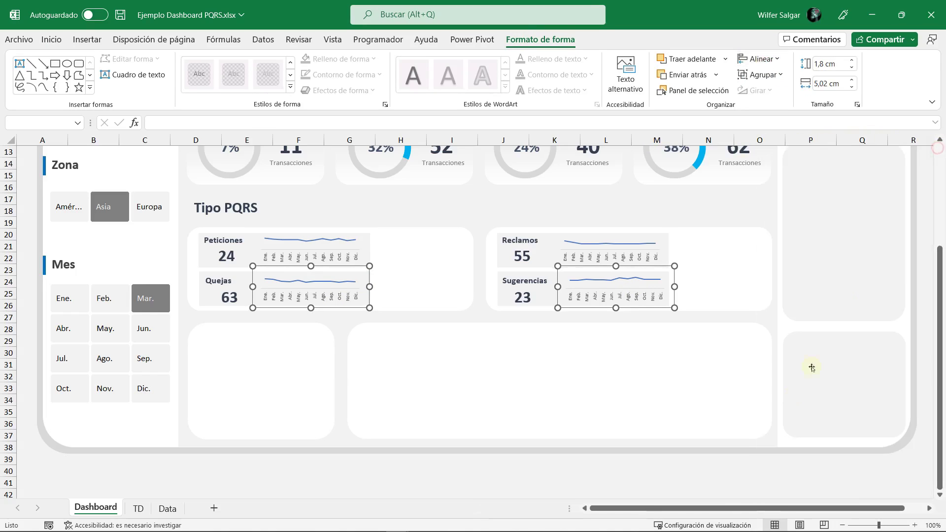
pyautogui.click(778, 354)
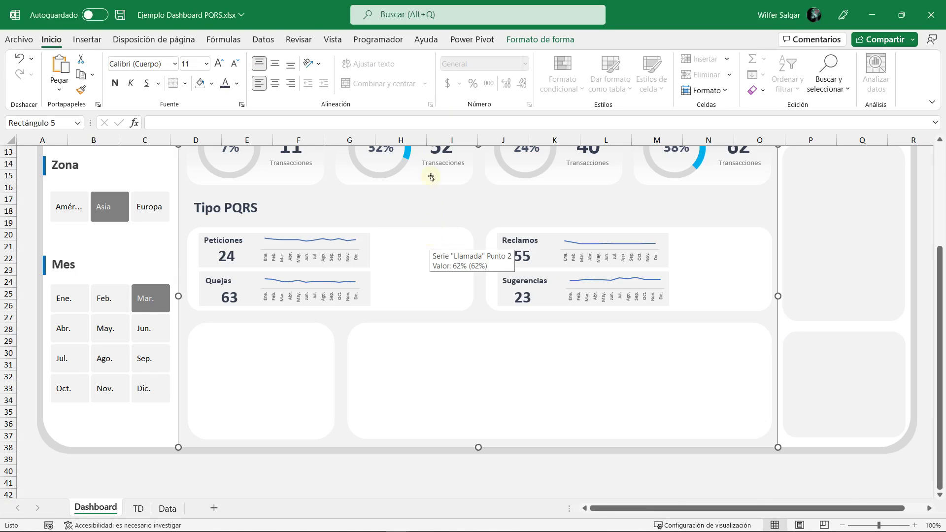
# Step: Draw a text box reading 'Cierre Caso' beside the Peticiones sparkline
pyautogui.click(87, 40)
pyautogui.scroll(1, 473, 320)
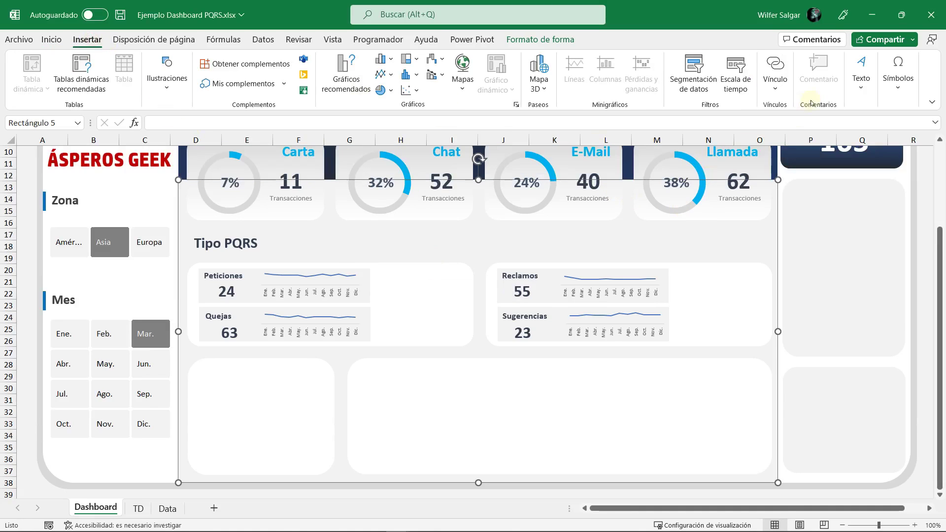
pyautogui.click(861, 74)
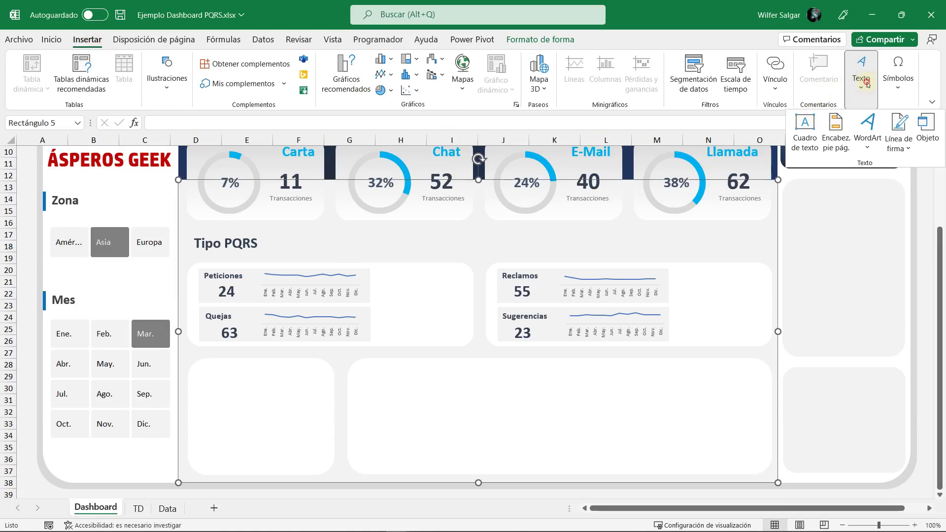
pyautogui.click(805, 133)
pyautogui.moveTo(383, 266); pyautogui.dragTo(453, 280)
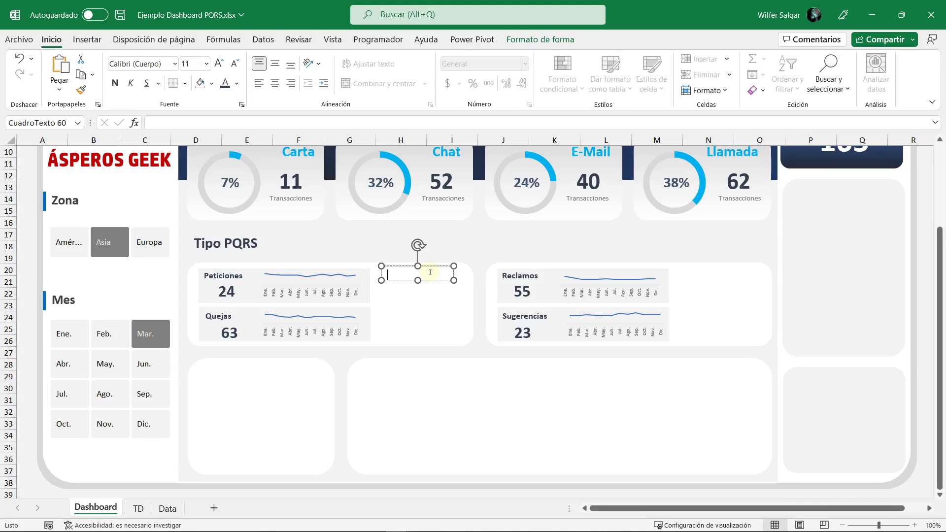
pyautogui.write('Ciere Caso')
# Step: Centre the Cierre Caso text both ways and make it bold, dark red, size 9
pyautogui.click(438, 282)
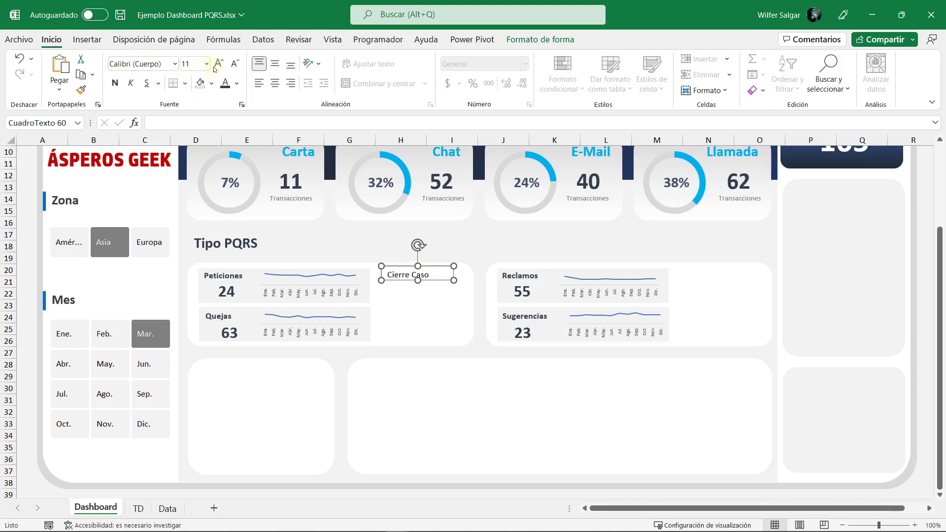
pyautogui.click(275, 84)
pyautogui.click(275, 64)
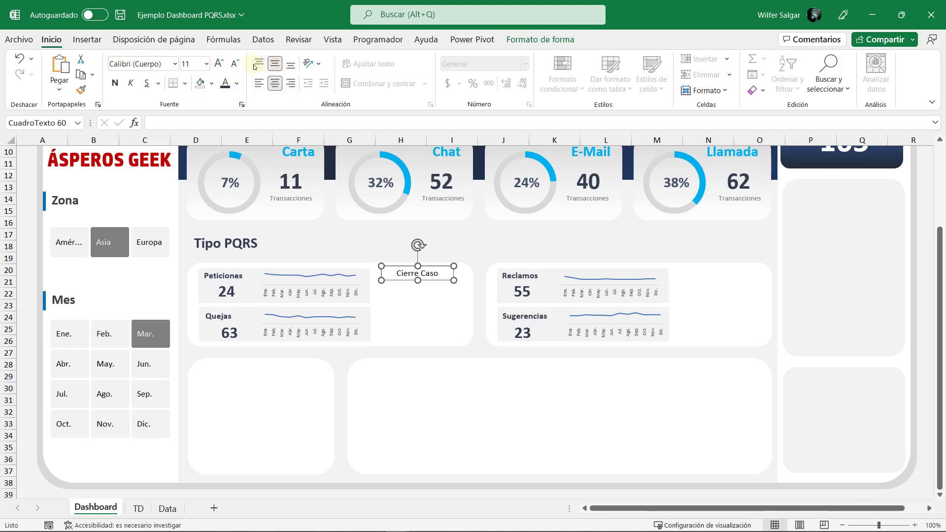
pyautogui.click(236, 83)
pyautogui.click(224, 217)
pyautogui.click(115, 82)
pyautogui.click(235, 63)
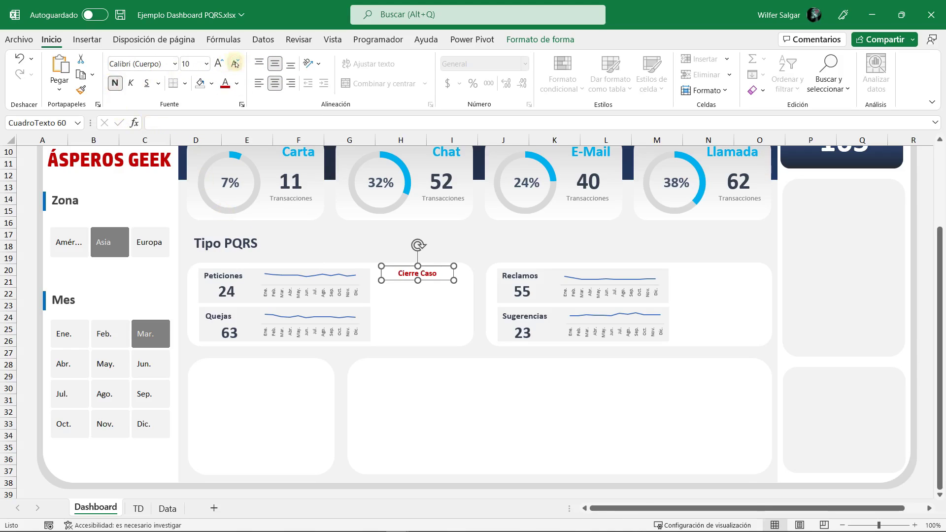
pyautogui.click(235, 63)
# Step: Copy the Cierre Caso label into the Reclamos panel and remove fill and outline from both labels
pyautogui.moveTo(437, 281); pyautogui.dragTo(744, 285)
pyautogui.keyDown('shift'); pyautogui.click(455, 277); pyautogui.keyUp('shift')
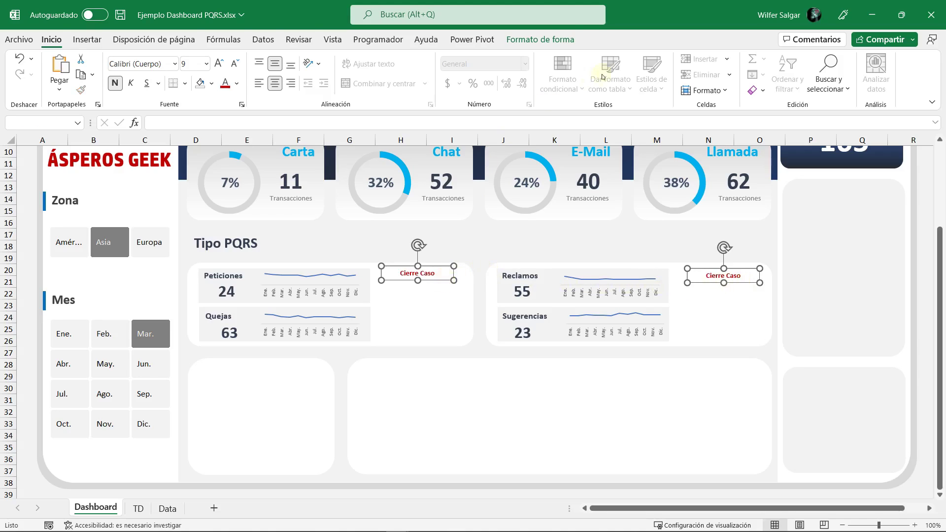
pyautogui.click(542, 38)
pyautogui.click(344, 58)
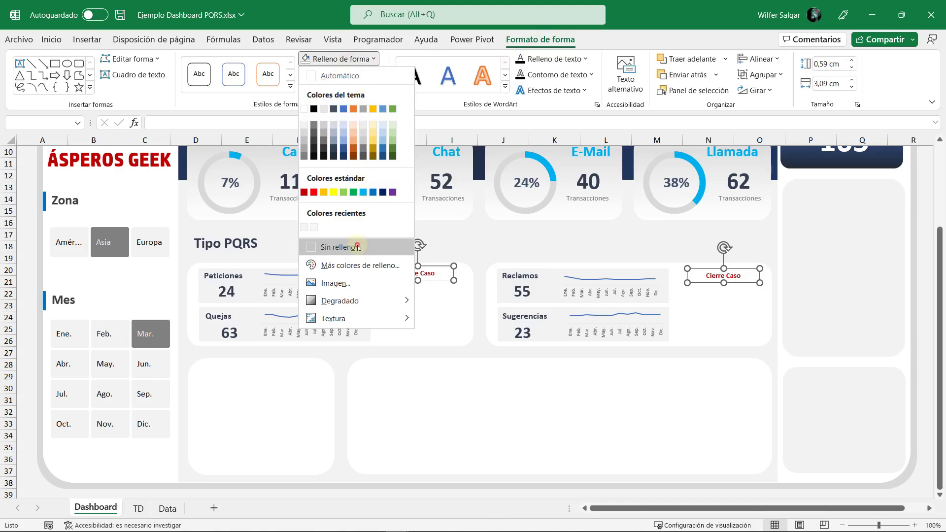
pyautogui.click(359, 245)
pyautogui.click(343, 75)
pyautogui.click(343, 263)
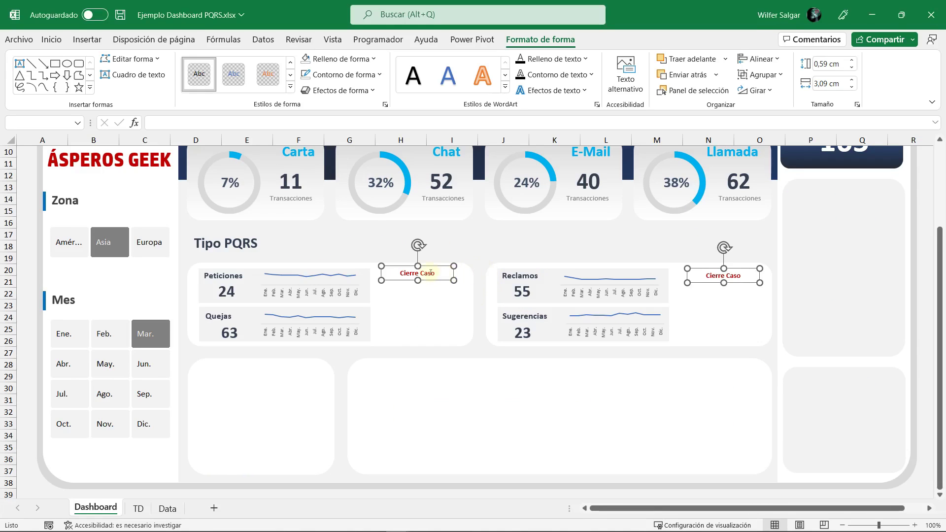
# Step: Enlarge both Cierre Caso labels to font size 10
pyautogui.click(52, 40)
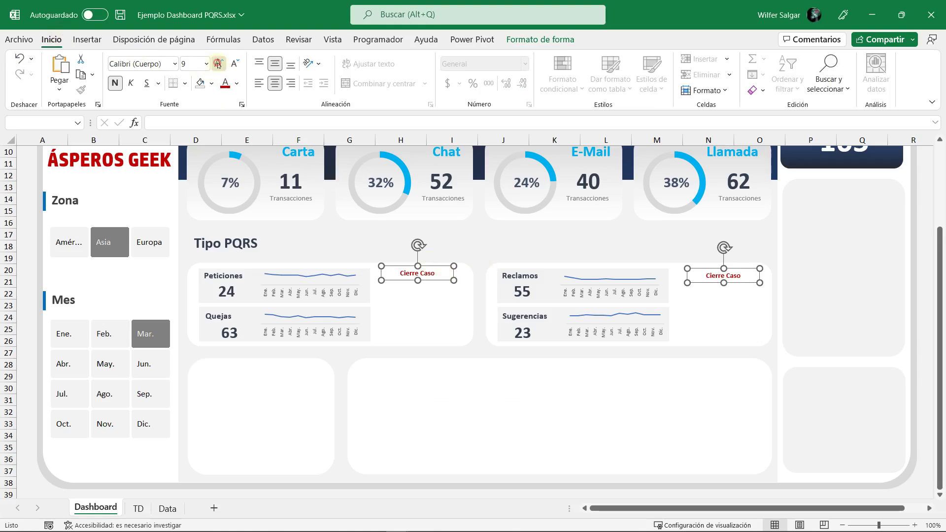
pyautogui.click(218, 63)
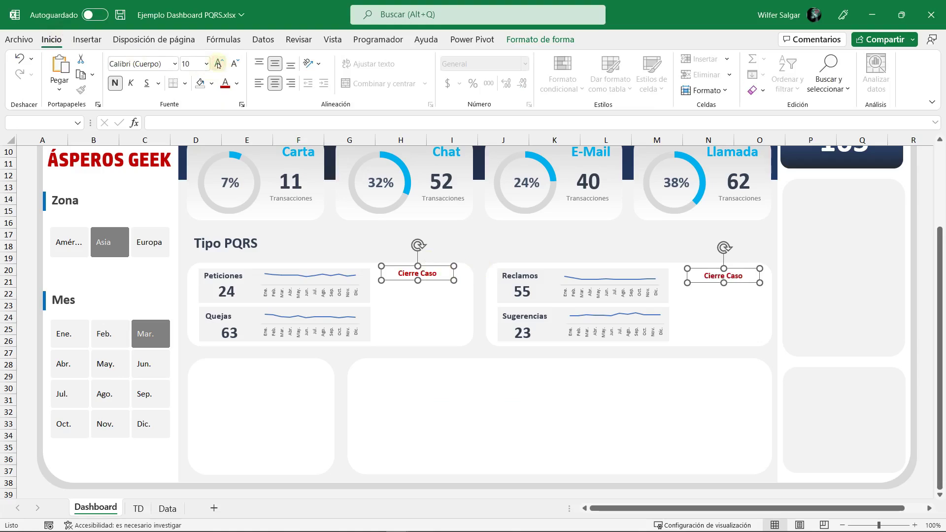
pyautogui.click(397, 292)
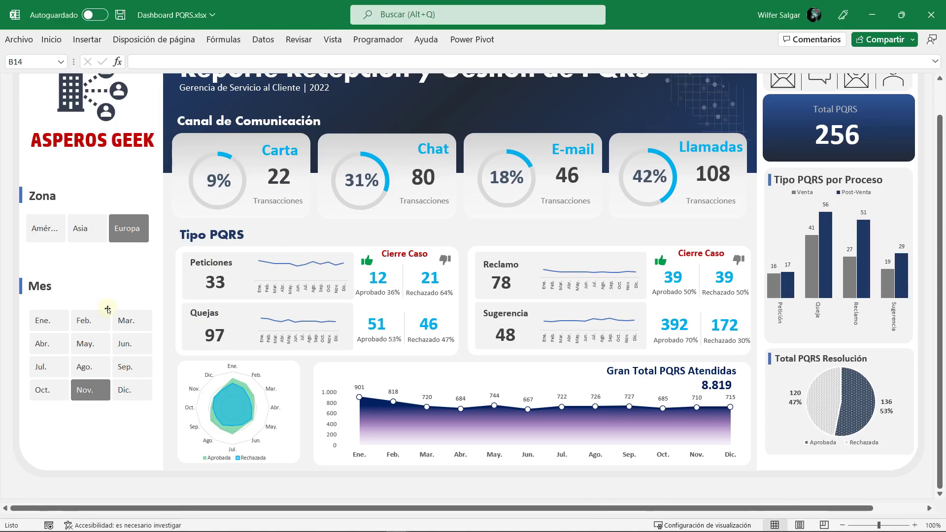
# Step: Filter the finished dashboard to the months Feb., Jun. and Nov
pyautogui.click(91, 321)
pyautogui.click(132, 343)
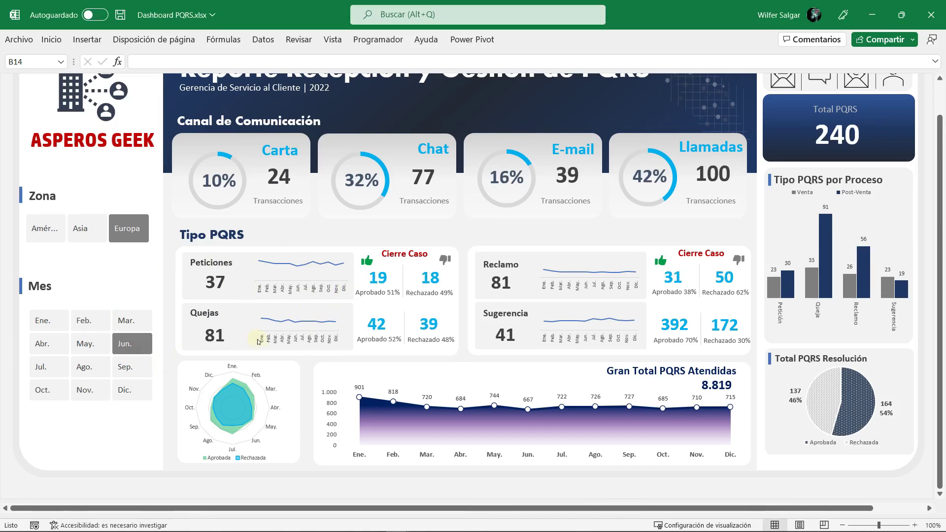
pyautogui.click(98, 382)
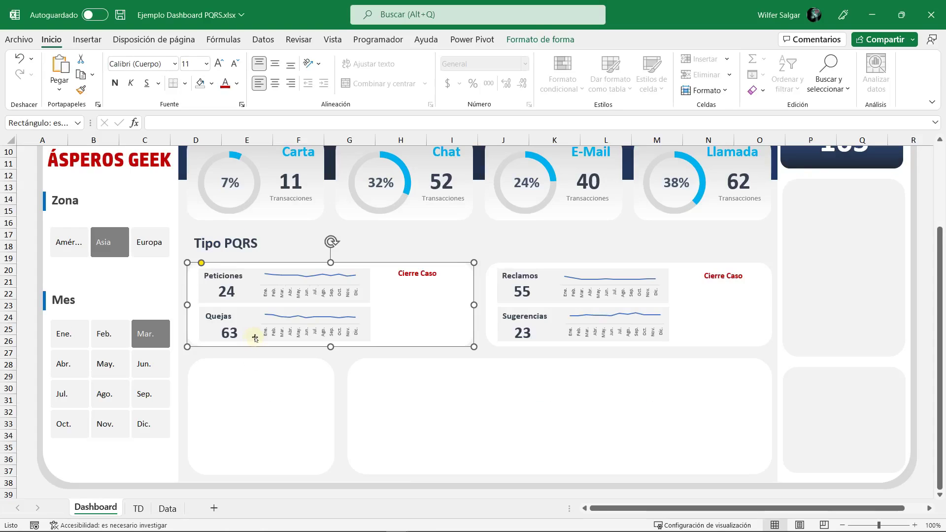
# Step: On the TD sheet, copy the Tabla Tipo PQRS pivot table in H2:I9
pyautogui.click(145, 511)
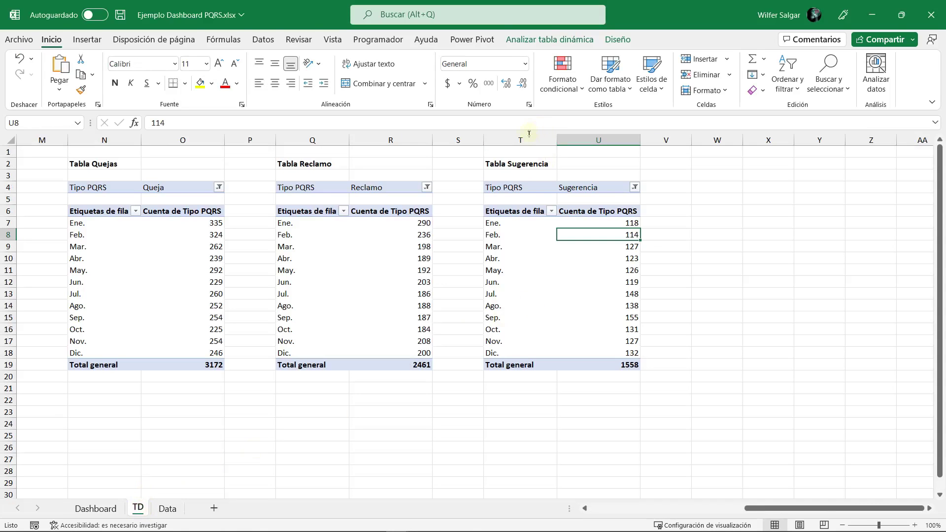
pyautogui.click(513, 164)
pyautogui.press('Down')
pyautogui.press('Down')
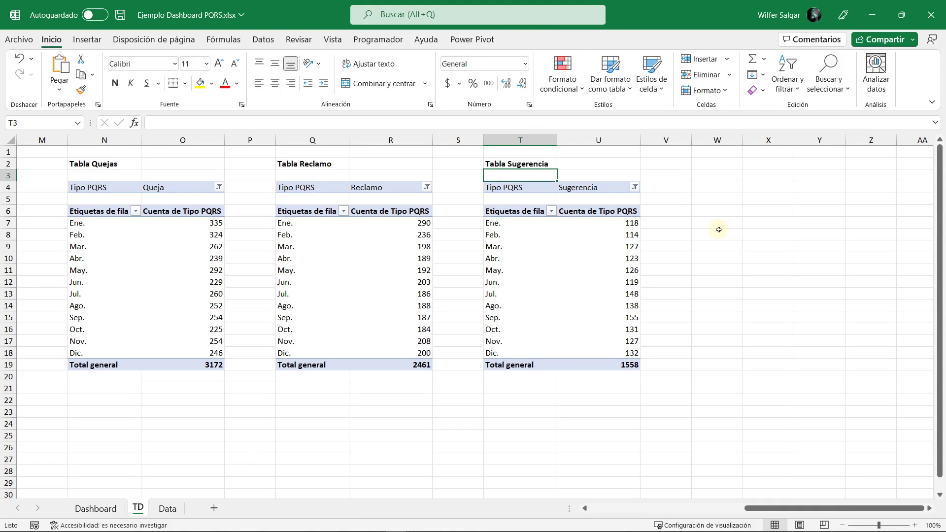
pyautogui.press('Up')
pyautogui.press('Up')
pyautogui.press('Up')
pyautogui.press('Left')
pyautogui.press('Left')
pyautogui.press('Left')
pyautogui.press('Left')
pyautogui.press('Left')
pyautogui.press('Left')
pyautogui.press('Left')
pyautogui.press('Left')
pyautogui.press('Left')
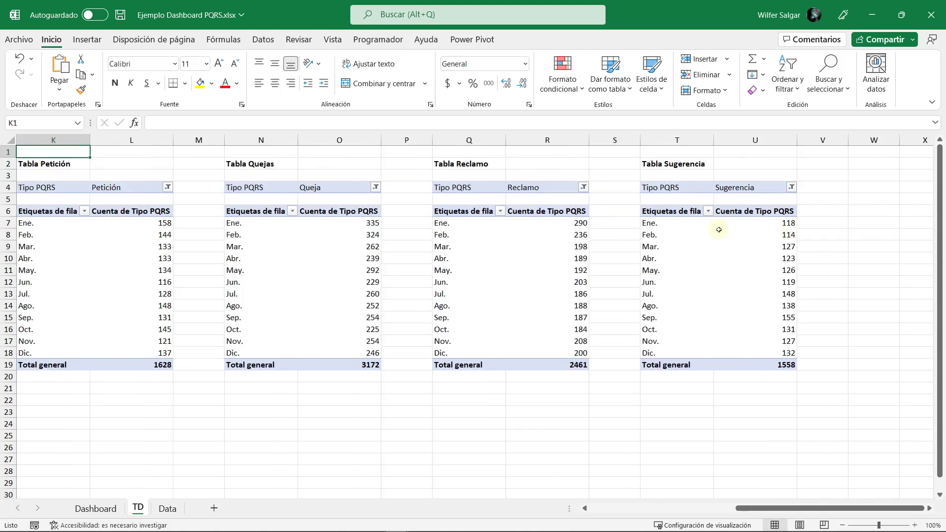
pyautogui.press('Left')
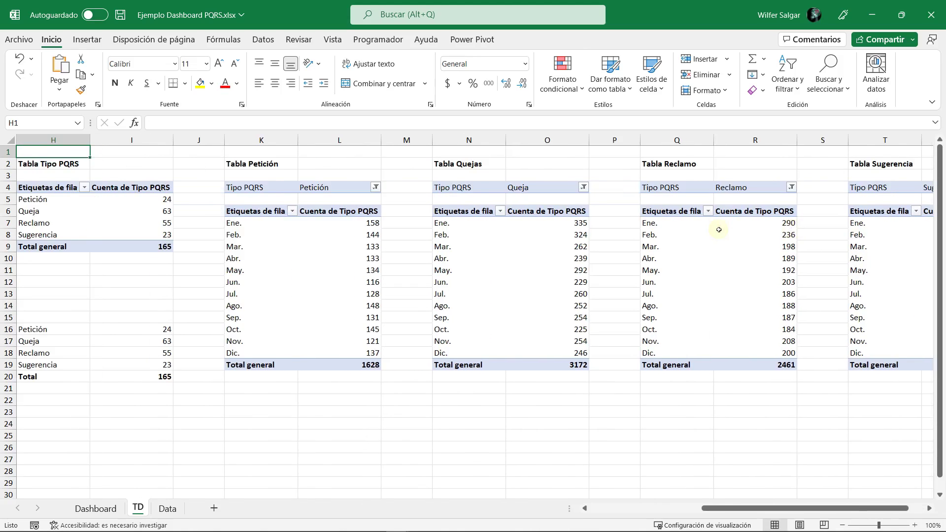
pyautogui.press('Left')
pyautogui.press('Left')
pyautogui.press('Left')
pyautogui.press('Right')
pyautogui.press('Right')
pyautogui.press('Right')
pyautogui.press('Down')
pyautogui.hotkey('shift', 'Right')
pyautogui.hotkey('shift', 'Down')
pyautogui.hotkey('shift', 'Down')
pyautogui.hotkey('shift', 'Down')
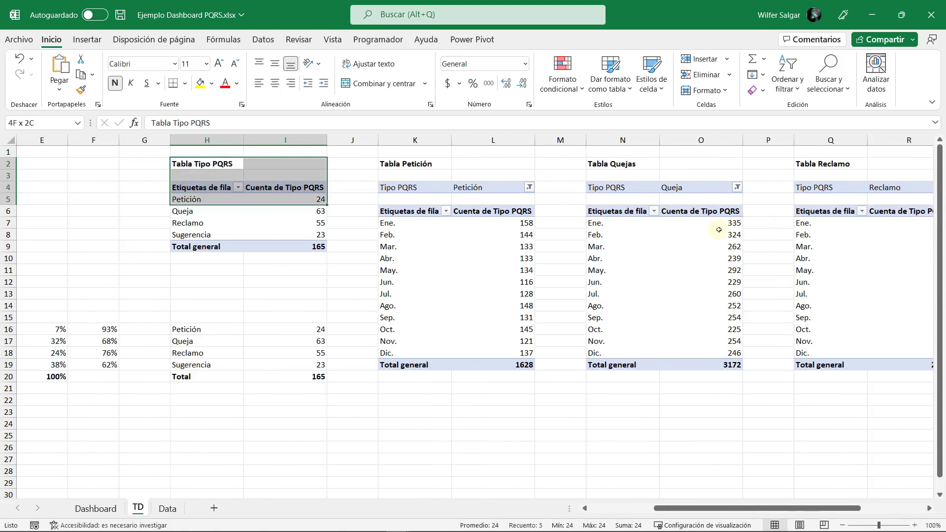
pyautogui.hotkey('shift', 'Down')
pyautogui.hotkey('shift', 'Down')
pyautogui.hotkey('shift', 'Down')
pyautogui.hotkey('shift', 'Down')
pyautogui.hotkey('ctrl', 'c')
# Step: Paste the pivot table copy at cell W2
pyautogui.press('Right')
pyautogui.press('Right')
pyautogui.press('Right')
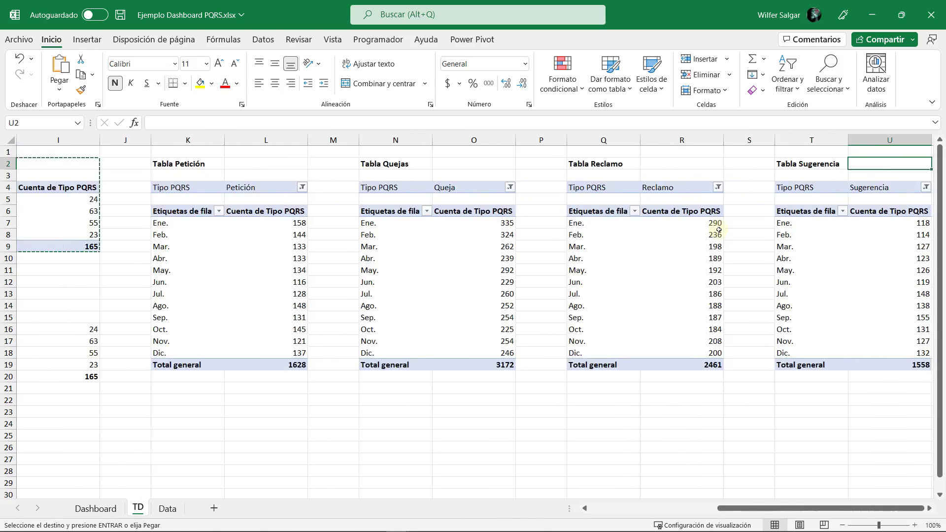
pyautogui.press('Right')
pyautogui.press('Right')
pyautogui.press('Right')
pyautogui.press('Left')
pyautogui.press('Left')
pyautogui.press('Left')
pyautogui.press('Left')
pyautogui.hotkey('ctrl', 'v')
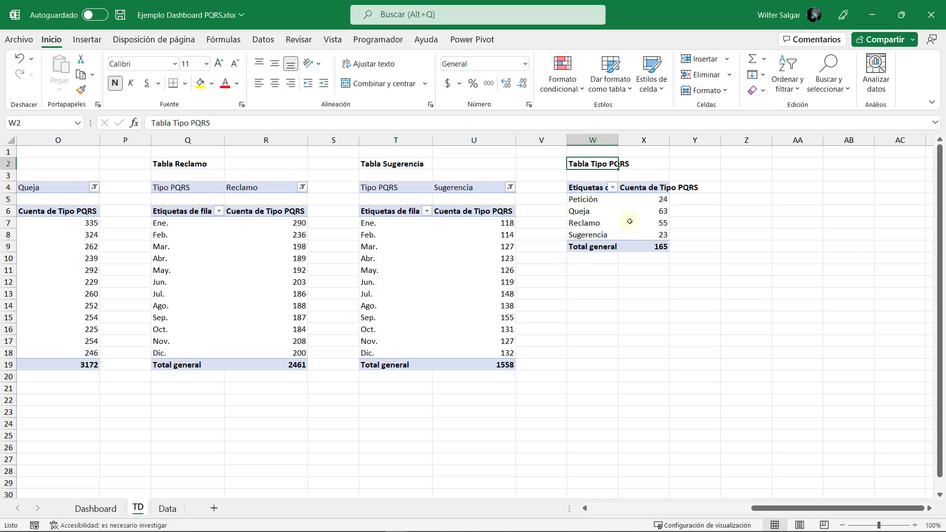
# Step: Change the pasted table's title to 'Tabla Tipo Peticiones'
pyautogui.doubleClick(631, 164)
pyautogui.hotkey('ctrl', 'shift', 'Left')
pyautogui.hotkey('ctrl', 'shift', 'Left')
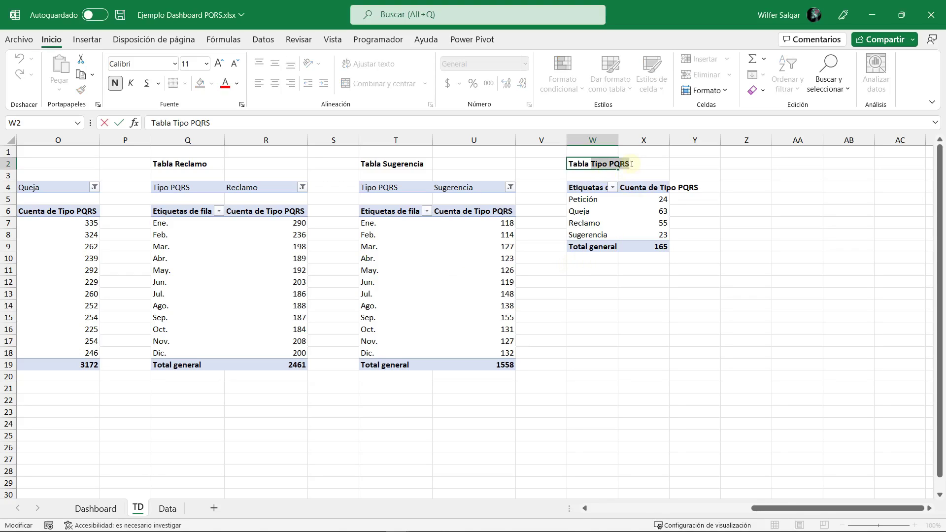
pyautogui.write('Peticiones')
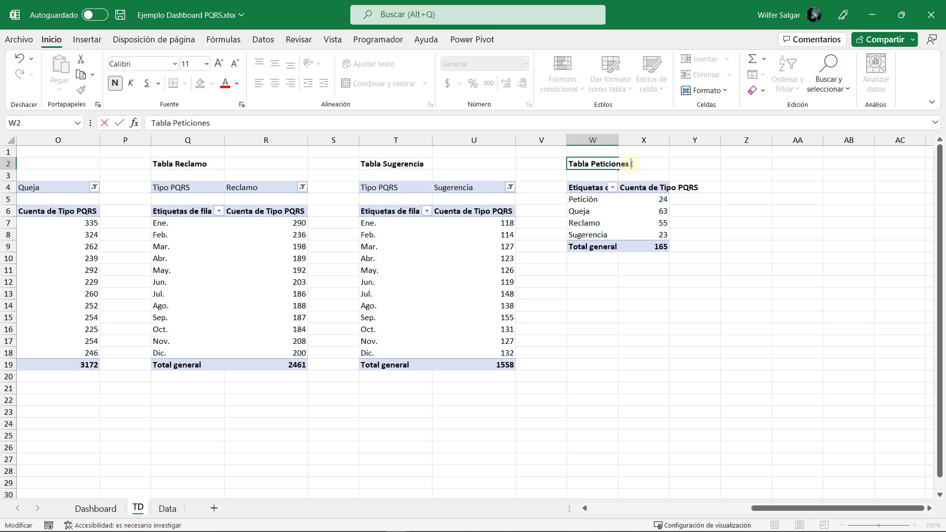
pyautogui.hotkey('ctrl', 'shift', 'Left')
pyautogui.write('tl')
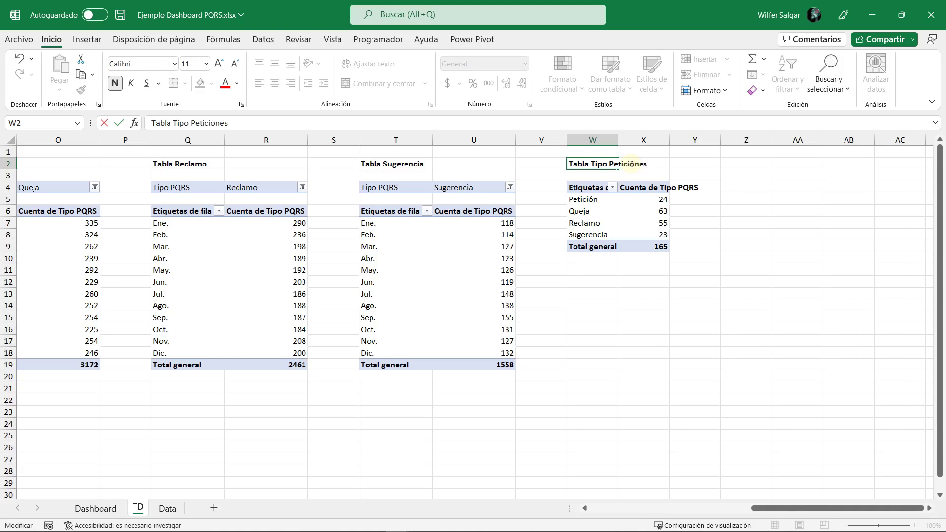
pyautogui.press('Return')
pyautogui.press('Down')
pyautogui.press('Down')
pyautogui.press('Right')
# Step: Move Tipo PQRS from the pivot's rows into its filters area
pyautogui.rightClick(651, 198)
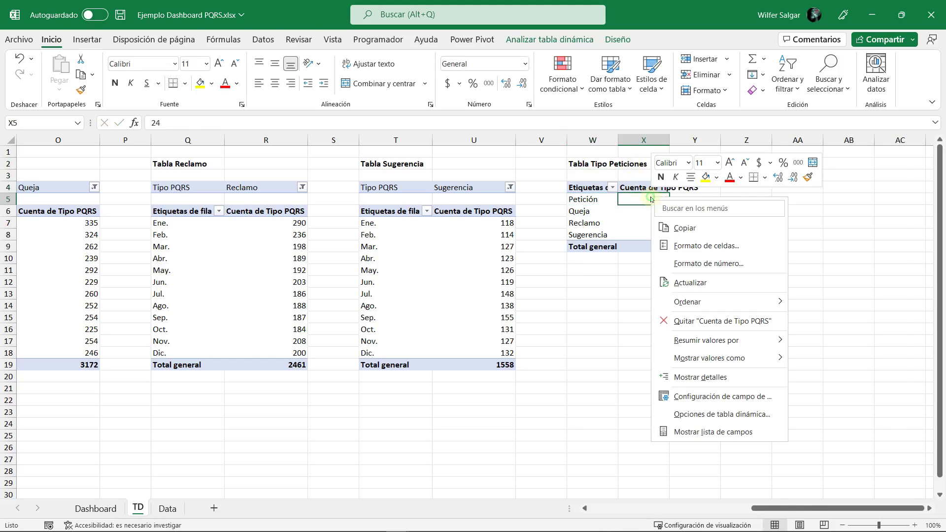
pyautogui.click(712, 433)
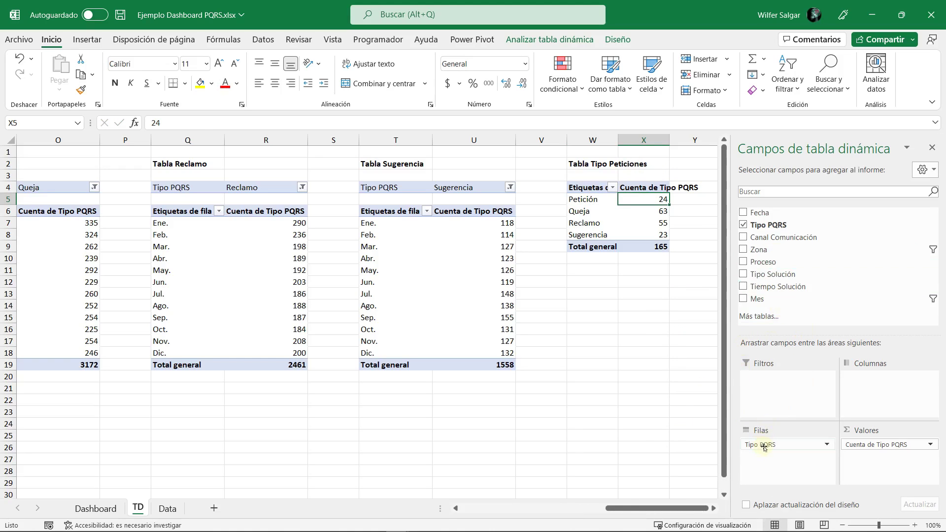
pyautogui.moveTo(767, 447); pyautogui.dragTo(776, 405)
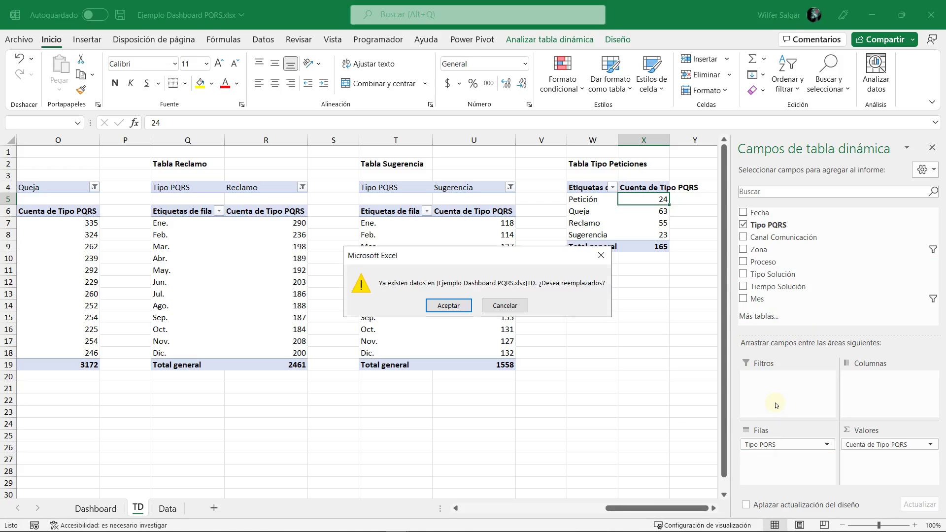
pyautogui.click(505, 305)
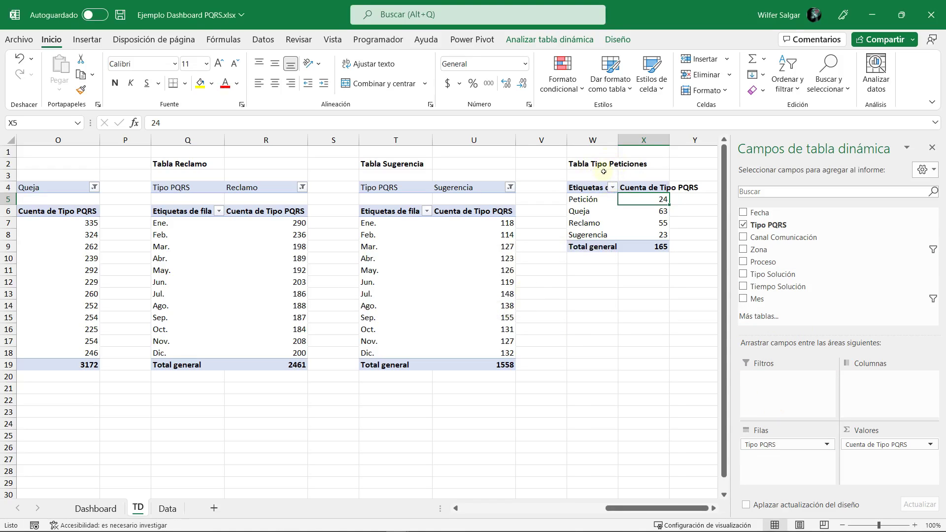
pyautogui.click(932, 147)
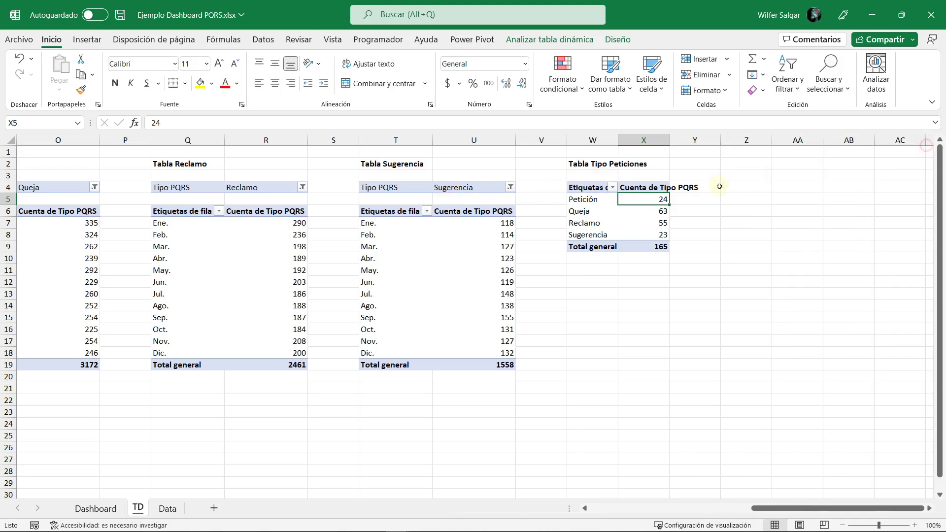
# Step: Copy the Tabla Tipo Peticiones pivot table and place it starting at W6
pyautogui.moveTo(589, 188); pyautogui.dragTo(652, 247)
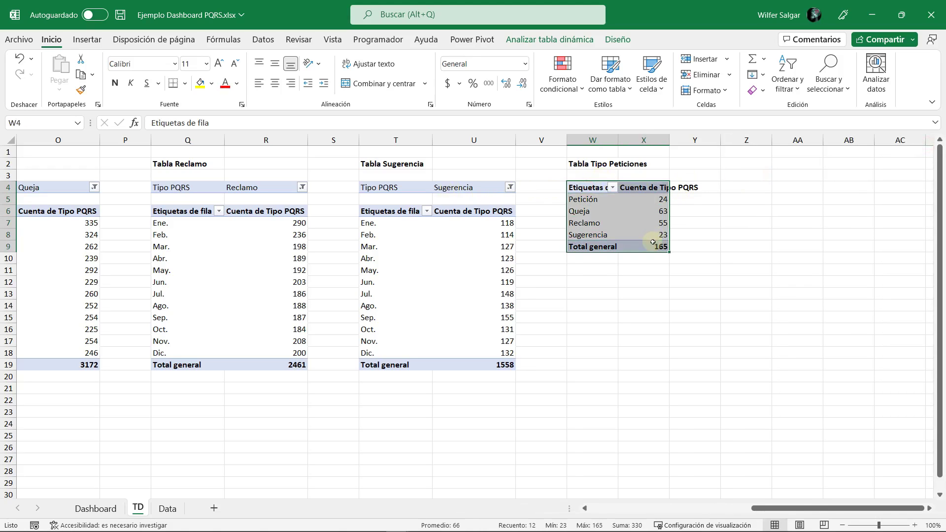
pyautogui.hotkey('ctrl', 'c')
pyautogui.moveTo(582, 211); pyautogui.dragTo(624, 210)
pyautogui.click(594, 212)
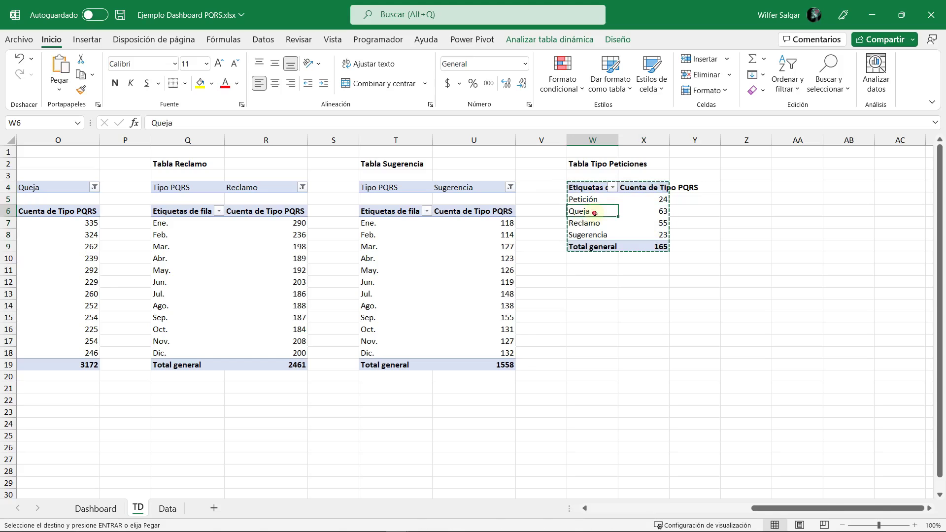
pyautogui.press('Return')
# Step: Make Tipo PQRS a filter on the moved pivot and filter it to Petición
pyautogui.rightClick(580, 213)
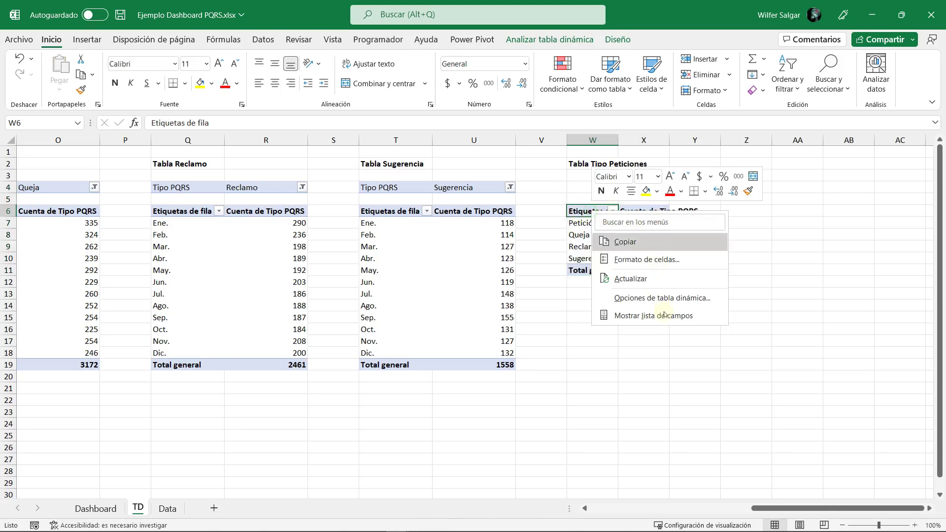
pyautogui.click(663, 316)
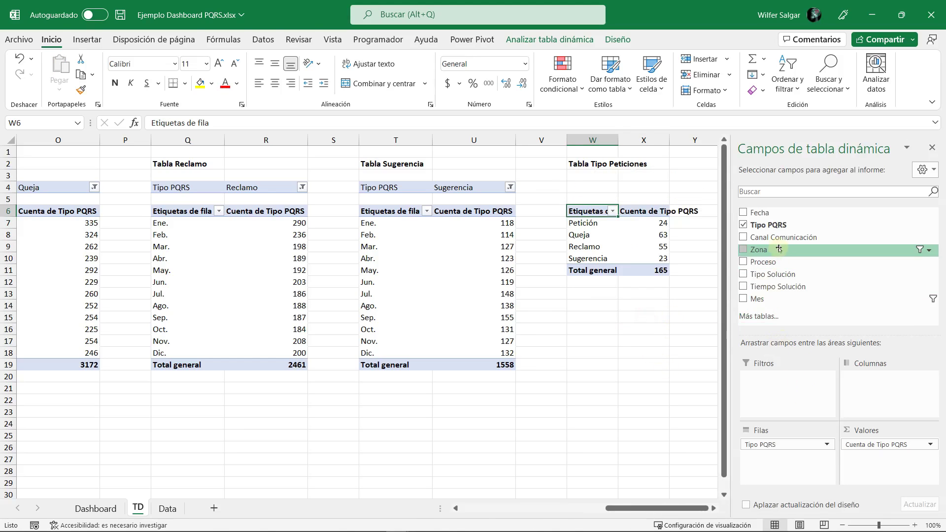
pyautogui.moveTo(779, 224); pyautogui.dragTo(787, 391)
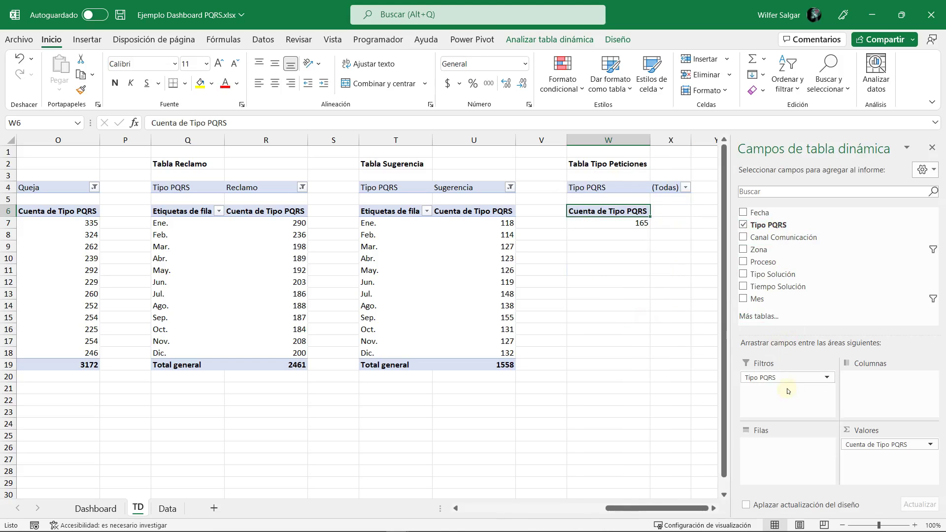
pyautogui.click(685, 188)
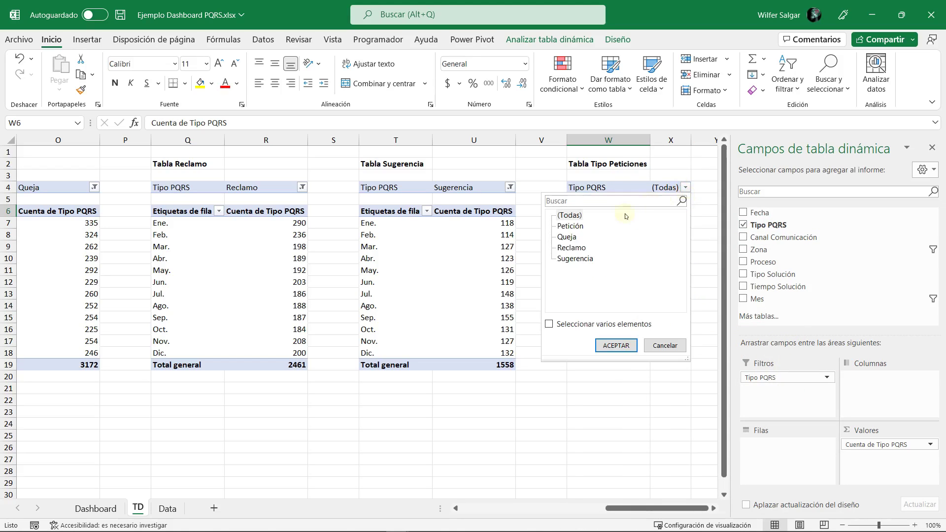
pyautogui.click(574, 227)
pyautogui.click(621, 344)
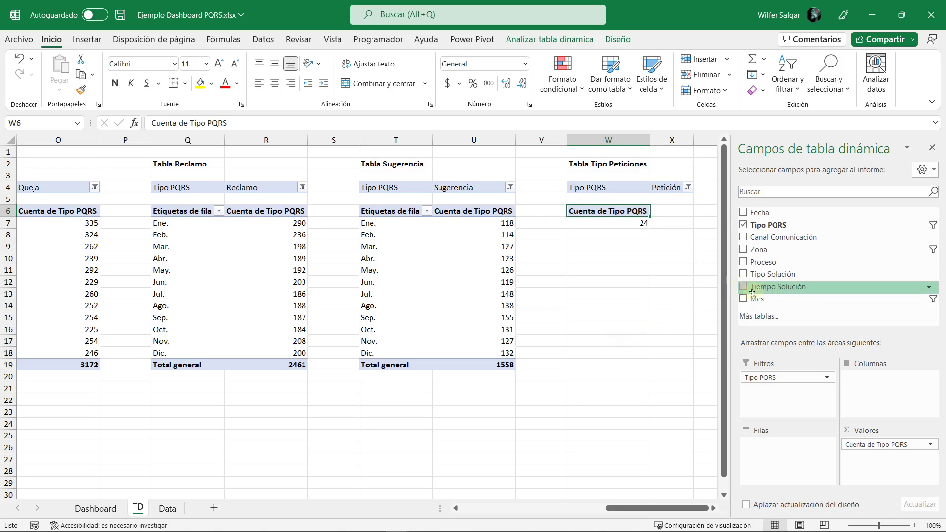
# Step: Group the petitions pivot rows by Tipo Solución: Aprobada 13, Rechazada 11, total 24
pyautogui.moveTo(770, 289); pyautogui.dragTo(786, 466)
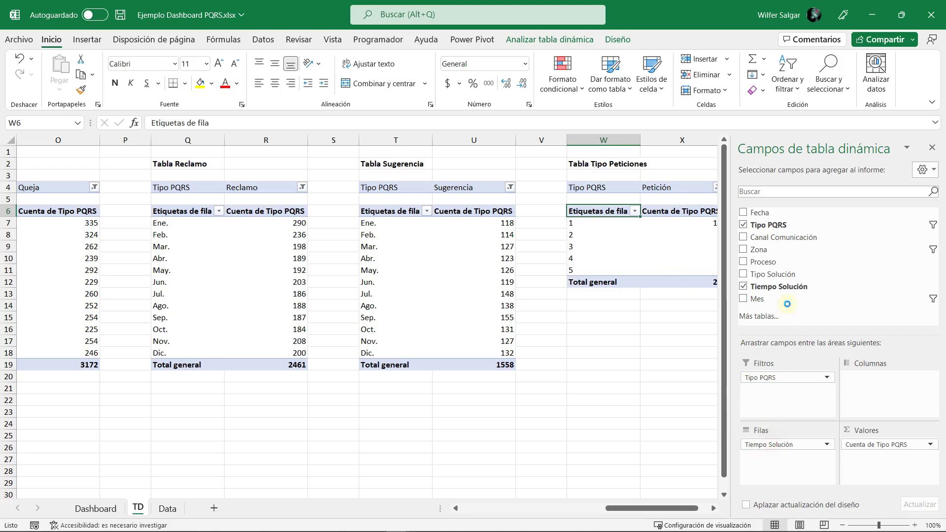
pyautogui.moveTo(772, 442)
pyautogui.mouseDown()
pyautogui.moveTo(762, 305)
pyautogui.moveTo(788, 446)
pyautogui.mouseUp()
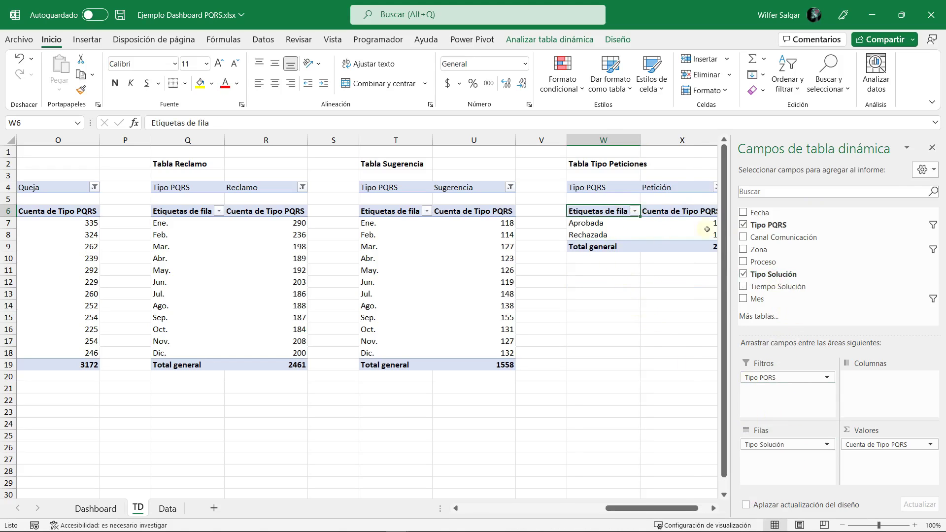
pyautogui.click(932, 147)
pyautogui.click(617, 165)
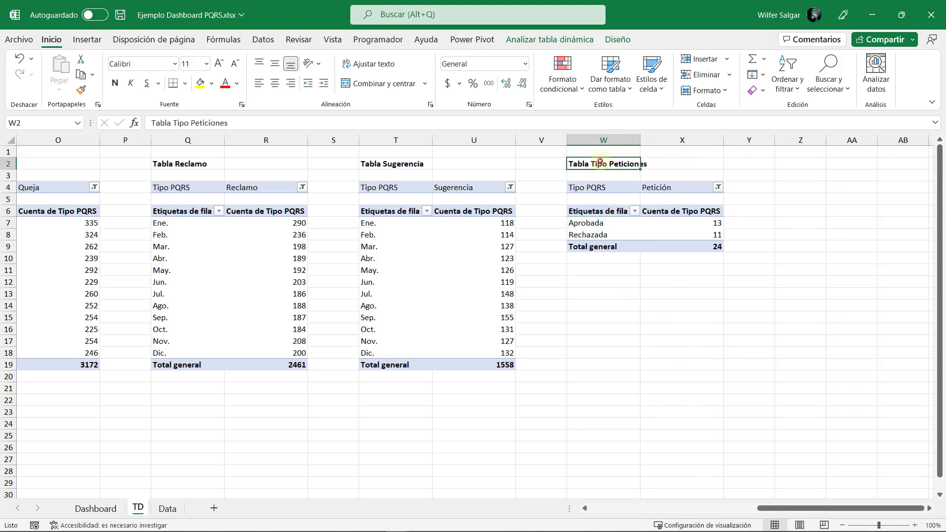
pyautogui.press('F2')
# Step: Retitle the W2 heading to 'Tabla Peticiones - Tipo Solución'
pyautogui.hotkey('ctrl', 'Left')
pyautogui.press('BackSpace')
pyautogui.press('BackSpace')
pyautogui.press('BackSpace')
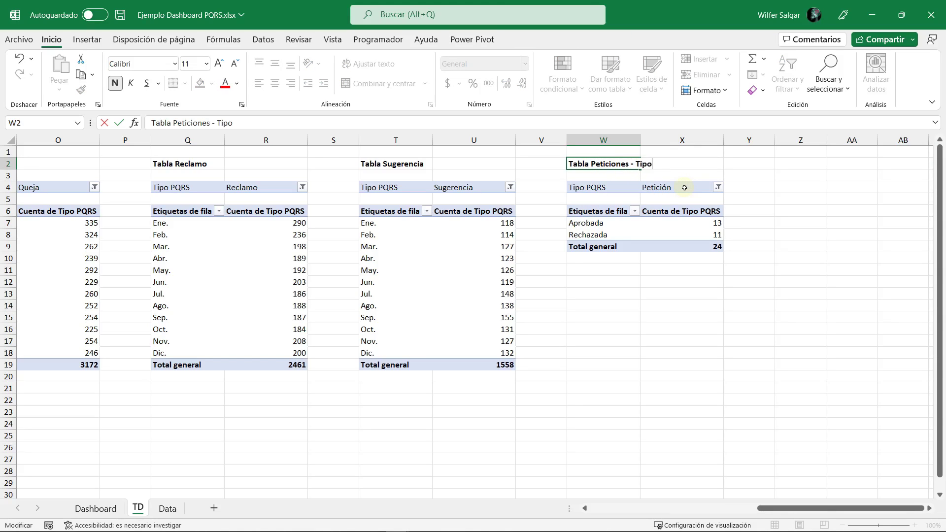
pyautogui.write(' Solución')
pyautogui.press('Return')
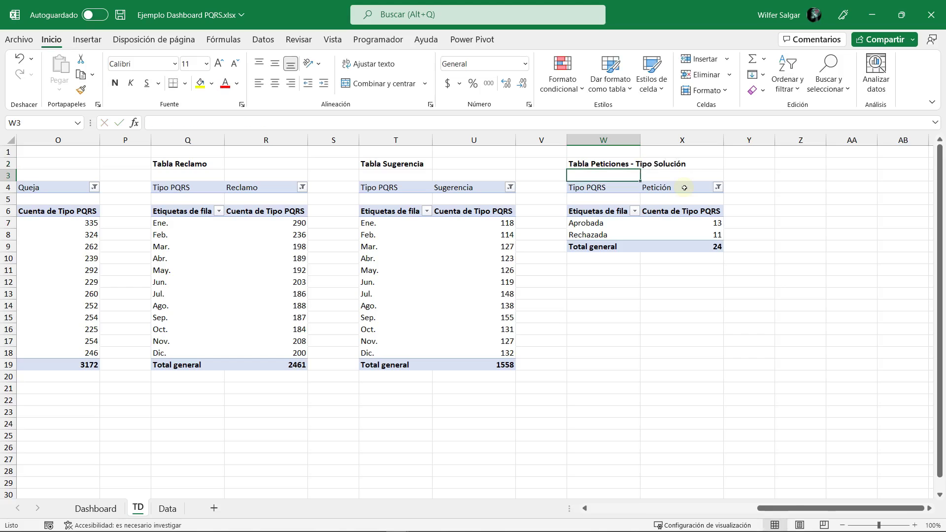
# Step: Rename the pivot table with a descriptive TD-prefixed name
pyautogui.click(693, 234)
pyautogui.click(549, 40)
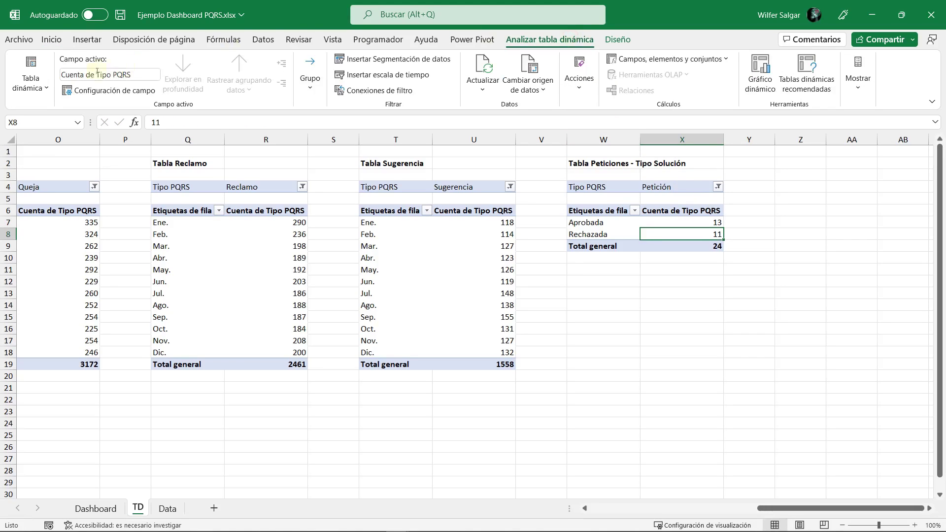
pyautogui.click(43, 87)
pyautogui.click(78, 134)
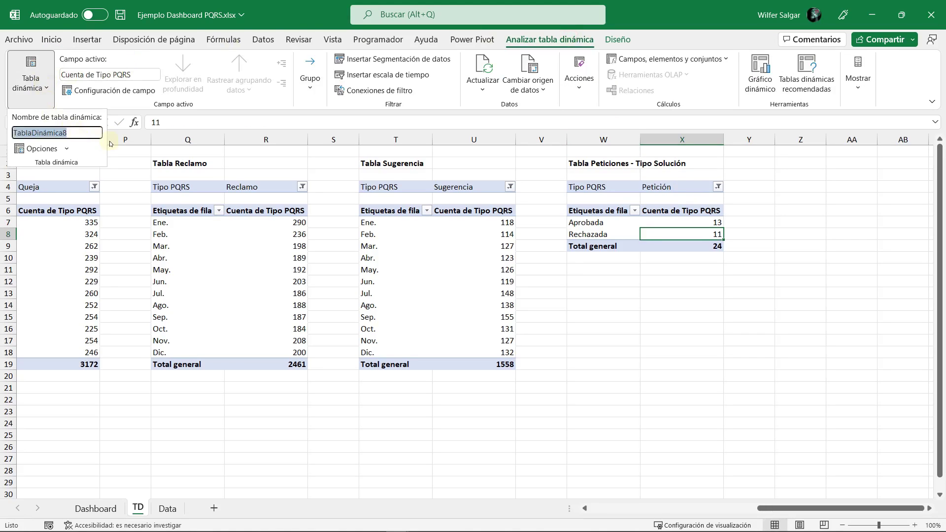
pyautogui.write('TD_Peticiones_Solucion')
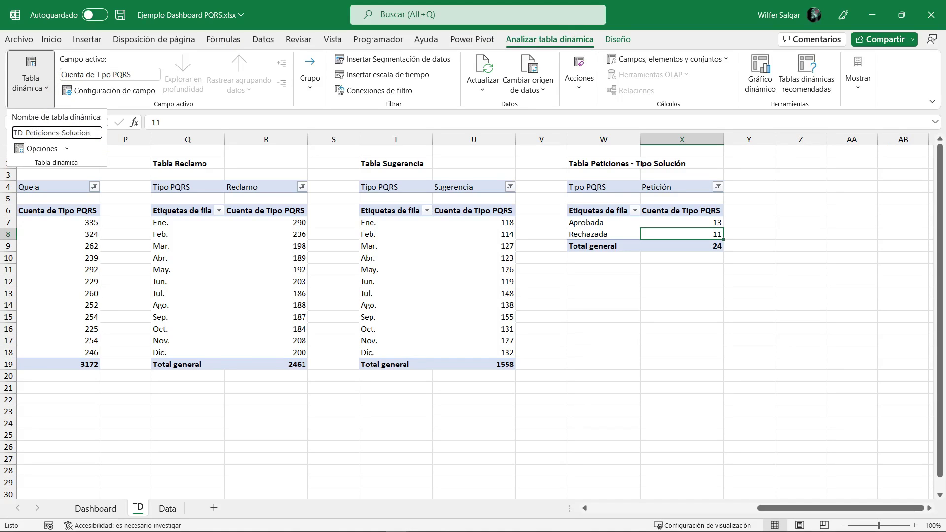
pyautogui.press('Return')
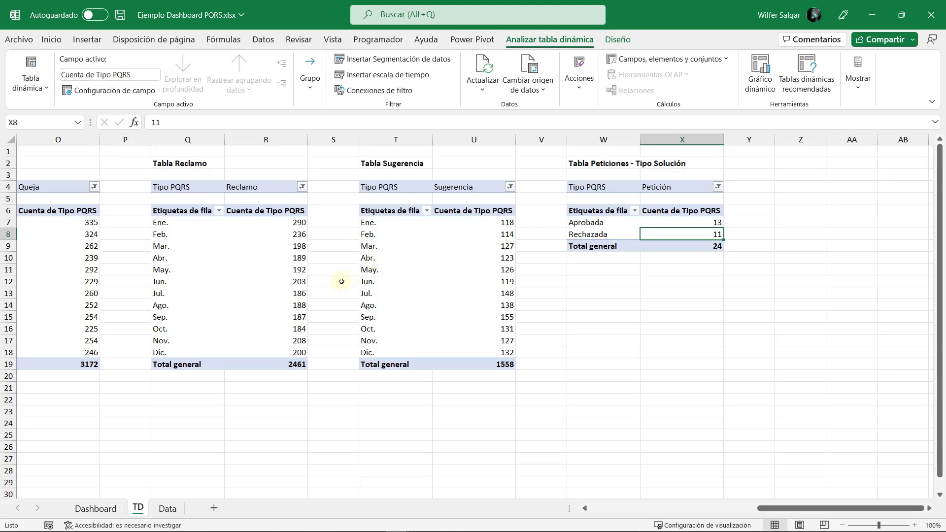
pyautogui.click(628, 318)
# Step: Paste the Aprobada and Rechazada labels as values into W22
pyautogui.moveTo(598, 223); pyautogui.dragTo(597, 235)
pyautogui.hotkey('ctrl', 'c')
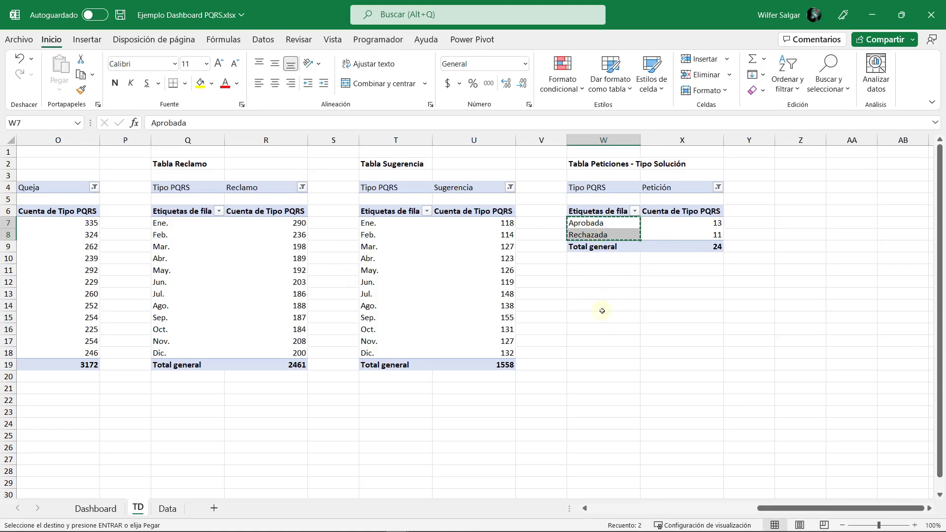
pyautogui.click(595, 399)
pyautogui.hotkey('ctrl', 'alt', 'v')
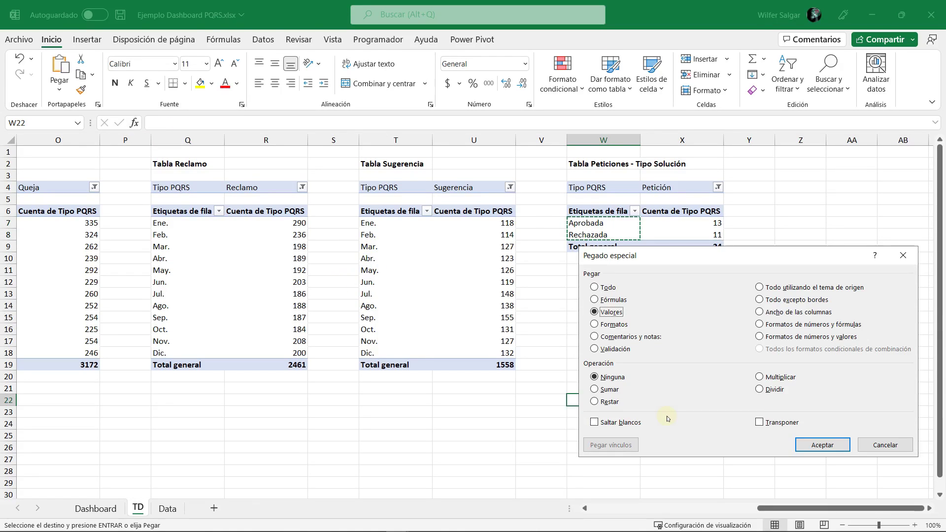
pyautogui.press('Return')
pyautogui.press('Right')
# Step: Fill X22:X23 with =BUSCARV(W22;$W$7:$X$14;2;0) to get counts 13 and 11
pyautogui.hotkey('shift', 'F3')
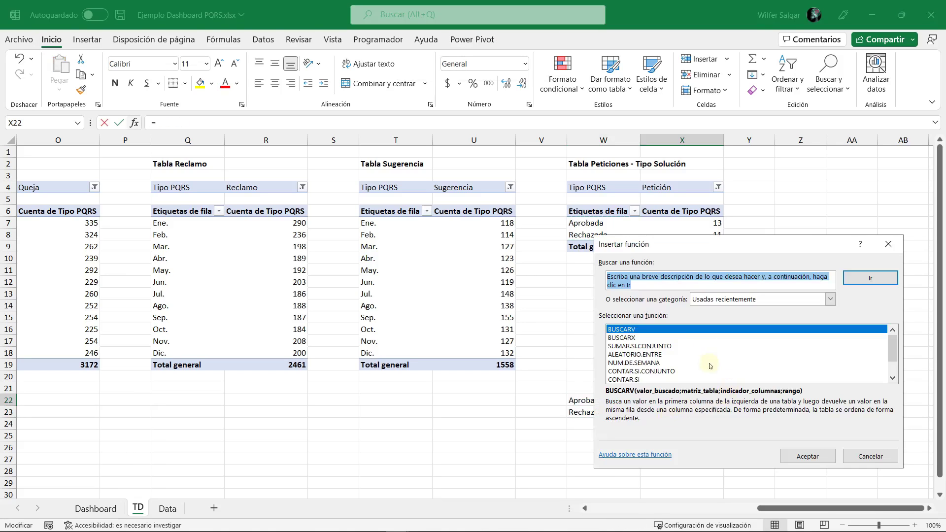
pyautogui.press('Return')
pyautogui.moveTo(628, 261); pyautogui.dragTo(749, 306)
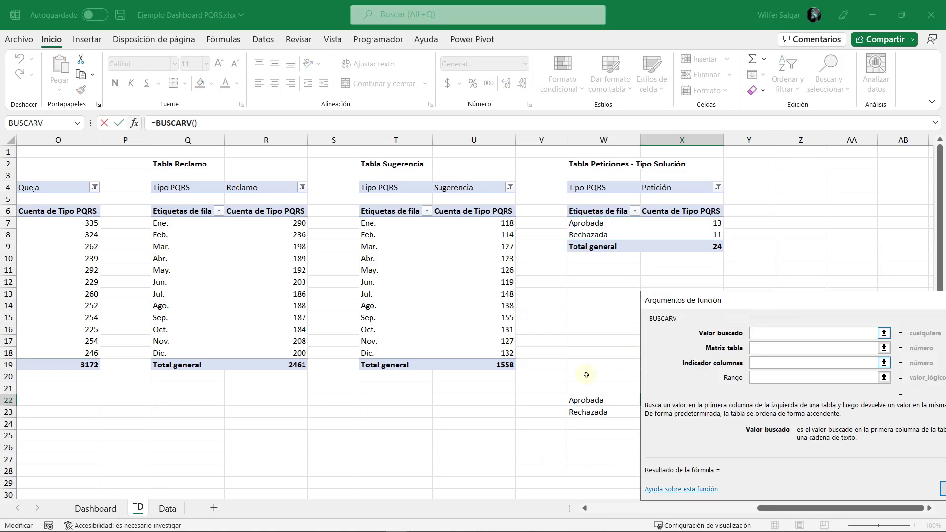
pyautogui.click(595, 401)
pyautogui.click(766, 349)
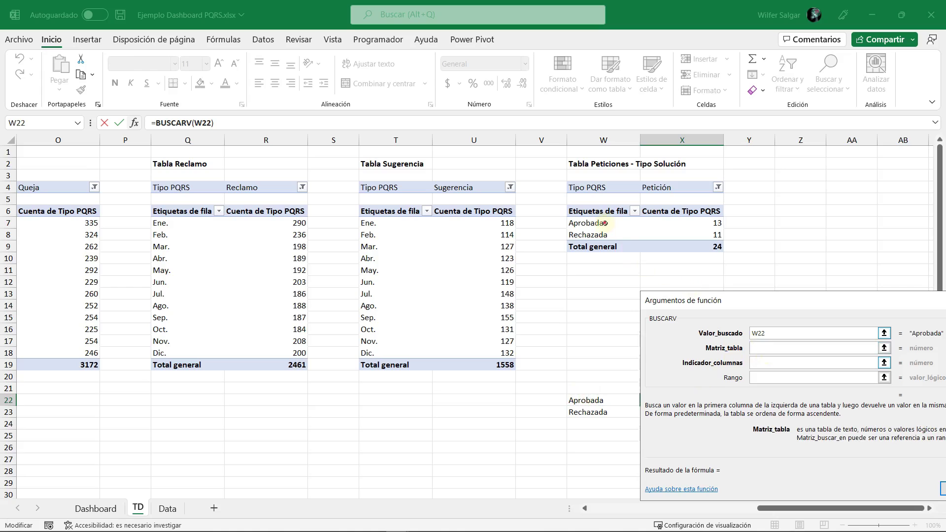
pyautogui.moveTo(605, 223); pyautogui.dragTo(690, 306)
pyautogui.press('F4')
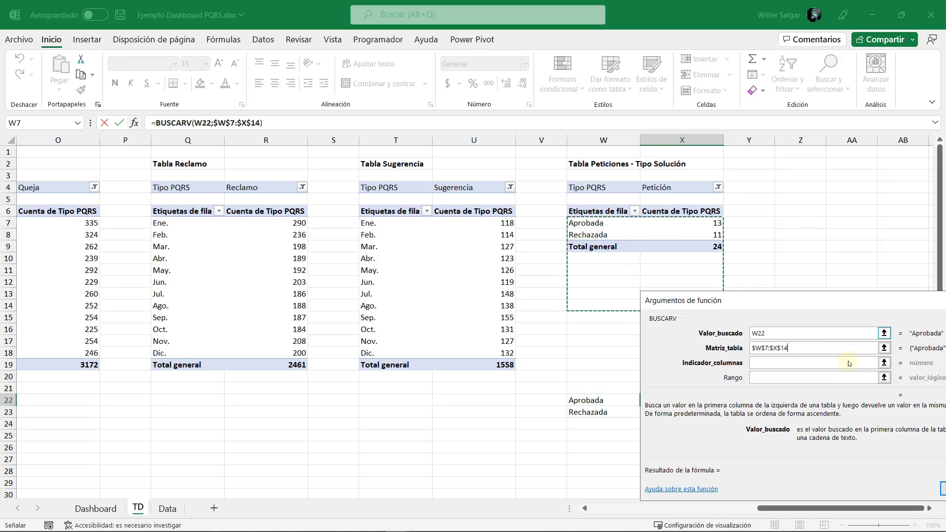
pyautogui.click(849, 362)
pyautogui.write('2')
pyautogui.press('Tab')
pyautogui.write('0')
pyautogui.press('Return')
pyautogui.hotkey('ctrl', 'c')
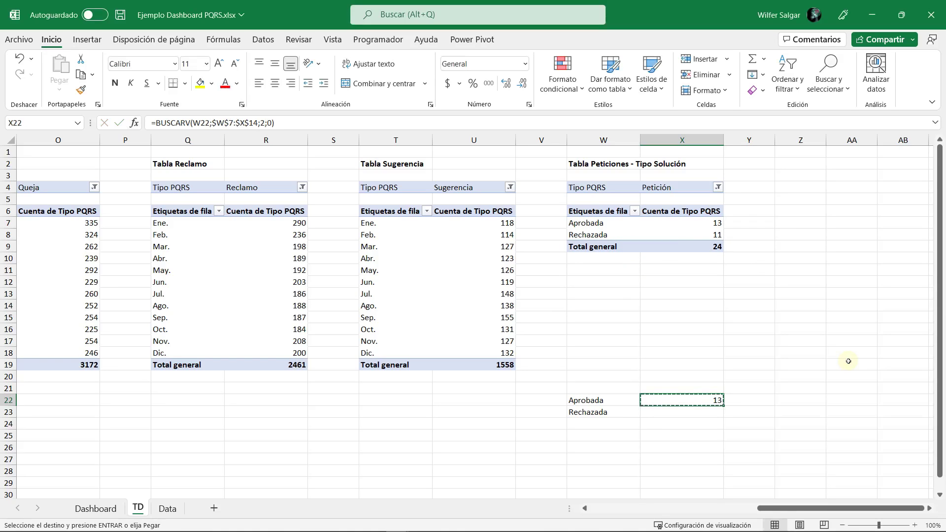
pyautogui.press('Down')
pyautogui.press('Return')
# Step: Add a bold 'Total' row in W24 with =SUMA(X22:X23) giving 24
pyautogui.press('Left')
pyautogui.press('Down')
pyautogui.write('Total')
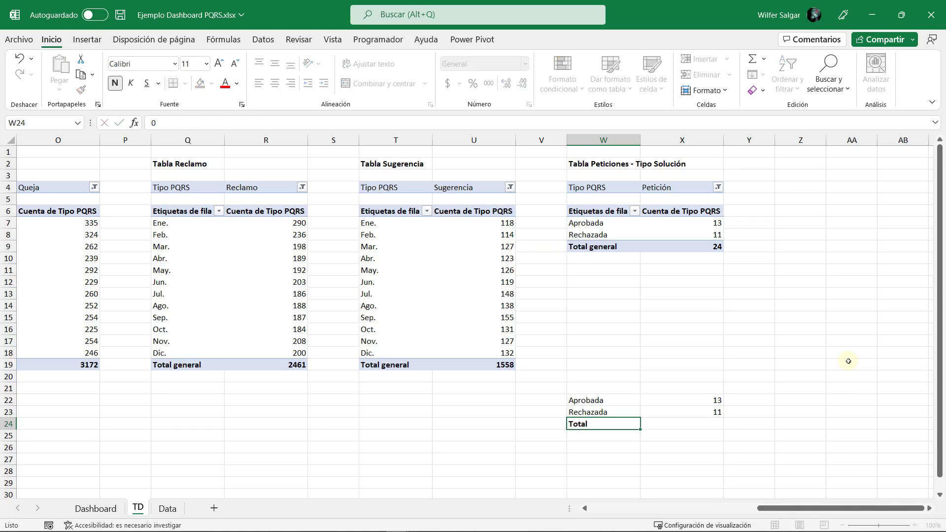
pyautogui.press('Tab')
pyautogui.hotkey('alt', '=')
pyautogui.press('Return')
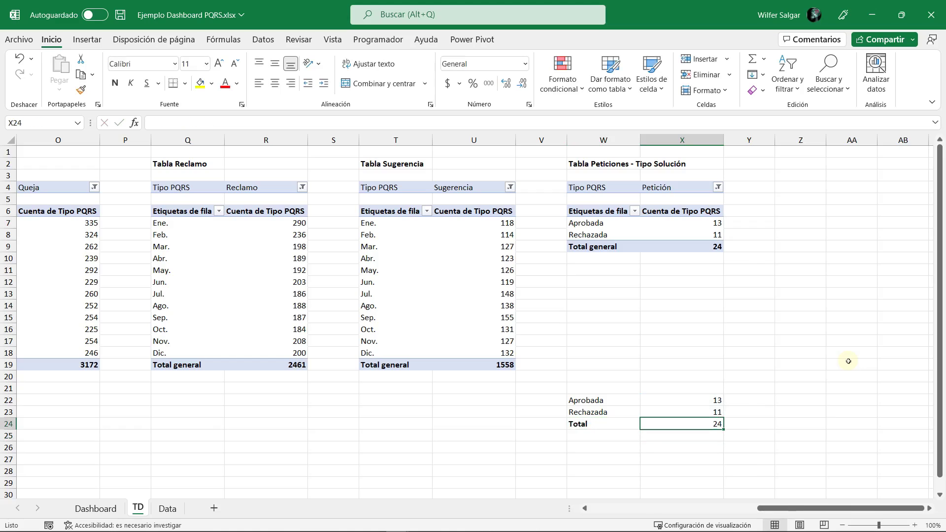
pyautogui.press('Up')
pyautogui.hotkey('ctrl', 'n')
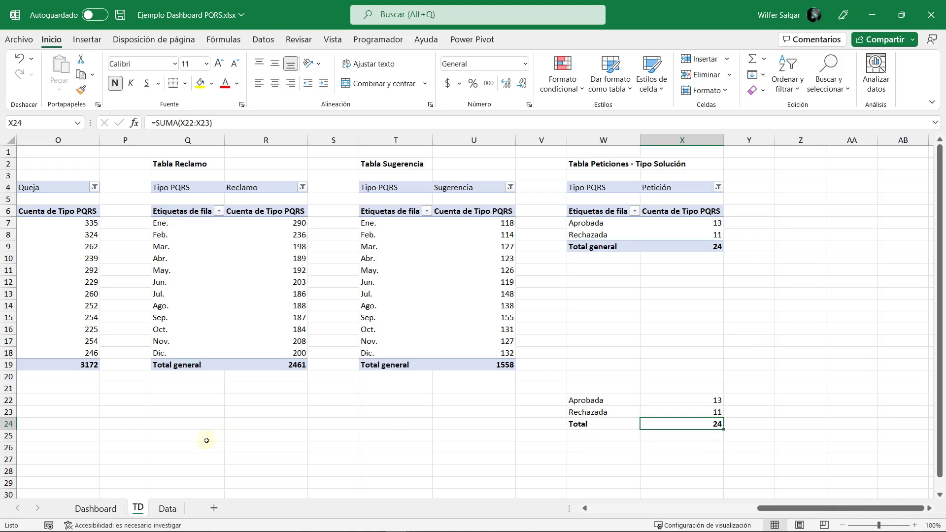
# Step: Draw a text box beside Cierre Caso on the Dashboard linked to =TD!X22 (13)
pyautogui.click(96, 508)
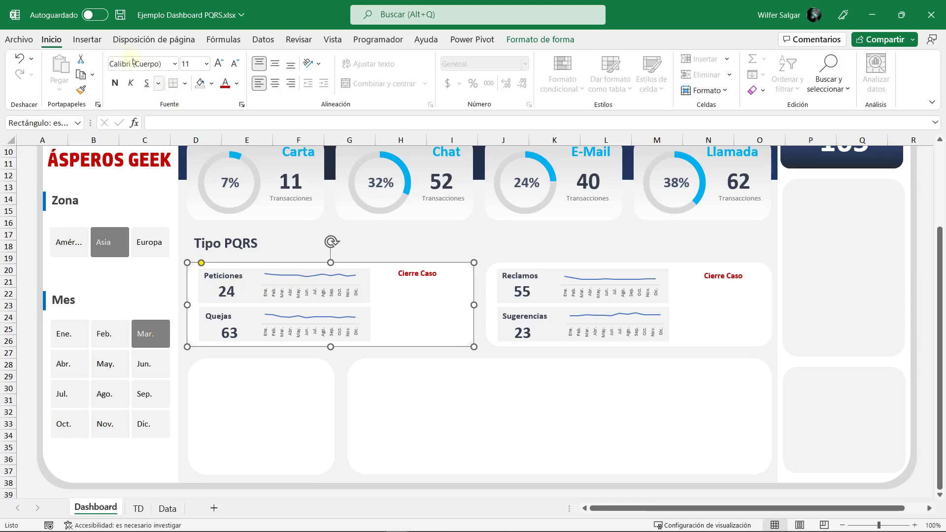
pyautogui.click(94, 43)
pyautogui.click(861, 74)
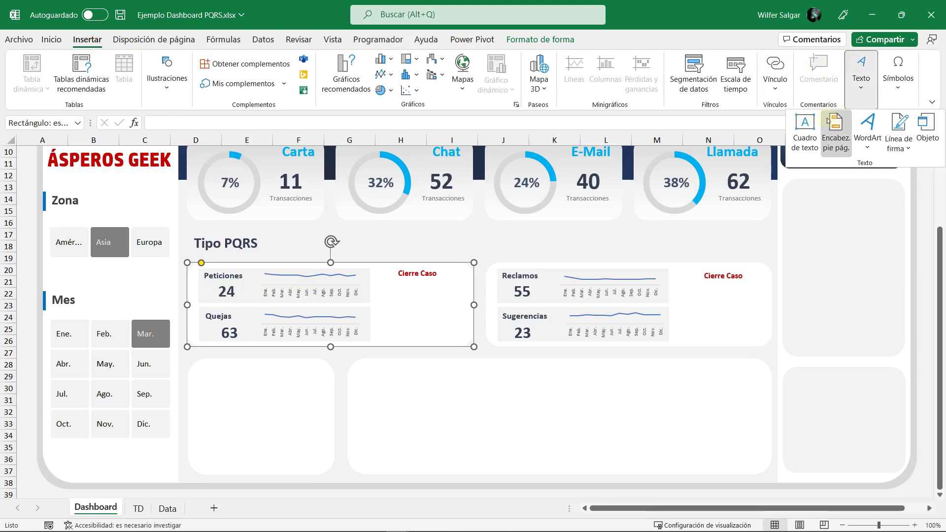
pyautogui.click(812, 121)
pyautogui.moveTo(379, 282); pyautogui.dragTo(413, 301)
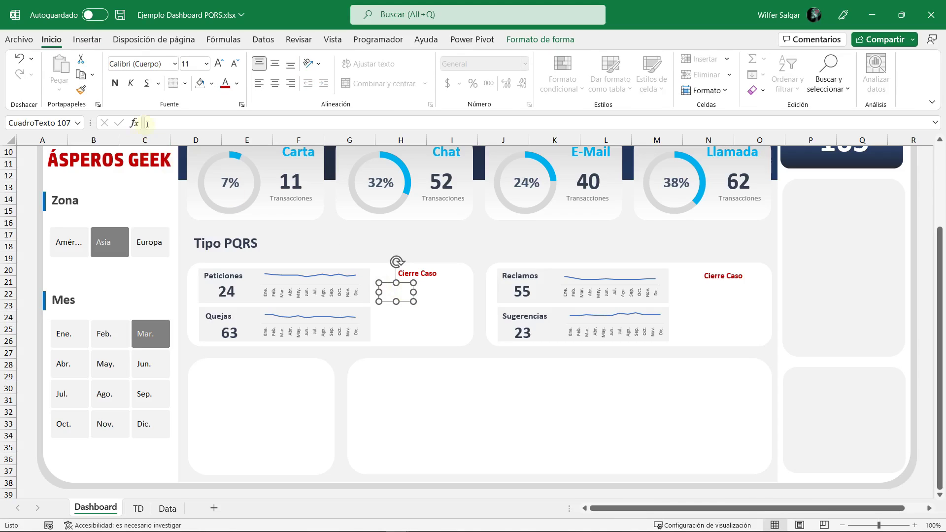
pyautogui.click(188, 123)
pyautogui.write('=')
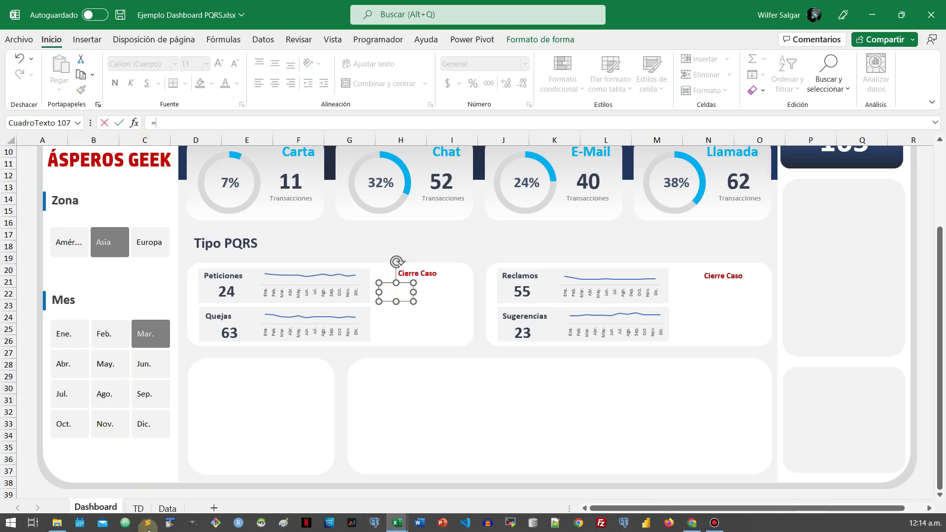
pyautogui.click(138, 508)
pyautogui.click(697, 403)
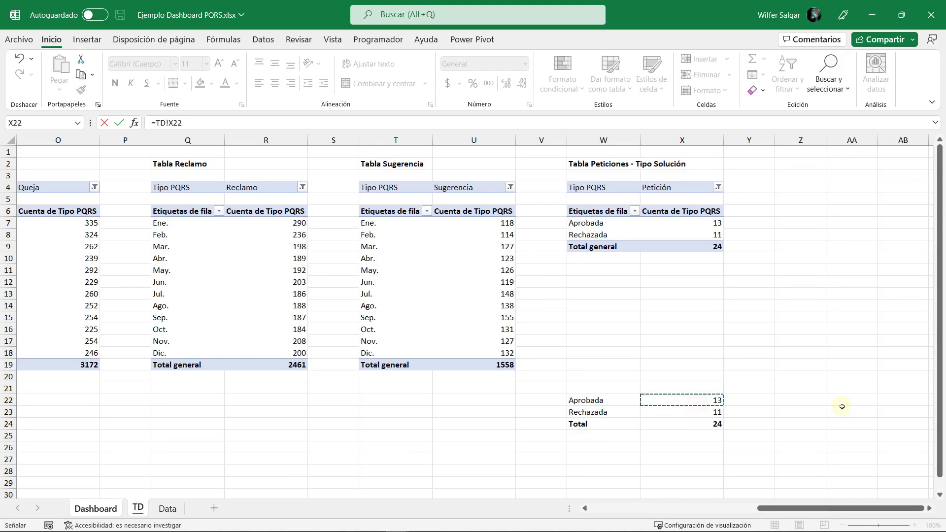
pyautogui.press('Return')
# Step: Duplicate the box to its right and relink the copy to =TD!X23 (11)
pyautogui.moveTo(409, 306); pyautogui.dragTo(448, 304)
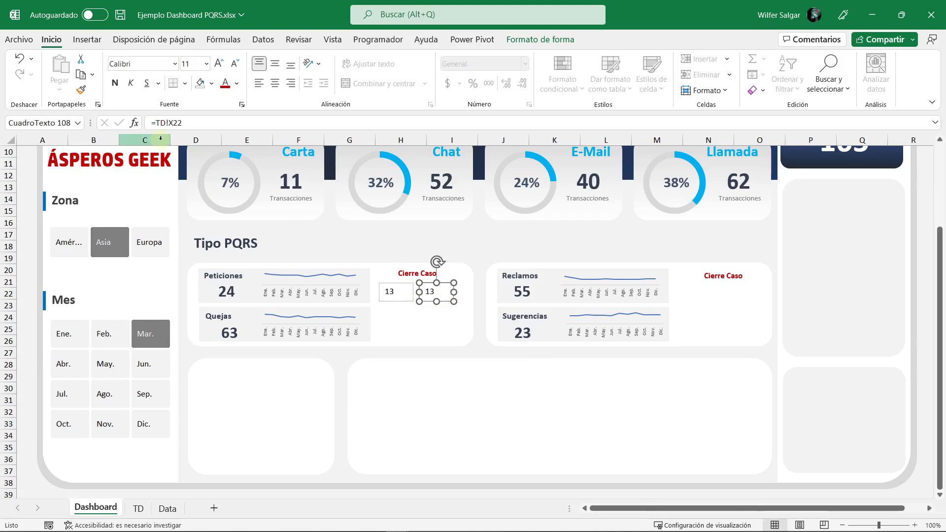
pyautogui.click(203, 125)
pyautogui.press('BackSpace')
pyautogui.write('3')
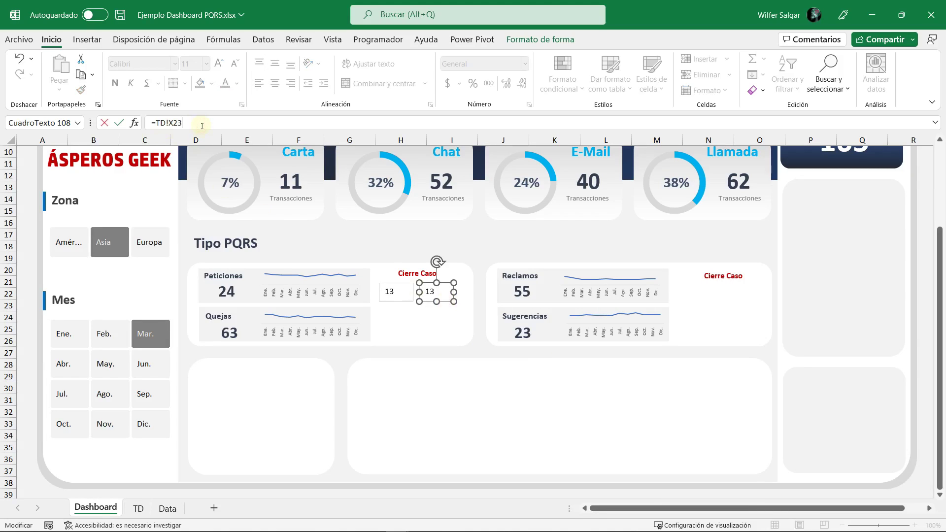
pyautogui.press('Return')
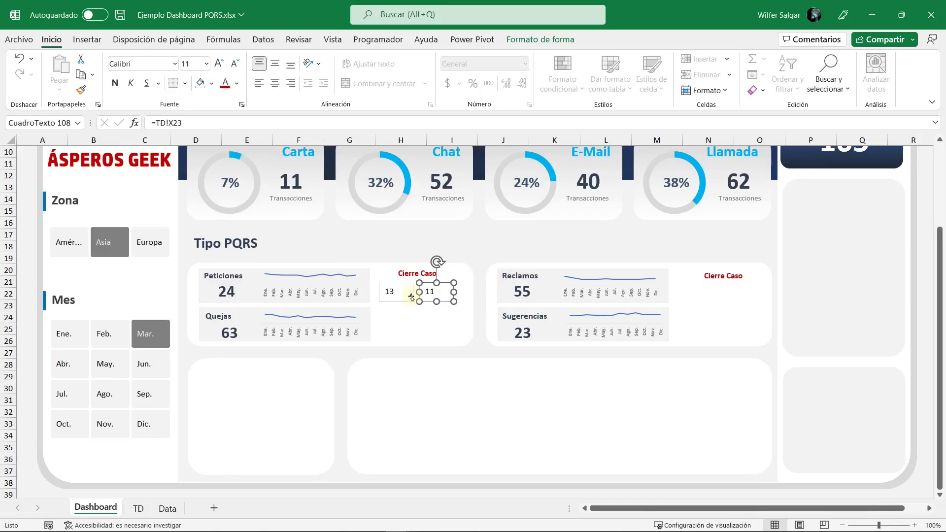
# Step: Format both count numbers centred, bold, light blue and in a larger font
pyautogui.keyDown('ctrl'); pyautogui.click(403, 300); pyautogui.keyUp('ctrl')
pyautogui.click(275, 83)
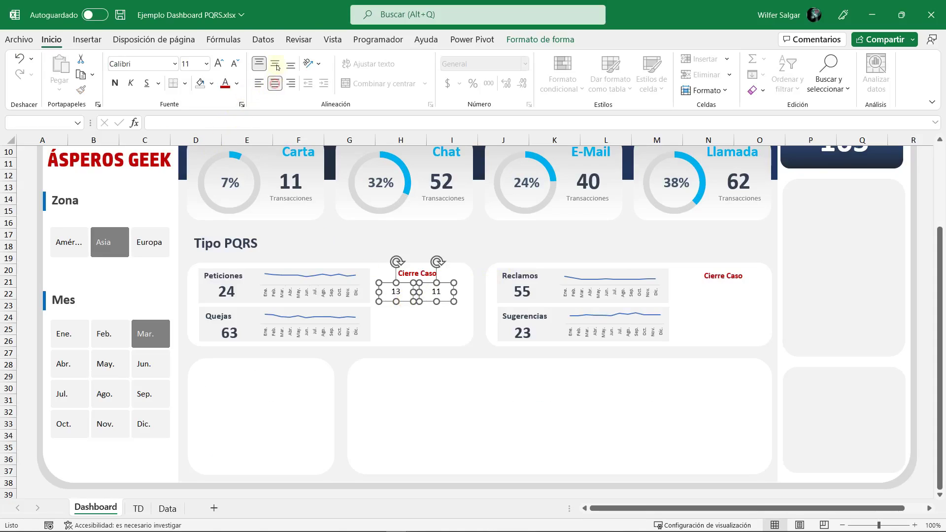
pyautogui.click(275, 63)
pyautogui.click(114, 83)
pyautogui.click(238, 87)
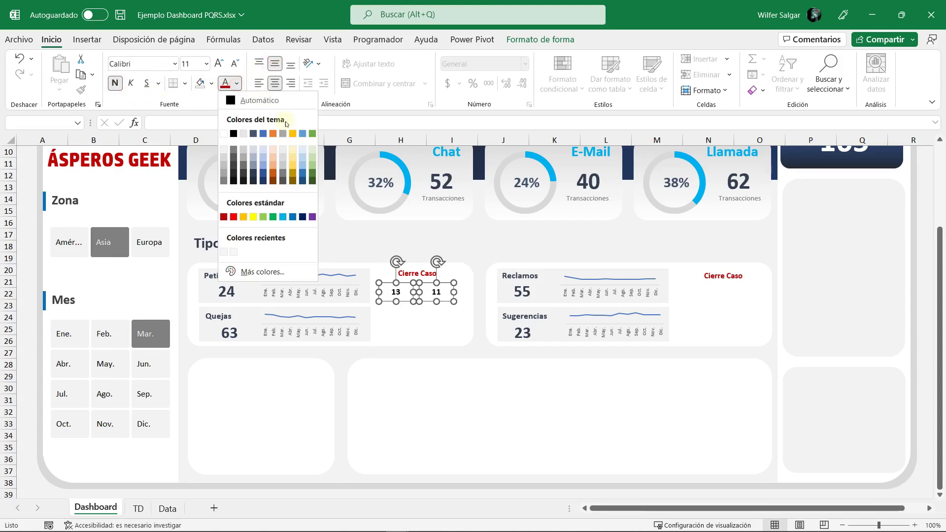
pyautogui.click(283, 214)
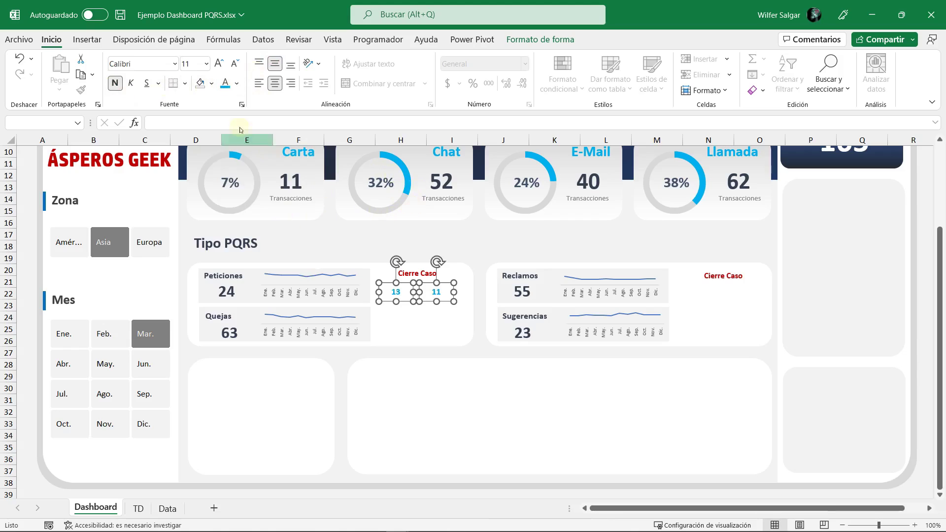
pyautogui.click(220, 64)
pyautogui.click(220, 64)
pyautogui.click(220, 65)
pyautogui.click(220, 64)
pyautogui.click(221, 64)
pyautogui.click(221, 64)
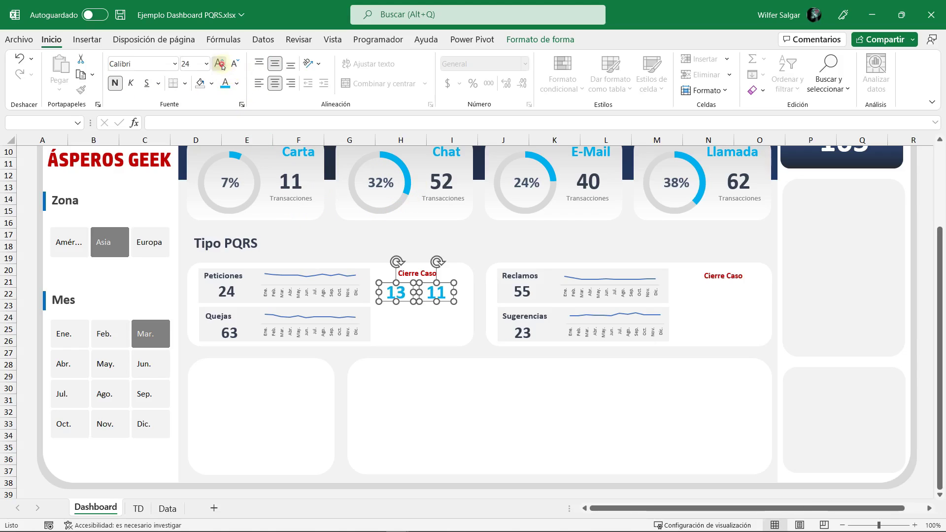
pyautogui.click(221, 64)
pyautogui.click(220, 64)
pyautogui.click(220, 64)
# Step: Resize the 13 and 11 boxes so the digits fit and nudge them into alignment
pyautogui.moveTo(454, 302); pyautogui.dragTo(463, 307)
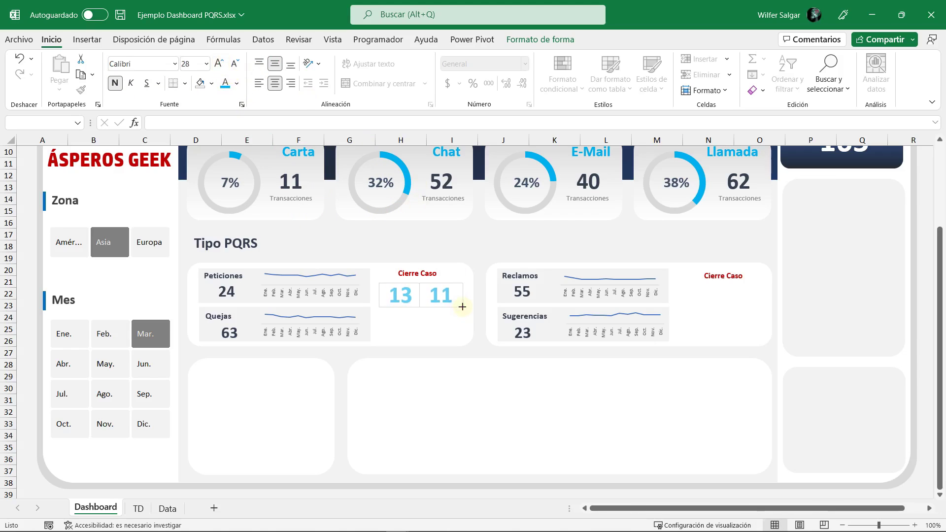
pyautogui.click(453, 309)
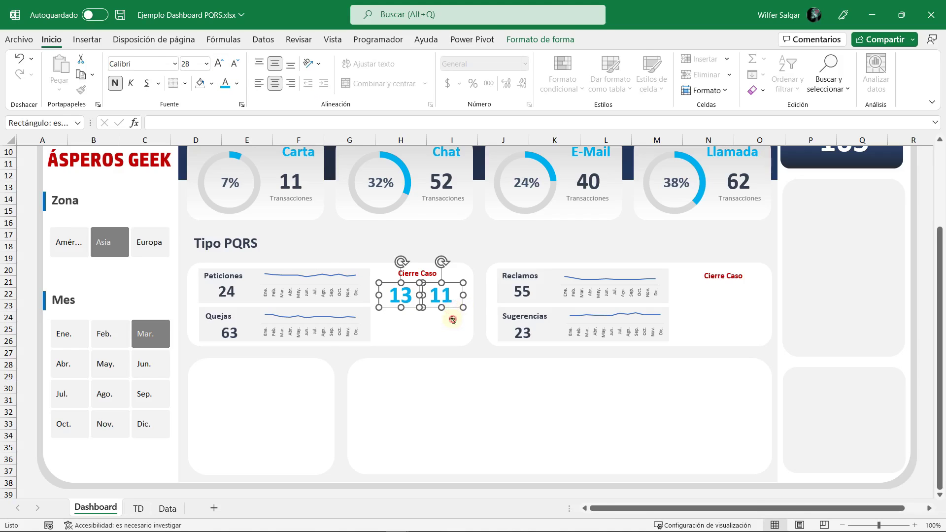
pyautogui.press('Right')
pyautogui.press('Right')
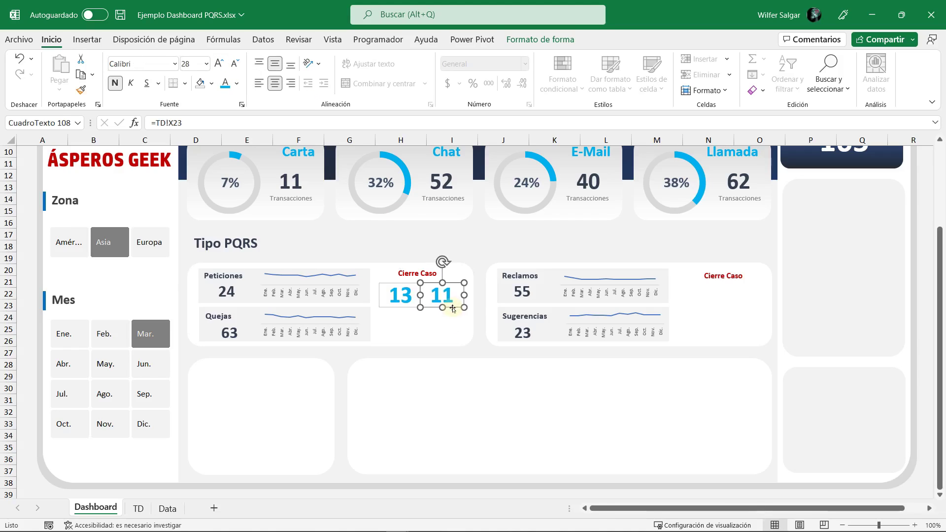
pyautogui.press('Right')
pyautogui.press('Right')
pyautogui.press('Right')
pyautogui.press('Right')
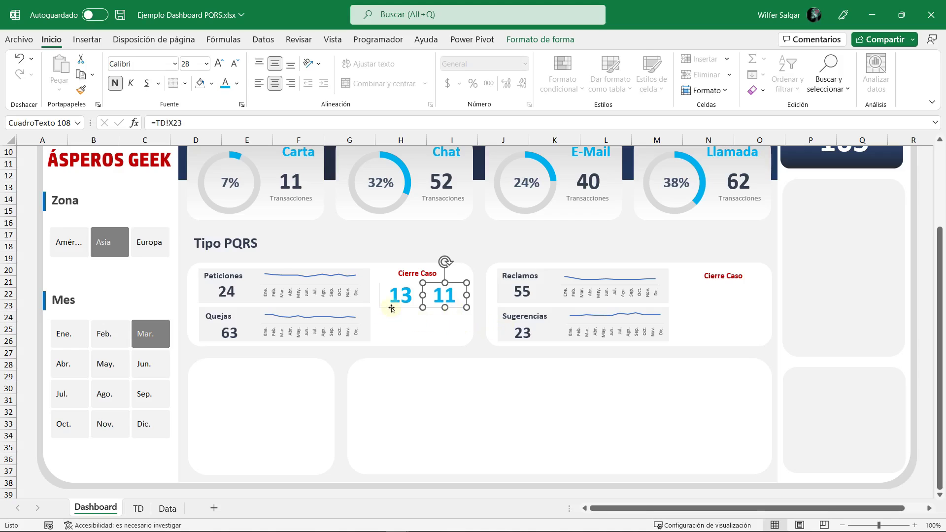
pyautogui.click(393, 306)
pyautogui.press('Left')
pyautogui.press('Left')
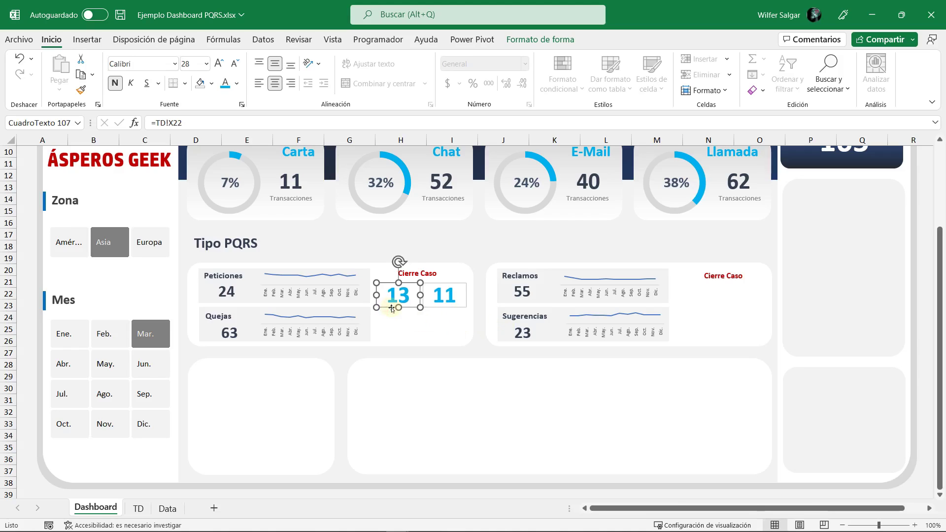
pyautogui.keyDown('shift'); pyautogui.click(439, 309); pyautogui.keyUp('shift')
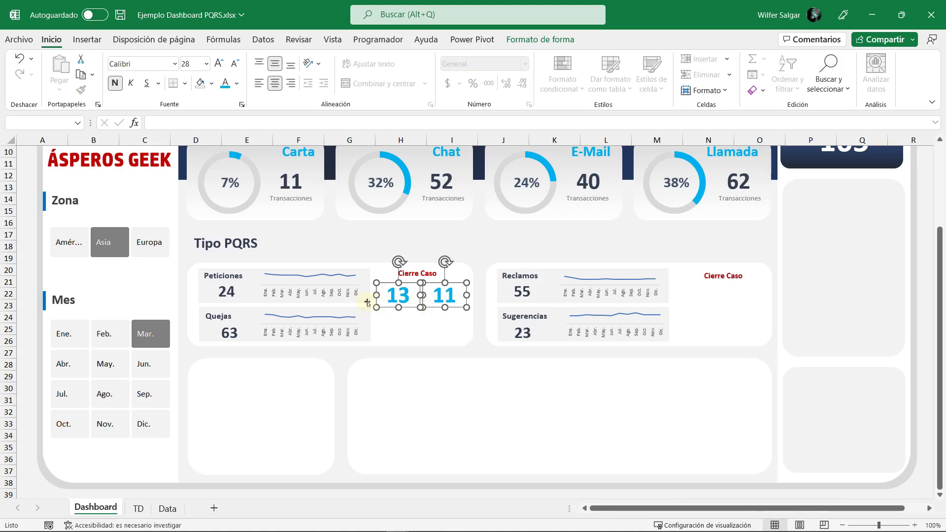
pyautogui.press('Up')
pyautogui.press('Up')
pyautogui.press('Up')
pyautogui.press('Up')
pyautogui.press('Up')
pyautogui.press('Up')
pyautogui.press('Up')
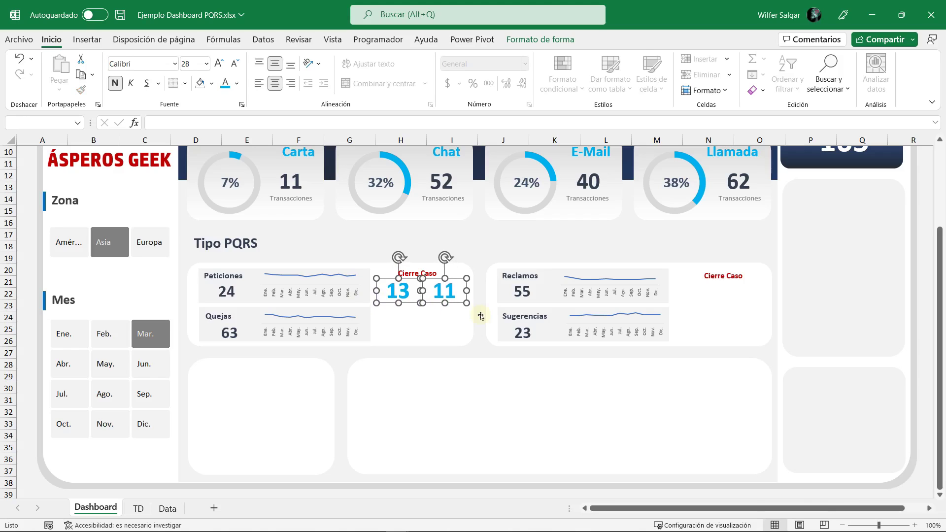
pyautogui.click(474, 337)
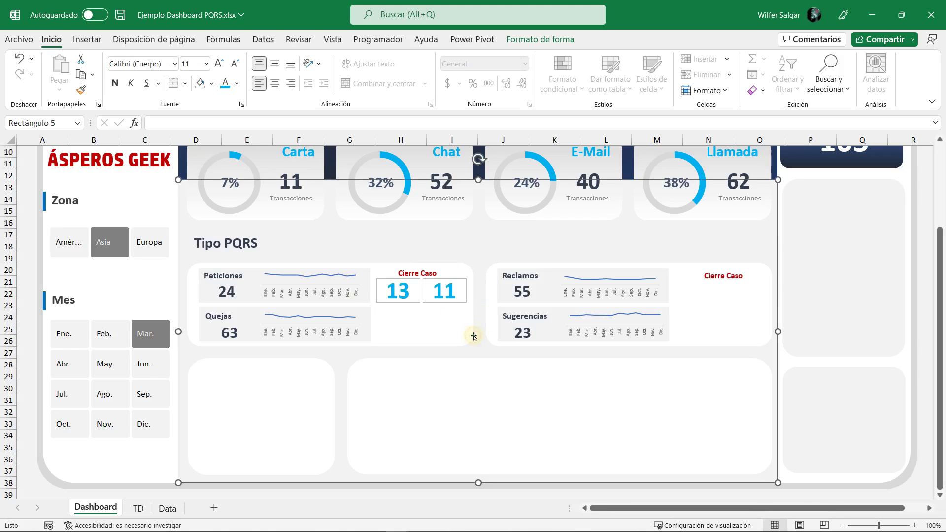
# Step: Nudge the Cierre Caso label up and to the right
pyautogui.click(417, 274)
pyautogui.press('Right')
pyautogui.press('Right')
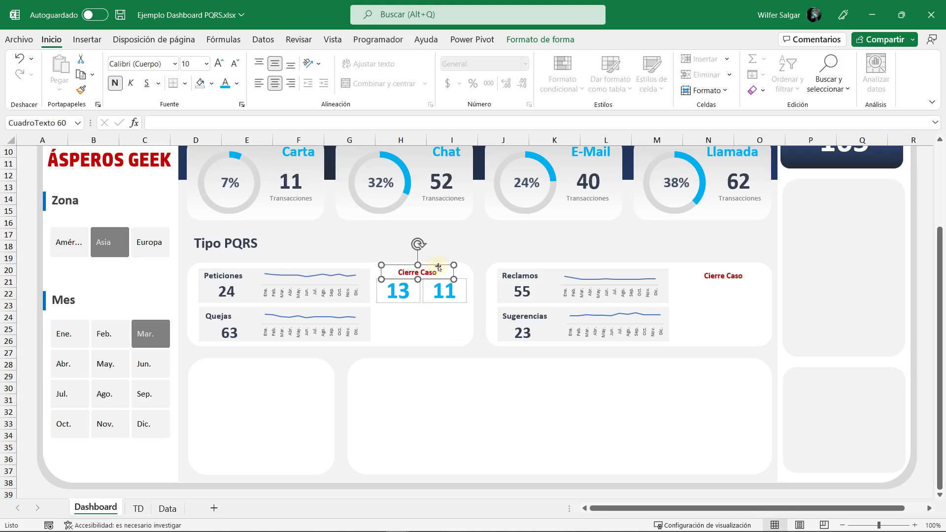
pyautogui.press('Right')
pyautogui.press('Right')
pyautogui.press('Up')
pyautogui.press('Up')
pyautogui.press('Up')
pyautogui.press('Up')
pyautogui.press('Right')
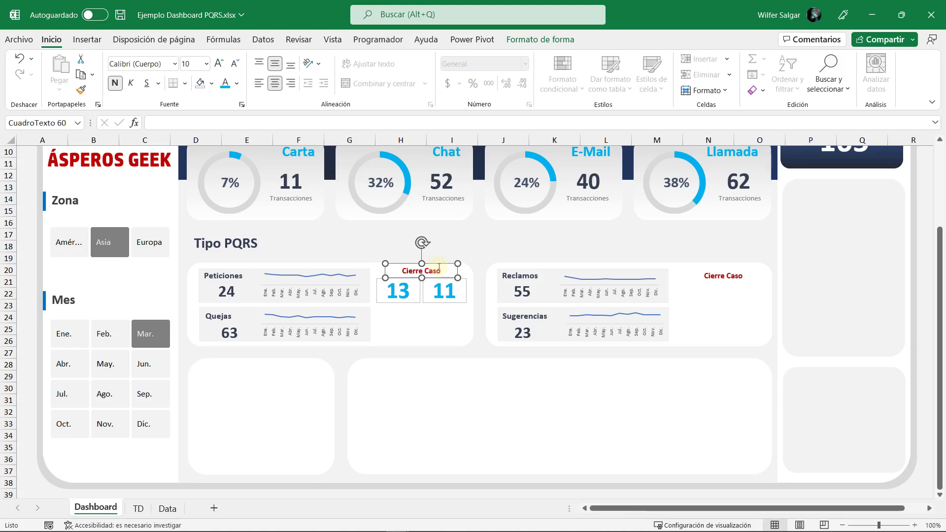
# Step: Set No Fill and No Outline on both the 13 and 11 count boxes
pyautogui.click(402, 298)
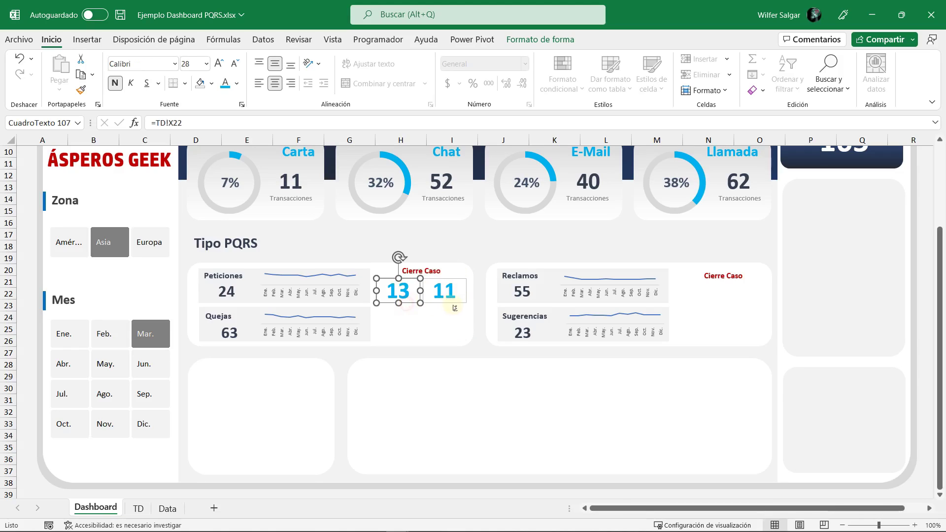
pyautogui.keyDown('ctrl'); pyautogui.click(454, 304); pyautogui.keyUp('ctrl')
pyautogui.keyDown('ctrl'); pyautogui.click(454, 304); pyautogui.keyUp('ctrl')
pyautogui.keyDown('ctrl'); pyautogui.click(446, 296); pyautogui.keyUp('ctrl')
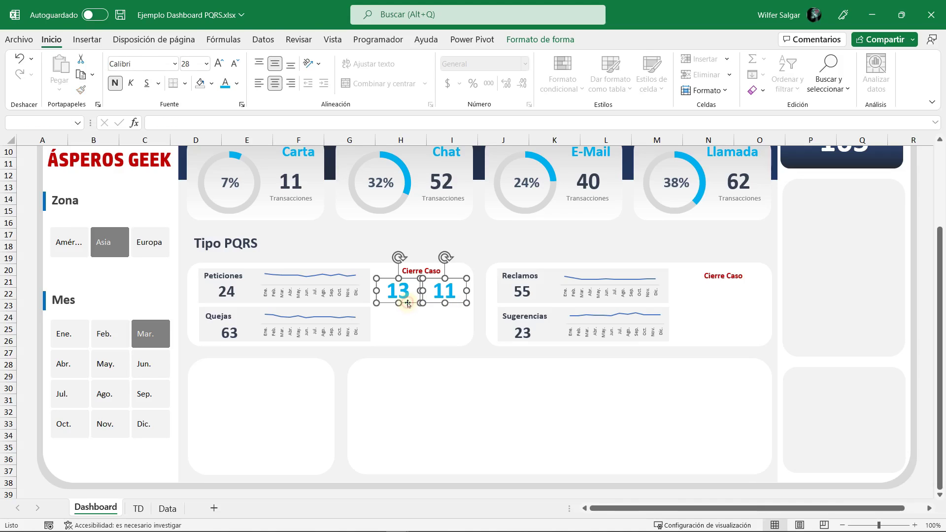
pyautogui.click(541, 39)
pyautogui.click(341, 59)
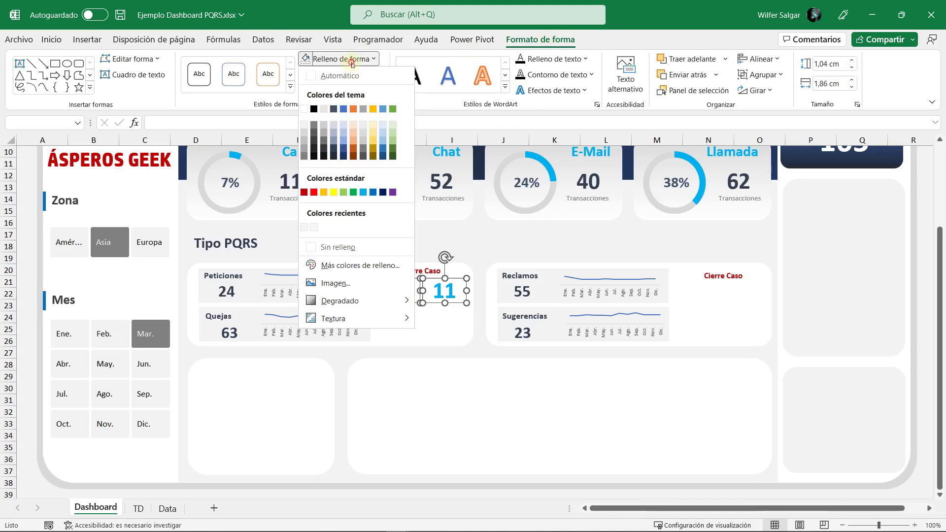
pyautogui.click(356, 246)
pyautogui.click(344, 75)
pyautogui.click(325, 260)
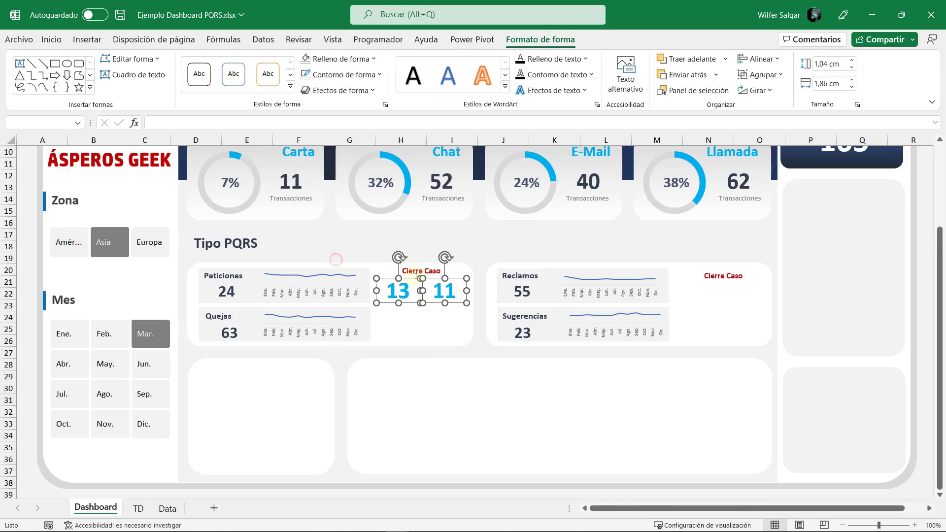
pyautogui.click(423, 326)
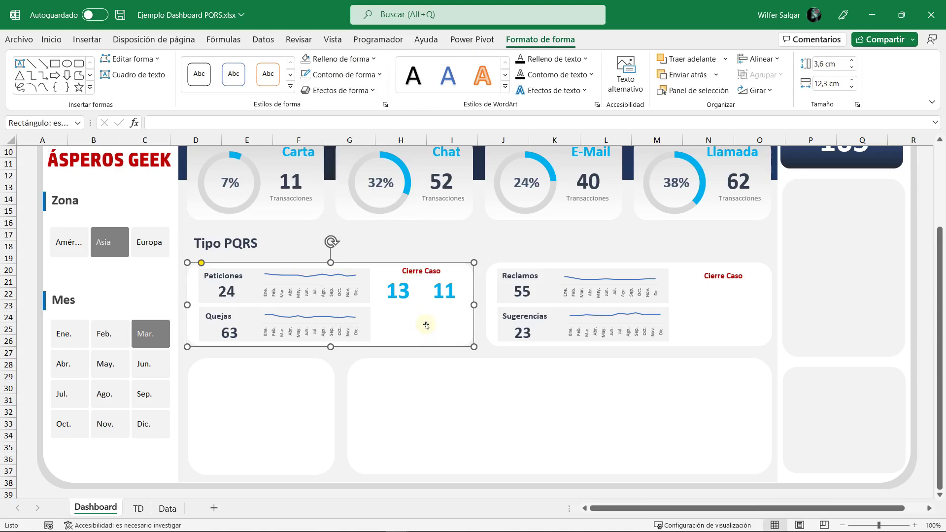
# Step: Recolour both counts a lighter blue
pyautogui.click(395, 305)
pyautogui.keyDown('shift'); pyautogui.click(445, 295); pyautogui.keyUp('shift')
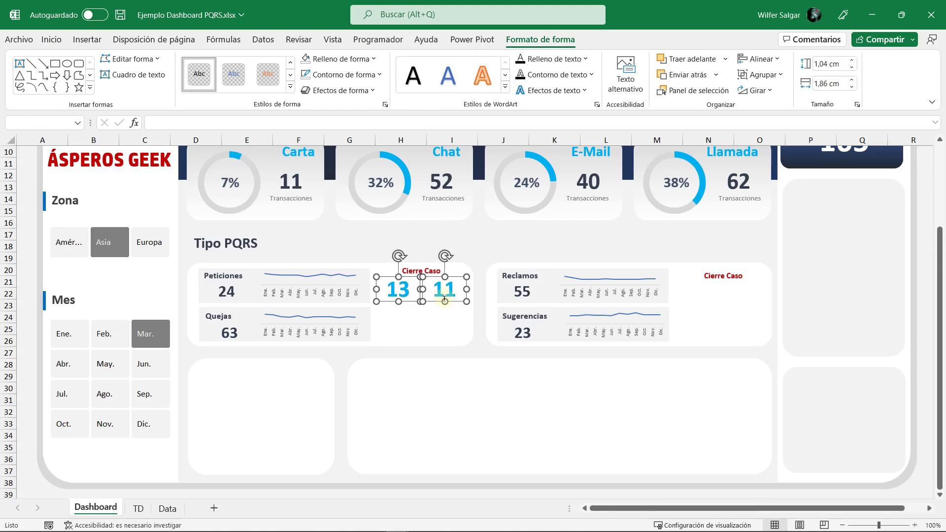
pyautogui.click(51, 39)
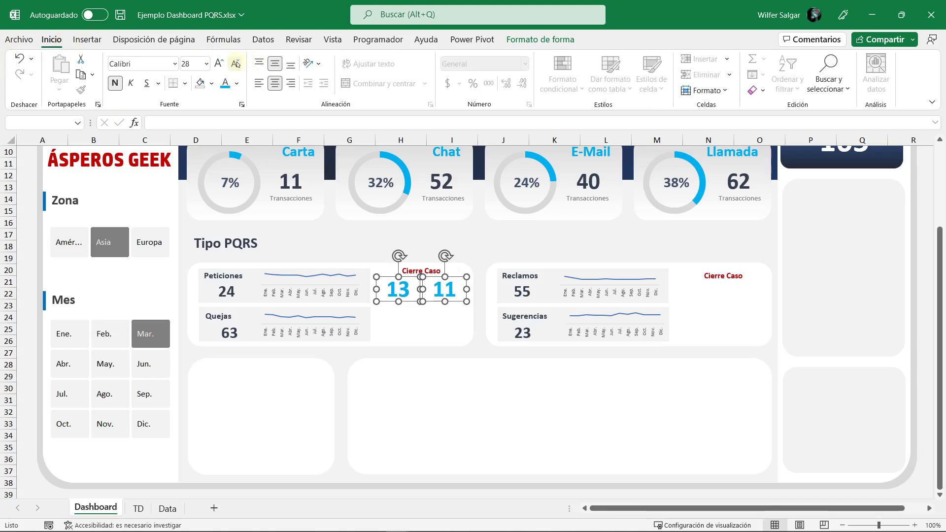
pyautogui.click(225, 83)
pyautogui.click(408, 324)
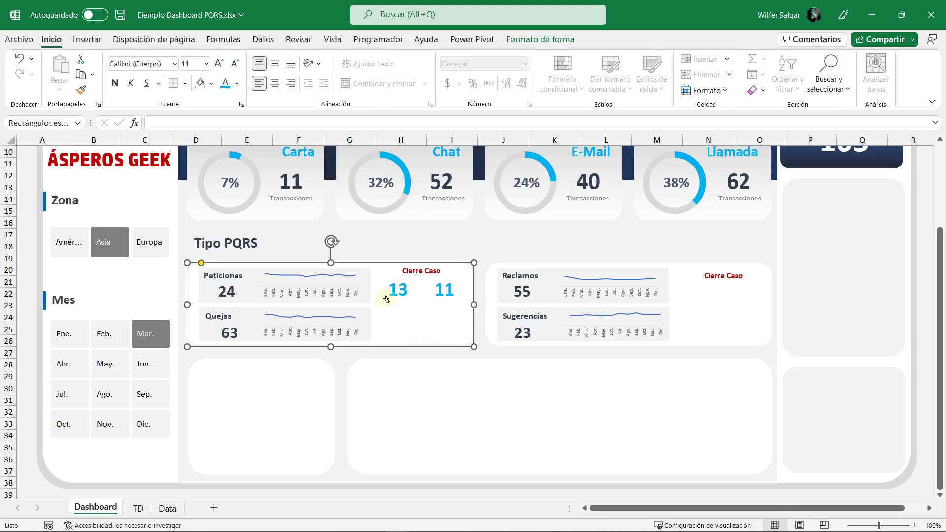
# Step: Move both count boxes up slightly and compare against the reference dashboard workbook
pyautogui.click(408, 294)
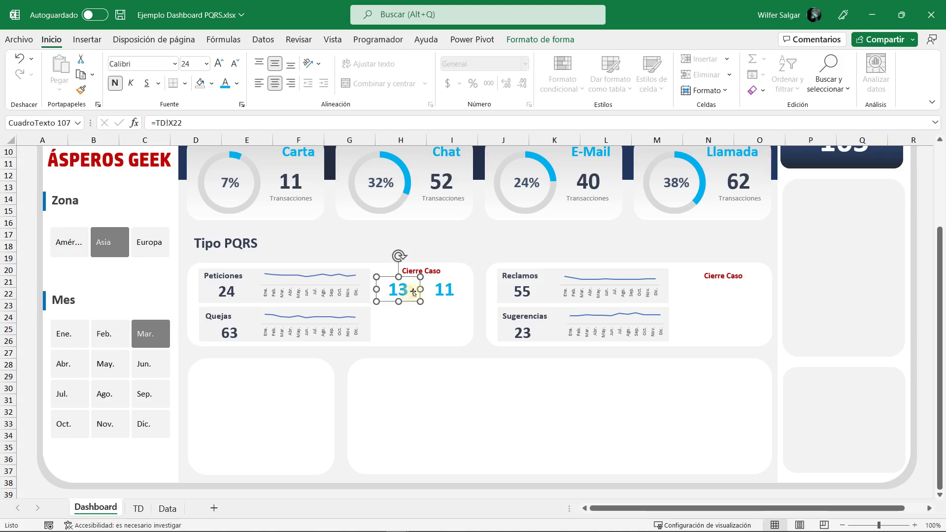
pyautogui.keyDown('shift'); pyautogui.click(446, 290); pyautogui.keyUp('shift')
pyautogui.press('Up')
pyautogui.press('Up')
pyautogui.press('Up')
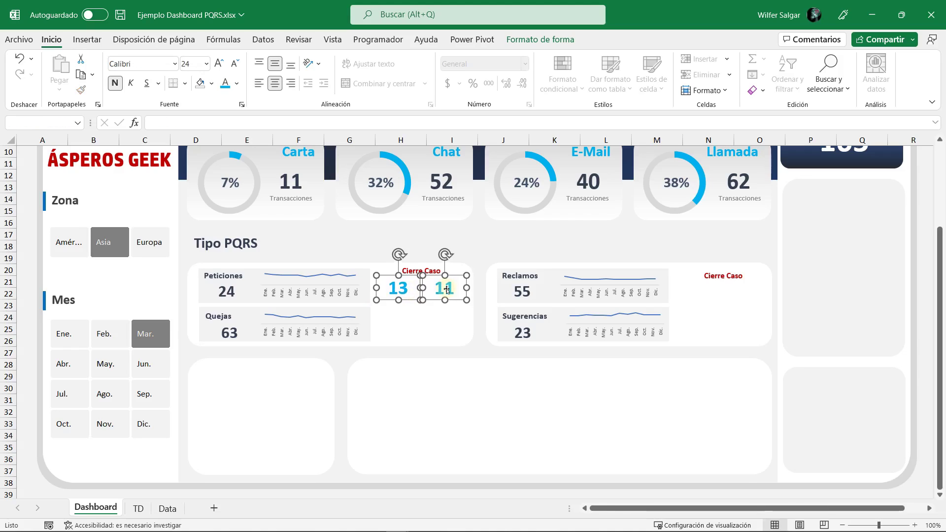
pyautogui.press('Up')
pyautogui.press('Up')
pyautogui.press('Up')
pyautogui.press('Up')
pyautogui.press('Up')
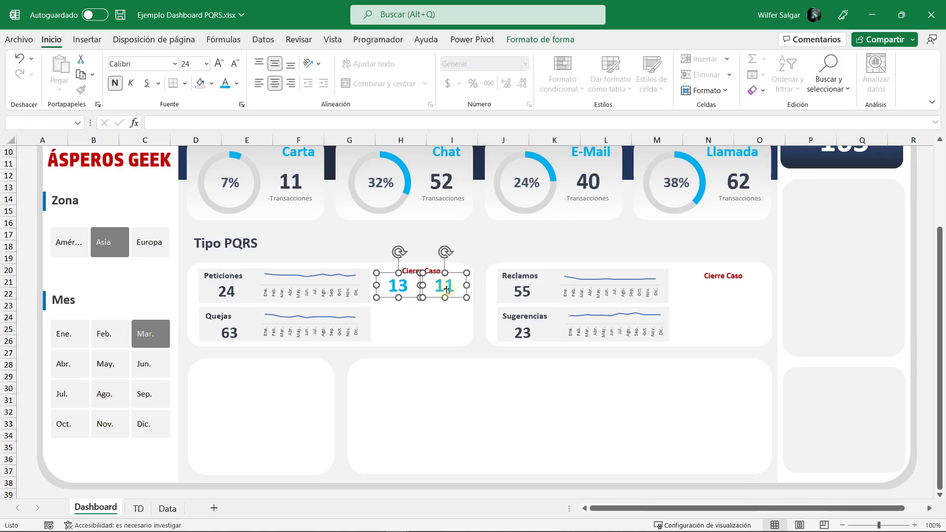
pyautogui.press('Up')
pyautogui.press('Up')
pyautogui.click(419, 311)
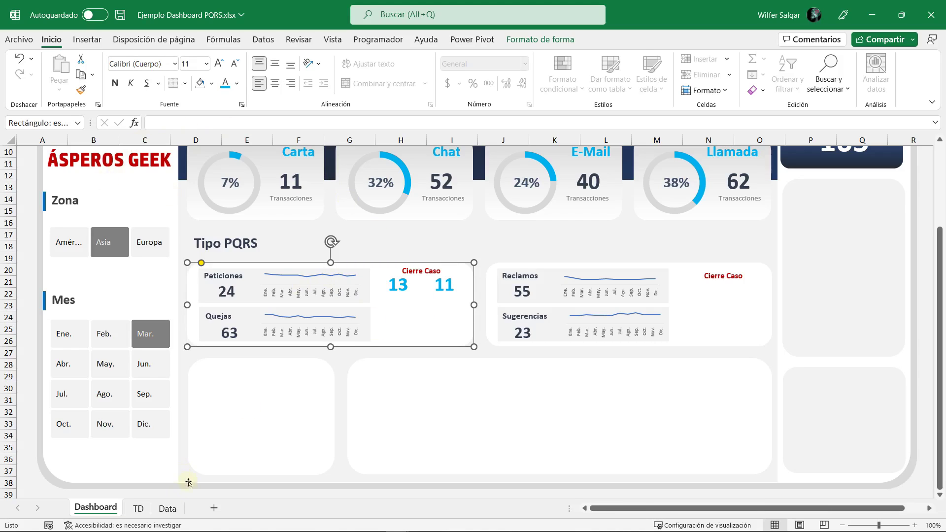
pyautogui.hotkey('alt', 'Tab')
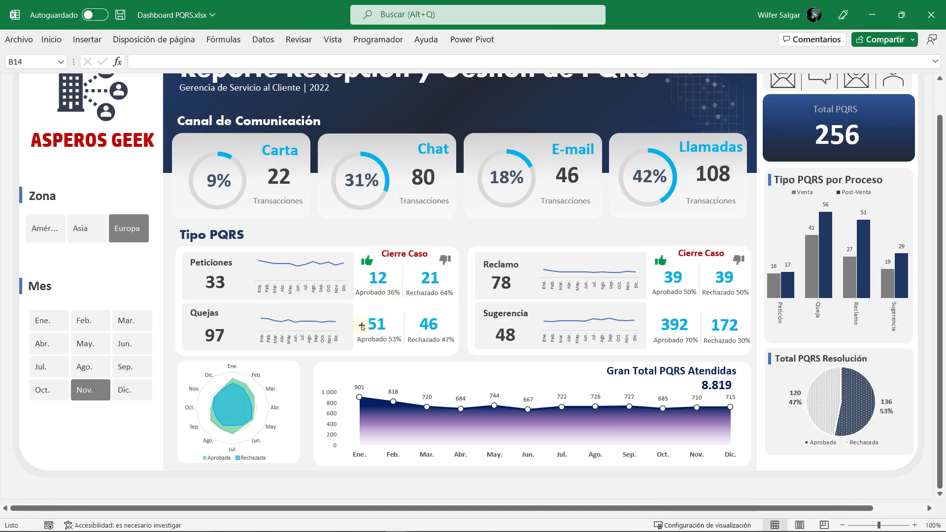
pyautogui.hotkey('alt', 'Tab')
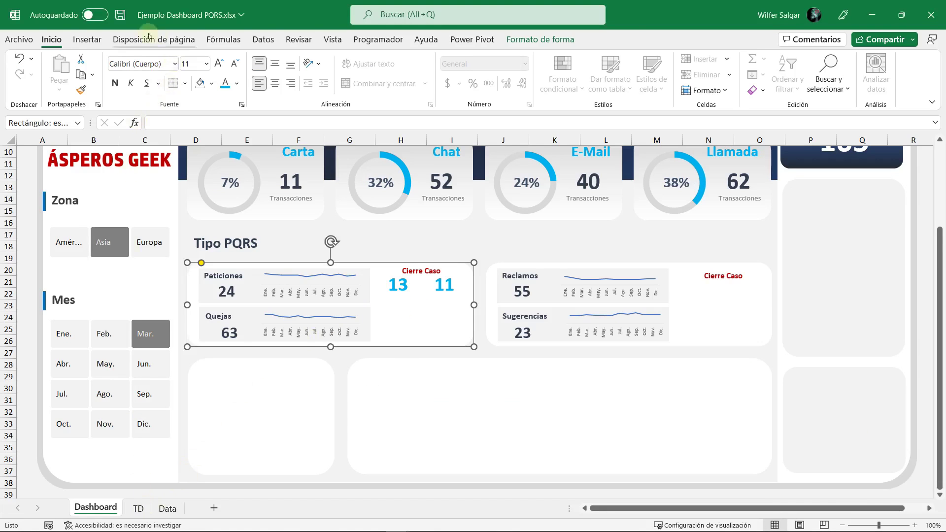
# Step: Enter =X22/X24 in TD!X26, giving the Aprobada share 0,541666667
pyautogui.click(138, 508)
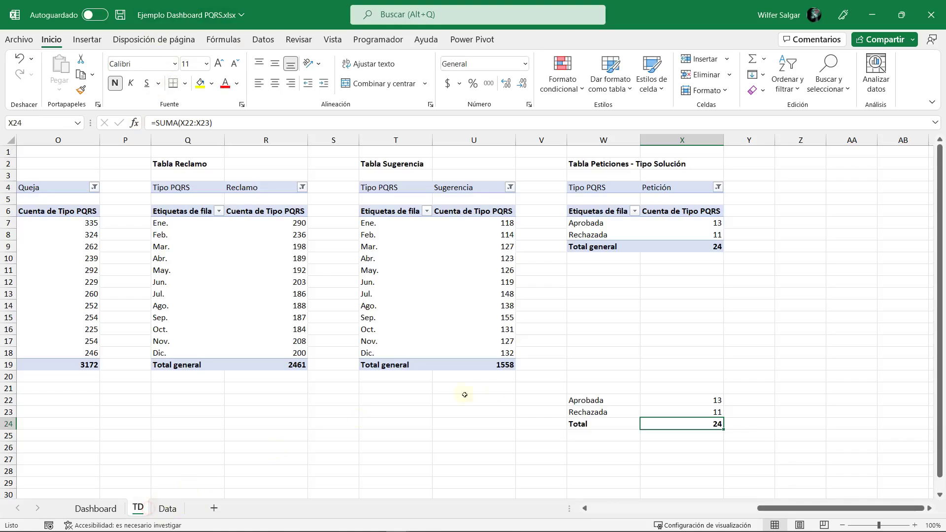
pyautogui.click(612, 449)
pyautogui.scroll(-3, 617, 429)
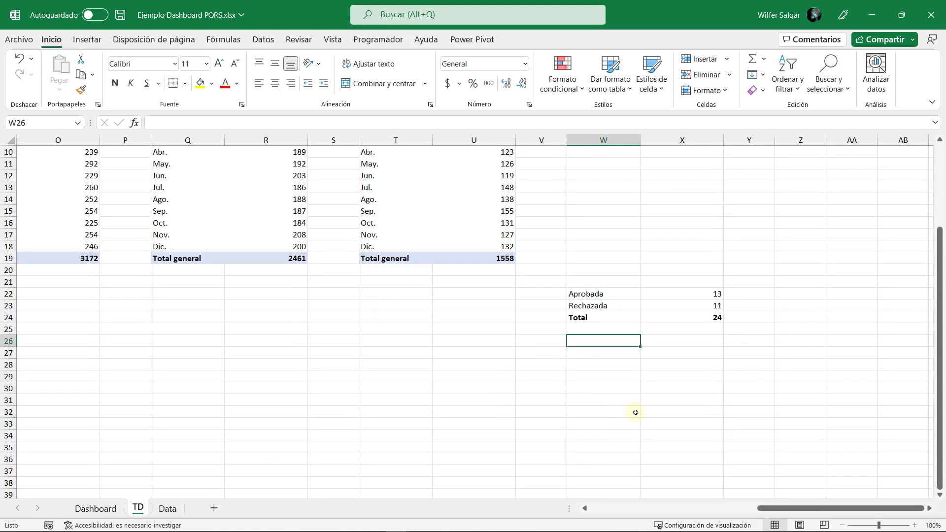
pyautogui.press('Right')
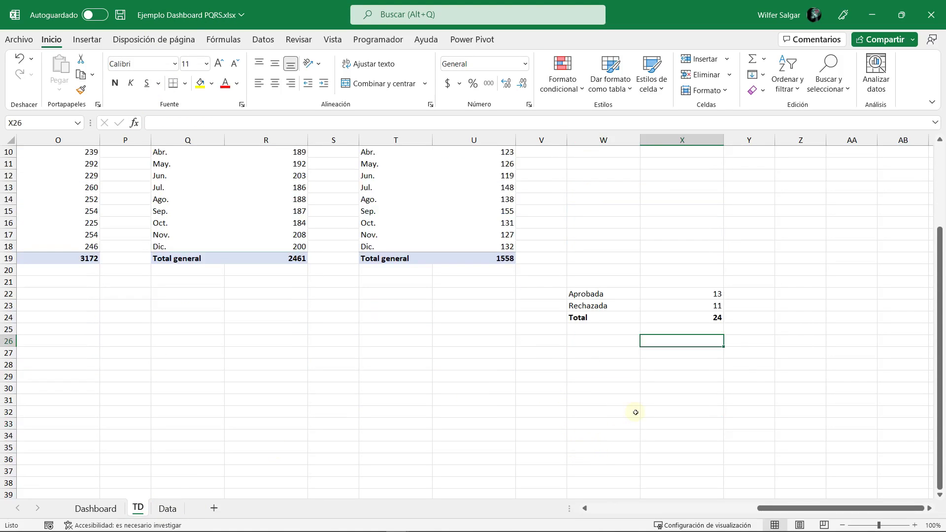
pyautogui.write('=')
pyautogui.press('Up')
pyautogui.press('Up')
pyautogui.press('Up')
pyautogui.press('Up')
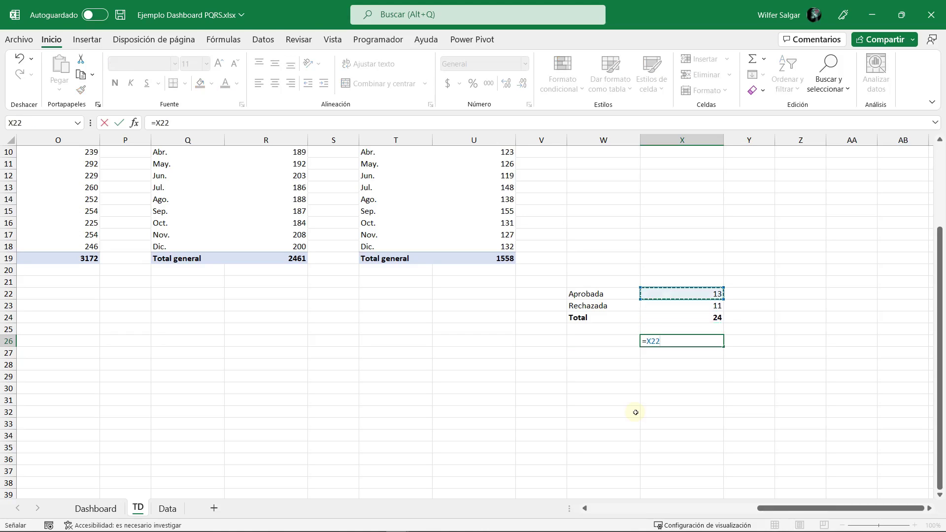
pyautogui.write('/')
pyautogui.press('Up')
pyautogui.press('Up')
pyautogui.press('Return')
pyautogui.press('Up')
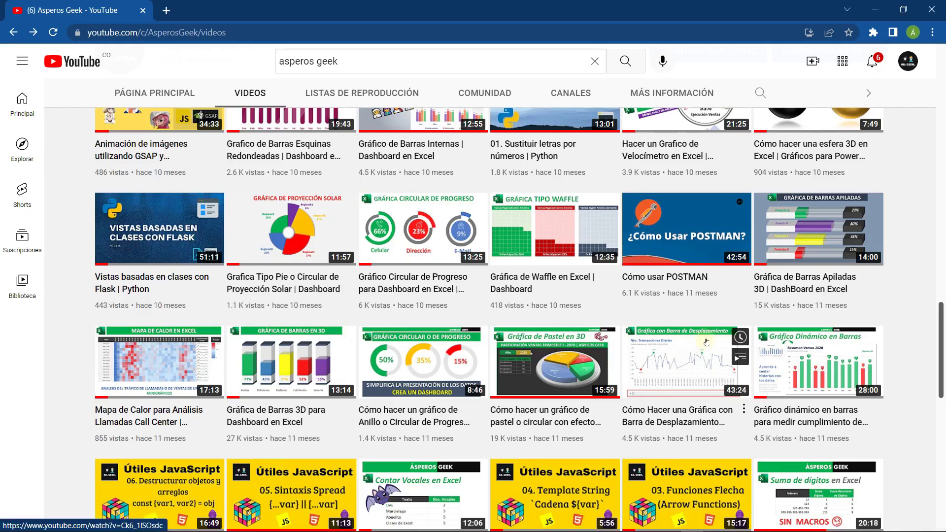
pyautogui.scroll(3, 518, 393)
pyautogui.scroll(3, 519, 393)
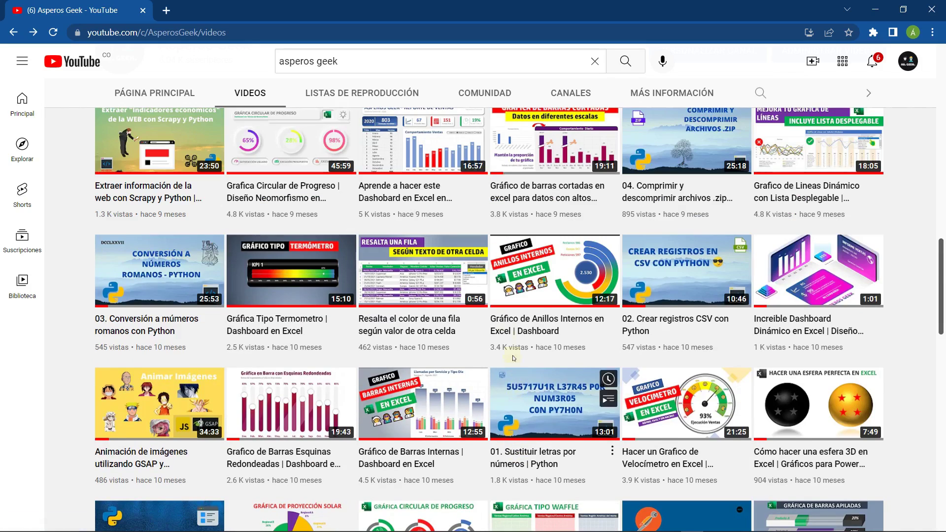
pyautogui.scroll(3, 519, 392)
pyautogui.scroll(2, 600, 312)
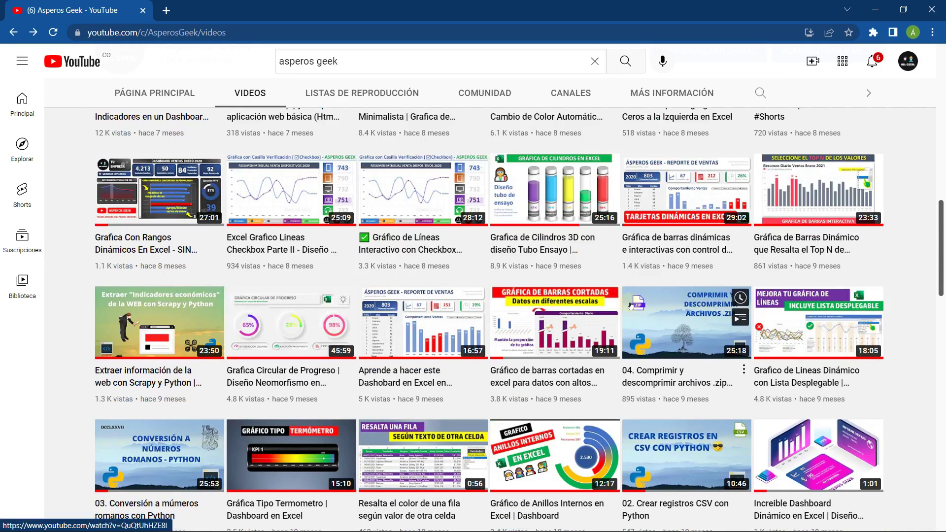
pyautogui.scroll(2, 600, 311)
pyautogui.scroll(2, 631, 306)
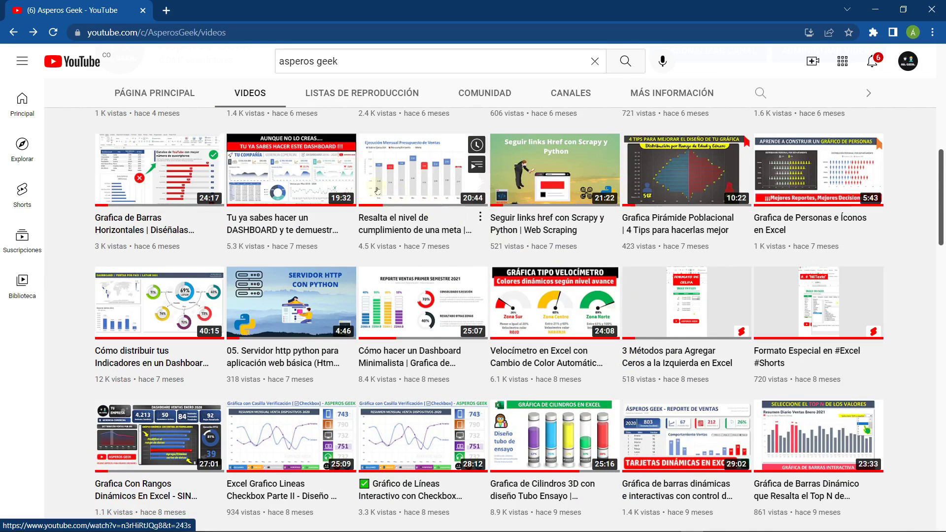
pyautogui.scroll(3, 495, 261)
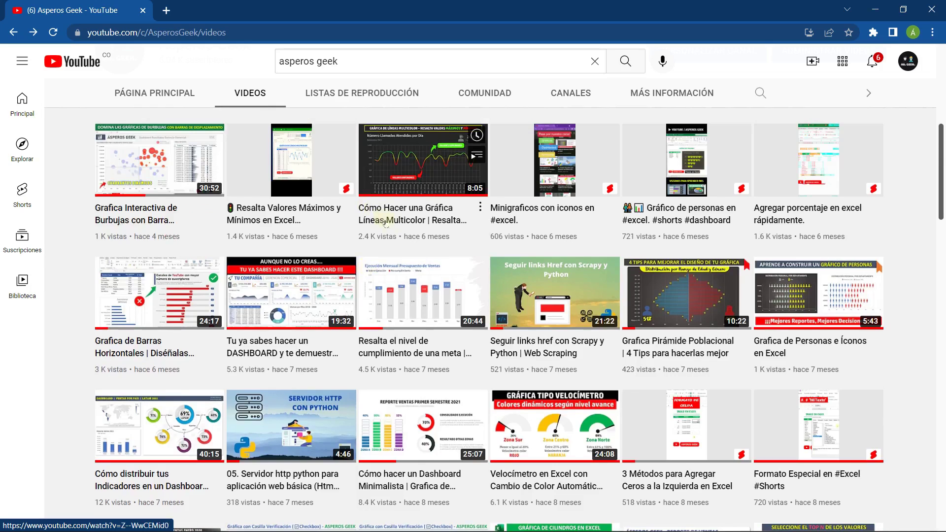
pyautogui.scroll(3, 495, 261)
pyautogui.scroll(2, 495, 261)
pyautogui.scroll(-3, 495, 261)
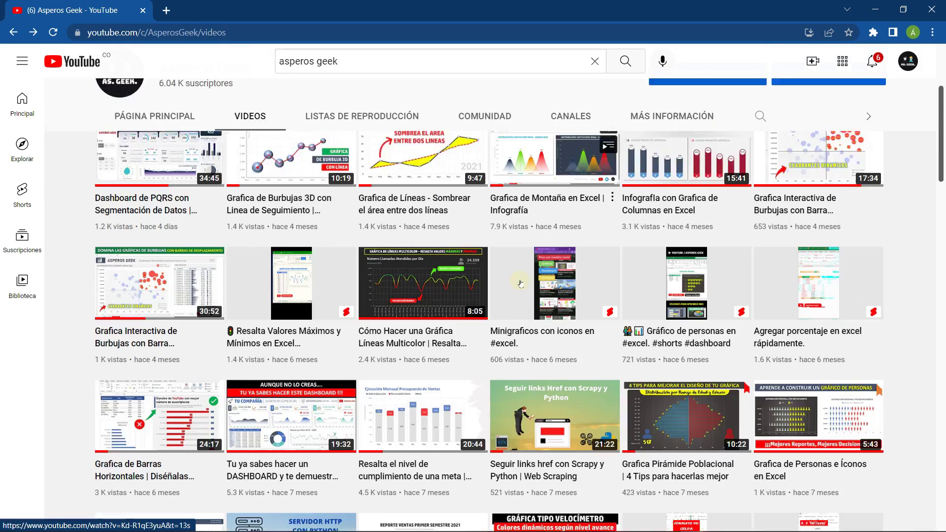
pyautogui.scroll(-3, 285, 332)
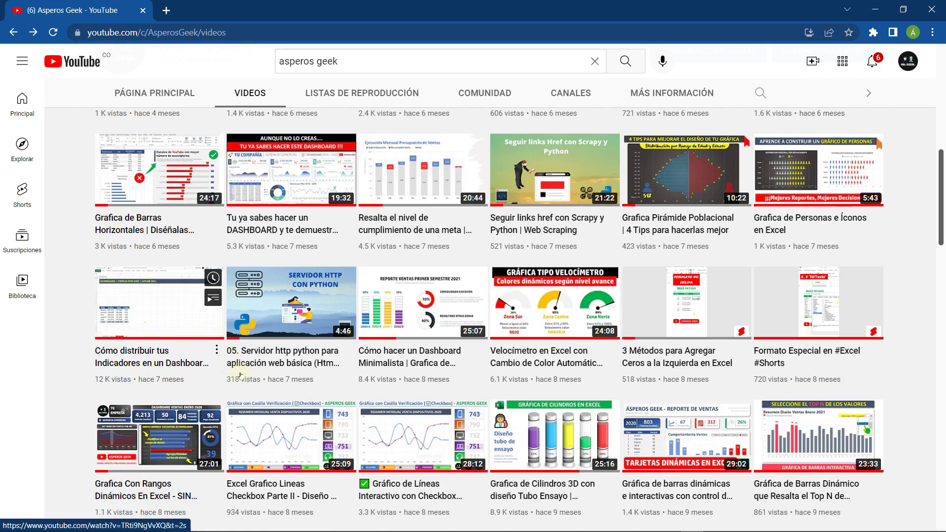
pyautogui.moveTo(554, 303)
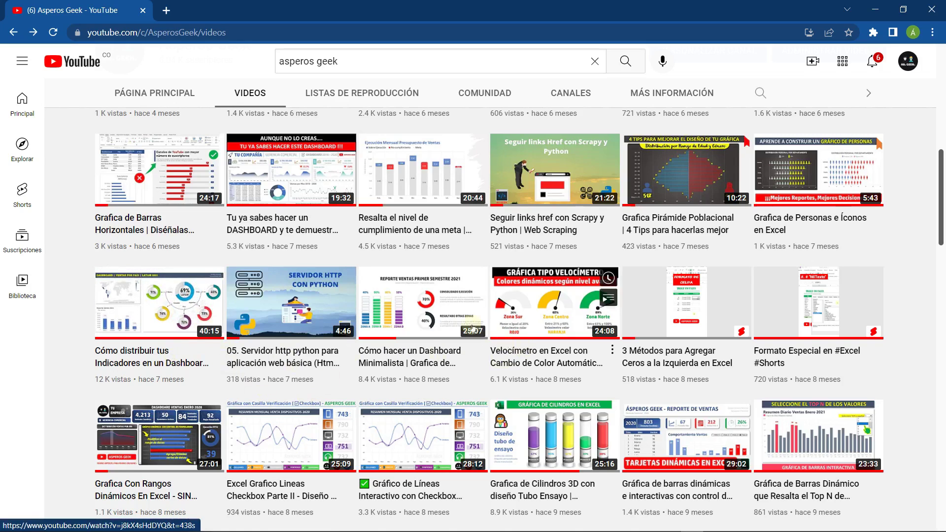
pyautogui.scroll(3, 604, 358)
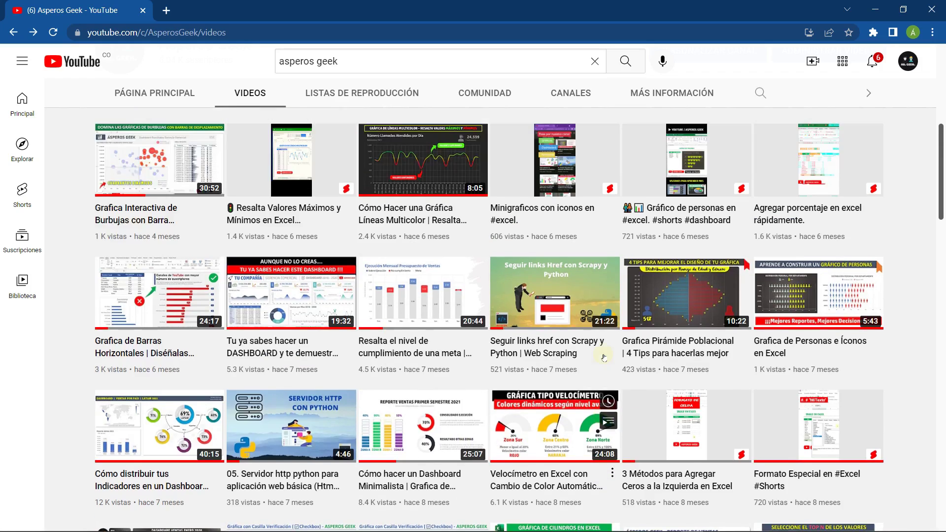
pyautogui.scroll(3, 604, 357)
pyautogui.scroll(2, 604, 358)
pyautogui.scroll(-3, 603, 357)
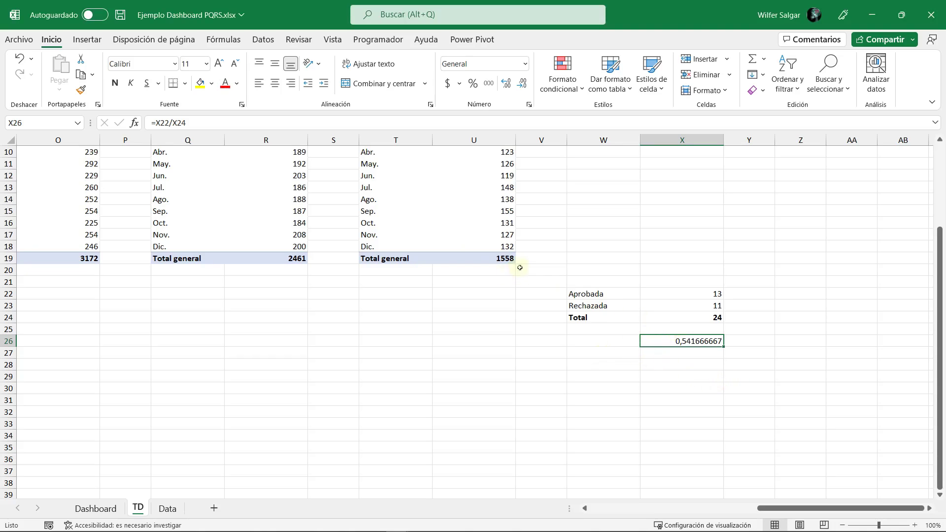
# Step: Multiply the X22/X24 ratio in X26 by 100
pyautogui.click(154, 123)
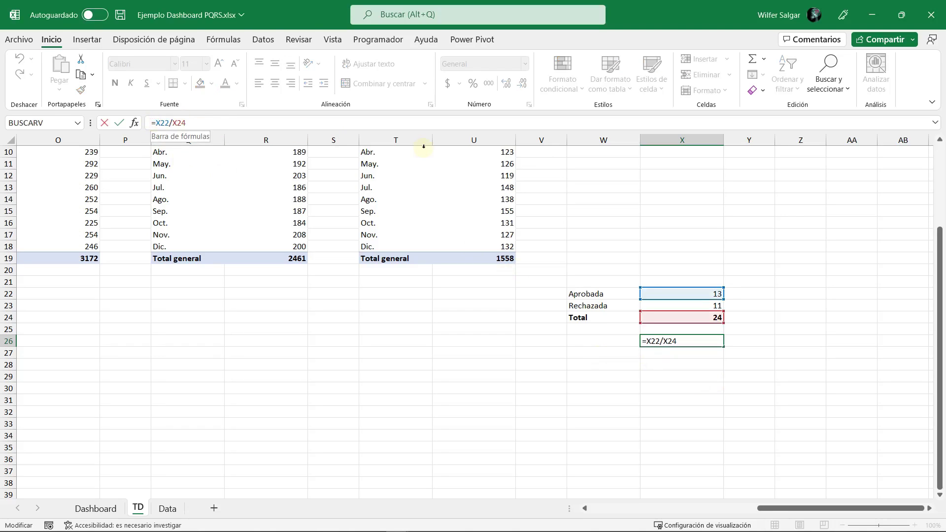
pyautogui.write('(')
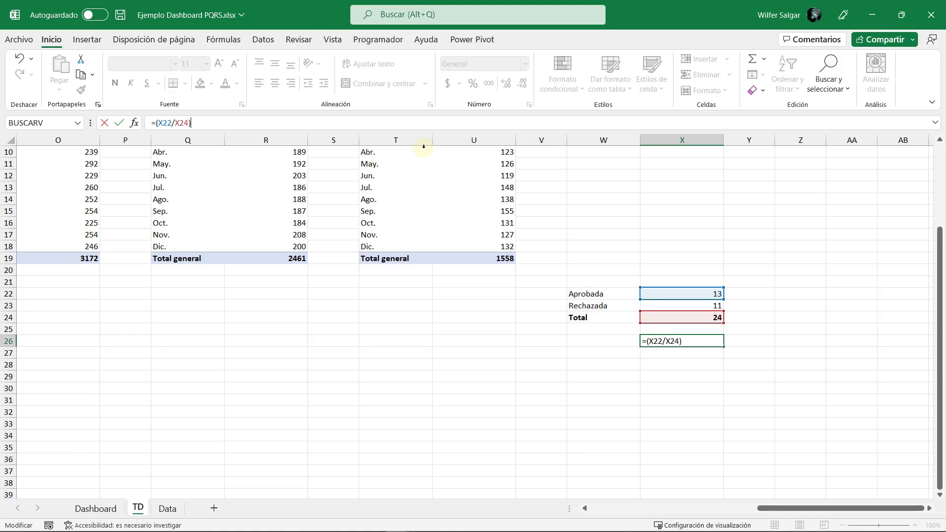
pyautogui.write('00')
pyautogui.hotkey('ctrl', 'Return')
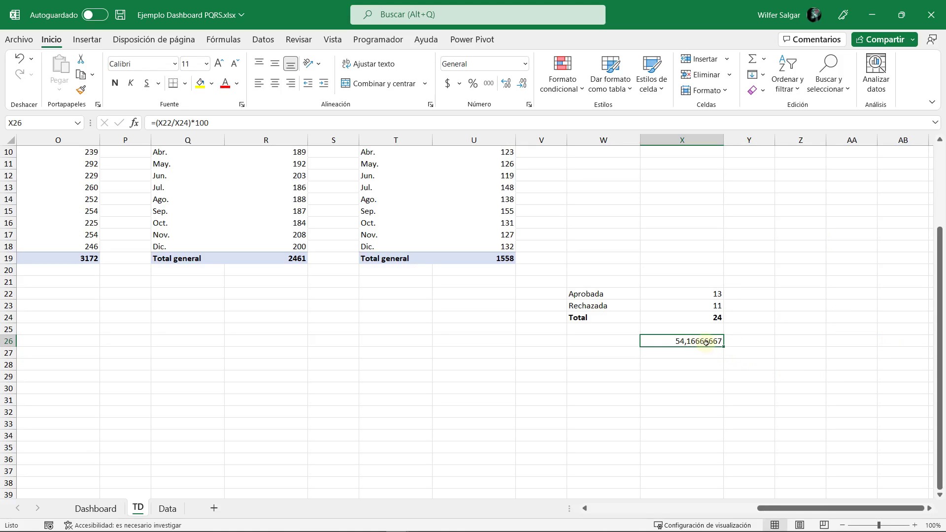
# Step: Round the X26 result to 0 decimals with REDONDEAR, fixing the misspelled function name, giving 54
pyautogui.click(162, 124)
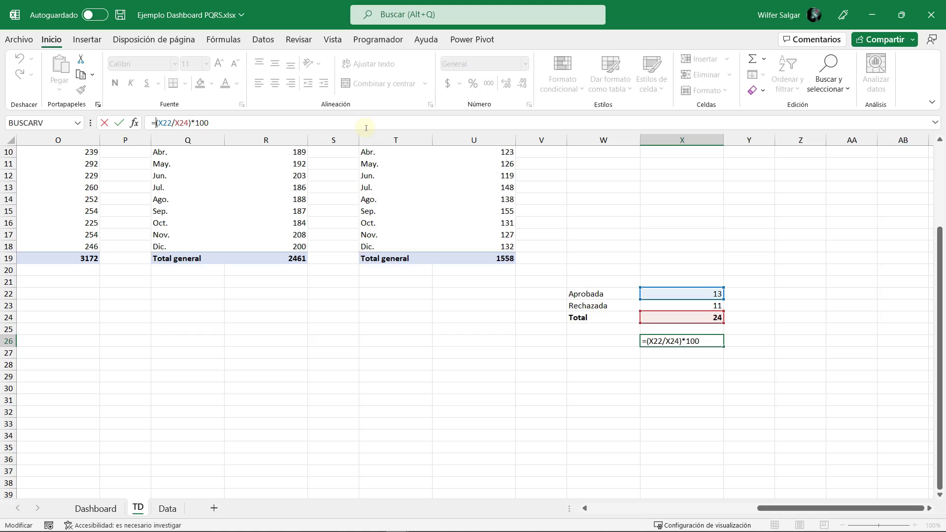
pyautogui.write('REDON')
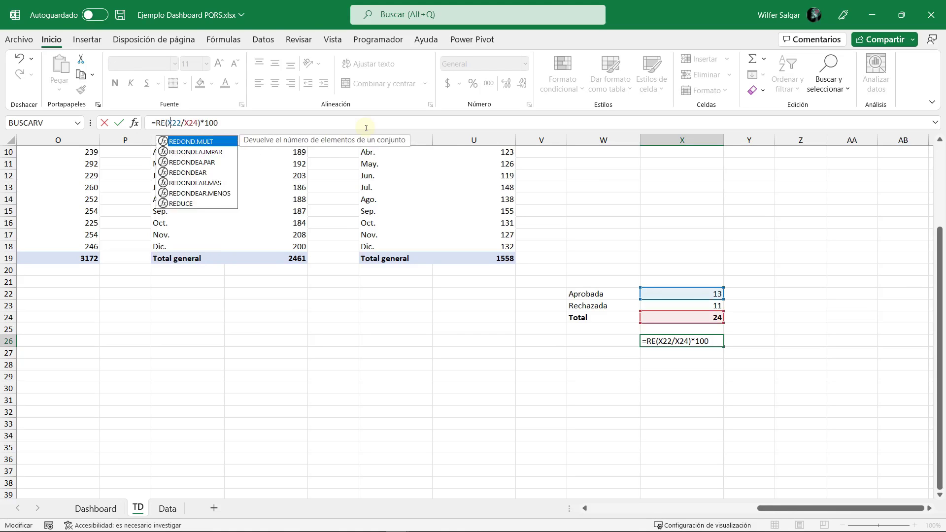
pyautogui.press('Down')
pyautogui.press('Down')
pyautogui.press('Down')
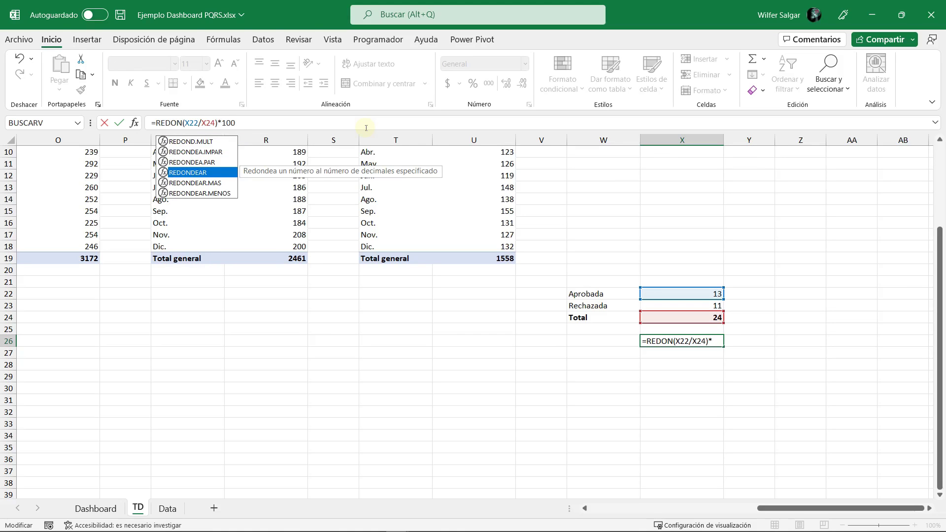
pyautogui.write('(')
pyautogui.press('End')
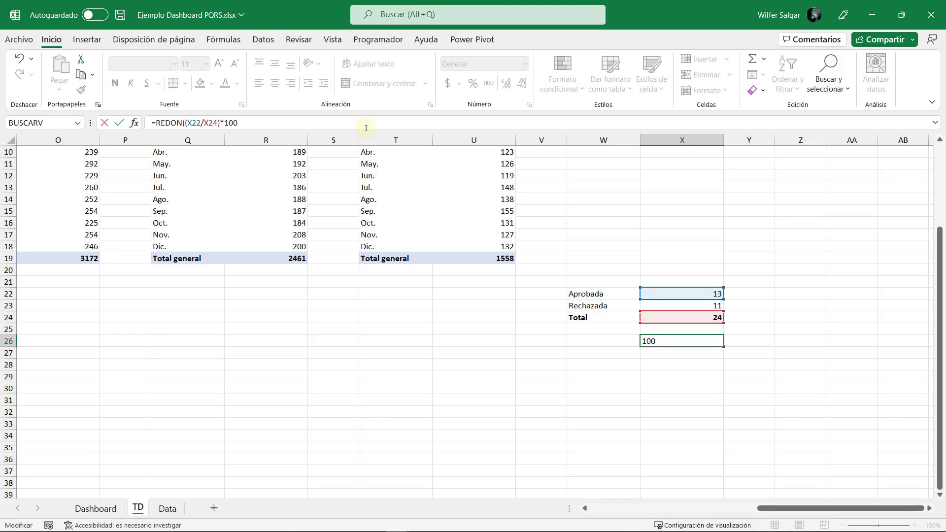
pyautogui.write(';0)')
pyautogui.hotkey('ctrl', 'Return')
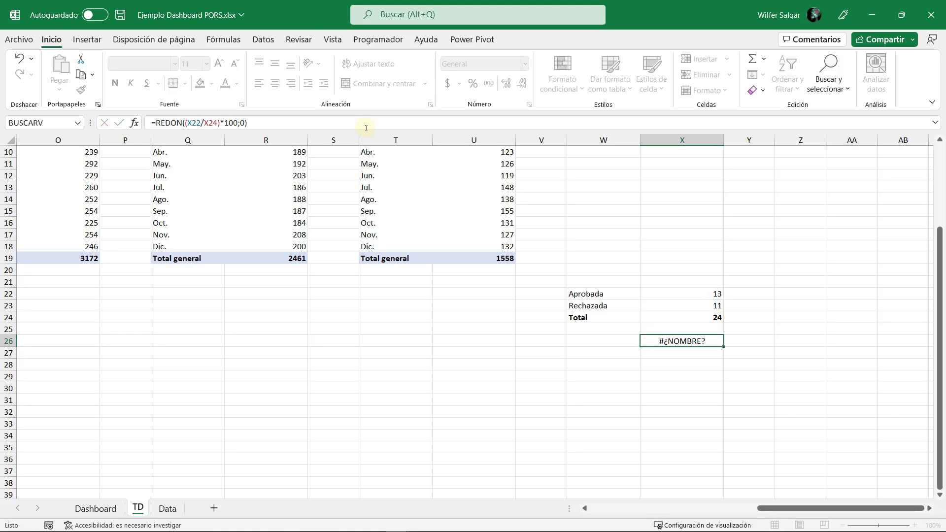
pyautogui.click(178, 123)
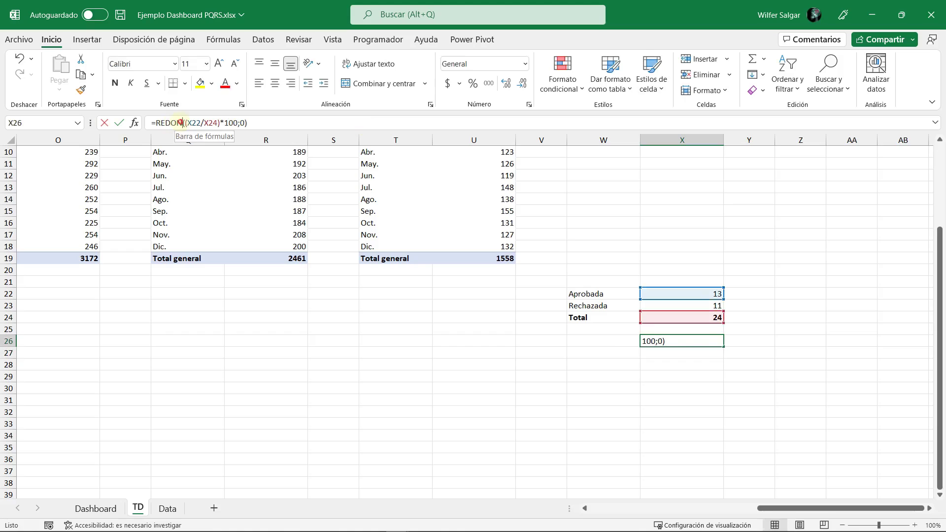
pyautogui.write('DEAR')
pyautogui.hotkey('ctrl', 'Return')
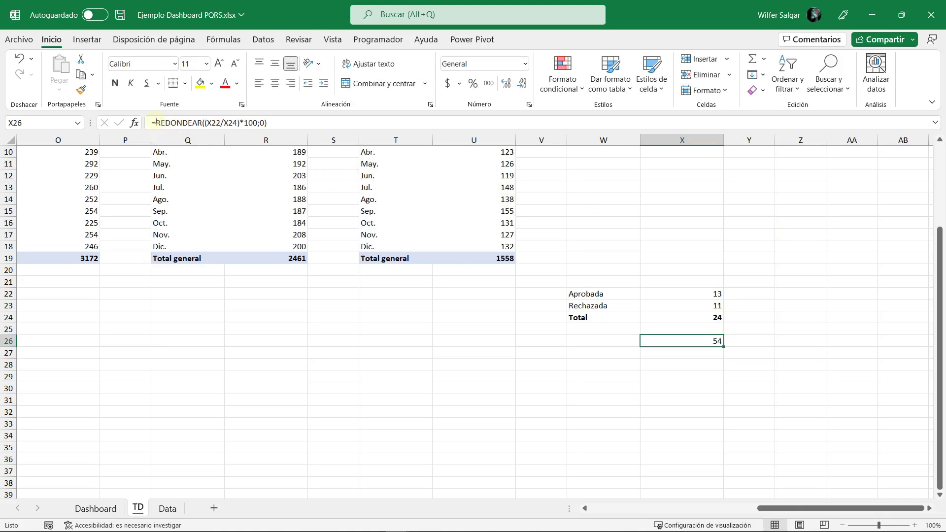
# Step: Append a ' %' suffix to the X26 formula so it shows 54 %
pyautogui.click(325, 120)
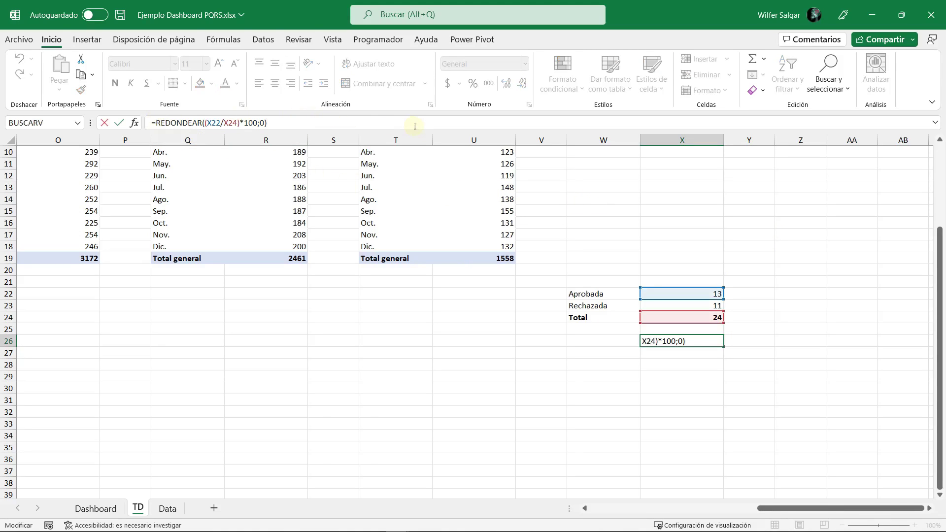
pyautogui.write('&')
pyautogui.write(' %"')
pyautogui.press('Return')
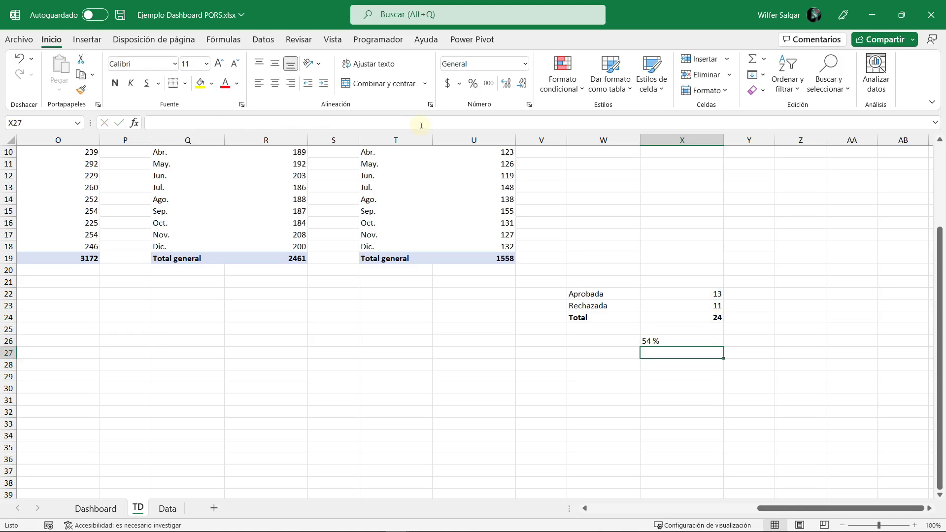
pyautogui.click(683, 341)
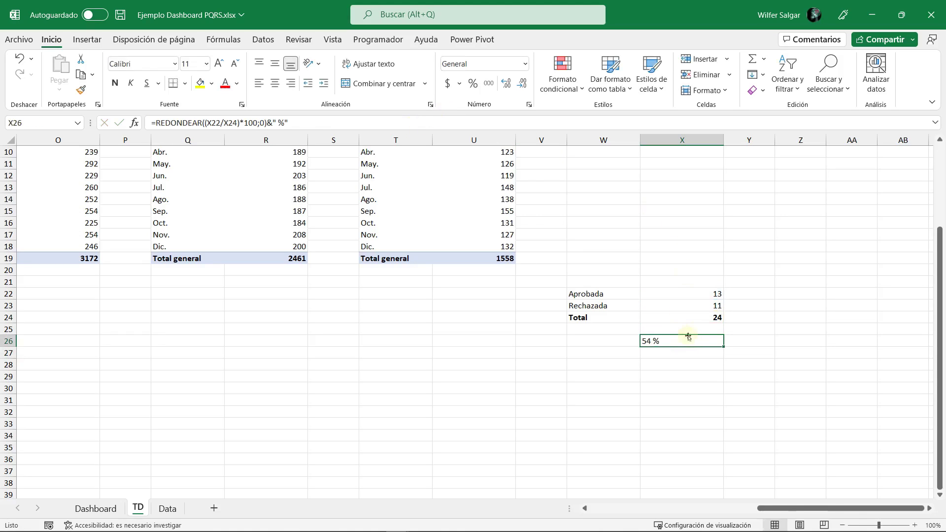
# Step: Prefix the X26 formula with "Aprobado "& so it reads 'Aprobado 54 %'
pyautogui.click(602, 293)
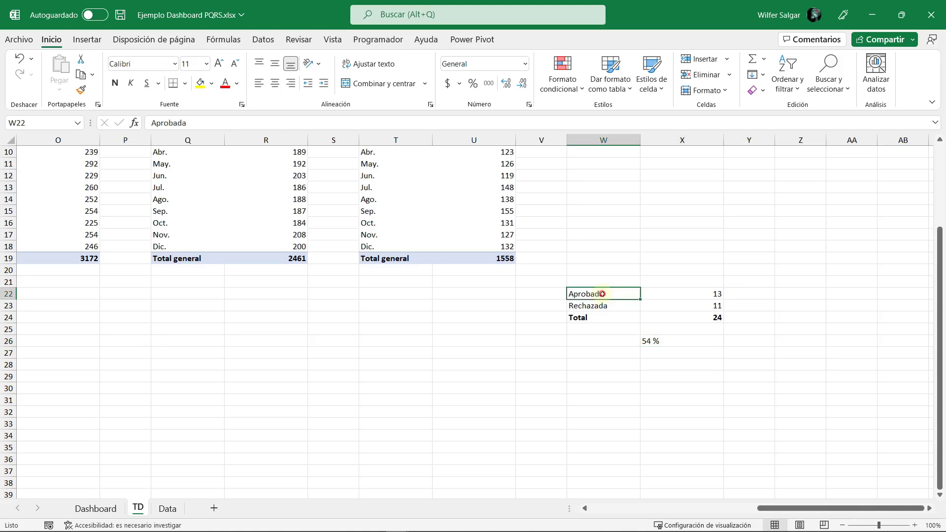
pyautogui.click(673, 345)
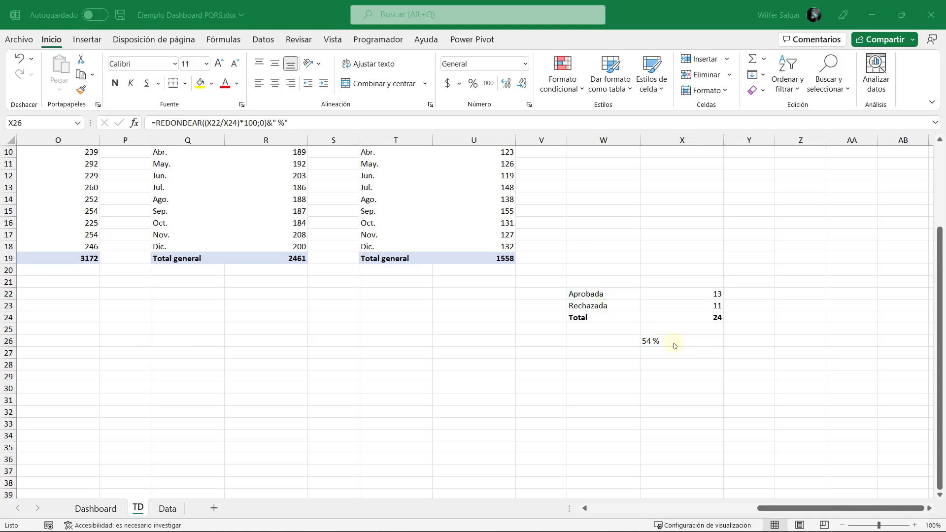
pyautogui.hotkey('alt', 'Tab')
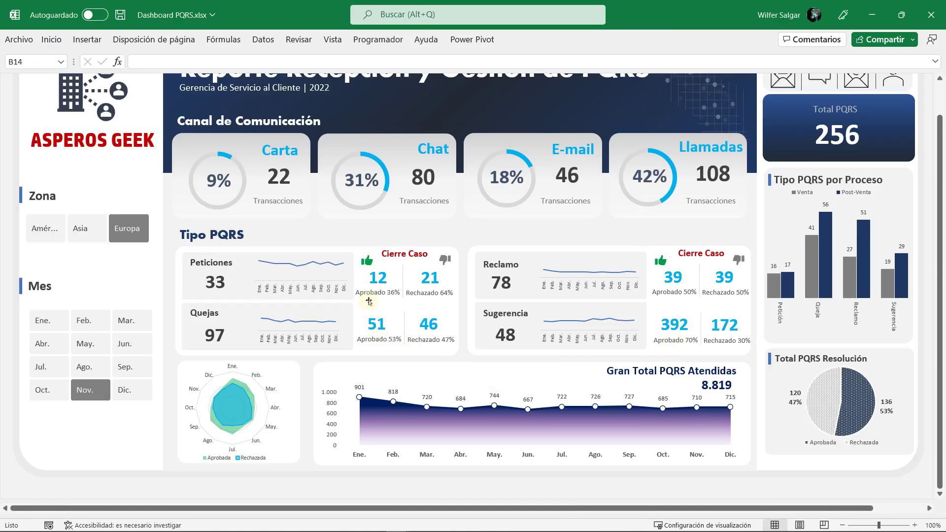
pyautogui.hotkey('alt', 'Tab')
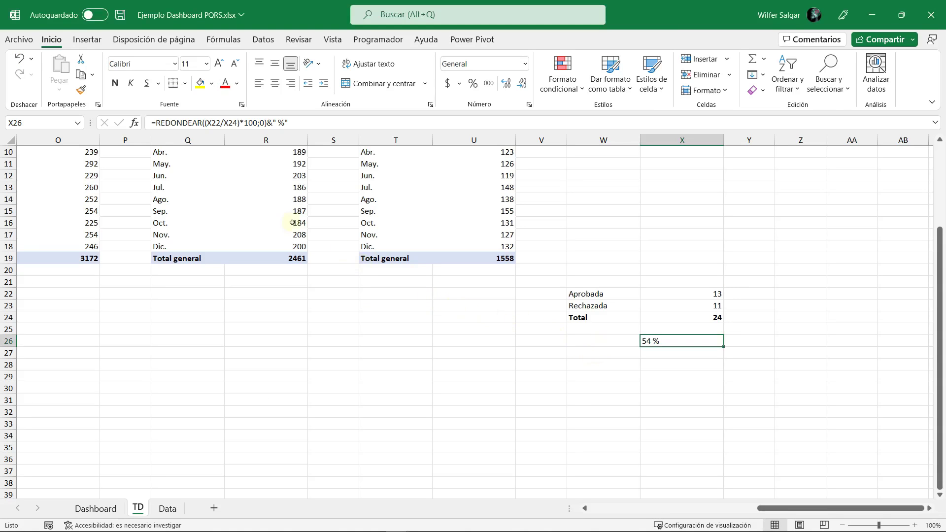
pyautogui.click(155, 124)
pyautogui.write('"')
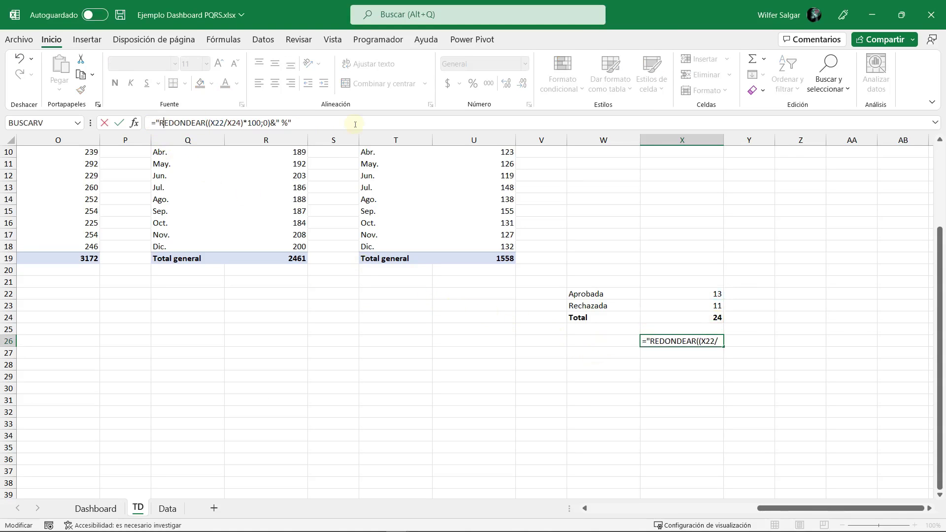
pyautogui.write('Aprobad')
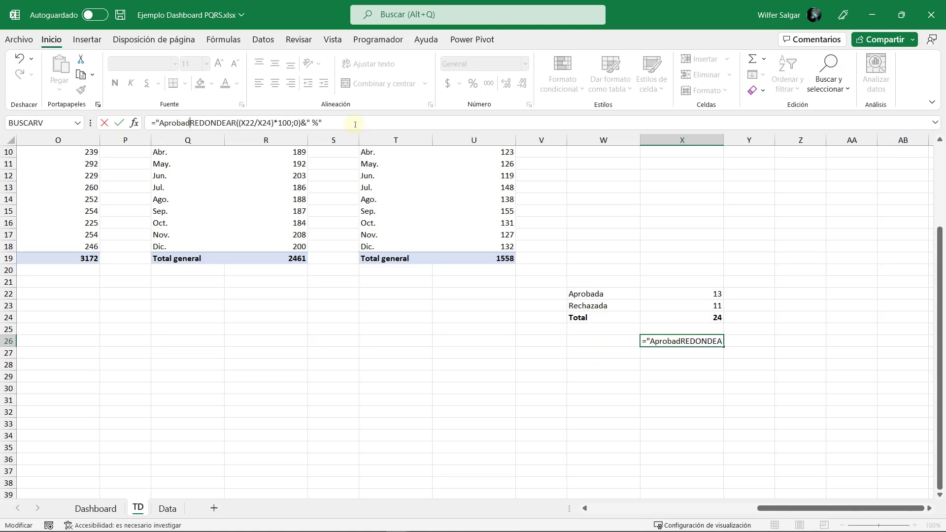
pyautogui.write('o "')
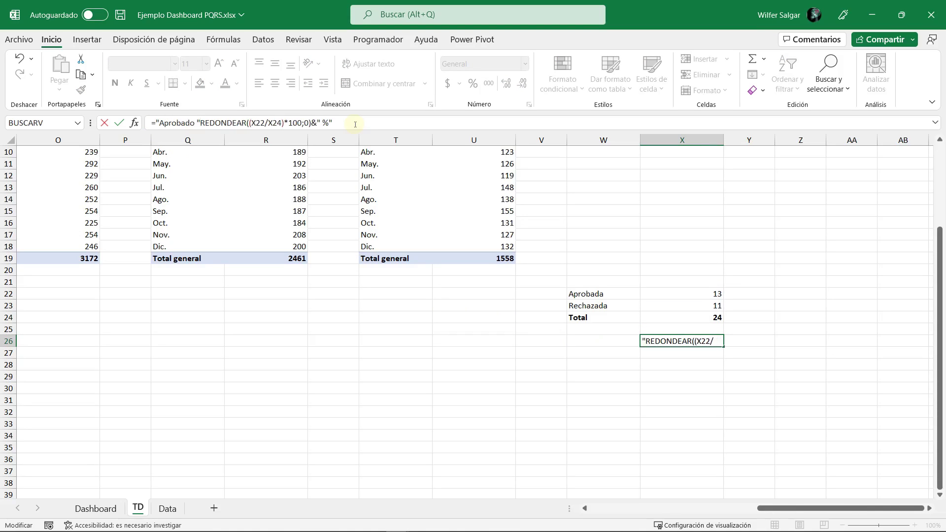
pyautogui.write('&')
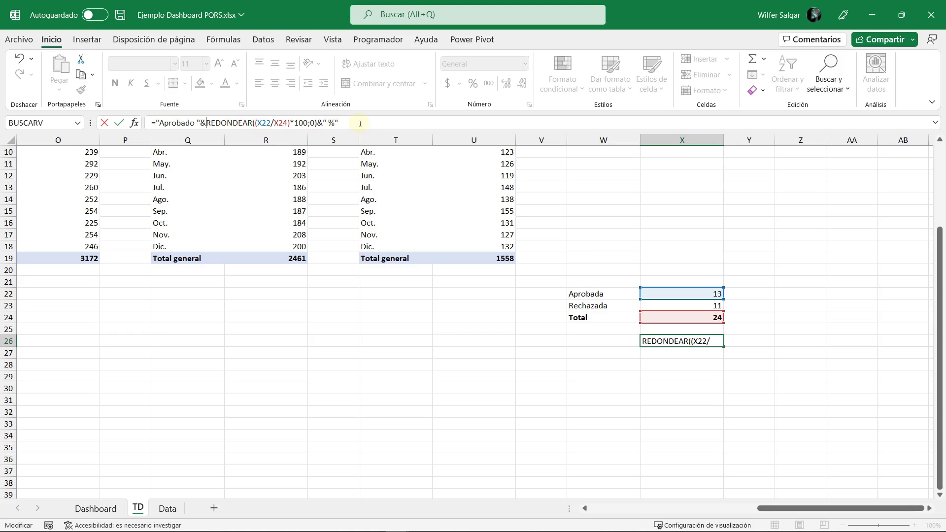
pyautogui.hotkey('ctrl', 'Return')
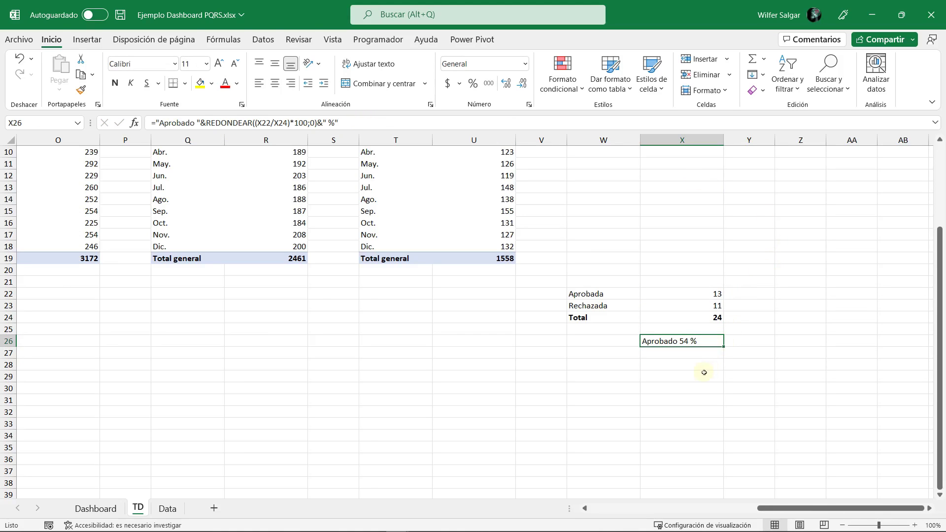
# Step: Move the 'Aprobado 54 %' label from X26 into W26
pyautogui.hotkey('ctrl', 'c')
pyautogui.click(599, 342)
pyautogui.hotkey('ctrl', 'v')
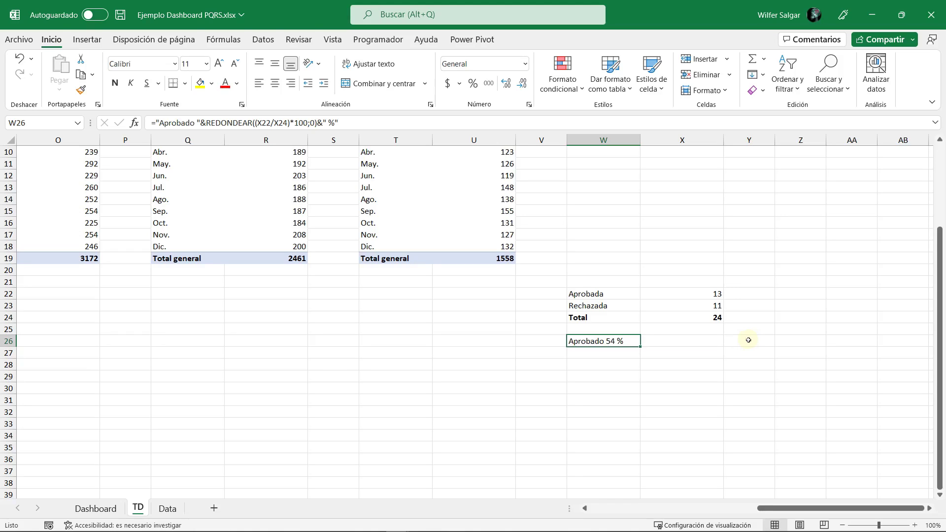
# Step: Copy the Aprobado formula into W27, point its divisor at X24, then clear W27 again
pyautogui.hotkey('ctrl', 'c')
pyautogui.press('Down')
pyautogui.hotkey('ctrl', 'v')
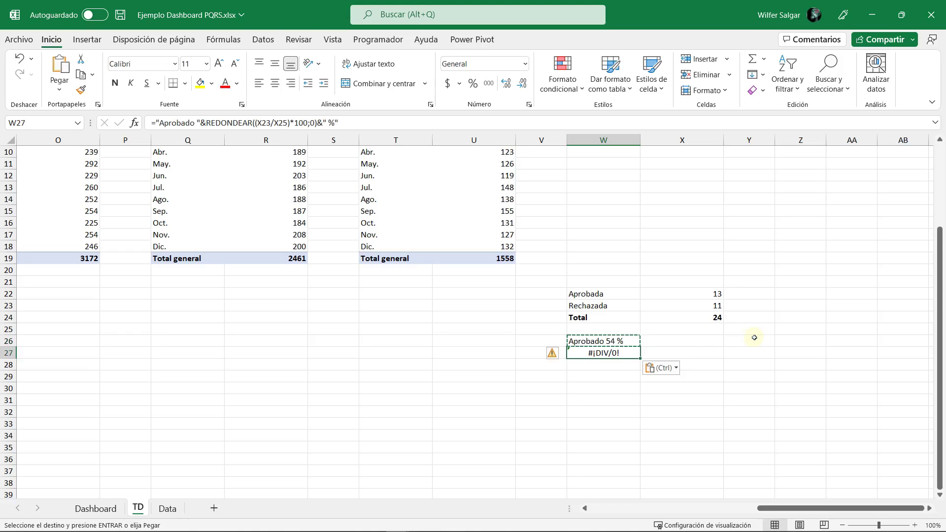
pyautogui.doubleClick(616, 351)
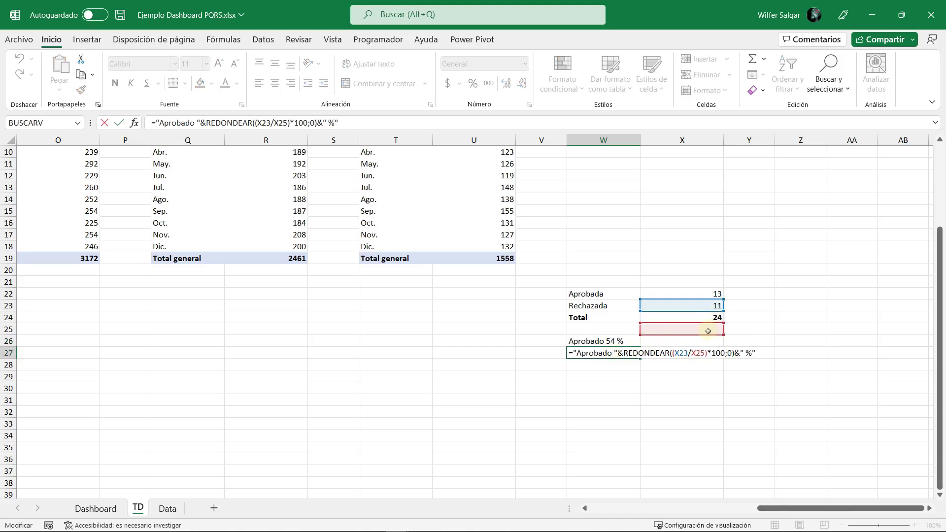
pyautogui.moveTo(708, 331); pyautogui.dragTo(708, 319)
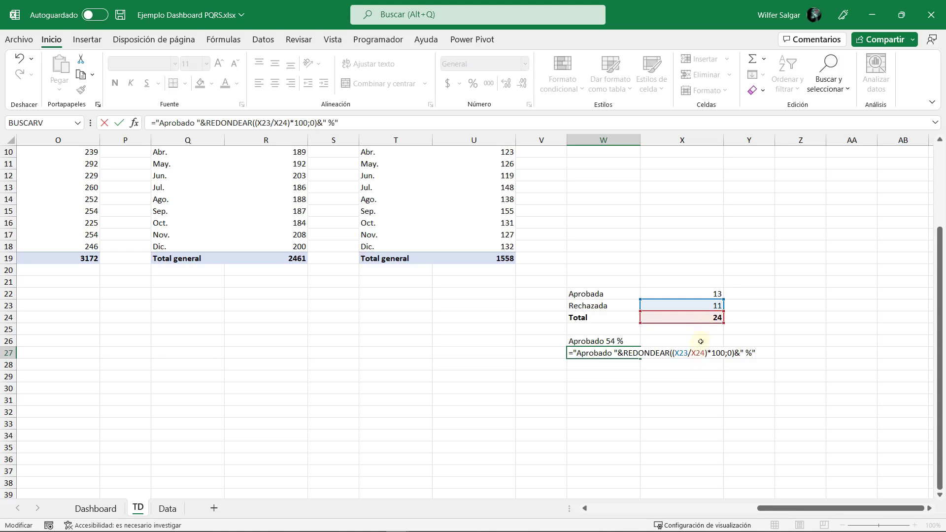
pyautogui.hotkey('ctrl', 'Return')
pyautogui.press('Up')
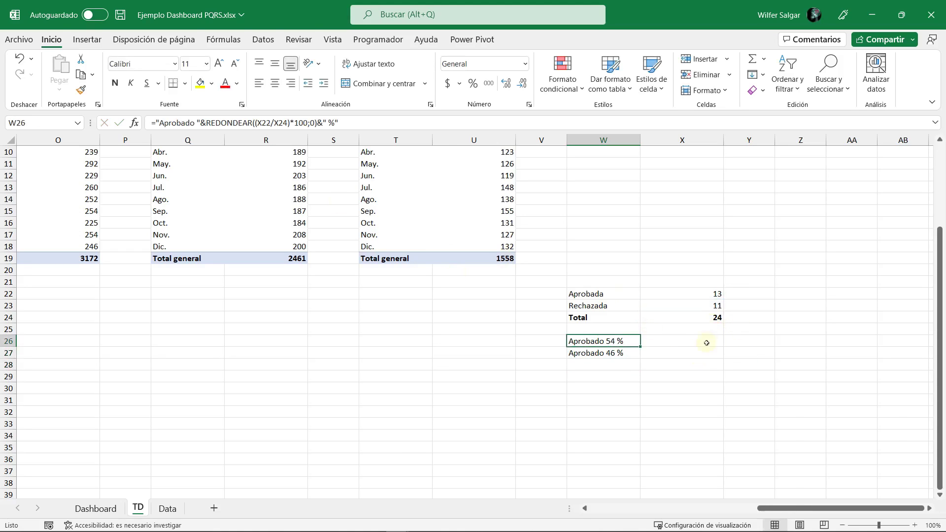
pyautogui.press('Down')
pyautogui.press('Delete')
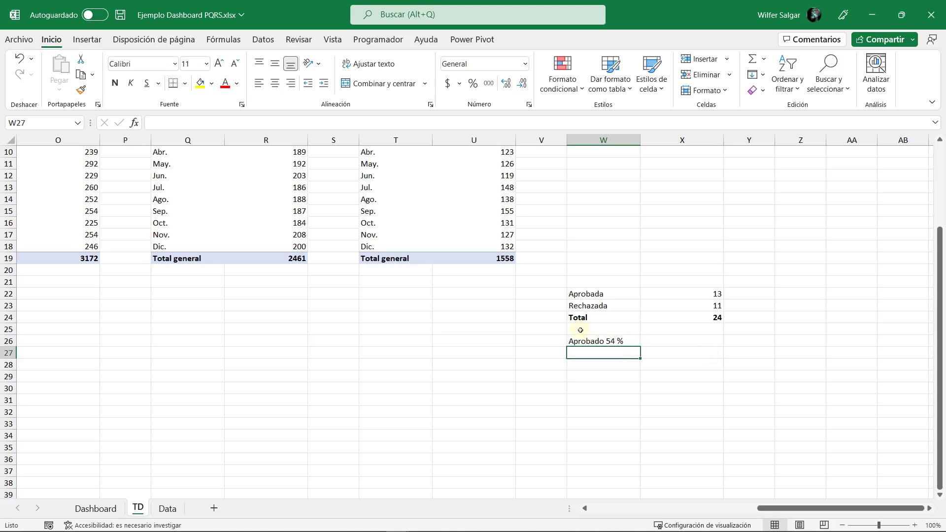
# Step: Lock the W26 divisor as $X$24 and copy the formula into W27
pyautogui.click(606, 340)
pyautogui.click(288, 123)
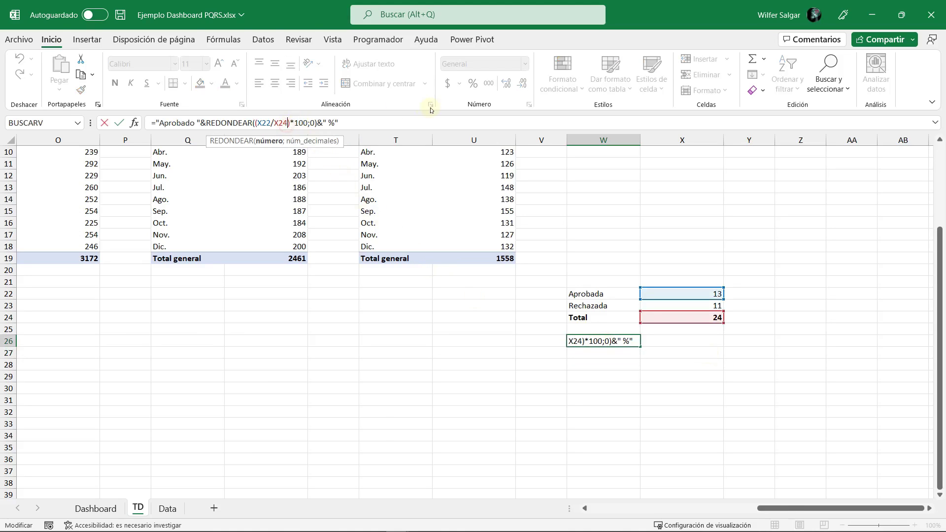
pyautogui.hotkey('shift', 'Left')
pyautogui.hotkey('shift', 'Left')
pyautogui.press('F4')
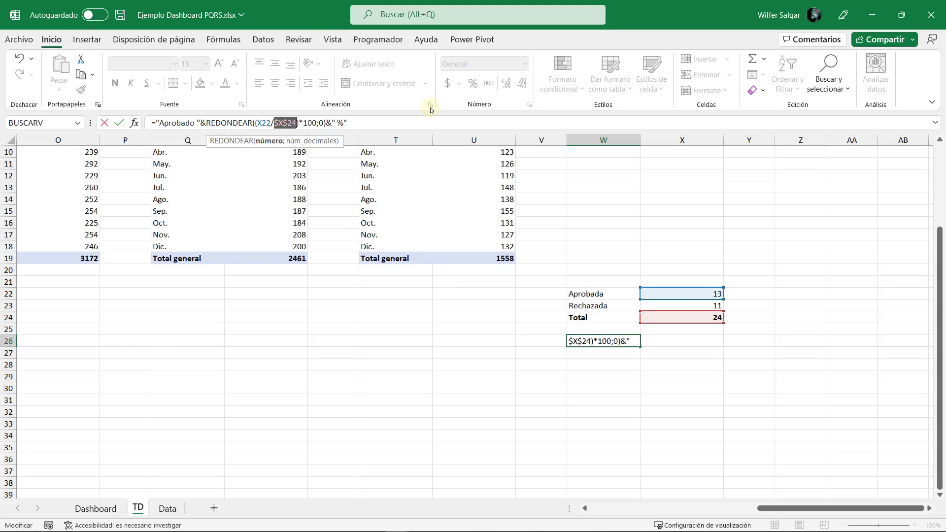
pyautogui.press('Return')
pyautogui.press('Up')
pyautogui.hotkey('ctrl', 'c')
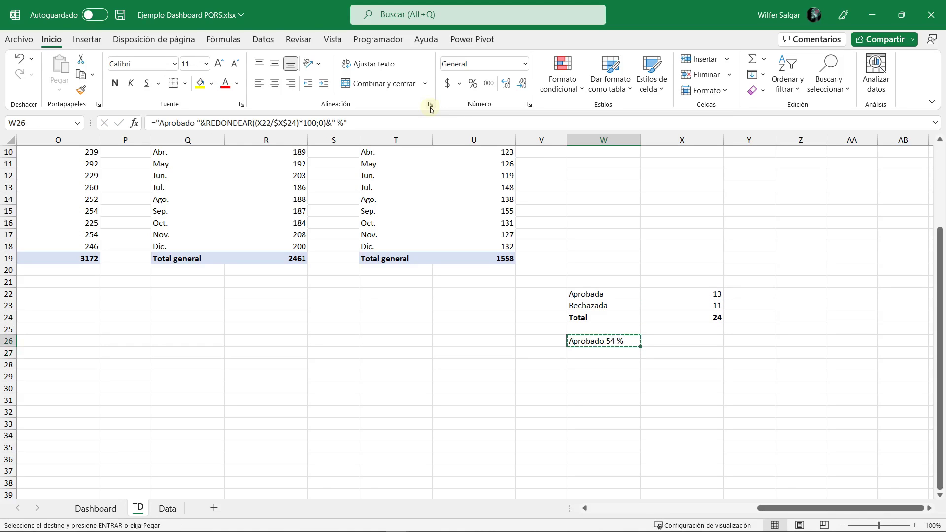
pyautogui.press('Down')
pyautogui.hotkey('ctrl', 'v')
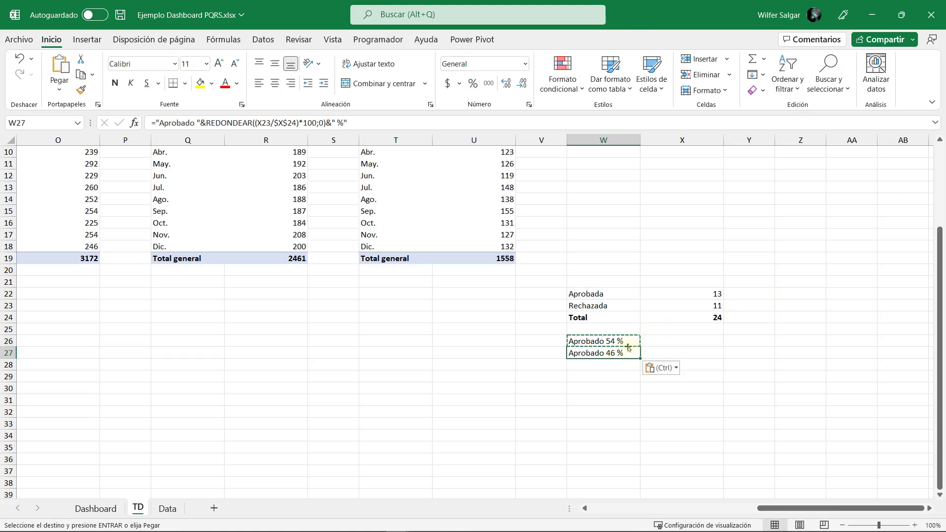
# Step: Change the word Aprobado to Rechazado in W27's label formula
pyautogui.doubleClick(619, 353)
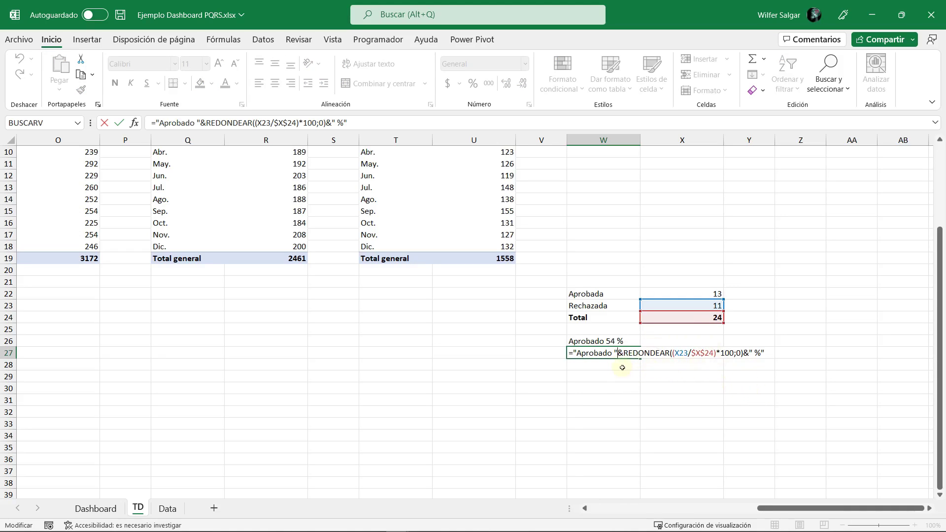
pyautogui.press('Return')
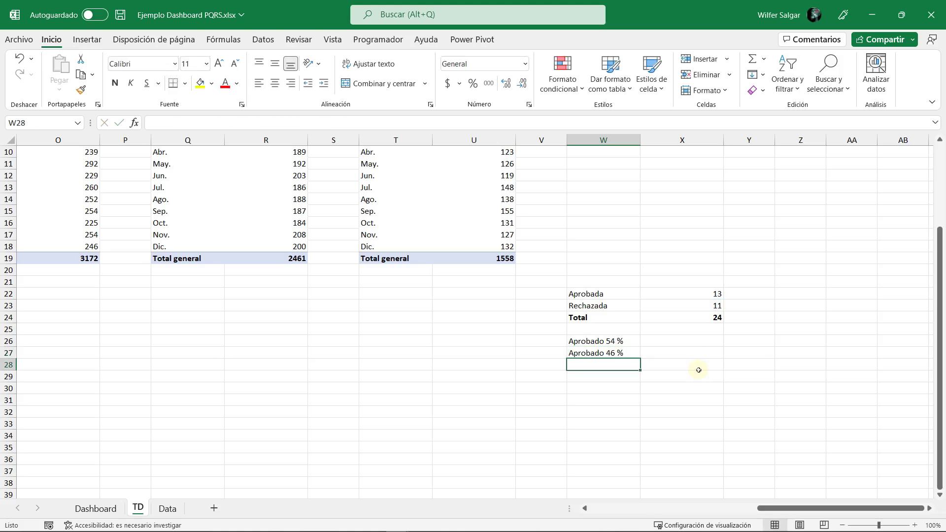
pyautogui.press('Up')
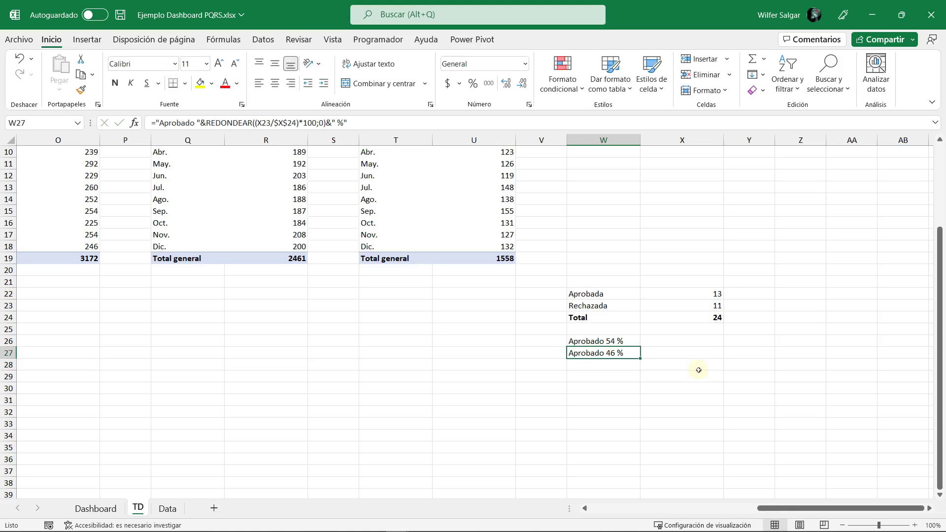
pyautogui.click(195, 123)
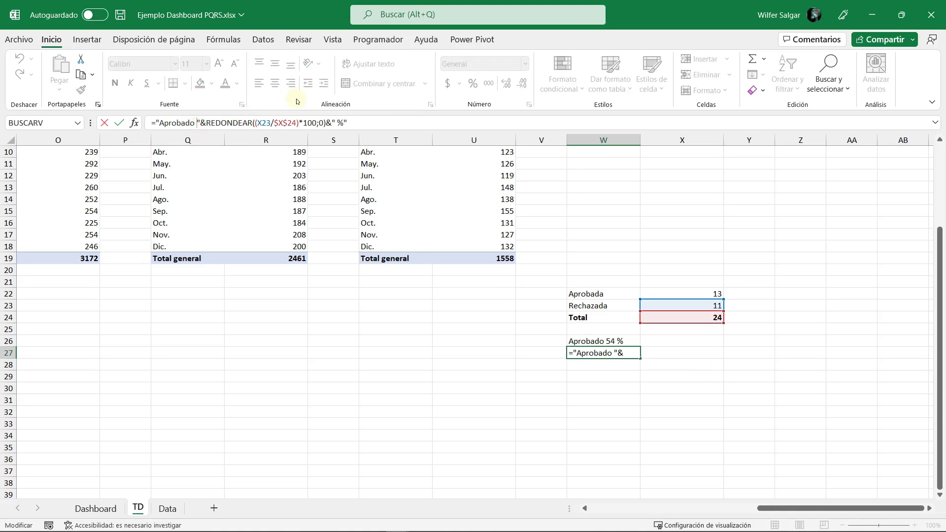
pyautogui.hotkey('shift', 'Left')
pyautogui.hotkey('shift', 'Left')
pyautogui.hotkey('shift', 'Left')
pyautogui.hotkey('shift', 'Left')
pyautogui.hotkey('shift', 'Left')
pyautogui.write('Rechaz')
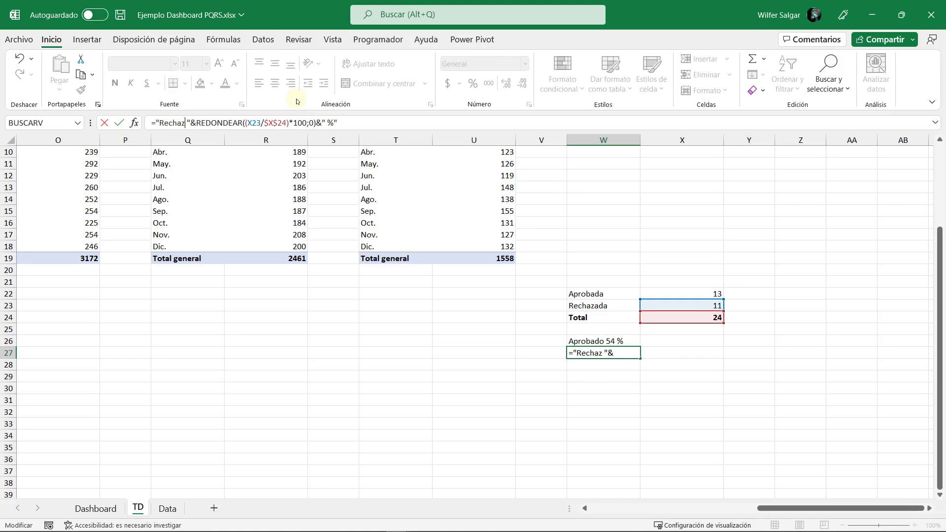
pyautogui.write('ada')
pyautogui.press('BackSpace')
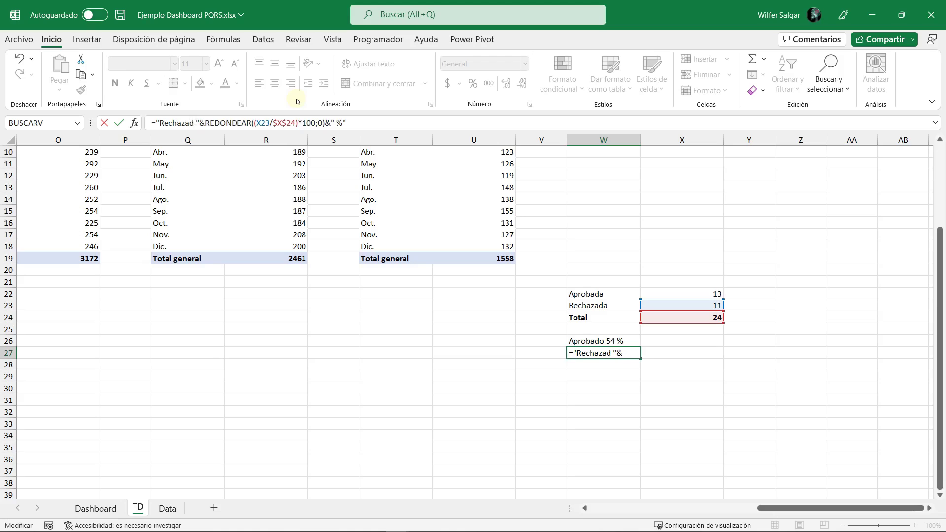
pyautogui.write('o')
pyautogui.hotkey('ctrl', 'Return')
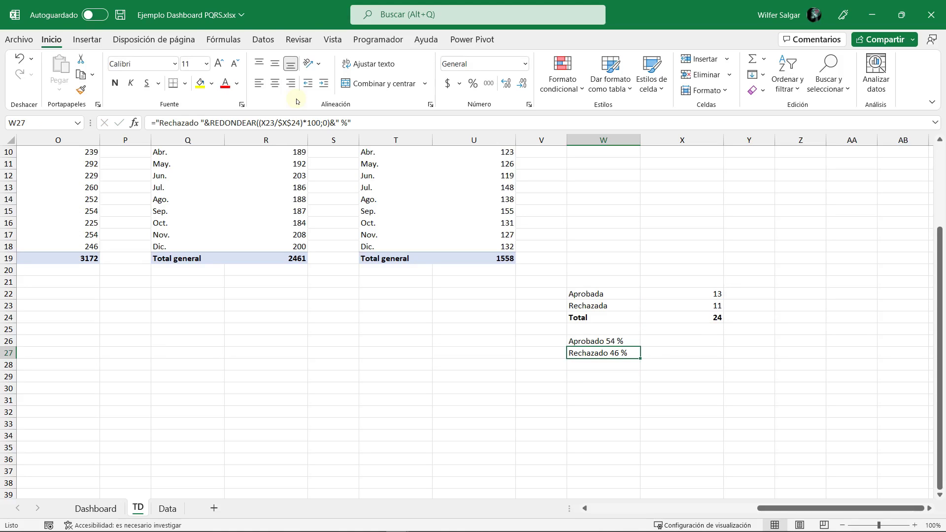
# Step: Compare the Aprobado formula in W26 with the W22 label and W27's Rechazado formula
pyautogui.click(630, 340)
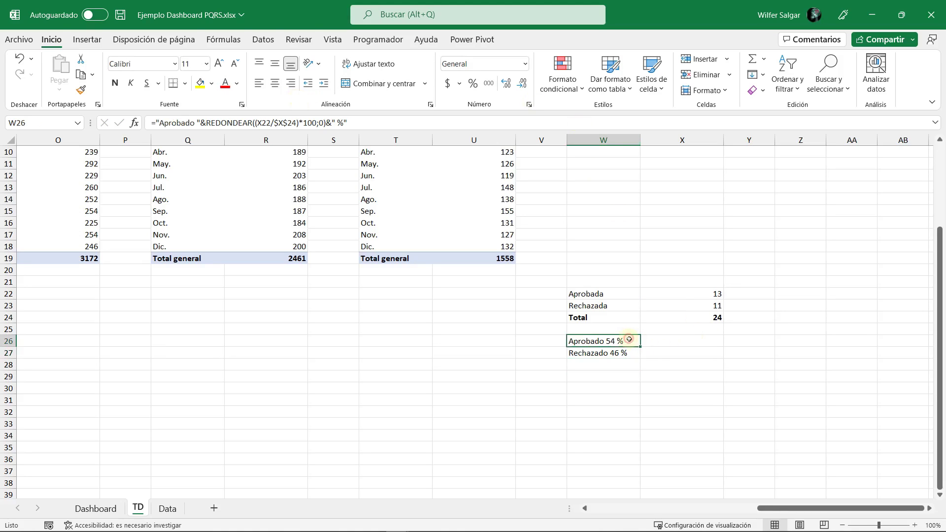
pyautogui.click(616, 298)
pyautogui.click(616, 341)
pyautogui.click(616, 354)
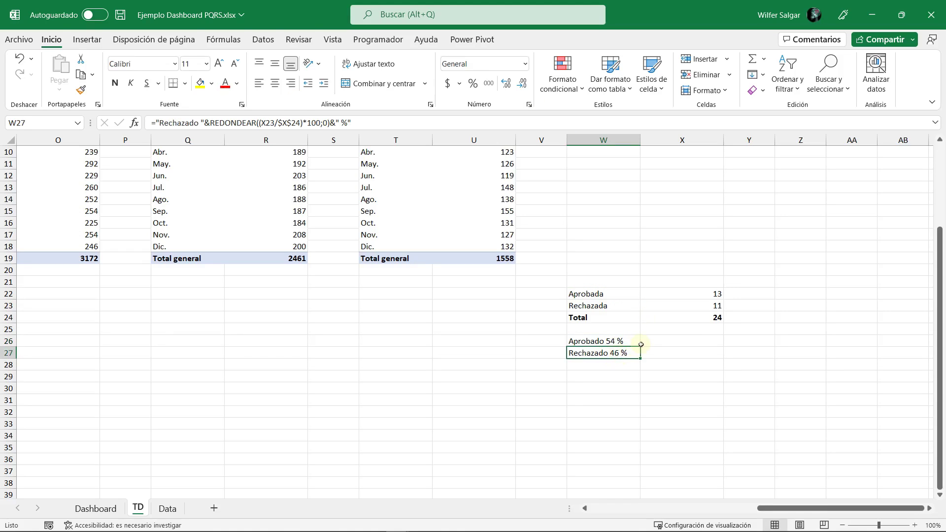
pyautogui.click(616, 340)
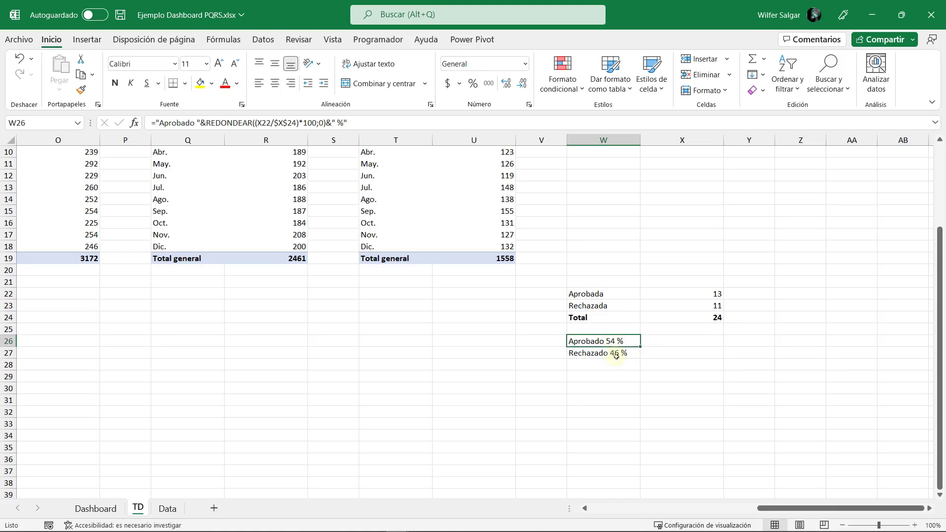
# Step: On the Dashboard sheet, duplicate the Transacciones label beneath the 13 under Cierre Caso
pyautogui.click(96, 509)
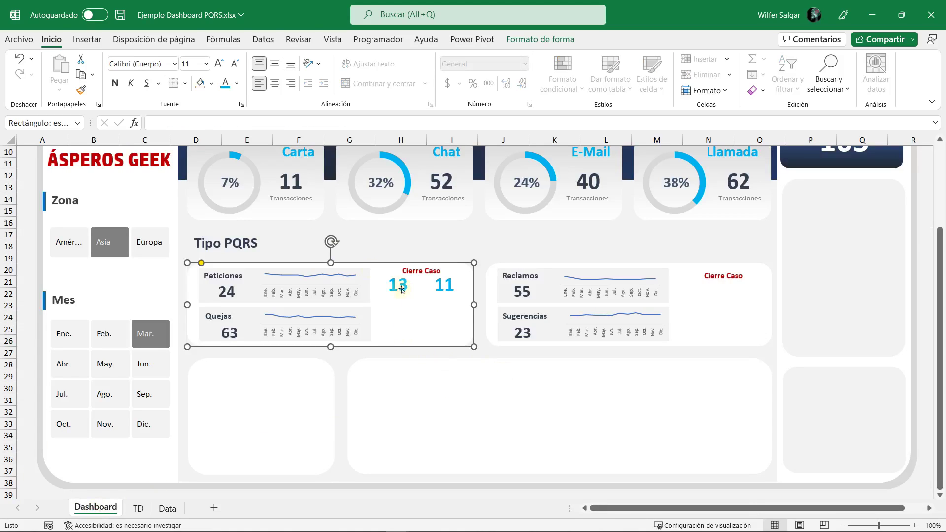
pyautogui.press('Escape')
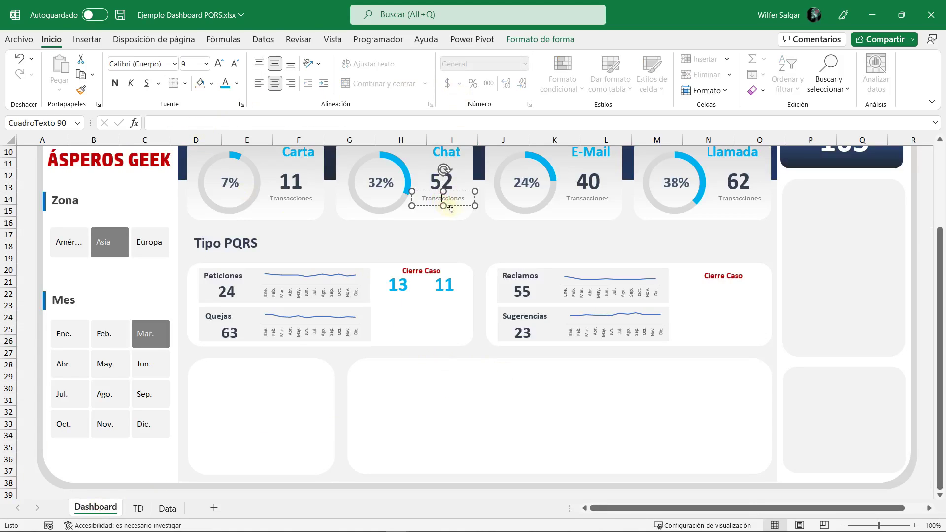
pyautogui.click(456, 206)
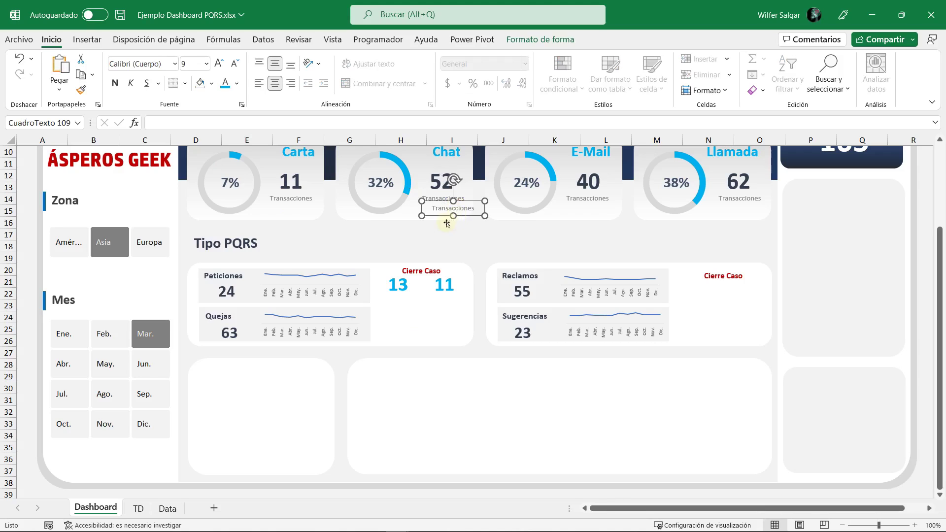
pyautogui.moveTo(456, 200); pyautogui.dragTo(408, 303)
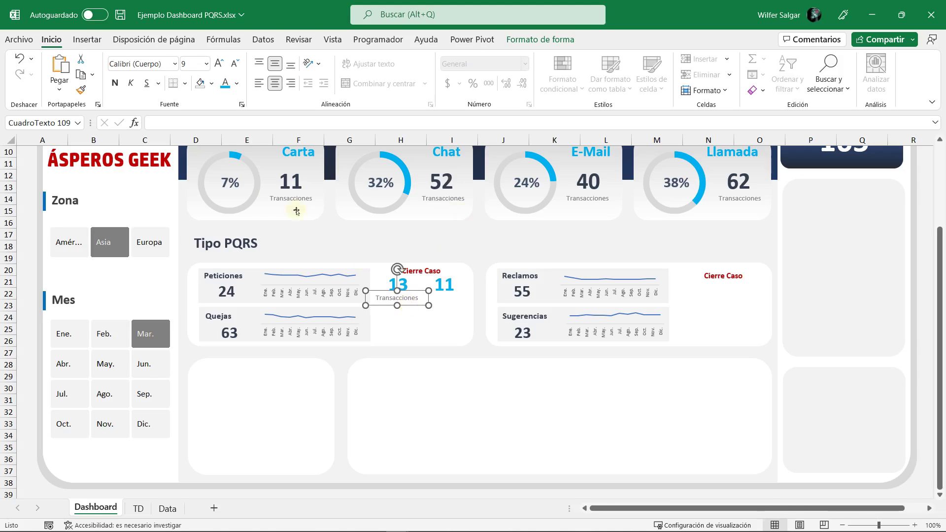
# Step: Empty the copied label's text and begin a cell-link formula for it
pyautogui.click(389, 297)
pyautogui.hotkey('ctrl', 'a')
pyautogui.press('Delete')
pyautogui.click(236, 123)
# Step: Link the copied label to TD!W26 so it shows Aprobado 54 %
pyautogui.write('=')
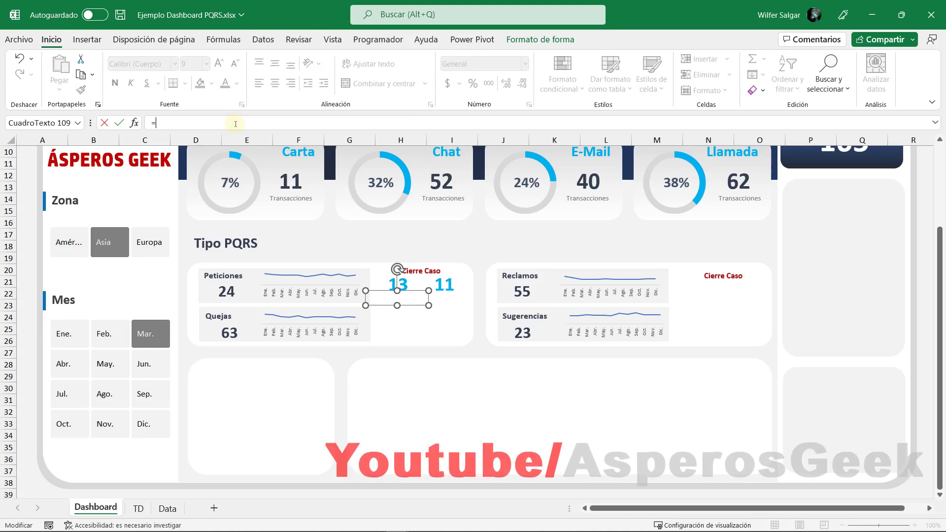
pyautogui.click(138, 508)
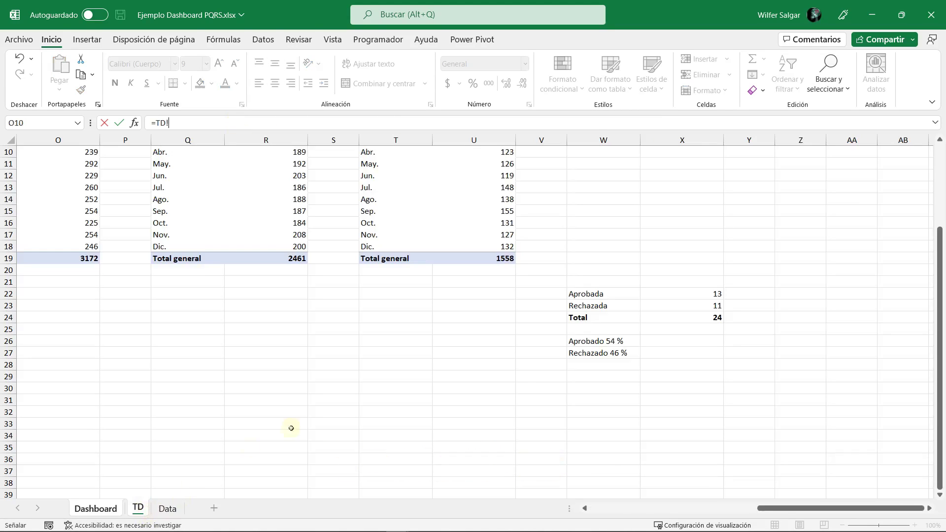
pyautogui.click(598, 341)
pyautogui.press('Return')
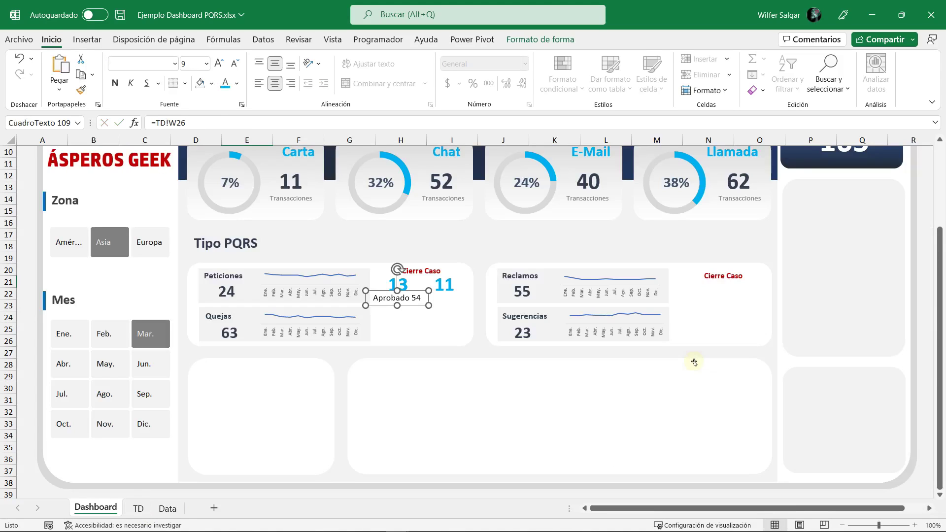
# Step: Colour the Aprobado label light grey, nudge it into place, and reduce its font to 8
pyautogui.click(237, 84)
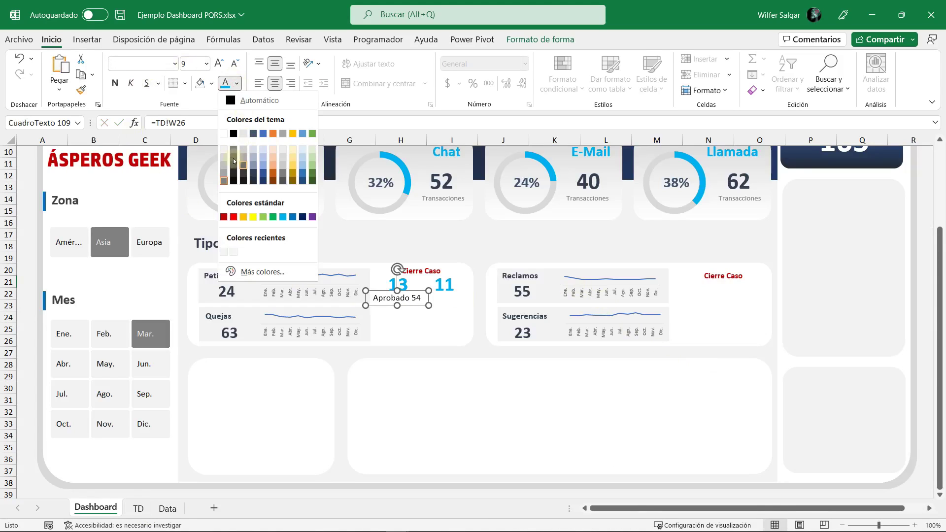
pyautogui.click(223, 181)
pyautogui.click(237, 65)
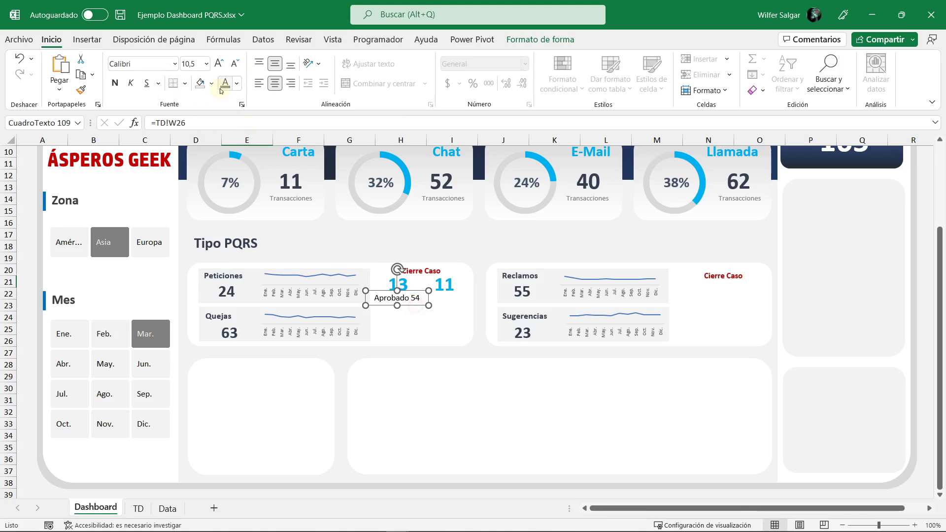
pyautogui.click(225, 83)
pyautogui.click(235, 65)
pyautogui.click(235, 65)
pyautogui.click(235, 64)
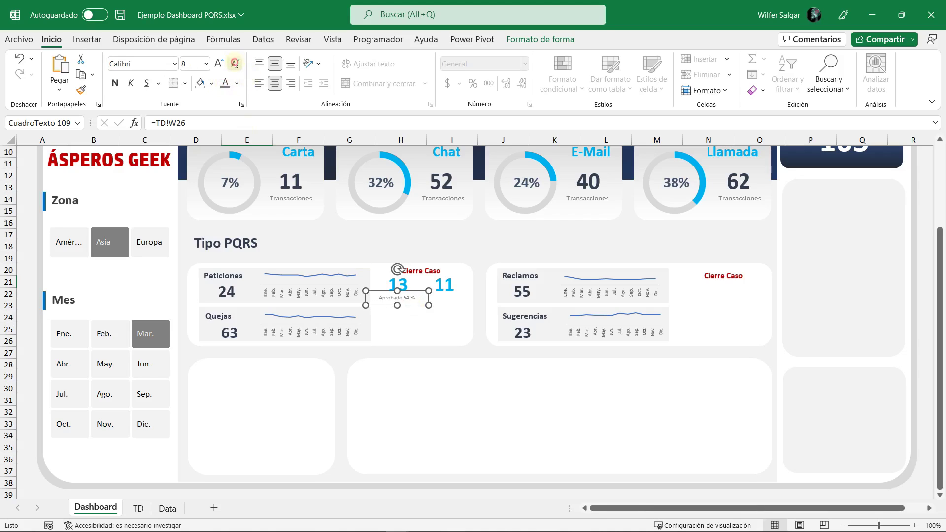
pyautogui.click(219, 63)
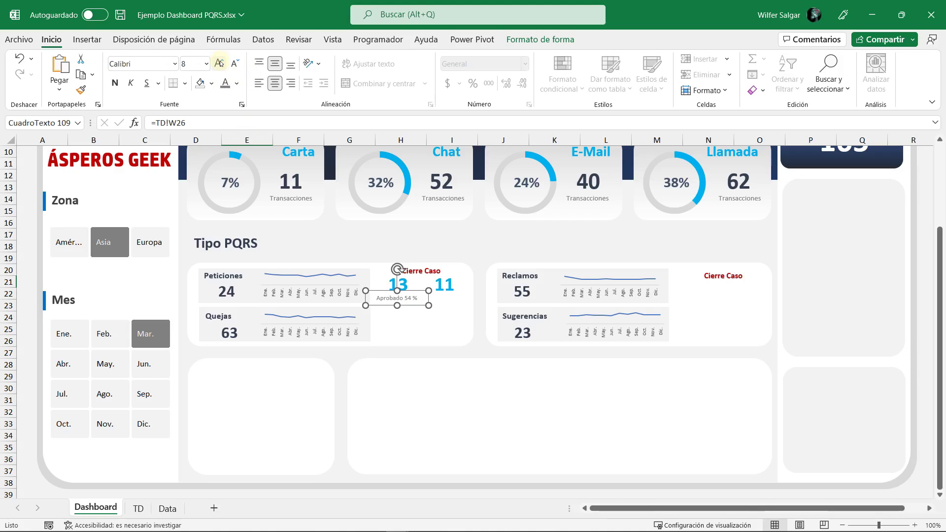
pyautogui.click(220, 63)
pyautogui.moveTo(418, 307); pyautogui.dragTo(414, 310)
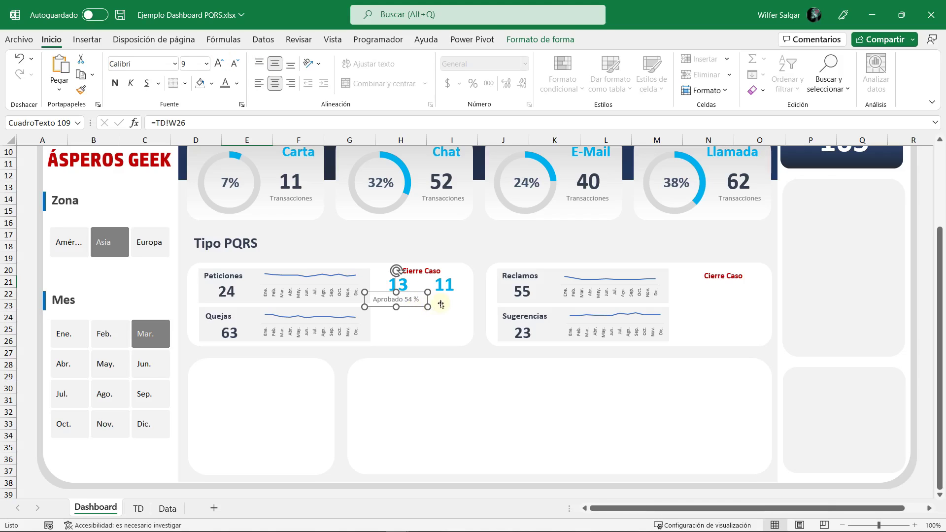
pyautogui.click(235, 63)
# Step: Add a copy under 11 linked to TD!W27 with the Aprobado label's formatting
pyautogui.moveTo(411, 308); pyautogui.dragTo(459, 310)
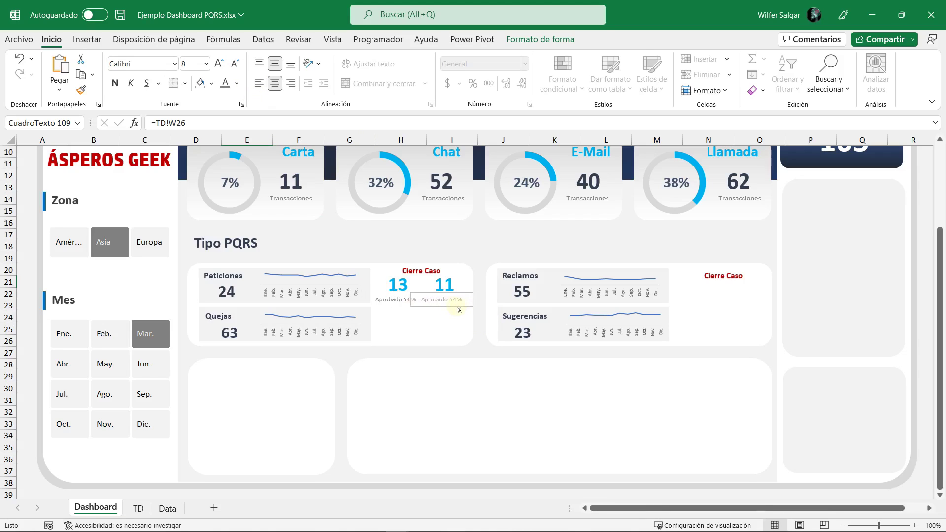
pyautogui.click(206, 124)
pyautogui.press('Return')
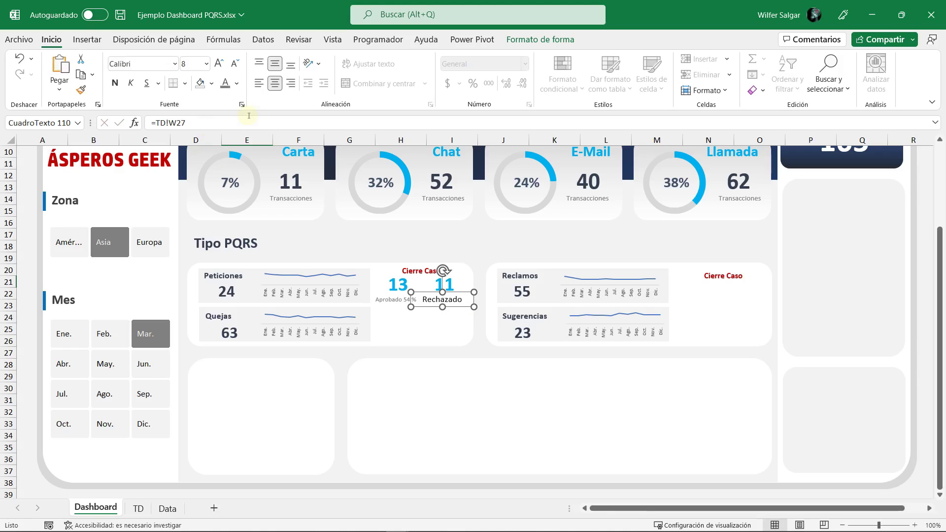
pyautogui.write('Rechazado')
pyautogui.click(391, 300)
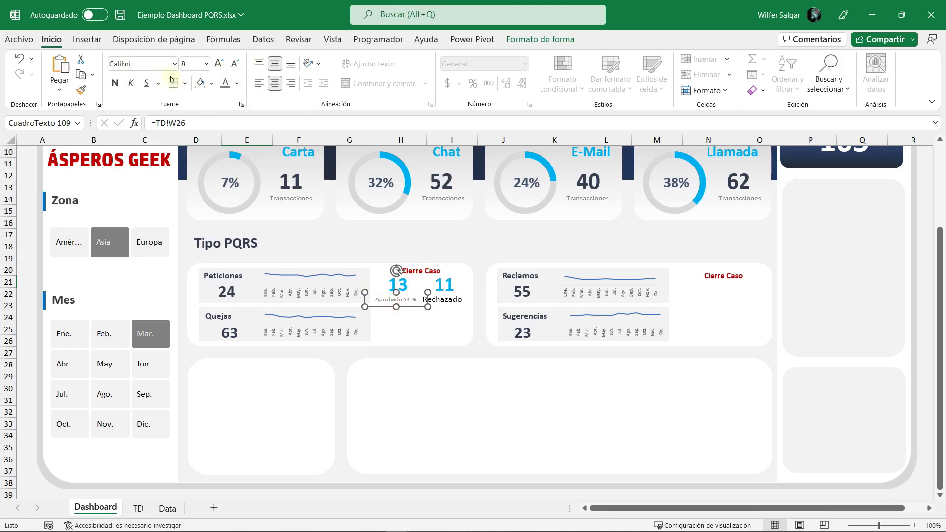
pyautogui.click(80, 89)
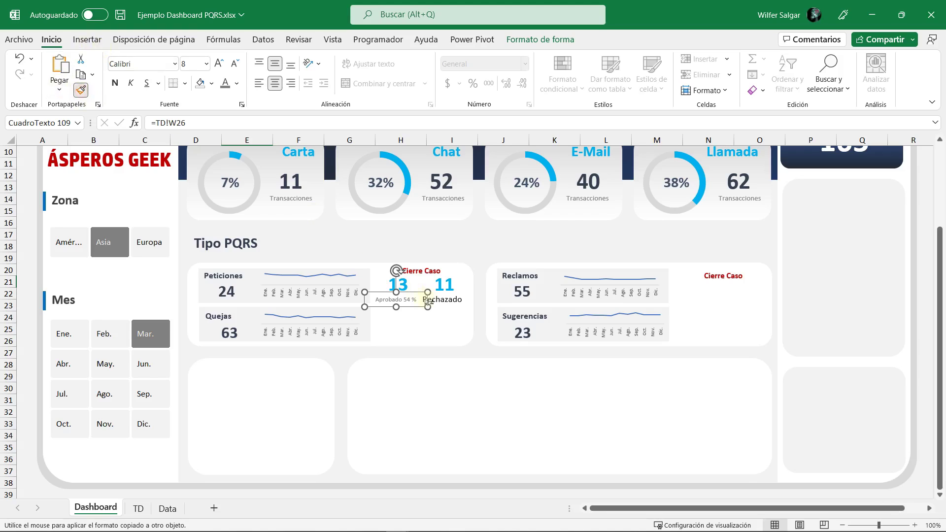
pyautogui.click(442, 299)
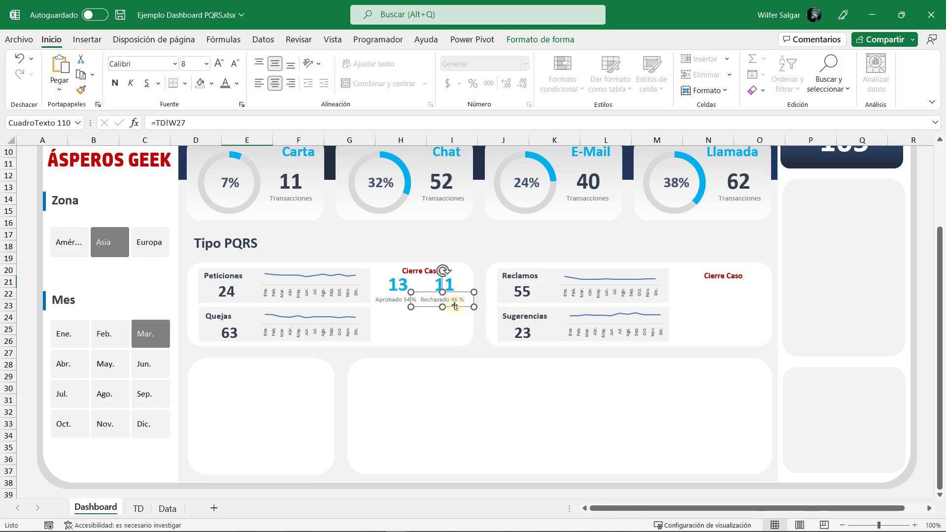
# Step: Bottom-align the Aprobado and Rechazado labels and nudge them slightly apart
pyautogui.keyDown('shift'); pyautogui.click(381, 300); pyautogui.keyUp('shift')
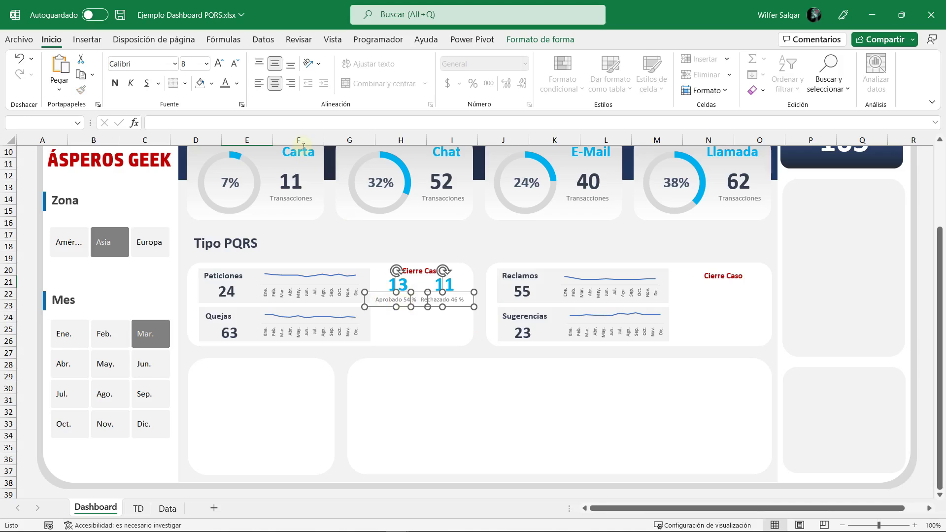
pyautogui.click(523, 40)
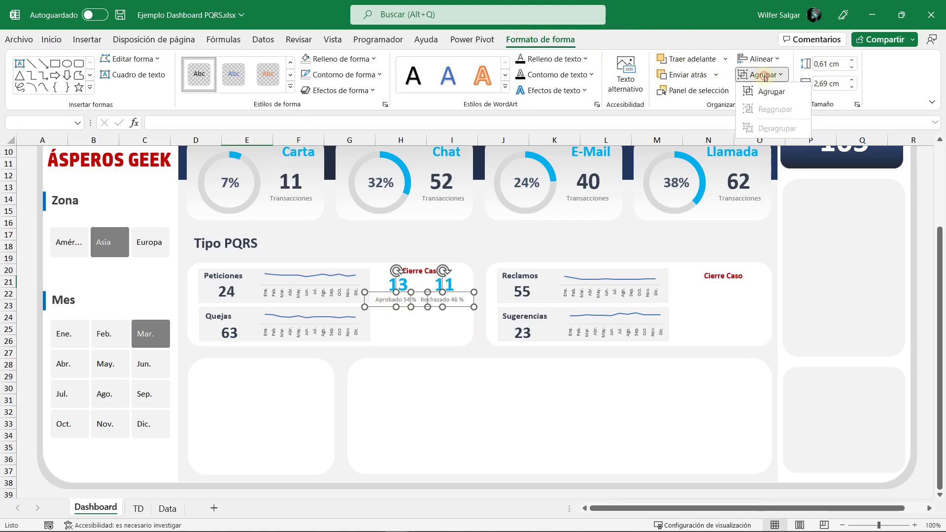
pyautogui.click(761, 59)
pyautogui.click(787, 166)
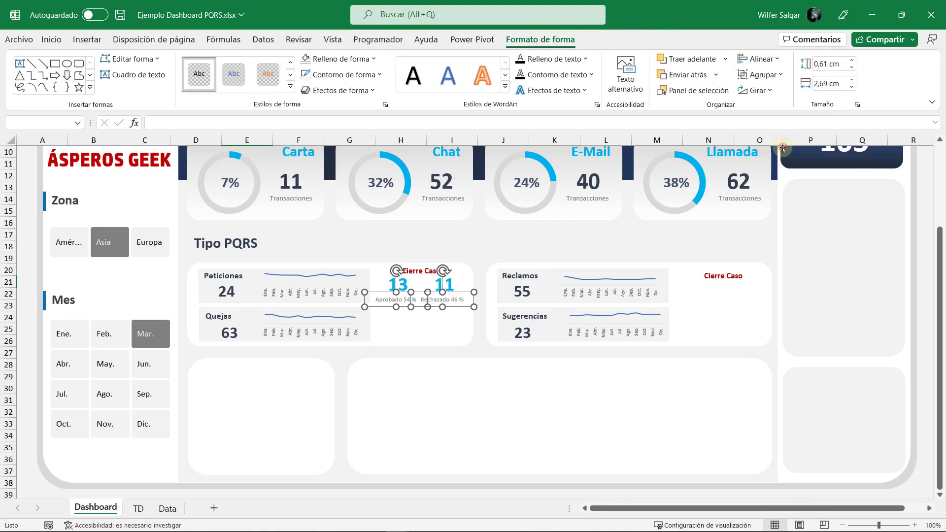
pyautogui.click(454, 346)
pyautogui.click(457, 305)
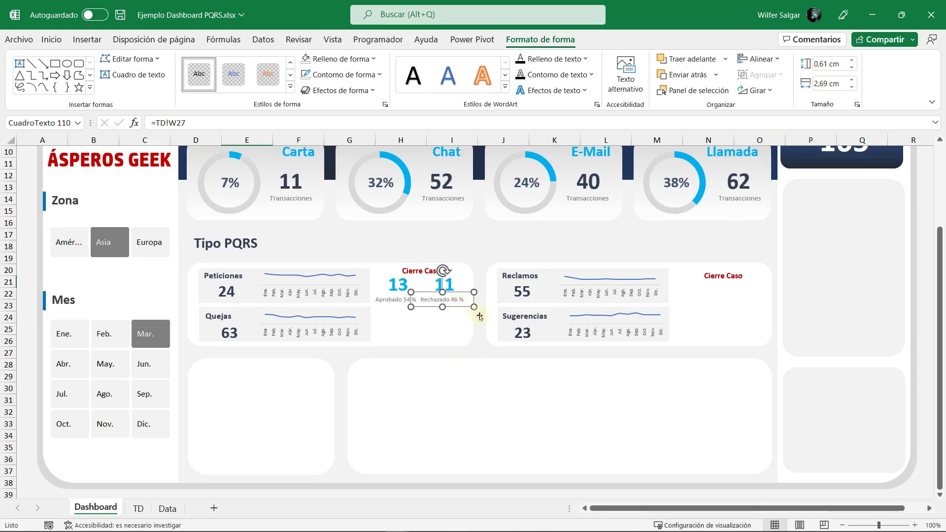
pyautogui.press('Right')
pyautogui.press('Right')
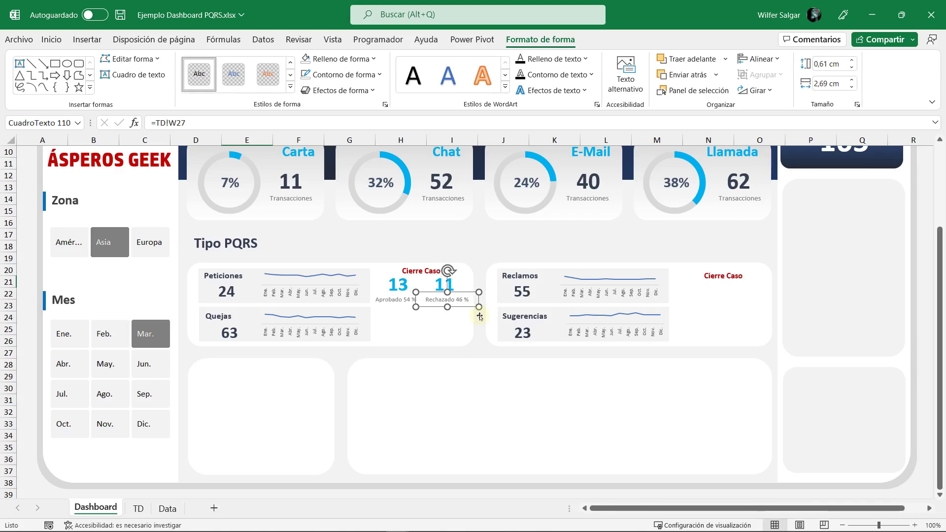
pyautogui.press('Right')
pyautogui.press('Right')
pyautogui.click(393, 302)
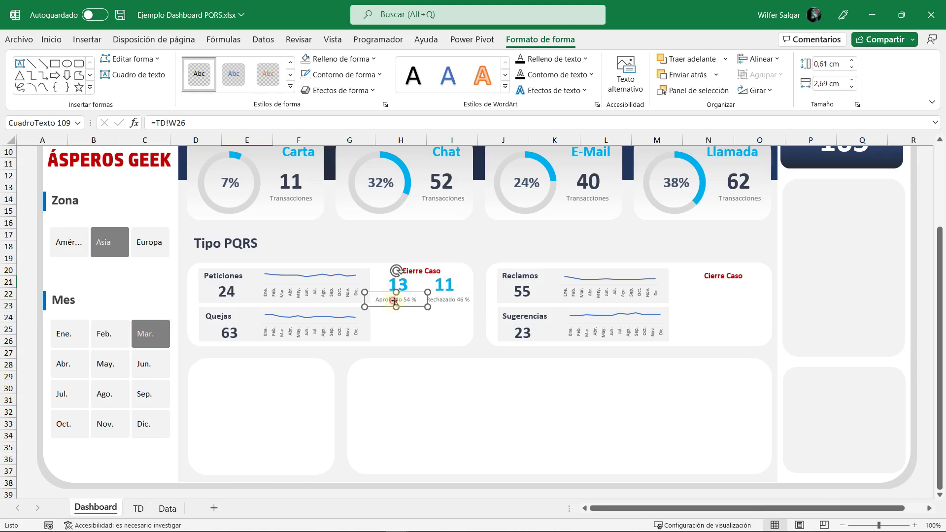
pyautogui.press('Left')
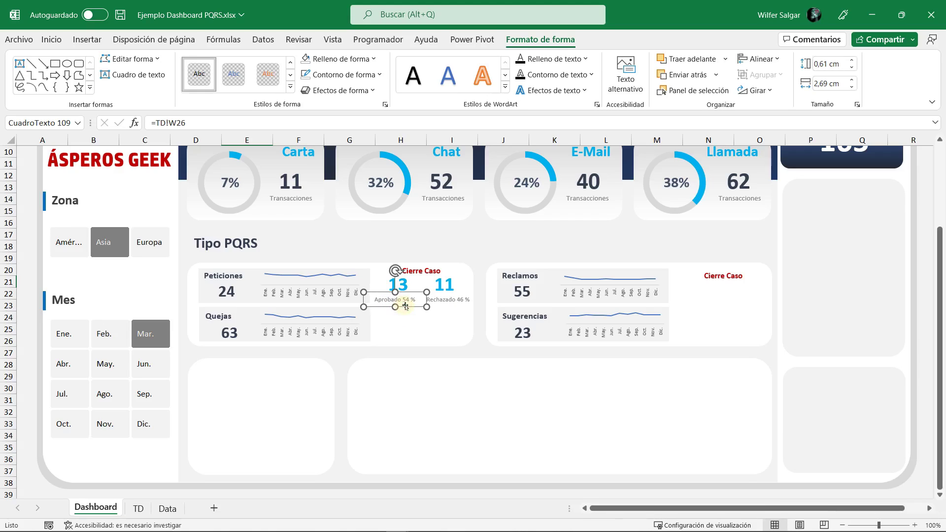
pyautogui.press('Left')
pyautogui.click(438, 326)
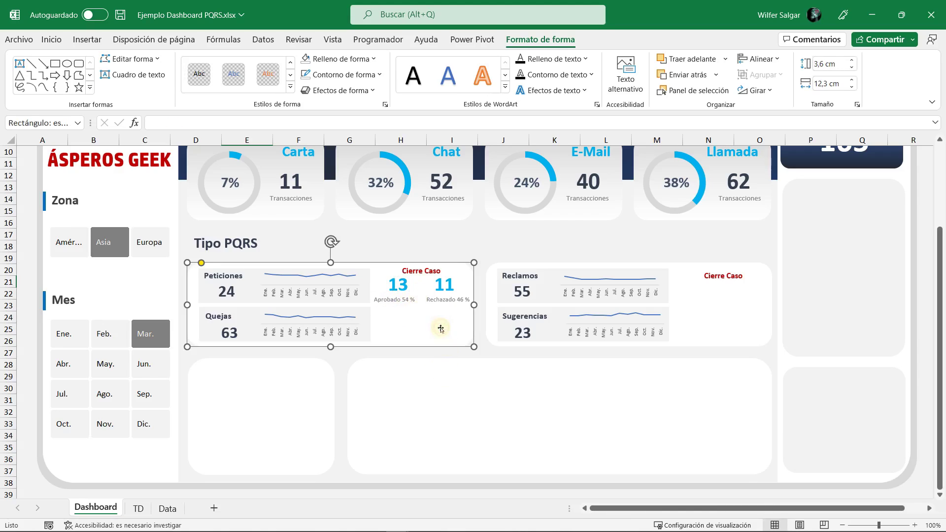
# Step: Shift the 13 count left and move both counts 13 and 11 slightly down
pyautogui.click(408, 285)
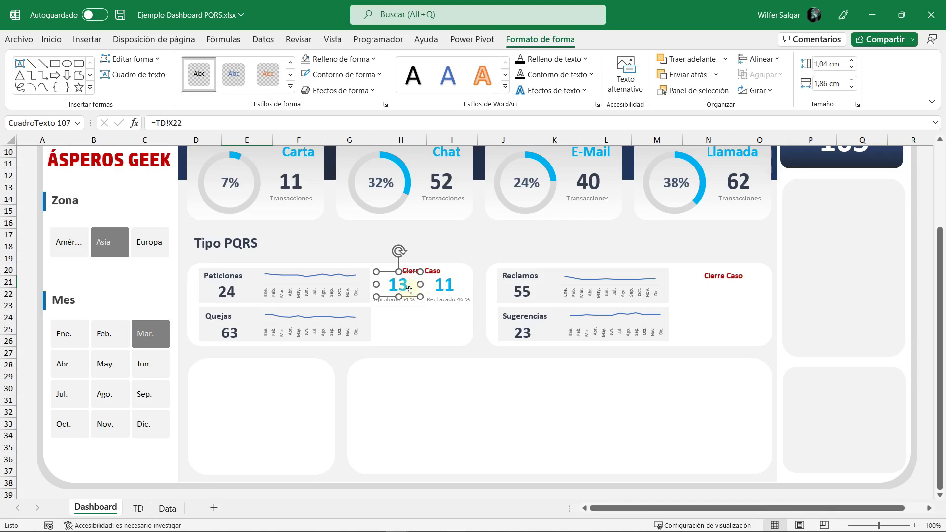
pyautogui.press('Left')
pyautogui.press('Left')
pyautogui.press('Left')
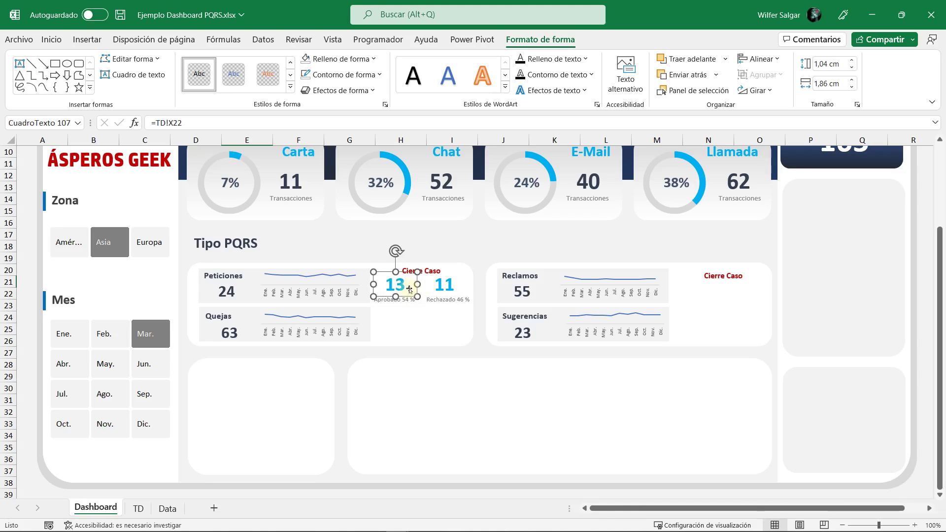
pyautogui.click(438, 284)
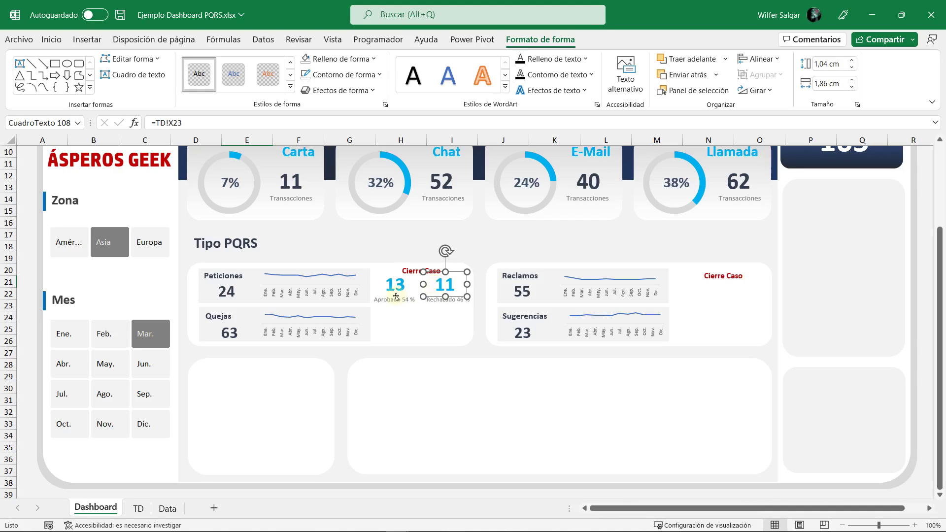
pyautogui.click(396, 291)
pyautogui.keyDown('shift'); pyautogui.click(447, 286); pyautogui.keyUp('shift')
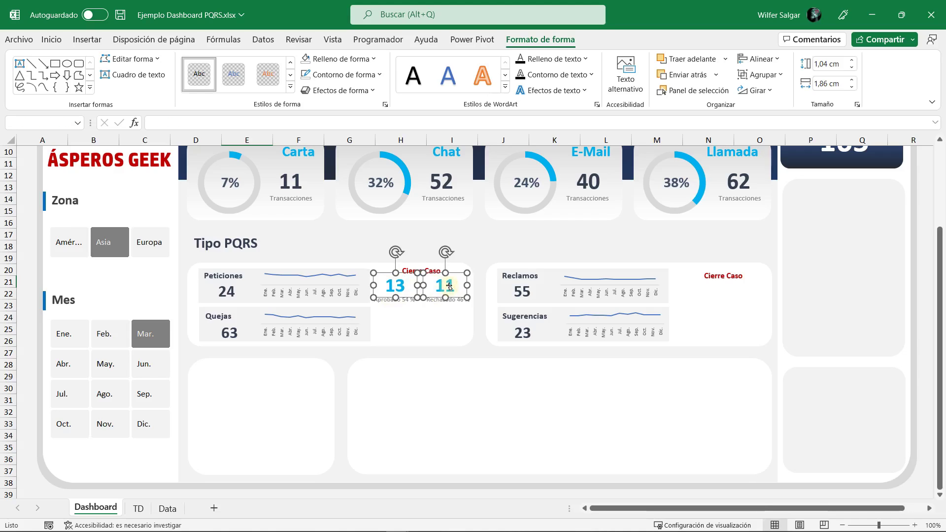
pyautogui.press('Down')
pyautogui.press('Down')
pyautogui.press('Down')
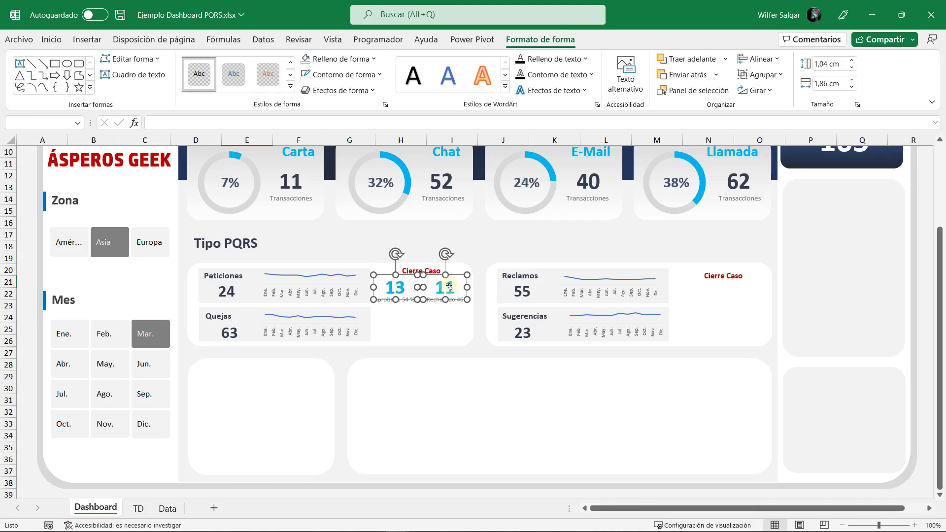
pyautogui.click(465, 334)
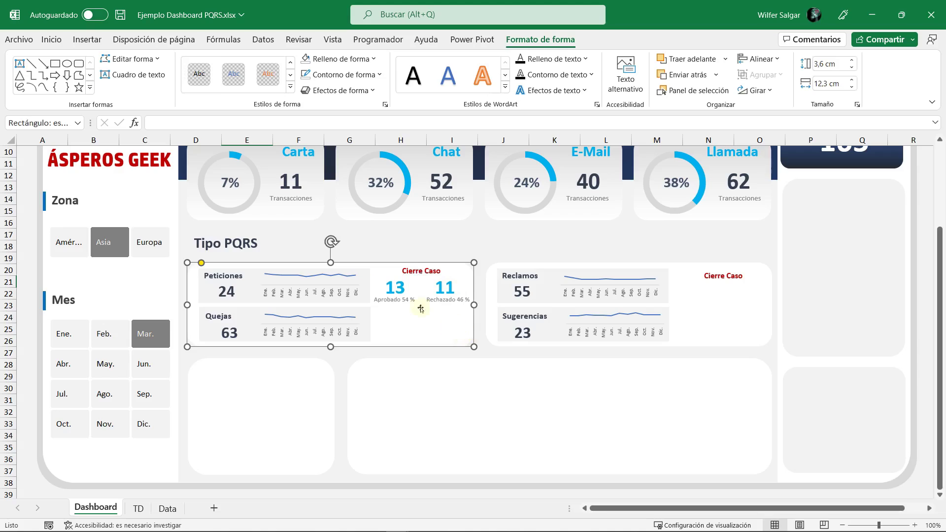
pyautogui.click(87, 40)
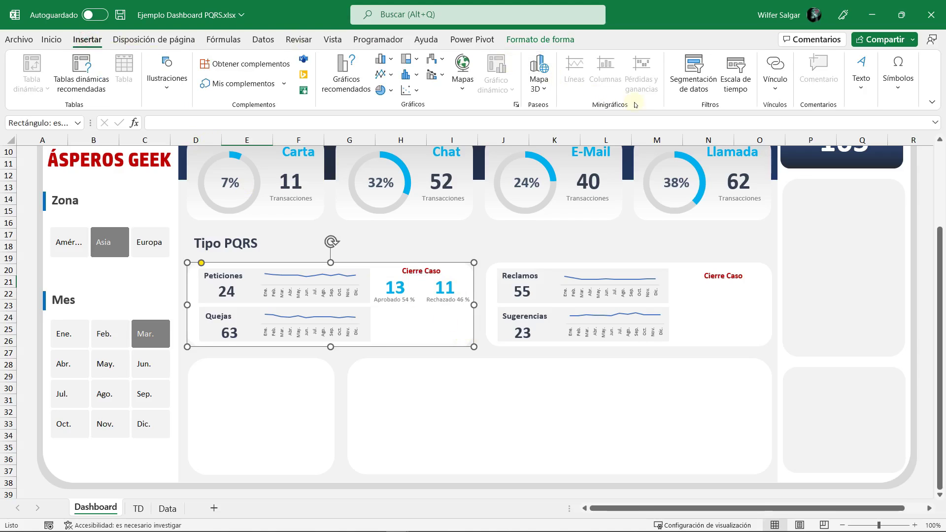
# Step: Draw a straight line shape between the Cierre Caso counts 13 and 11
pyautogui.click(166, 78)
pyautogui.click(194, 124)
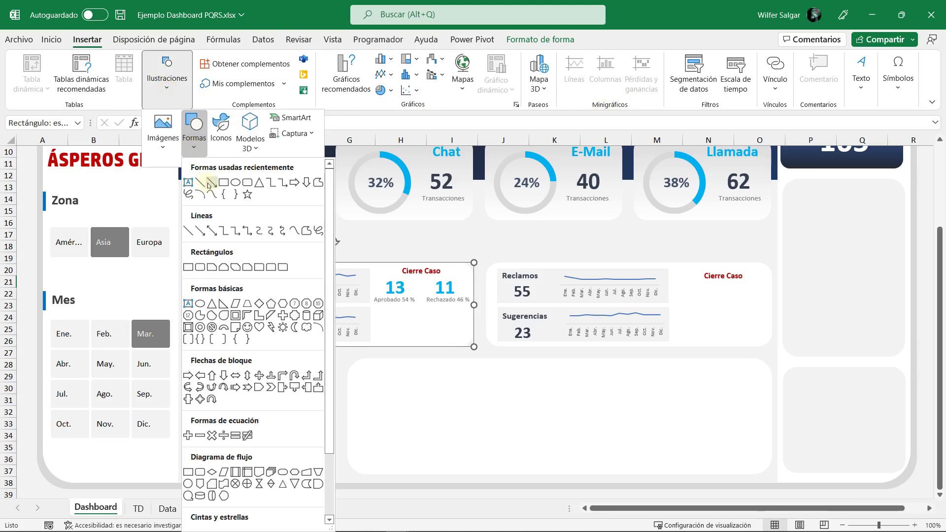
pyautogui.click(198, 183)
pyautogui.moveTo(374, 299)
pyautogui.mouseDown()
pyautogui.moveTo(416, 278)
pyautogui.moveTo(424, 300)
pyautogui.mouseUp()
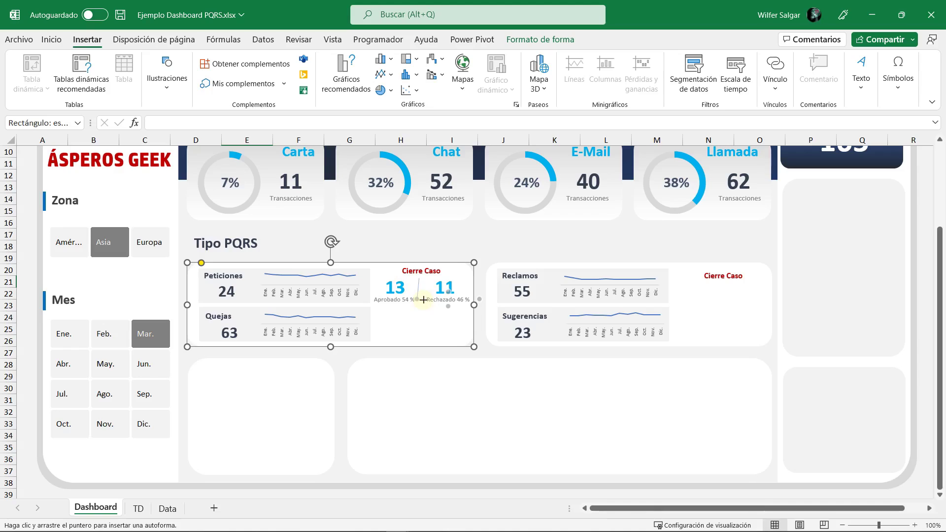
pyautogui.moveTo(423, 300); pyautogui.dragTo(425, 300)
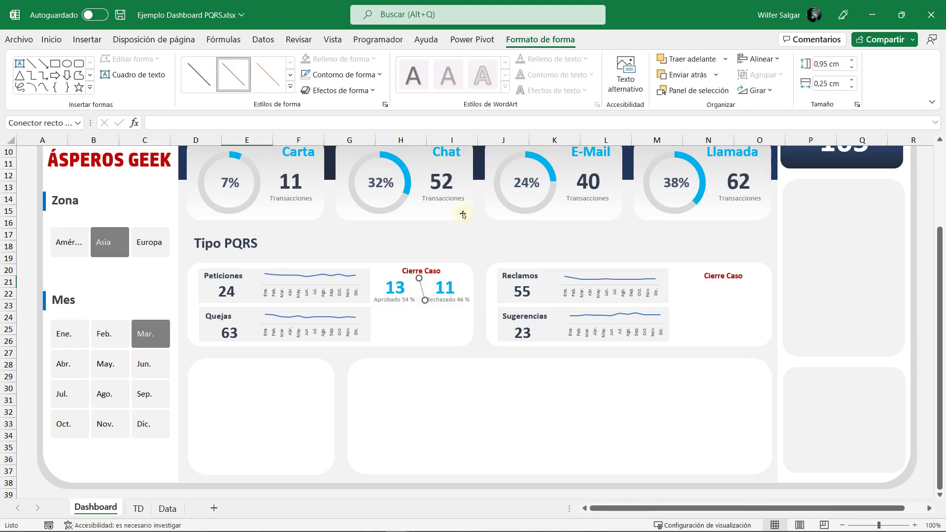
# Step: Make the divider line vertical and 1,1 cm long
pyautogui.click(853, 87)
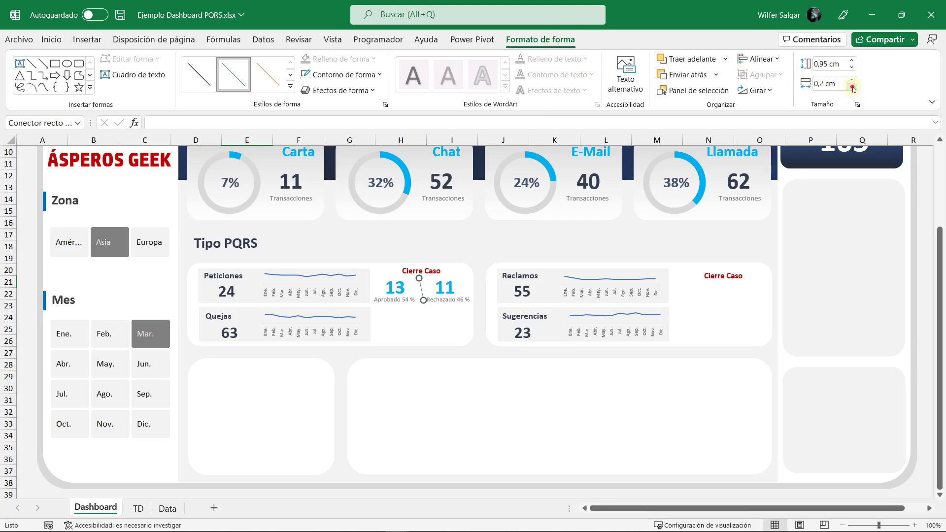
pyautogui.click(853, 88)
pyautogui.click(462, 336)
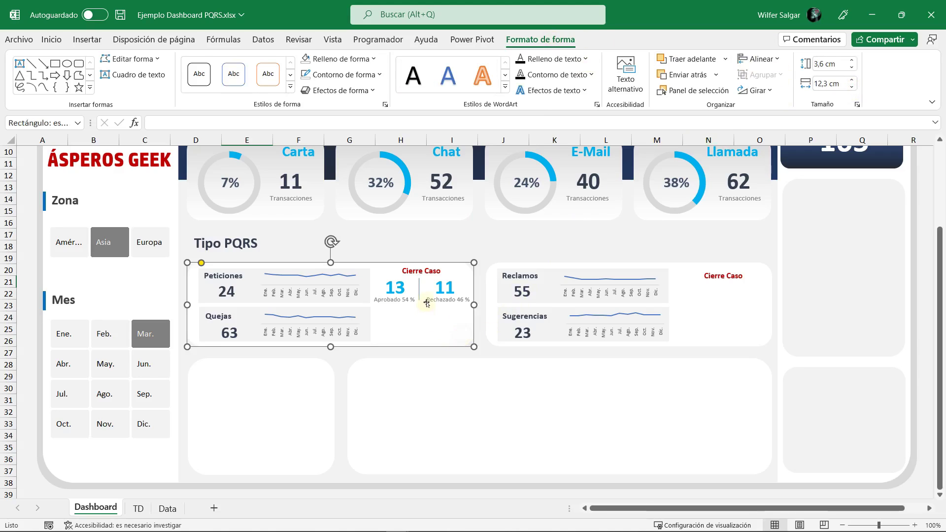
pyautogui.click(419, 293)
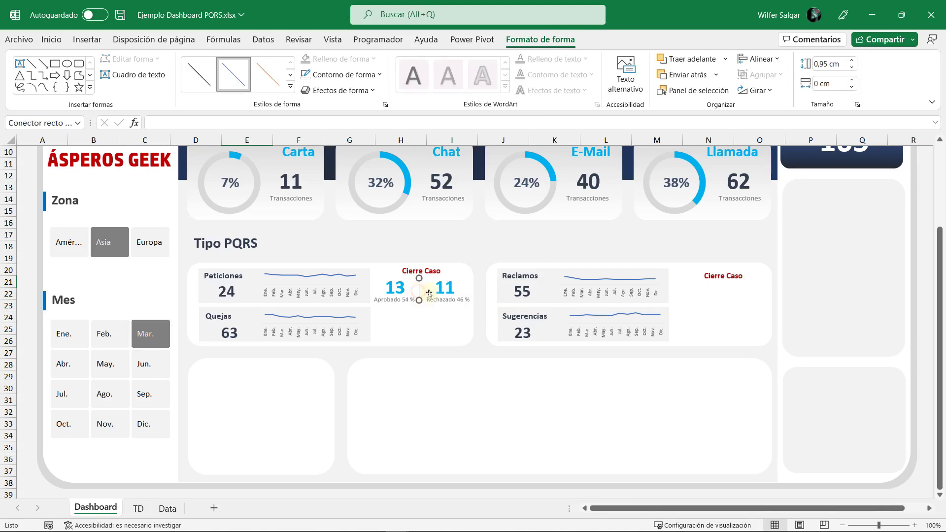
pyautogui.click(853, 61)
pyautogui.click(853, 61)
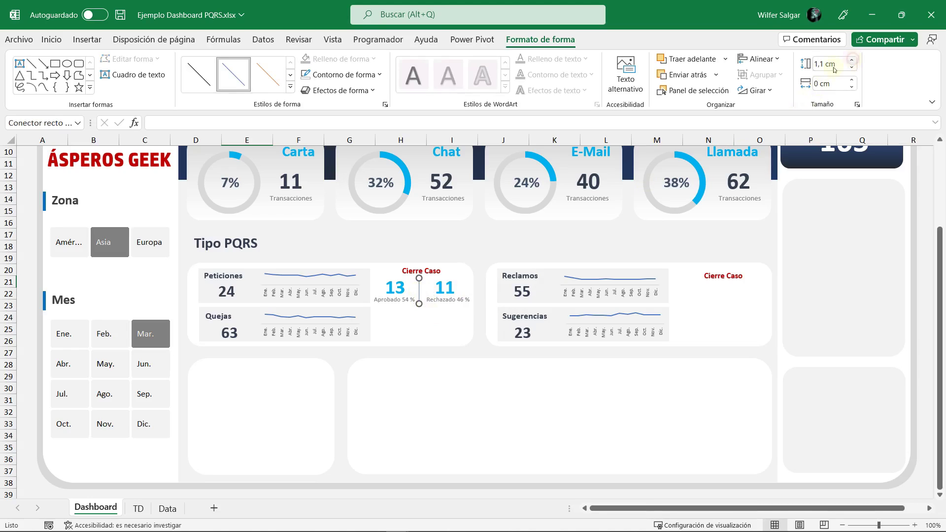
pyautogui.click(449, 337)
pyautogui.click(420, 292)
# Step: Set the divider line's outline colour to a light grey
pyautogui.click(51, 39)
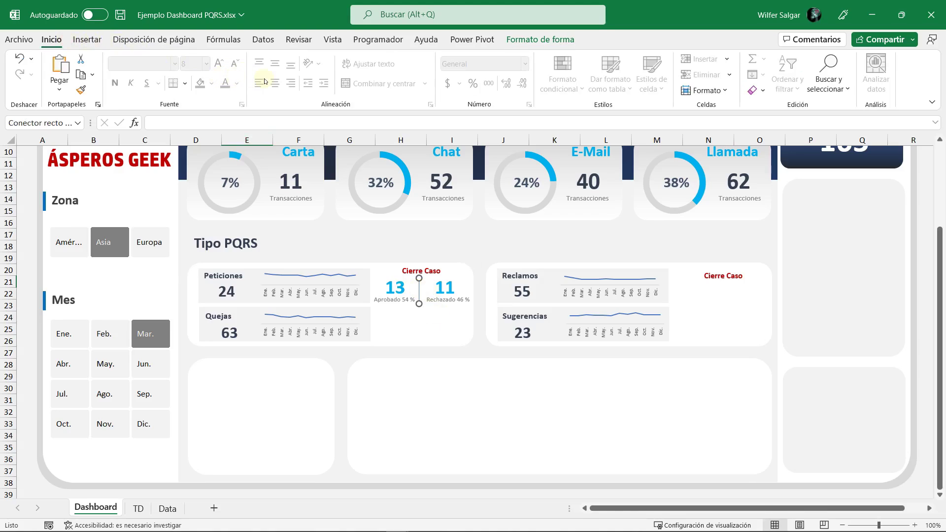
pyautogui.click(540, 39)
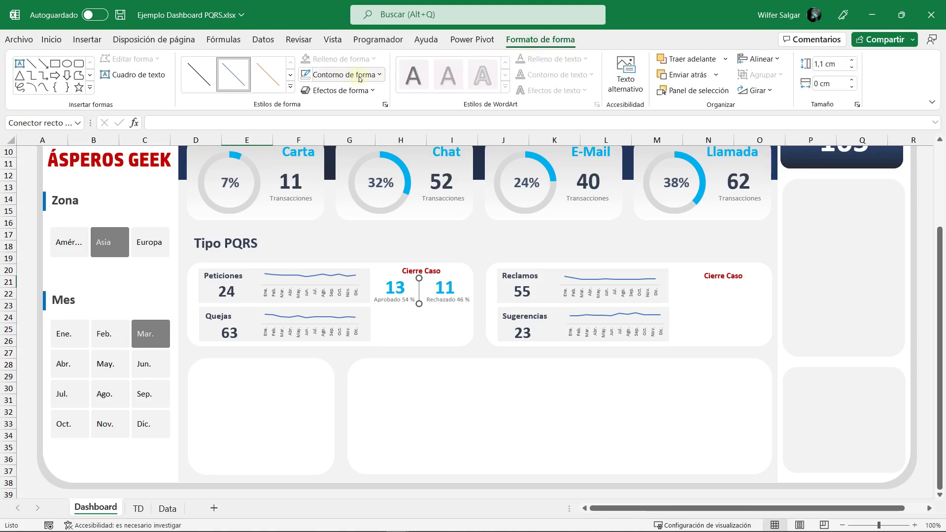
pyautogui.click(377, 78)
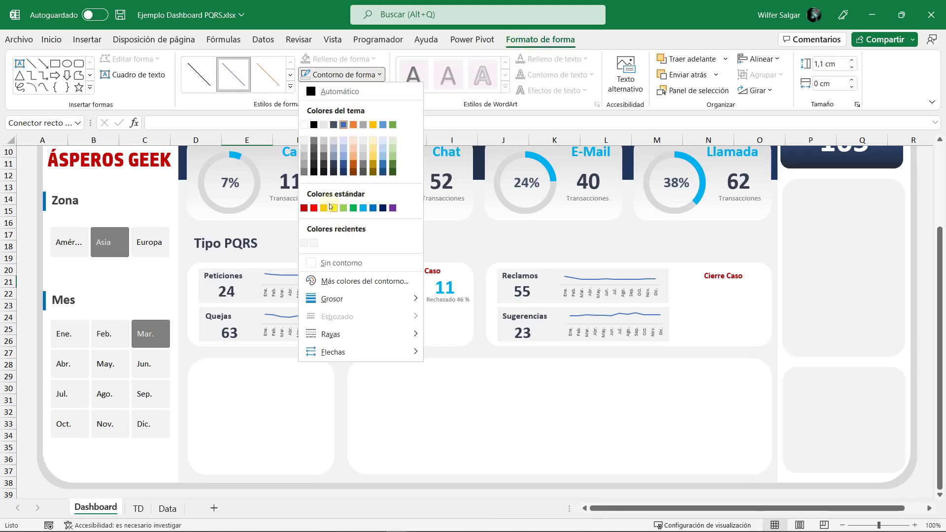
pyautogui.click(314, 165)
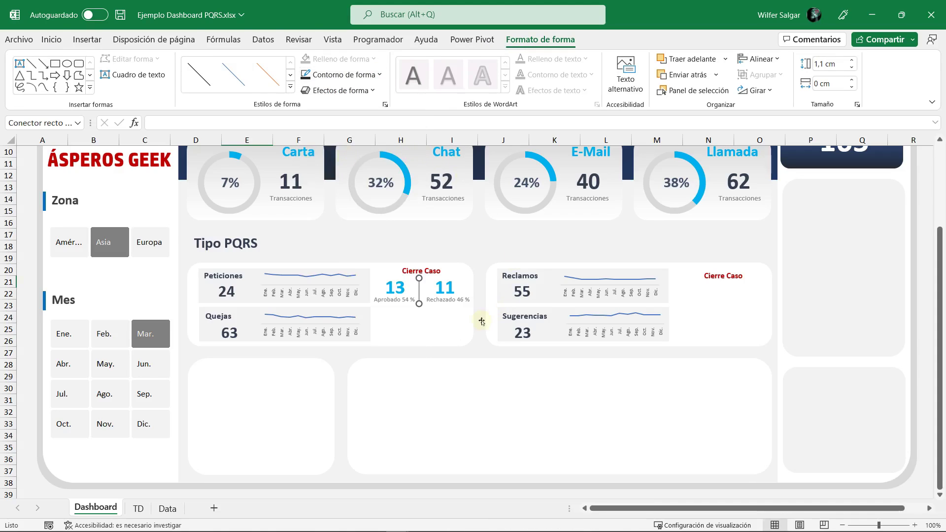
pyautogui.click(370, 78)
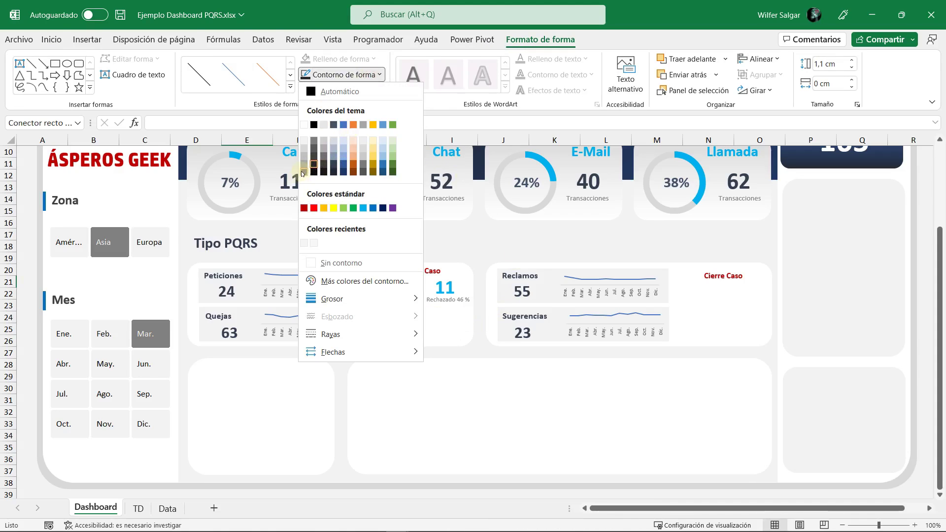
pyautogui.click(305, 172)
pyautogui.click(436, 334)
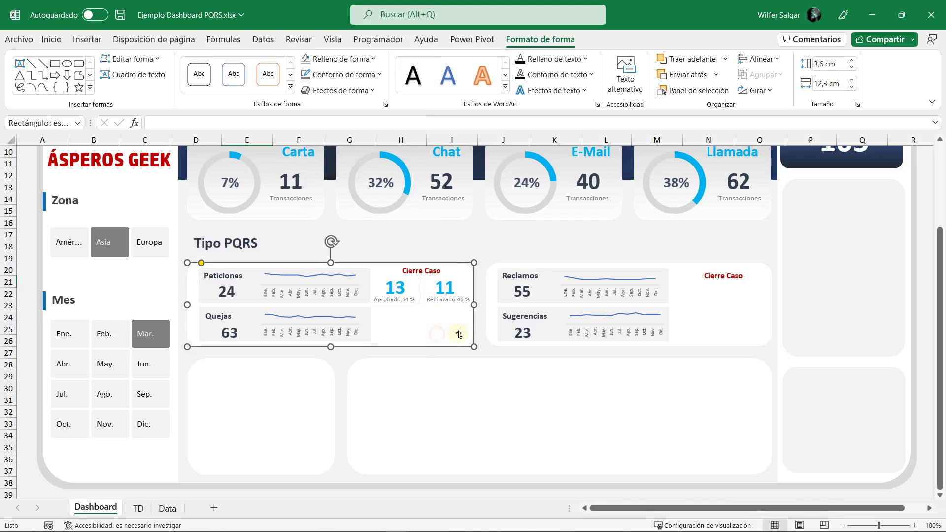
pyautogui.click(418, 293)
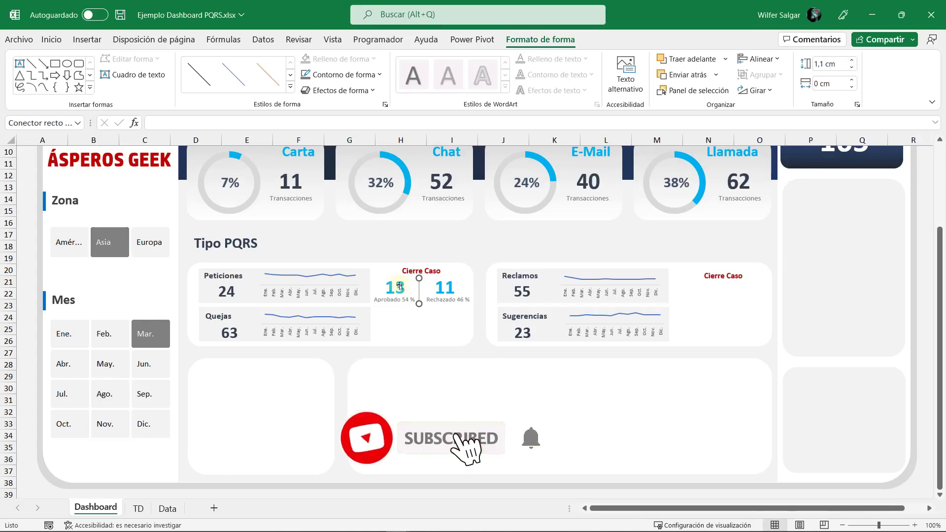
pyautogui.click(320, 74)
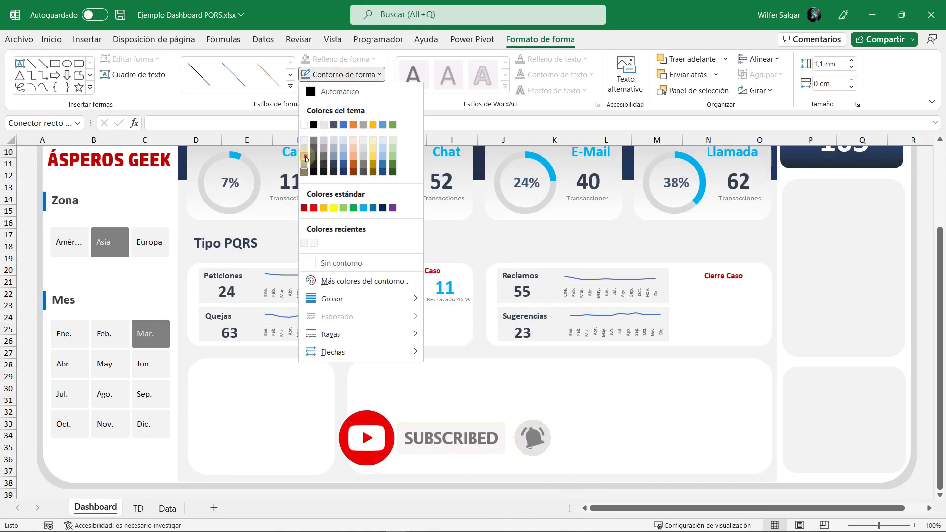
pyautogui.click(305, 158)
pyautogui.click(472, 335)
pyautogui.click(419, 294)
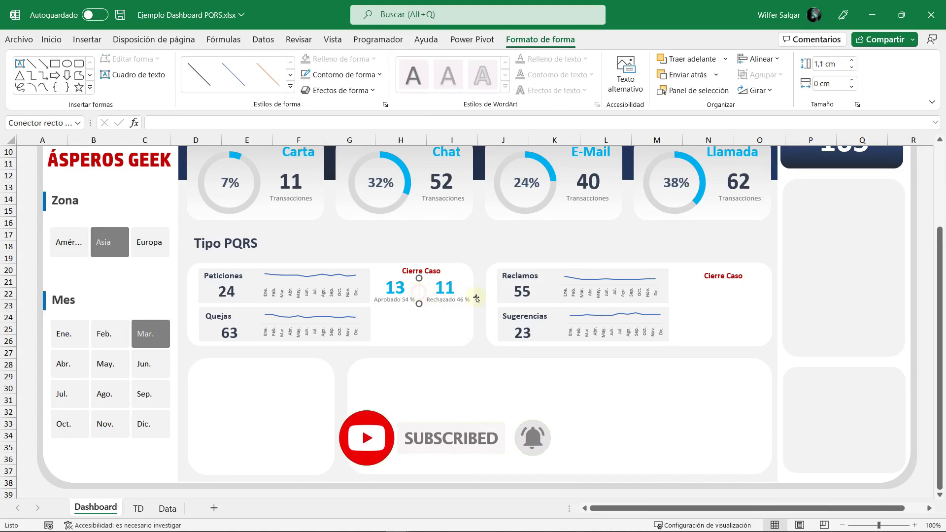
pyautogui.click(454, 289)
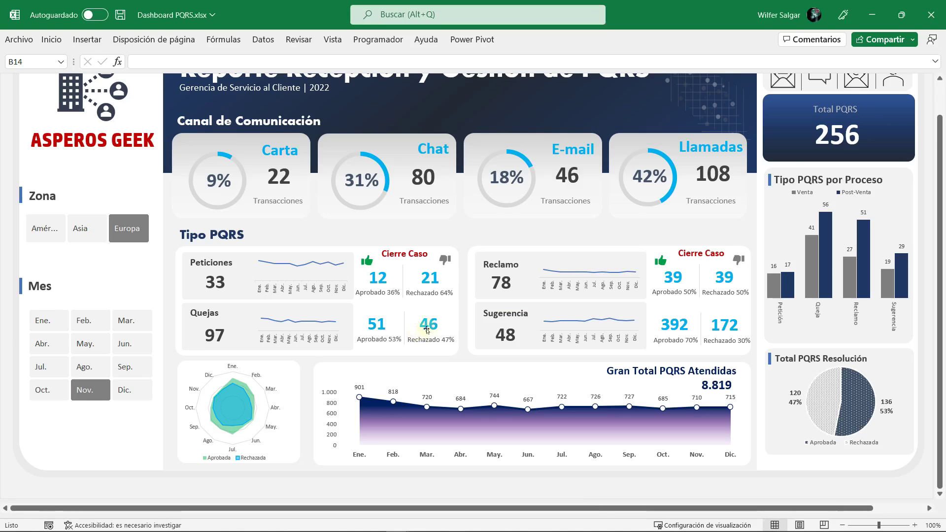
pyautogui.scroll(3, 434, 329)
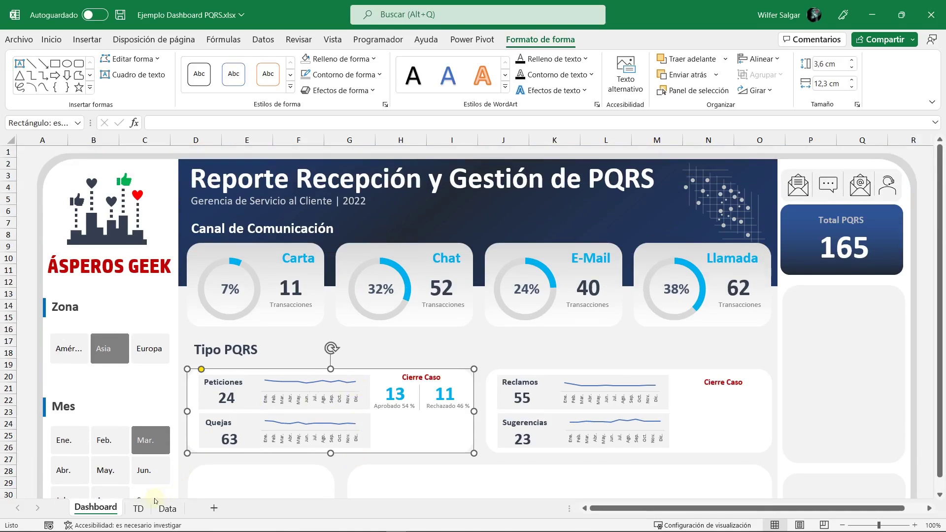
pyautogui.click(139, 508)
# Step: Copy the Peticiones Tipo Solución pivot table (W2:X9) to Z2 on the TD sheet
pyautogui.scroll(3, 588, 368)
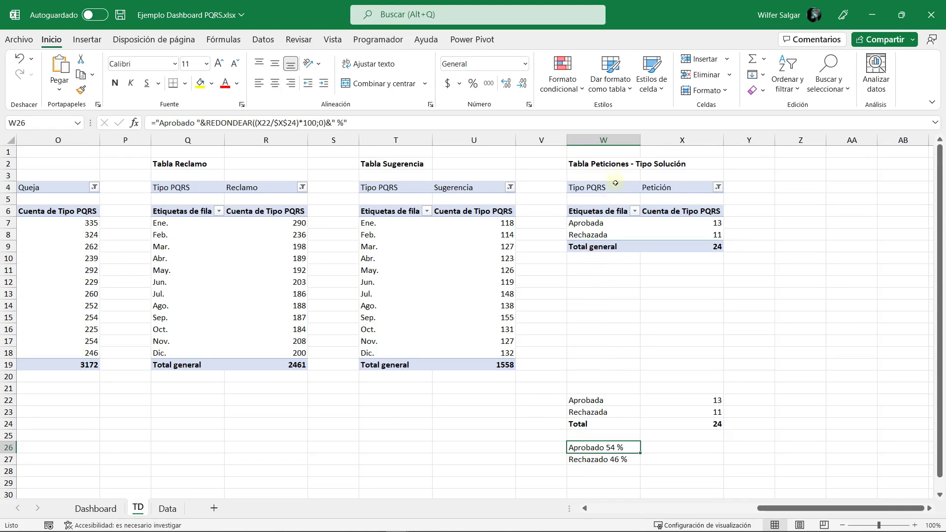
pyautogui.moveTo(616, 165); pyautogui.dragTo(707, 170)
pyautogui.hotkey('shift', 'Down')
pyautogui.hotkey('shift', 'Down')
pyautogui.hotkey('shift', 'Down')
pyautogui.hotkey('shift', 'Down')
pyautogui.hotkey('shift', 'Down')
pyautogui.hotkey('shift', 'Down')
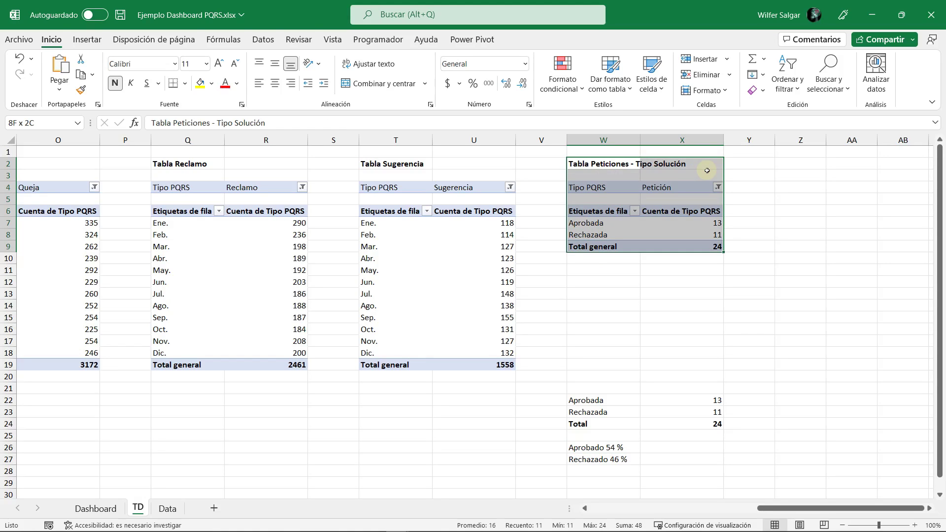
pyautogui.hotkey('ctrl', 'c')
pyautogui.press('Right')
pyautogui.press('Right')
pyautogui.press('Right')
pyautogui.press('Right')
pyautogui.press('Right')
pyautogui.press('Right')
pyautogui.press('Left')
pyautogui.press('Left')
pyautogui.press('Left')
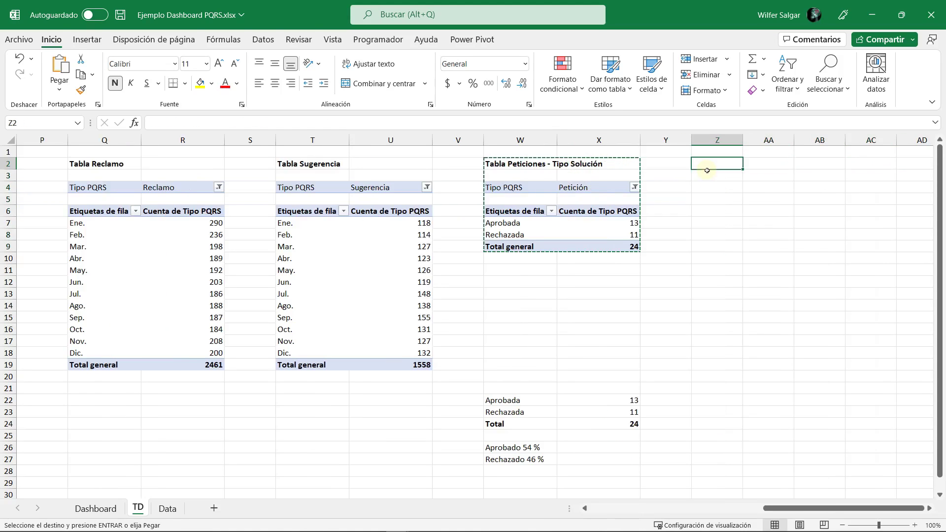
pyautogui.hotkey('ctrl', 'v')
pyautogui.click(708, 171)
pyautogui.hotkey('ctrl', 'pageup')
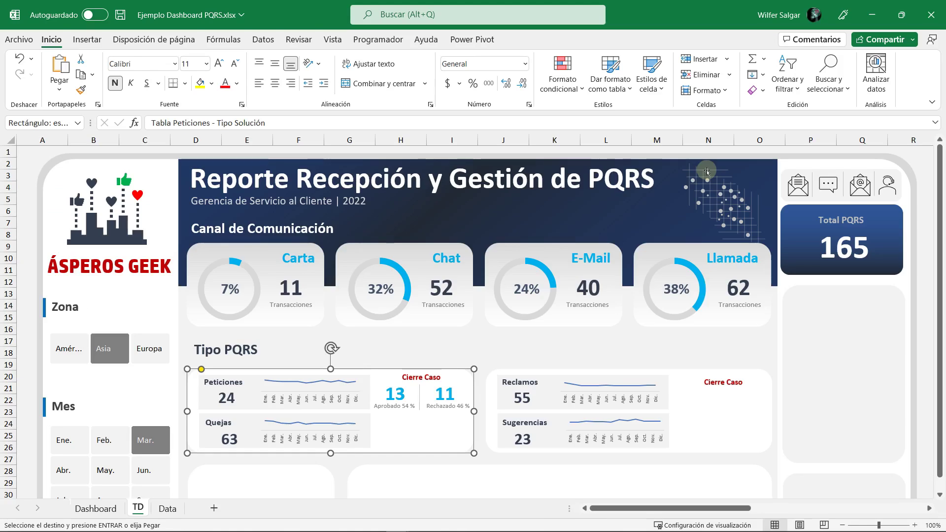
pyautogui.scroll(-2, 217, 356)
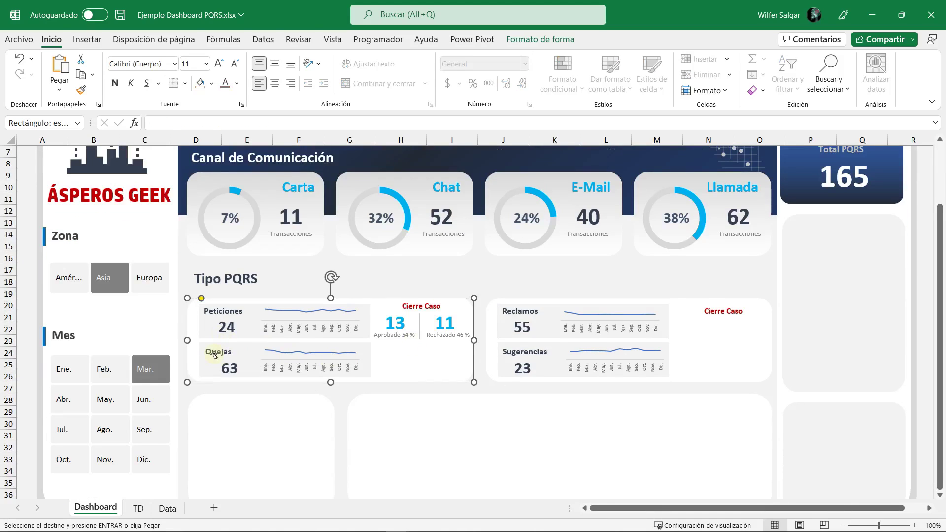
pyautogui.hotkey('ctrl', 'pagedown')
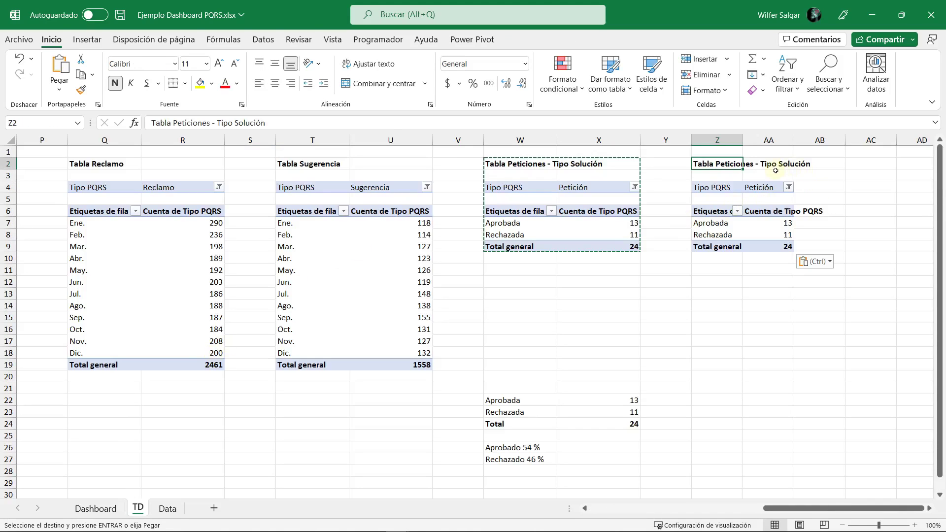
# Step: Retitle the copy 'Tabla Quejas - Tipo Solución' and filter its Tipo PQRS to Queja
pyautogui.press('F2')
pyautogui.hotkey('ctrl', 'shift', 'Left')
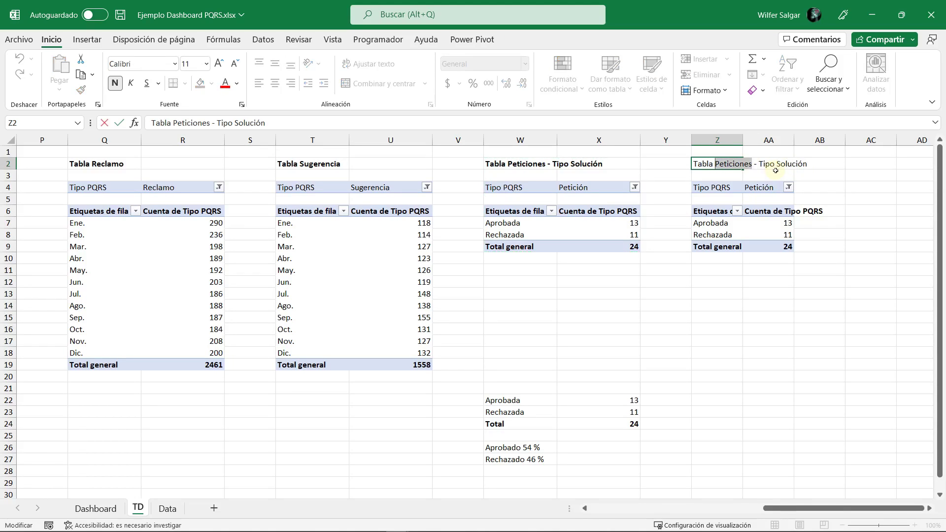
pyautogui.write('Quej')
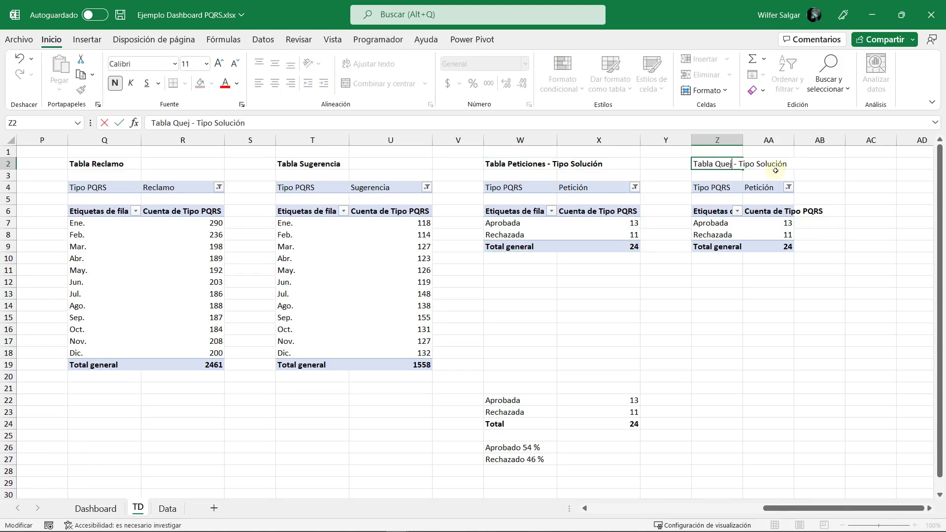
pyautogui.write('as')
pyautogui.press('Return')
pyautogui.press('Right')
pyautogui.press('Down')
pyautogui.hotkey('alt', 'Down')
pyautogui.press('Down')
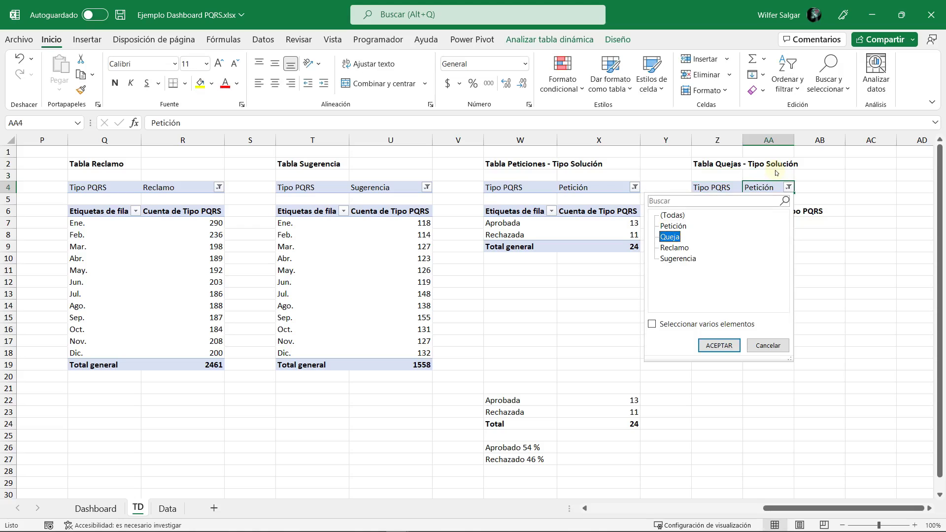
pyautogui.press('Return')
pyautogui.press('Down')
pyautogui.press('Down')
pyautogui.press('Down')
# Step: Copy the Aprobada/Rechazada BUSCARV block to Z22 and point it at the Quejas pivot
pyautogui.scroll(-1, 775, 385)
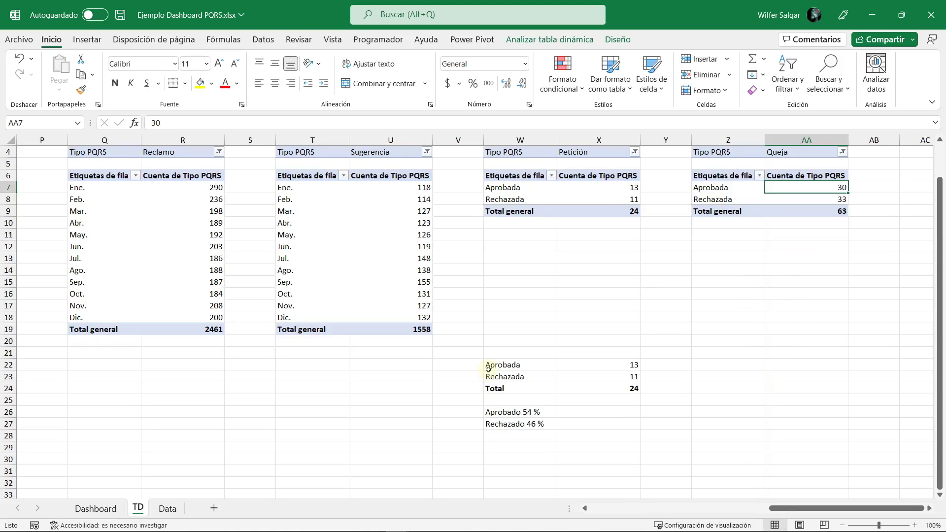
pyautogui.moveTo(490, 365); pyautogui.dragTo(606, 387)
pyautogui.hotkey('ctrl', 'c')
pyautogui.click(704, 365)
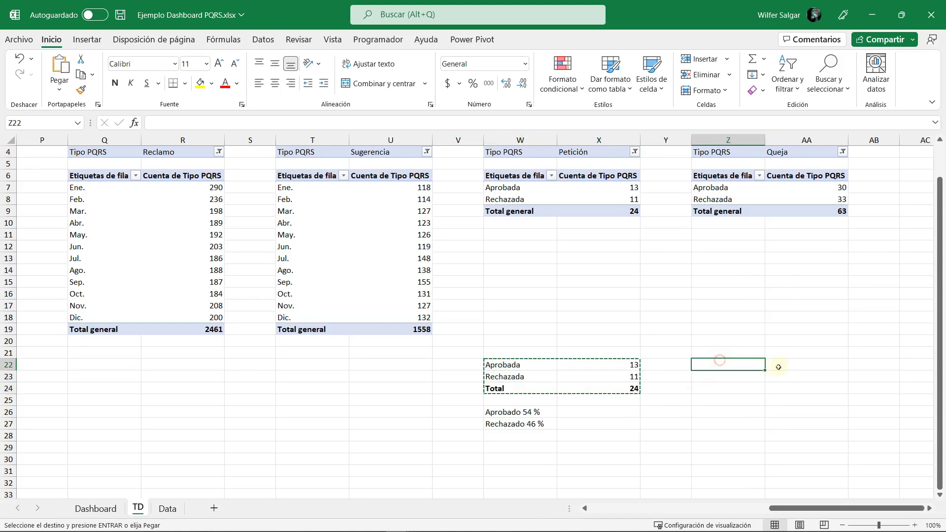
pyautogui.hotkey('ctrl', 'v')
pyautogui.doubleClick(784, 365)
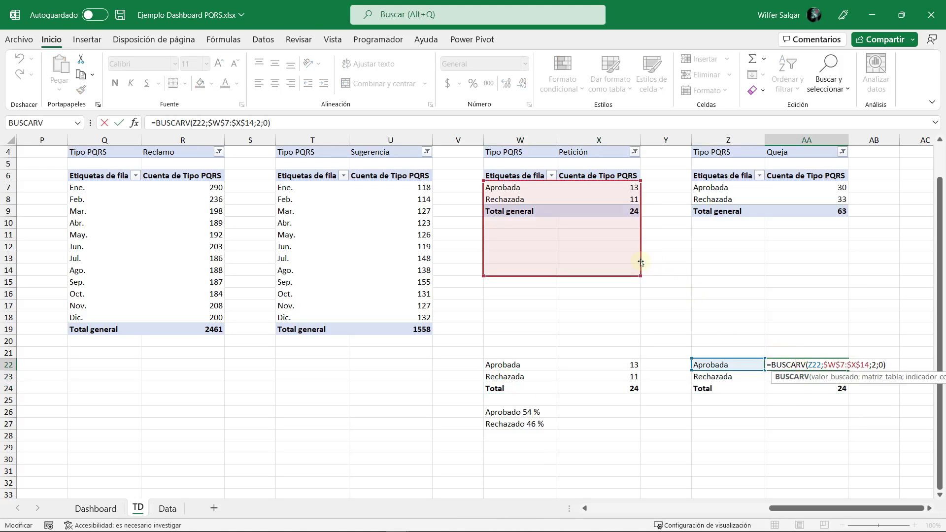
pyautogui.moveTo(639, 263); pyautogui.dragTo(848, 263)
pyautogui.press('Return')
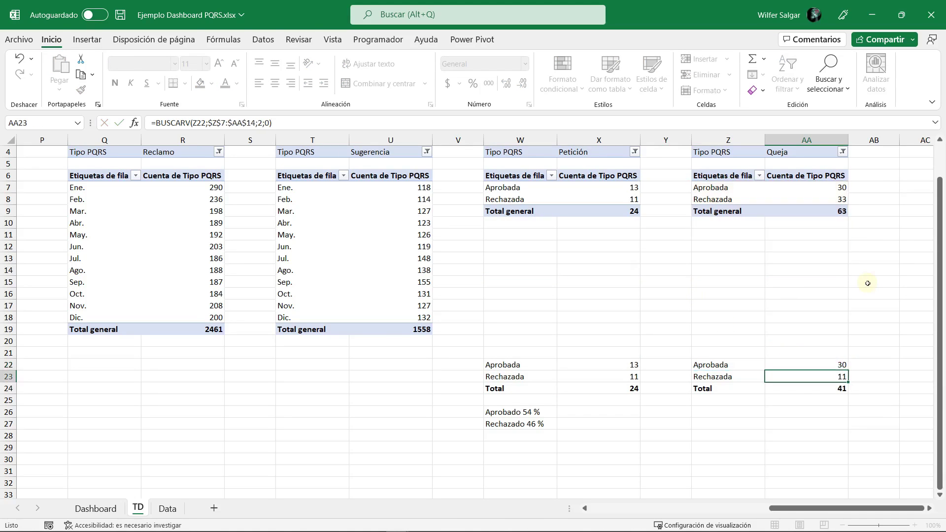
pyautogui.press('Up')
pyautogui.hotkey('ctrl', 'c')
pyautogui.press('Down')
pyautogui.hotkey('ctrl', 'v')
pyautogui.press('Escape')
# Step: Copy the W26:W27 percentage labels into Z26:Z27 under the Quejas block
pyautogui.press('Down')
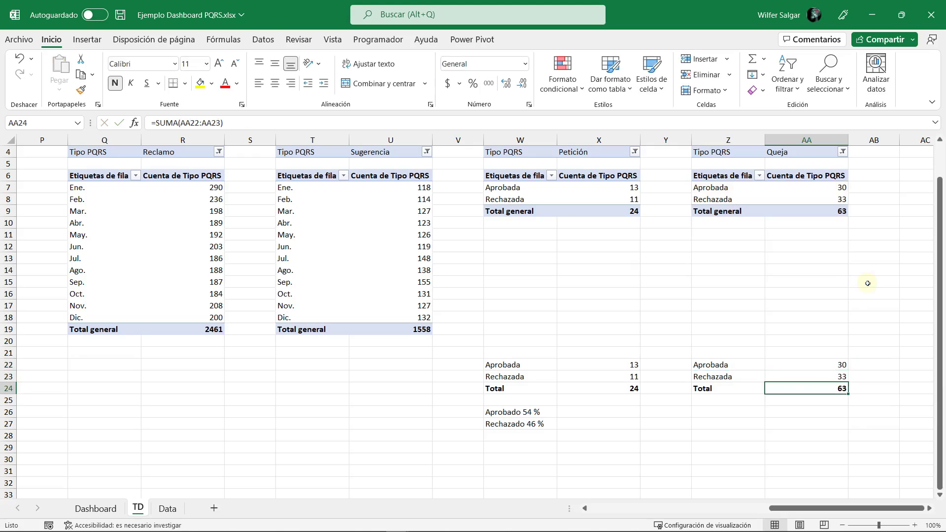
pyautogui.press('Down')
pyautogui.press('Down')
pyautogui.press('Left')
pyautogui.press('Left')
pyautogui.press('Left')
pyautogui.press('Left')
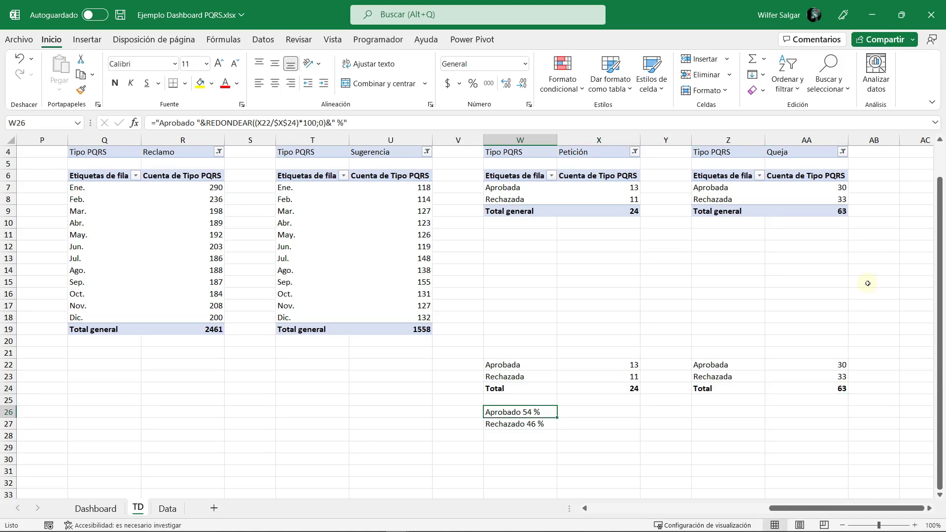
pyautogui.hotkey('shift', 'Down')
pyautogui.hotkey('ctrl', 'c')
pyautogui.press('Right')
pyautogui.press('Right')
pyautogui.press('Right')
pyautogui.hotkey('ctrl', 'v')
# Step: Point the Z26:Z27 percentage formulas at the AA24 total, giving 48 % and 52 %
pyautogui.press('Right')
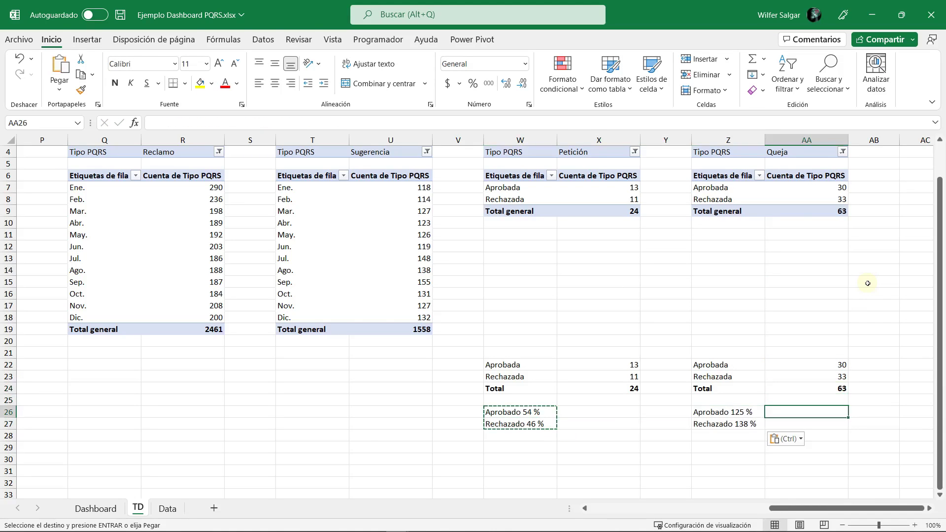
pyautogui.press('Left')
pyautogui.press('F2')
pyautogui.moveTo(625, 396); pyautogui.dragTo(808, 394)
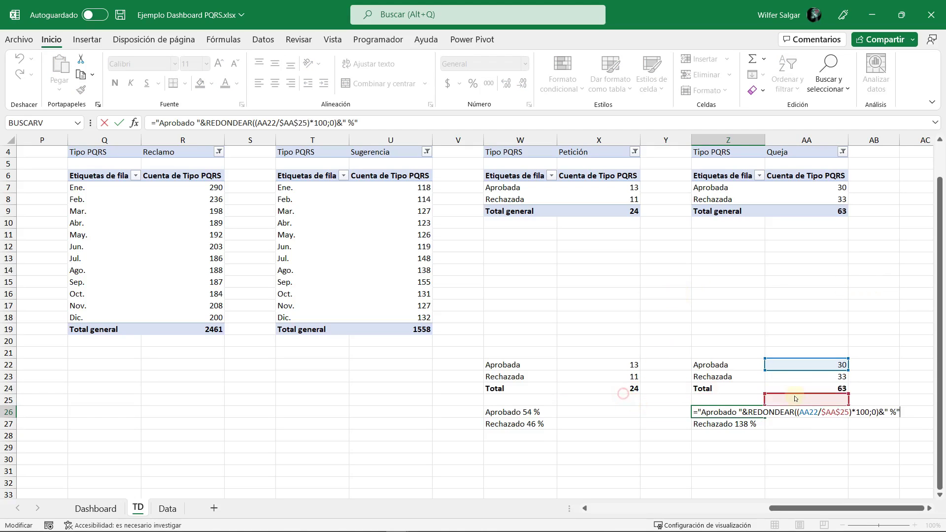
pyautogui.hotkey('ctrl', 'Return')
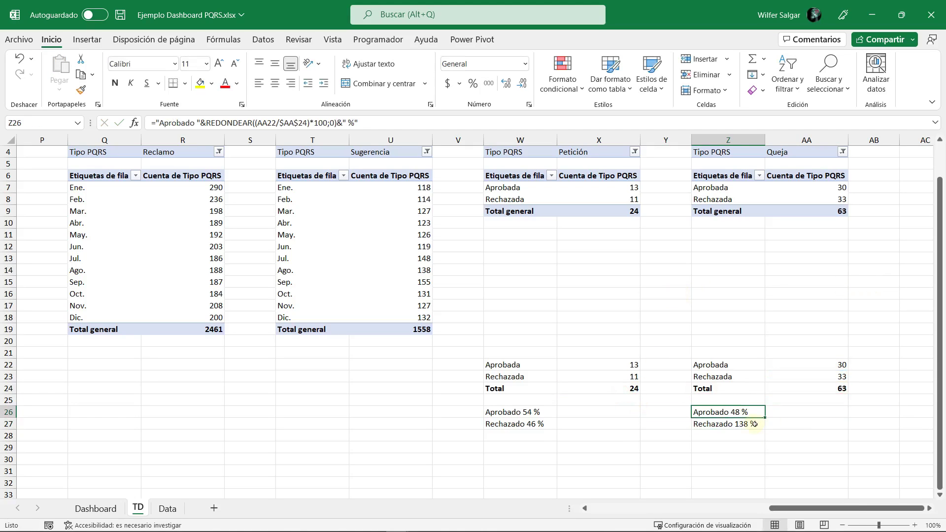
pyautogui.hotkey('ctrl', 'c')
pyautogui.press('Down')
pyautogui.hotkey('ctrl', 'v')
pyautogui.press('F2')
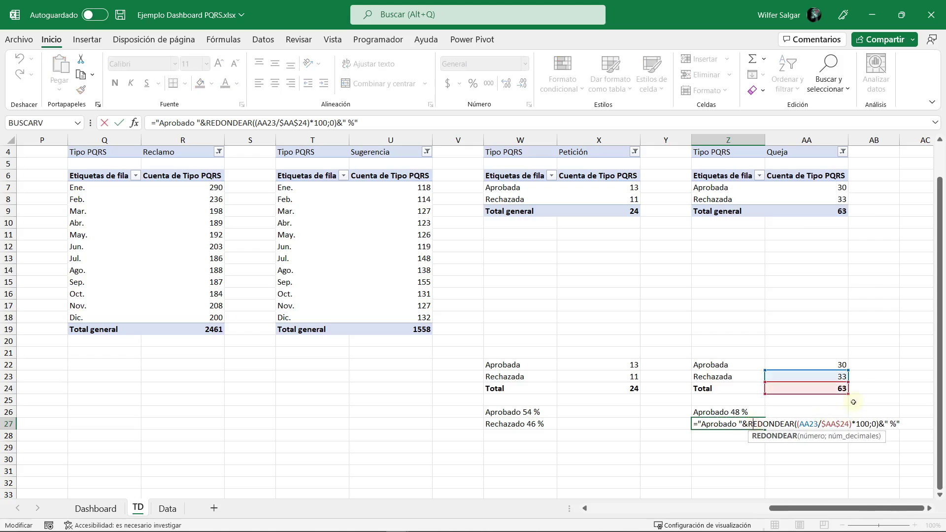
pyautogui.press('Escape')
pyautogui.press('Up')
pyautogui.press('Up')
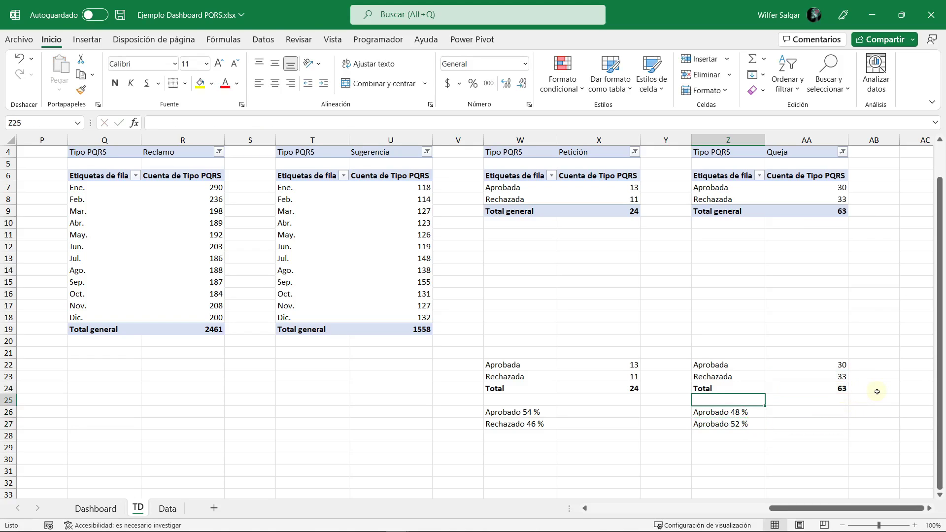
pyautogui.scroll(1, 877, 392)
# Step: Copy the 13 and 11 count boxes into the right Cierre Caso panel
pyautogui.hotkey('ctrl', 'pageup')
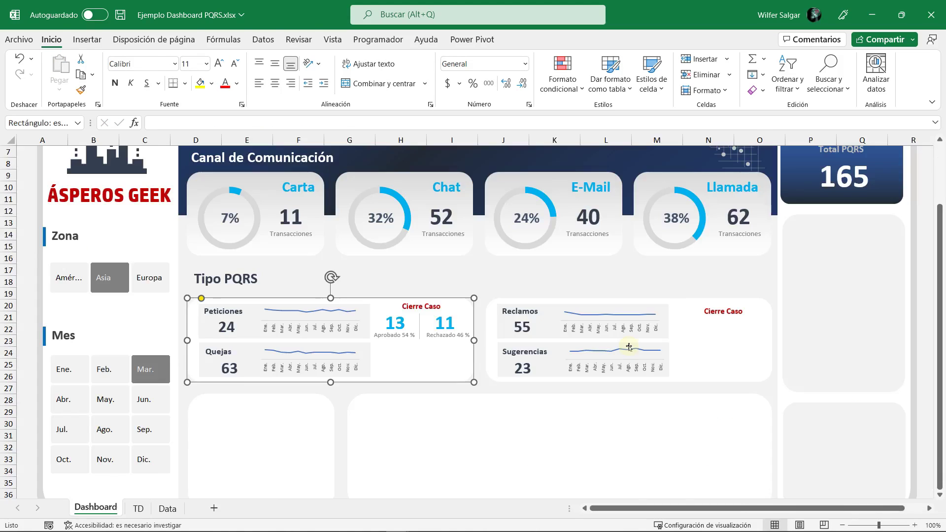
pyautogui.click(401, 323)
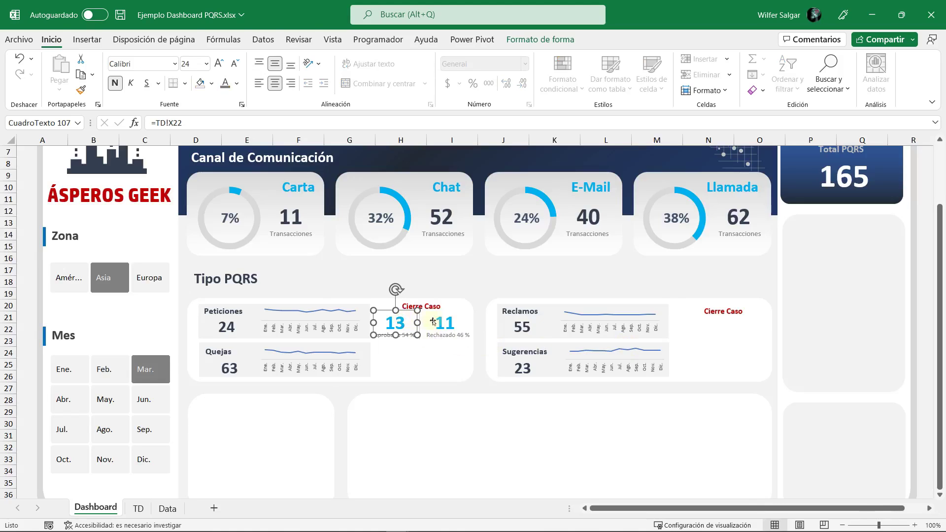
pyautogui.keyDown('ctrl'); pyautogui.click(436, 324); pyautogui.keyUp('ctrl')
pyautogui.click(418, 324)
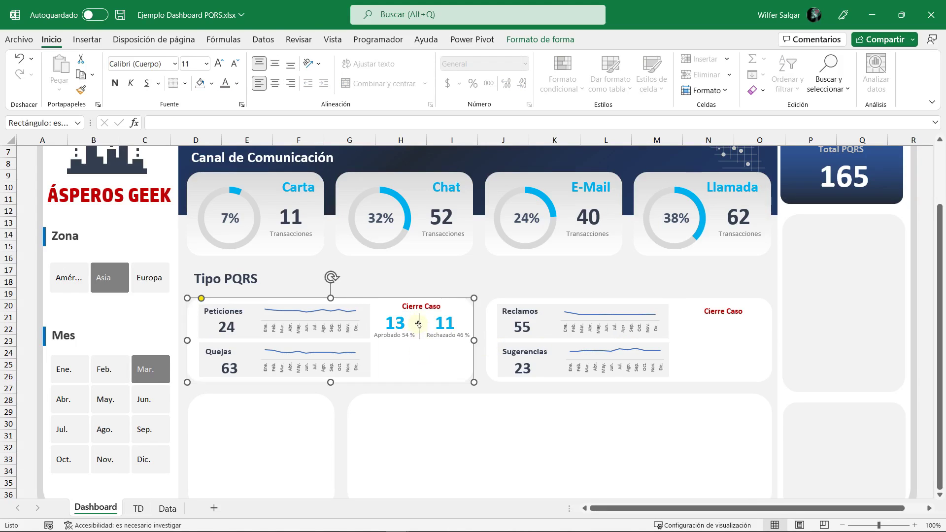
pyautogui.click(419, 325)
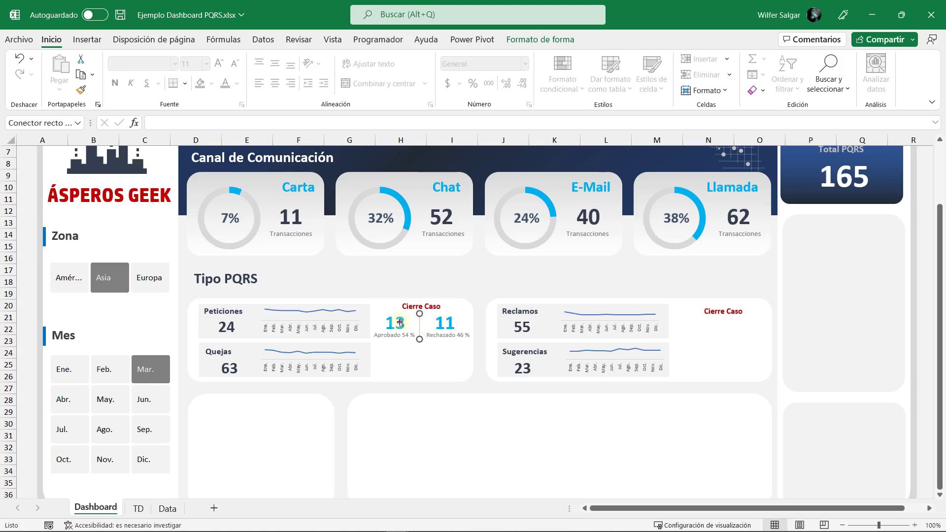
pyautogui.click(400, 323)
pyautogui.keyDown('shift'); pyautogui.click(444, 324); pyautogui.keyUp('shift')
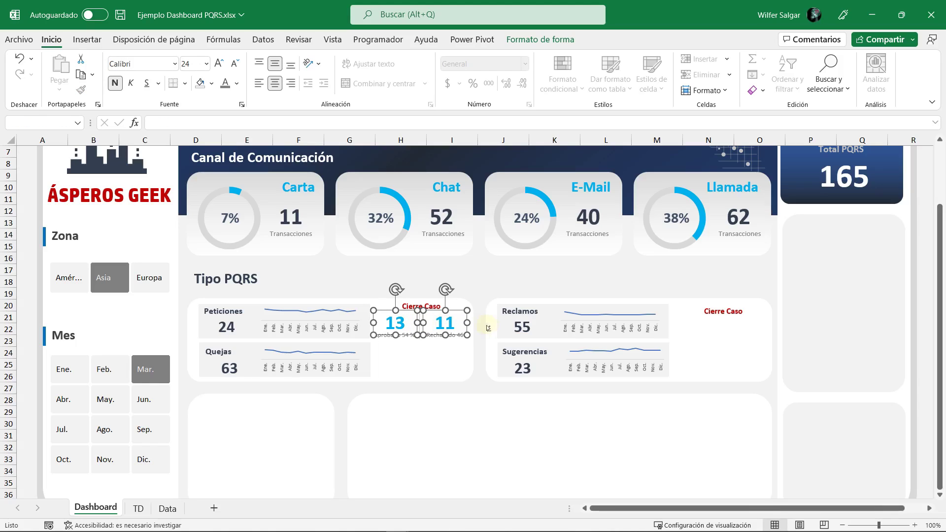
pyautogui.moveTo(474, 327); pyautogui.dragTo(775, 336)
# Step: Link the two new count boxes to =TD!AA22 and =TD!AA23, showing 30 and 33
pyautogui.click(697, 331)
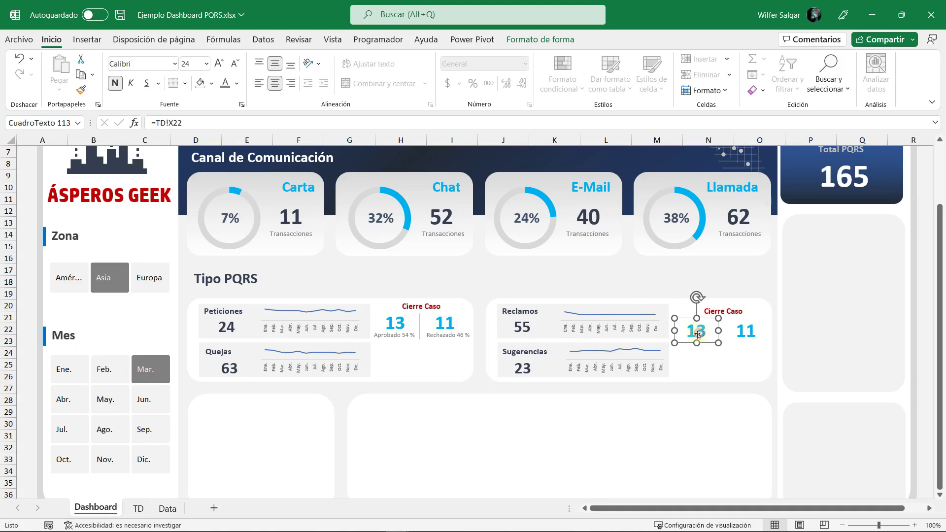
pyautogui.tripleClick(241, 124)
pyautogui.write('=')
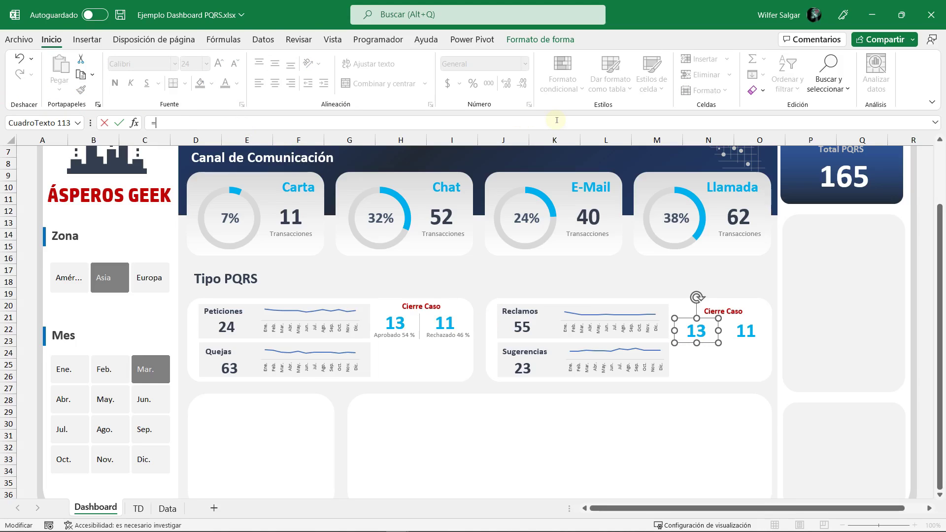
pyautogui.hotkey('ctrl', 'pagedown')
pyautogui.click(842, 329)
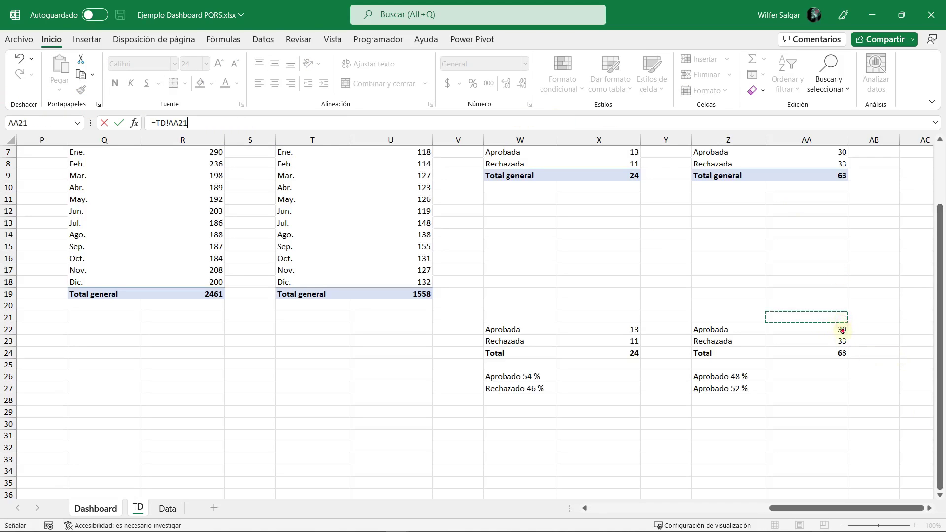
pyautogui.press('Return')
pyautogui.click(746, 330)
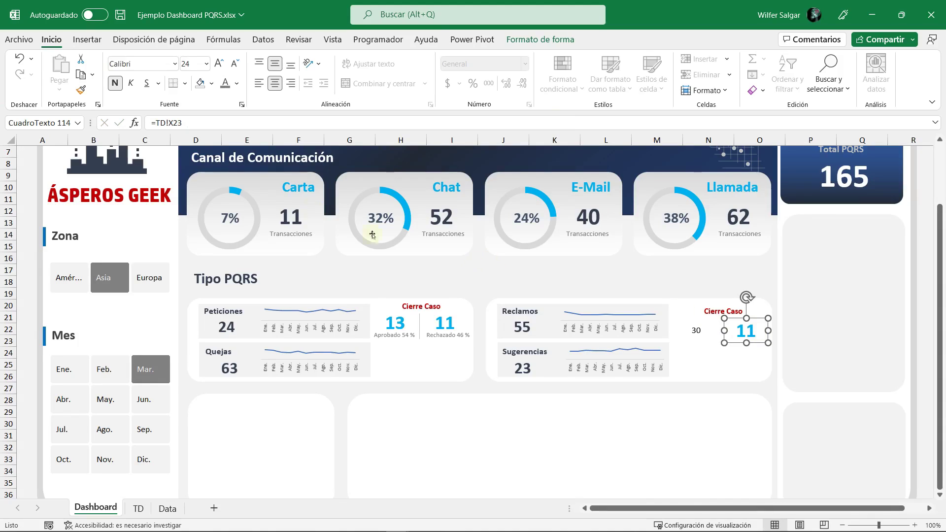
pyautogui.tripleClick(187, 123)
pyautogui.write('=')
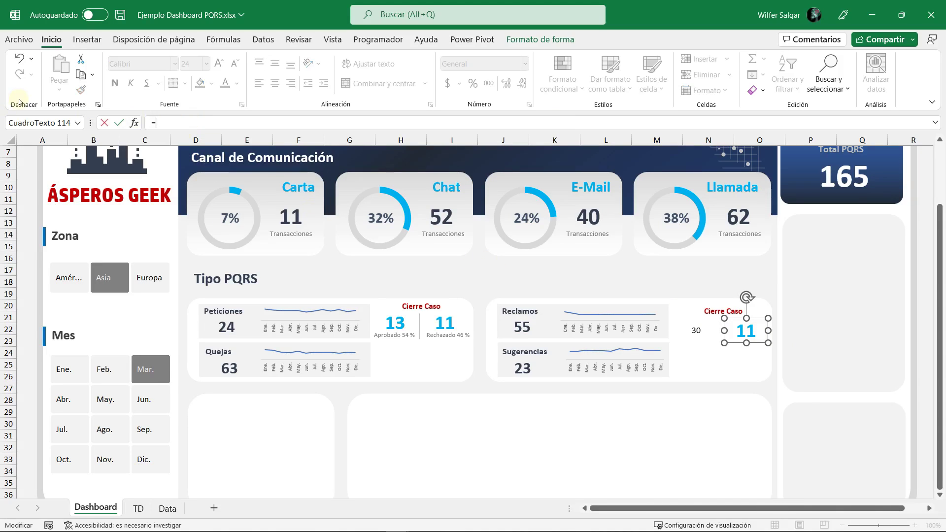
pyautogui.hotkey('ctrl', 'pagedown')
pyautogui.click(818, 341)
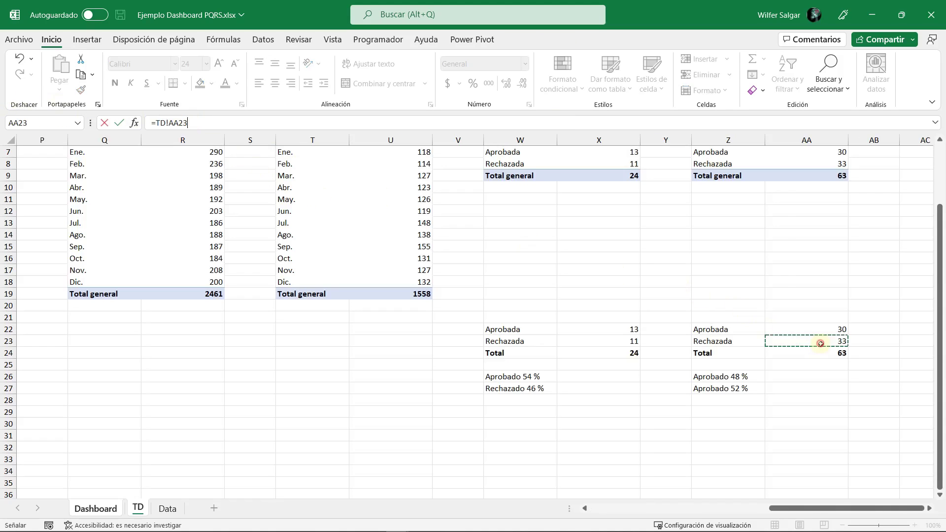
pyautogui.press('Return')
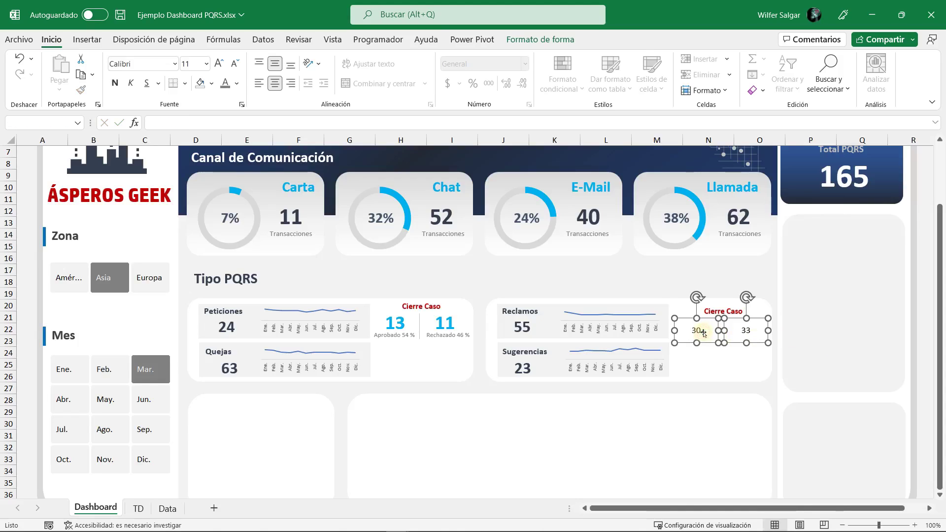
# Step: Apply the big blue style of the 13 count to the 30 and 33 boxes
pyautogui.click(402, 323)
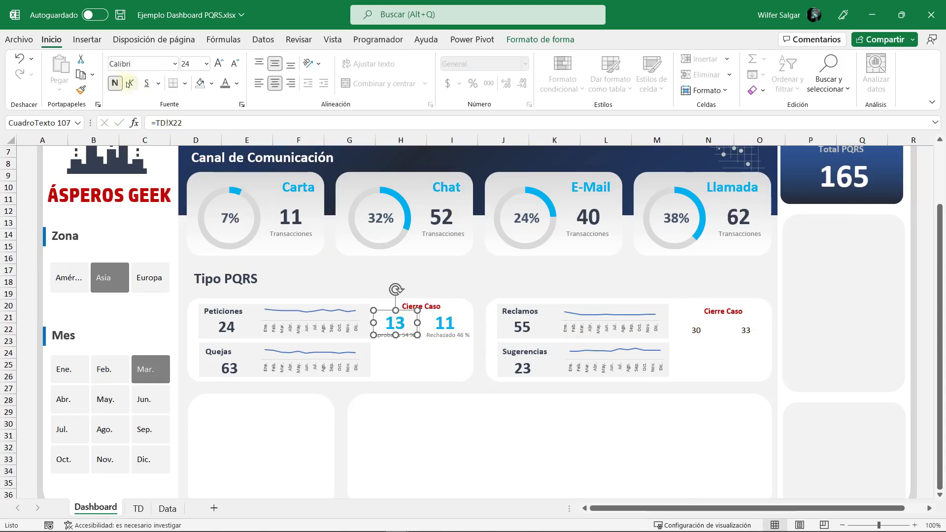
pyautogui.click(81, 89)
pyautogui.click(697, 330)
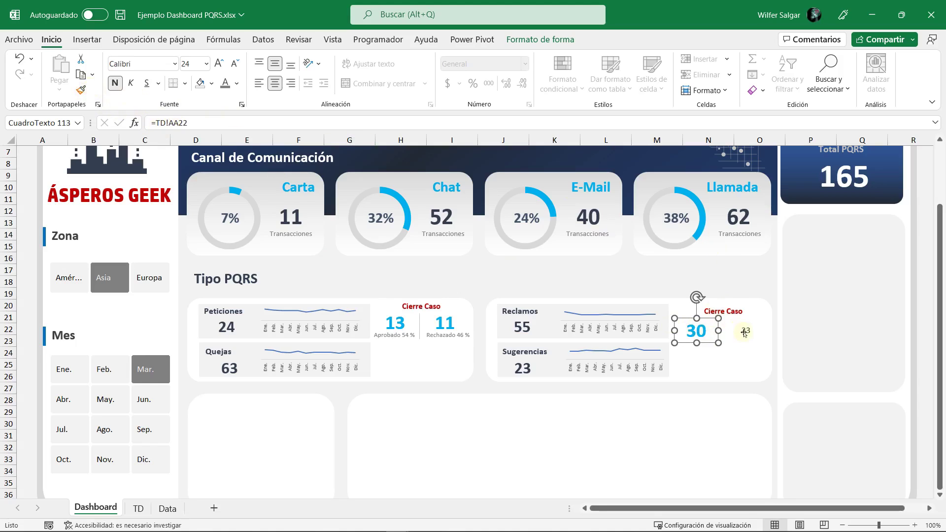
pyautogui.click(746, 331)
pyautogui.click(688, 323)
pyautogui.click(81, 90)
pyautogui.click(739, 329)
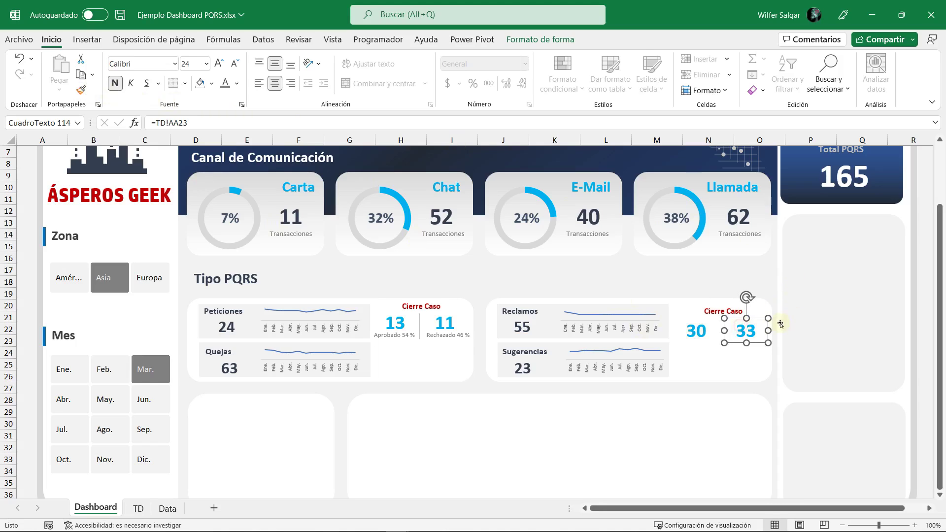
# Step: Place a duplicate divider line between the 30 and 33 counts
pyautogui.click(420, 325)
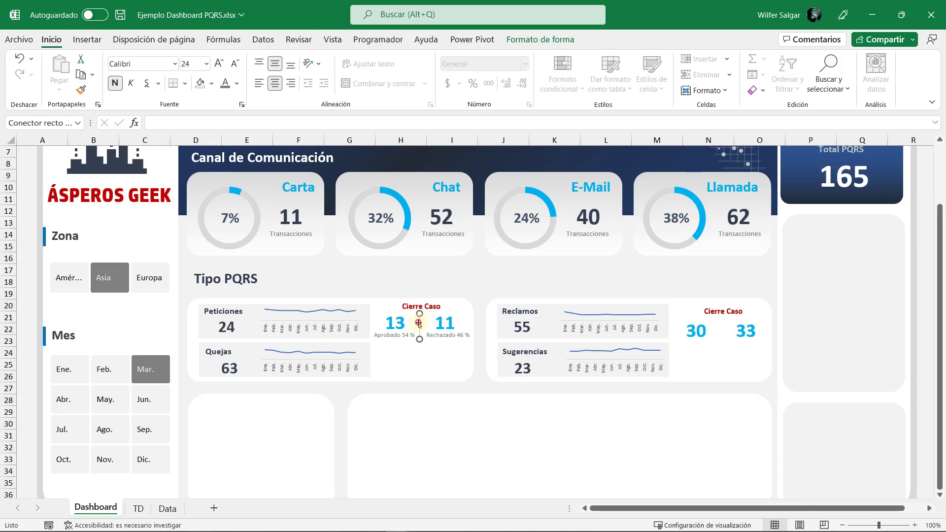
pyautogui.hotkey('ctrl', 'x')
pyautogui.hotkey('ctrl', 'v')
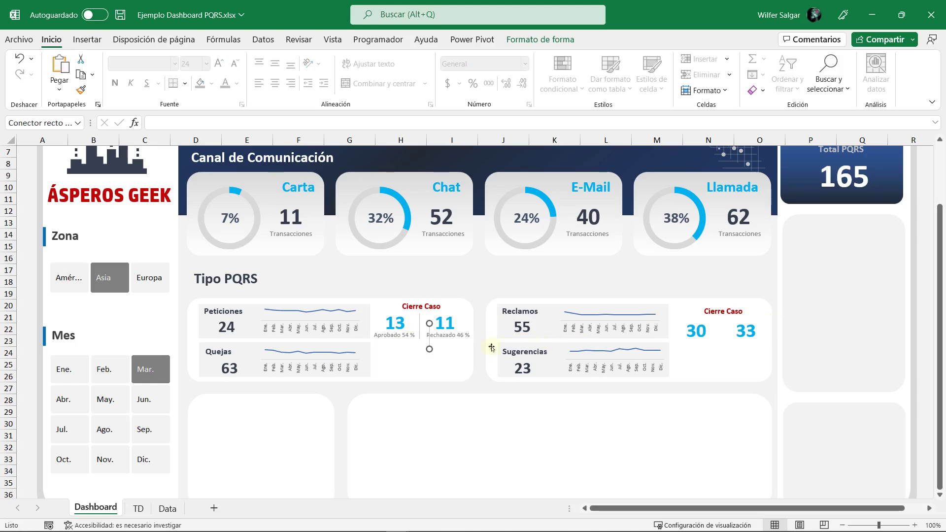
pyautogui.moveTo(432, 339); pyautogui.dragTo(717, 335)
# Step: Copy the Aprobado 54 % label under 30 and 33, linking the first to =TD!Z26
pyautogui.click(401, 340)
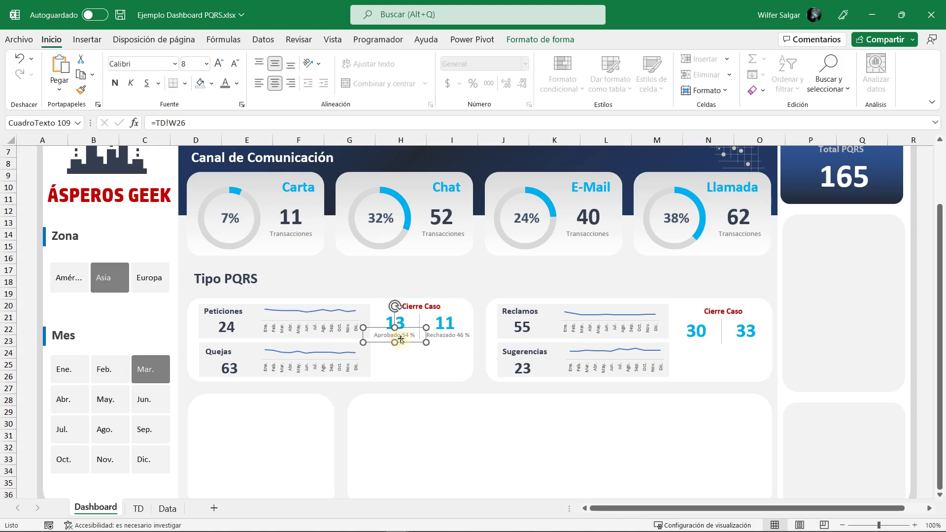
pyautogui.moveTo(403, 341); pyautogui.dragTo(757, 351)
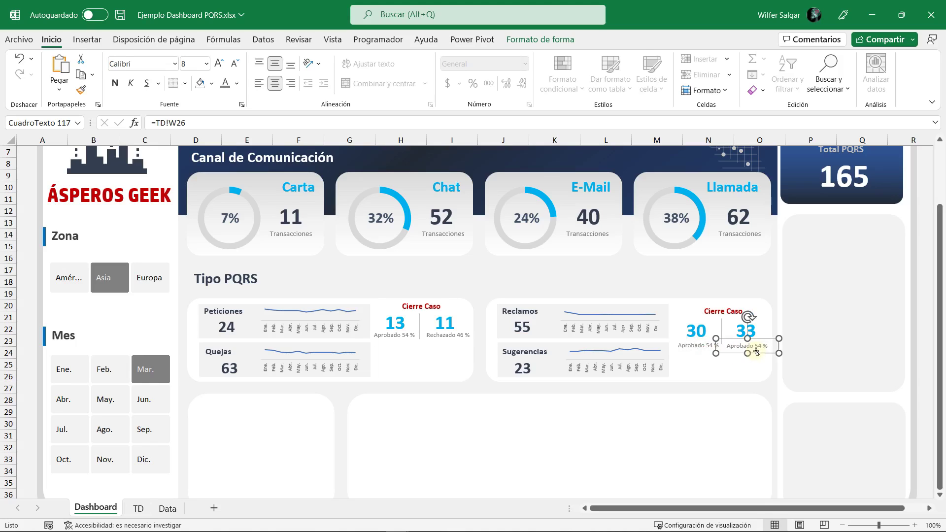
pyautogui.click(687, 349)
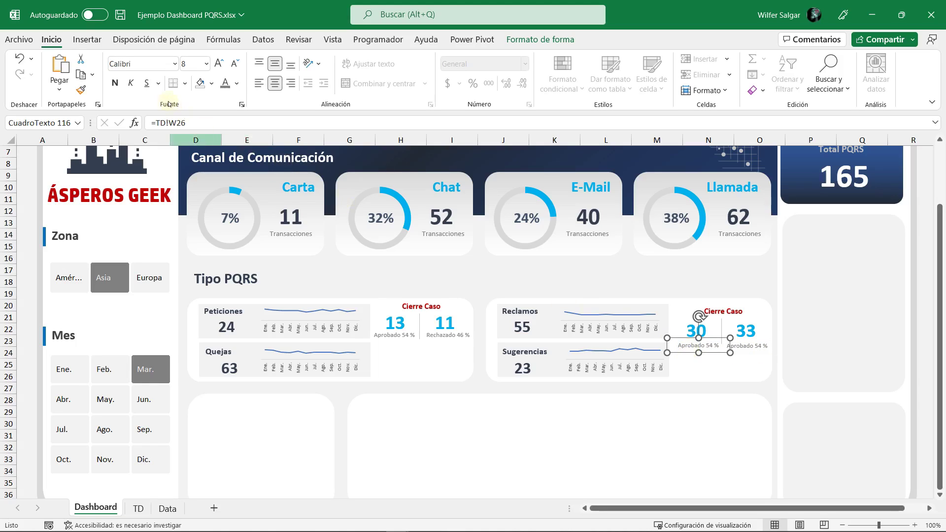
pyautogui.moveTo(186, 122); pyautogui.dragTo(14, 88)
pyautogui.write('=')
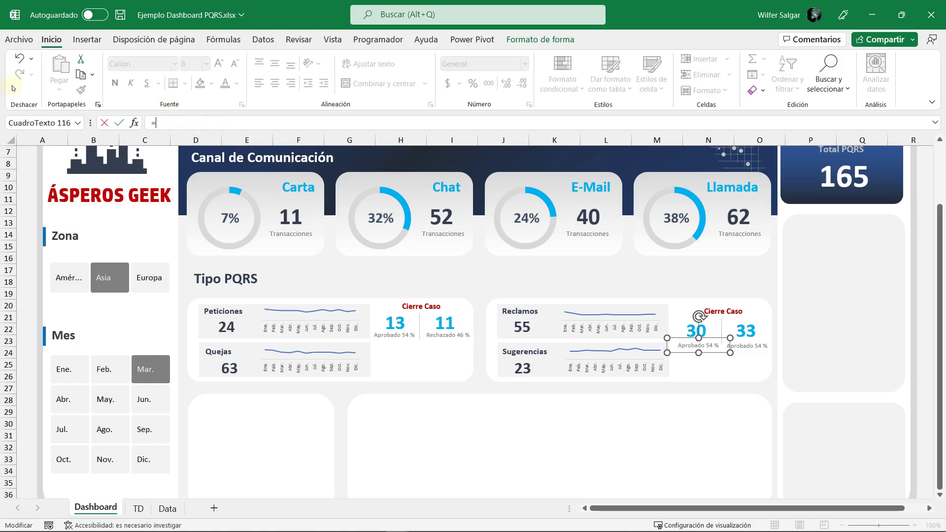
pyautogui.click(138, 508)
pyautogui.click(720, 374)
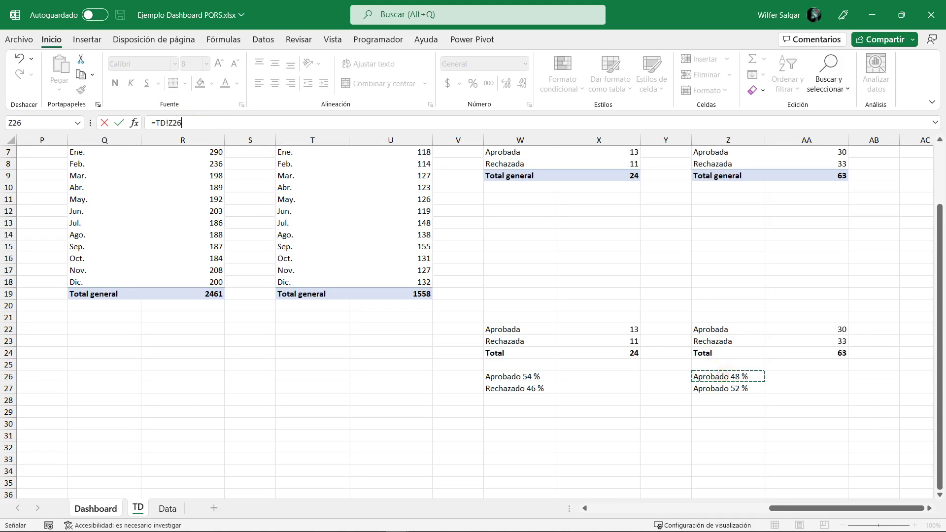
pyautogui.press('Return')
# Step: Link the label under 33 to =TD!Z27
pyautogui.click(748, 346)
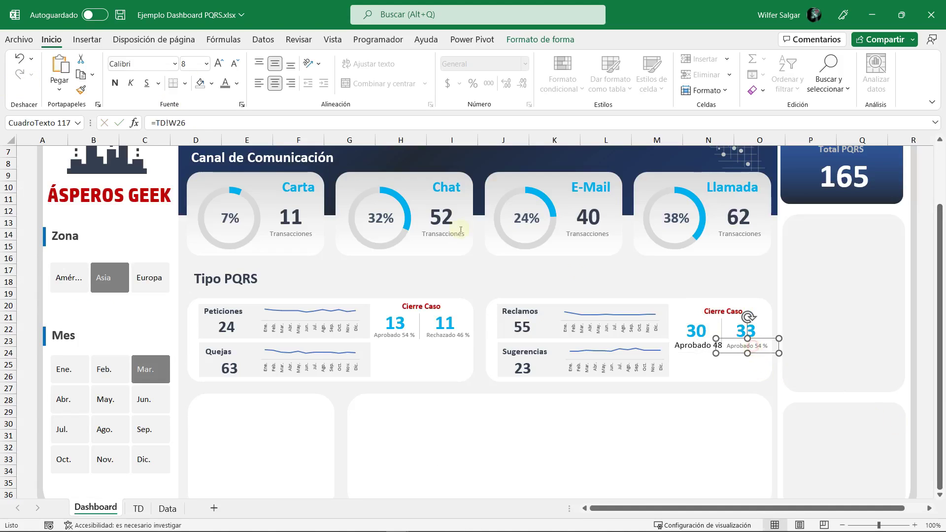
pyautogui.moveTo(186, 123); pyautogui.dragTo(152, 87)
pyautogui.write('=')
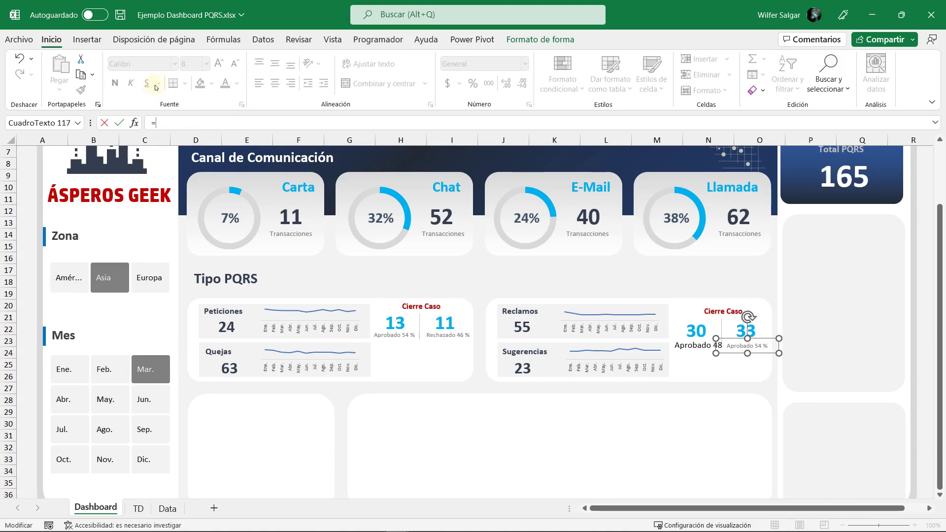
pyautogui.click(138, 508)
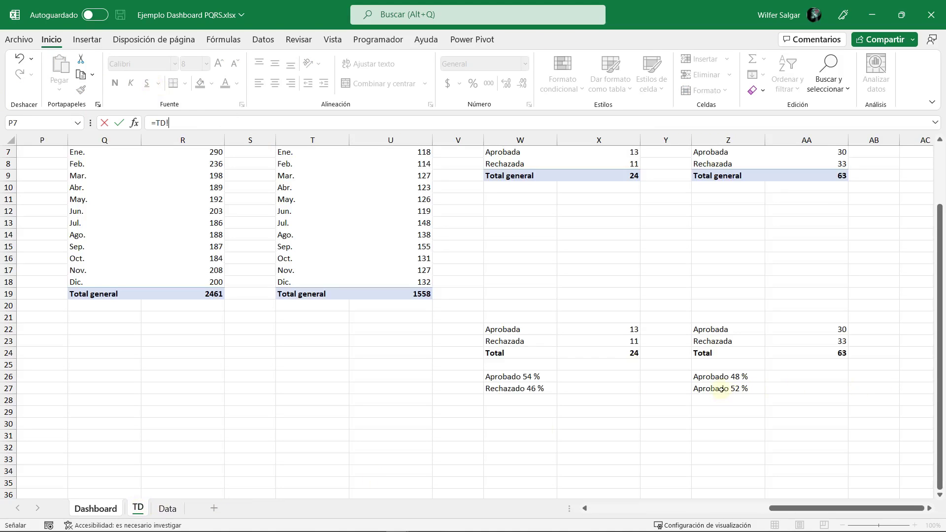
pyautogui.click(723, 389)
pyautogui.press('Return')
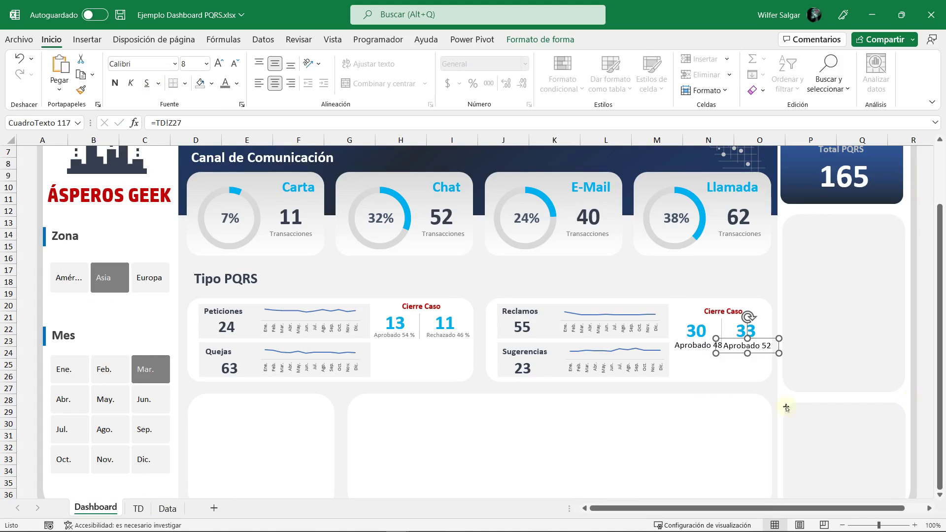
# Step: Change the TD!Z27 formula's label word from Aprobado to Rechazado
pyautogui.click(138, 508)
pyautogui.click(727, 374)
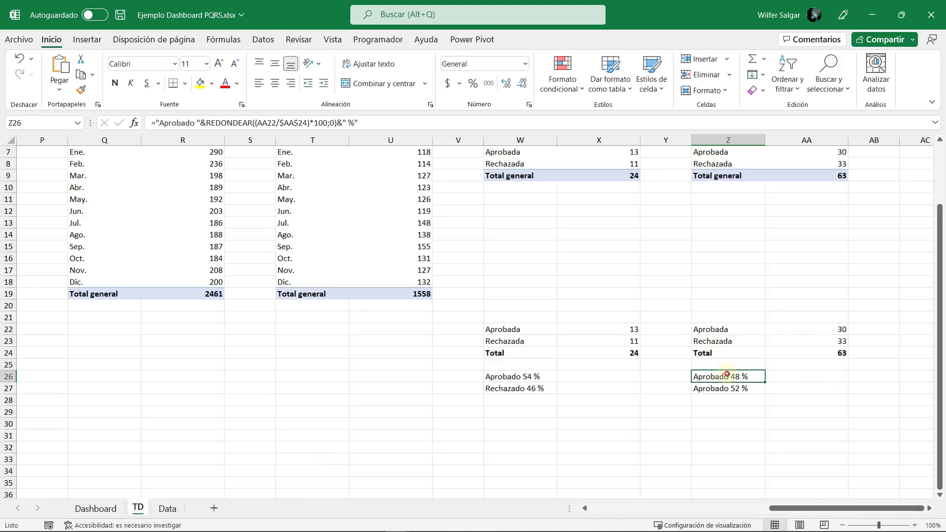
pyautogui.click(717, 389)
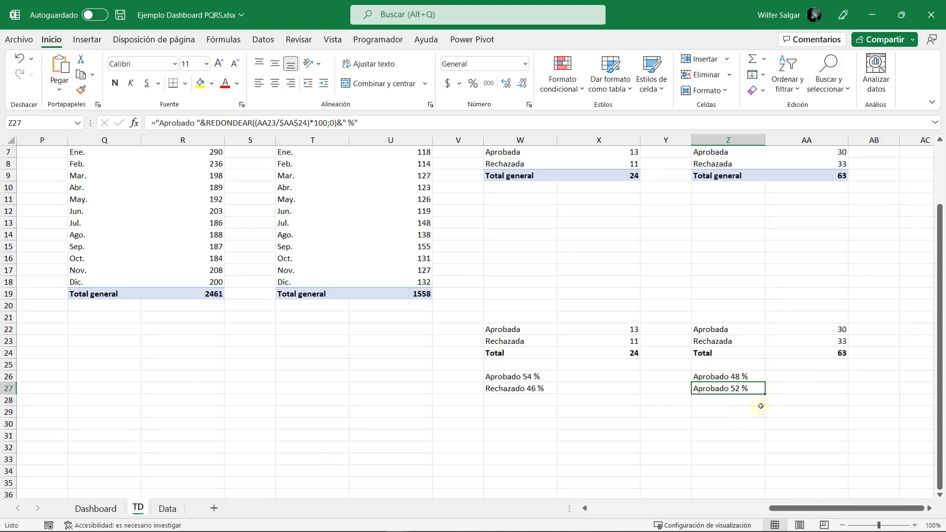
pyautogui.press('F2')
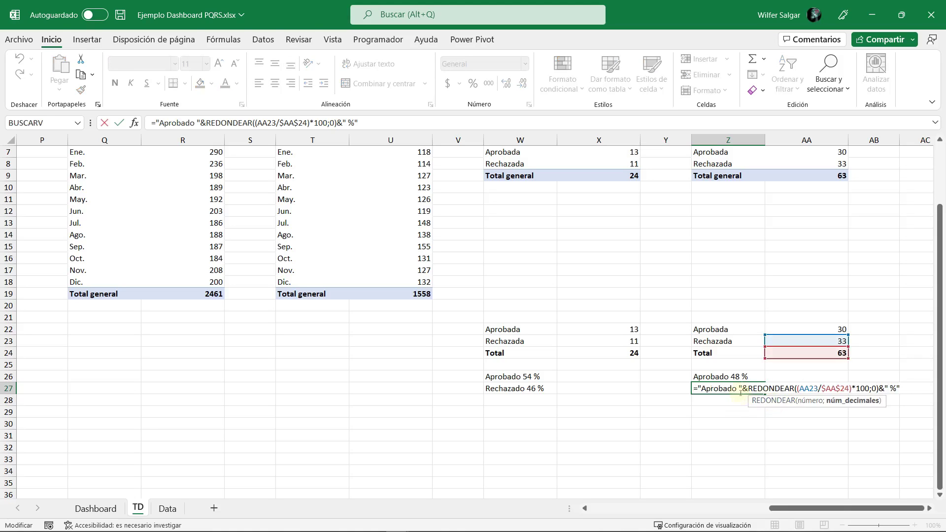
pyautogui.click(739, 389)
pyautogui.hotkey('ctrl', 'shift', 'Left')
pyautogui.write('Rec')
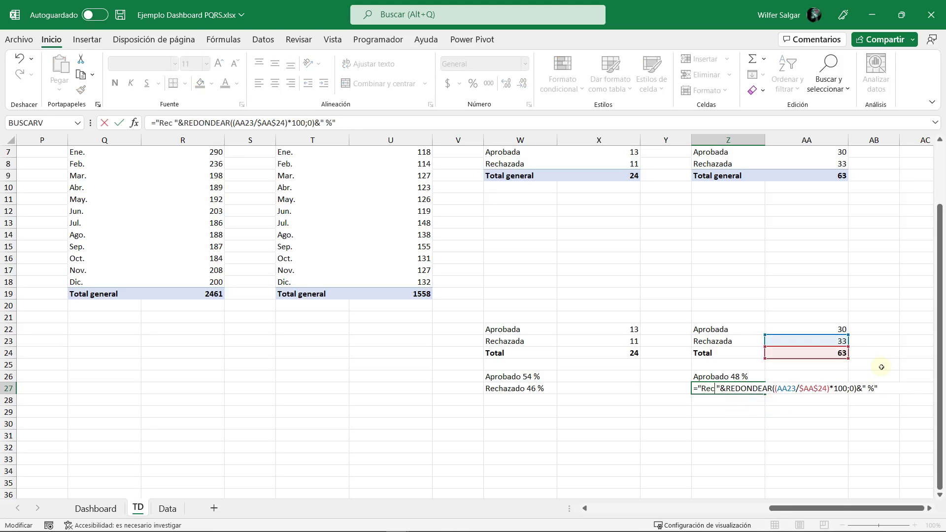
pyautogui.write('hazado')
pyautogui.press('Return')
pyautogui.press('Up')
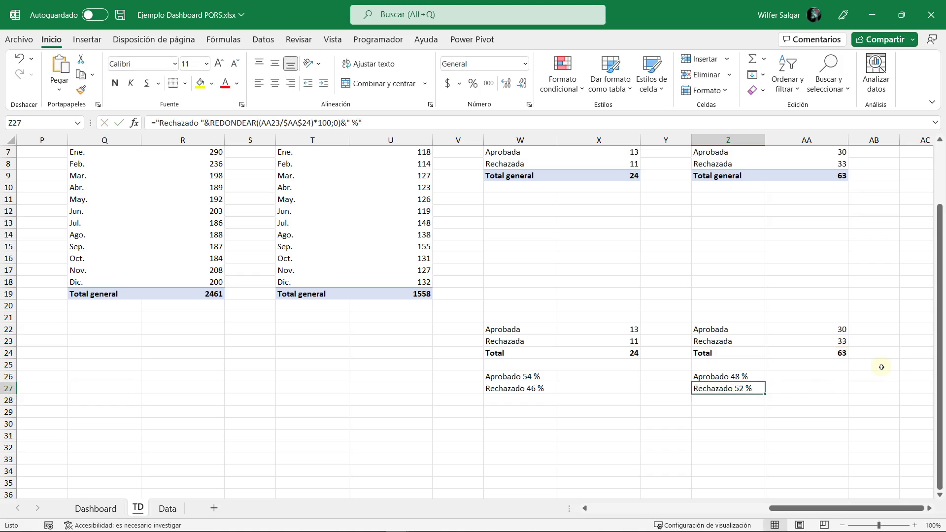
pyautogui.hotkey('ctrl', 'pageup')
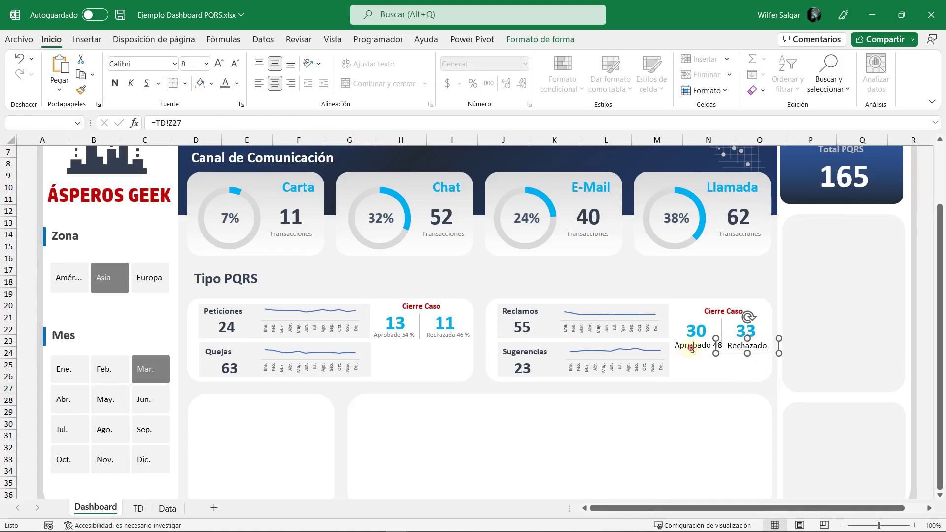
# Step: Apply the small grey label style to the Aprobado 48 % and Rechazado 52 % labels
pyautogui.click(685, 351)
pyautogui.click(399, 342)
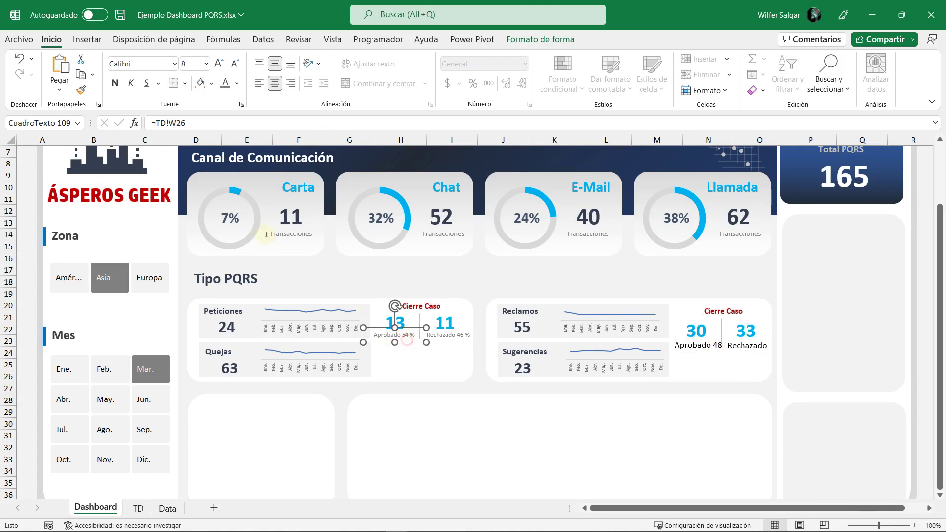
pyautogui.click(698, 346)
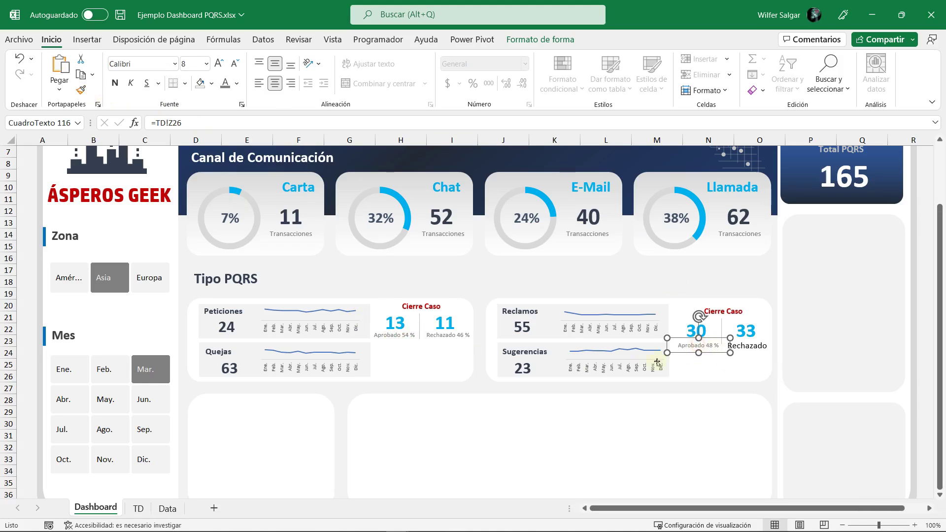
pyautogui.click(82, 90)
pyautogui.click(743, 347)
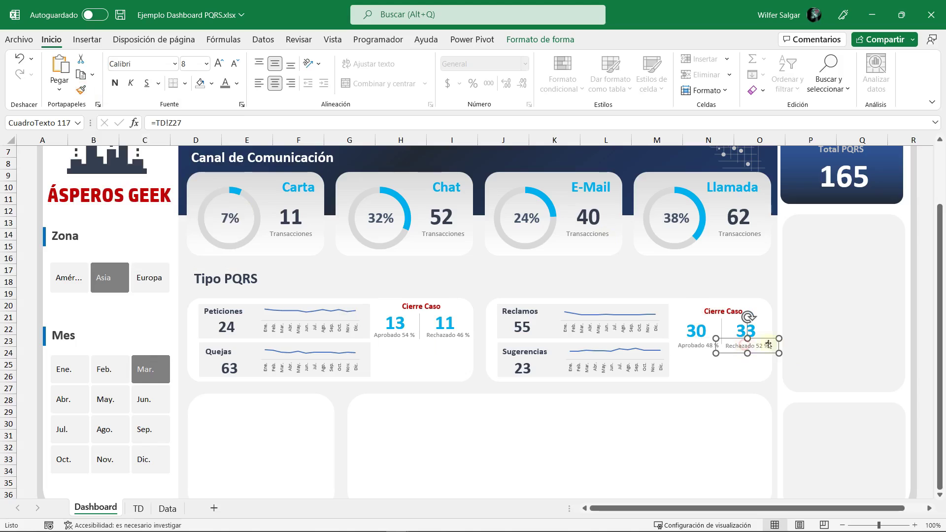
pyautogui.click(709, 369)
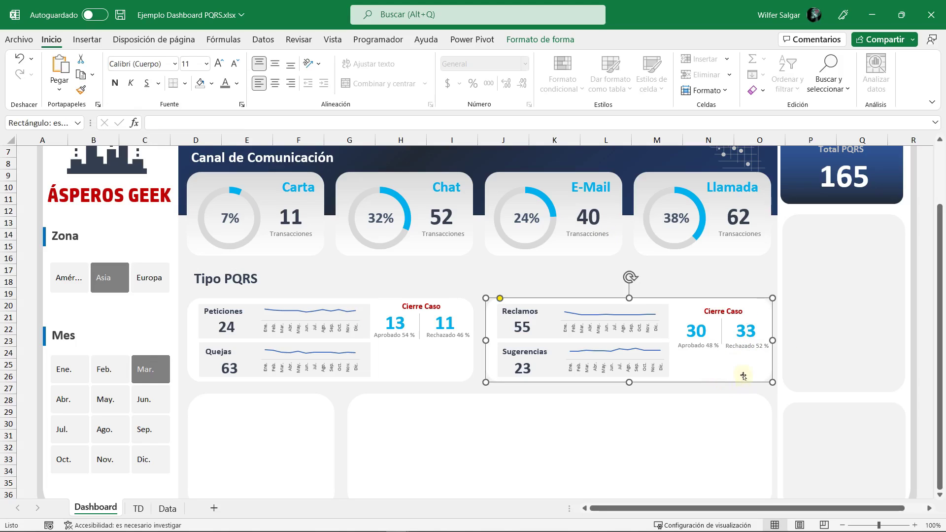
pyautogui.click(707, 340)
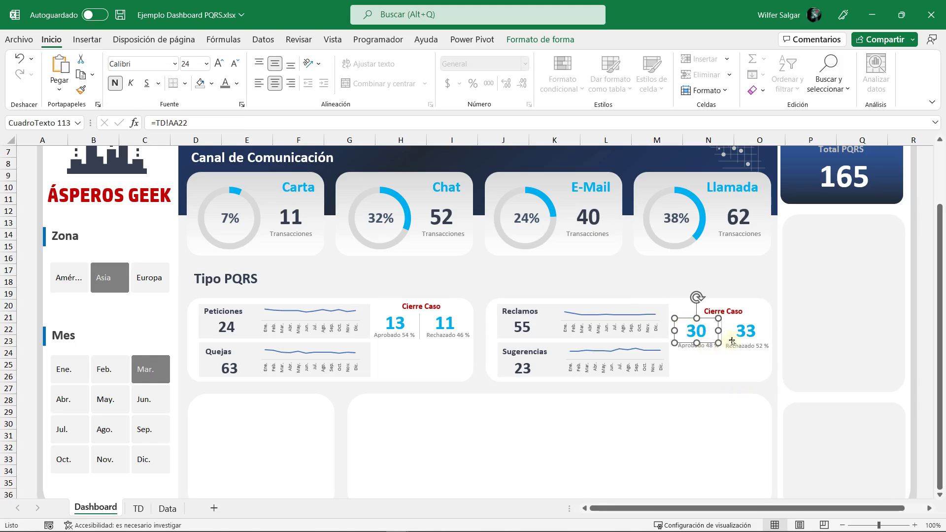
pyautogui.keyDown('shift'); pyautogui.click(748, 345); pyautogui.keyUp('shift')
pyautogui.keyDown('shift'); pyautogui.click(705, 351); pyautogui.keyUp('shift')
# Step: Select the Cierre Caso heading, 30/33 counts and percentage labels, and nudge them slightly up
pyautogui.keyDown('shift'); pyautogui.click(757, 349); pyautogui.keyUp('shift')
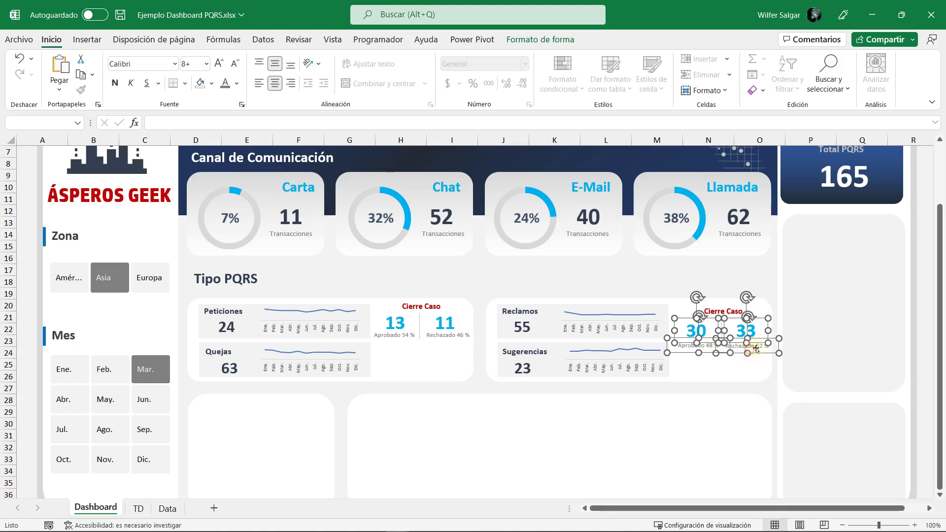
pyautogui.moveTo(760, 348); pyautogui.dragTo(760, 347)
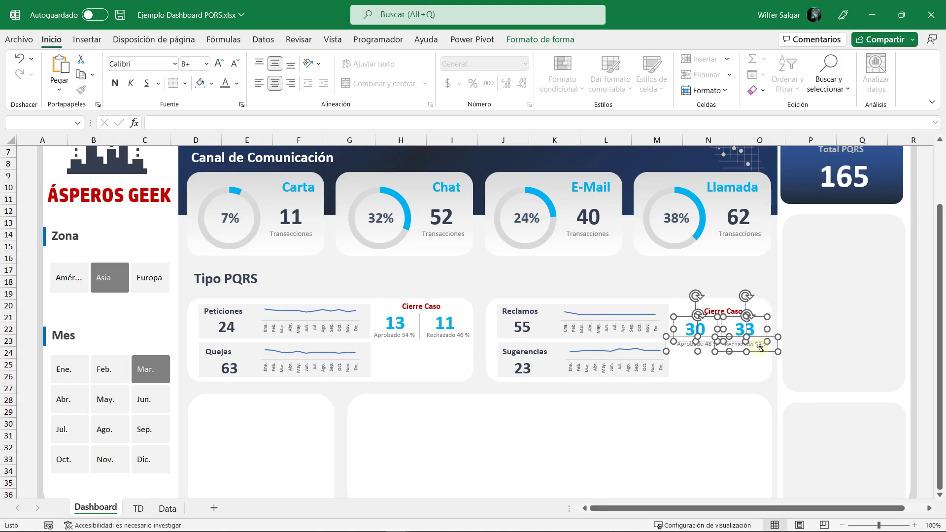
pyautogui.click(711, 363)
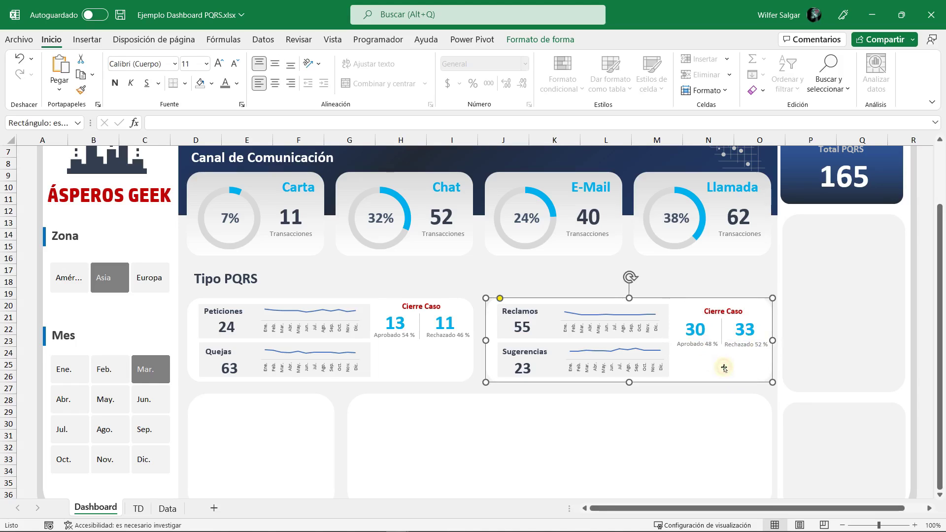
pyautogui.click(711, 309)
pyautogui.keyDown('shift'); pyautogui.click(696, 329); pyautogui.keyUp('shift')
pyautogui.keyDown('shift'); pyautogui.click(697, 345); pyautogui.keyUp('shift')
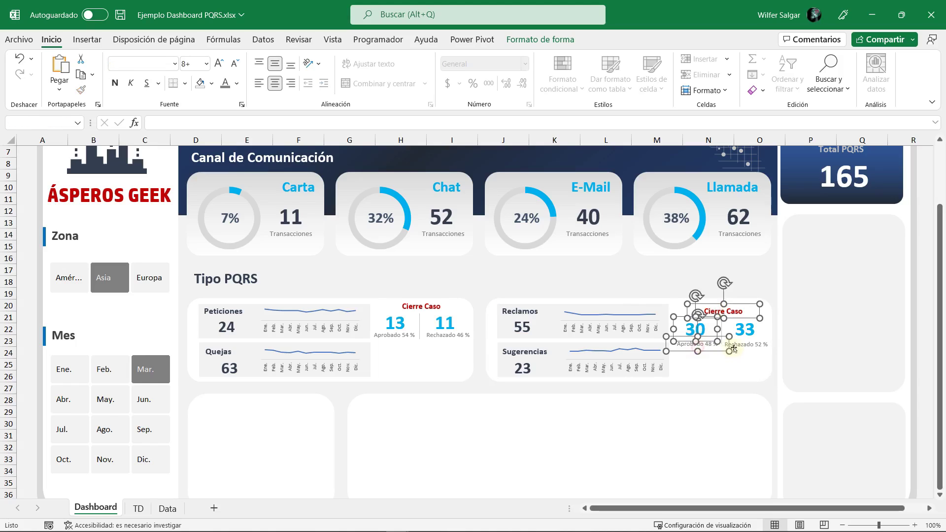
pyautogui.keyDown('shift'); pyautogui.click(734, 348); pyautogui.keyUp('shift')
pyautogui.keyDown('shift'); pyautogui.click(743, 331); pyautogui.keyUp('shift')
pyautogui.moveTo(743, 337); pyautogui.dragTo(743, 333)
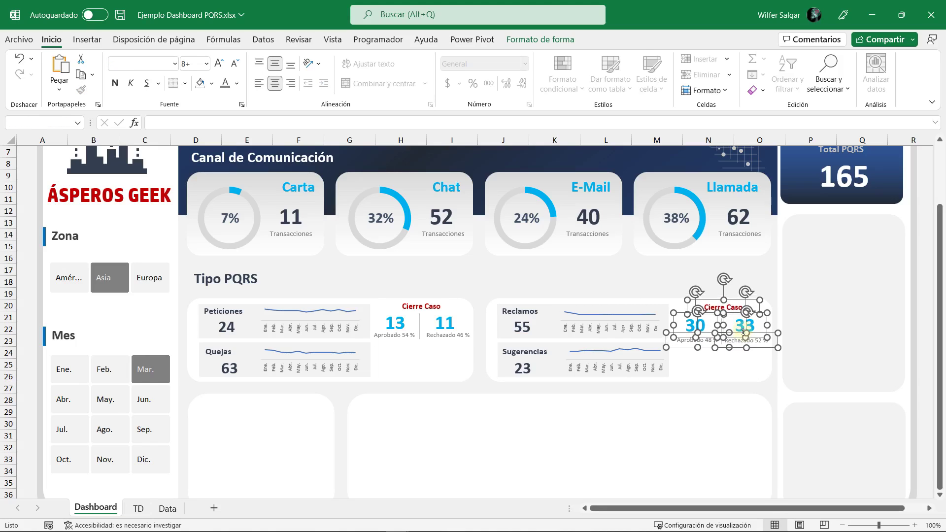
pyautogui.press('Up')
pyautogui.press('Up')
pyautogui.press('Up')
pyautogui.press('Up')
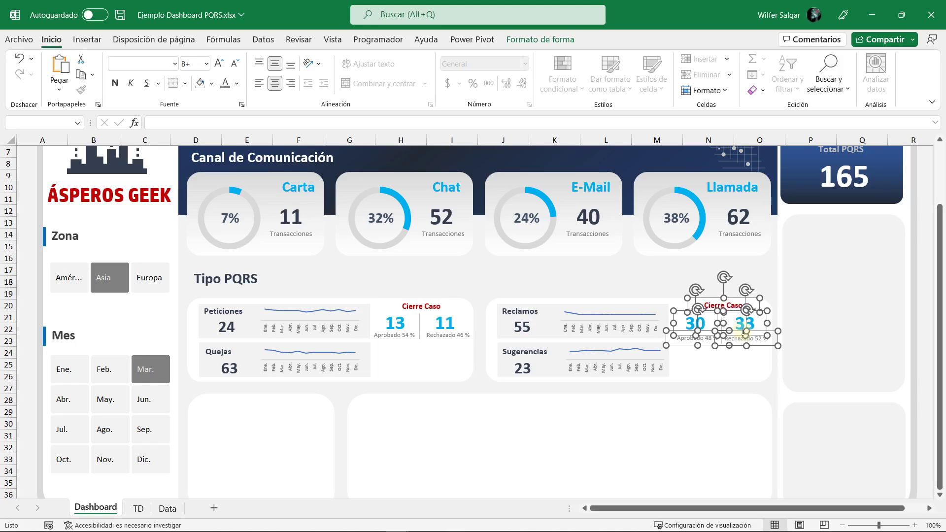
pyautogui.press('Up')
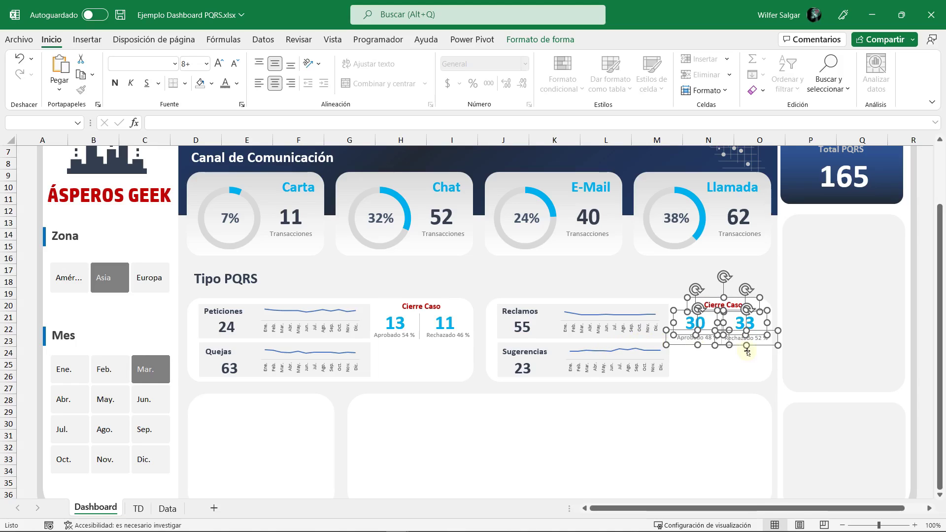
pyautogui.press('Up')
pyautogui.press('Up')
pyautogui.press('Up')
pyautogui.press('Up')
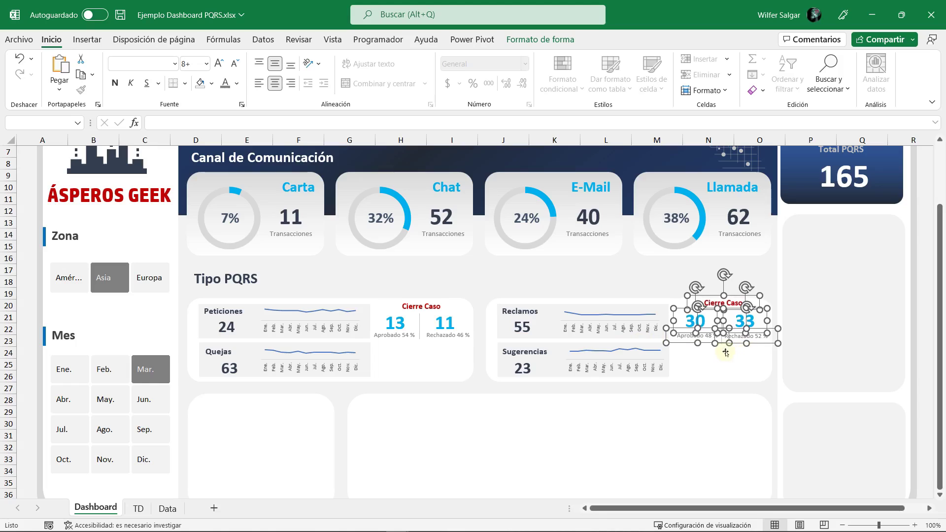
# Step: Check the Reclamos card's divider line and its Aprobado 48 % and Rechazado 52 % labels
pyautogui.click(721, 353)
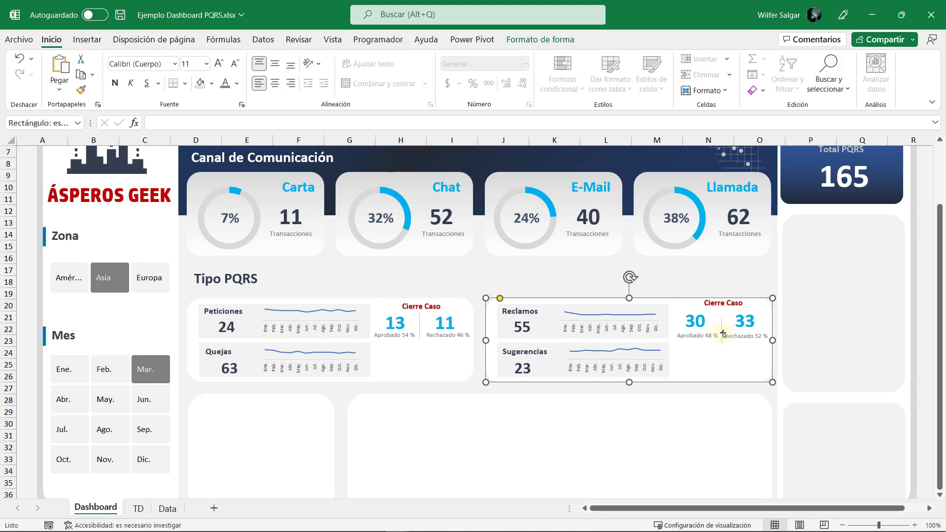
pyautogui.click(723, 333)
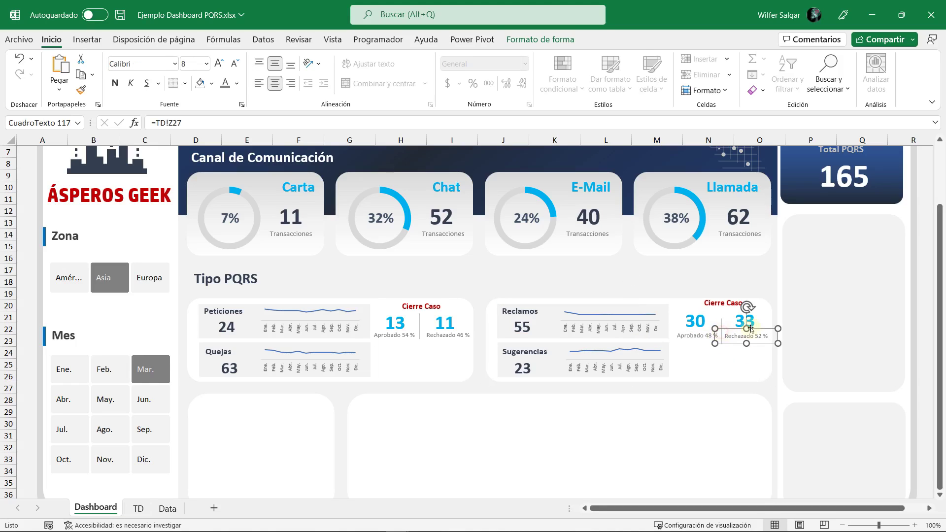
pyautogui.click(720, 321)
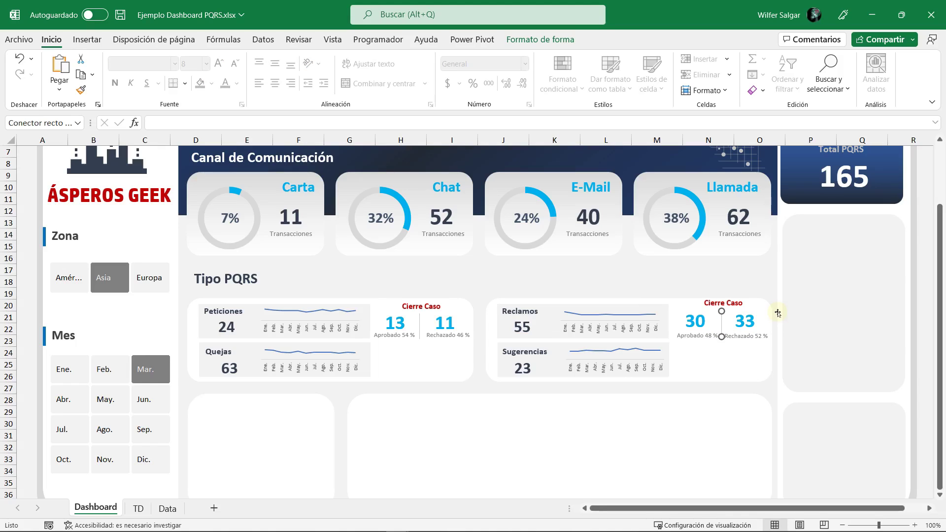
pyautogui.click(744, 367)
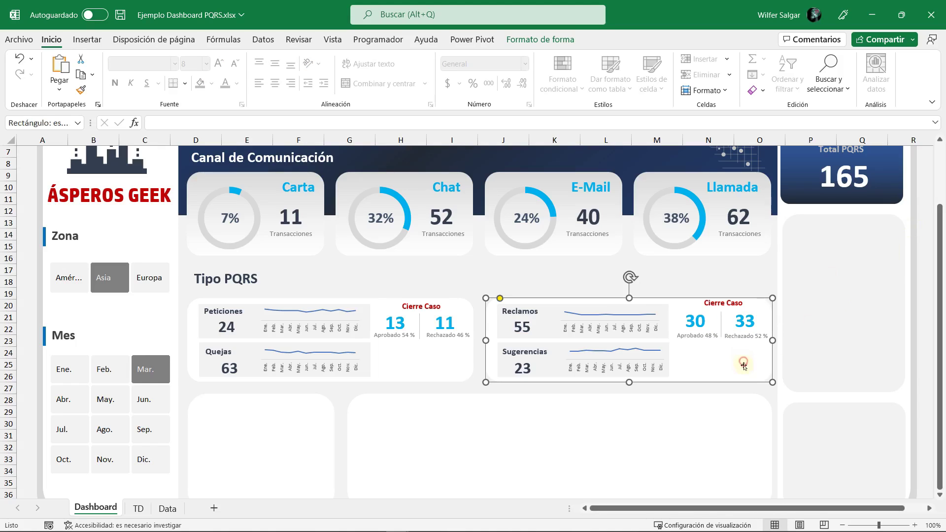
pyautogui.click(722, 324)
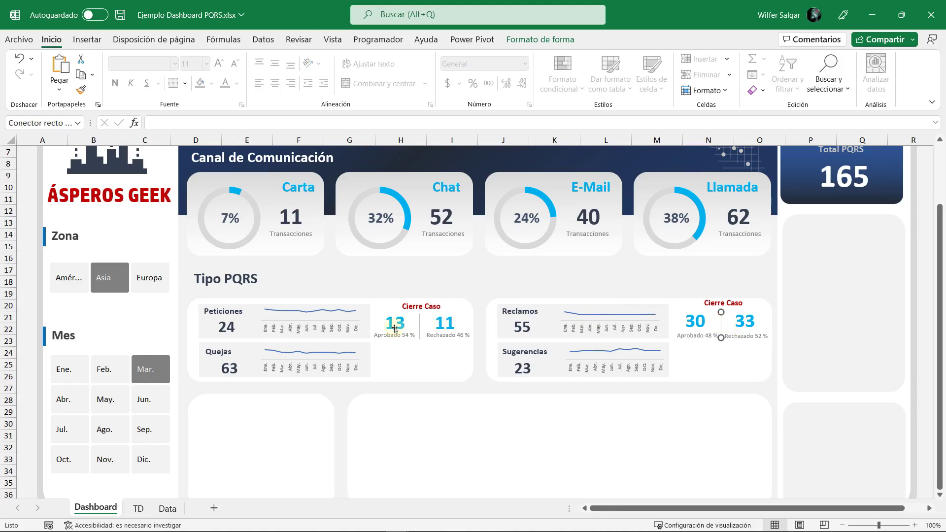
pyautogui.click(703, 373)
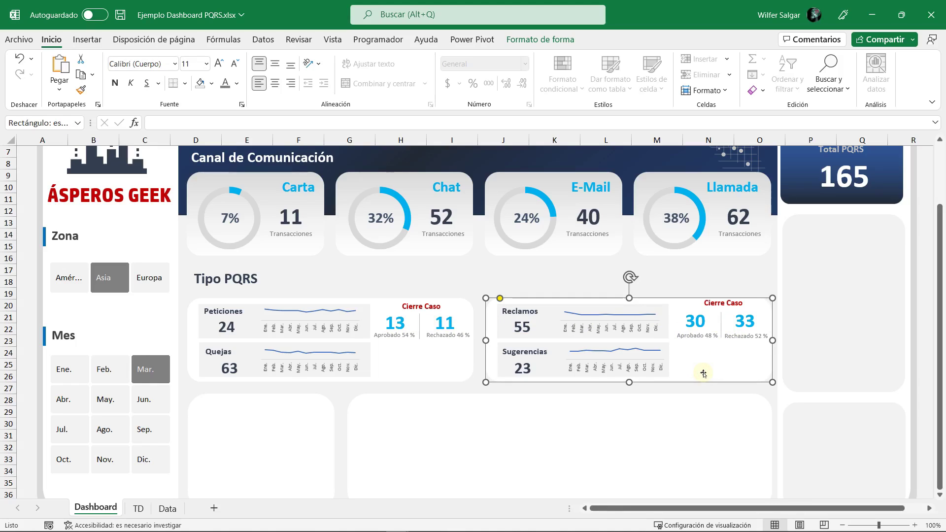
pyautogui.click(746, 340)
pyautogui.click(697, 337)
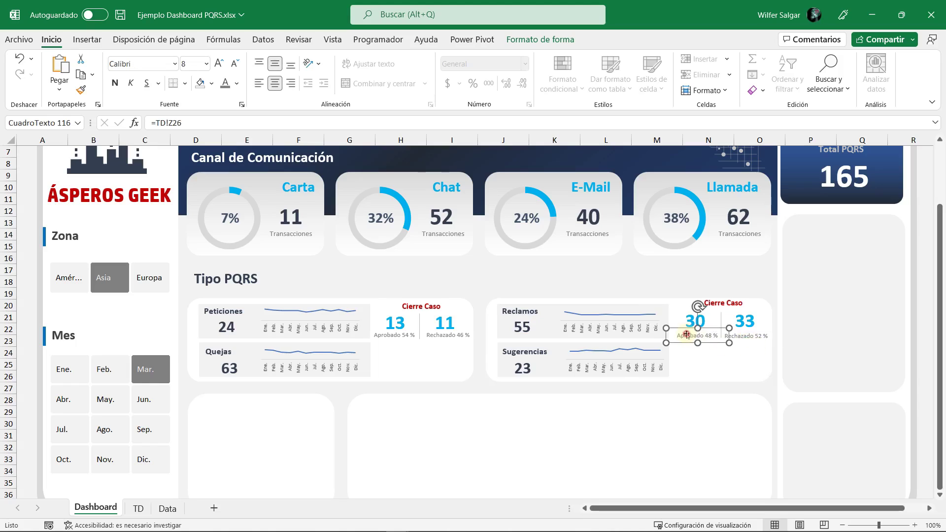
pyautogui.click(746, 338)
# Step: Give the Cierre Caso divider lines in both cards the same 1,2 cm height
pyautogui.click(746, 360)
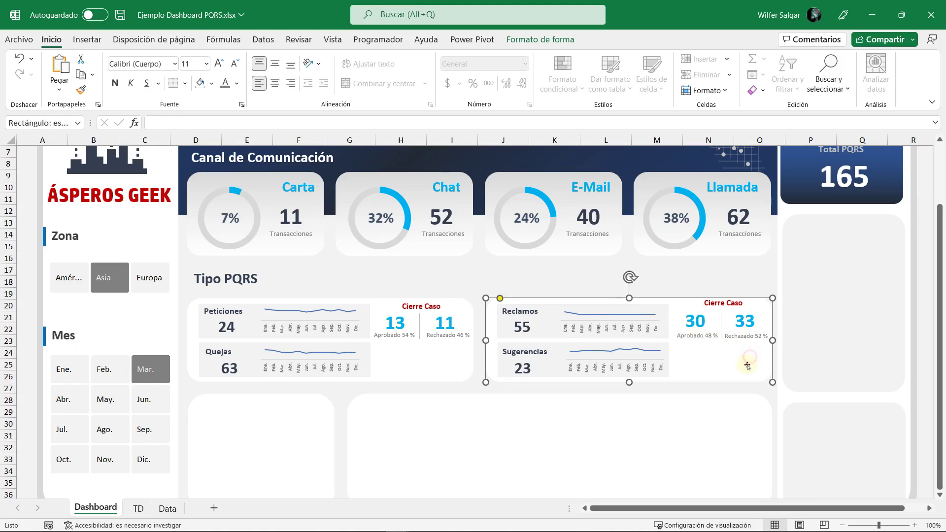
pyautogui.click(722, 323)
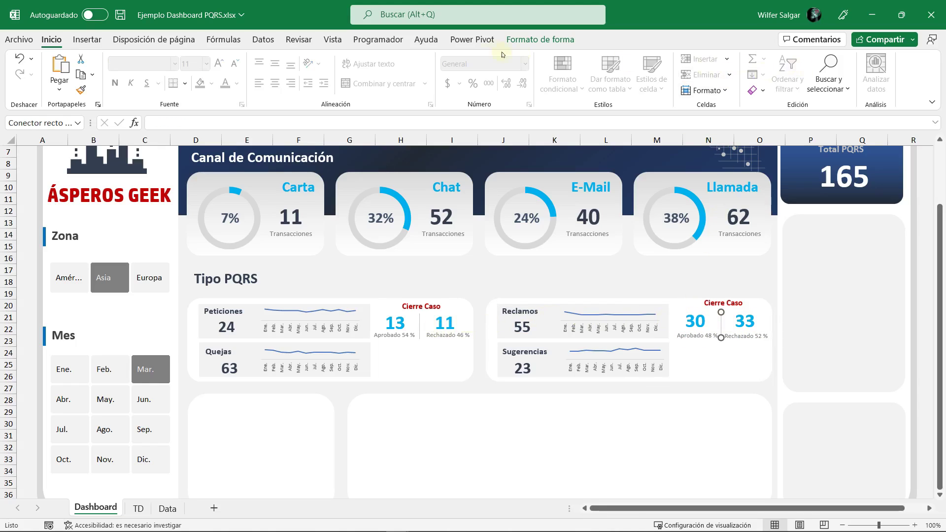
pyautogui.click(540, 40)
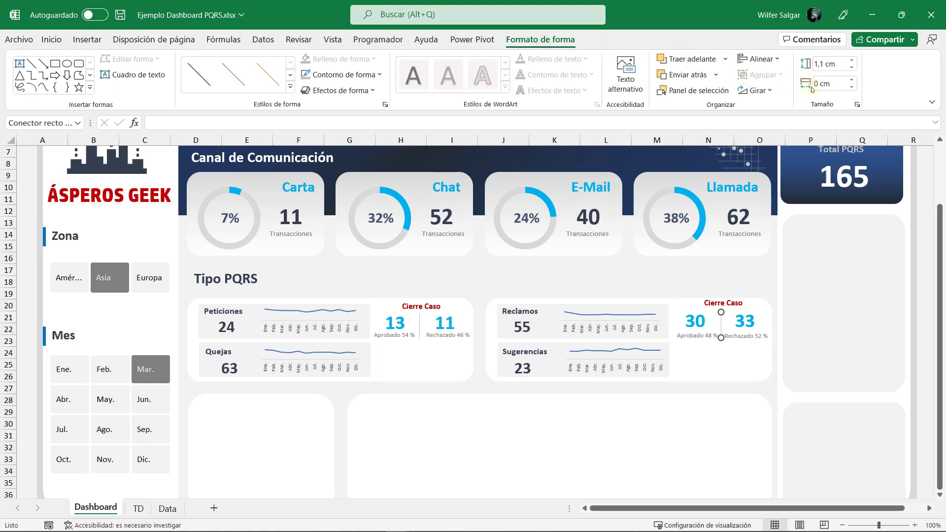
pyautogui.keyDown('ctrl'); pyautogui.click(420, 324); pyautogui.keyUp('ctrl')
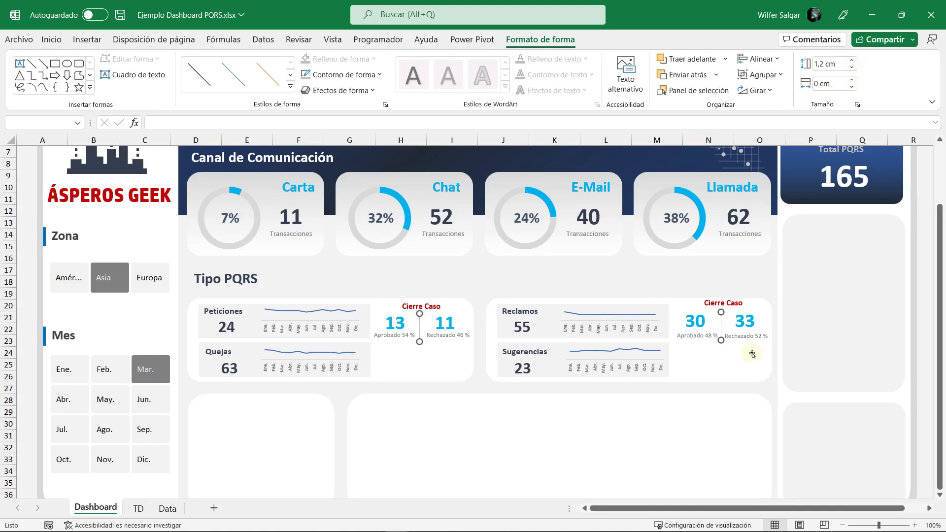
pyautogui.click(740, 372)
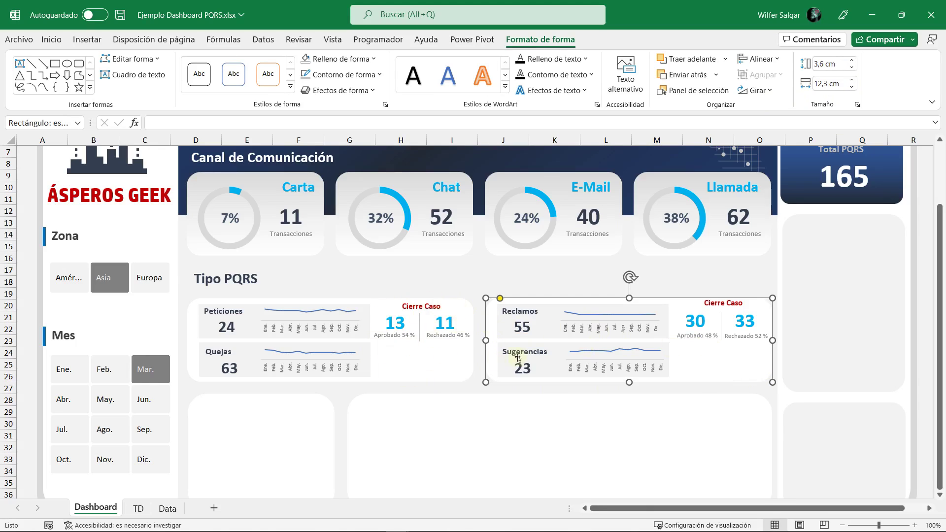
# Step: Move the 30 and 33 counts with their 48 %/52 % labels beneath 13 and 11 beside Quejas
pyautogui.click(695, 321)
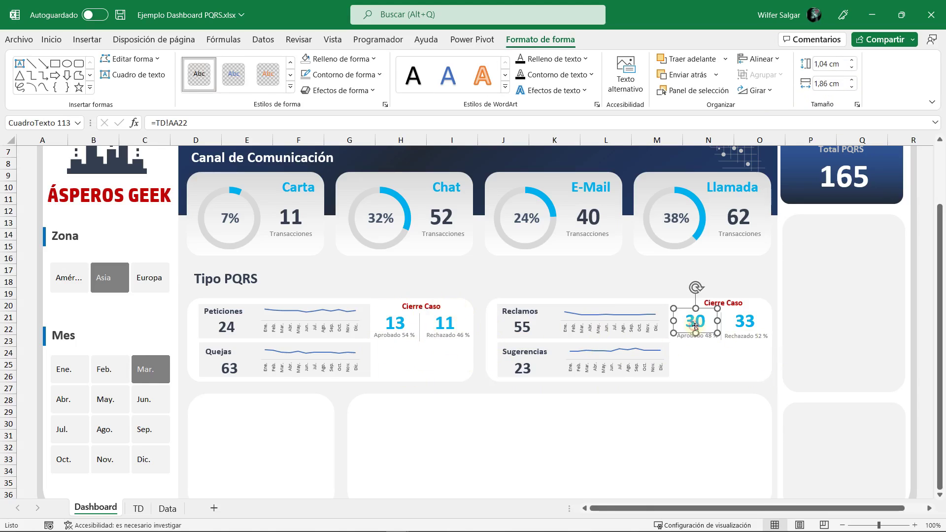
pyautogui.keyDown('shift'); pyautogui.click(697, 337); pyautogui.keyUp('shift')
pyautogui.keyDown('shift'); pyautogui.click(750, 323); pyautogui.keyUp('shift')
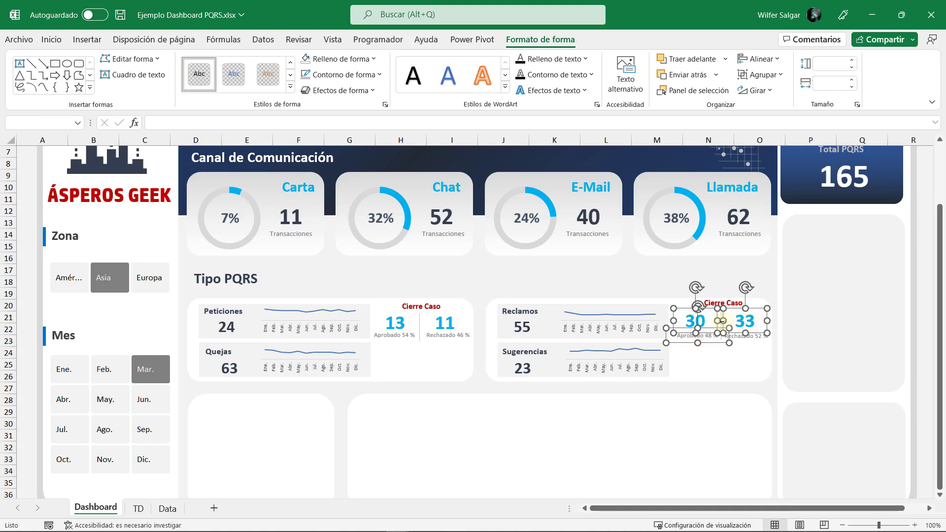
pyautogui.keyDown('shift'); pyautogui.click(722, 320); pyautogui.keyUp('shift')
pyautogui.keyDown('shift'); pyautogui.click(747, 337); pyautogui.keyUp('shift')
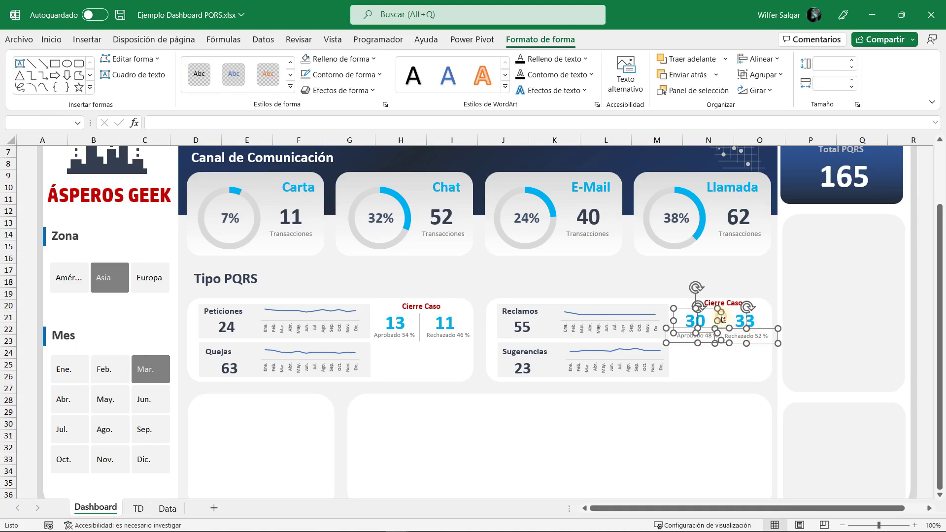
pyautogui.keyDown('shift'); pyautogui.click(745, 322); pyautogui.keyUp('shift')
pyautogui.moveTo(760, 344); pyautogui.dragTo(458, 380)
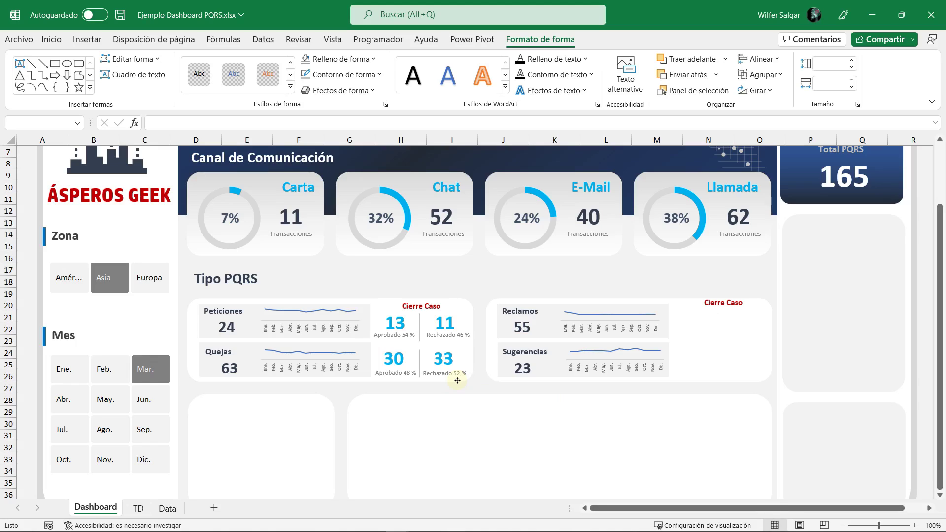
pyautogui.click(457, 381)
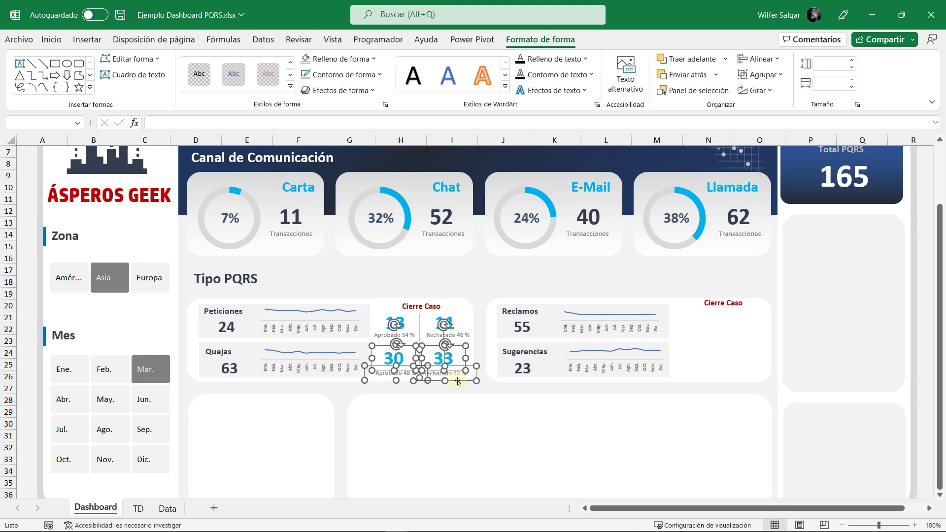
pyautogui.click(500, 387)
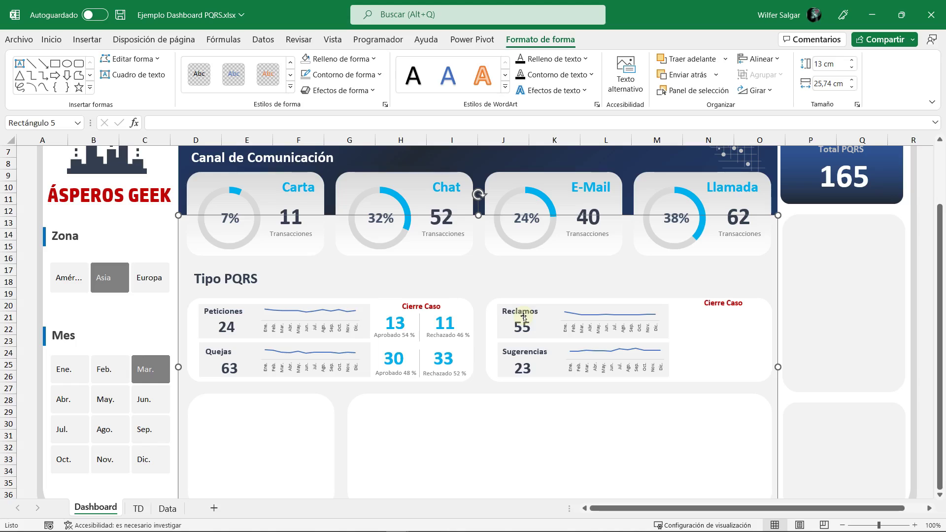
# Step: Copy the Quejas pivot table to the right, title it 'Tabla Reclamo - Tipo Solución', filter to Reclamo
pyautogui.click(138, 508)
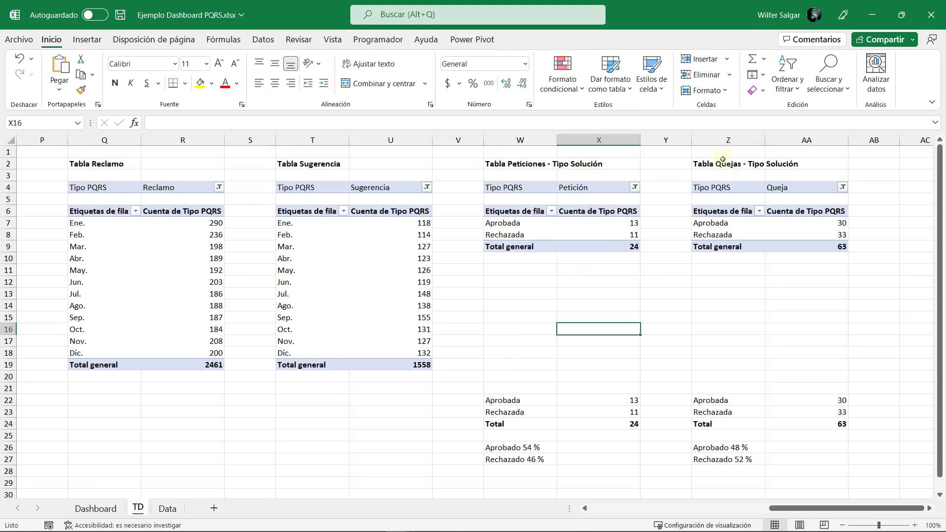
pyautogui.moveTo(569, 163); pyautogui.dragTo(720, 246)
pyautogui.hotkey('ctrl', 'c')
pyautogui.click(852, 164)
pyautogui.hotkey('ctrl', 'v')
pyautogui.press('Left')
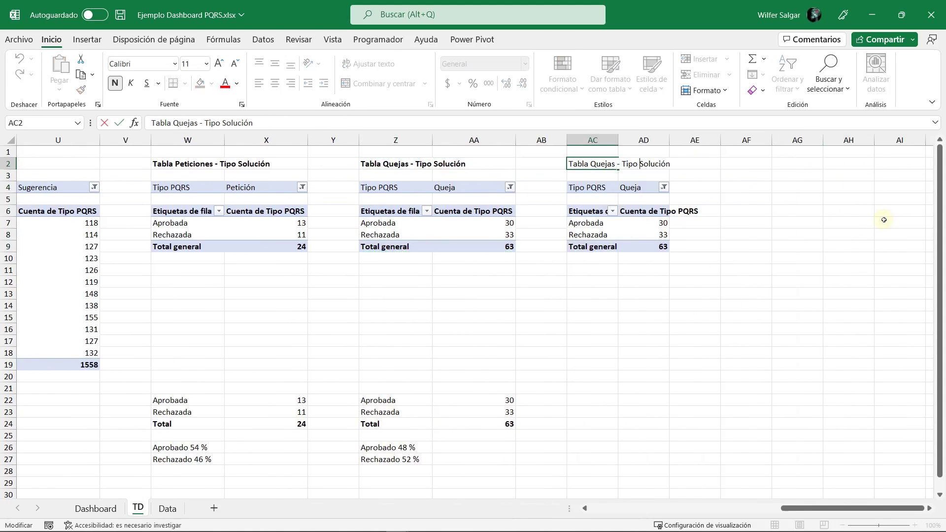
pyautogui.press('F2')
pyautogui.write('Reclamo')
pyautogui.press('Return')
pyautogui.press('Return')
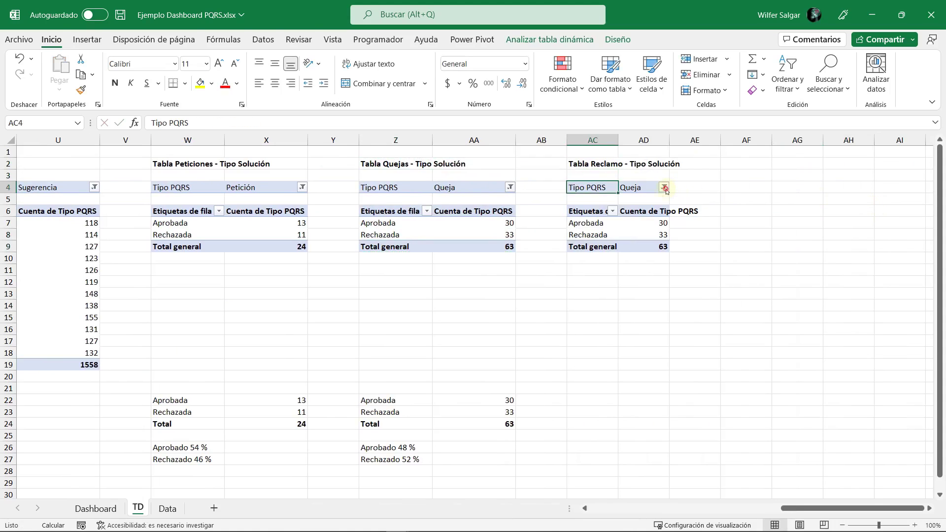
pyautogui.click(664, 187)
pyautogui.click(586, 243)
pyautogui.click(603, 347)
# Step: Name the Quejas pivot table TD_Queja_Solucion and rename the copy with Reclamo instead of Queja
pyautogui.click(31, 82)
pyautogui.click(529, 208)
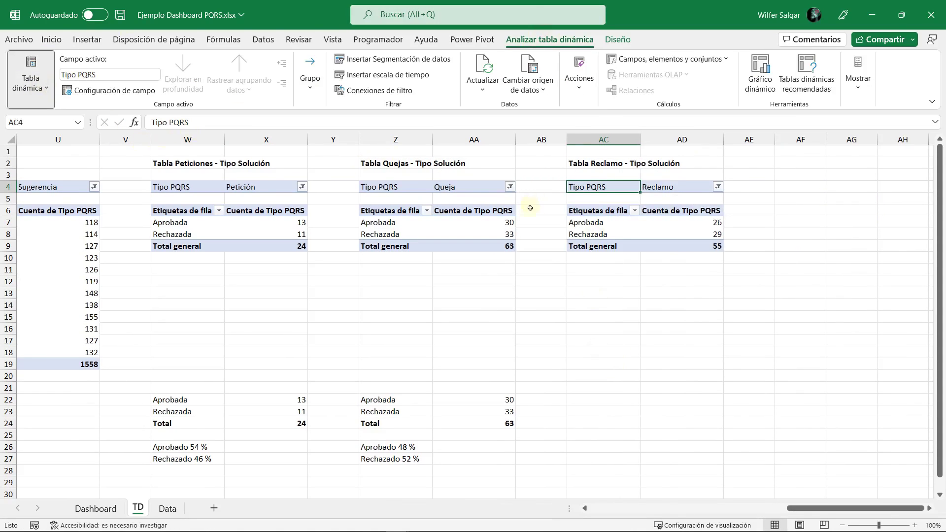
pyautogui.click(473, 210)
pyautogui.click(30, 81)
pyautogui.write('TD')
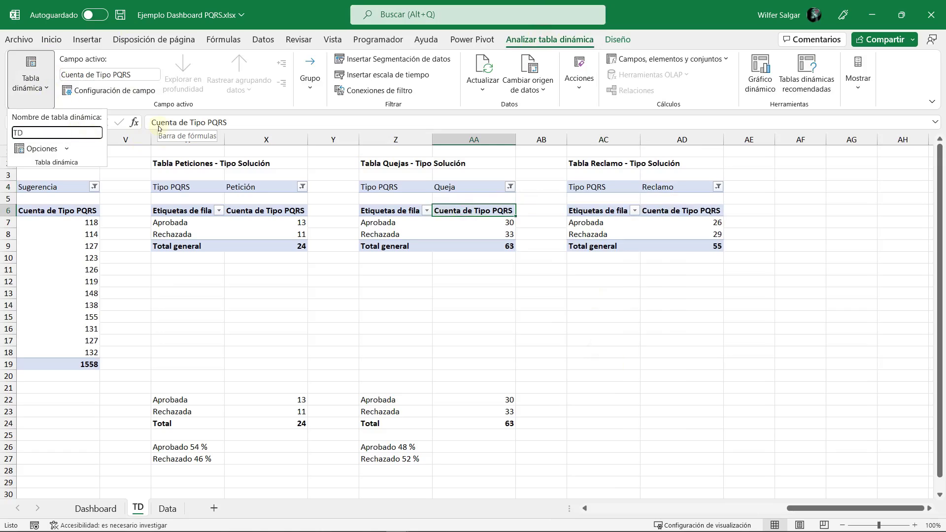
pyautogui.write('_Queja_Solucion')
pyautogui.press('Return')
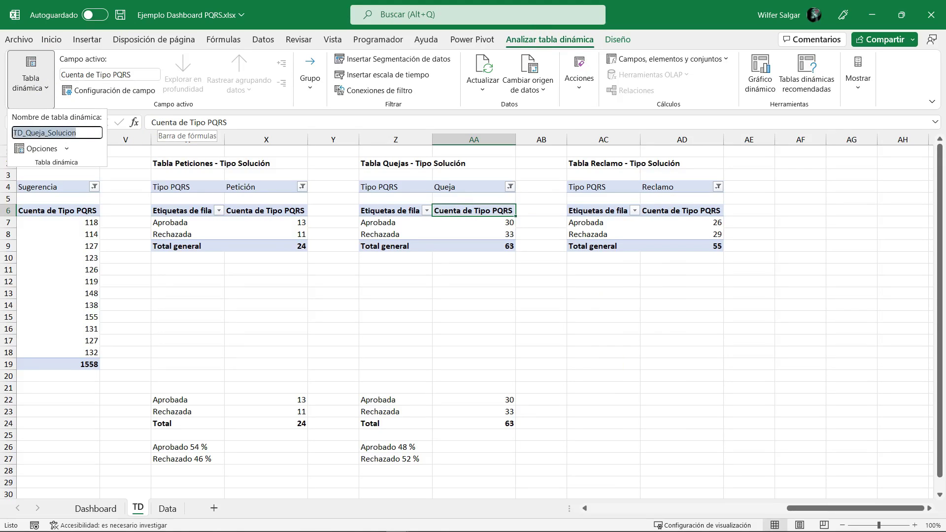
pyautogui.press('Right')
pyautogui.press('Right')
pyautogui.press('Left')
pyautogui.press('Left')
pyautogui.press('Left')
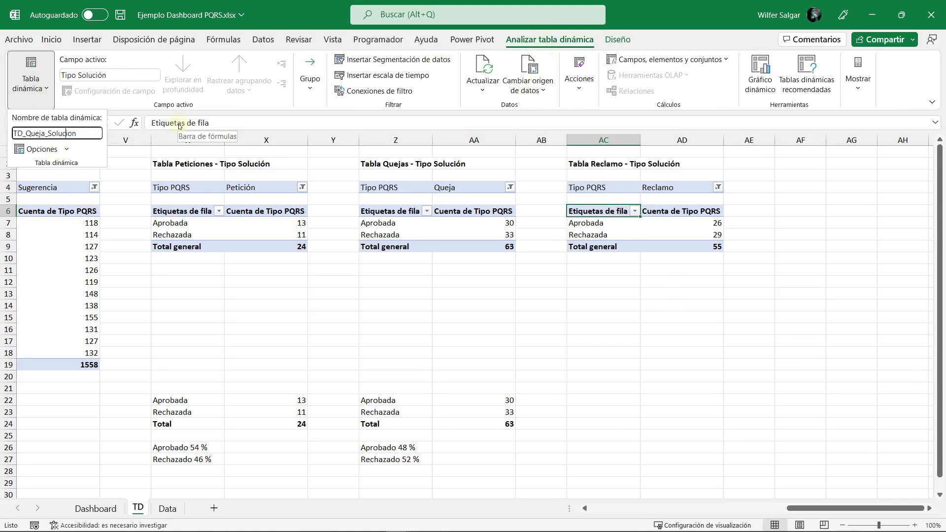
pyautogui.hotkey('shift', 'Left')
pyautogui.hotkey('shift', 'Left')
pyautogui.hotkey('shift', 'Left')
pyautogui.write('Reclamo')
pyautogui.press('Return')
# Step: Paste the summary block at AC22 and point its BUSCARV lookups at $AC$7:$AD$14
pyautogui.moveTo(384, 400); pyautogui.dragTo(500, 456)
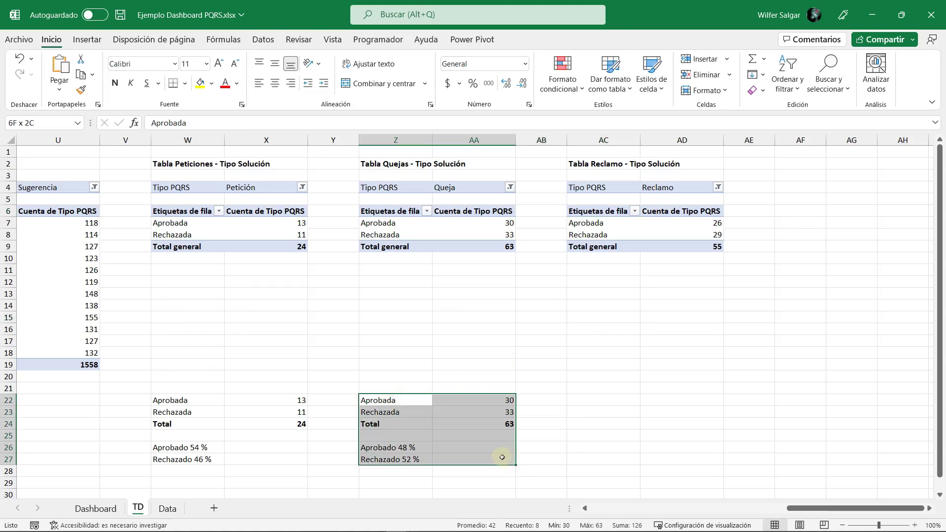
pyautogui.hotkey('ctrl', 'c')
pyautogui.click(603, 401)
pyautogui.hotkey('ctrl', 'v')
pyautogui.click(683, 400)
pyautogui.press('F2')
pyautogui.moveTo(516, 295); pyautogui.dragTo(656, 294)
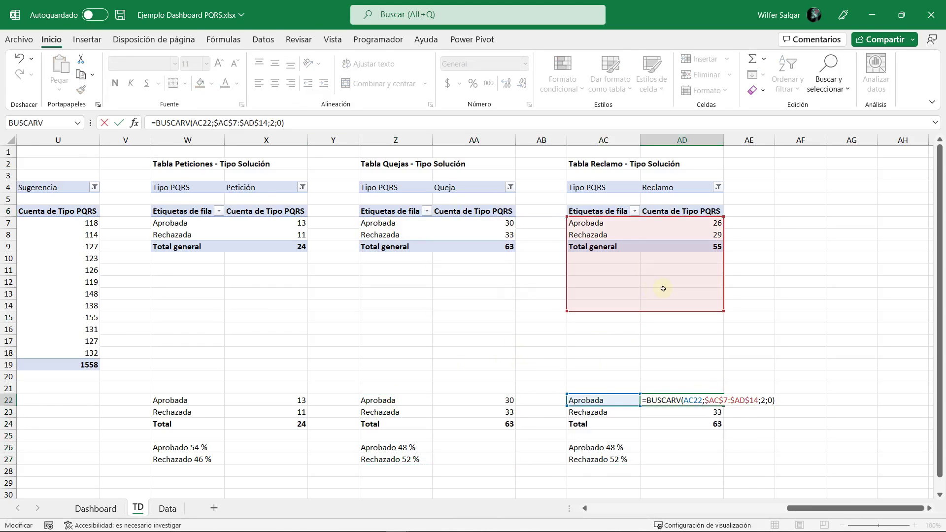
pyautogui.hotkey('ctrl', 'Return')
pyautogui.hotkey('ctrl', 'c')
pyautogui.press('Down')
pyautogui.hotkey('ctrl', 'v')
pyautogui.press('Down')
pyautogui.press('Down')
pyautogui.press('Escape')
# Step: Divide the AC26/AC27 percentages by $AD$24 and relabel AC27 Rechazado, giving 47 % and 53 %
pyautogui.click(603, 448)
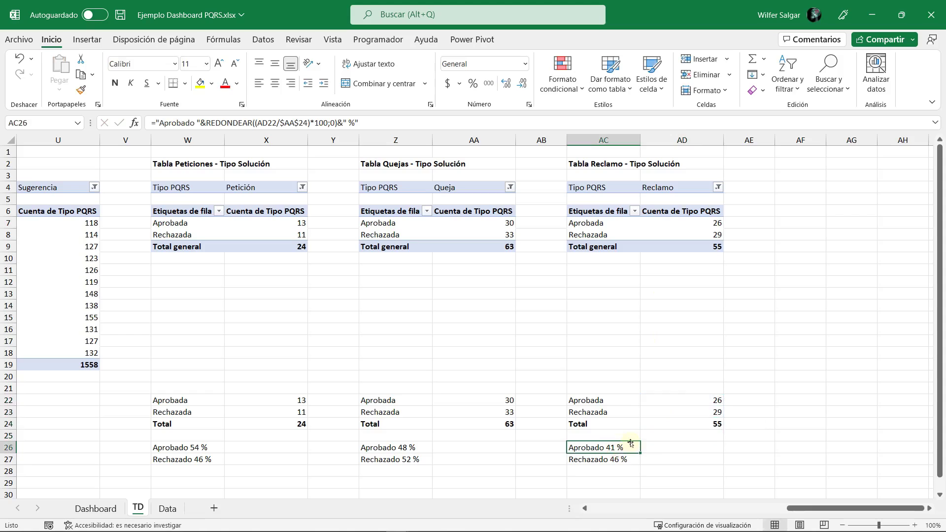
pyautogui.press('F2')
pyautogui.moveTo(490, 427); pyautogui.dragTo(698, 425)
pyautogui.hotkey('ctrl', 'Return')
pyautogui.hotkey('ctrl', 'c')
pyautogui.press('Down')
pyautogui.hotkey('ctrl', 'v')
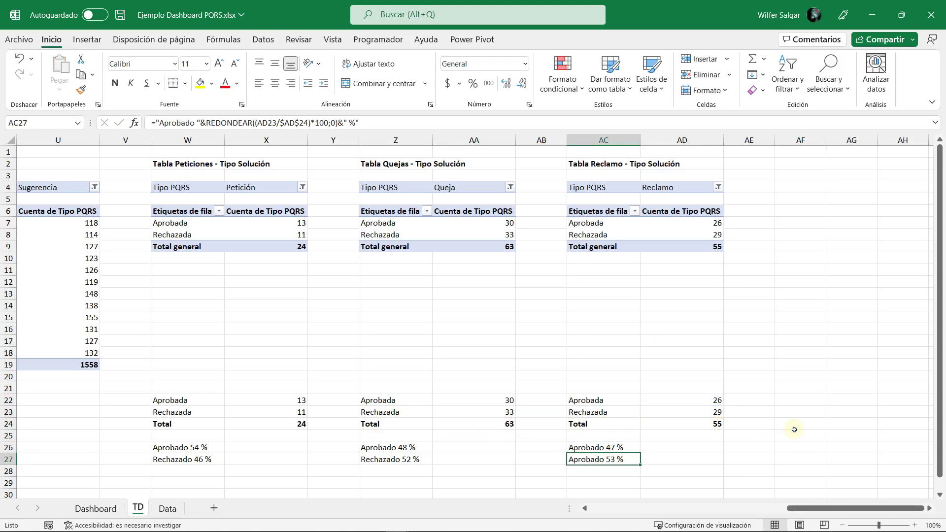
pyautogui.press('F2')
pyautogui.doubleClick(594, 460)
pyautogui.write('Rechazado')
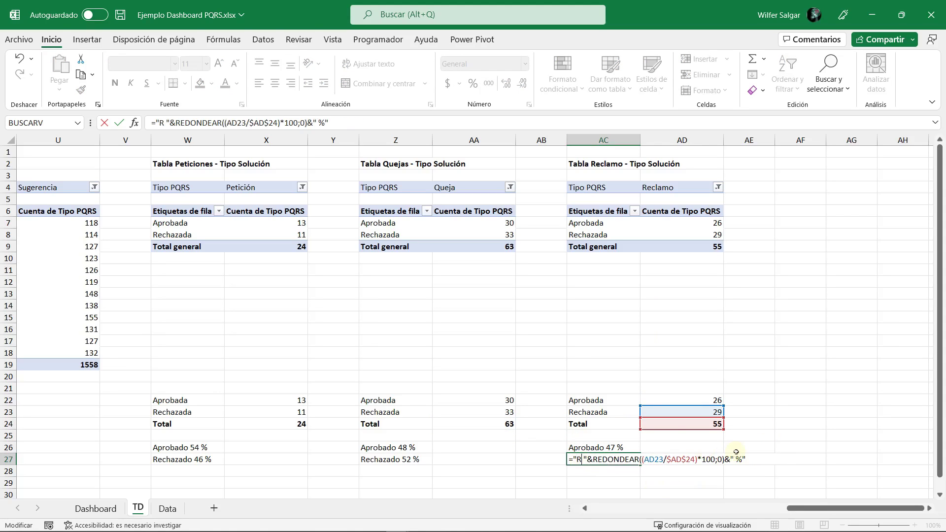
pyautogui.hotkey('ctrl', 'Return')
pyautogui.press('Up')
pyautogui.hotkey('ctrl', 'pageup')
pyautogui.click(394, 323)
# Step: Place a copy of the 13/11 number boxes beside Reclamos
pyautogui.keyDown('ctrl'); pyautogui.click(445, 323); pyautogui.keyUp('ctrl')
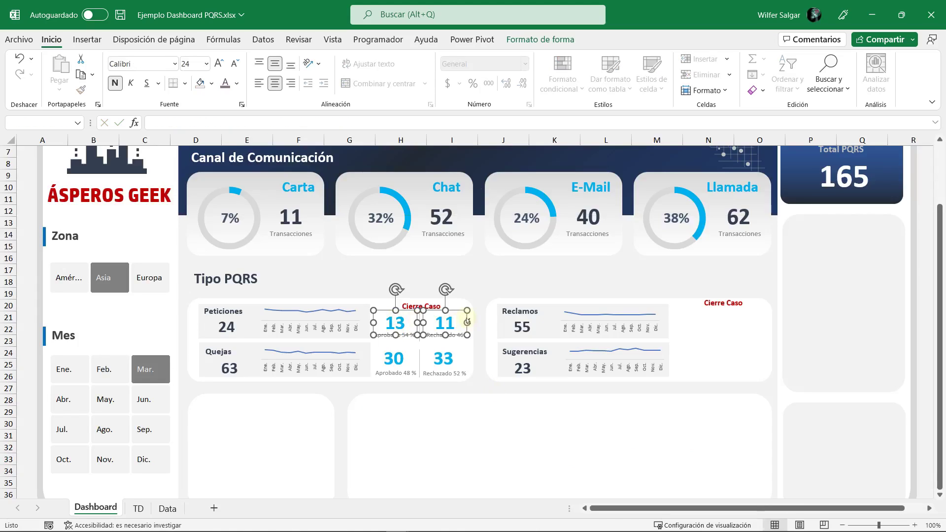
pyautogui.moveTo(468, 321); pyautogui.dragTo(765, 320)
pyautogui.hotkey('ctrl', 'z')
pyautogui.moveTo(469, 321); pyautogui.dragTo(768, 321)
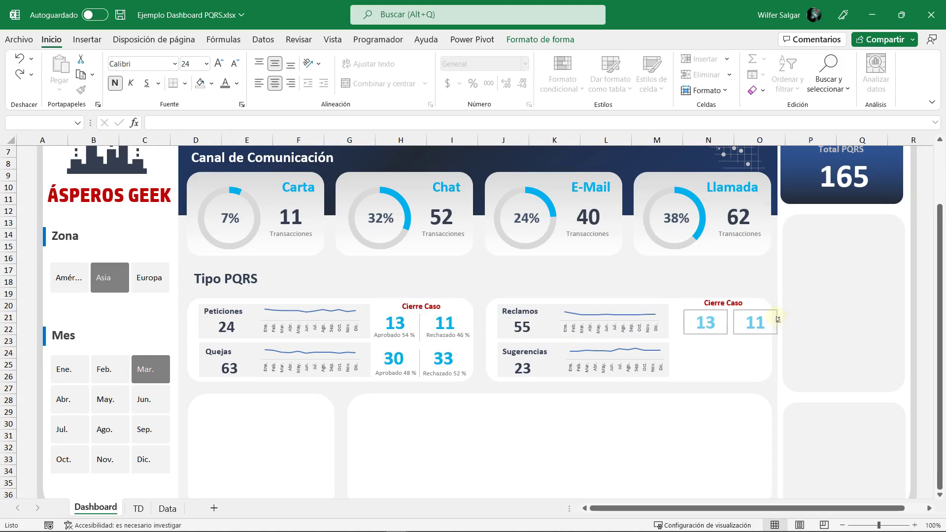
# Step: Link the copied boxes to =TD!AD22 and =TD!AD23 so they show 26 and 29
pyautogui.click(700, 341)
pyautogui.click(168, 123)
pyautogui.write('=')
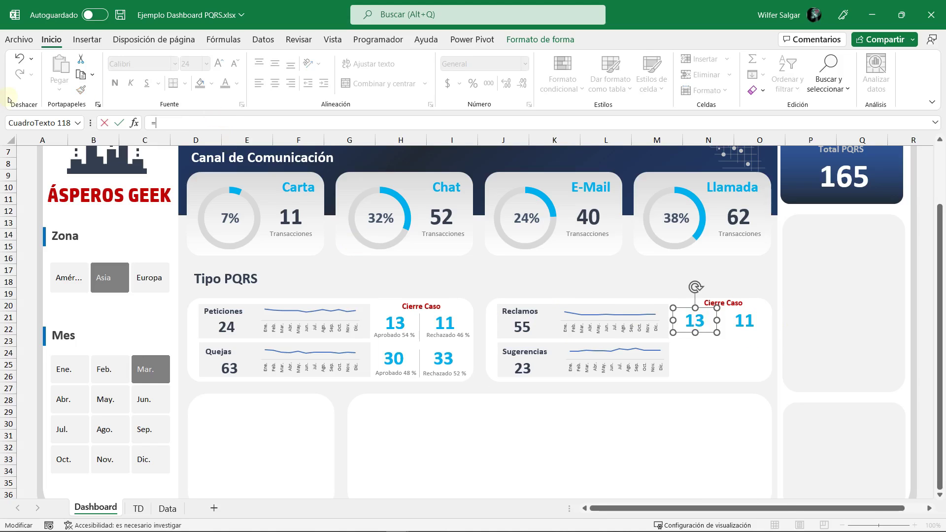
pyautogui.click(138, 508)
pyautogui.click(697, 393)
pyautogui.press('Return')
pyautogui.click(167, 122)
pyautogui.write('=')
pyautogui.click(138, 508)
pyautogui.click(692, 414)
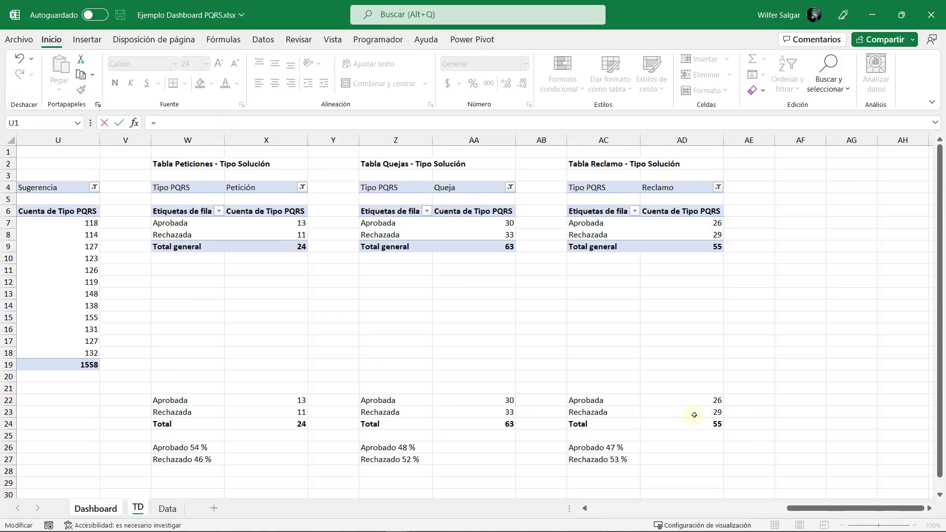
pyautogui.press('Return')
# Step: Apply the big blue number style to the 26 and 29 boxes with Format Painter
pyautogui.keyDown('shift'); pyautogui.click(695, 326); pyautogui.keyUp('shift')
pyautogui.click(395, 323)
pyautogui.click(80, 89)
pyautogui.click(694, 320)
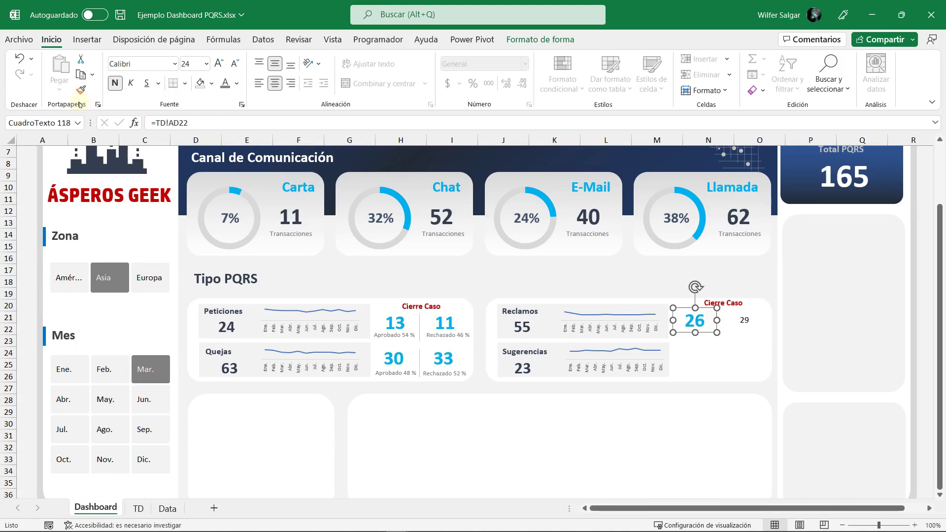
pyautogui.click(81, 89)
pyautogui.click(744, 320)
# Step: Add a divider between 26 and 29 and link the labels beneath to =TD!AC26 and =TD!AC27
pyautogui.moveTo(419, 326); pyautogui.dragTo(672, 333)
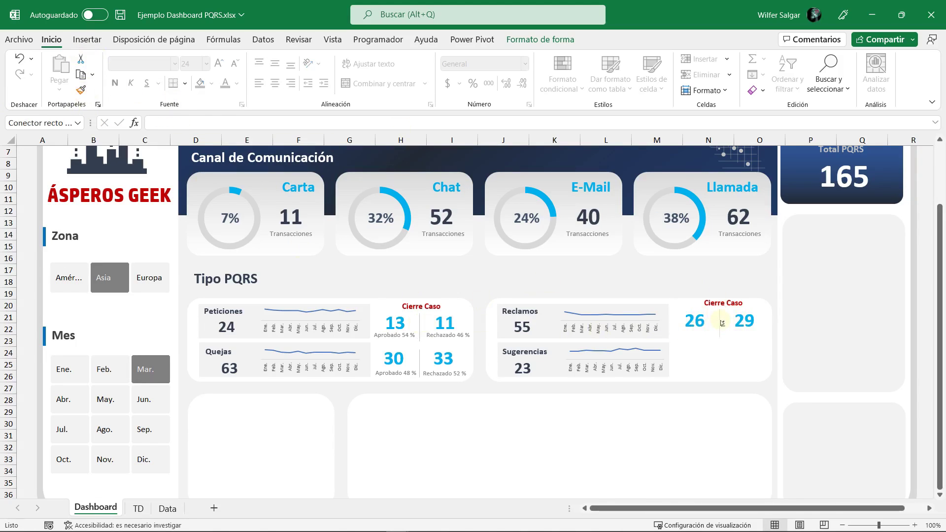
pyautogui.moveTo(394, 335); pyautogui.dragTo(760, 344)
pyautogui.click(692, 335)
pyautogui.click(296, 122)
pyautogui.write('=')
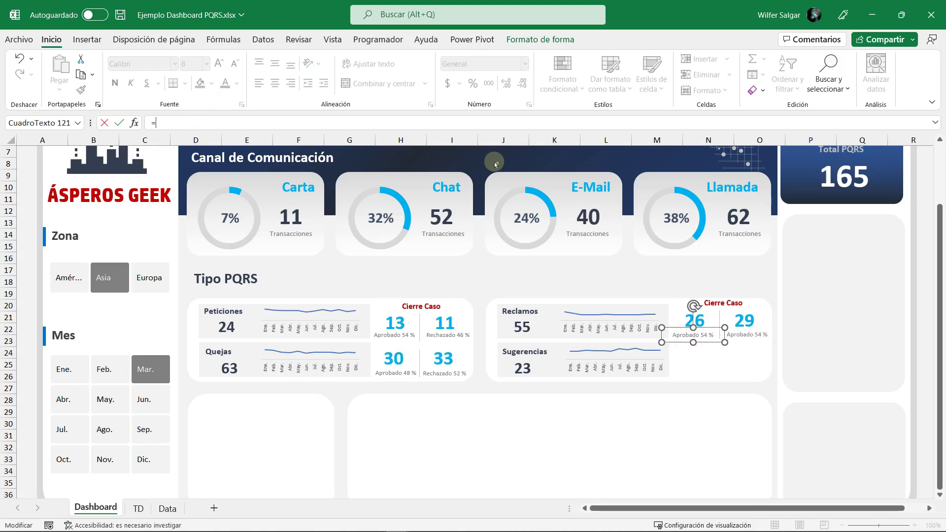
pyautogui.click(138, 508)
pyautogui.click(604, 376)
pyautogui.press('Return')
pyautogui.click(754, 335)
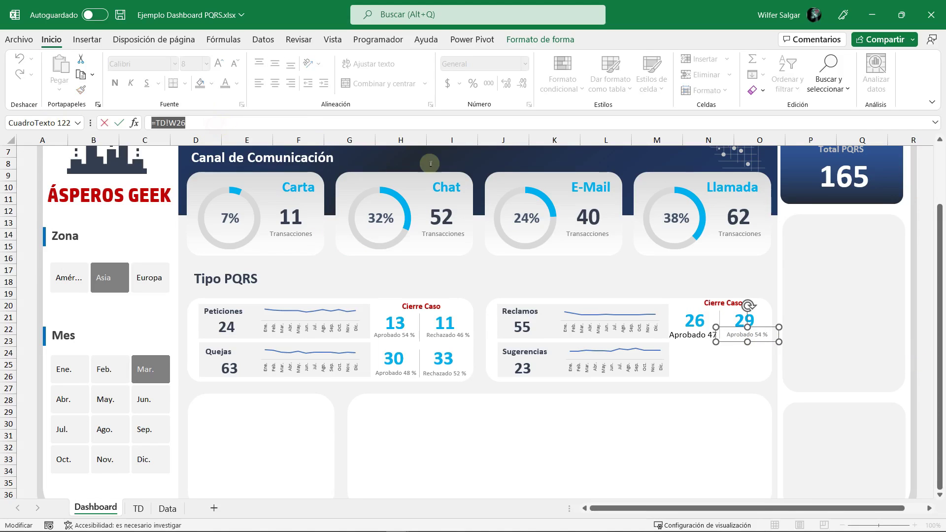
pyautogui.write('=')
pyautogui.hotkey('ctrl', 'pagedown')
pyautogui.click(603, 389)
pyautogui.press('Return')
# Step: Copy the small grey label style onto the Aprobado 47 % and Rechazado 53 % labels
pyautogui.click(481, 344)
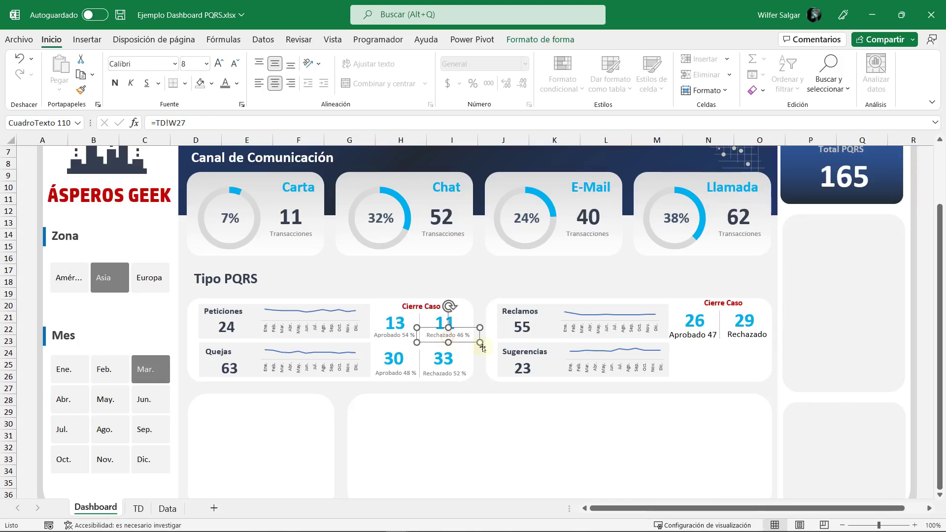
pyautogui.click(81, 91)
pyautogui.click(693, 335)
pyautogui.click(81, 90)
pyautogui.click(747, 334)
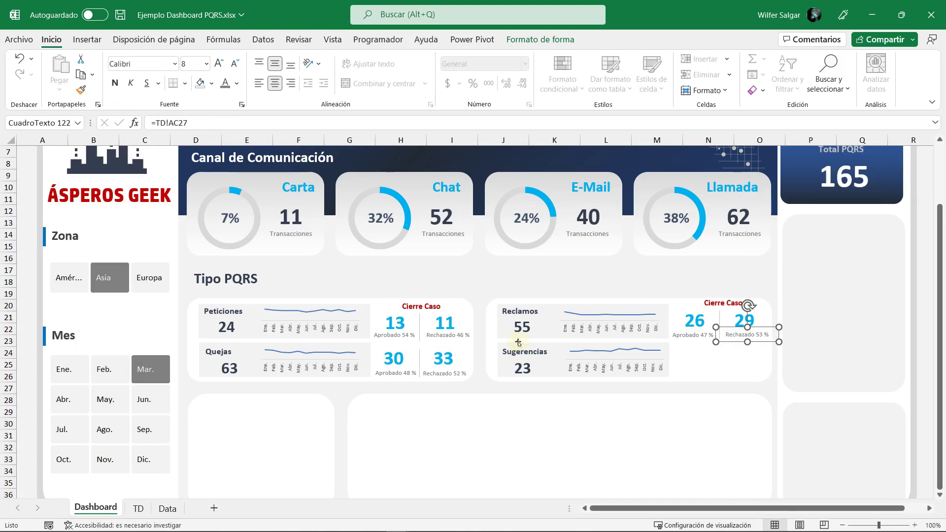
# Step: Copy the whole Reclamo block AC2:AD27 on the TD sheet
pyautogui.hotkey('ctrl', 'pagedown')
pyautogui.moveTo(604, 164); pyautogui.dragTo(689, 458)
pyautogui.hotkey('ctrl', 'c')
# Step: Paste the Reclamo block at AF2, retitle it Sugerencia and filter Tipo PQRS to Sugerencia
pyautogui.click(801, 164)
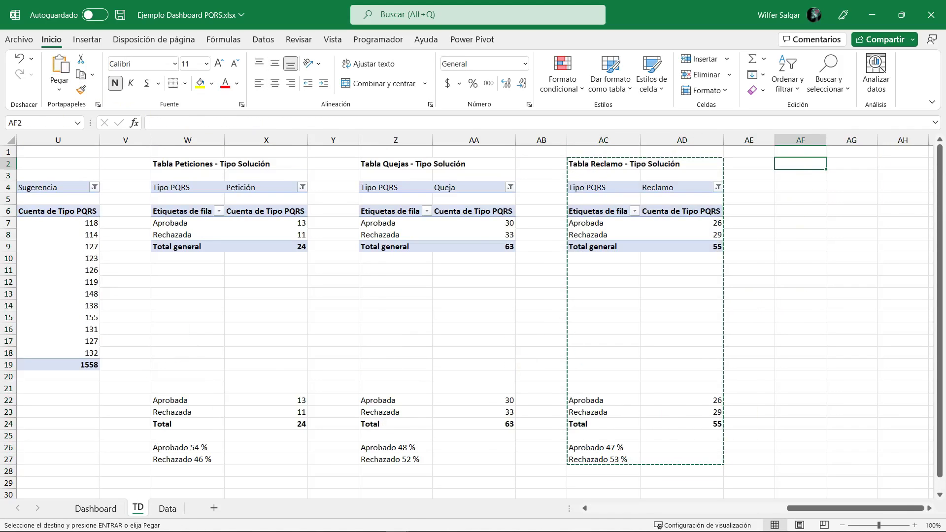
pyautogui.hotkey('ctrl', 'v')
pyautogui.doubleClick(603, 164)
pyautogui.write('Suge')
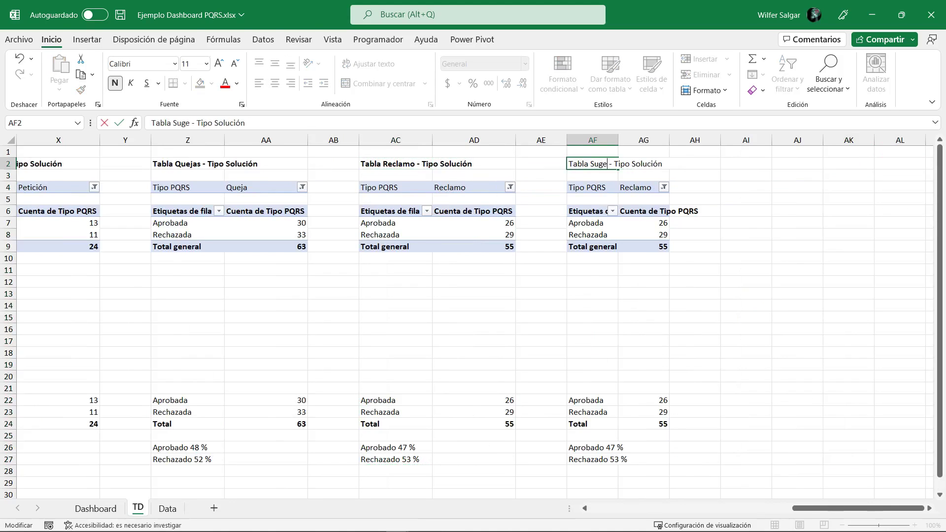
pyautogui.write('rencia')
pyautogui.press('Return')
pyautogui.click(665, 186)
pyautogui.click(582, 260)
pyautogui.click(595, 343)
# Step: Repoint the AG22 lookup and AF26 percentage to the Sugerencia pivot; fill AF27 labelled Rechazado
pyautogui.click(709, 400)
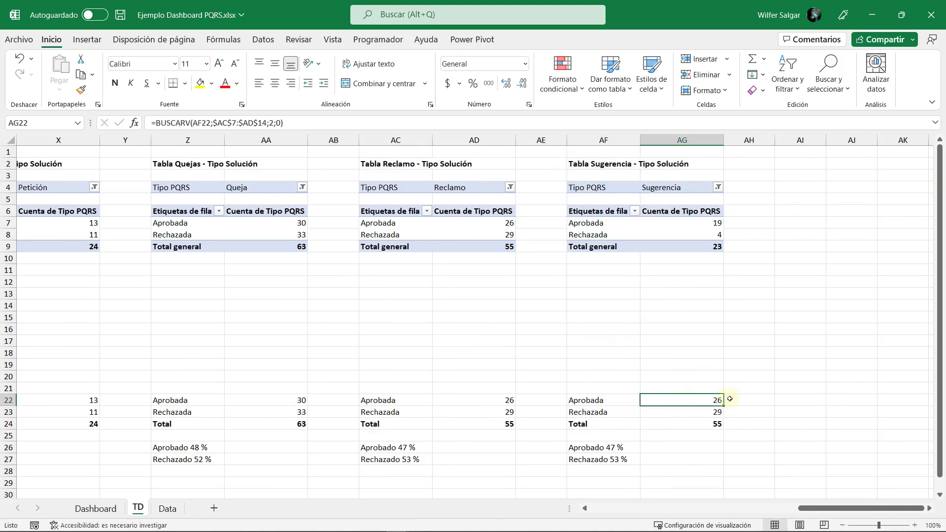
pyautogui.press('F2')
pyautogui.moveTo(517, 268); pyautogui.dragTo(726, 274)
pyautogui.press('Return')
pyautogui.doubleClick(611, 447)
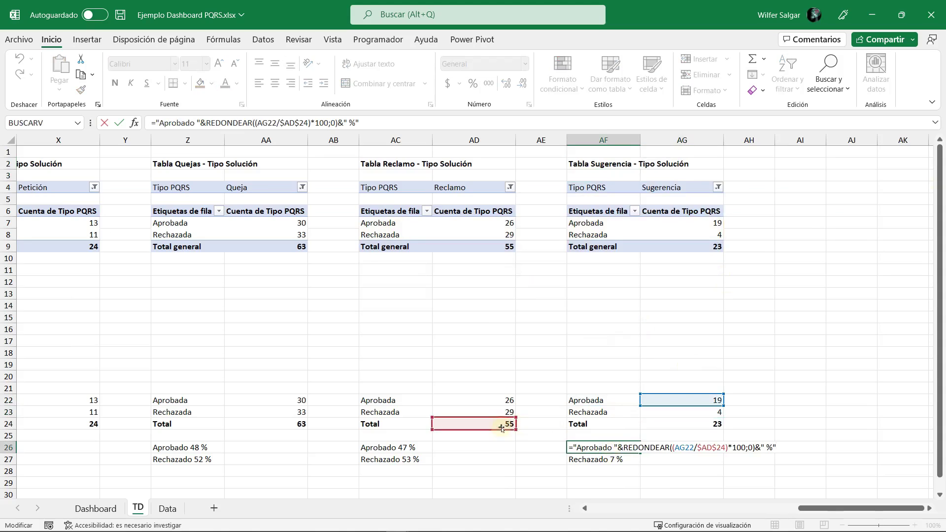
pyautogui.moveTo(501, 428); pyautogui.dragTo(709, 428)
pyautogui.hotkey('ctrl', 'Return')
pyautogui.moveTo(640, 453); pyautogui.dragTo(640, 465)
pyautogui.doubleClick(611, 459)
pyautogui.doubleClick(593, 459)
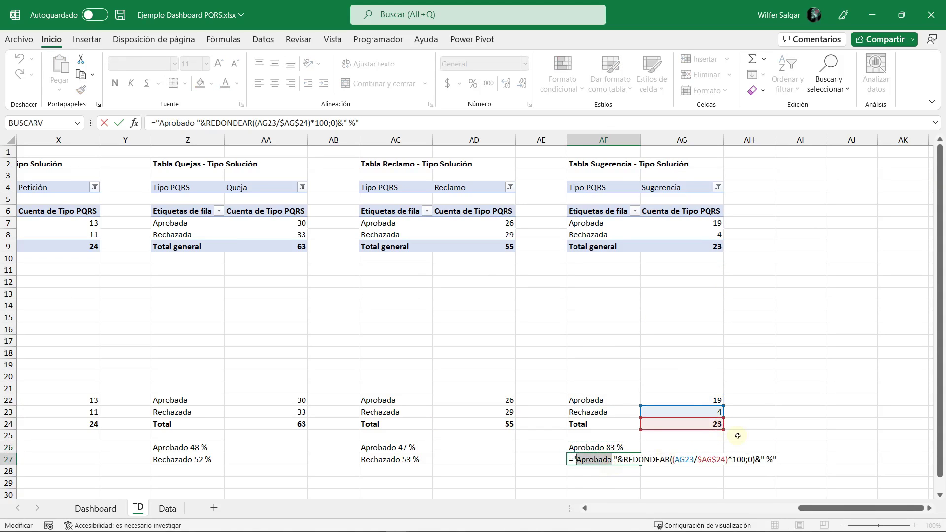
pyautogui.write('Rechazado')
pyautogui.hotkey('ctrl', 'Return')
# Step: Name the Sugerencia pivot TD_Sugerencia and return to the Dashboard sheet
pyautogui.moveTo(604, 223); pyautogui.dragTo(604, 234)
pyautogui.click(31, 81)
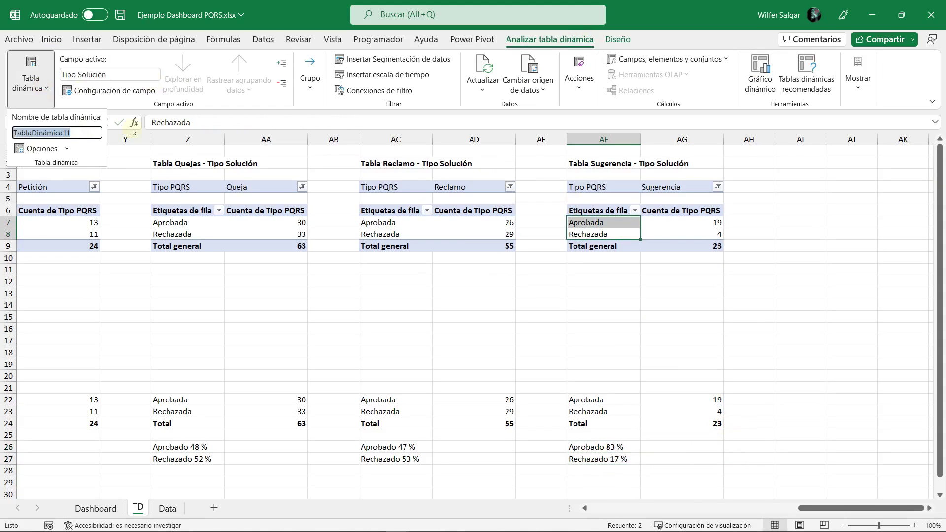
pyautogui.write('TD_Sugerencia_Solucion')
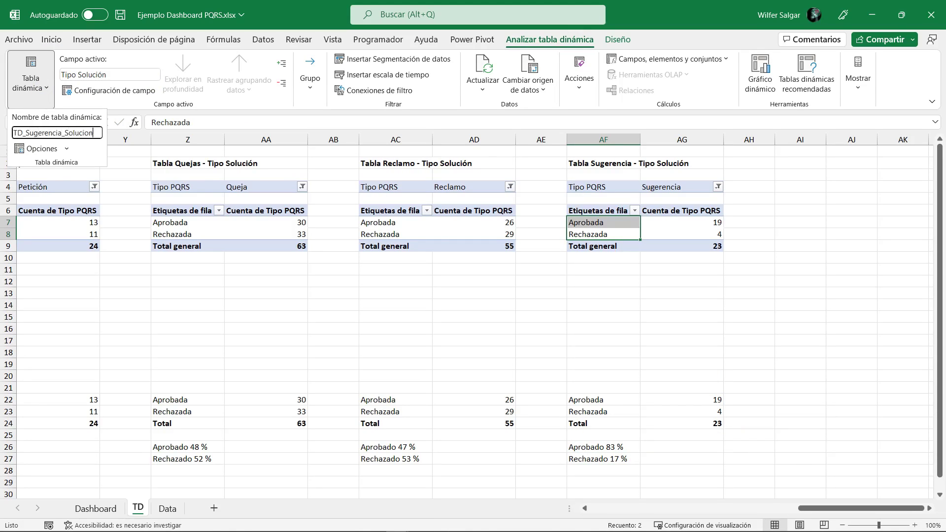
pyautogui.press('Return')
pyautogui.hotkey('ctrl', 'pageup')
# Step: Duplicate the Reclamos 26, 29 and percentage boxes down into the Sugerencias card
pyautogui.click(696, 250)
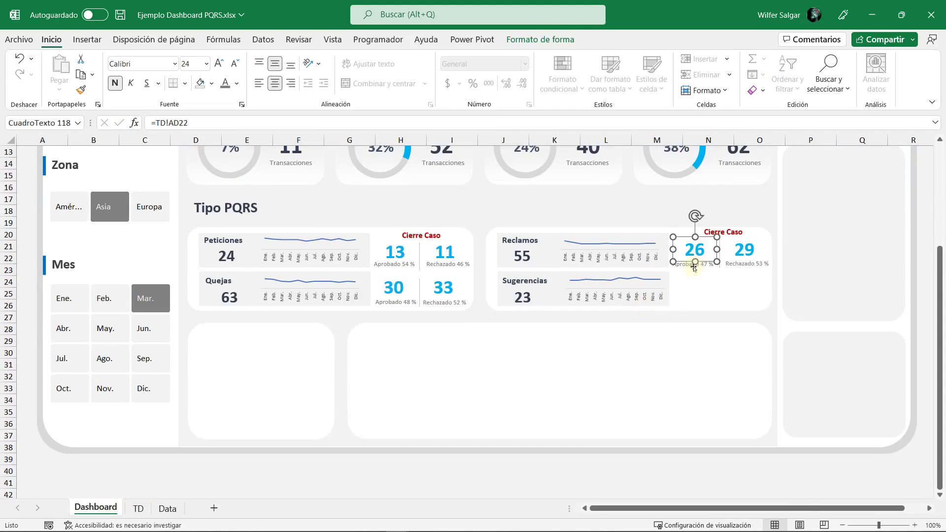
pyautogui.keyDown('shift'); pyautogui.click(745, 250); pyautogui.keyUp('shift')
pyautogui.keyDown('shift'); pyautogui.click(747, 264); pyautogui.keyUp('shift')
pyautogui.moveTo(740, 269); pyautogui.dragTo(740, 306)
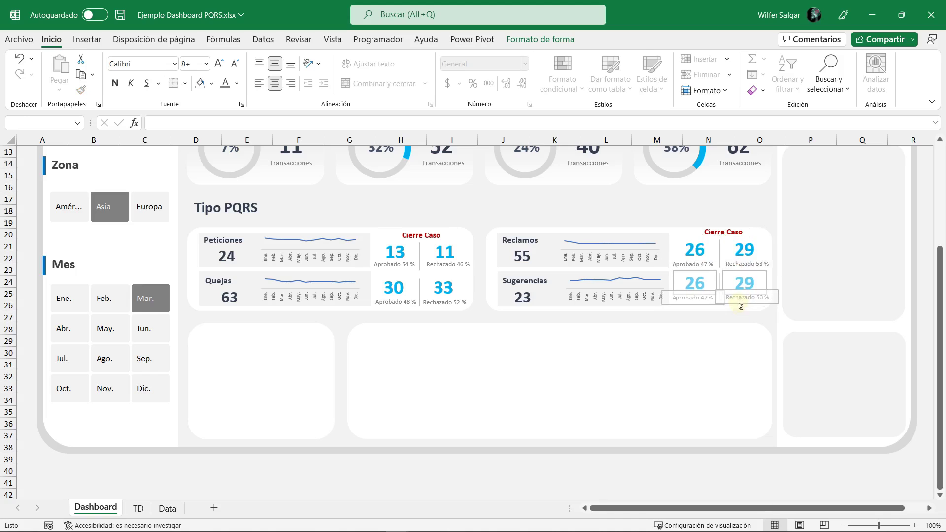
# Step: Link the copied number boxes to =TD!AG22 and =TD!AG23, showing 19 and 4
pyautogui.click(167, 123)
pyautogui.write('=')
pyautogui.click(138, 508)
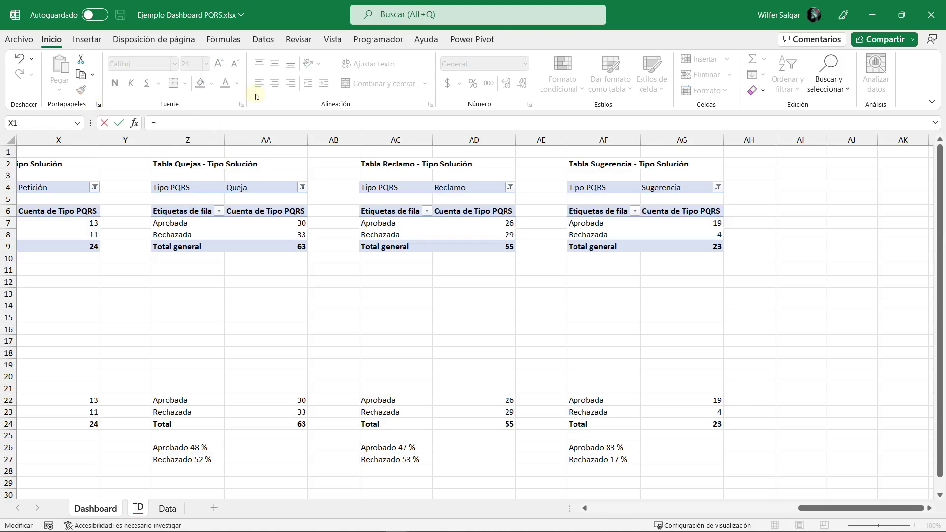
pyautogui.click(697, 400)
pyautogui.press('Return')
pyautogui.click(742, 291)
pyautogui.click(168, 123)
pyautogui.write('=')
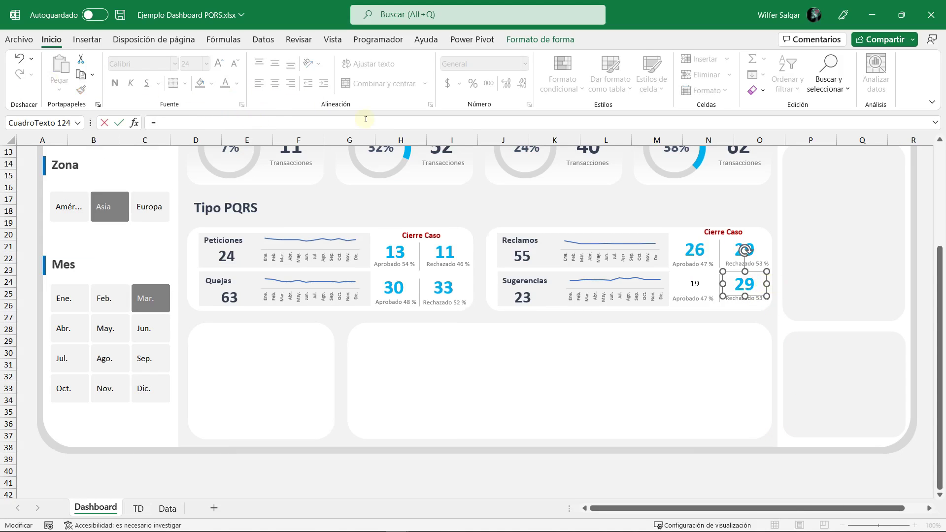
pyautogui.click(138, 508)
pyautogui.click(716, 412)
pyautogui.press('Return')
# Step: Link the copied label boxes to =TD!AF26 and =TD!AF27 for Aprobado and Rechazado
pyautogui.click(692, 302)
pyautogui.click(168, 122)
pyautogui.write('=')
pyautogui.click(138, 508)
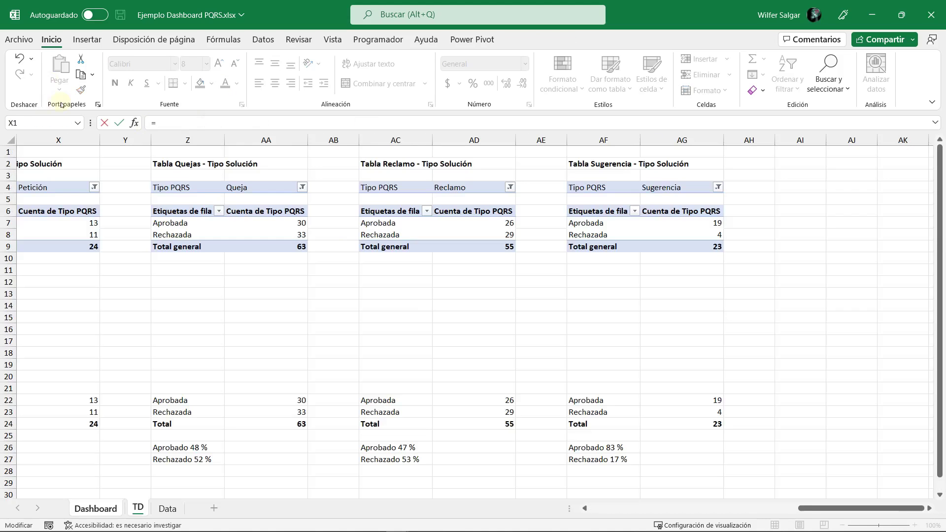
pyautogui.click(603, 447)
pyautogui.press('Return')
pyautogui.click(748, 298)
pyautogui.click(168, 123)
pyautogui.write('=')
pyautogui.click(138, 508)
pyautogui.click(603, 459)
# Step: Use Format Painter to give 19 and 4 the big blue number style and the labels the grey style
pyautogui.click(695, 284)
pyautogui.click(443, 287)
pyautogui.doubleClick(81, 90)
pyautogui.click(694, 284)
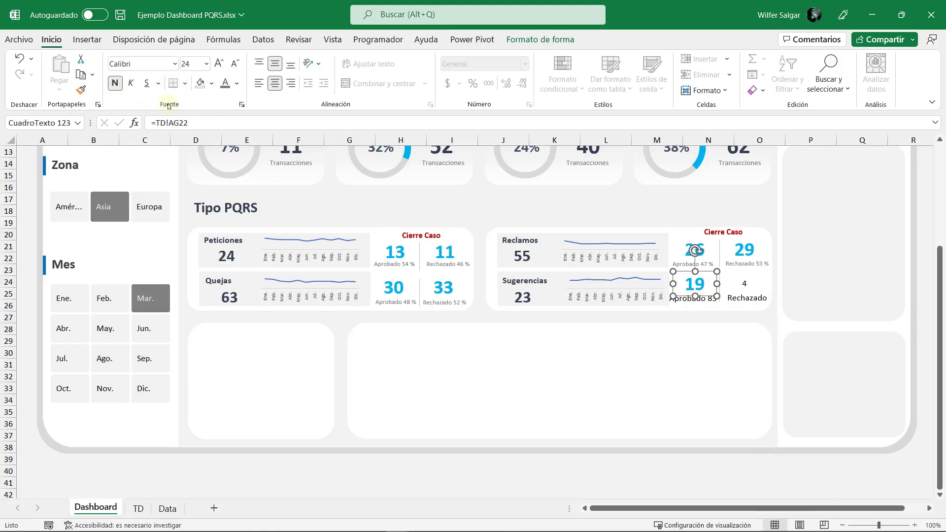
pyautogui.click(741, 285)
pyautogui.click(444, 302)
pyautogui.doubleClick(81, 90)
pyautogui.click(692, 299)
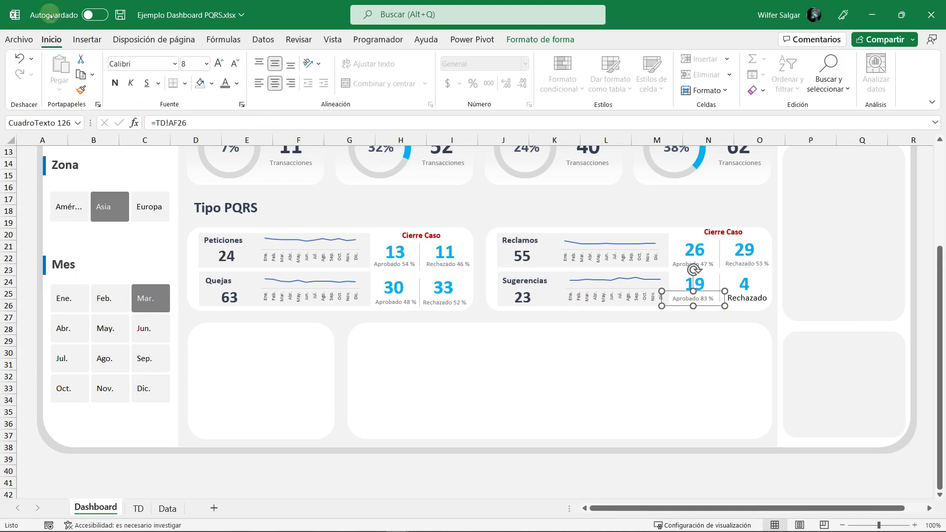
pyautogui.click(743, 295)
pyautogui.click(775, 321)
pyautogui.click(775, 317)
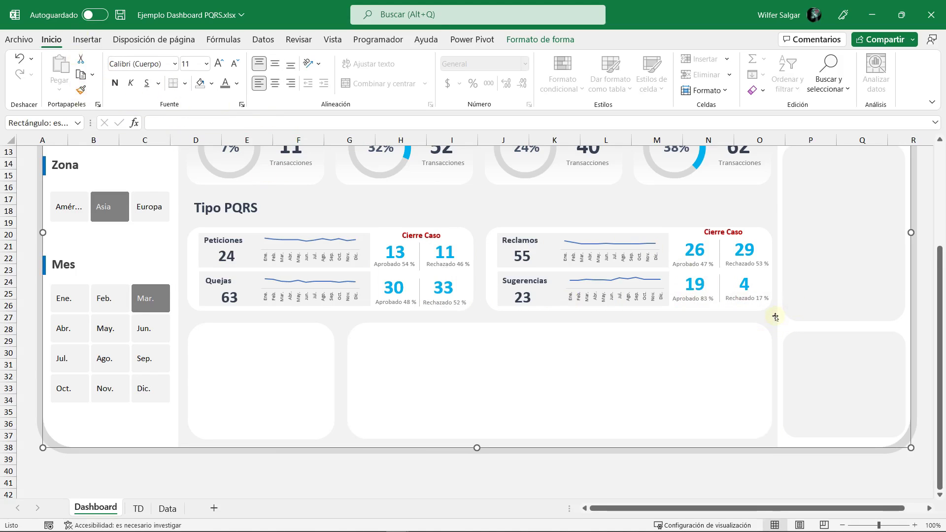
pyautogui.scroll(2, 776, 317)
pyautogui.scroll(1, 776, 316)
pyautogui.scroll(1, 516, 309)
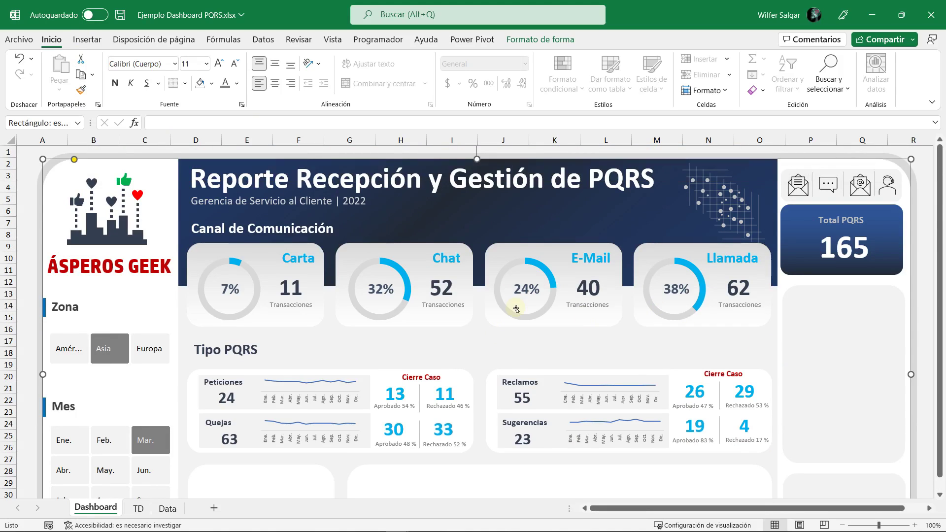
# Step: Select the Sugerencias 19, 4 and Rechazado 17 % boxes and nudge them down two steps
pyautogui.hotkey('ctrl', 'F1')
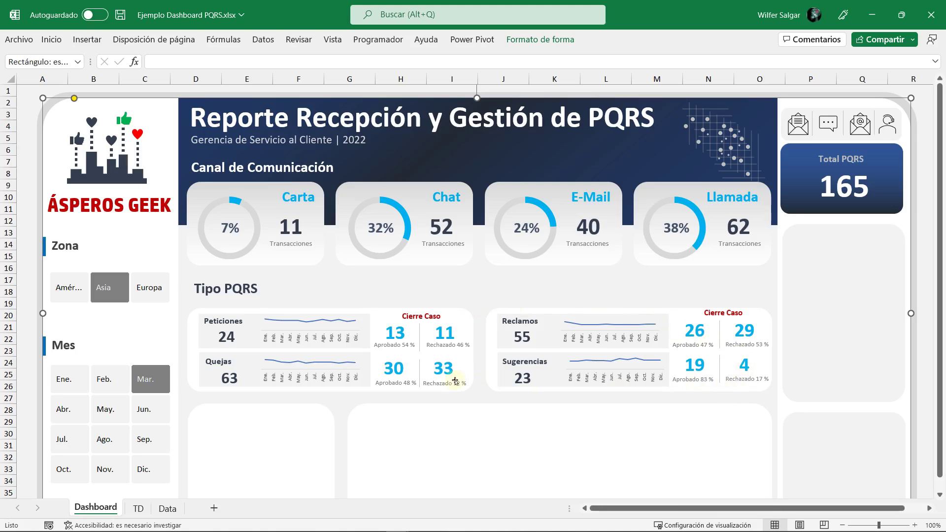
pyautogui.click(695, 370)
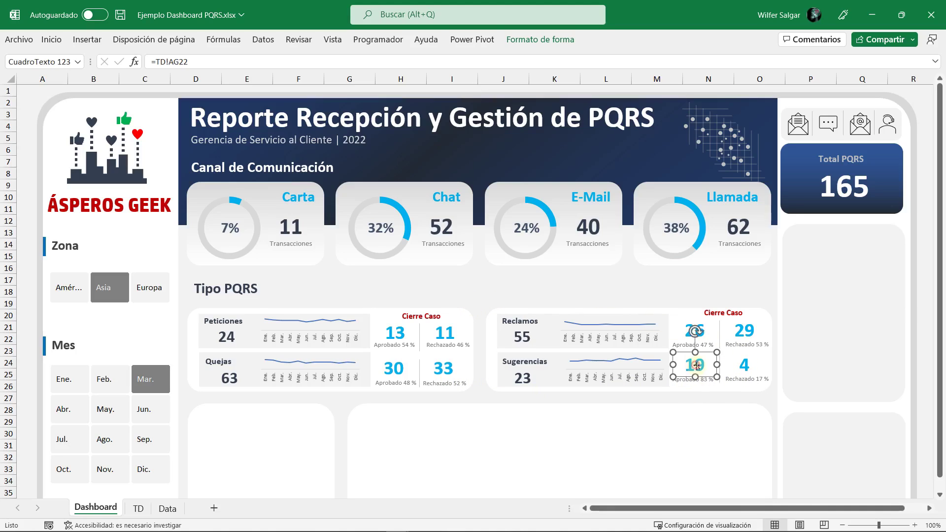
pyautogui.click(719, 367)
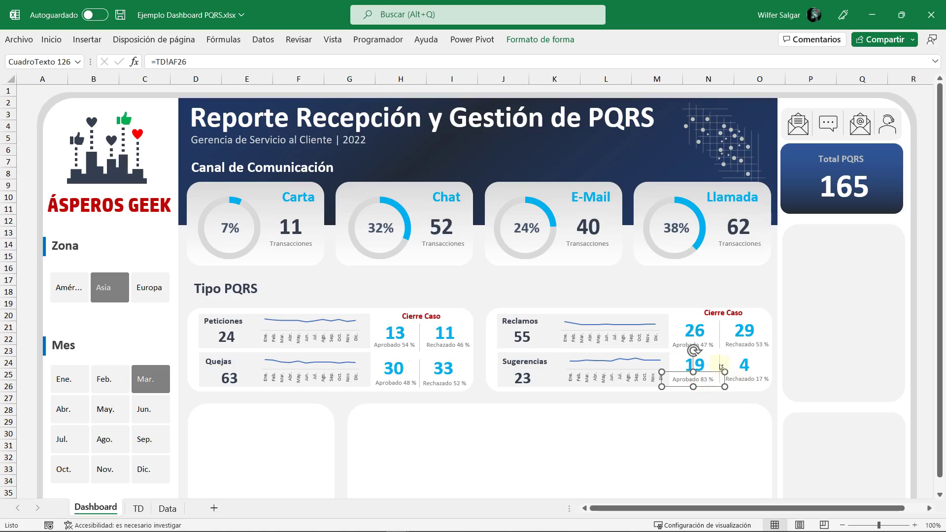
pyautogui.keyDown('ctrl'); pyautogui.click(703, 365); pyautogui.keyUp('ctrl')
pyautogui.keyDown('ctrl'); pyautogui.click(742, 367); pyautogui.keyUp('ctrl')
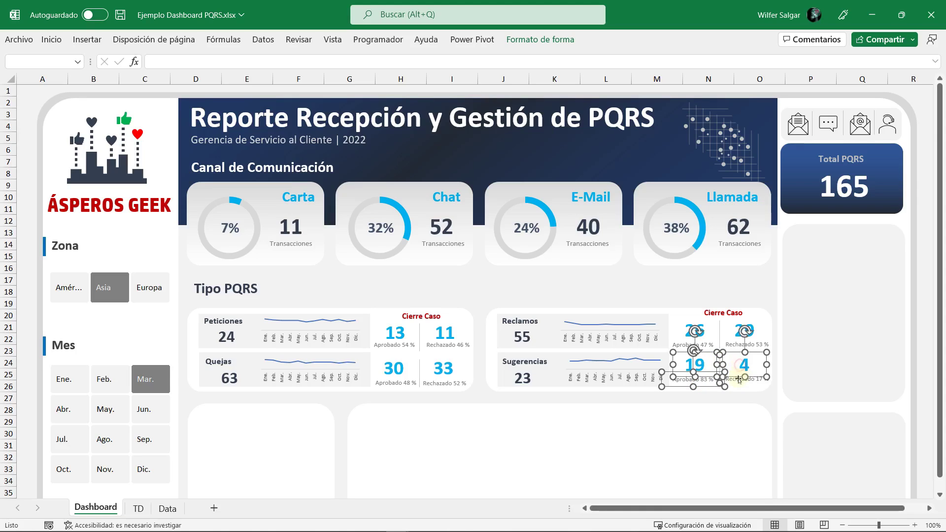
pyautogui.keyDown('ctrl'); pyautogui.click(745, 382); pyautogui.keyUp('ctrl')
pyautogui.press('Down')
pyautogui.press('Down')
pyautogui.press('Down')
pyautogui.press('Down')
pyautogui.press('Down')
pyautogui.press('Down')
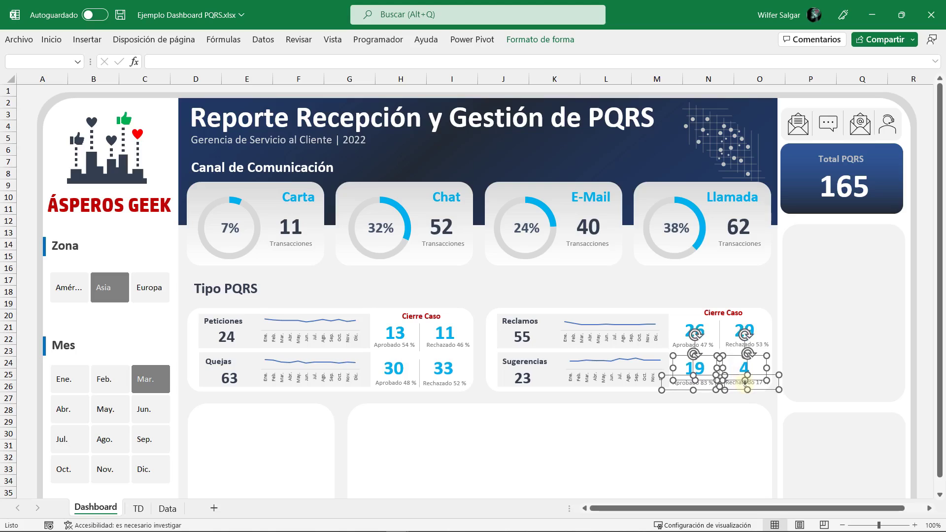
pyautogui.press('Down')
pyautogui.press('Down')
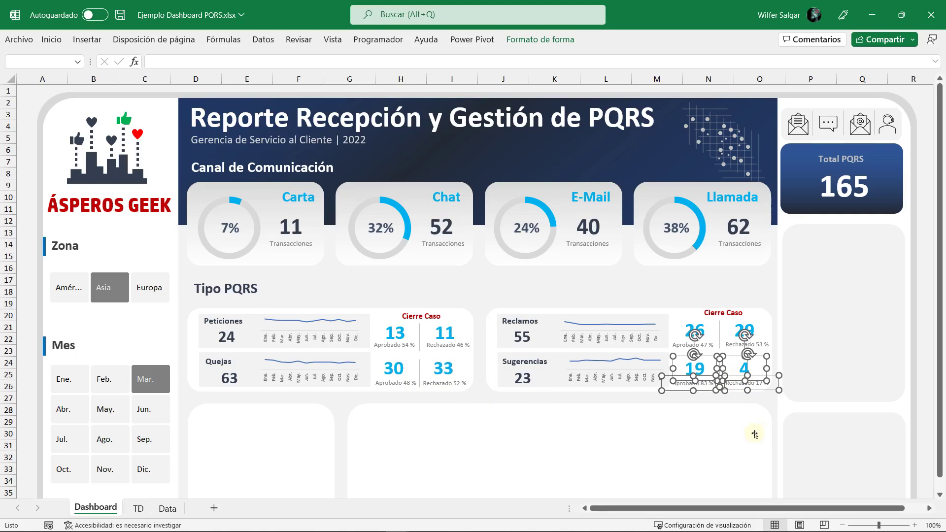
pyautogui.click(754, 434)
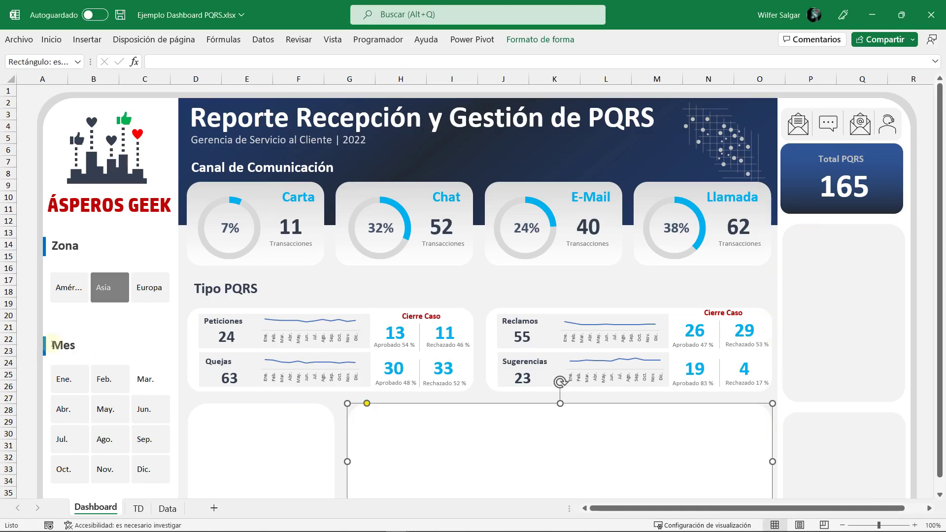
pyautogui.click(27, 328)
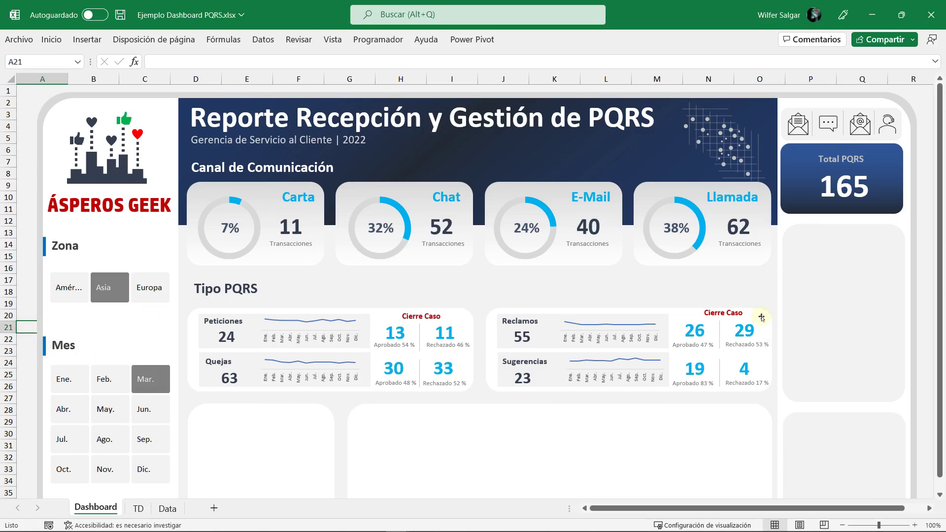
pyautogui.press('Right')
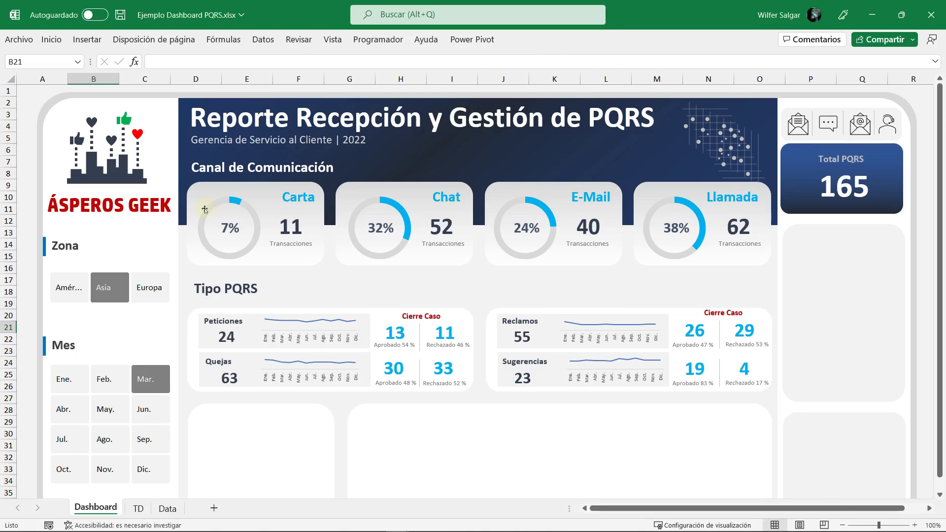
# Step: Copy the Zona header into the right panel and retitle it 'Tipo PQRS Proceso' on one line
pyautogui.click(37, 244)
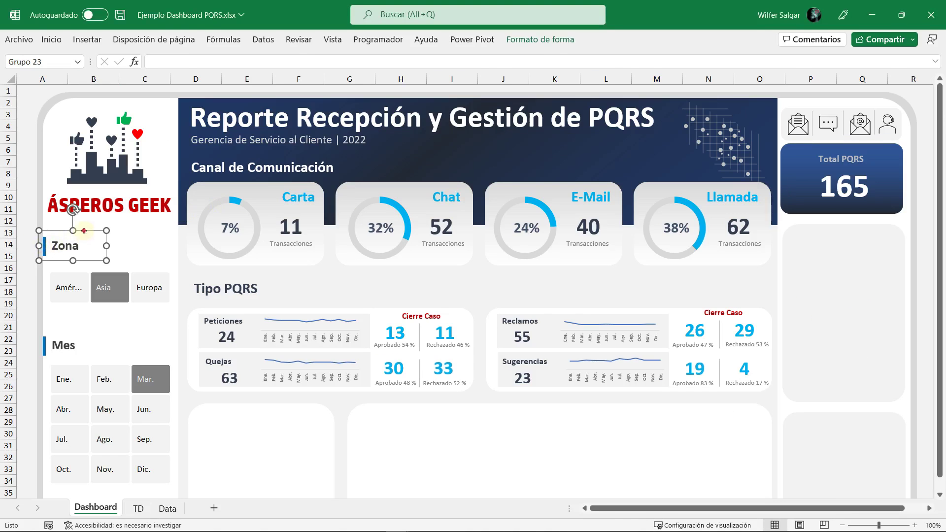
pyautogui.hotkey('ctrl', 'd')
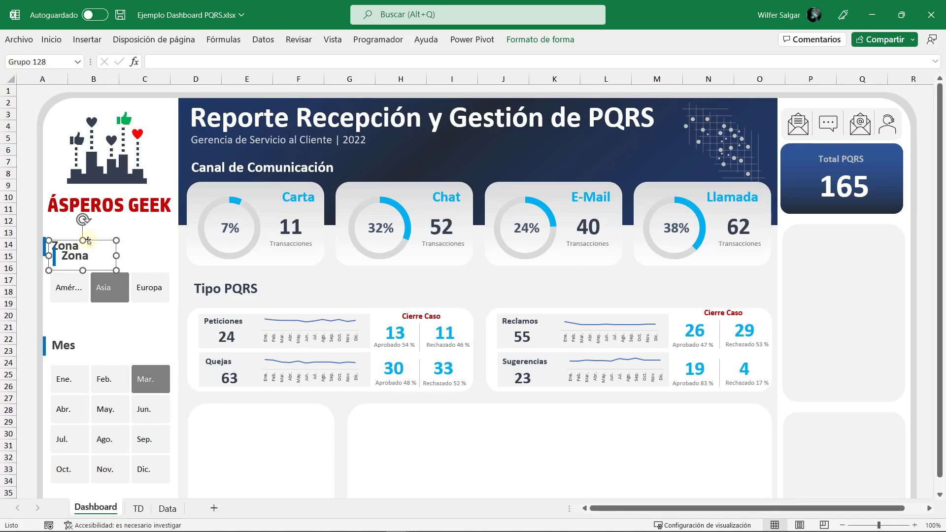
pyautogui.moveTo(98, 239)
pyautogui.mouseDown()
pyautogui.moveTo(816, 258)
pyautogui.moveTo(821, 233)
pyautogui.mouseUp()
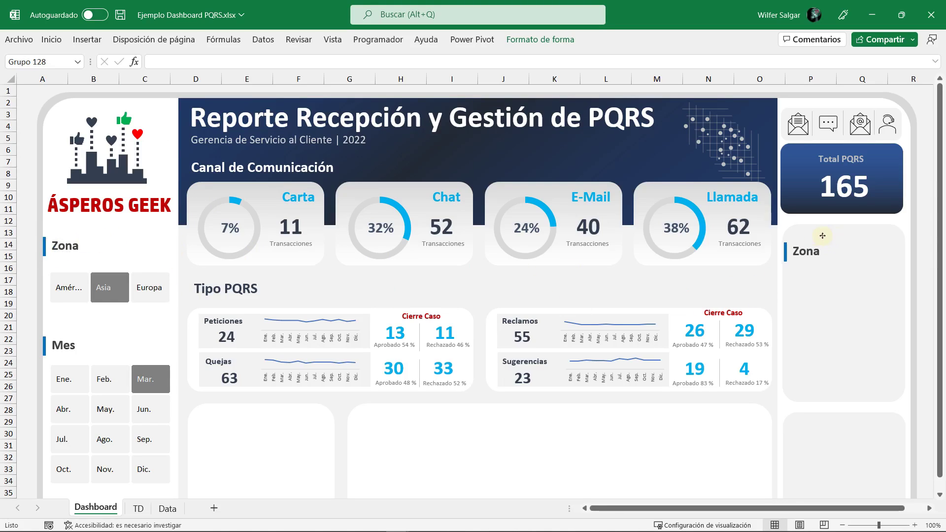
pyautogui.click(808, 248)
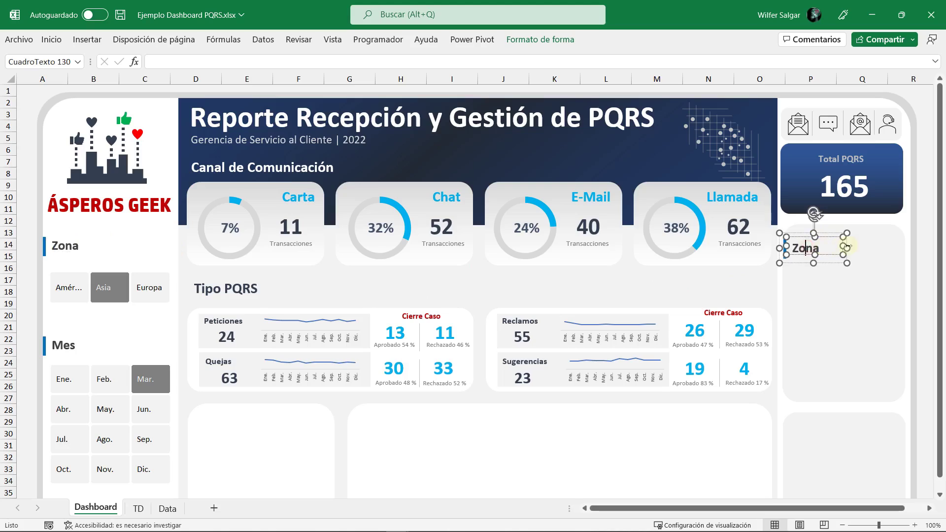
pyautogui.moveTo(847, 247); pyautogui.dragTo(891, 248)
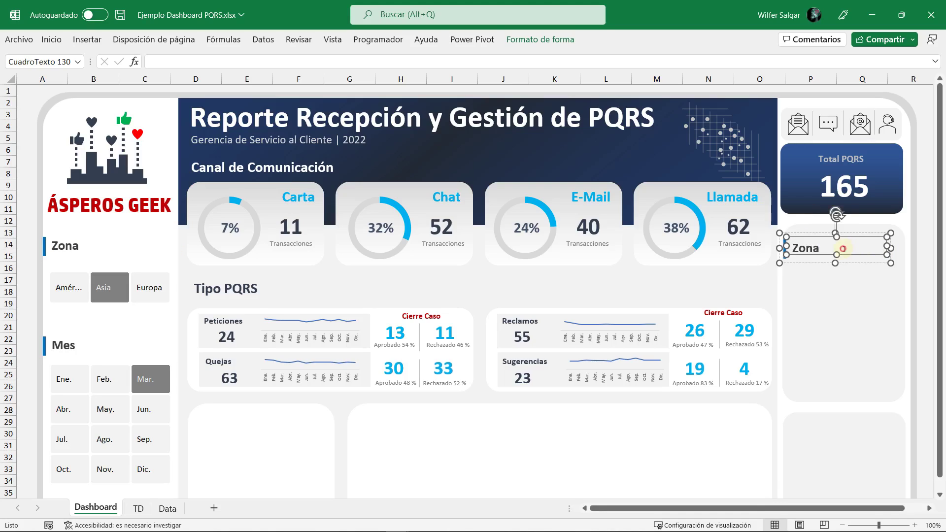
pyautogui.doubleClick(844, 249)
pyautogui.write('T')
pyautogui.write('ipo PQRS ')
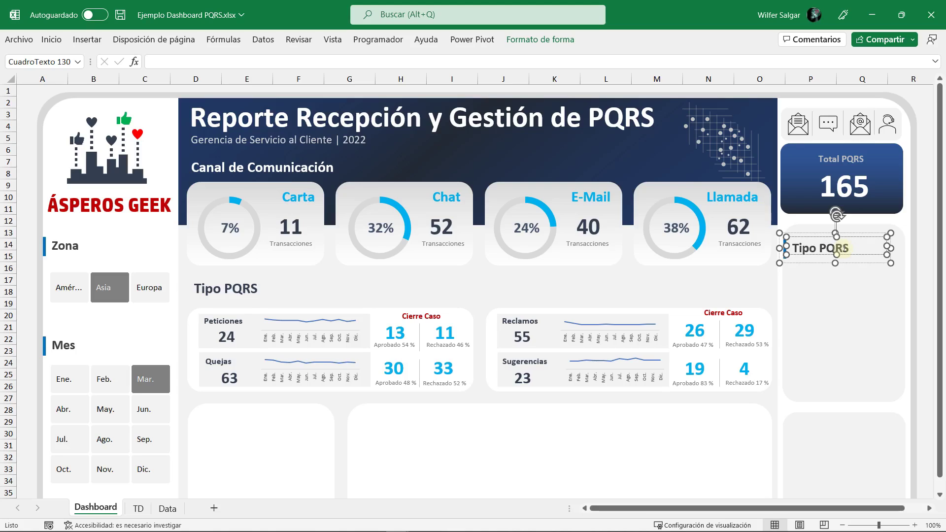
pyautogui.write('Proceso')
pyautogui.moveTo(892, 246); pyautogui.dragTo(905, 247)
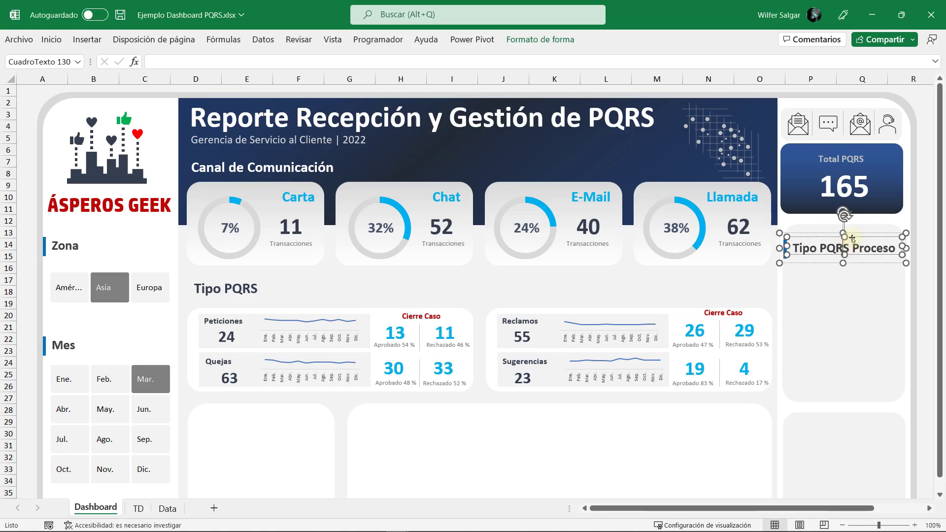
# Step: Reduce the Tipo PQRS Proceso title group's font size by a few points
pyautogui.click(855, 234)
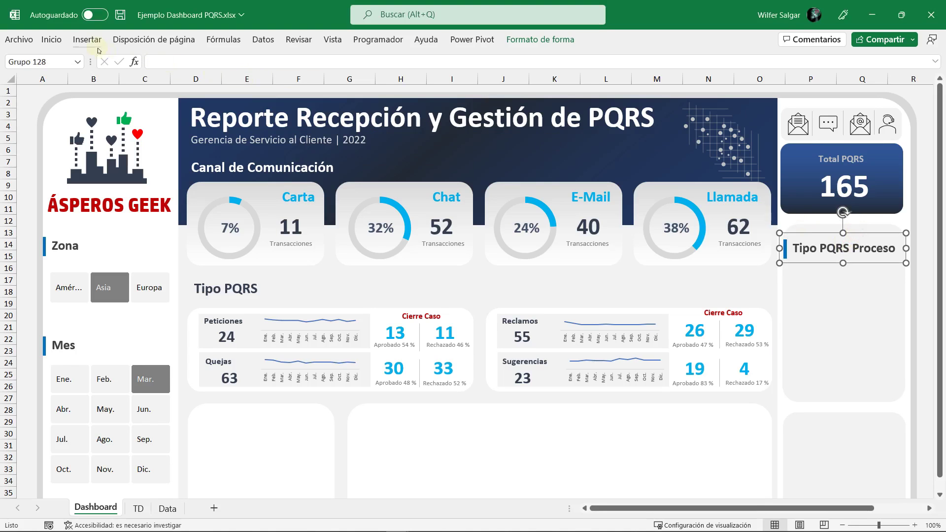
pyautogui.click(52, 39)
pyautogui.click(233, 64)
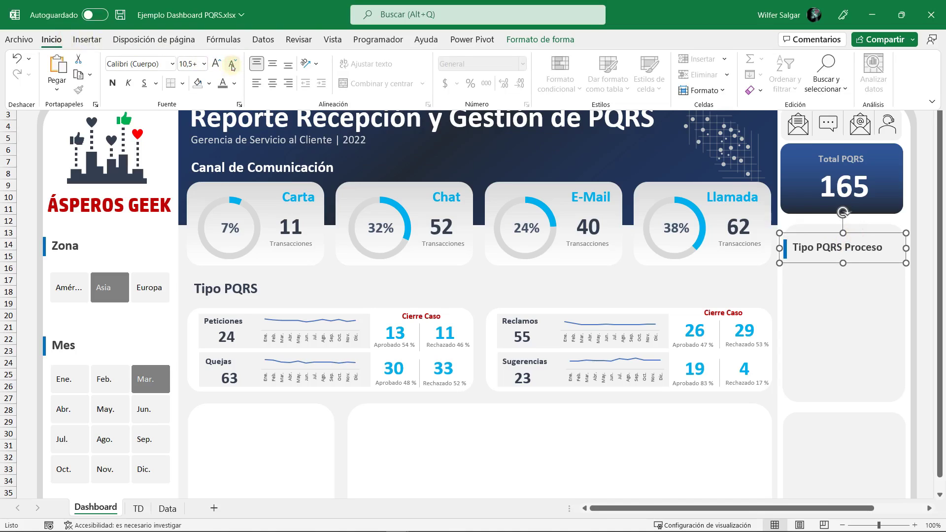
pyautogui.click(233, 64)
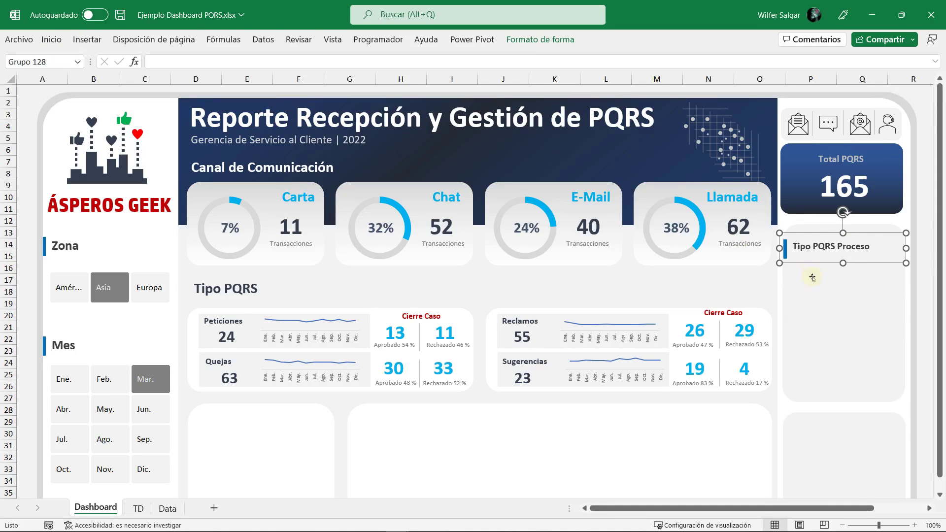
pyautogui.click(813, 277)
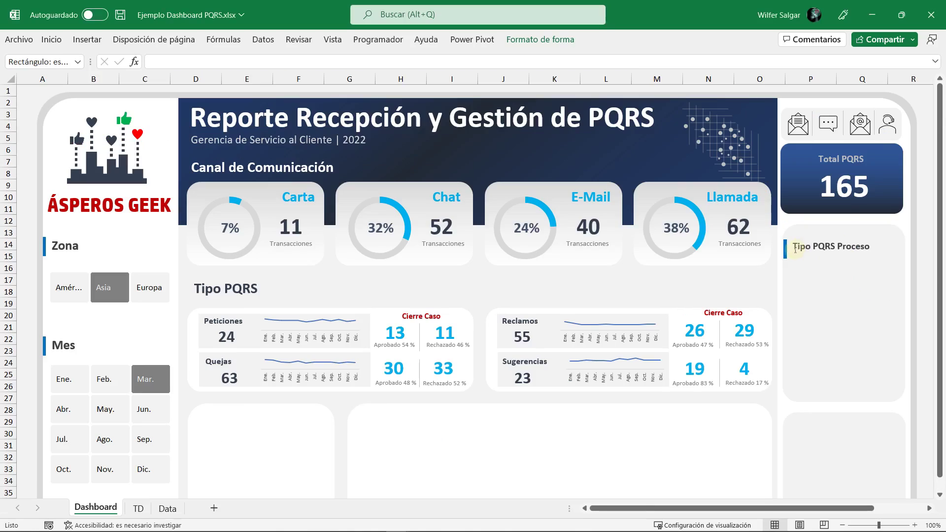
# Step: Narrow the blue bar beside the title to 0,1 cm and make it slightly shorter
pyautogui.click(788, 249)
pyautogui.click(786, 250)
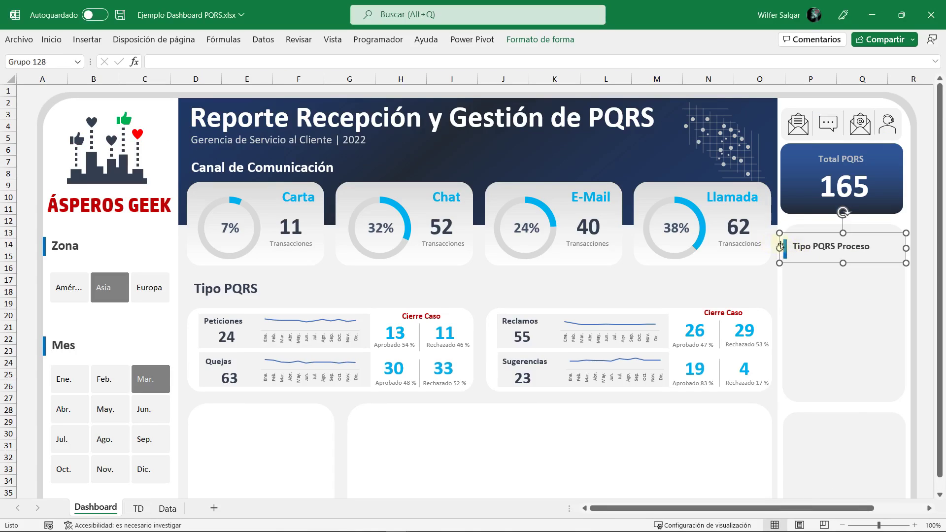
pyautogui.click(784, 247)
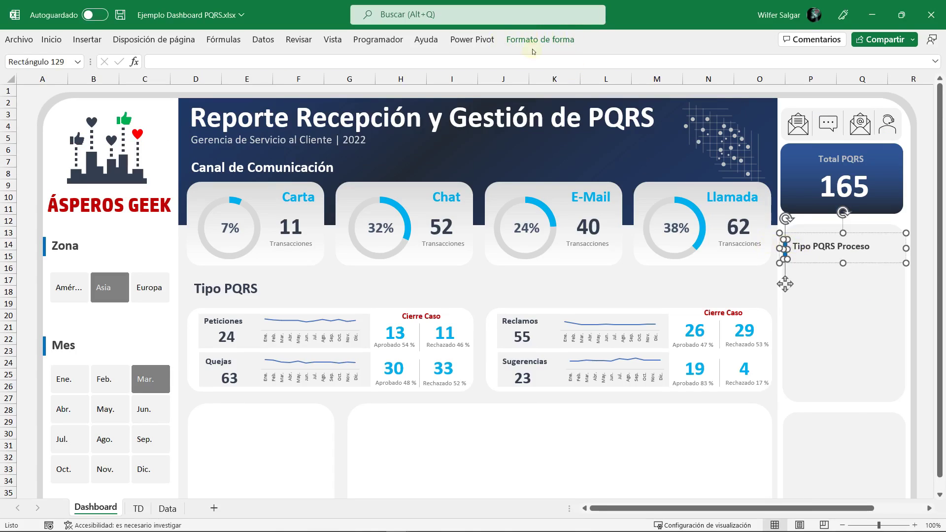
pyautogui.click(556, 47)
pyautogui.click(850, 86)
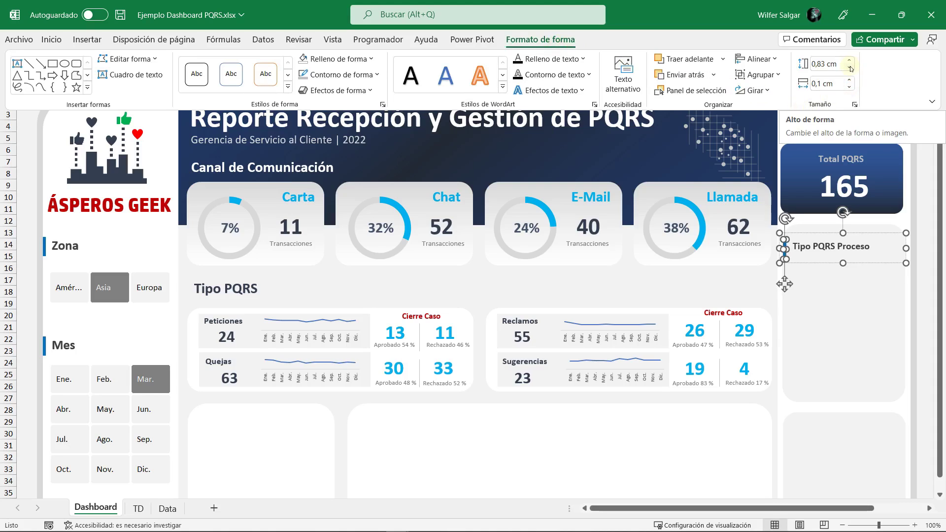
pyautogui.click(850, 68)
# Step: Enlarge the Tipo PQRS Proceso text again, then go to the TD sheet
pyautogui.click(812, 283)
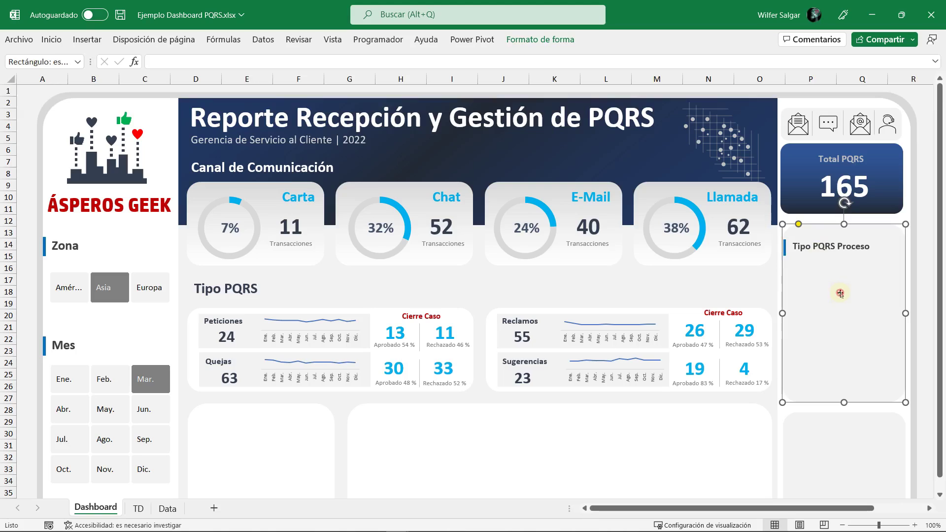
pyautogui.click(813, 256)
pyautogui.click(87, 39)
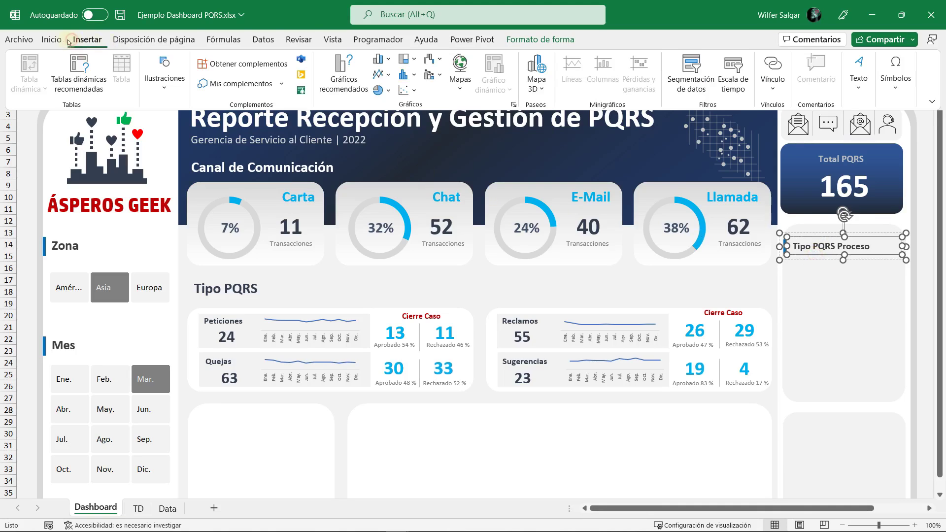
pyautogui.click(51, 39)
pyautogui.click(216, 63)
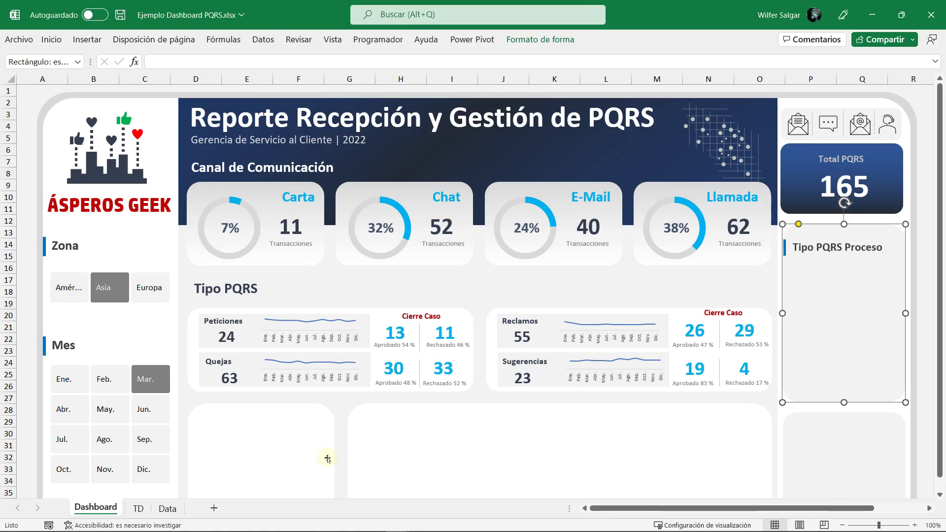
pyautogui.click(138, 508)
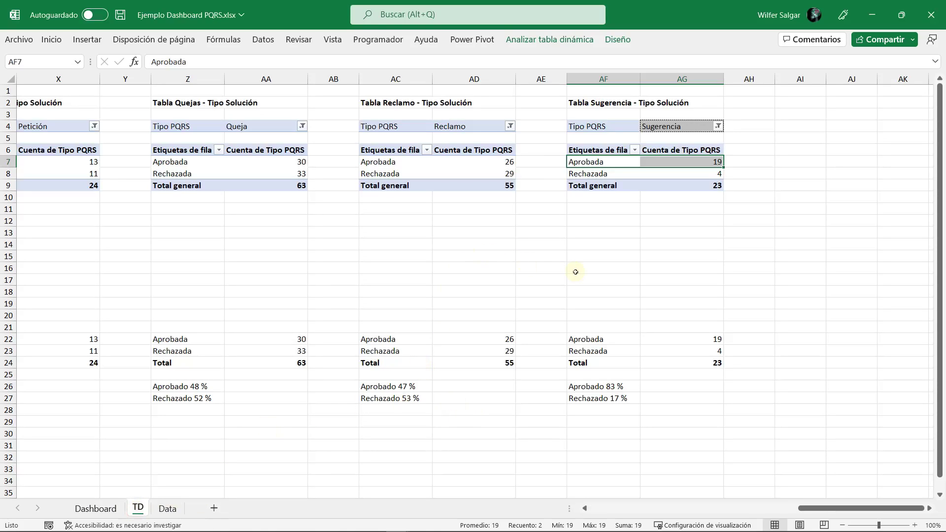
# Step: Copy the Sugerencia pivot table and paste a duplicate at cell AI2
pyautogui.click(593, 242)
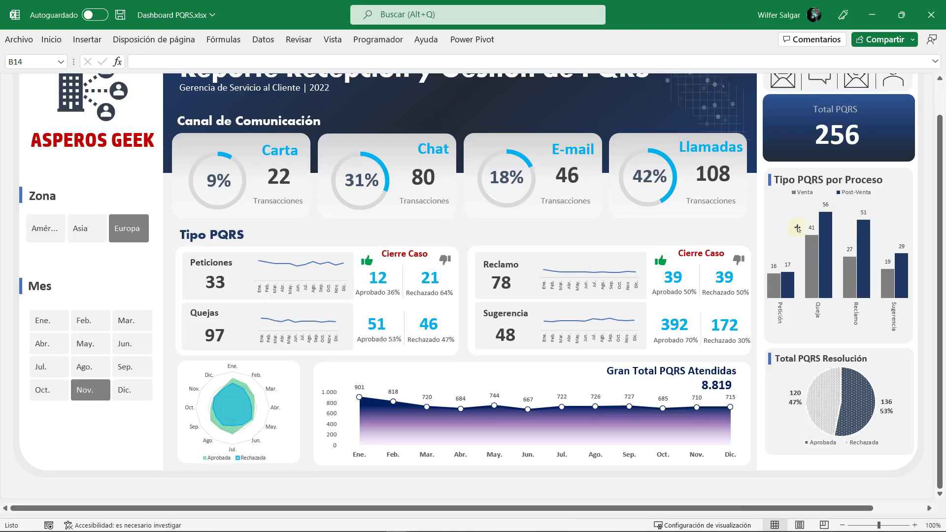
pyautogui.click(125, 316)
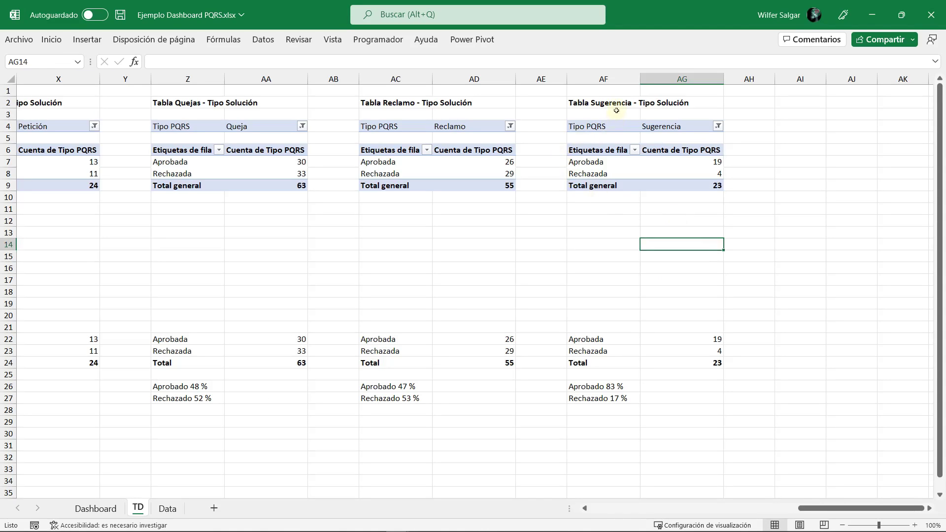
pyautogui.moveTo(616, 102); pyautogui.dragTo(690, 187)
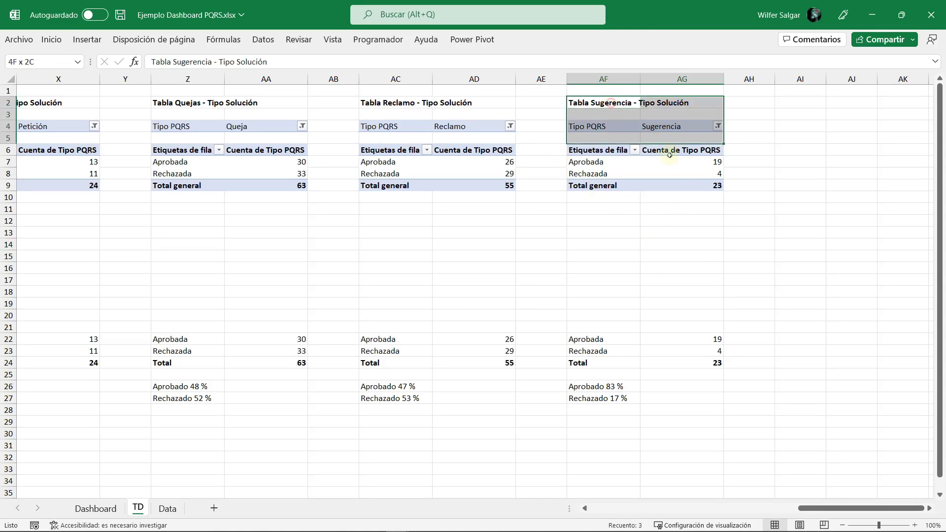
pyautogui.hotkey('ctrl', 'c')
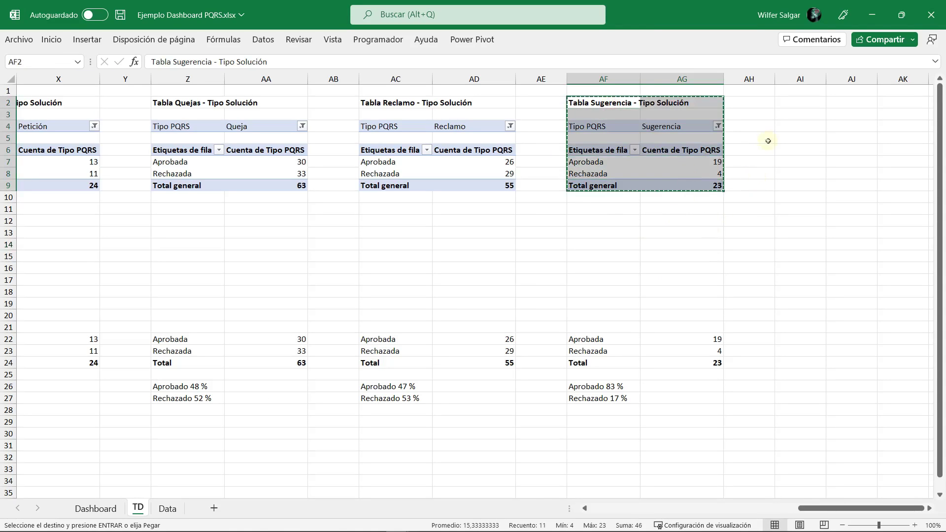
pyautogui.click(766, 112)
pyautogui.press('Right')
pyautogui.press('Right')
pyautogui.press('Right')
pyautogui.press('Right')
pyautogui.press('Right')
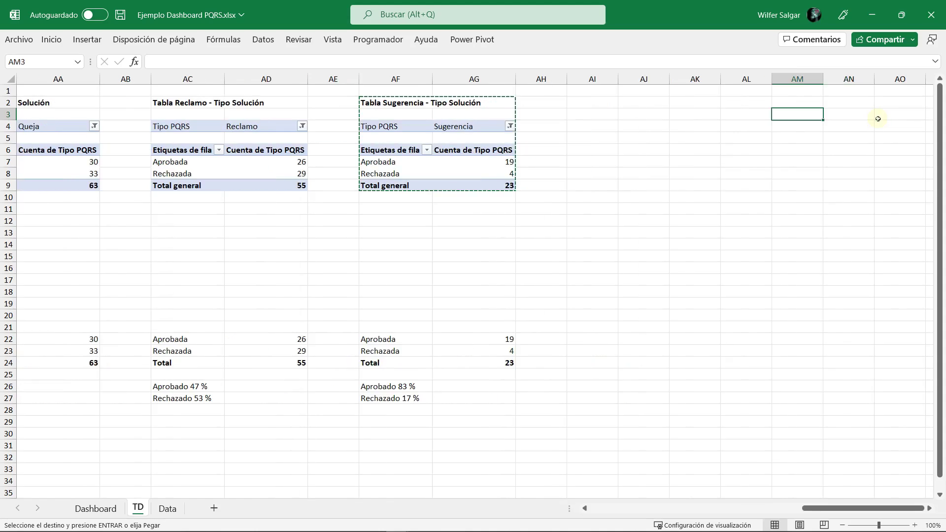
pyautogui.click(592, 102)
pyautogui.hotkey('ctrl', 'v')
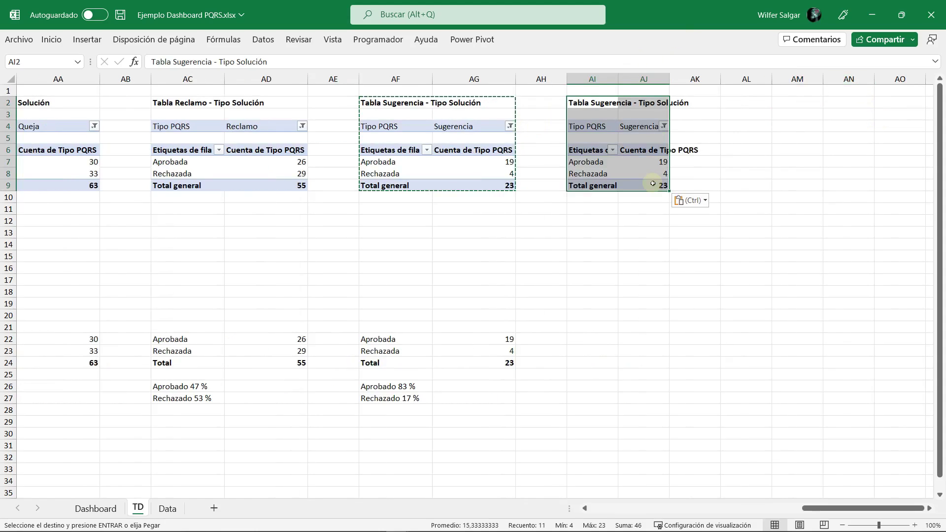
# Step: Widen column AI and change the AI2 title to 'Tipo PQRS - Solucion'
pyautogui.doubleClick(618, 79)
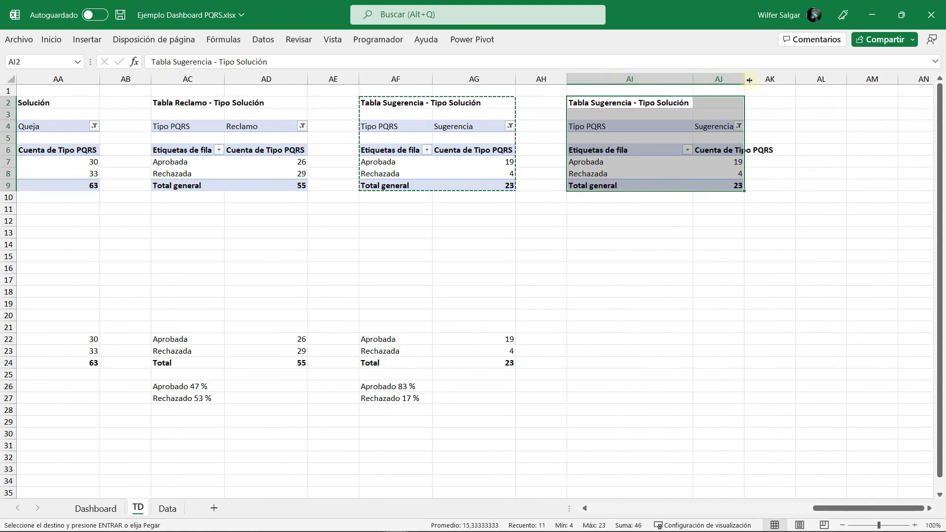
pyautogui.click(641, 105)
pyautogui.press('F2')
pyautogui.hotkey('ctrl', 'shift', 'Left')
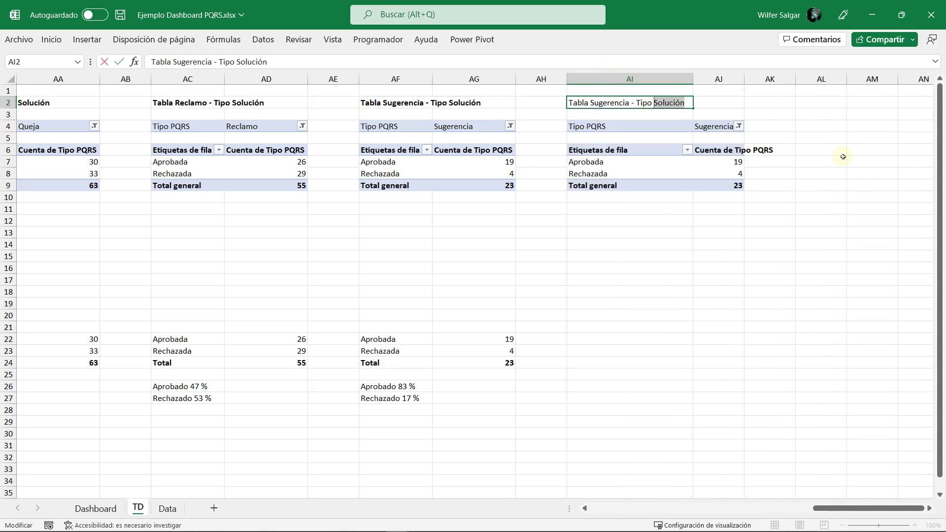
pyautogui.hotkey('ctrl', 'shift', 'Left')
pyautogui.hotkey('ctrl', 'shift', 'Left')
pyautogui.hotkey('ctrl', 'shift', 'Left')
pyautogui.hotkey('ctrl', 'shift', 'Left')
pyautogui.hotkey('ctrl', 'shift', 'Right')
pyautogui.write('Tip')
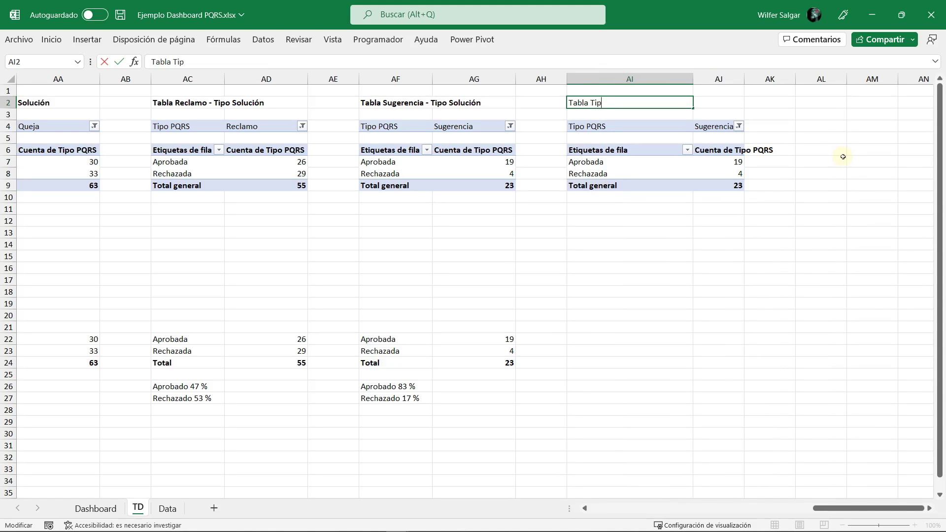
pyautogui.write('o PQRS - So')
pyautogui.write('lucion')
pyautogui.press('Return')
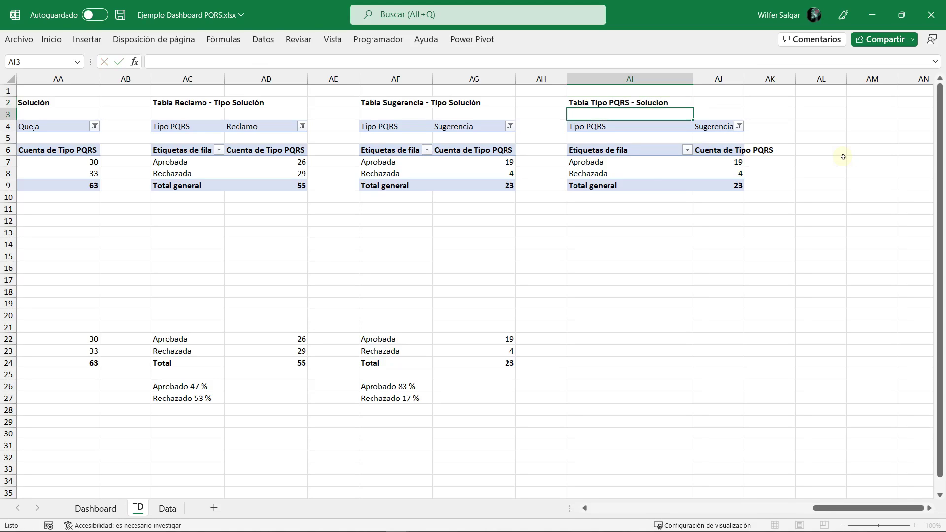
pyautogui.click(672, 160)
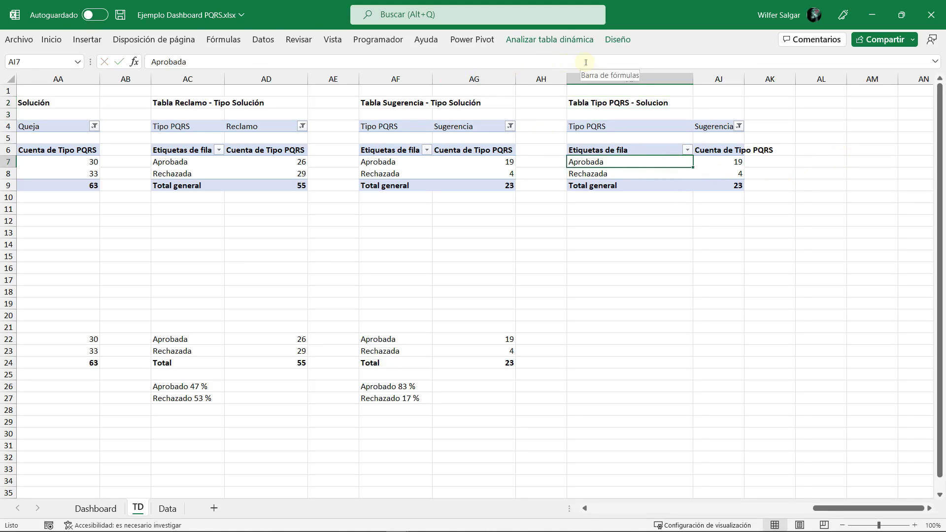
# Step: Rename the new pivot table to 'TD_Ti' in the PivotTable name box
pyautogui.press('F1')
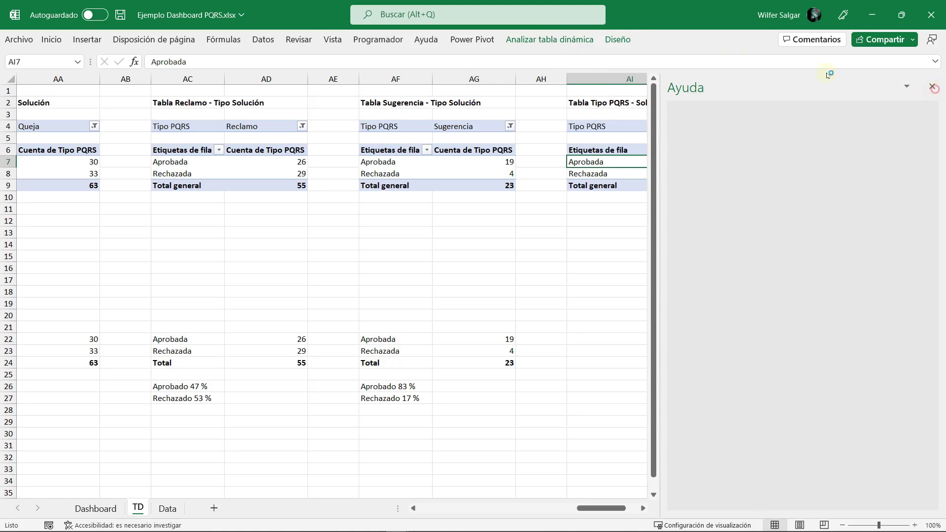
pyautogui.click(932, 86)
pyautogui.click(549, 39)
pyautogui.click(29, 79)
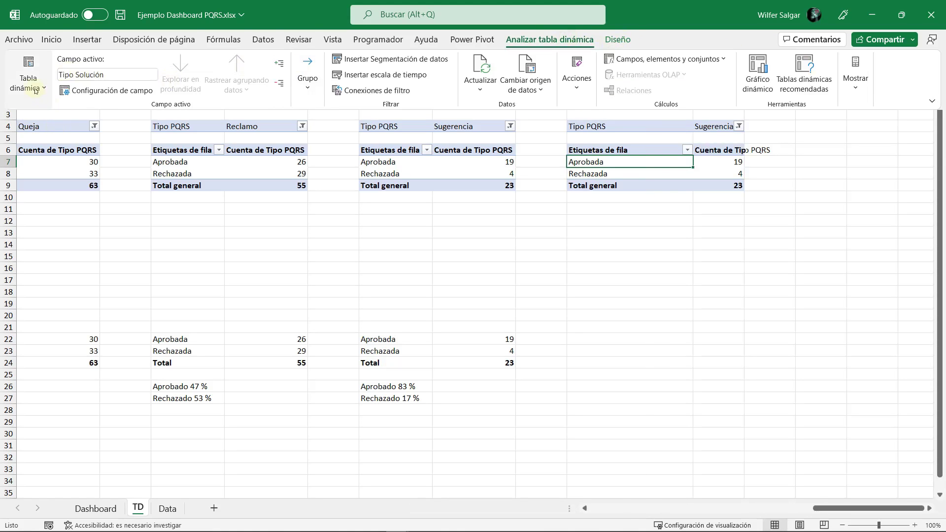
pyautogui.doubleClick(39, 132)
pyautogui.write('TD')
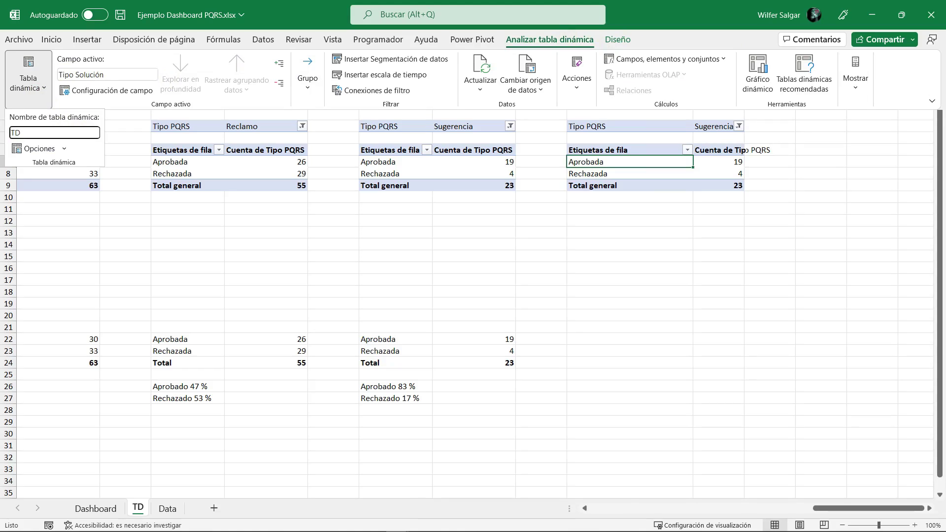
pyautogui.write('_TipoPQRS_Solucion')
pyautogui.press('Return')
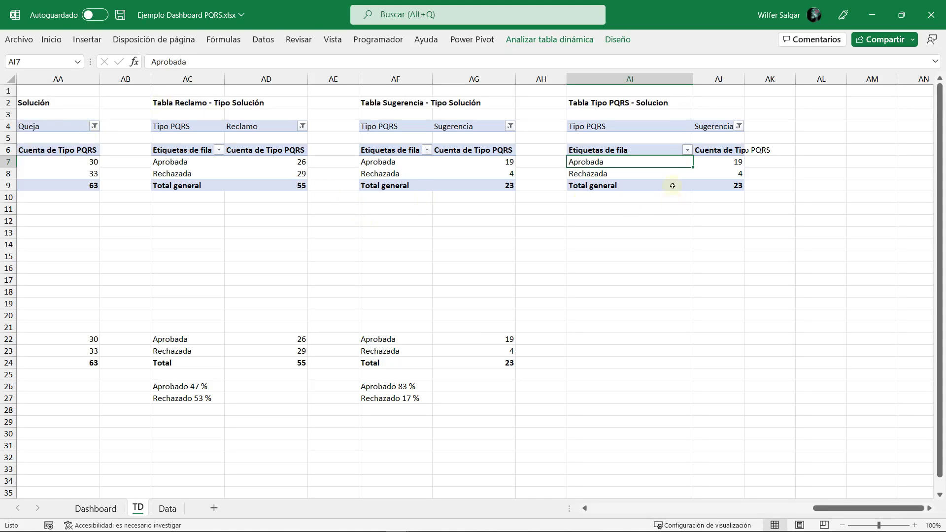
# Step: In the field list, move Tipo PQRS from Filters to Rows so every type is counted
pyautogui.rightClick(673, 174)
pyautogui.click(713, 442)
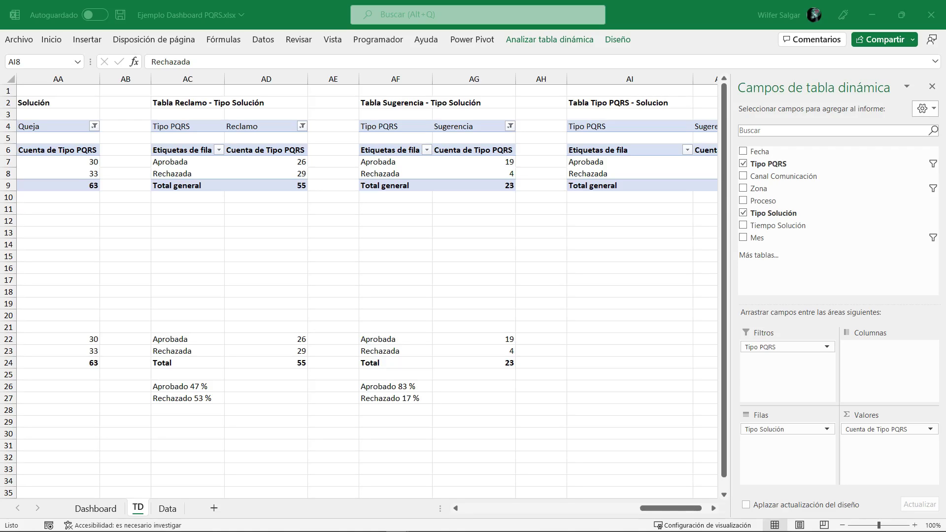
pyautogui.click(786, 430)
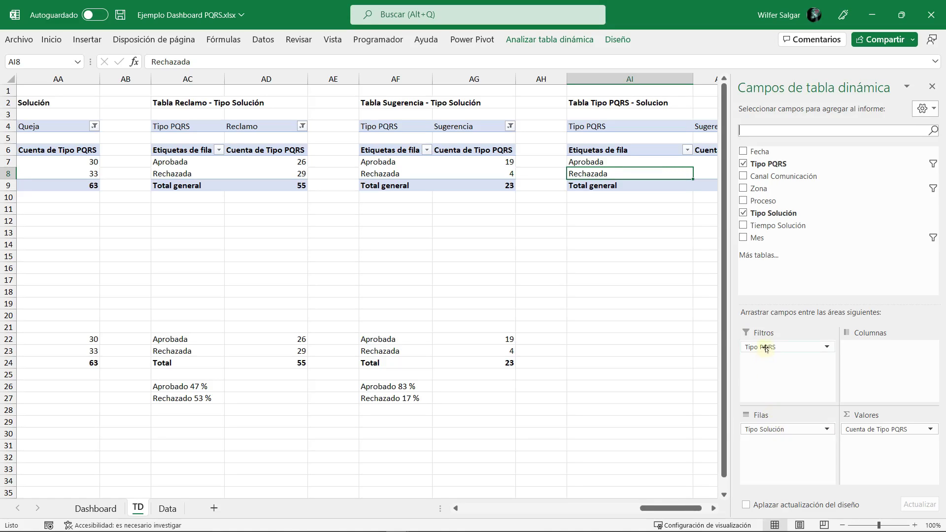
pyautogui.moveTo(766, 352)
pyautogui.mouseDown()
pyautogui.moveTo(775, 434)
pyautogui.moveTo(863, 391)
pyautogui.moveTo(867, 374)
pyautogui.mouseUp()
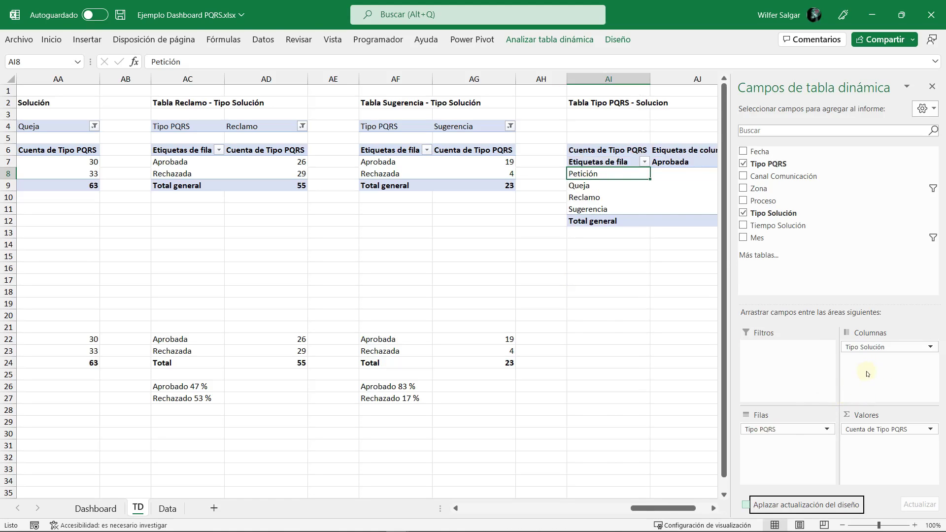
pyautogui.click(932, 86)
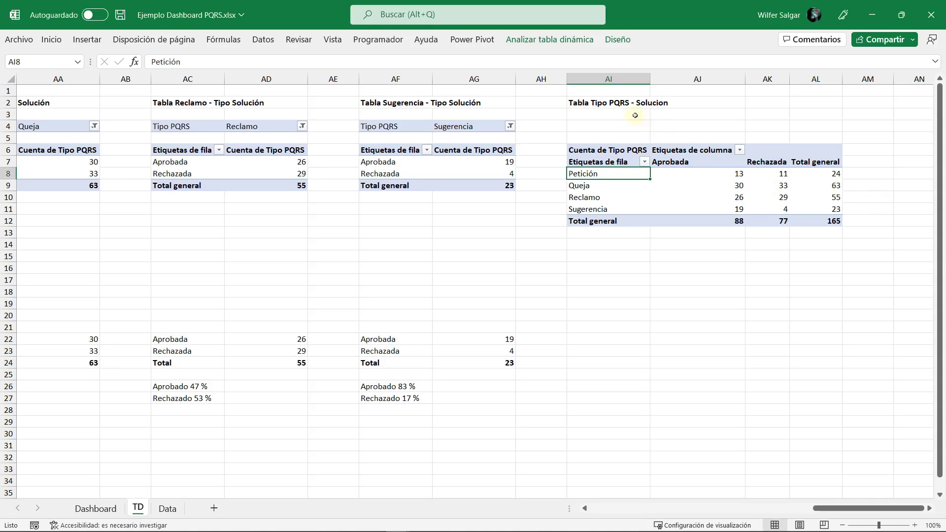
# Step: Change the AI2 title to 'Tabla Tipo PQRS - Proceso'
pyautogui.click(635, 105)
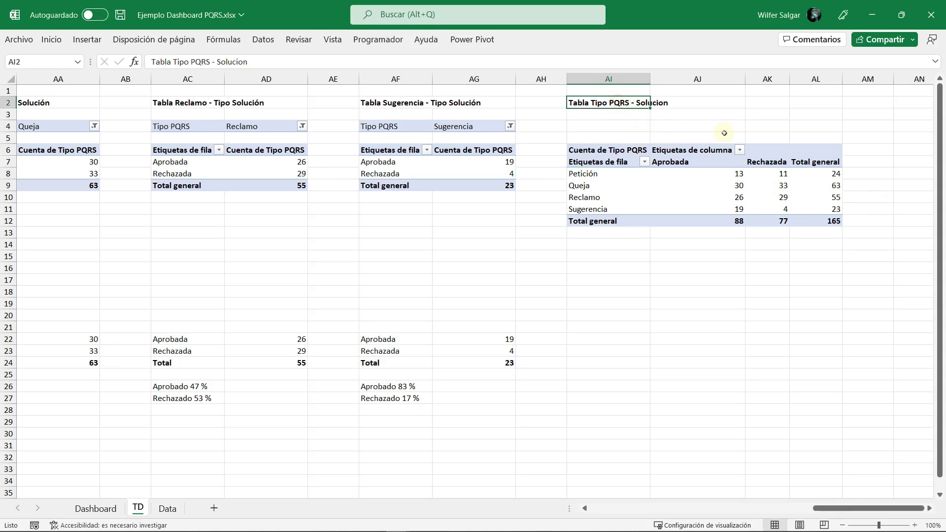
pyautogui.press('F2')
pyautogui.hotkey('ctrl', 'shift', 'Left')
pyautogui.write('Proc')
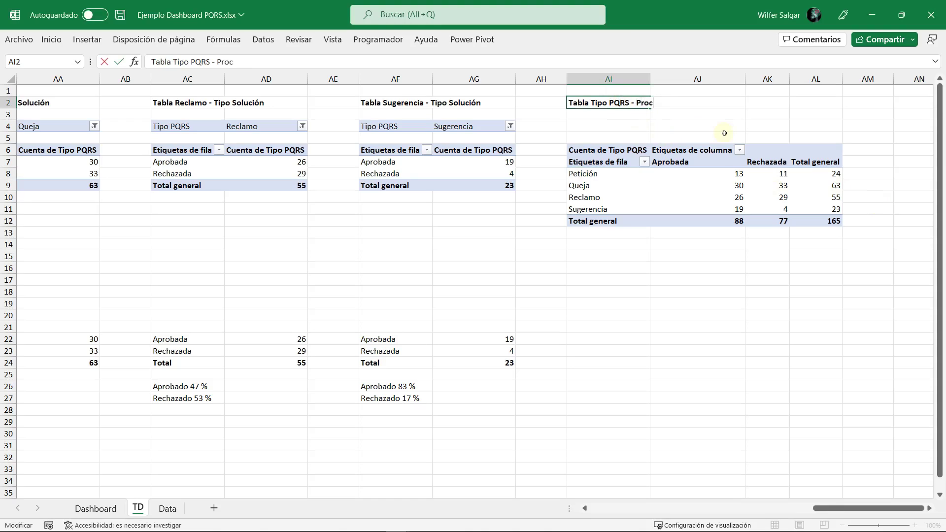
pyautogui.write('eso')
pyautogui.press('Return')
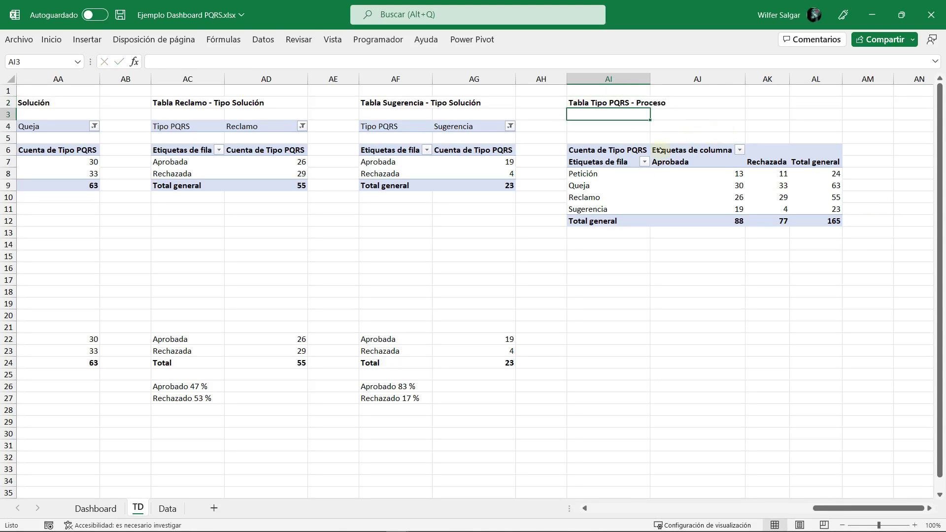
# Step: Rename the new pivot table to TD_TipoPQRS_Proceso
pyautogui.click(660, 162)
pyautogui.click(549, 39)
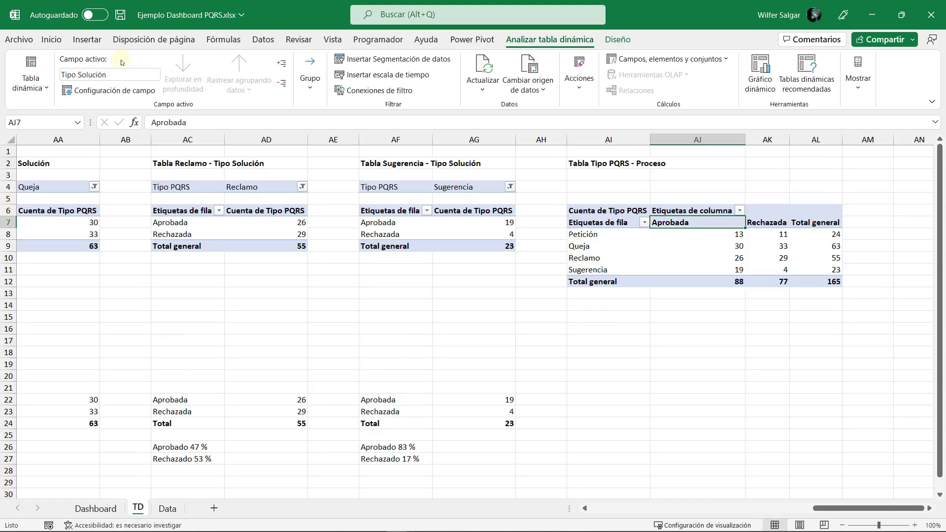
pyautogui.click(31, 82)
pyautogui.click(72, 137)
pyautogui.click(90, 133)
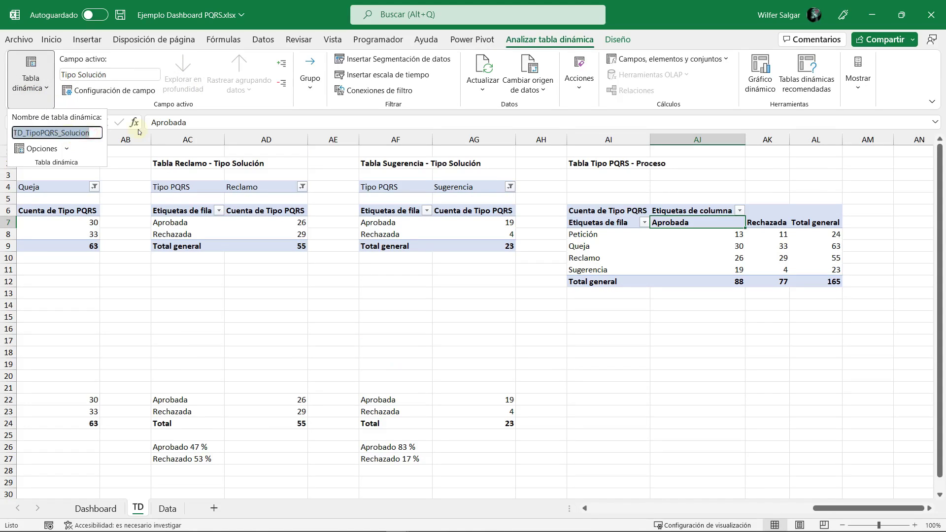
pyautogui.click(91, 134)
pyautogui.hotkey('shift', 'Left')
pyautogui.hotkey('shift', 'Left')
pyautogui.hotkey('shift', 'Left')
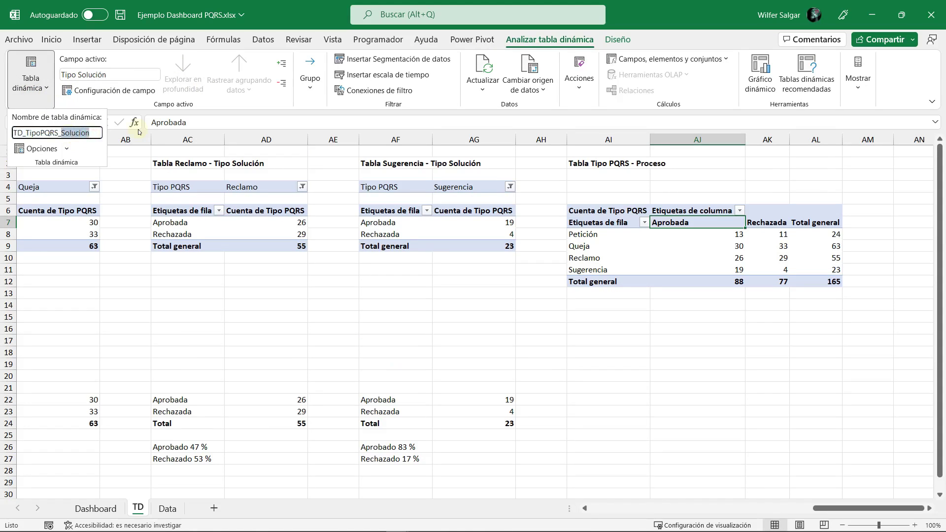
pyautogui.write('Proces')
pyautogui.press('Return')
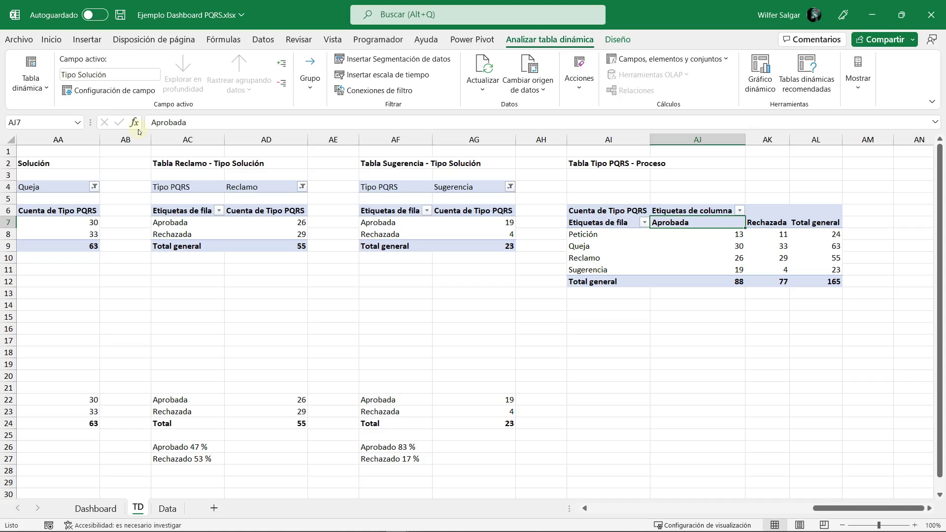
# Step: In the pivot's columns, replace Tipo Solución with Proceso to split by Post-Venta and Venta
pyautogui.click(706, 256)
pyautogui.rightClick(706, 256)
pyautogui.click(739, 493)
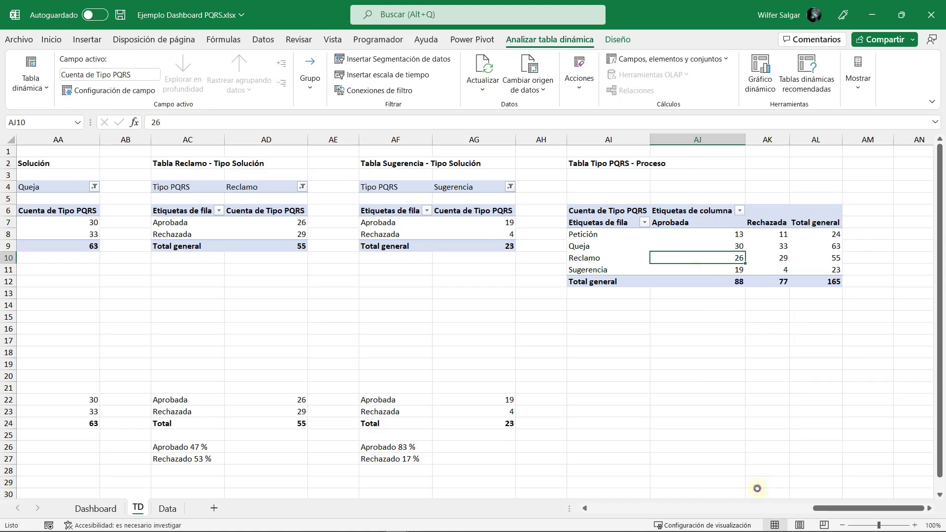
pyautogui.moveTo(887, 378)
pyautogui.mouseDown()
pyautogui.moveTo(813, 261)
pyautogui.moveTo(880, 394)
pyautogui.mouseUp()
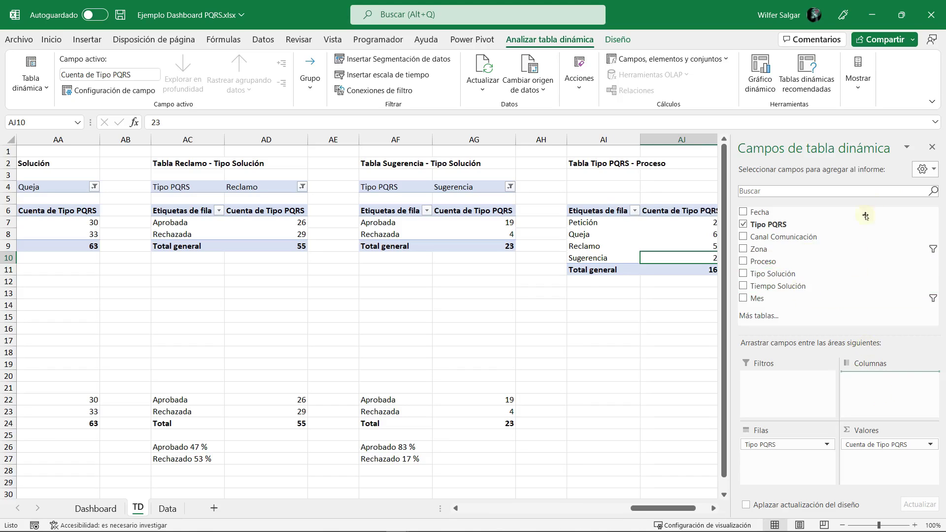
pyautogui.click(932, 147)
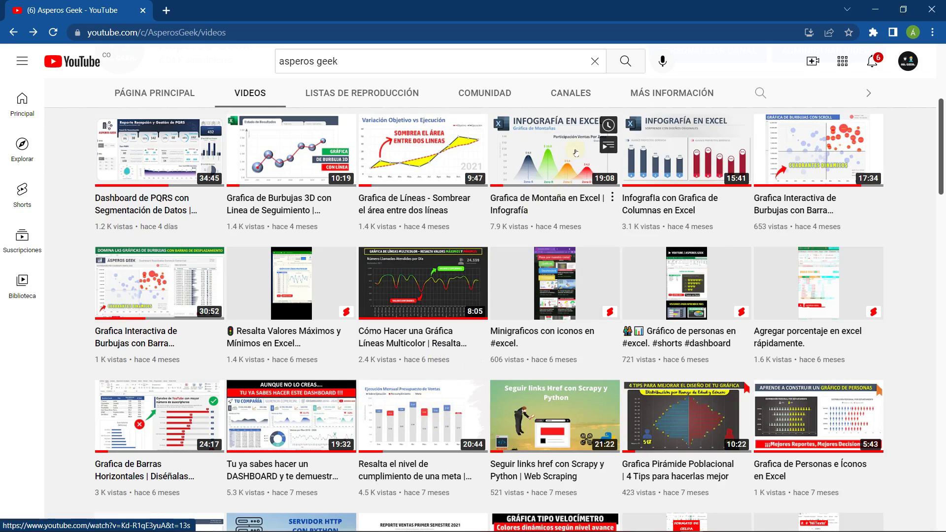
# Step: Scroll down through the Asperos Geek Videos tab, then back up to the newest PQRS dashboard video
pyautogui.scroll(-5, 420, 429)
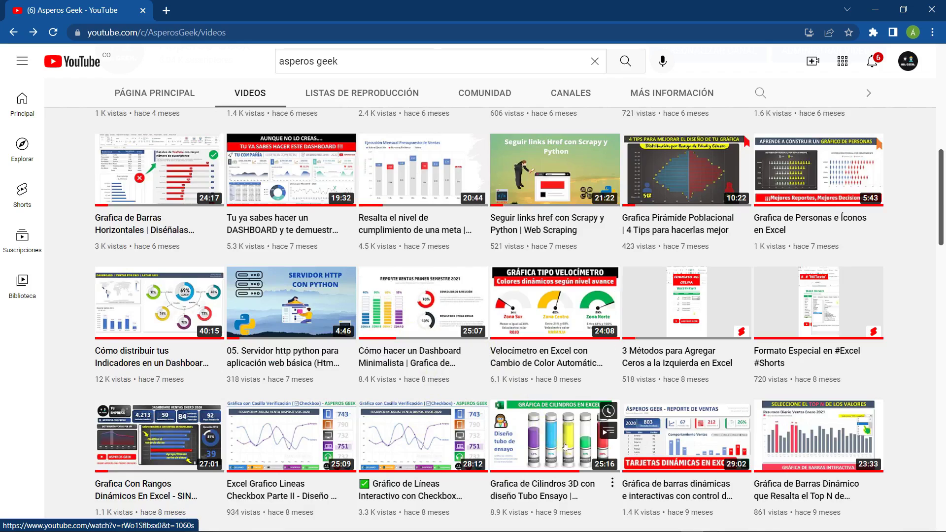
pyautogui.scroll(-2, 607, 444)
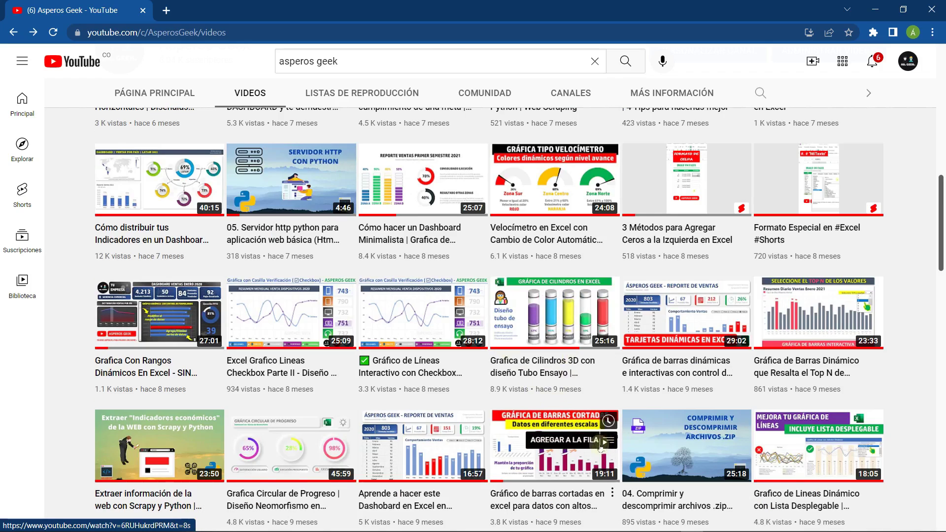
pyautogui.scroll(-3, 592, 433)
pyautogui.scroll(-1, 547, 408)
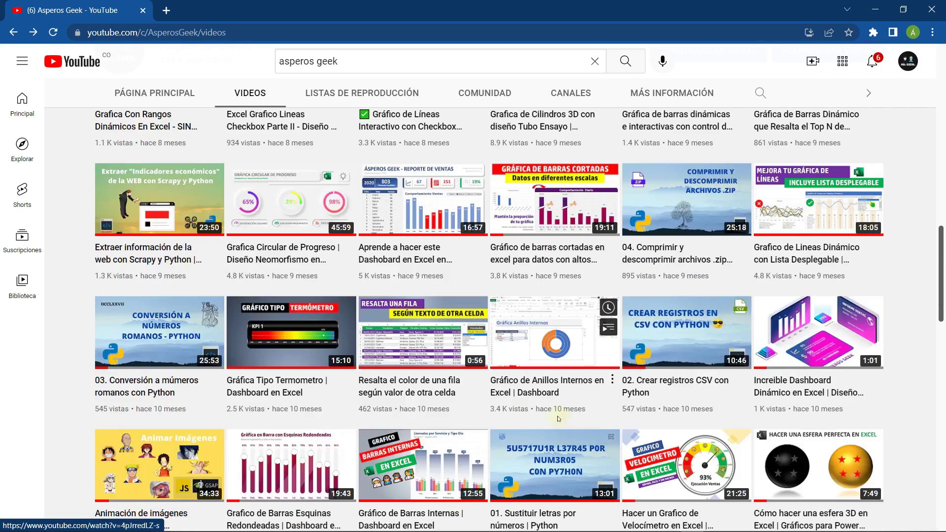
pyautogui.scroll(-3, 493, 424)
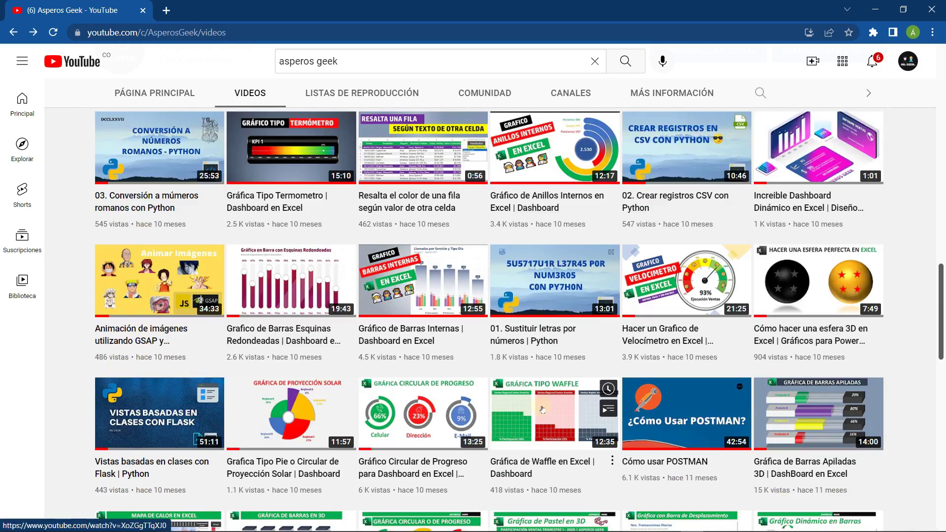
pyautogui.scroll(-1, 492, 423)
pyautogui.scroll(-2, 824, 377)
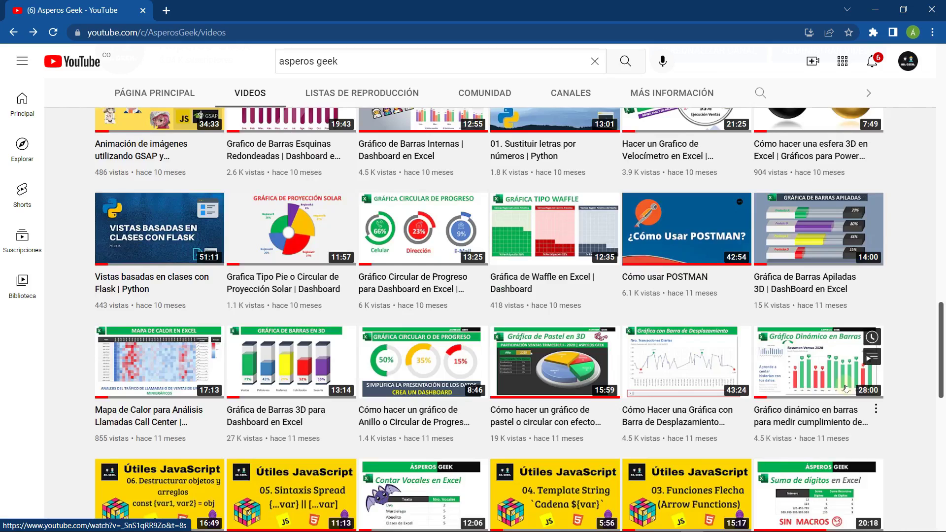
pyautogui.scroll(2, 846, 387)
pyautogui.scroll(5, 846, 388)
pyautogui.scroll(5, 845, 388)
pyautogui.scroll(3, 845, 388)
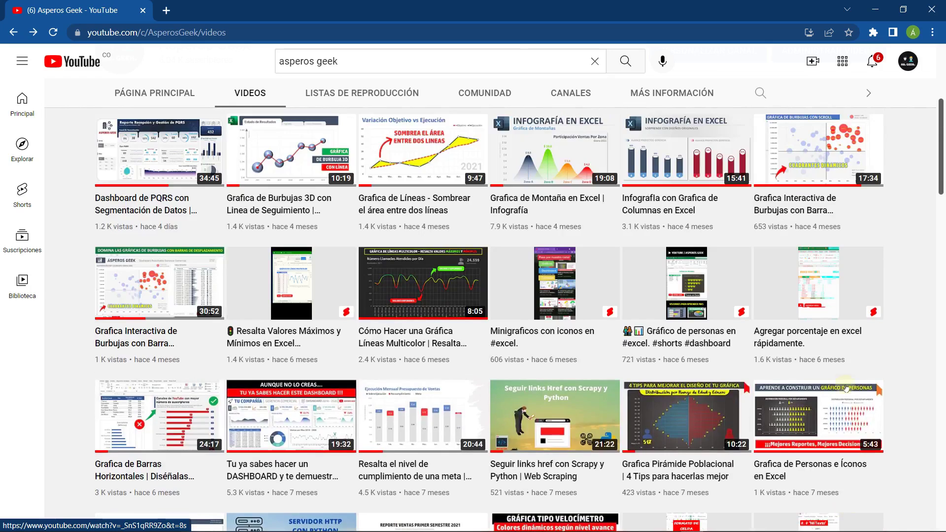
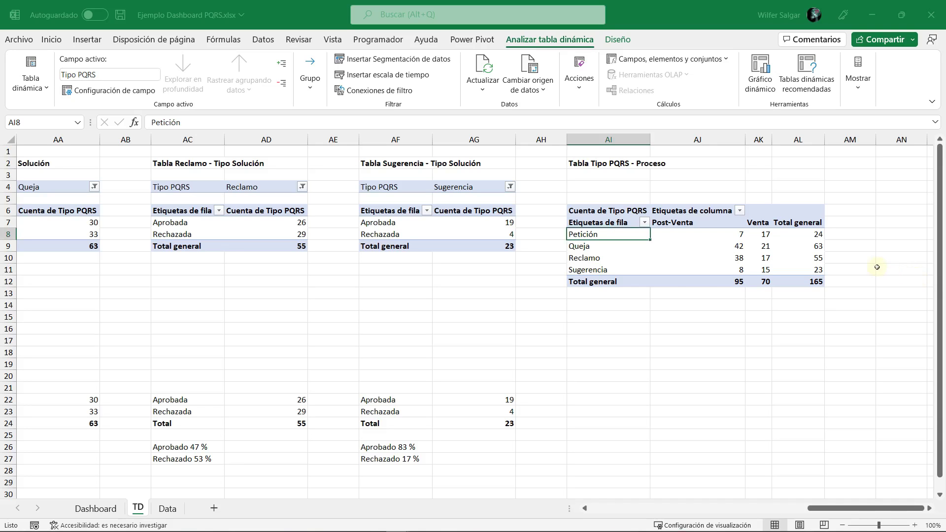
# Step: Copy the four PQRS type labels from the pivot and paste them as values into AI22
pyautogui.click(86, 39)
pyautogui.click(622, 368)
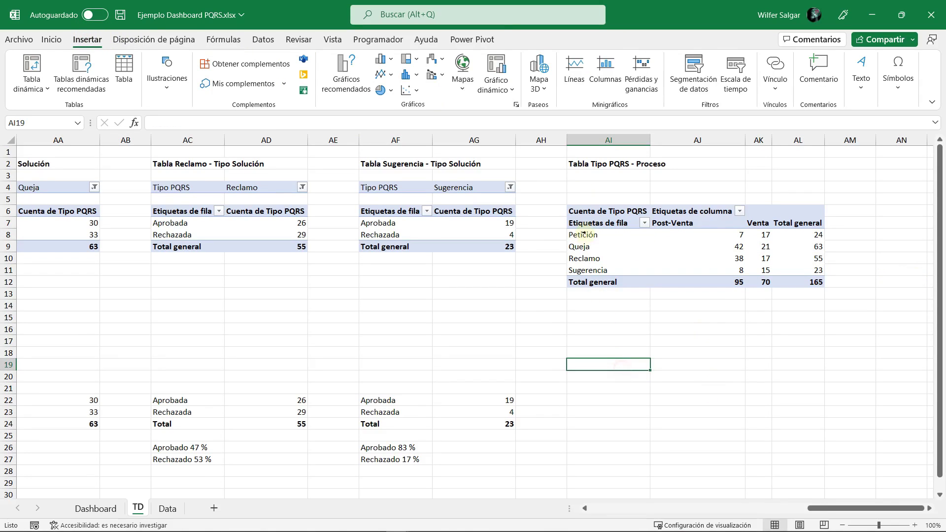
pyautogui.click(593, 235)
pyautogui.moveTo(593, 235); pyautogui.dragTo(591, 270)
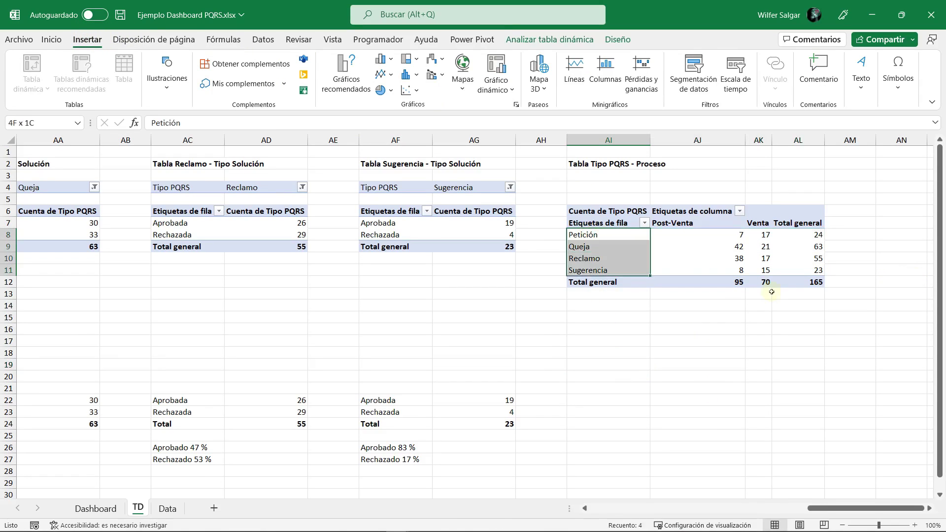
pyautogui.hotkey('ctrl', 'c')
pyautogui.click(611, 388)
pyautogui.click(621, 402)
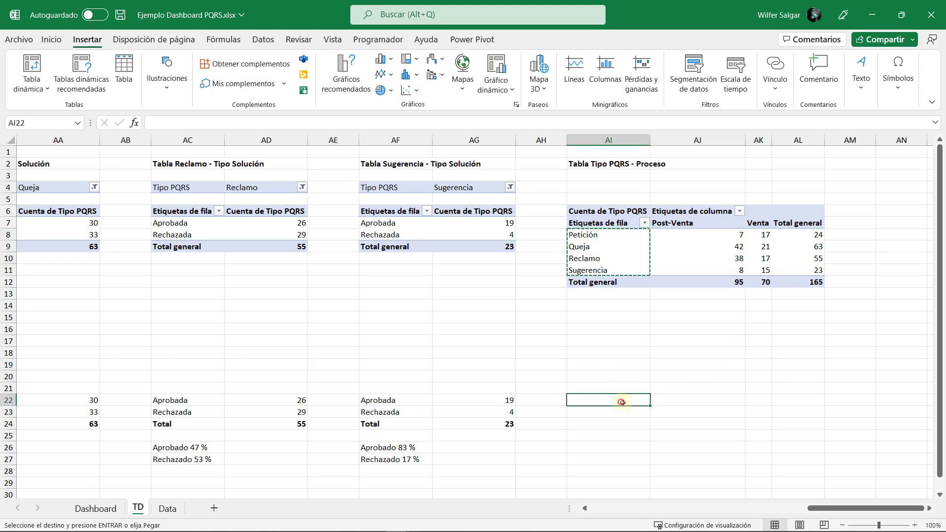
pyautogui.hotkey('ctrl', 'alt', 'v')
pyautogui.press('Return')
pyautogui.press('Right')
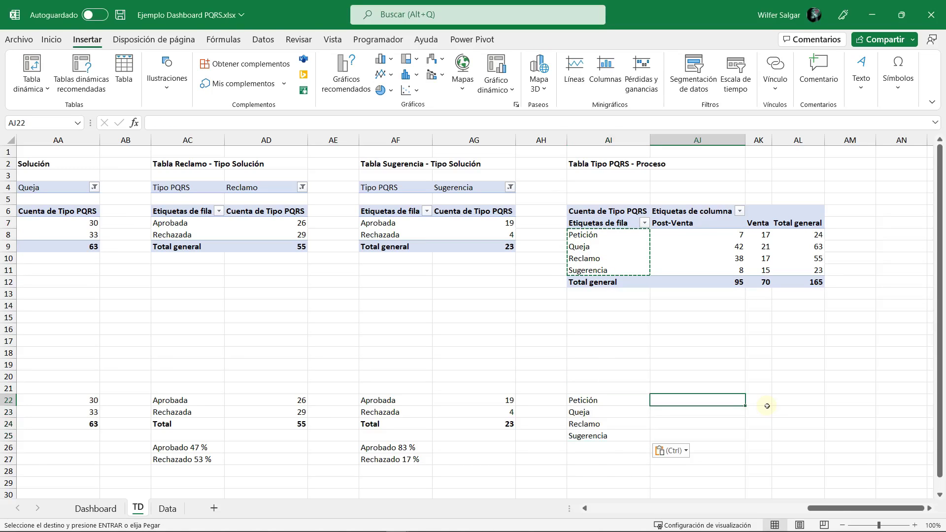
pyautogui.scroll(-2, 779, 402)
pyautogui.press('Escape')
# Step: Start a BUSCARV in AJ22 using the pivot's Petición label, then discard the flawed attempt
pyautogui.hotkey('shift', 'F3')
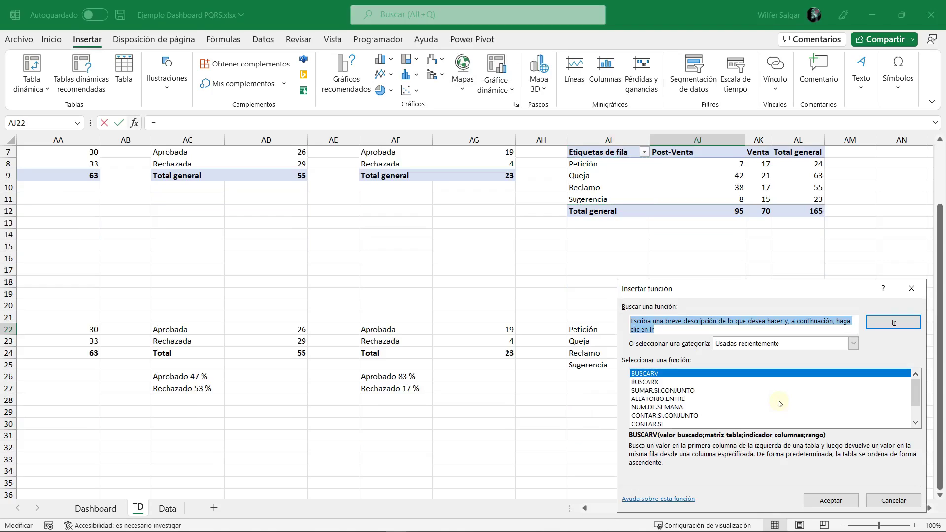
pyautogui.click(818, 500)
pyautogui.scroll(1, 605, 216)
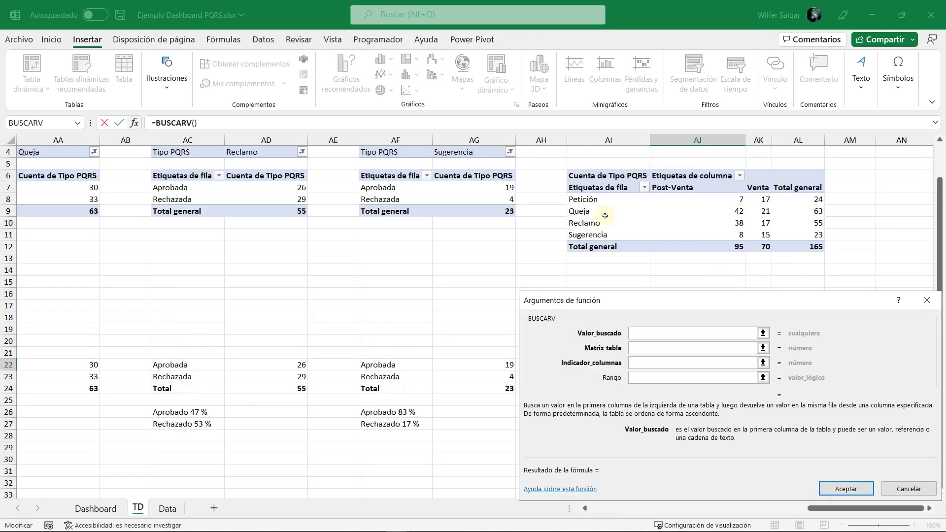
pyautogui.click(590, 199)
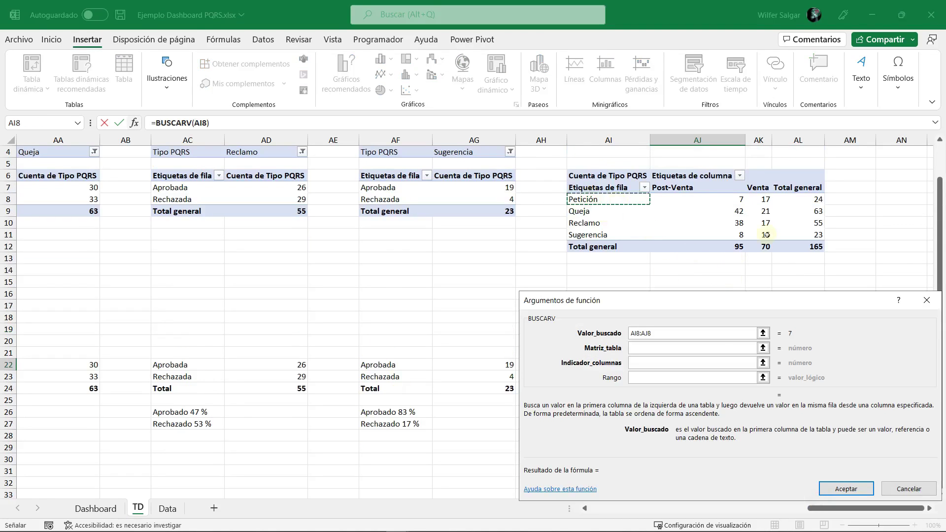
pyautogui.hotkey('shift', 'Right')
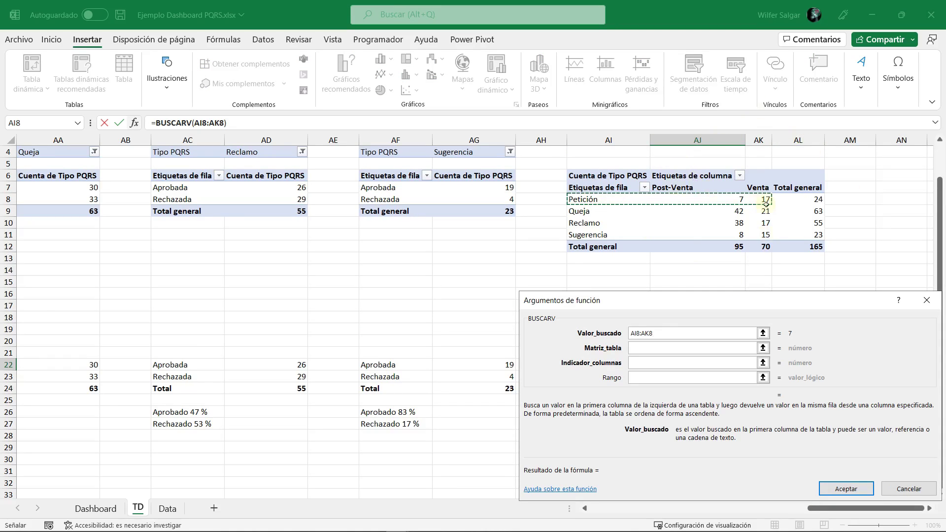
pyautogui.hotkey('shift', 'Down')
pyautogui.hotkey('shift', 'Down')
pyautogui.hotkey('shift', 'Down')
pyautogui.press('Escape')
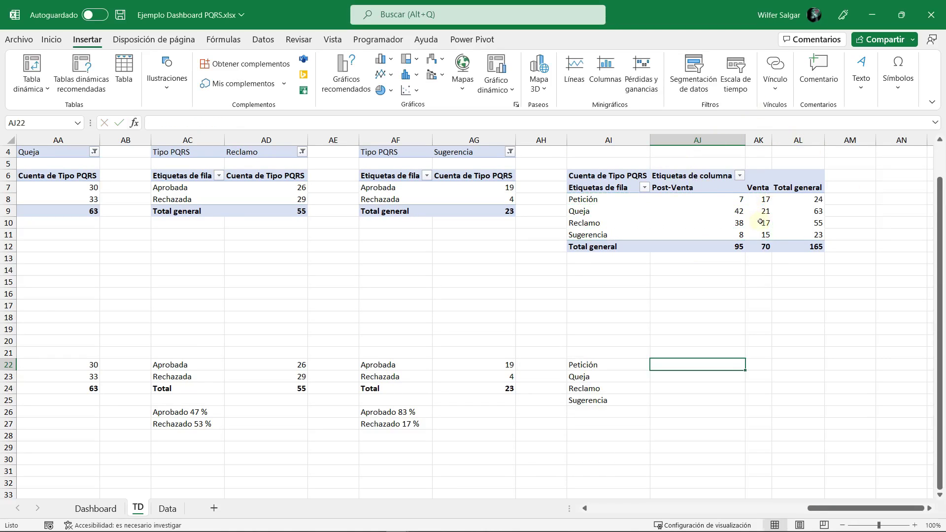
# Step: Enter =BUSCARV(AI22;$AI$8:$AL$12;2;0) in AJ22 through Insertar función
pyautogui.hotkey('shift', 'F3')
pyautogui.click(789, 500)
pyautogui.click(596, 364)
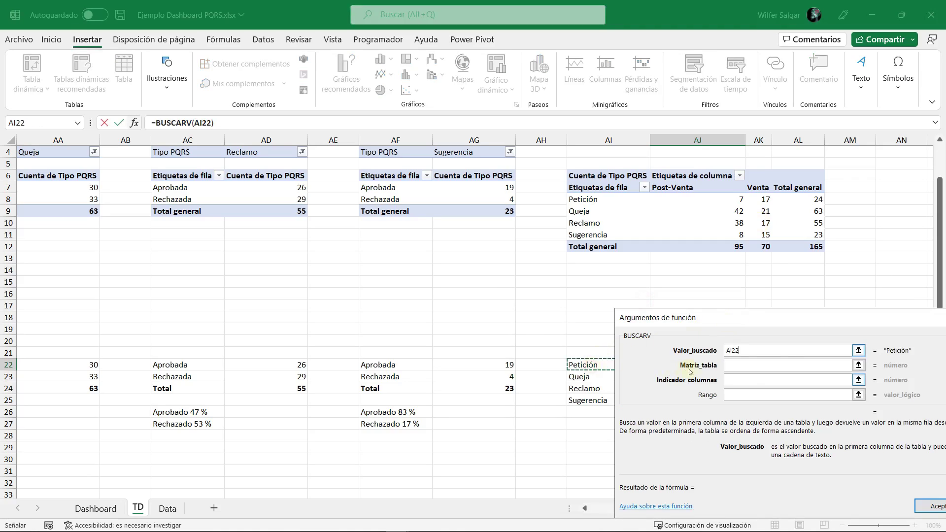
pyautogui.press('Tab')
pyautogui.moveTo(595, 199); pyautogui.dragTo(793, 241)
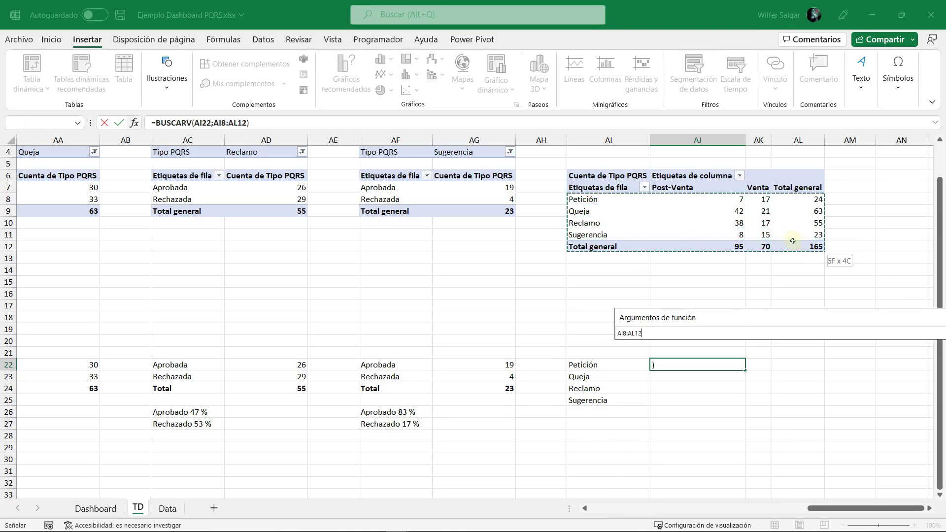
pyautogui.press('F4')
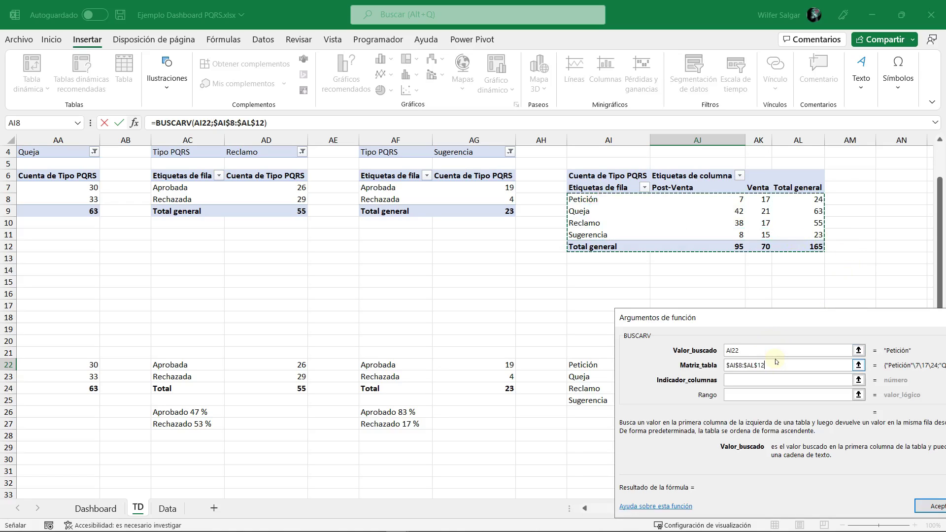
pyautogui.click(761, 381)
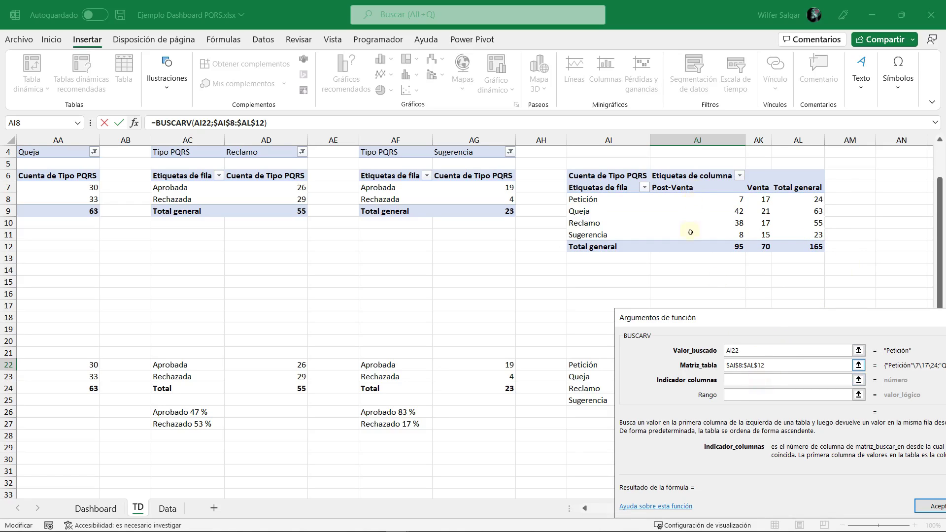
pyautogui.write('2')
pyautogui.press('Tab')
pyautogui.write('0')
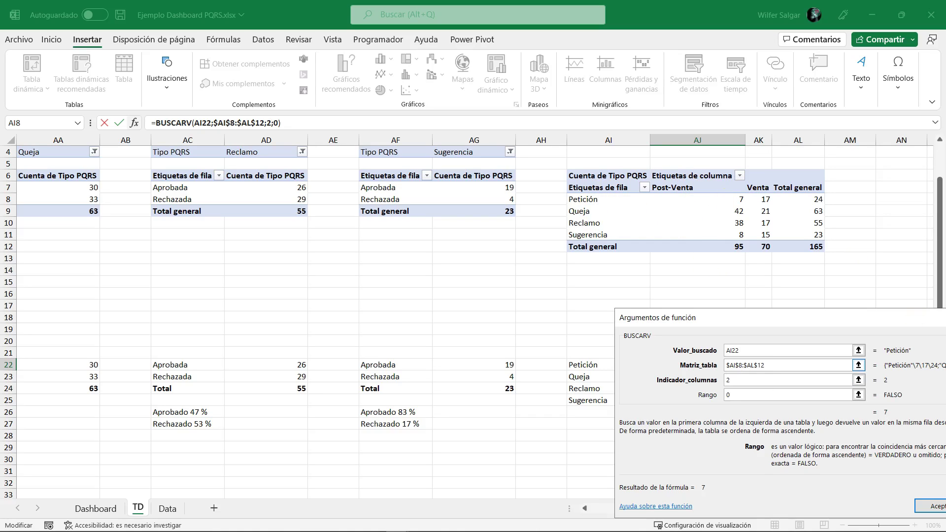
pyautogui.moveTo(872, 325); pyautogui.dragTo(722, 250)
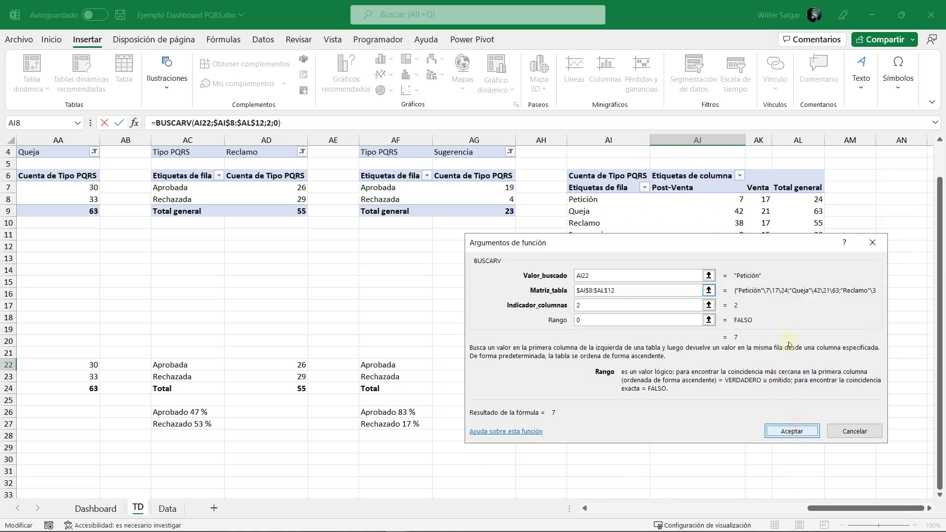
pyautogui.click(790, 433)
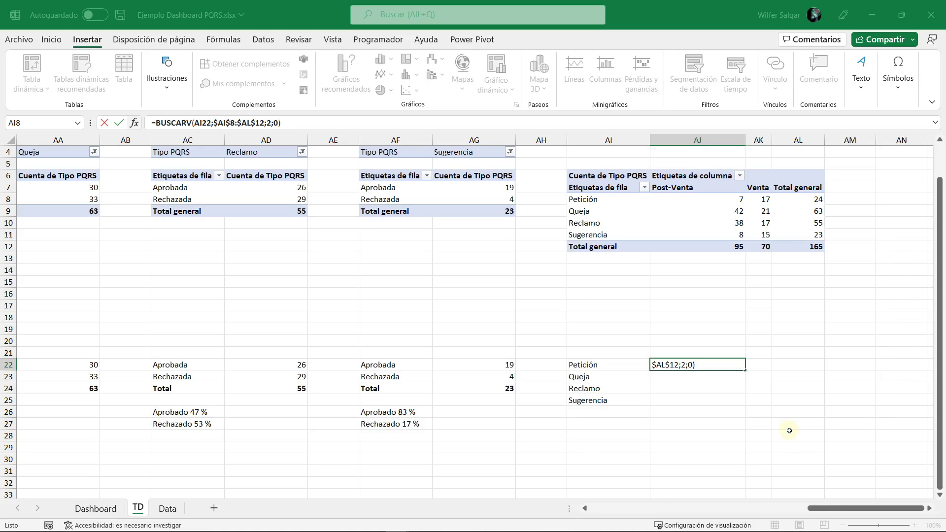
# Step: Wrap the AJ22 lookup in SI.ERROR returning 0, so Petición shows 7
pyautogui.click(154, 122)
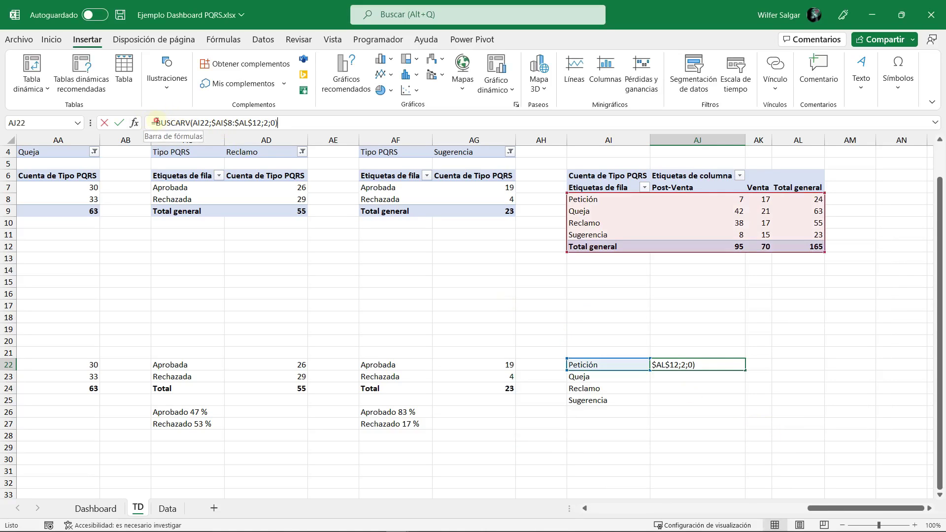
pyautogui.write('si')
pyautogui.press('Down')
pyautogui.press('Down')
pyautogui.press('Tab')
pyautogui.press('End')
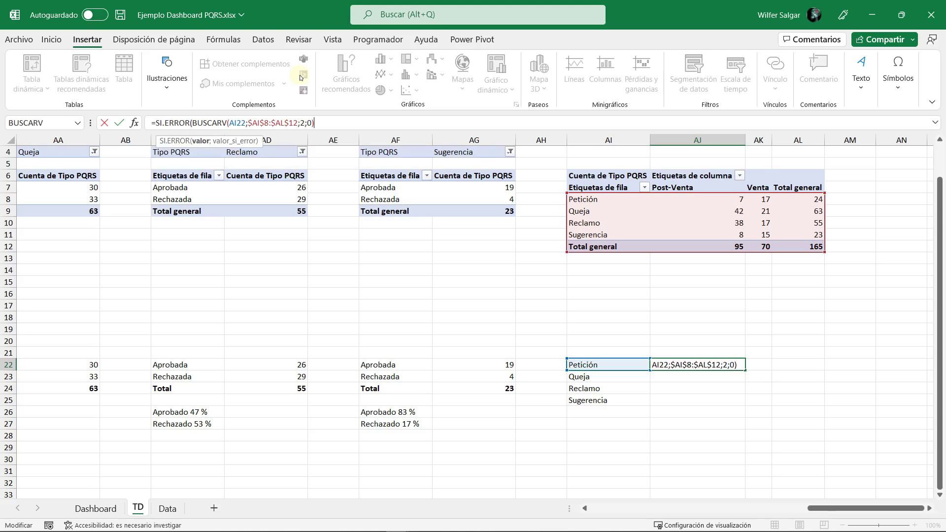
pyautogui.write(';0')
pyautogui.hotkey('shift', 'Return')
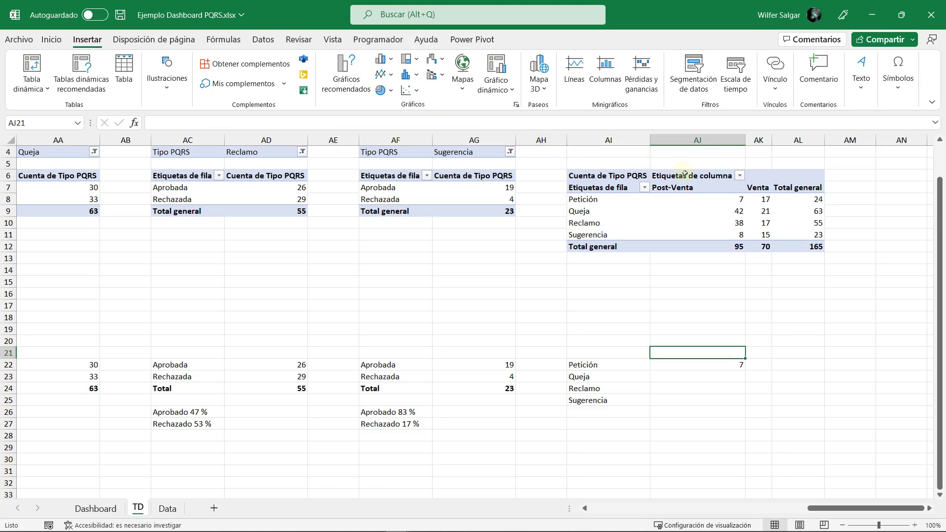
# Step: Paste the Post-Venta and Venta headers as values above the helper table's lookup columns
pyautogui.click(695, 183)
pyautogui.hotkey('shift', 'Right')
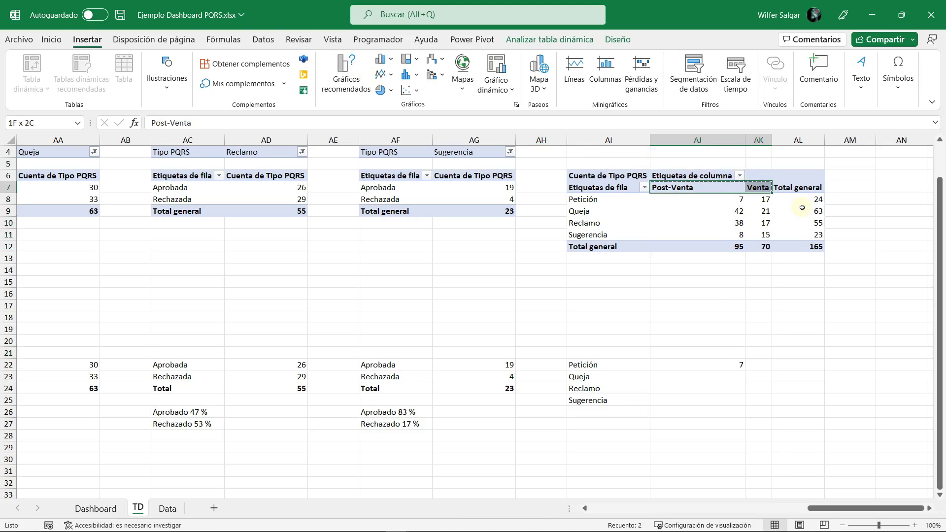
pyautogui.hotkey('ctrl', 'c')
pyautogui.hotkey('ctrl', 'Down')
pyautogui.hotkey('ctrl', 'Down')
pyautogui.hotkey('ctrl', 'Down')
pyautogui.press('Up')
pyautogui.press('Up')
pyautogui.hotkey('ctrl', 'Up')
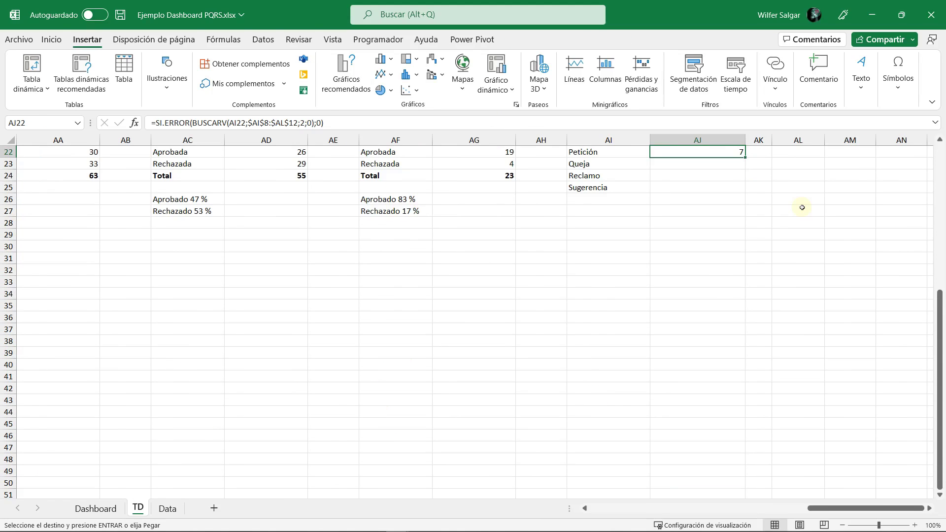
pyautogui.press('Up')
pyautogui.hotkey('ctrl', 'alt', 'v')
pyautogui.press('v')
pyautogui.press('Return')
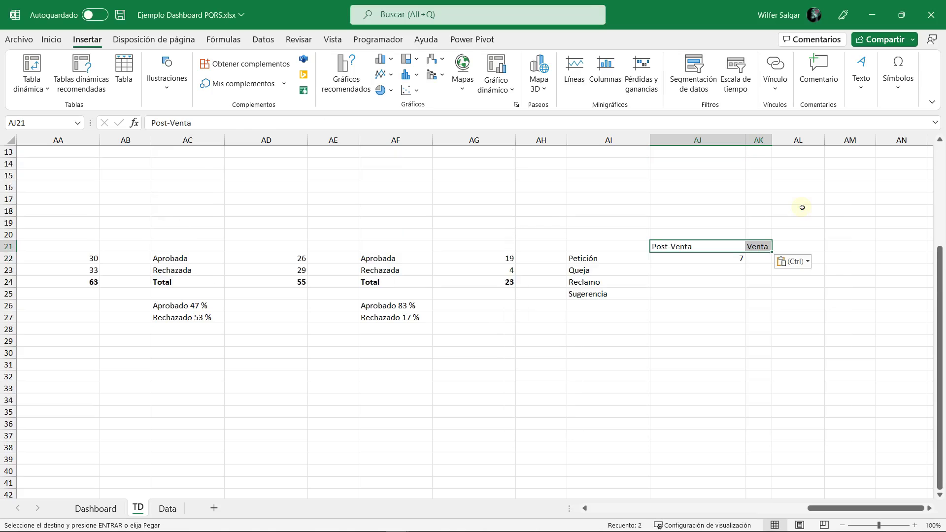
pyautogui.scroll(4, 802, 208)
# Step: Copy the Petición lookup formula into the Venta column cell beside it
pyautogui.click(727, 405)
pyautogui.hotkey('ctrl', 'c')
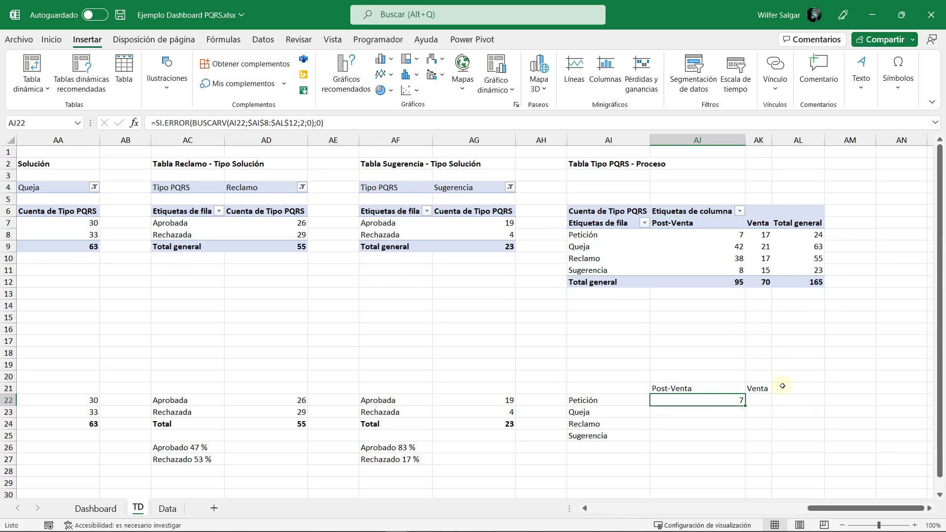
pyautogui.press('Right')
pyautogui.hotkey('ctrl', 'v')
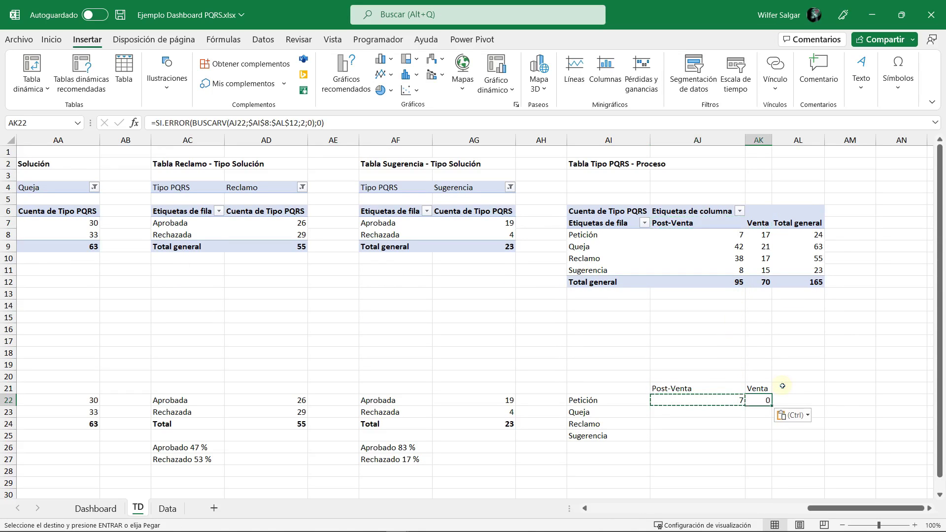
pyautogui.press('F2')
pyautogui.press('Left')
pyautogui.press('Left')
pyautogui.press('Left')
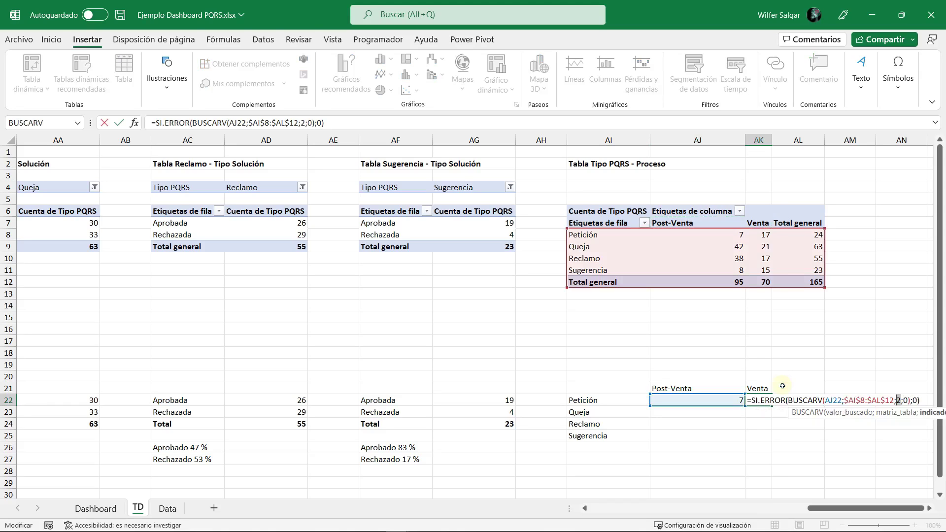
pyautogui.press('Escape')
# Step: Fill both lookup formulas down through the Sugerencia row, giving Post-Venta 7, 42, 38, 8
pyautogui.hotkey('shift', 'Left')
pyautogui.hotkey('ctrl', 'c')
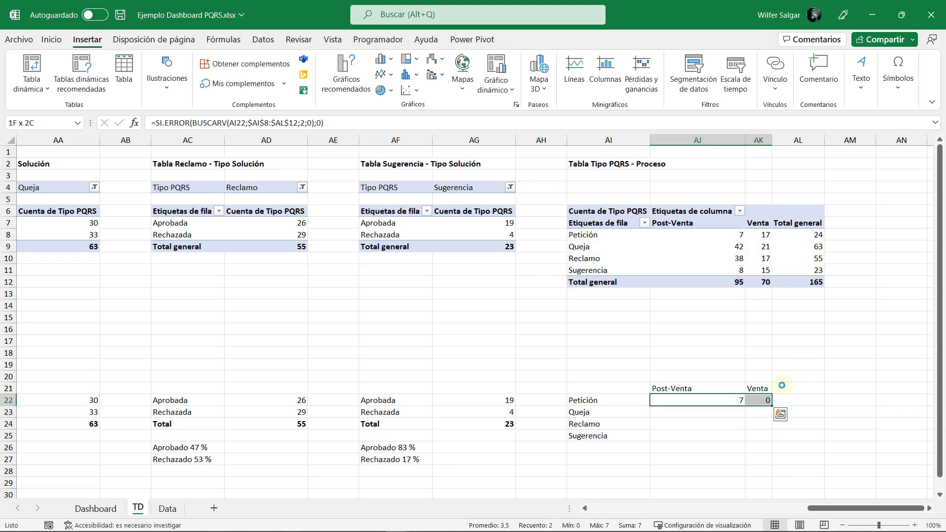
pyautogui.hotkey('ctrl', 'Left')
pyautogui.hotkey('ctrl', 'Down')
pyautogui.press('Right')
pyautogui.hotkey('shift', 'Right')
pyautogui.hotkey('shift', 'Up')
pyautogui.hotkey('shift', 'Up')
pyautogui.hotkey('shift', 'Up')
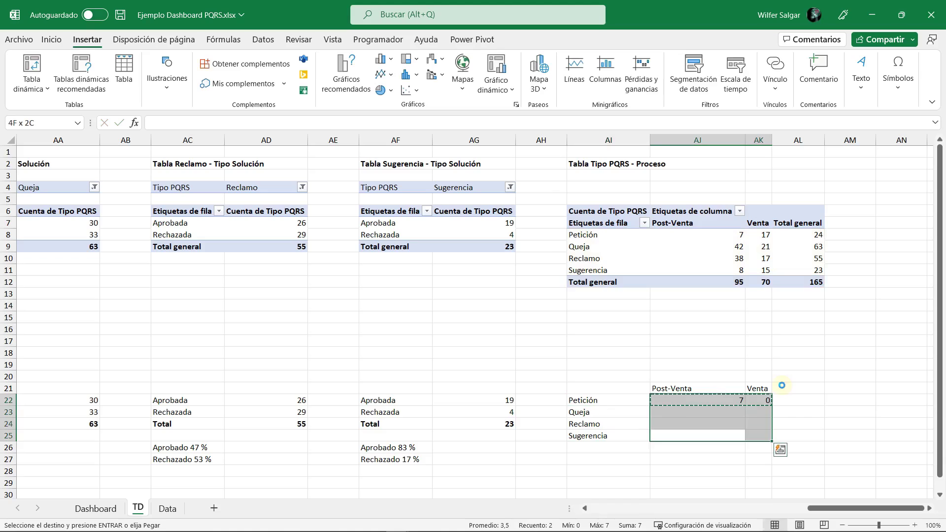
pyautogui.press('Return')
# Step: Add a 'Total' label below Sugerencia and clear the stray values beside it
pyautogui.press('Down')
pyautogui.write('Total')
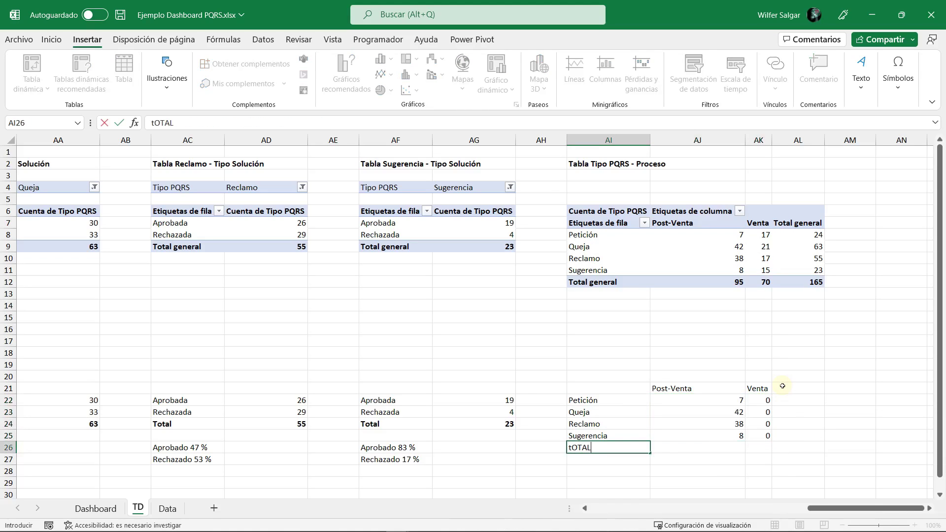
pyautogui.press('Tab')
pyautogui.hotkey('shift', 'Right')
pyautogui.hotkey('ctrl', 'd')
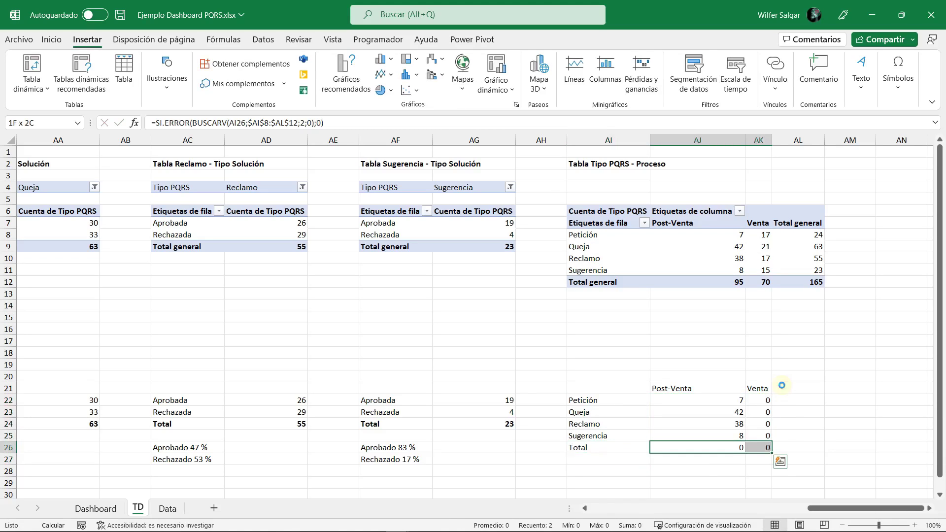
pyautogui.hotkey('shift', 'Right')
pyautogui.hotkey('ctrl', 'r')
pyautogui.press('Right')
pyautogui.press('Right')
pyautogui.press('Delete')
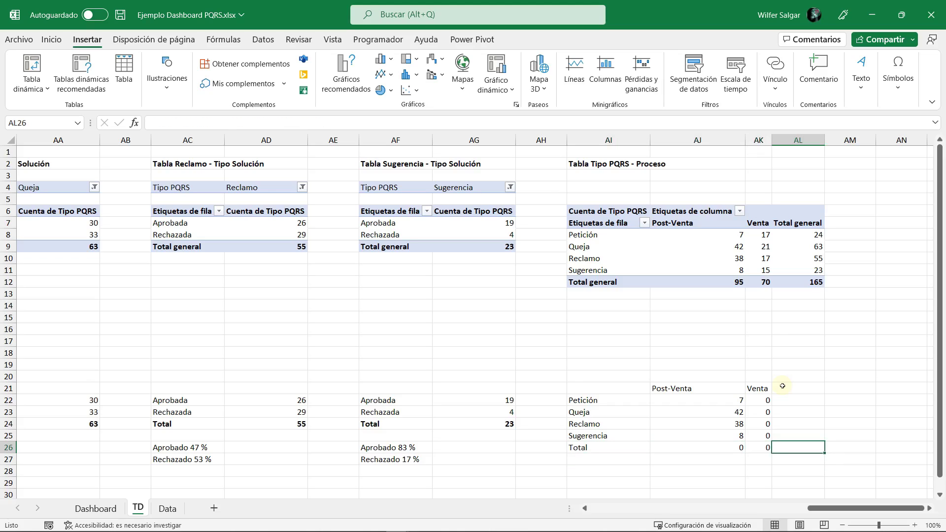
pyautogui.press('Left')
pyautogui.press('Left')
pyautogui.press('Left')
pyautogui.press('Right')
pyautogui.hotkey('shift', 'Right')
pyautogui.press('Delete')
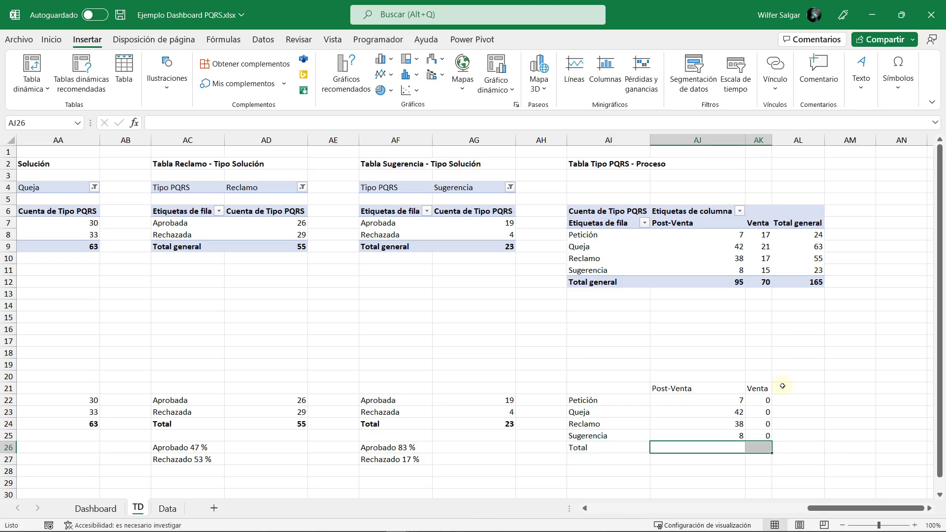
# Step: AutoSum row 26 for Post-Venta and Venta, giving totals 95 and 0
pyautogui.press('Down')
pyautogui.press('Up')
pyautogui.hotkey('shift', 'Right')
pyautogui.hotkey('alt', '=')
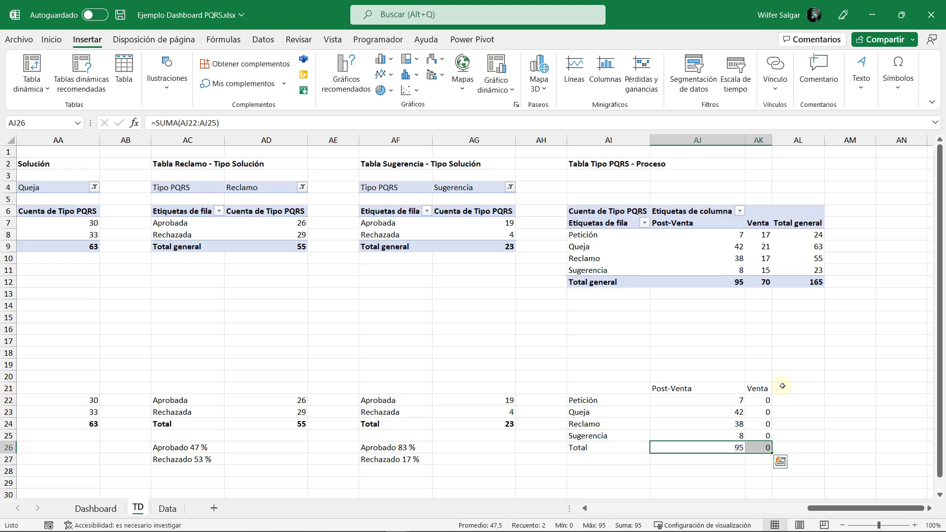
pyautogui.press('Up')
pyautogui.press('Up')
pyautogui.press('Up')
pyautogui.press('Up')
# Step: Correct AK22's BUSCARV so it looks up AI22 instead of the wrong column
pyautogui.press('F2')
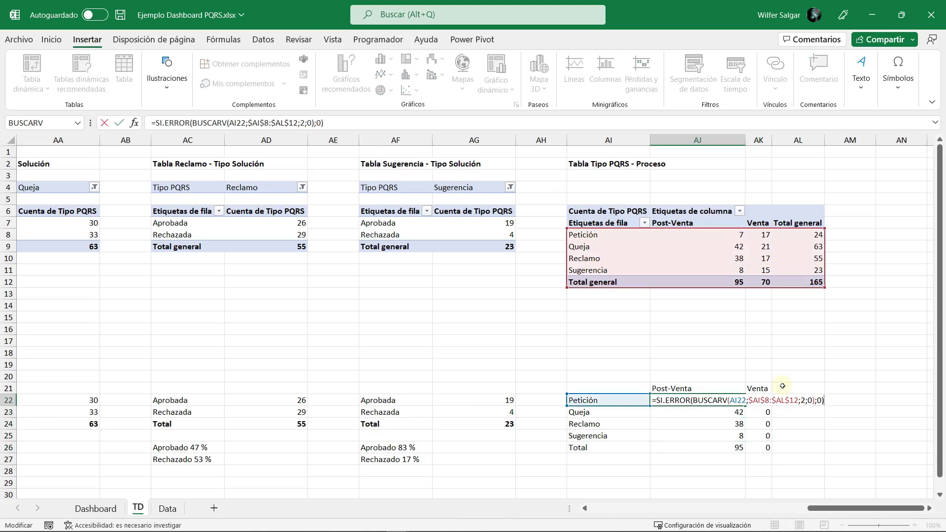
pyautogui.press('Escape')
pyautogui.press('Right')
pyautogui.press('F2')
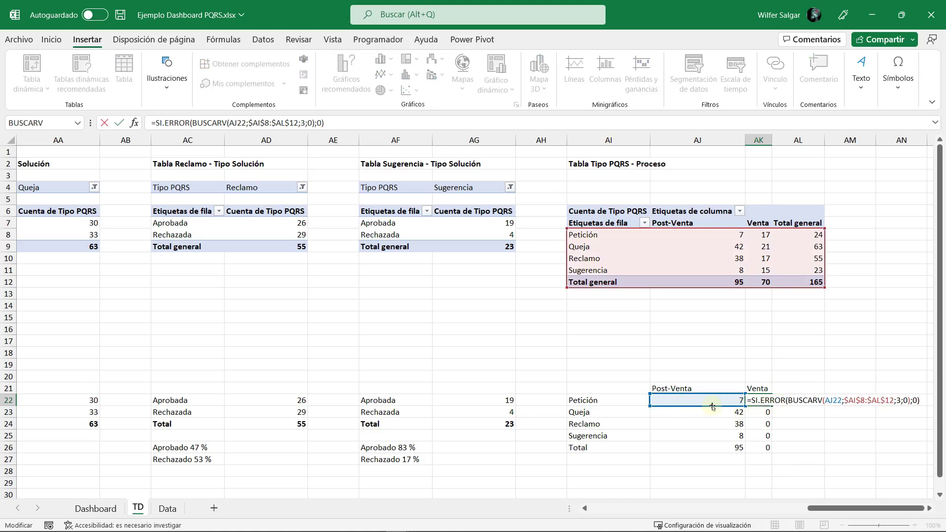
pyautogui.press('Escape')
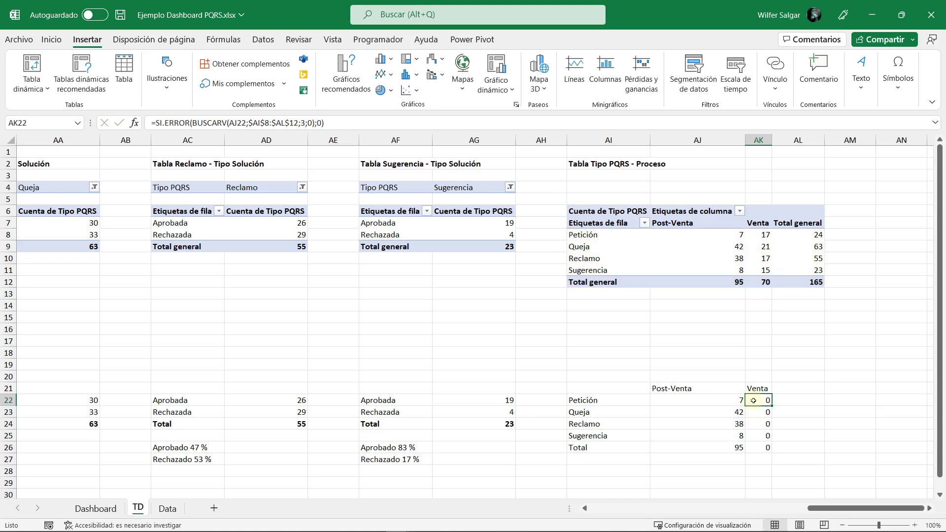
pyautogui.press('F2')
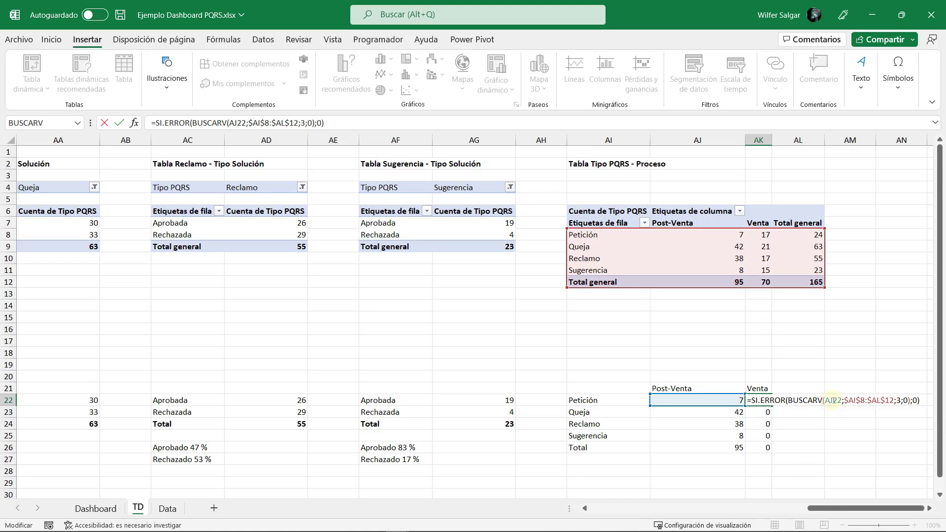
pyautogui.click(833, 401)
pyautogui.press('BackSpace')
pyautogui.write('I')
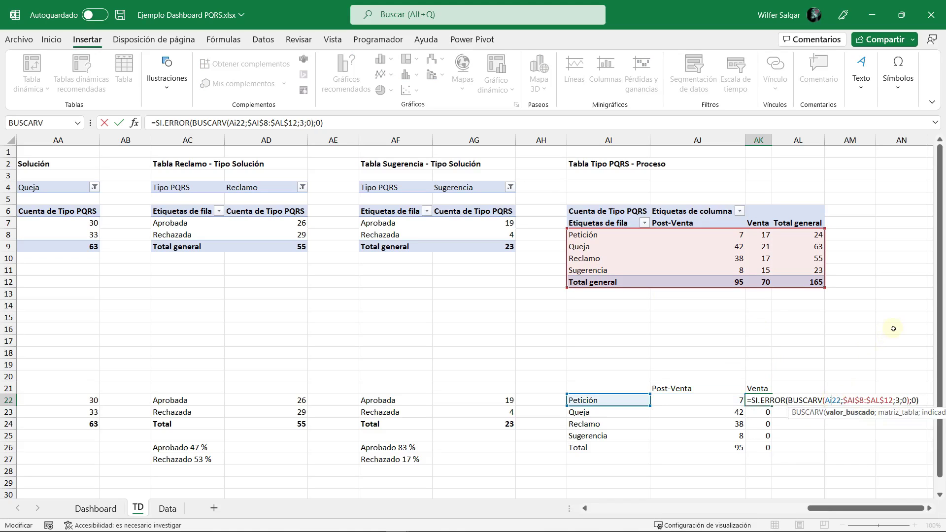
pyautogui.press('Return')
# Step: Copy the corrected Venta lookup down to AK25, returning 17, 21, 17 and 15
pyautogui.press('Up')
pyautogui.hotkey('ctrl', 'c')
pyautogui.hotkey('shift', 'Down')
pyautogui.hotkey('shift', 'Down')
pyautogui.hotkey('shift', 'Down')
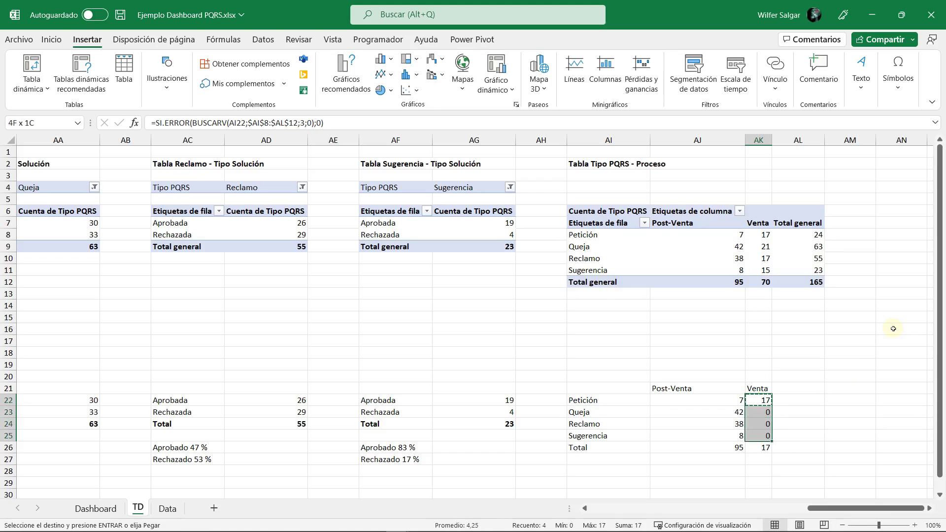
pyautogui.press('Return')
pyautogui.press('F2')
pyautogui.press('Return')
pyautogui.press('F2')
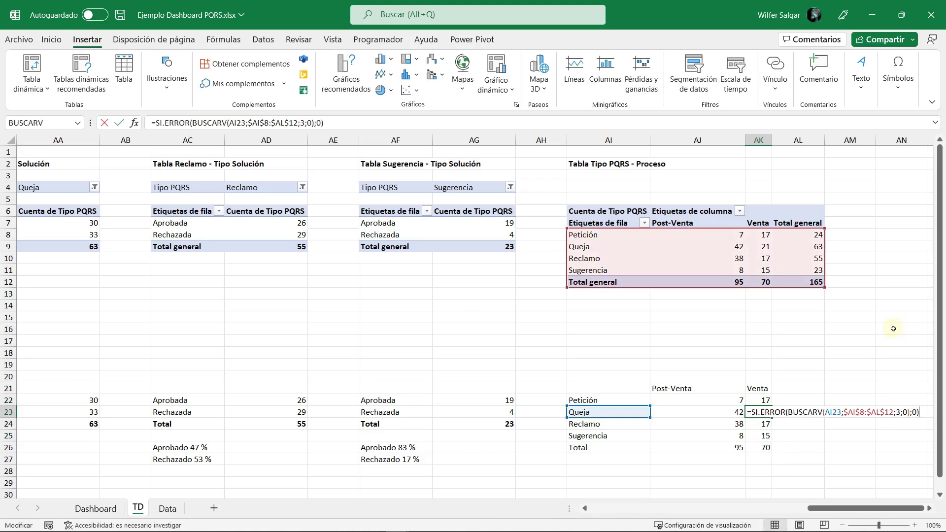
pyautogui.press('Return')
pyautogui.press('F2')
pyautogui.press('Return')
# Step: Confirm the AK26 SUMA so the Venta total reads 70
pyautogui.press('F2')
pyautogui.press('Return')
pyautogui.press('F2')
pyautogui.hotkey('ctrl', 'Return')
pyautogui.press('Left')
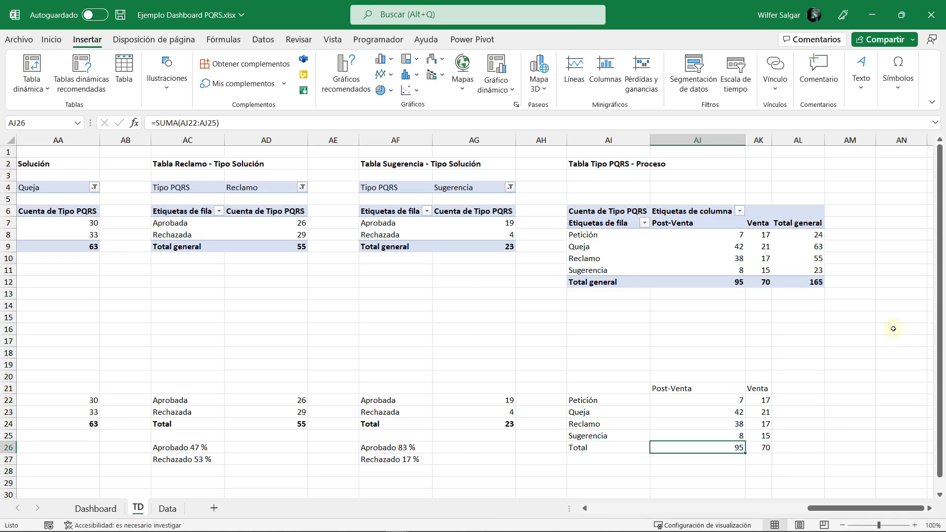
pyautogui.press('Left')
pyautogui.hotkey('shift', 'Right')
pyautogui.hotkey('shift', 'Right')
# Step: Select the helper table range AI21:AK25
pyautogui.press('Up')
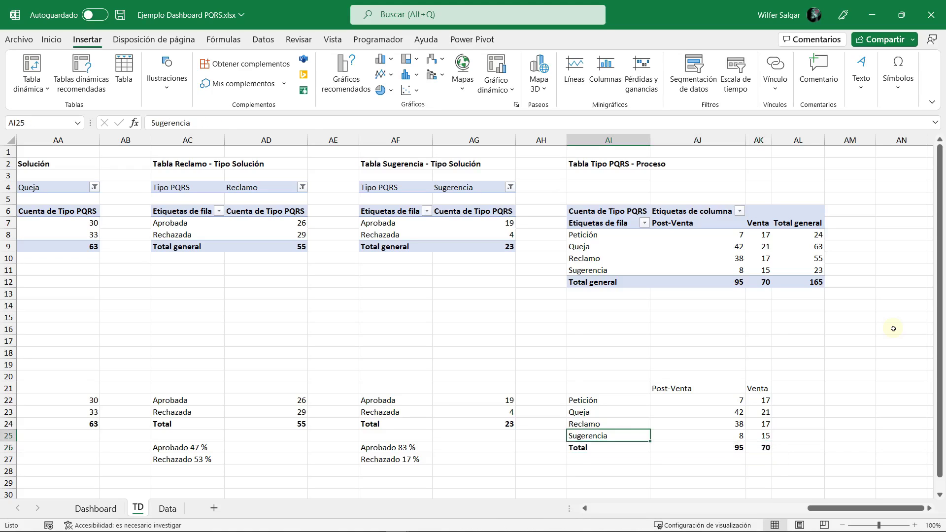
pyautogui.press('Right')
pyautogui.press('Right')
pyautogui.press('Up')
pyautogui.press('Up')
pyautogui.press('Up')
pyautogui.press('Up')
pyautogui.press('Left')
pyautogui.press('Left')
pyautogui.hotkey('shift', 'Right')
pyautogui.hotkey('shift', 'Down')
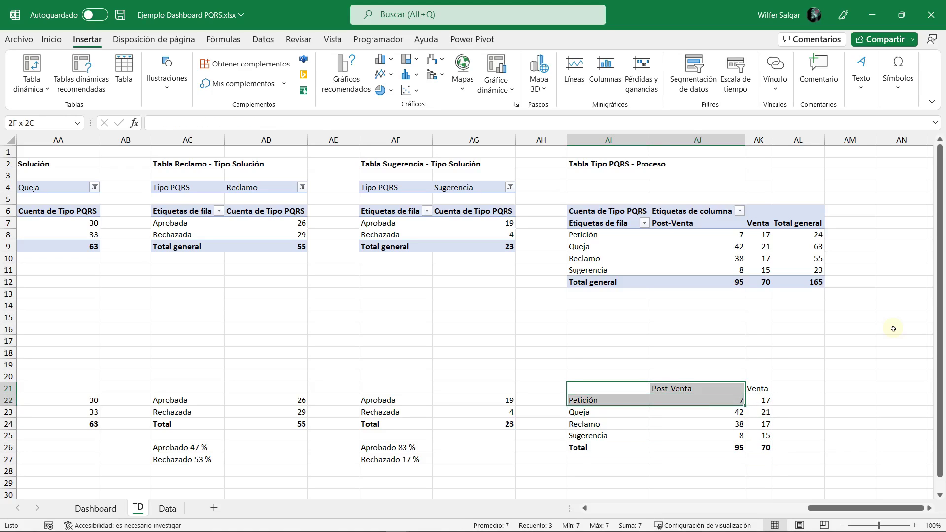
pyautogui.hotkey('shift', 'Down')
pyautogui.hotkey('shift', 'Down')
pyautogui.hotkey('shift', 'Down')
pyautogui.hotkey('shift', 'Right')
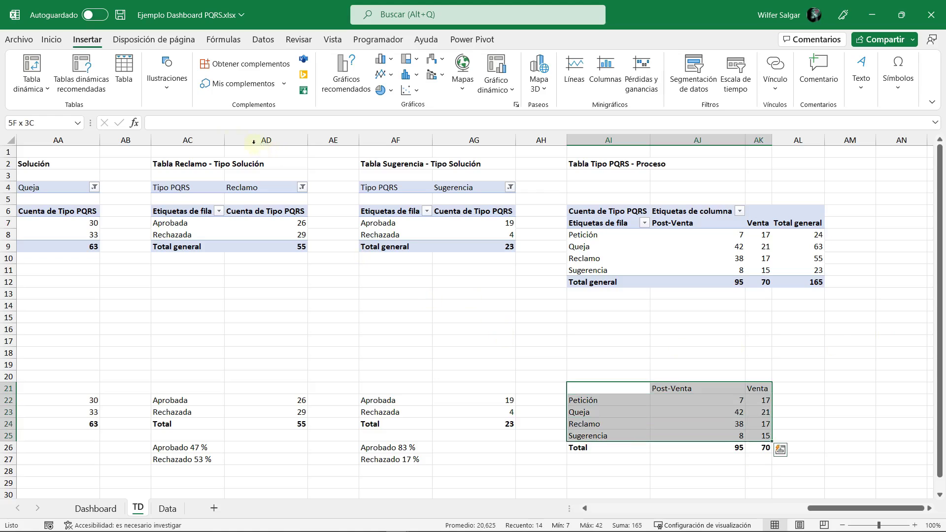
# Step: Insert a clustered column chart of the table and move it onto the Dashboard over the Tipo PQRS area
pyautogui.click(384, 59)
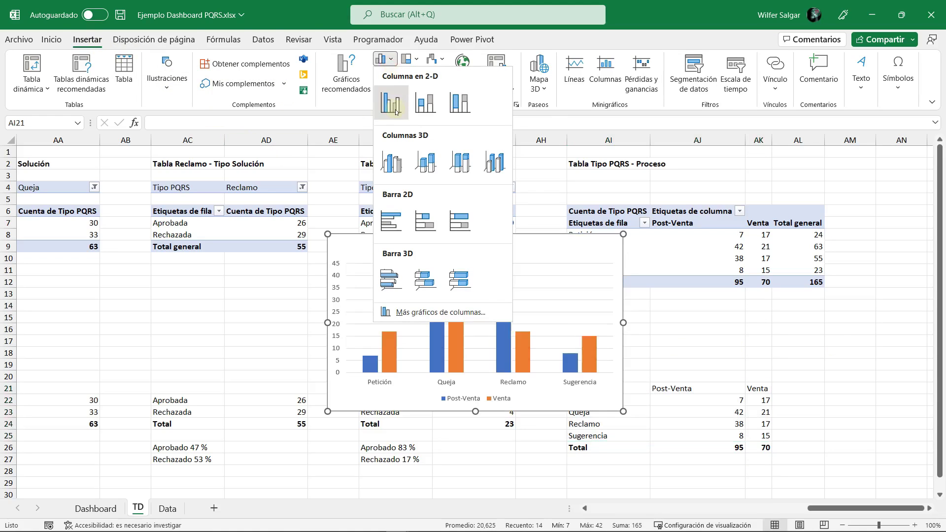
pyautogui.click(393, 105)
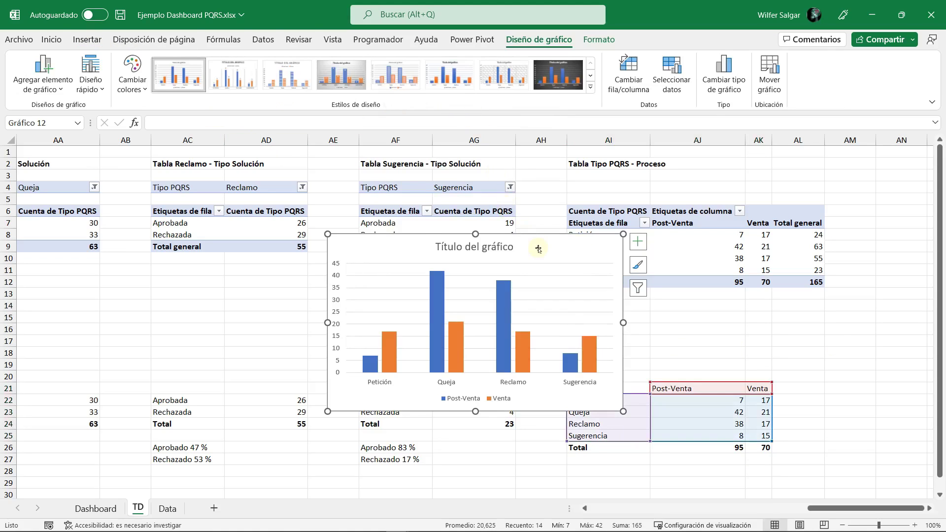
pyautogui.hotkey('ctrl', 'z')
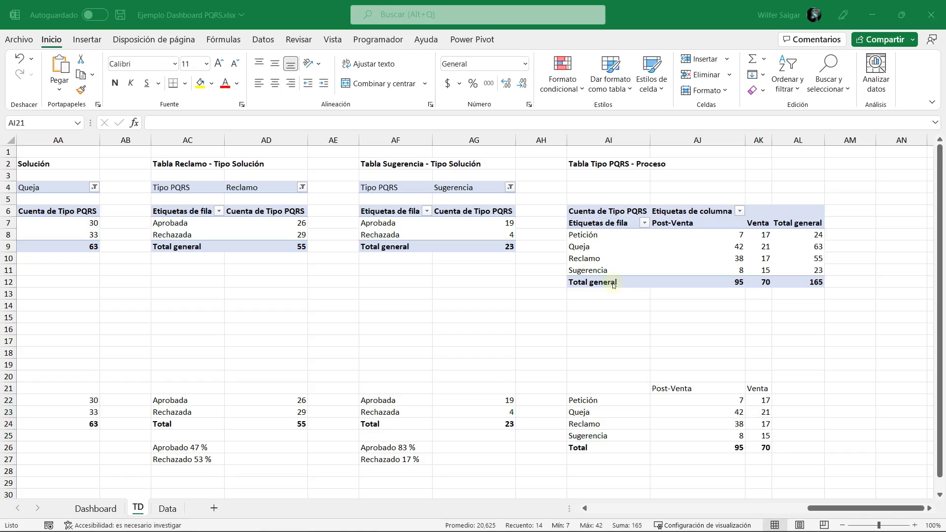
pyautogui.hotkey('ctrl', 'pageup')
pyautogui.click(815, 389)
pyautogui.scroll(-1, 815, 390)
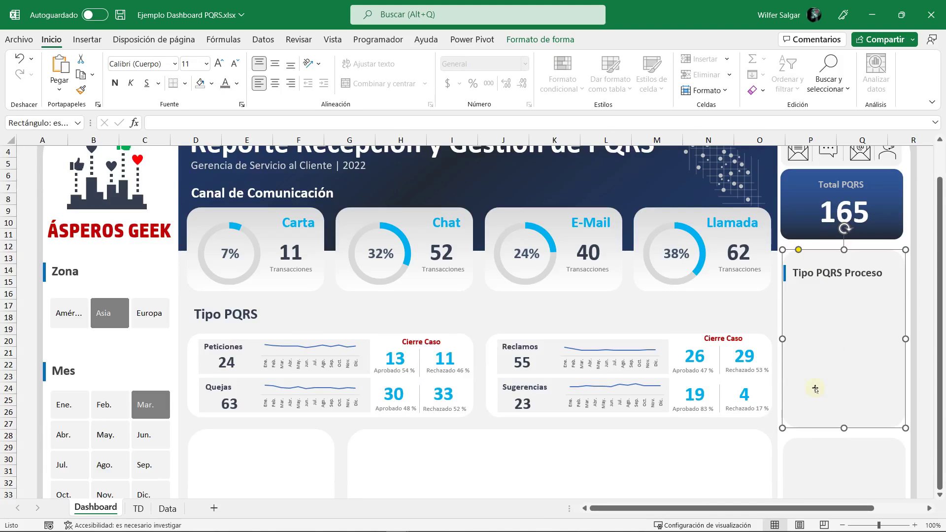
pyautogui.hotkey('ctrl', 'v')
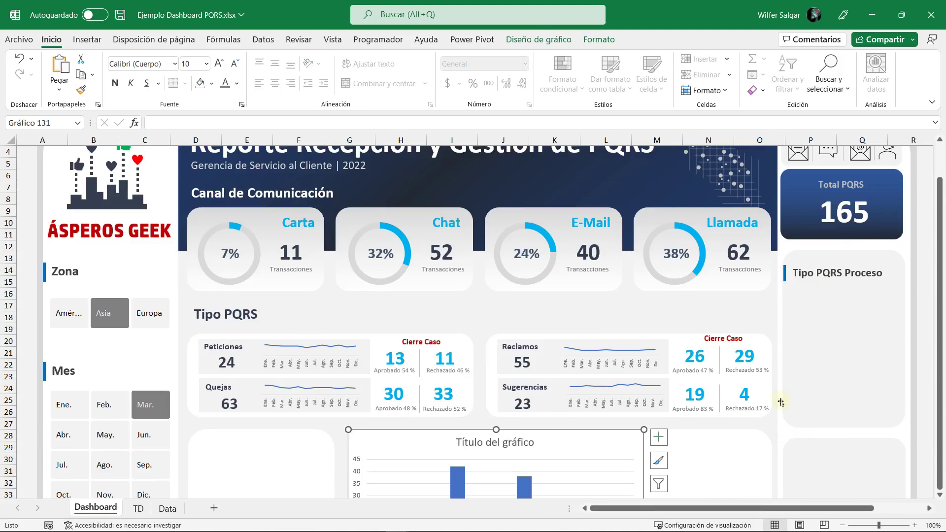
pyautogui.moveTo(619, 421); pyautogui.dragTo(701, 273)
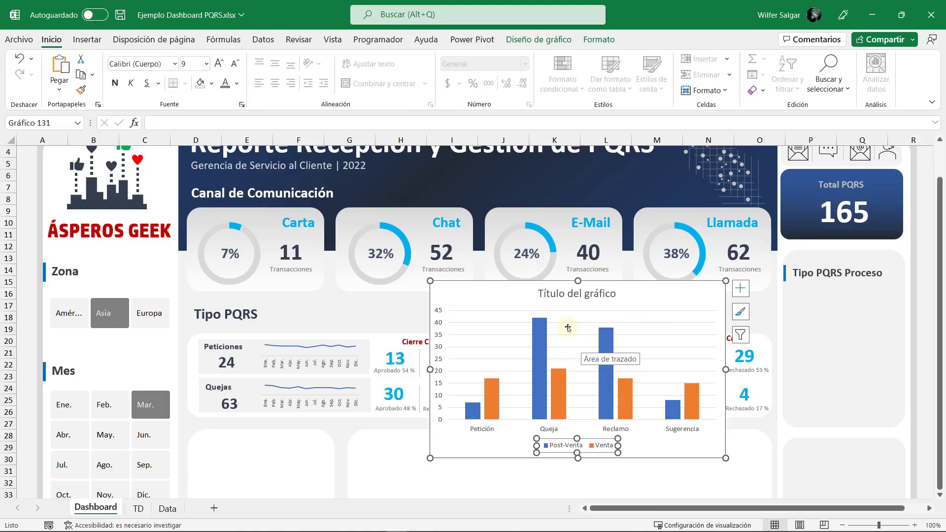
pyautogui.press('Escape')
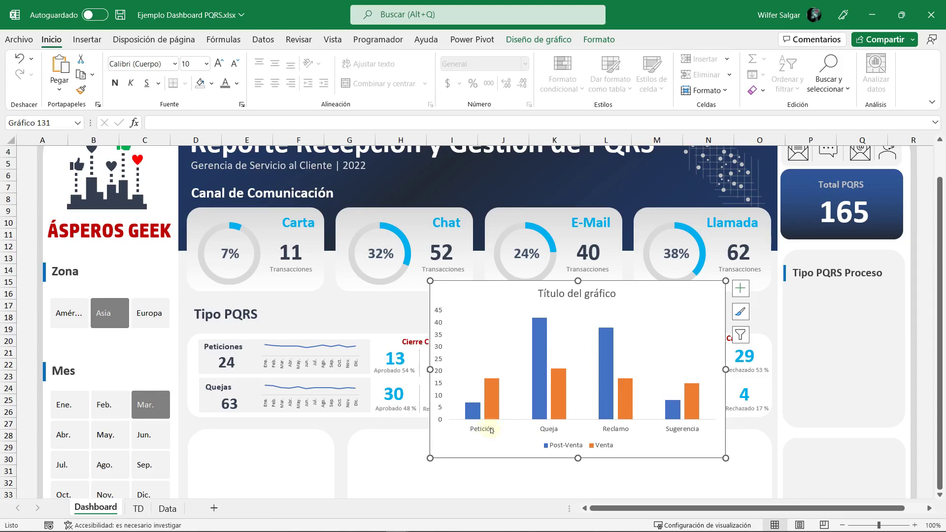
# Step: Delete the column chart's legend and title
pyautogui.click(575, 447)
pyautogui.press('Delete')
pyautogui.click(581, 301)
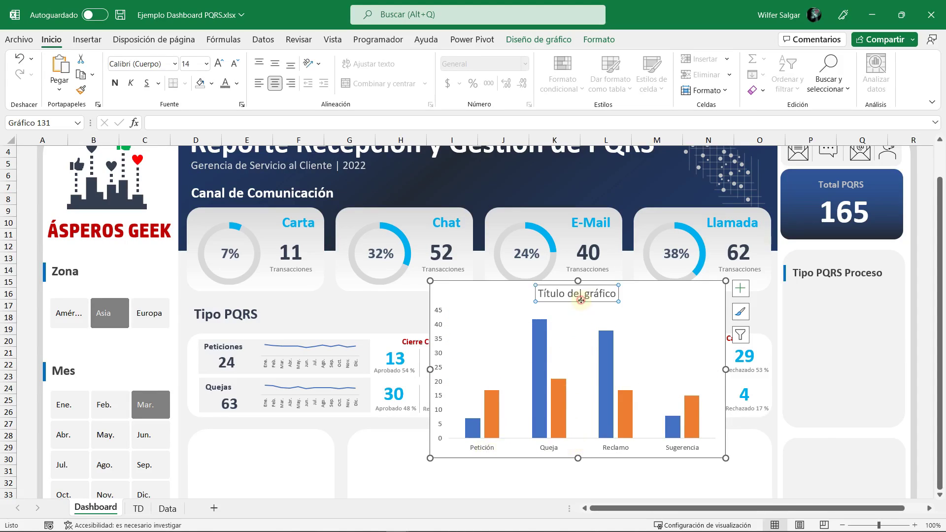
pyautogui.press('Delete')
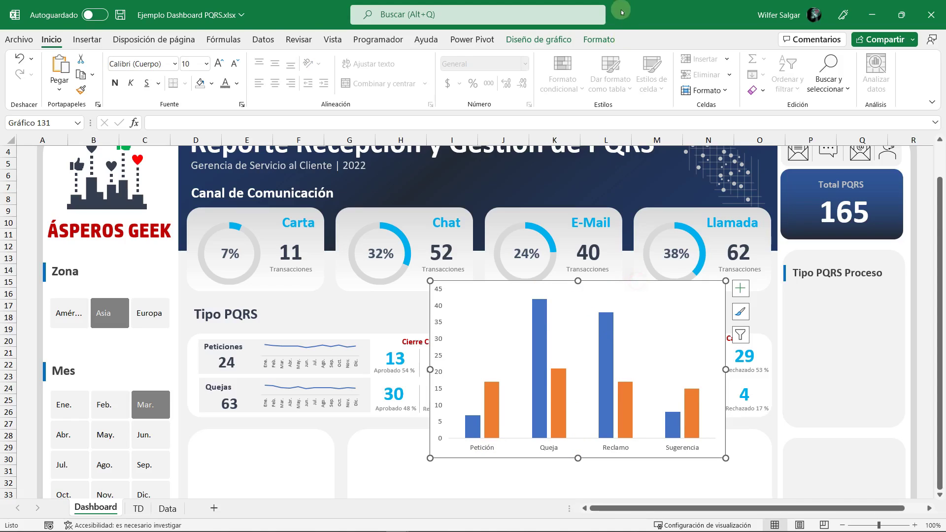
# Step: Set the chart's Relleno de forma to Sin relleno and Contorno de forma to Sin contorno
pyautogui.click(600, 41)
pyautogui.click(423, 59)
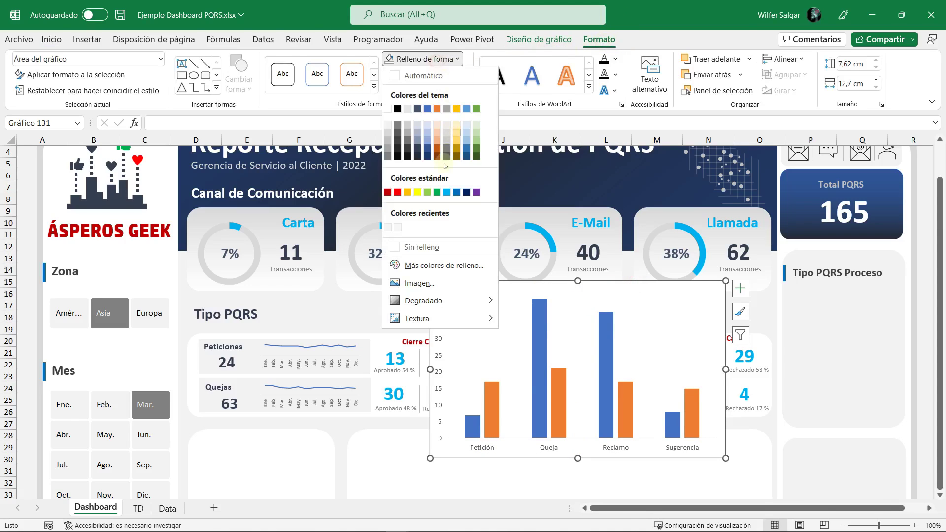
pyautogui.click(429, 247)
pyautogui.click(425, 74)
pyautogui.click(434, 263)
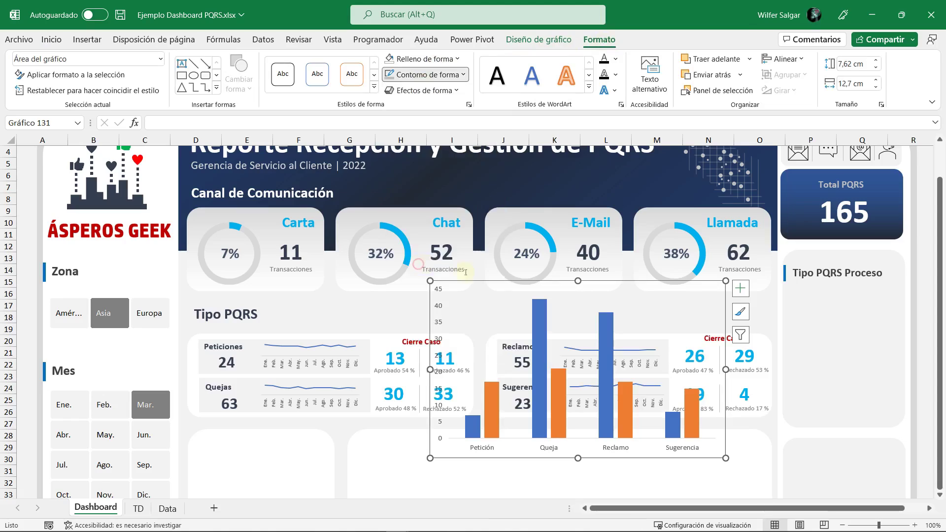
pyautogui.click(554, 449)
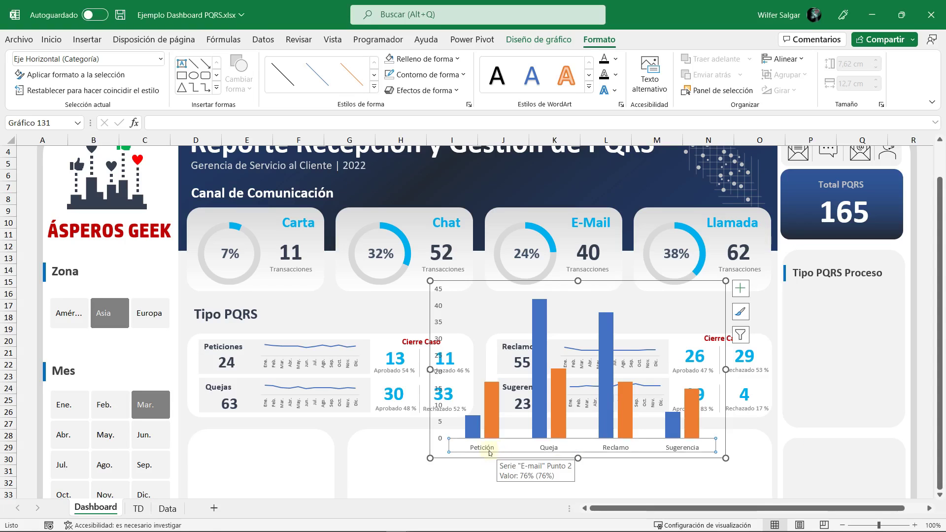
# Step: Set the horizontal axis Dirección del texto to Girar texto 270° in Dar formato a eje
pyautogui.doubleClick(488, 450)
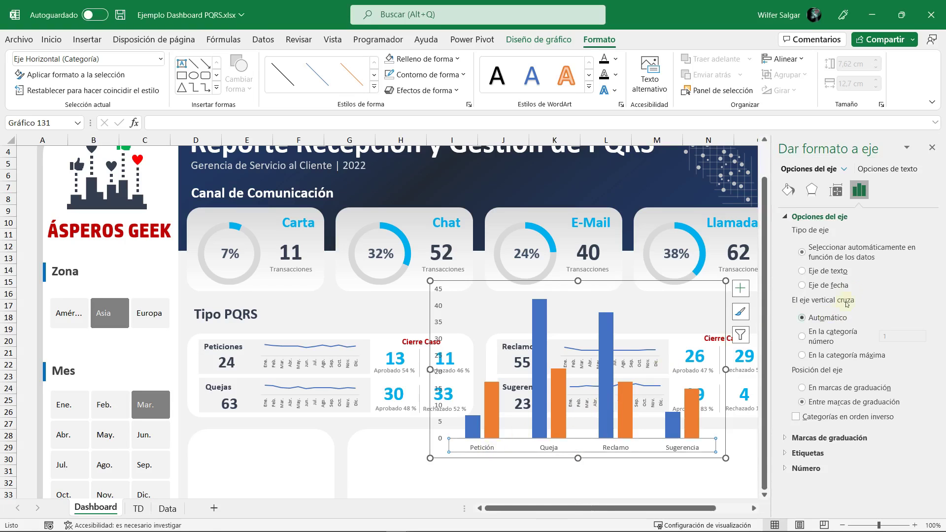
pyautogui.click(836, 190)
pyautogui.click(921, 250)
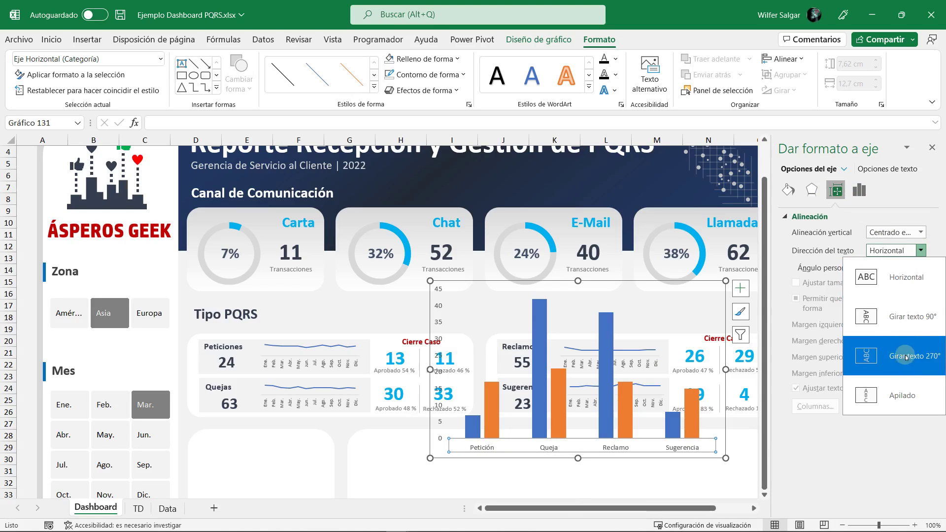
pyautogui.click(906, 357)
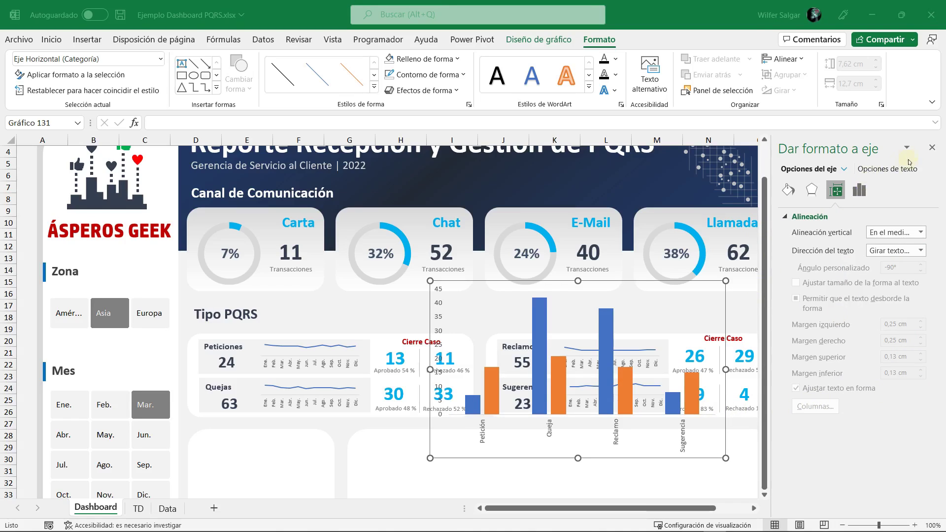
pyautogui.click(928, 149)
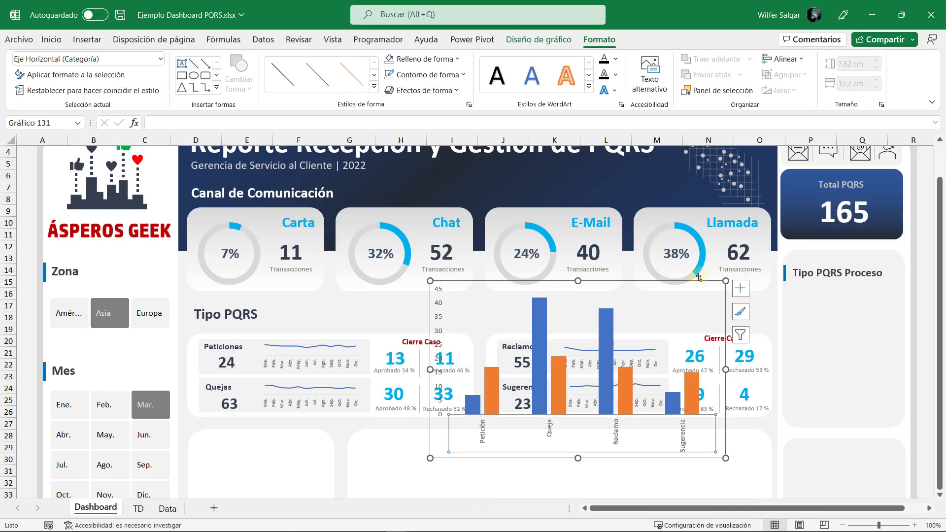
# Step: Move the chart into the Tipo PQRS Proceso panel and delete its vertical value axis
pyautogui.moveTo(607, 344); pyautogui.dragTo(759, 344)
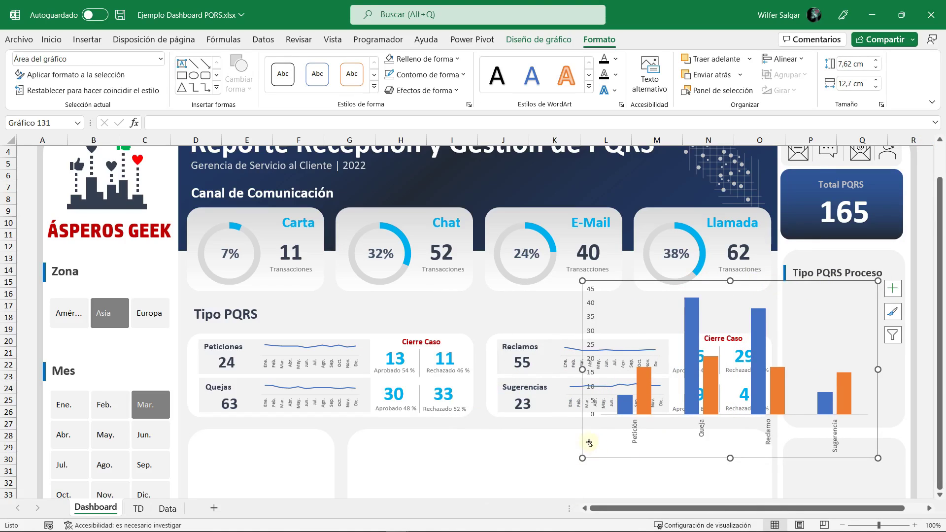
pyautogui.click(591, 336)
pyautogui.press('Delete')
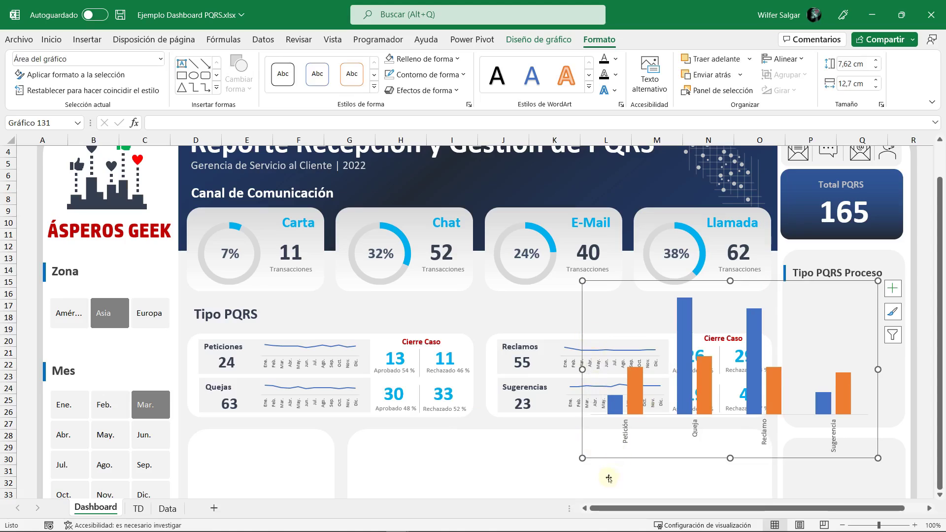
# Step: Resize the column chart to fit within the Tipo PQRS Proceso panel
pyautogui.moveTo(583, 458); pyautogui.dragTo(790, 389)
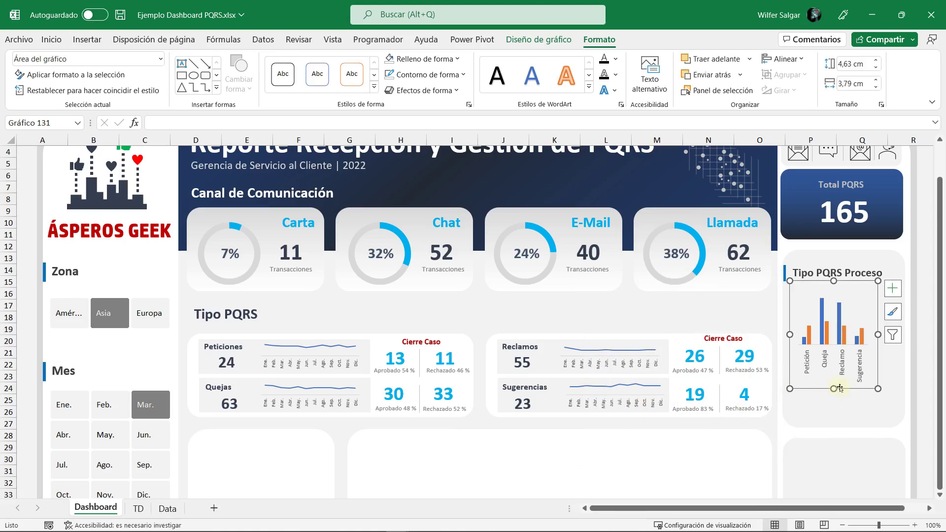
pyautogui.moveTo(859, 389); pyautogui.dragTo(902, 408)
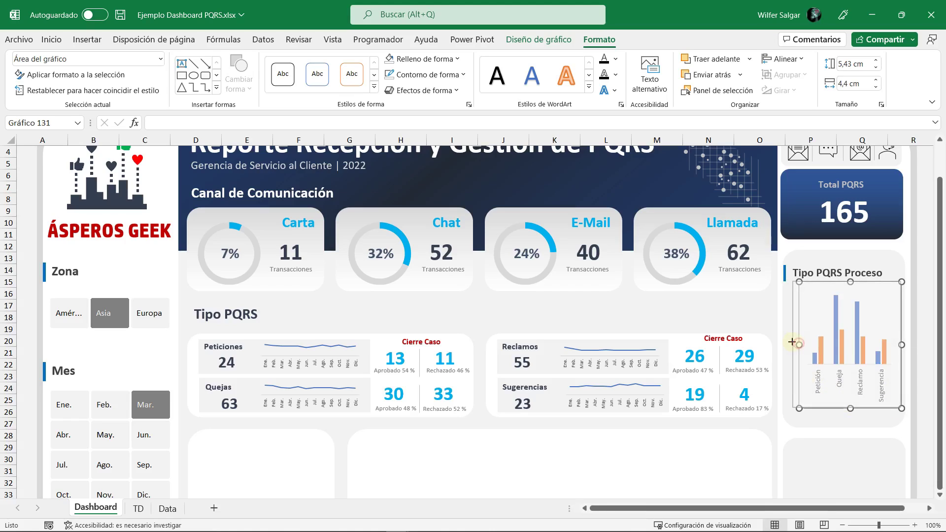
pyautogui.moveTo(799, 345); pyautogui.dragTo(785, 345)
# Step: Decrease the category axis label font size to 7
pyautogui.click(806, 382)
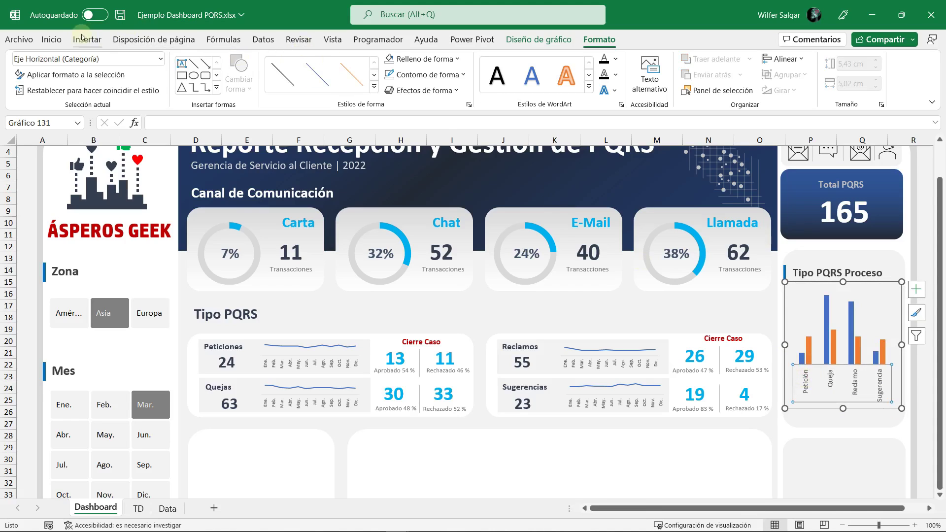
pyautogui.click(51, 40)
pyautogui.click(235, 65)
pyautogui.moveTo(847, 325)
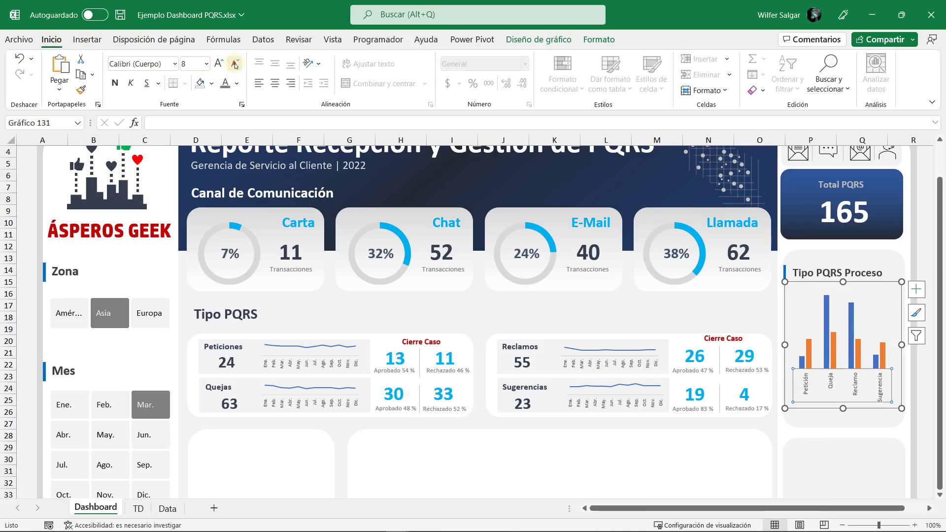
pyautogui.click(234, 64)
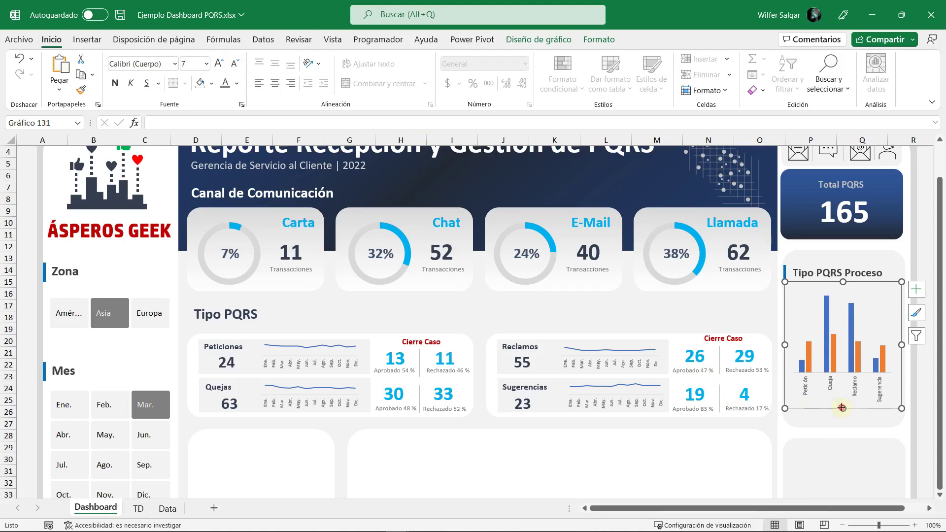
# Step: Stretch the chart taller and wider so it fills the panel beneath the heading
pyautogui.moveTo(843, 409); pyautogui.dragTo(844, 425)
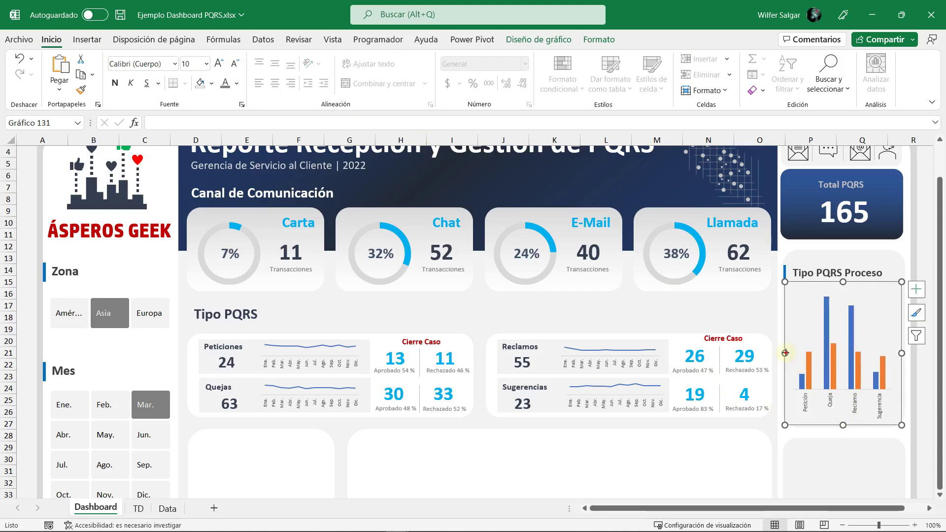
pyautogui.moveTo(785, 352); pyautogui.dragTo(772, 353)
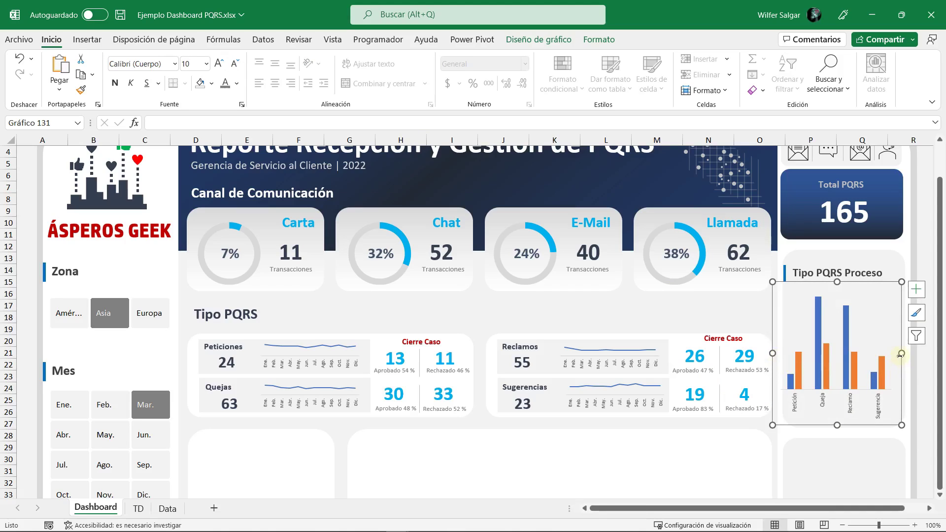
pyautogui.moveTo(901, 354); pyautogui.dragTo(910, 353)
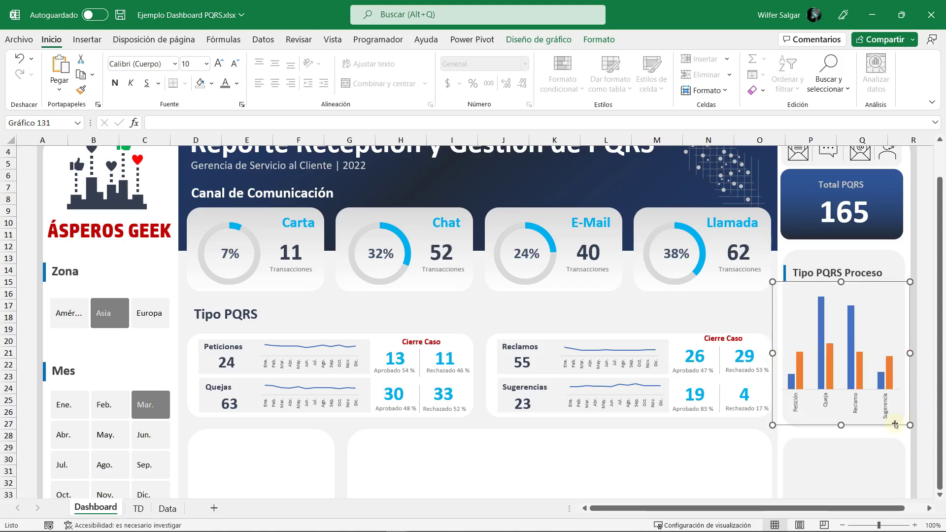
pyautogui.moveTo(895, 425); pyautogui.dragTo(898, 423)
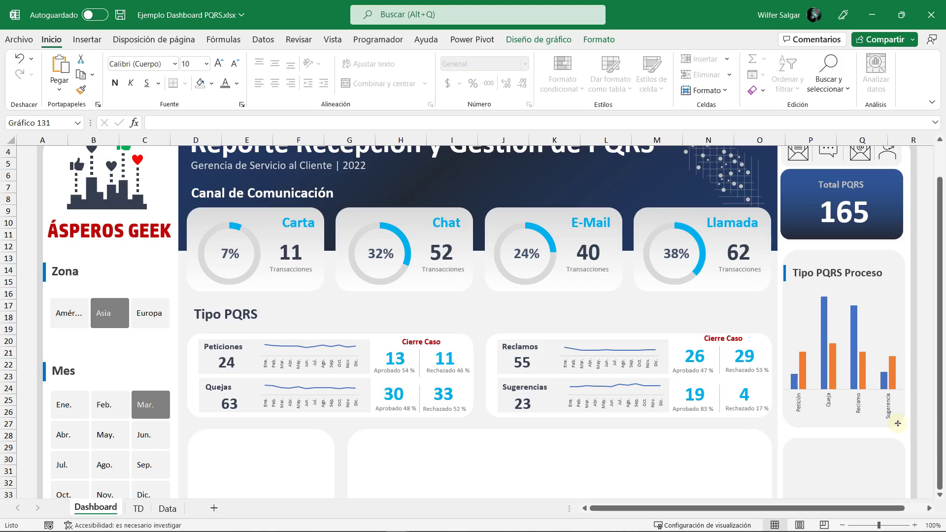
pyautogui.click(898, 423)
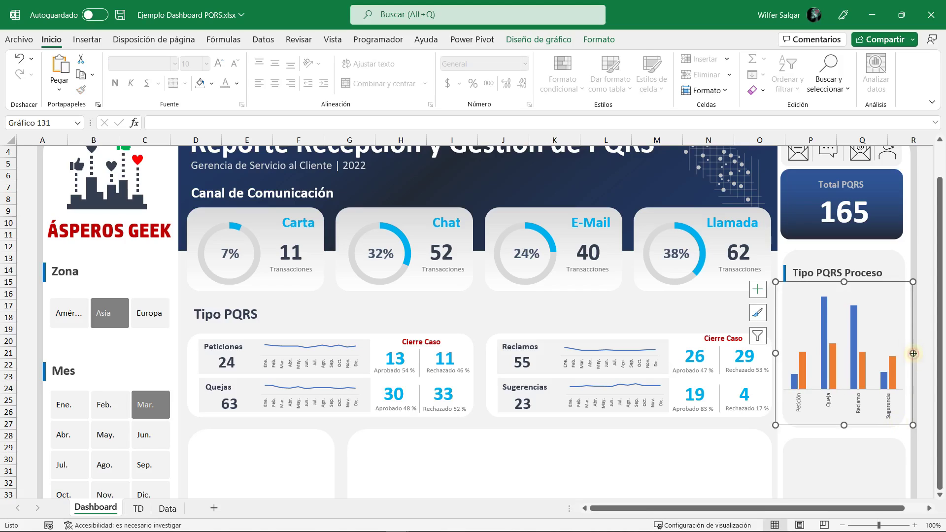
pyautogui.moveTo(913, 354); pyautogui.dragTo(913, 378)
pyautogui.click(913, 379)
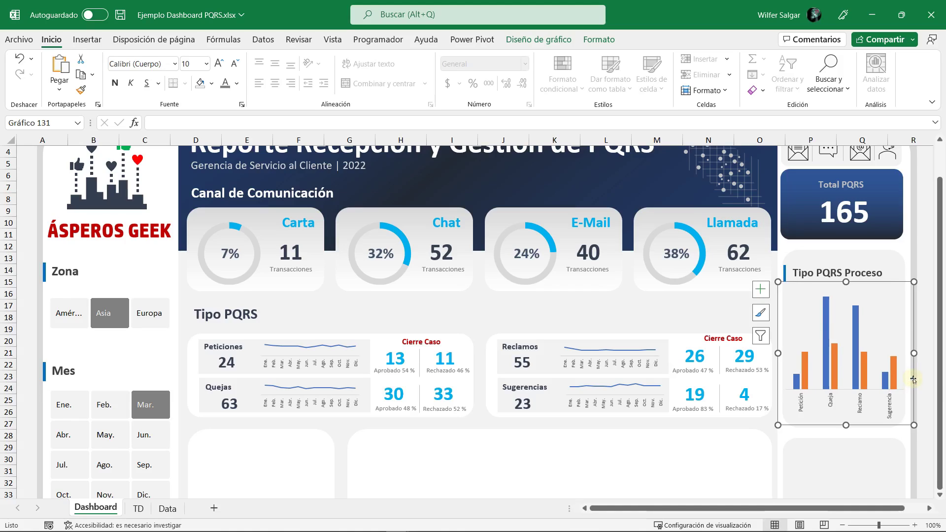
pyautogui.click(829, 379)
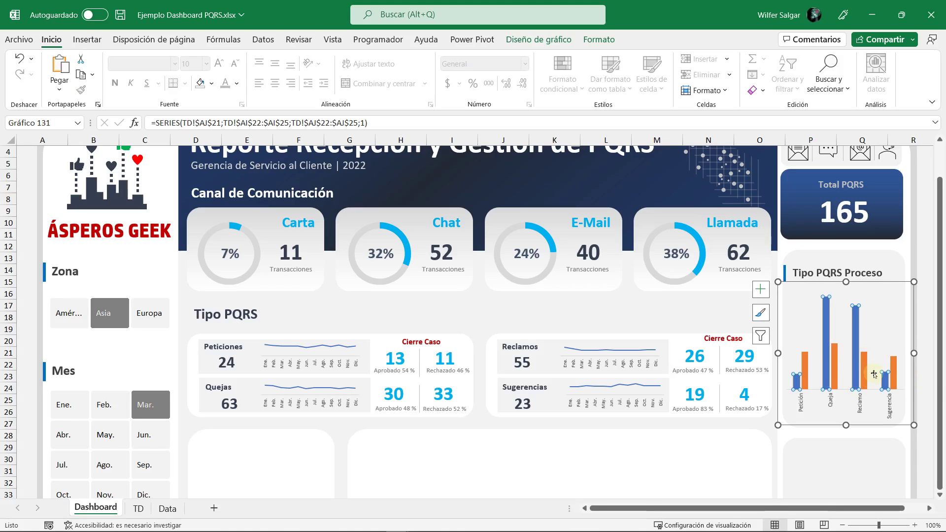
# Step: Open Format Data Series for the blue series, float the pane, and fill it darker blue
pyautogui.doubleClick(850, 380)
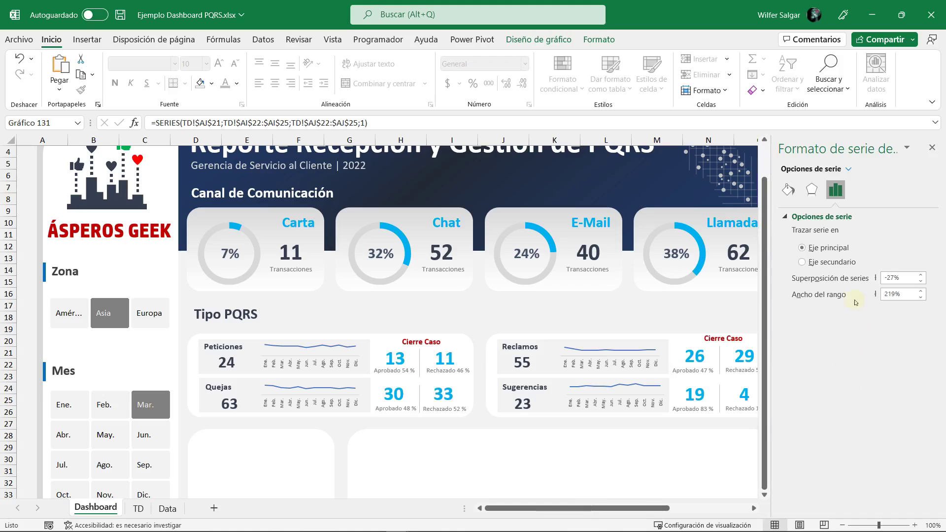
pyautogui.click(789, 190)
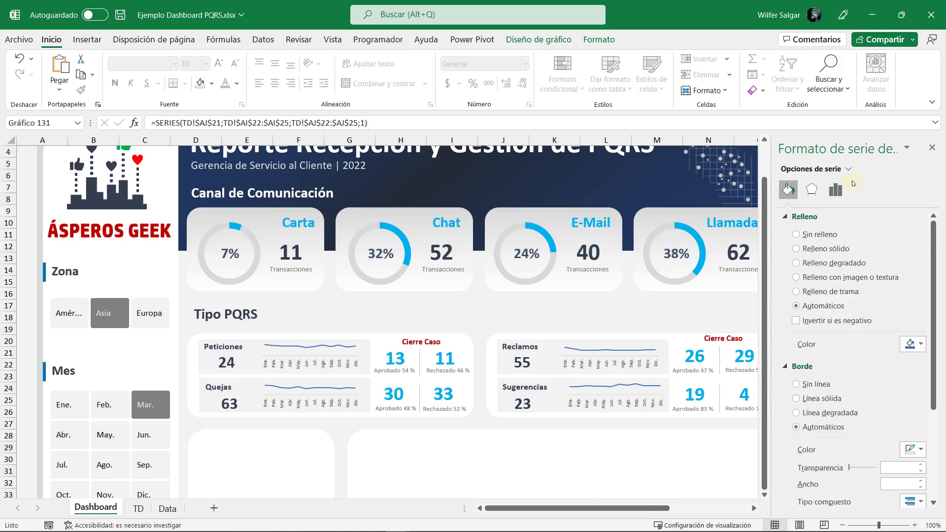
pyautogui.moveTo(773, 140); pyautogui.dragTo(593, 142)
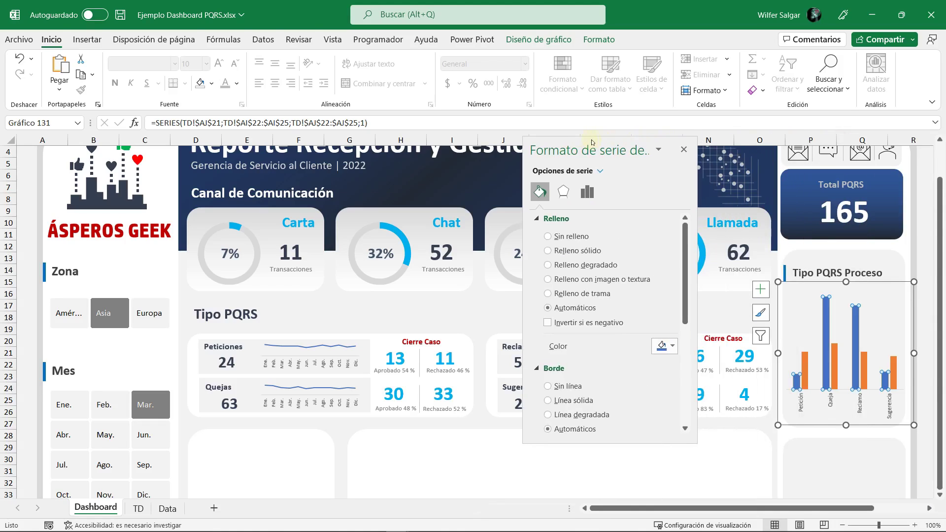
pyautogui.click(673, 346)
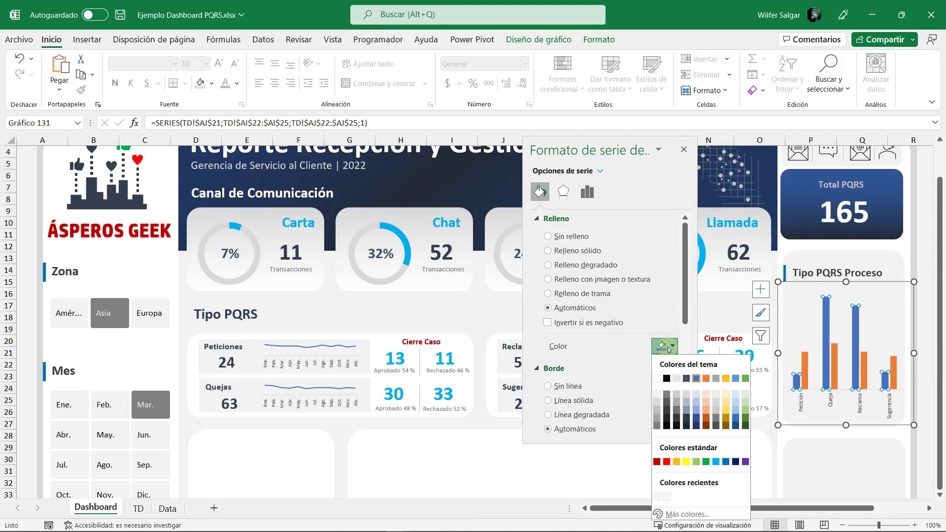
pyautogui.click(696, 419)
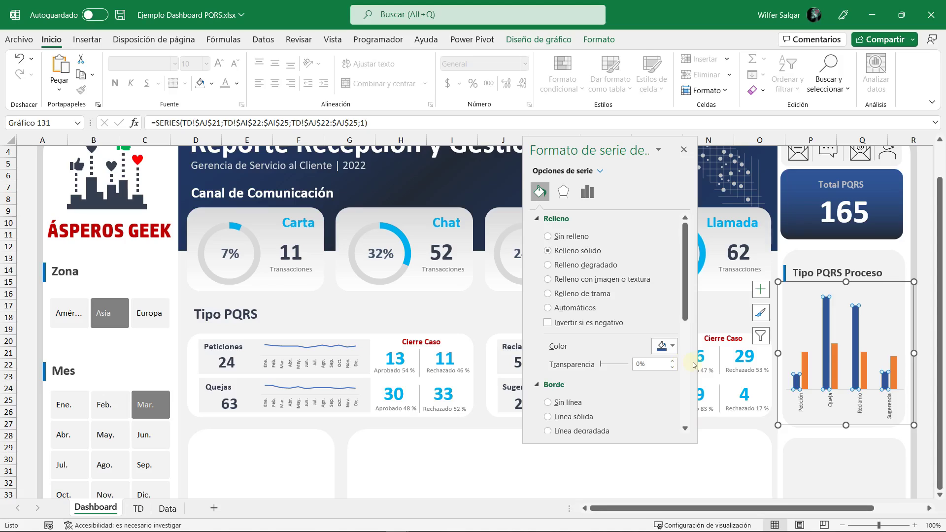
# Step: Give the blue (Post-Venta) series a dark grey solid fill
pyautogui.click(835, 375)
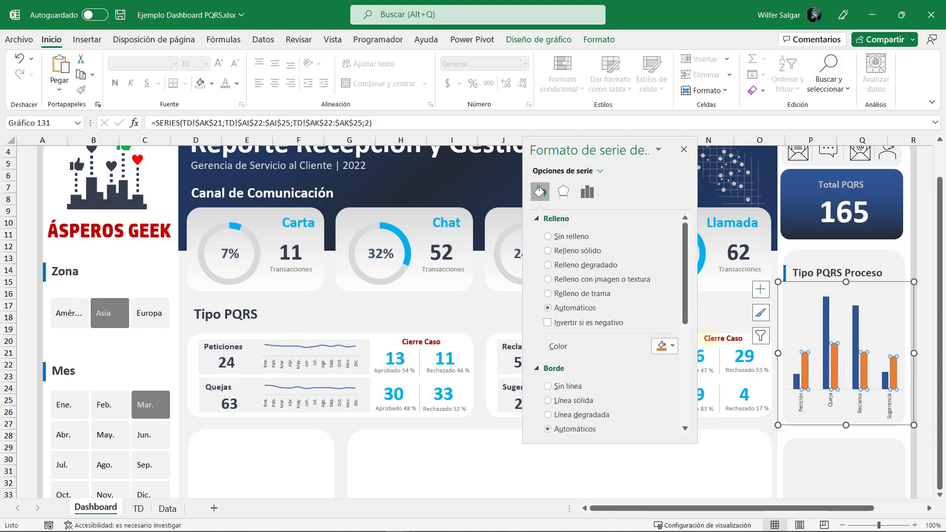
pyautogui.click(828, 340)
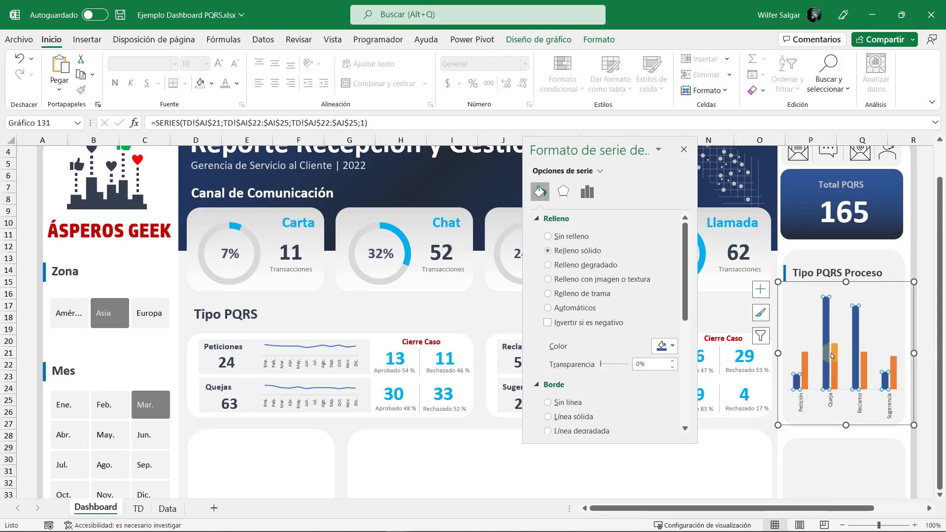
pyautogui.click(831, 355)
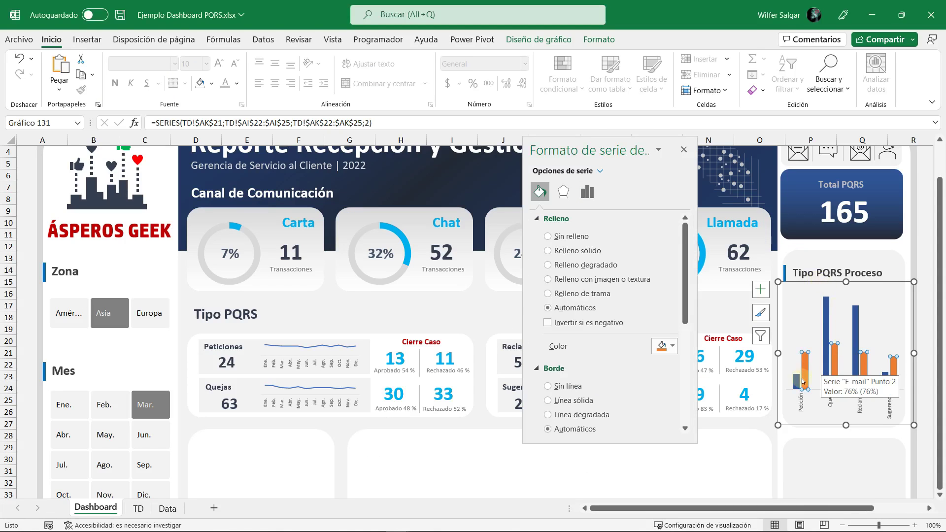
pyautogui.click(796, 382)
pyautogui.click(673, 346)
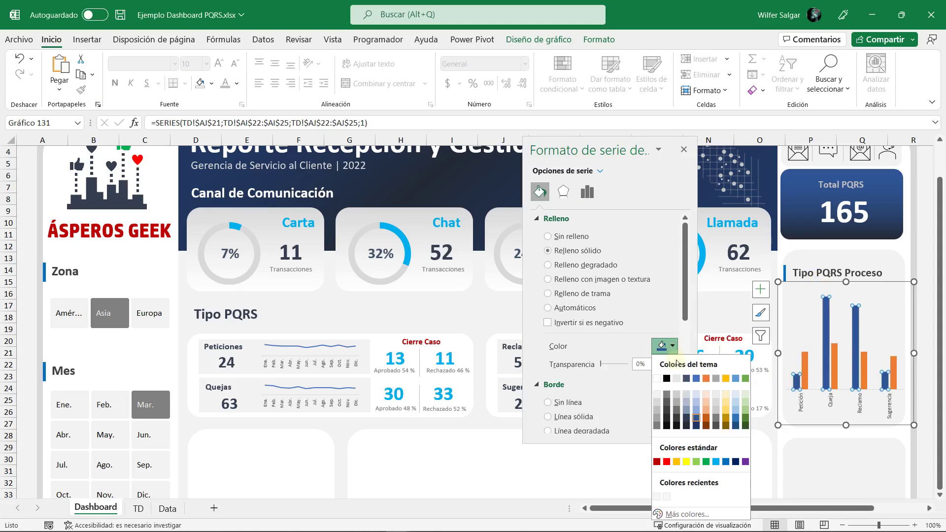
pyautogui.click(670, 403)
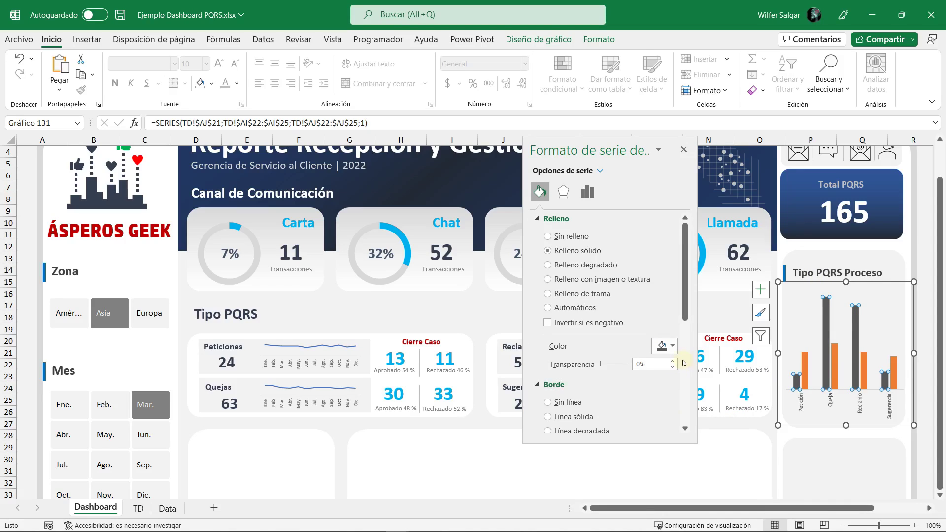
# Step: Give the orange (Venta) series a dark blue-grey solid fill
pyautogui.click(805, 368)
pyautogui.click(673, 346)
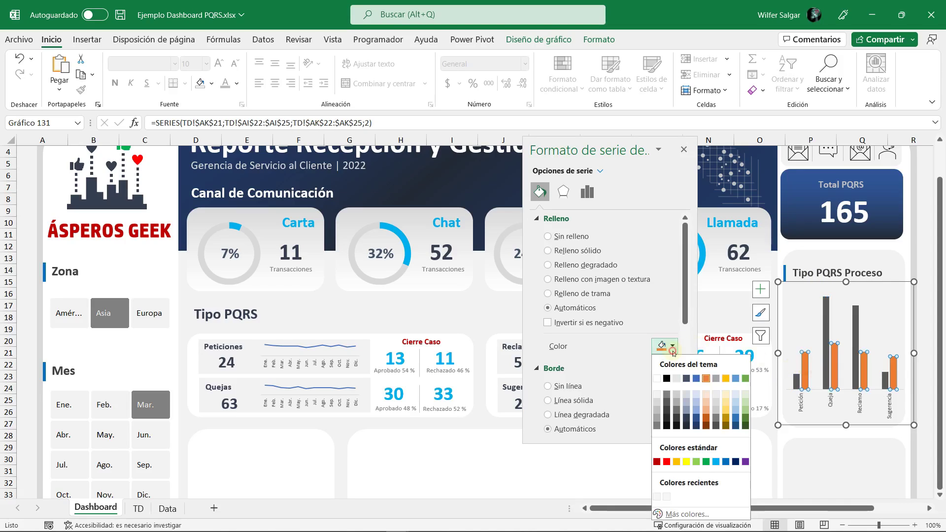
pyautogui.click(686, 379)
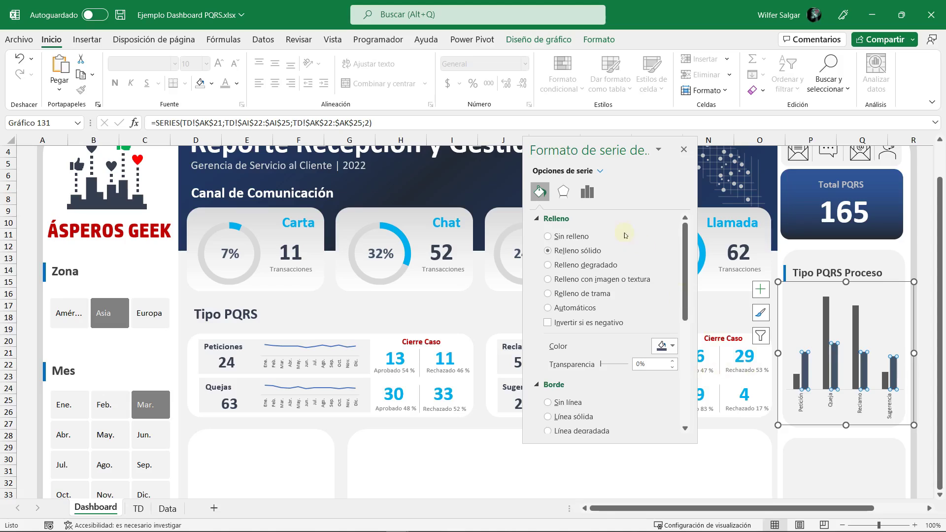
pyautogui.click(587, 192)
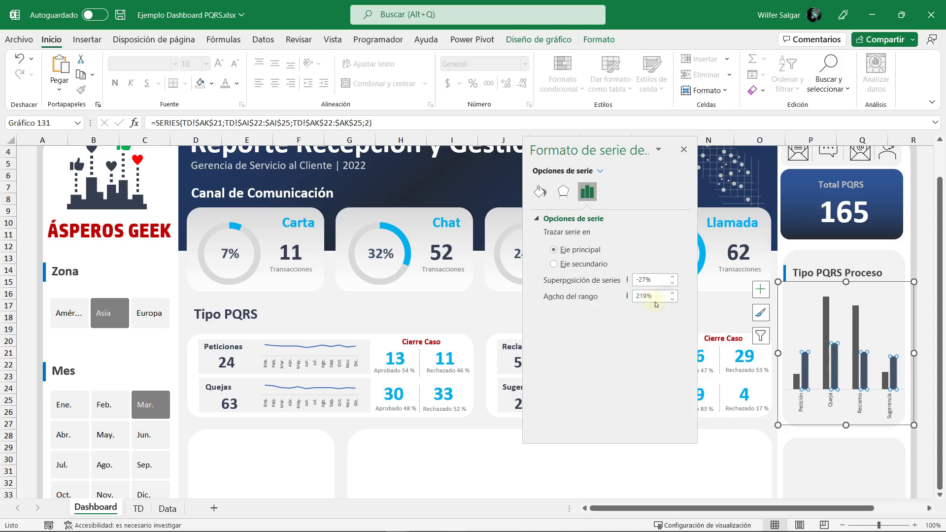
# Step: Set the series gap width to 75%
pyautogui.click(647, 296)
pyautogui.write('100')
pyautogui.press('Return')
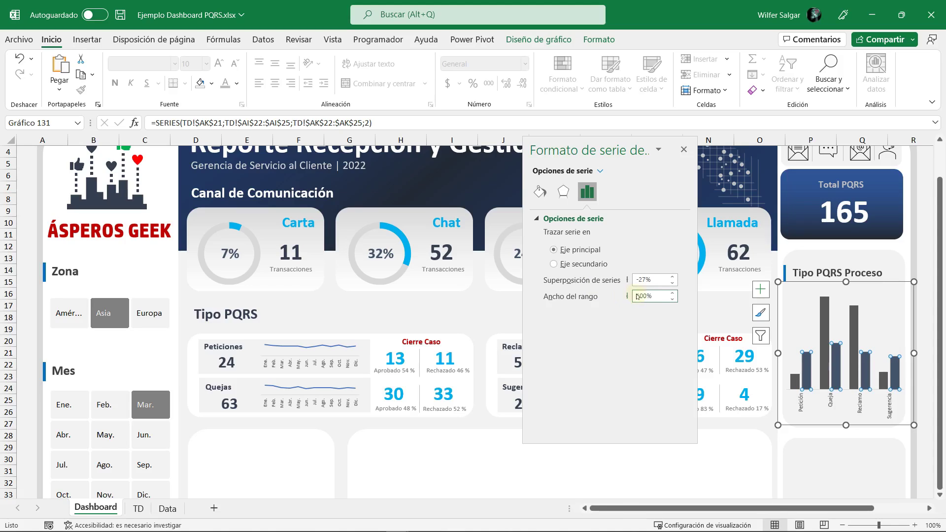
pyautogui.moveTo(659, 296); pyautogui.dragTo(614, 292)
pyautogui.write('0')
pyautogui.press('Return')
pyautogui.moveTo(649, 295); pyautogui.dragTo(616, 295)
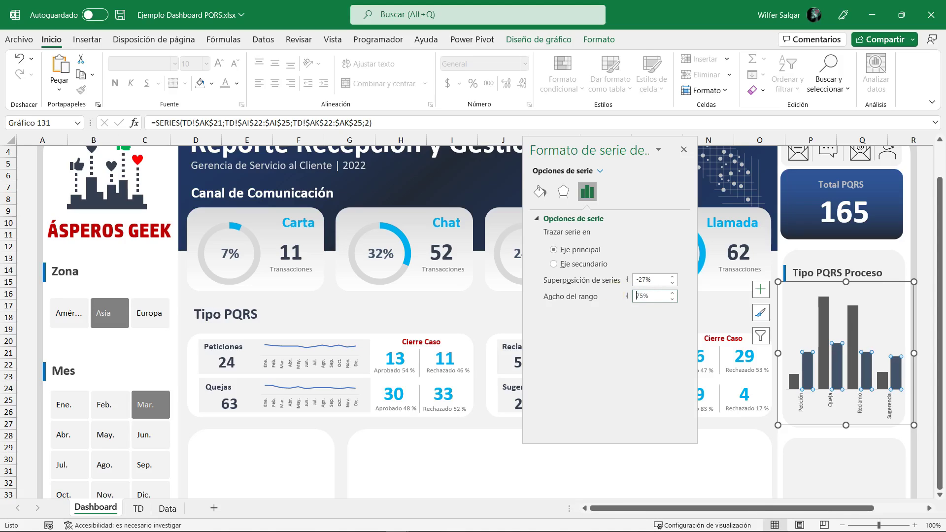
pyautogui.press('Return')
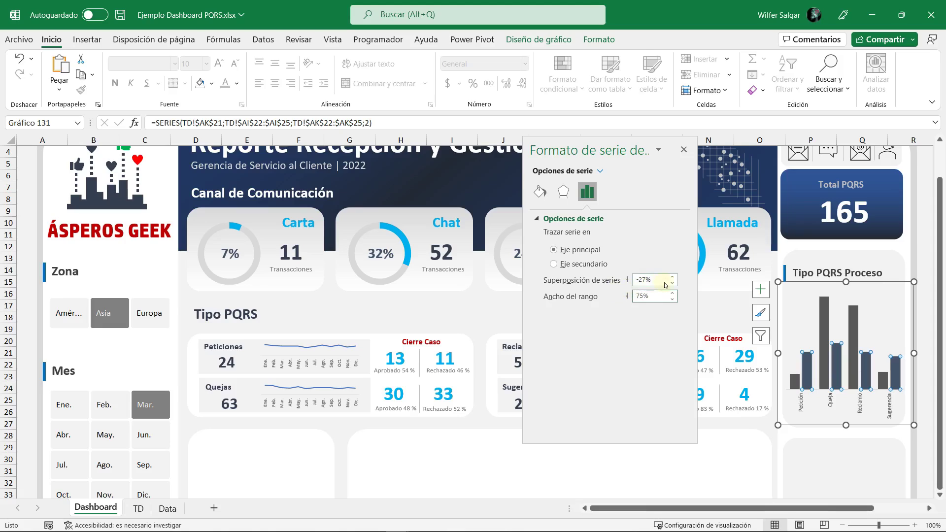
# Step: Set series overlap to -10%, then close and reopen the Format Data Series pane
pyautogui.moveTo(649, 280); pyautogui.dragTo(586, 272)
pyautogui.write('10')
pyautogui.press('Return')
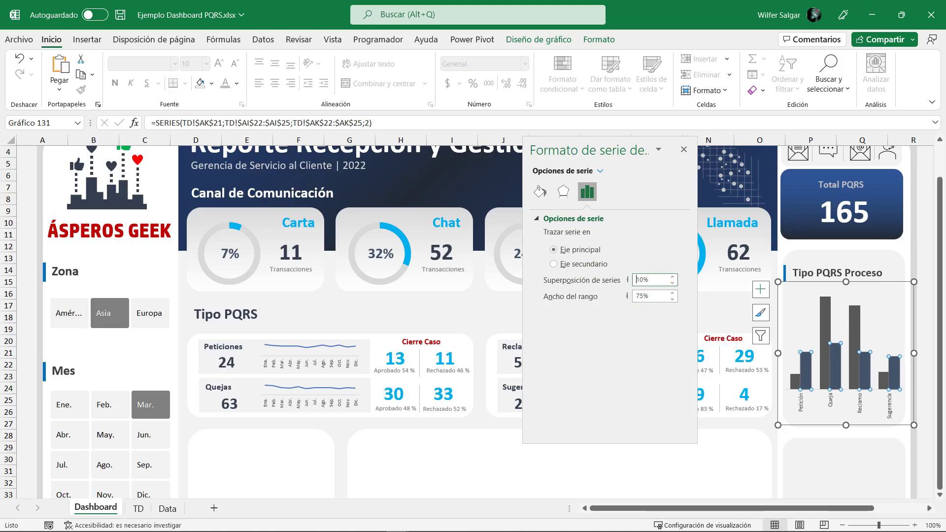
pyautogui.moveTo(658, 281); pyautogui.dragTo(610, 280)
pyautogui.write('-10')
pyautogui.press('Return')
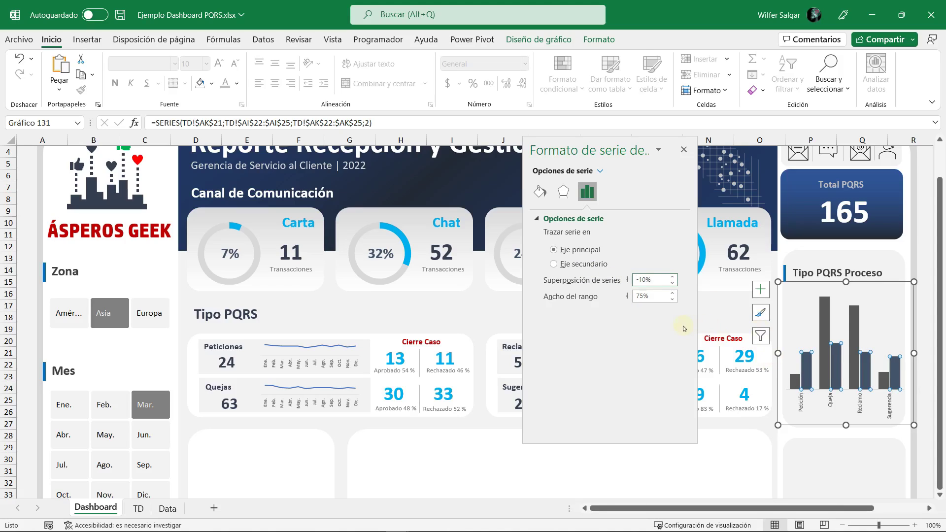
pyautogui.click(684, 150)
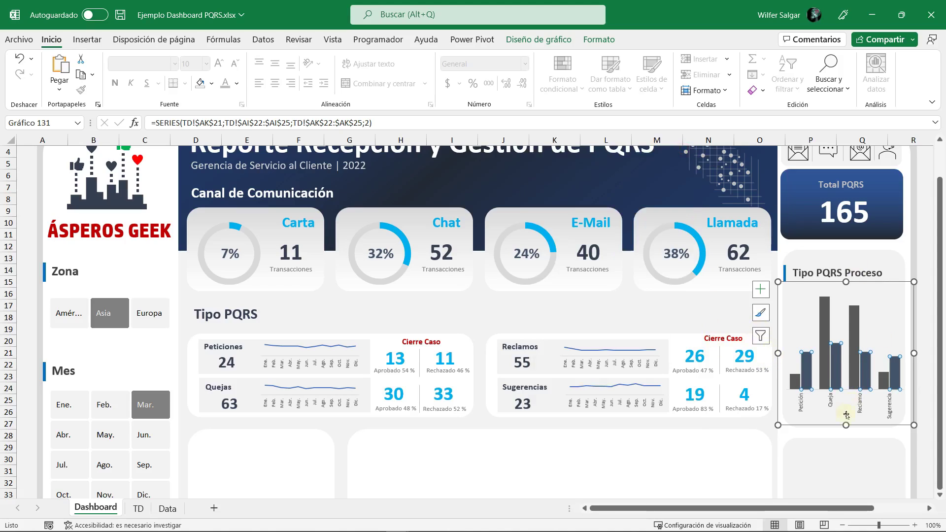
pyautogui.click(795, 433)
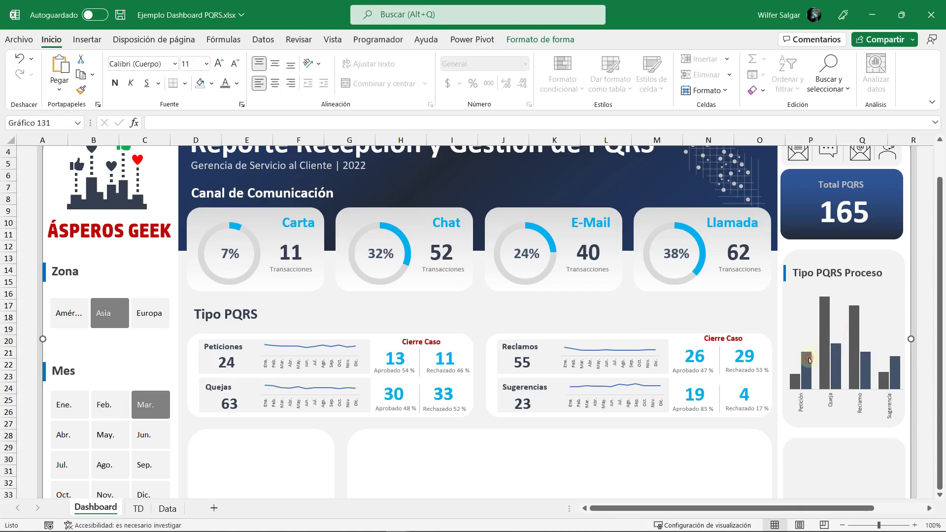
pyautogui.doubleClick(809, 360)
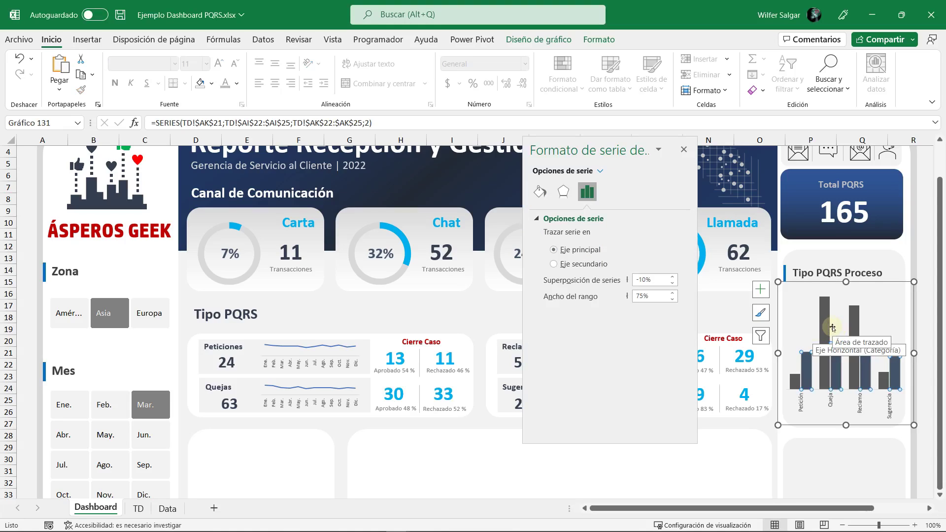
# Step: Add Outside End data labels to both bar series via Add Chart Element
pyautogui.click(684, 149)
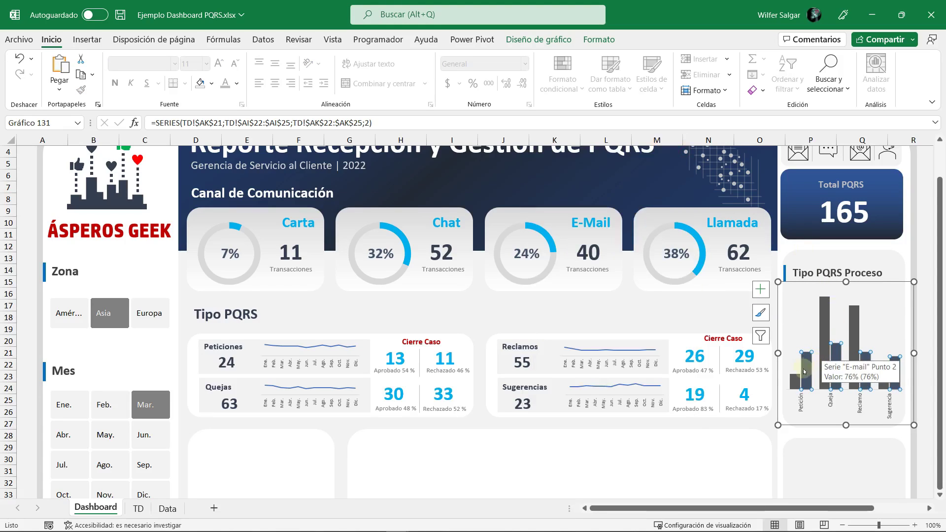
pyautogui.click(542, 39)
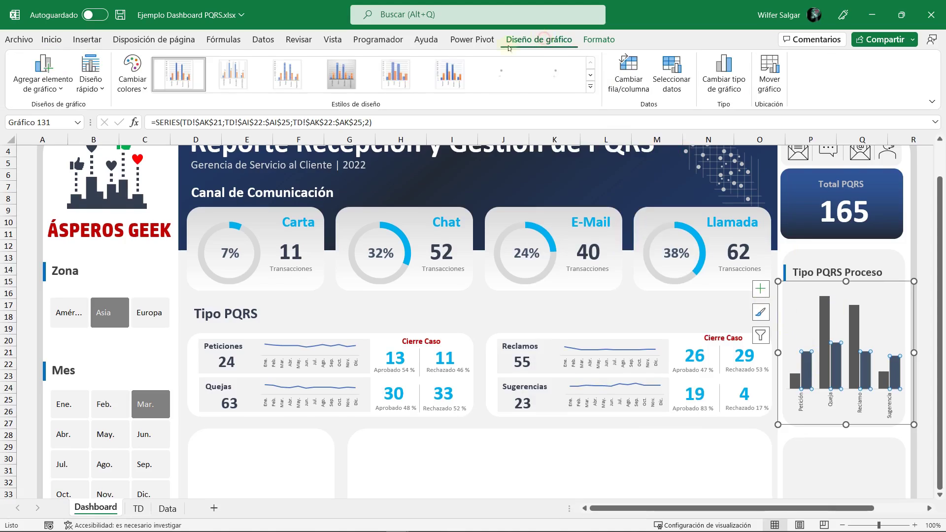
pyautogui.click(43, 79)
pyautogui.moveTo(66, 161)
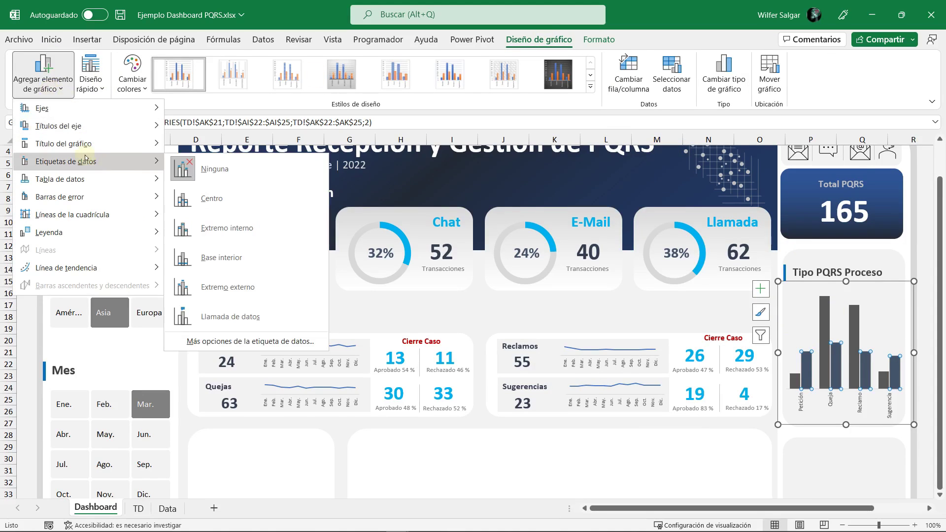
pyautogui.click(227, 290)
pyautogui.press('Up')
pyautogui.press('Up')
pyautogui.press('Up')
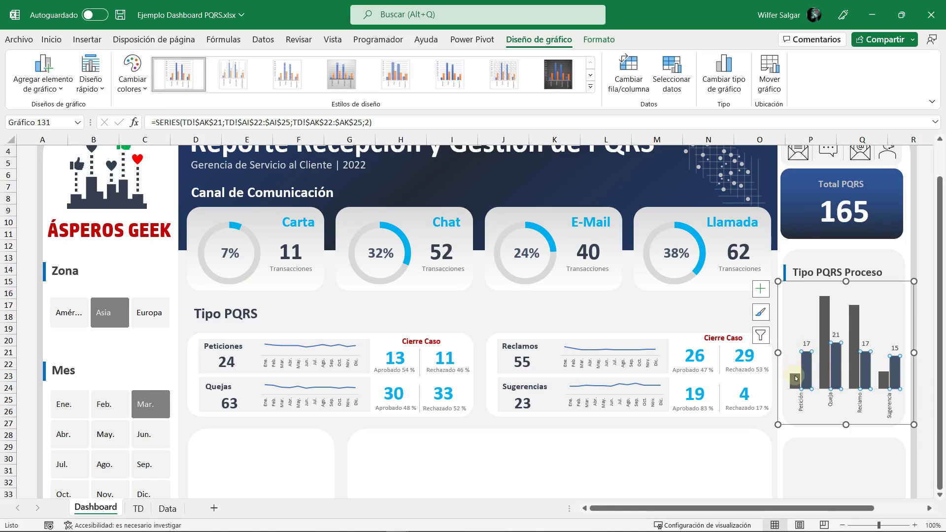
pyautogui.click(43, 79)
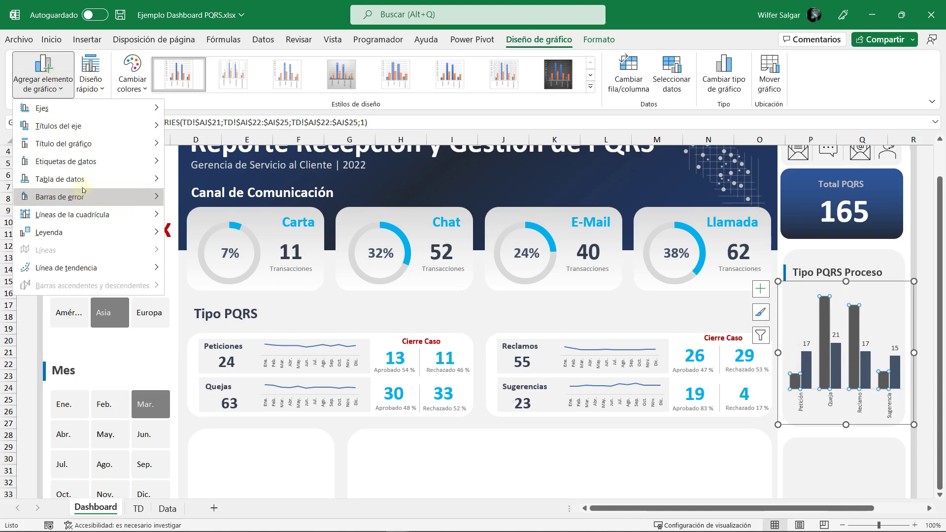
pyautogui.moveTo(66, 162)
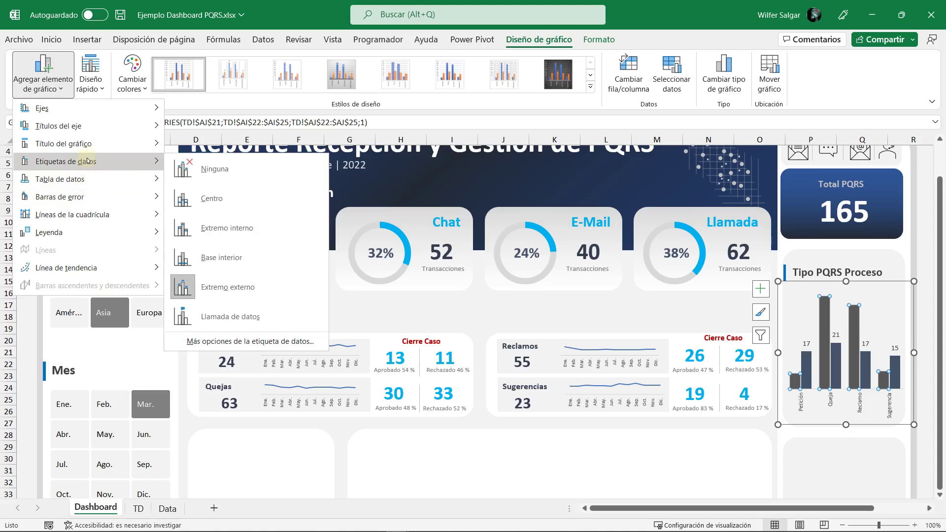
pyautogui.click(232, 286)
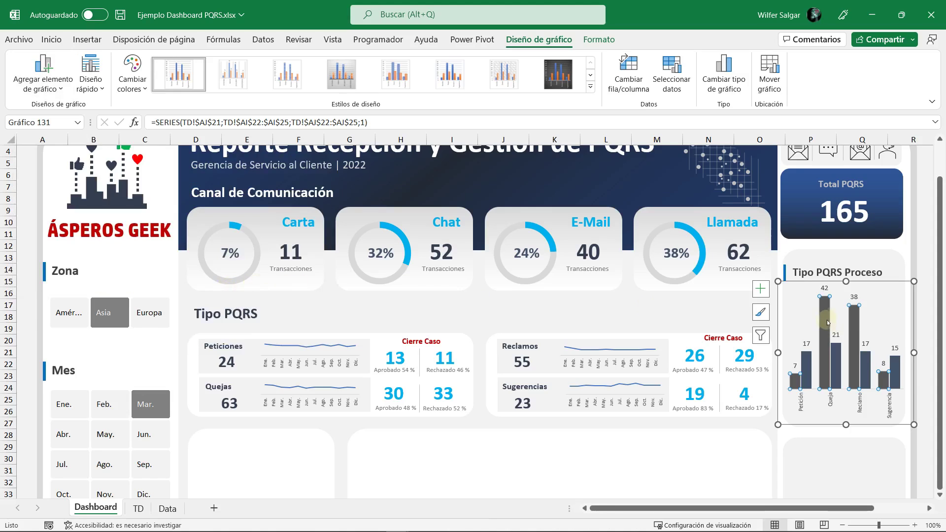
# Step: Reduce the font size of the series data labels
pyautogui.click(854, 297)
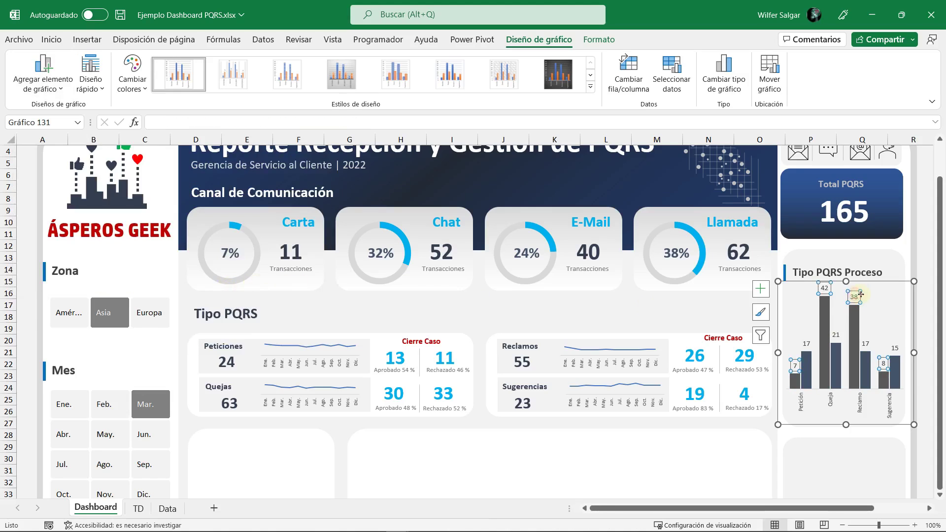
pyautogui.click(51, 39)
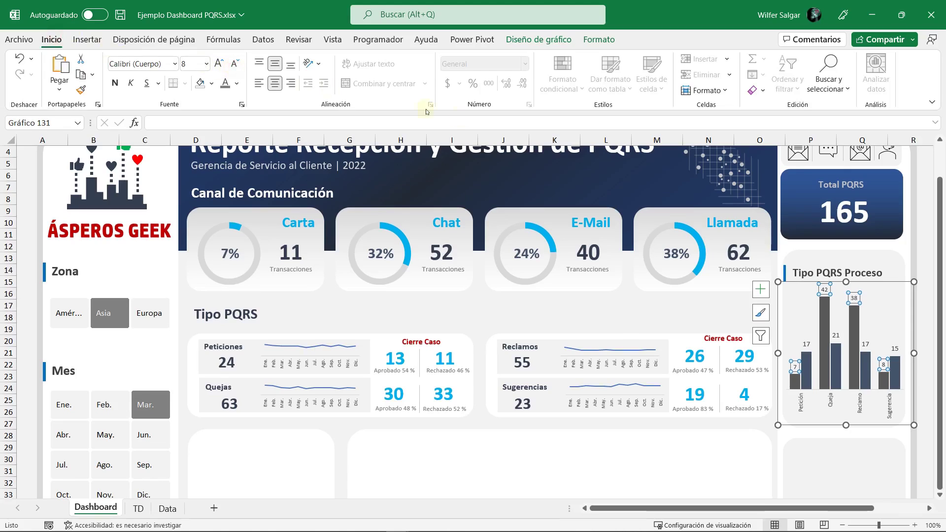
pyautogui.click(836, 337)
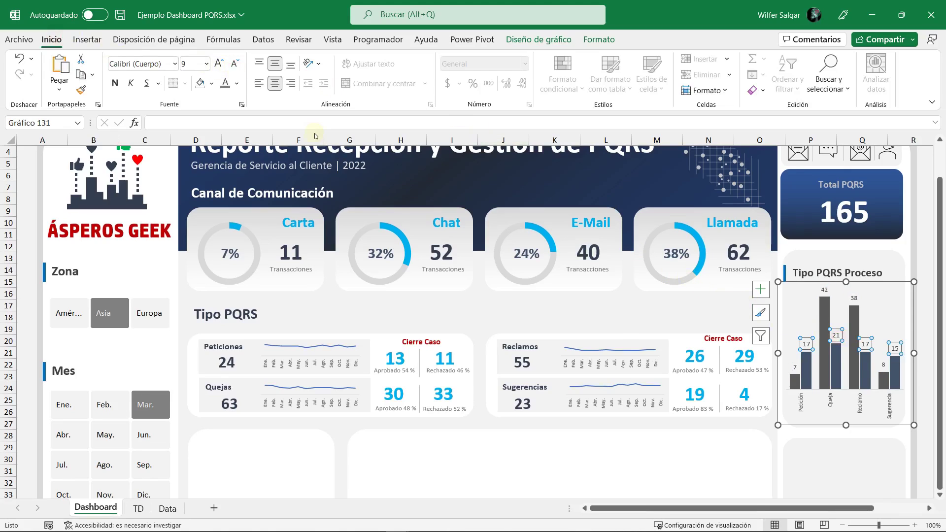
pyautogui.click(235, 64)
pyautogui.click(906, 252)
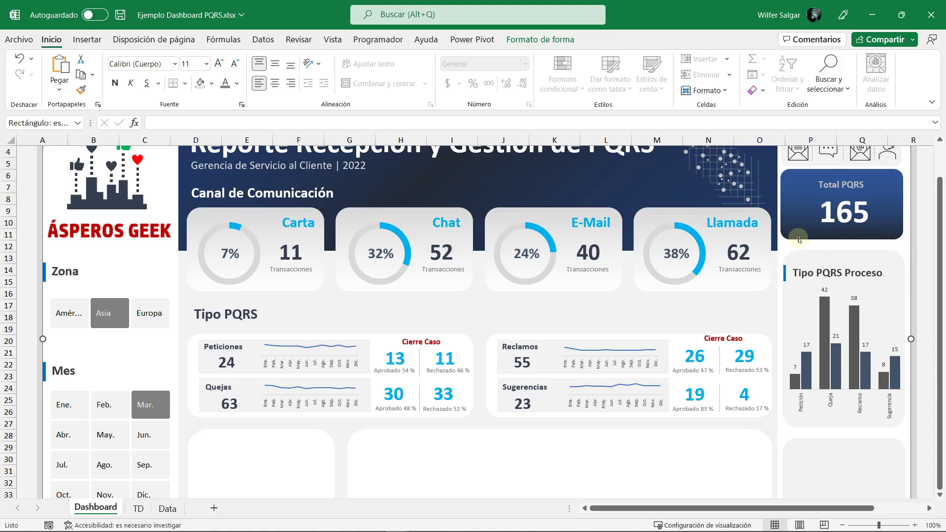
# Step: Collapse the ribbon with Ctrl+F1, deselect the card shape, and scroll through the dashboard
pyautogui.hotkey('ctrl', 'F1')
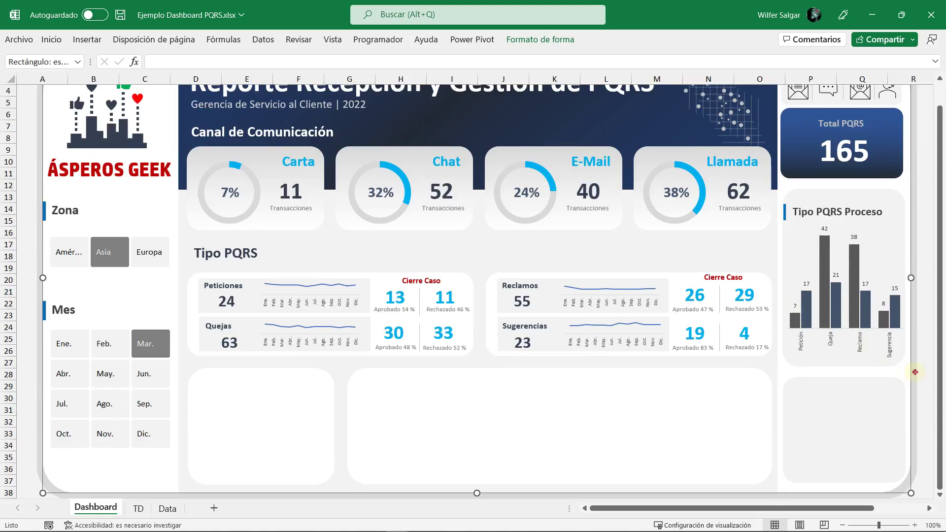
pyautogui.click(27, 236)
pyautogui.scroll(1, 40, 241)
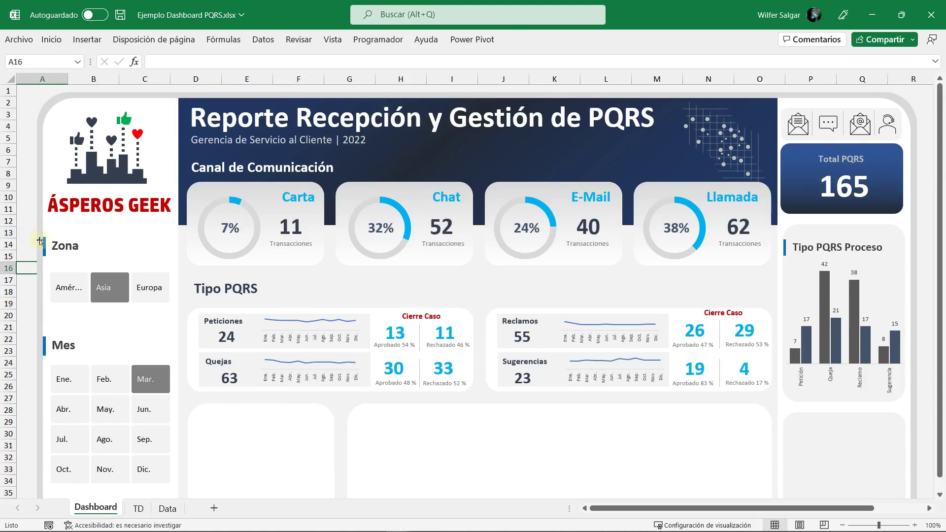
pyautogui.press('Right')
pyautogui.press('Right')
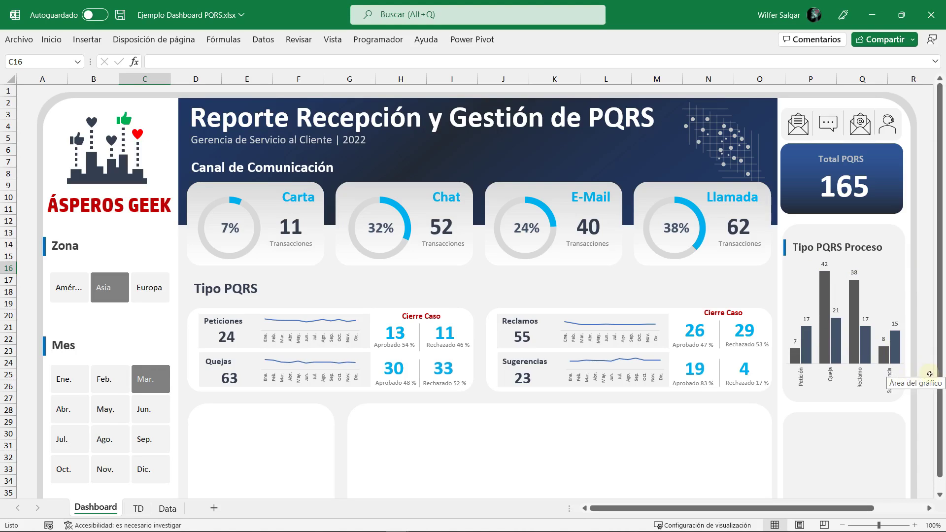
pyautogui.scroll(-1, 930, 374)
pyautogui.scroll(-1, 930, 374)
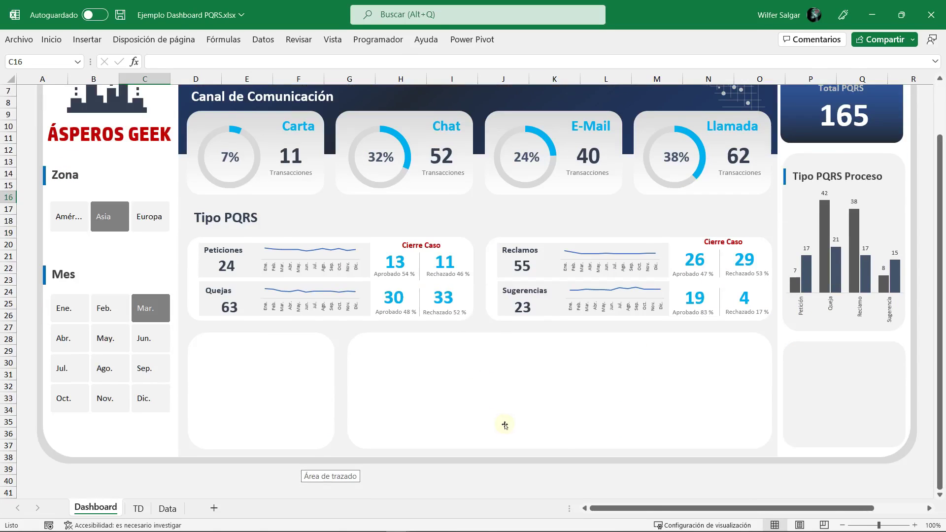
# Step: On the TD sheet, copy the Tipo PQRS - Proceso pivot table and paste it at AN2
pyautogui.click(138, 508)
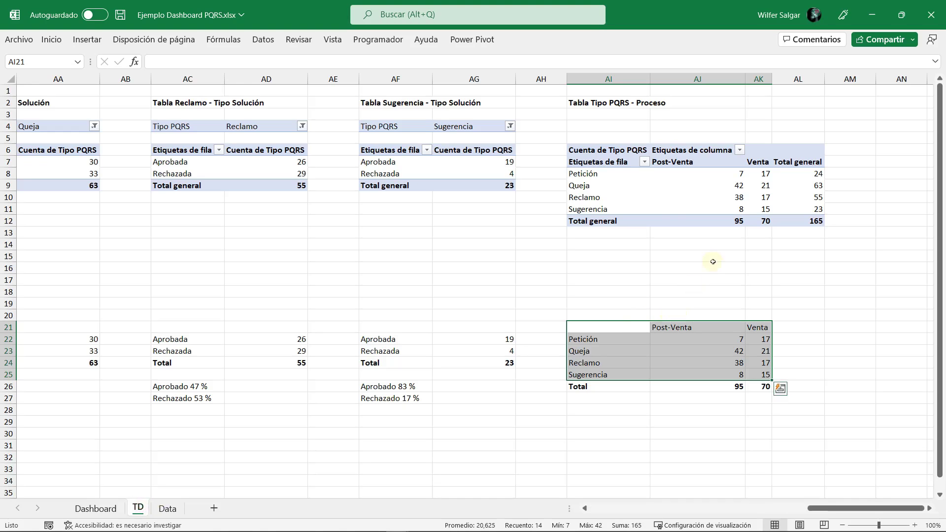
pyautogui.click(713, 261)
pyautogui.moveTo(601, 105); pyautogui.dragTo(804, 224)
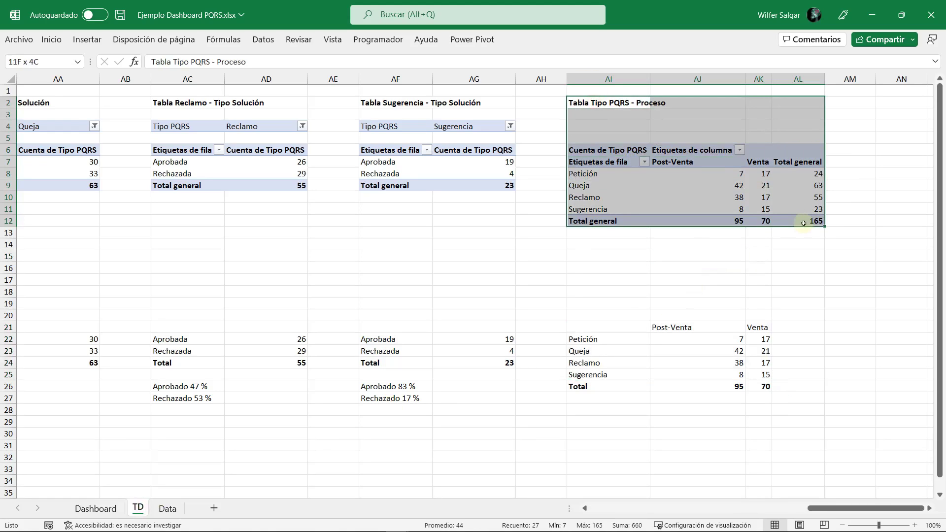
pyautogui.hotkey('ctrl', 'c')
pyautogui.click(850, 102)
pyautogui.press('Right')
pyautogui.press('Right')
pyautogui.press('Right')
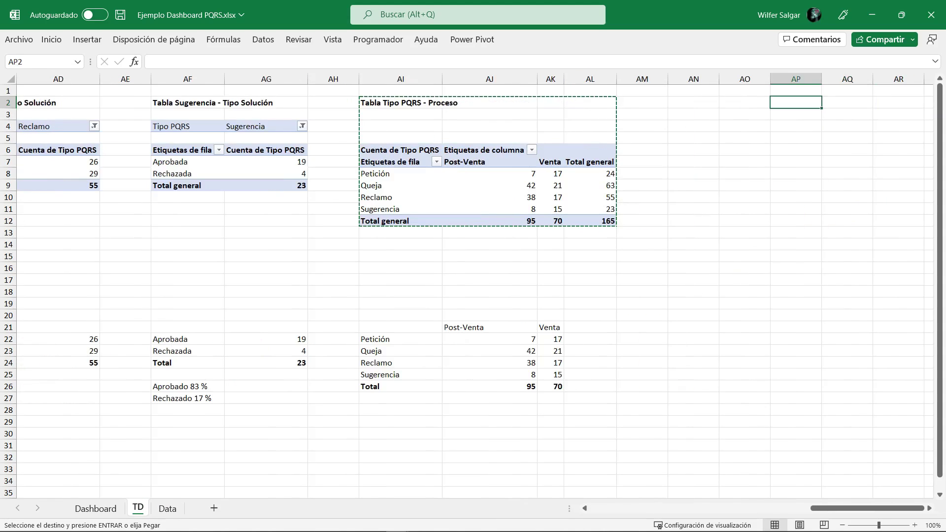
pyautogui.press('Left')
pyautogui.press('Left')
pyautogui.hotkey('ctrl', 'v')
pyautogui.press('Right')
pyautogui.press('Right')
pyautogui.press('Right')
pyautogui.press('Right')
pyautogui.press('Right')
pyautogui.press('Right')
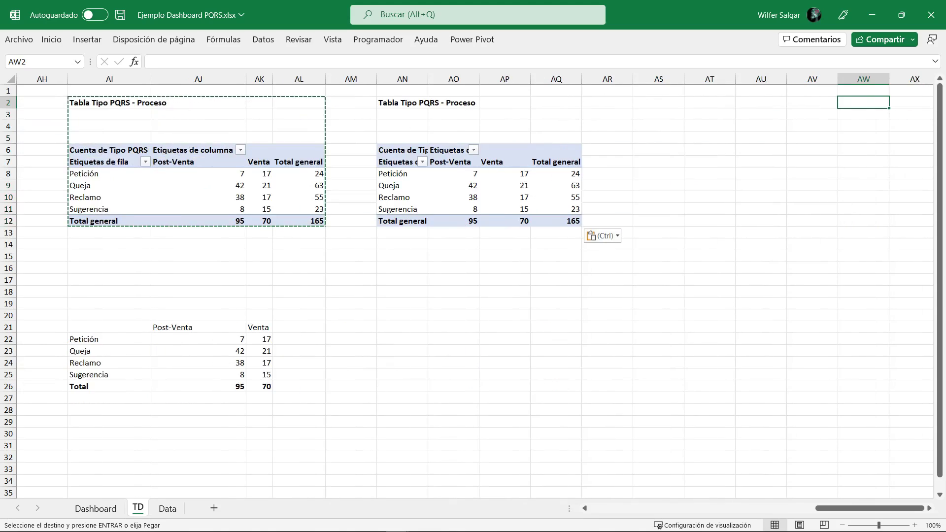
# Step: Remove Proceso from the copied pivot's columns in the PivotTable Fields list
pyautogui.rightClick(422, 196)
pyautogui.click(494, 469)
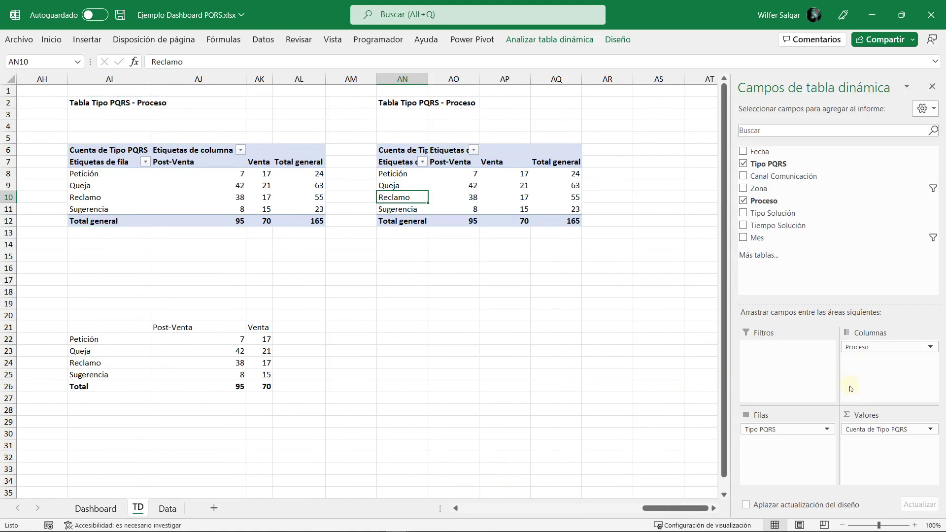
pyautogui.moveTo(871, 345)
pyautogui.mouseDown()
pyautogui.moveTo(812, 202)
pyautogui.moveTo(885, 362)
pyautogui.mouseUp()
pyautogui.click(932, 87)
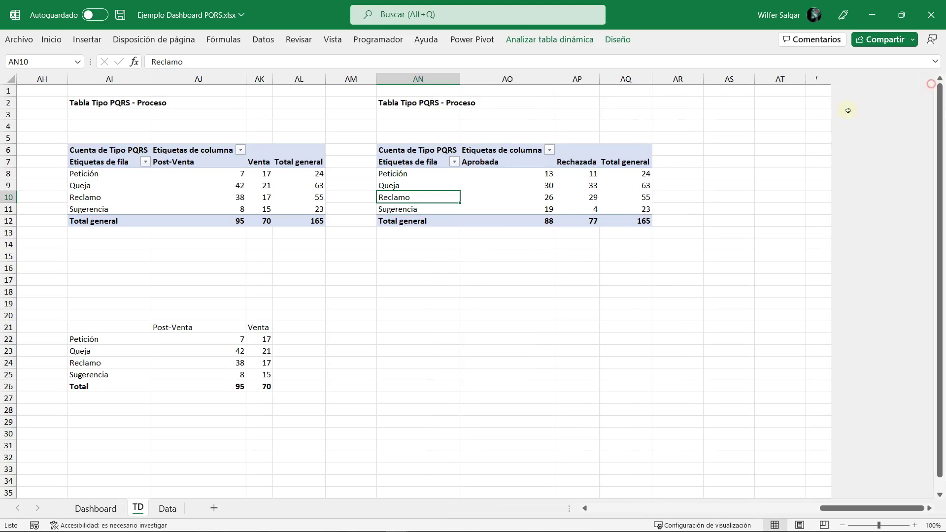
# Step: Copy the Post-Venta / Venta summary block and paste it at AN21
pyautogui.moveTo(149, 324); pyautogui.dragTo(266, 386)
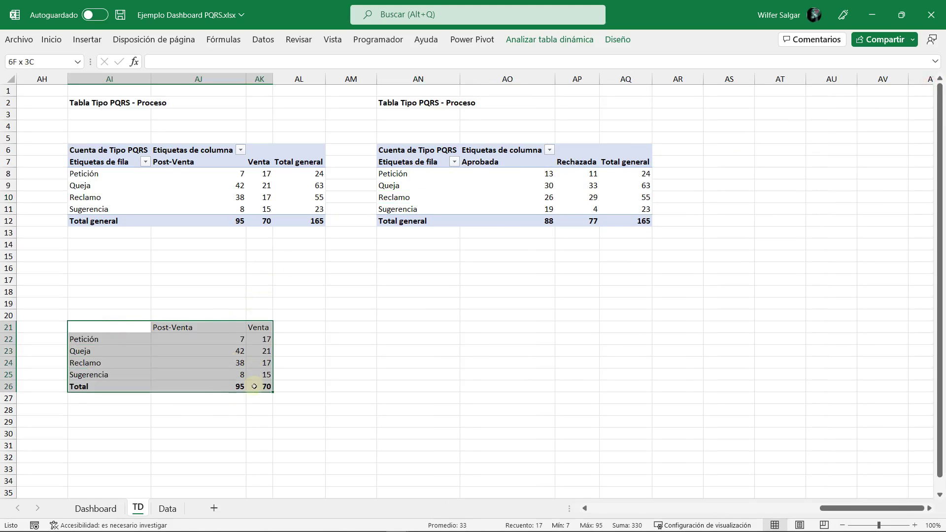
pyautogui.hotkey('ctrl', 'c')
pyautogui.click(408, 318)
pyautogui.hotkey('ctrl', 'v')
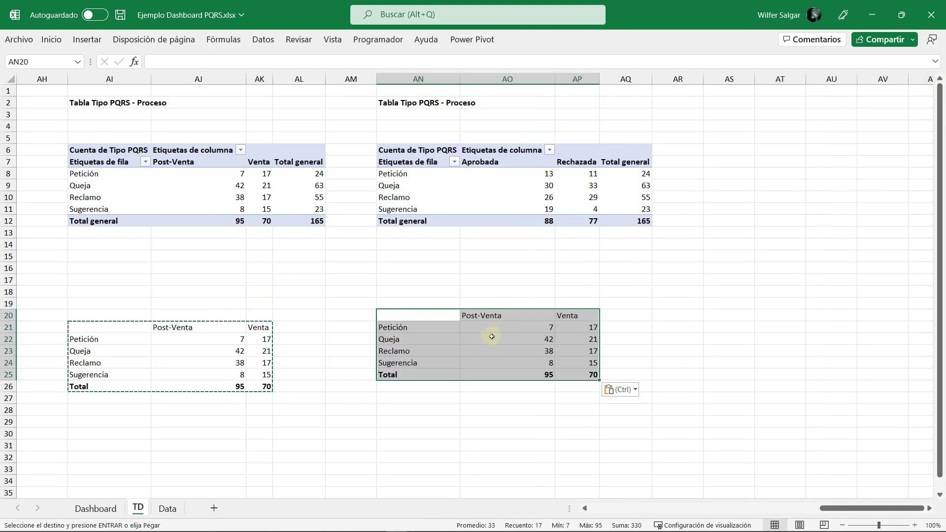
pyautogui.hotkey('ctrl', 'z')
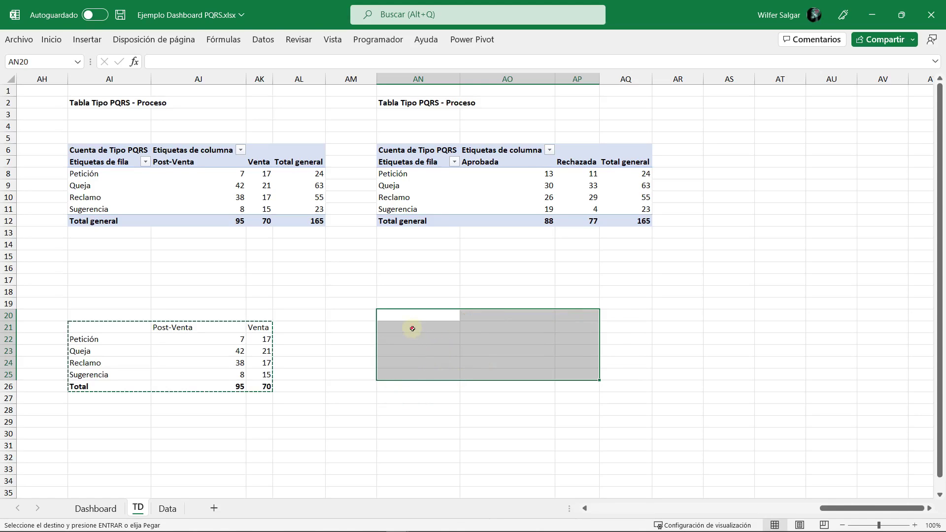
pyautogui.click(412, 327)
pyautogui.hotkey('ctrl', 'v')
# Step: Repoint the AO22 and AP22 lookup formulas at the new pivot table
pyautogui.click(491, 339)
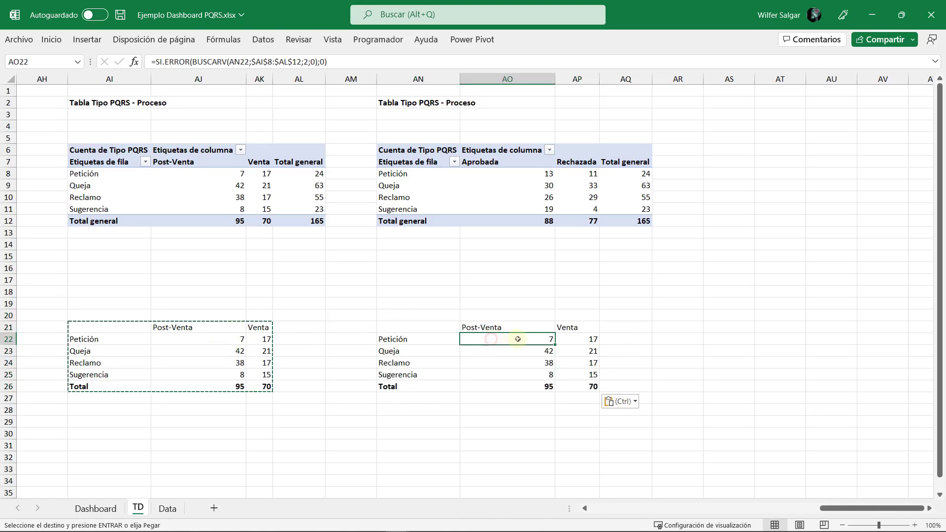
pyautogui.doubleClick(518, 339)
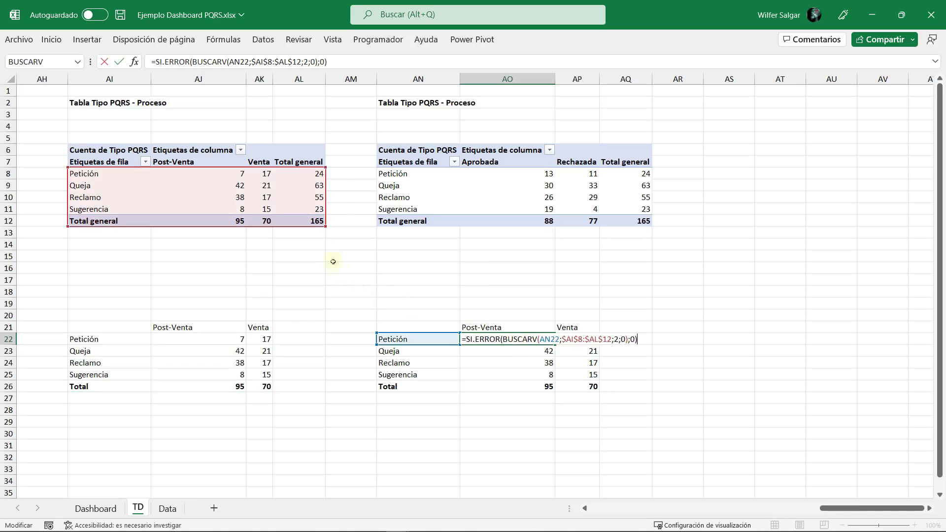
pyautogui.moveTo(319, 227)
pyautogui.mouseDown()
pyautogui.moveTo(645, 230)
pyautogui.moveTo(632, 220)
pyautogui.mouseUp()
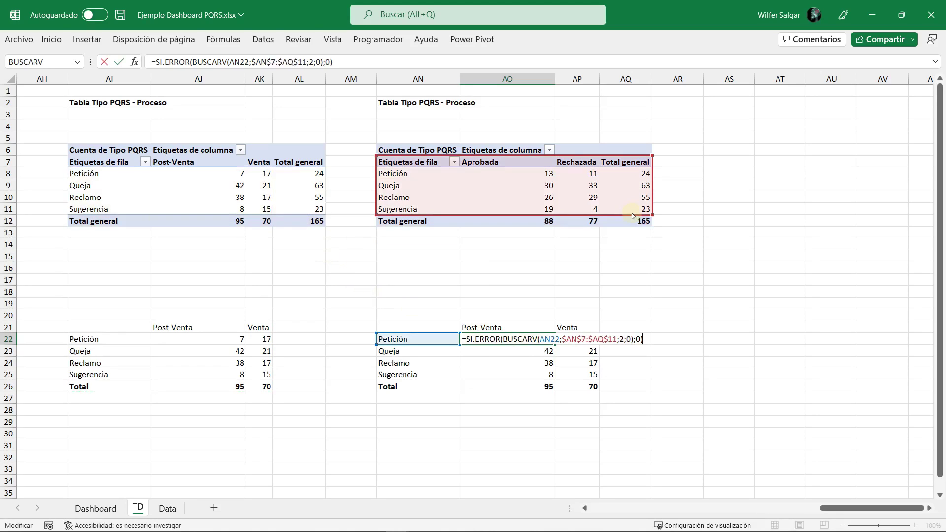
pyautogui.hotkey('ctrl', 'Return')
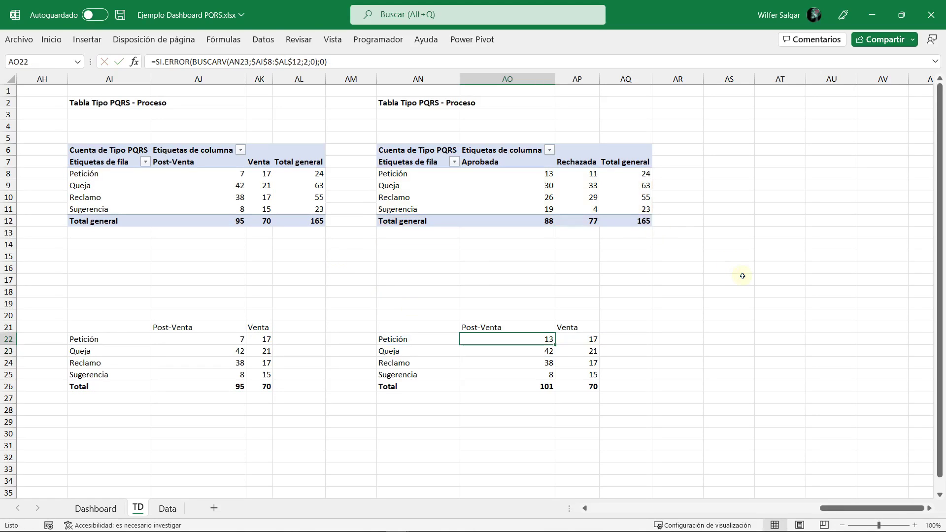
pyautogui.press('Right')
pyautogui.press('F2')
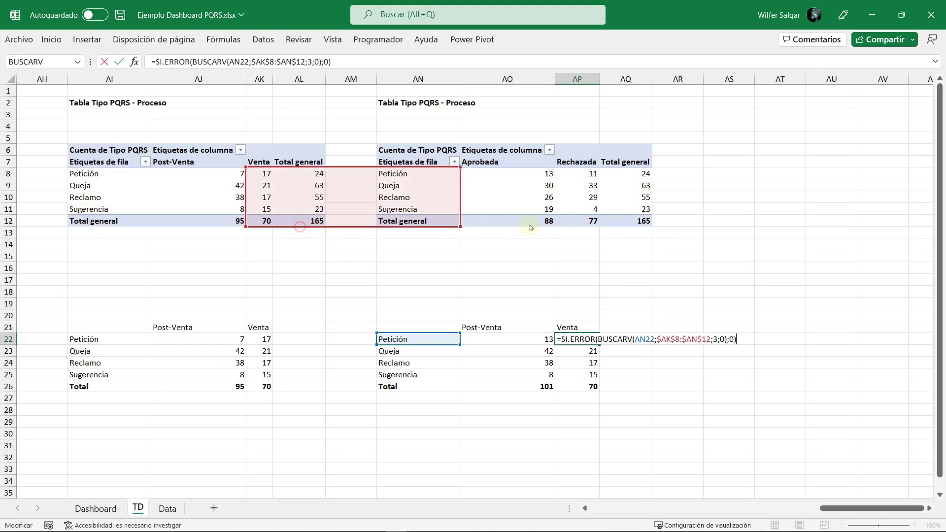
pyautogui.moveTo(303, 230); pyautogui.dragTo(629, 229)
pyautogui.hotkey('ctrl', 'Return')
# Step: Fill the corrected formulas down through rows 23–25
pyautogui.press('Left')
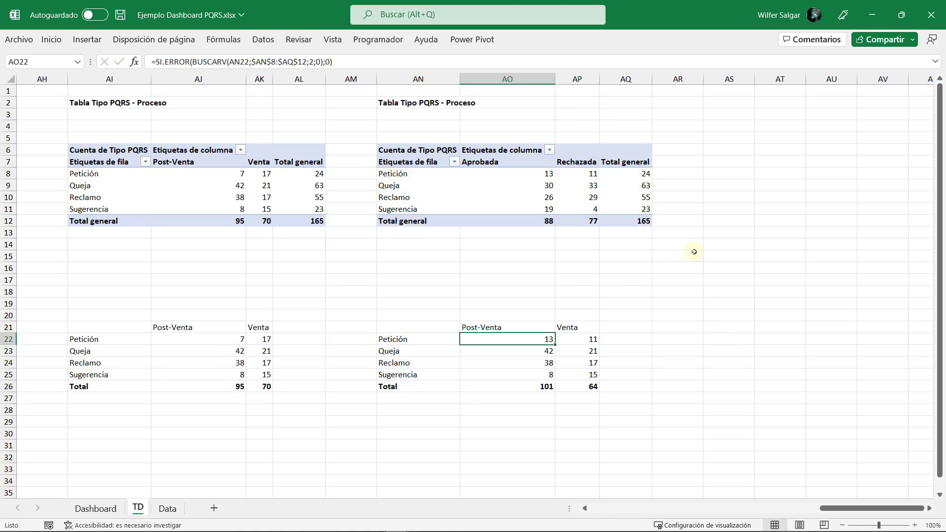
pyautogui.hotkey('shift', 'Right')
pyautogui.hotkey('ctrl', 'c')
pyautogui.hotkey('shift', 'Down')
pyautogui.hotkey('shift', 'Down')
pyautogui.hotkey('shift', 'Down')
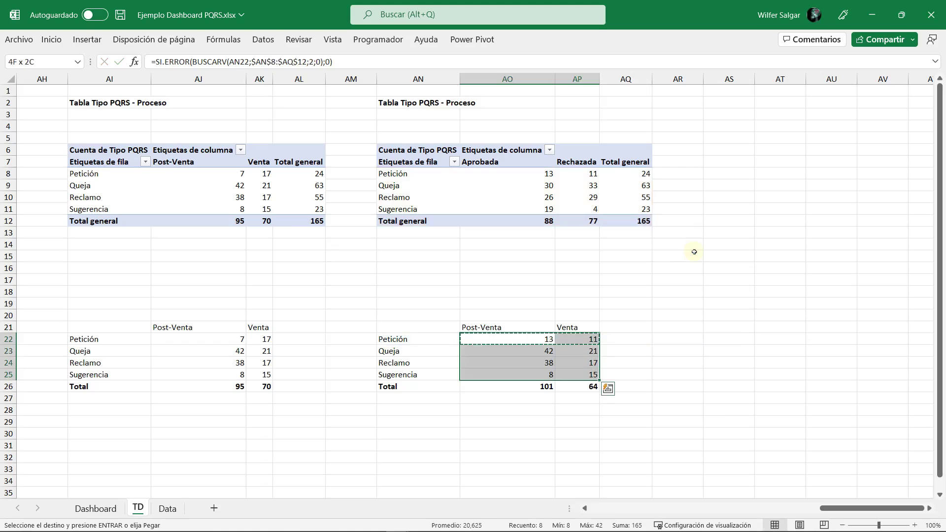
pyautogui.hotkey('ctrl', 'v')
pyautogui.hotkey('ctrl', 'Down')
# Step: Recommit the Sugerencia row formulas in AO25 and AP25
pyautogui.press('Up')
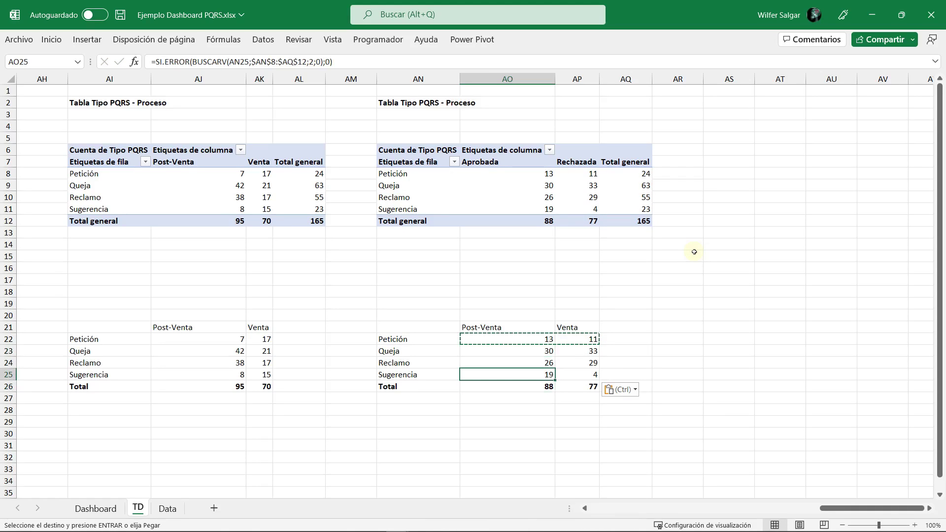
pyautogui.press('F2')
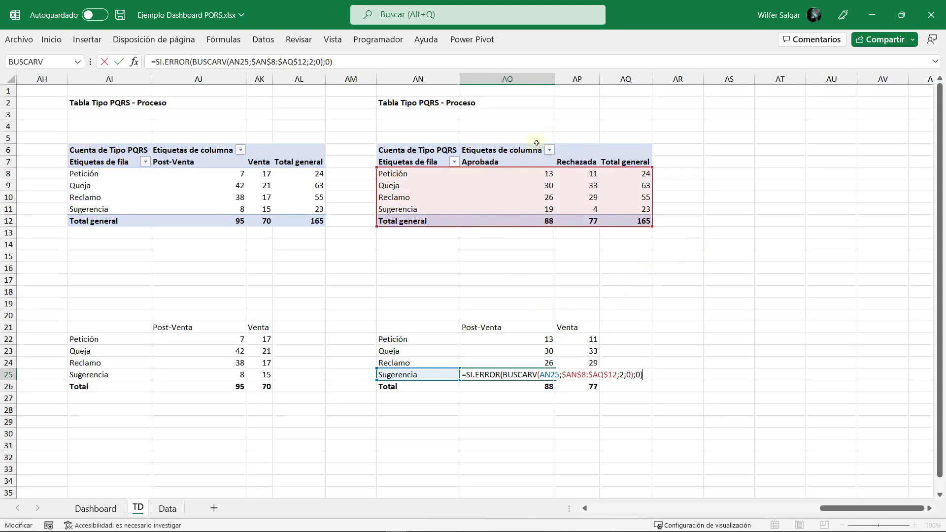
pyautogui.press('Return')
pyautogui.press('Up')
pyautogui.press('Right')
pyautogui.press('F2')
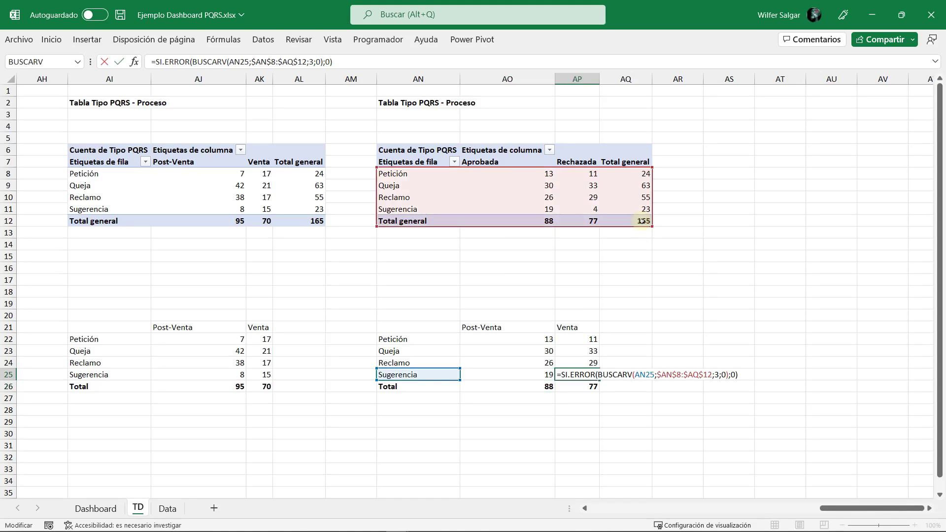
pyautogui.press('Return')
# Step: Enter the column totals in AO26 and AP26: Aprobada 88, Rechazada 77
pyautogui.press('Left')
pyautogui.press('F2')
pyautogui.press('Return')
pyautogui.press('Up')
pyautogui.press('Right')
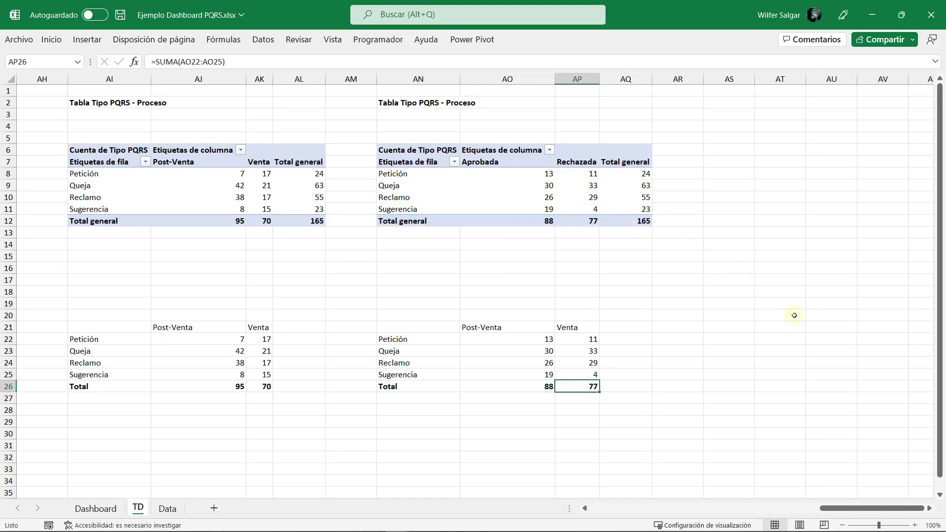
pyautogui.press('F2')
# Step: Return to the Petición row and switch to the Dashboard PQRS.xlsx workbook
pyautogui.press('Return')
pyautogui.press('Up')
pyautogui.press('Up')
pyautogui.press('Up')
pyautogui.press('Up')
pyautogui.press('Up')
pyautogui.press('Left')
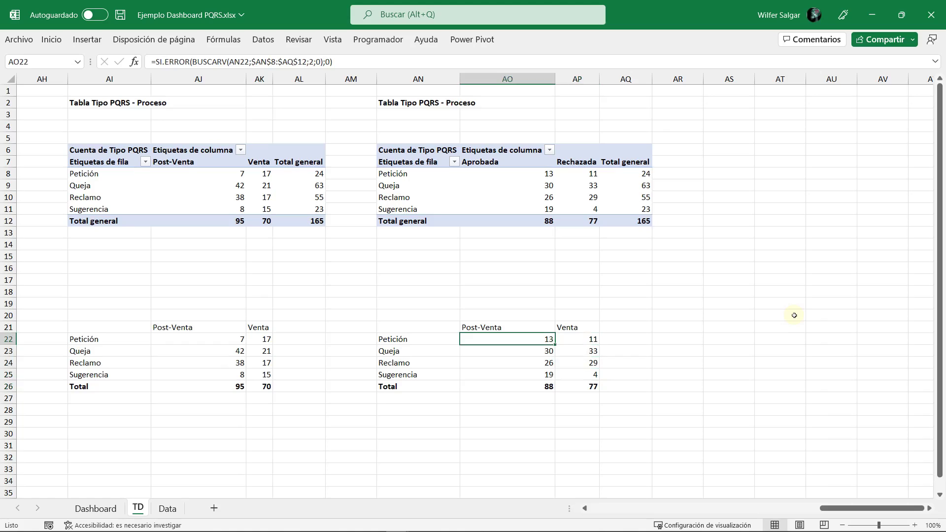
pyautogui.press('Left')
pyautogui.press('Right')
pyautogui.hotkey('alt', 'Tab')
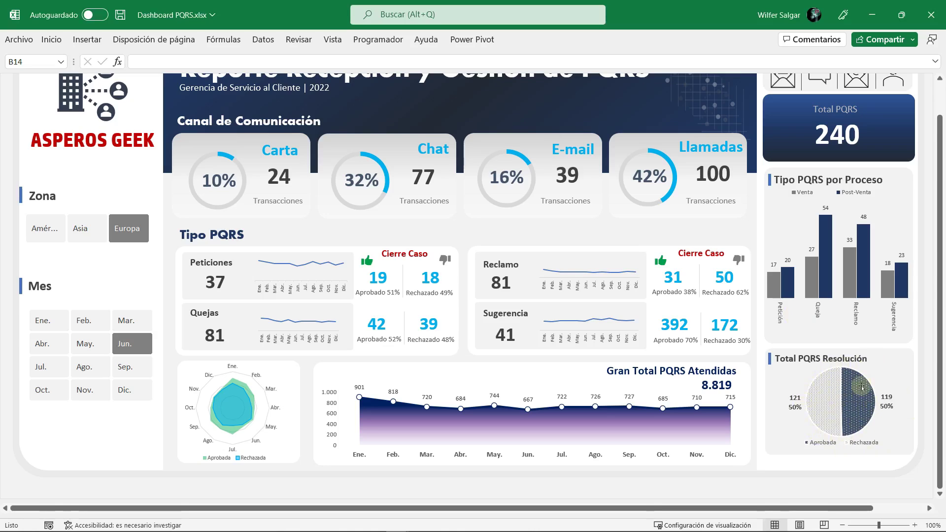
# Step: Back on the TD sheet, retitle the second table 'Tabla Tipo Solucion'
pyautogui.moveTo(860, 388)
pyautogui.hotkey('alt', 'Tab')
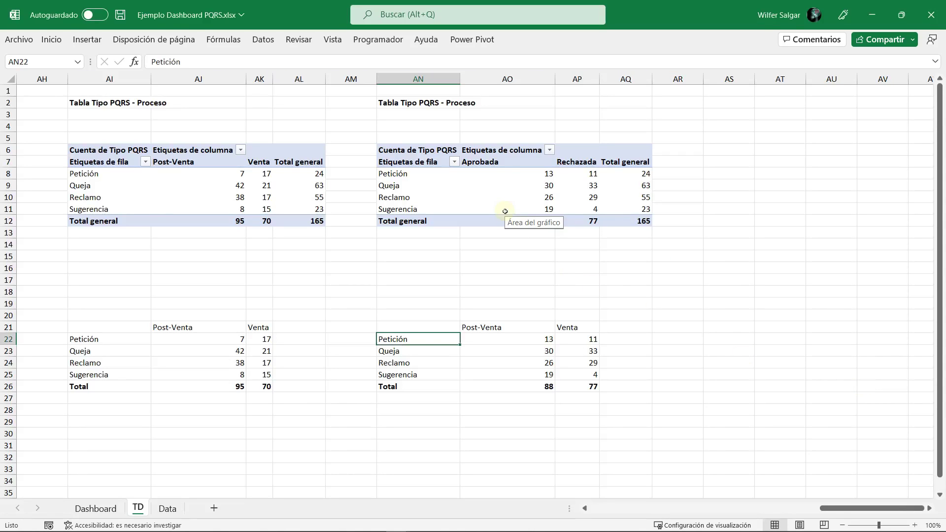
pyautogui.click(517, 178)
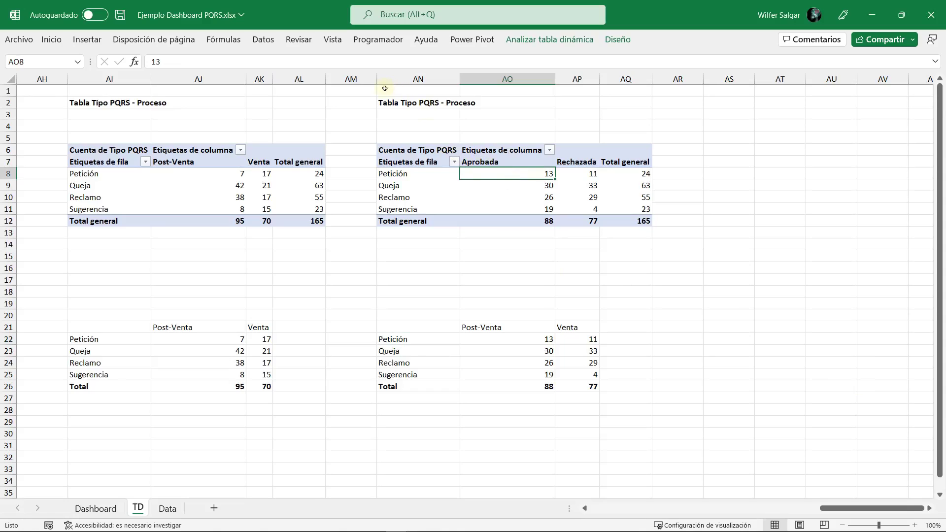
pyautogui.click(393, 102)
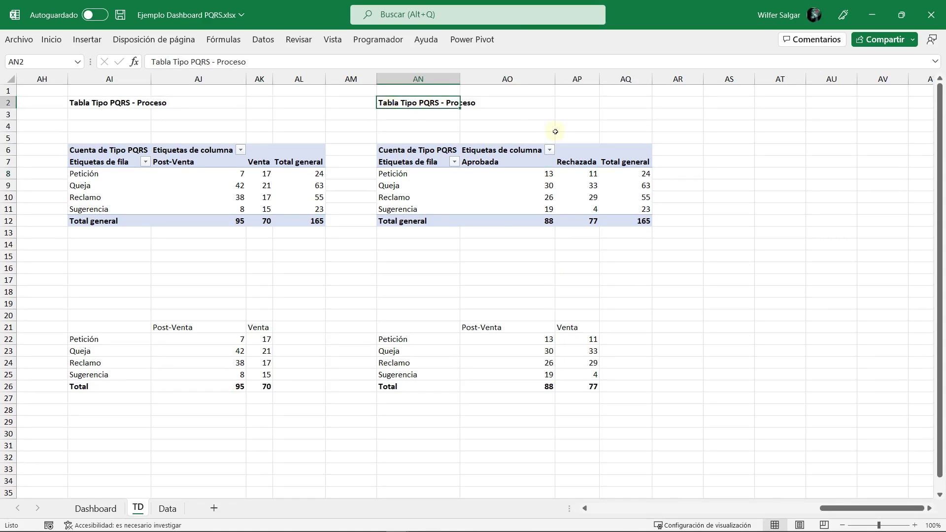
pyautogui.doubleClick(459, 102)
pyautogui.moveTo(473, 103); pyautogui.dragTo(418, 103)
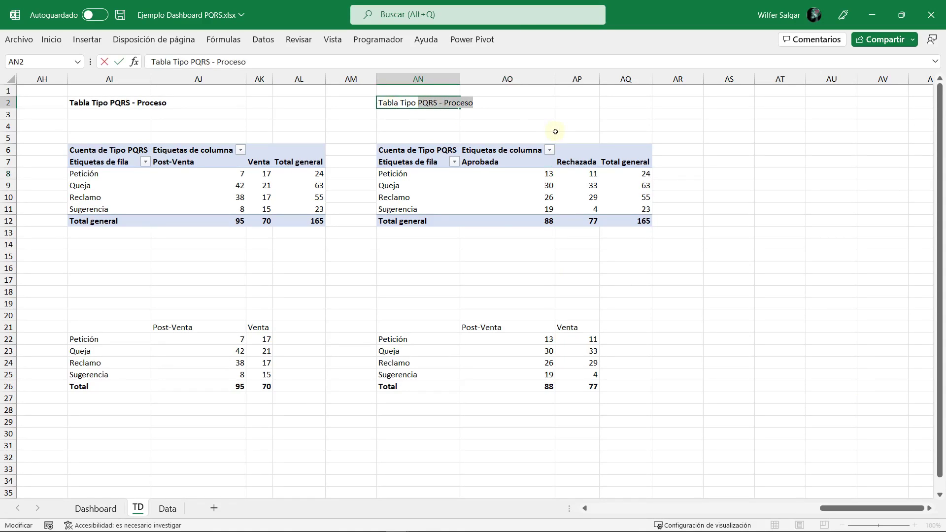
pyautogui.write('R')
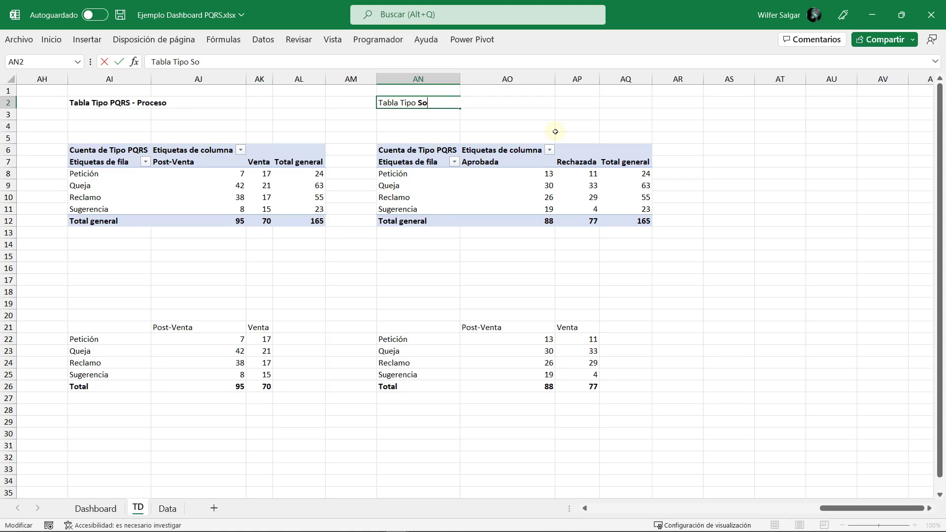
pyautogui.press('Return')
# Step: Restore the ribbon and rename the second PivotTable after solution type
pyautogui.hotkey('ctrl', 'F1')
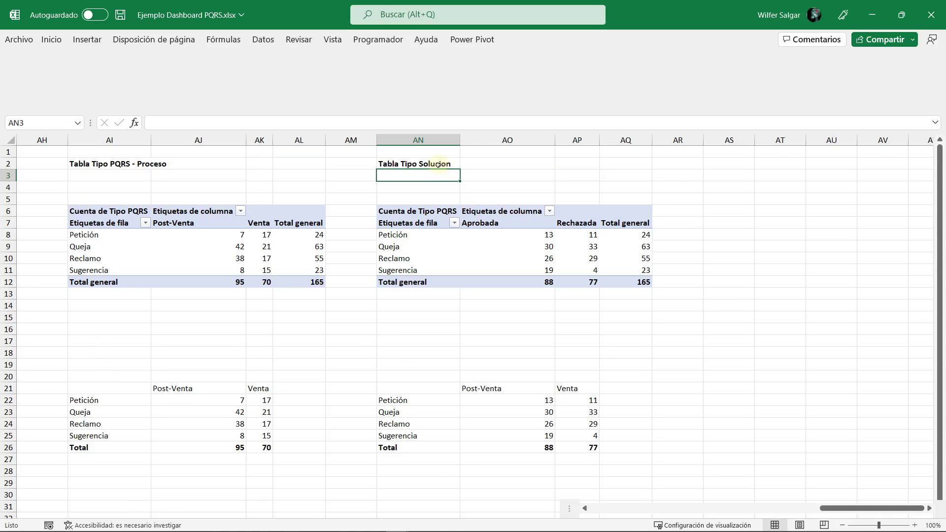
pyautogui.click(476, 232)
pyautogui.click(520, 39)
pyautogui.click(48, 97)
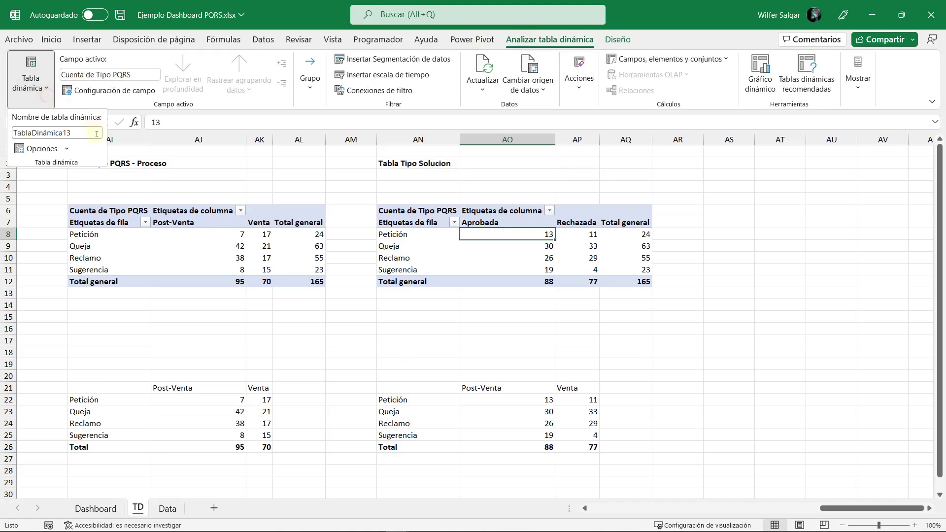
pyautogui.doubleClick(99, 132)
pyautogui.write('TD_TipoSolucio')
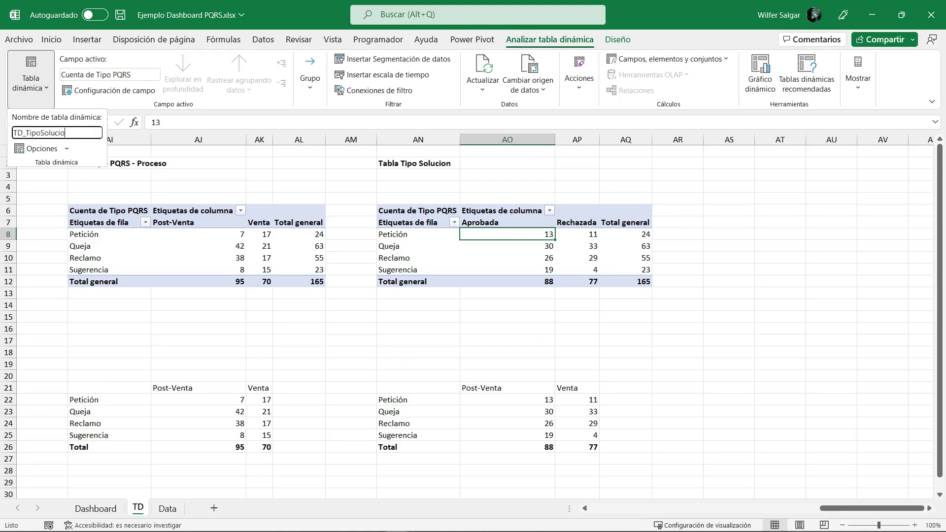
pyautogui.press('Return')
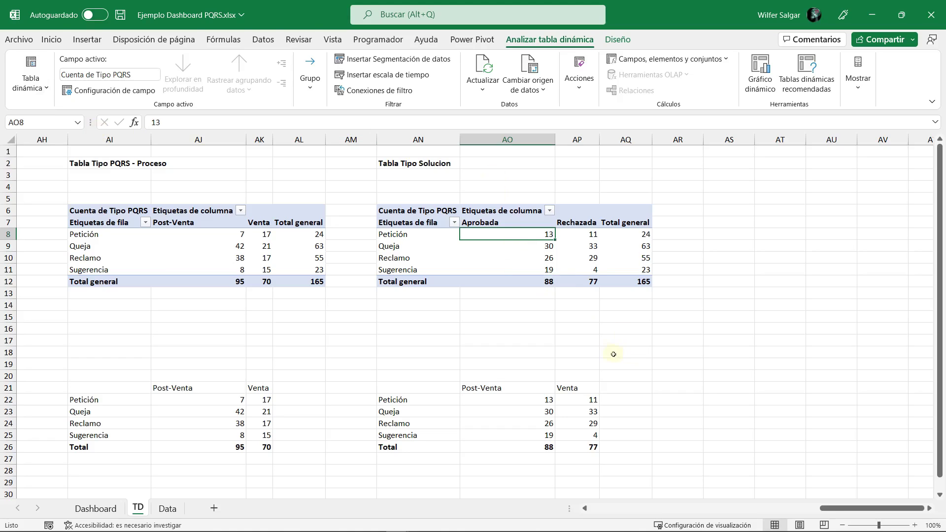
# Step: Move Tipo Solución from Columns to Rows in the PivotTable field list
pyautogui.rightClick(571, 280)
pyautogui.click(616, 513)
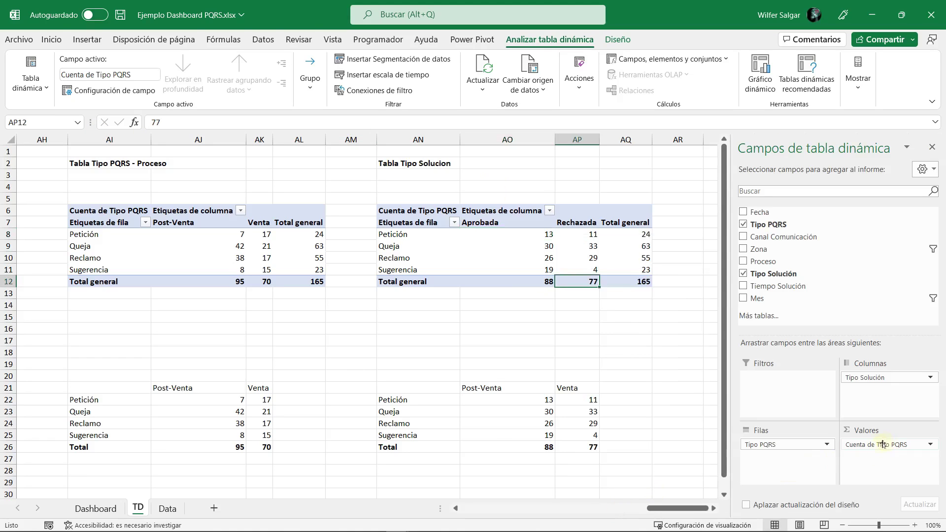
pyautogui.moveTo(869, 377)
pyautogui.mouseDown()
pyautogui.moveTo(776, 446)
pyautogui.moveTo(779, 272)
pyautogui.mouseUp()
# Step: Clear the old helper table AN21:AP27 and paste Aprobada and Rechazada as values at AN22
pyautogui.click(932, 149)
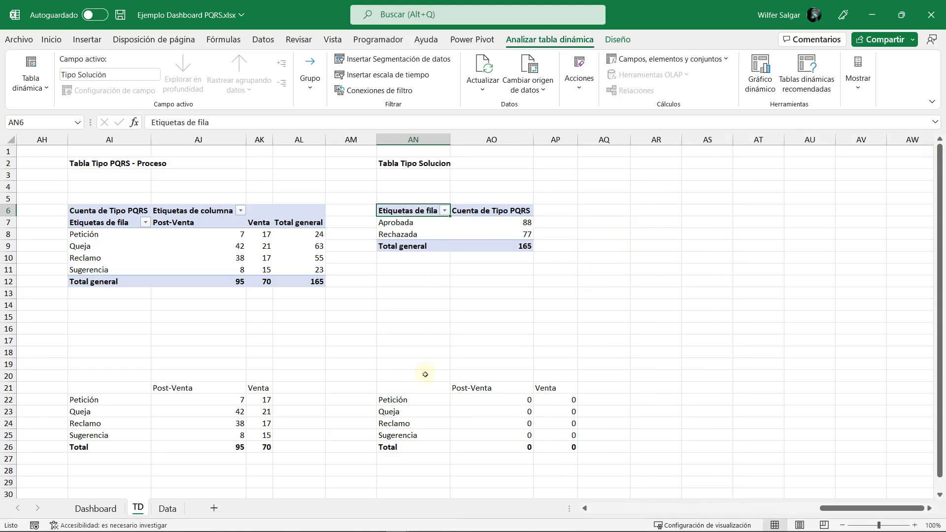
pyautogui.moveTo(420, 388); pyautogui.dragTo(560, 455)
pyautogui.press('Delete')
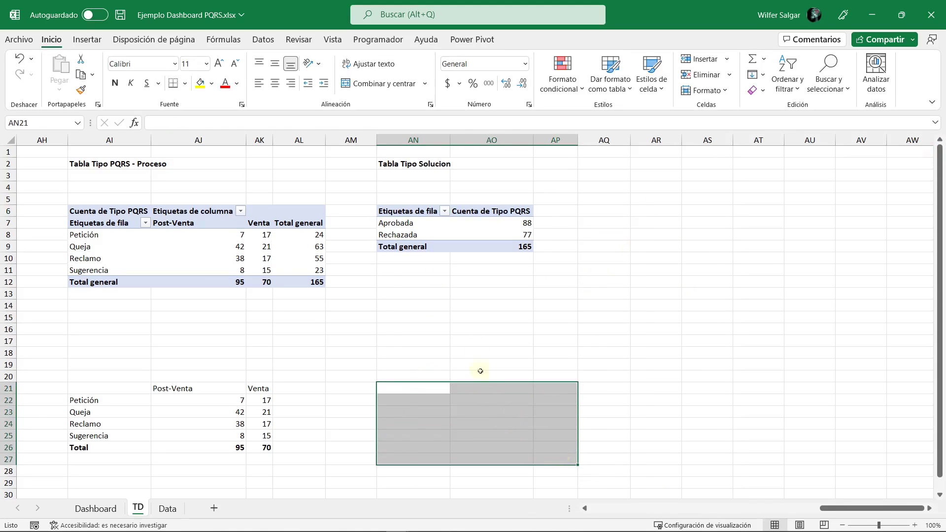
pyautogui.moveTo(417, 227); pyautogui.dragTo(412, 234)
pyautogui.hotkey('ctrl', 'c')
pyautogui.click(401, 392)
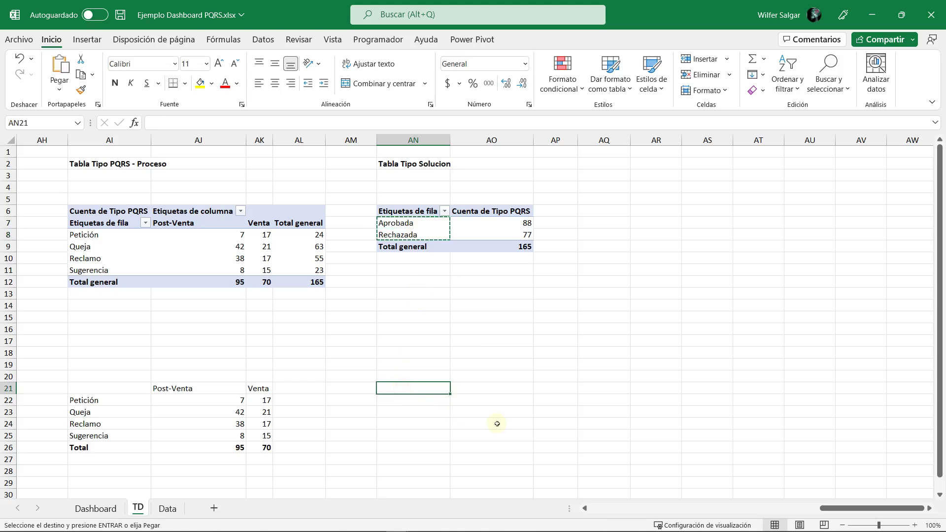
pyautogui.press('Down')
pyautogui.hotkey('ctrl', 'alt', 'v')
pyautogui.press('v')
# Step: Look up both counts with =BUSCARV(AN22;$AN$6:$AO$9;2;0) in AO22:AO23, giving 88 and 77
pyautogui.press('Return')
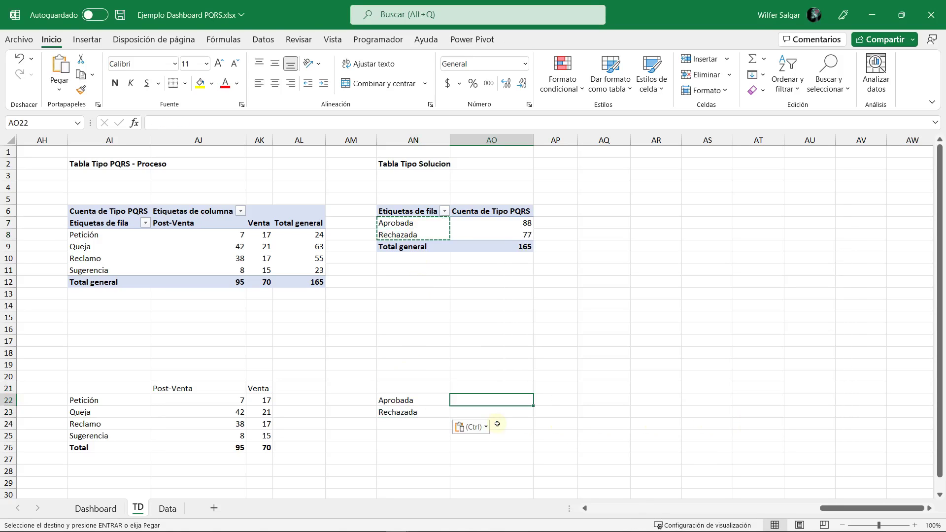
pyautogui.hotkey('shift', 'F3')
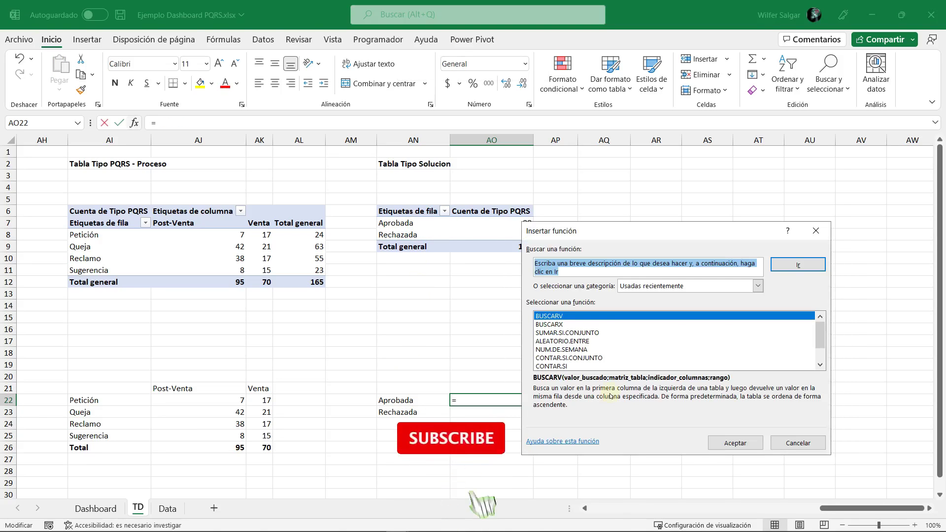
pyautogui.click(730, 445)
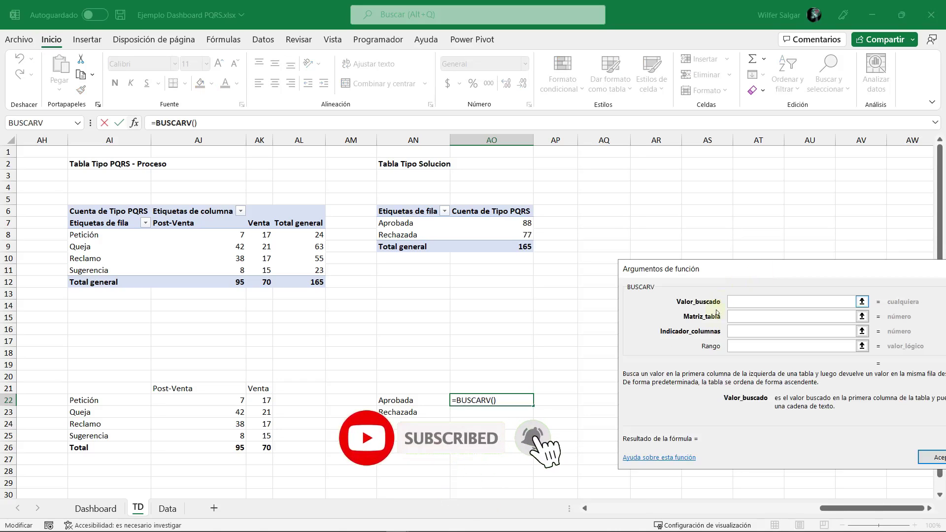
pyautogui.moveTo(636, 242); pyautogui.dragTo(789, 269)
pyautogui.click(412, 400)
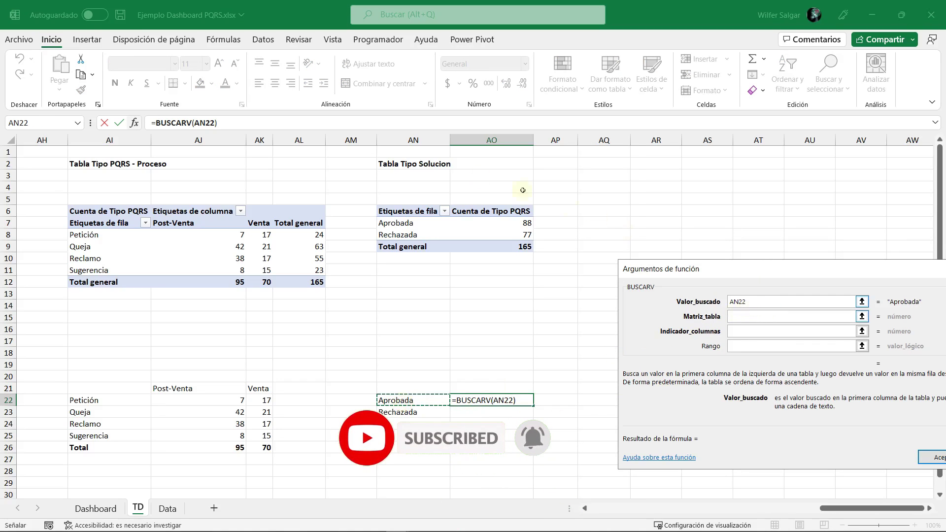
pyautogui.click(799, 316)
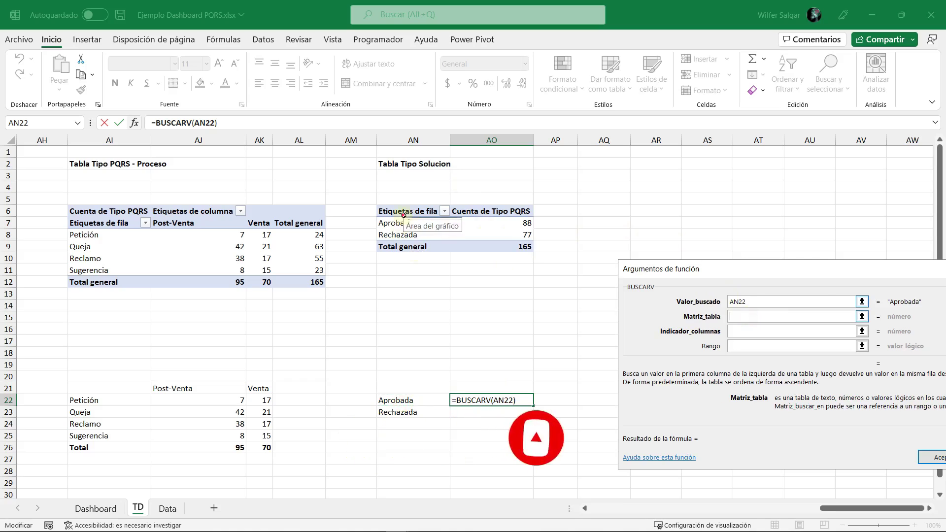
pyautogui.moveTo(403, 215); pyautogui.dragTo(498, 246)
pyautogui.press('F4')
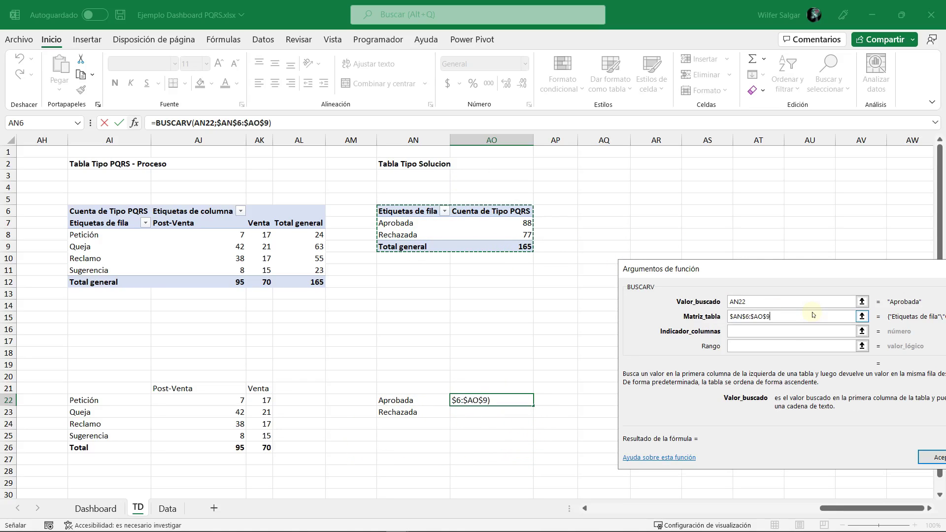
pyautogui.press('Tab')
pyautogui.write('2')
pyautogui.press('Tab')
pyautogui.press('Return')
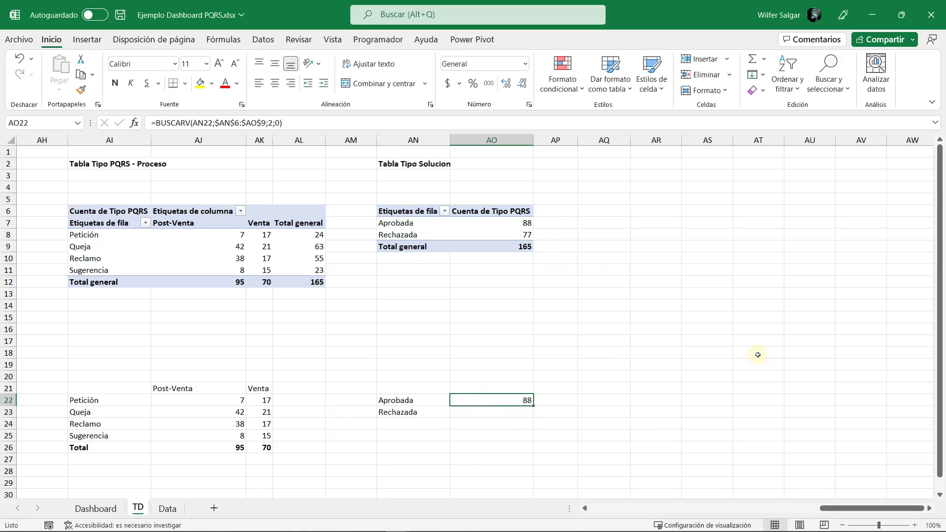
pyautogui.hotkey('ctrl', 'c')
pyautogui.press('Down')
pyautogui.press('Return')
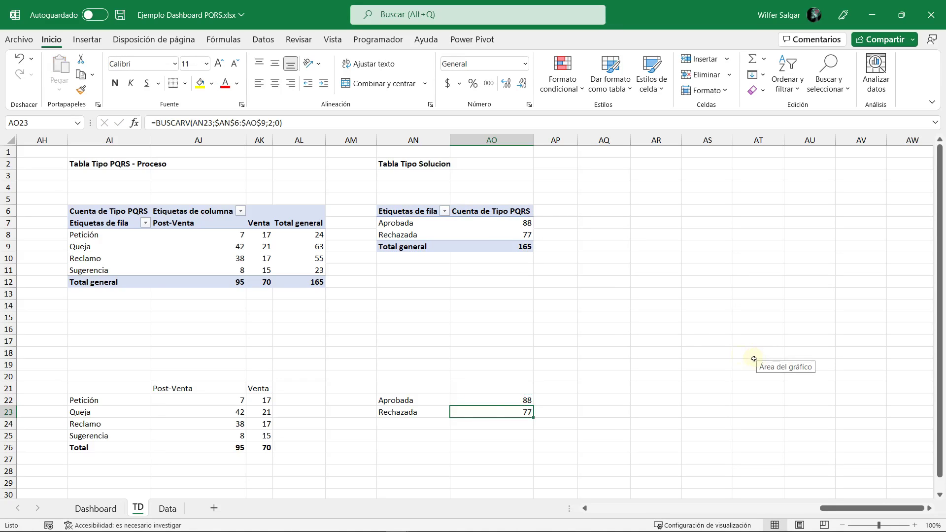
pyautogui.press('F2')
pyautogui.press('Return')
# Step: Add a Total row summing AO22:AO23 to 165, then select the labels with their counts
pyautogui.press('Left')
pyautogui.write('T')
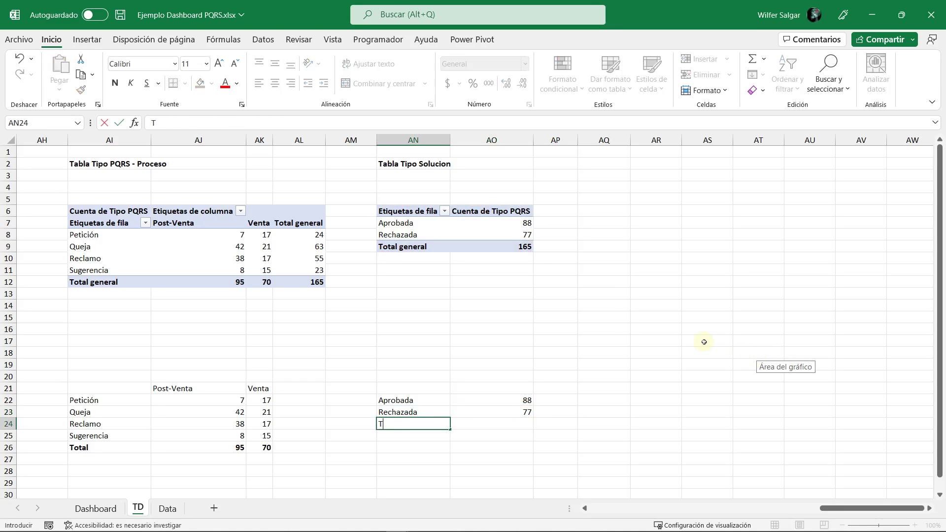
pyautogui.write('otal')
pyautogui.press('Tab')
pyautogui.write('=SUMA(')
pyautogui.press('Up')
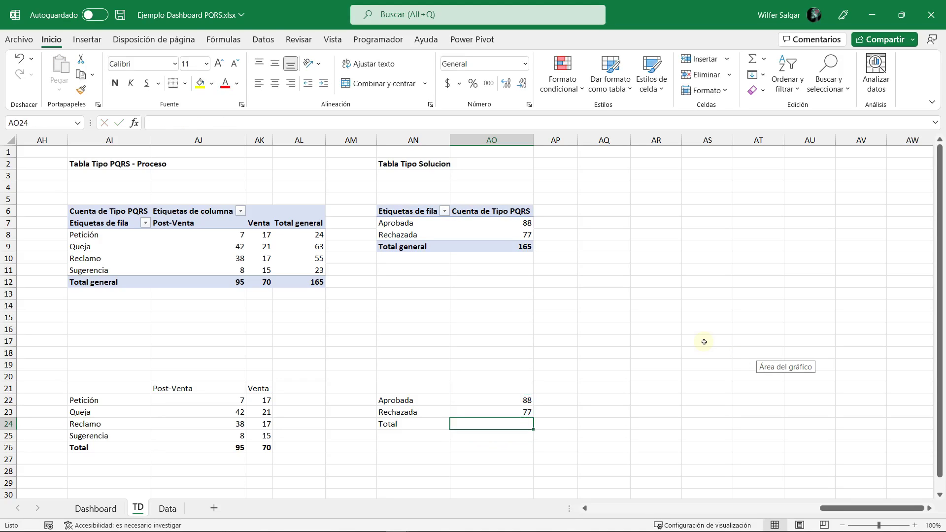
pyautogui.hotkey('alt', '=')
pyautogui.hotkey('ctrl', 'Return')
pyautogui.press('Up')
pyautogui.press('Up')
pyautogui.press('Left')
pyautogui.hotkey('shift', 'Right')
pyautogui.hotkey('shift', 'Down')
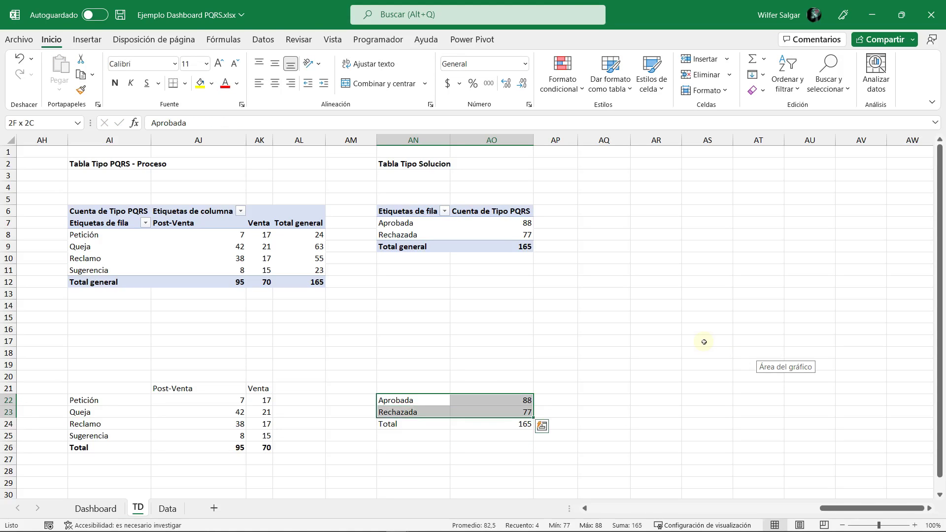
# Step: Insert a 2D pie chart of the counts and move it onto the Dashboard sheet
pyautogui.click(88, 39)
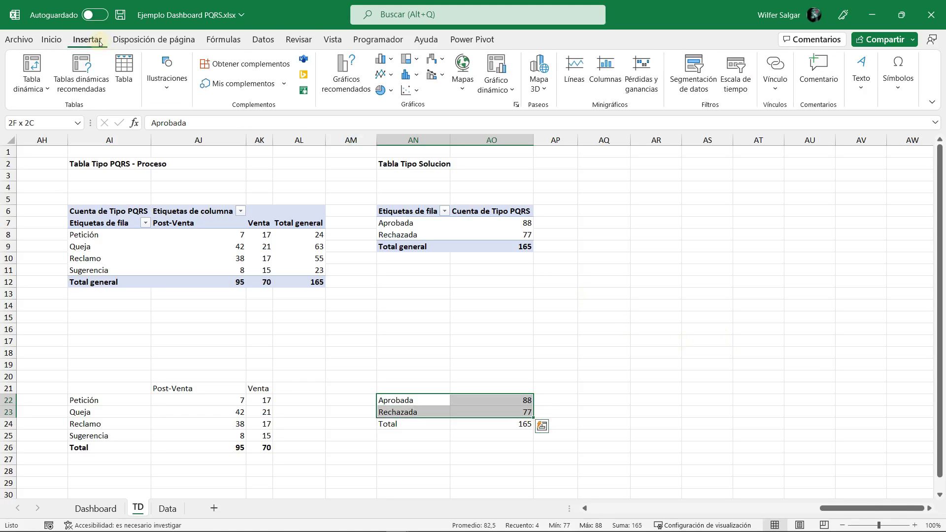
pyautogui.click(389, 90)
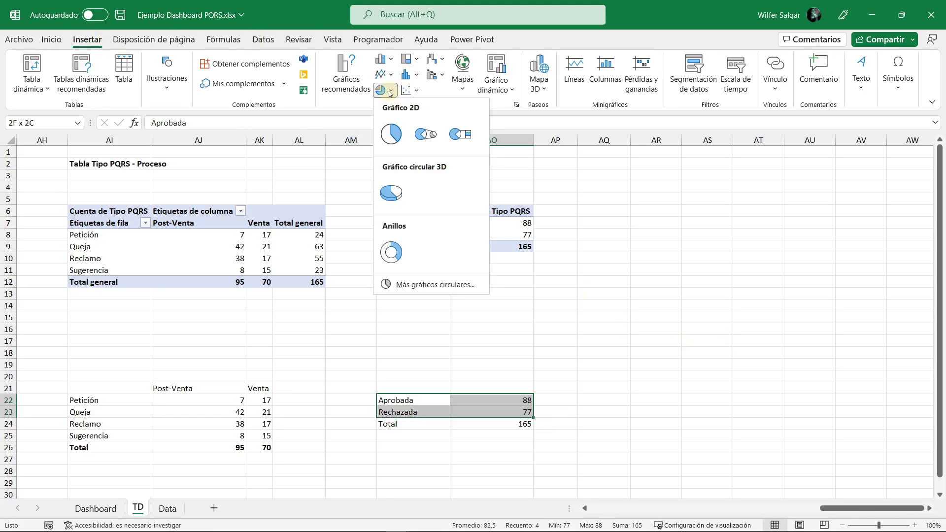
pyautogui.click(391, 131)
pyautogui.hotkey('ctrl', 'x')
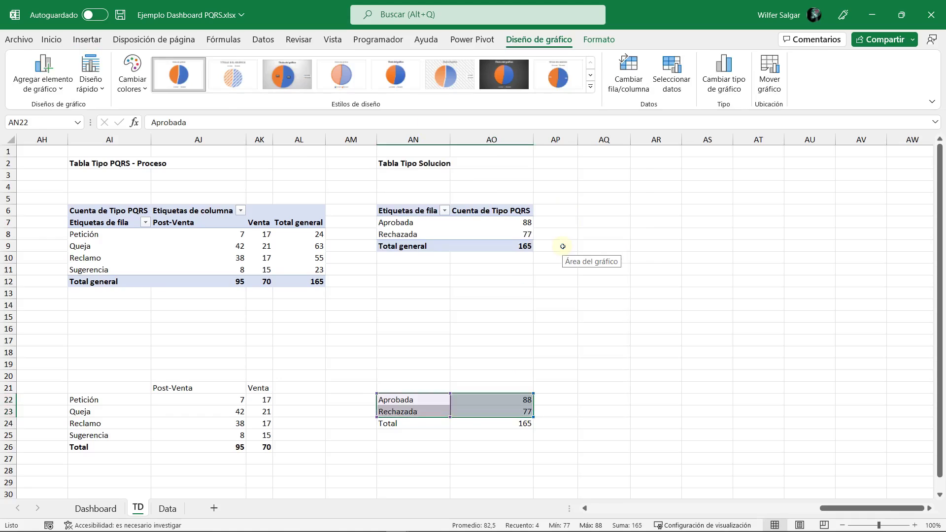
pyautogui.click(96, 508)
pyautogui.scroll(-2, 766, 465)
pyautogui.scroll(-1, 750, 413)
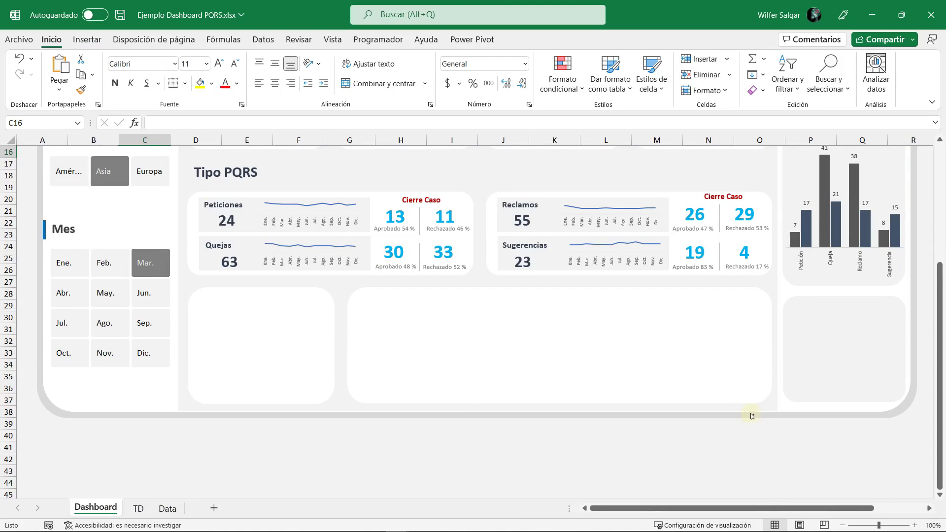
pyautogui.hotkey('ctrl', 'v')
pyautogui.moveTo(424, 217); pyautogui.dragTo(573, 301)
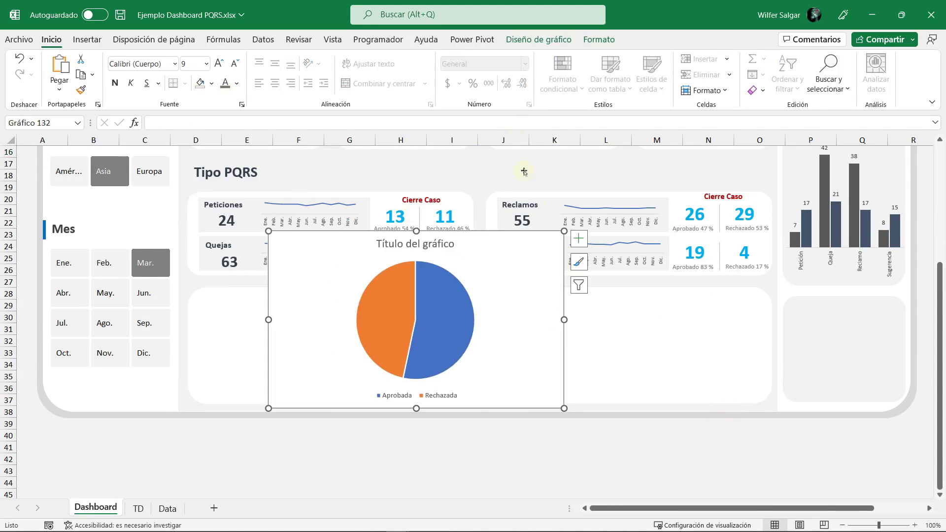
# Step: Set the pie chart to No Fill and No Outline
pyautogui.click(599, 40)
pyautogui.click(424, 58)
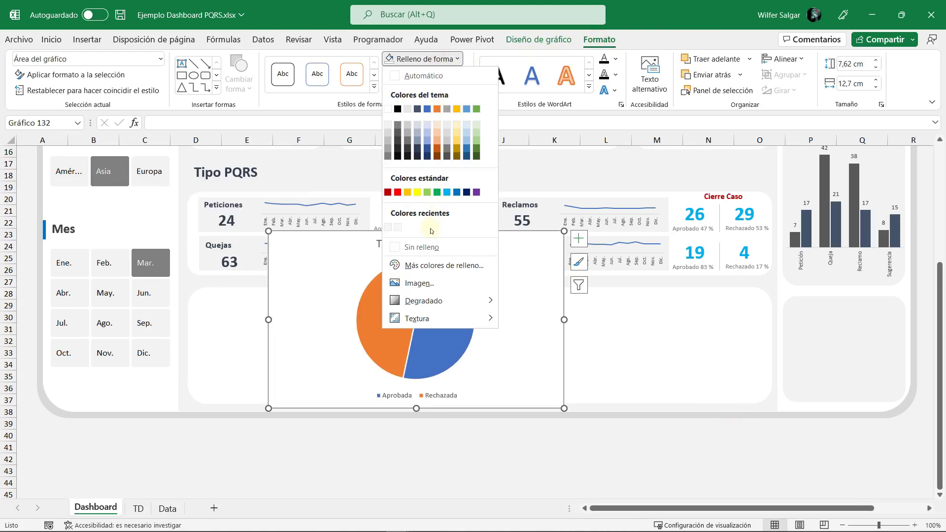
pyautogui.click(427, 244)
pyautogui.click(426, 74)
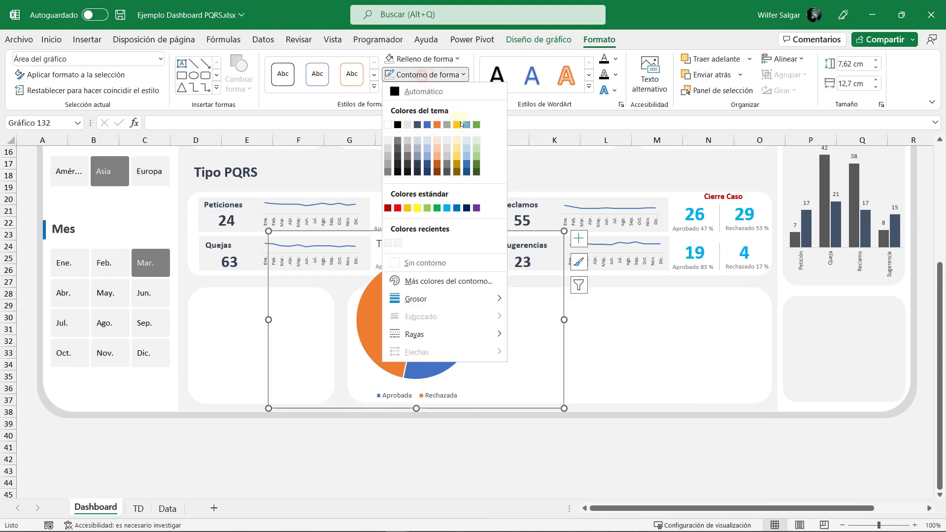
pyautogui.click(436, 261)
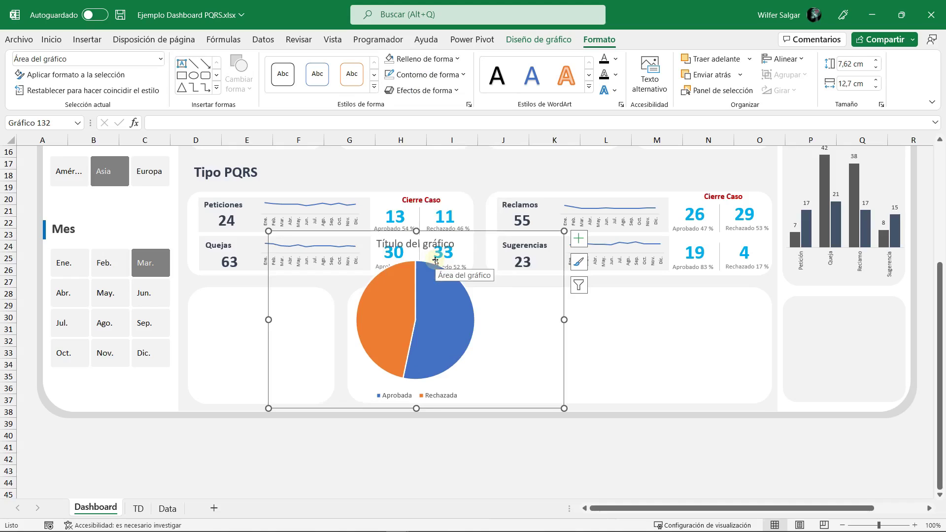
# Step: Shrink the pie chart into the lower-right panel and delete its title
pyautogui.click(455, 393)
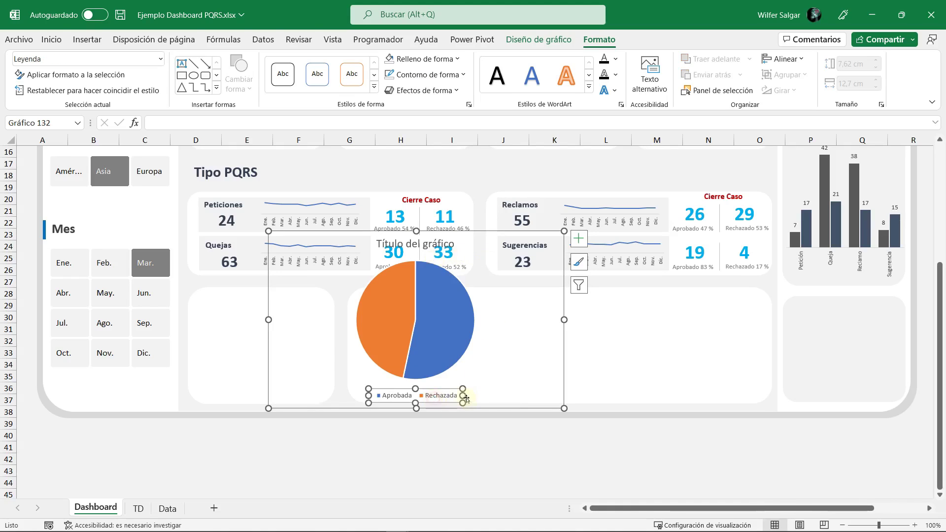
pyautogui.scroll(1, 709, 347)
pyautogui.scroll(3, 709, 347)
pyautogui.scroll(-3, 789, 295)
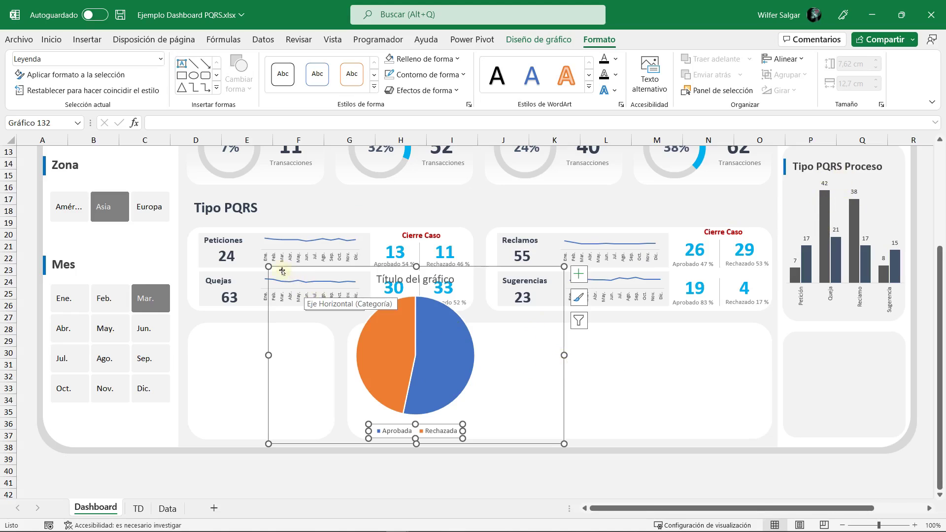
pyautogui.moveTo(268, 267); pyautogui.dragTo(447, 343)
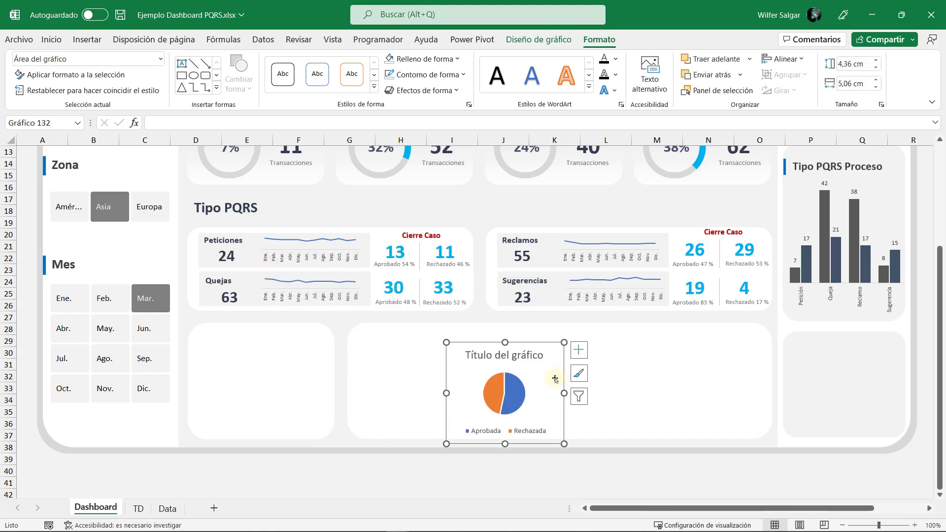
pyautogui.moveTo(559, 389); pyautogui.dragTo(909, 377)
pyautogui.click(873, 353)
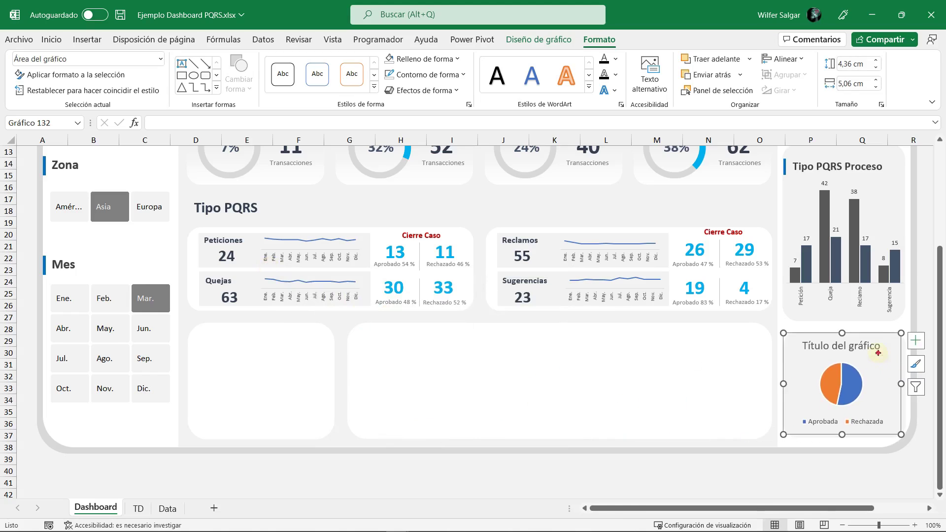
pyautogui.press('Delete')
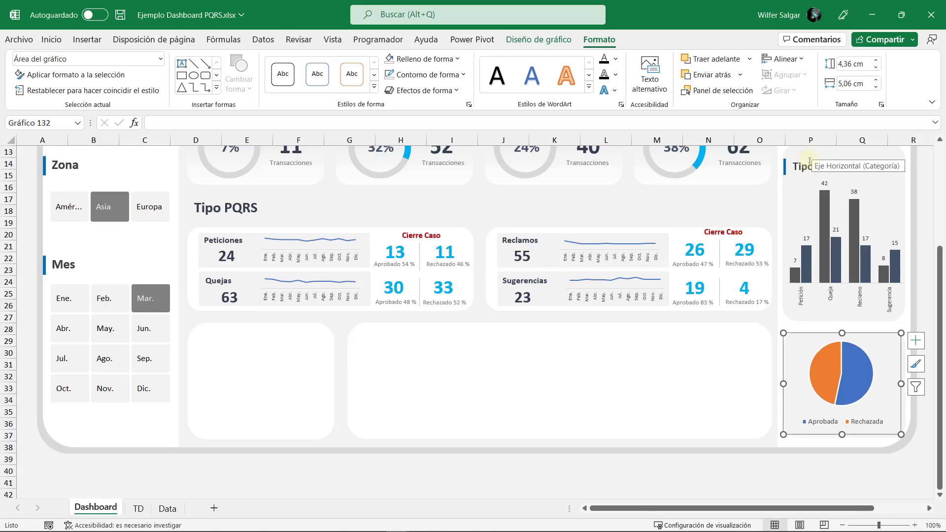
# Step: Resize the pie chart to fit the panel and decrease the legend font size
pyautogui.click(809, 167)
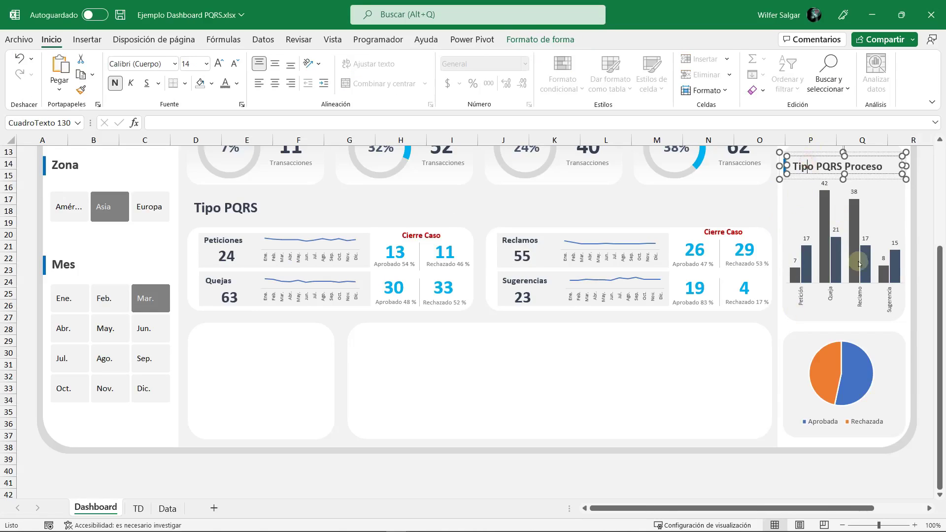
pyautogui.click(861, 370)
pyautogui.moveTo(902, 332); pyautogui.dragTo(888, 357)
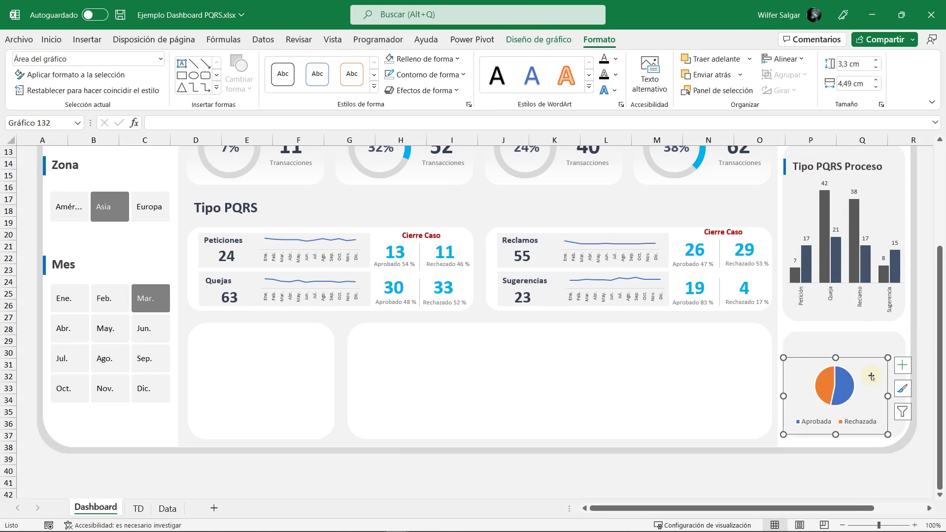
pyautogui.click(855, 384)
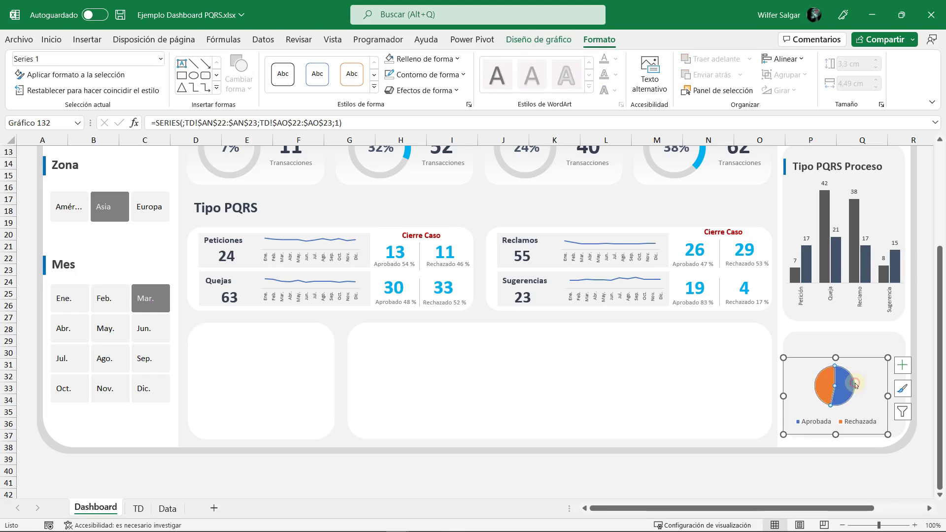
pyautogui.click(855, 385)
pyautogui.click(861, 427)
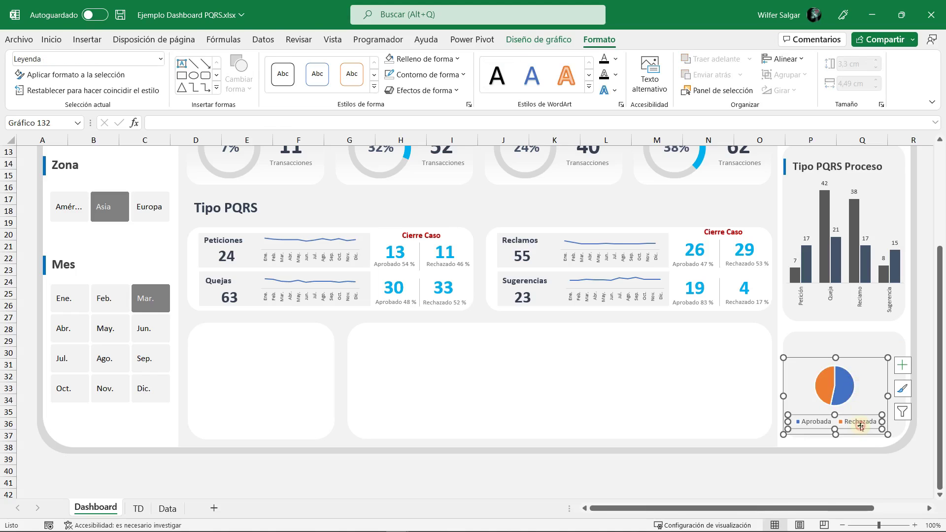
pyautogui.click(51, 40)
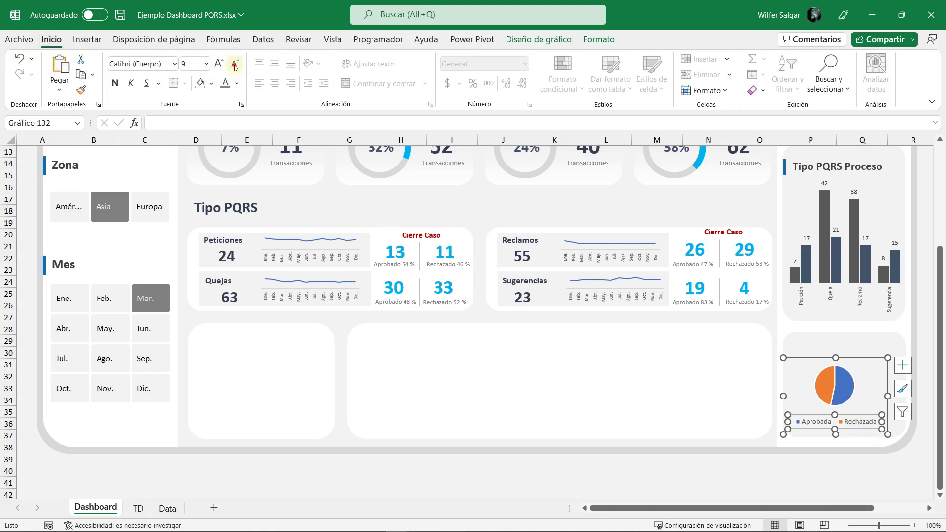
pyautogui.click(235, 65)
# Step: Enlarge the chart and the pie's plot area within the panel
pyautogui.moveTo(857, 433); pyautogui.dragTo(867, 435)
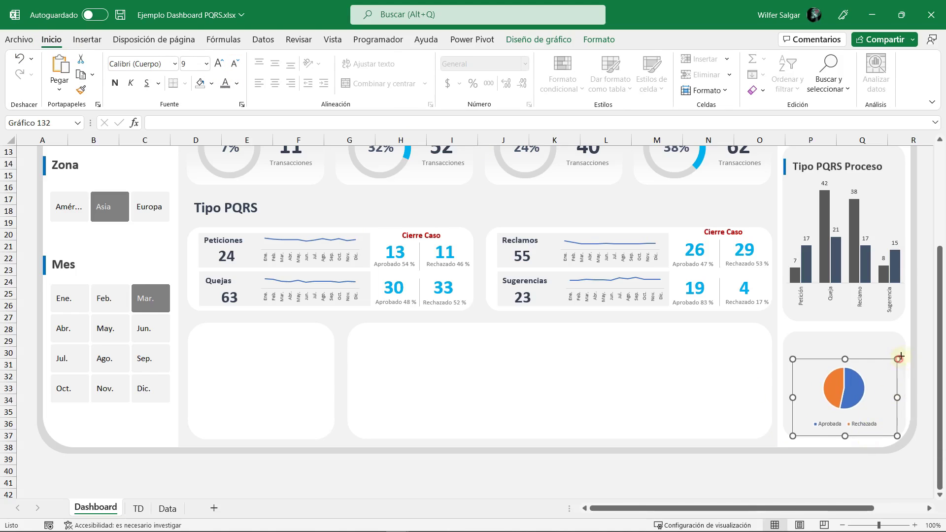
pyautogui.moveTo(897, 359); pyautogui.dragTo(906, 354)
pyautogui.click(872, 408)
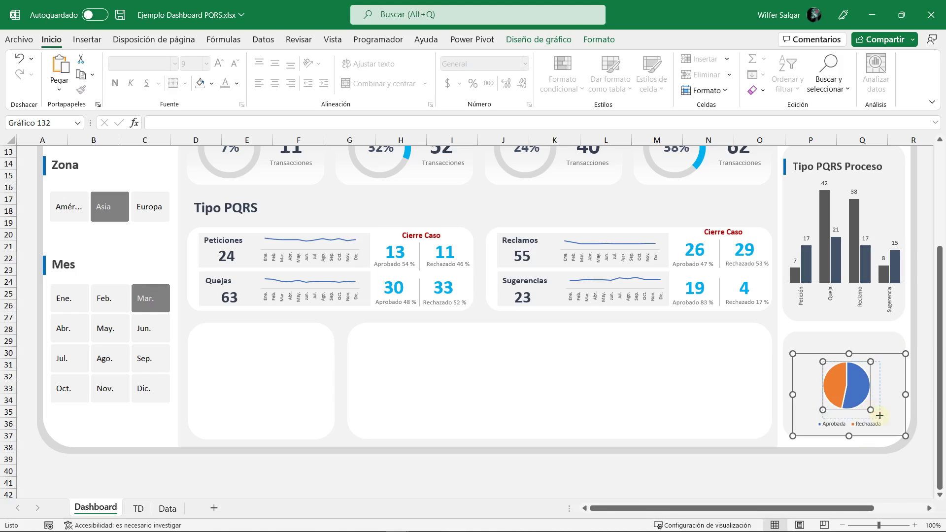
pyautogui.moveTo(880, 416)
pyautogui.mouseDown()
pyautogui.moveTo(887, 423)
pyautogui.moveTo(874, 434)
pyautogui.mouseUp()
# Step: Shift the chart slightly left and up and extend its bottom edge downward
pyautogui.click(869, 425)
pyautogui.click(884, 394)
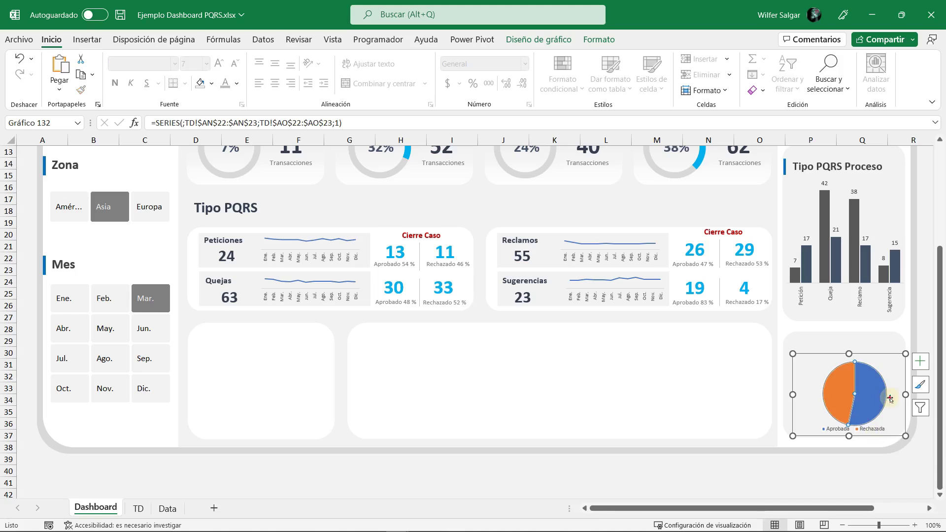
pyautogui.click(892, 398)
pyautogui.click(885, 374)
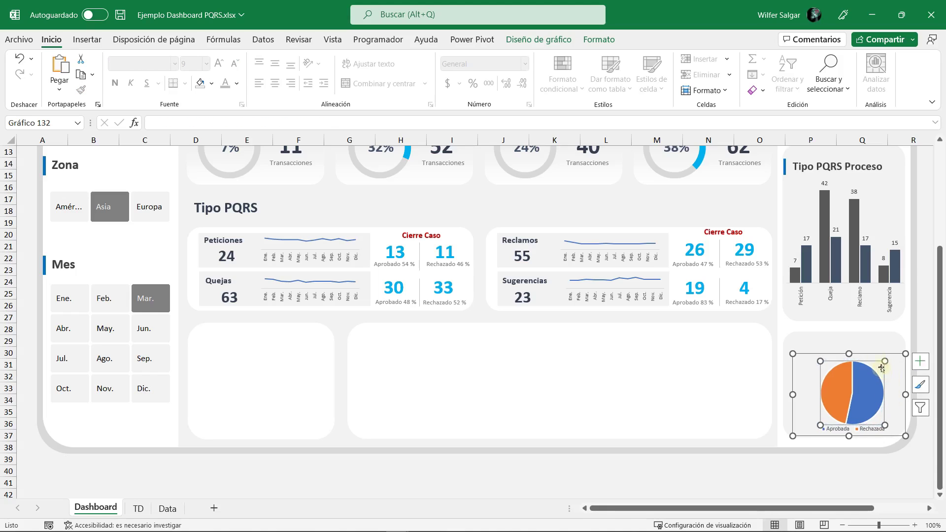
pyautogui.click(889, 331)
pyautogui.click(858, 354)
pyautogui.moveTo(858, 353); pyautogui.dragTo(854, 352)
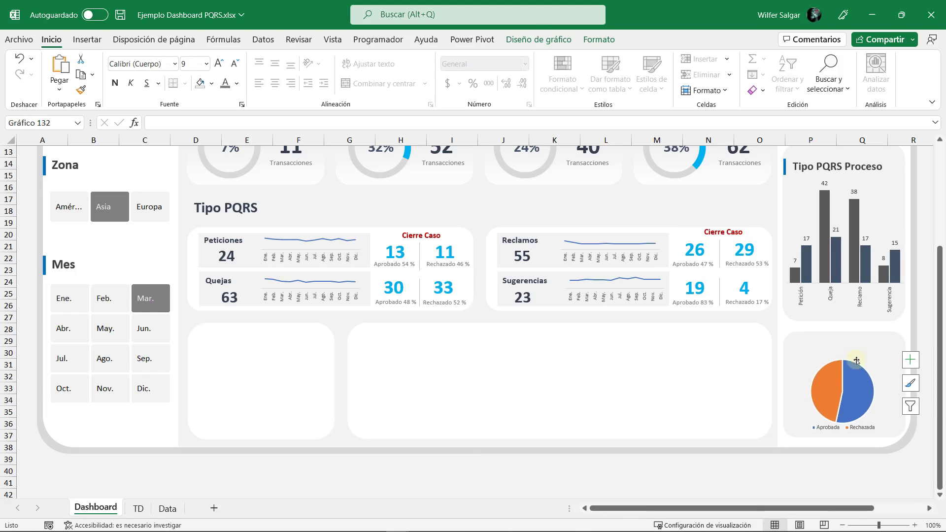
pyautogui.moveTo(839, 435); pyautogui.dragTo(839, 439)
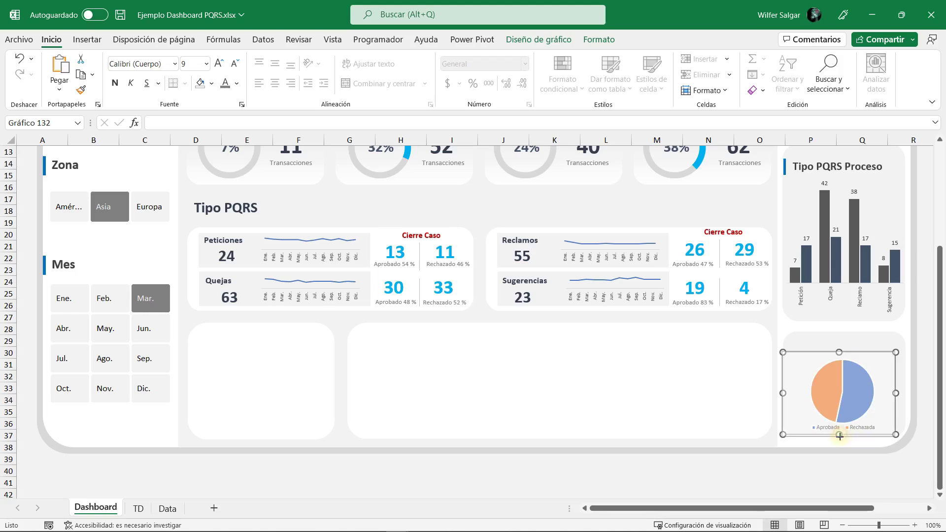
pyautogui.click(870, 433)
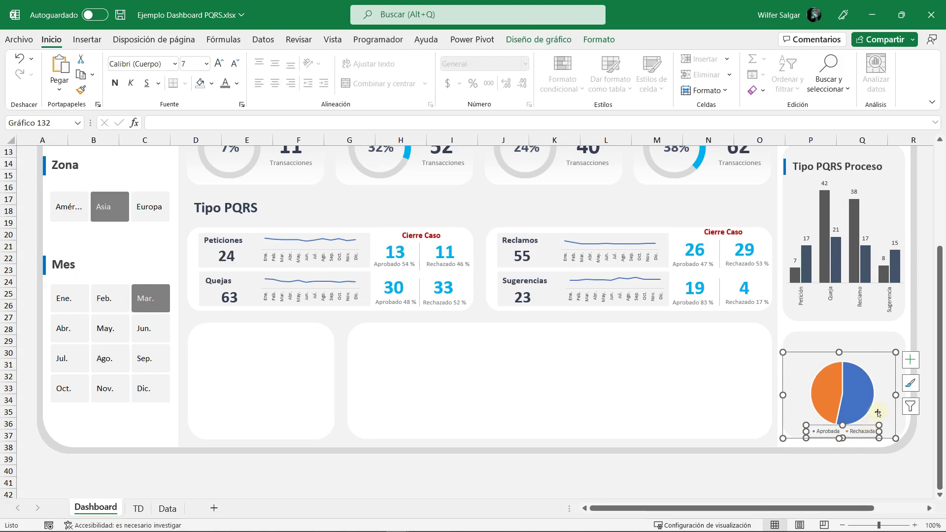
pyautogui.click(868, 458)
pyautogui.click(873, 378)
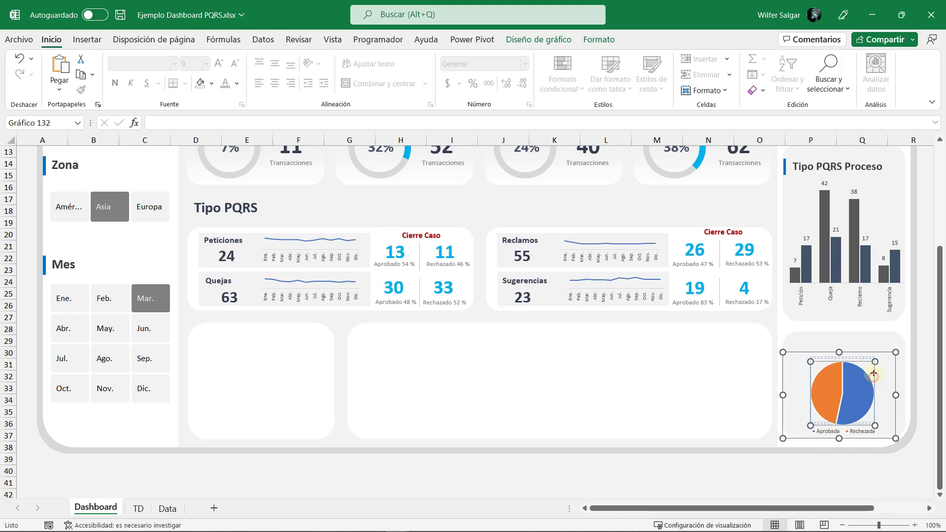
pyautogui.click(848, 465)
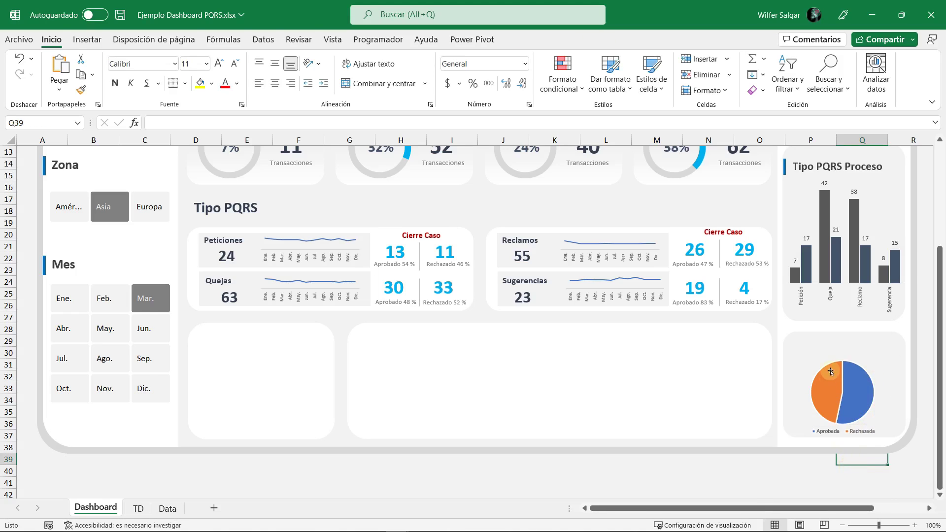
pyautogui.click(827, 389)
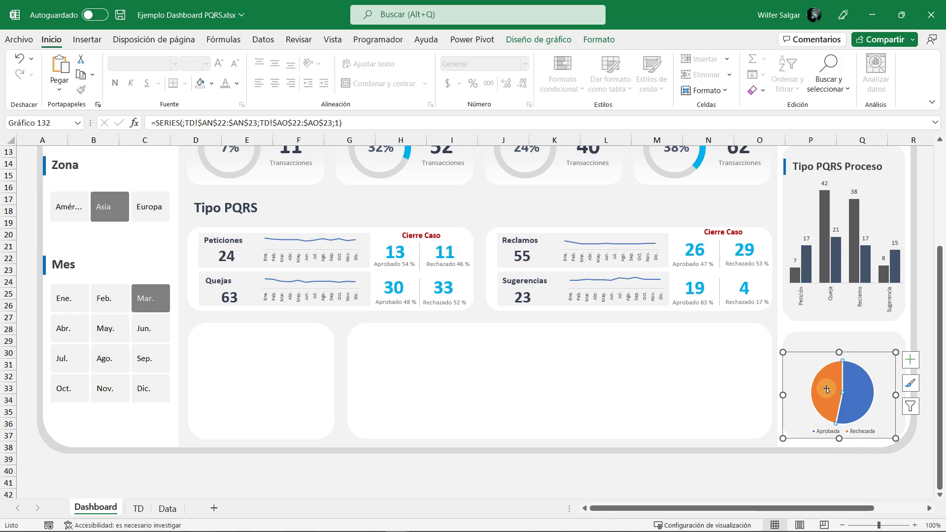
# Step: Give the orange Aprobada slice a light dotted pattern fill
pyautogui.doubleClick(827, 390)
pyautogui.click(540, 192)
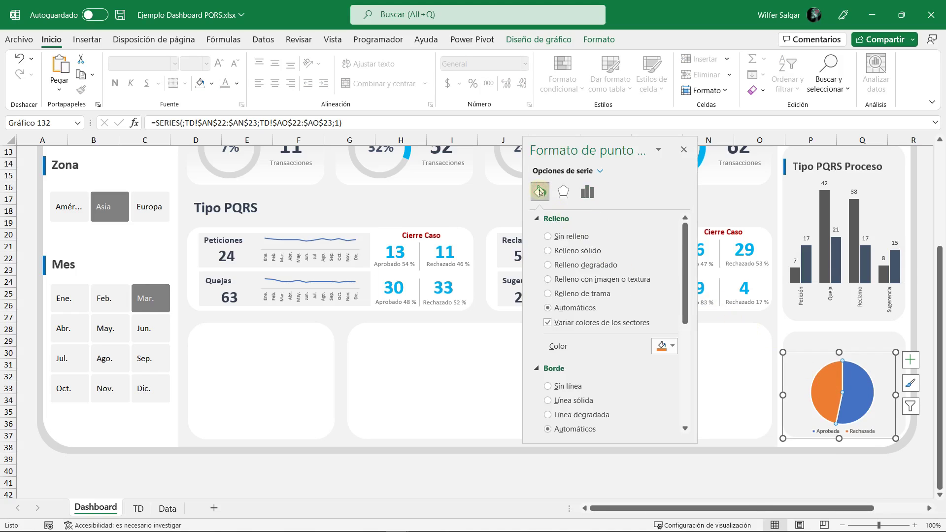
pyautogui.click(579, 295)
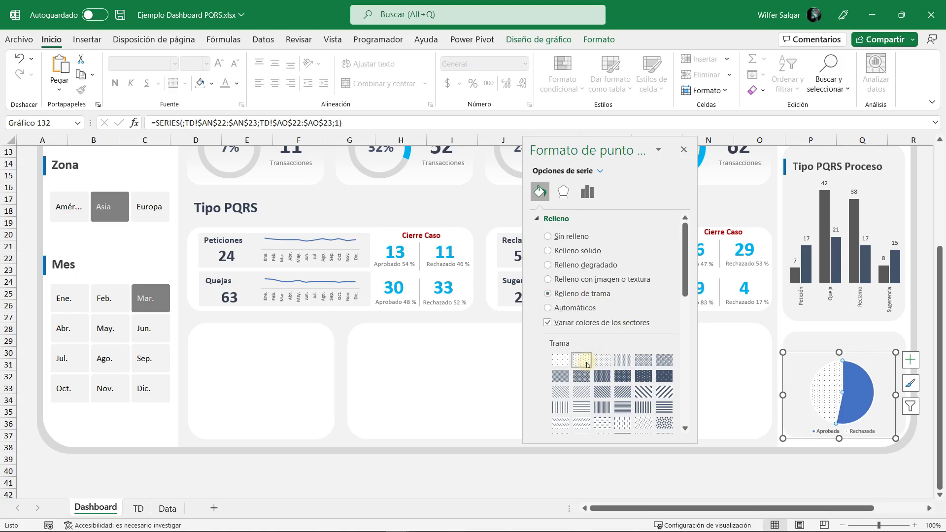
pyautogui.click(604, 363)
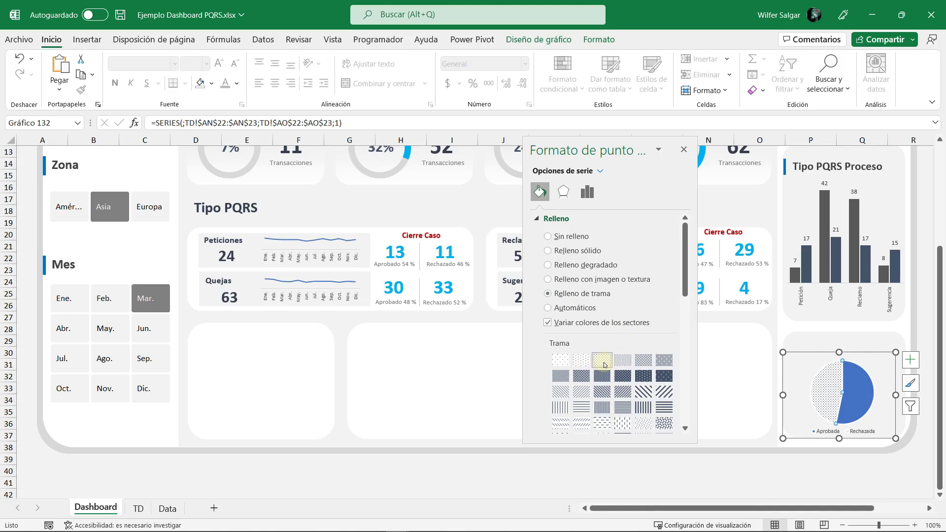
# Step: Give the blue Rechazada slice a dark dotted pattern fill and close the formatting pane
pyautogui.click(859, 392)
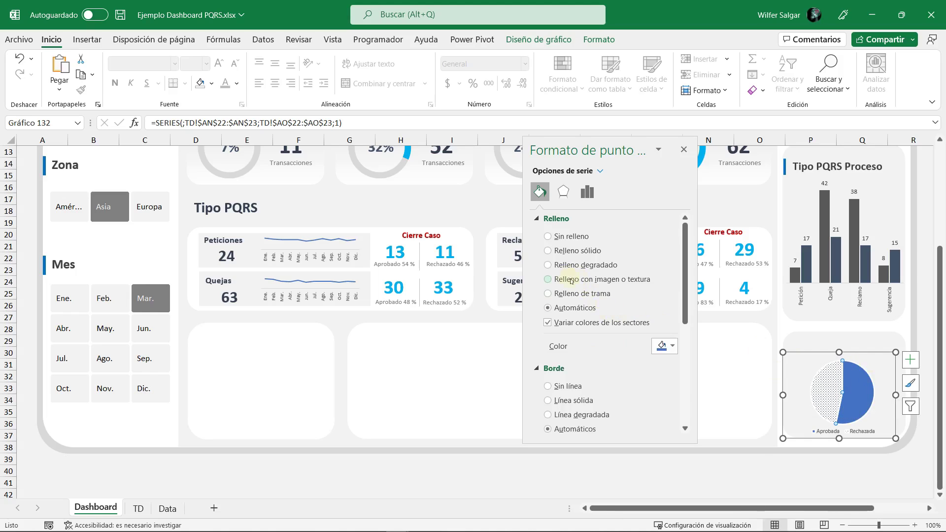
pyautogui.click(587, 295)
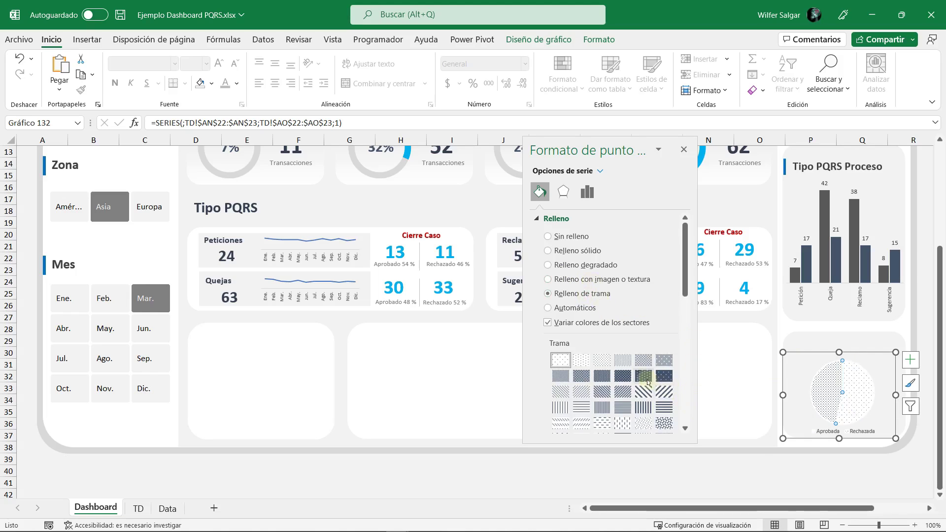
pyautogui.click(643, 377)
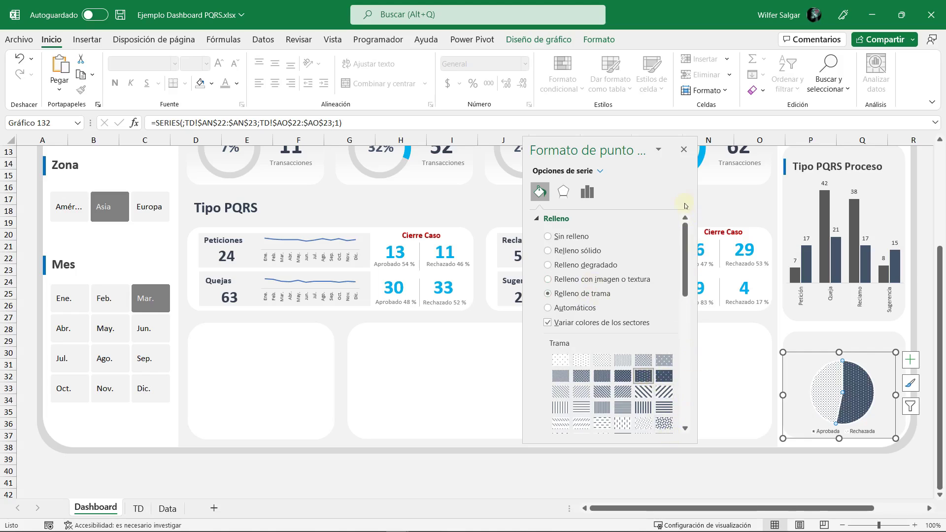
pyautogui.click(683, 149)
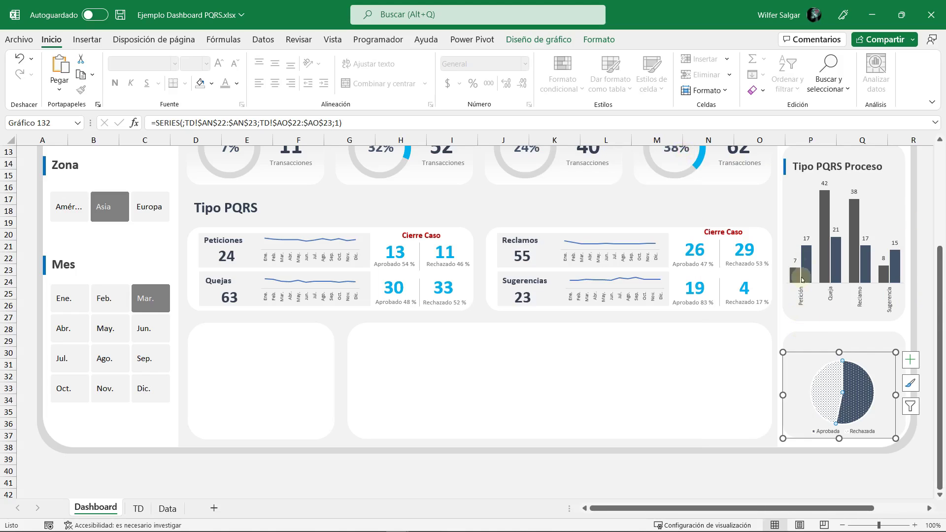
pyautogui.click(807, 171)
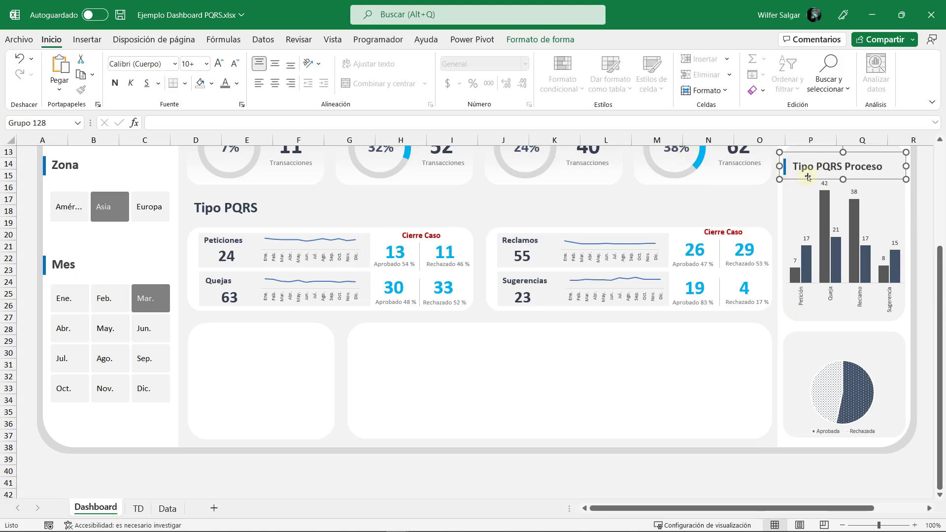
# Step: Duplicate the Tipo PQRS Proceso title and move the copy onto the pie chart panel
pyautogui.hotkey('ctrl', 'd')
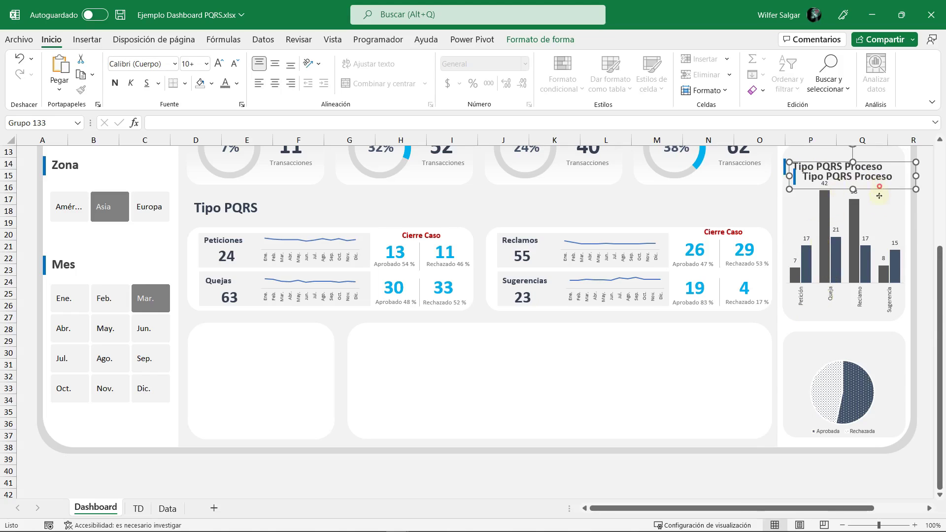
pyautogui.click(874, 203)
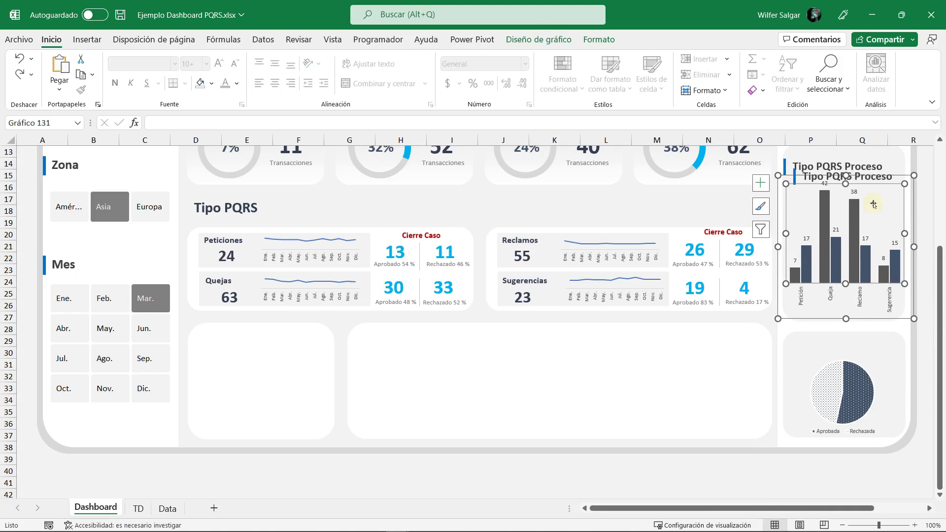
pyautogui.click(875, 178)
pyautogui.moveTo(894, 176); pyautogui.dragTo(885, 335)
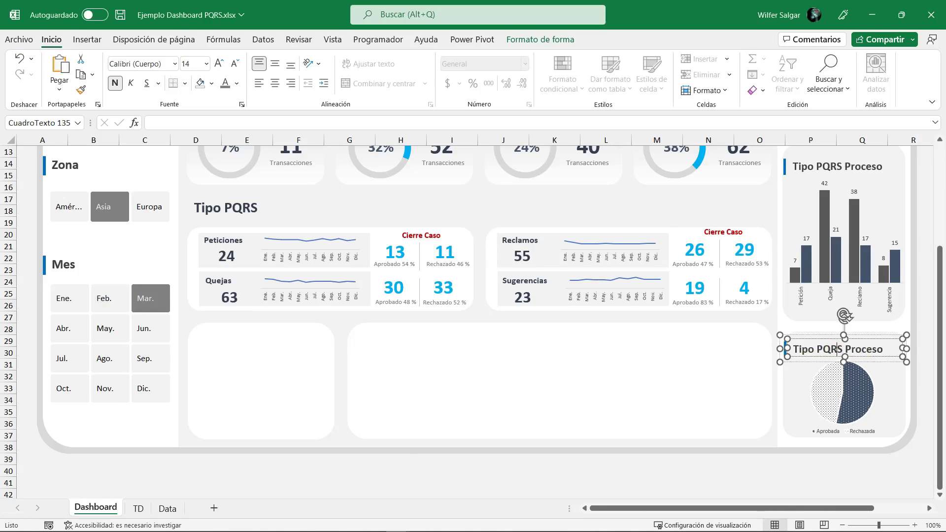
# Step: Retype the copied title as 'Total PQRS Resolución' and widen it to one line
pyautogui.doubleClick(803, 349)
pyautogui.write('Total')
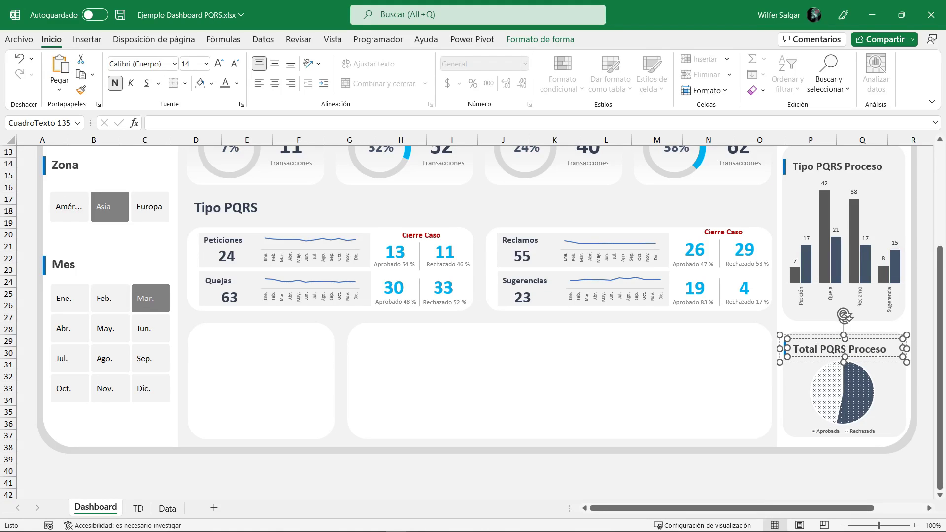
pyautogui.doubleClick(867, 349)
pyautogui.write('Resoluc')
pyautogui.write('ión')
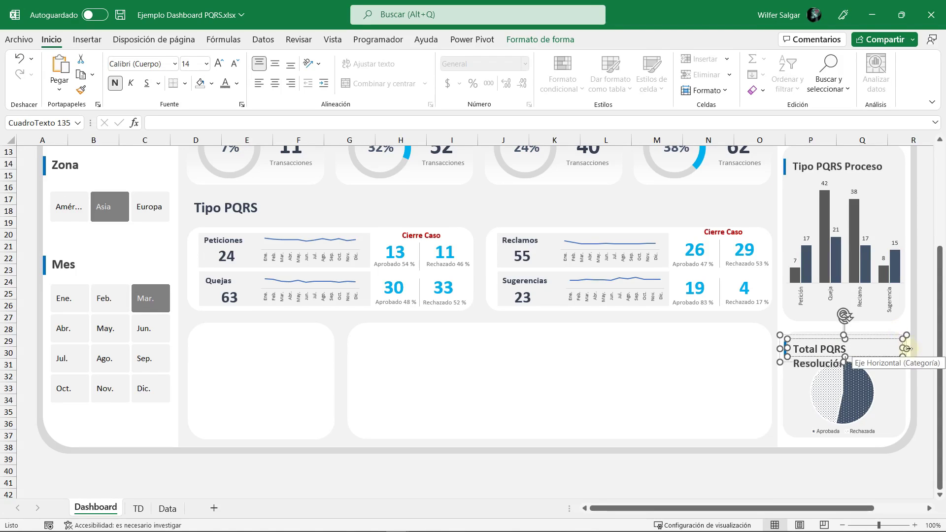
pyautogui.moveTo(907, 349); pyautogui.dragTo(915, 349)
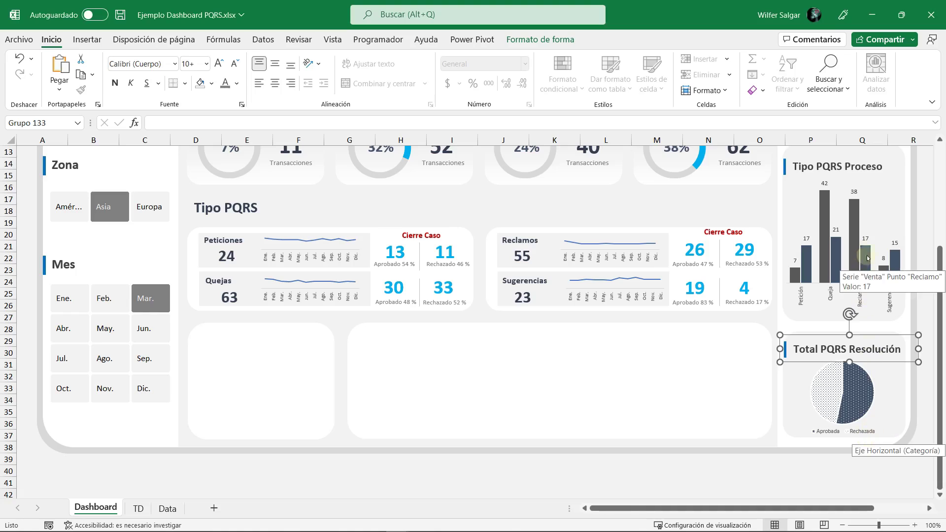
# Step: Add a top legend (Leyenda > Arriba) to the column chart and drag it under the title
pyautogui.click(877, 212)
pyautogui.scroll(1, 879, 218)
pyautogui.click(881, 212)
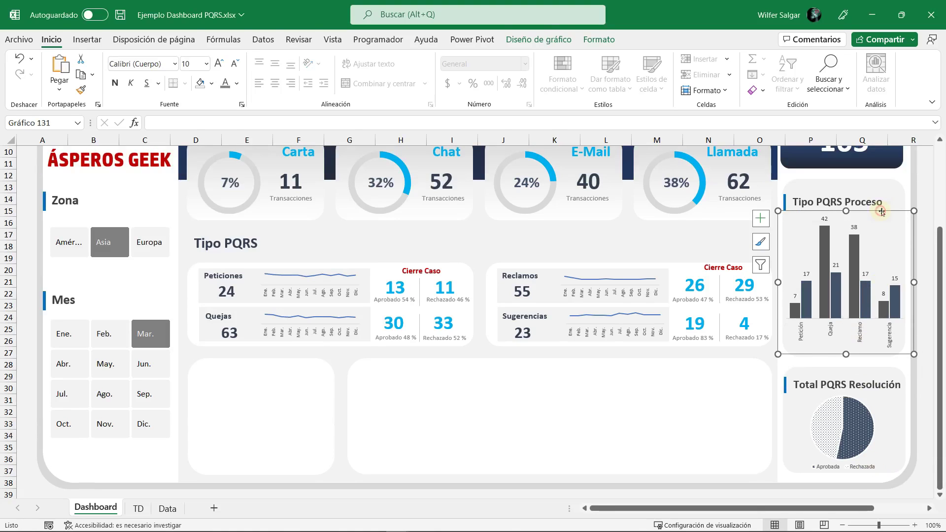
pyautogui.click(538, 40)
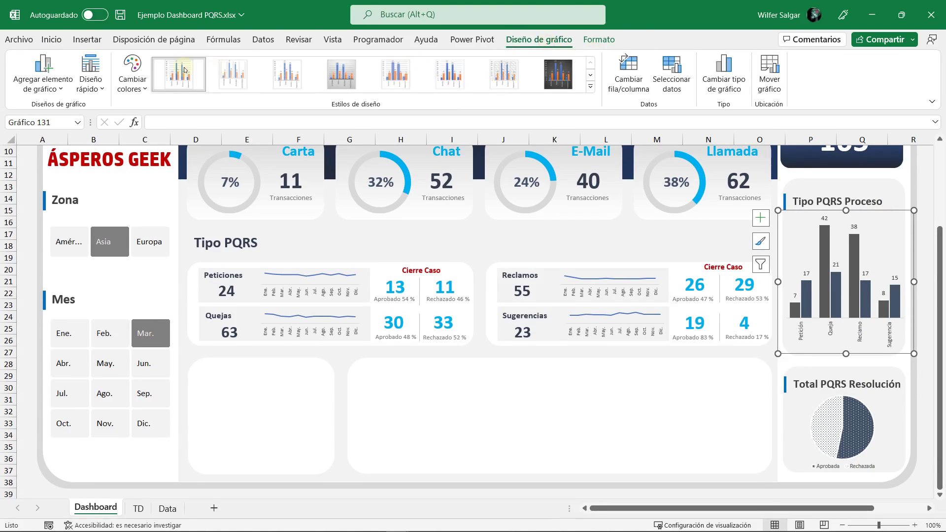
pyautogui.click(57, 92)
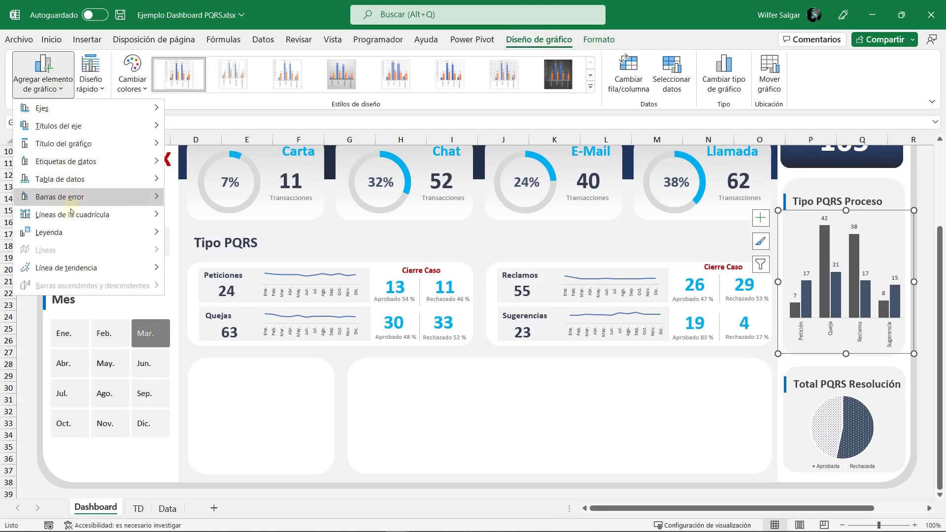
pyautogui.moveTo(49, 232)
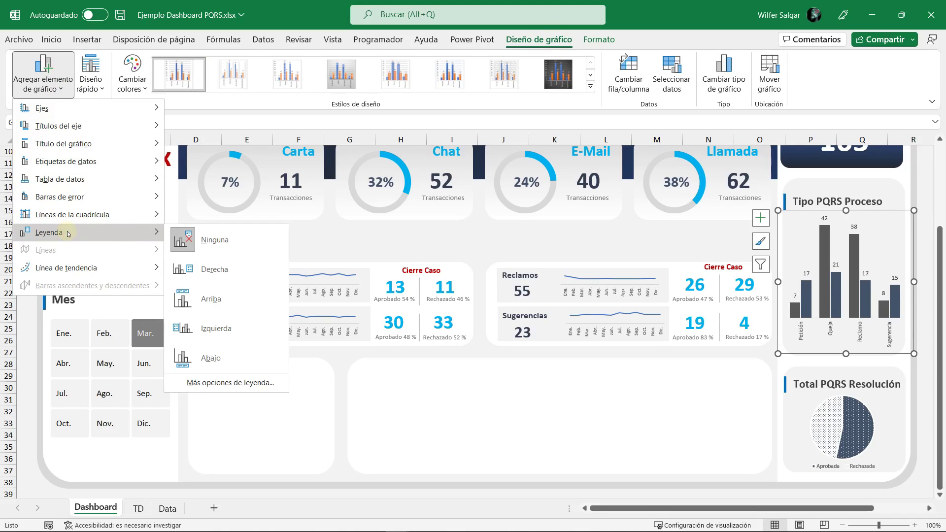
pyautogui.click(211, 298)
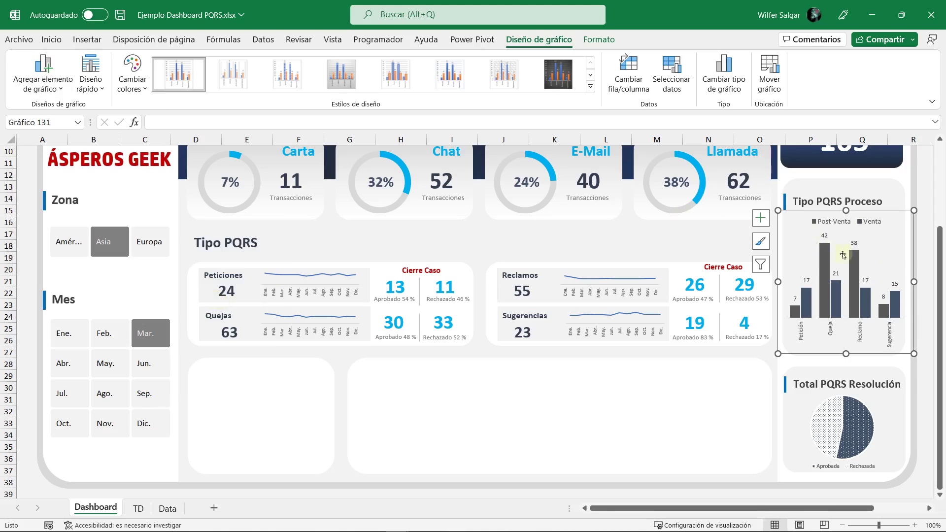
pyautogui.click(874, 216)
pyautogui.moveTo(875, 213)
pyautogui.mouseDown()
pyautogui.moveTo(897, 209)
pyautogui.moveTo(846, 200)
pyautogui.moveTo(853, 207)
pyautogui.mouseUp()
pyautogui.click(913, 192)
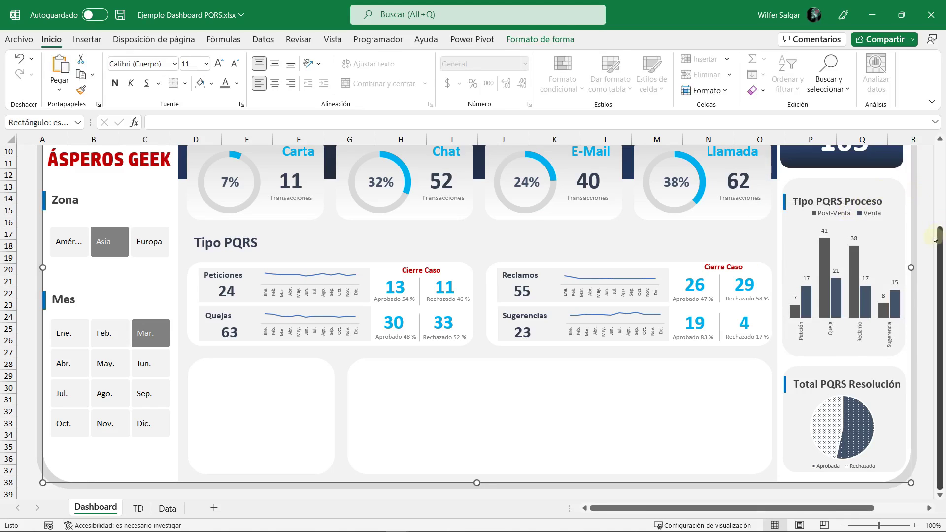
# Step: Decrease the Post-Venta/Venta legend font size twice, down to 8 points
pyautogui.click(873, 216)
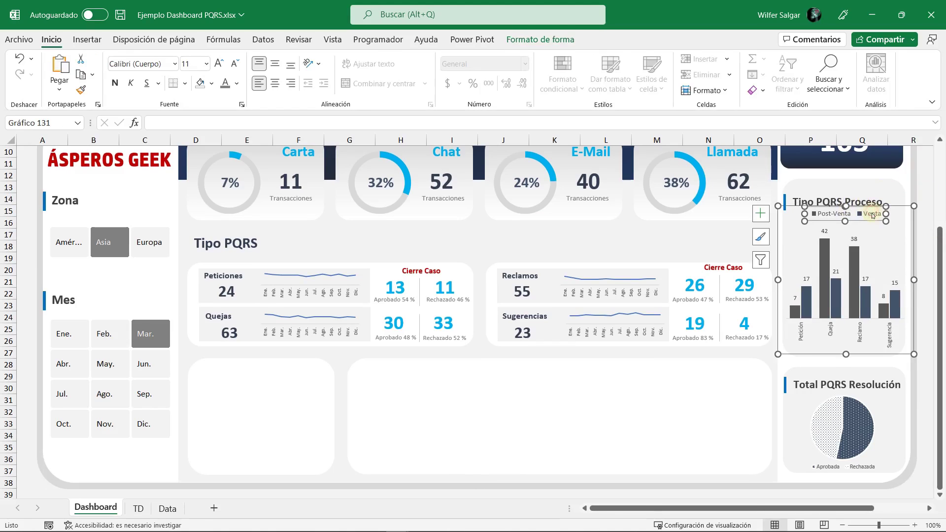
pyautogui.click(51, 40)
pyautogui.click(234, 66)
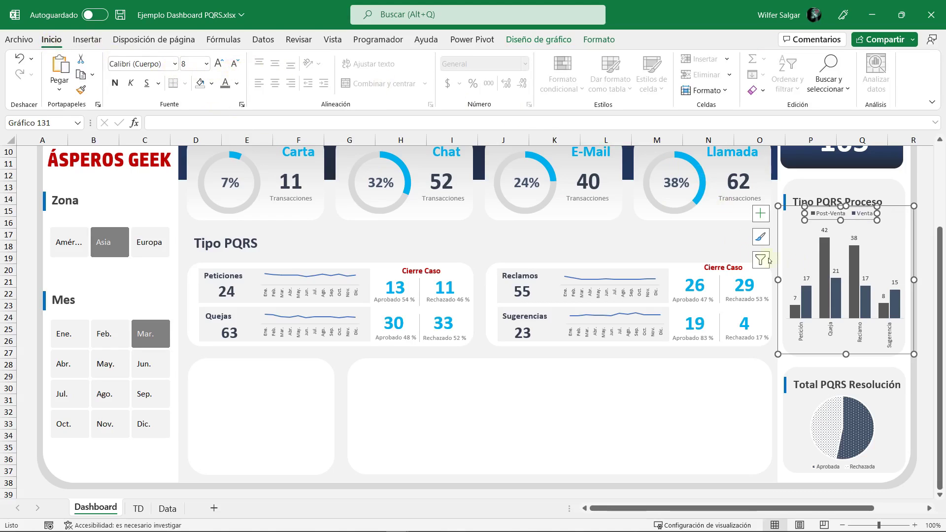
pyautogui.click(920, 270)
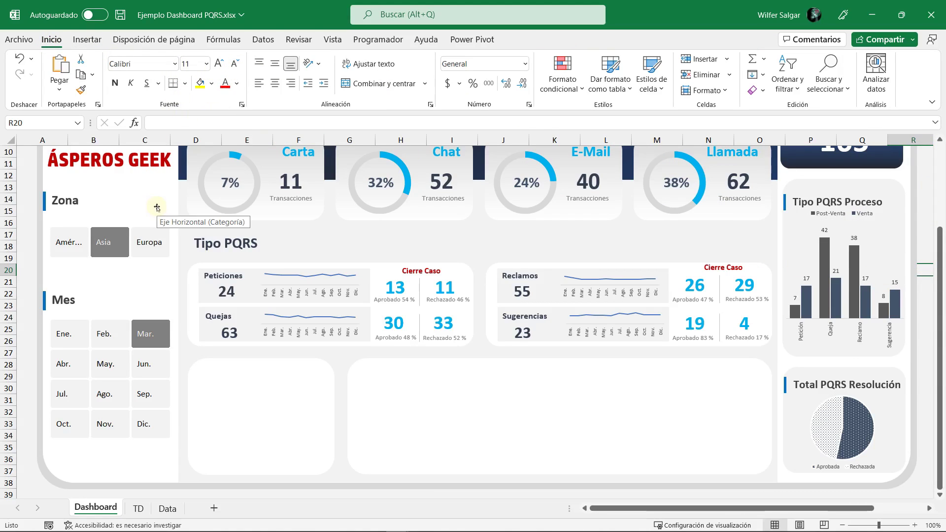
# Step: Collapse the ribbon and clear the selection to review the finished dashboard
pyautogui.hotkey('ctrl', 'F1')
pyautogui.click(30, 245)
pyautogui.scroll(3, 31, 253)
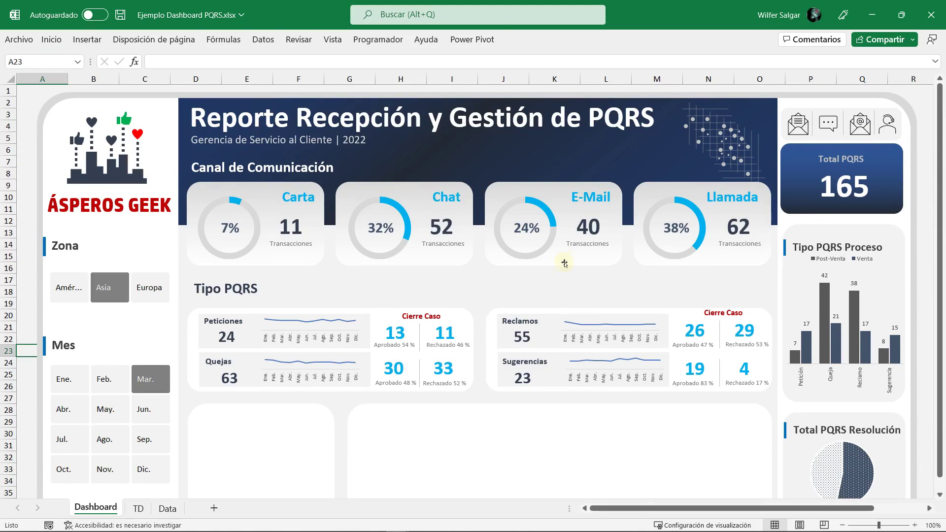
pyautogui.press('Right')
pyautogui.press('Right')
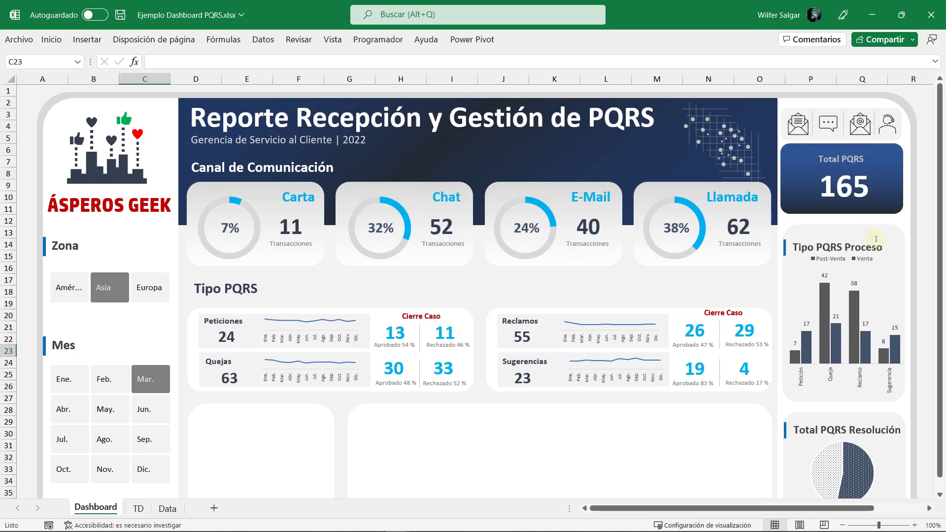
pyautogui.scroll(-2, 422, 406)
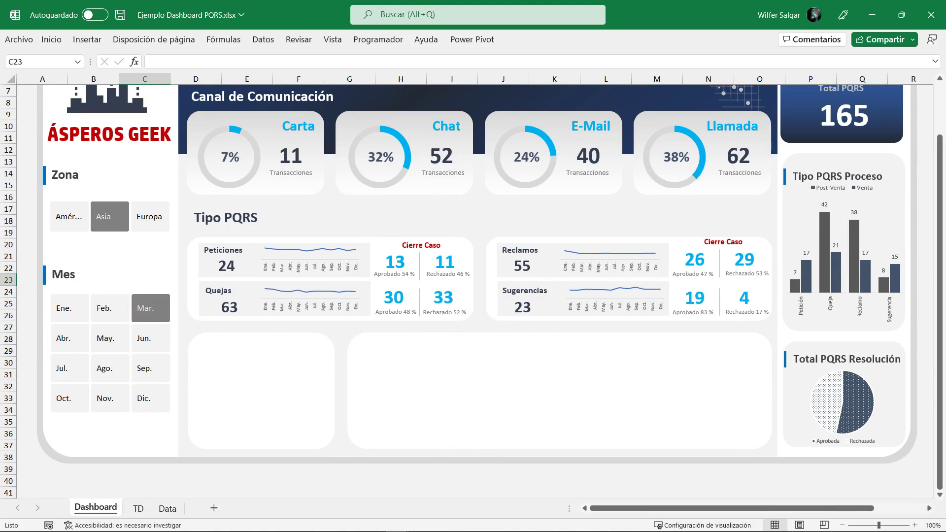
pyautogui.scroll(2, 575, 360)
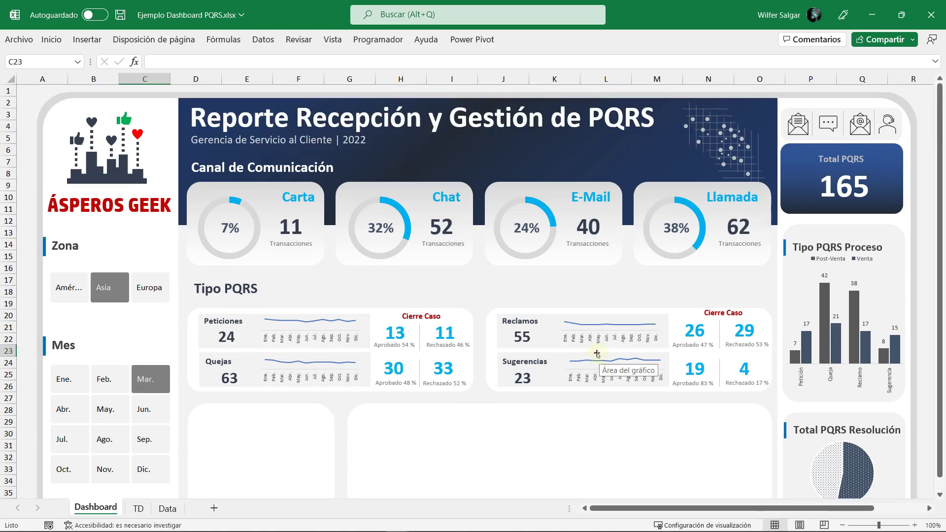
pyautogui.click(119, 15)
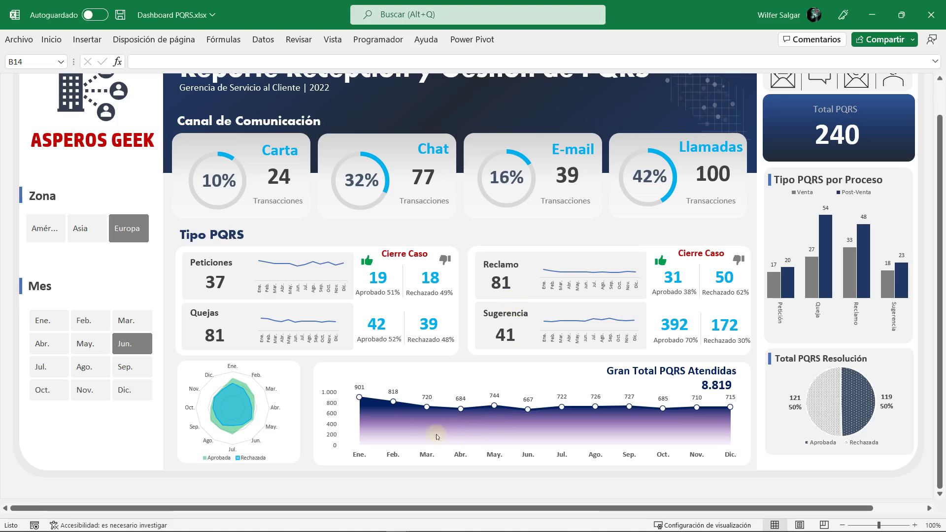
pyautogui.click(269, 373)
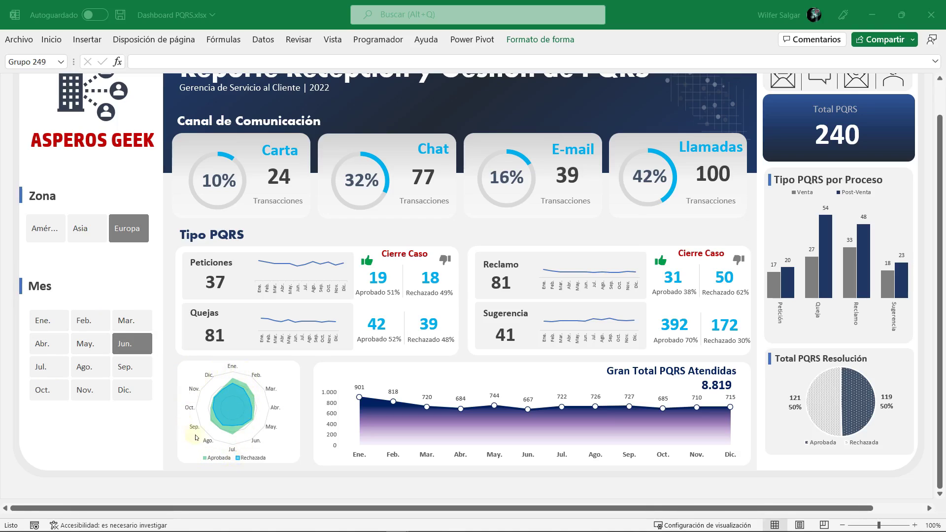
pyautogui.click(127, 390)
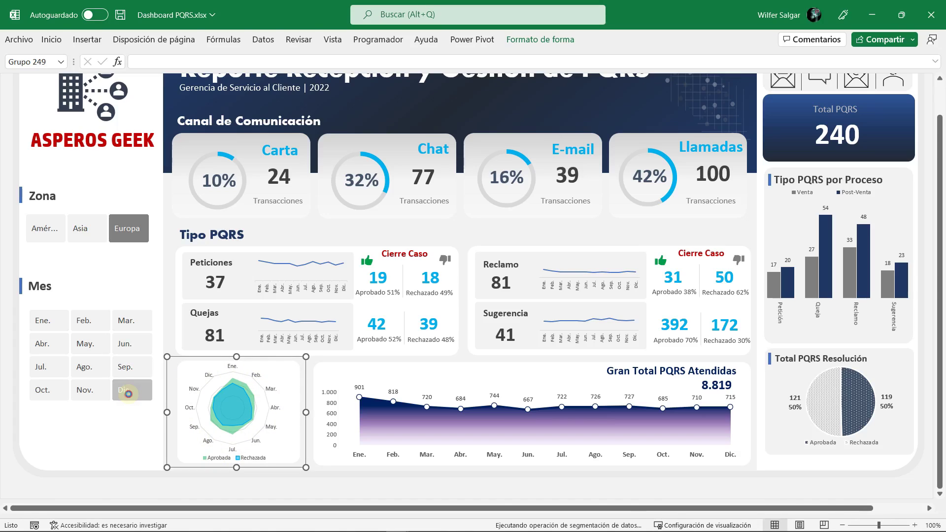
pyautogui.click(85, 390)
pyautogui.click(43, 382)
pyautogui.click(42, 353)
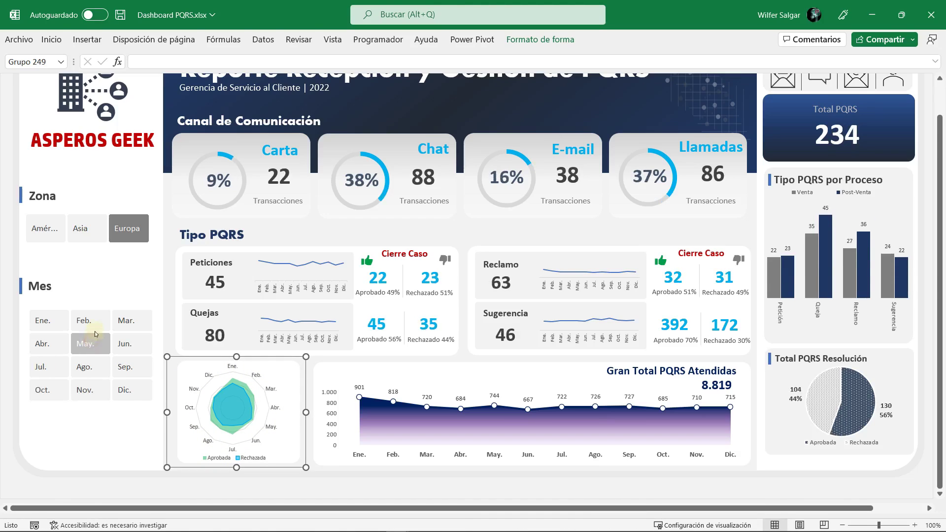
pyautogui.click(88, 344)
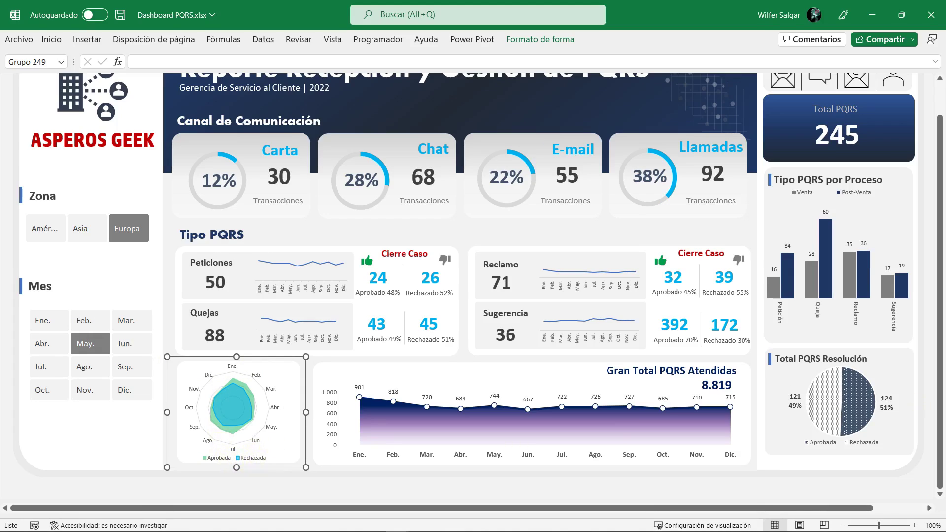
pyautogui.hotkey('alt', 'Tab')
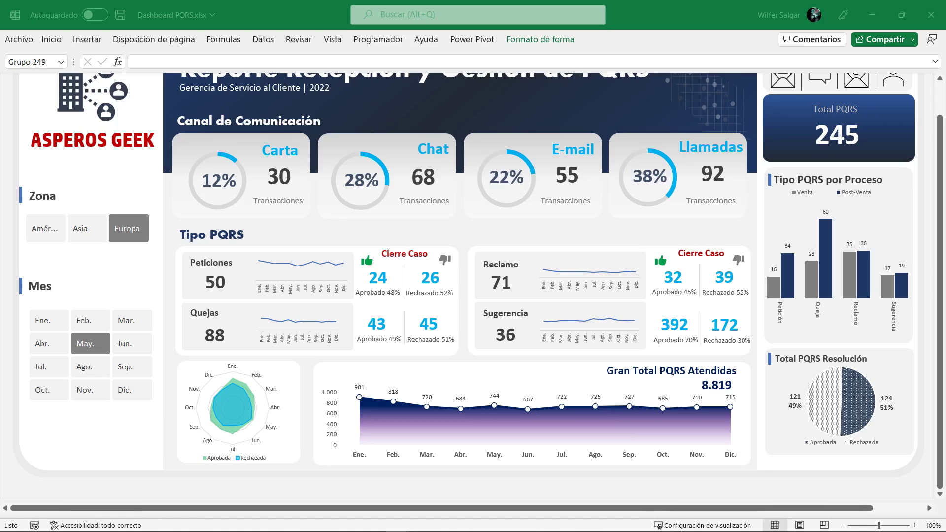
pyautogui.click(315, 444)
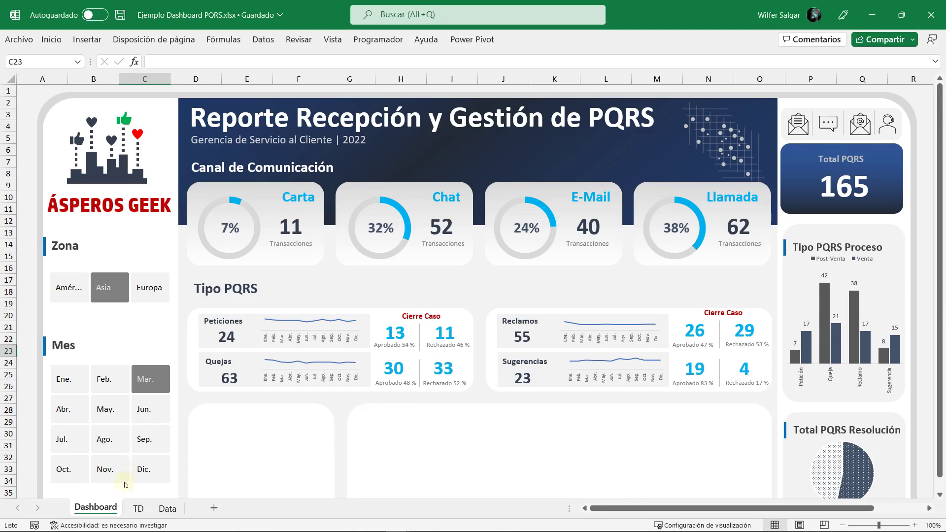
# Step: Select and copy the Tabla Sugerencia pivot table T2:U19 on the TD sheet
pyautogui.click(138, 508)
pyautogui.click(476, 267)
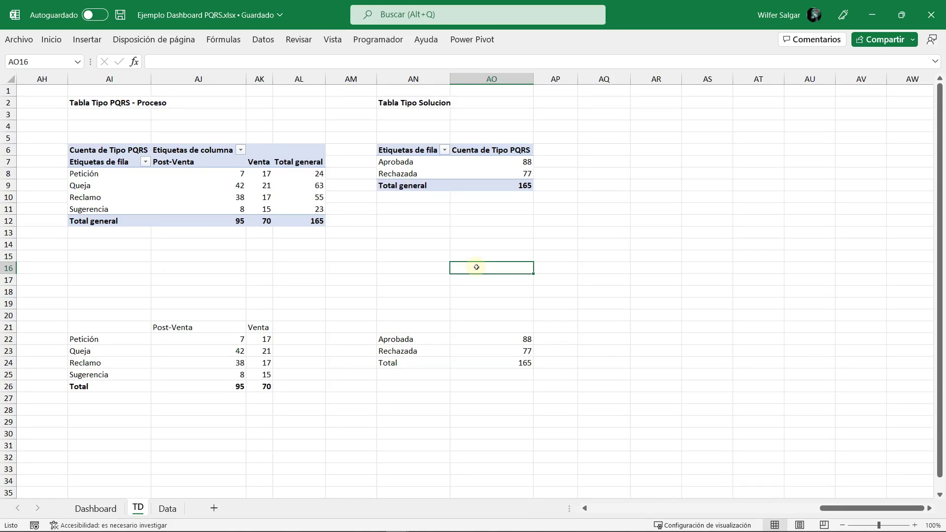
pyautogui.press('Left')
pyautogui.press('Left')
pyautogui.press('Left')
pyautogui.press('Left')
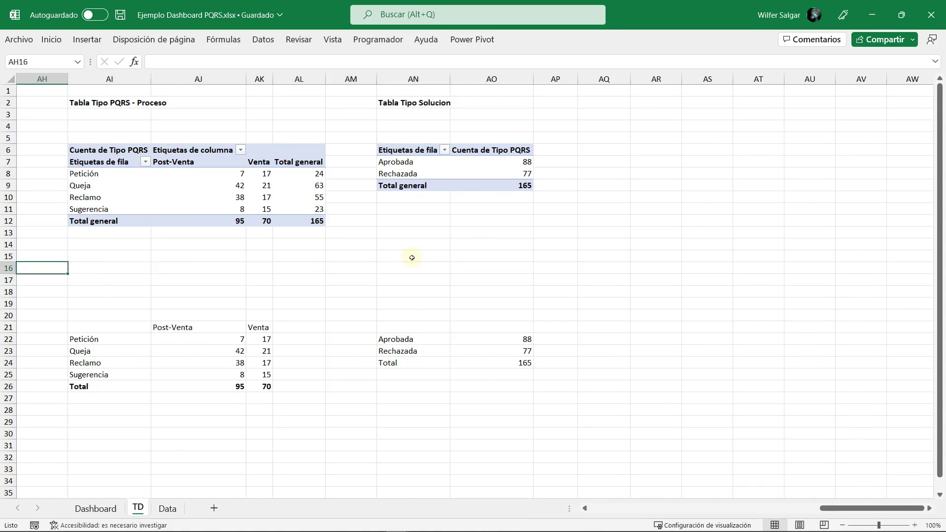
pyautogui.press('Left')
pyautogui.press('Left')
pyautogui.press('Left')
pyautogui.press('Left')
pyautogui.press('Left')
pyautogui.press('Left')
pyautogui.press('Left')
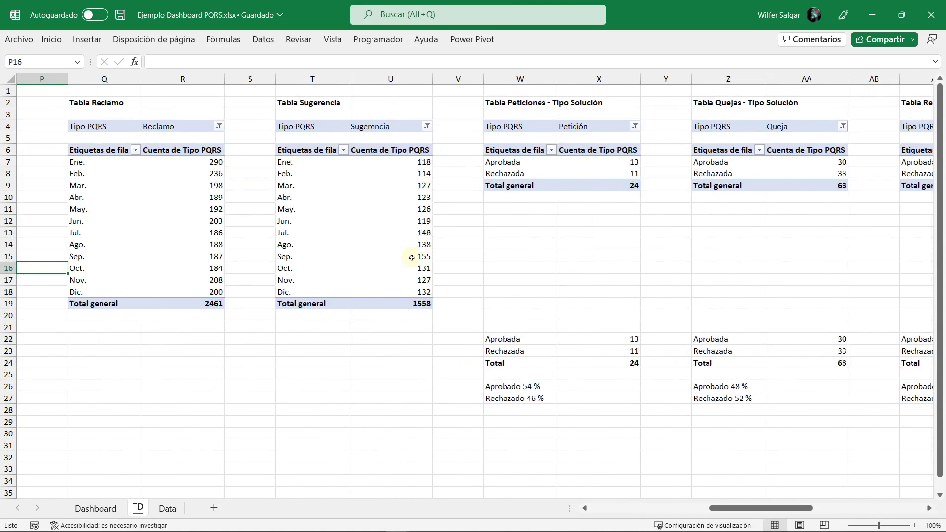
pyautogui.press('Left')
pyautogui.press('Left')
pyautogui.press('Left')
pyautogui.moveTo(457, 108); pyautogui.dragTo(567, 304)
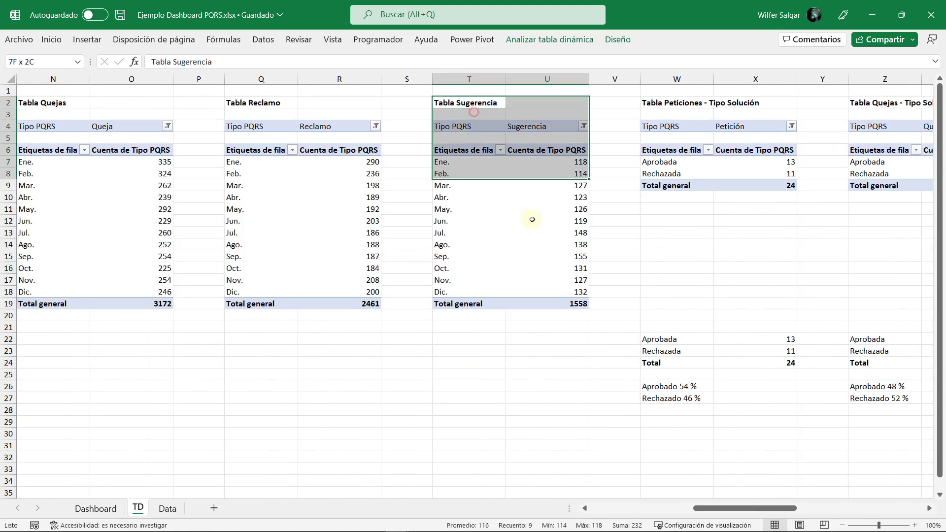
pyautogui.hotkey('ctrl', 'c')
pyautogui.press('Right')
# Step: Paste the Tabla Sugerencia copy at AQ2 and expand the ribbon again
pyautogui.press('Right')
pyautogui.press('Right')
pyautogui.press('Right')
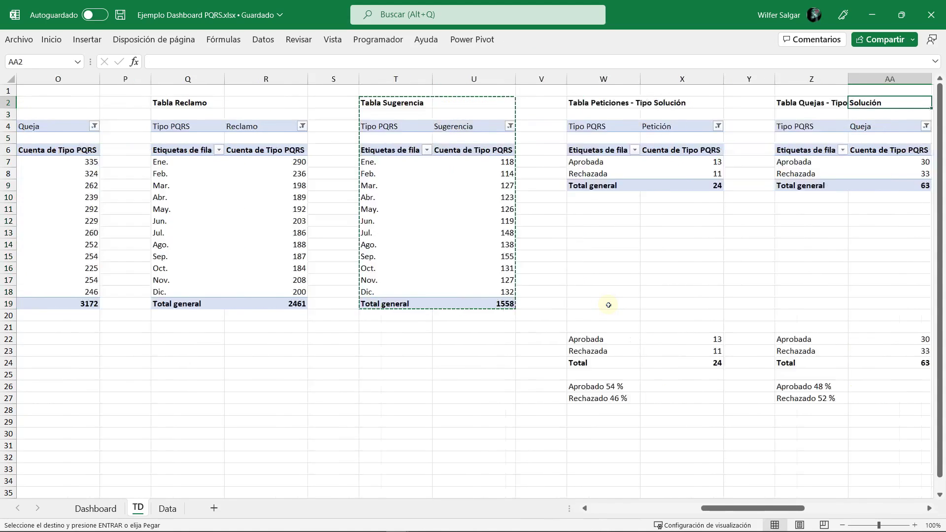
pyautogui.press('Right')
pyautogui.press('Right')
pyautogui.press('Right')
pyautogui.press('Right')
pyautogui.press('Right')
pyautogui.press('Right')
pyautogui.press('Right')
pyautogui.press('Left')
pyautogui.press('Left')
pyautogui.press('Left')
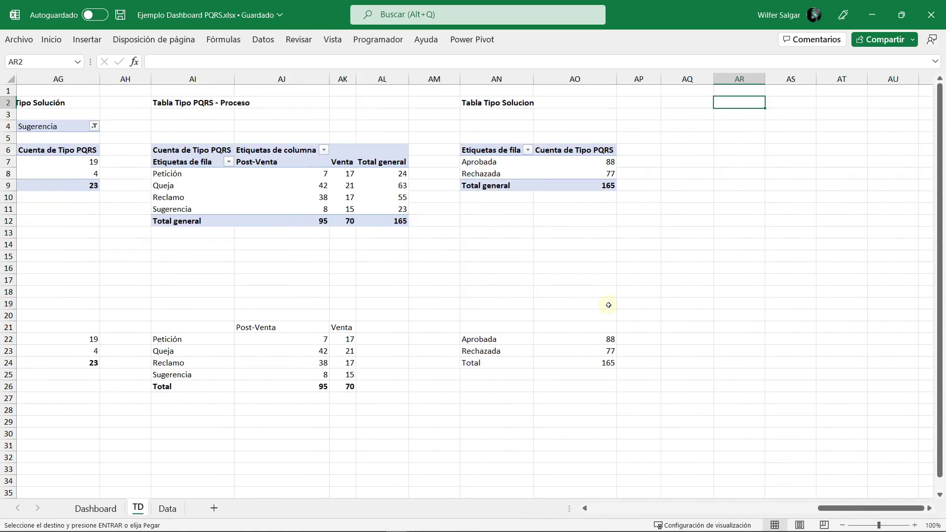
pyautogui.press('Left')
pyautogui.hotkey('ctrl', 'v')
pyautogui.press('Right')
pyautogui.press('Right')
pyautogui.press('Right')
pyautogui.press('Right')
pyautogui.press('Right')
pyautogui.press('Right')
pyautogui.press('Right')
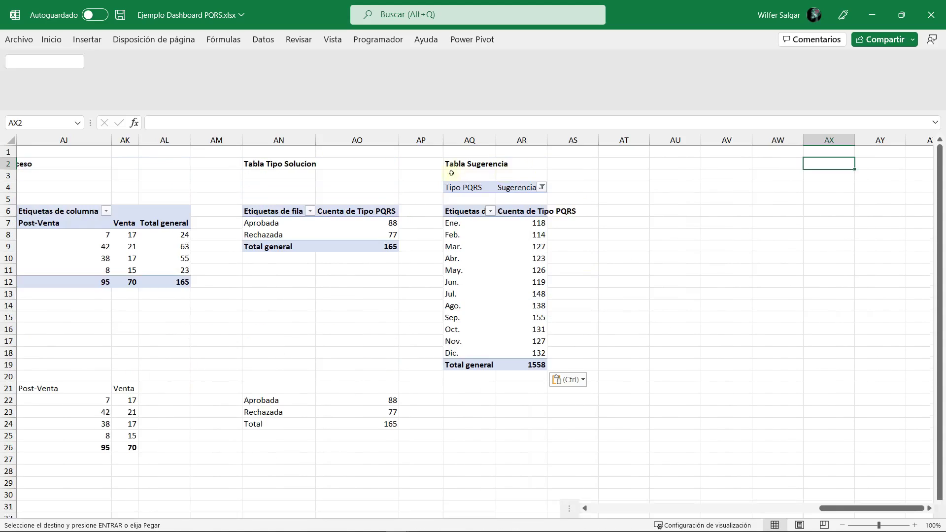
pyautogui.hotkey('ctrl', 'F1')
# Step: Auto-fit columns AQ:AR and set the Tipo PQRS filter to (Todas)
pyautogui.doubleClick(499, 142)
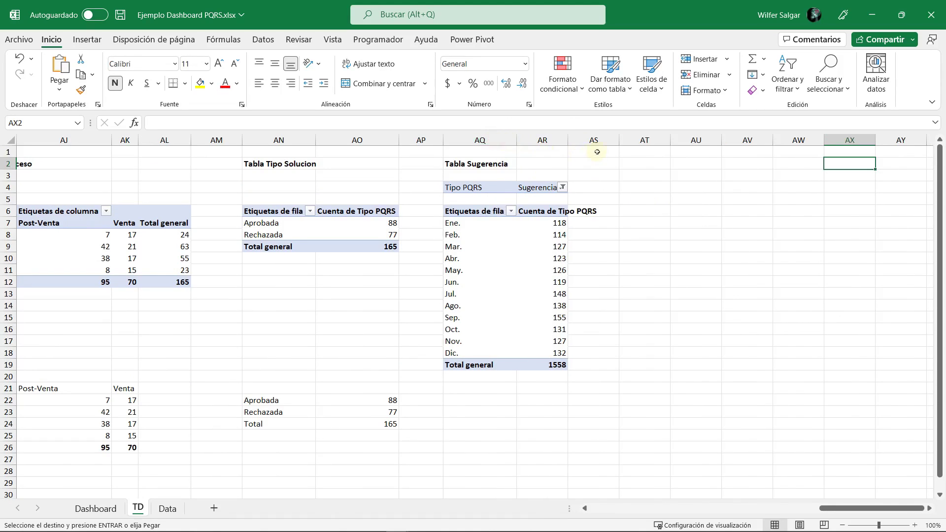
pyautogui.doubleClick(568, 140)
pyautogui.click(570, 189)
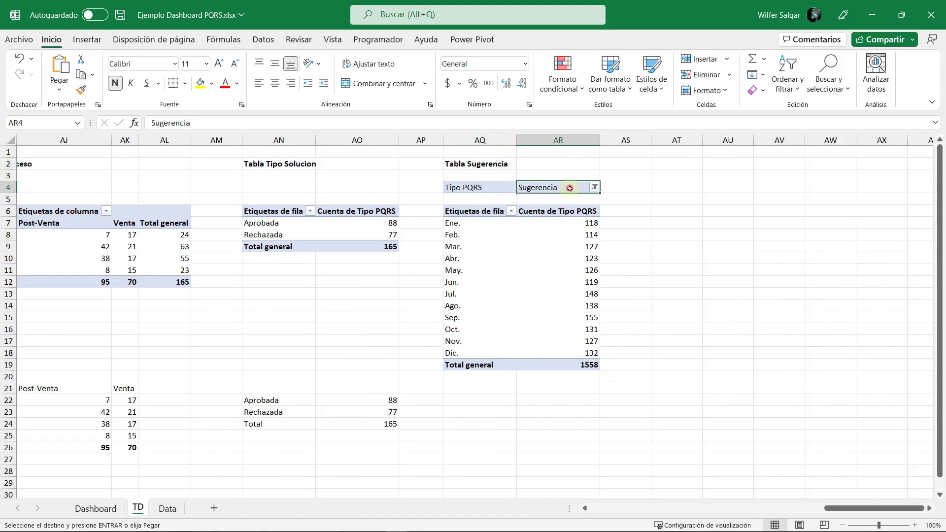
pyautogui.click(594, 188)
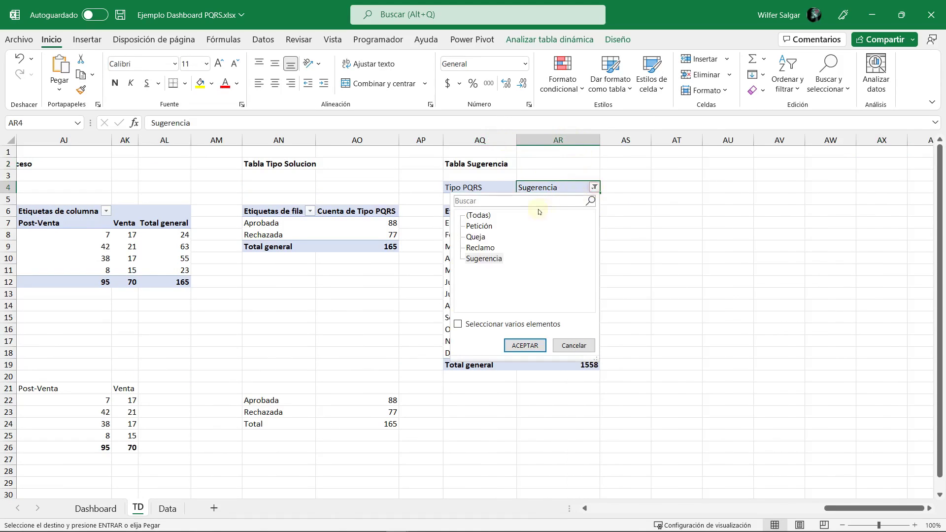
pyautogui.click(525, 345)
# Step: Retitle the table in AQ2 to 'Tabla Mes-Solucion'
pyautogui.click(479, 167)
pyautogui.press('F2')
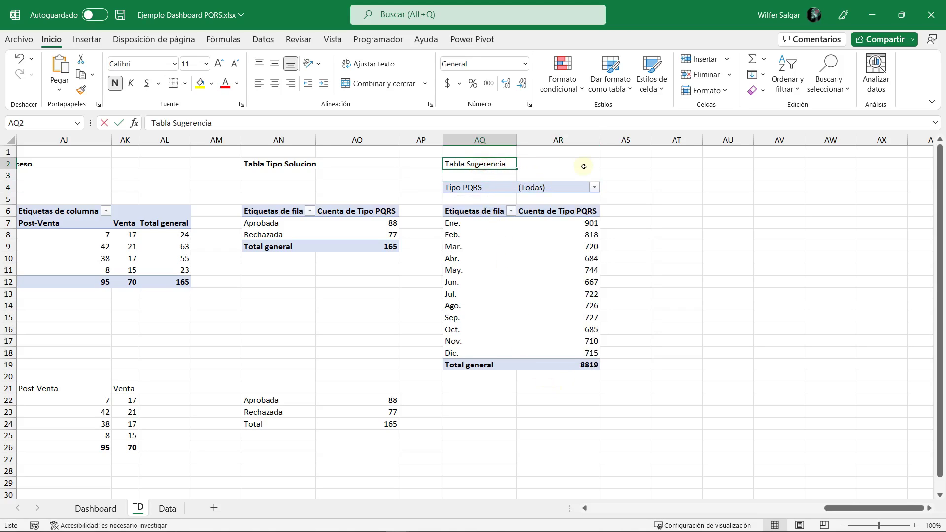
pyautogui.hotkey('ctrl', 'shift', 'Left')
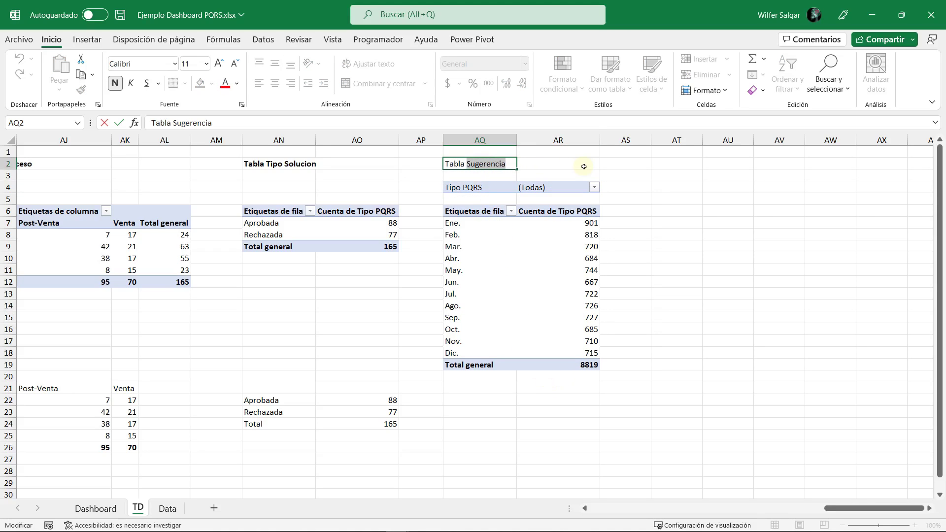
pyautogui.write('M')
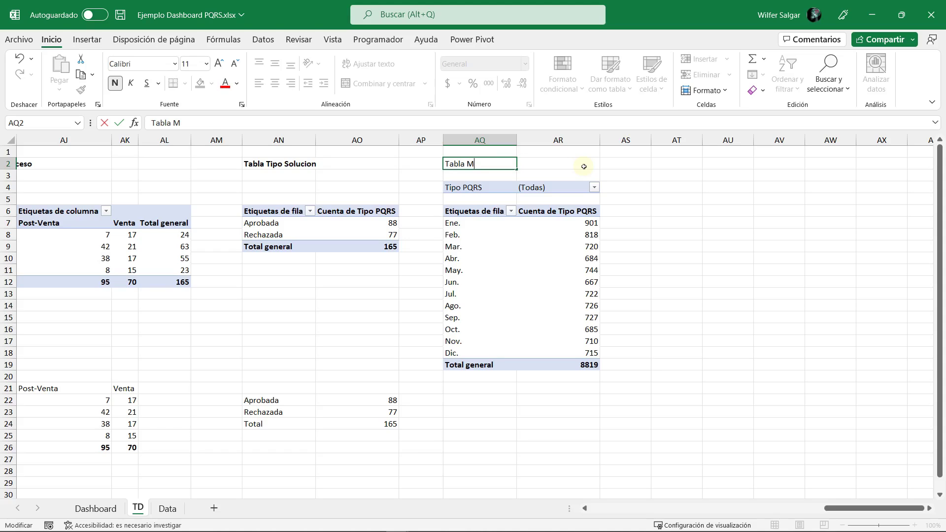
pyautogui.write('es-Sol')
pyautogui.write('ucion')
pyautogui.press('Return')
# Step: Rename the month pivot table in Nombre de tabla dinámica to match the new title
pyautogui.click(579, 235)
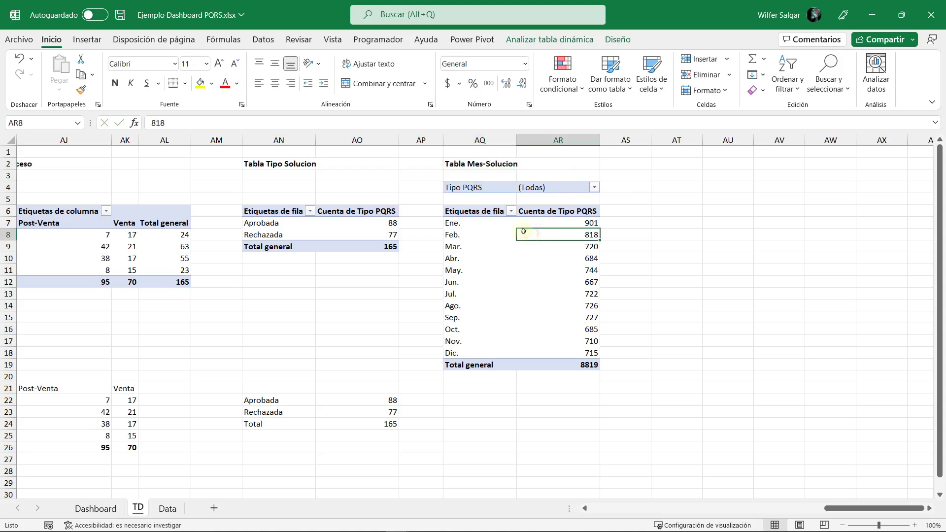
pyautogui.click(584, 36)
pyautogui.click(30, 82)
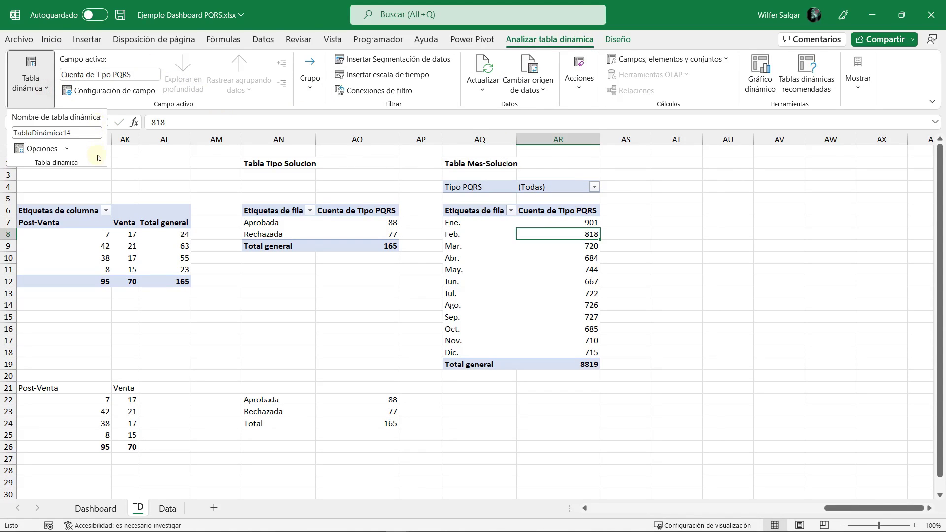
pyautogui.click(86, 129)
pyautogui.write('TD_Mes_So')
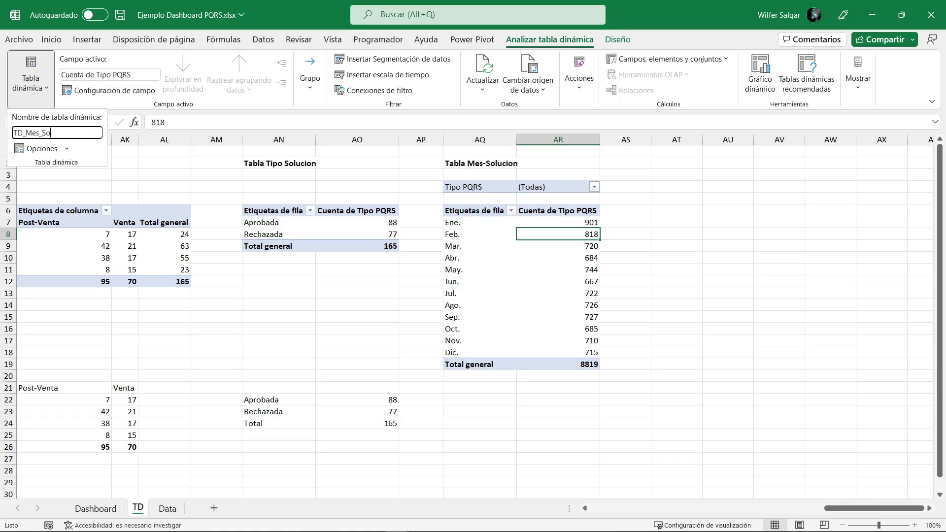
pyautogui.write('ion')
pyautogui.press('Return')
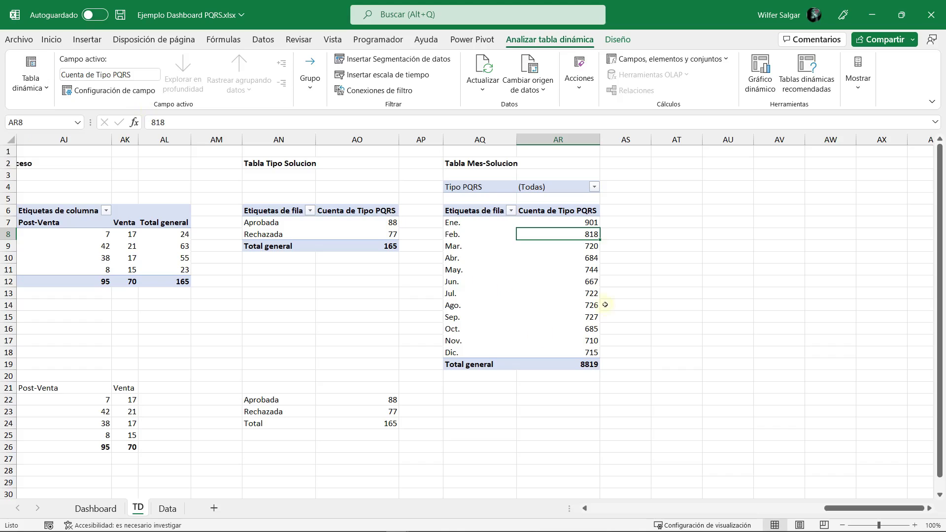
# Step: Add Tipo Solución to the pivot's Columnas area, splitting counts into Aprobada (4815) and Rechazada (4004)
pyautogui.rightClick(592, 293)
pyautogui.click(618, 285)
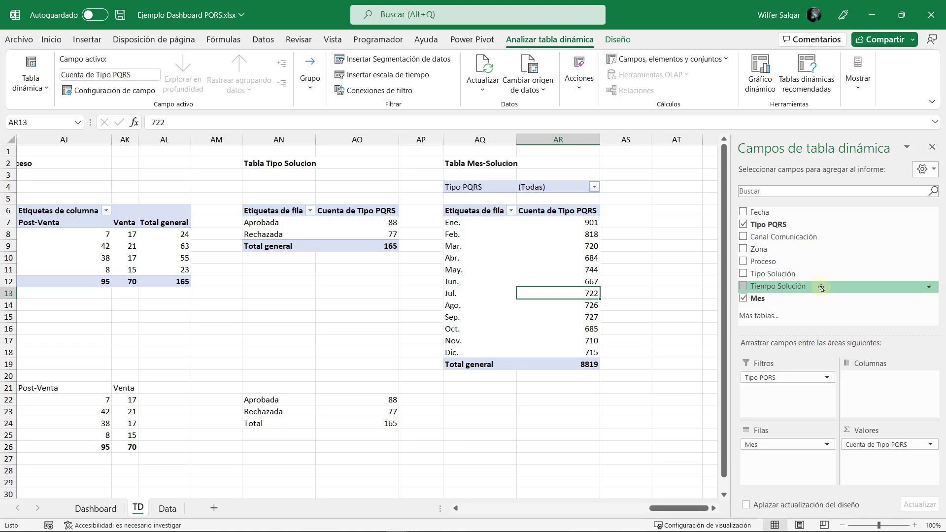
pyautogui.moveTo(776, 274); pyautogui.dragTo(908, 395)
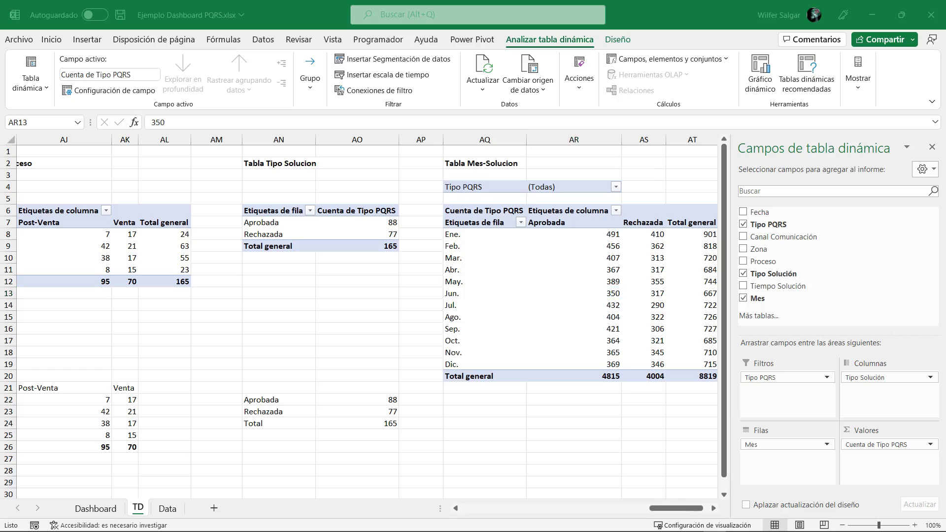
pyautogui.click(934, 147)
# Step: Insert a Radial pivot chart from the Tabla Mes-Solucion pivot via Todos los gráficos
pyautogui.click(495, 237)
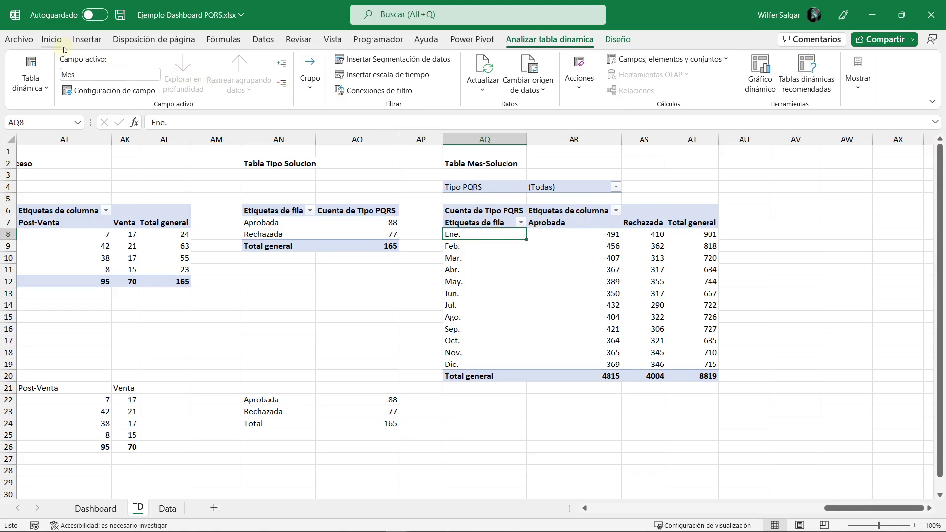
pyautogui.click(87, 39)
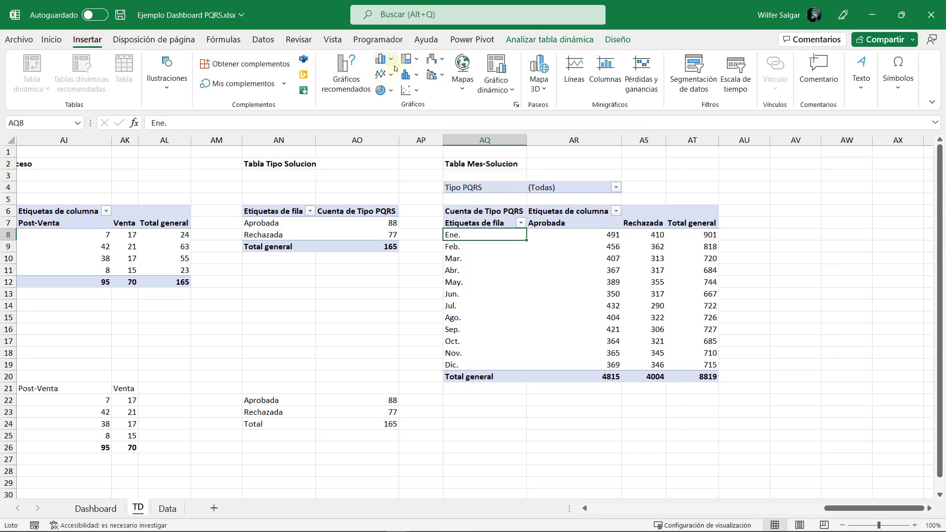
pyautogui.click(421, 90)
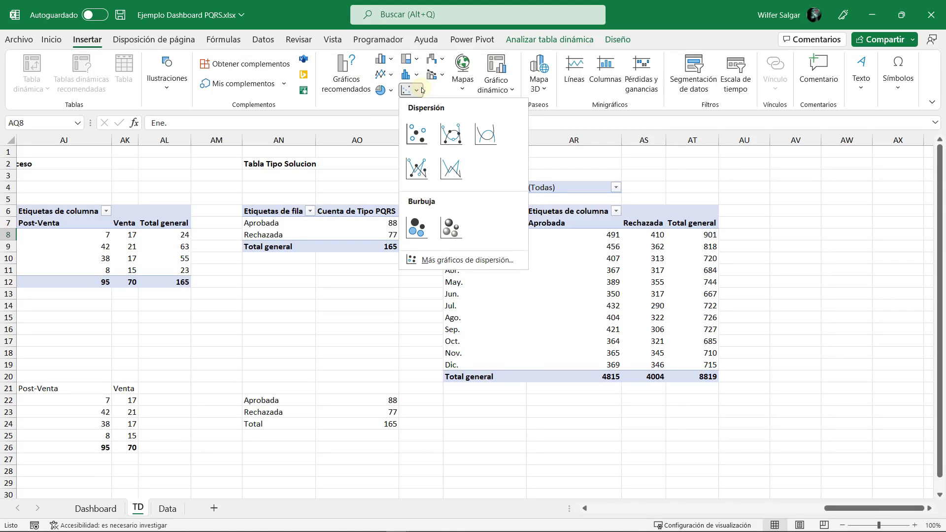
pyautogui.click(422, 90)
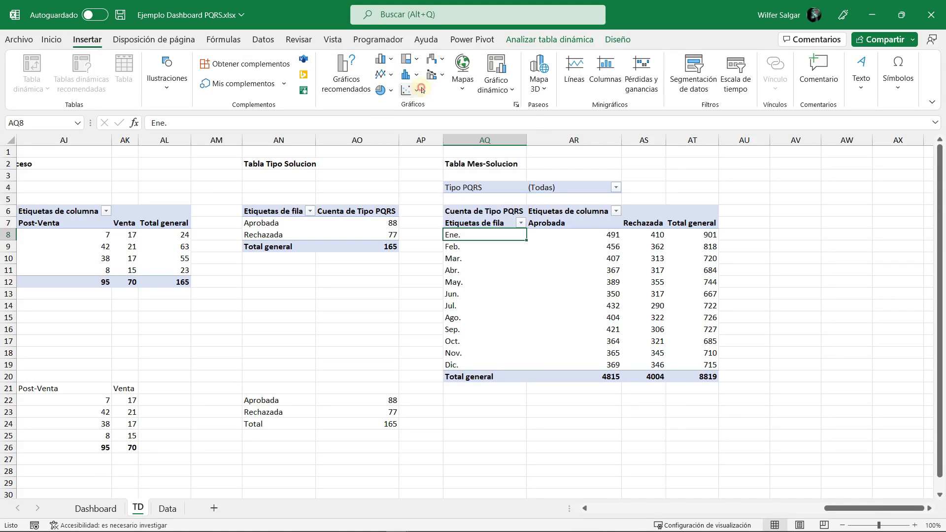
pyautogui.click(357, 80)
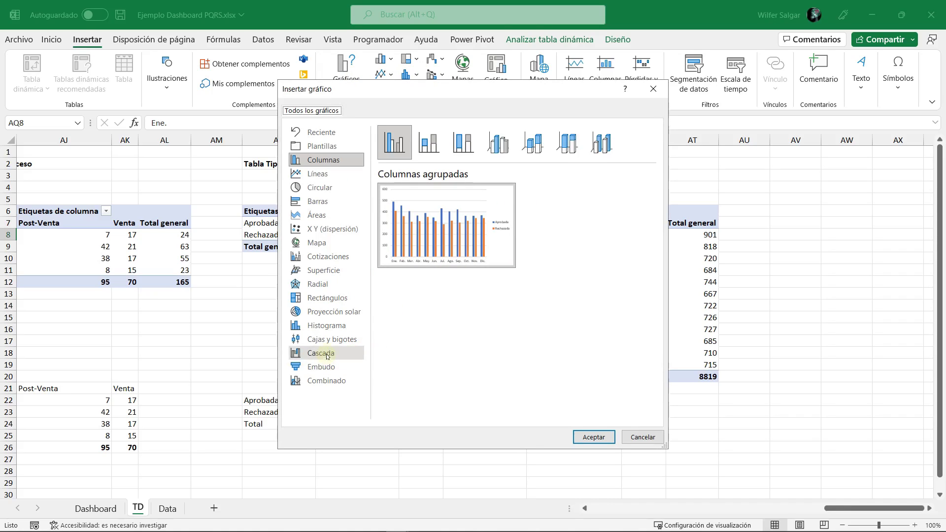
pyautogui.click(324, 289)
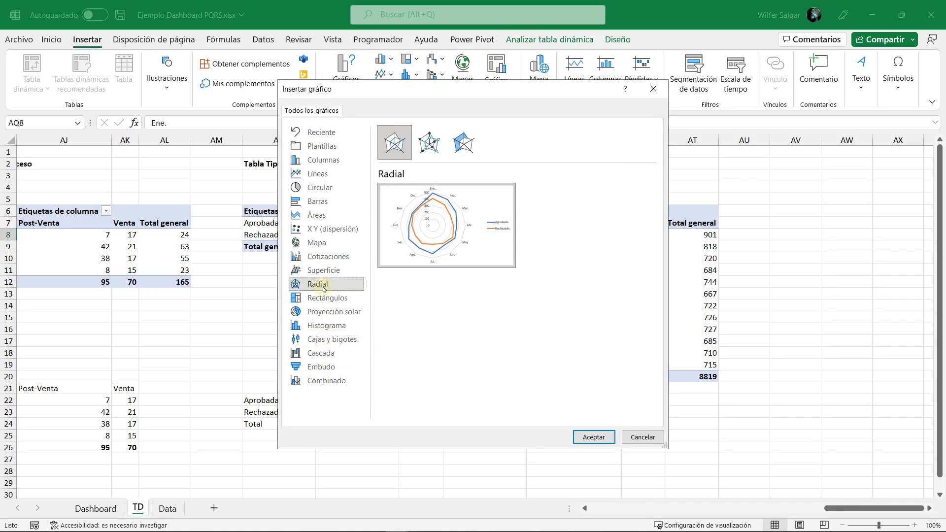
pyautogui.moveTo(418, 240)
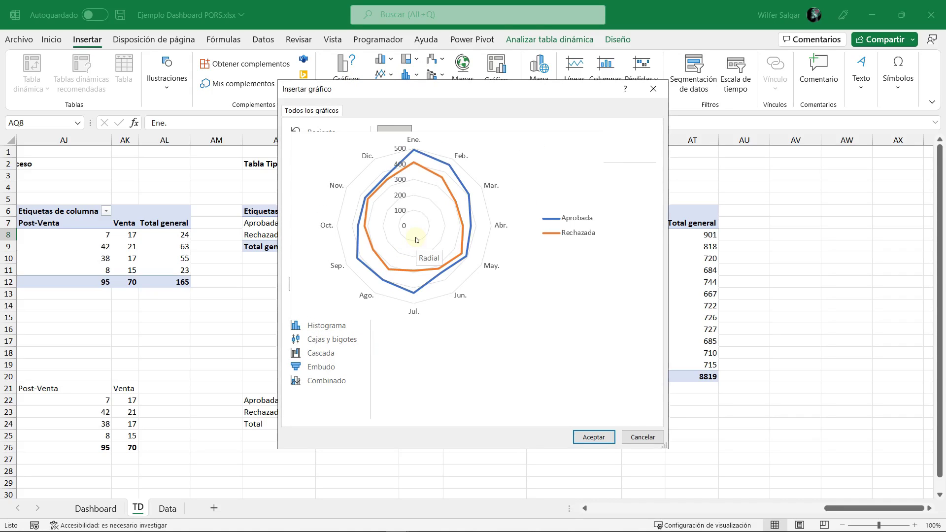
pyautogui.click(594, 438)
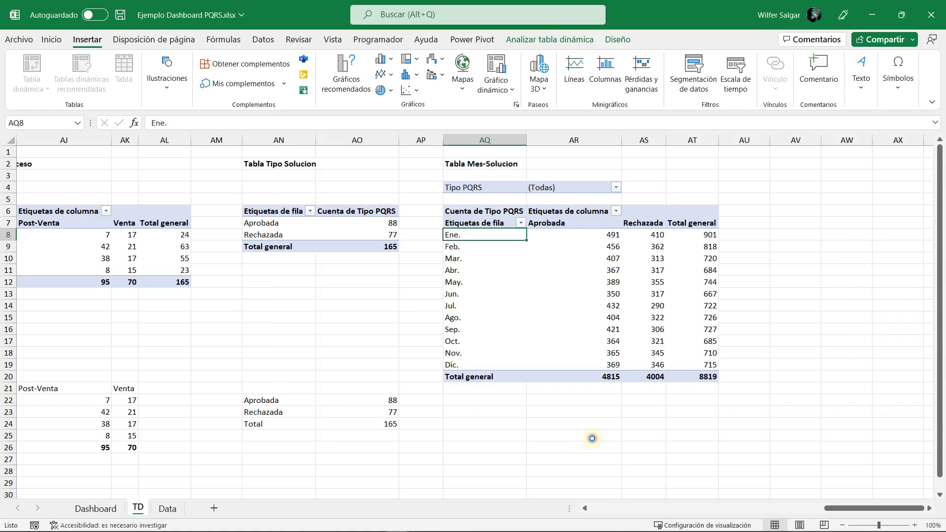
pyautogui.click(506, 240)
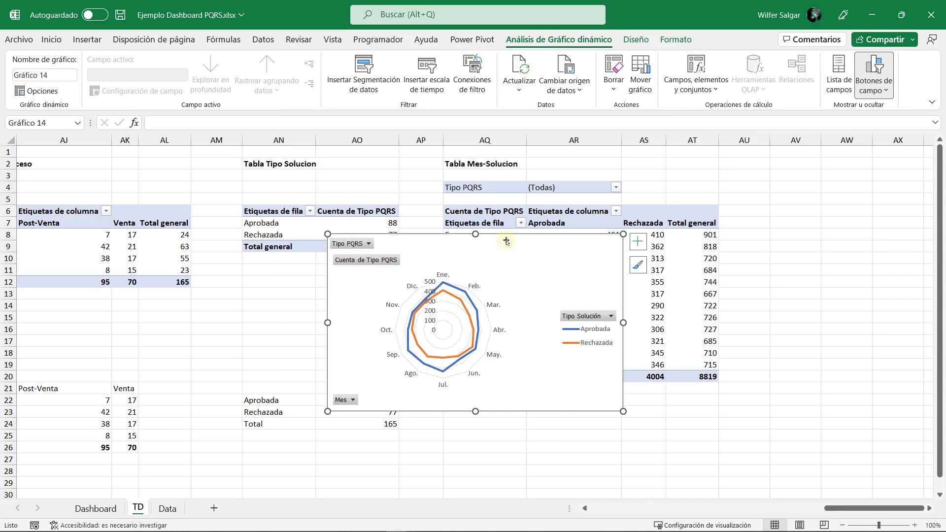
# Step: Move the radar chart from the TD sheet onto the Dashboard sheet
pyautogui.hotkey('ctrl', 'x')
pyautogui.click(96, 508)
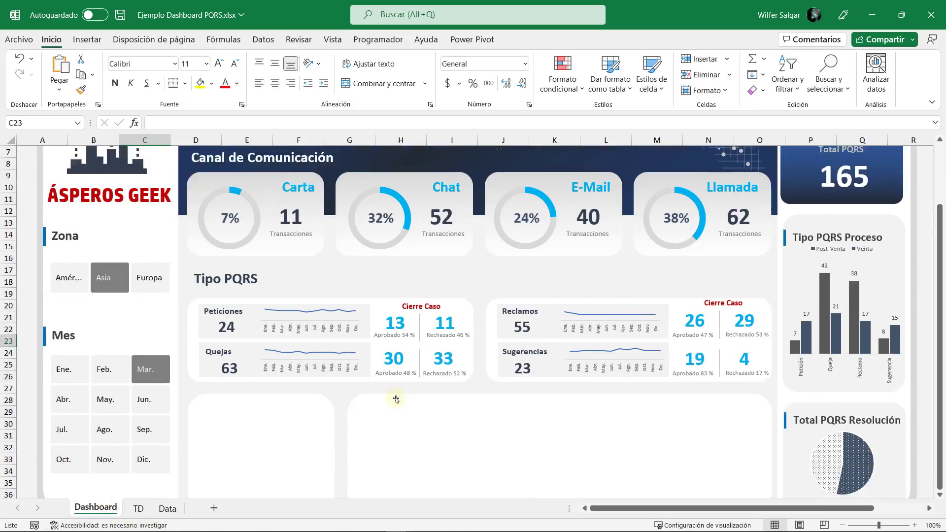
pyautogui.scroll(-7, 356, 306)
pyautogui.hotkey('ctrl', 'v')
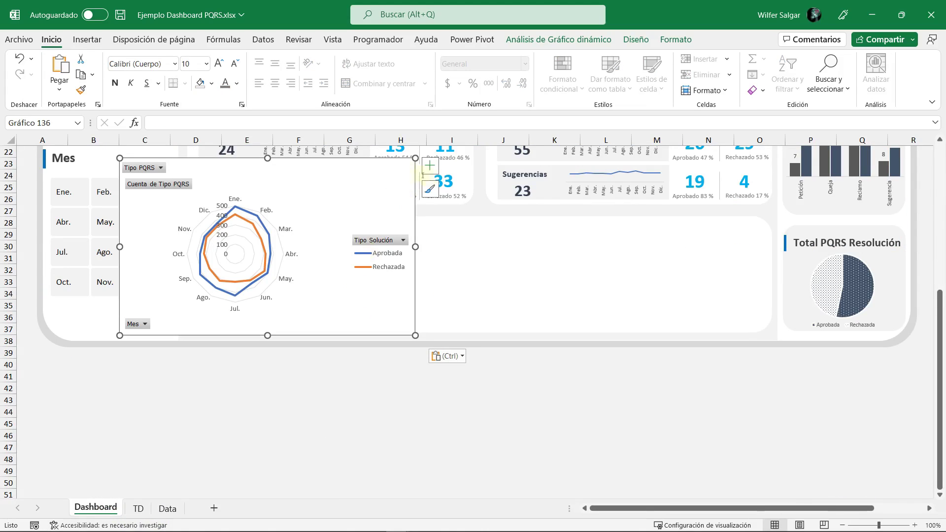
# Step: Set the chart's shape fill and outline to none
pyautogui.click(677, 40)
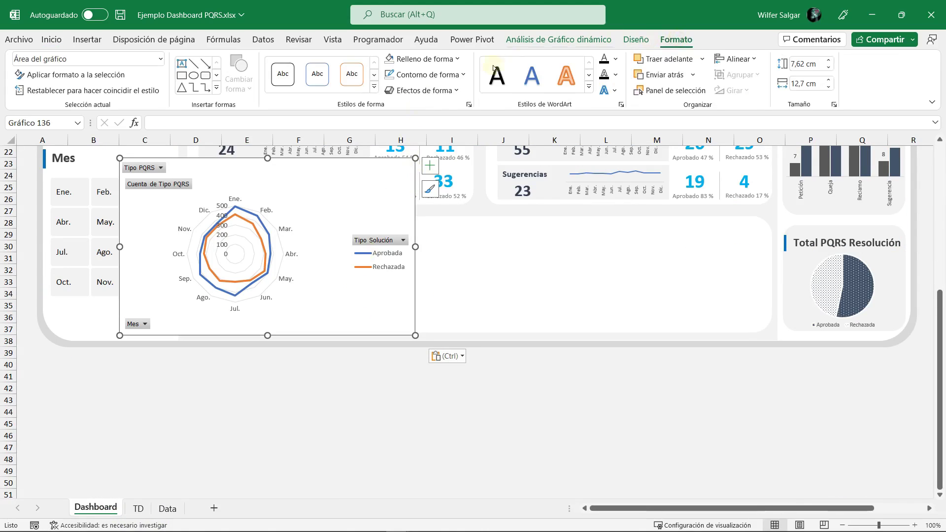
pyautogui.click(422, 59)
pyautogui.click(423, 246)
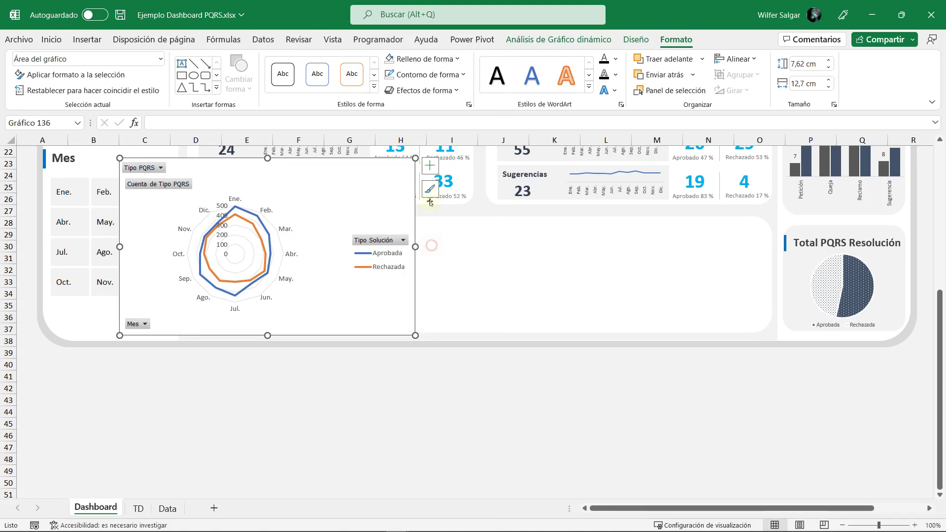
pyautogui.click(426, 74)
pyautogui.click(415, 264)
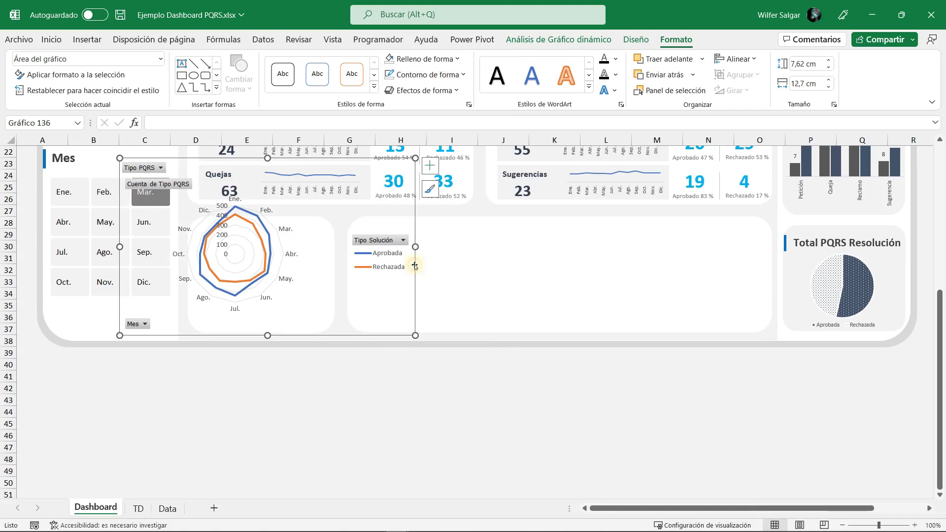
# Step: Hide all pivot field buttons on the chart
pyautogui.click(140, 169)
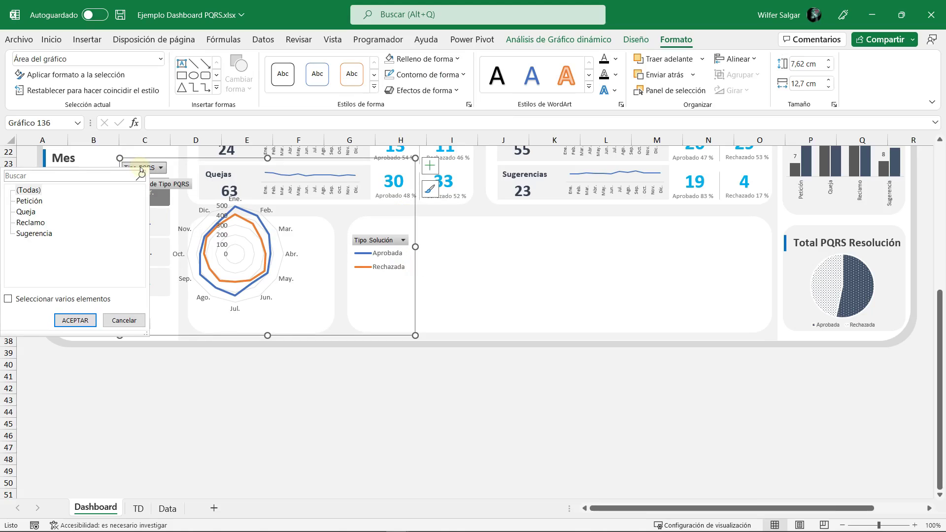
pyautogui.click(149, 167)
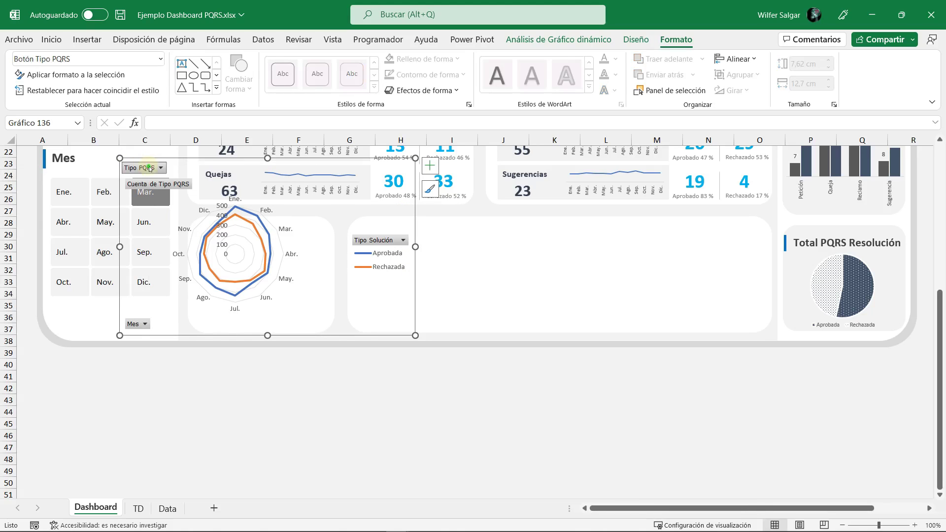
pyautogui.rightClick(148, 167)
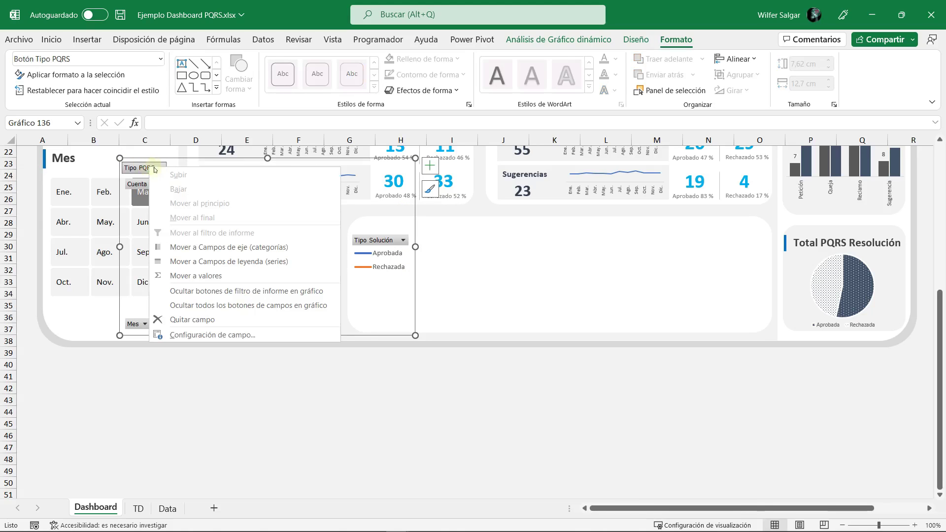
pyautogui.click(240, 306)
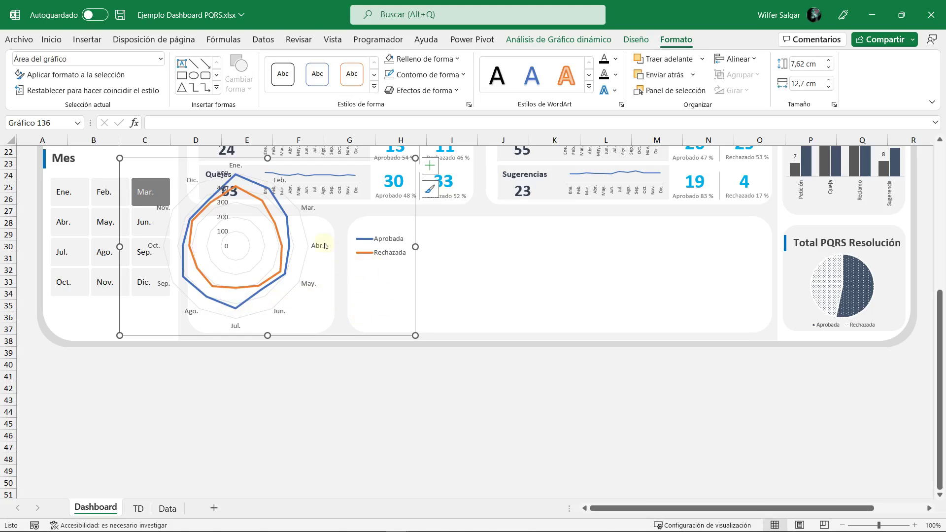
# Step: Fit the chart into the bottom panel and move its legend to the bottom
pyautogui.moveTo(119, 158); pyautogui.dragTo(194, 211)
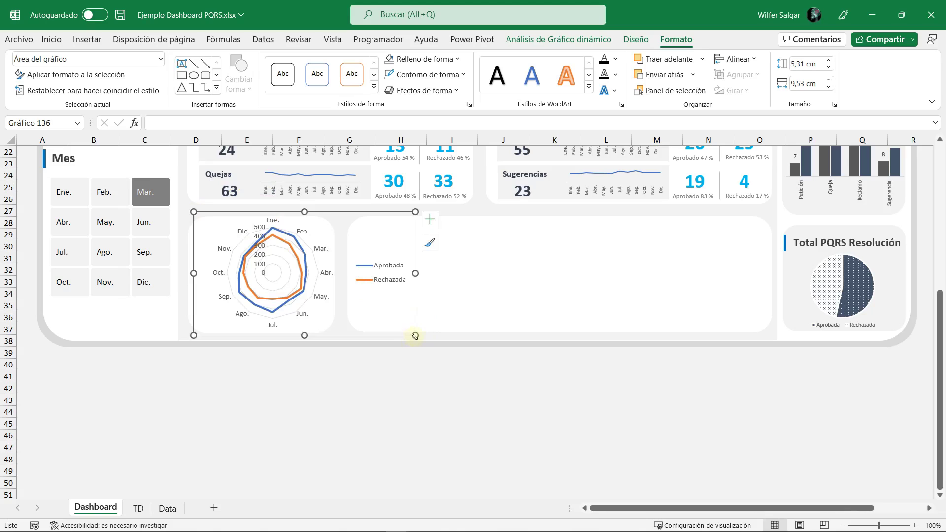
pyautogui.moveTo(415, 336); pyautogui.dragTo(352, 328)
pyautogui.click(326, 281)
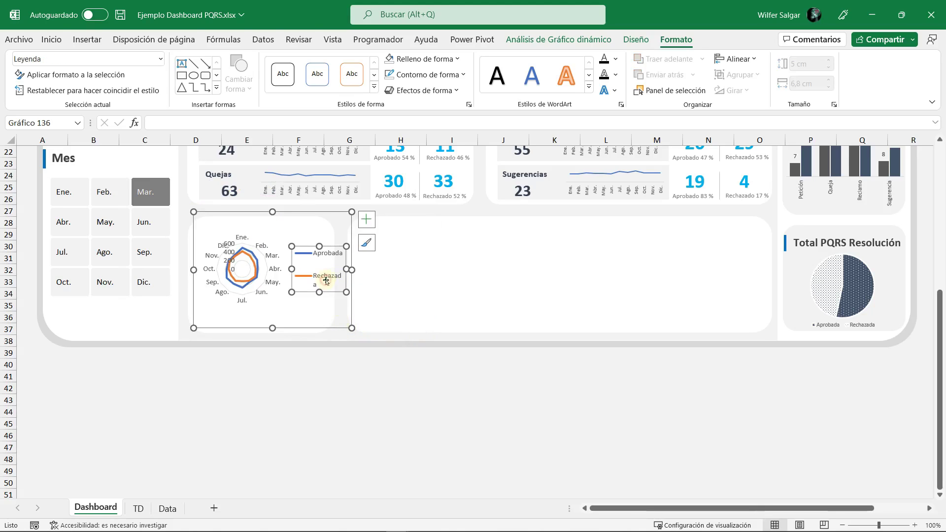
pyautogui.moveTo(292, 269); pyautogui.dragTo(210, 269)
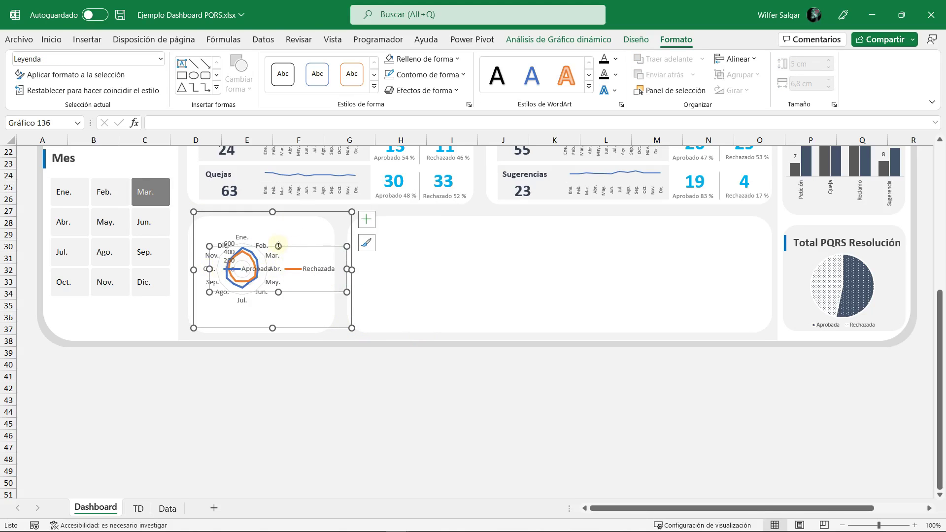
pyautogui.moveTo(278, 246); pyautogui.dragTo(280, 324)
# Step: Reduce the chart's font size by three steps
pyautogui.click(54, 39)
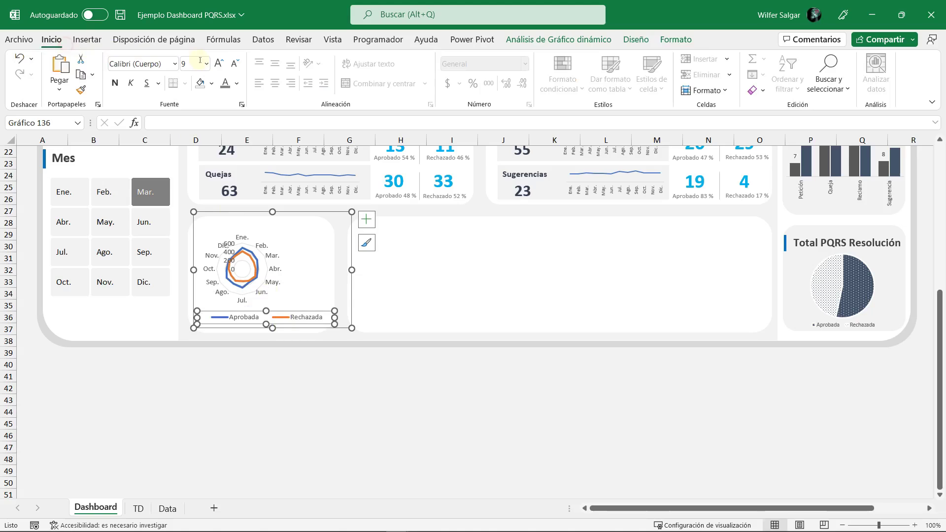
pyautogui.click(234, 65)
pyautogui.click(235, 65)
pyautogui.click(236, 65)
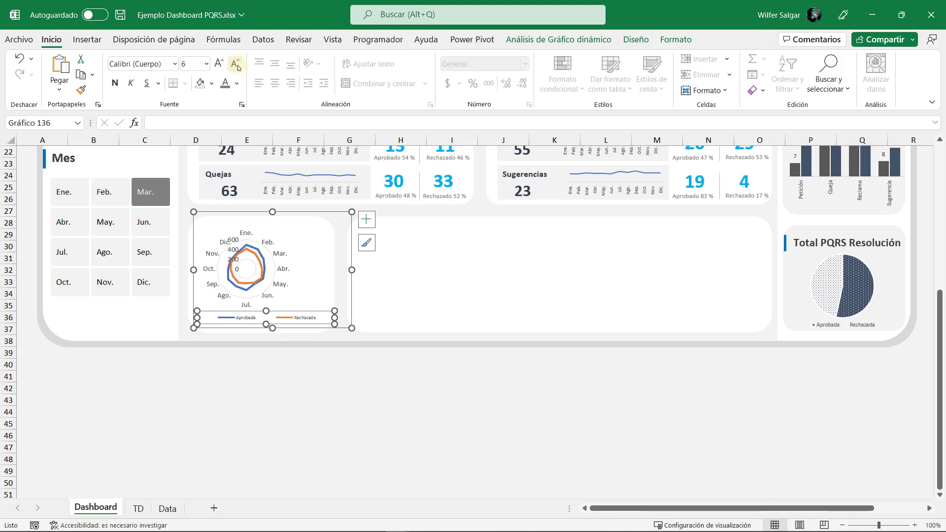
# Step: Delete the radar's 0–500 value axis labels
pyautogui.click(272, 241)
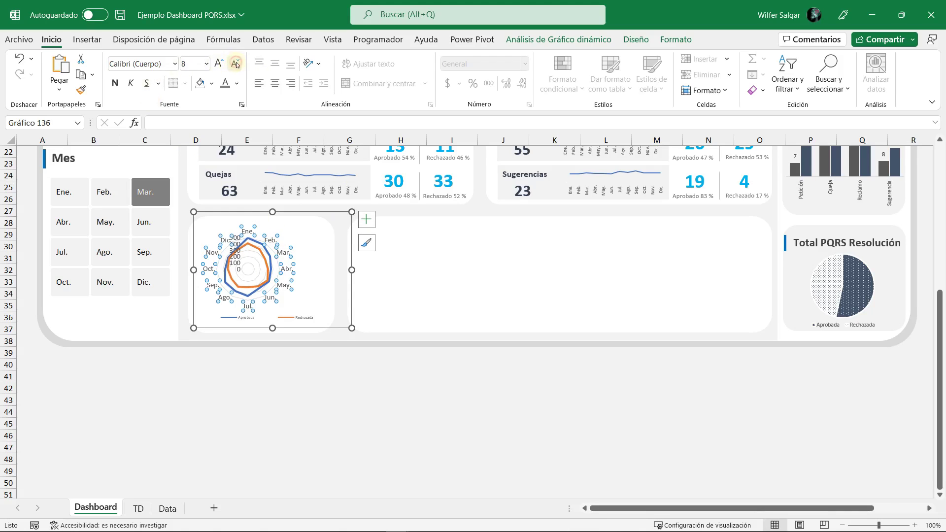
pyautogui.click(234, 264)
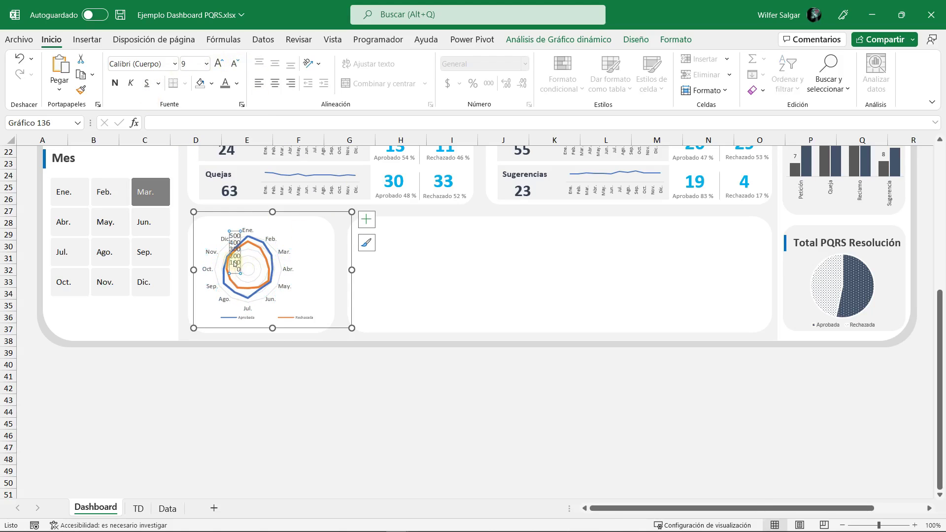
pyautogui.press('Delete')
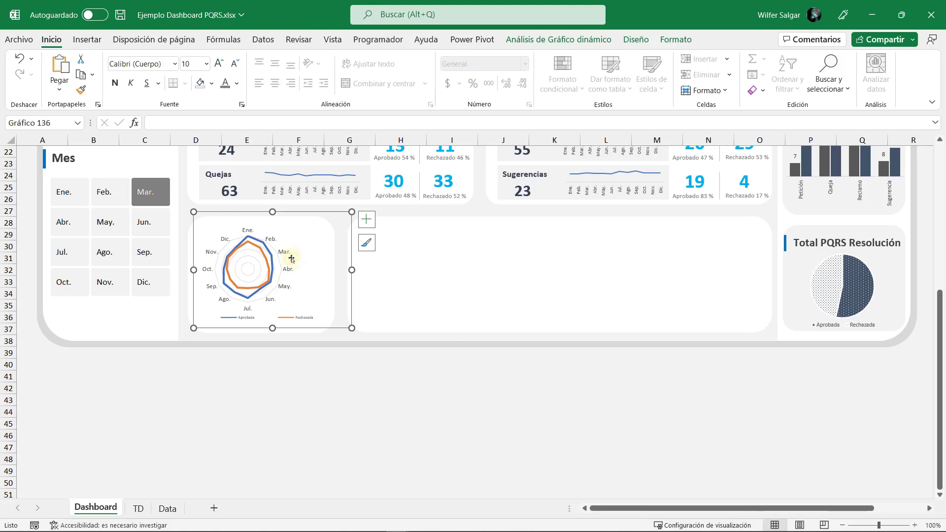
# Step: Shift the chart right and widen it leftward so the radar grows within the panel
pyautogui.click(286, 318)
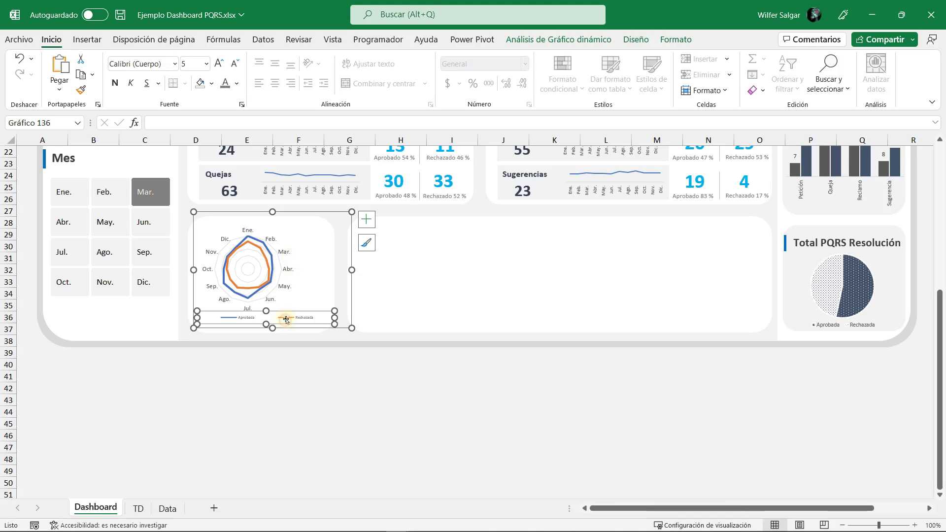
pyautogui.moveTo(287, 311); pyautogui.dragTo(292, 314)
pyautogui.click(299, 314)
pyautogui.moveTo(201, 268); pyautogui.dragTo(185, 269)
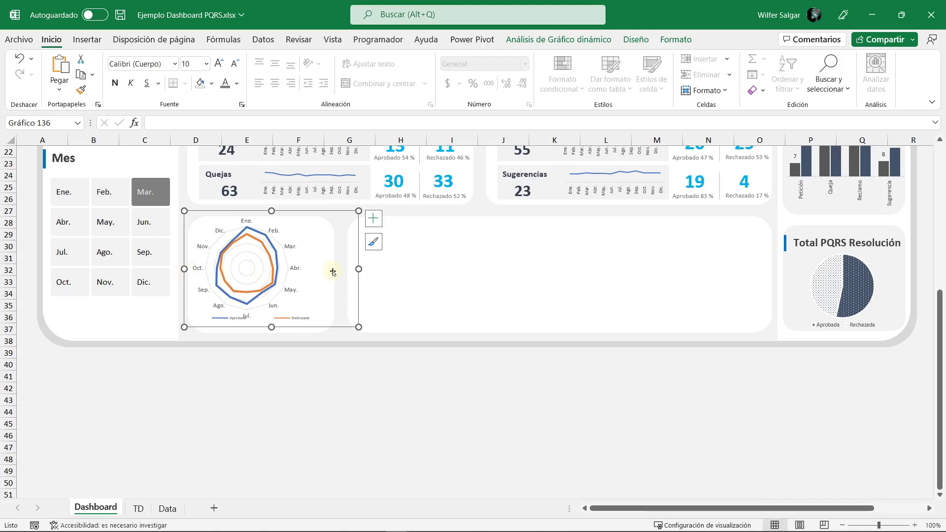
pyautogui.moveTo(359, 269); pyautogui.dragTo(332, 270)
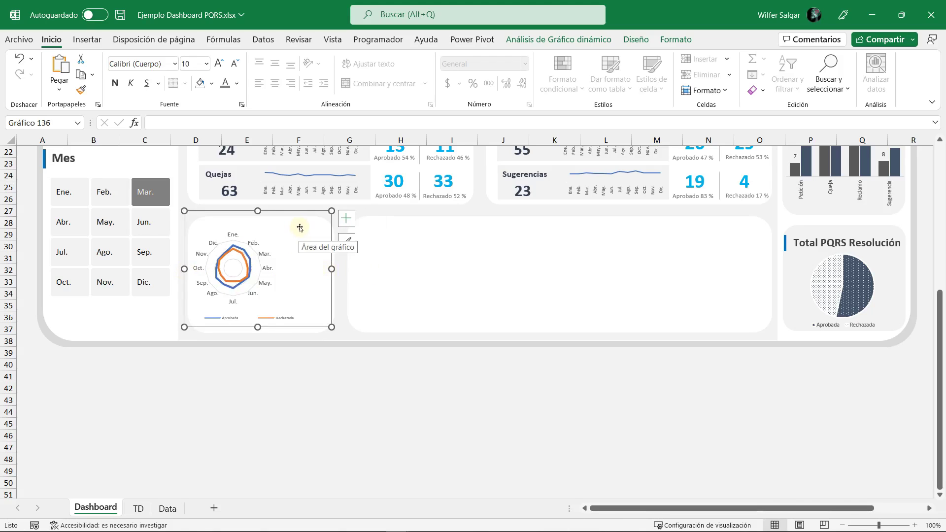
pyautogui.click(250, 243)
pyautogui.click(253, 234)
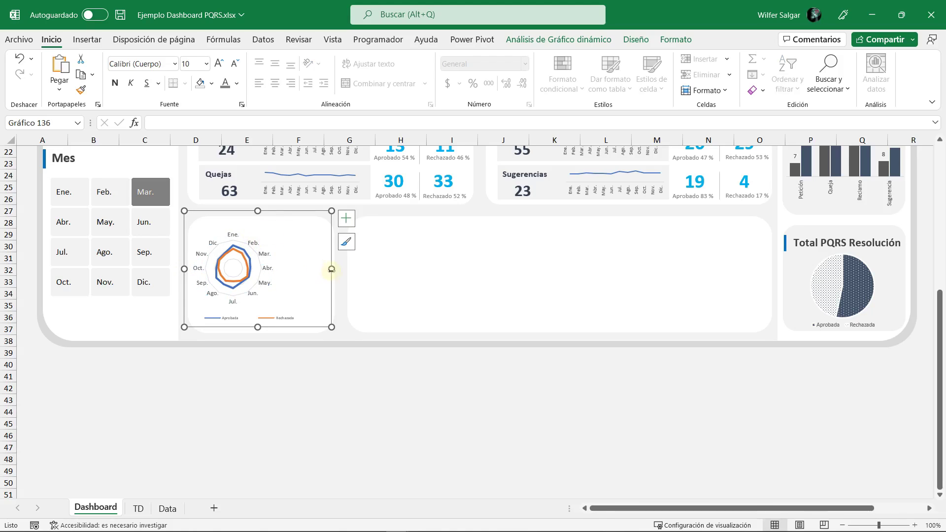
pyautogui.moveTo(332, 328); pyautogui.dragTo(350, 342)
pyautogui.click(352, 307)
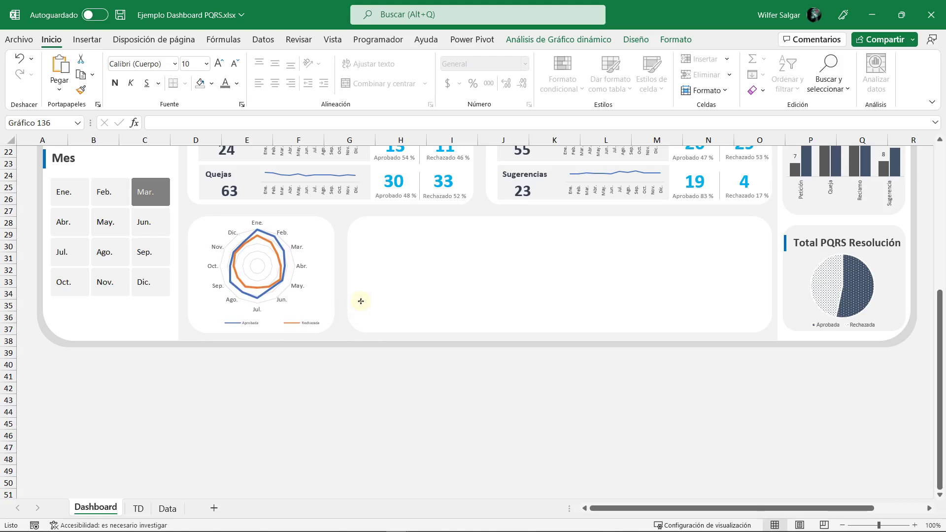
# Step: Fine-tune the chart size, widening it left and trimming its top-right corner to fit
pyautogui.click(345, 306)
pyautogui.moveTo(199, 266); pyautogui.dragTo(188, 267)
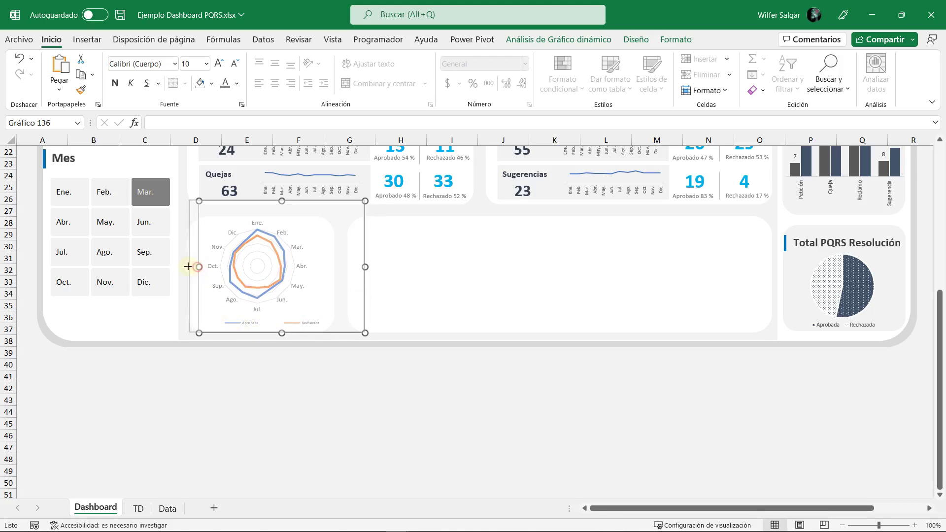
pyautogui.click(362, 284)
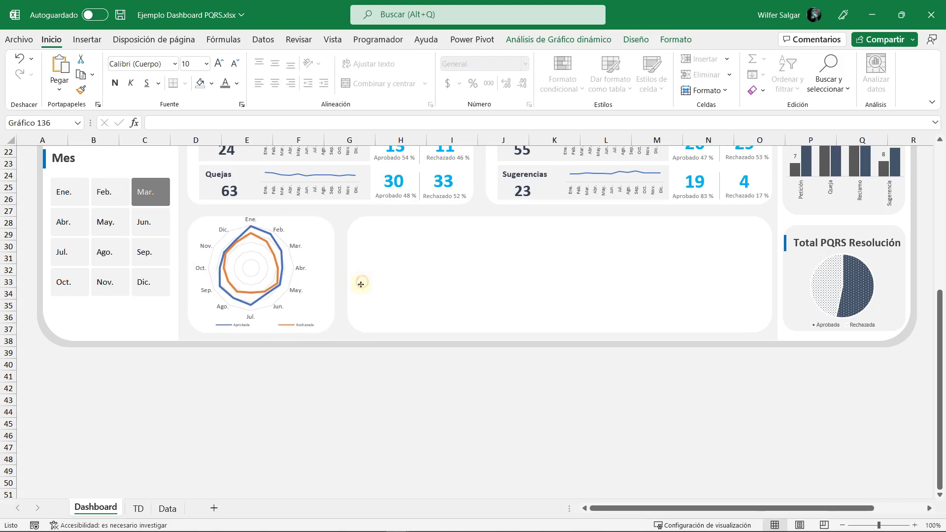
pyautogui.click(360, 285)
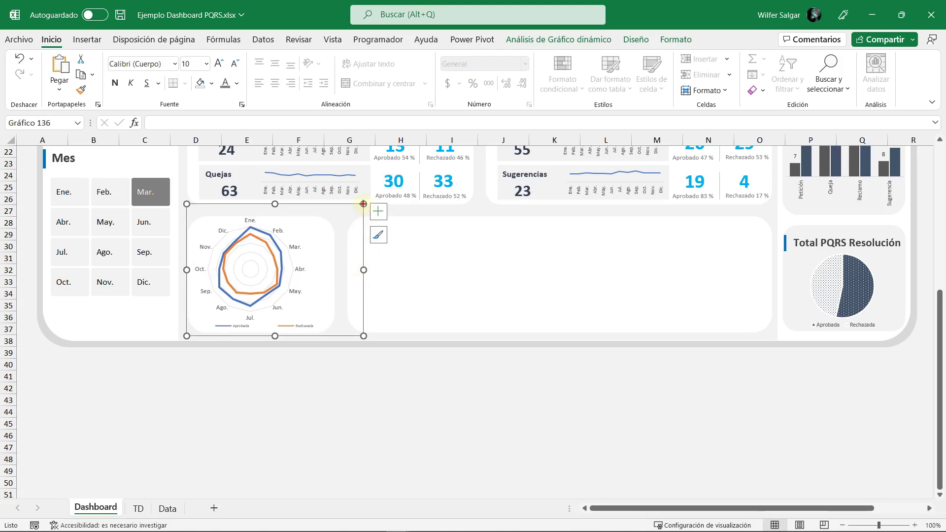
pyautogui.moveTo(364, 203); pyautogui.dragTo(357, 211)
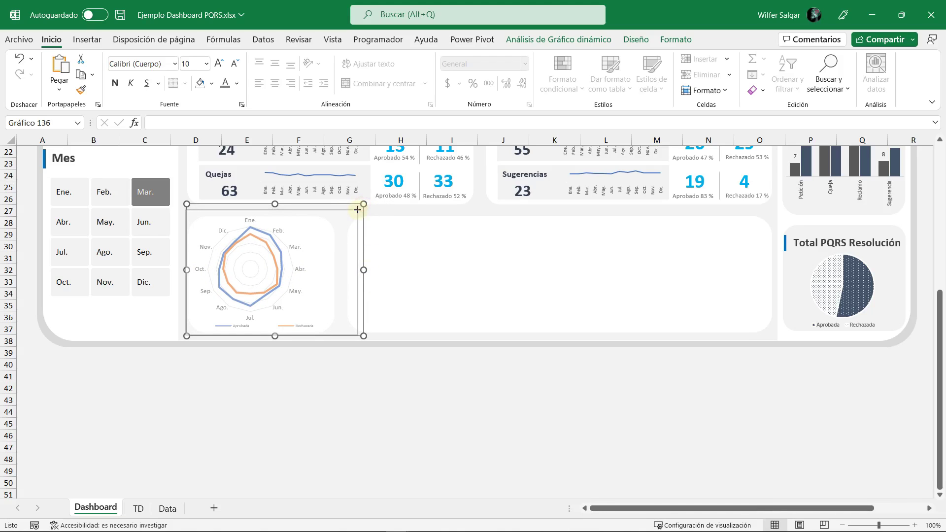
pyautogui.click(361, 258)
pyautogui.click(320, 256)
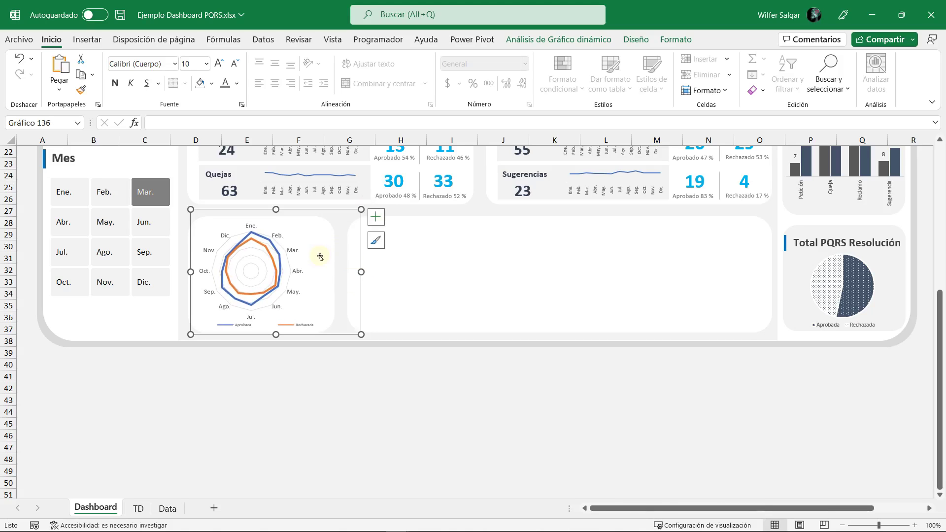
# Step: Narrow the legend box and set its text to size 6
pyautogui.click(294, 324)
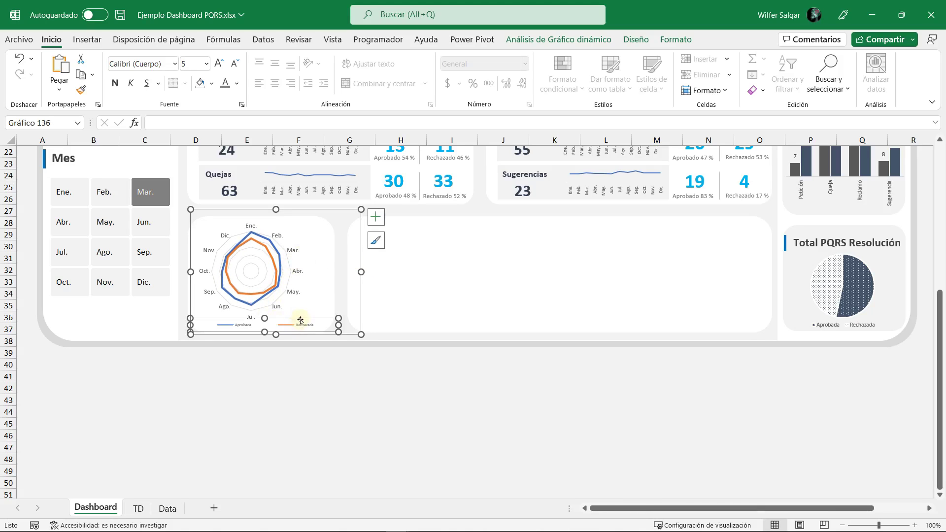
pyautogui.moveTo(338, 327); pyautogui.dragTo(323, 327)
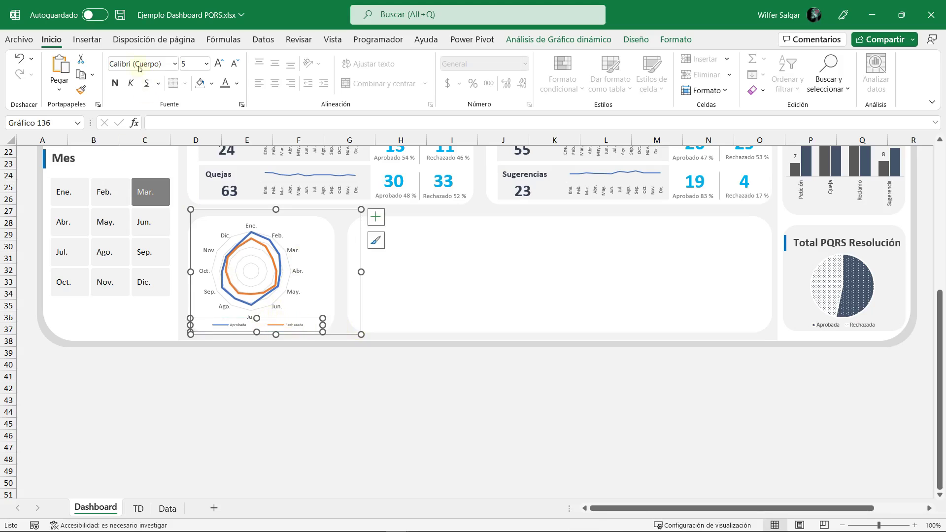
pyautogui.click(220, 63)
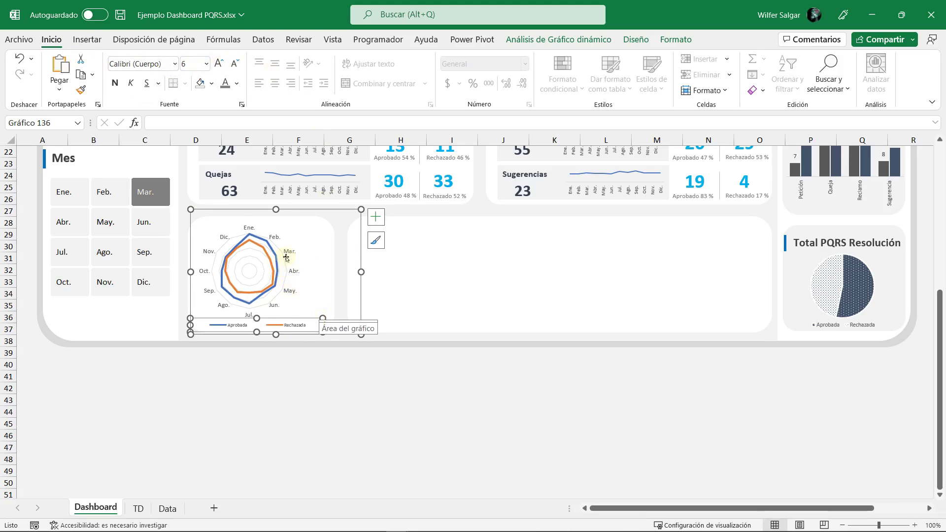
pyautogui.click(291, 240)
pyautogui.click(285, 249)
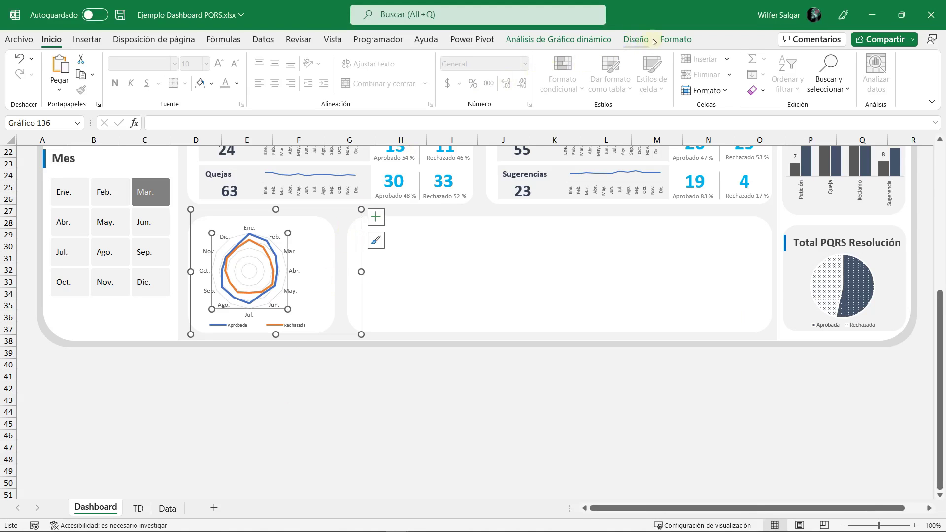
# Step: Change the chart type to the Radial relleno subtype via Cambiar tipo de gráfico
pyautogui.click(676, 40)
pyautogui.click(640, 41)
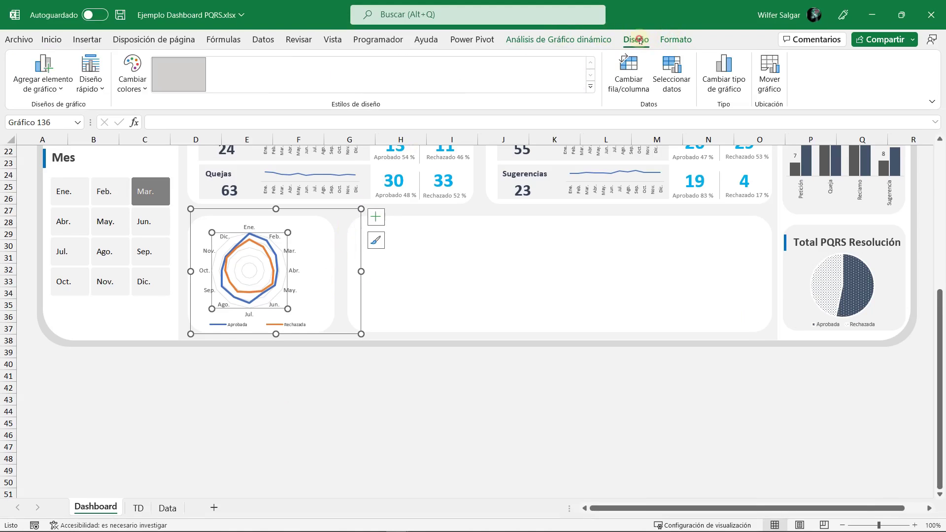
pyautogui.click(728, 67)
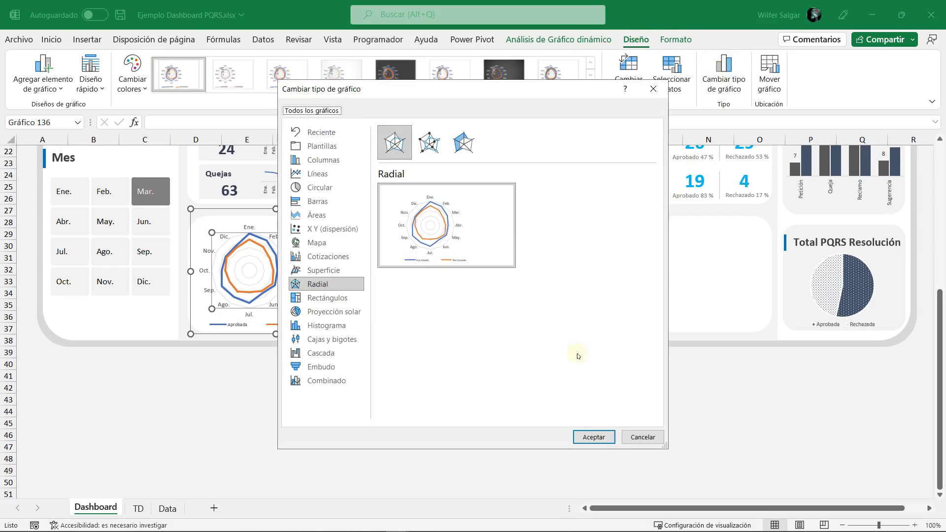
pyautogui.click(470, 144)
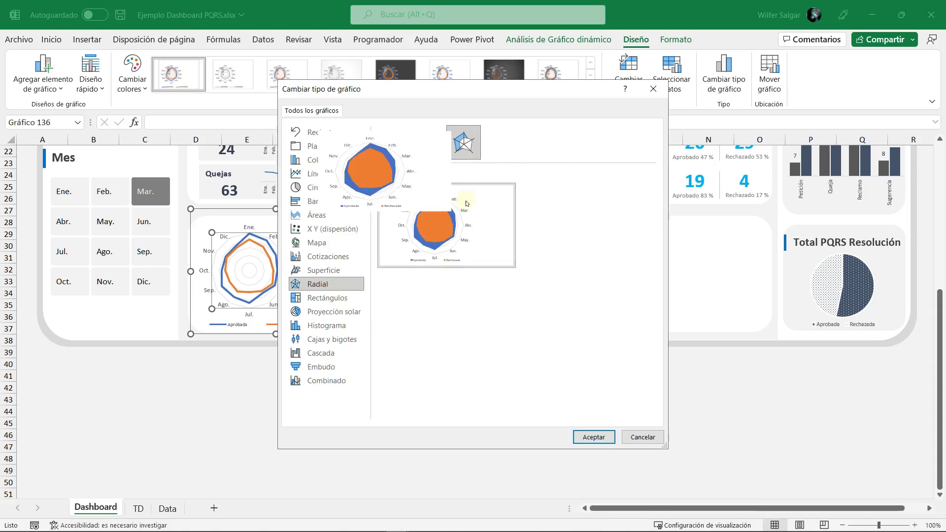
pyautogui.click(594, 437)
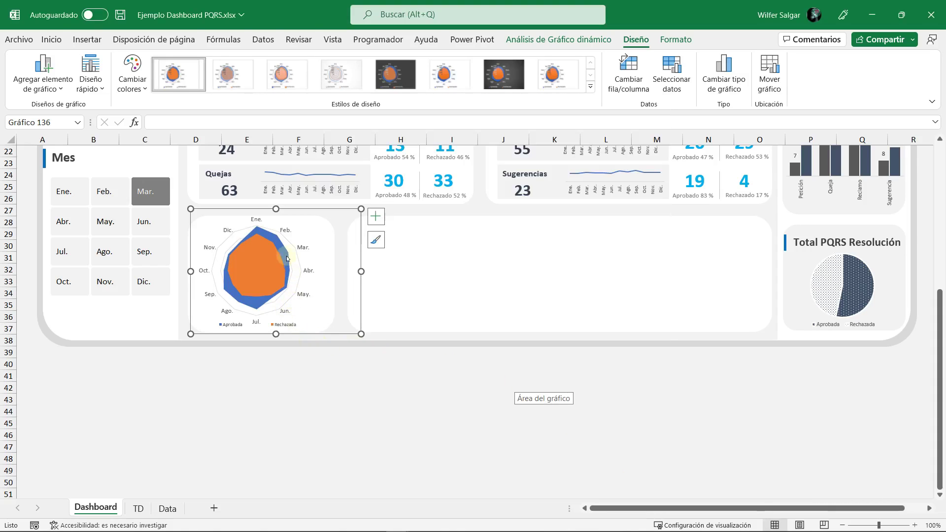
pyautogui.click(285, 230)
# Step: Shrink the month labels to 7 pt and open the Rechazada series' Relleno y línea settings
pyautogui.click(53, 40)
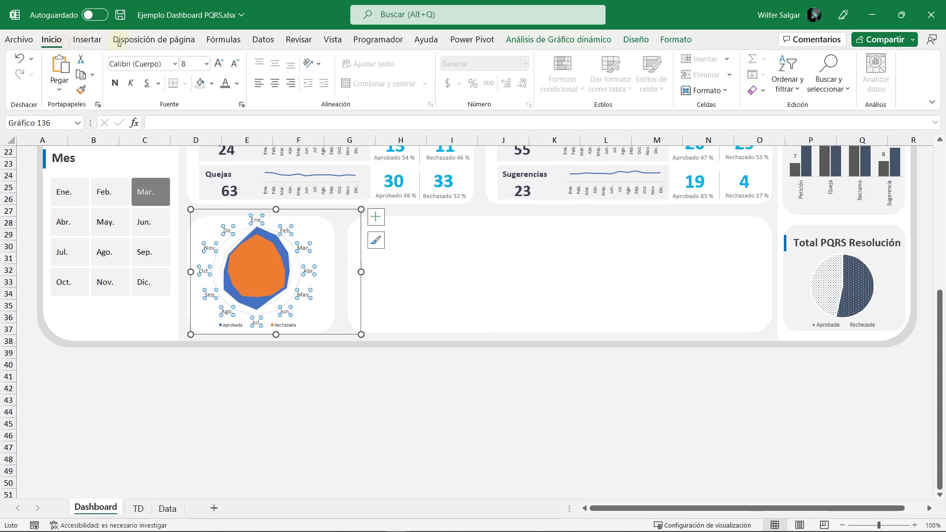
pyautogui.click(233, 63)
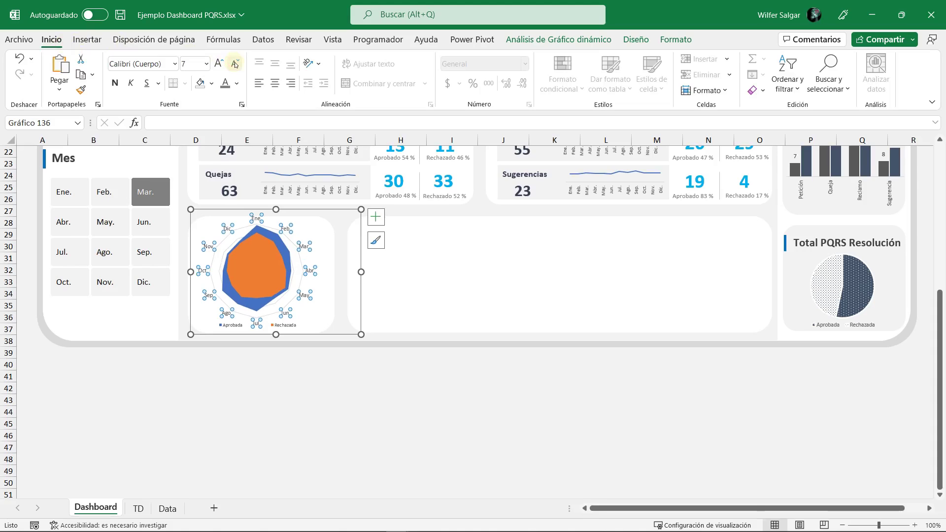
pyautogui.click(260, 269)
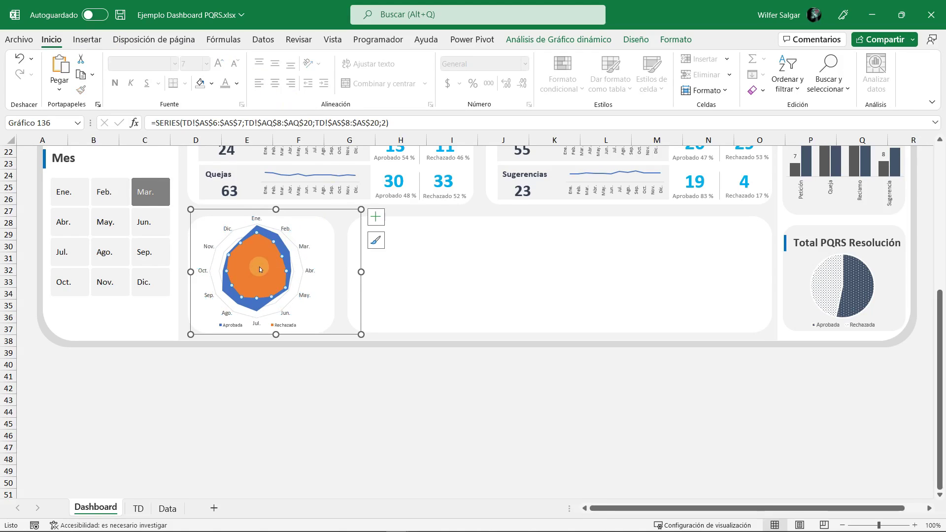
pyautogui.doubleClick(297, 283)
pyautogui.click(540, 192)
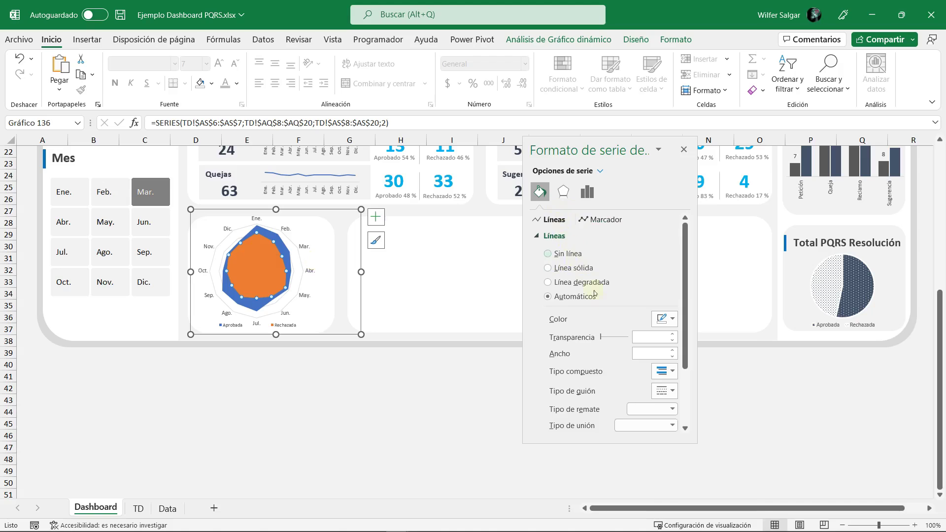
# Step: Give the Rechazada series a solid green fill at about 60% transparency
pyautogui.scroll(-2, 615, 333)
pyautogui.scroll(2, 614, 334)
pyautogui.click(536, 237)
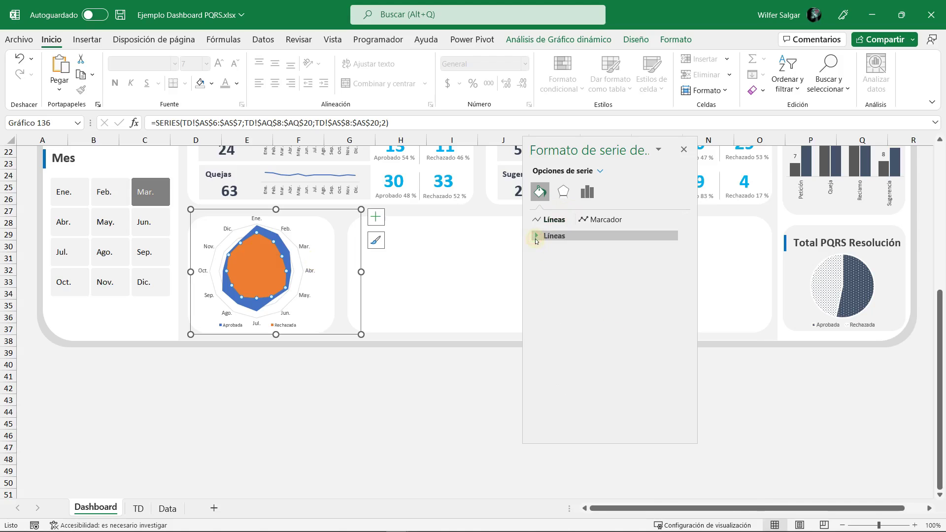
pyautogui.click(536, 237)
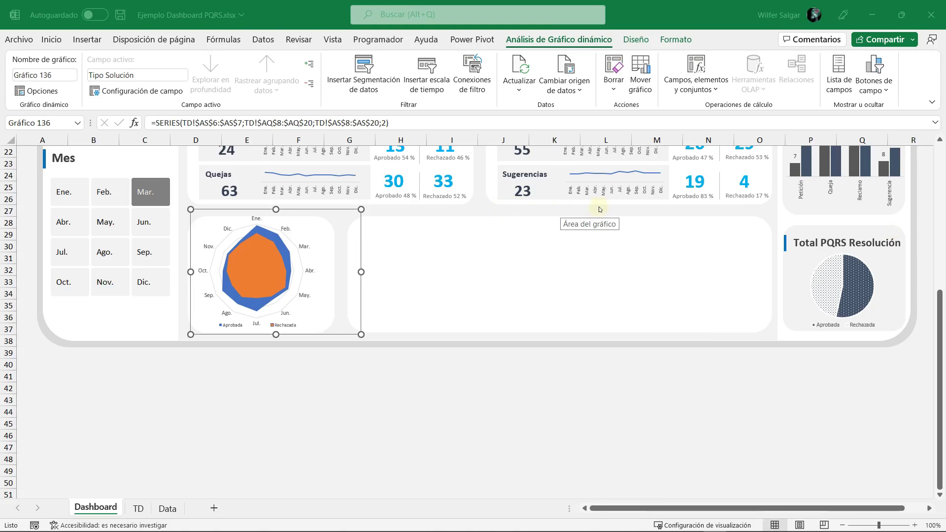
pyautogui.hotkey('ctrl', '1')
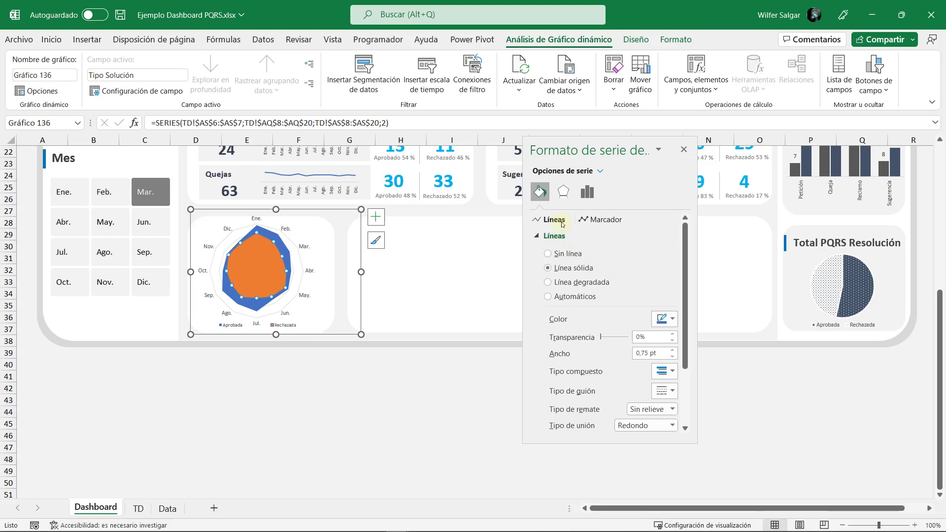
pyautogui.click(606, 219)
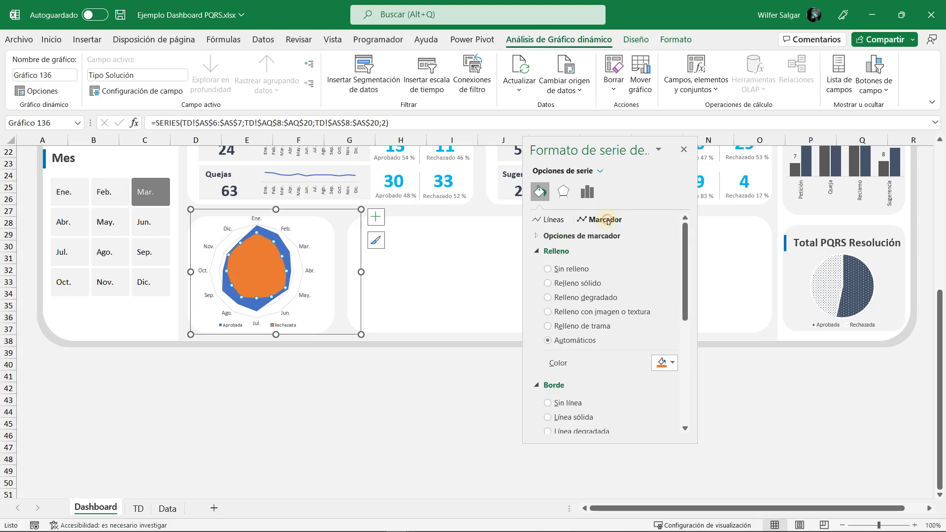
pyautogui.click(570, 284)
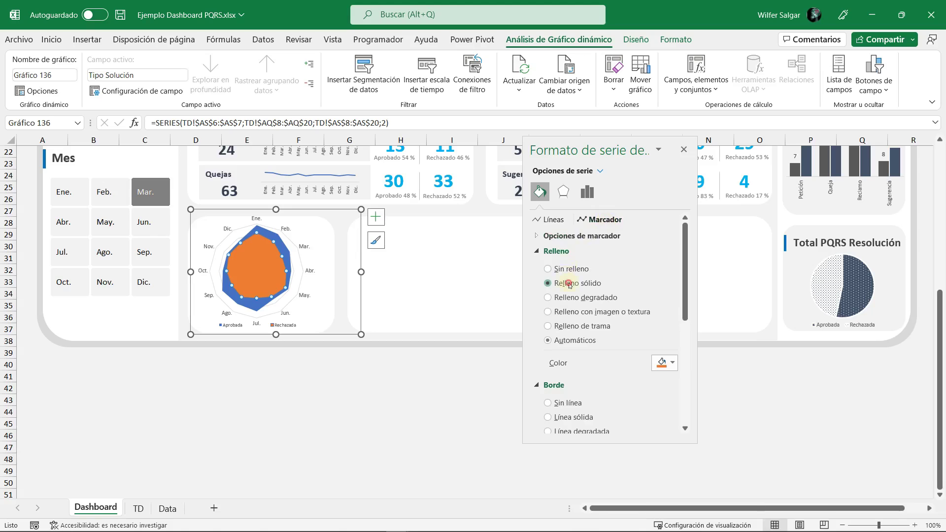
pyautogui.click(672, 363)
pyautogui.click(707, 298)
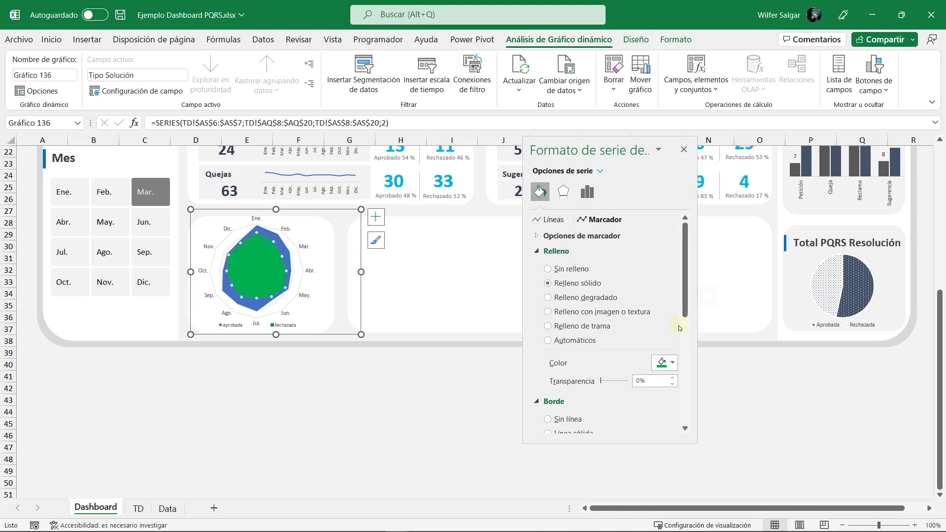
pyautogui.moveTo(606, 381); pyautogui.dragTo(616, 382)
pyautogui.click(634, 381)
pyautogui.press('Delete')
pyautogui.press('Delete')
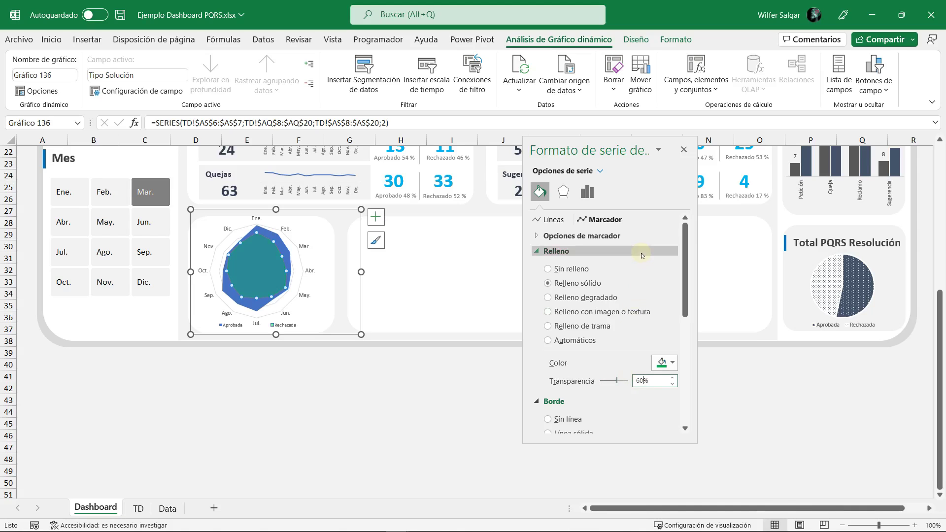
# Step: Make the Rechazada series outline green
pyautogui.click(546, 220)
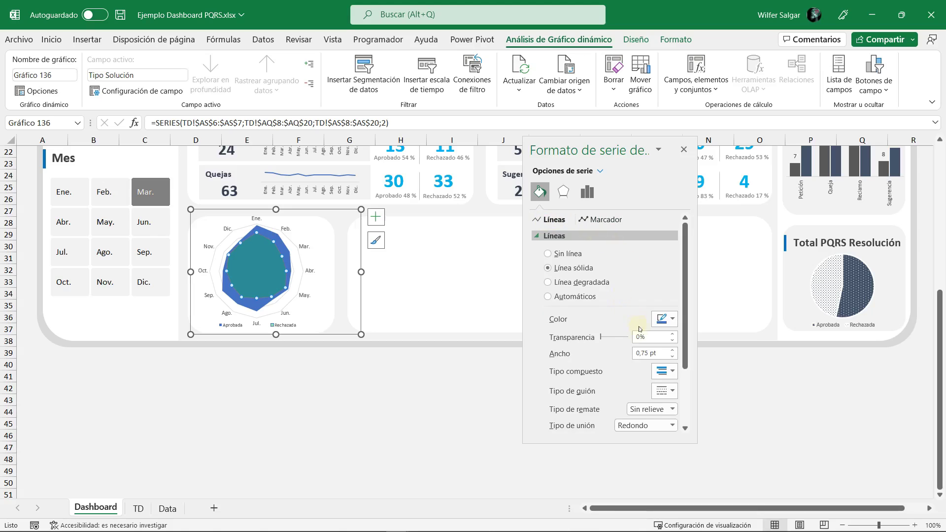
pyautogui.click(665, 319)
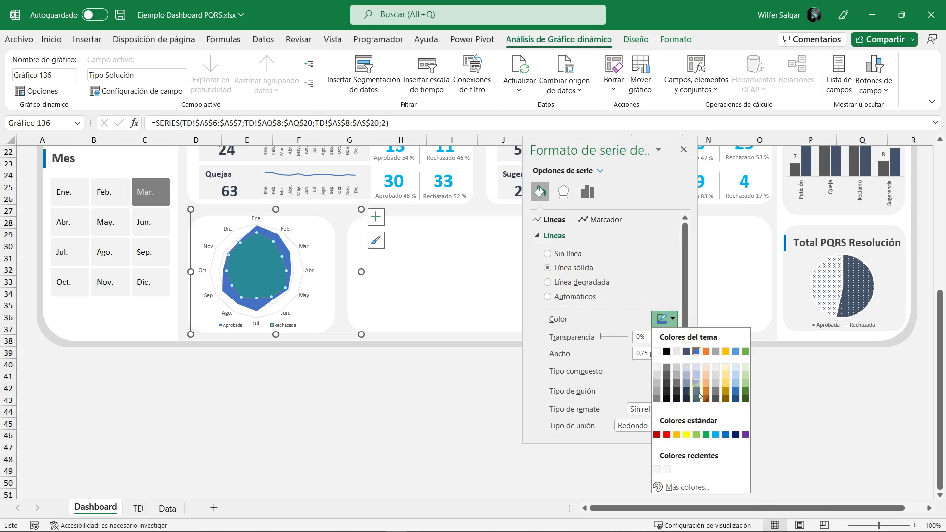
pyautogui.click(706, 435)
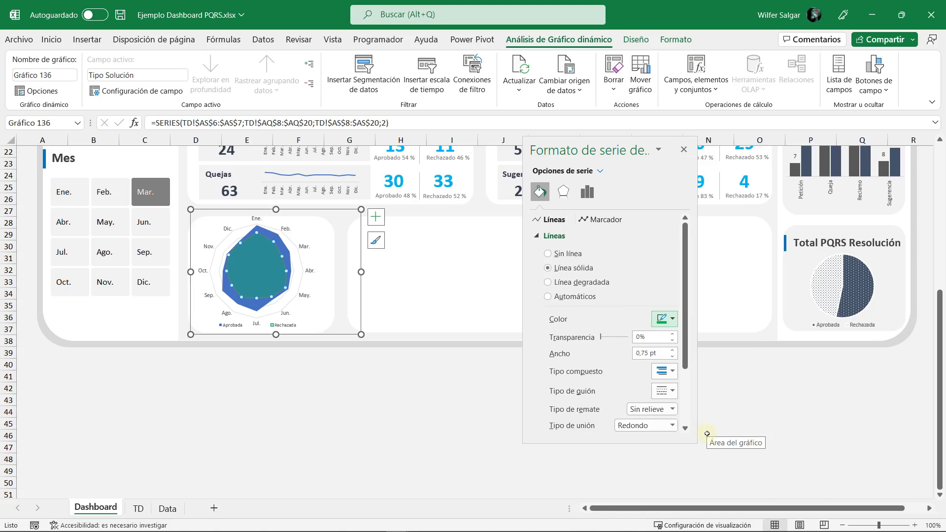
# Step: Give the Aprobada series a solid blue-grey fill at 65% transparency
pyautogui.click(285, 249)
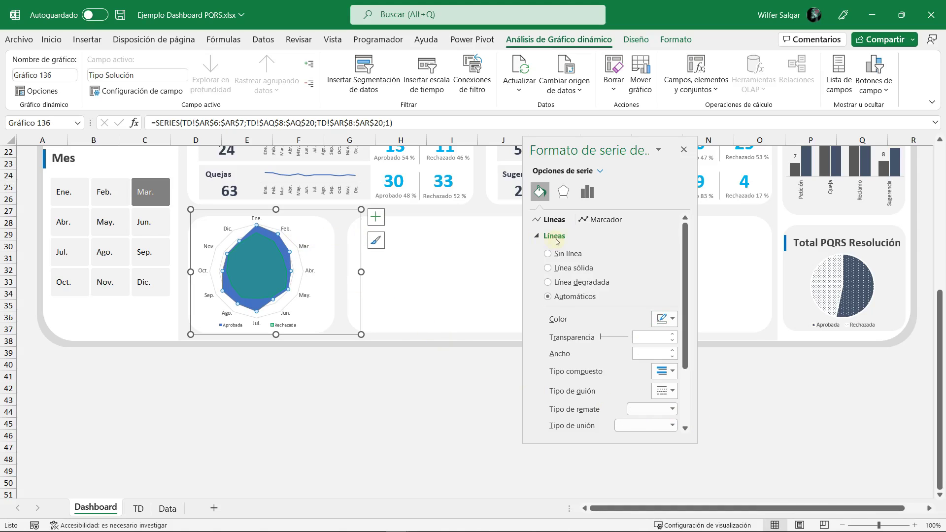
pyautogui.click(605, 220)
pyautogui.click(578, 283)
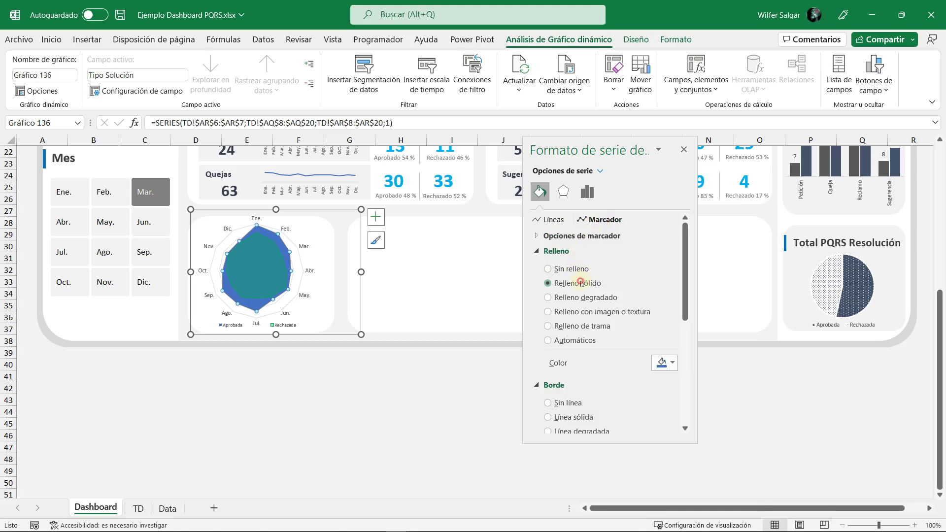
pyautogui.click(667, 363)
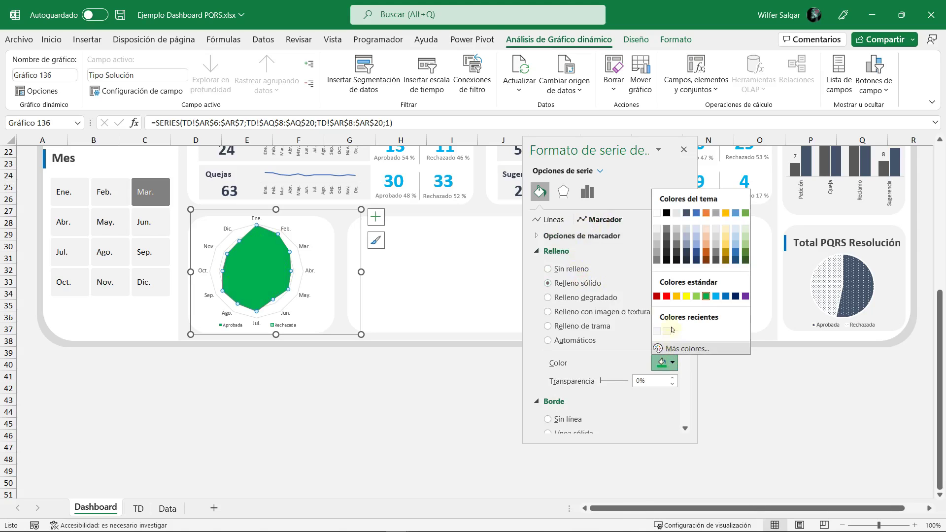
pyautogui.click(697, 213)
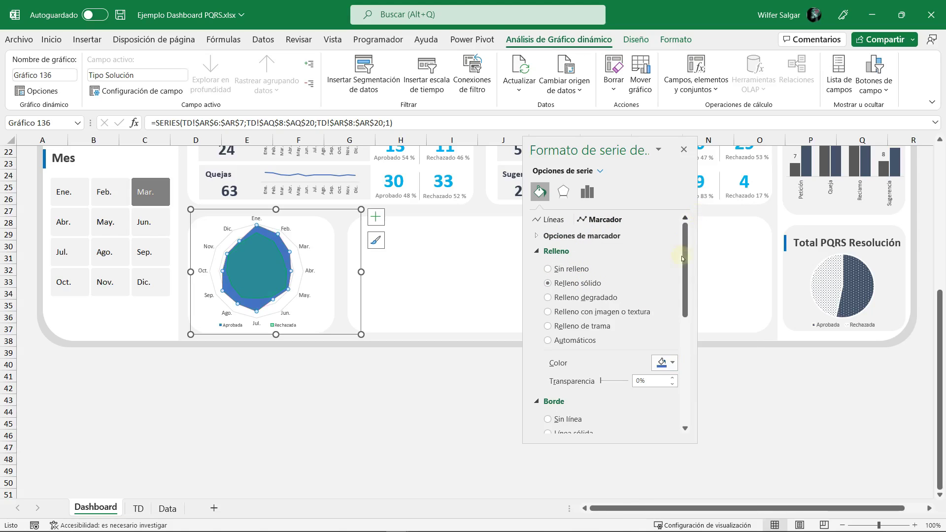
pyautogui.click(643, 381)
pyautogui.write('5')
pyautogui.press('Return')
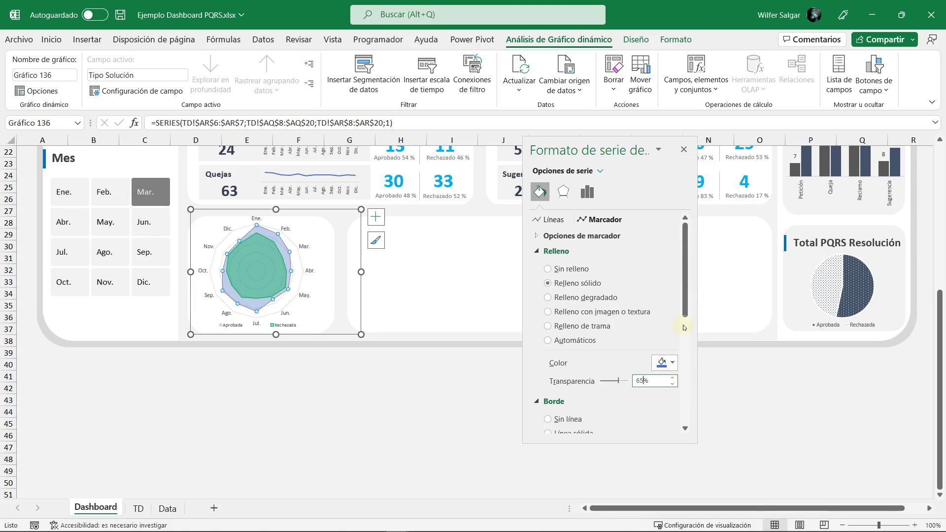
# Step: Give the series a solid blue 1 pt outline, then close the formatting pane
pyautogui.click(550, 219)
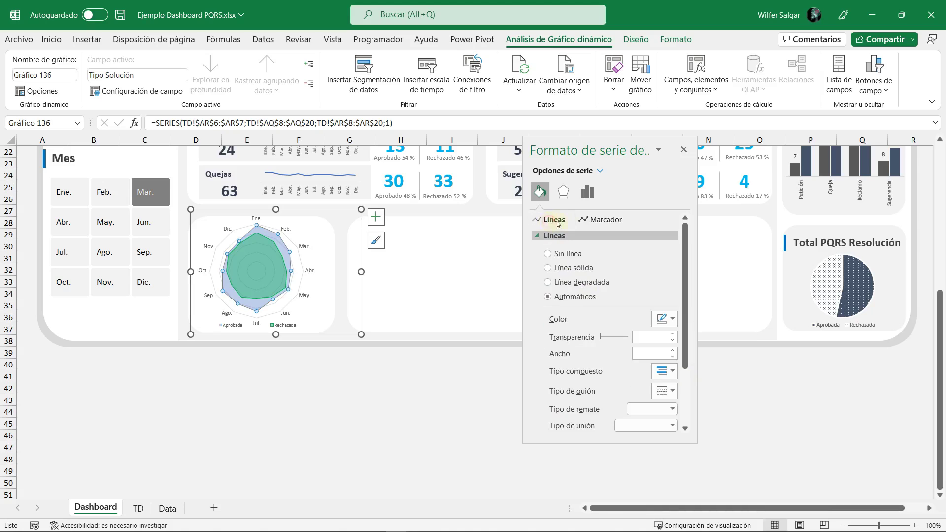
pyautogui.click(572, 267)
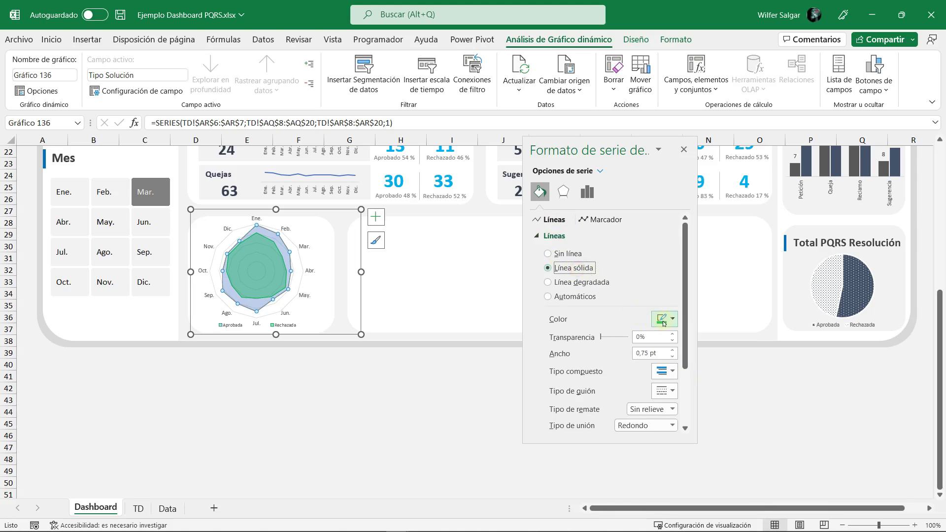
pyautogui.click(671, 319)
pyautogui.click(696, 351)
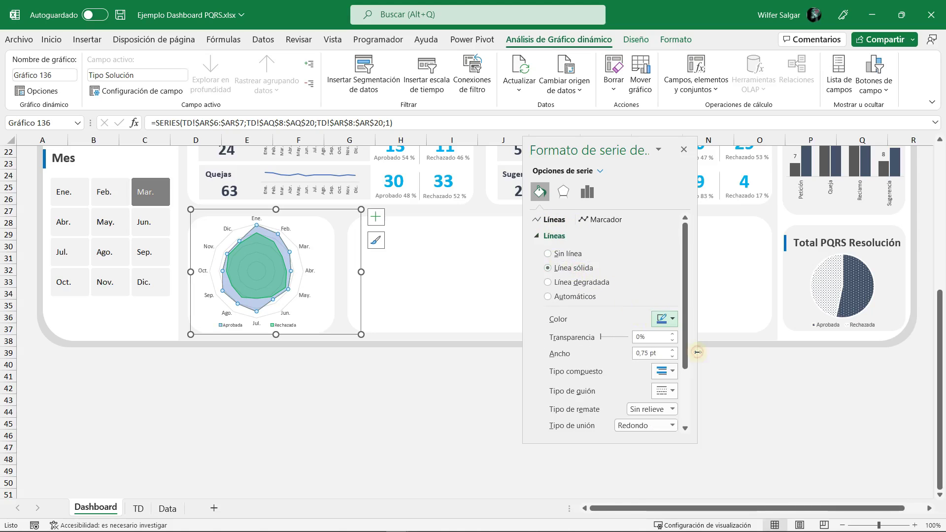
pyautogui.click(672, 350)
pyautogui.click(293, 288)
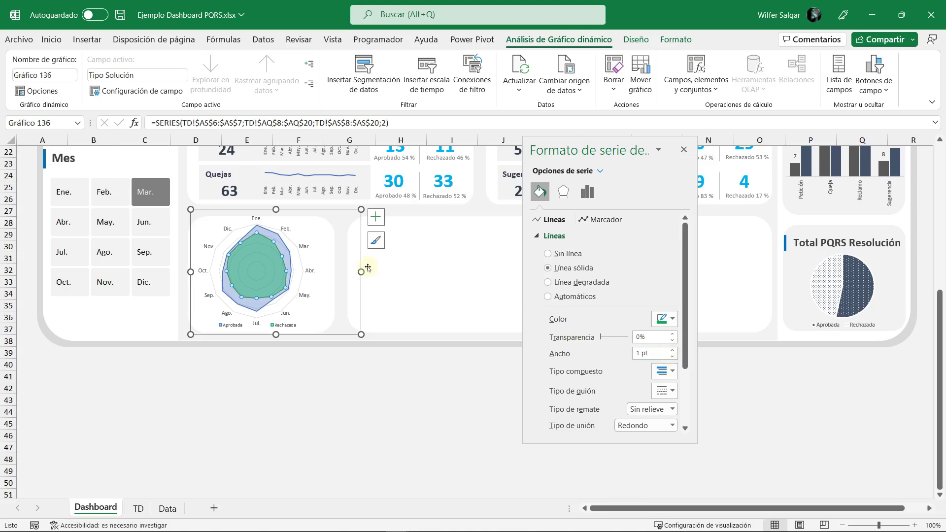
pyautogui.click(684, 150)
pyautogui.click(373, 375)
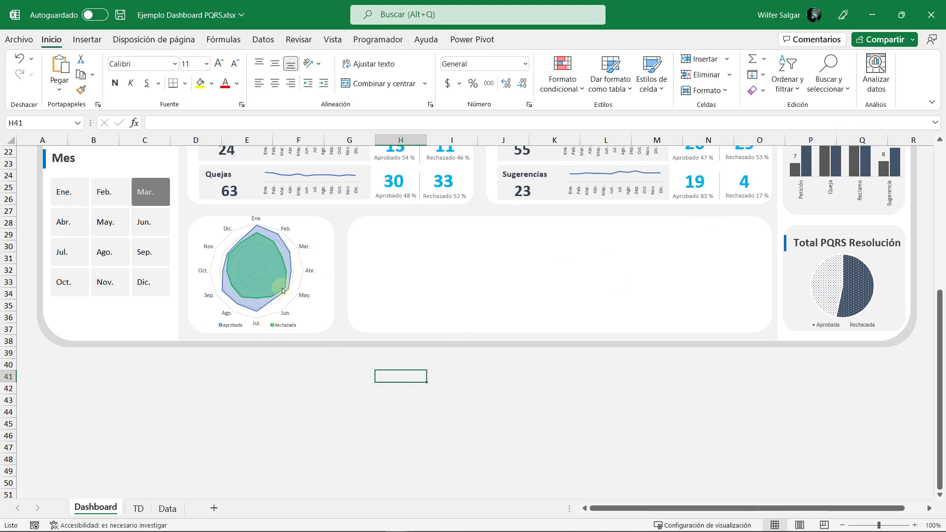
# Step: Filter the finished Dashboard PQRS workbook to Feb. with the Mes slicer
pyautogui.scroll(1, 284, 295)
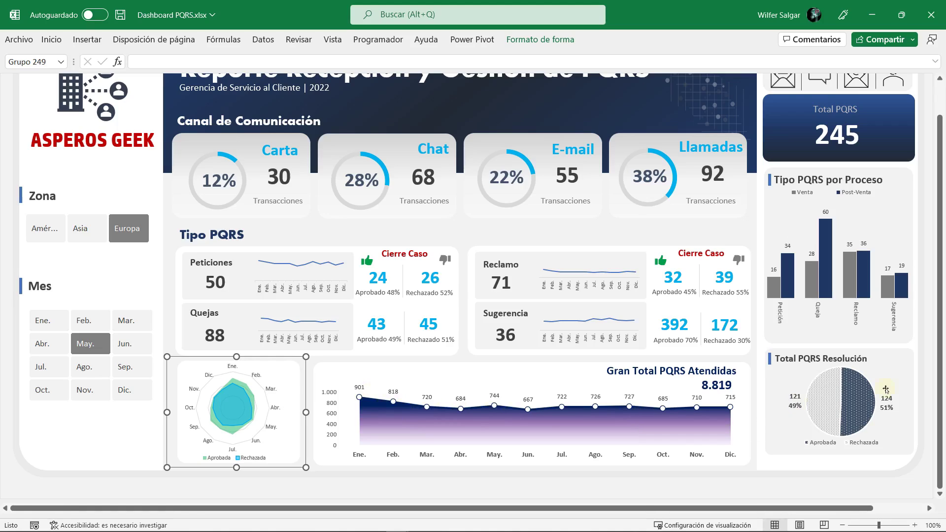
pyautogui.hotkey('alt', 'Tab')
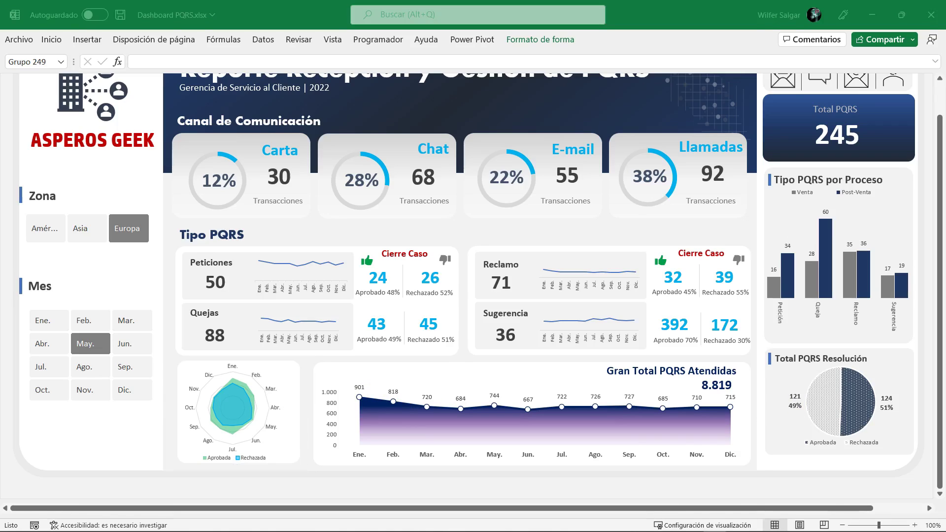
pyautogui.hotkey('alt', 'Tab')
pyautogui.click(597, 375)
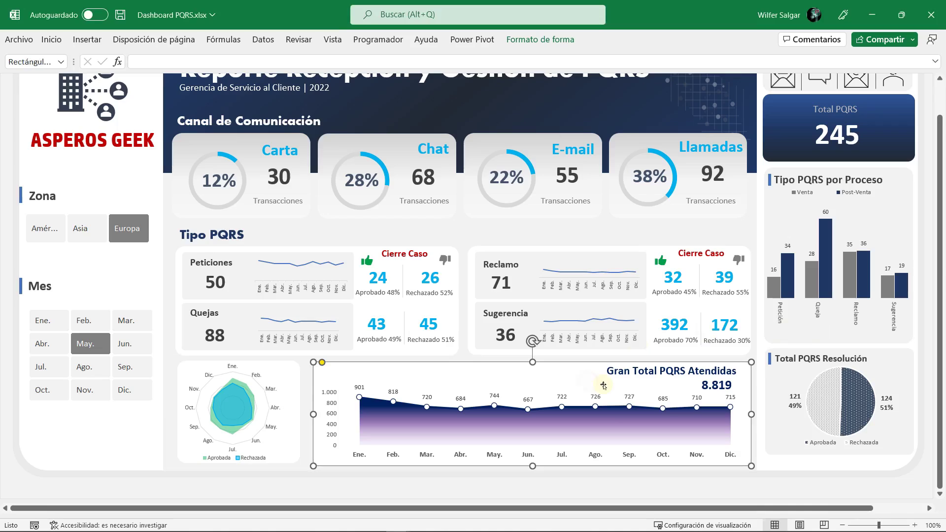
pyautogui.click(86, 321)
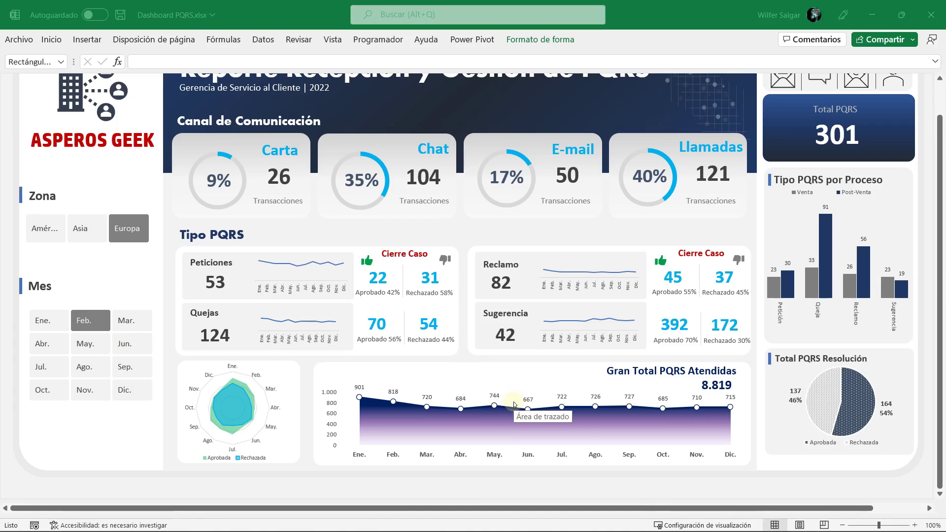
# Step: Switch back to the Ejemplo Dashboard PQRS workbook
pyautogui.scroll(1, 536, 420)
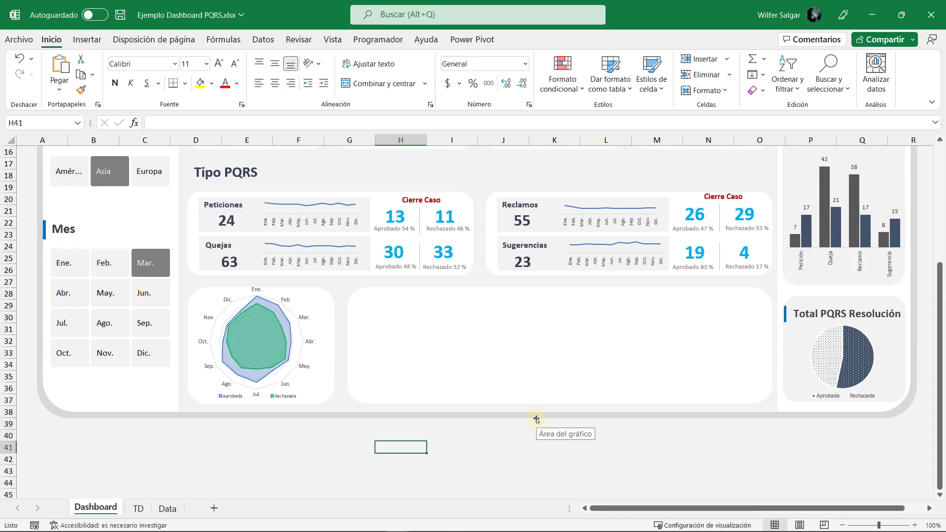
pyautogui.scroll(1, 536, 419)
pyautogui.hotkey('alt', 'Tab')
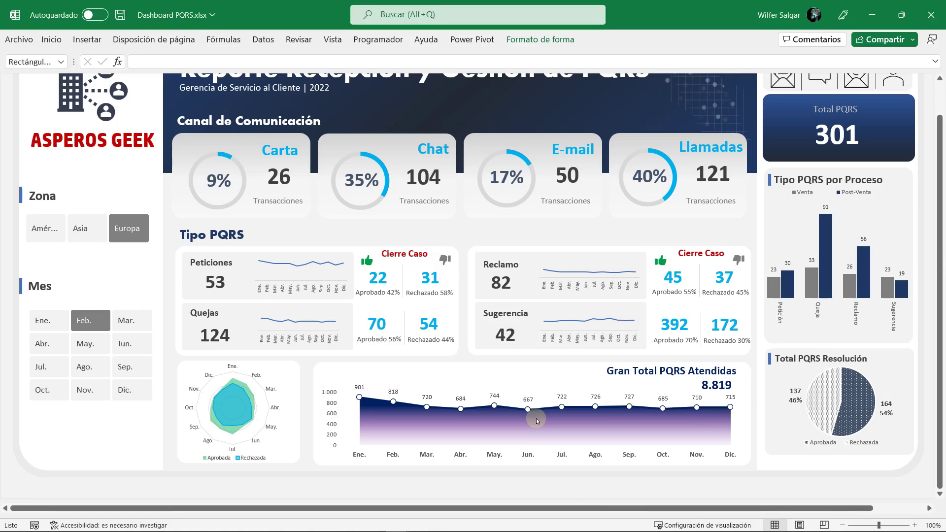
pyautogui.click(536, 420)
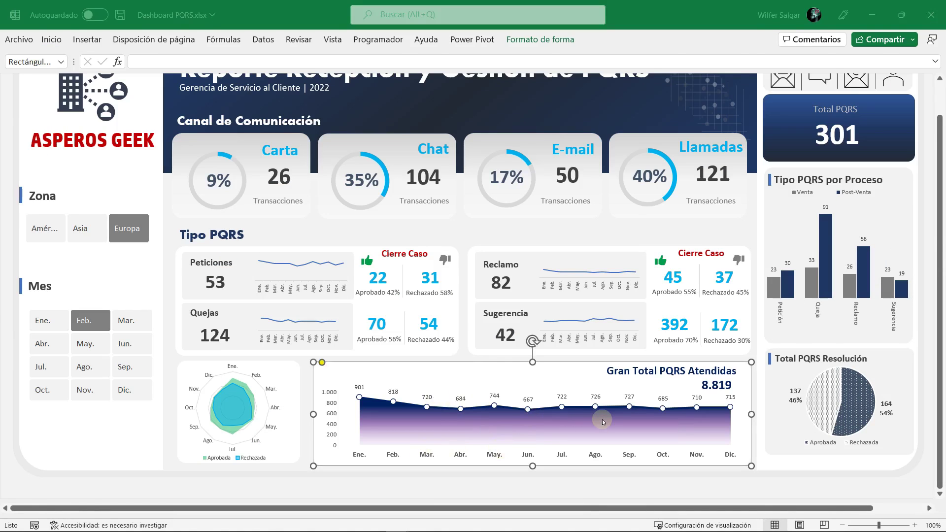
pyautogui.hotkey('alt', 'Tab')
# Step: On the TD sheet, copy the Tabla Mes-Solucion pivot (AQ:AT) to column AV
pyautogui.click(130, 508)
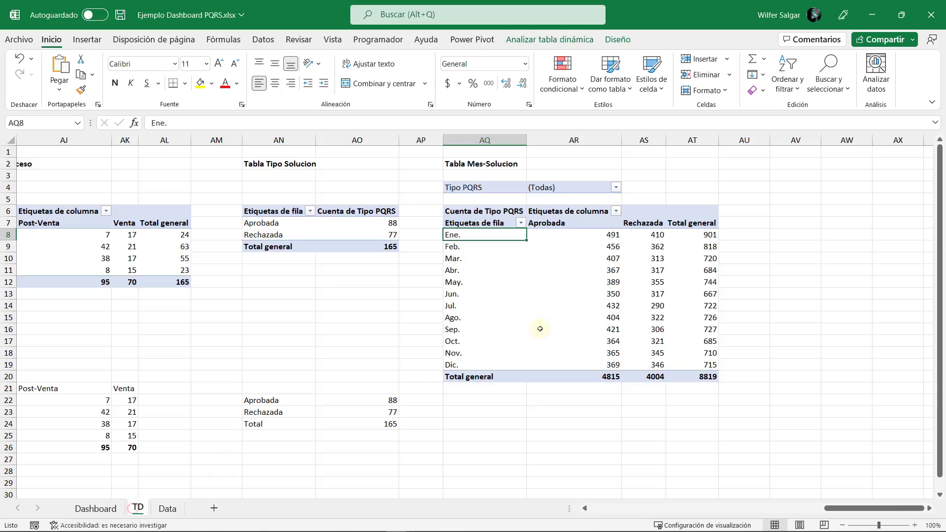
pyautogui.moveTo(491, 140); pyautogui.dragTo(716, 159)
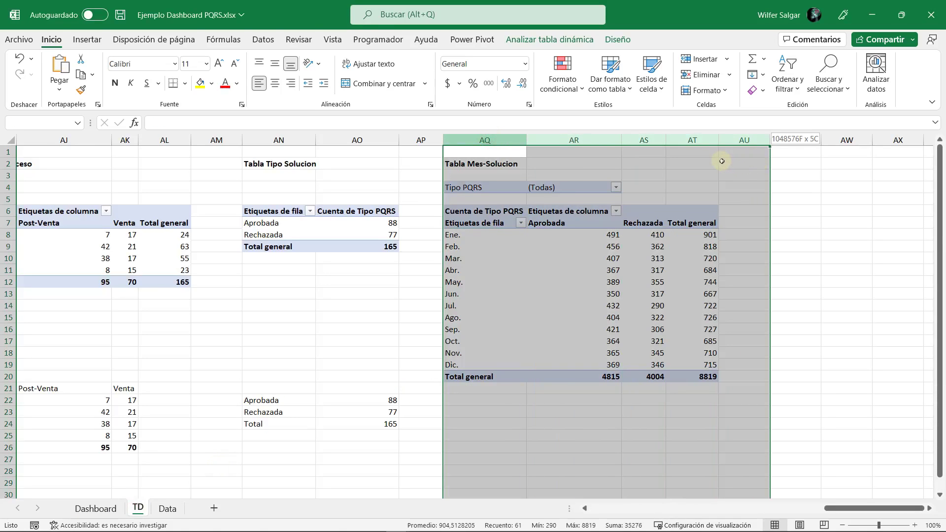
pyautogui.hotkey('ctrl', 'c')
pyautogui.click(794, 149)
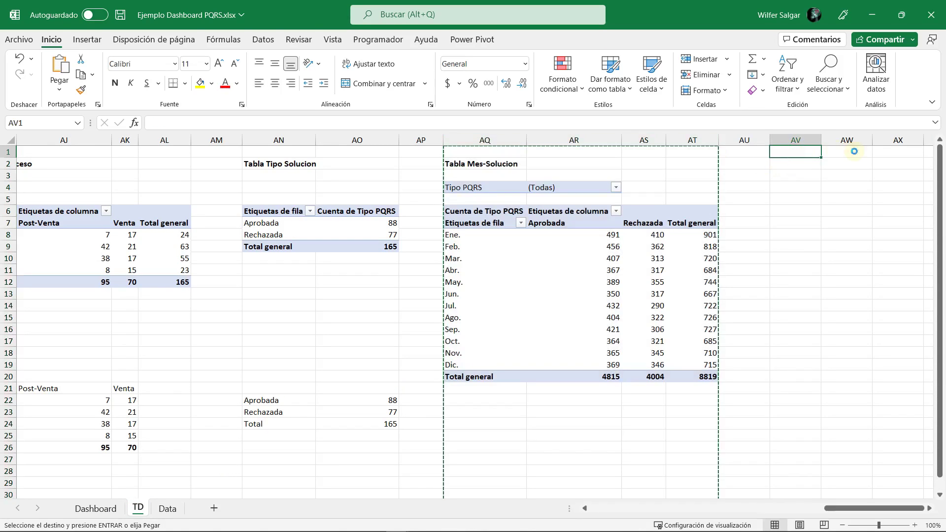
pyautogui.hotkey('ctrl', 'v')
pyautogui.click(855, 152)
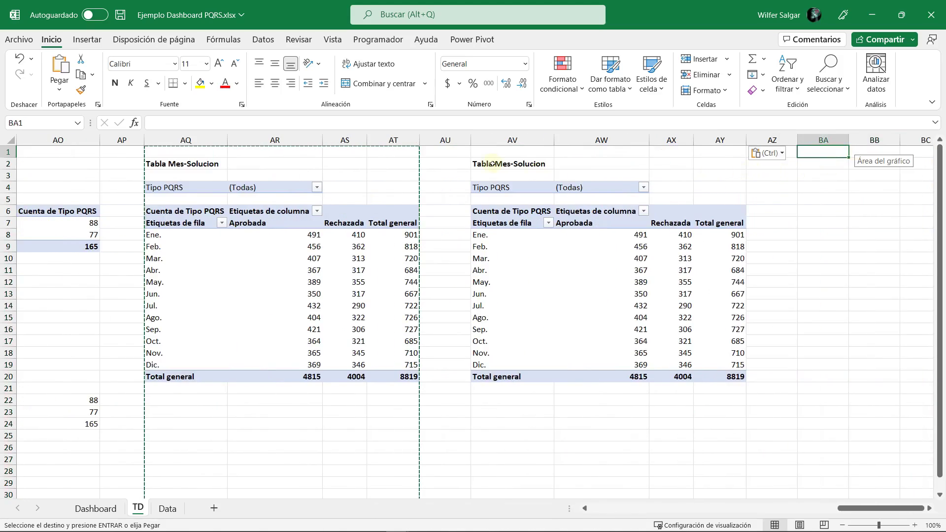
# Step: Retitle the copied table in AV2 as 'Tabla Mes'
pyautogui.click(492, 163)
pyautogui.press('F2')
pyautogui.hotkey('shift', 'Left')
pyautogui.hotkey('shift', 'Left')
pyautogui.hotkey('shift', 'Left')
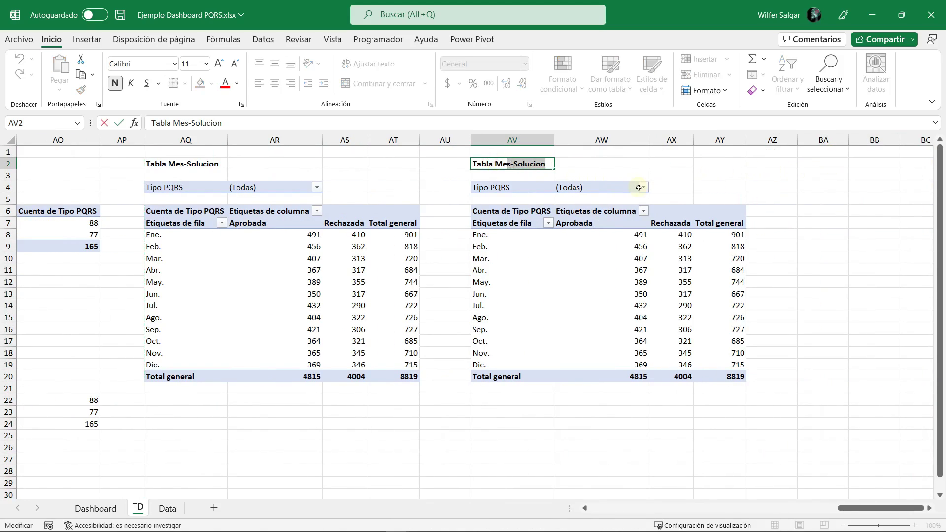
pyautogui.press('BackSpace')
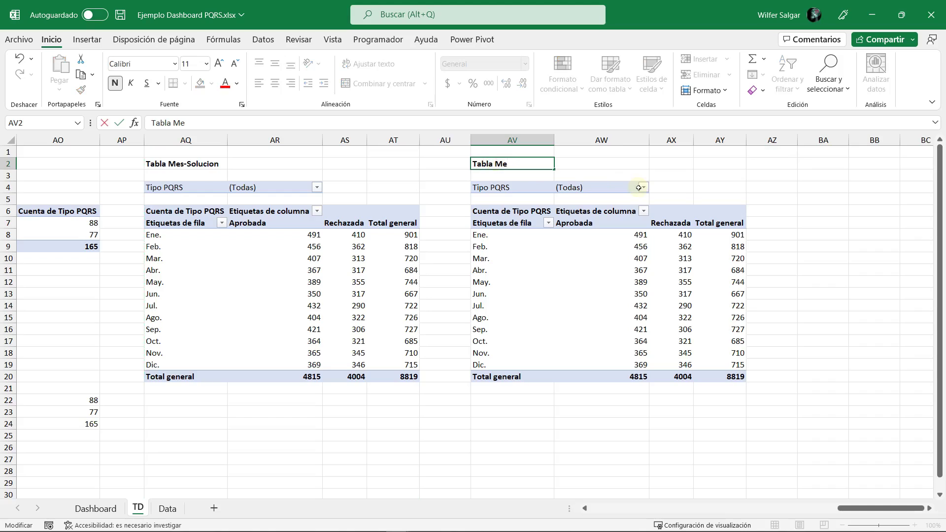
pyautogui.write('s')
pyautogui.press('Return')
pyautogui.press('Down')
# Step: Rename the copied PivotTable to TD_Mes
pyautogui.click(541, 40)
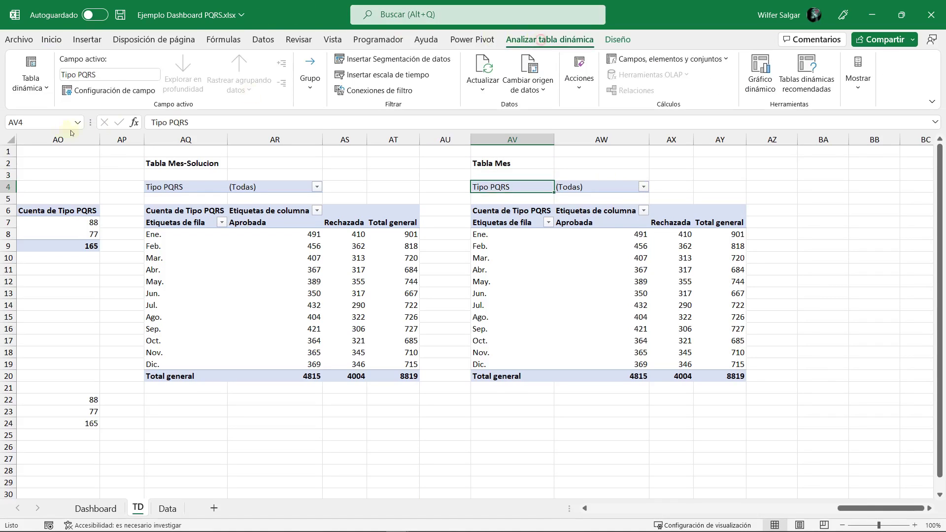
pyautogui.click(31, 82)
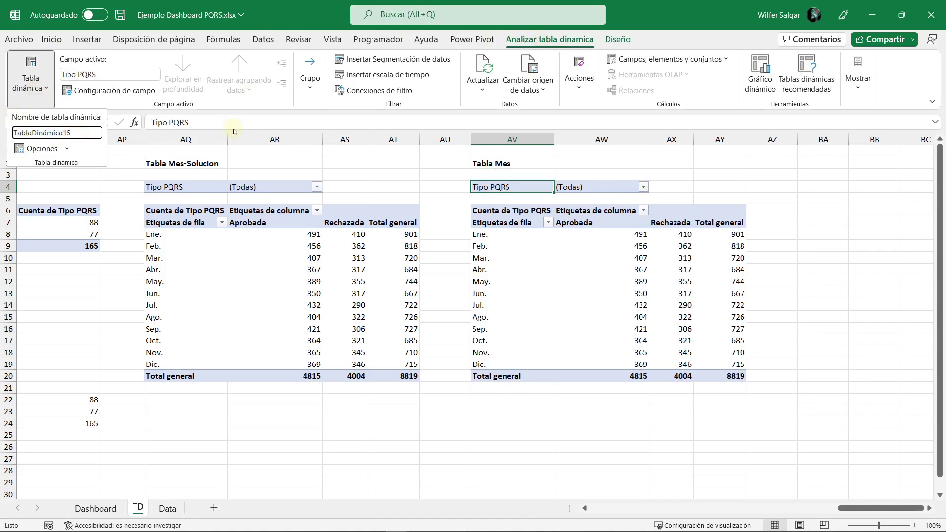
pyautogui.write('td')
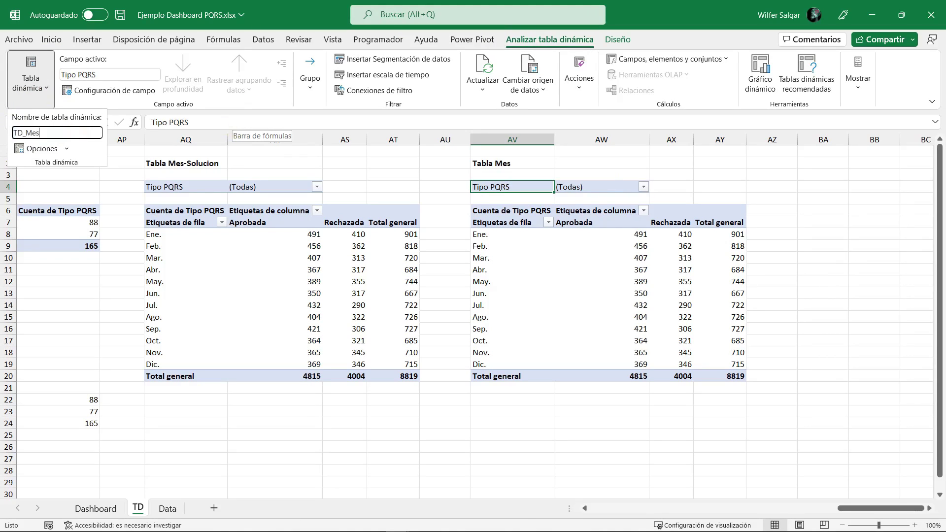
pyautogui.press('Return')
# Step: Remove Tipo Solución from the pivot's columns, leaving monthly totals only
pyautogui.click(631, 248)
pyautogui.rightClick(663, 256)
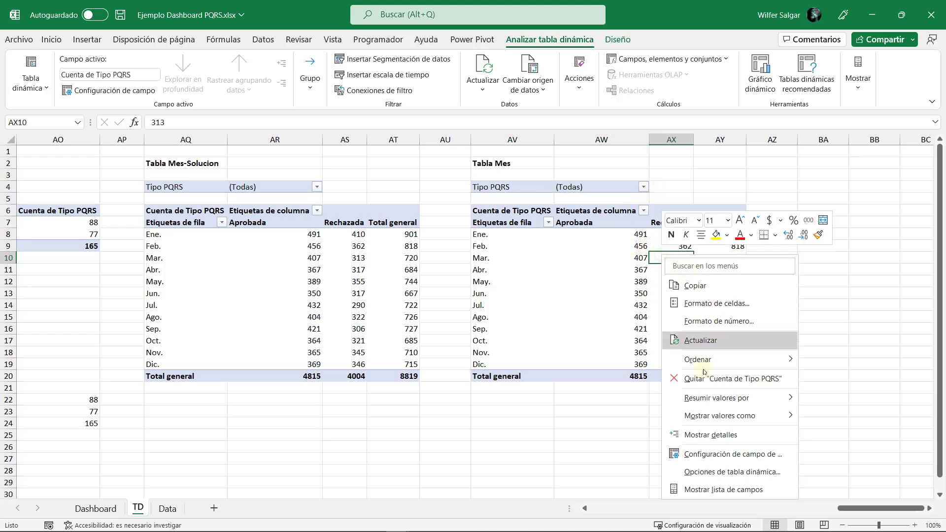
pyautogui.click(688, 485)
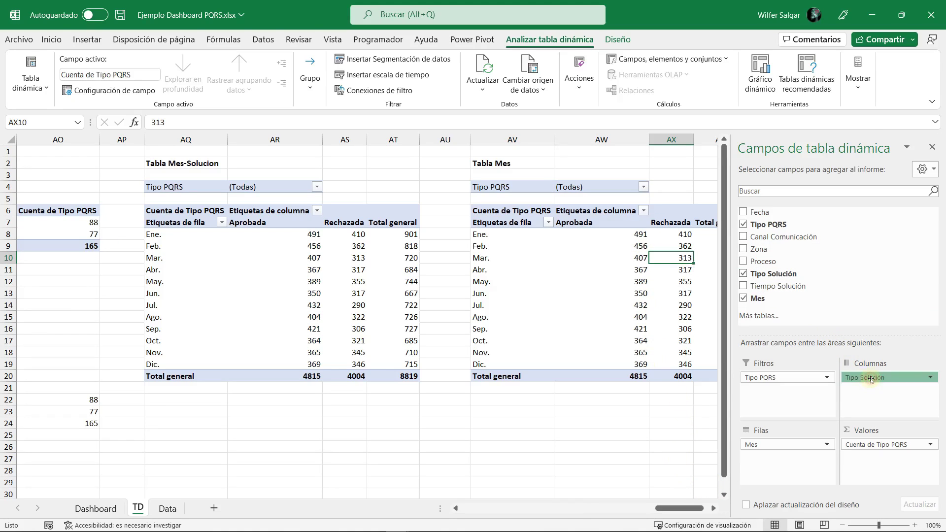
pyautogui.moveTo(785, 260); pyautogui.dragTo(783, 258)
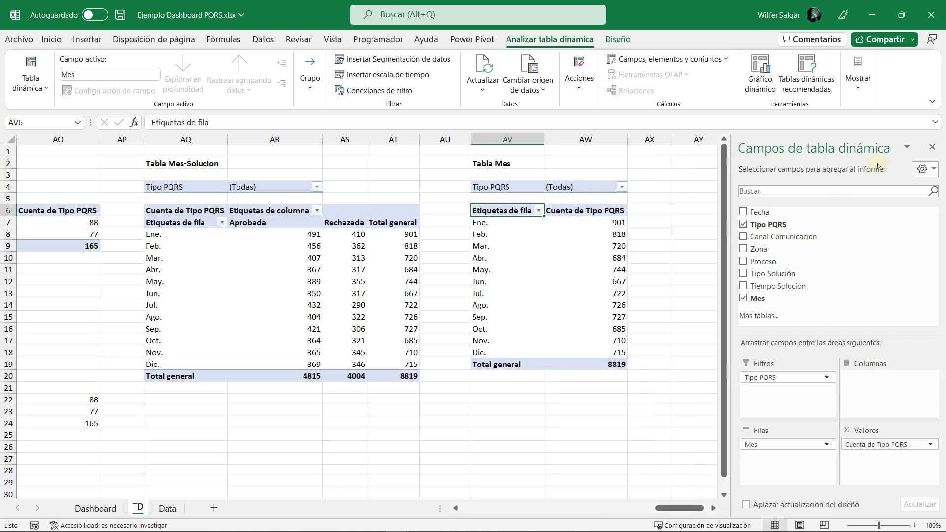
pyautogui.click(932, 147)
# Step: Insert a 2D area pivot chart of the monthly totals
pyautogui.click(619, 222)
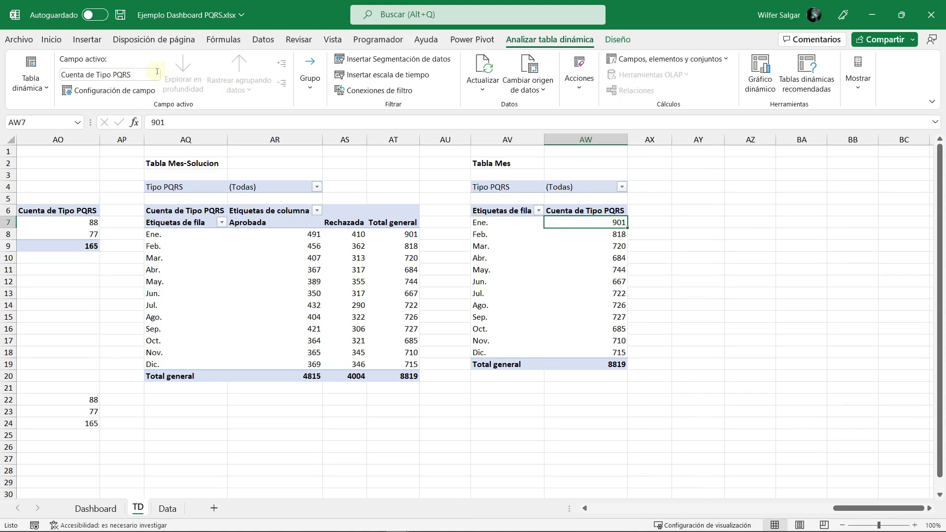
pyautogui.click(90, 43)
pyautogui.click(382, 74)
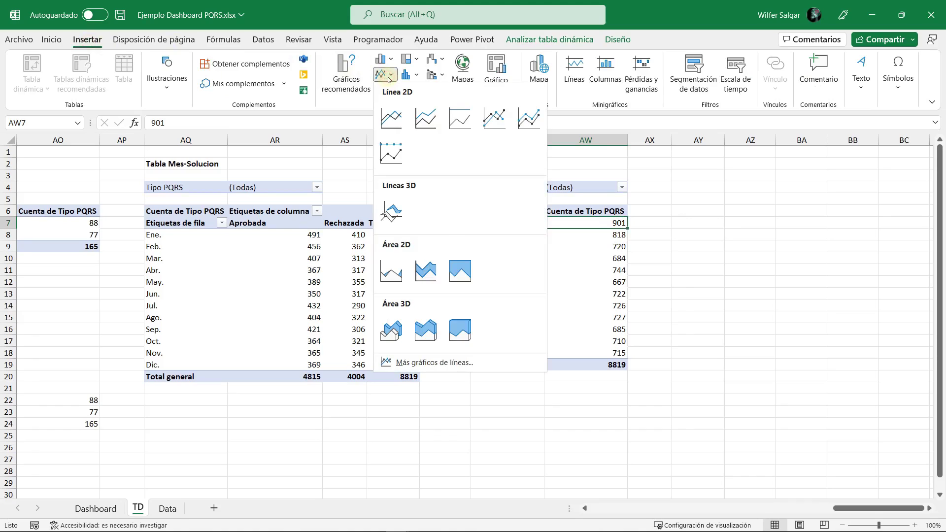
pyautogui.click(387, 278)
# Step: Move the area chart to the Dashboard sheet's empty panel beside the radar chart
pyautogui.moveTo(526, 234); pyautogui.dragTo(590, 240)
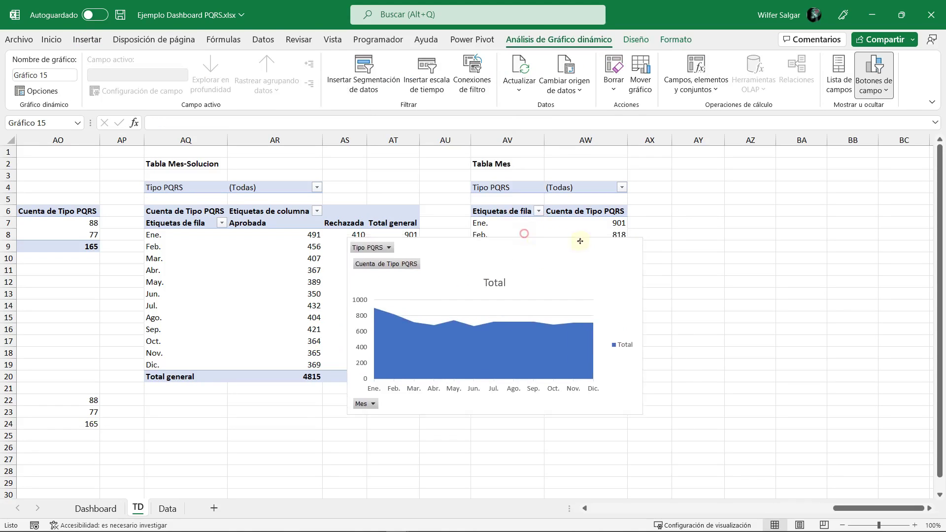
pyautogui.hotkey('ctrl', 'x')
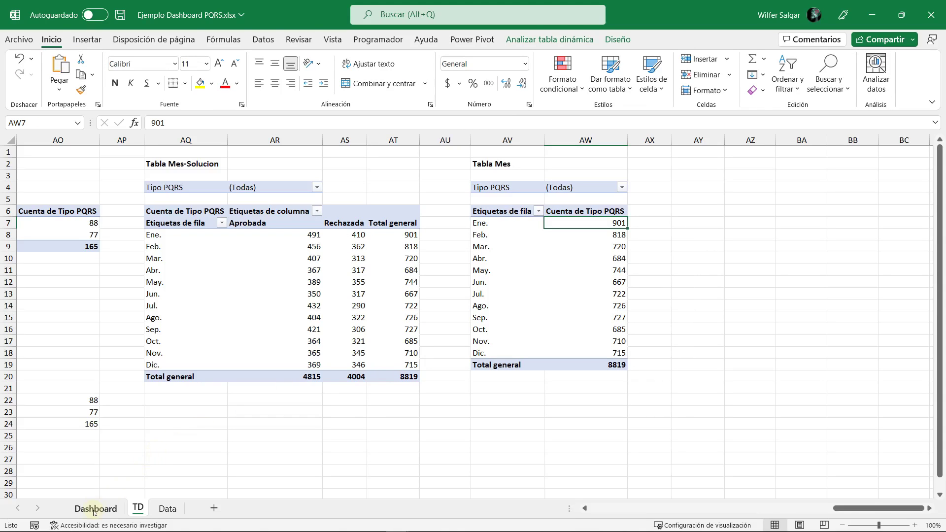
pyautogui.click(95, 509)
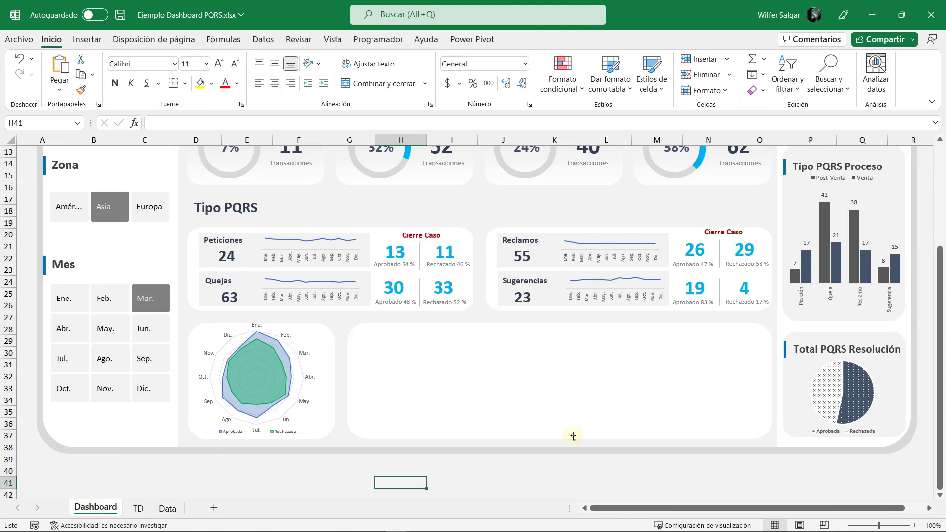
pyautogui.hotkey('ctrl', 'v')
pyautogui.moveTo(483, 475); pyautogui.dragTo(476, 311)
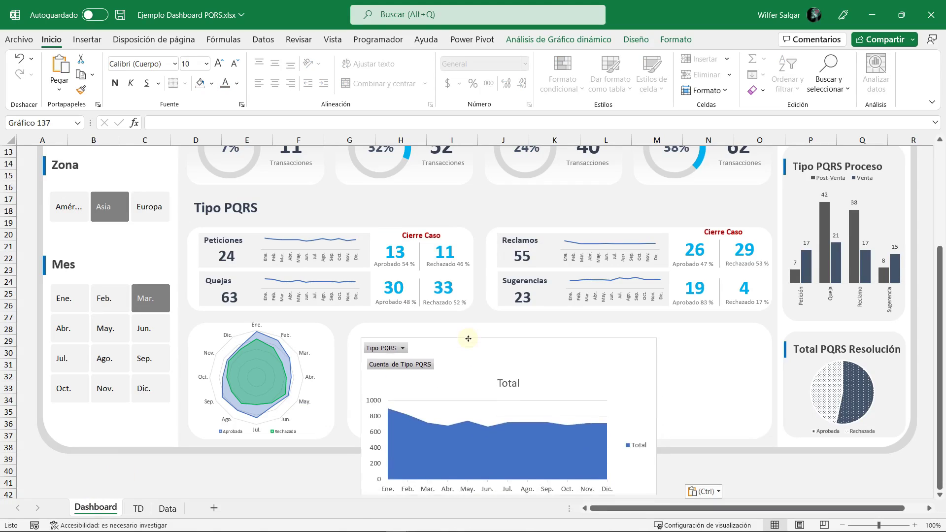
# Step: Set the chart to Sin relleno and Sin contorno
pyautogui.click(674, 42)
pyautogui.click(423, 59)
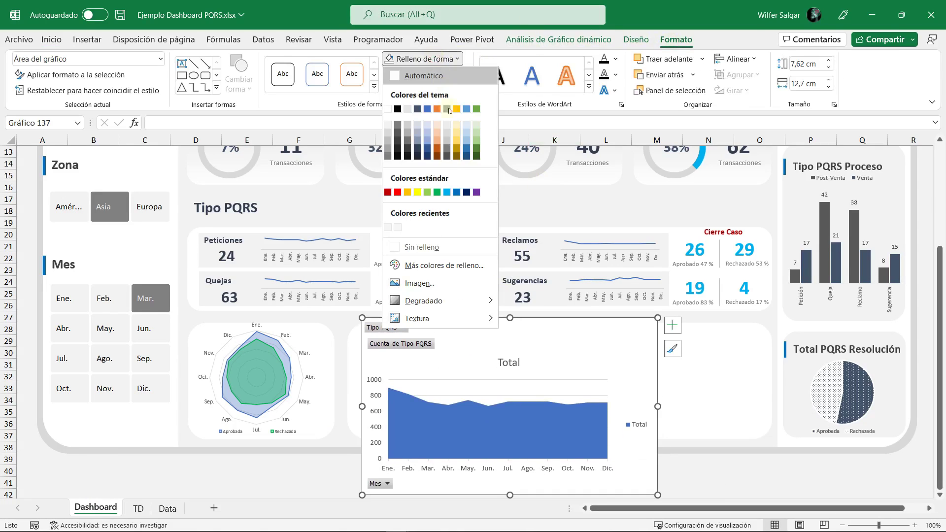
pyautogui.click(433, 247)
pyautogui.click(426, 74)
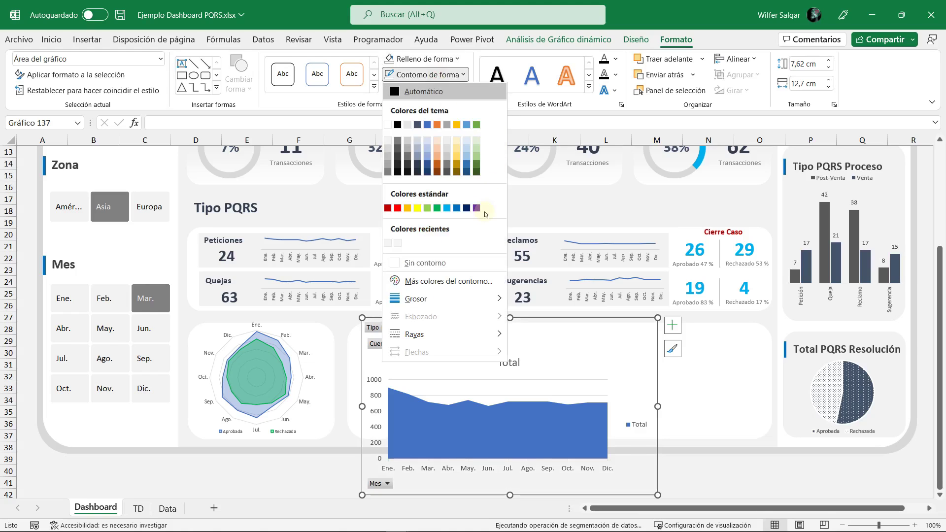
pyautogui.click(443, 263)
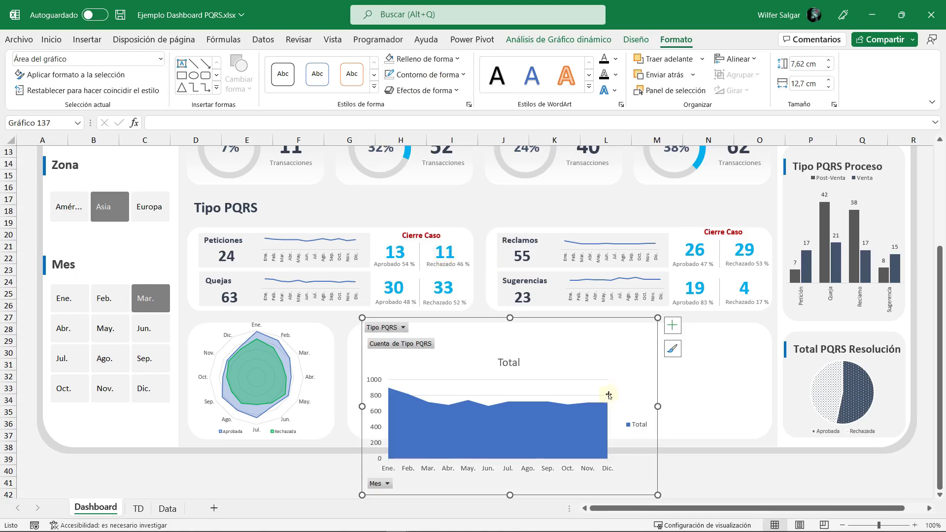
# Step: Delete the chart's Total title and legend and hide all field buttons
pyautogui.click(513, 365)
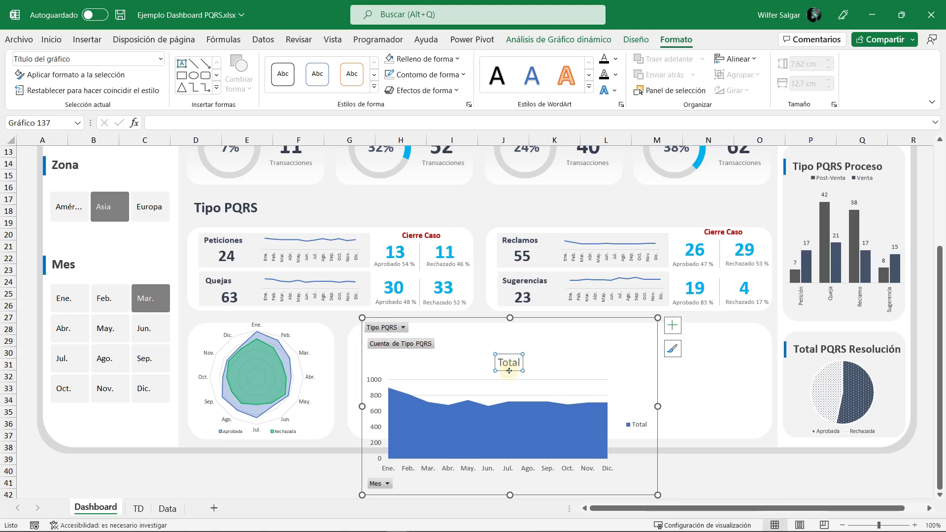
pyautogui.press('Delete')
pyautogui.click(636, 424)
pyautogui.press('Delete')
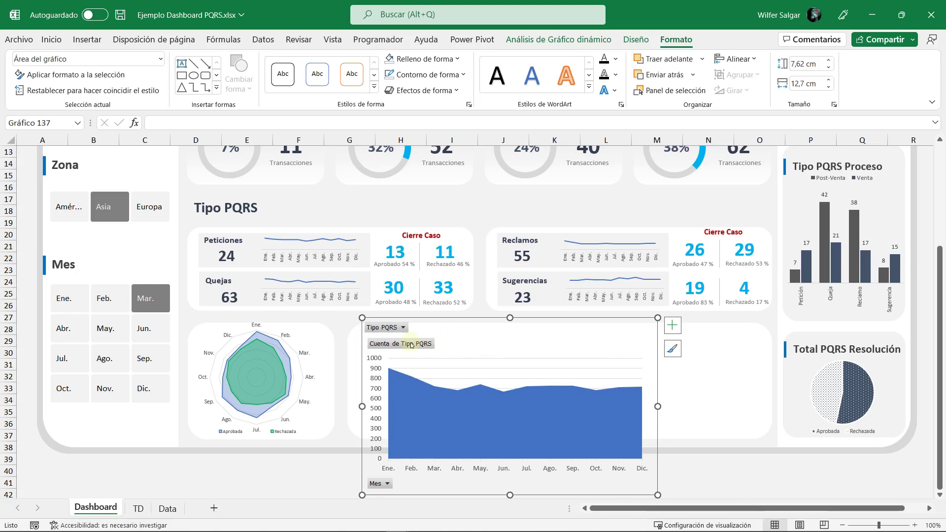
pyautogui.rightClick(411, 345)
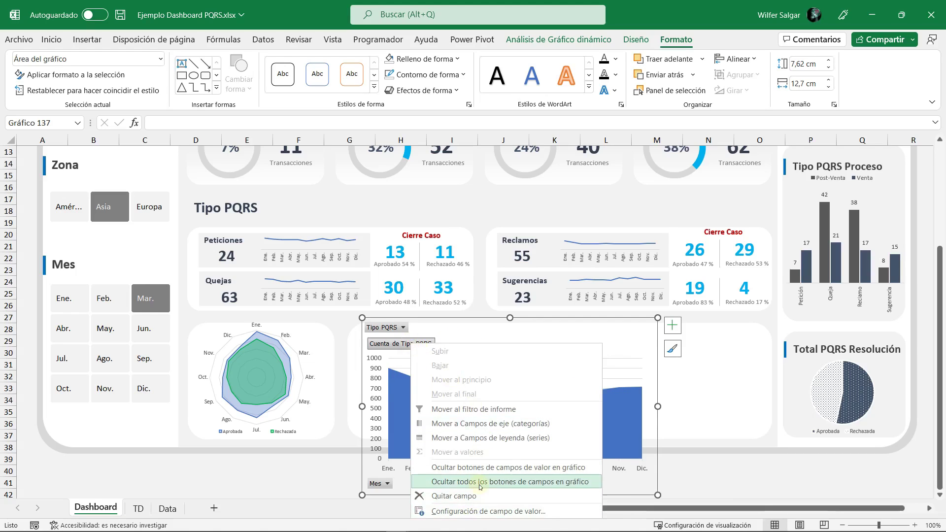
pyautogui.click(511, 482)
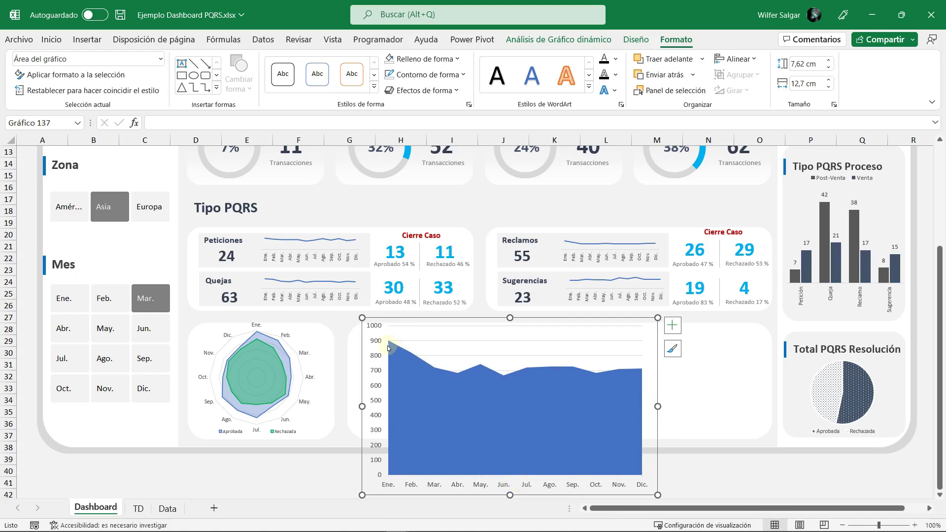
# Step: Resize the area chart to about 4,57 × 17,93 cm and select its Total series
pyautogui.moveTo(658, 405); pyautogui.dragTo(759, 406)
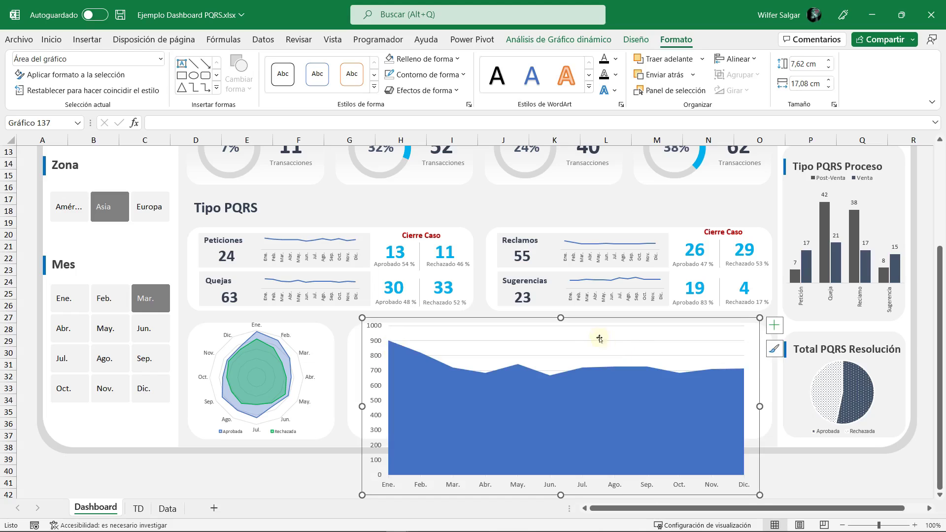
pyautogui.moveTo(561, 318); pyautogui.dragTo(561, 353)
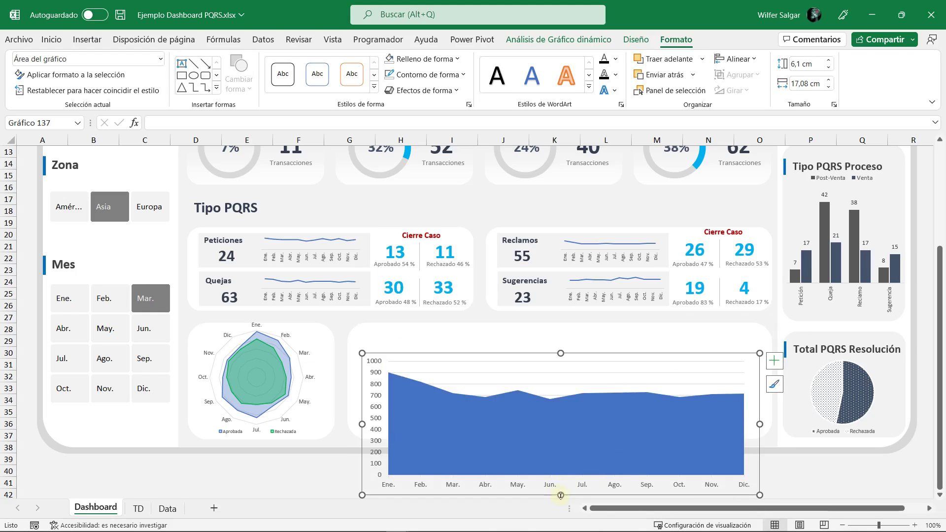
pyautogui.moveTo(561, 495); pyautogui.dragTo(560, 435)
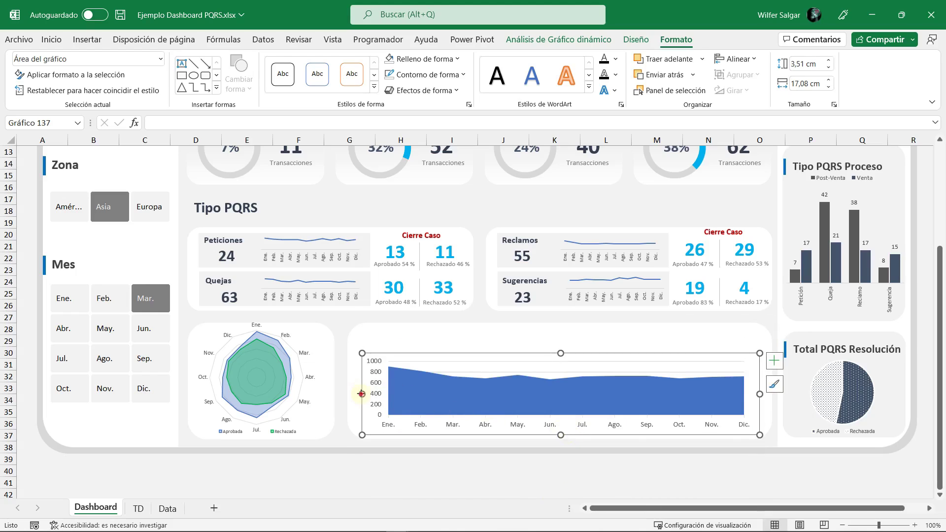
pyautogui.moveTo(361, 393); pyautogui.dragTo(352, 393)
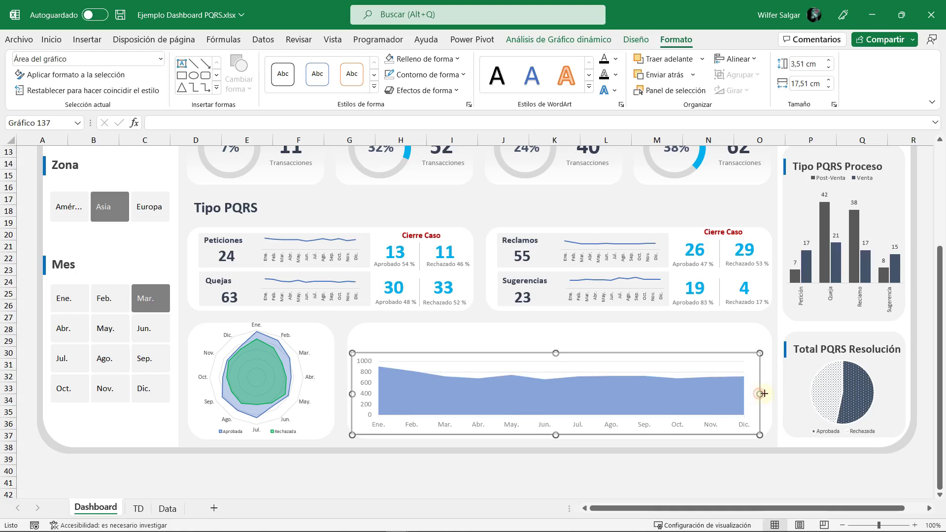
pyautogui.moveTo(763, 393); pyautogui.dragTo(770, 394)
pyautogui.moveTo(561, 354); pyautogui.dragTo(561, 328)
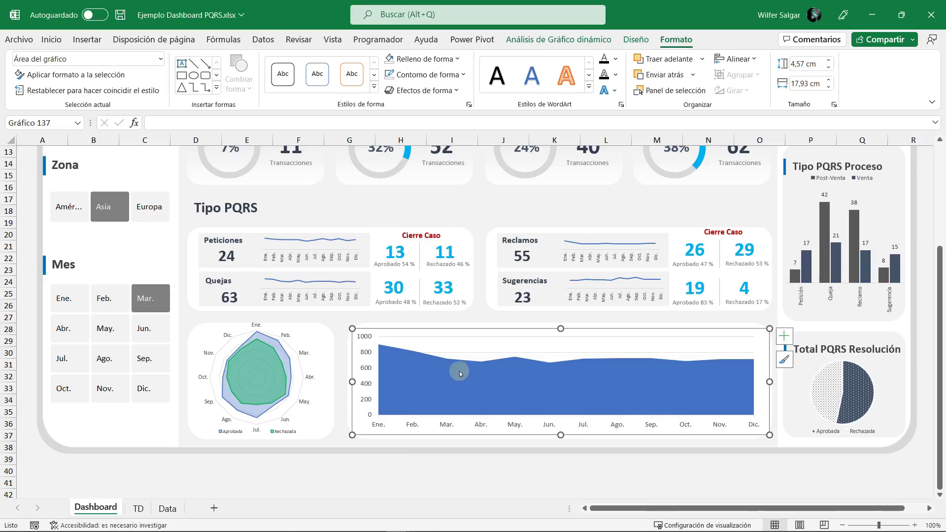
pyautogui.click(509, 387)
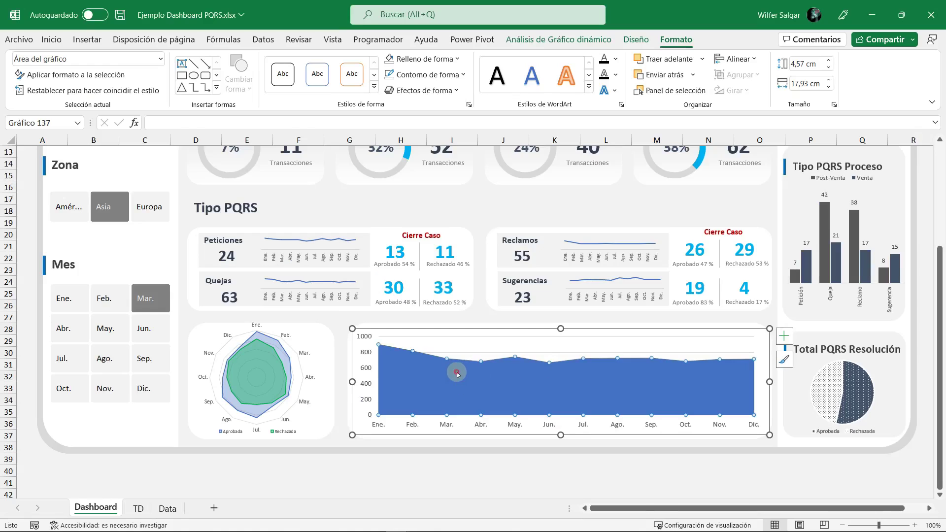
# Step: Give the Total series area a gradient fill
pyautogui.doubleClick(509, 387)
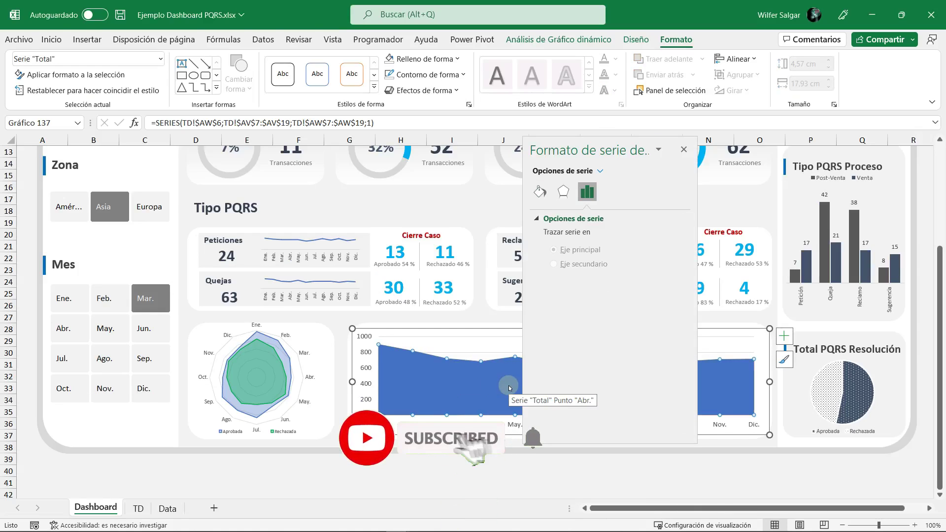
pyautogui.moveTo(561, 150); pyautogui.dragTo(810, 151)
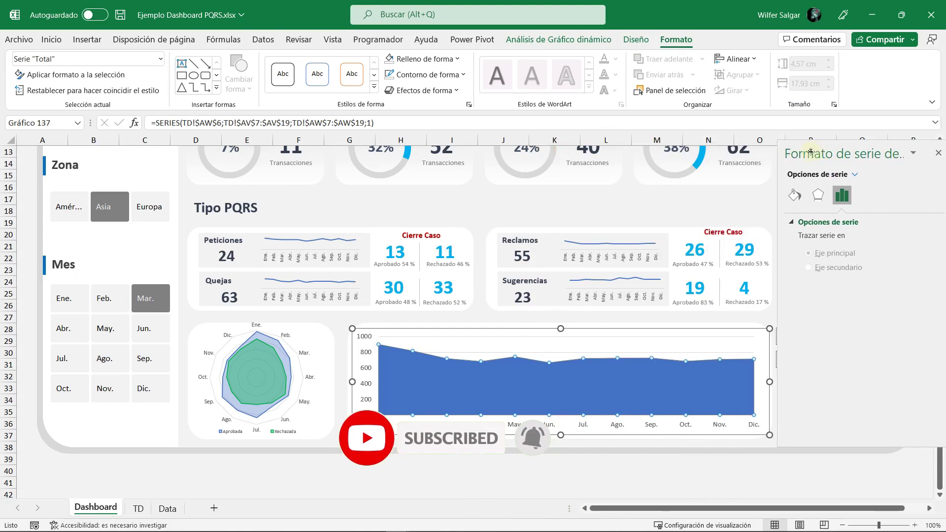
pyautogui.click(569, 352)
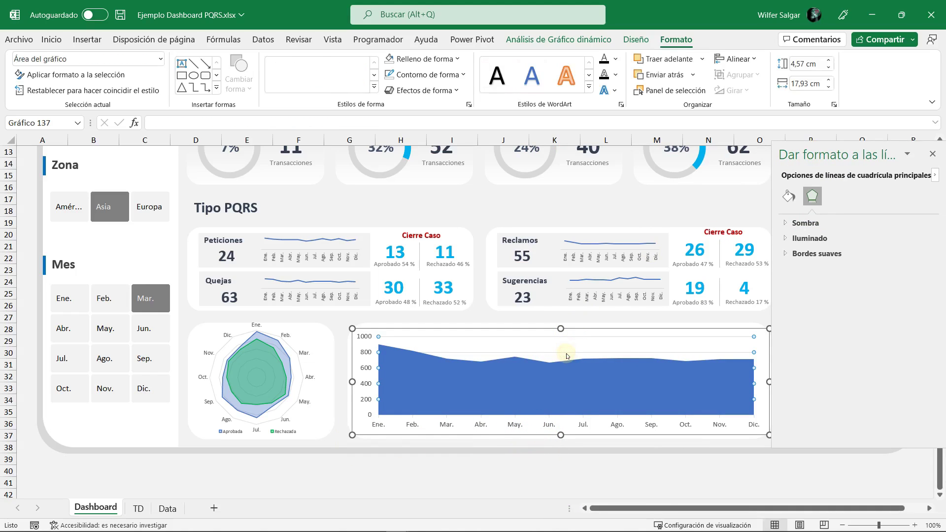
pyautogui.click(501, 396)
pyautogui.click(500, 395)
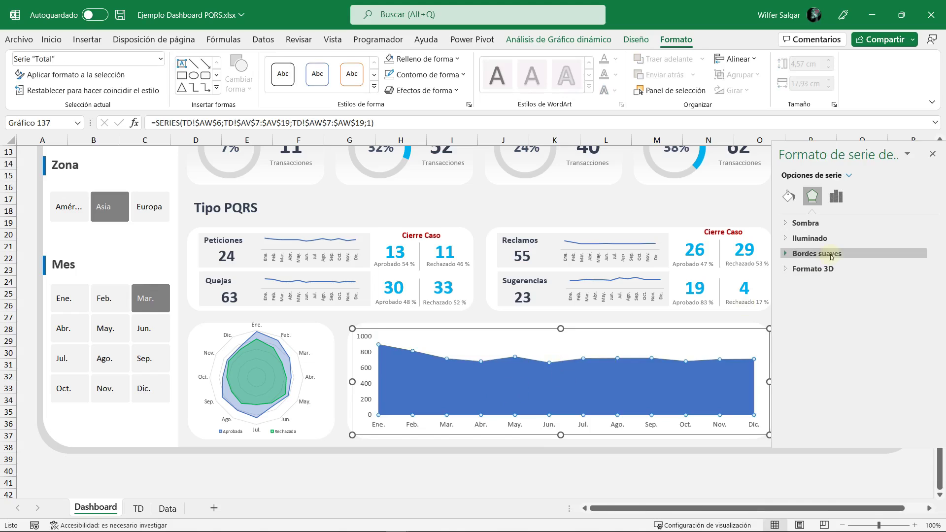
pyautogui.click(789, 196)
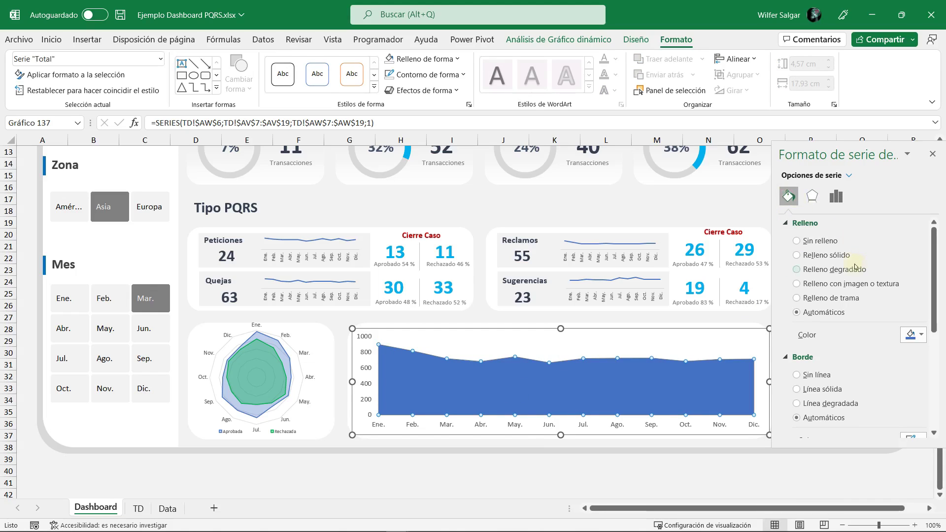
pyautogui.click(796, 270)
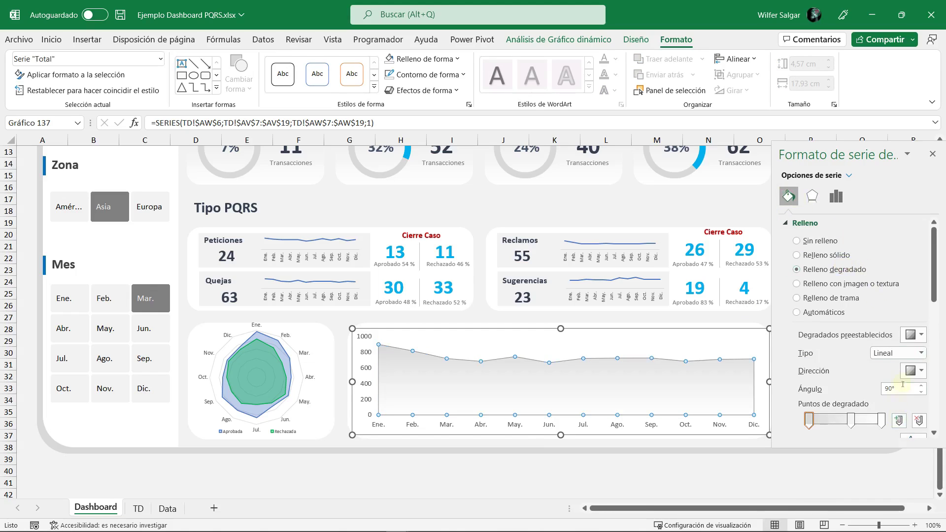
pyautogui.scroll(-2, 929, 298)
pyautogui.scroll(-2, 931, 316)
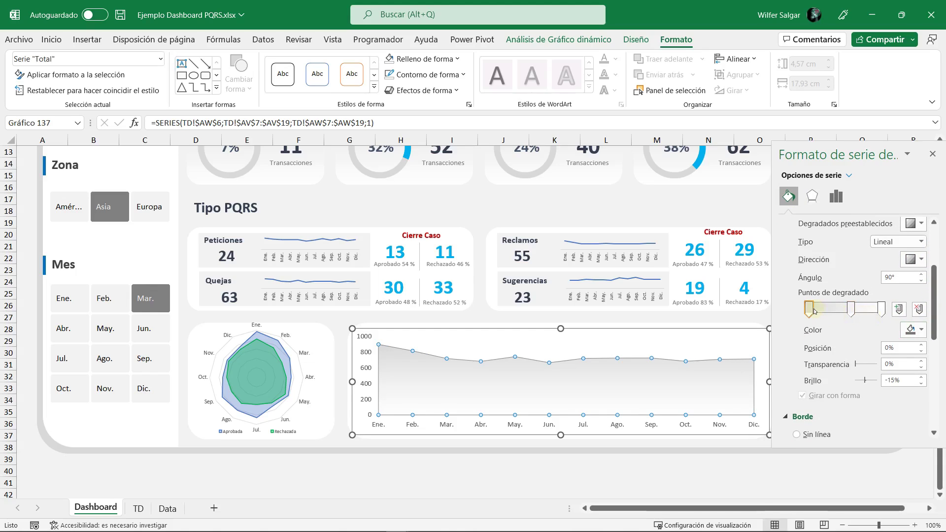
# Step: Set the gradient stops to dark blue and purple, fading the last stop transparent
pyautogui.click(915, 330)
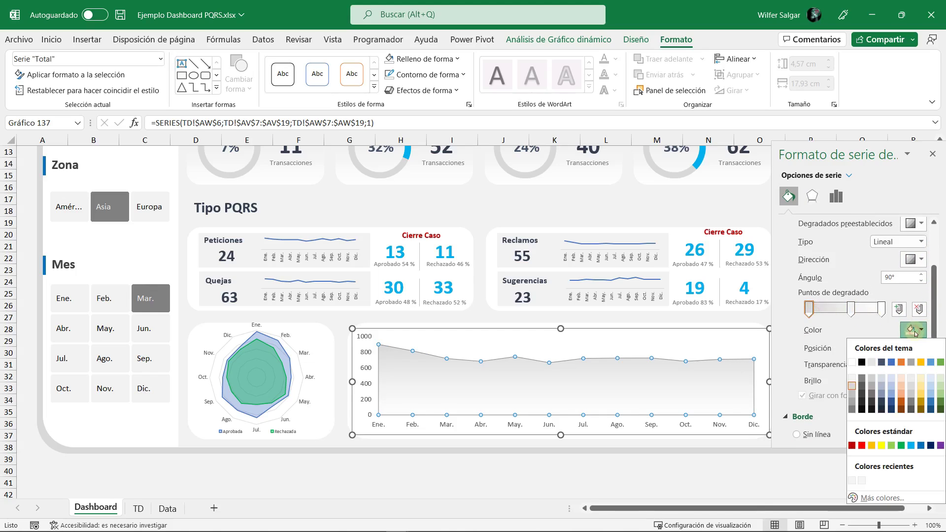
pyautogui.click(931, 446)
pyautogui.click(852, 310)
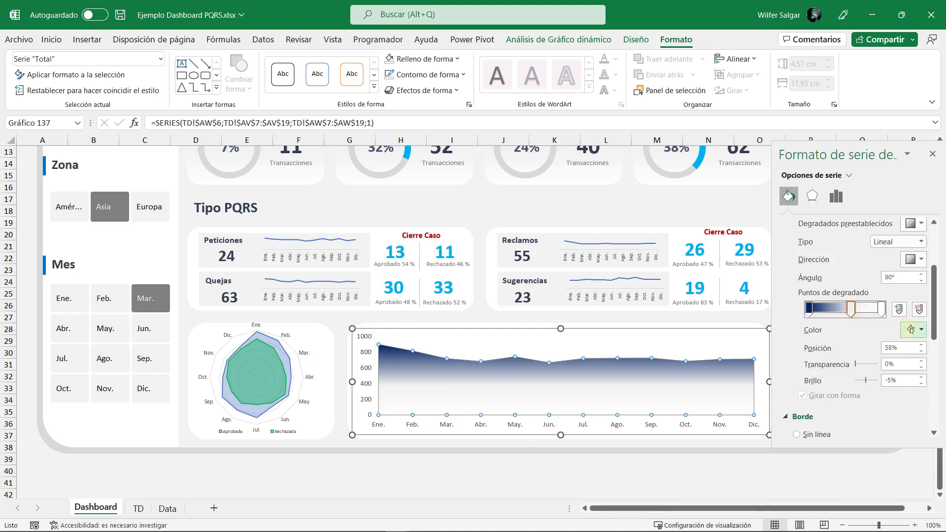
pyautogui.click(916, 329)
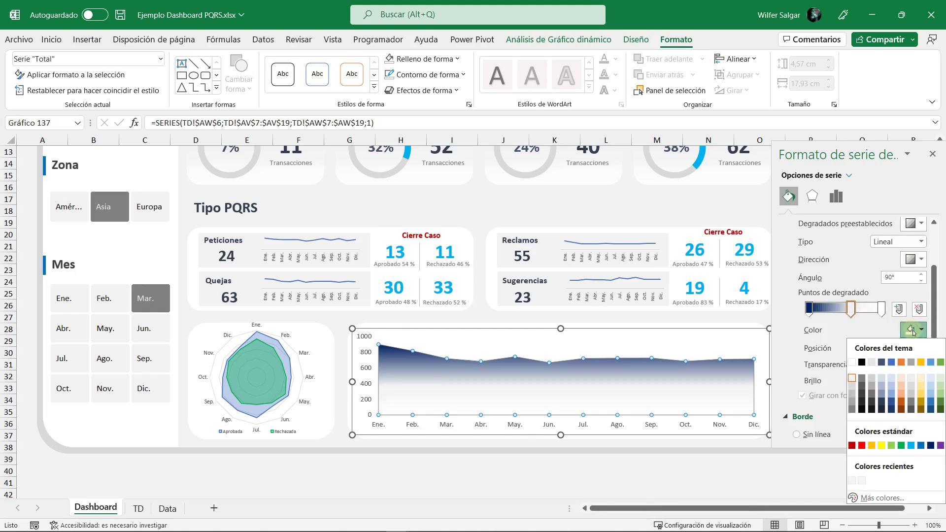
pyautogui.click(939, 446)
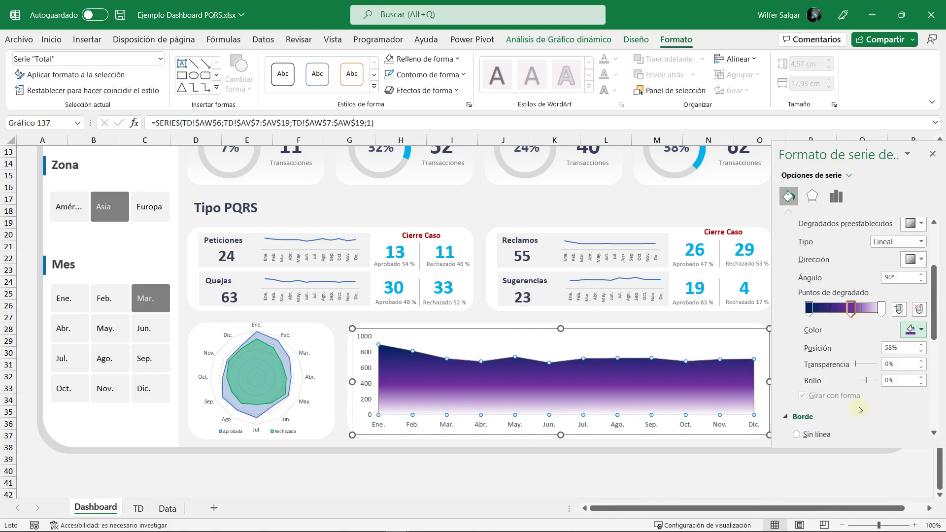
pyautogui.moveTo(858, 368); pyautogui.dragTo(866, 367)
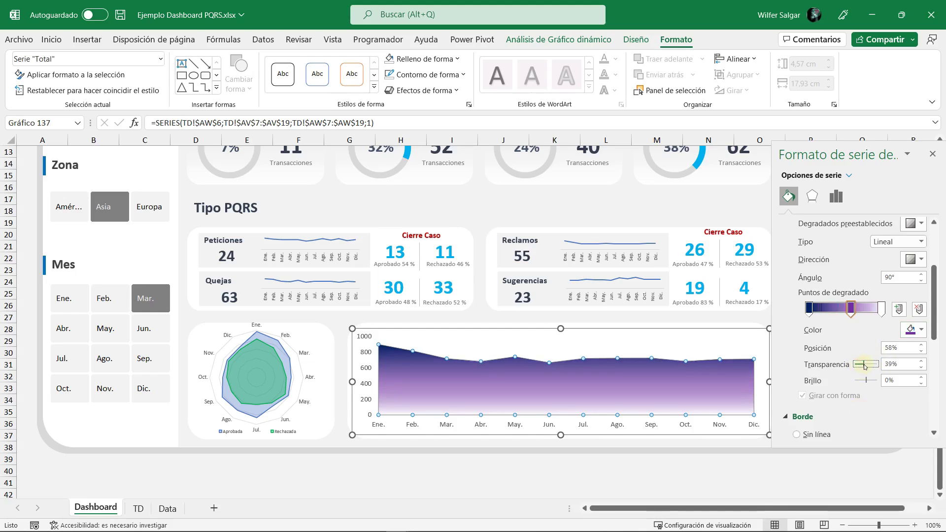
pyautogui.click(882, 310)
pyautogui.moveTo(881, 309); pyautogui.dragTo(883, 310)
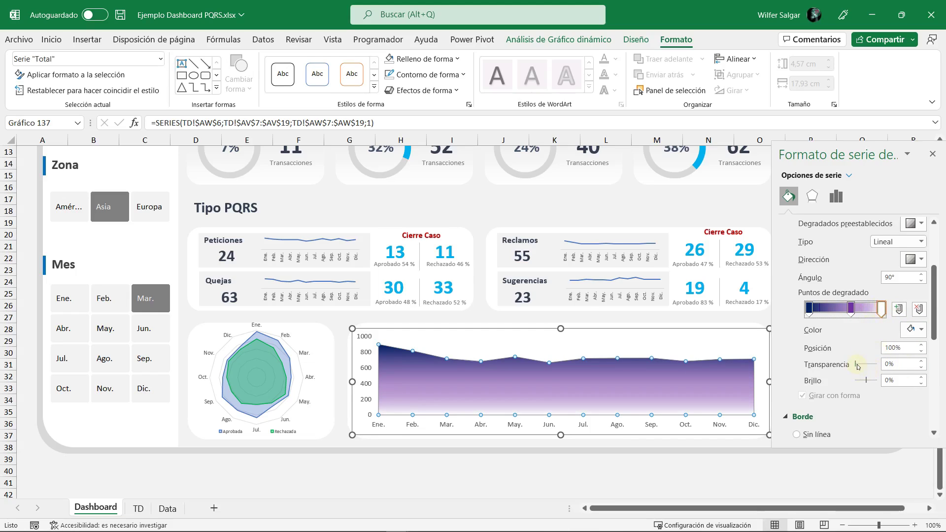
pyautogui.moveTo(856, 365); pyautogui.dragTo(864, 366)
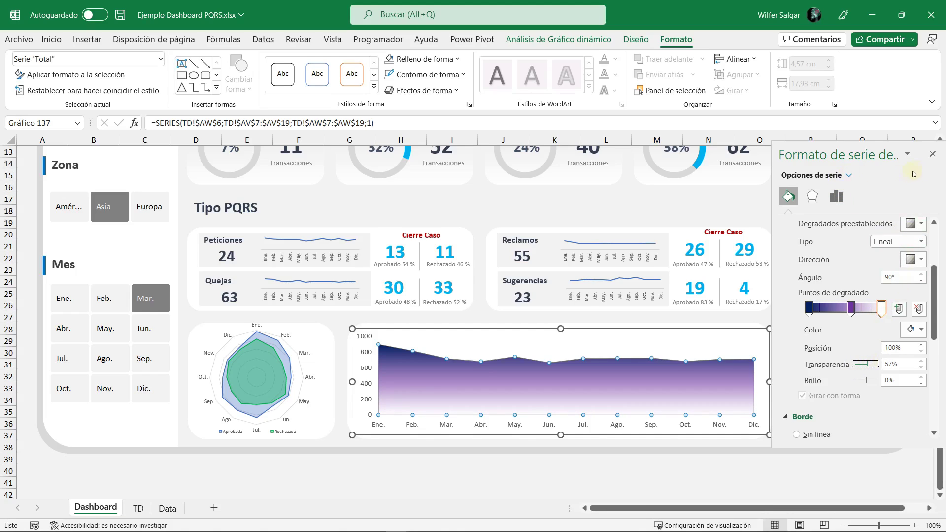
pyautogui.click(933, 154)
pyautogui.click(673, 382)
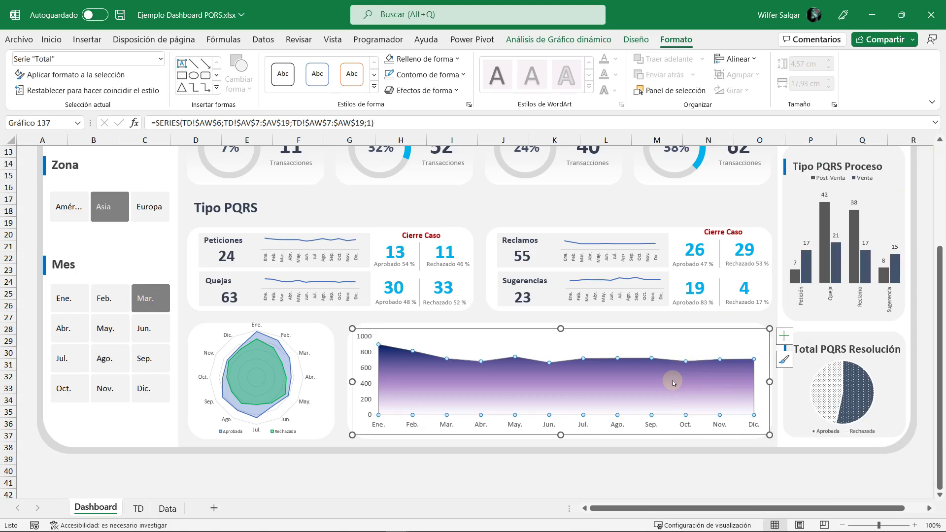
pyautogui.doubleClick(673, 382)
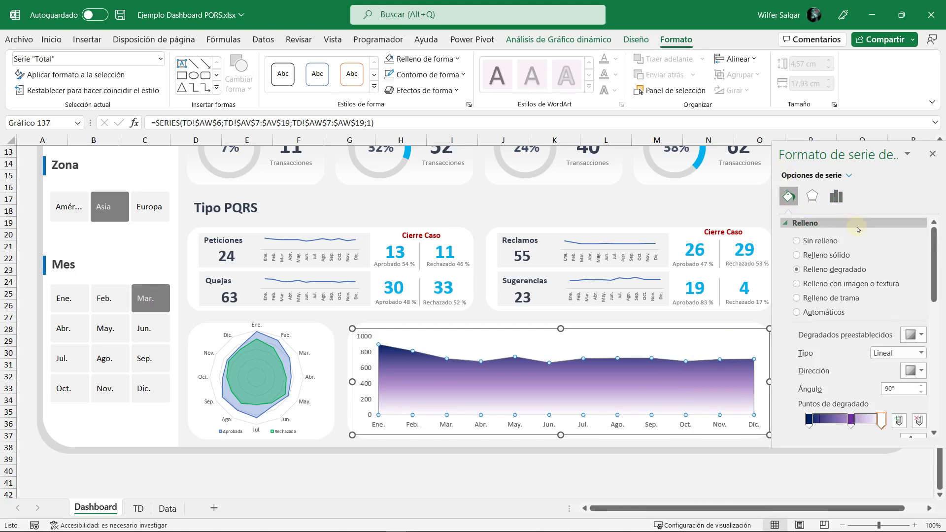
pyautogui.click(848, 176)
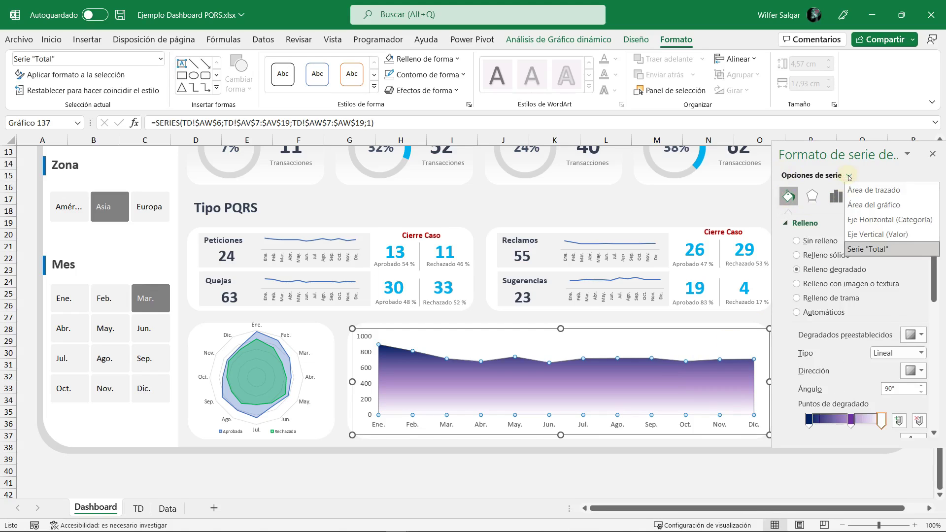
pyautogui.click(464, 376)
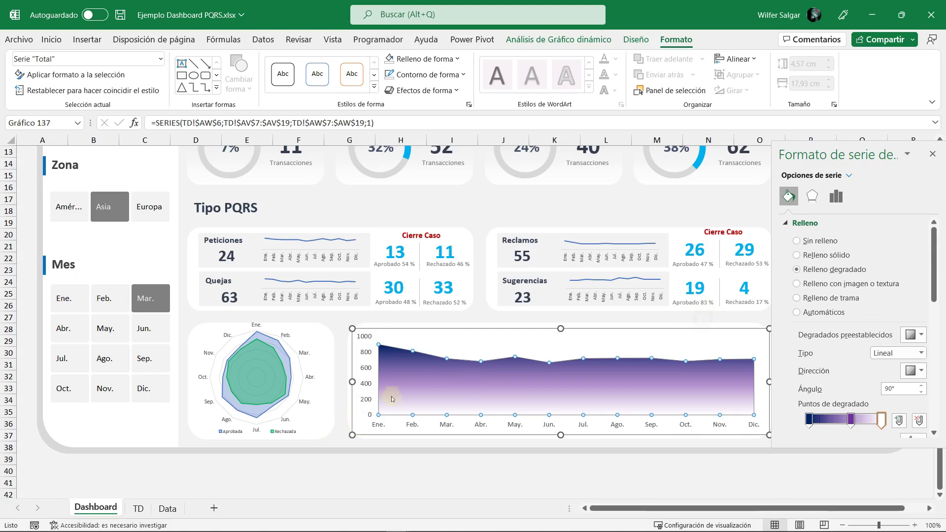
pyautogui.click(443, 326)
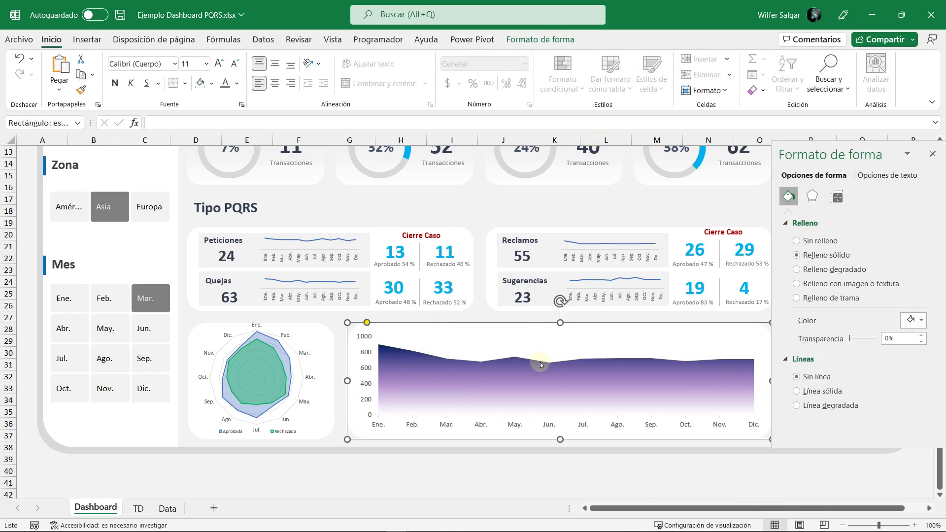
pyautogui.click(533, 330)
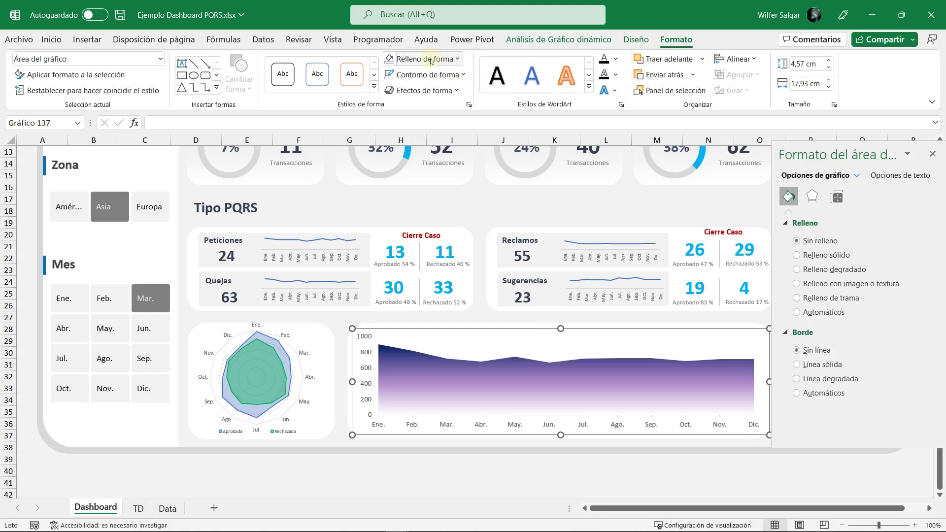
pyautogui.click(430, 60)
pyautogui.click(427, 247)
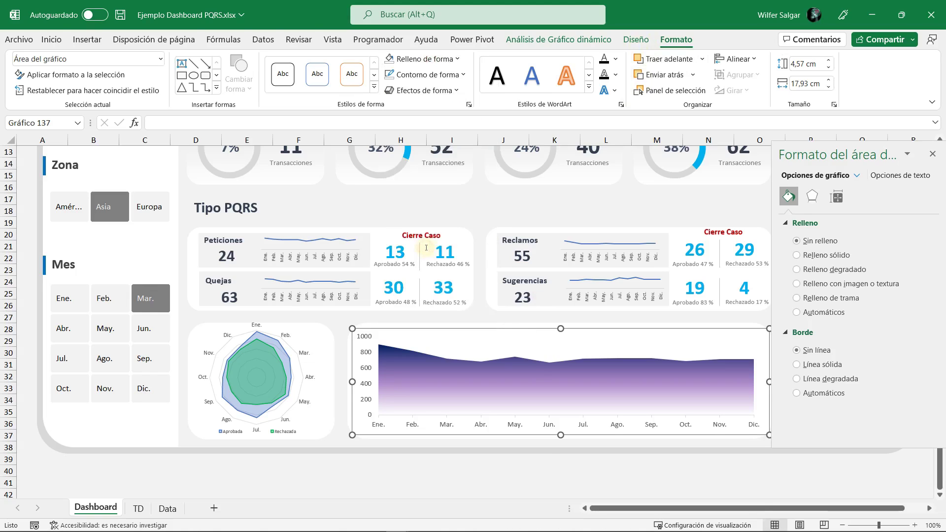
pyautogui.click(541, 467)
pyautogui.click(932, 154)
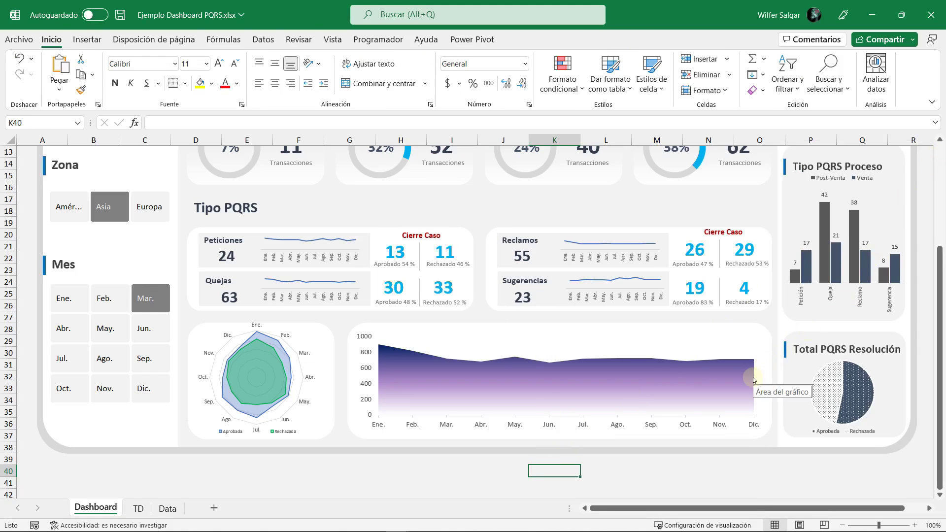
pyautogui.click(623, 370)
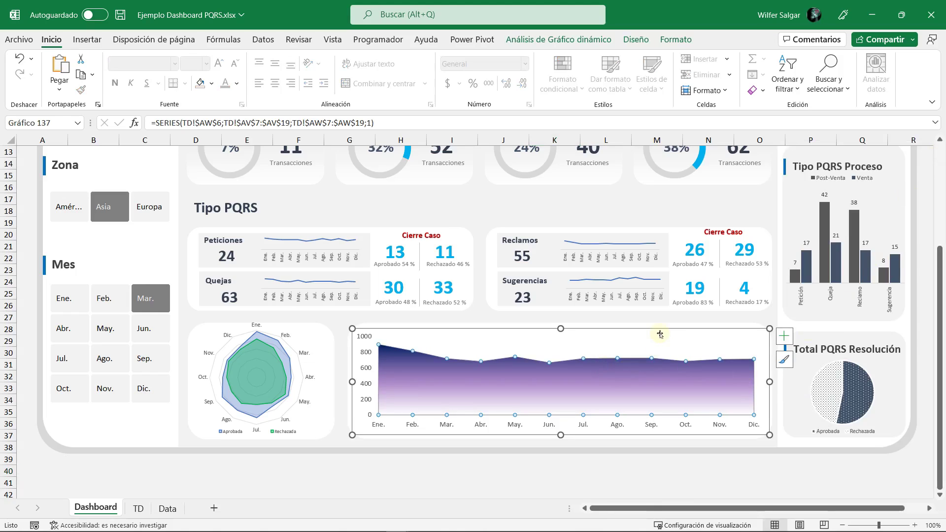
pyautogui.click(670, 319)
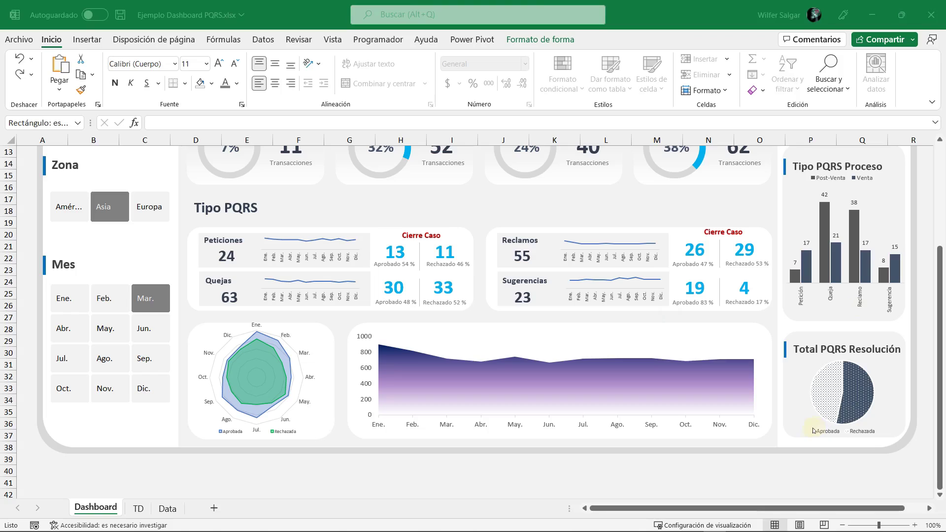
pyautogui.click(749, 459)
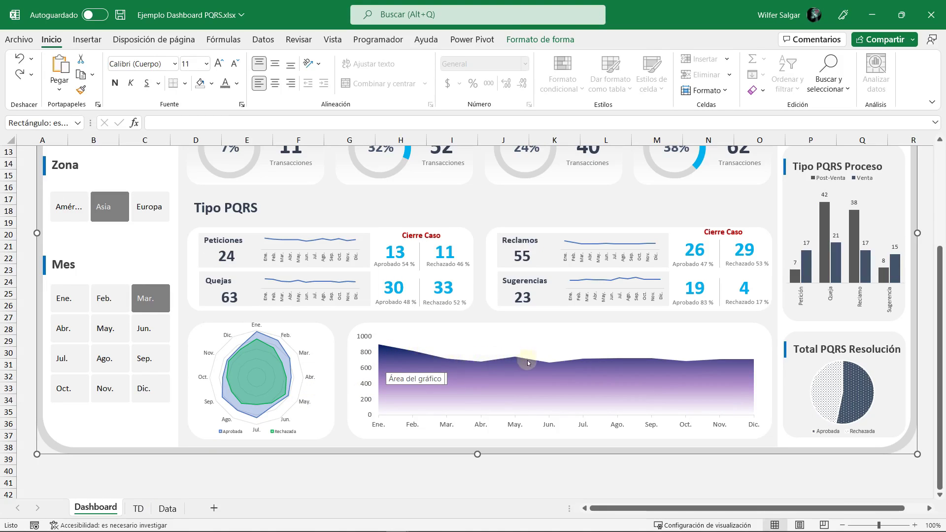
pyautogui.click(138, 509)
# Step: Add Canal Comunicación to Tabla Mes values as a count, then return to Dashboard
pyautogui.click(606, 245)
pyautogui.rightClick(606, 246)
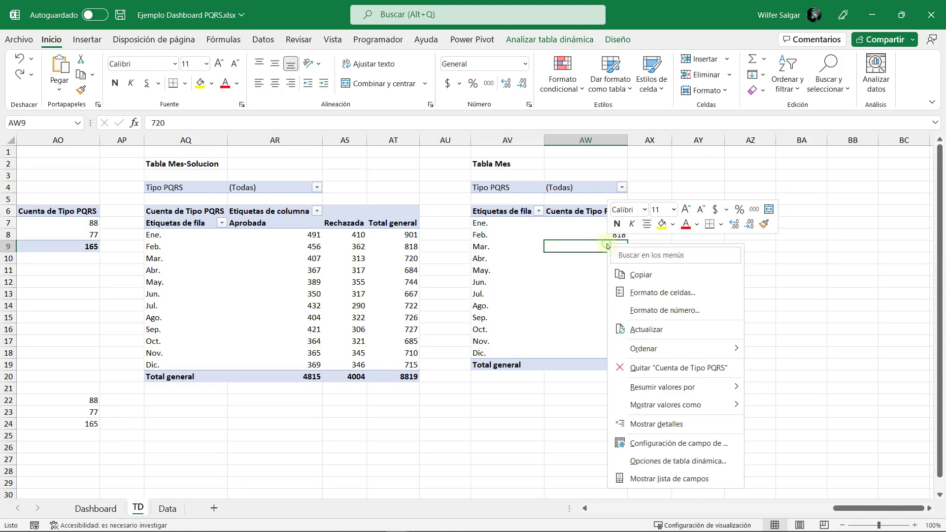
pyautogui.click(663, 479)
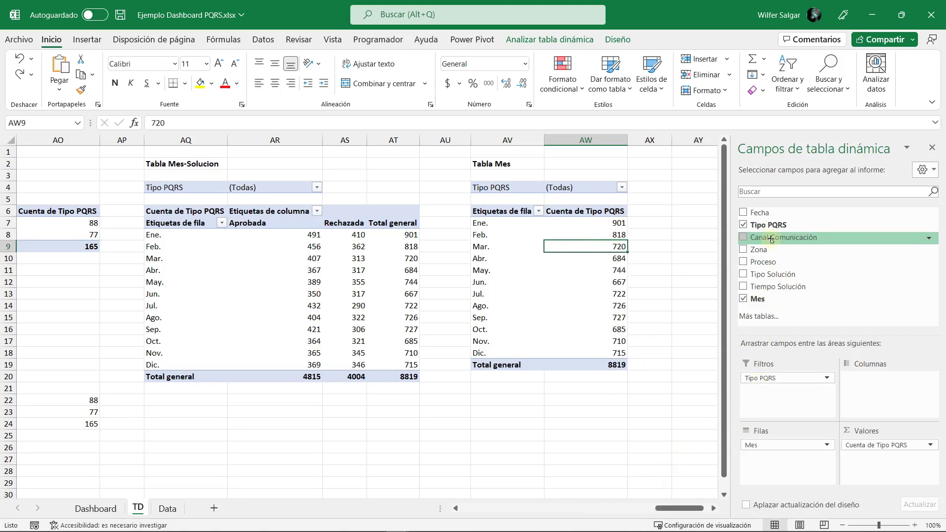
pyautogui.moveTo(771, 238); pyautogui.dragTo(882, 449)
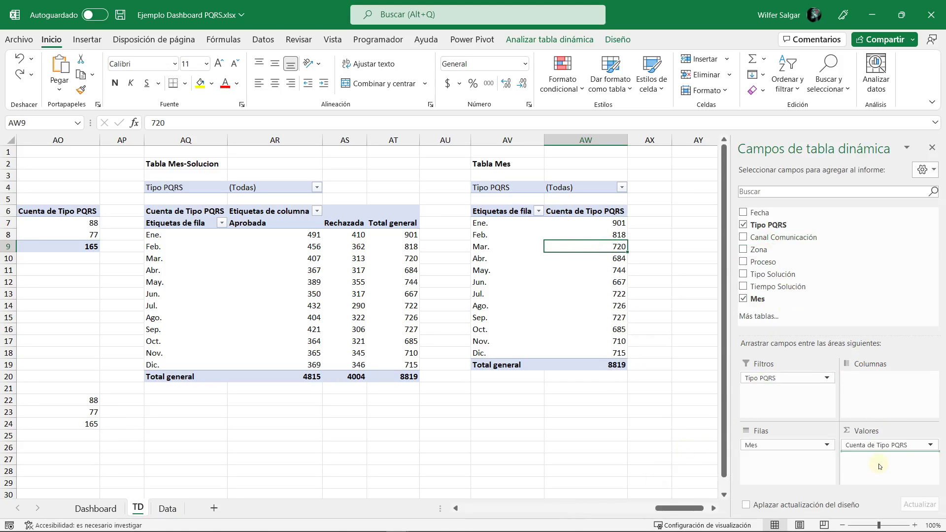
pyautogui.click(932, 148)
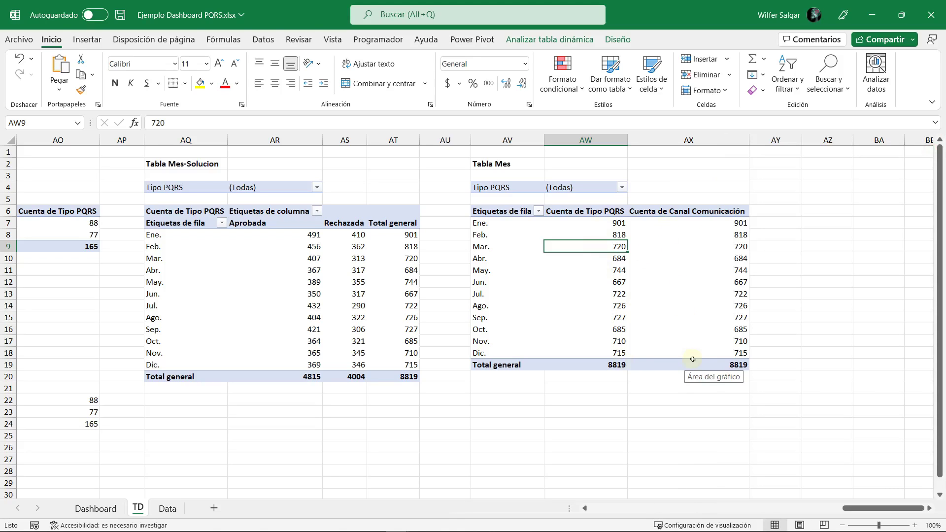
pyautogui.click(115, 503)
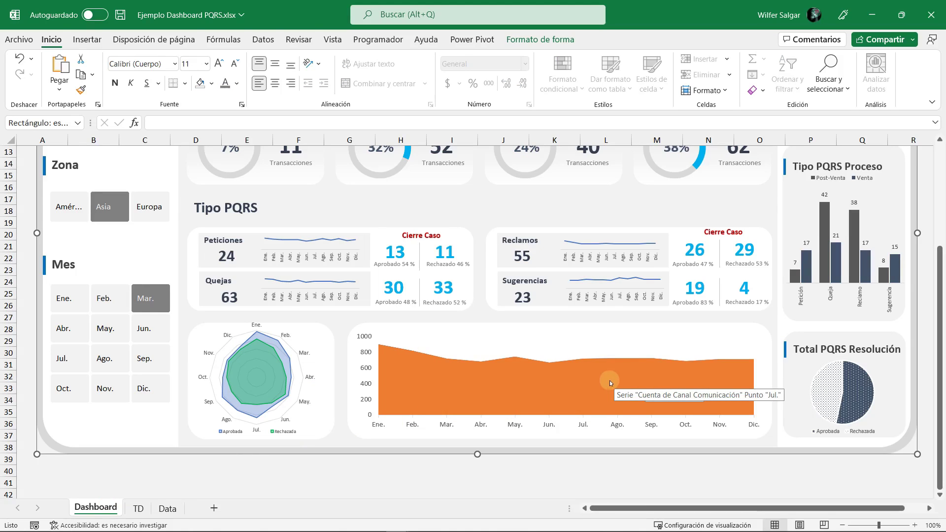
# Step: Change the chart to a combo with Canal Comunicación as Stacked Line with Markers
pyautogui.click(594, 380)
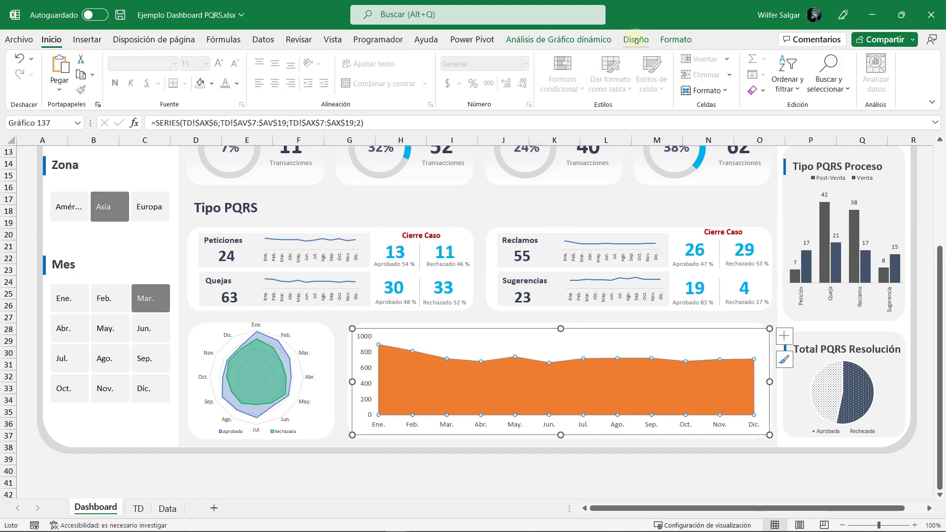
pyautogui.click(636, 39)
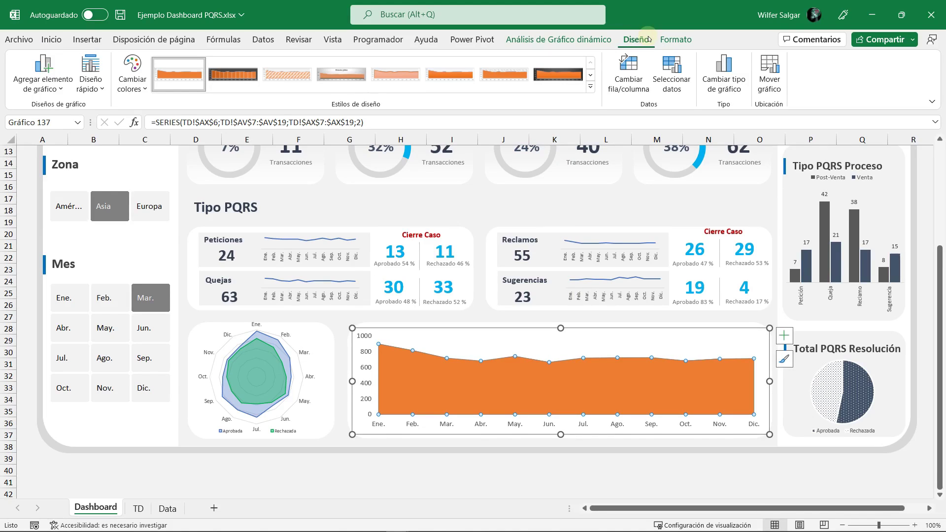
pyautogui.click(725, 80)
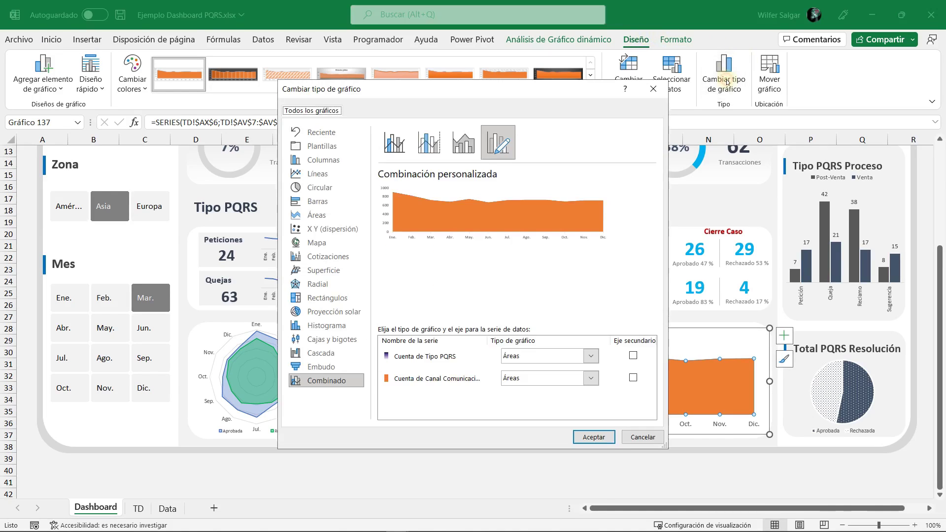
pyautogui.click(591, 378)
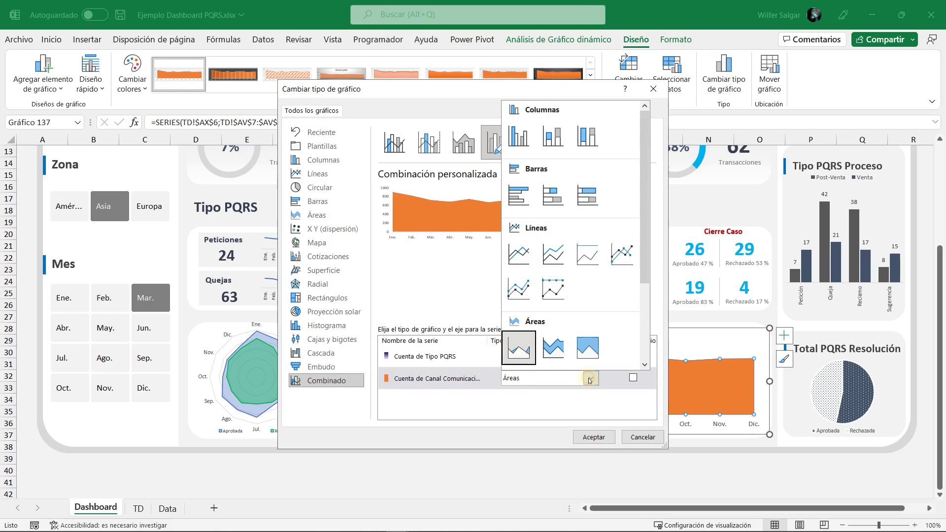
pyautogui.click(522, 290)
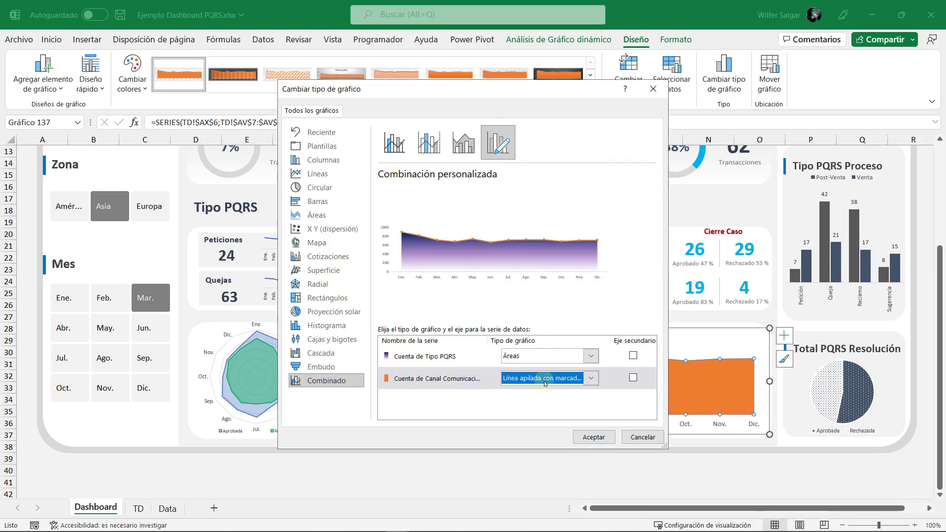
pyautogui.click(594, 437)
# Step: Make the Canal Comunicación line solid dark navy
pyautogui.click(535, 360)
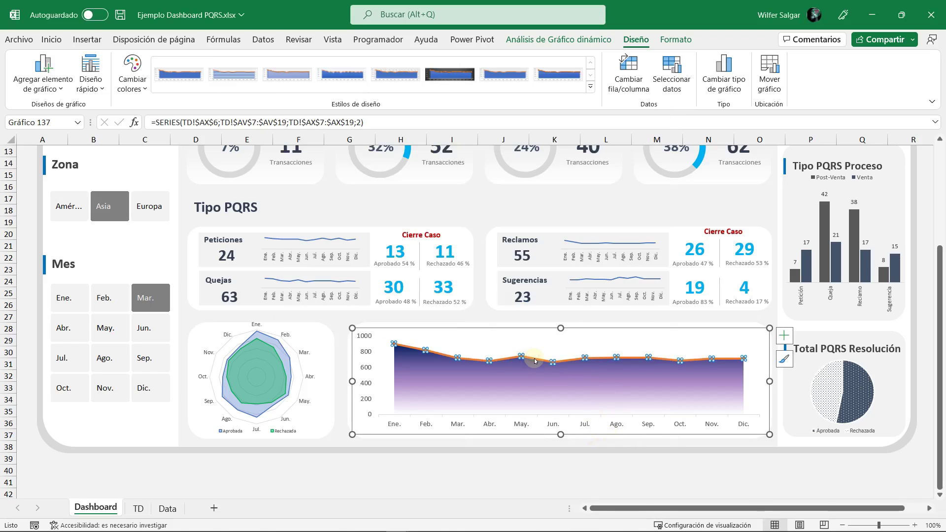
pyautogui.doubleClick(535, 360)
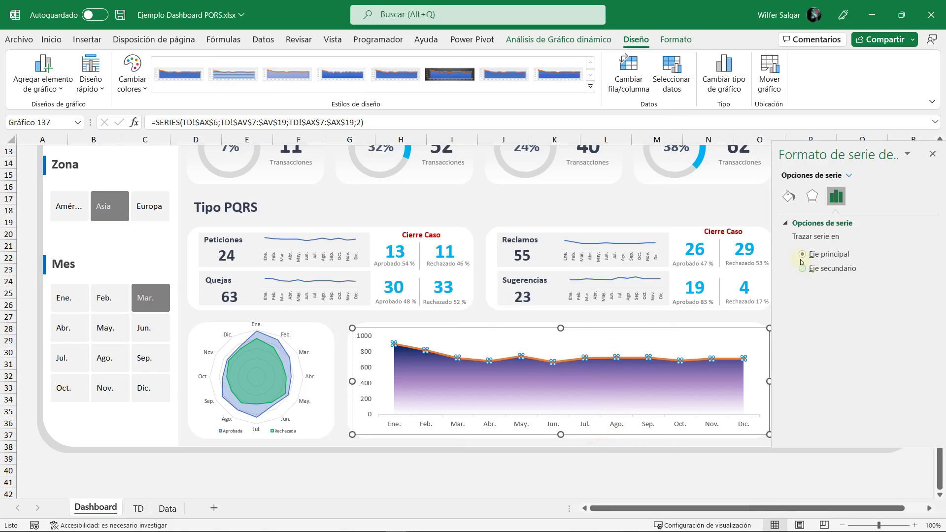
pyautogui.click(788, 196)
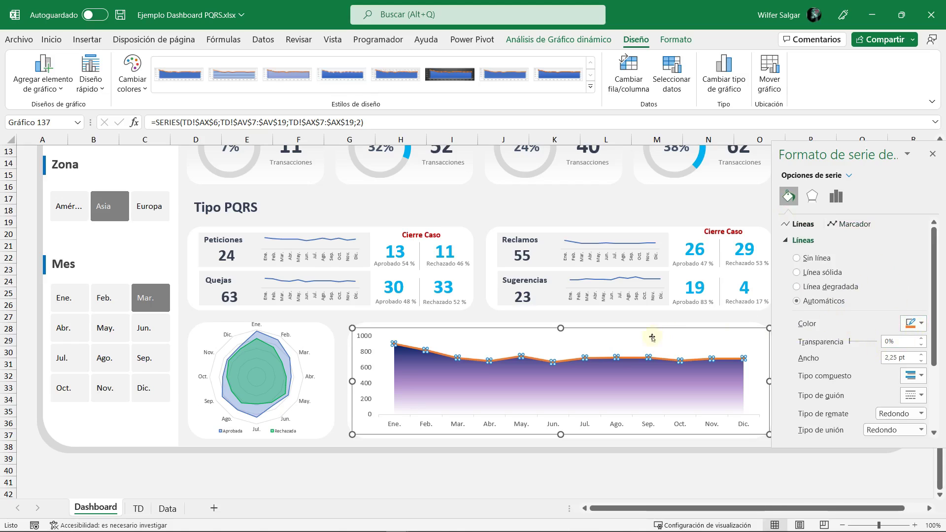
pyautogui.click(914, 323)
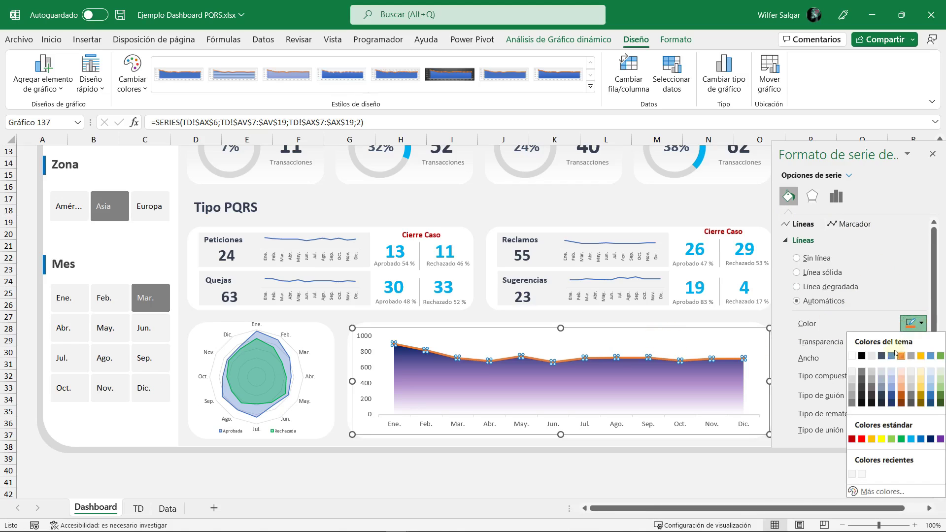
pyautogui.click(930, 438)
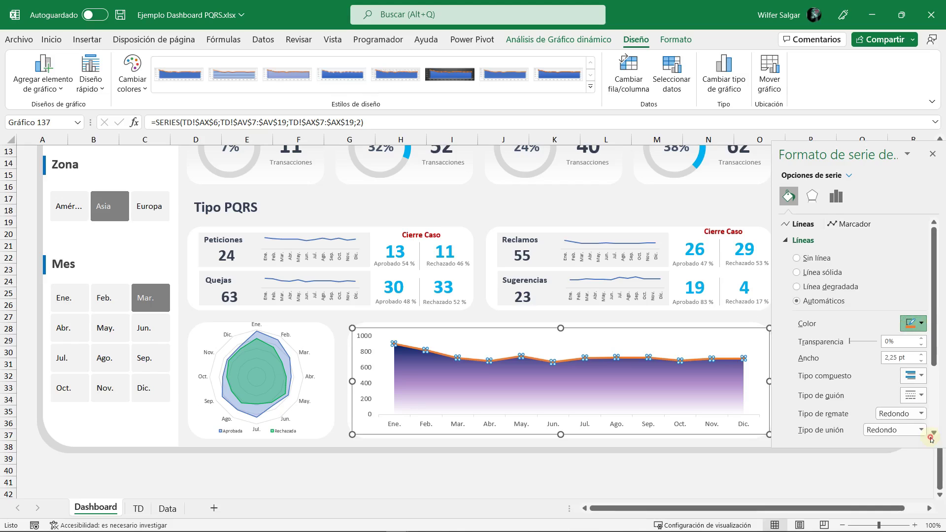
# Step: Give the line built-in markers with white solid fill at size 6
pyautogui.click(854, 227)
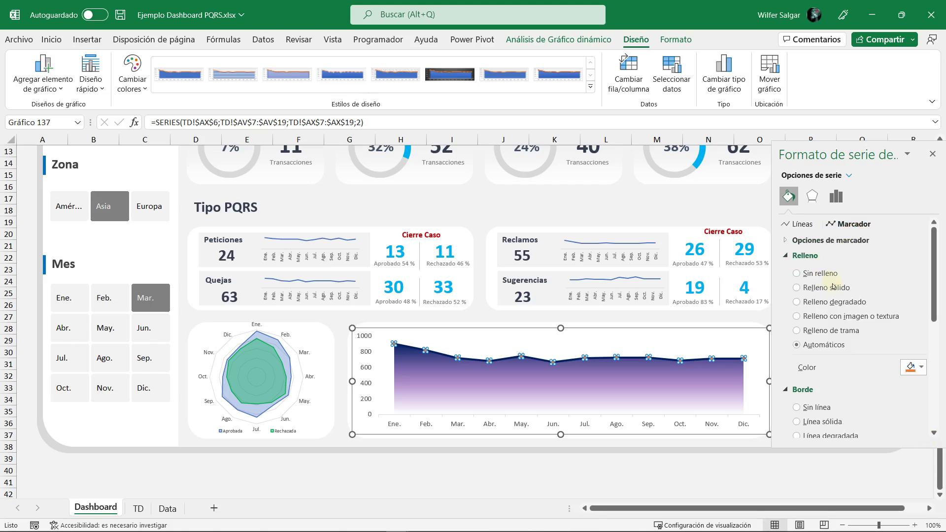
pyautogui.click(835, 291)
pyautogui.click(914, 367)
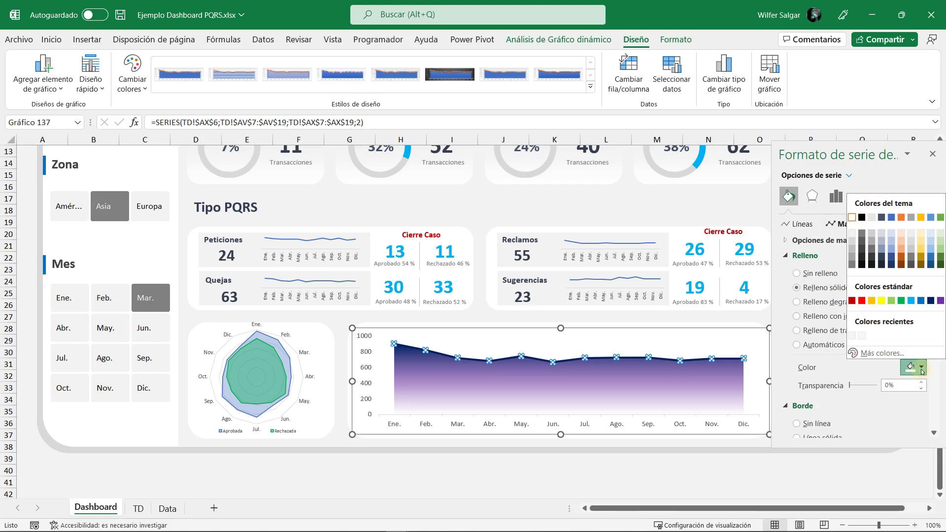
pyautogui.click(853, 218)
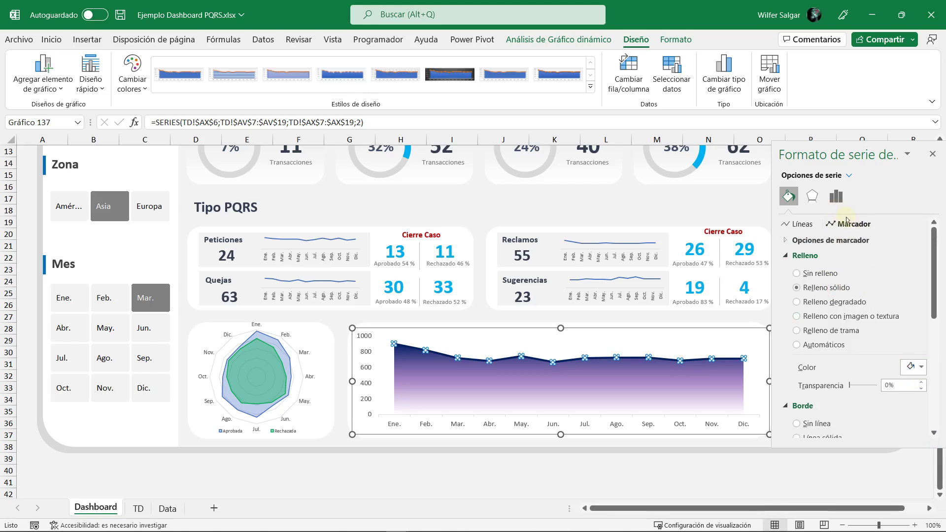
pyautogui.click(838, 240)
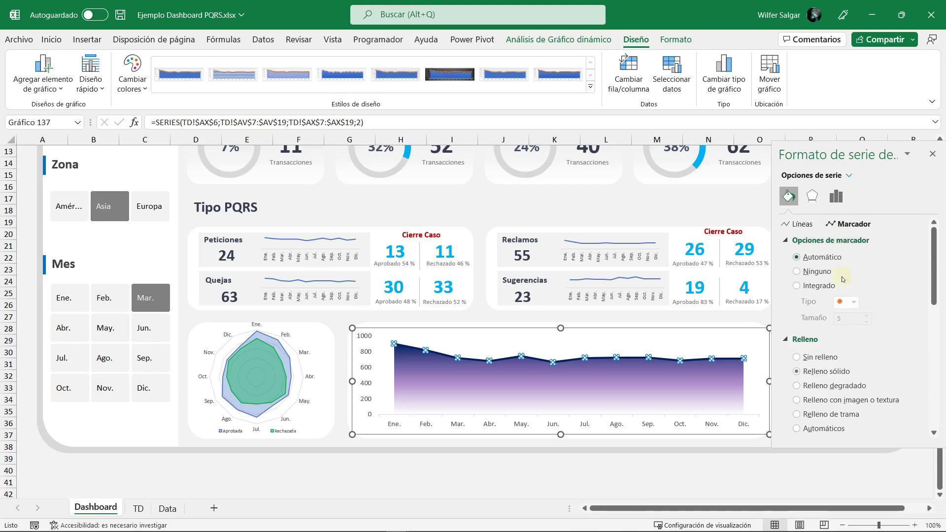
pyautogui.click(814, 286)
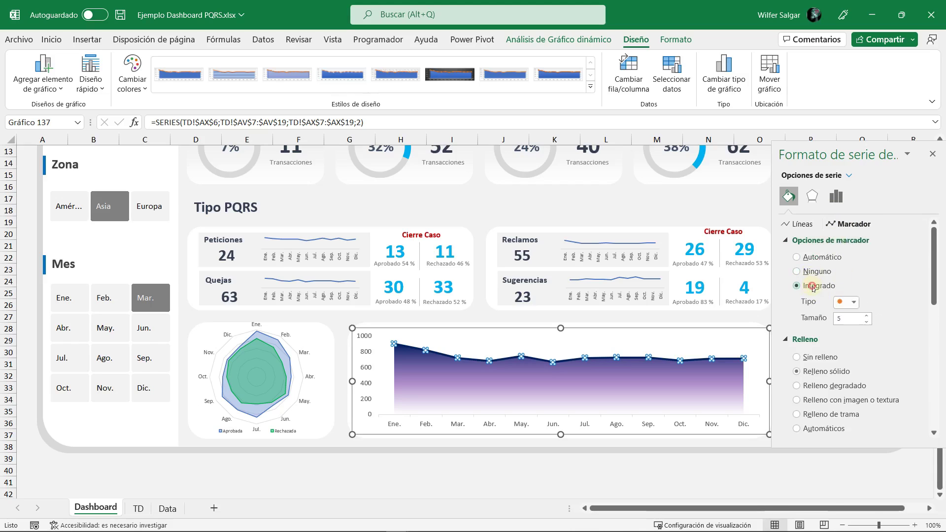
pyautogui.click(867, 317)
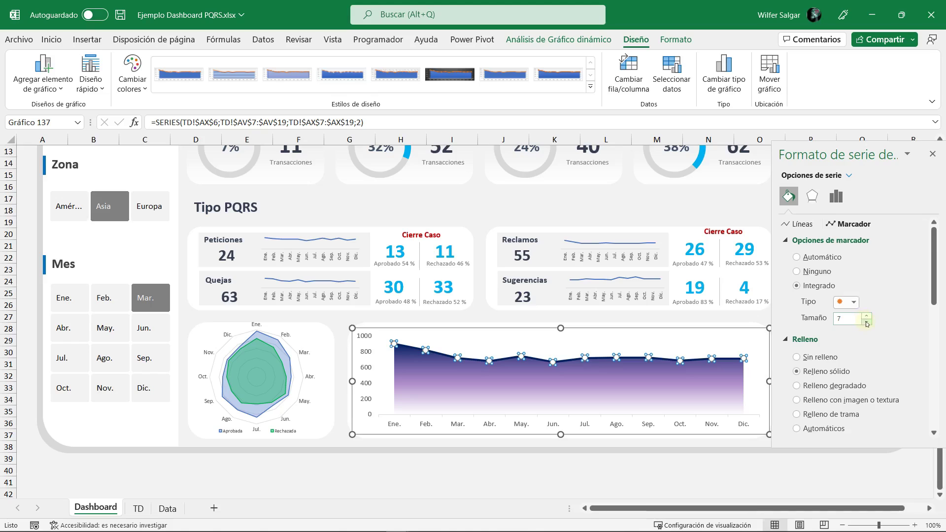
pyautogui.click(932, 153)
pyautogui.click(720, 469)
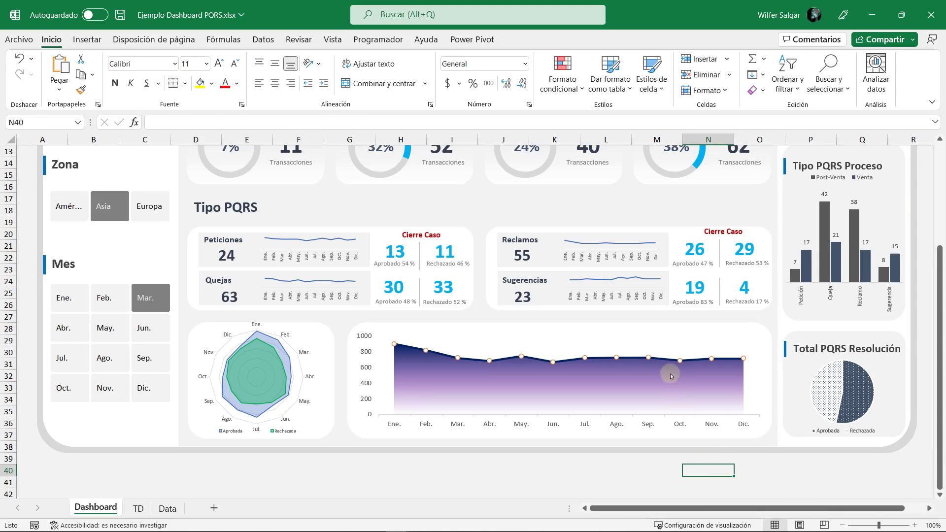
# Step: Give the Canal Comunicación line's markers a solid dark-blue outline
pyautogui.click(650, 359)
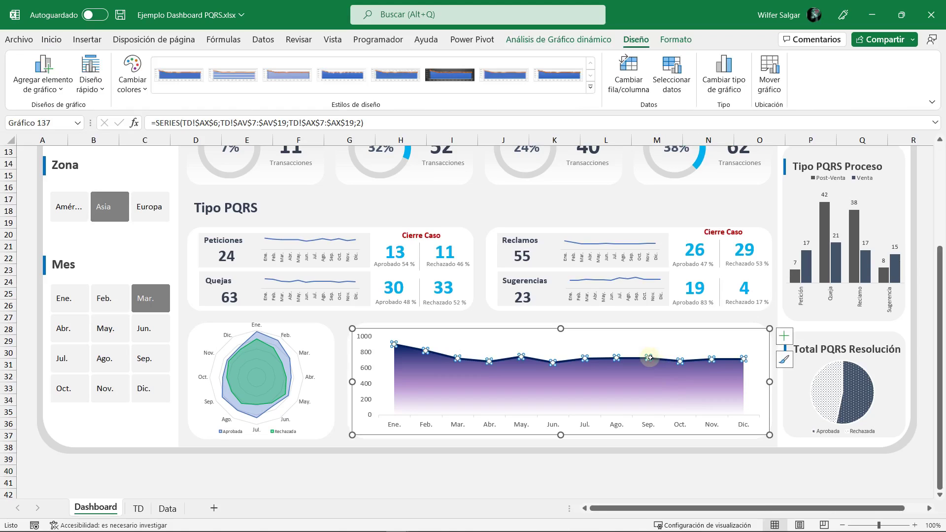
pyautogui.doubleClick(650, 359)
pyautogui.click(788, 197)
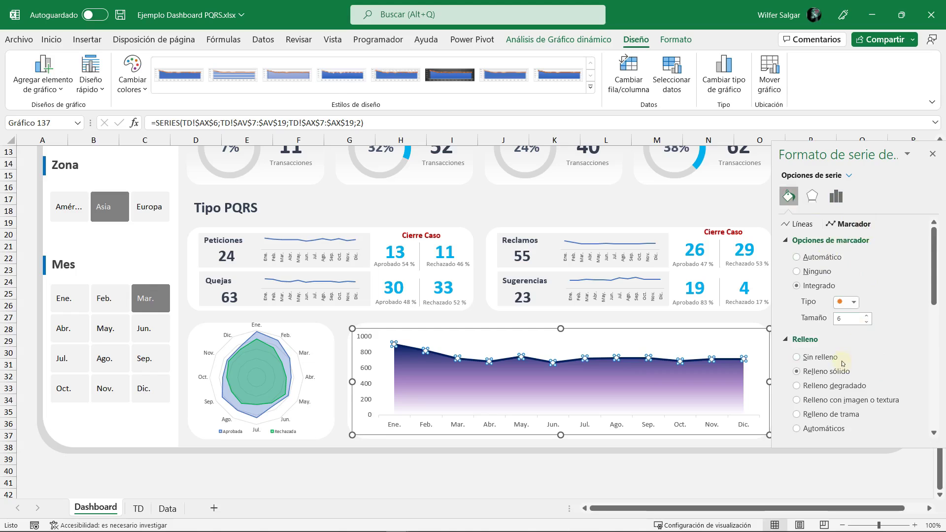
pyautogui.scroll(-3, 840, 377)
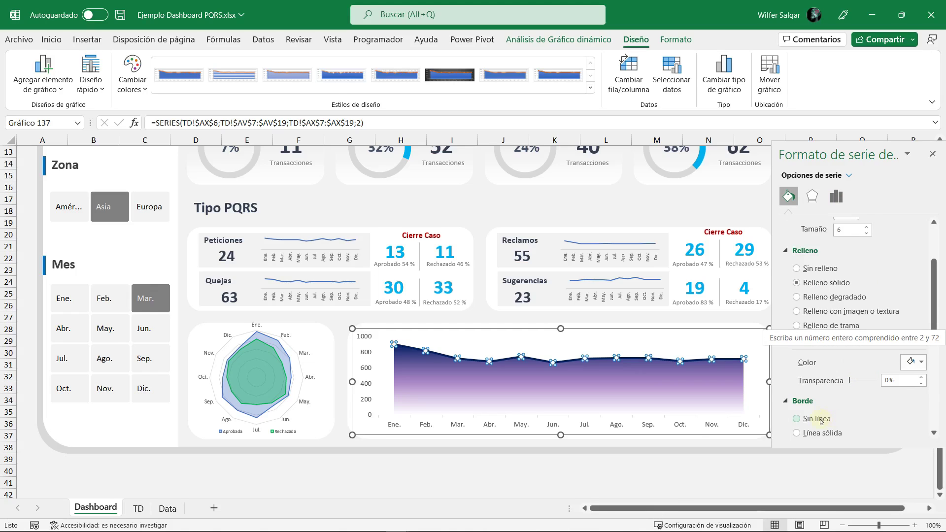
pyautogui.click(821, 420)
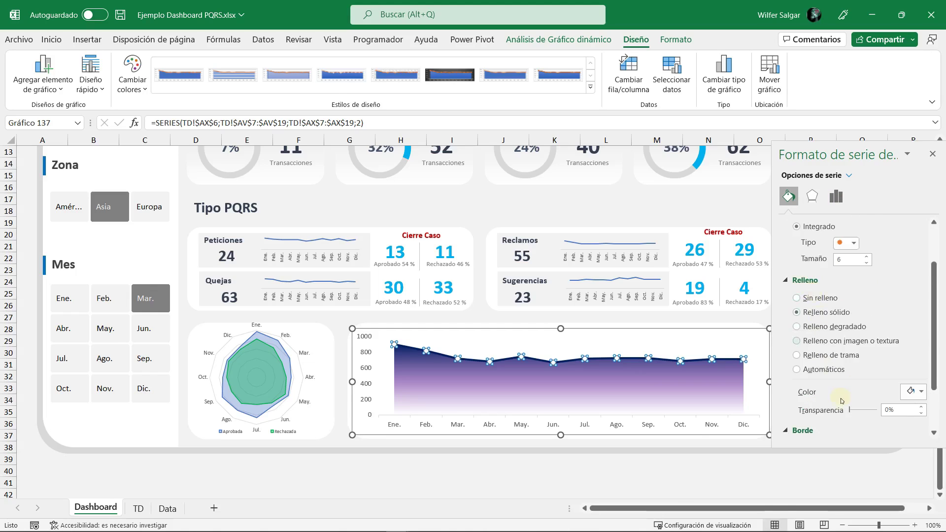
pyautogui.click(822, 399)
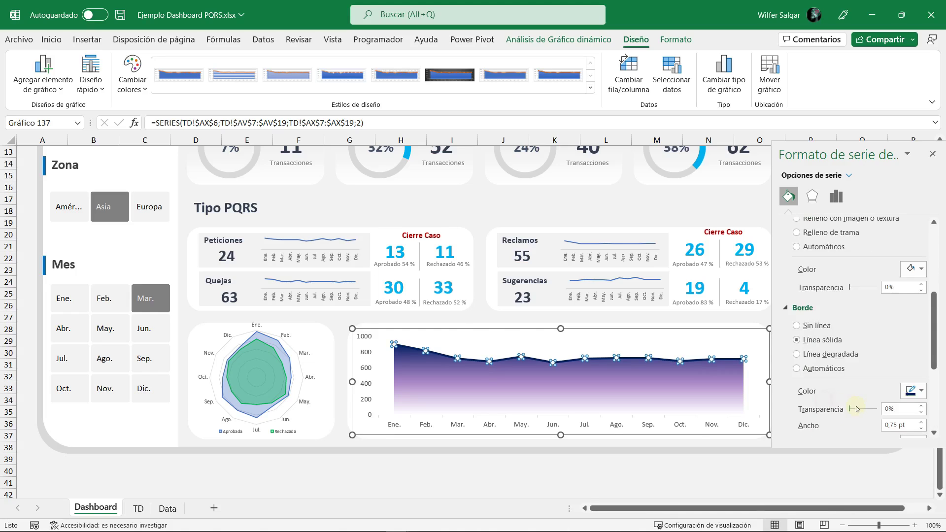
pyautogui.click(912, 391)
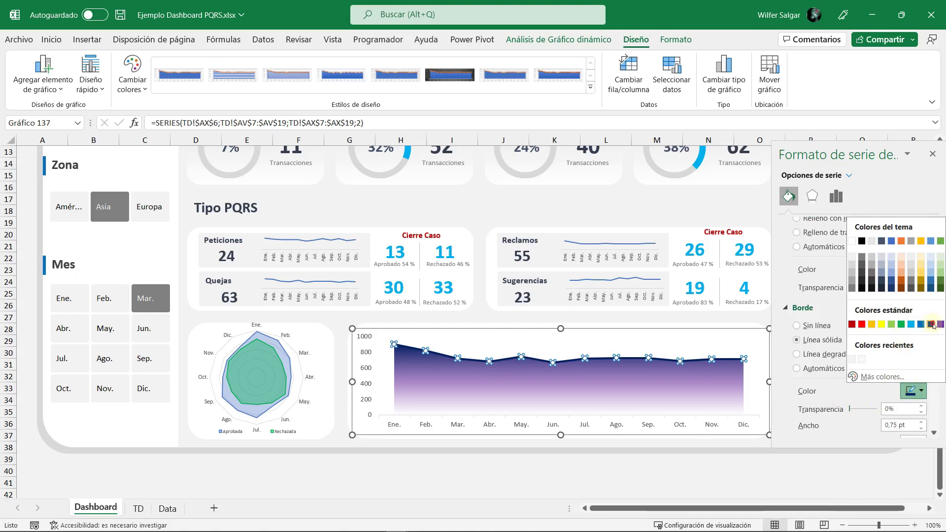
pyautogui.click(930, 324)
# Step: Enlarge the markers to size 7 and close the Format Data Series pane
pyautogui.scroll(3, 898, 345)
pyautogui.scroll(5, 898, 346)
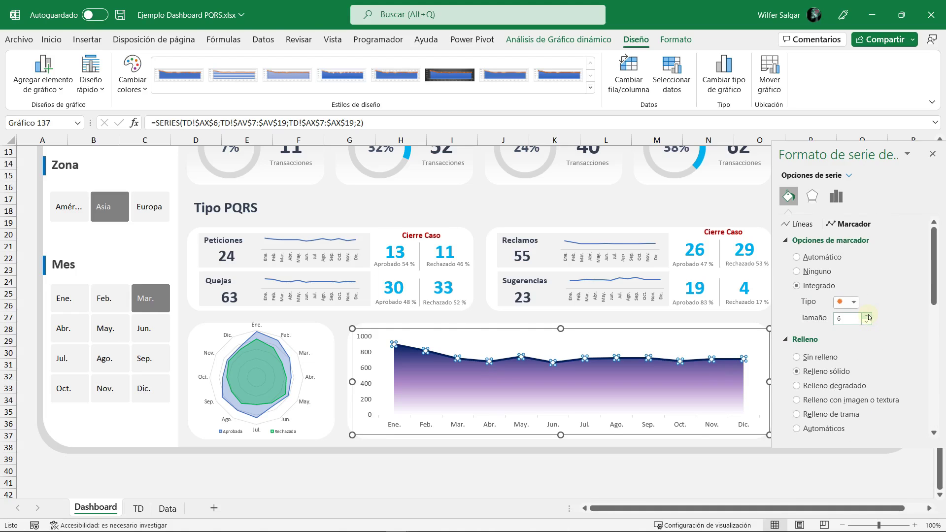
pyautogui.click(867, 315)
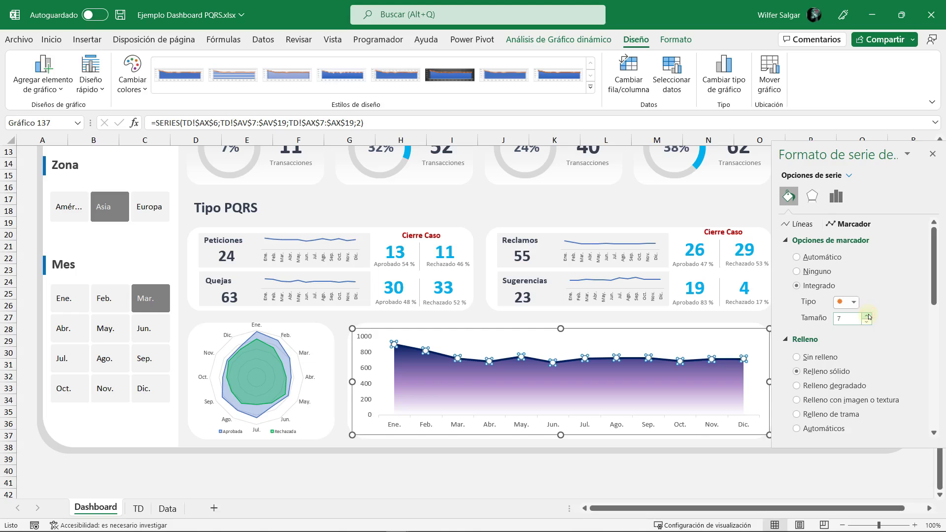
pyautogui.click(928, 156)
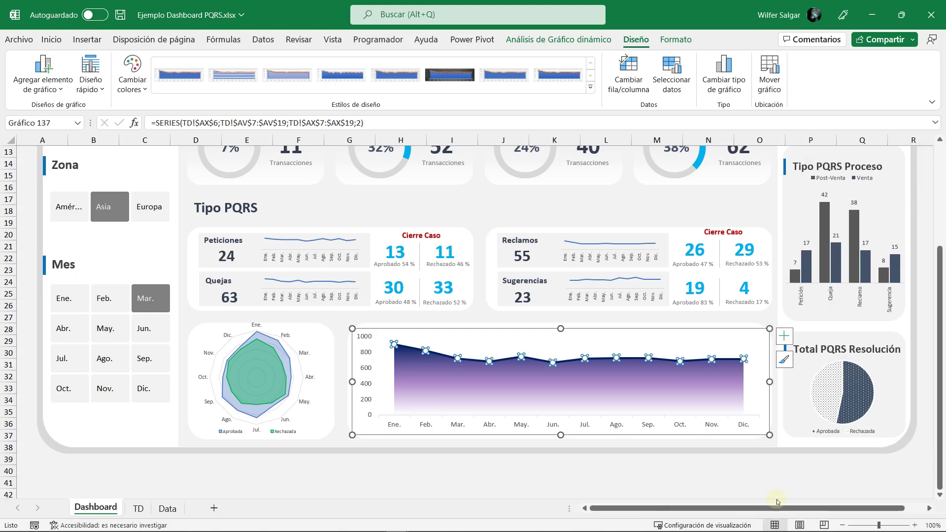
pyautogui.click(757, 470)
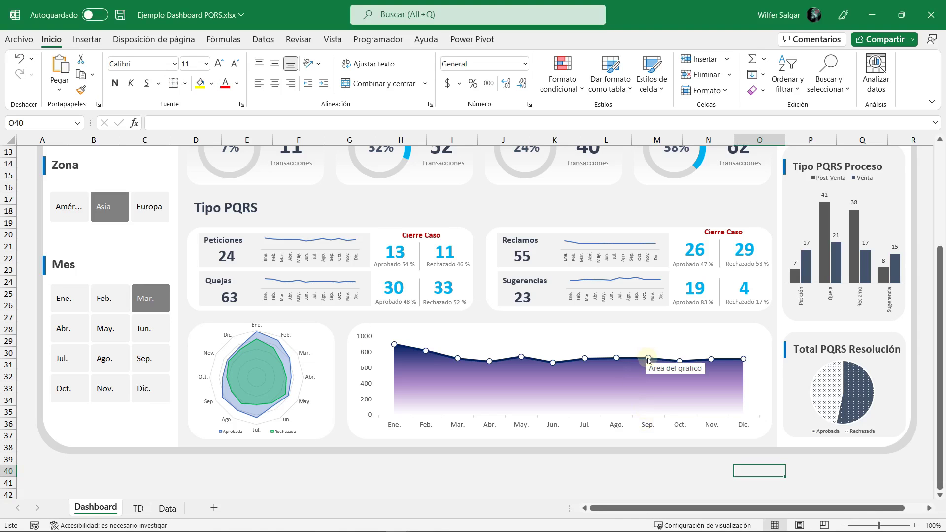
# Step: Add data labels above each month's point on the area chart
pyautogui.click(645, 360)
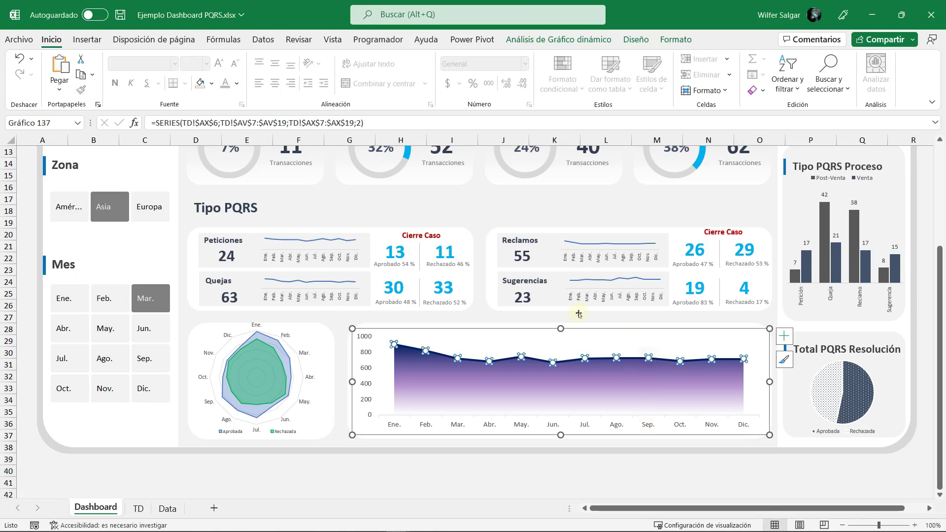
pyautogui.click(599, 41)
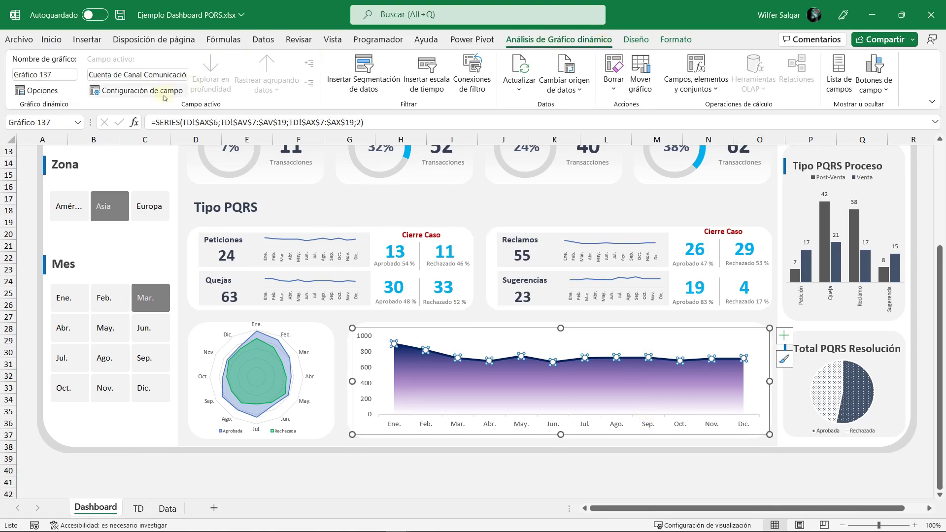
pyautogui.click(626, 39)
pyautogui.click(44, 81)
pyautogui.moveTo(66, 161)
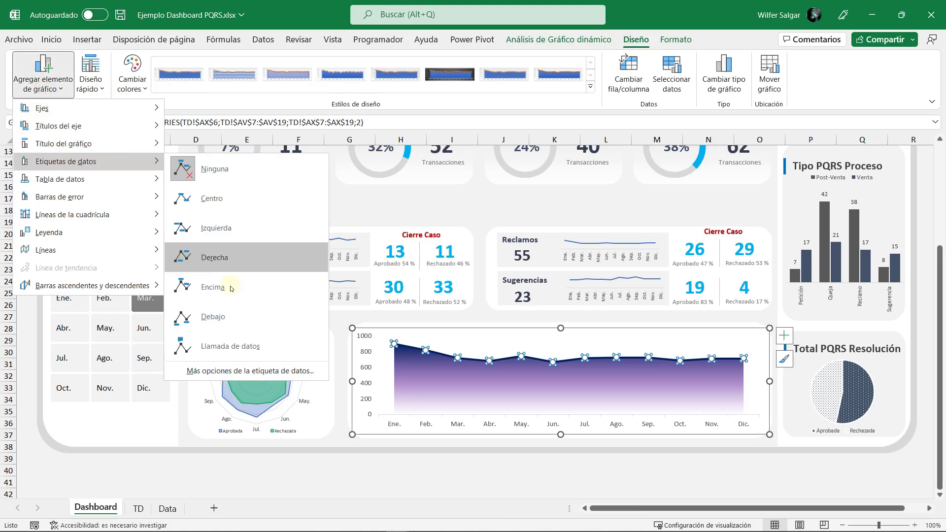
pyautogui.click(213, 287)
# Step: Shrink the value labels' font size by three steps
pyautogui.click(678, 352)
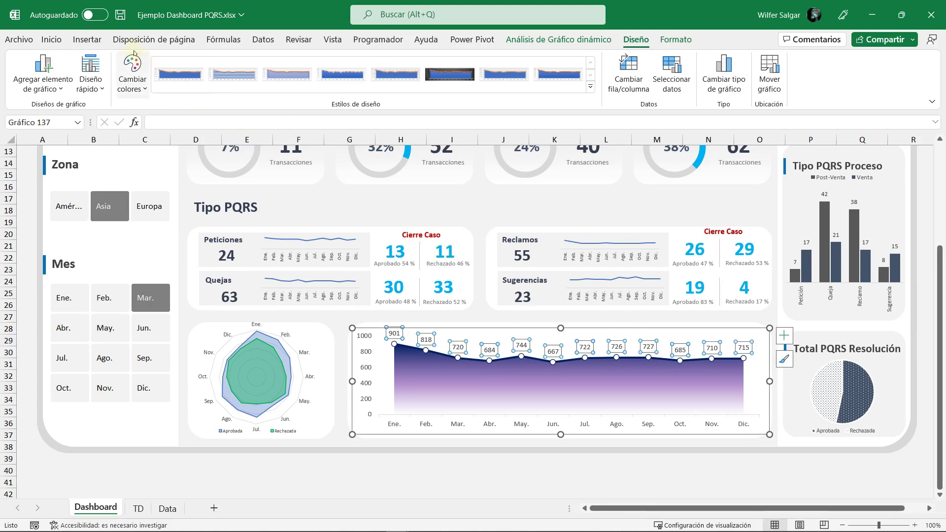
pyautogui.click(51, 39)
pyautogui.click(234, 64)
pyautogui.click(235, 64)
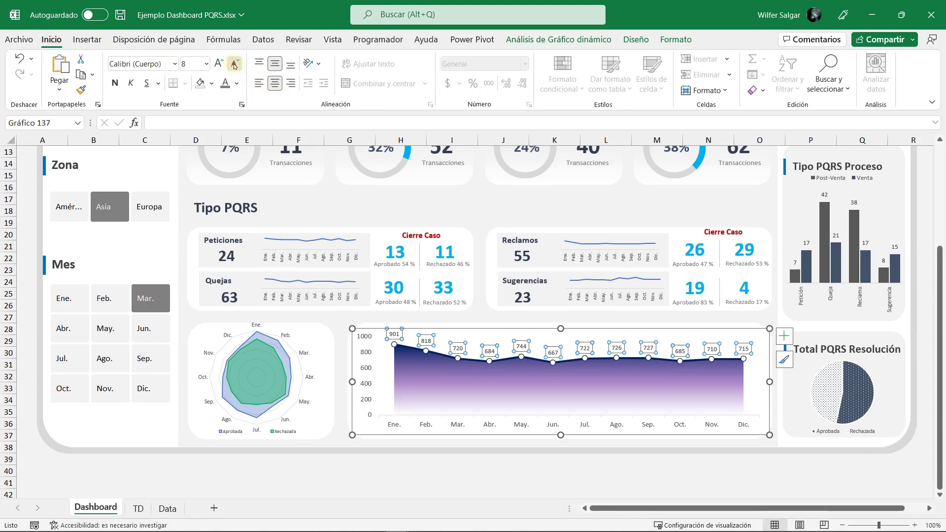
pyautogui.click(235, 64)
pyautogui.click(718, 464)
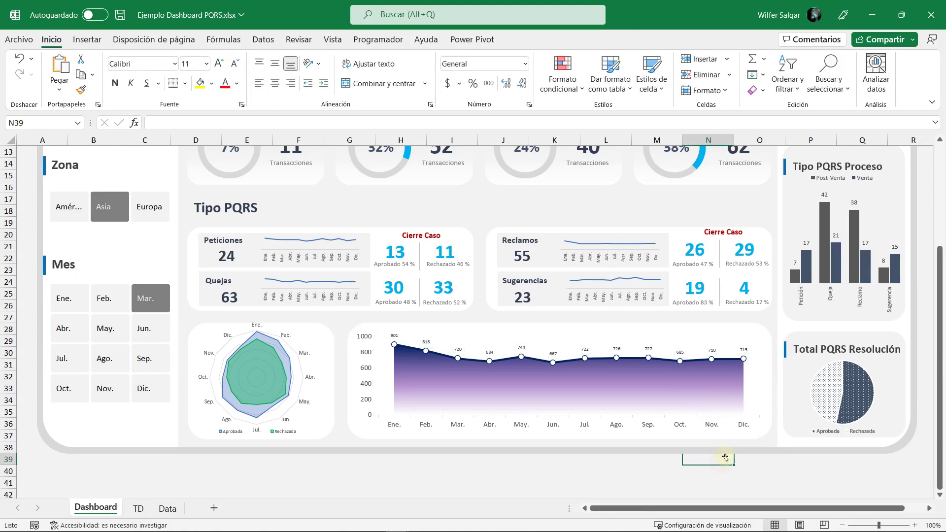
# Step: Reduce the font size of the area chart's month axis labels
pyautogui.click(681, 433)
pyautogui.click(681, 439)
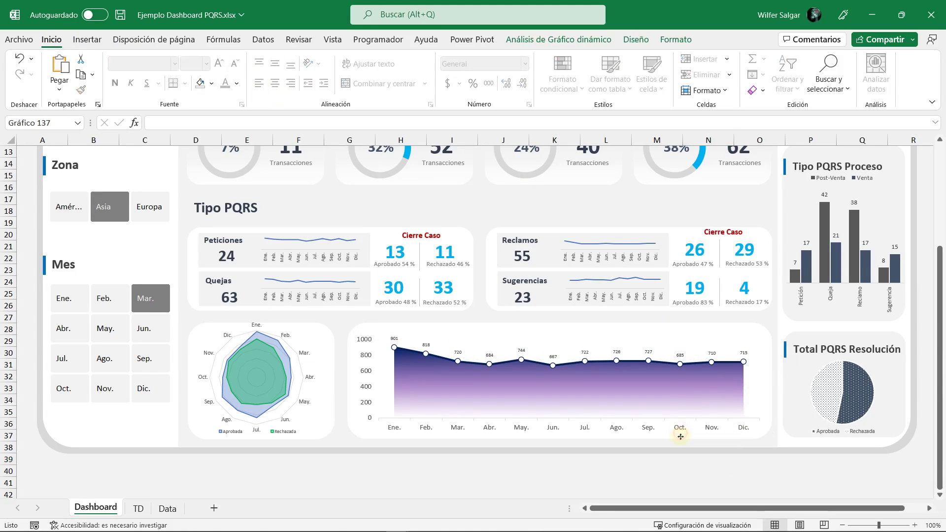
pyautogui.click(680, 439)
pyautogui.click(680, 430)
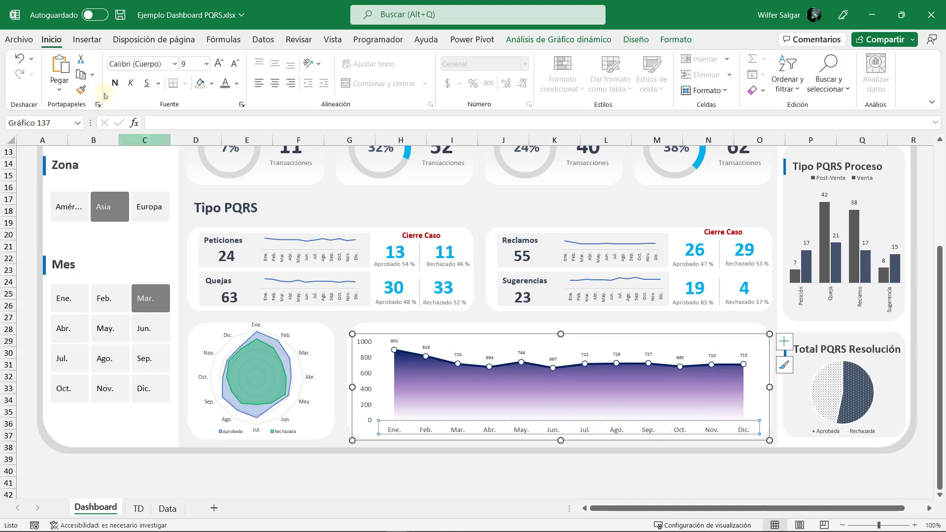
pyautogui.click(234, 66)
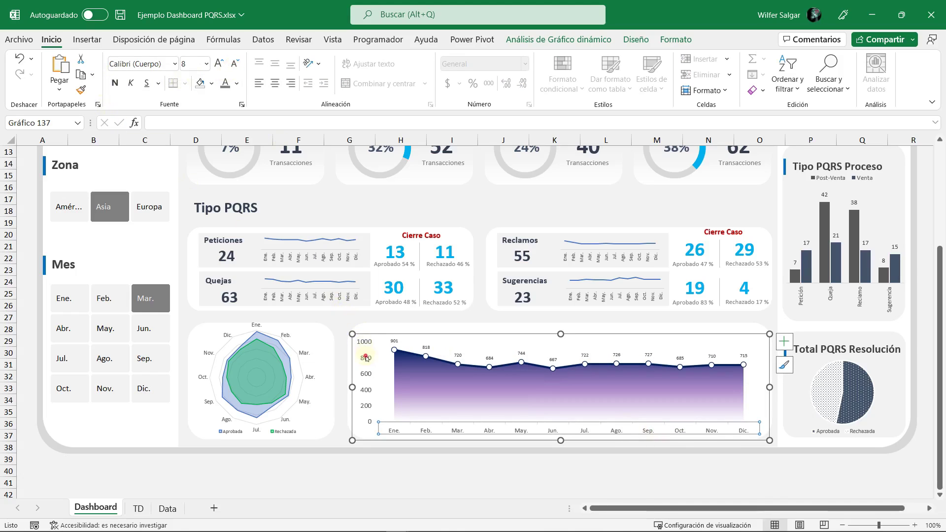
# Step: Shrink the vertical axis text to size 7 and open Insertar's Texto dropdown
pyautogui.click(365, 358)
pyautogui.click(236, 66)
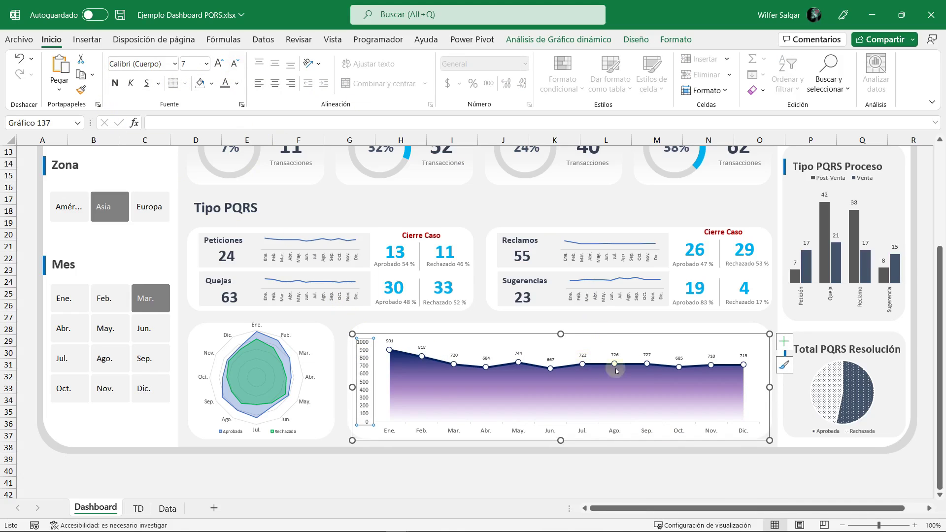
pyautogui.click(738, 349)
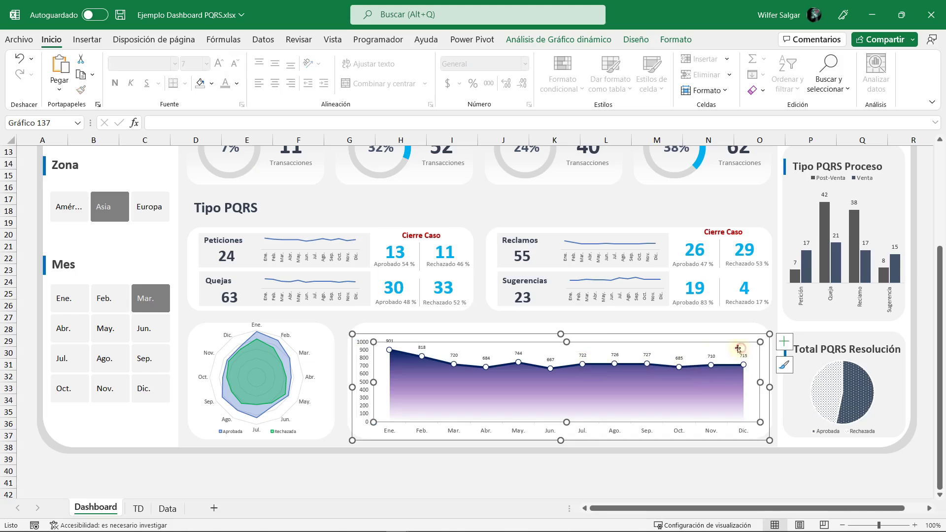
pyautogui.click(561, 339)
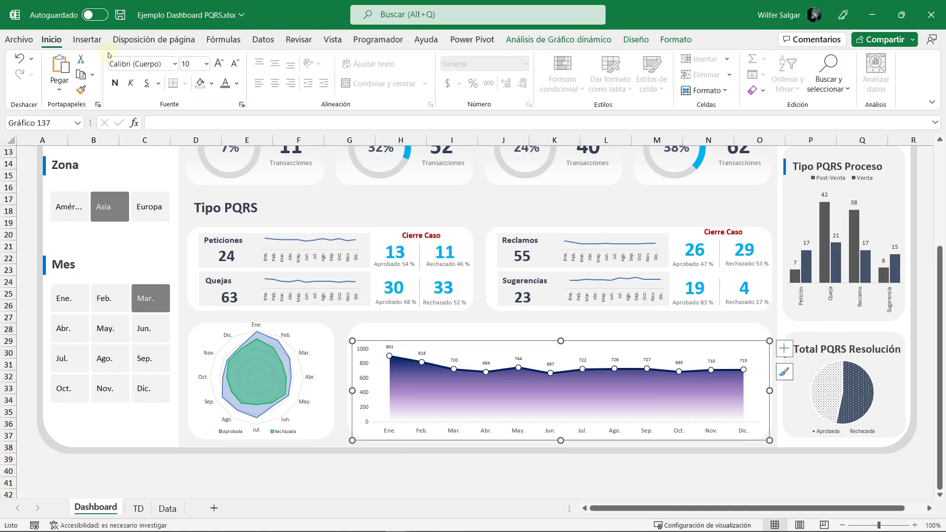
pyautogui.click(87, 40)
pyautogui.click(861, 91)
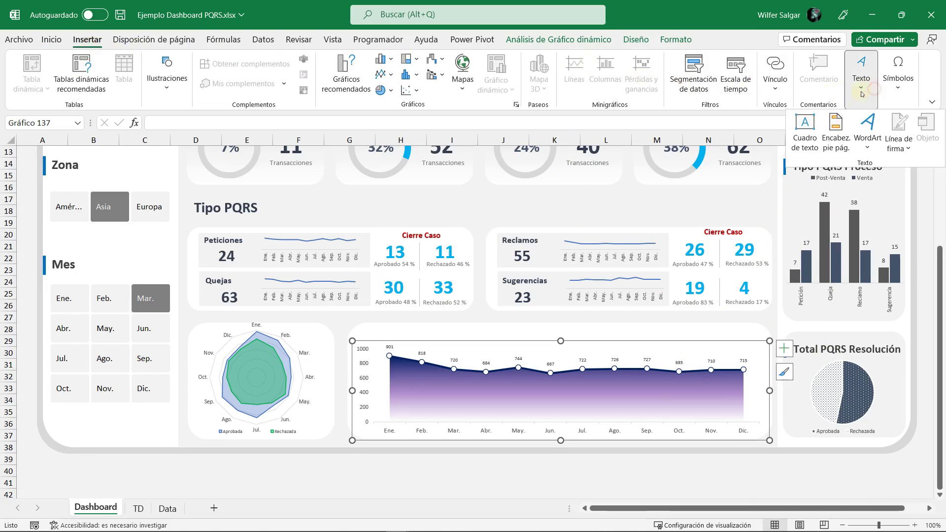
# Step: Add a 'Total PQRS por Mes' text box above the chart and widen the chart
pyautogui.click(804, 129)
pyautogui.moveTo(621, 323); pyautogui.dragTo(754, 344)
pyautogui.write('Total PQRS por me')
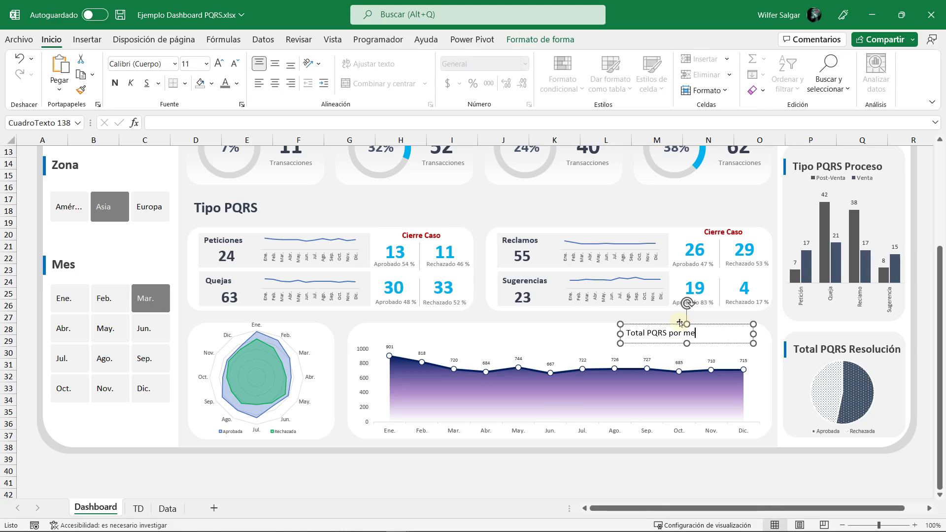
pyautogui.press('BackSpace')
pyautogui.press('BackSpace')
pyautogui.write('es')
pyautogui.click(753, 386)
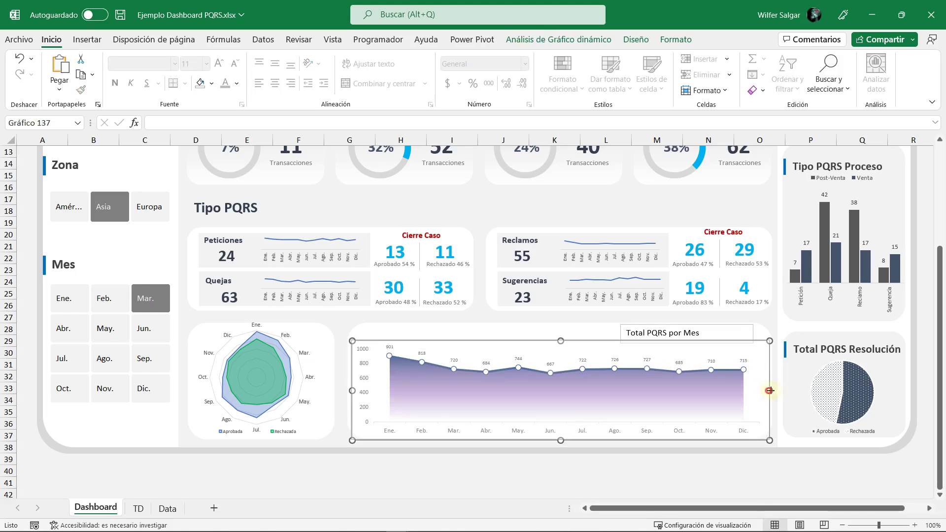
pyautogui.moveTo(770, 391); pyautogui.dragTo(793, 391)
pyautogui.moveTo(476, 341); pyautogui.dragTo(473, 340)
# Step: Format the title text as 16 pt, dark blue, bold and right-aligned
pyautogui.click(729, 328)
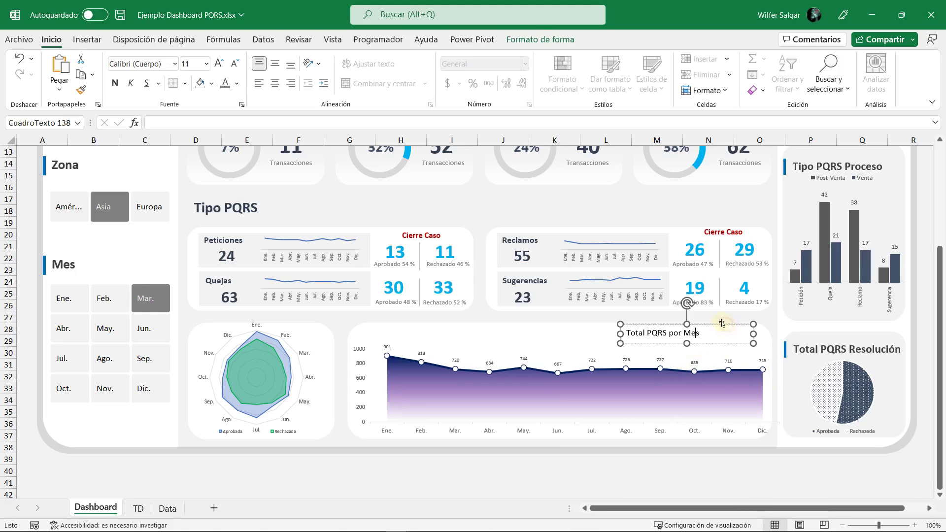
pyautogui.click(219, 63)
pyautogui.click(218, 63)
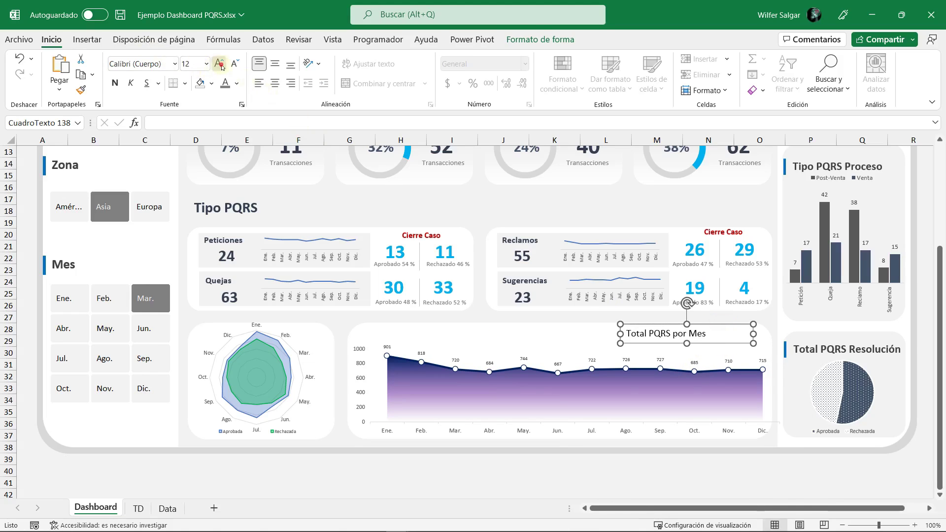
pyautogui.click(219, 63)
pyautogui.click(237, 83)
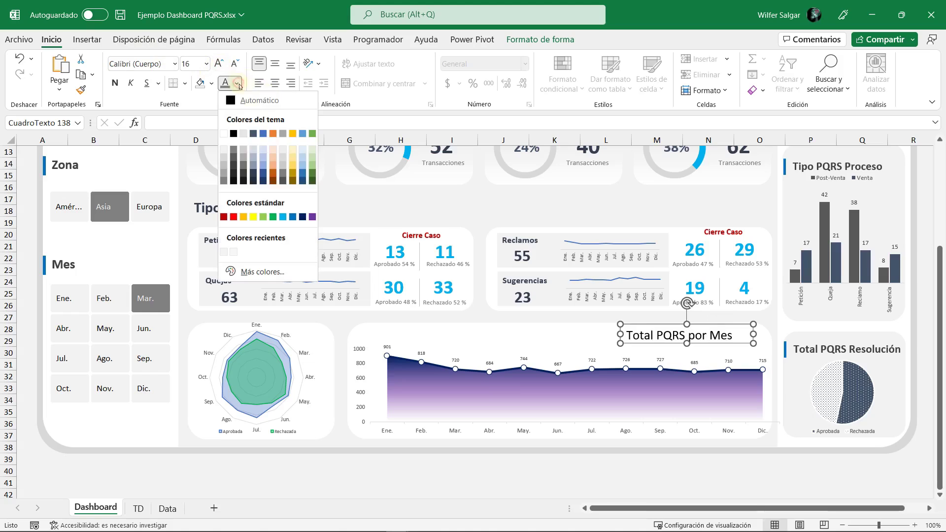
pyautogui.click(303, 216)
pyautogui.click(115, 83)
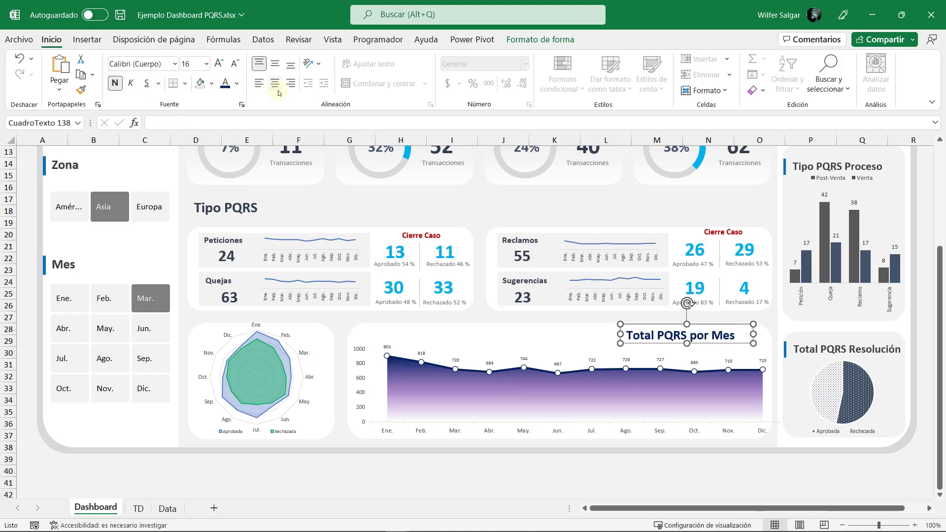
pyautogui.click(291, 87)
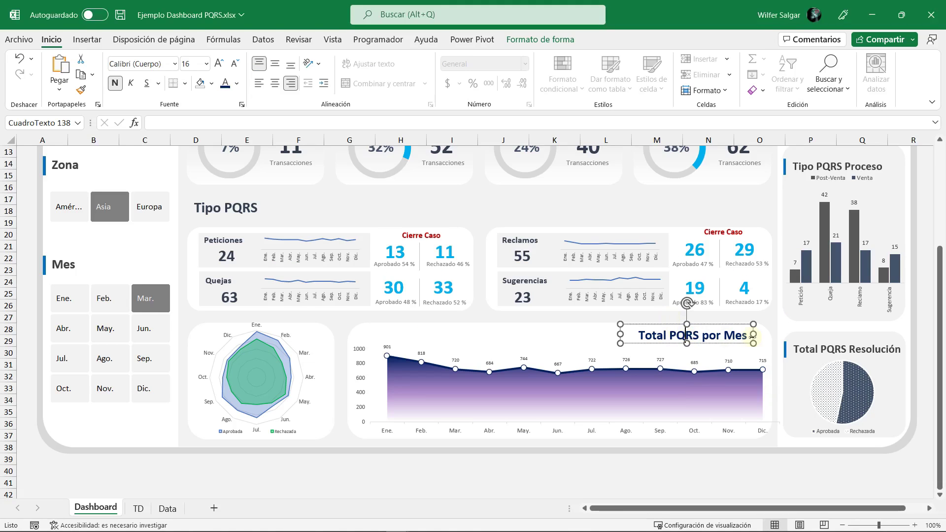
# Step: Reword the title to 'Total PQRS Atendidas'
pyautogui.moveTo(701, 335); pyautogui.dragTo(751, 336)
pyautogui.write('A')
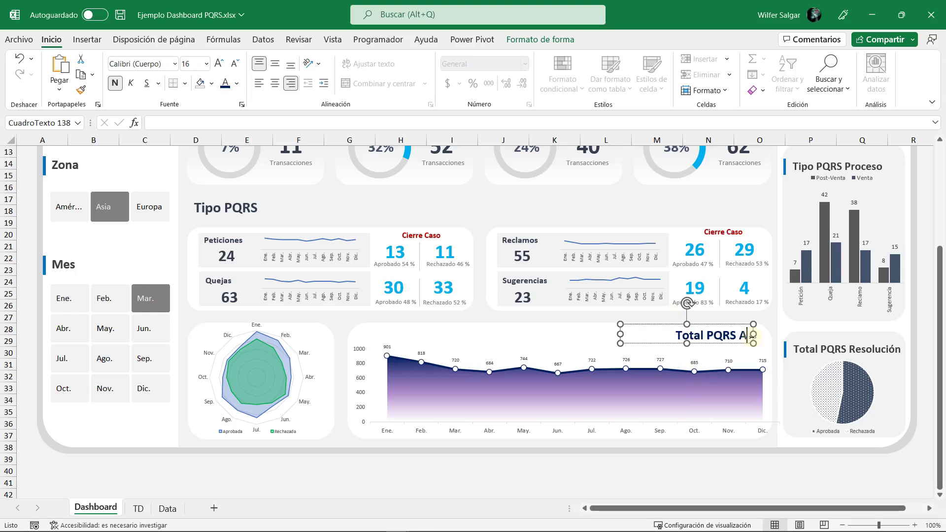
pyautogui.write('tgendidas')
pyautogui.press('BackSpace')
pyautogui.press('BackSpace')
pyautogui.press('BackSpace')
pyautogui.press('BackSpace')
pyautogui.press('BackSpace')
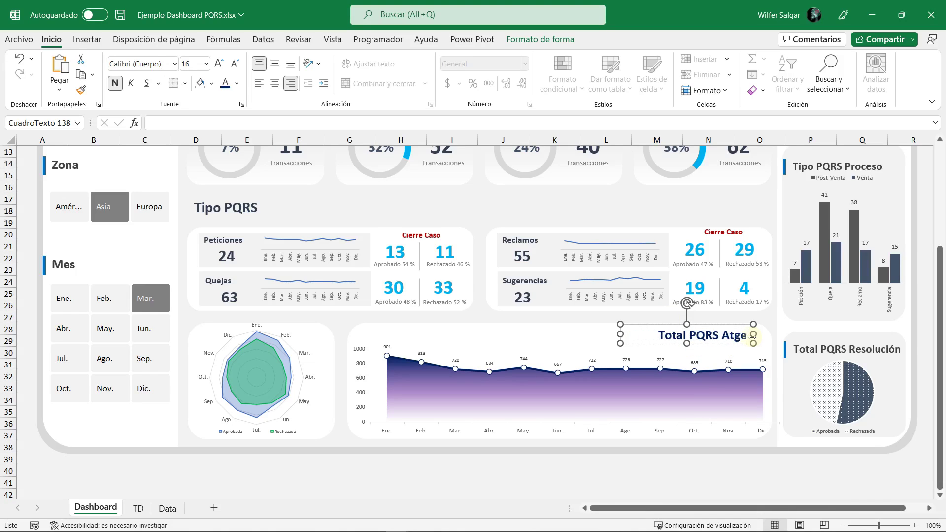
pyautogui.press('BackSpace')
pyautogui.press('BackSpace')
pyautogui.write('endidas')
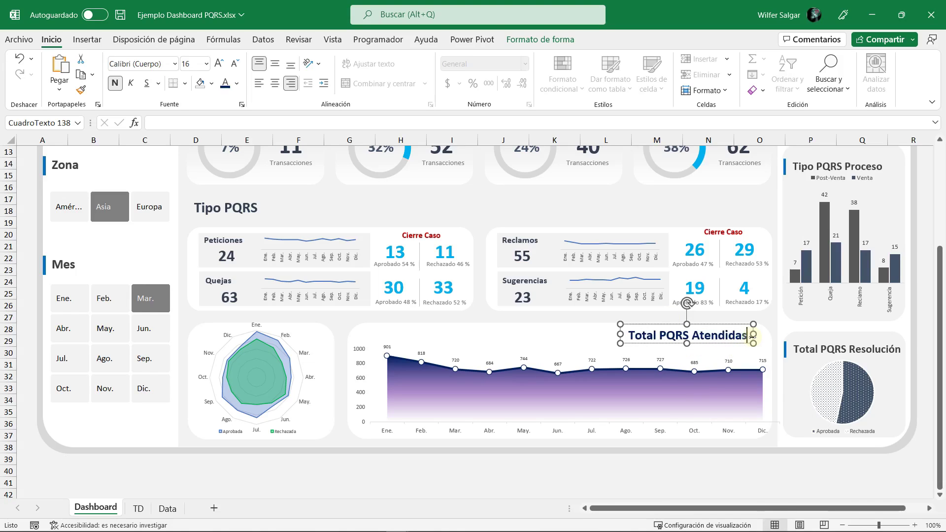
pyautogui.moveTo(745, 341); pyautogui.dragTo(750, 343)
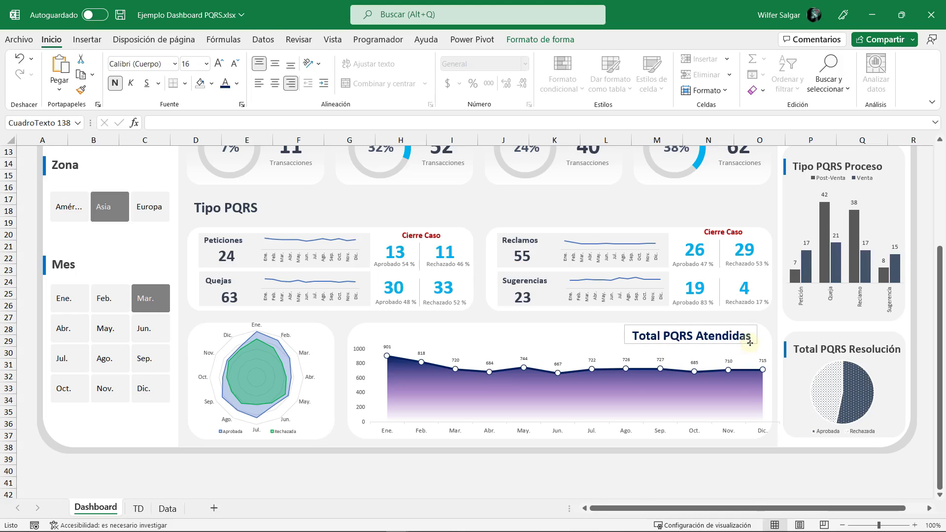
pyautogui.click(750, 343)
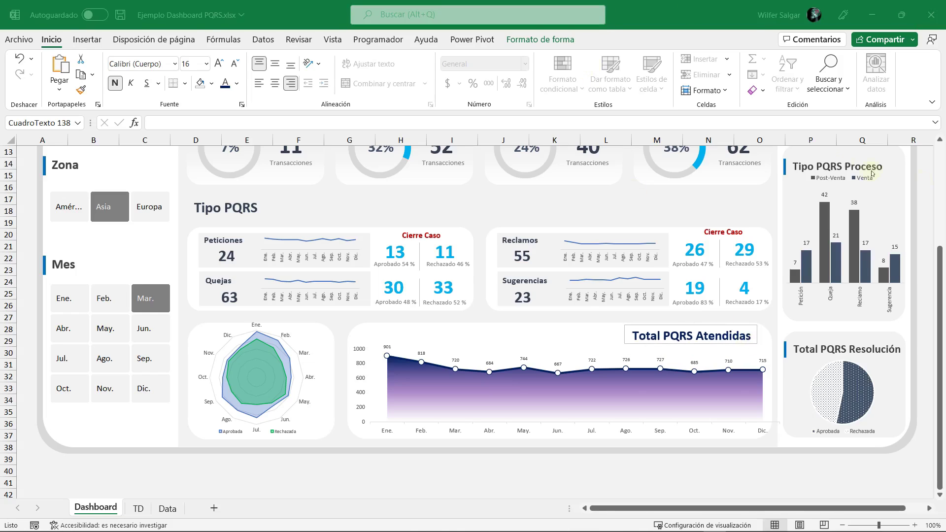
# Step: Set the title box to no fill and no outline
pyautogui.click(538, 40)
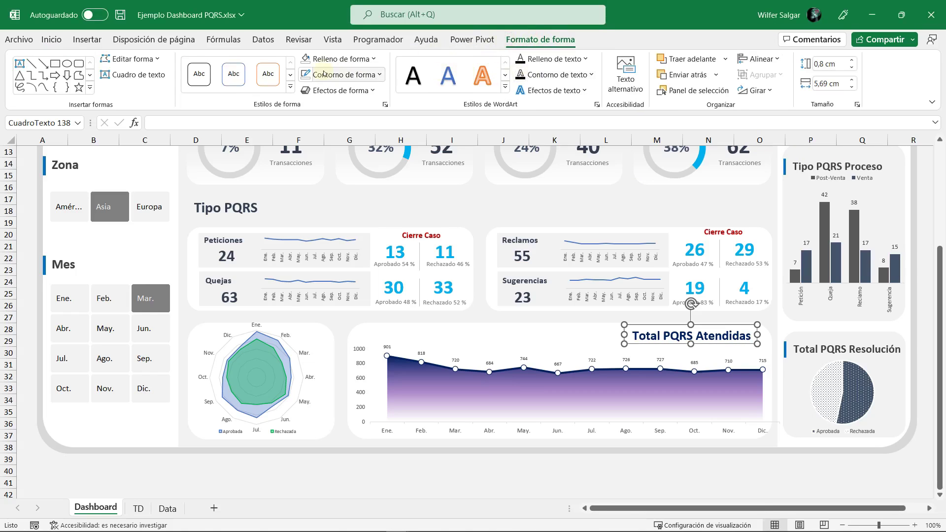
pyautogui.click(343, 59)
pyautogui.click(354, 249)
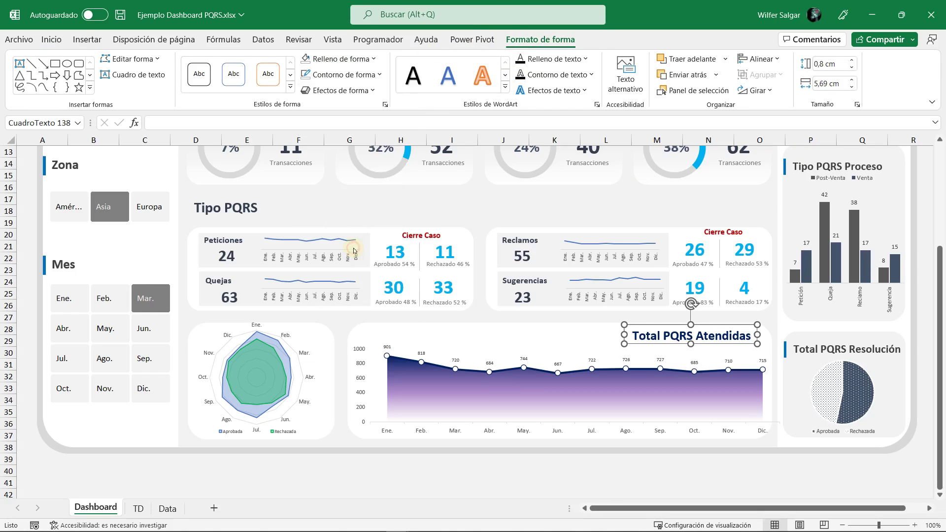
pyautogui.click(339, 76)
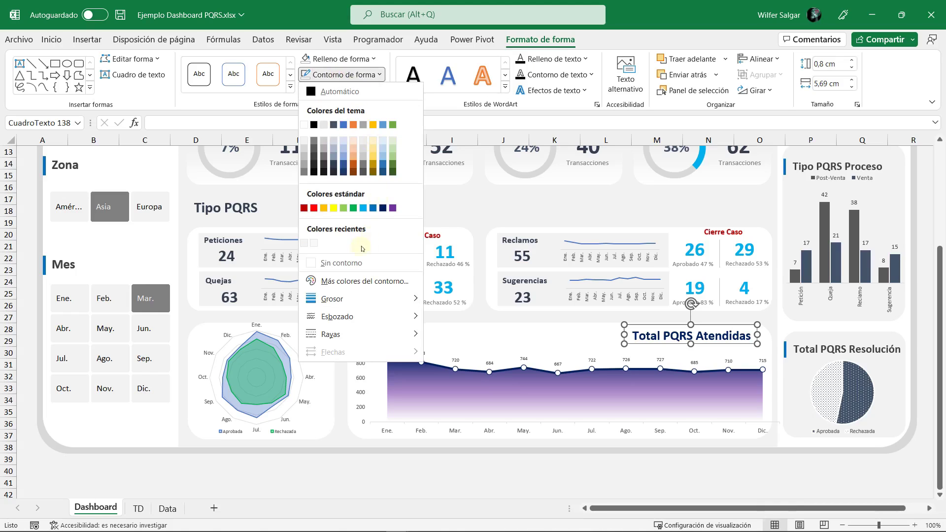
pyautogui.click(341, 263)
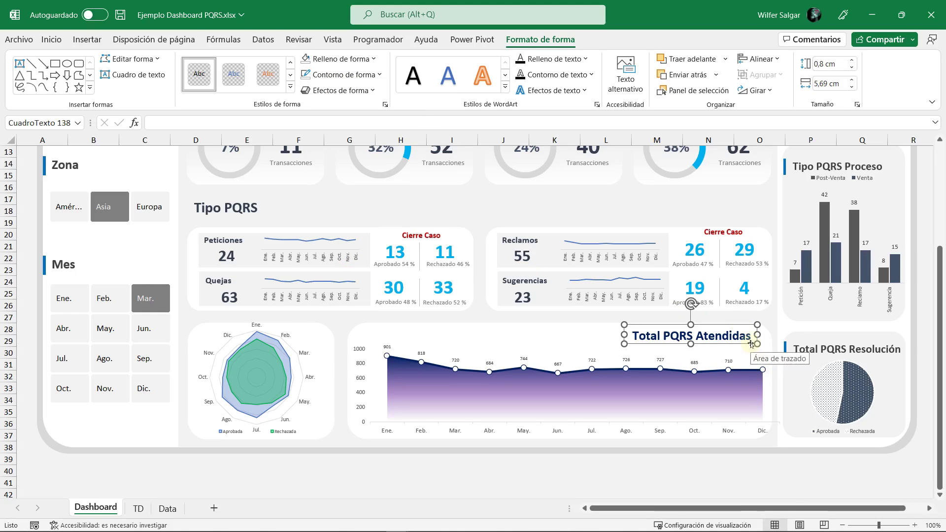
pyautogui.moveTo(750, 343); pyautogui.dragTo(759, 338)
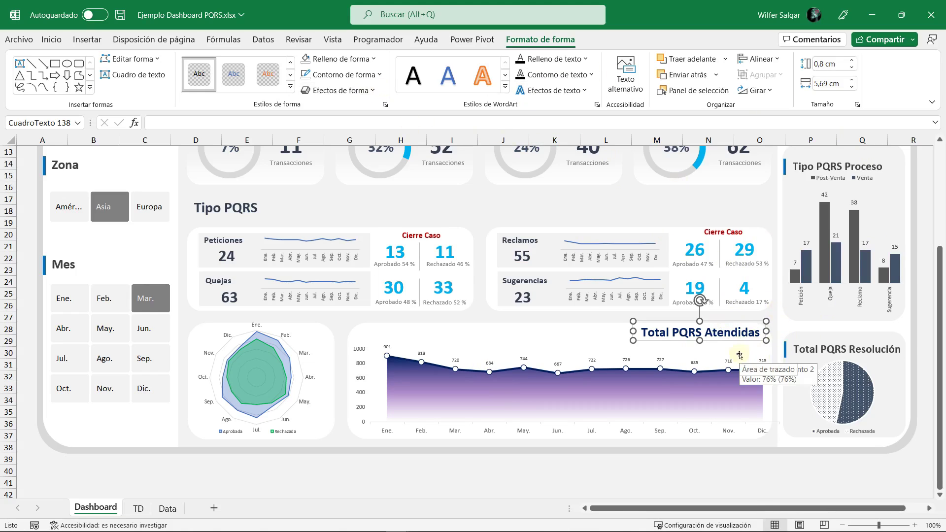
# Step: Duplicate the title box below it, clear its text, and start a formula
pyautogui.hotkey('ctrl', 'd')
pyautogui.moveTo(740, 347); pyautogui.dragTo(731, 351)
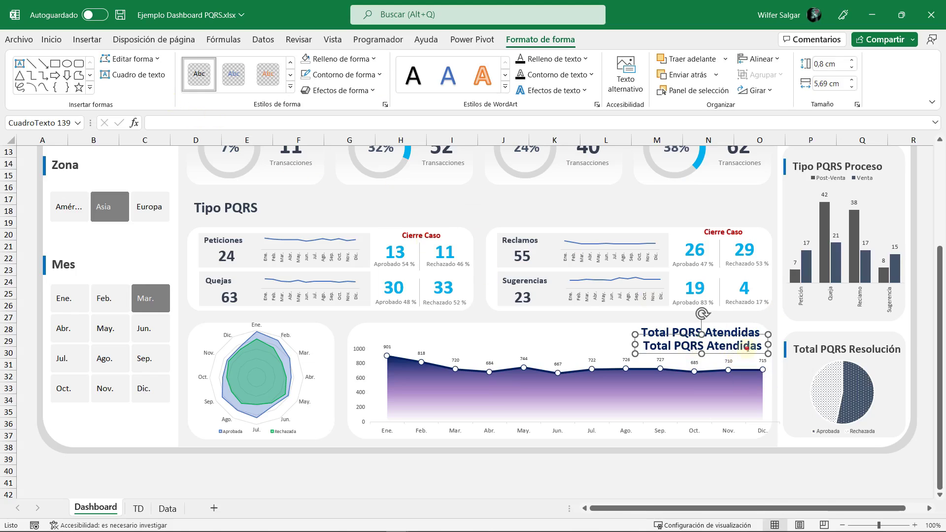
pyautogui.doubleClick(734, 346)
pyautogui.hotkey('ctrl', 'shift', 'Left')
pyautogui.hotkey('ctrl', 'shift', 'Left')
pyautogui.press('BackSpace')
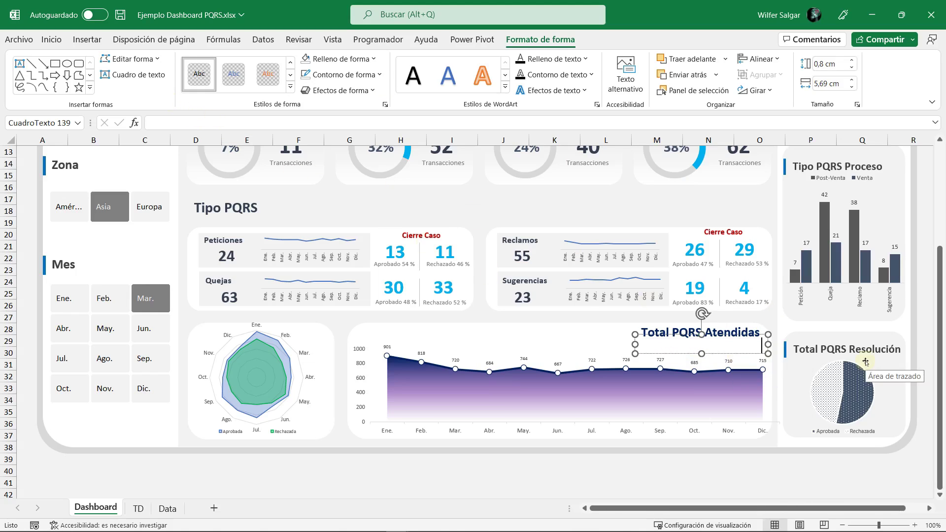
pyautogui.click(194, 121)
pyautogui.write('=')
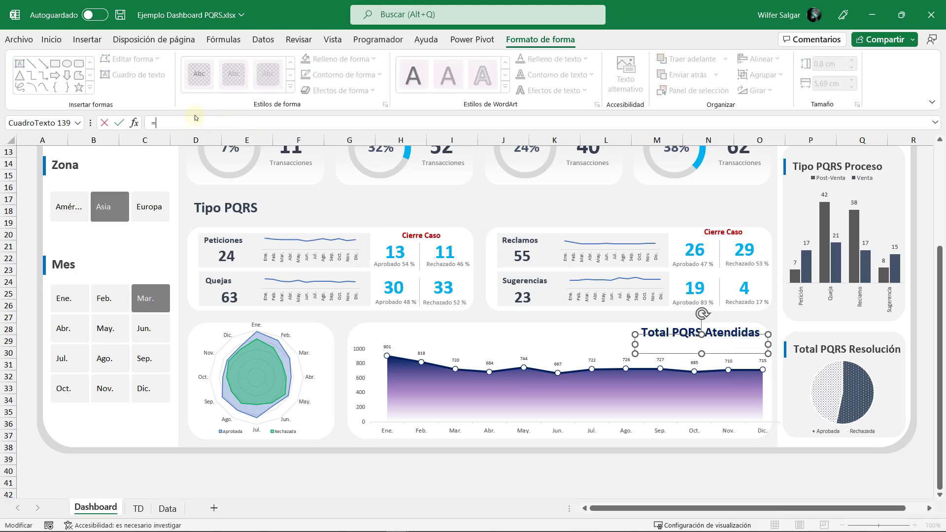
# Step: Abandon a rejected link to TD!AX19 and put placeholder text 'fadfas' in the copy
pyautogui.click(138, 508)
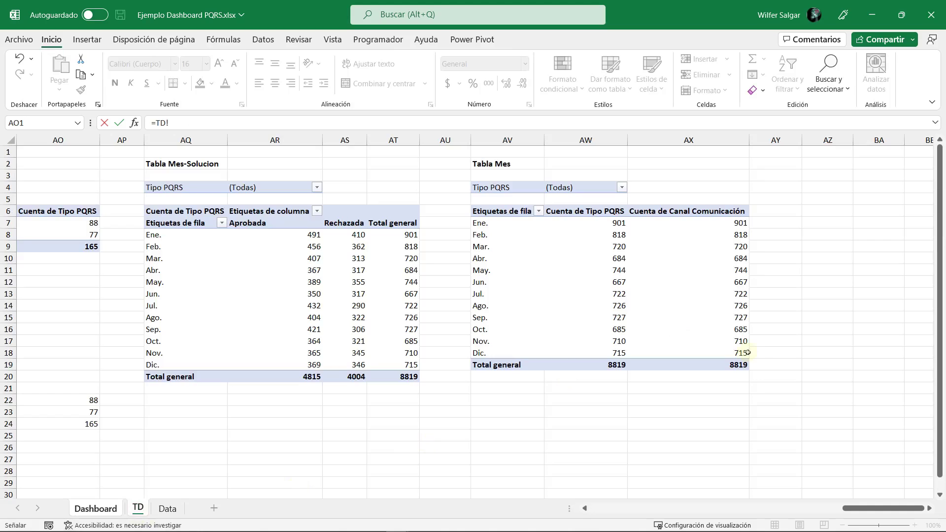
pyautogui.click(723, 365)
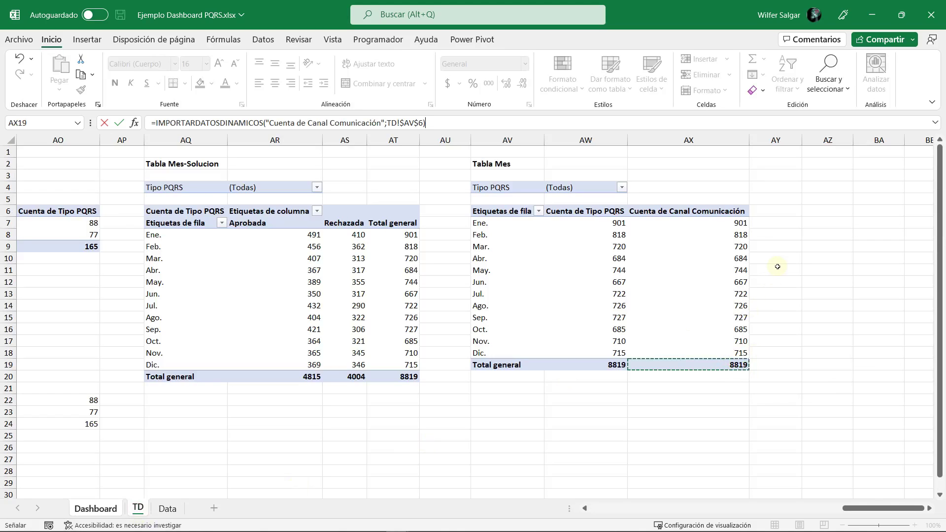
pyautogui.press('Return')
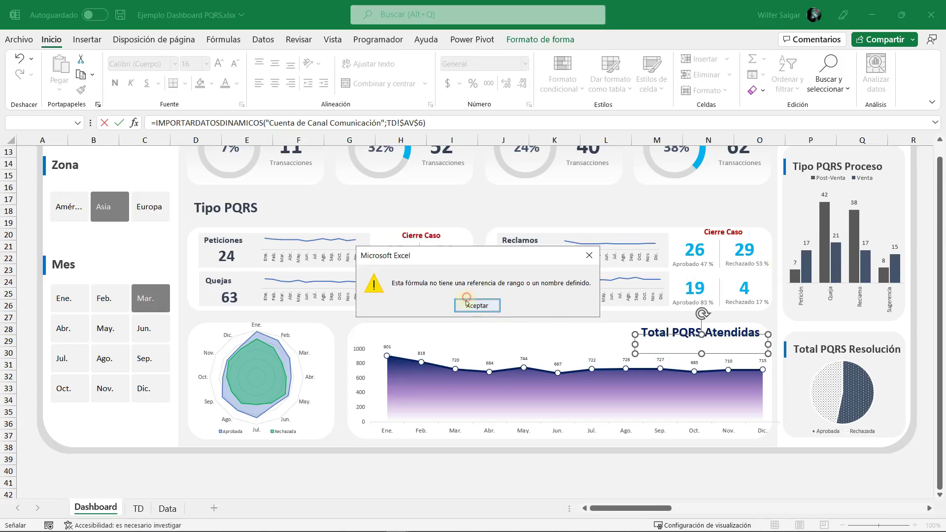
pyautogui.click(466, 302)
pyautogui.press('Escape')
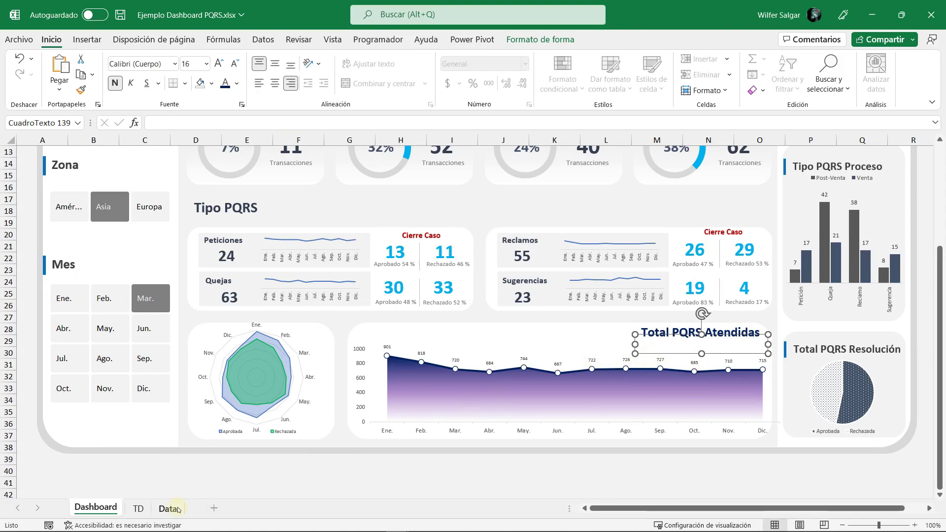
pyautogui.click(662, 345)
pyautogui.write('fadfas')
pyautogui.click(690, 375)
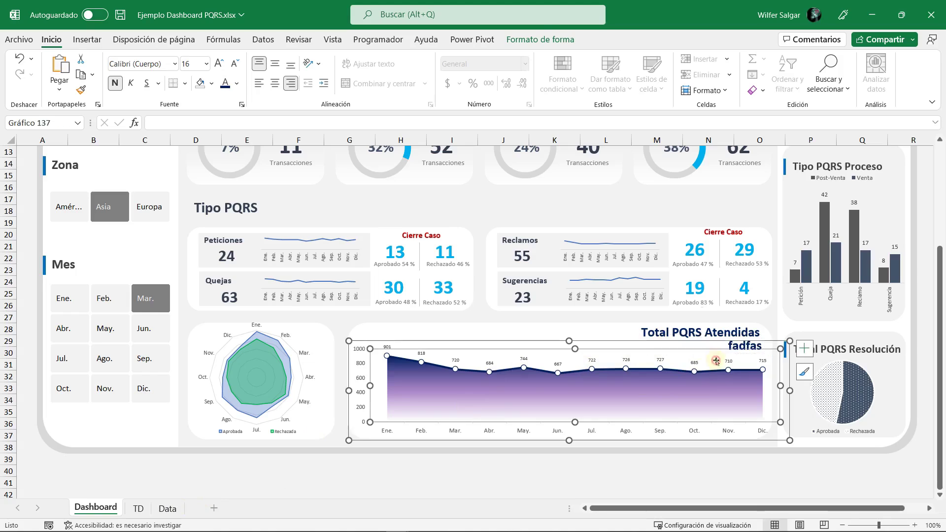
# Step: On TD, label AW22 'Total' and set AX22 to reference the grand total in AX19
pyautogui.click(138, 508)
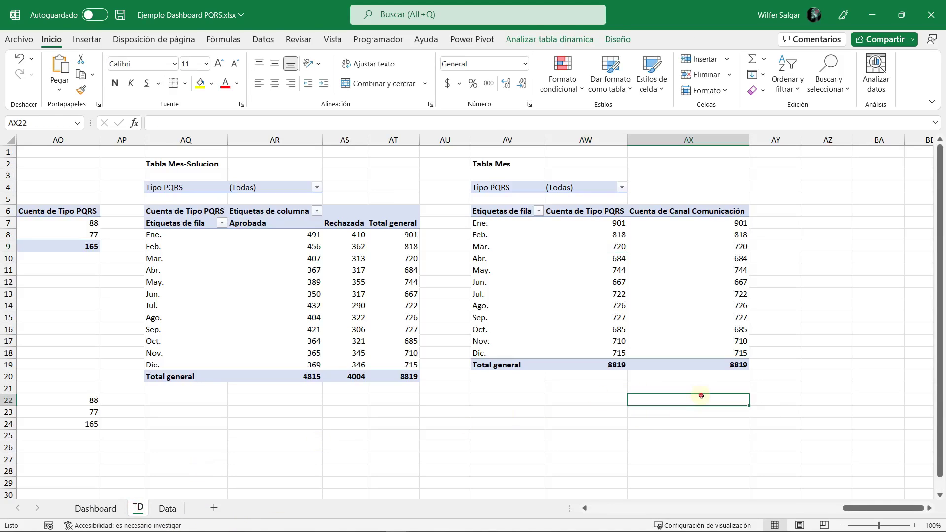
pyautogui.write('Total')
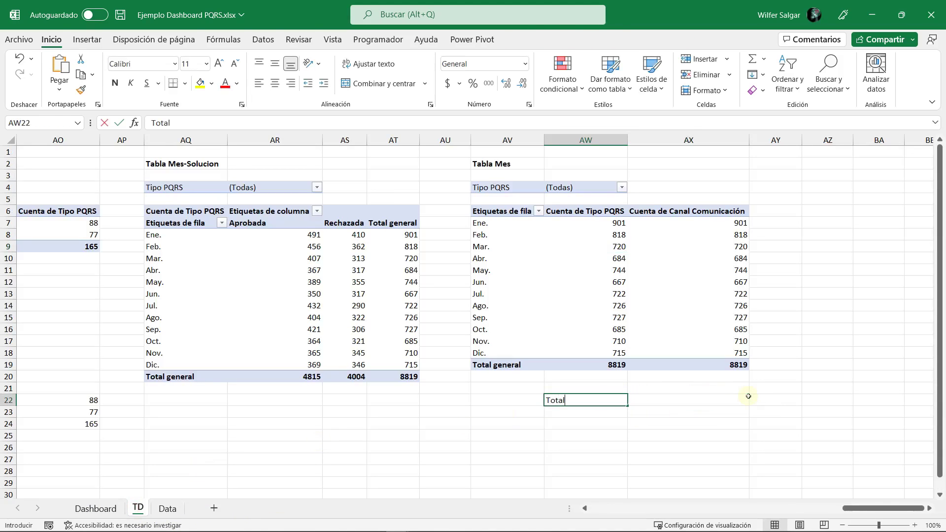
pyautogui.press('Tab')
pyautogui.write('=')
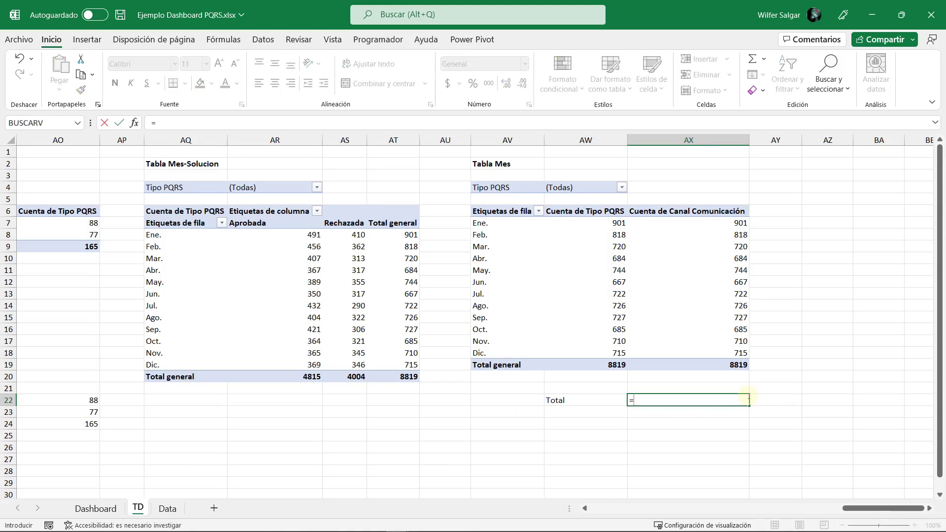
pyautogui.write('a')
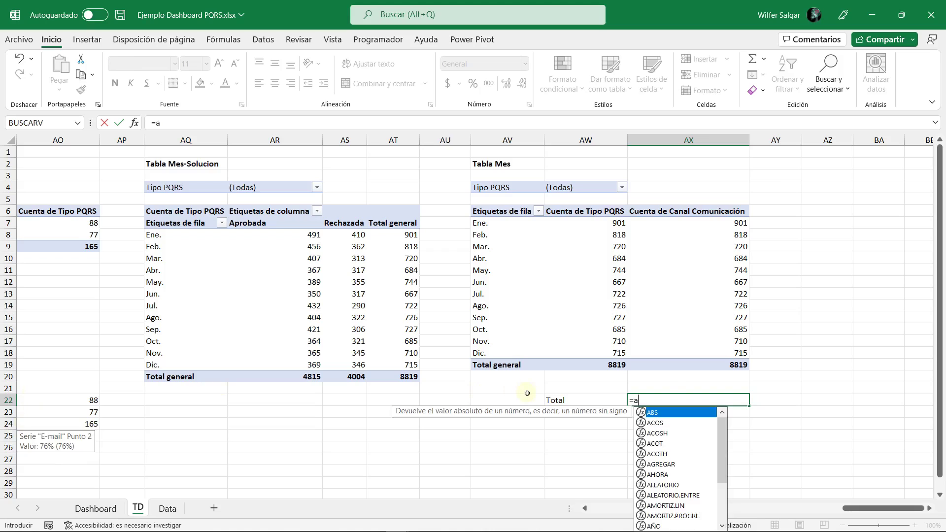
pyautogui.write('x')
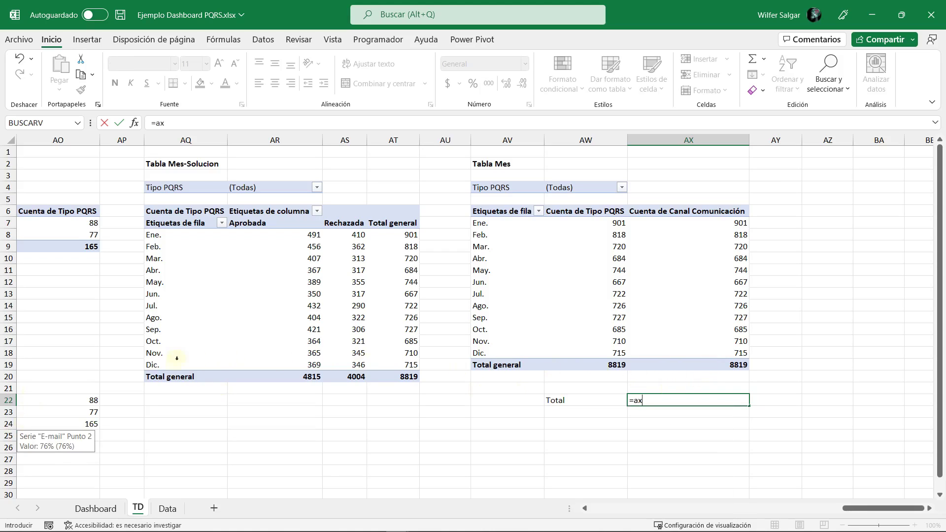
pyautogui.write('20')
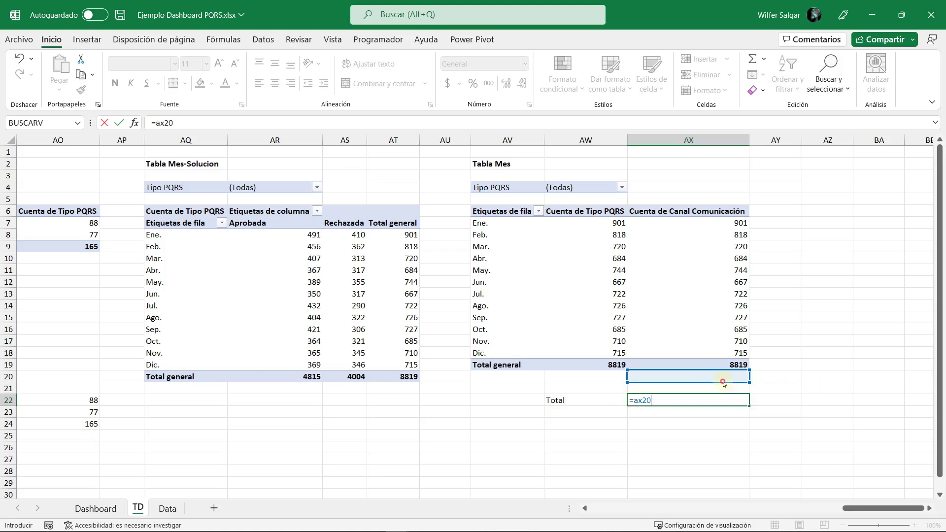
pyautogui.click(726, 366)
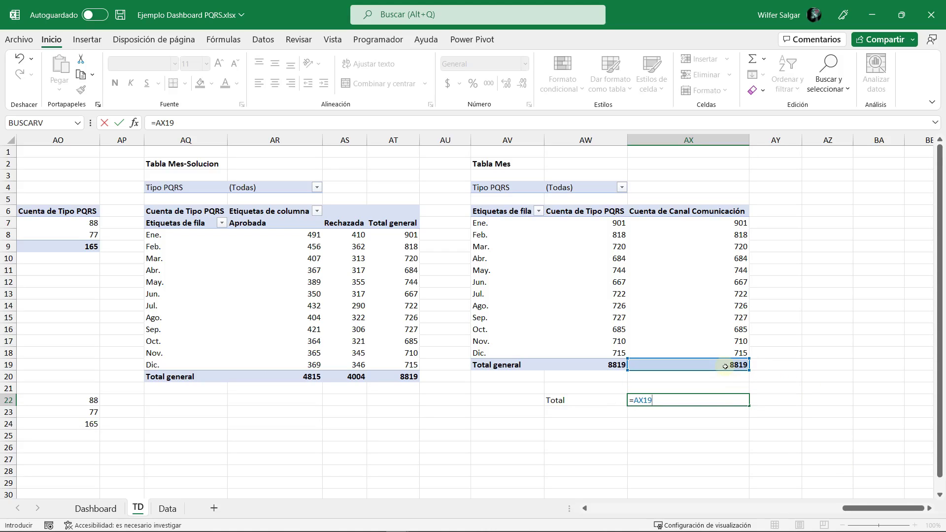
pyautogui.hotkey('ctrl', 'Return')
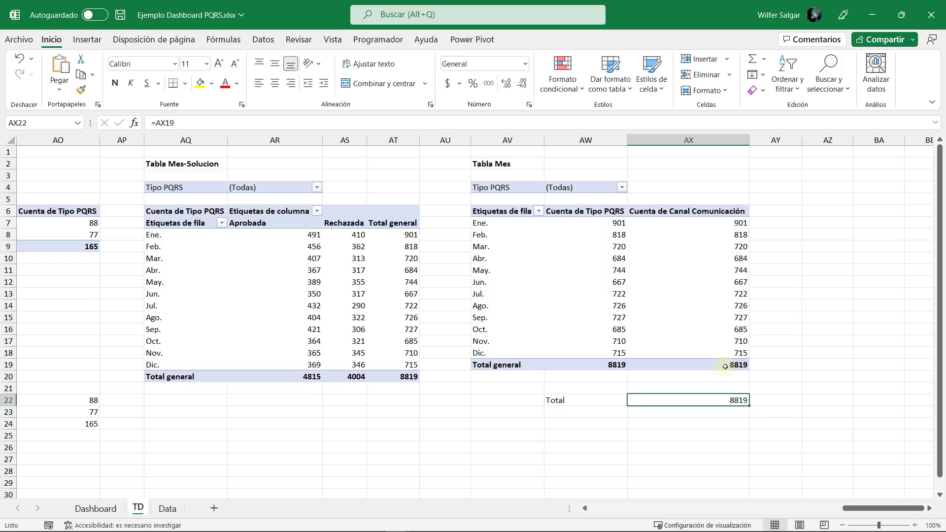
# Step: Format AX22 as a number with thousands separator and no decimals
pyautogui.hotkey('ctrl', '1')
pyautogui.click(631, 277)
pyautogui.doubleClick(817, 299)
pyautogui.click(715, 312)
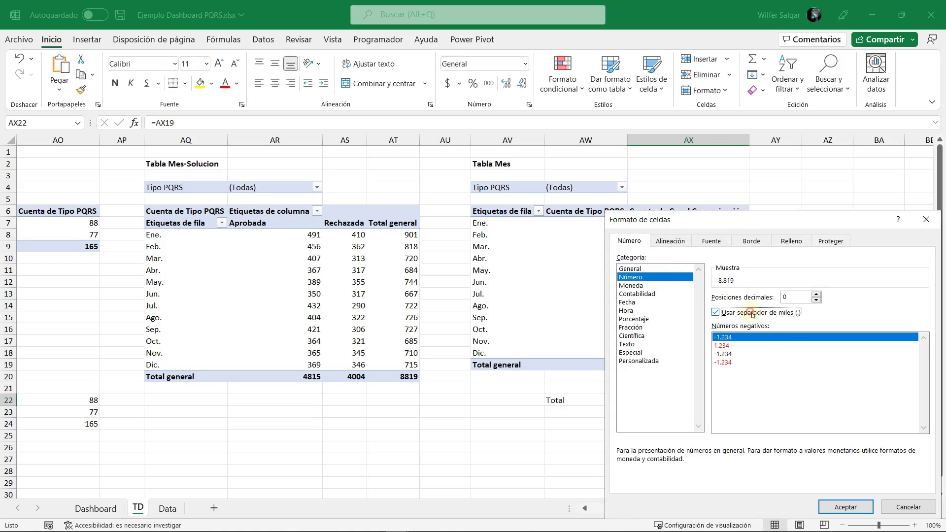
pyautogui.click(846, 509)
# Step: Replace the placeholder text with a link to =TD!AX22 on the Dashboard
pyautogui.hotkey('ctrl', 'pageup')
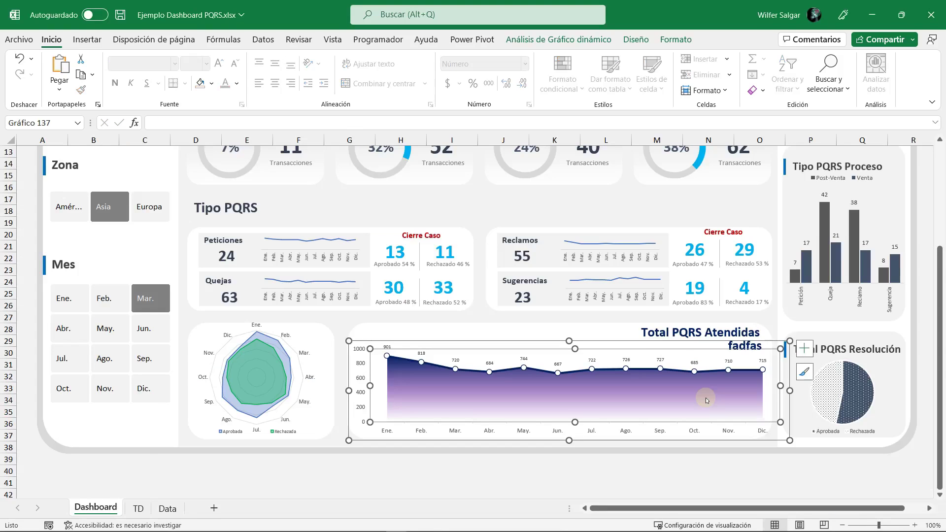
pyautogui.click(752, 345)
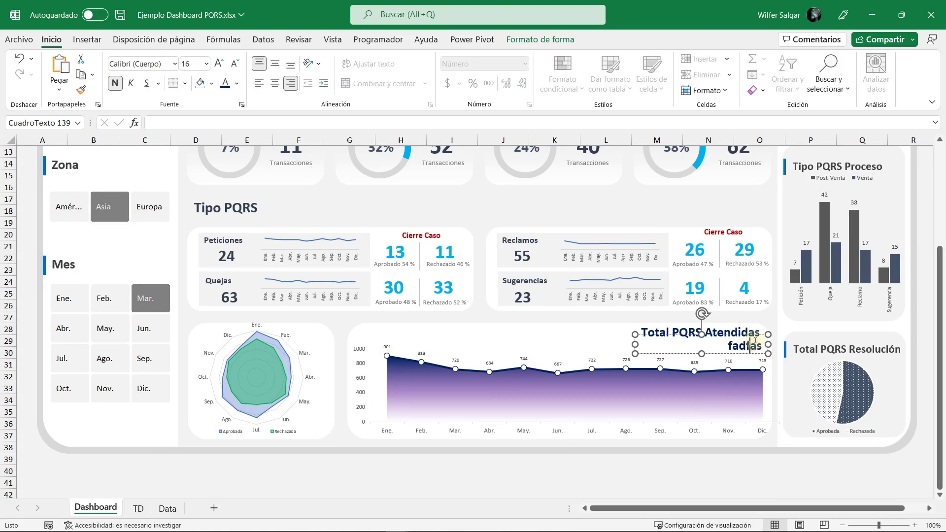
pyautogui.press('Escape')
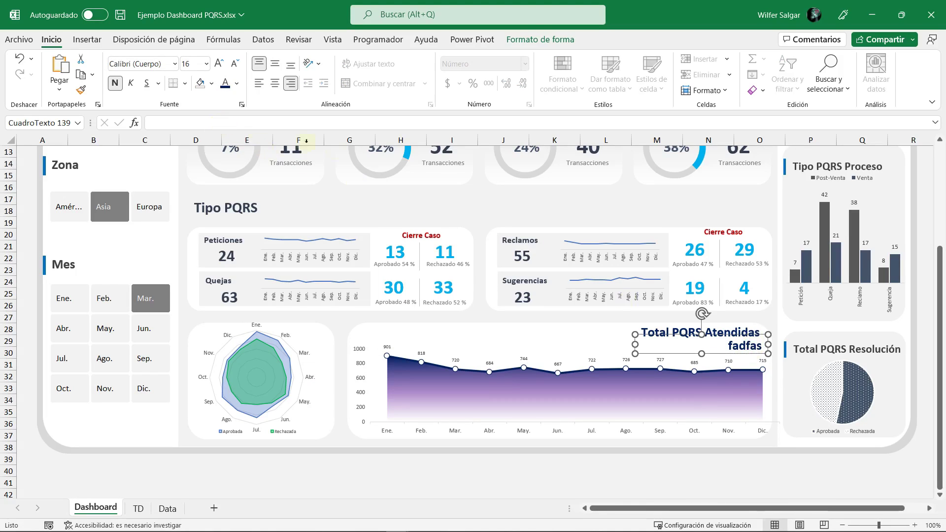
pyautogui.click(752, 345)
pyautogui.hotkey('shift', 'Home')
pyautogui.press('Delete')
pyautogui.click(200, 123)
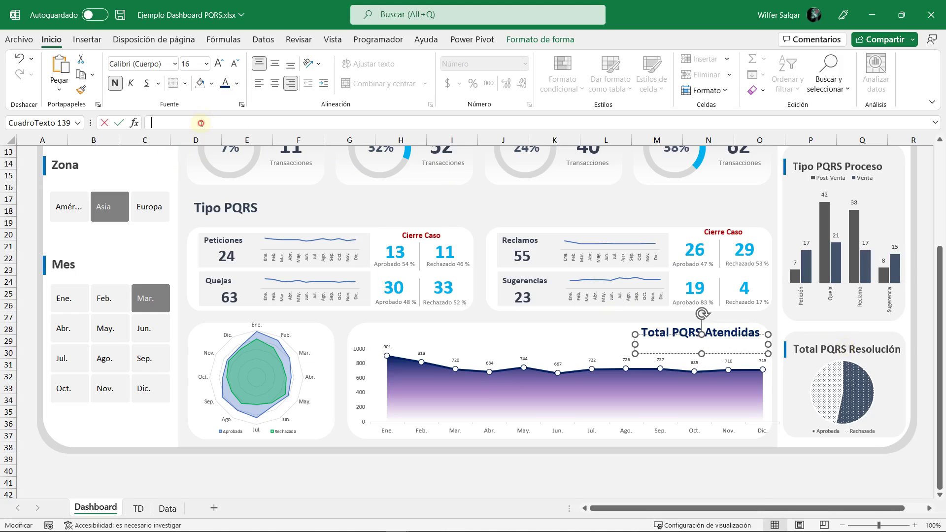
pyautogui.write('=')
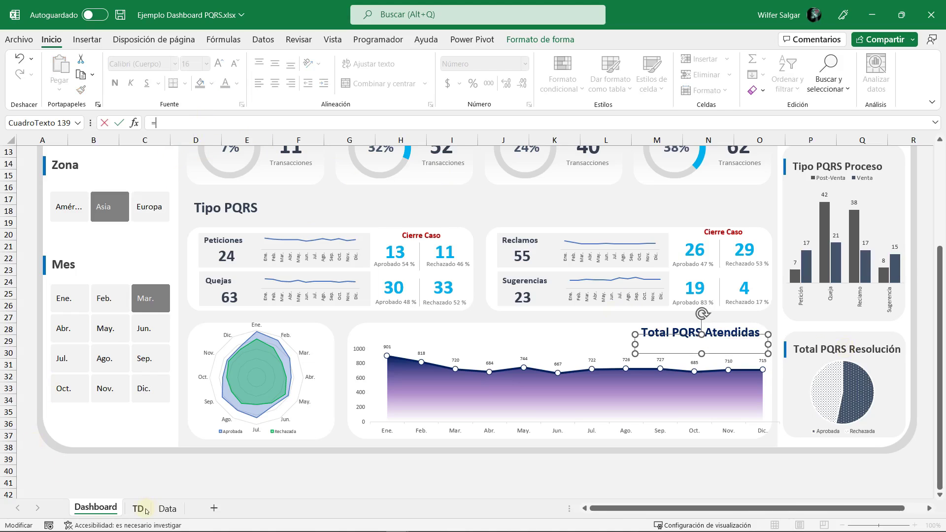
pyautogui.click(139, 508)
pyautogui.click(739, 400)
pyautogui.press('Return')
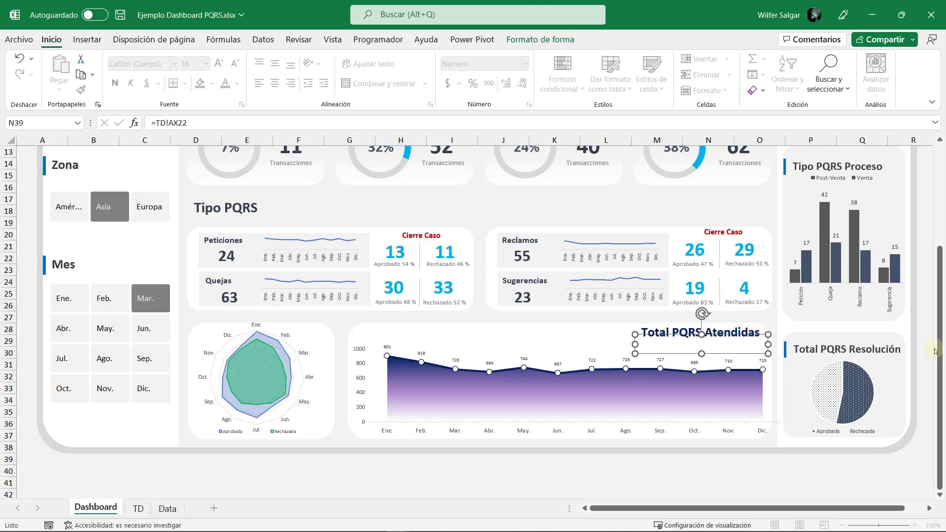
# Step: Copy the title's formatting onto the 8.819 value and align it under the title
pyautogui.moveTo(728, 335); pyautogui.dragTo(725, 323)
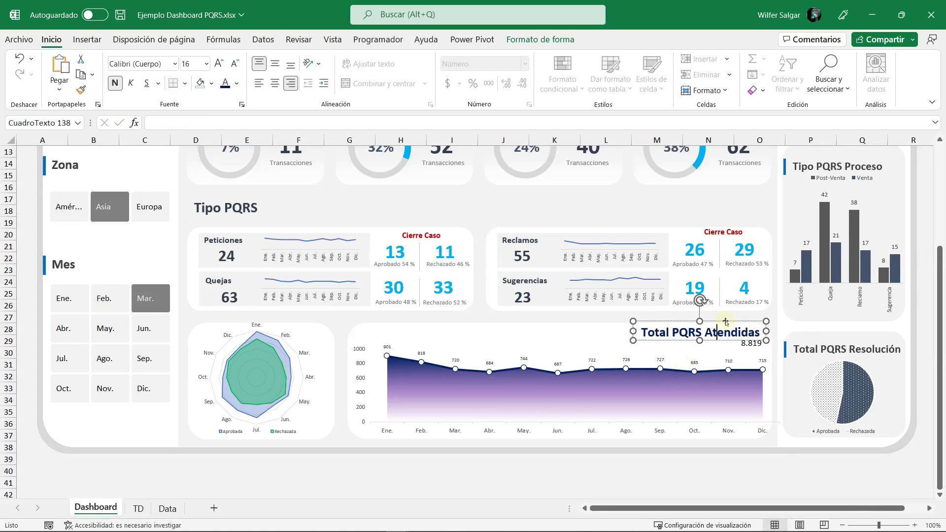
pyautogui.click(725, 322)
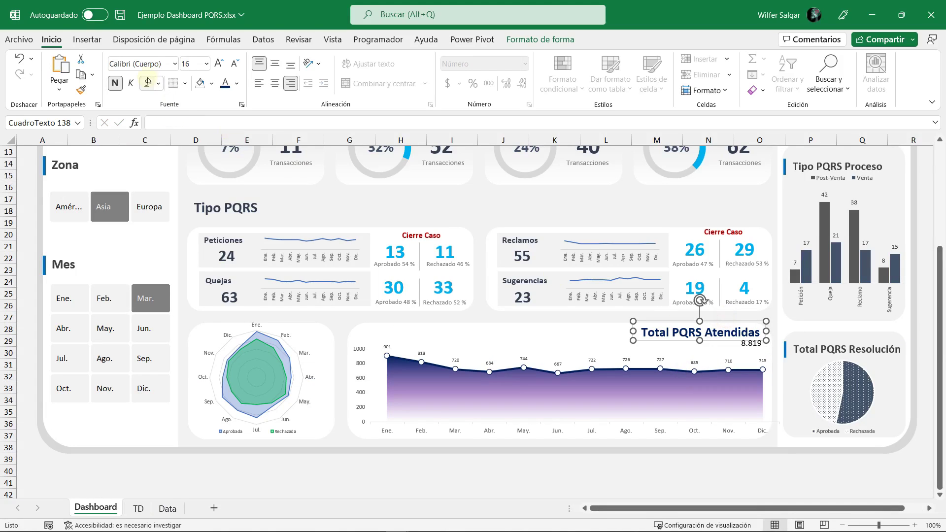
pyautogui.click(82, 90)
pyautogui.click(747, 345)
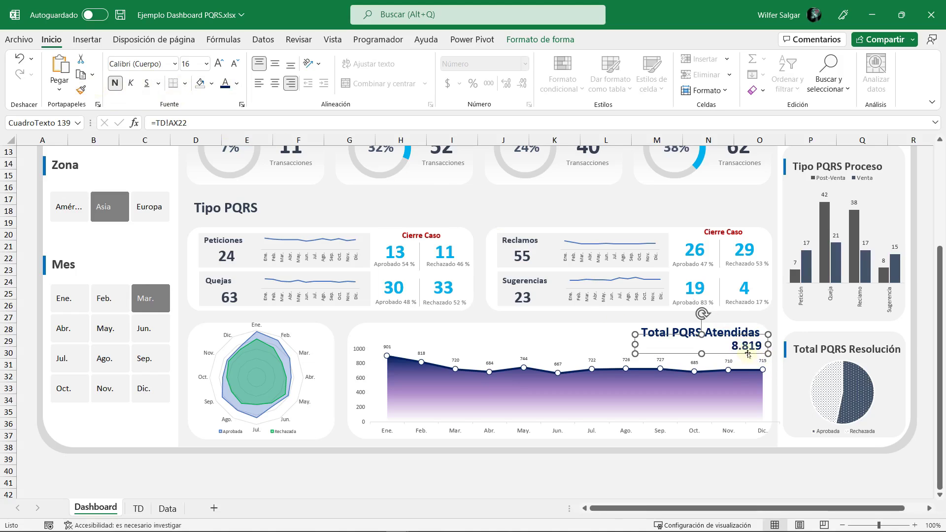
pyautogui.moveTo(748, 354); pyautogui.dragTo(745, 353)
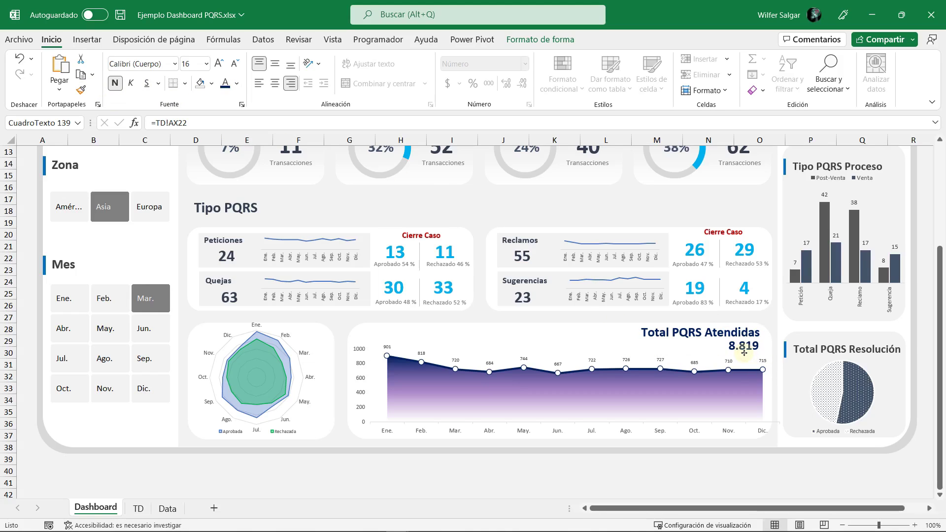
pyautogui.click(459, 469)
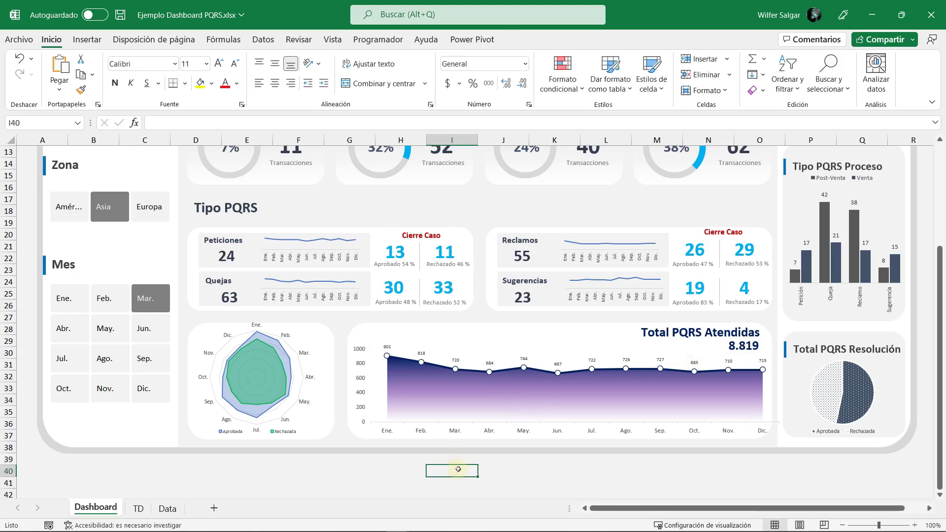
# Step: Hide the TD and Data sheets
pyautogui.hotkey('ctrl', 'Up')
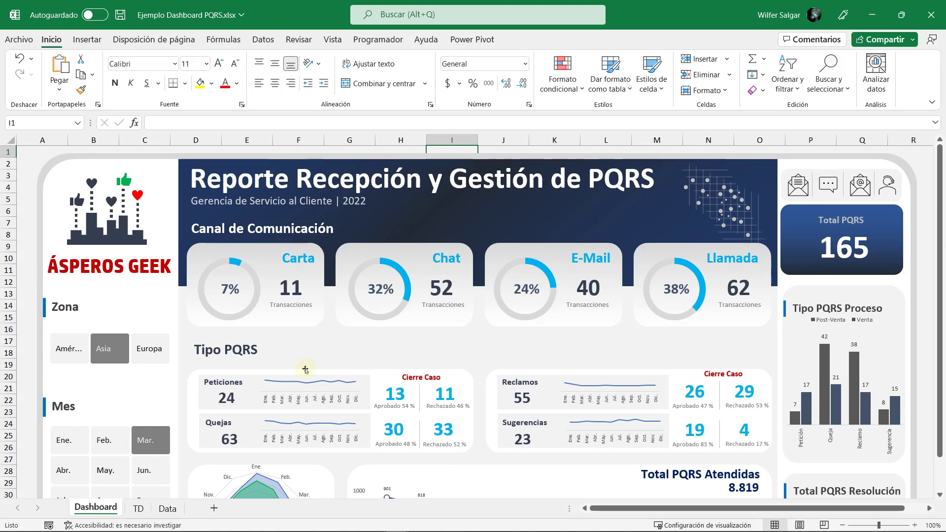
pyautogui.hotkey('ctrl', 'F1')
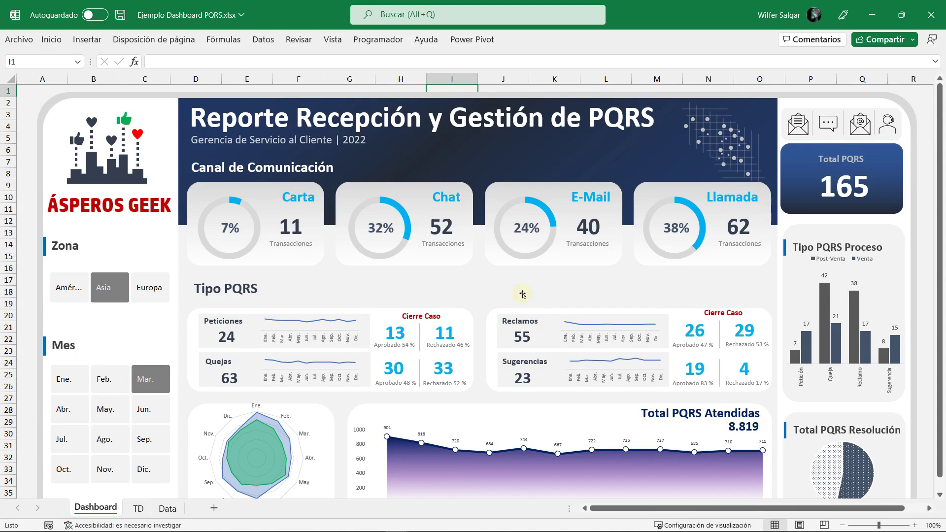
pyautogui.scroll(-2, 523, 295)
pyautogui.scroll(2, 523, 294)
pyautogui.click(136, 508)
pyautogui.keyDown('shift'); pyautogui.click(167, 509); pyautogui.keyUp('shift')
pyautogui.rightClick(167, 509)
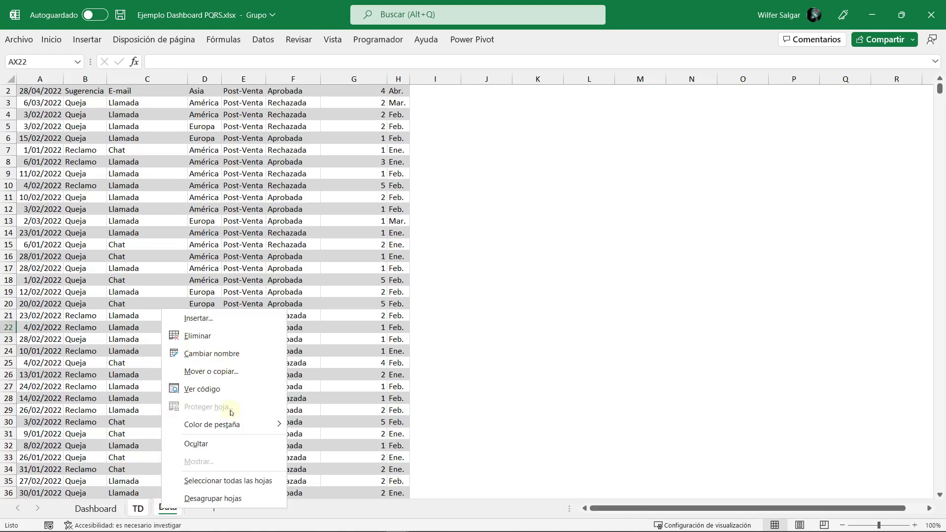
pyautogui.click(212, 446)
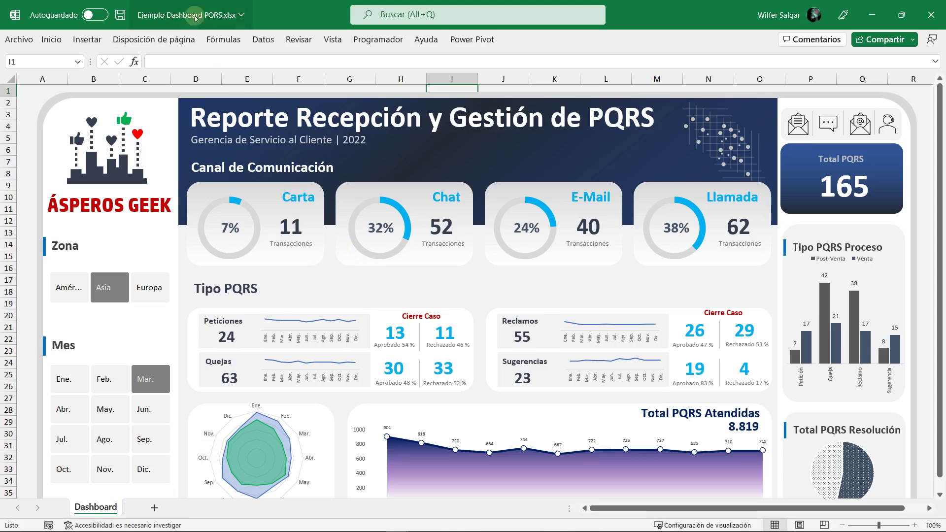
# Step: Turn off headings, gridlines and the formula bar, showing only ribbon tab names
pyautogui.click(174, 40)
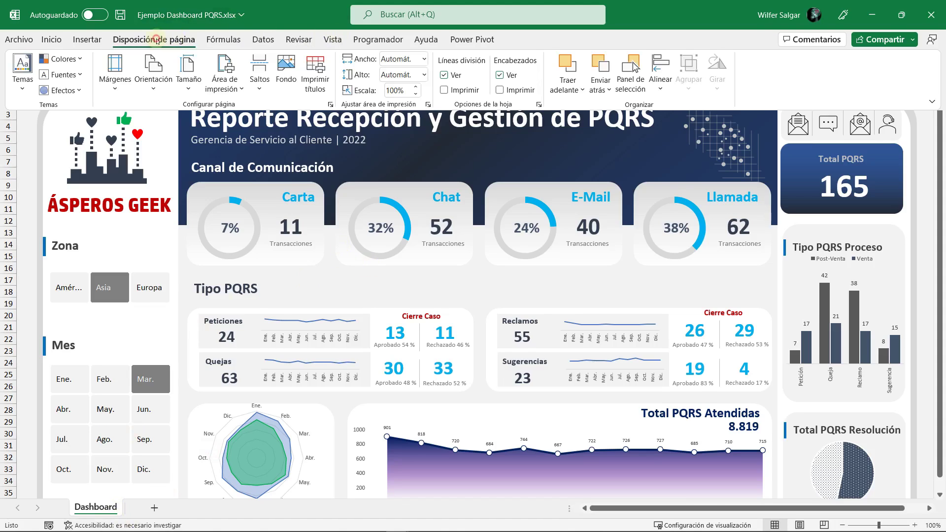
pyautogui.click(501, 75)
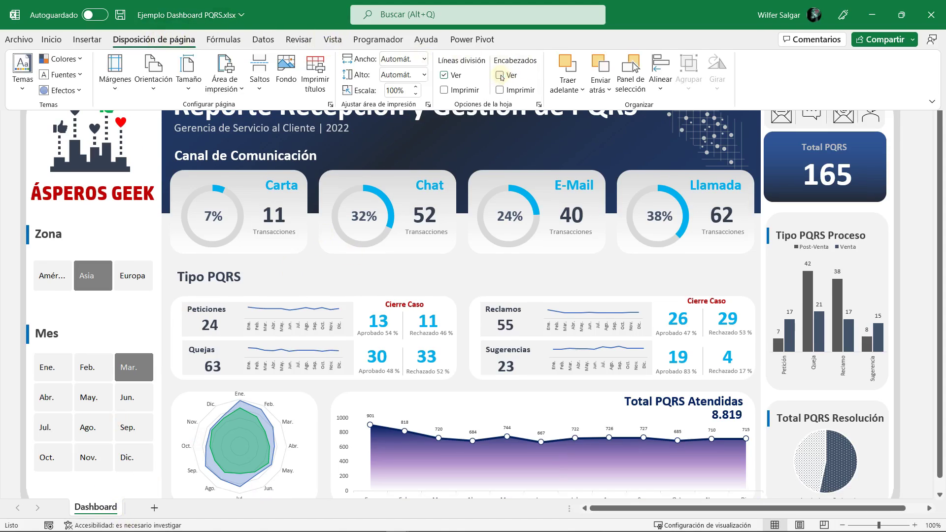
pyautogui.click(457, 77)
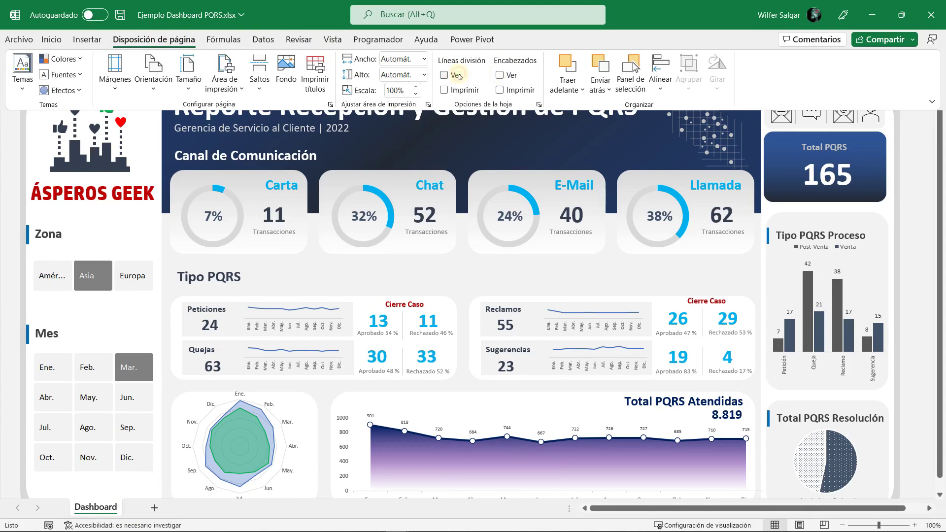
pyautogui.click(931, 102)
pyautogui.click(798, 153)
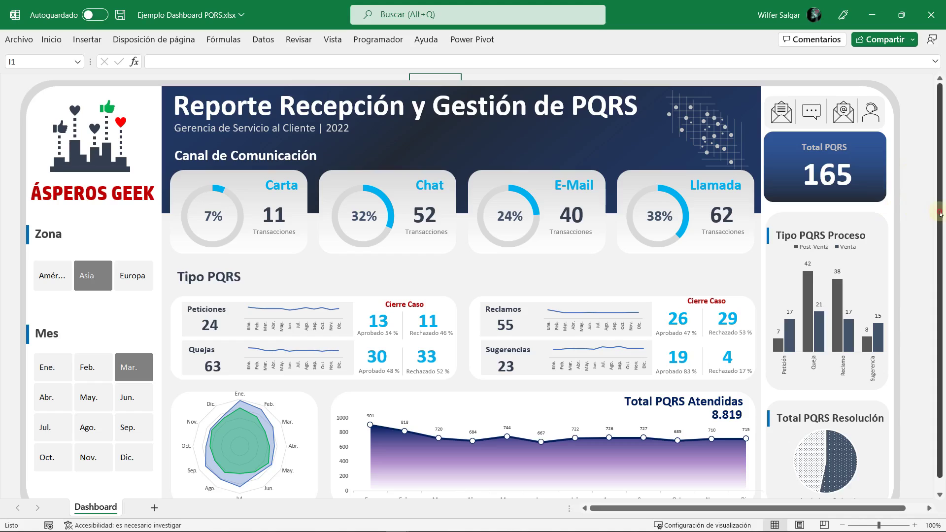
pyautogui.click(175, 34)
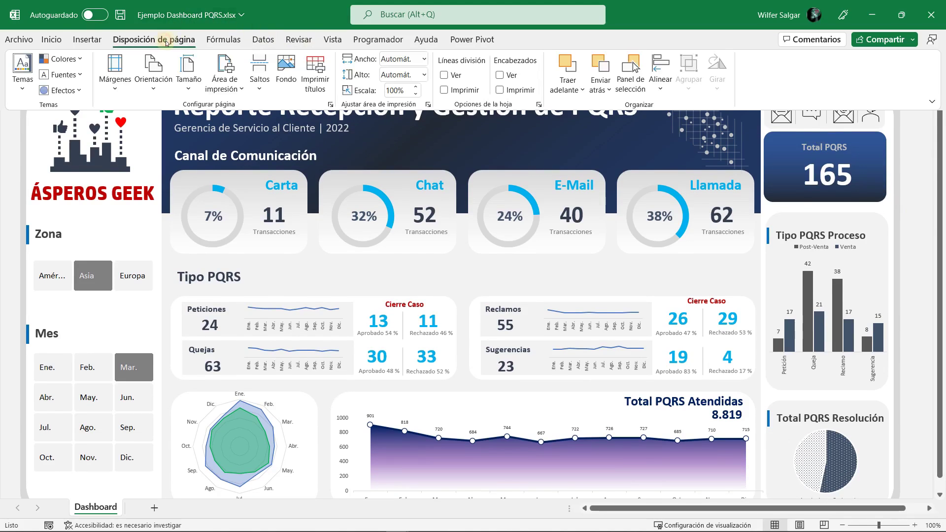
pyautogui.click(329, 41)
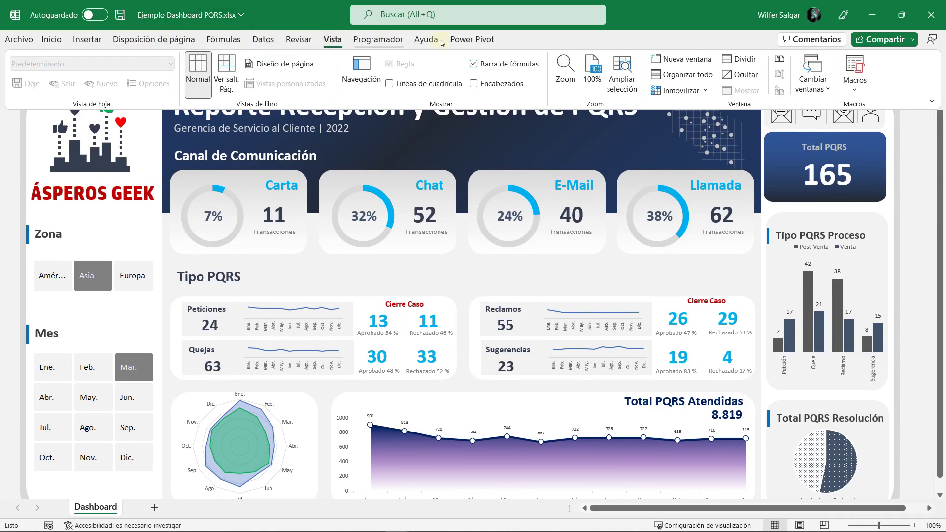
pyautogui.click(473, 64)
pyautogui.click(920, 132)
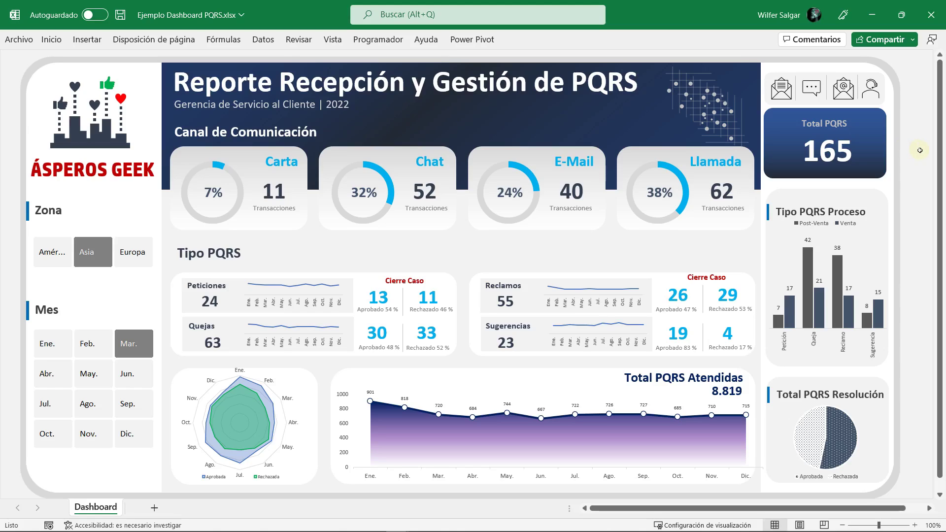
# Step: Save the Dashboard PQRS.xlsx workbook with Ctrl+S
pyautogui.hotkey('ctrl', 's')
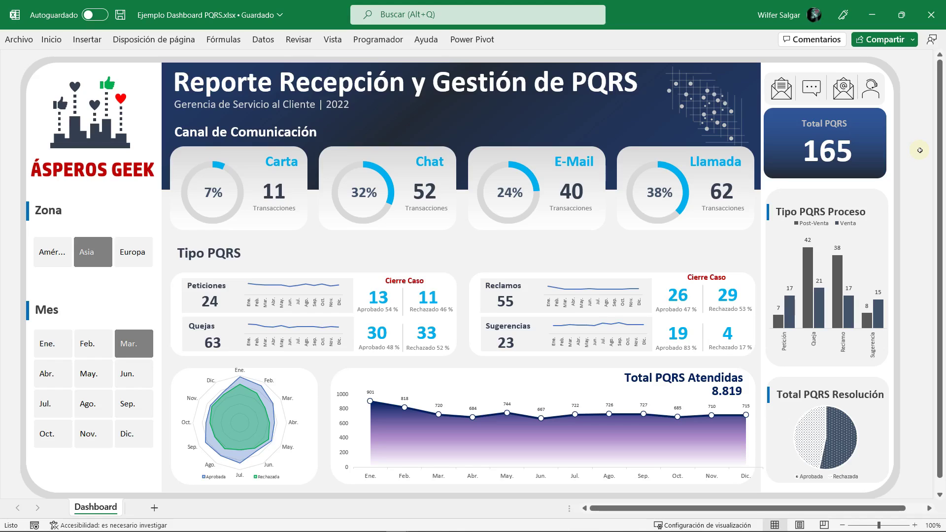
# Step: Insert a Parallelogram shape drawn vertically across the Carta gauge
pyautogui.click(89, 43)
pyautogui.click(164, 81)
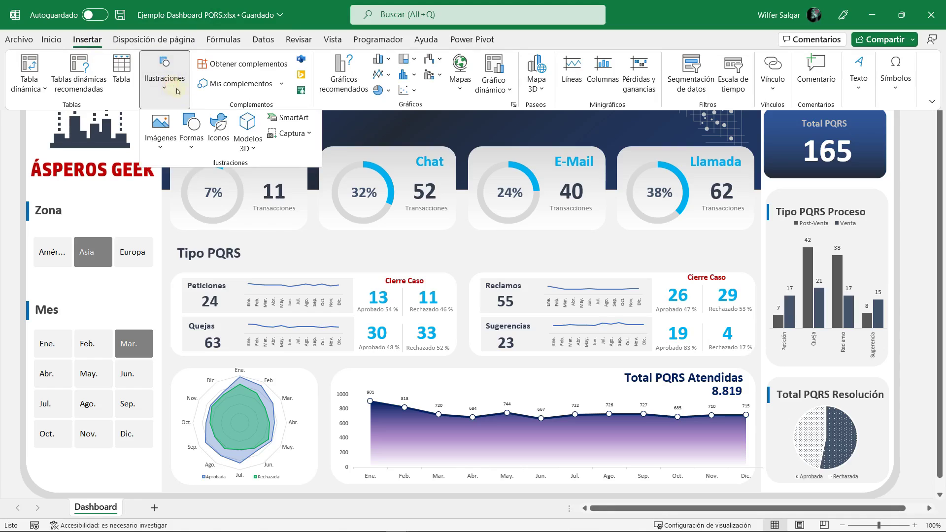
pyautogui.click(200, 148)
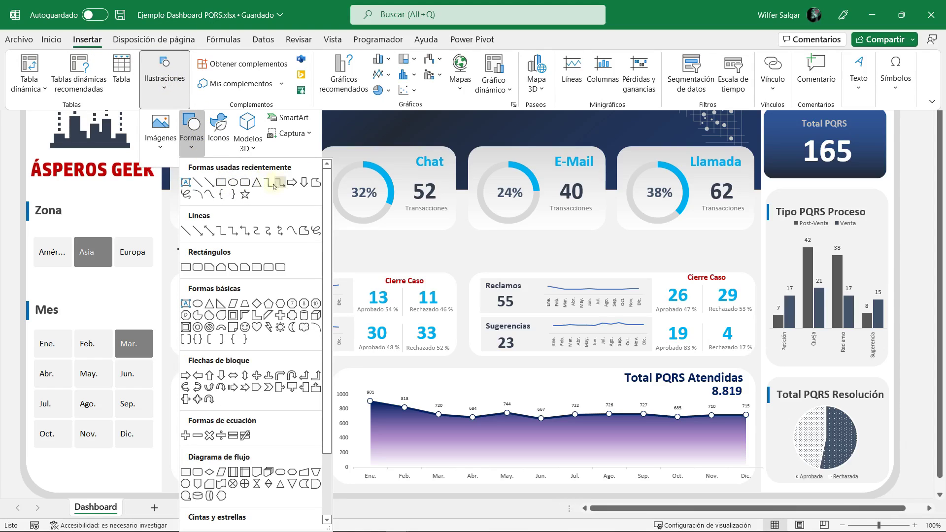
pyautogui.click(235, 306)
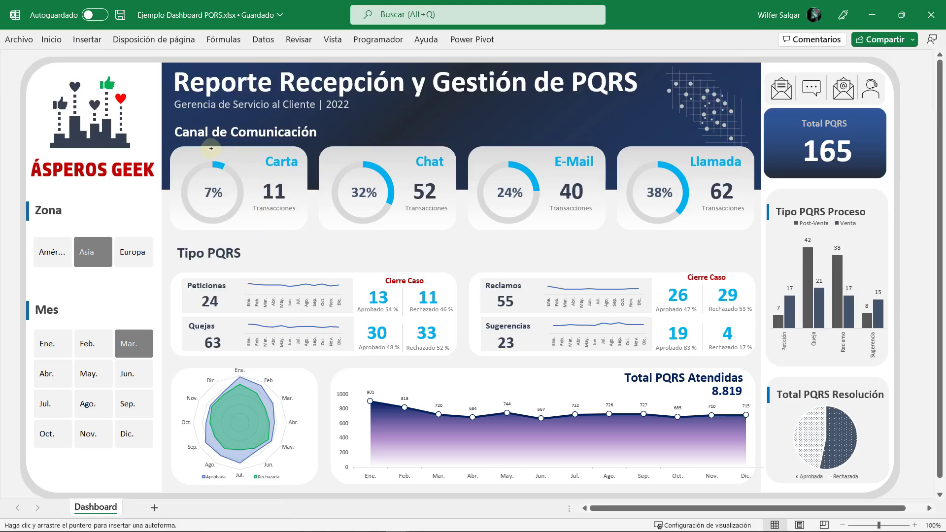
pyautogui.moveTo(239, 153); pyautogui.dragTo(237, 230)
pyautogui.moveTo(237, 231); pyautogui.dragTo(237, 230)
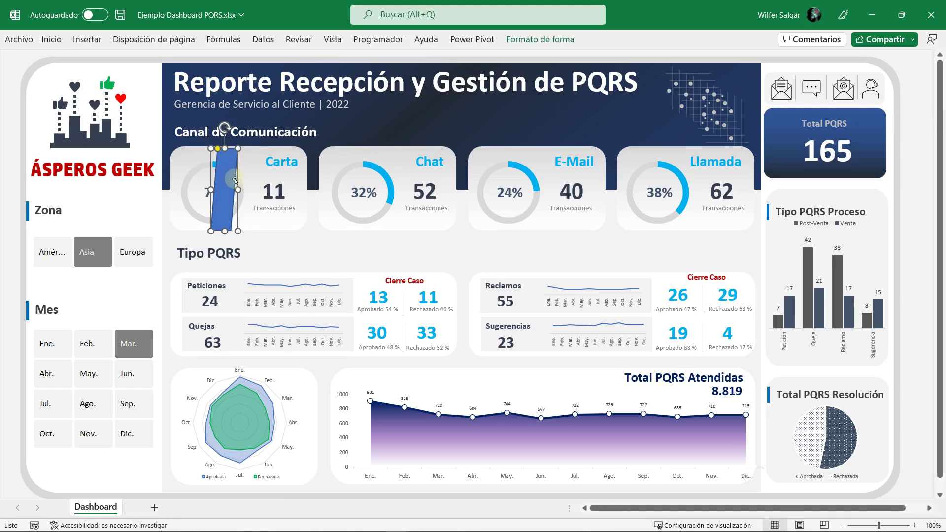
# Step: Widen the parallelogram to the right and nudge it up over the Carta card
pyautogui.moveTo(238, 190); pyautogui.dragTo(254, 190)
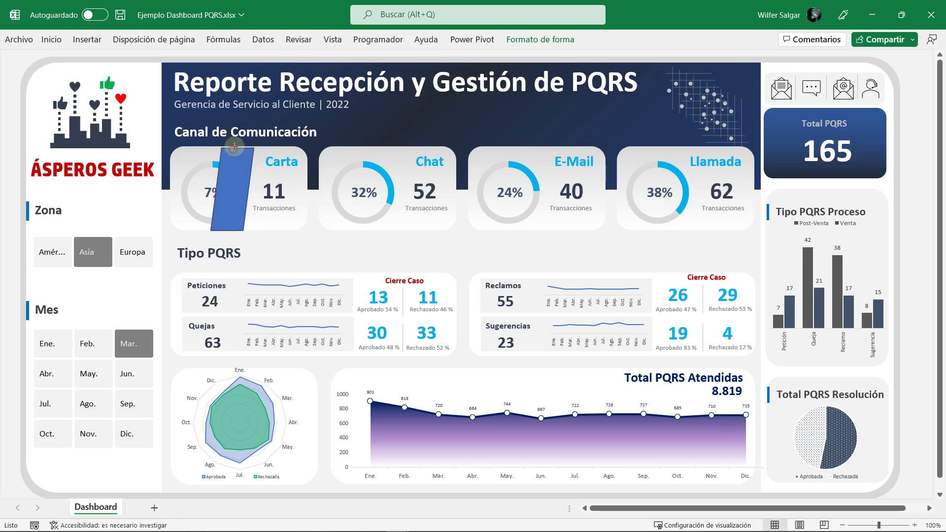
pyautogui.moveTo(230, 153); pyautogui.dragTo(230, 147)
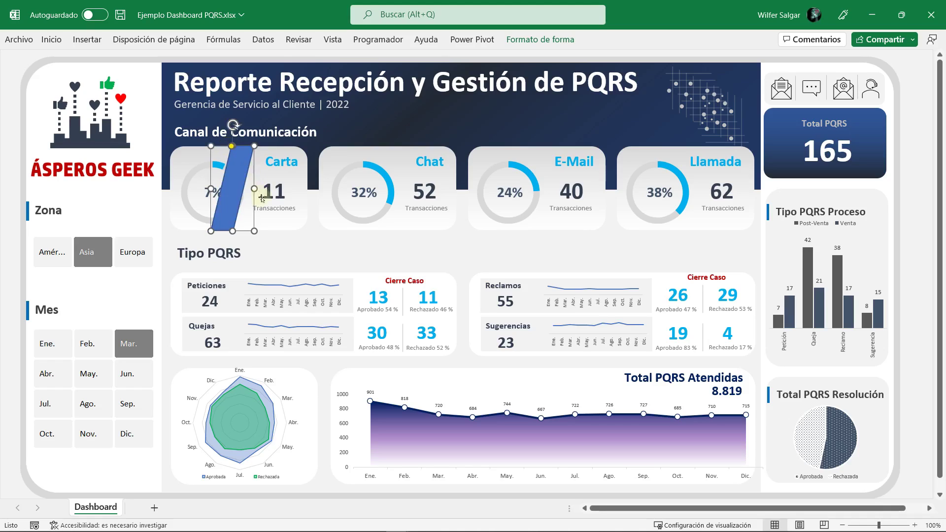
pyautogui.moveTo(255, 188); pyautogui.dragTo(268, 188)
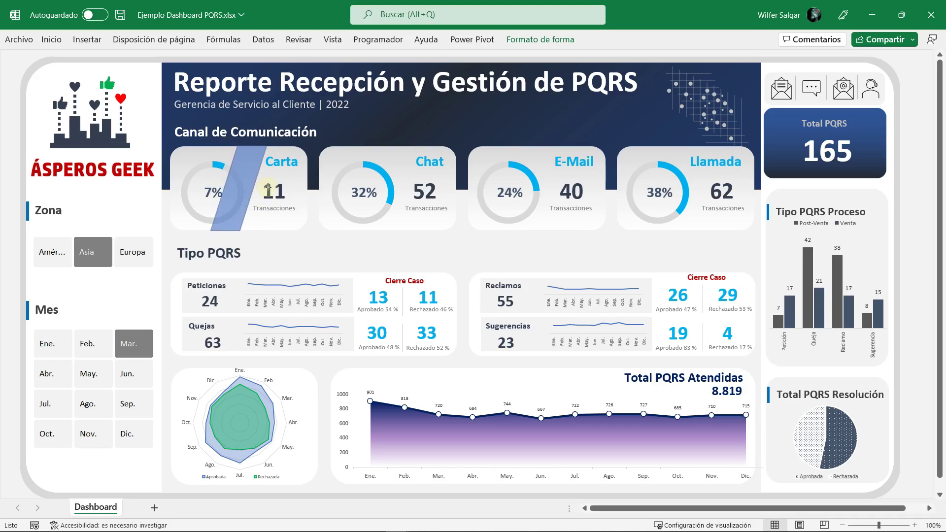
# Step: Remove the parallelogram's outline so it becomes borderless
pyautogui.hotkey('ctrl', 'F1')
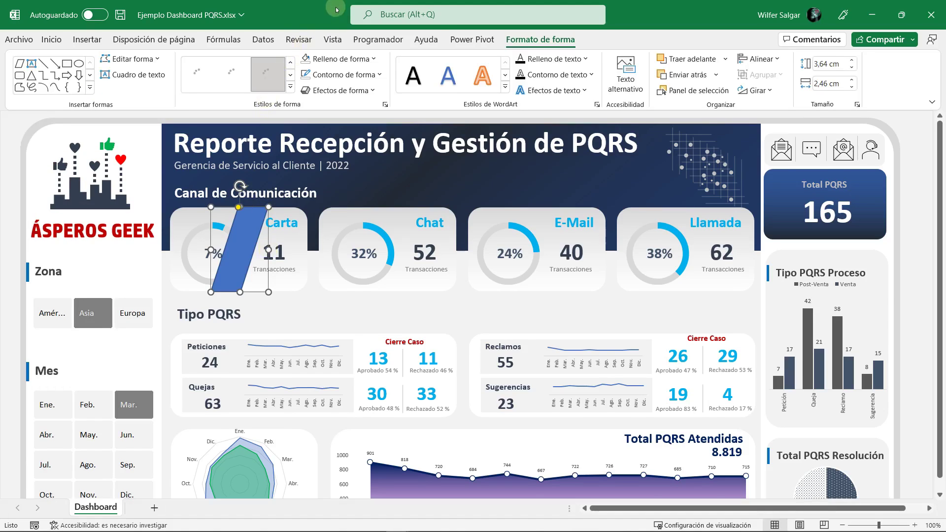
pyautogui.click(373, 78)
pyautogui.click(345, 261)
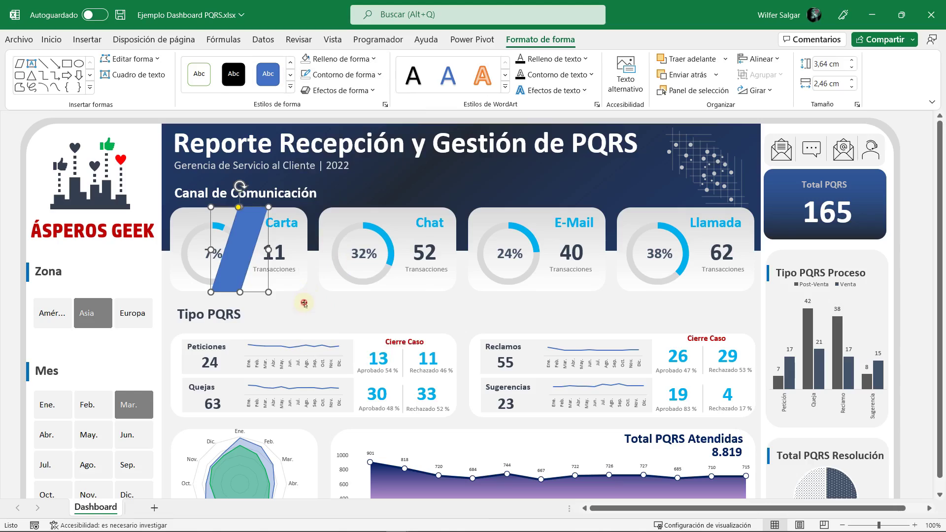
pyautogui.click(304, 303)
pyautogui.click(246, 232)
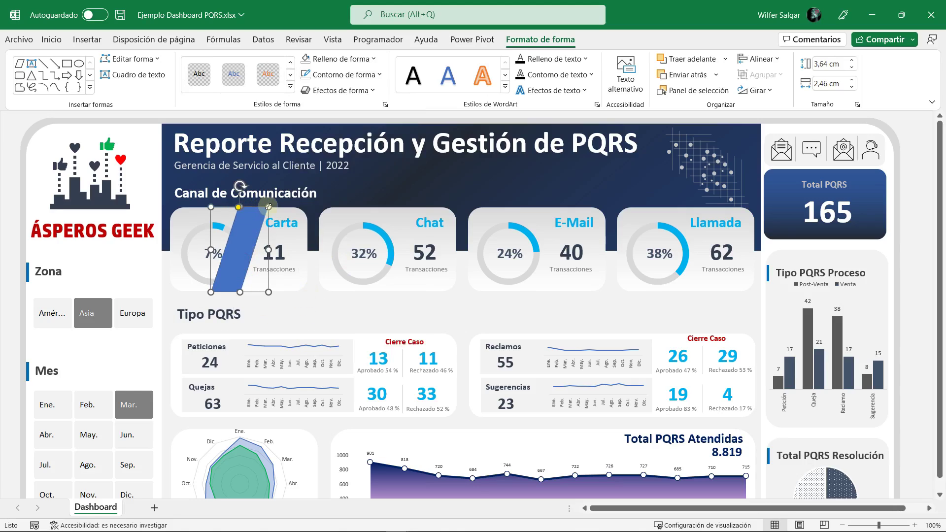
pyautogui.moveTo(268, 207); pyautogui.dragTo(269, 208)
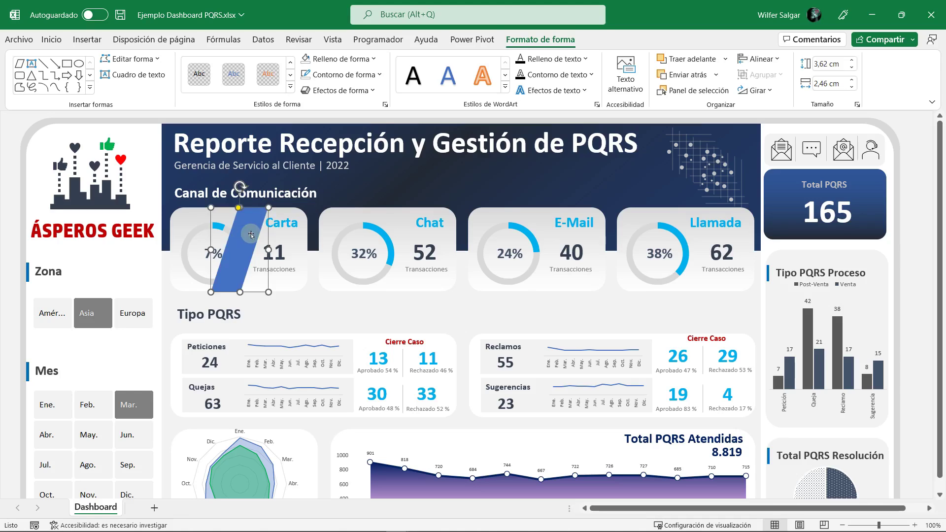
# Step: Give the parallelogram a gradient fill with only two stops, both white
pyautogui.doubleClick(251, 235)
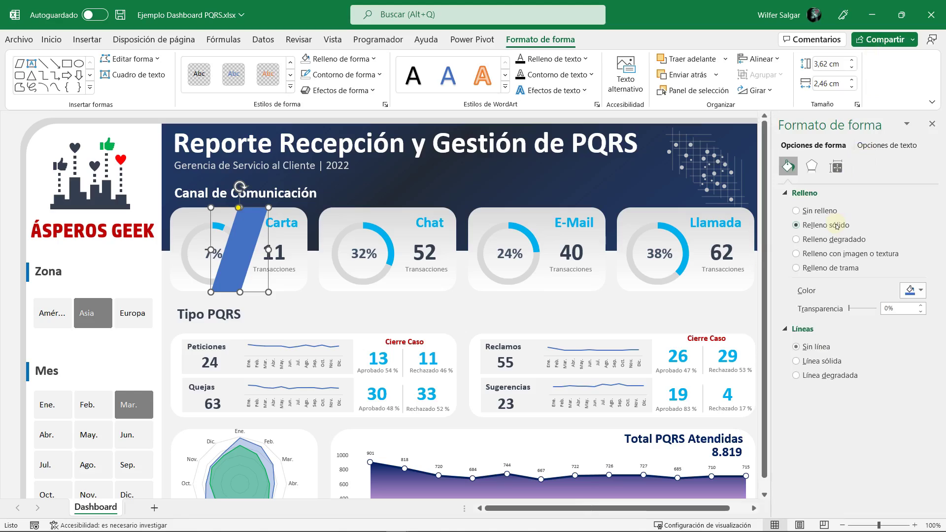
pyautogui.click(842, 239)
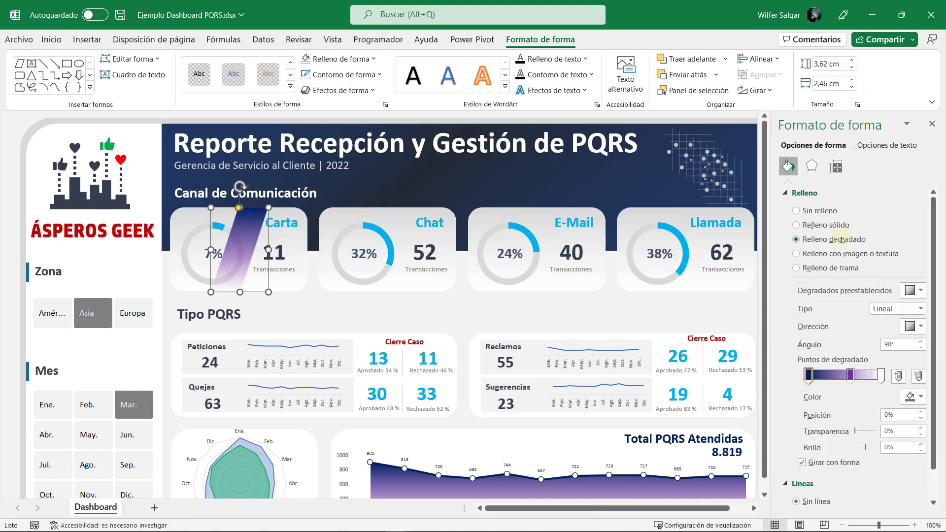
pyautogui.click(850, 375)
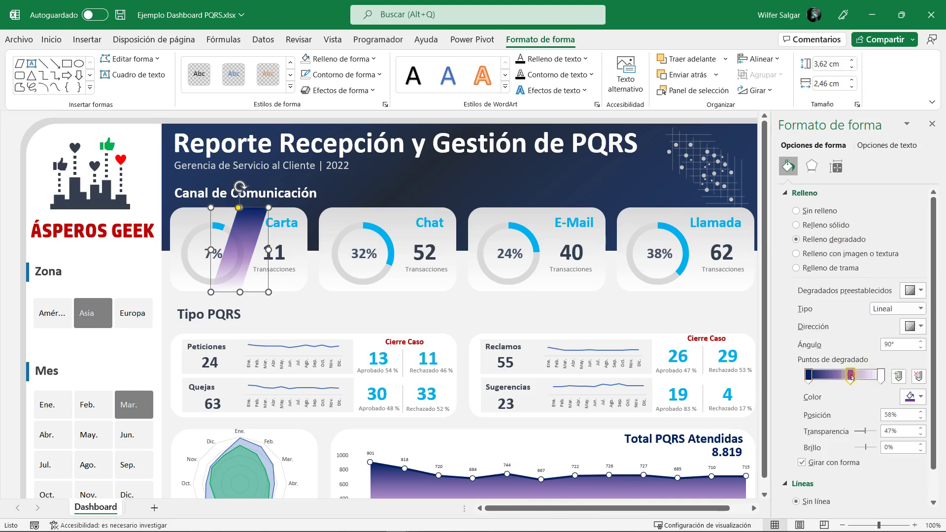
pyautogui.moveTo(851, 377); pyautogui.dragTo(850, 404)
pyautogui.click(809, 376)
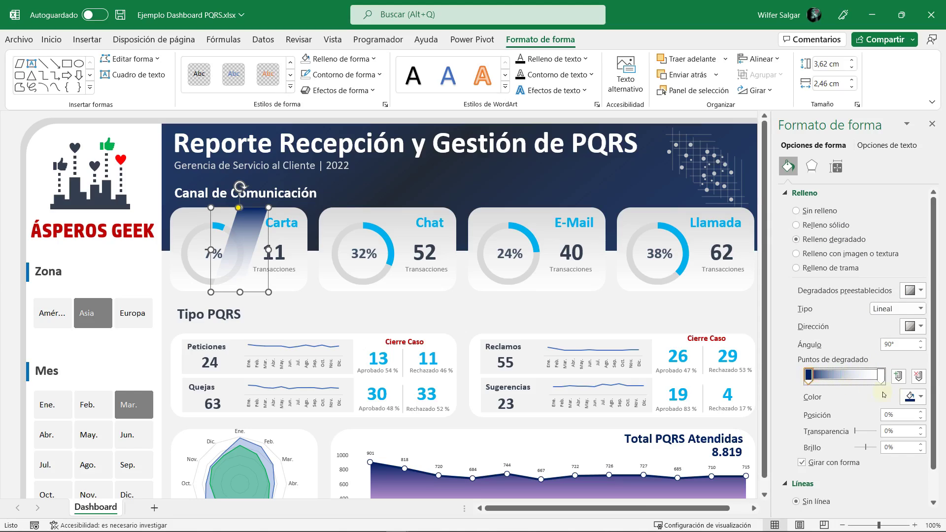
pyautogui.click(920, 397)
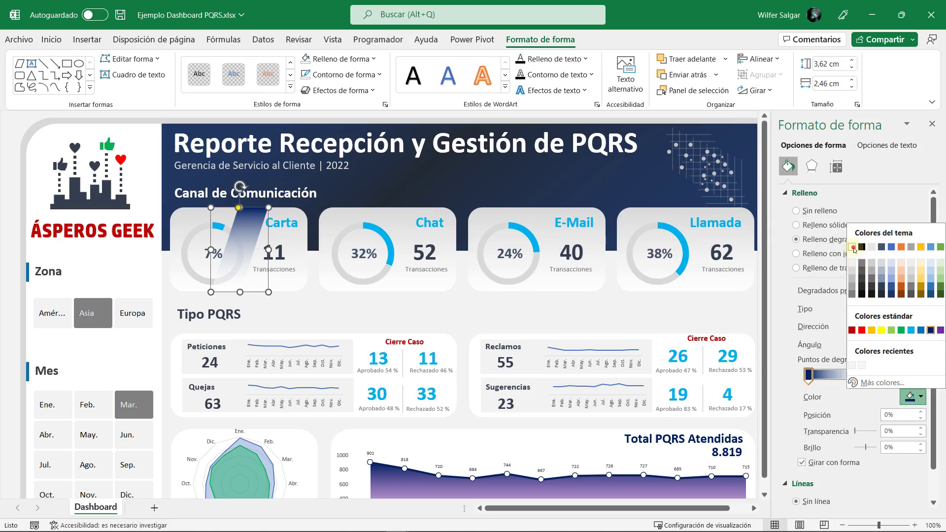
pyautogui.click(863, 270)
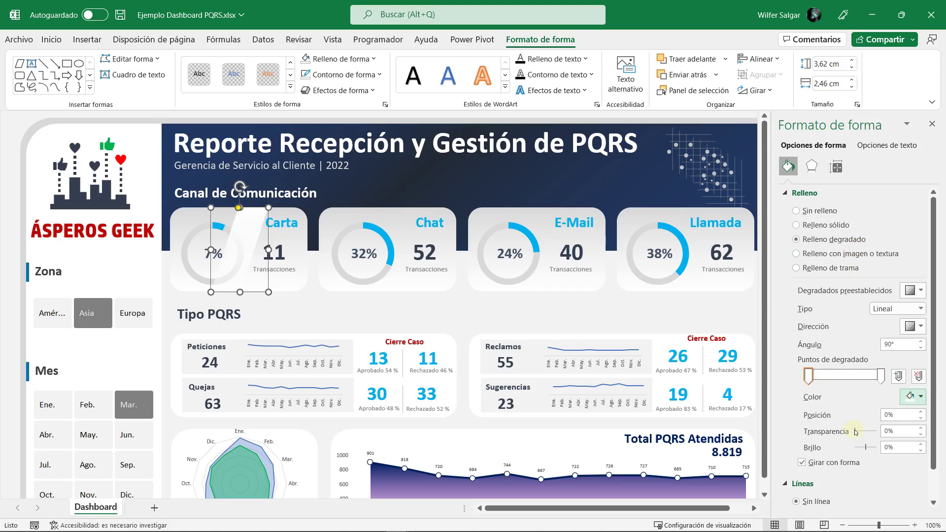
# Step: Set the gradient stop transparencies to 90% on the right and 65% on the left
pyautogui.moveTo(856, 432); pyautogui.dragTo(870, 433)
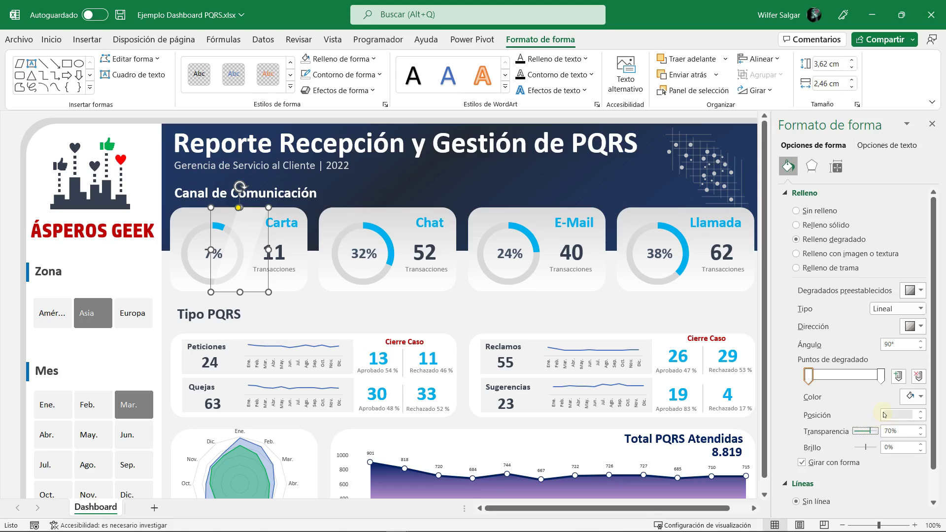
pyautogui.click(881, 378)
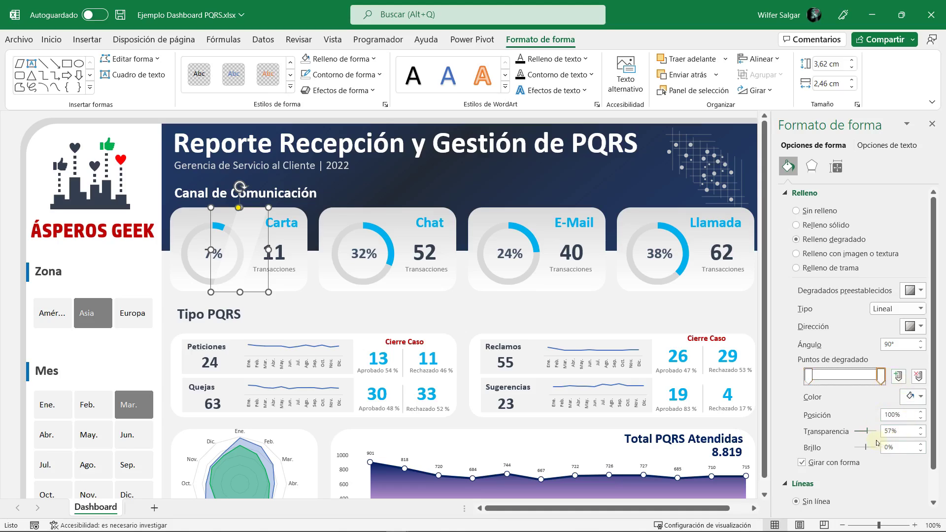
pyautogui.moveTo(867, 432)
pyautogui.mouseDown()
pyautogui.moveTo(880, 432)
pyautogui.moveTo(854, 429)
pyautogui.mouseUp()
pyautogui.write('90')
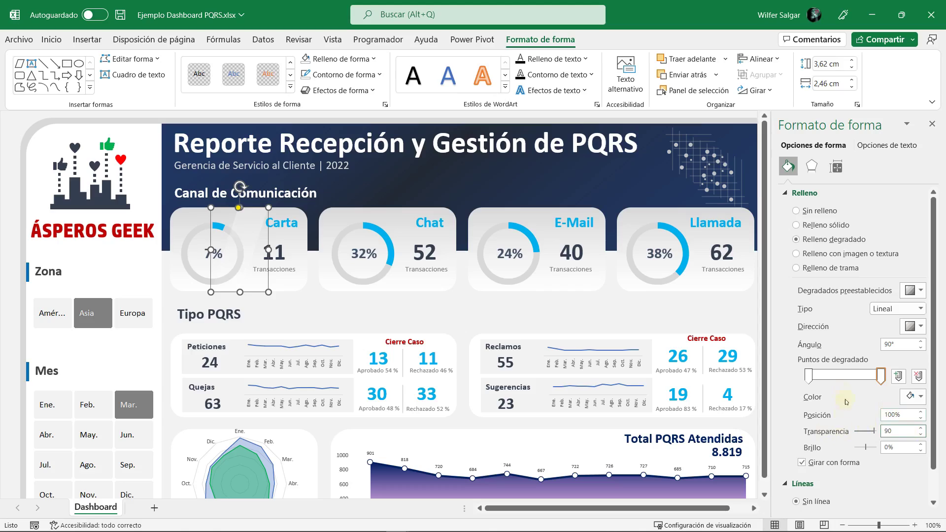
pyautogui.click(809, 376)
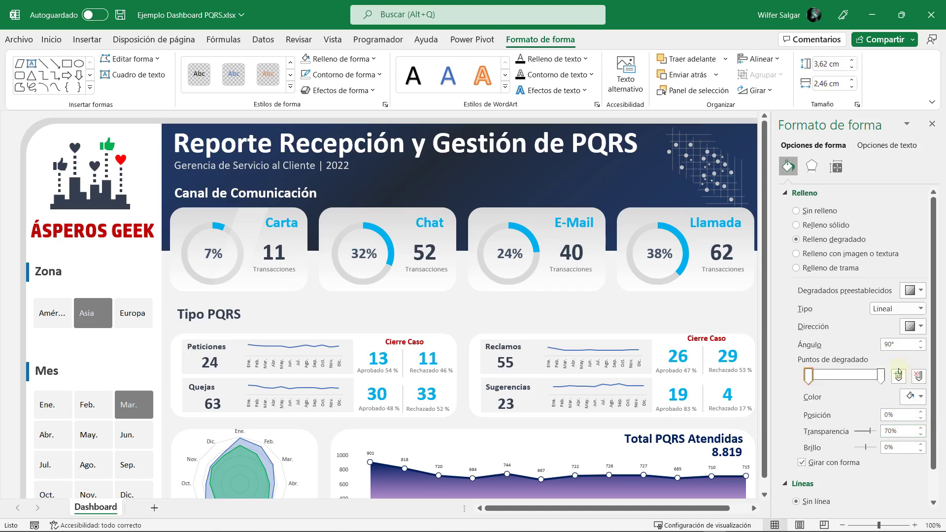
pyautogui.moveTo(903, 431); pyautogui.dragTo(873, 427)
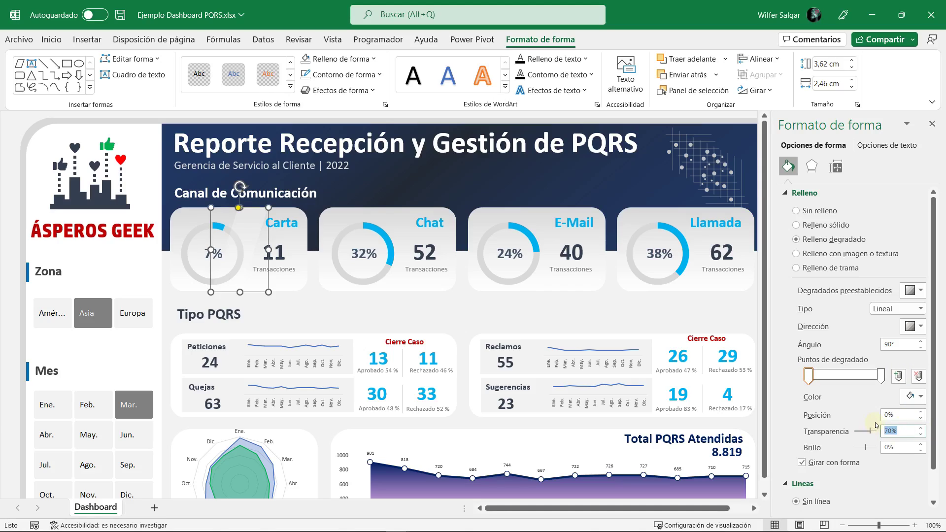
pyautogui.write('6')
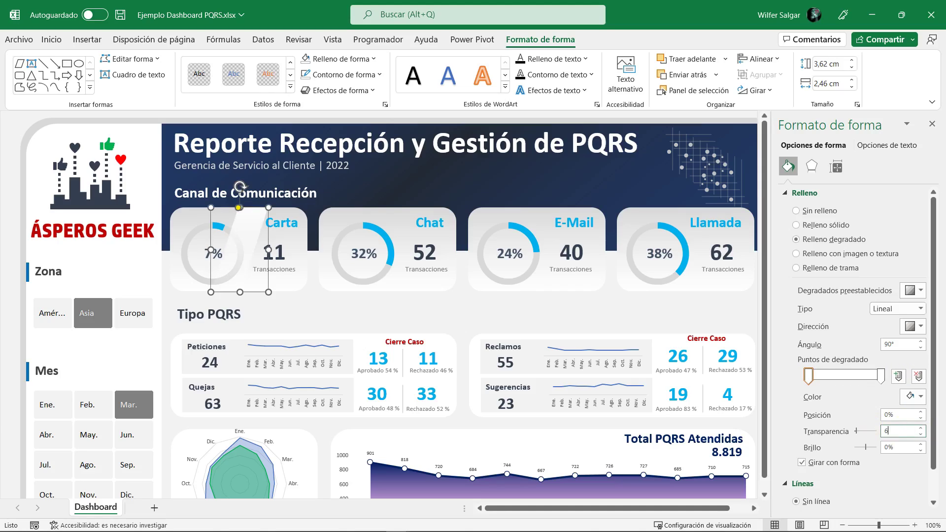
pyautogui.write('5')
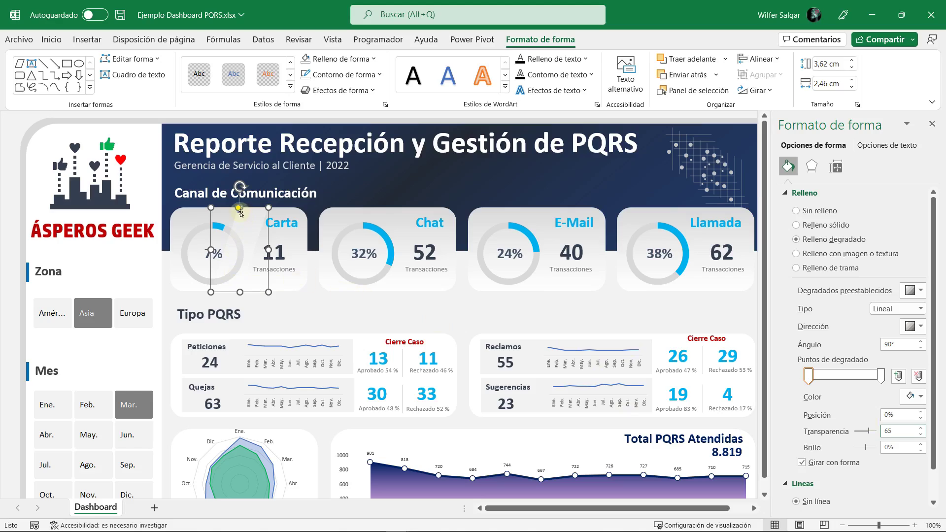
pyautogui.click(245, 210)
# Step: Resize and nudge the shine shape to fit over the Carta card at 3,62 × 2,77 cm
pyautogui.click(211, 252)
pyautogui.click(262, 244)
pyautogui.click(269, 240)
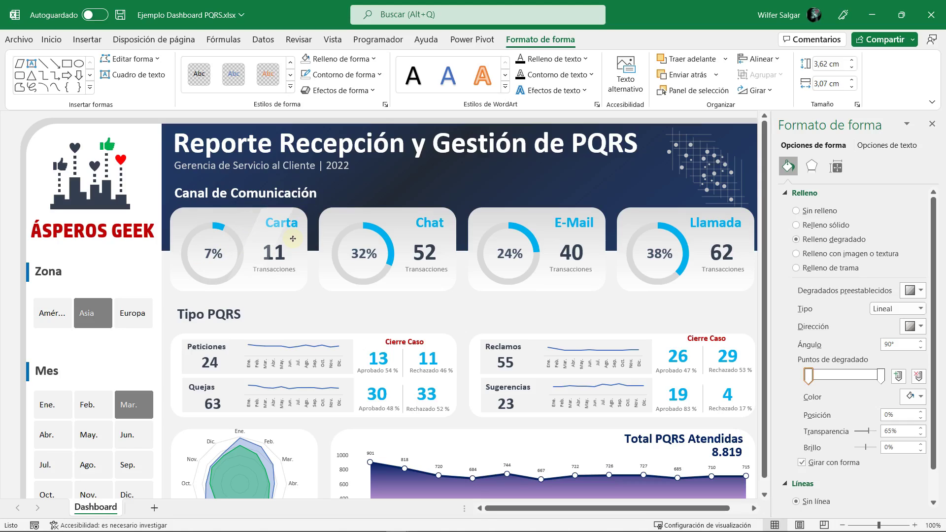
pyautogui.click(292, 239)
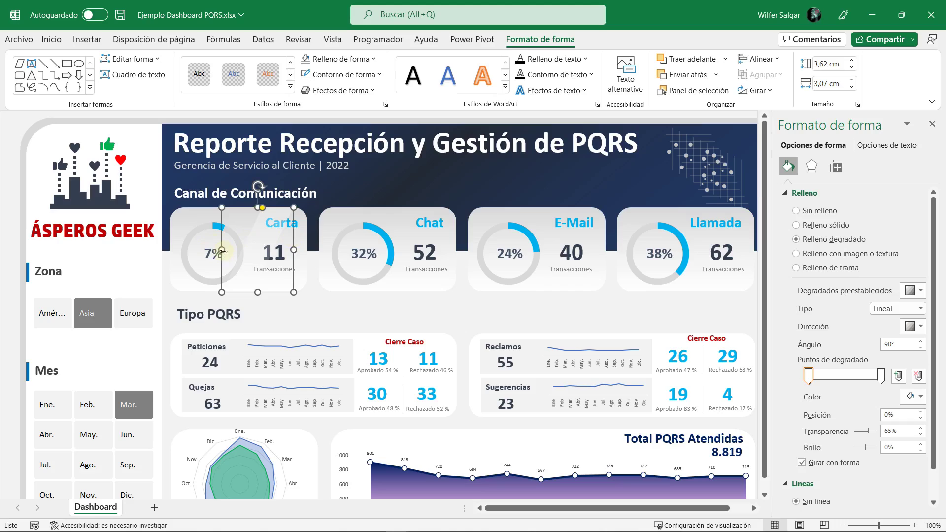
pyautogui.click(228, 250)
pyautogui.moveTo(231, 252); pyautogui.dragTo(297, 250)
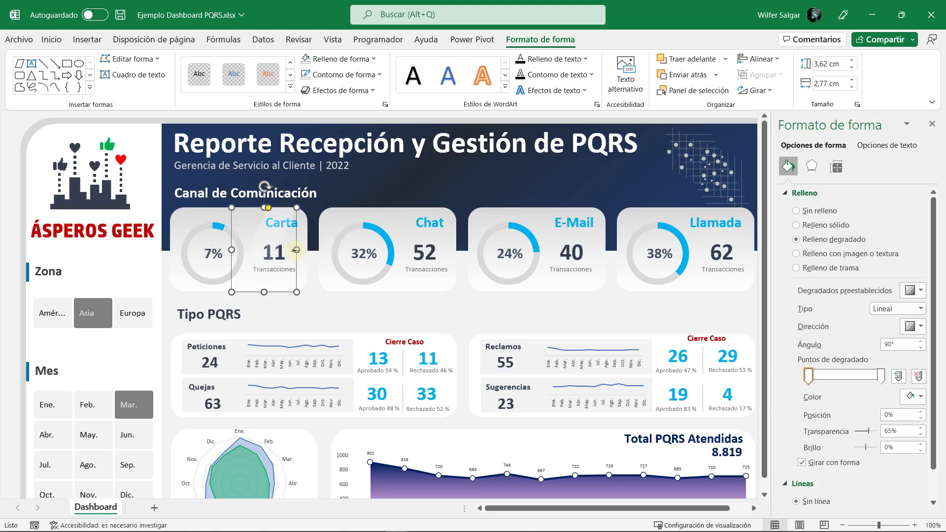
pyautogui.press('Left')
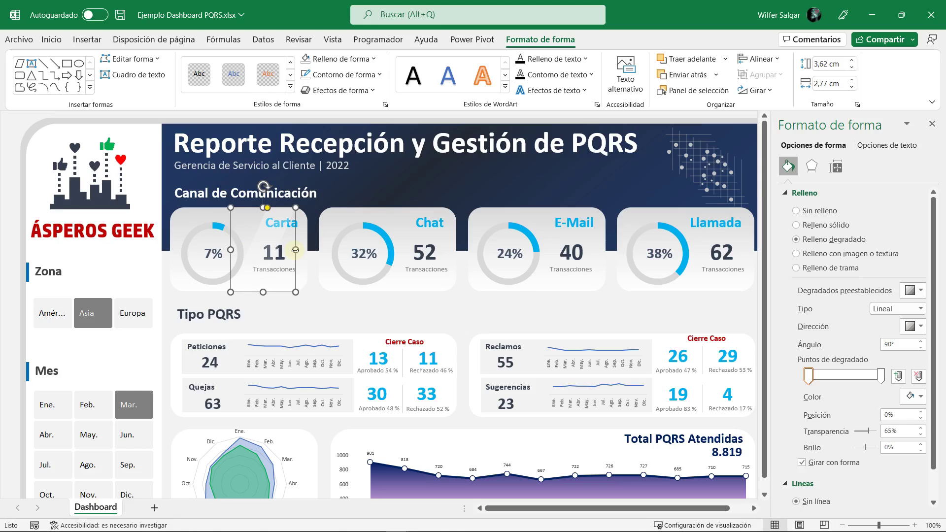
pyautogui.click(936, 127)
# Step: Check the Chat, E-Mail and Llamada shine shapes and widen the Llamada one slightly leftward
pyautogui.click(439, 244)
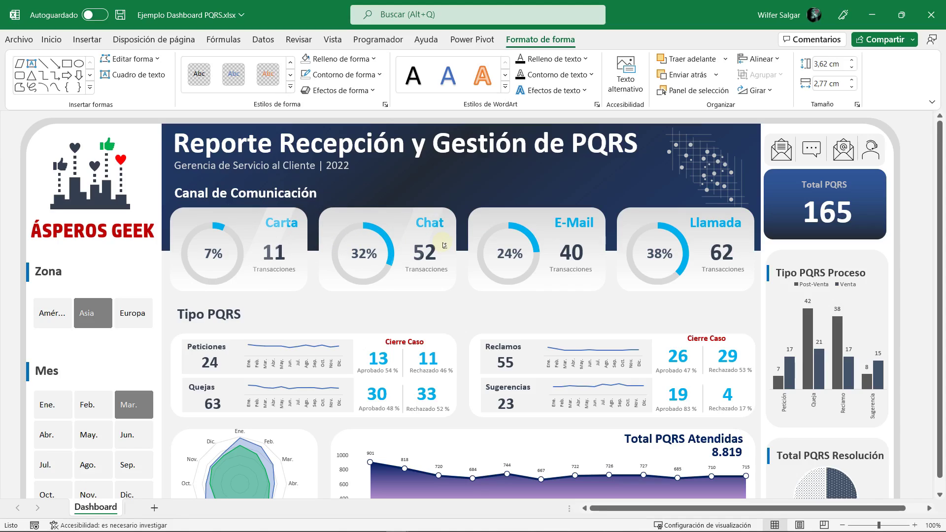
pyautogui.click(444, 245)
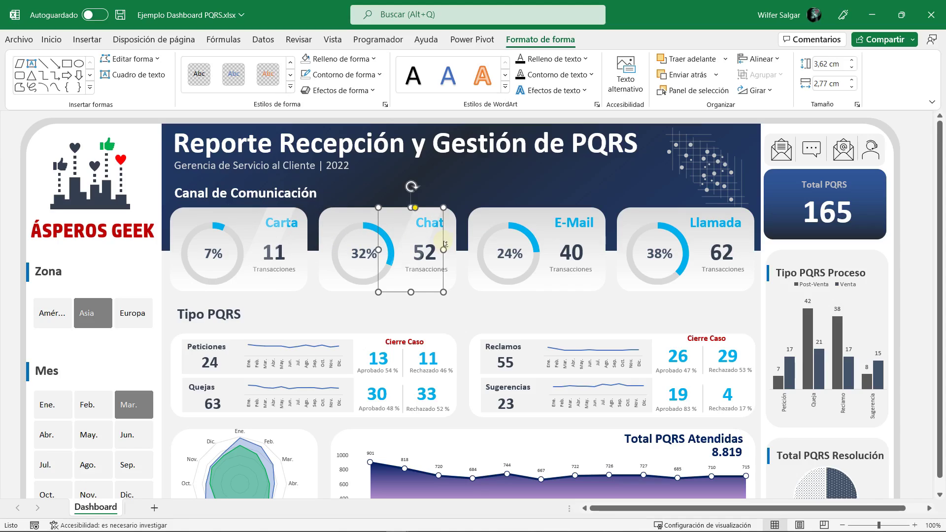
pyautogui.click(586, 240)
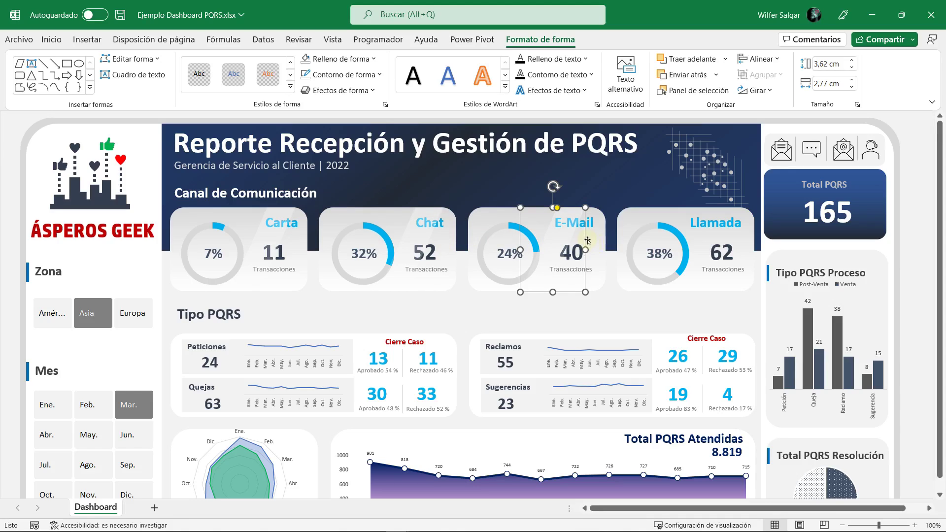
pyautogui.click(738, 243)
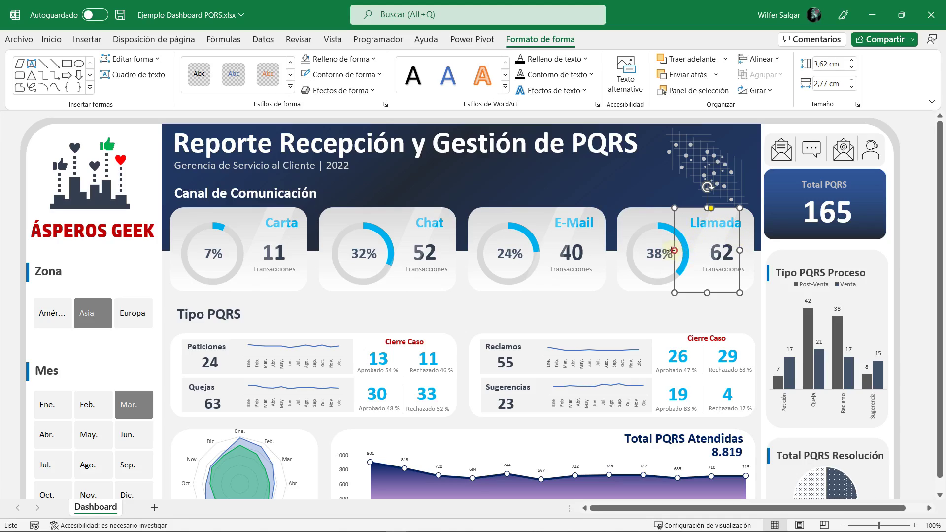
pyautogui.click(671, 251)
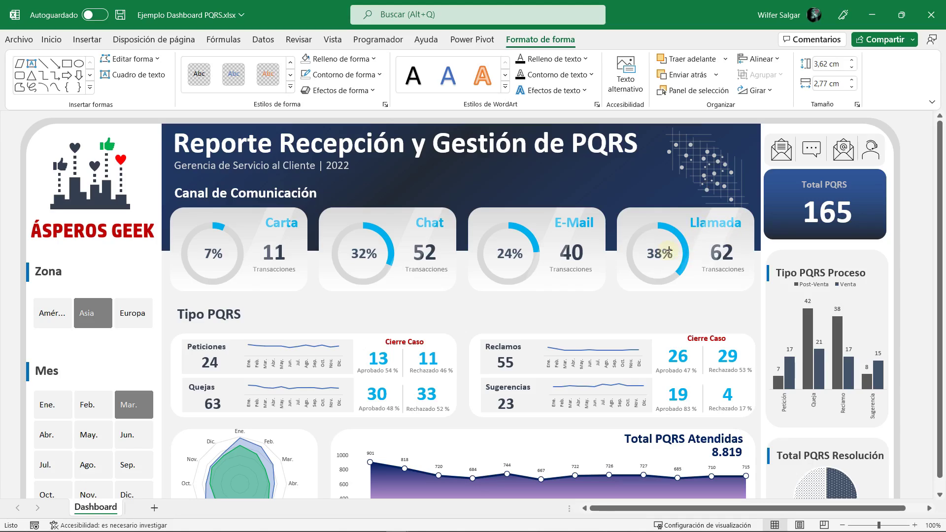
pyautogui.moveTo(668, 252); pyautogui.dragTo(664, 251)
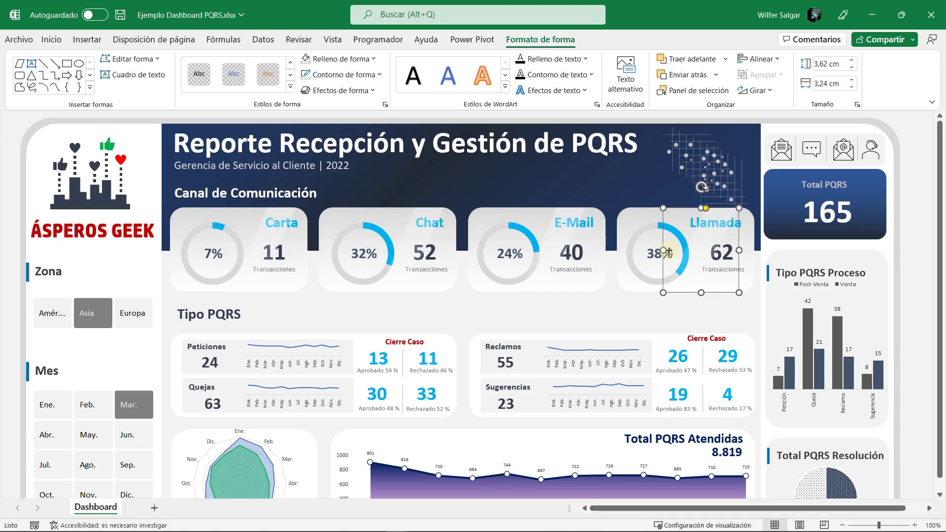
# Step: Set the Carta, Chat and E-Mail shine overlays to a width of 4,02 cm
pyautogui.click(546, 235)
pyautogui.keyDown('ctrl'); pyautogui.click(409, 243); pyautogui.keyUp('ctrl')
pyautogui.keyDown('ctrl'); pyautogui.click(266, 239); pyautogui.keyUp('ctrl')
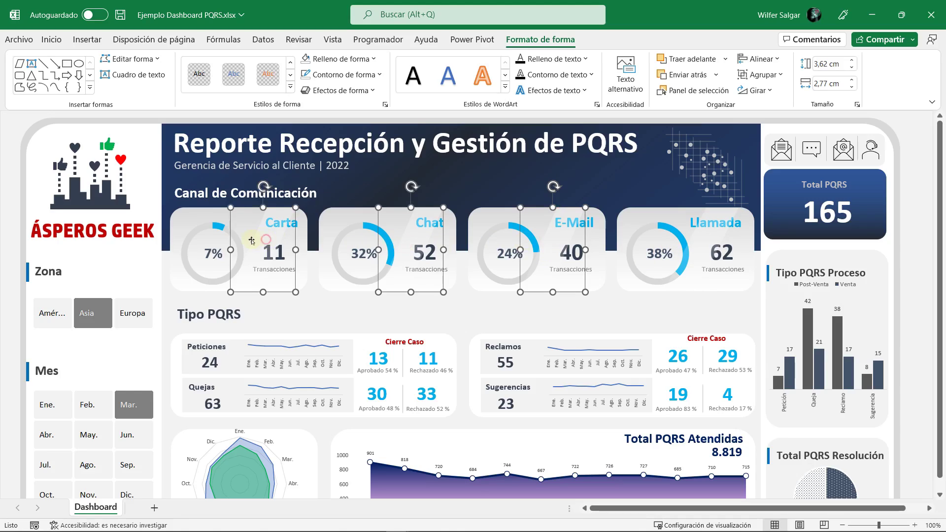
pyautogui.click(228, 248)
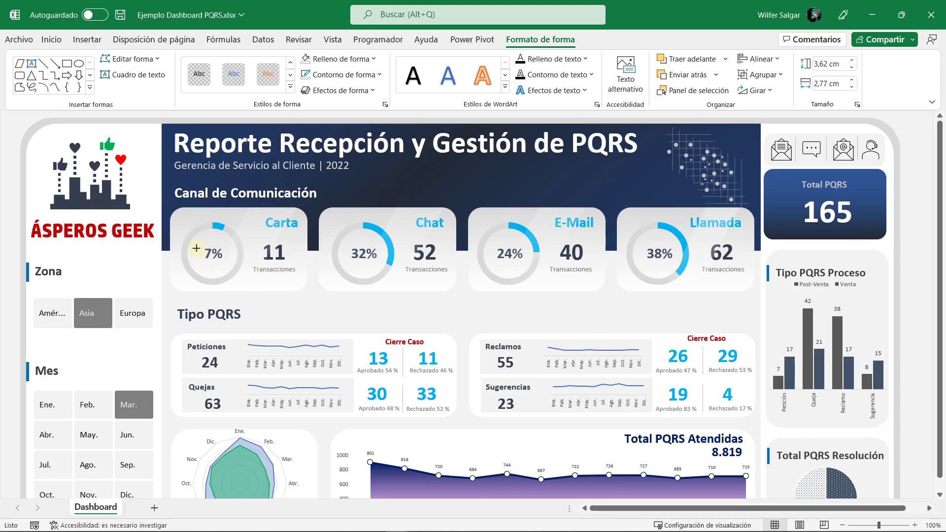
pyautogui.press('Escape')
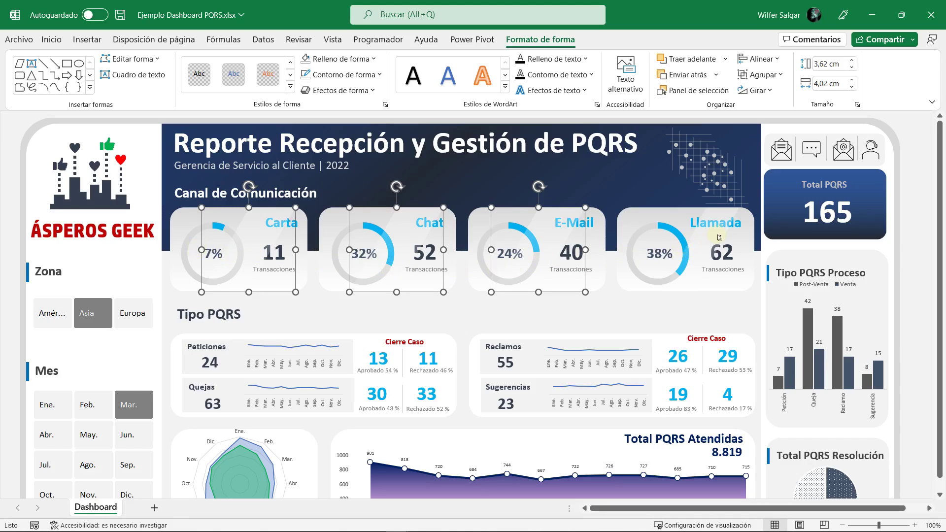
pyautogui.keyDown('shift'); pyautogui.click(712, 234); pyautogui.keyUp('shift')
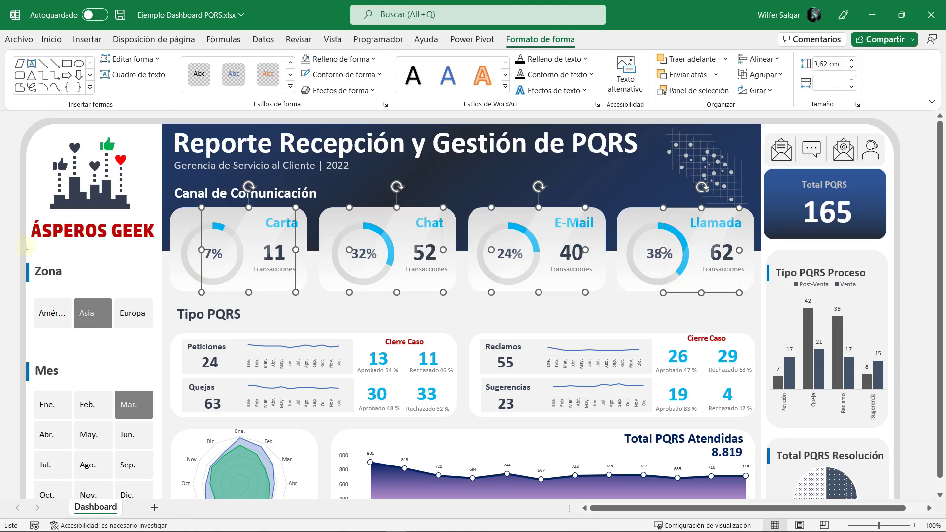
pyautogui.click(9, 235)
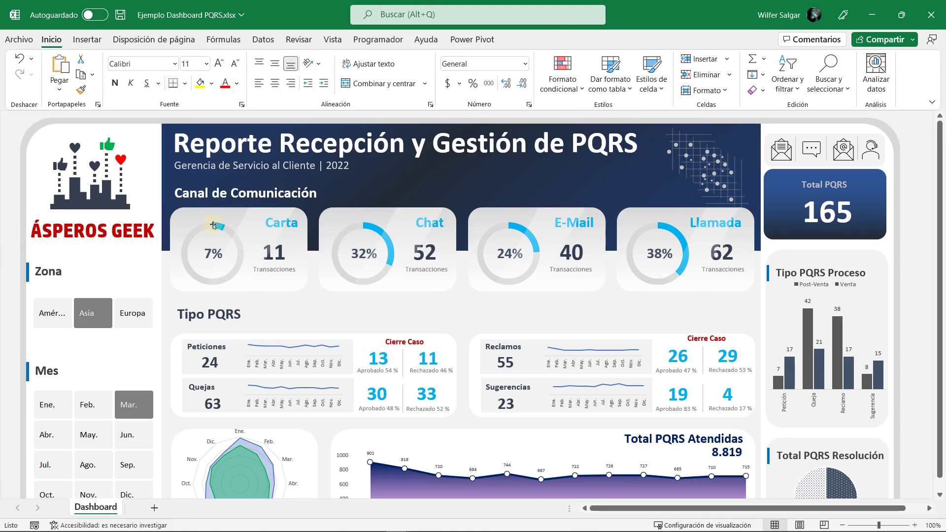
# Step: Hide the ribbon with Ctrl+F1, check the donut cards' shine overlays, and save the workbook
pyautogui.hotkey('ctrl', 'F1')
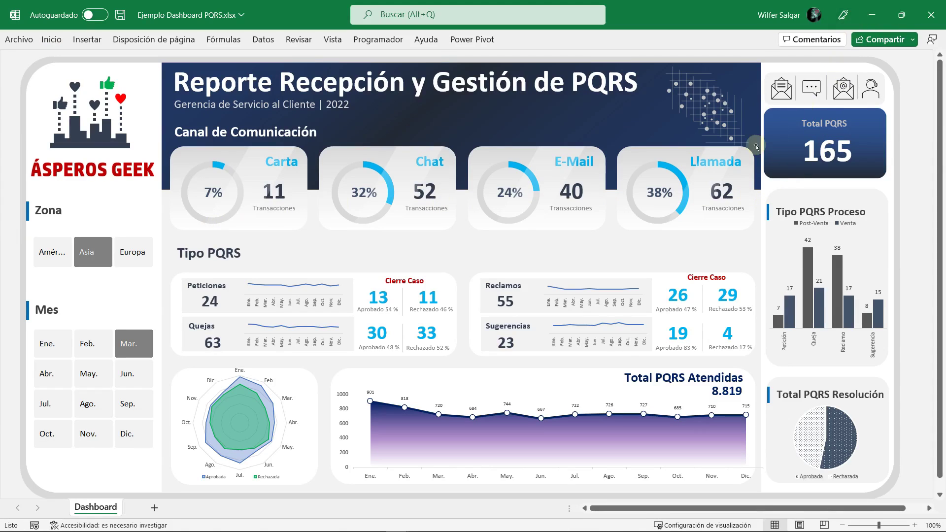
pyautogui.click(272, 171)
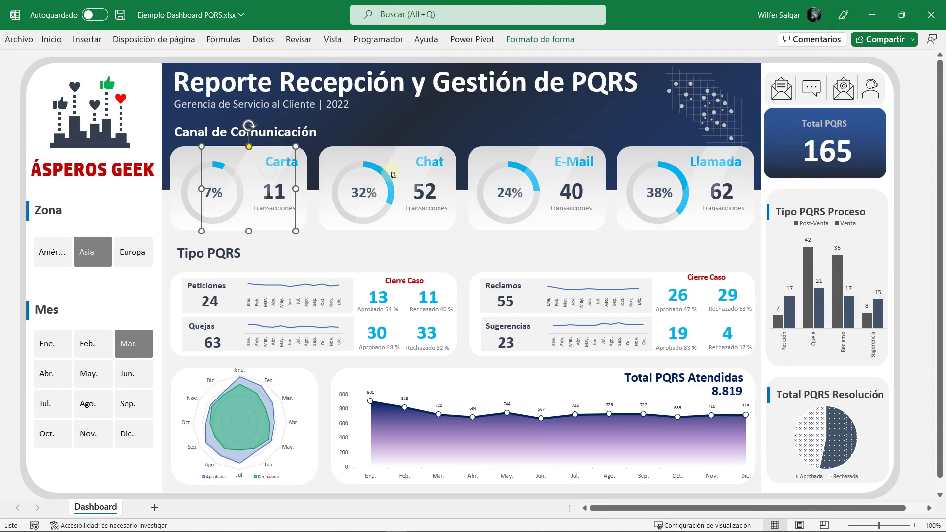
pyautogui.keyDown('ctrl'); pyautogui.click(390, 175); pyautogui.keyUp('ctrl')
pyautogui.keyDown('ctrl'); pyautogui.click(549, 174); pyautogui.keyUp('ctrl')
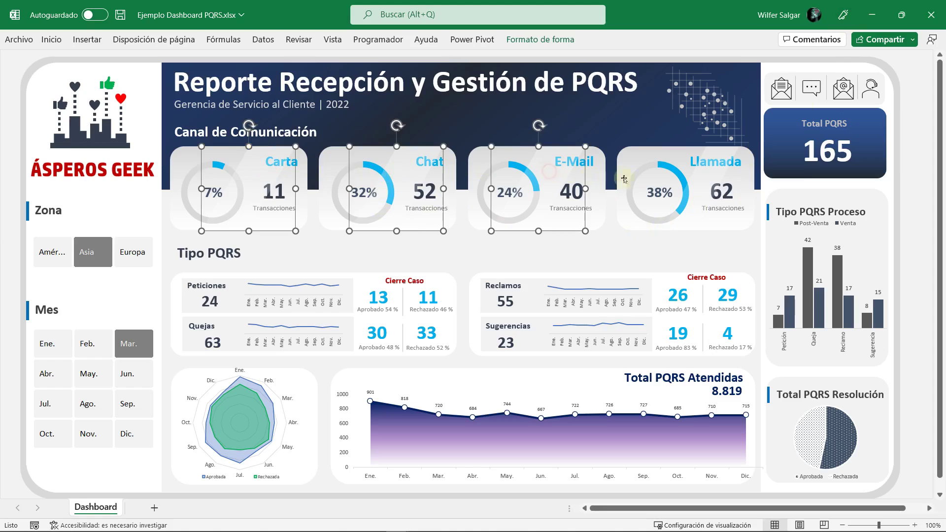
pyautogui.click(496, 191)
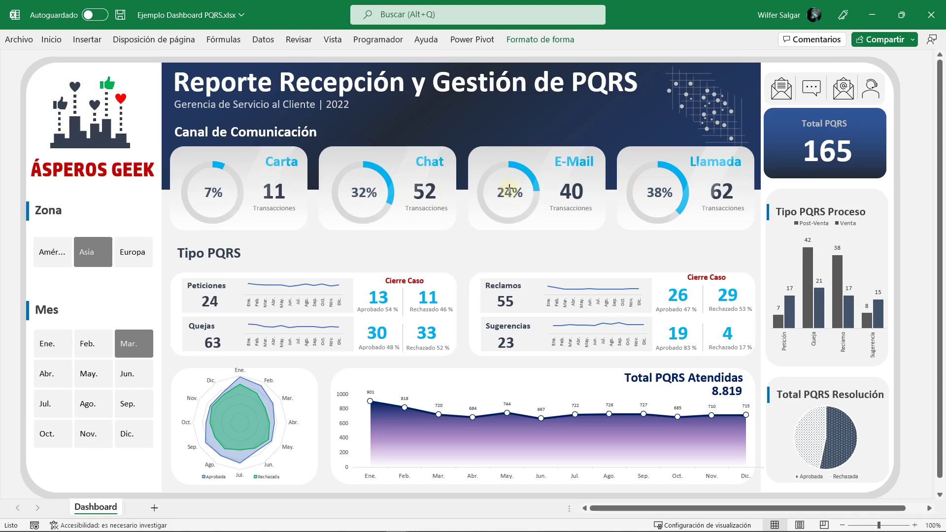
pyautogui.click(71, 189)
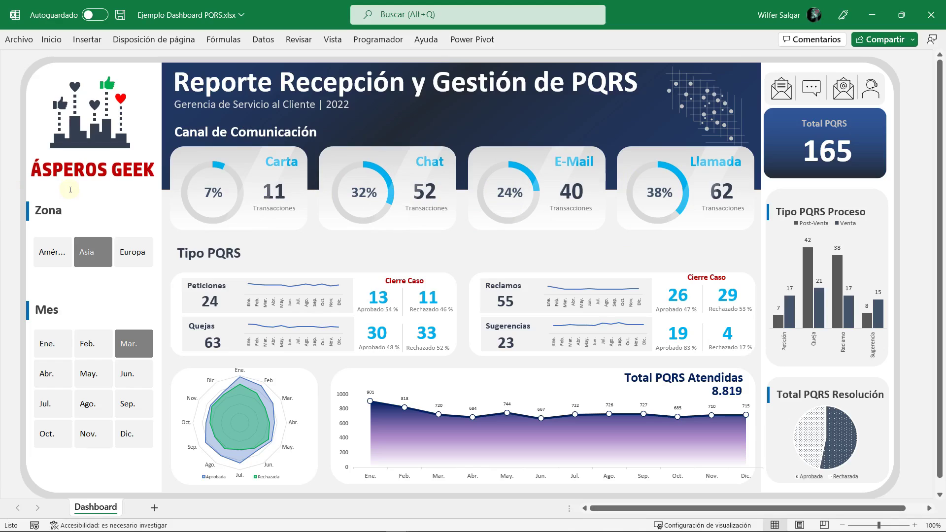
pyautogui.hotkey('ctrl', 's')
# Step: Pull the Total PQRS Atendidas plot area's right edge inward so Dic. sits inside the card
pyautogui.click(756, 434)
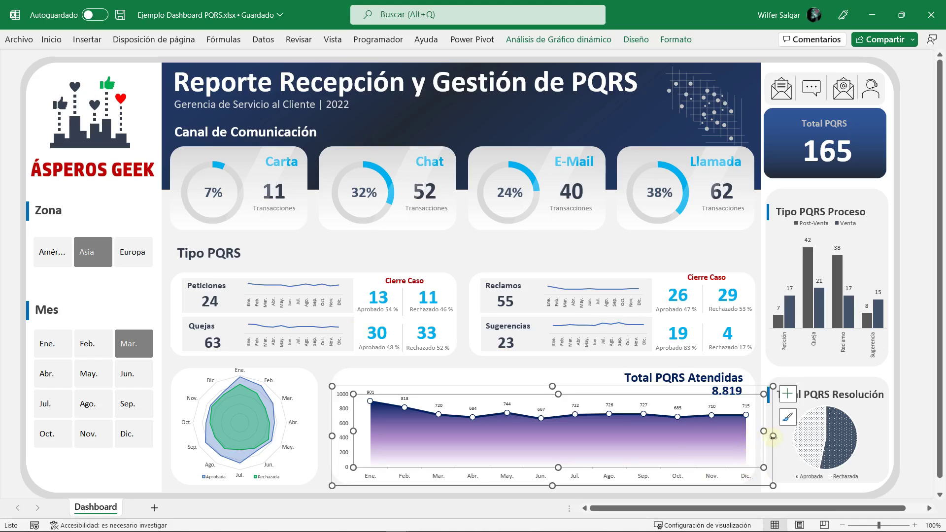
pyautogui.moveTo(773, 437); pyautogui.dragTo(760, 437)
pyautogui.click(732, 476)
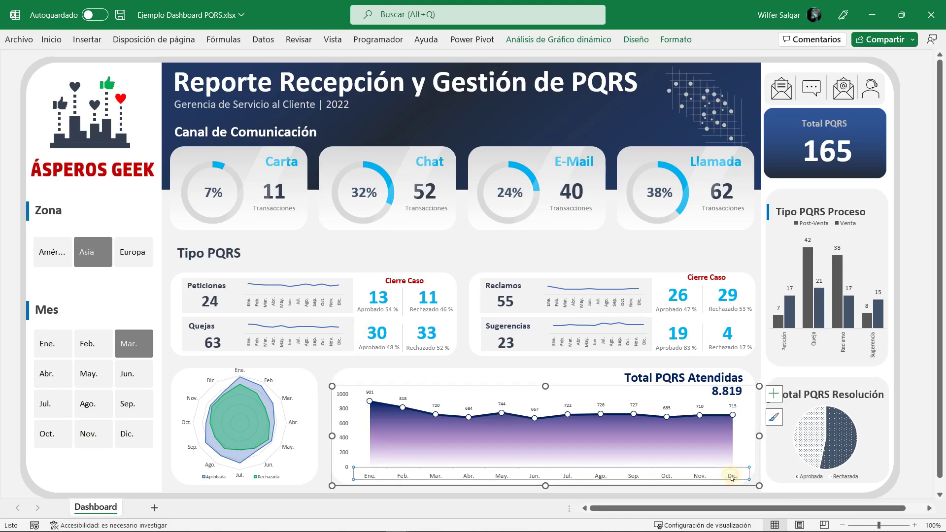
pyautogui.doubleClick(733, 477)
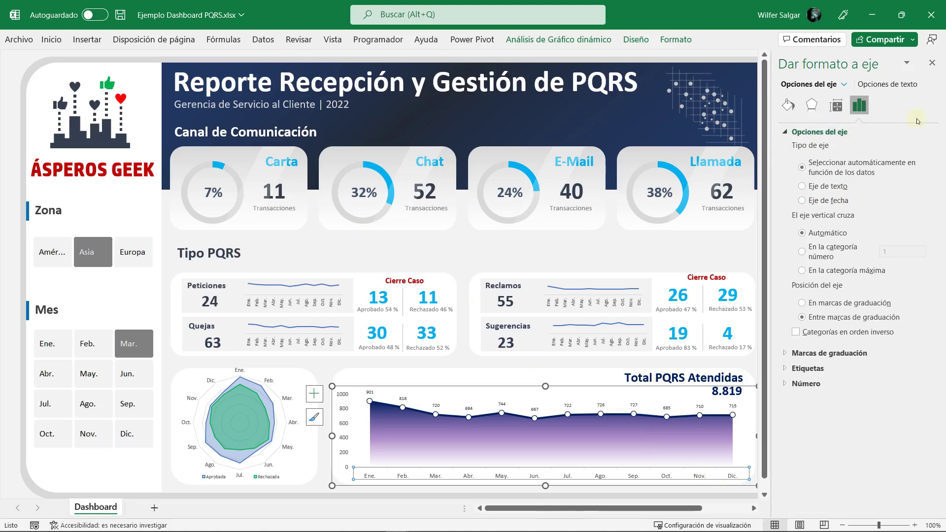
pyautogui.click(932, 62)
pyautogui.click(137, 198)
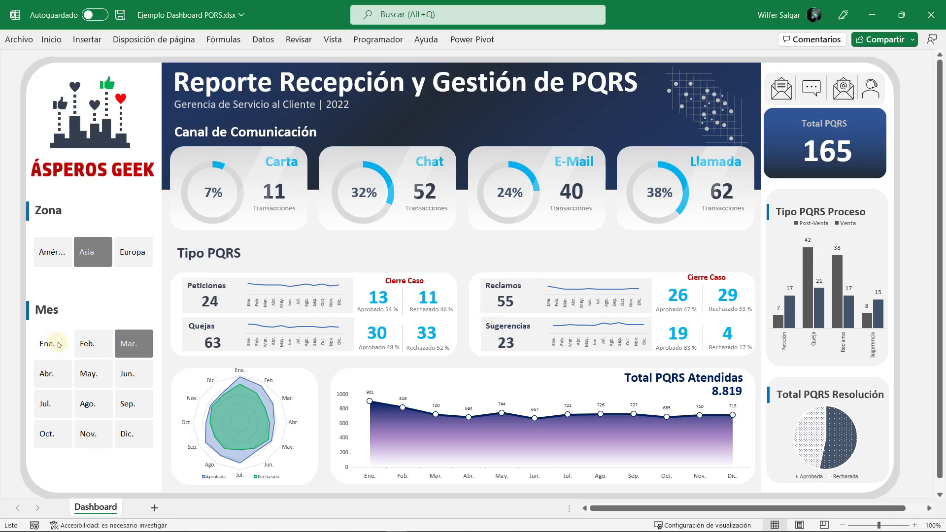
# Step: Try the Mes slicer with May., Oct., Jul. and Ene., and the Zona slicer with Europa
pyautogui.click(92, 375)
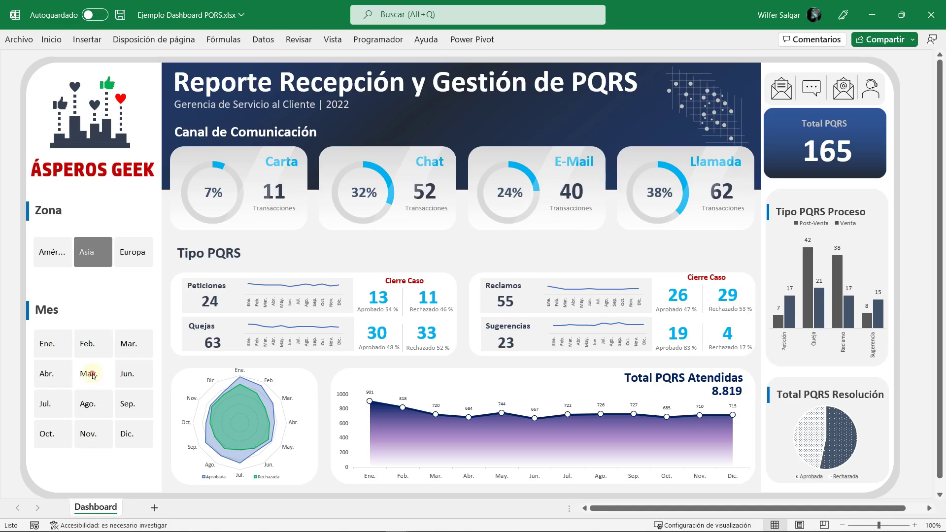
pyautogui.click(94, 404)
pyautogui.click(48, 433)
pyautogui.click(47, 408)
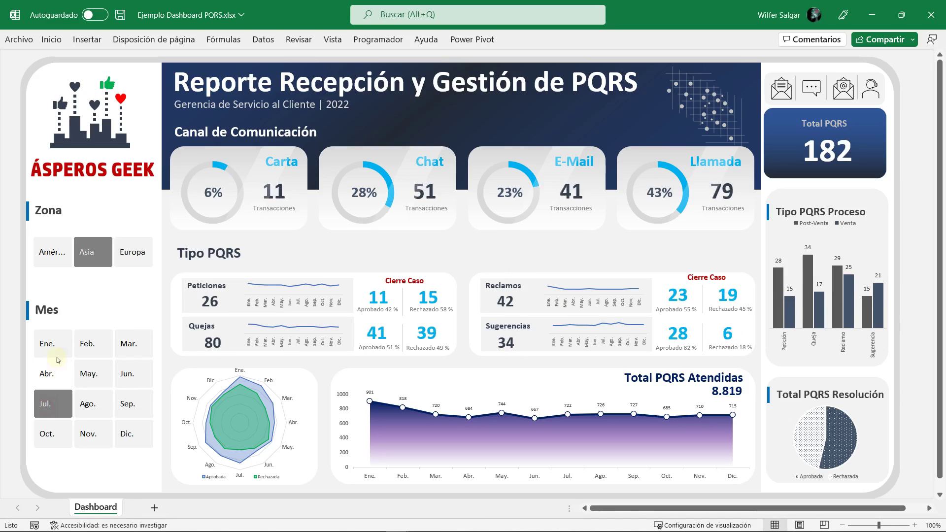
pyautogui.click(53, 343)
pyautogui.click(129, 255)
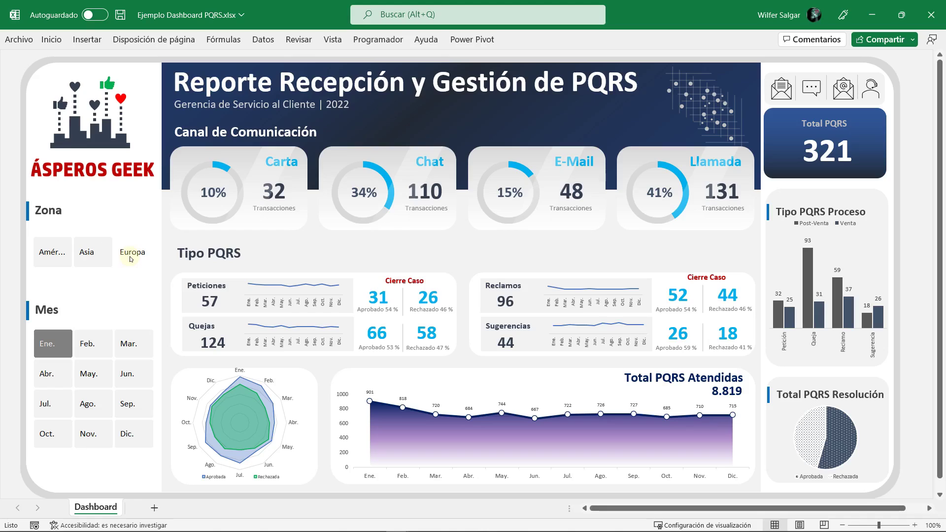
pyautogui.click(90, 375)
pyautogui.click(95, 406)
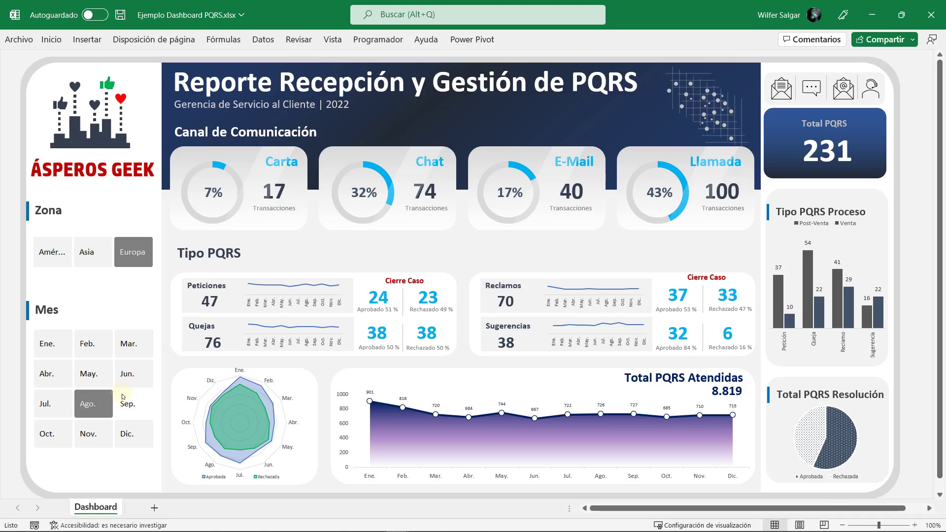
# Step: Cycle the Mes slicer through Mar., Feb., May., Jul., Nov. and Dic
pyautogui.click(137, 350)
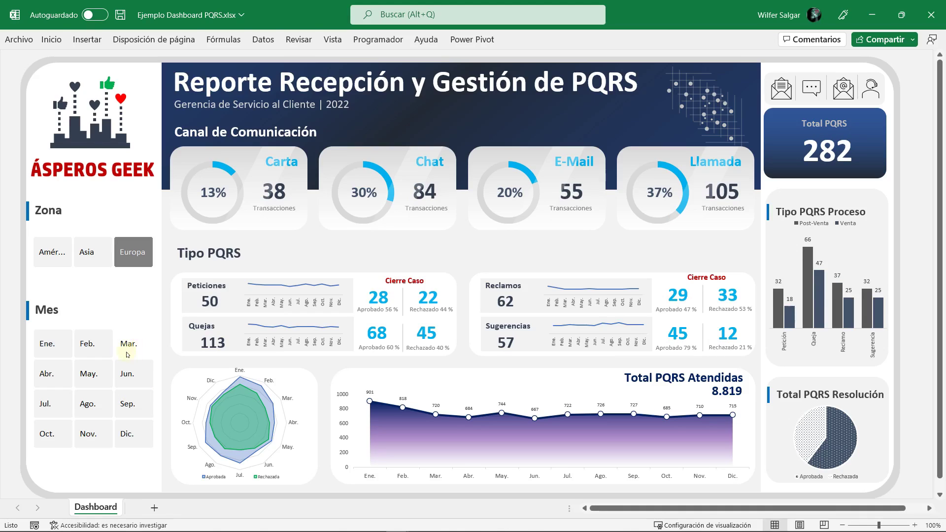
pyautogui.click(91, 345)
pyautogui.click(93, 373)
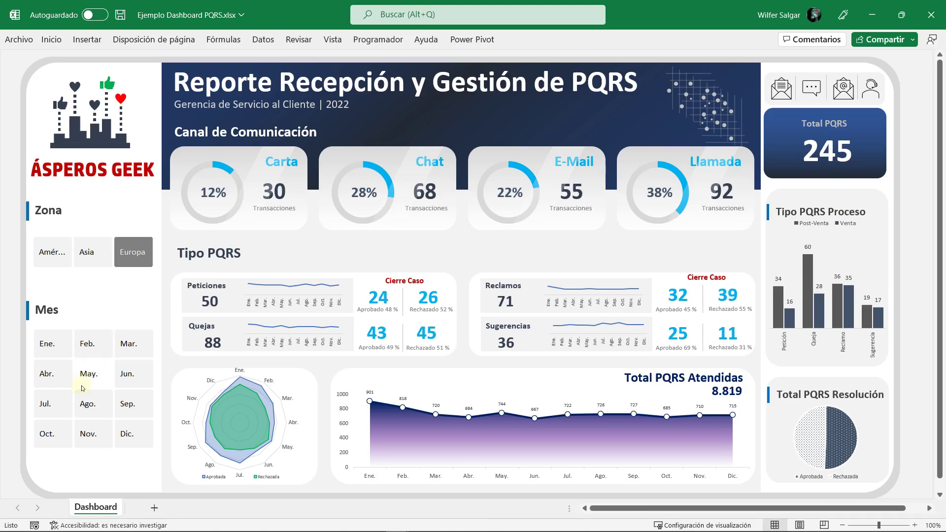
pyautogui.click(58, 403)
pyautogui.click(89, 434)
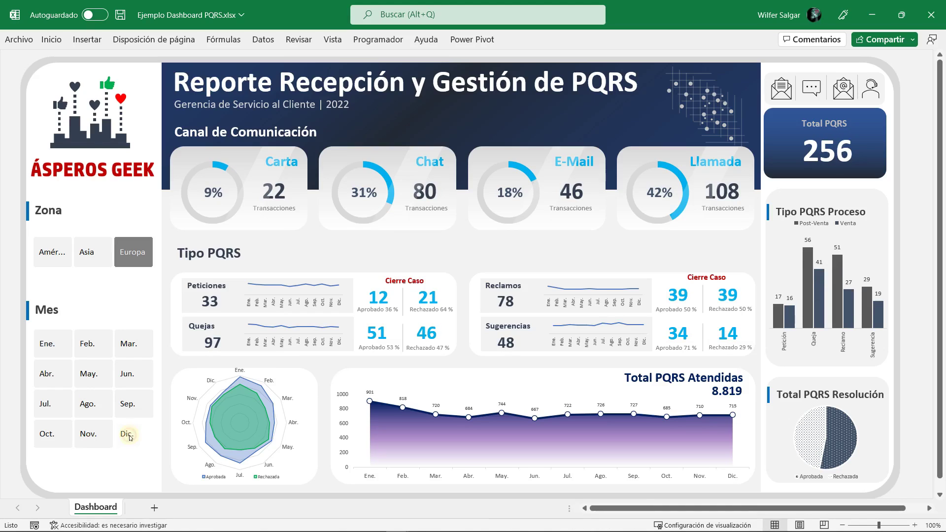
pyautogui.click(129, 437)
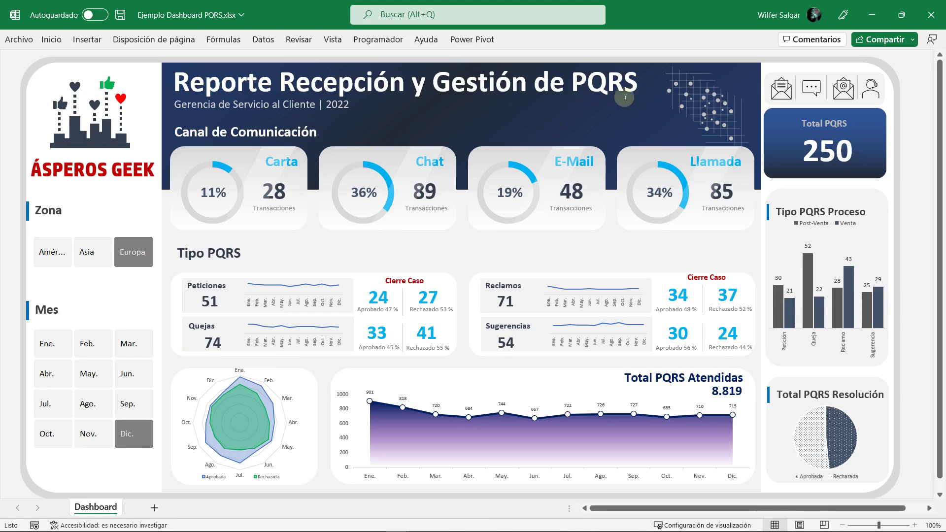
# Step: Try América, then filter to Asia and Feb., showing 157 total PQRS
pyautogui.click(61, 260)
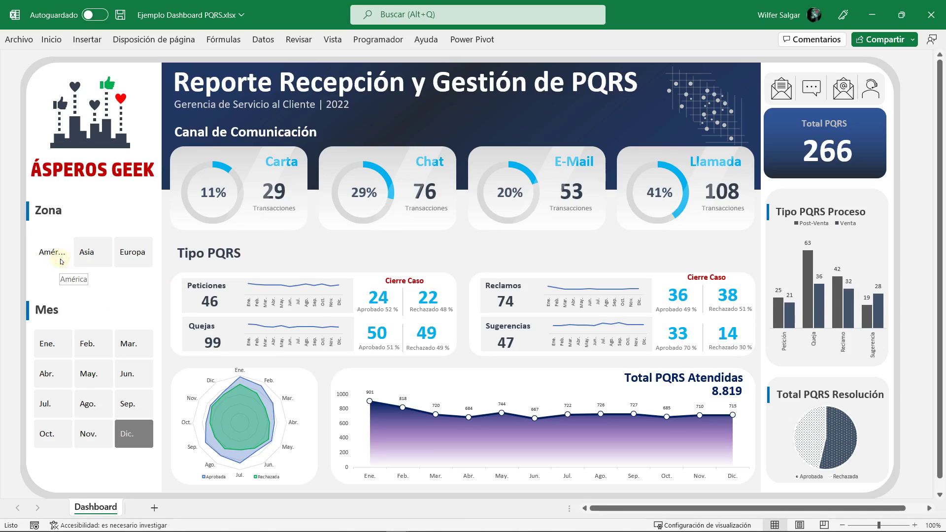
pyautogui.click(87, 252)
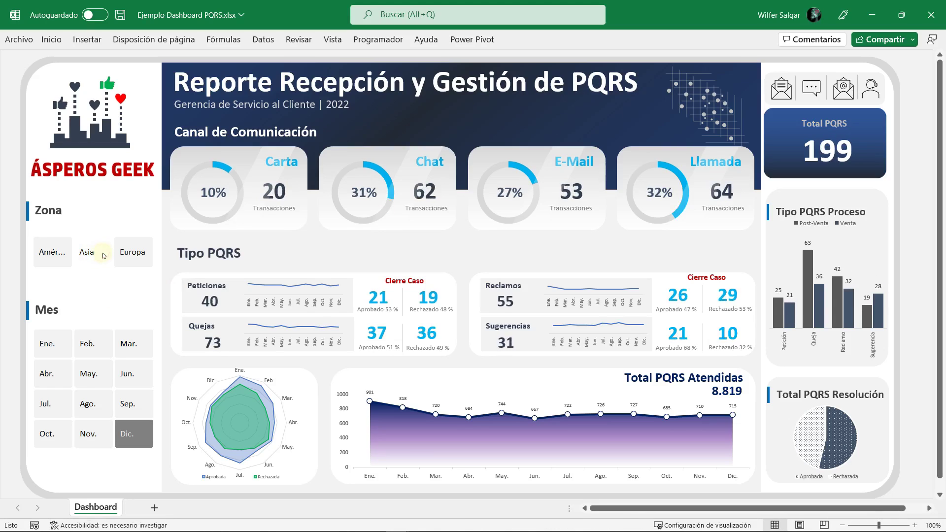
pyautogui.click(91, 348)
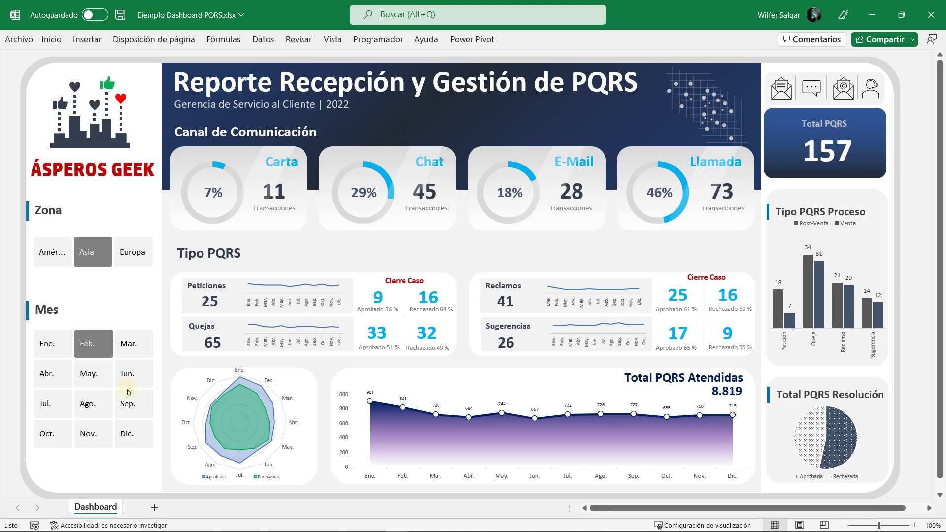
pyautogui.click(128, 404)
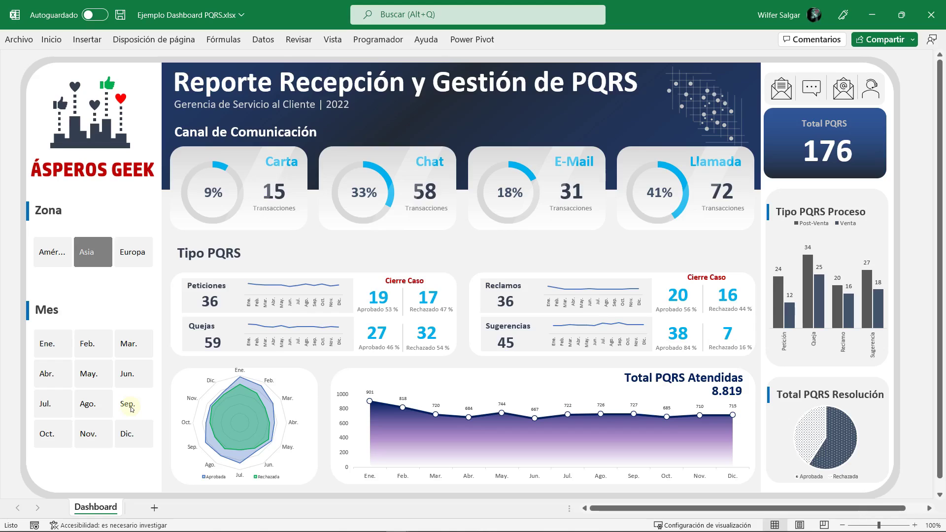
pyautogui.click(90, 345)
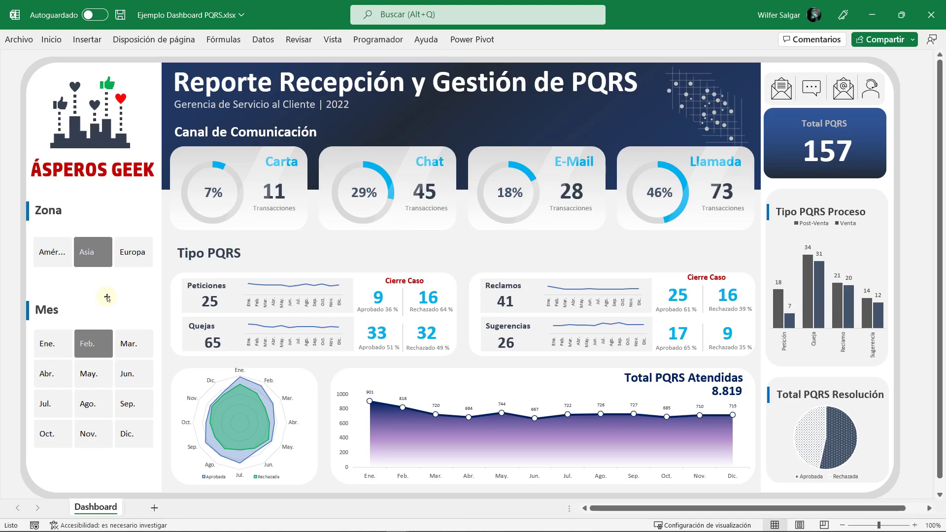